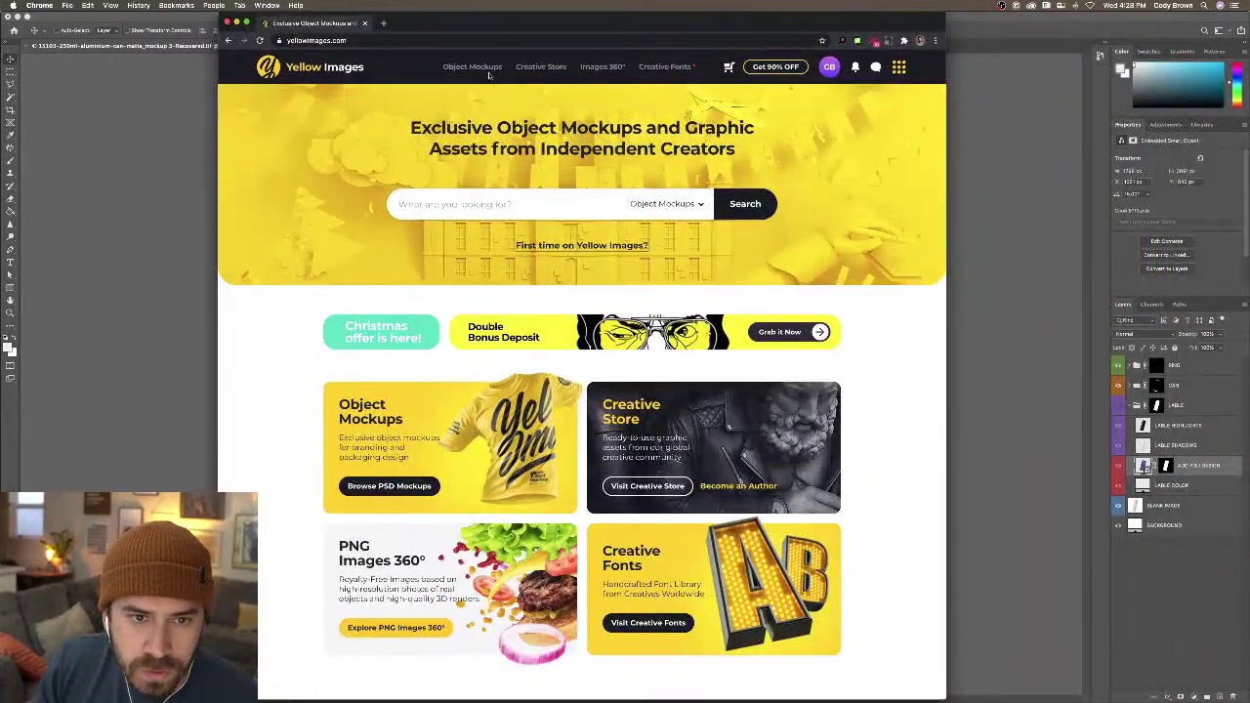
# Browse the Yellow Images Object Mockups catalogue grid
pyautogui.click(490, 70)
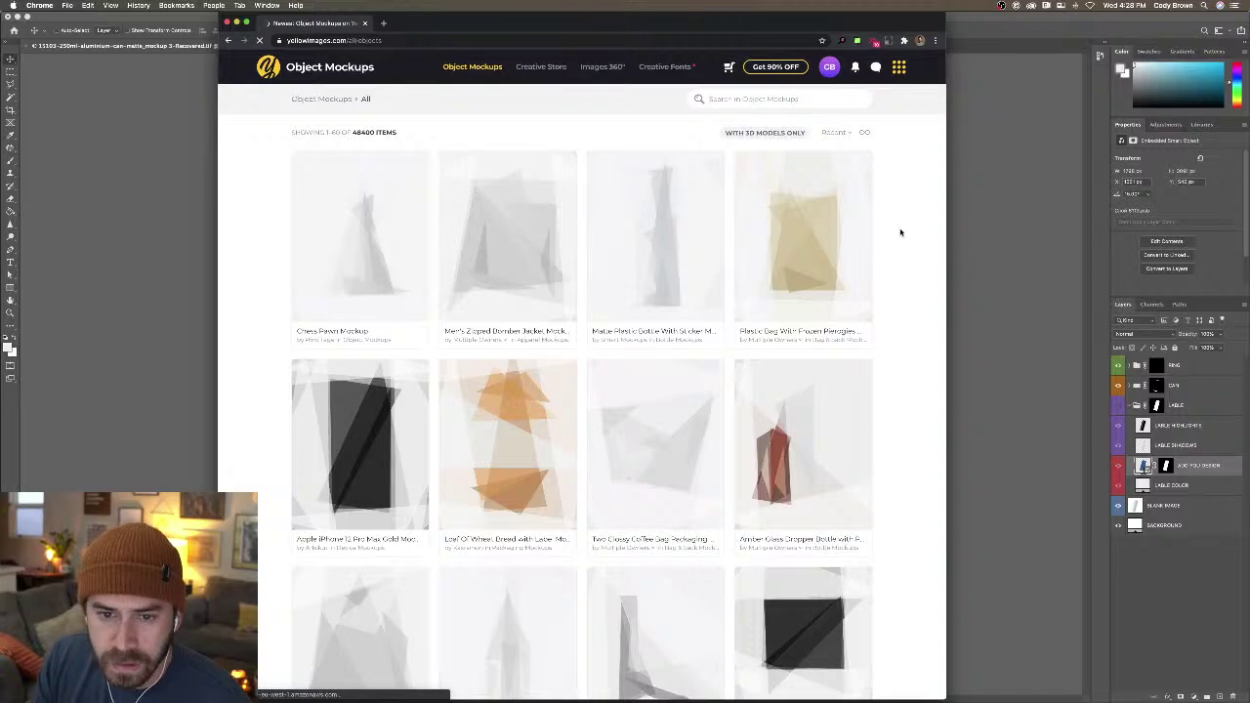
pyautogui.scroll(-1, 896, 234)
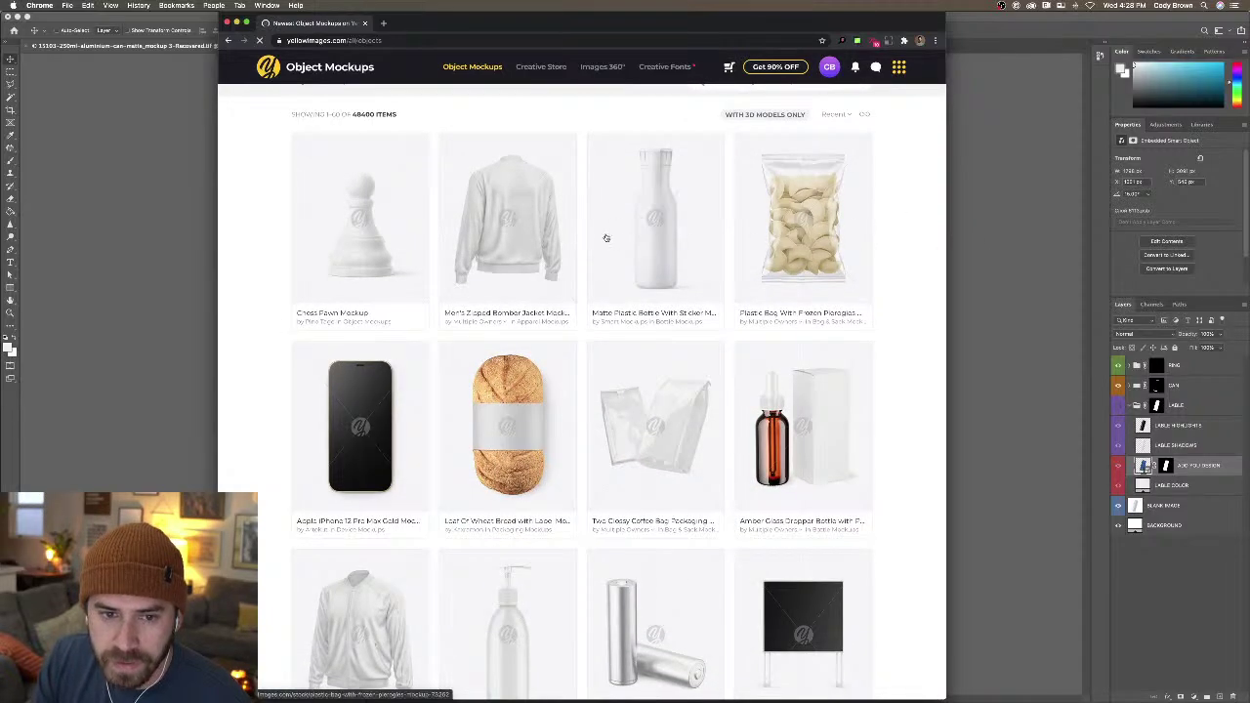
pyautogui.scroll(-1, 553, 231)
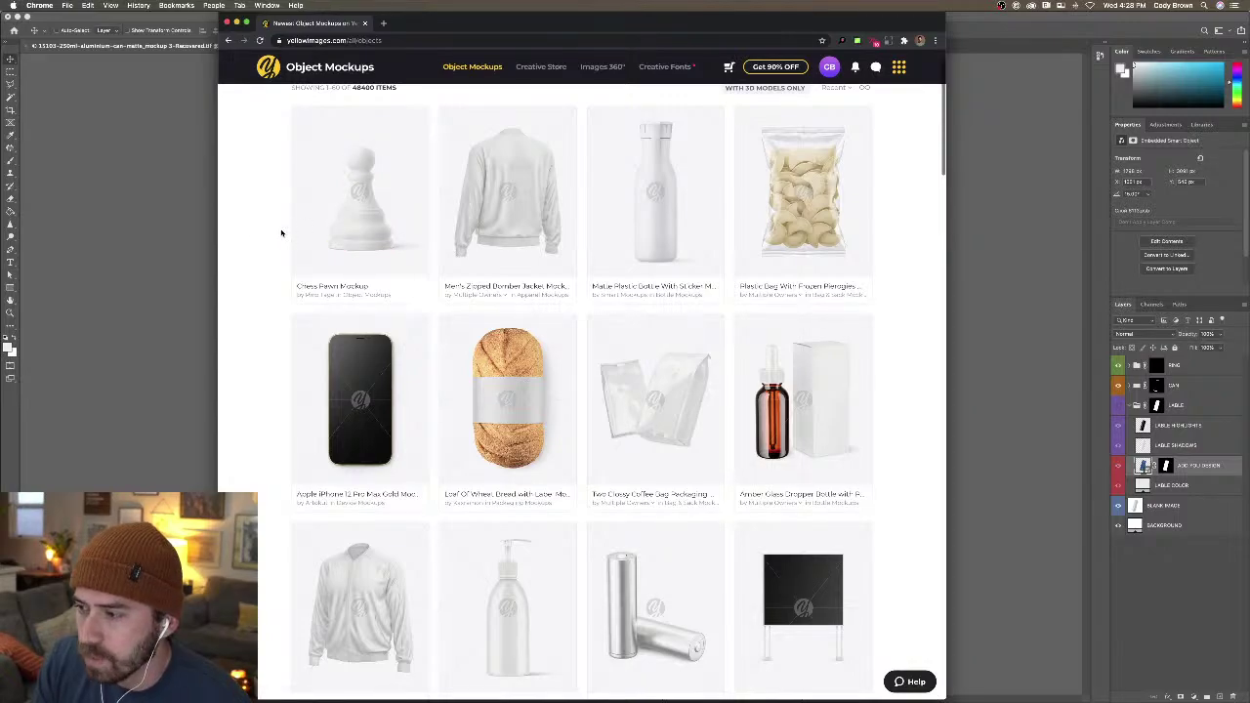
pyautogui.scroll(-3, 293, 232)
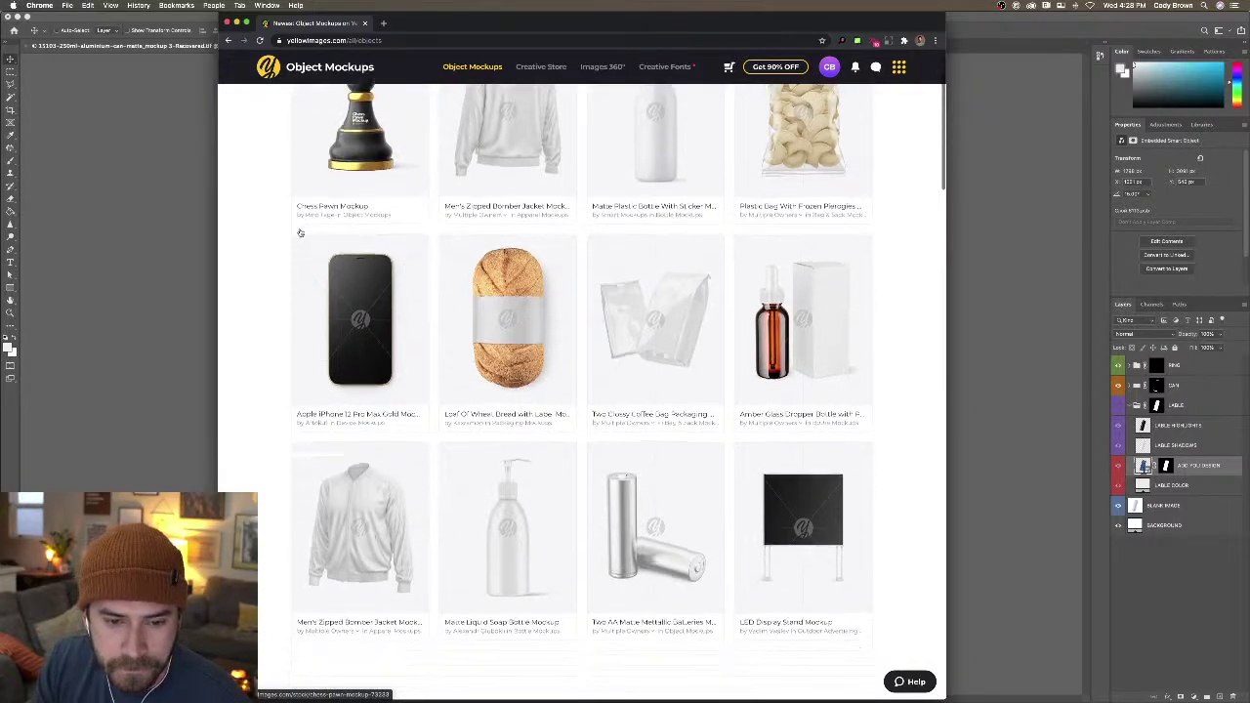
pyautogui.scroll(-5, 300, 232)
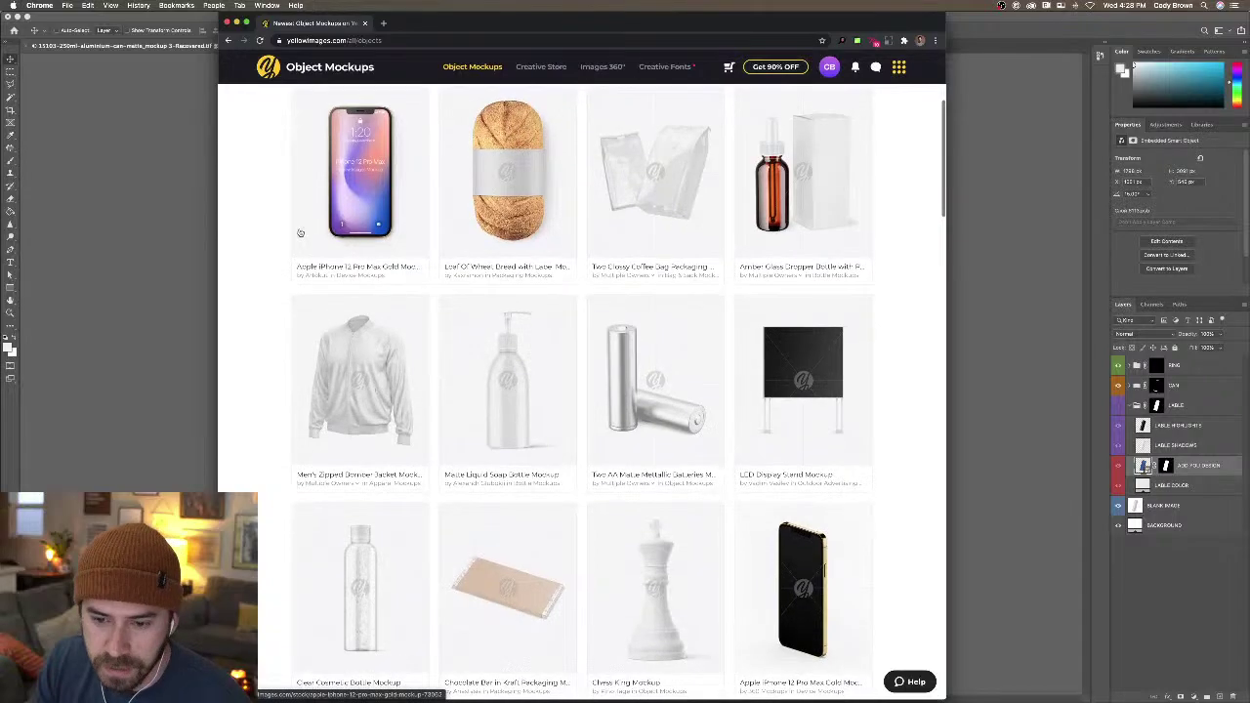
pyautogui.scroll(-6, 488, 265)
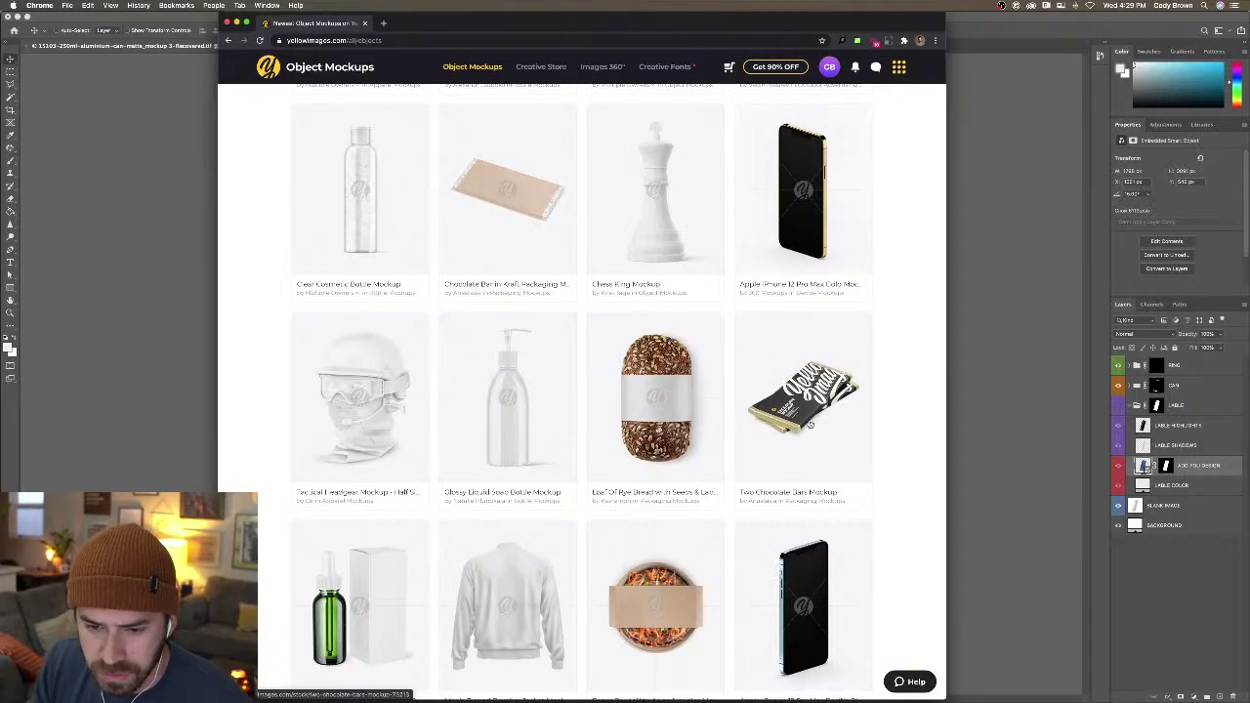
# View the Two Chocolate Bars Mockup details, then close the browser to return to Photoshop
pyautogui.click(816, 420)
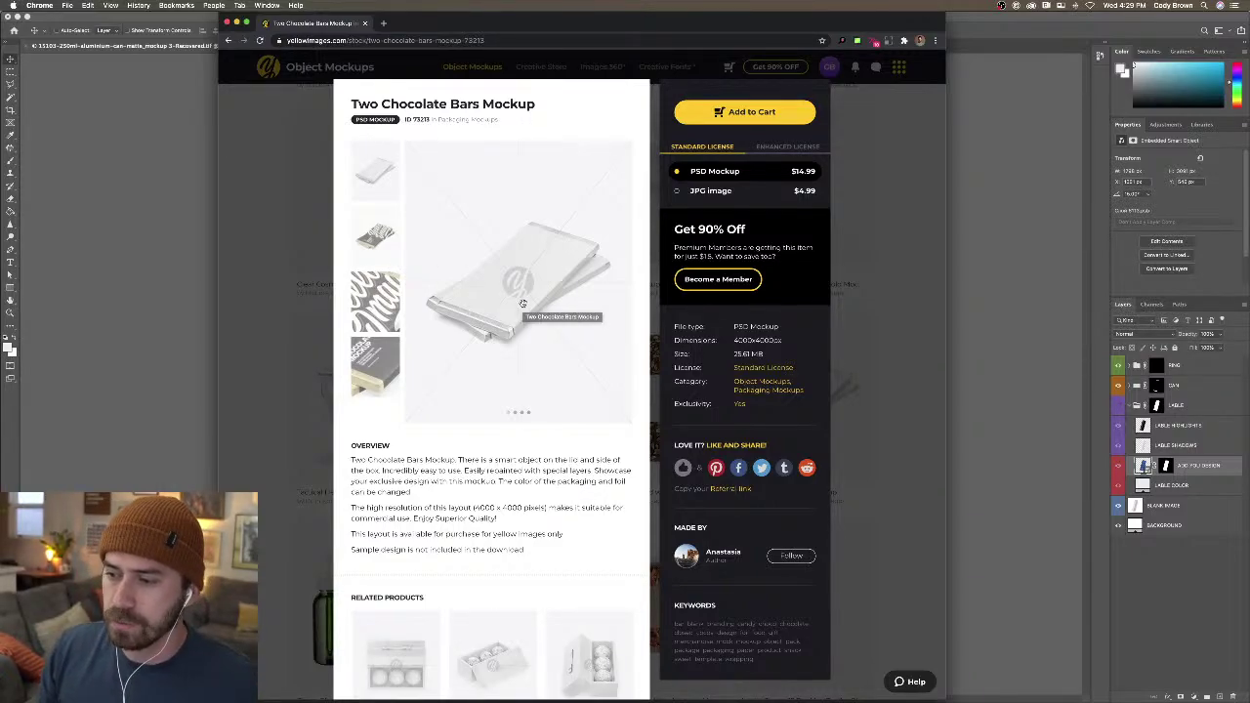
pyautogui.click(870, 142)
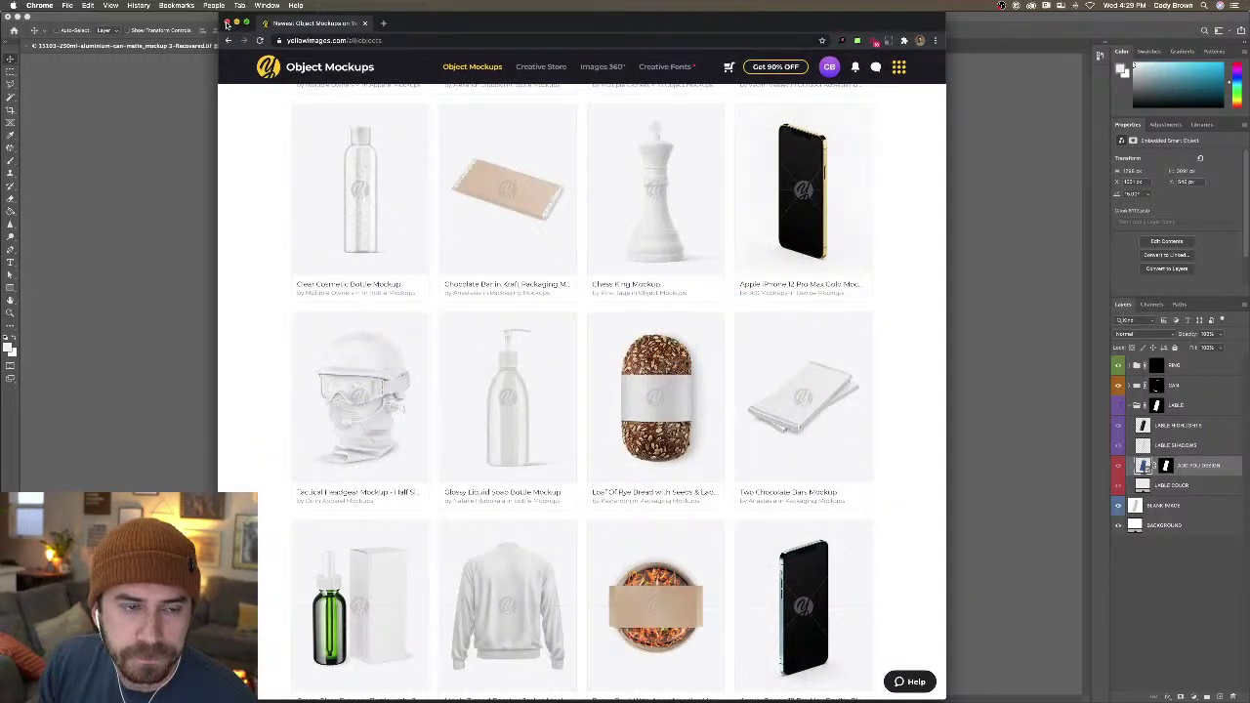
pyautogui.click(227, 22)
# Zoom in, show and expand the LABLE group, and compare the label with highlights and shadows toggled
pyautogui.press('super+equal')
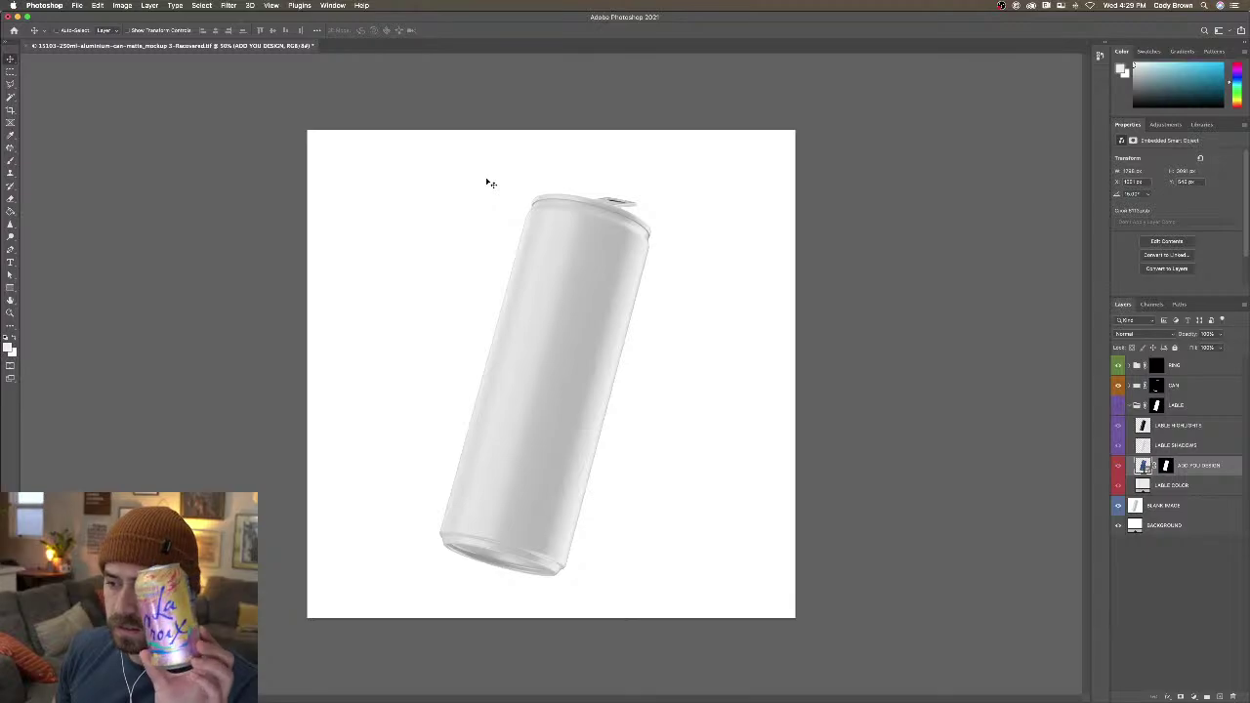
pyautogui.click(1130, 407)
pyautogui.click(1117, 405)
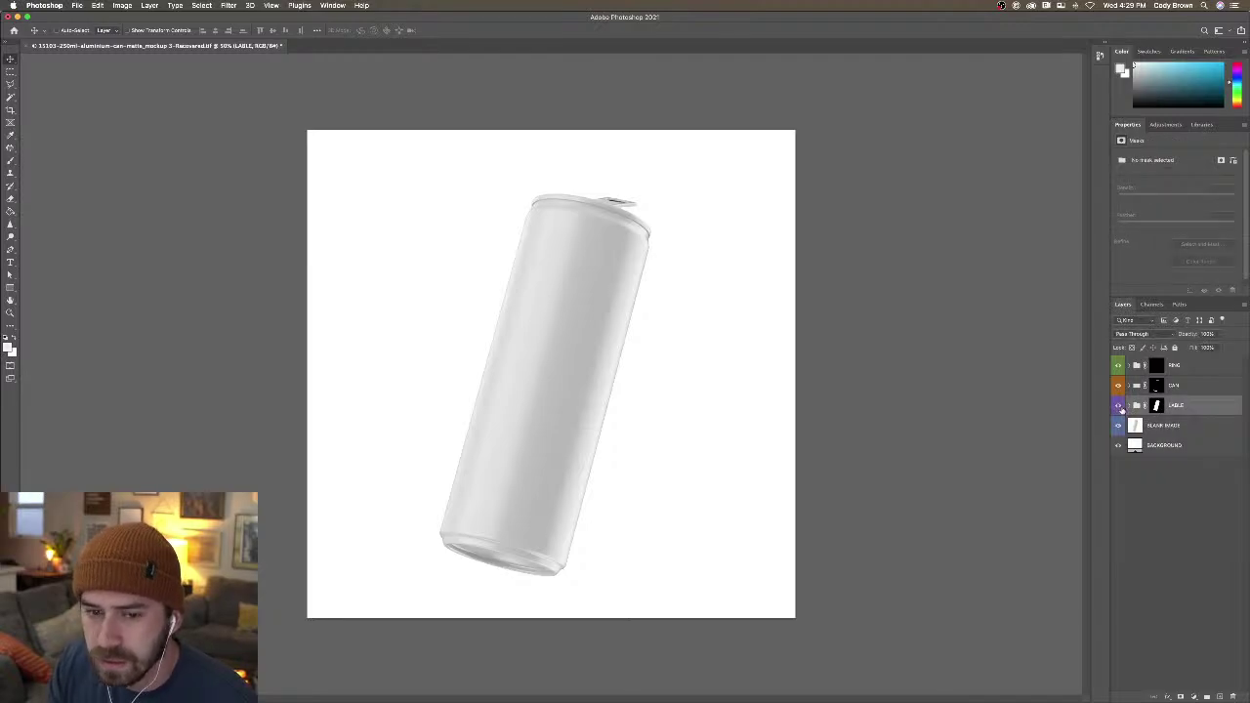
pyautogui.click(1129, 406)
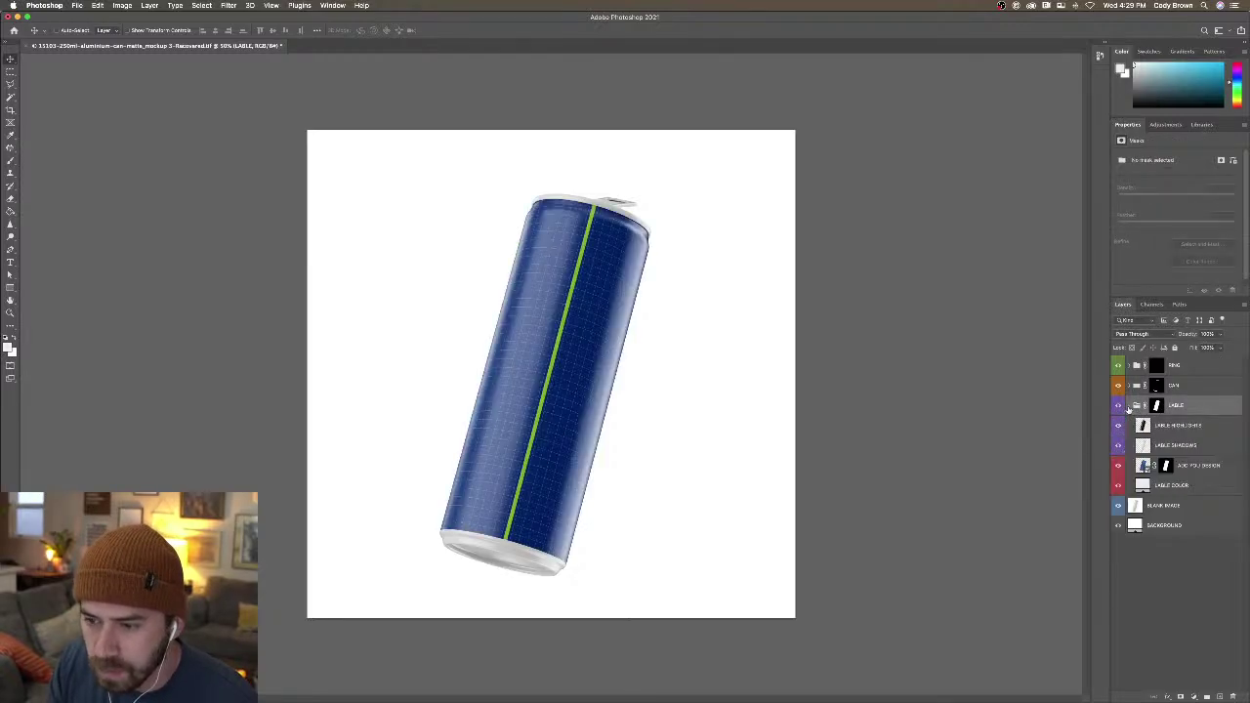
pyautogui.click(1118, 426)
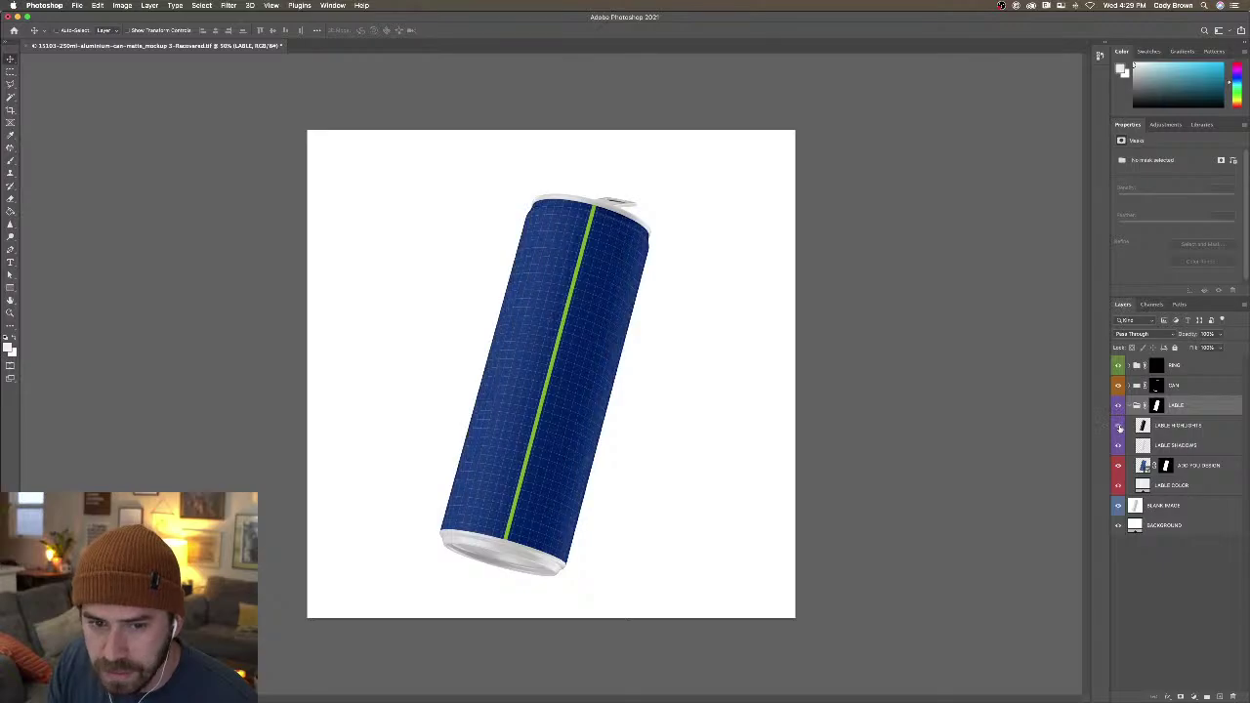
pyautogui.click(1118, 445)
pyautogui.click(1118, 445)
pyautogui.click(1118, 445)
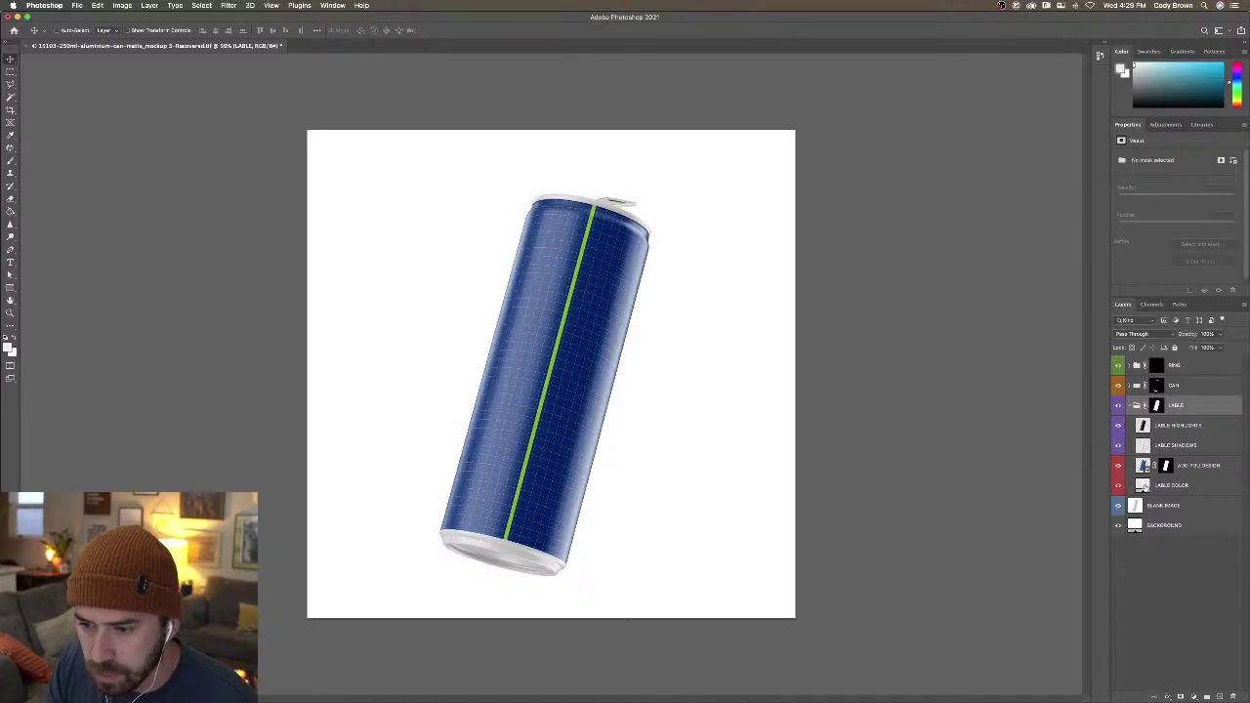
# Check the LABLE COLOR fill without changing it, then open the ADD YOU DESIGN smart object
pyautogui.click(1145, 486)
pyautogui.doubleClick(1145, 486)
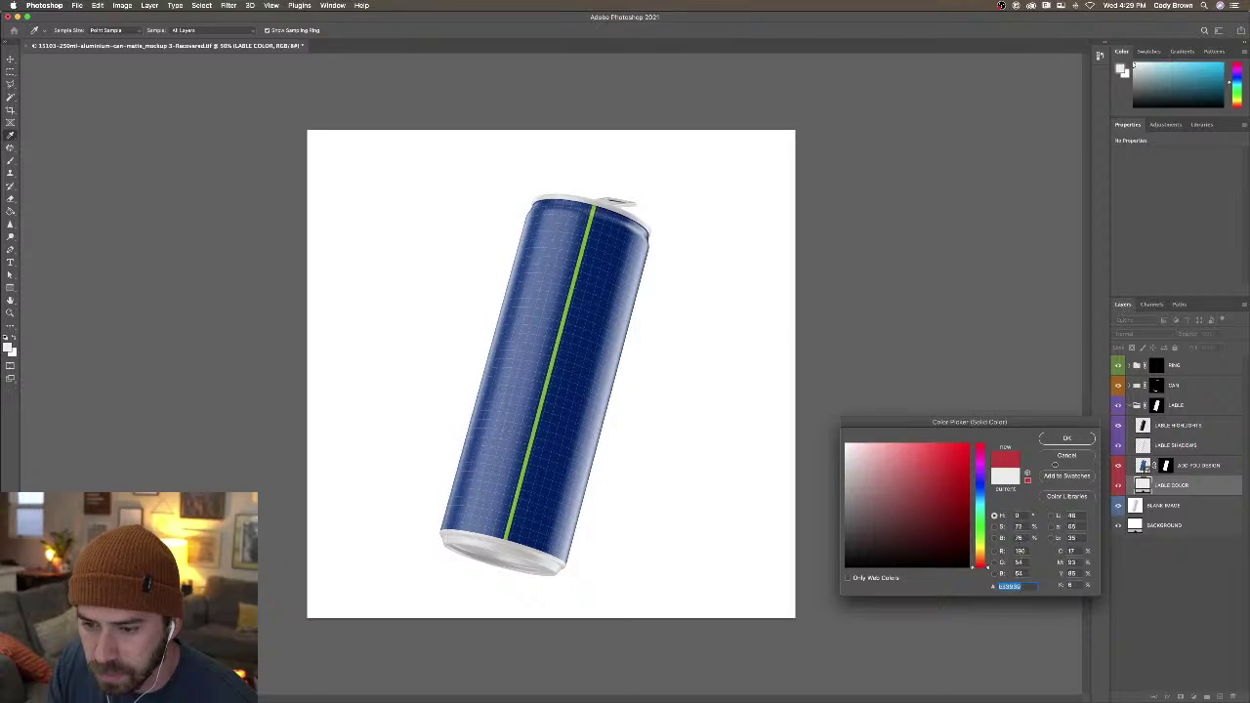
pyautogui.click(1063, 457)
pyautogui.click(1142, 466)
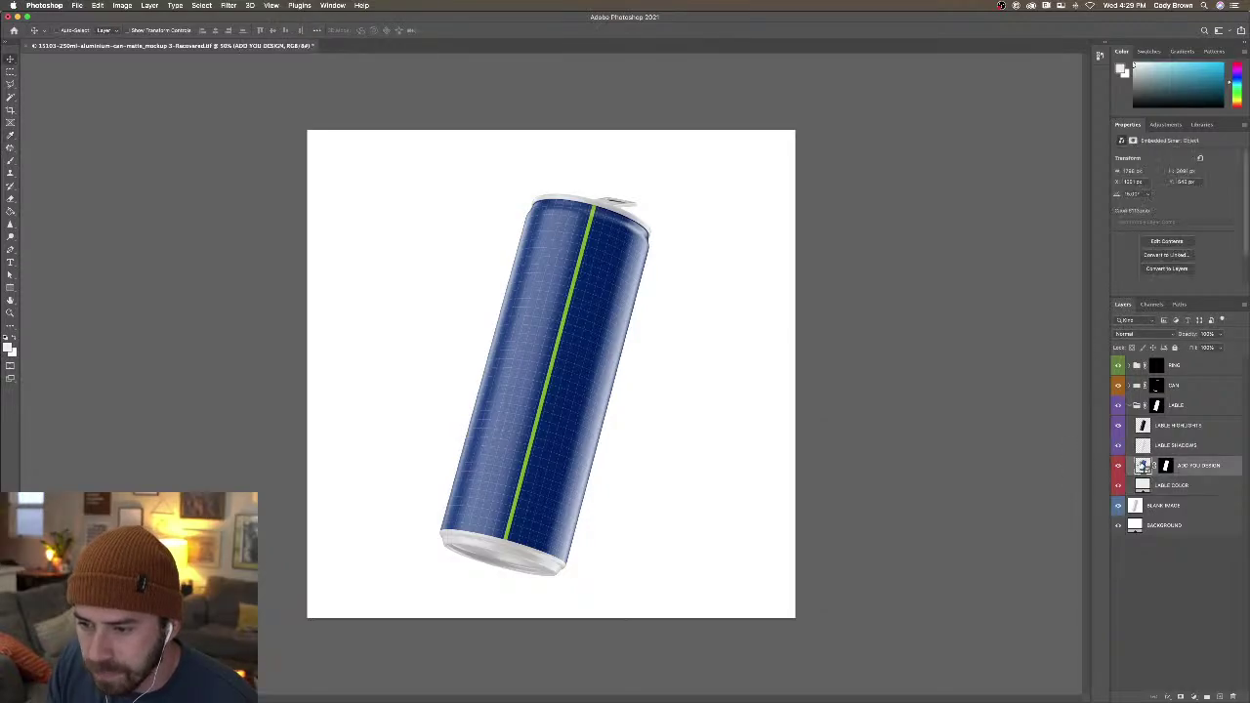
pyautogui.doubleClick(1143, 465)
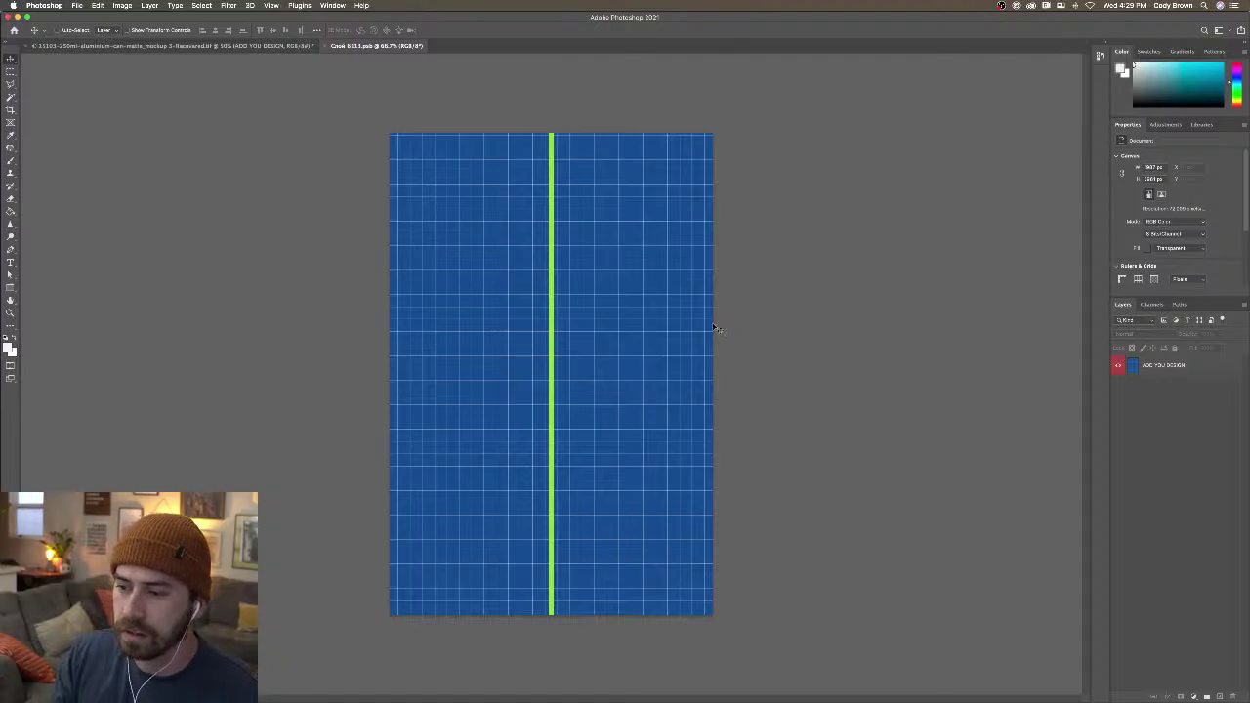
# Draw a rectangle covering the whole label on a new layer and fill it bright purple
pyautogui.click(1219, 697)
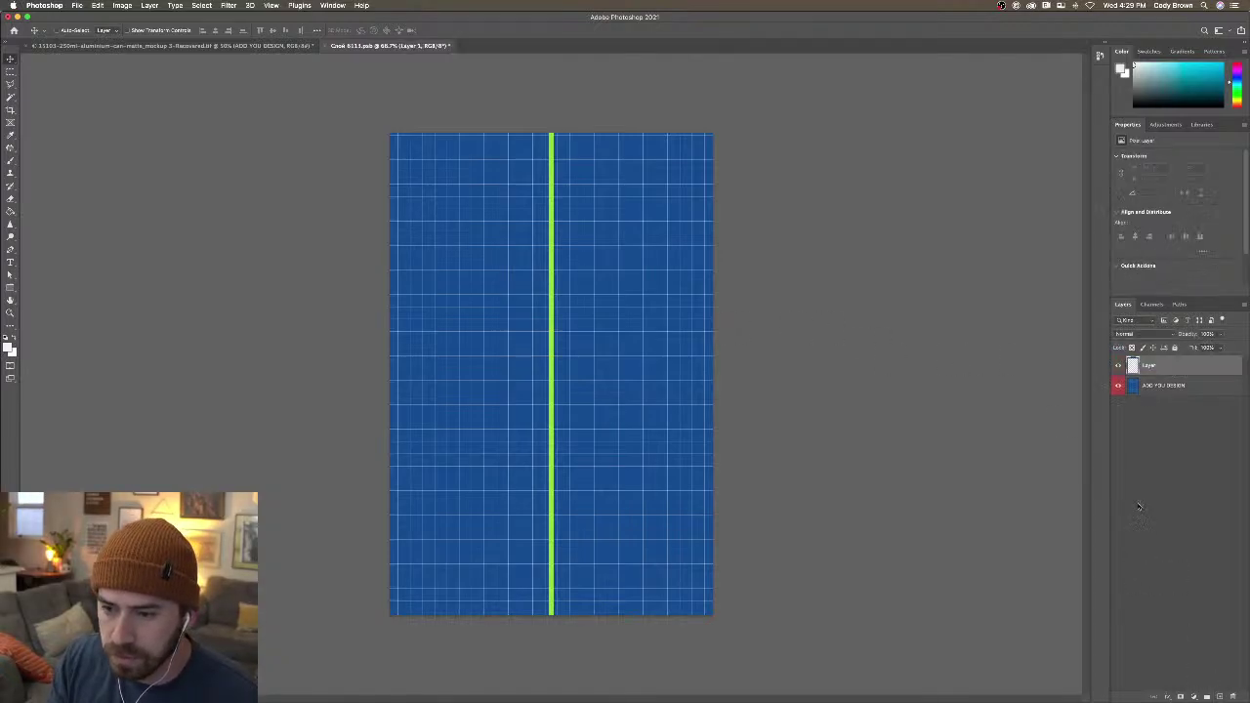
pyautogui.press('u')
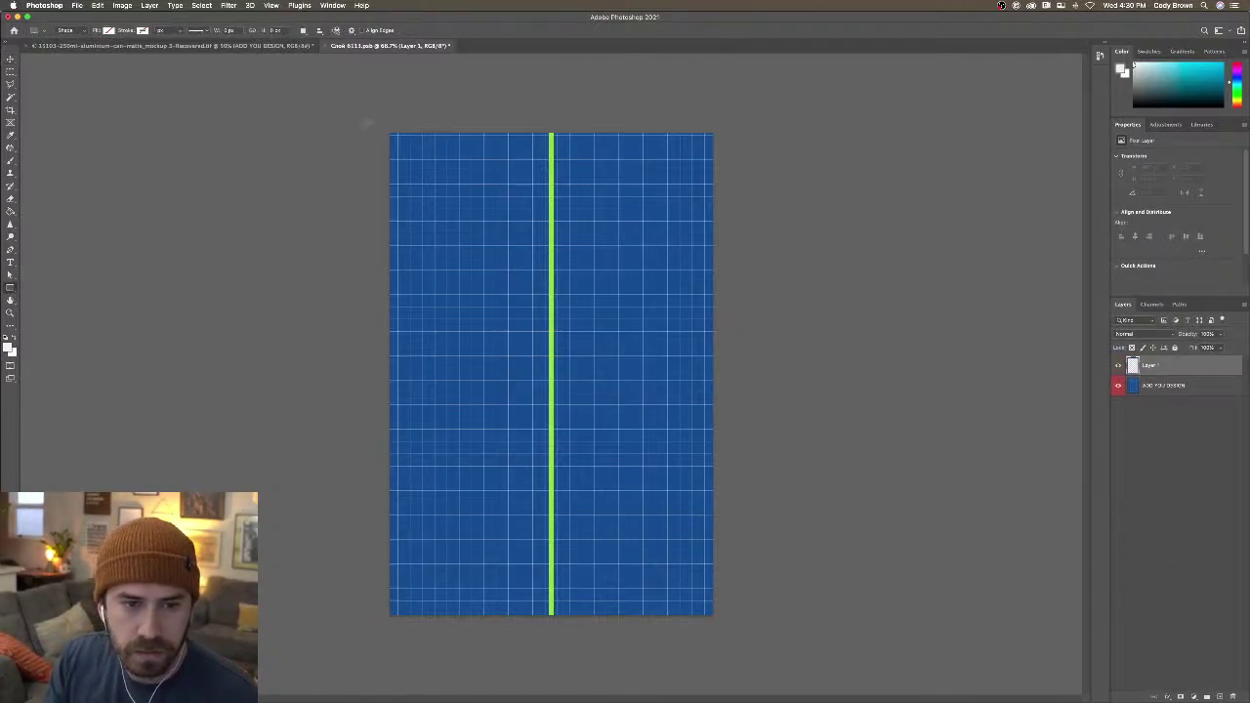
pyautogui.moveTo(362, 124); pyautogui.dragTo(751, 629)
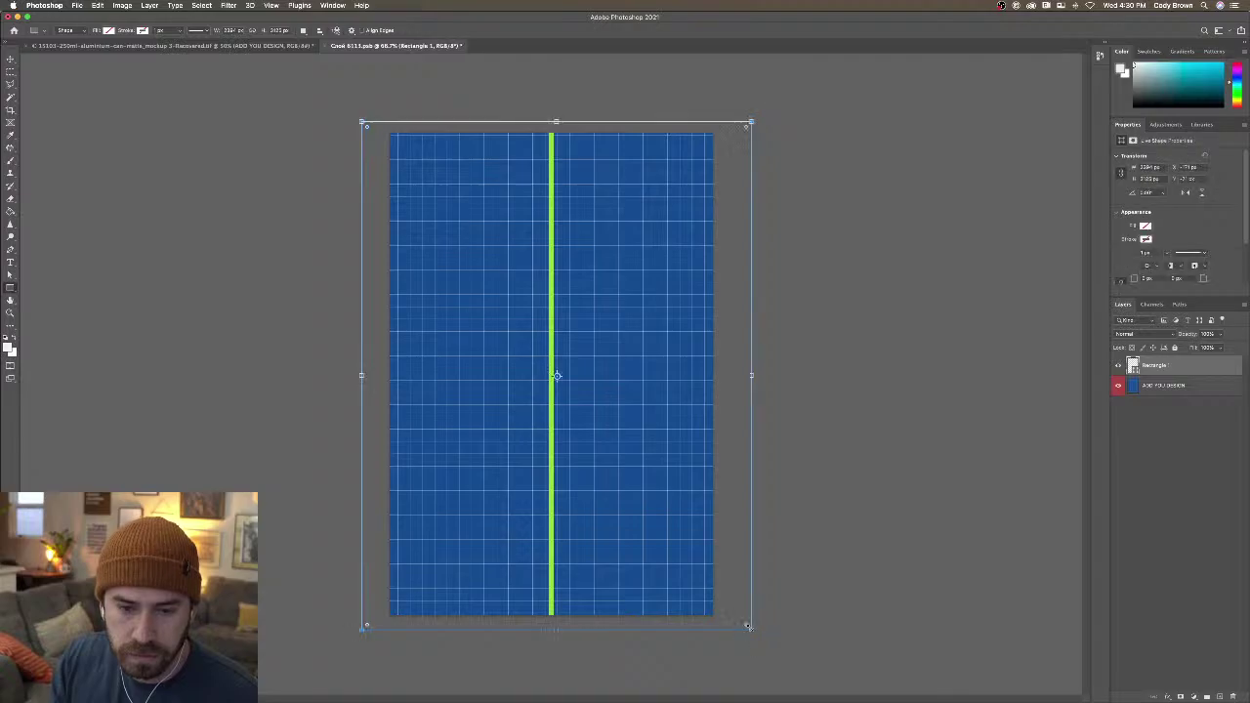
pyautogui.click(109, 30)
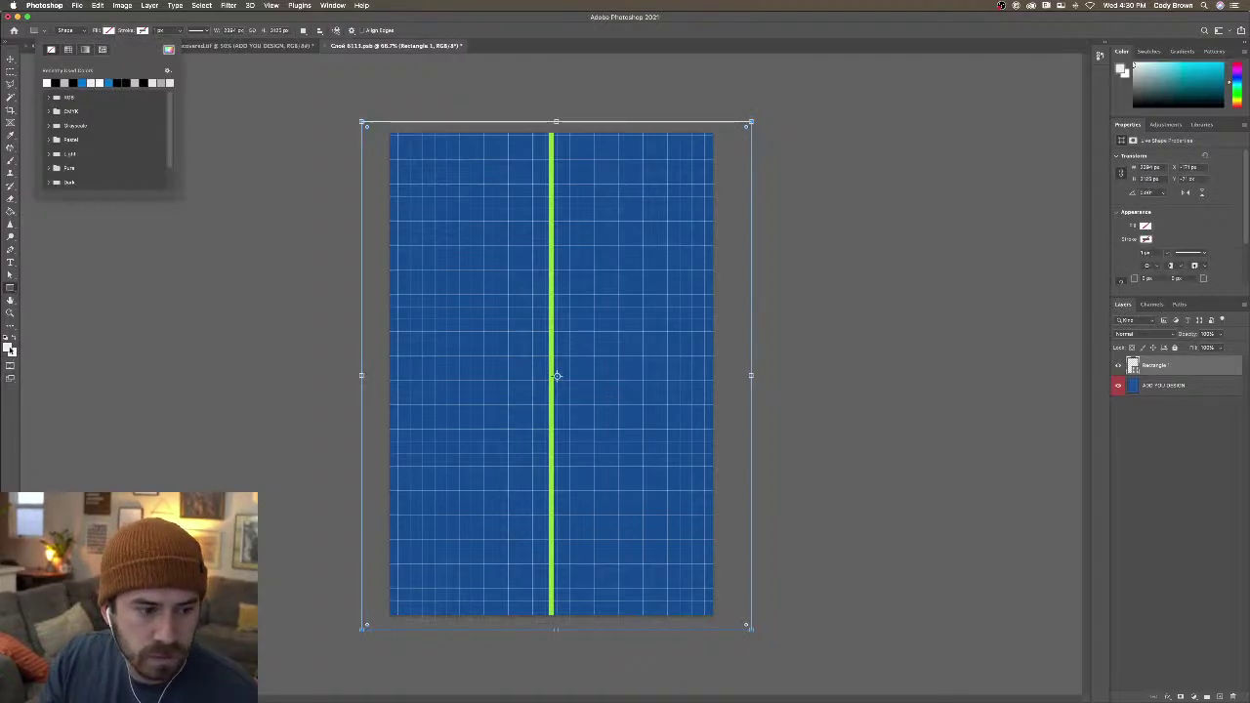
pyautogui.click(13, 352)
pyautogui.click(979, 471)
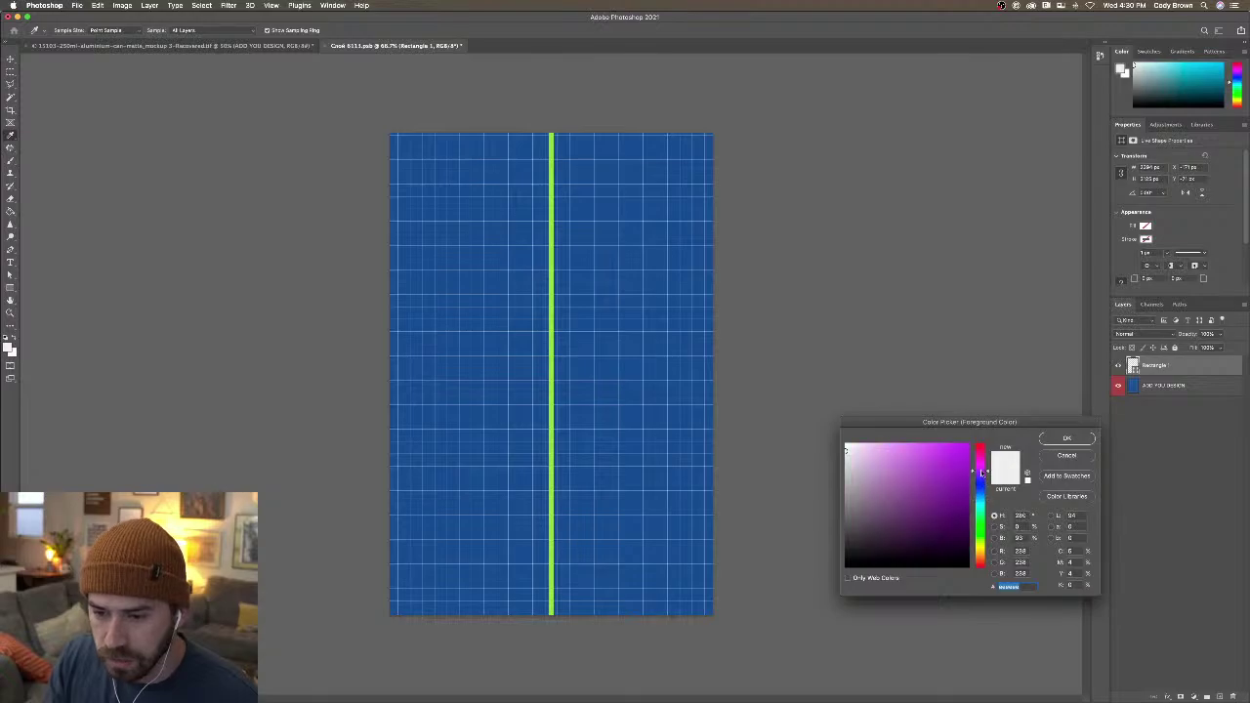
pyautogui.click(947, 452)
pyautogui.click(1068, 439)
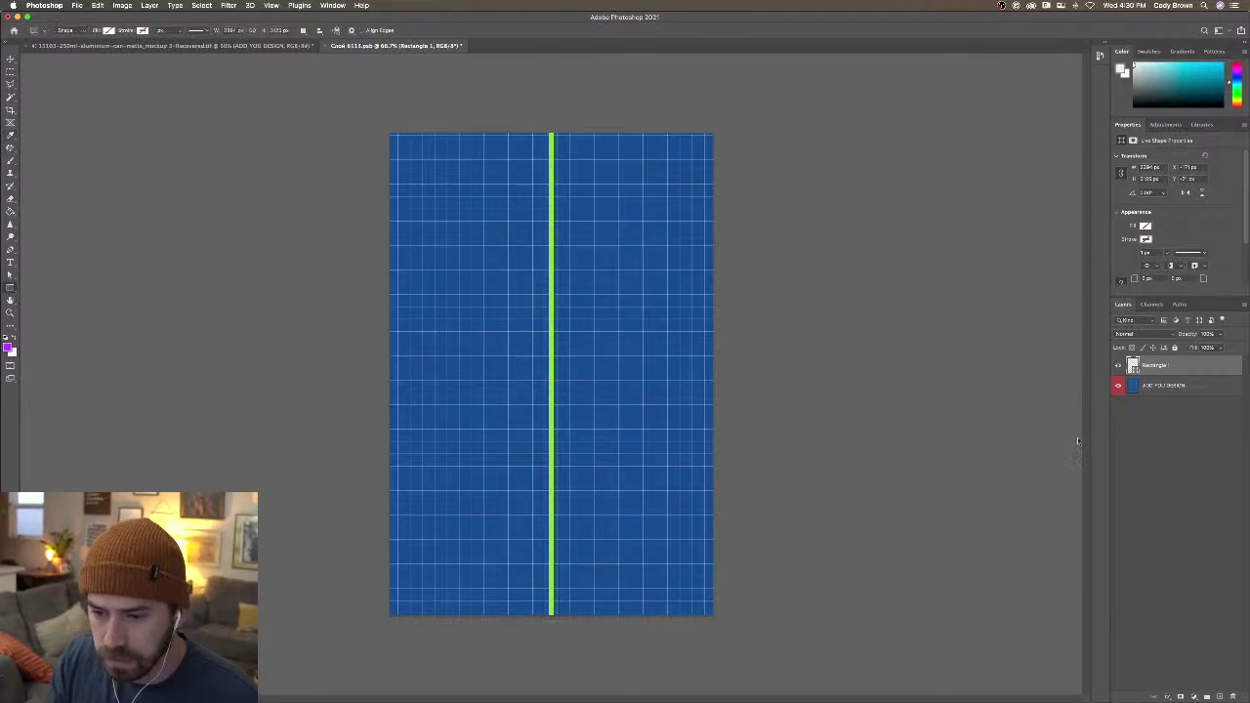
pyautogui.click(110, 31)
pyautogui.click(47, 82)
# Add white (ffffff) 48 pt 'Barbie' text and move it to the label centre
pyautogui.click(11, 60)
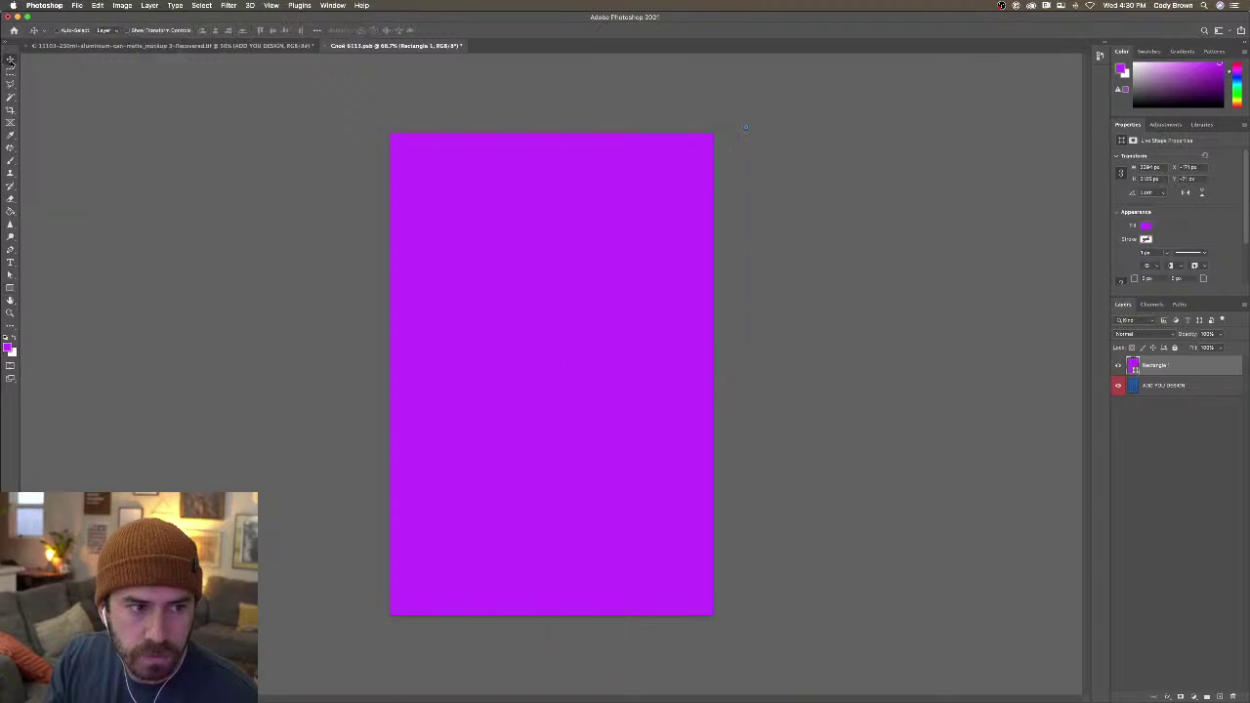
pyautogui.click(11, 263)
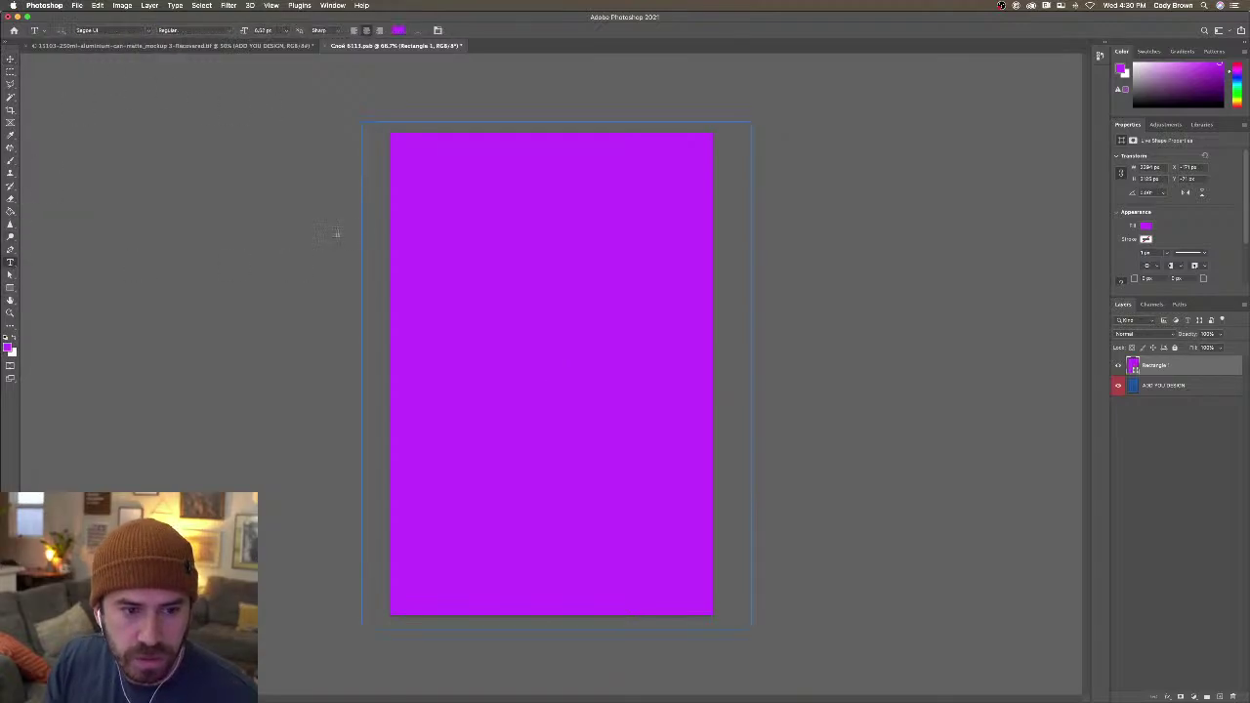
pyautogui.moveTo(278, 197); pyautogui.dragTo(503, 289)
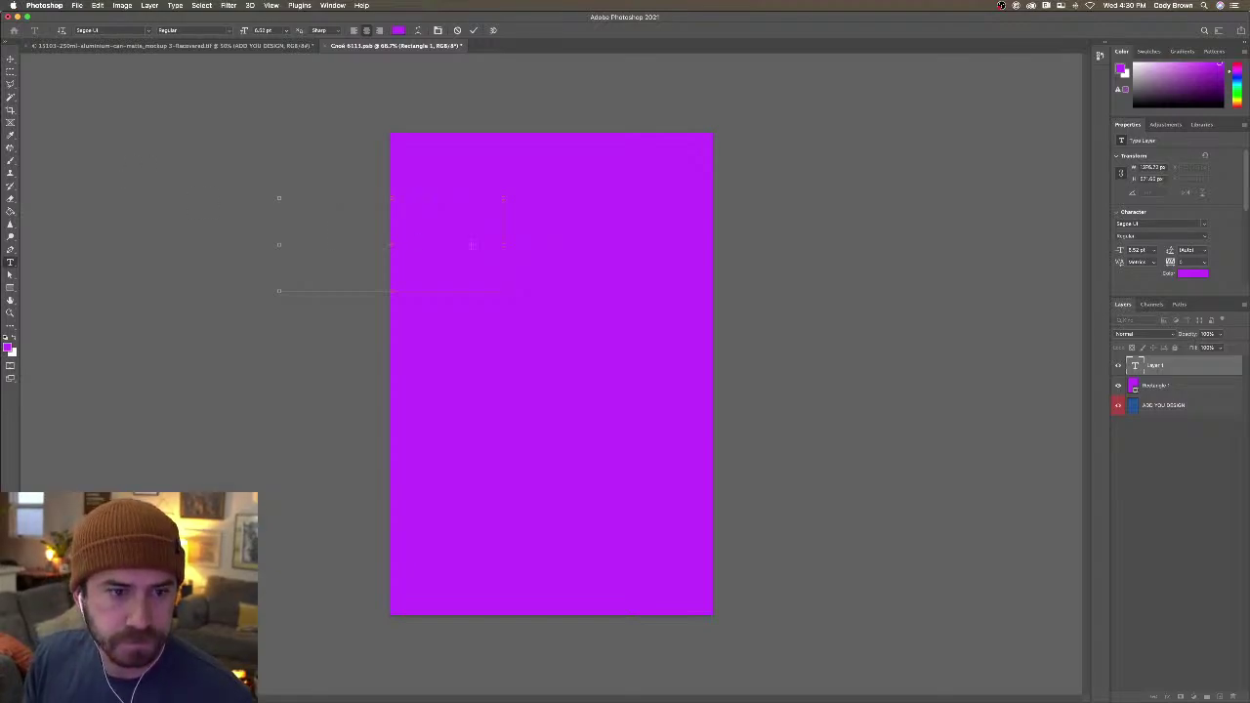
pyautogui.click(287, 31)
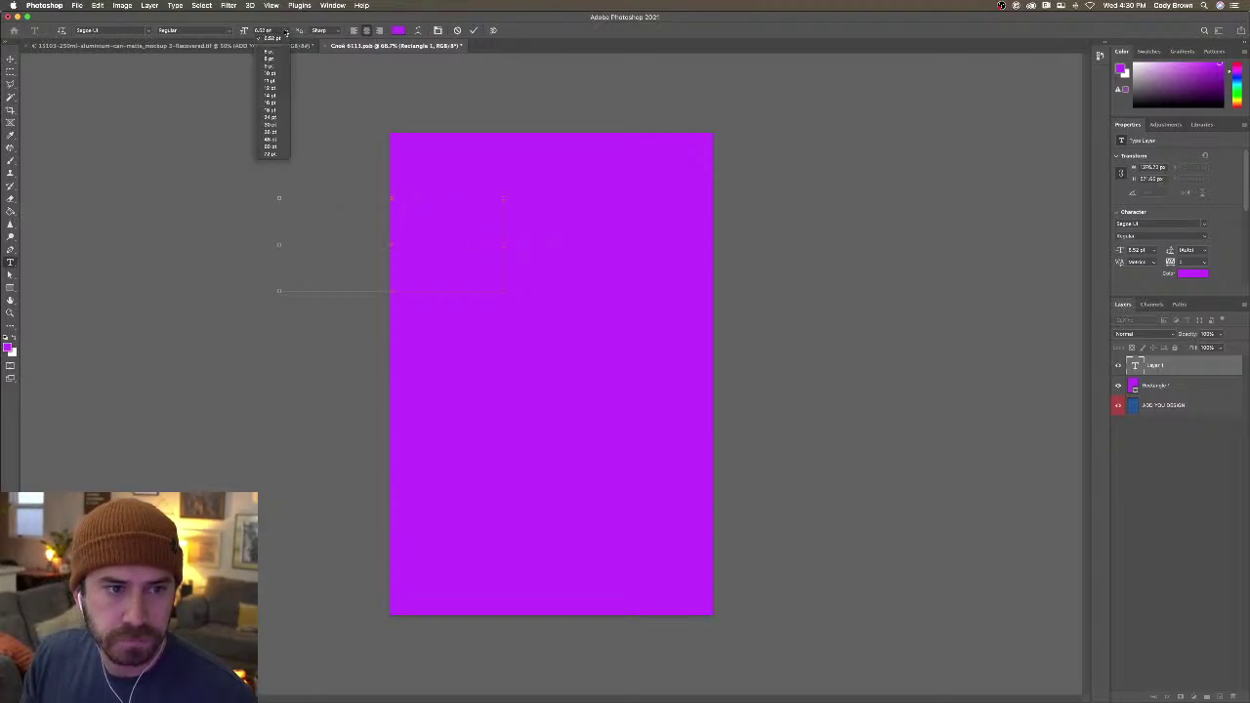
pyautogui.press('Return')
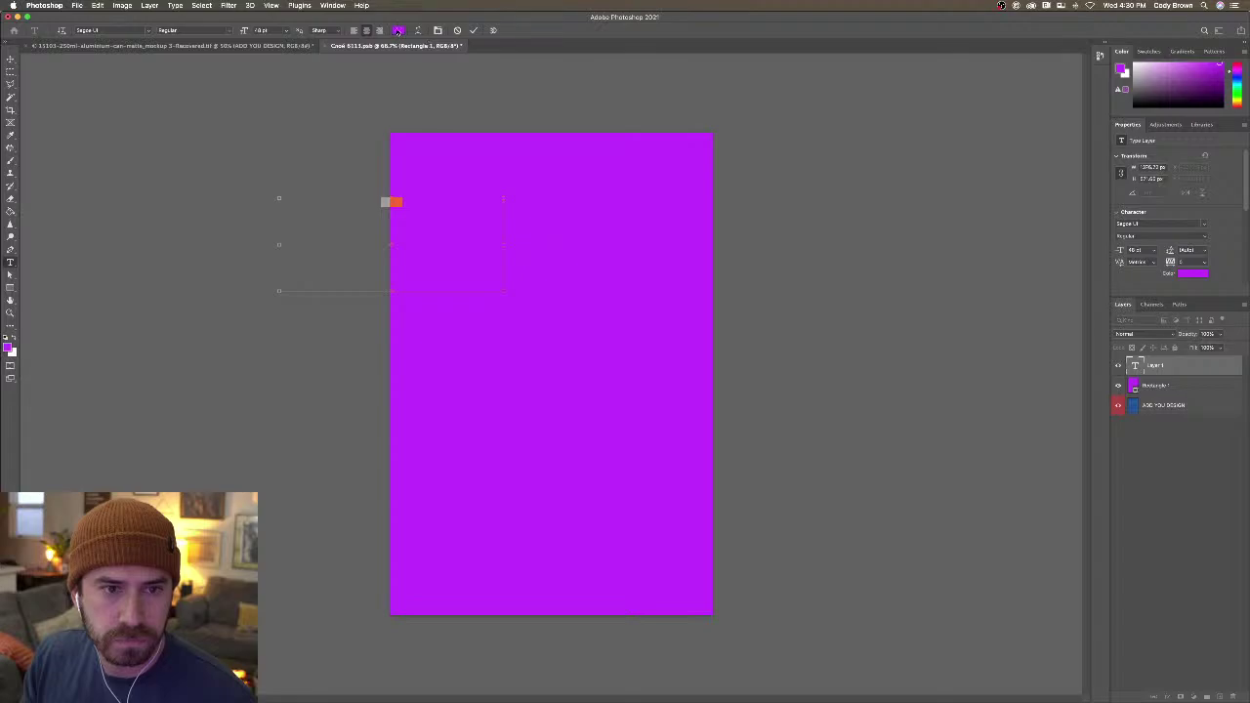
pyautogui.click(398, 30)
pyautogui.write('ffffff')
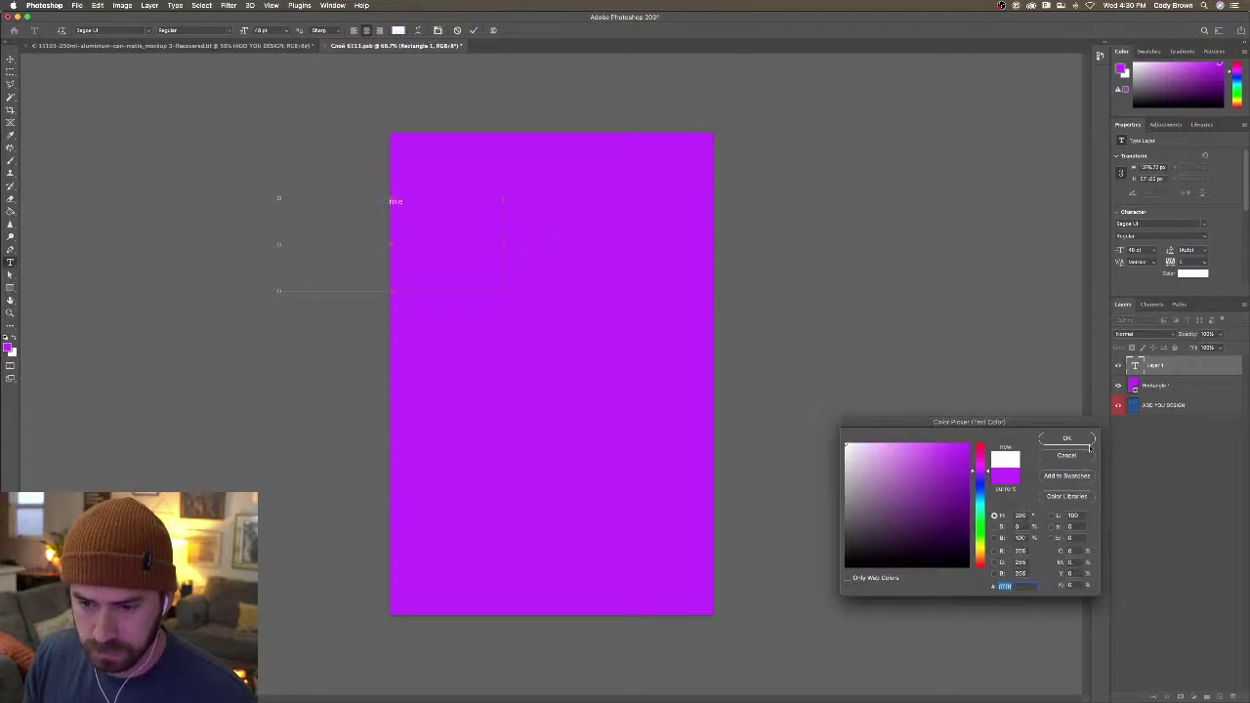
pyautogui.press('Return')
pyautogui.hotkey('ctrl', 'Return')
pyautogui.press('v')
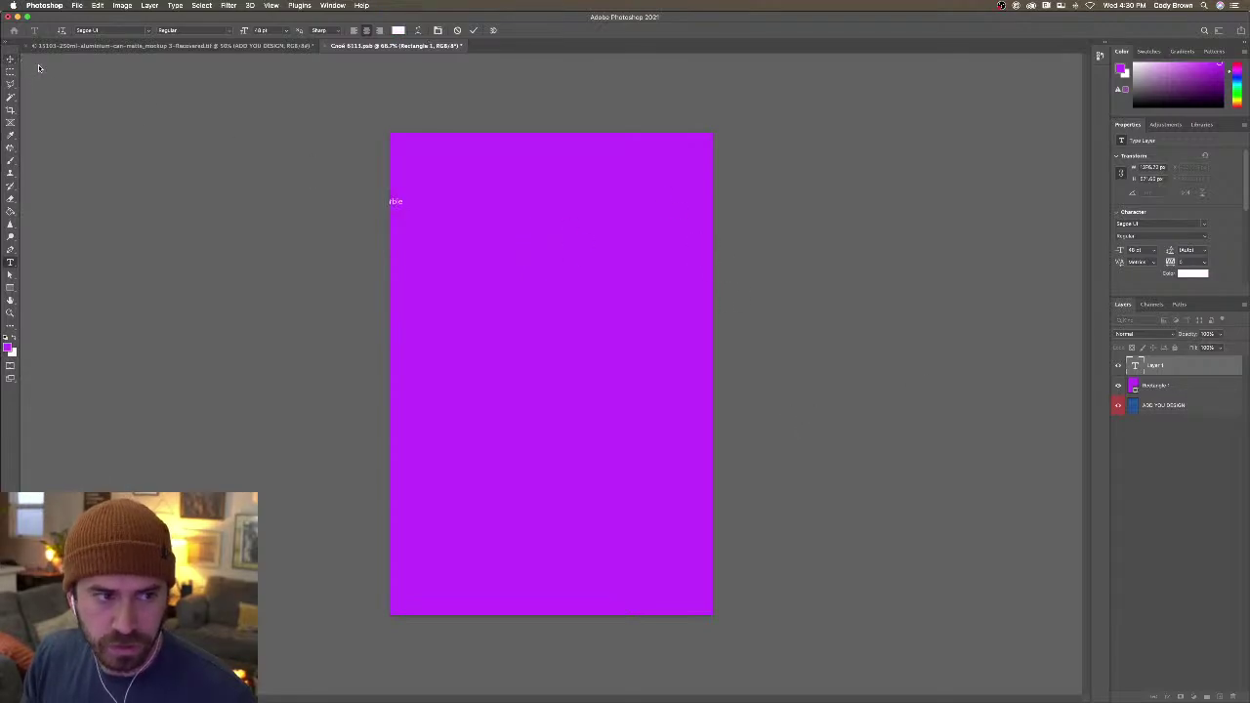
pyautogui.moveTo(394, 202); pyautogui.dragTo(544, 304)
# Enlarge the Barbie text, shift it down and left, and save the label document
pyautogui.press('t')
pyautogui.press('v')
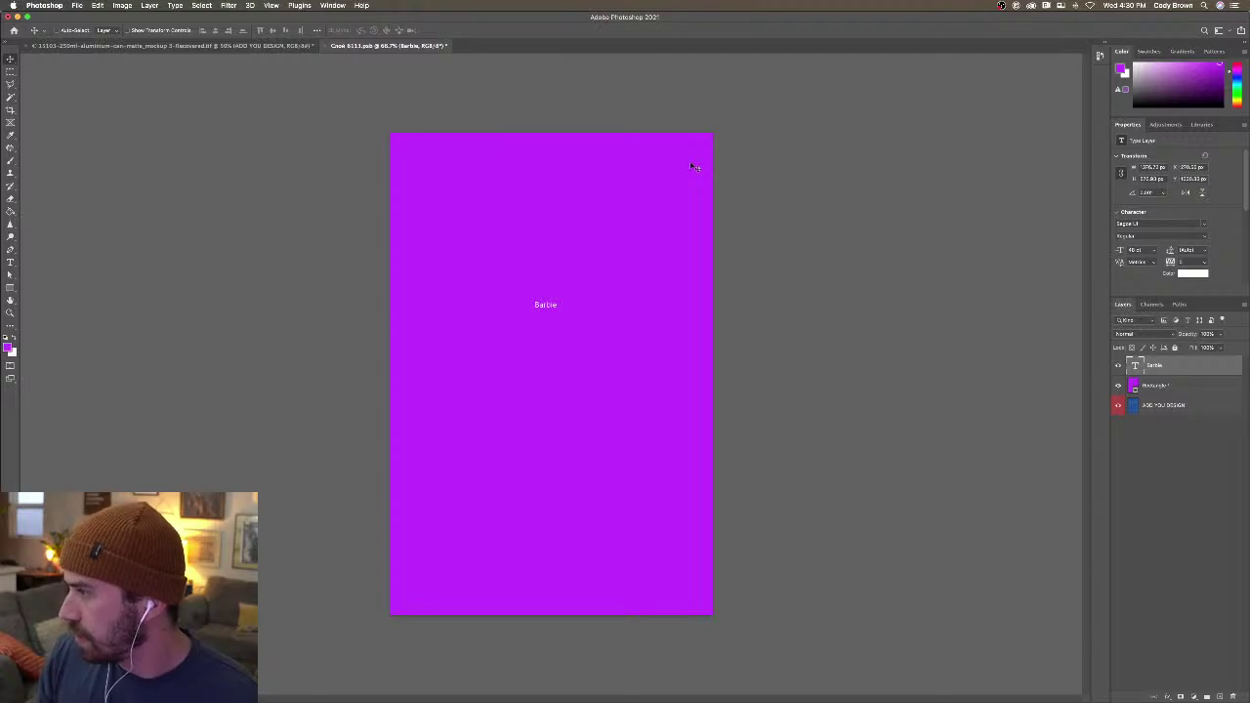
pyautogui.press('super+t')
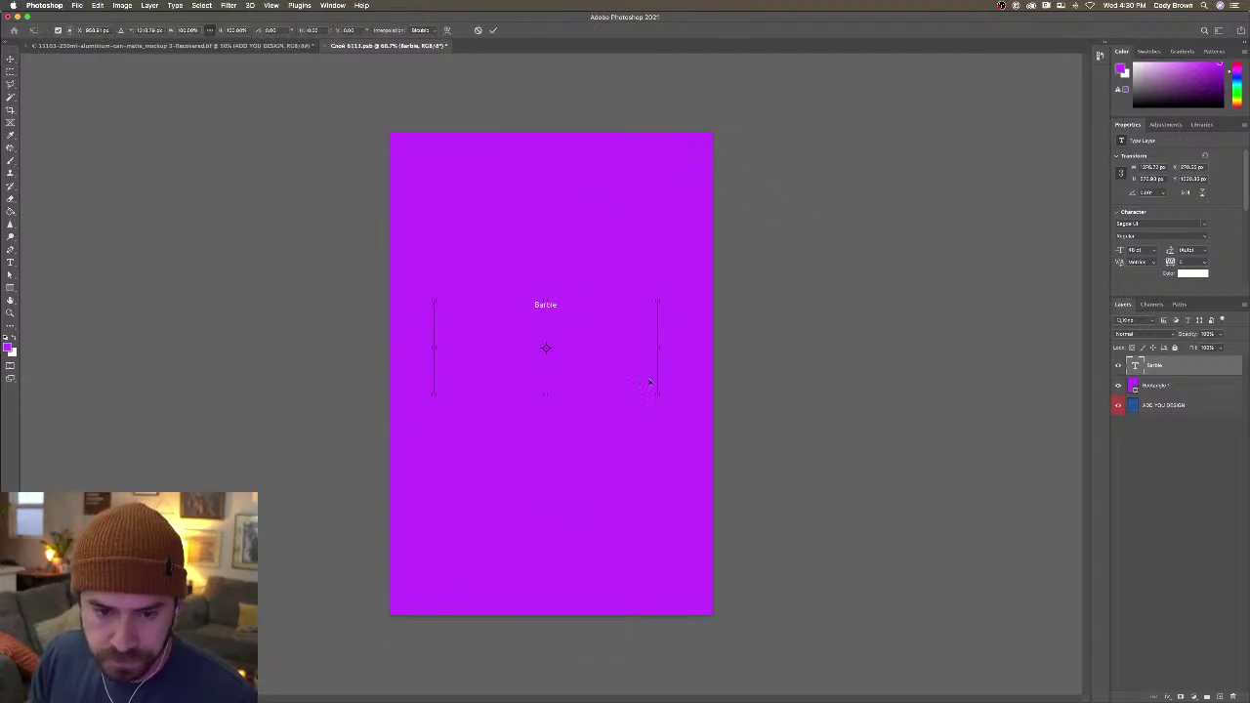
pyautogui.moveTo(658, 397); pyautogui.dragTo(733, 419)
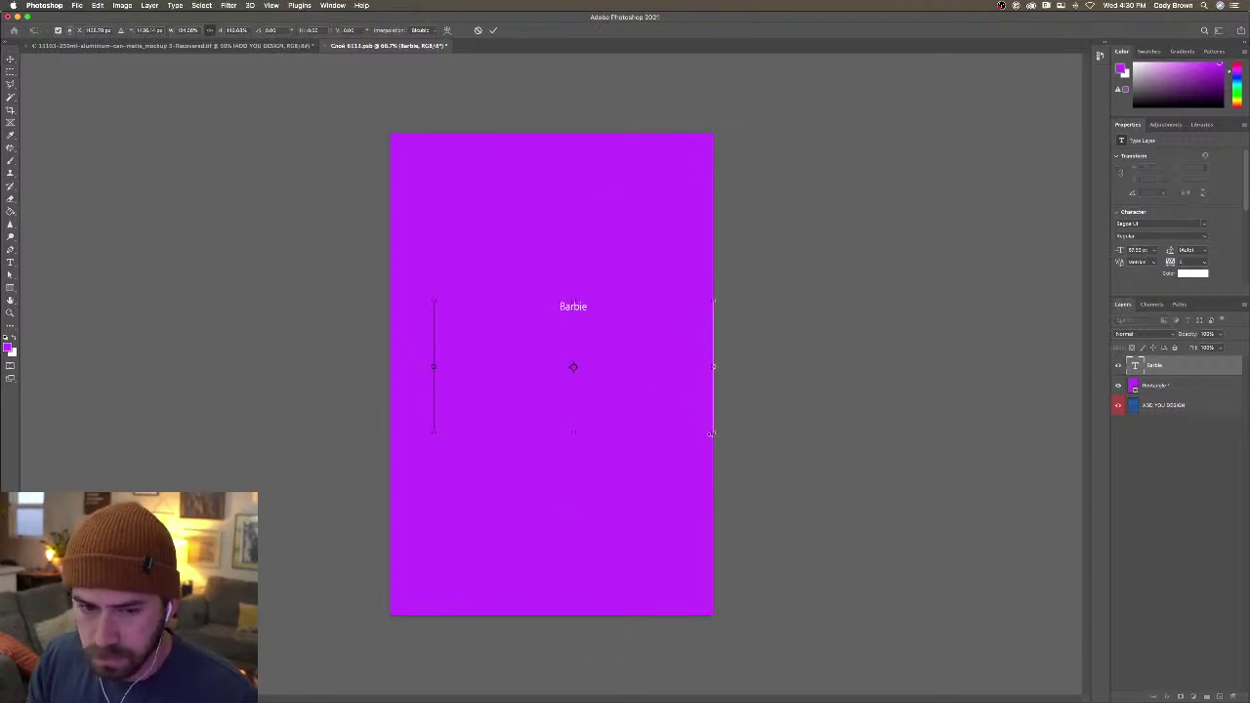
pyautogui.press('Return')
pyautogui.moveTo(613, 330); pyautogui.dragTo(596, 356)
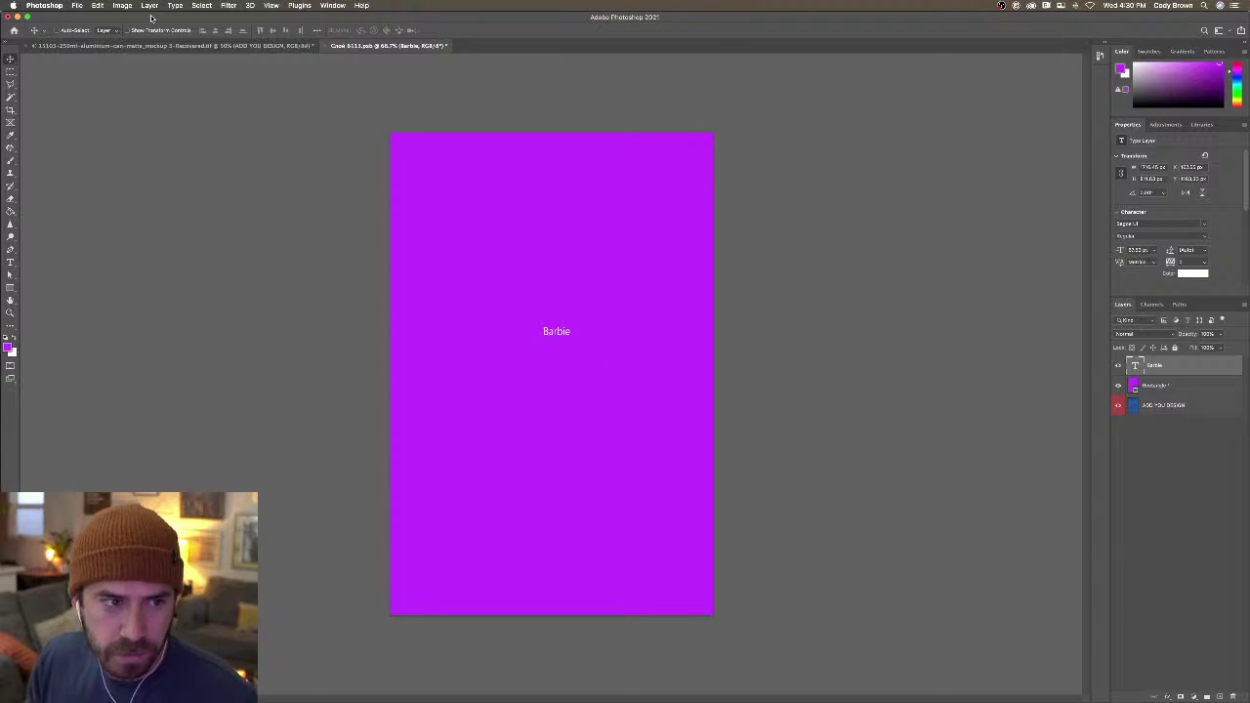
pyautogui.click(78, 6)
pyautogui.click(98, 107)
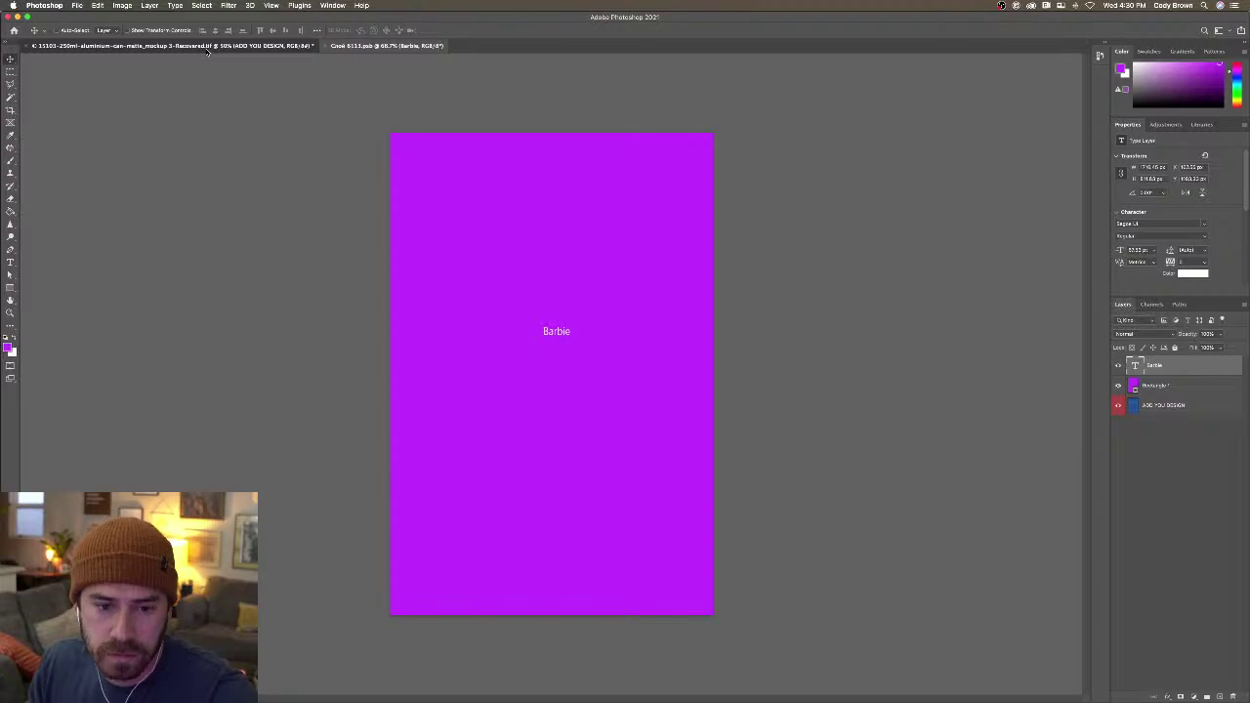
# Review the can mockup, delete the Barbie and Rectangle layers from the label, and switch to Illustrator
pyautogui.click(207, 47)
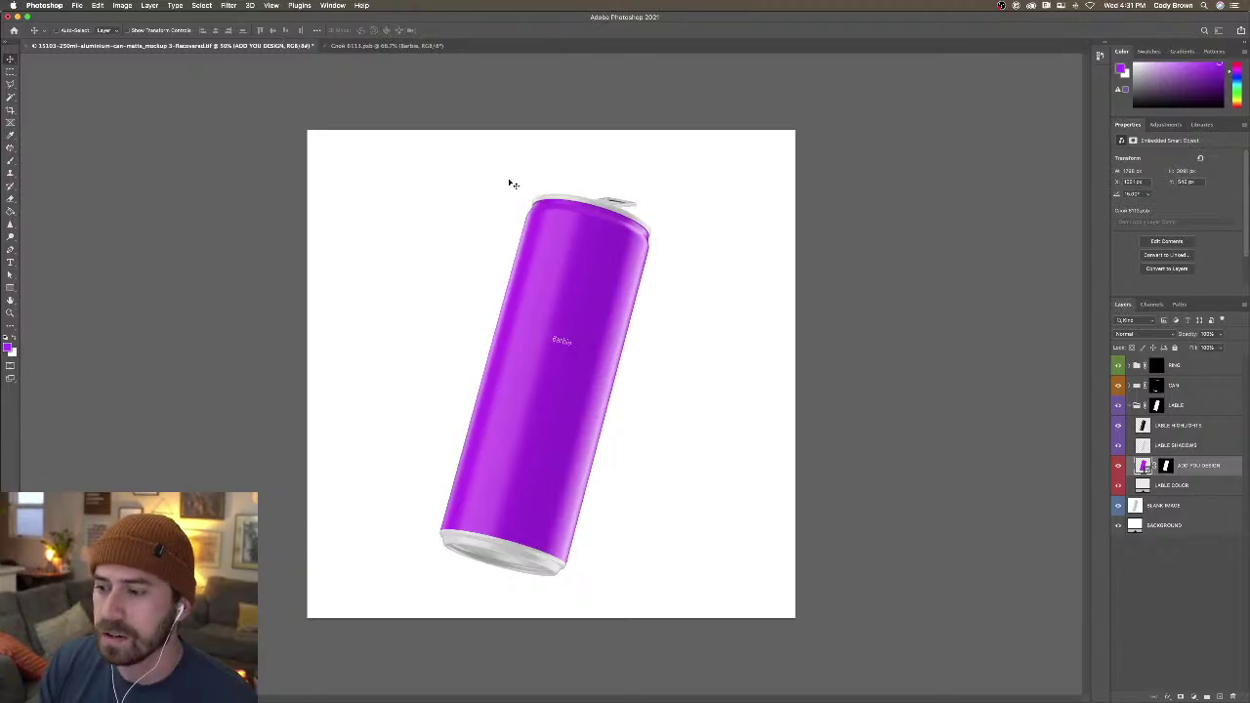
pyautogui.click(388, 48)
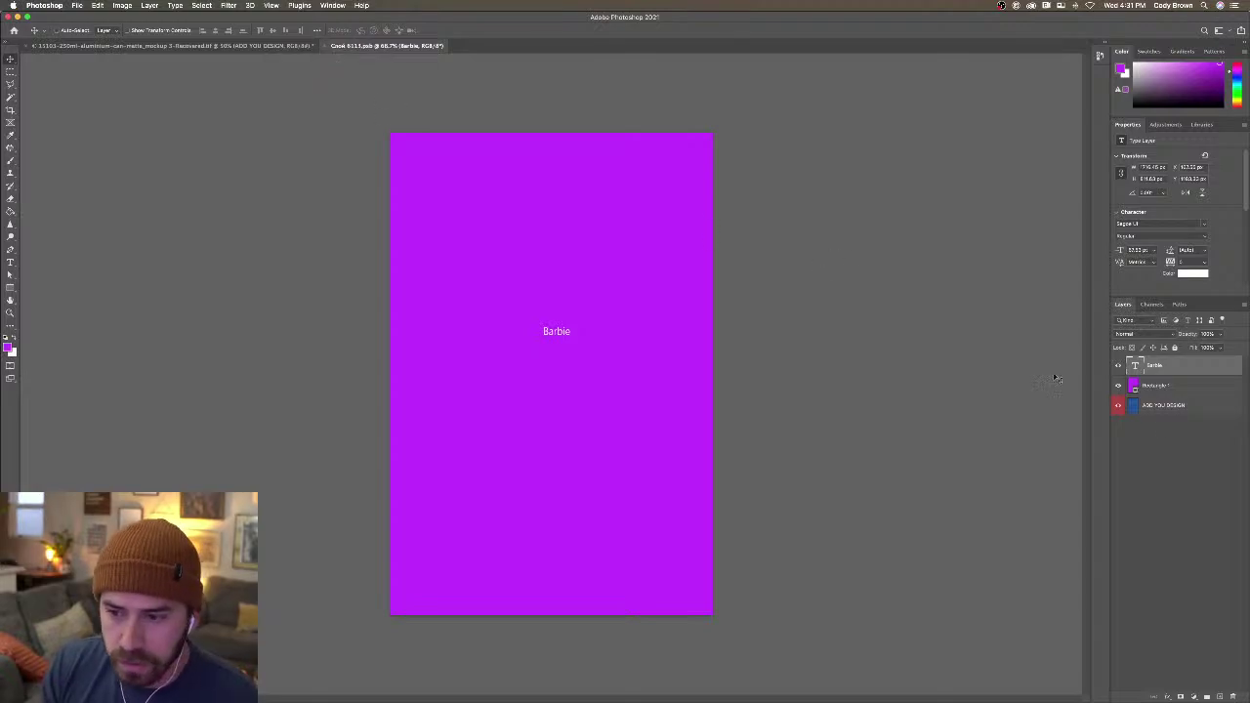
pyautogui.keyDown('shift'); pyautogui.click(1159, 387); pyautogui.keyUp('shift')
pyautogui.press('Delete')
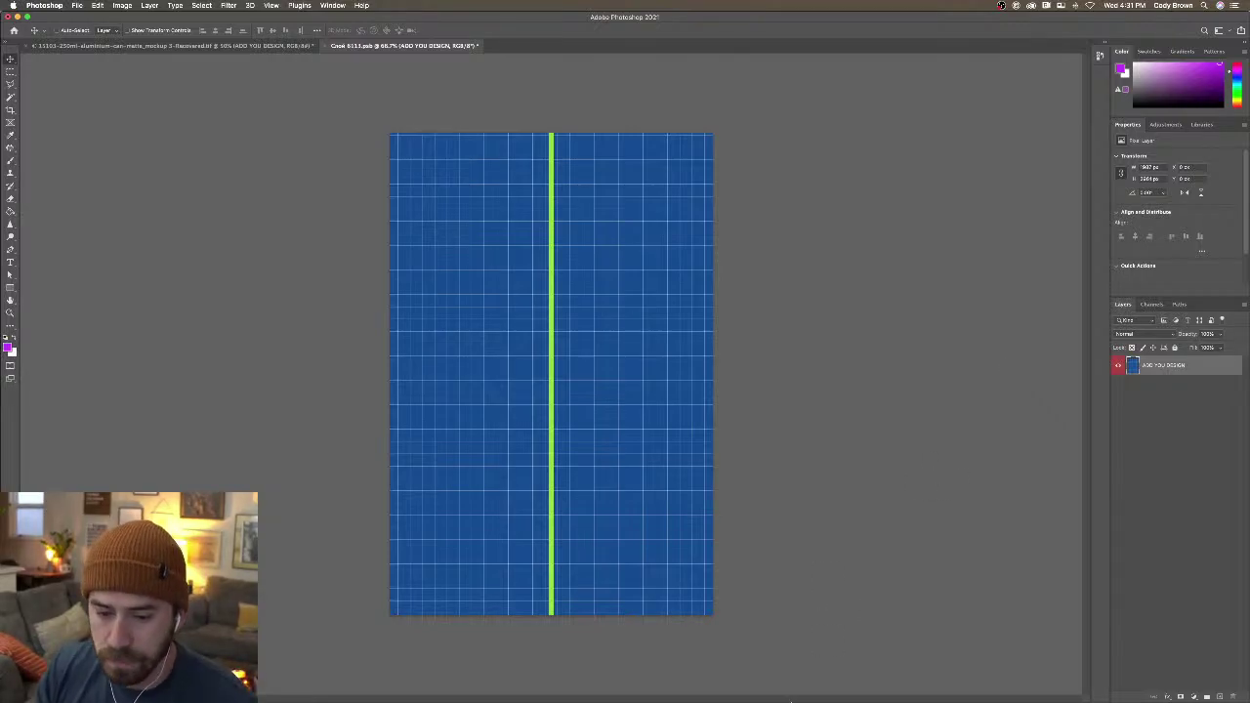
pyautogui.moveTo(810, 700)
pyautogui.click(676, 683)
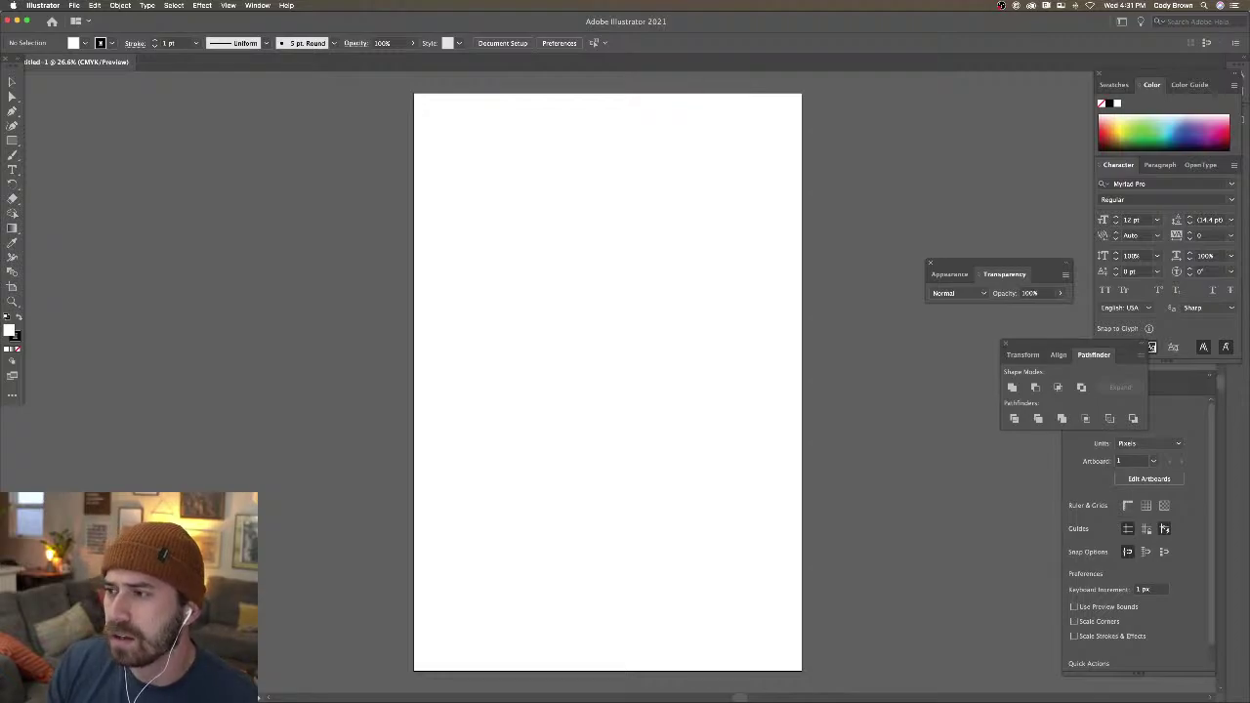
# Hide Illustrator's panels and bring the 'north park' Google Images window over the artboard
pyautogui.press('Tab')
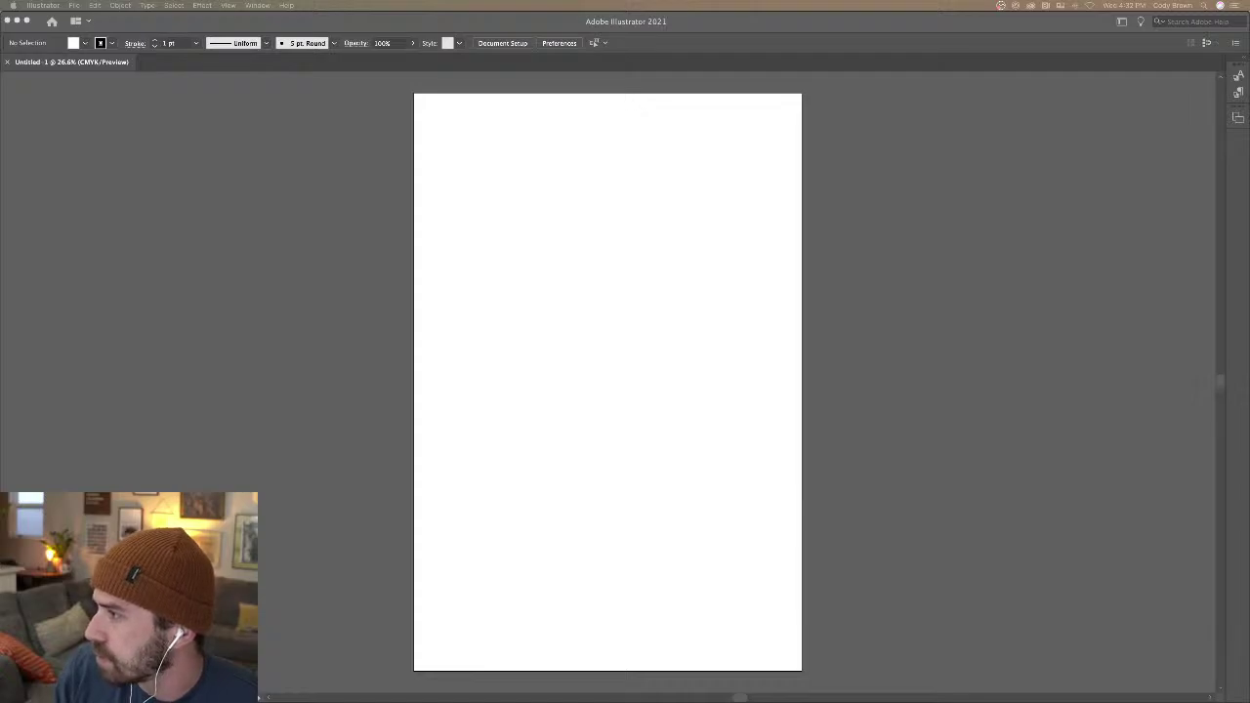
pyautogui.moveTo(1249, 121); pyautogui.dragTo(566, 119)
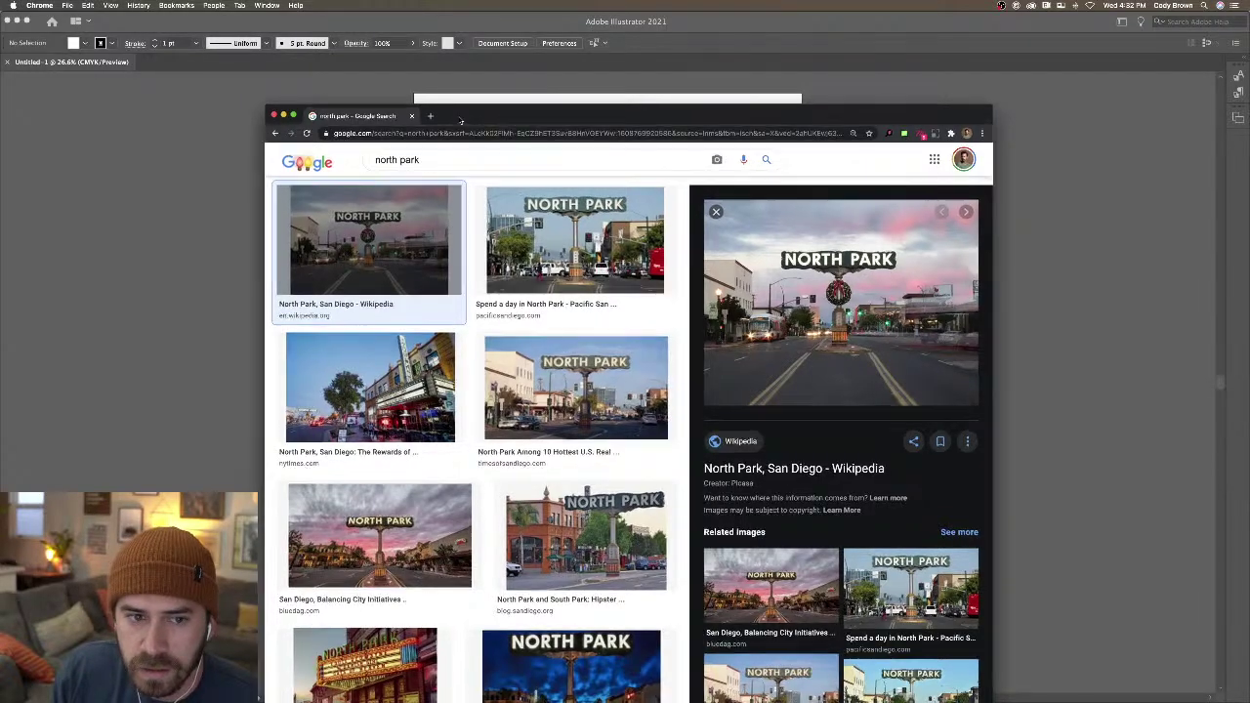
# Preview the glowing Mission Hills Sign - Hillcrest photo in Google Images, then move the browser aside
pyautogui.moveTo(448, 125); pyautogui.dragTo(1249, 147)
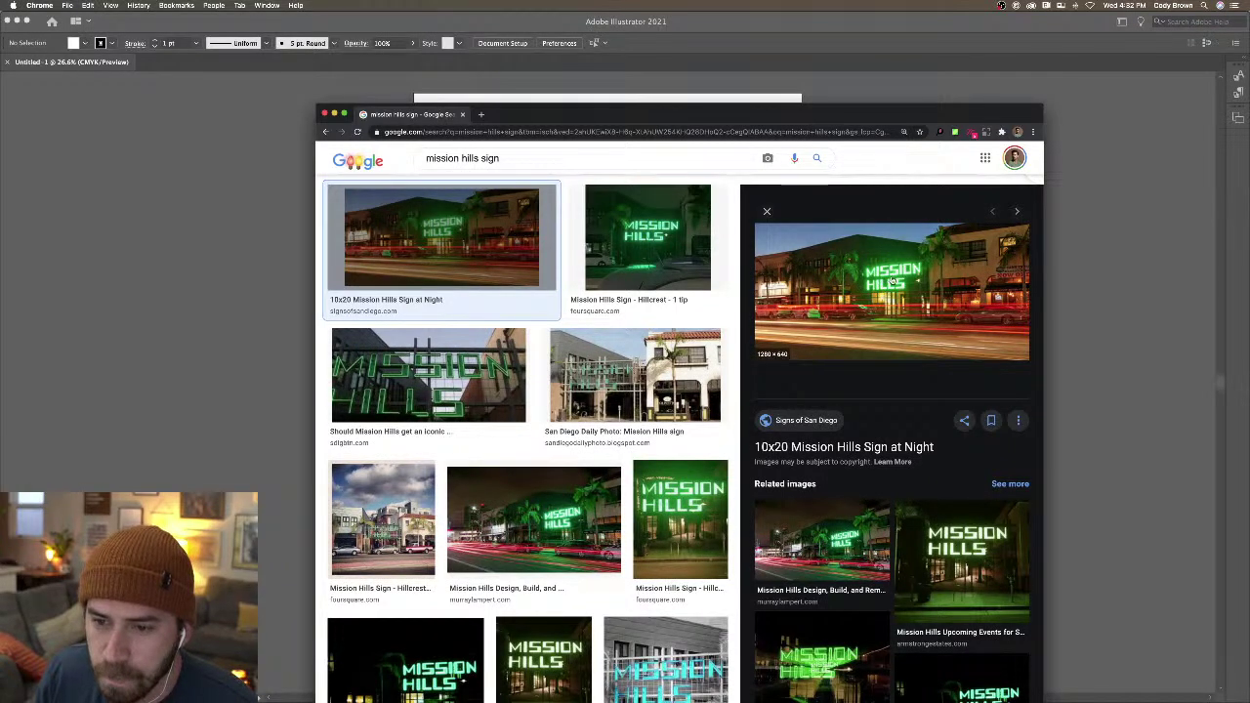
pyautogui.click(705, 256)
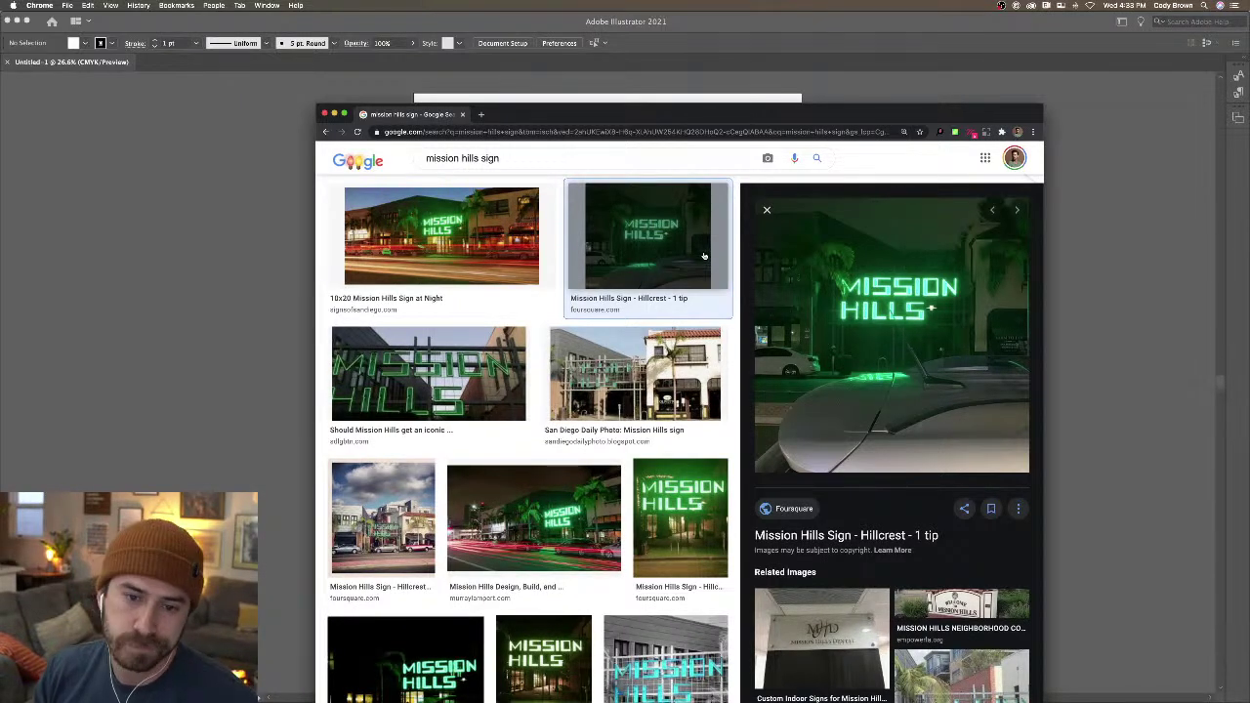
pyautogui.moveTo(612, 119); pyautogui.dragTo(1248, 119)
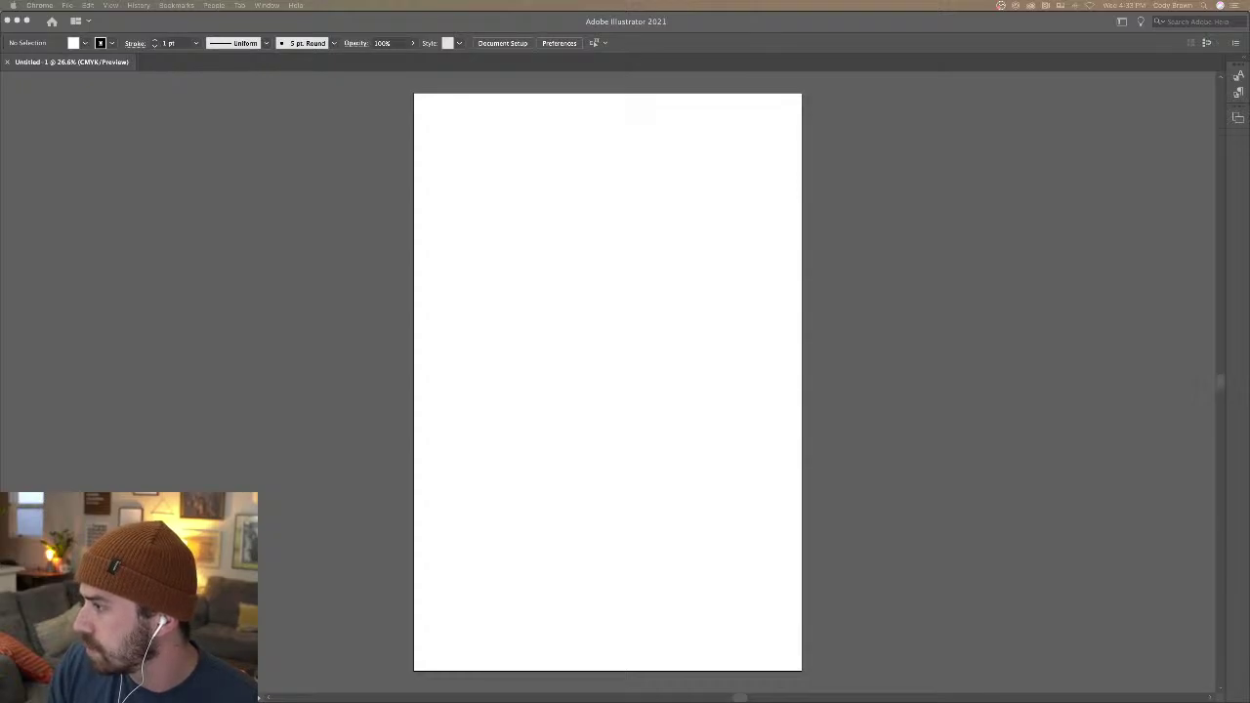
# Paste the Mission Hills sign photo onto the artboard, enlarge it and centre it
pyautogui.click(734, 199)
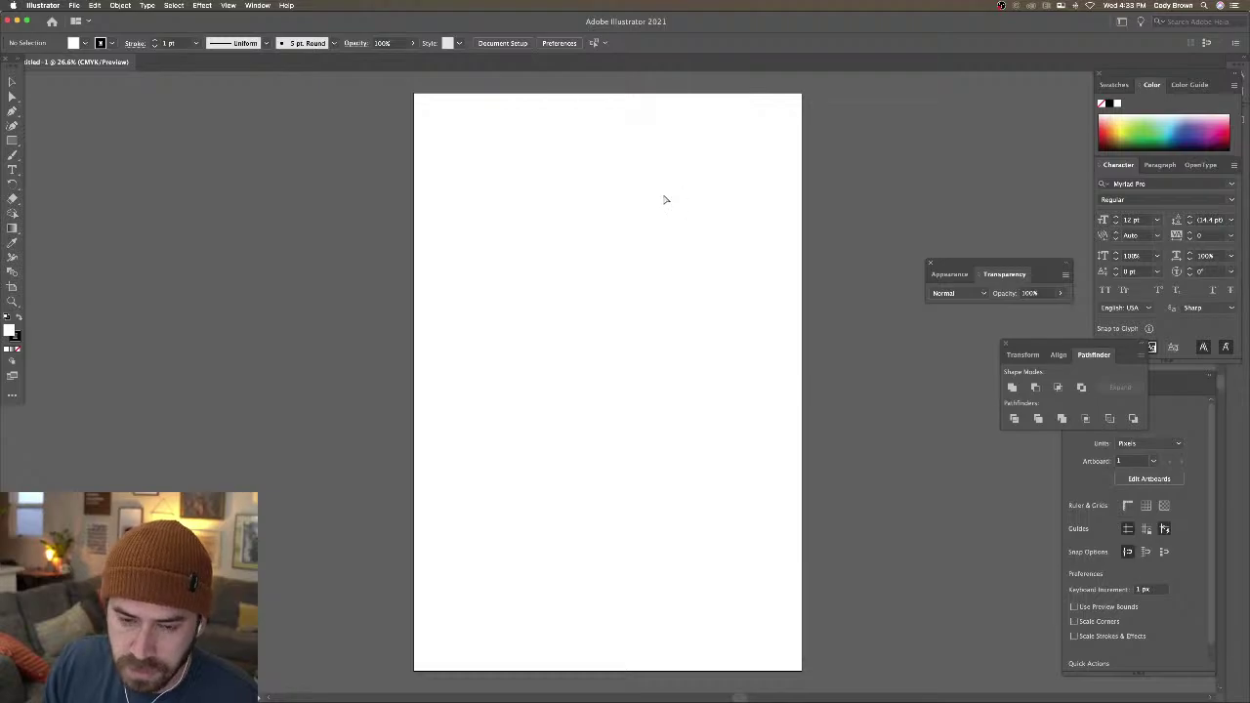
pyautogui.press('cmd+v')
pyautogui.moveTo(698, 318); pyautogui.dragTo(836, 218)
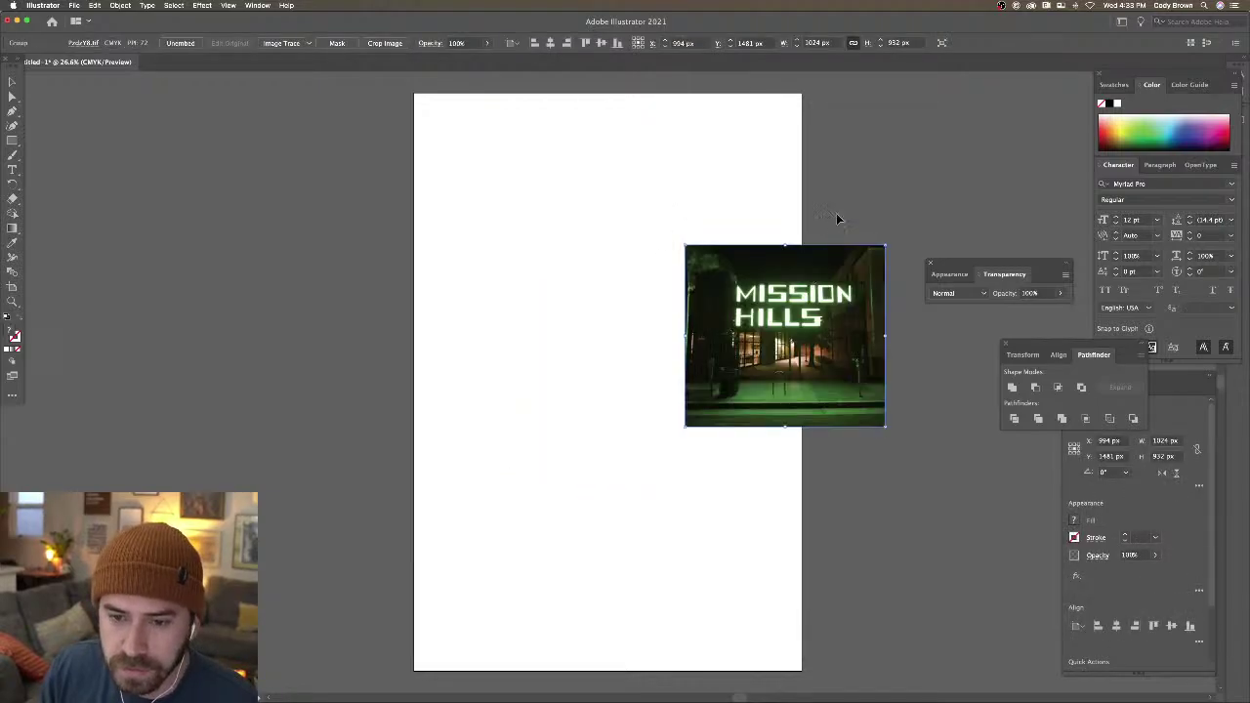
pyautogui.hscroll(5, 837, 218)
pyautogui.moveTo(699, 311); pyautogui.dragTo(799, 222)
pyautogui.hscroll(-5, 792, 263)
pyautogui.moveTo(733, 346); pyautogui.dragTo(553, 346)
pyautogui.hscroll(-2, 781, 351)
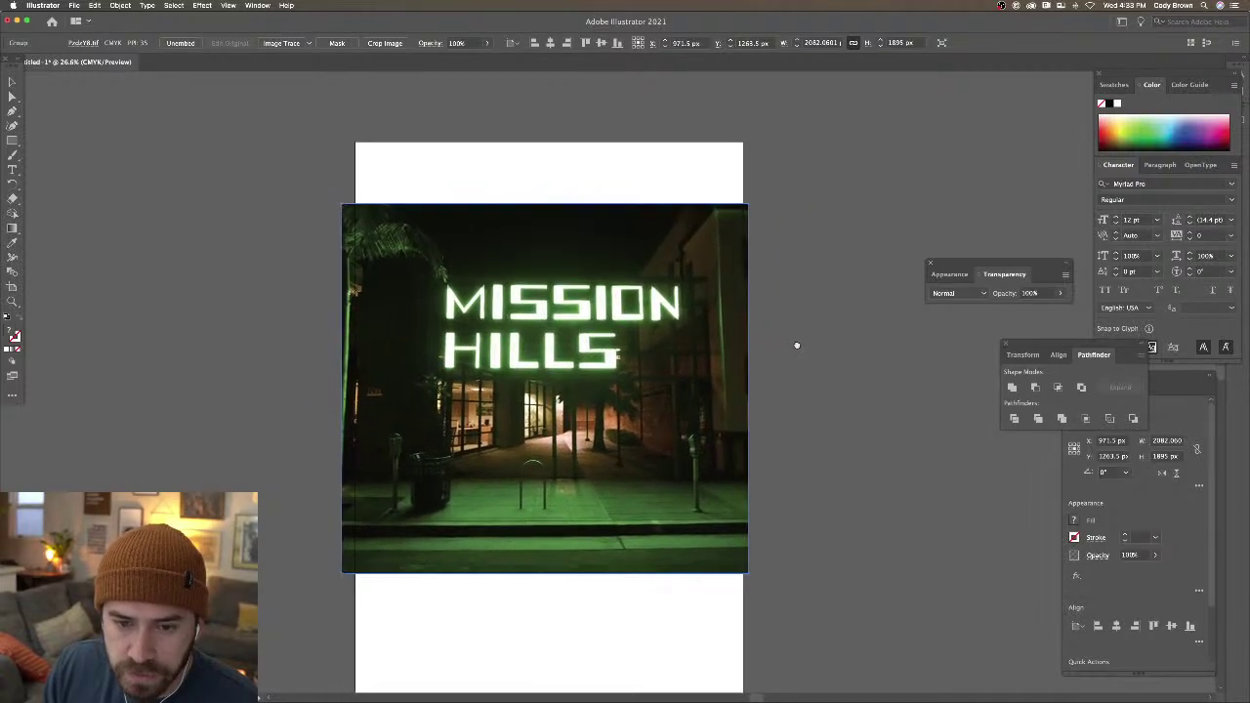
# Preview the placed photo with panels hidden, then reselect it
pyautogui.click(801, 346)
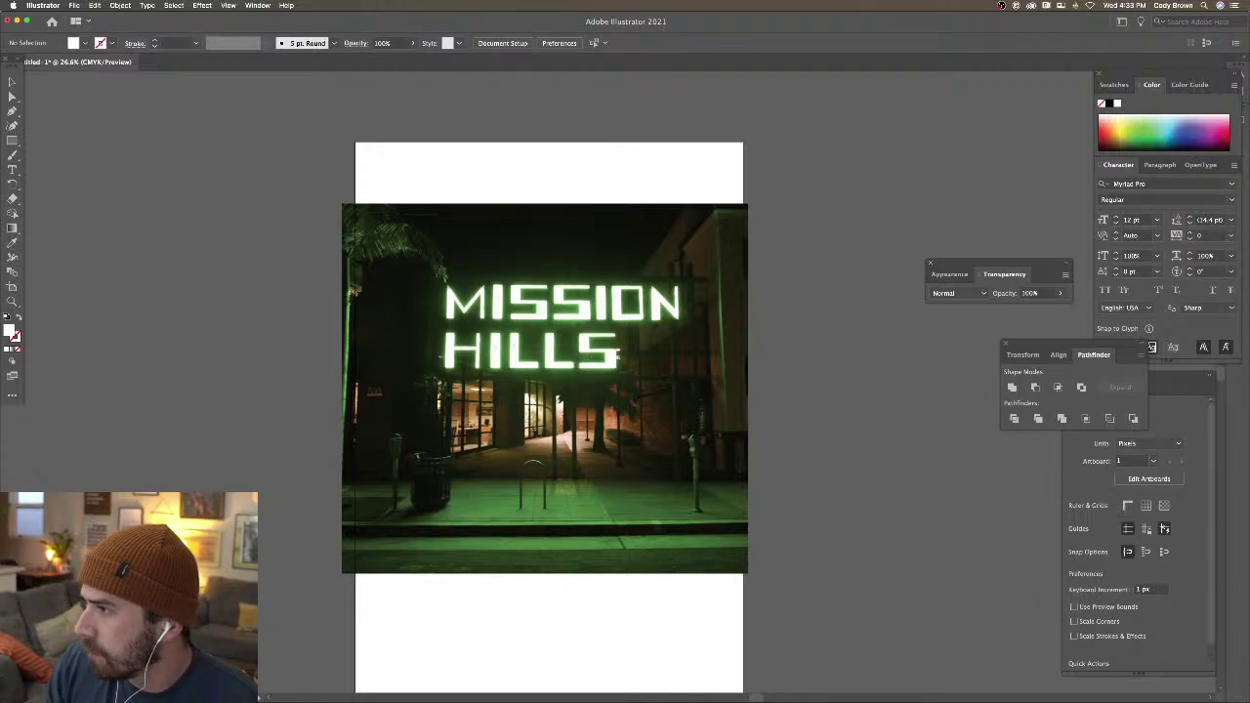
pyautogui.press('super+Tab')
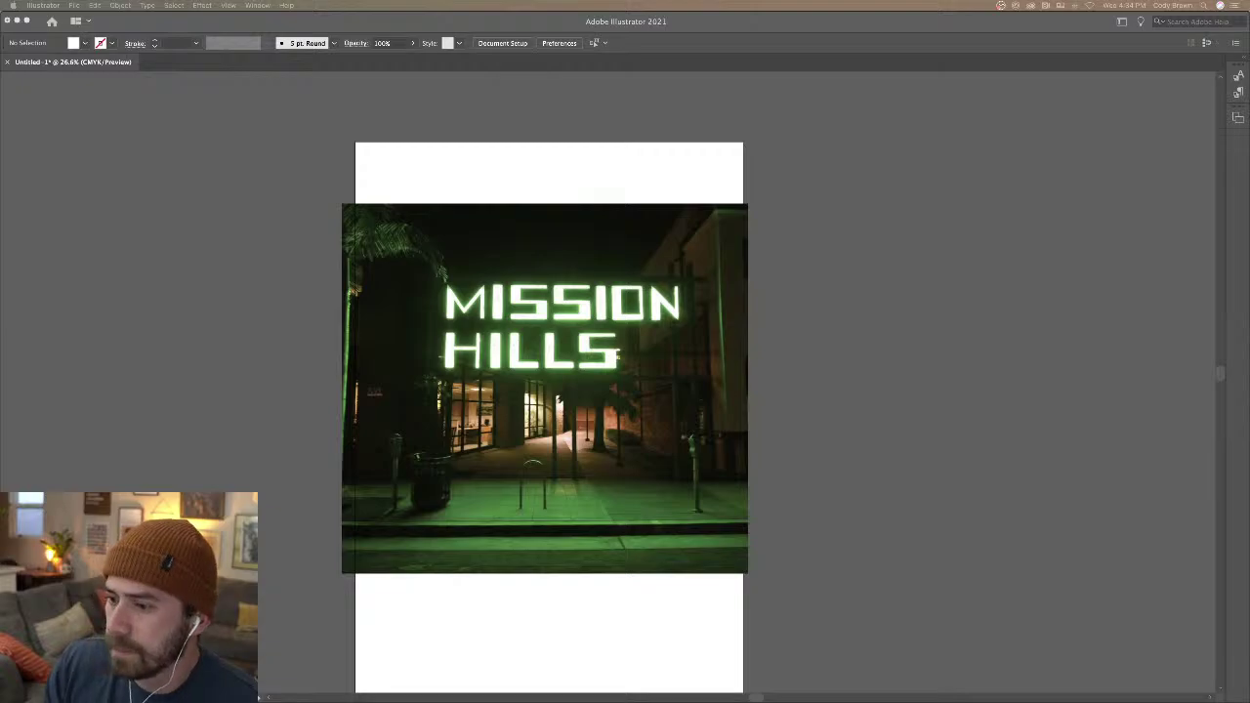
pyautogui.press('Tab')
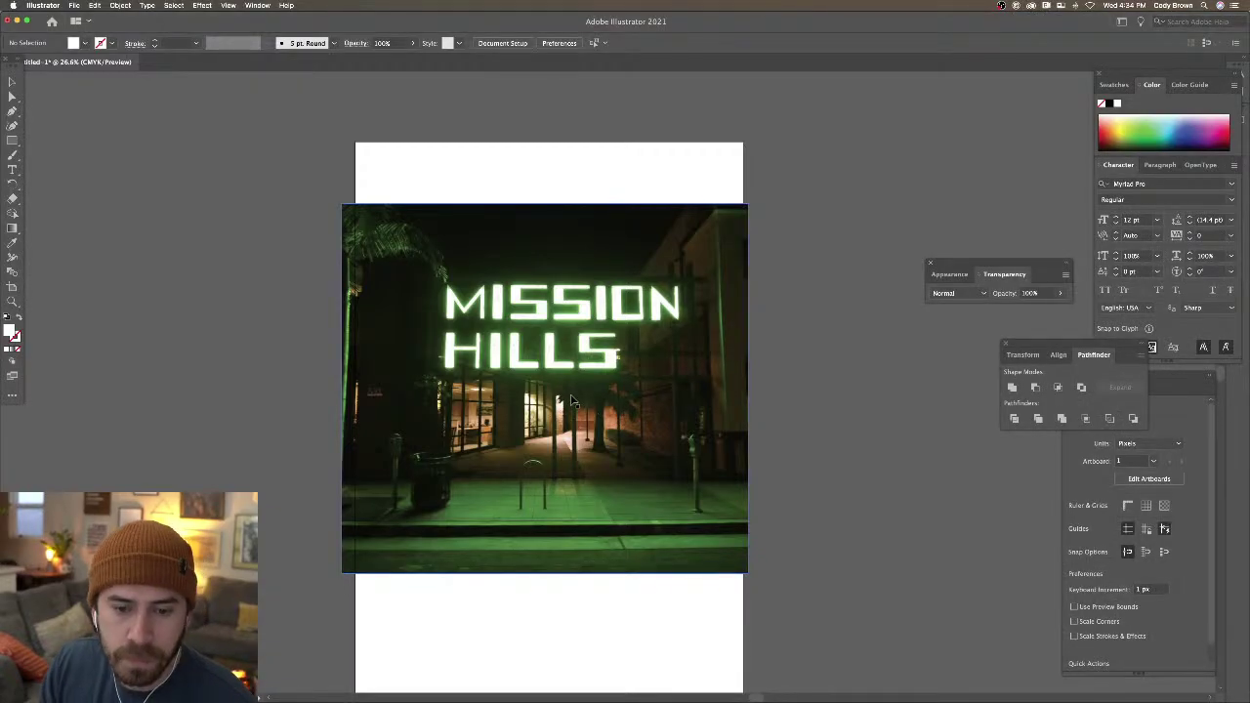
pyautogui.click(576, 403)
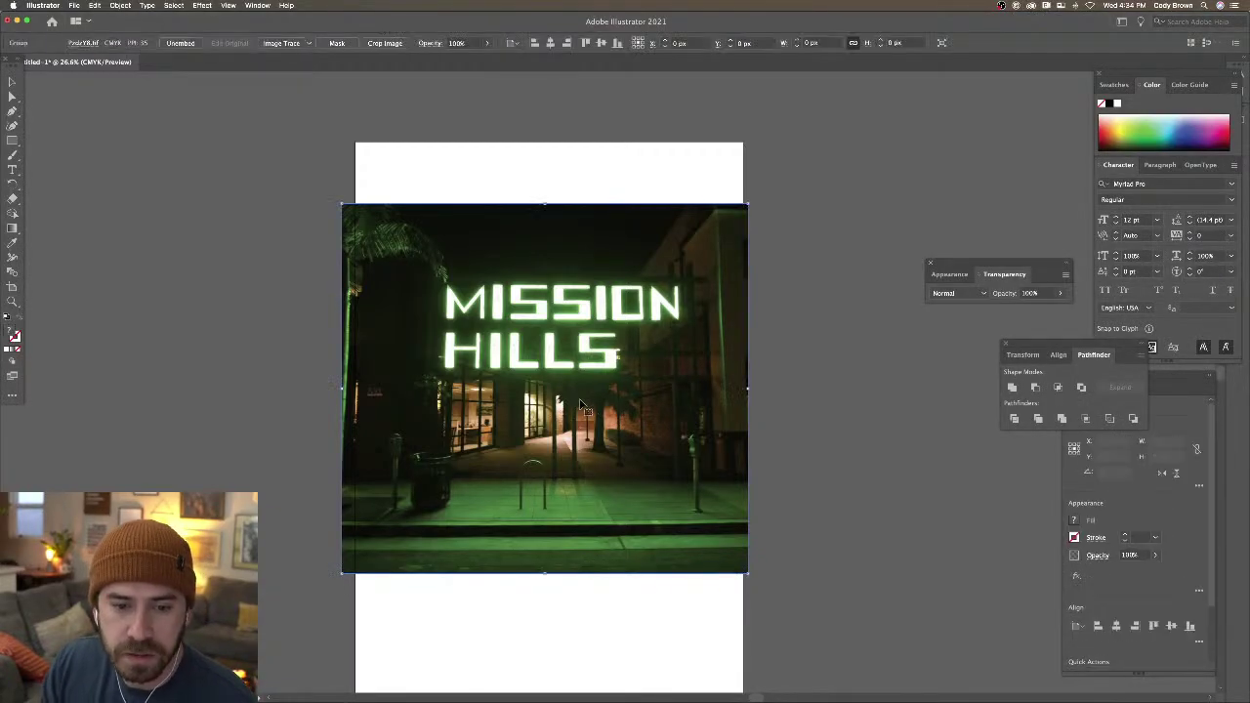
# Fade the sign photo to 43% opacity, lock it, and switch to Photoshop
pyautogui.click(486, 43)
pyautogui.moveTo(483, 59); pyautogui.dragTo(456, 61)
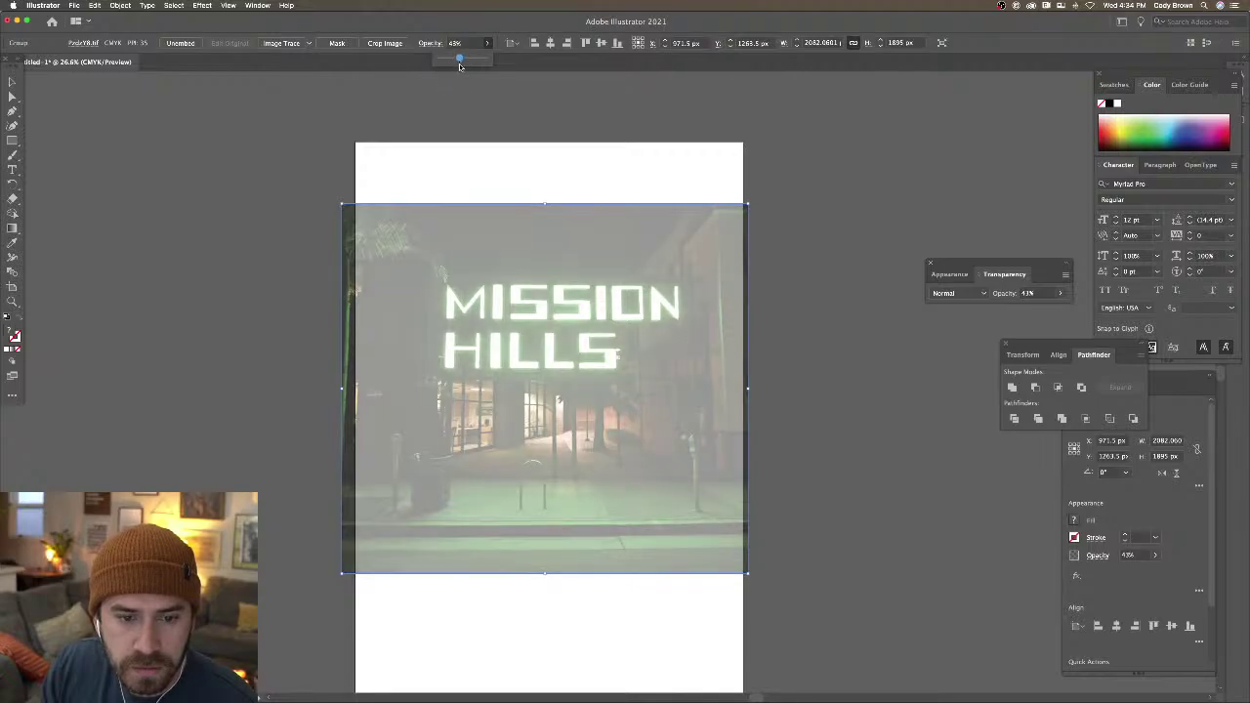
pyautogui.click(120, 5)
pyautogui.moveTo(146, 68)
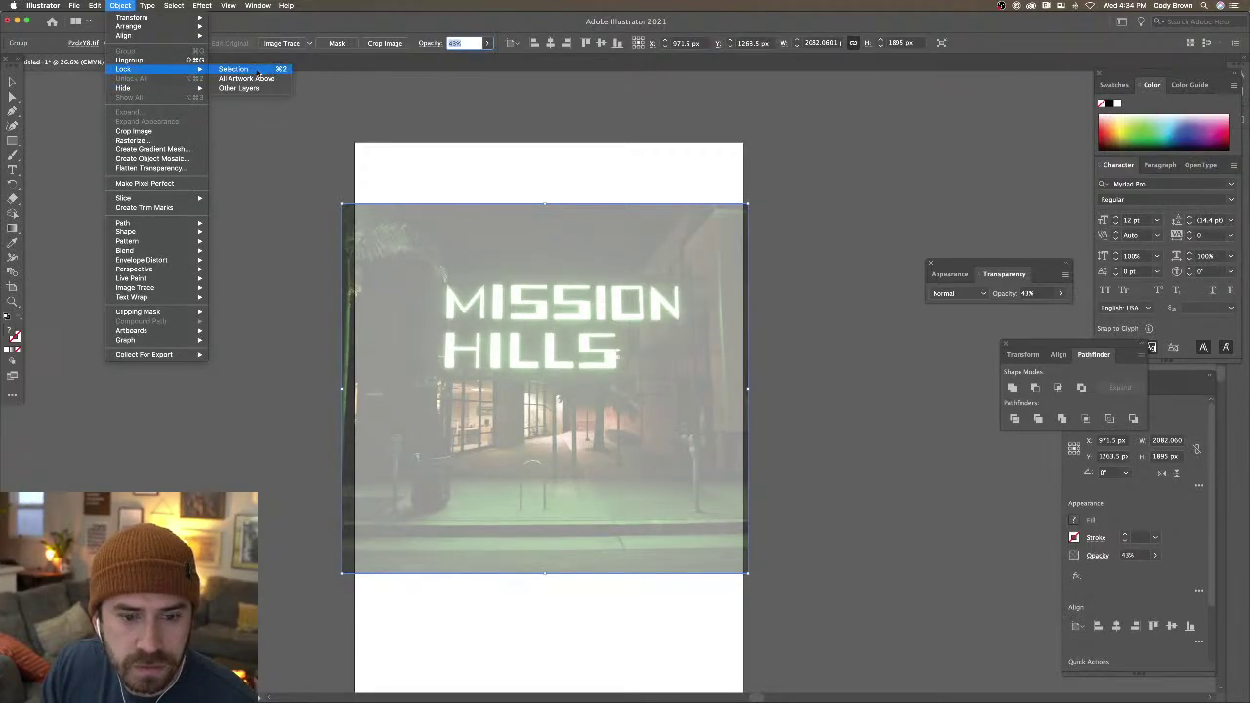
pyautogui.click(256, 71)
pyautogui.press('super+equal')
pyautogui.press('super+minus')
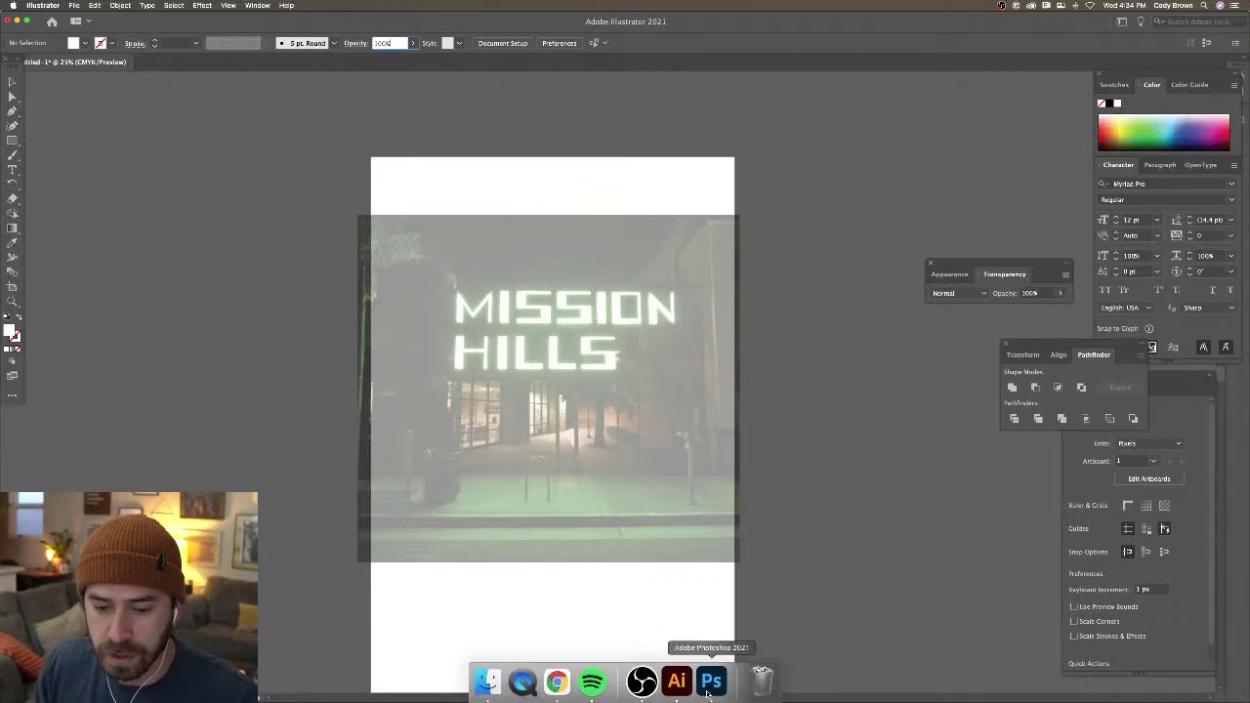
pyautogui.click(709, 683)
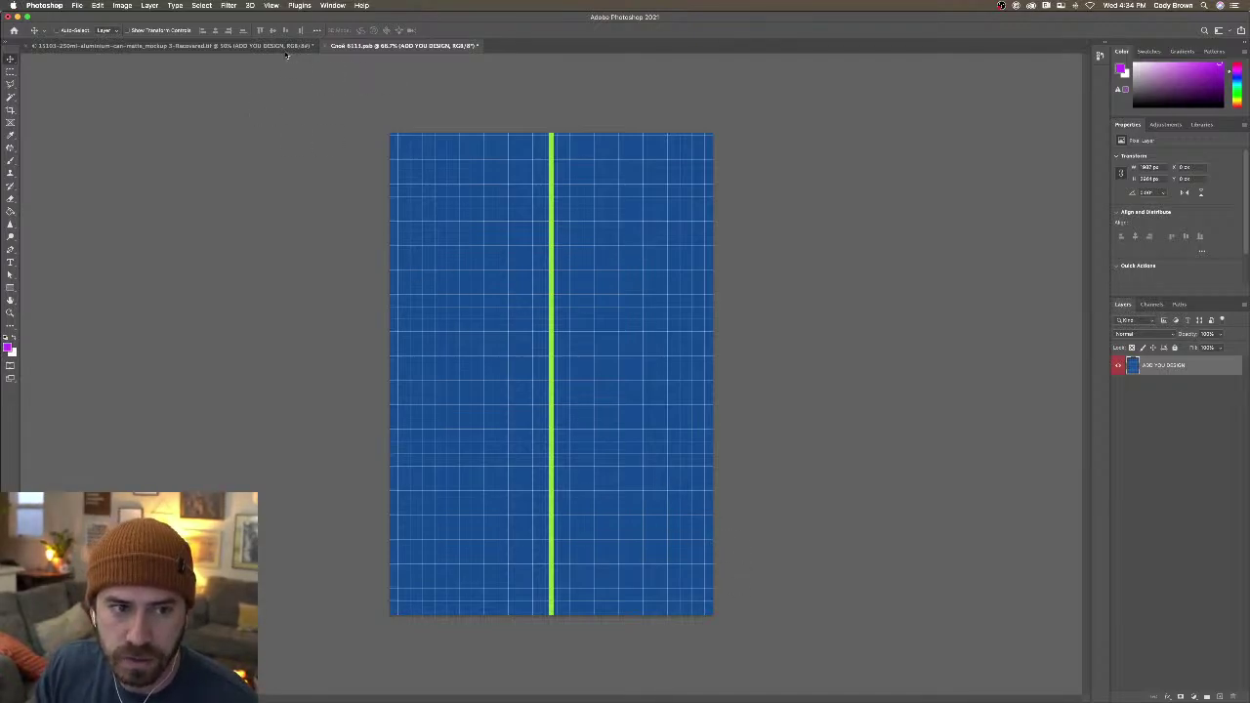
# Return from Photoshop's blue-grid label to the Illustrator artboard with the faded sign photo
pyautogui.moveTo(636, 684)
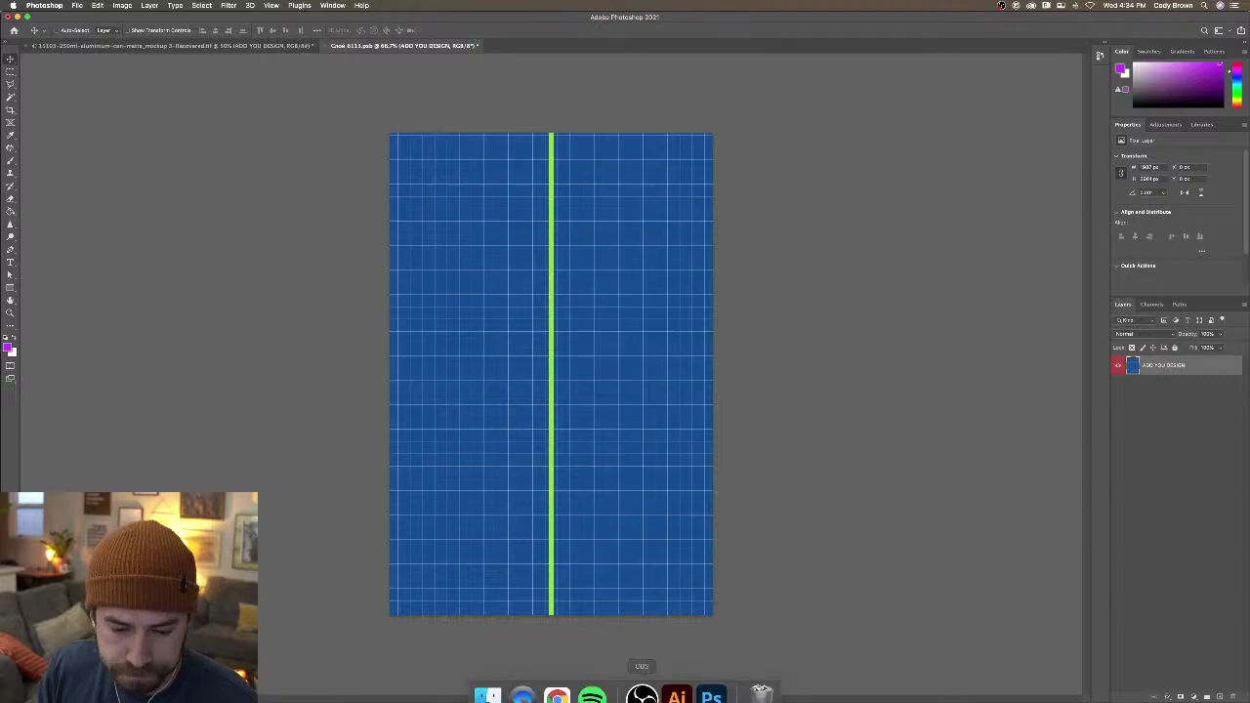
pyautogui.click(680, 691)
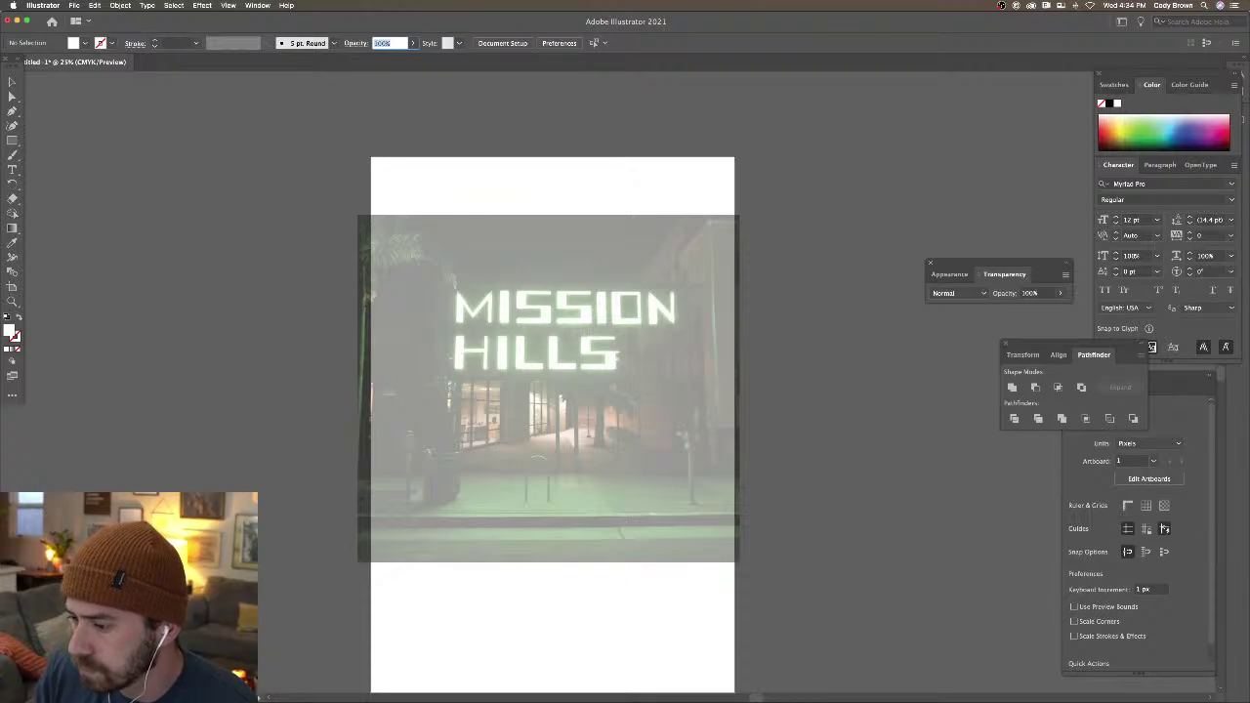
# Zoom and pan to centre the sign lettering, dismissing an anchor point warning
pyautogui.press('Tab')
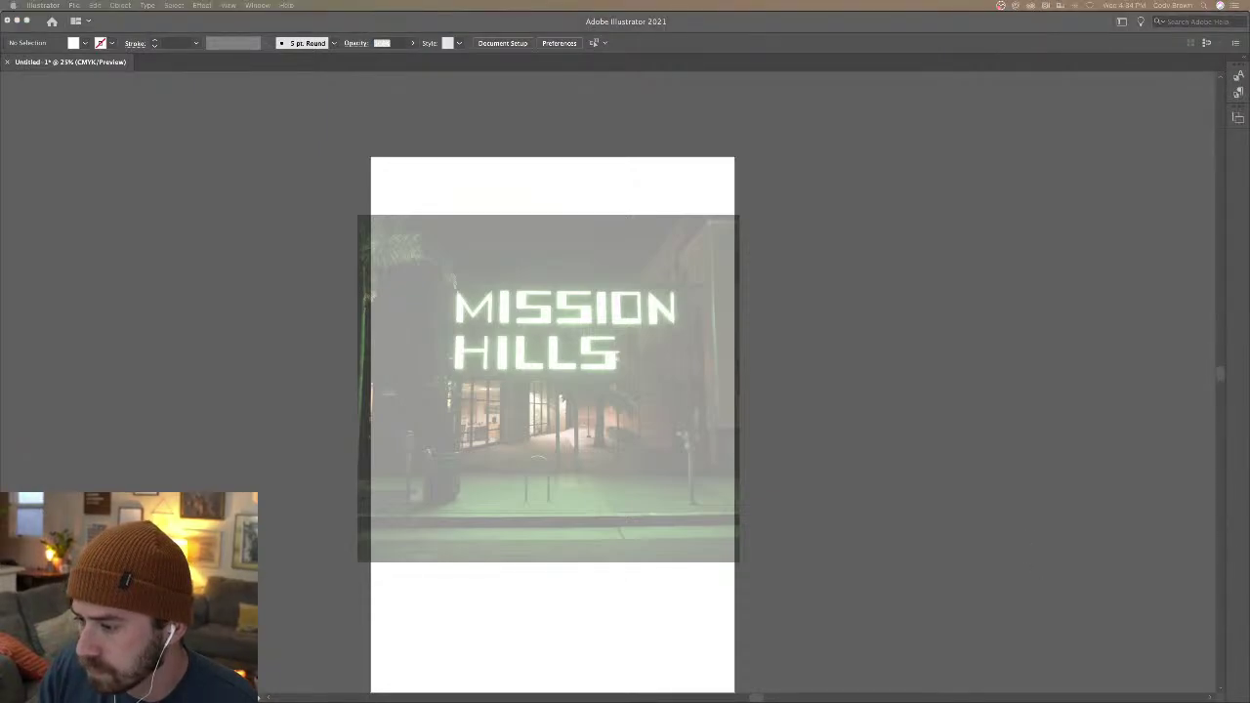
pyautogui.press('Tab')
pyautogui.press('super+equal')
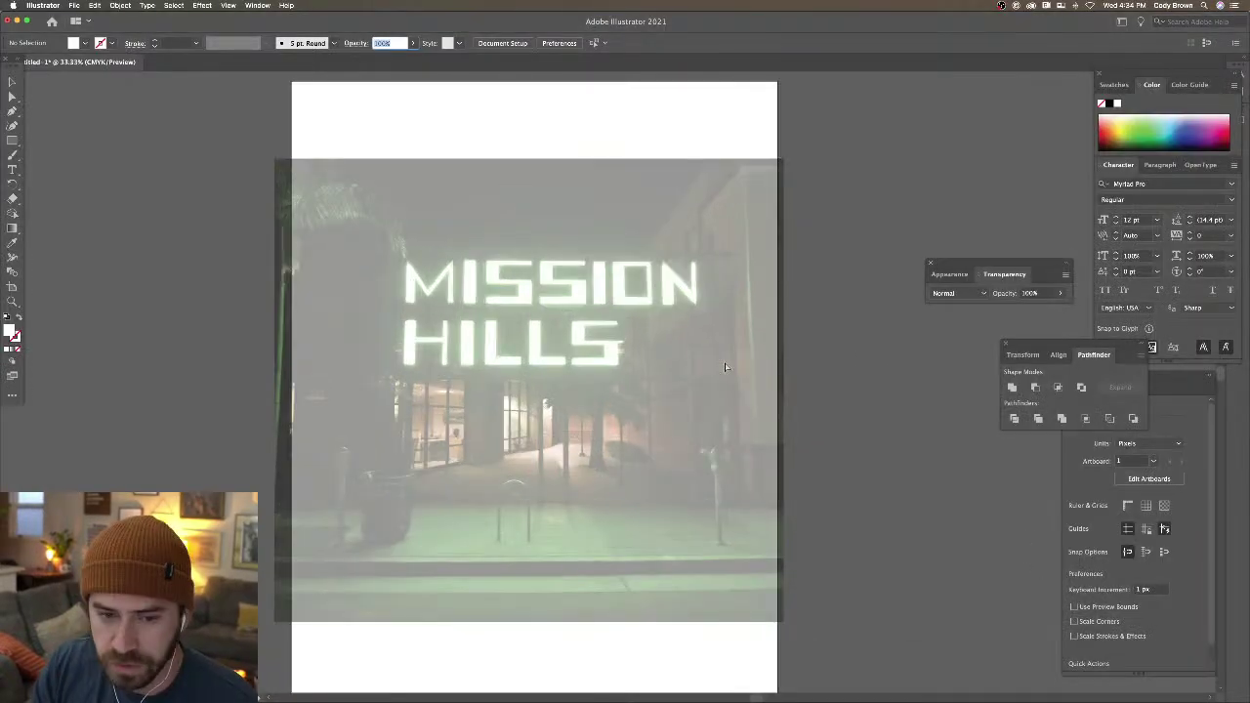
pyautogui.moveTo(724, 361); pyautogui.dragTo(768, 401)
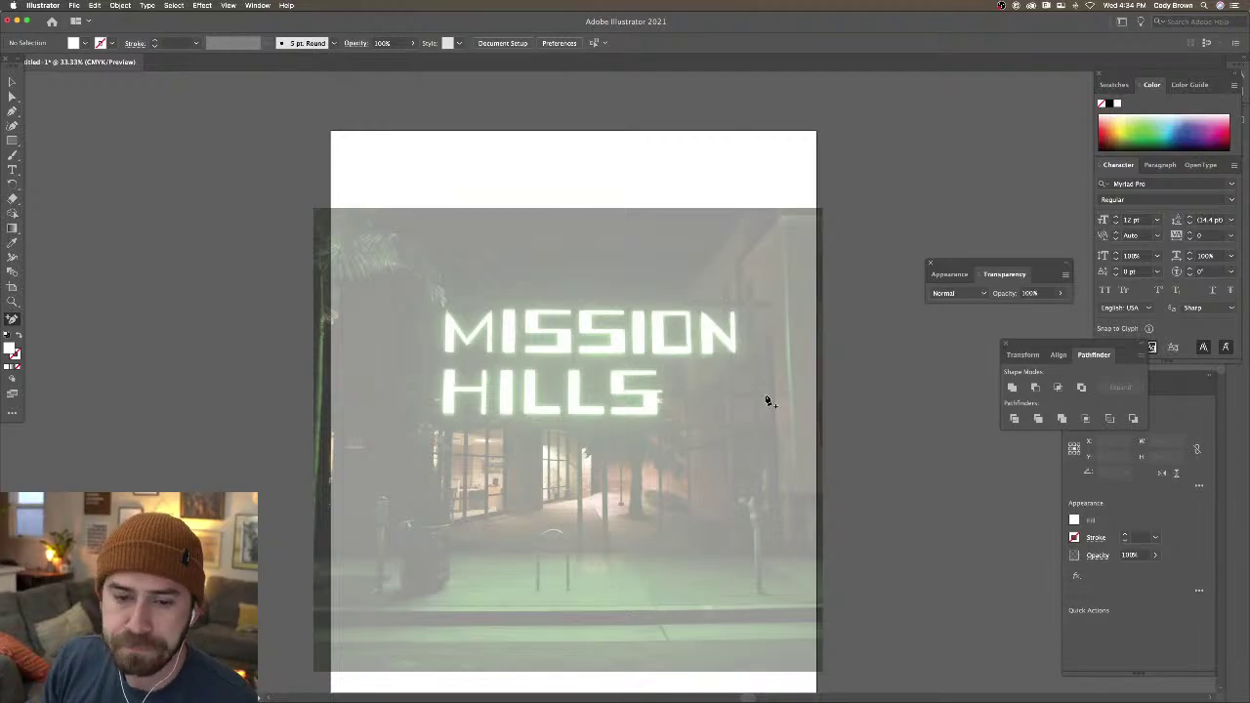
pyautogui.click(209, 224)
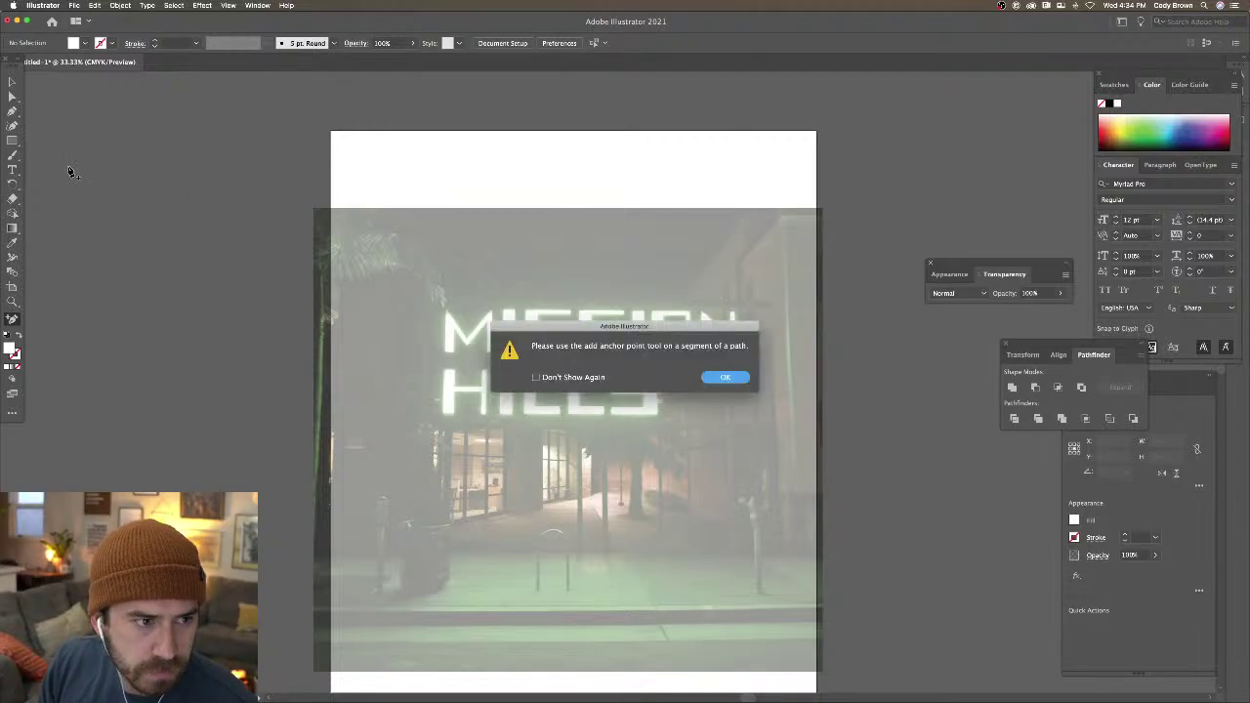
pyautogui.click(714, 377)
# Draw a magenta rectangle, about 46 × 181 px, over the left upright of the H in HILLS
pyautogui.click(13, 140)
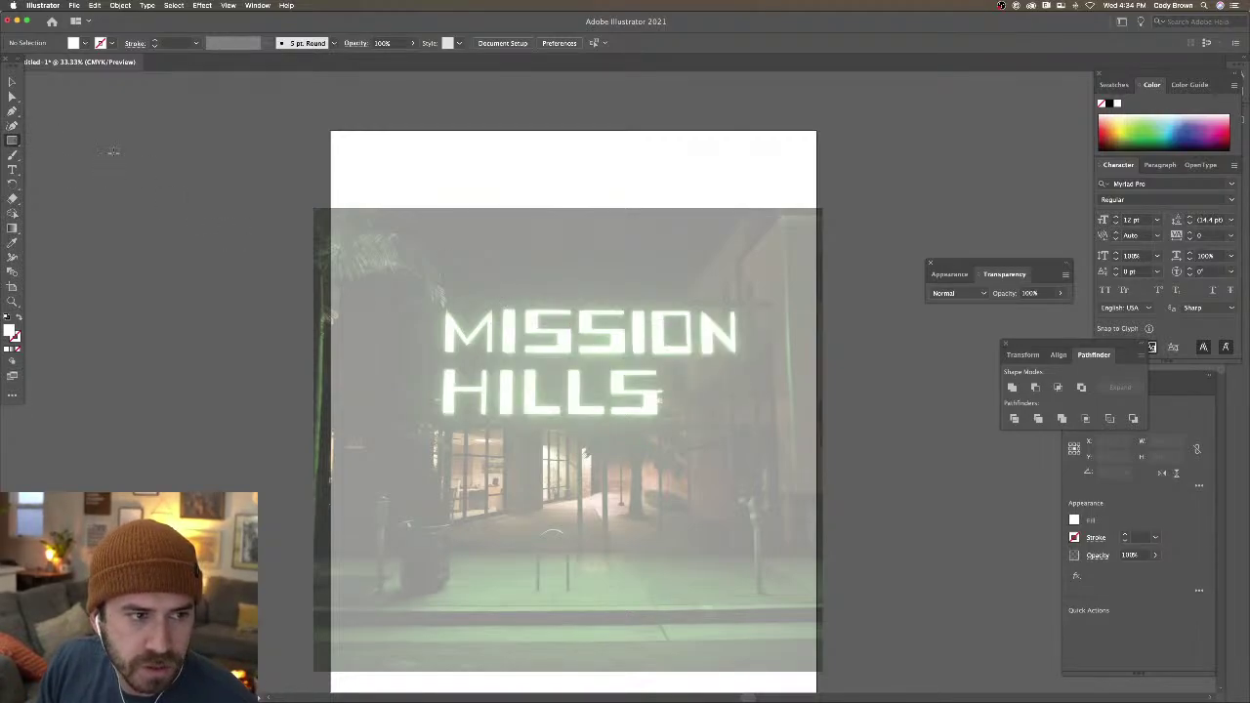
pyautogui.click(85, 43)
pyautogui.click(85, 65)
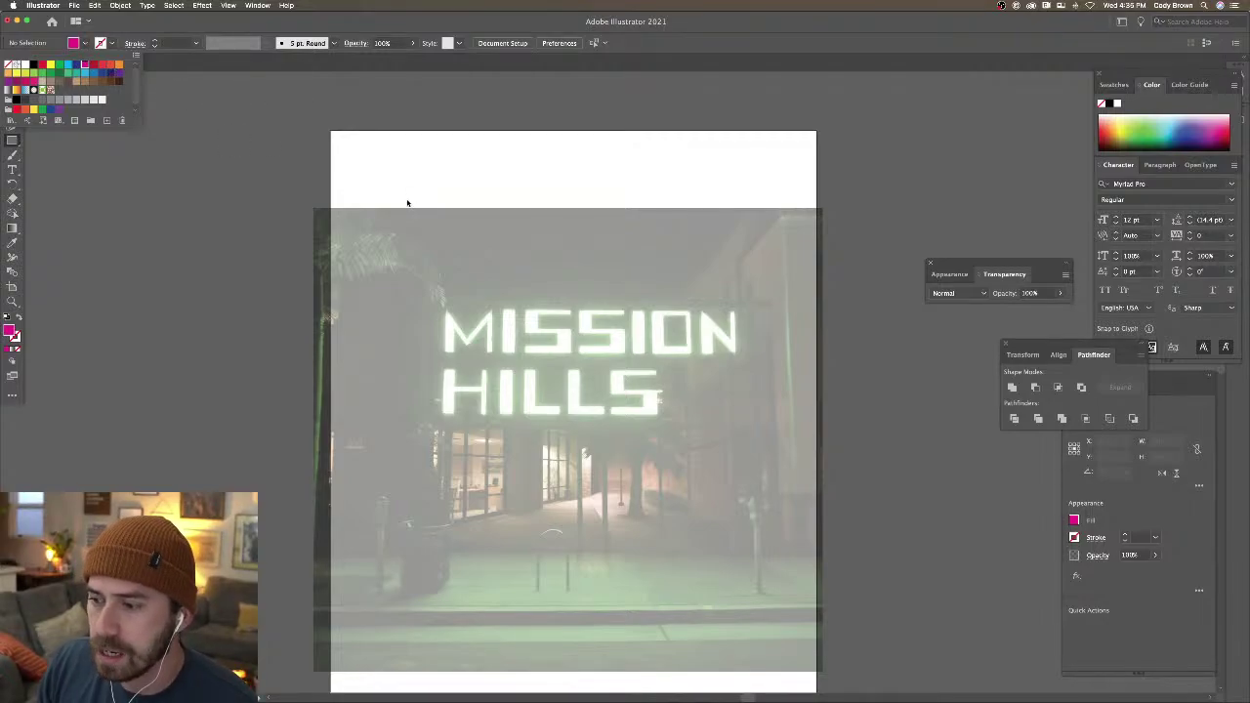
pyautogui.press('Escape')
pyautogui.press('super+equal')
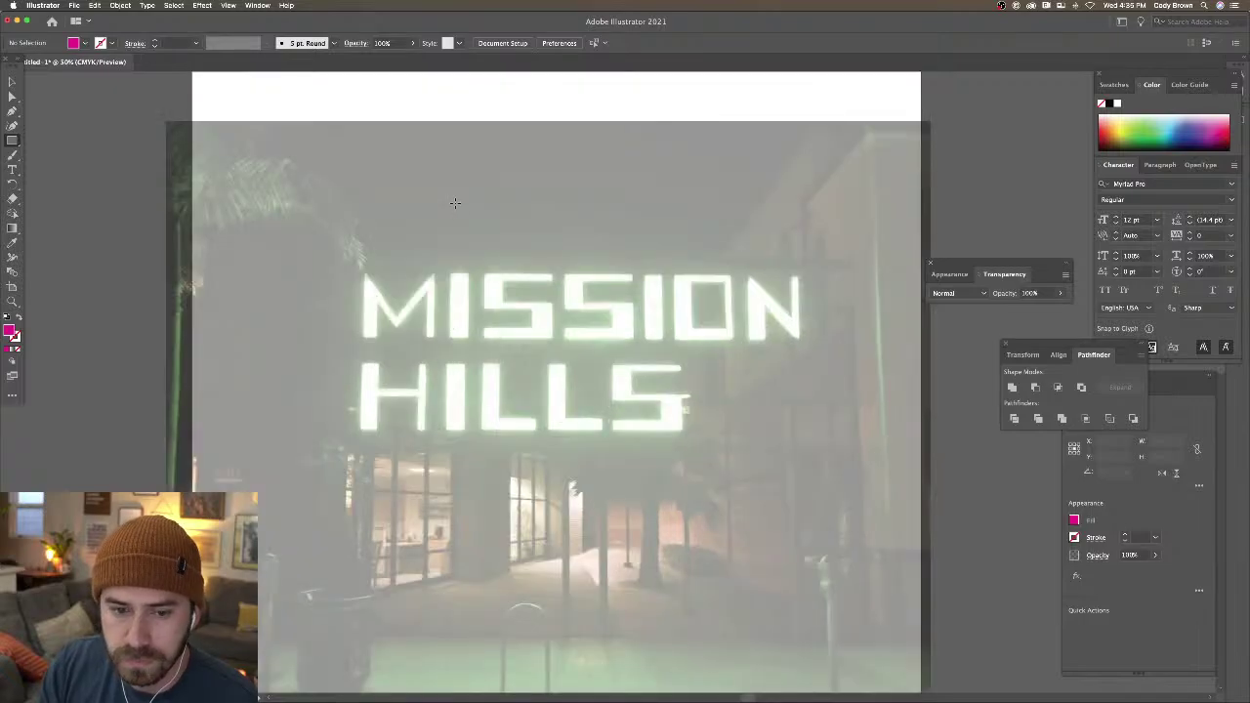
pyautogui.moveTo(449, 205); pyautogui.dragTo(498, 203)
pyautogui.press('super+minus')
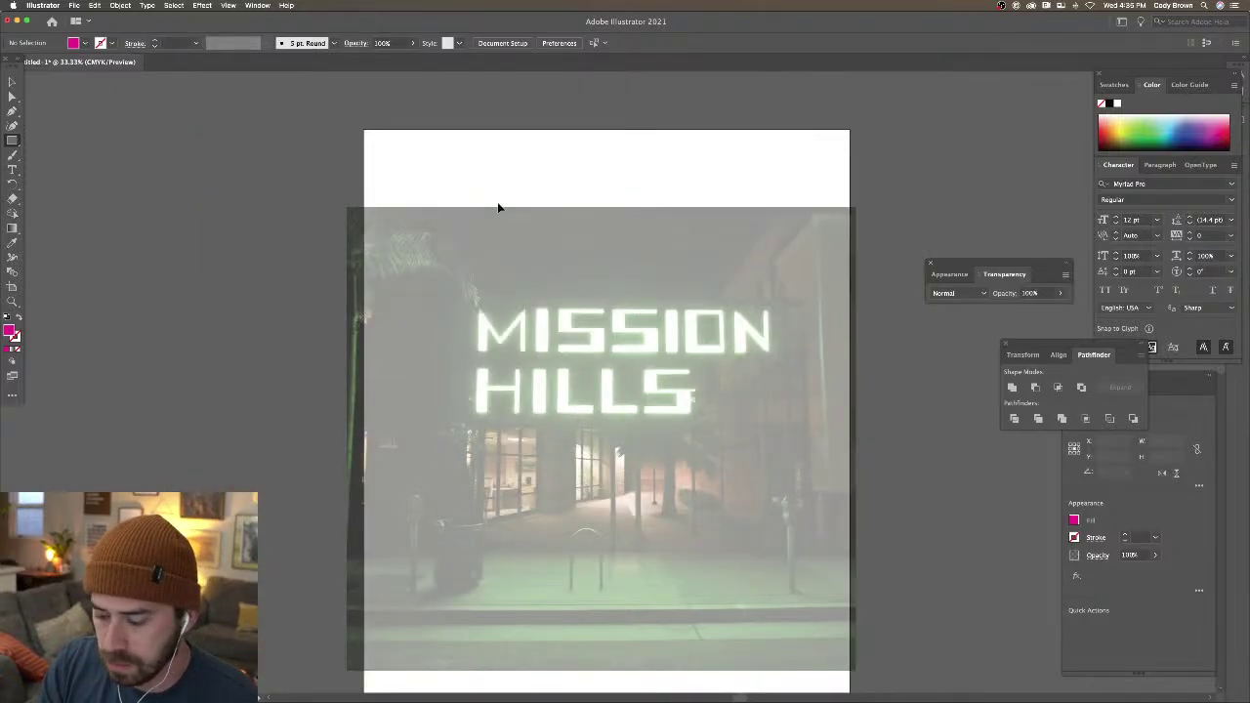
pyautogui.press('super+equal')
pyautogui.press('super+equal')
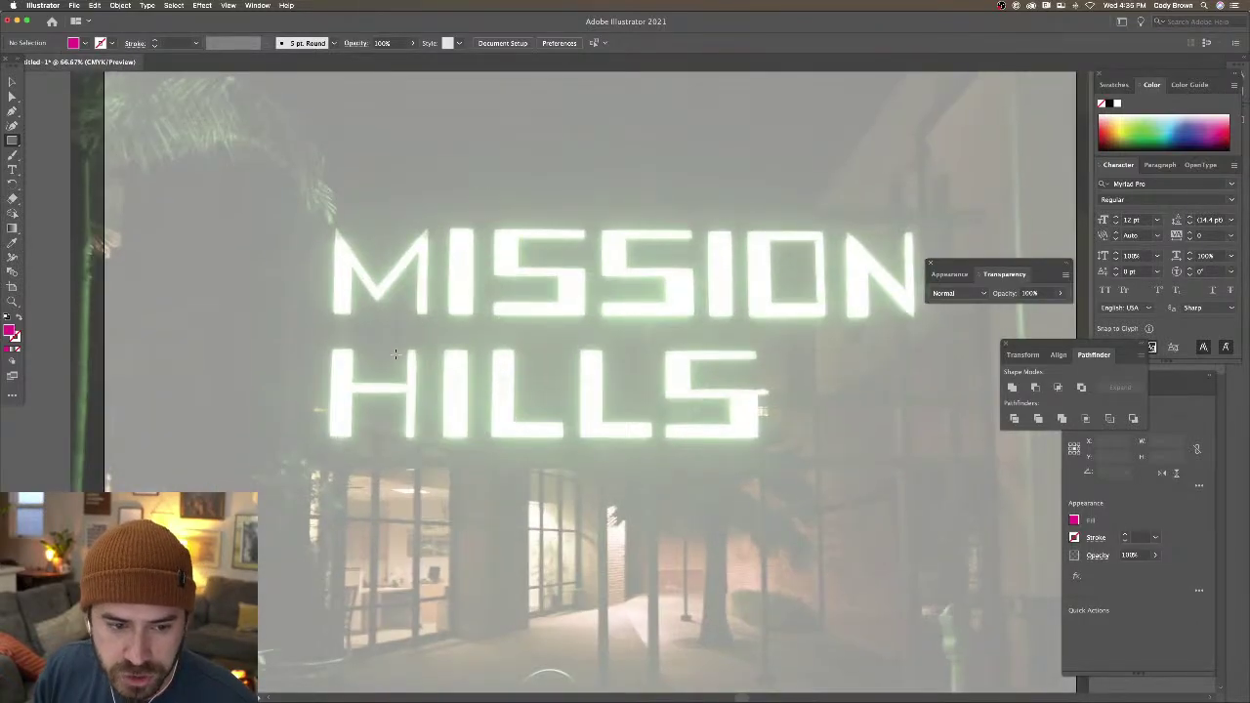
pyautogui.moveTo(332, 348); pyautogui.dragTo(356, 437)
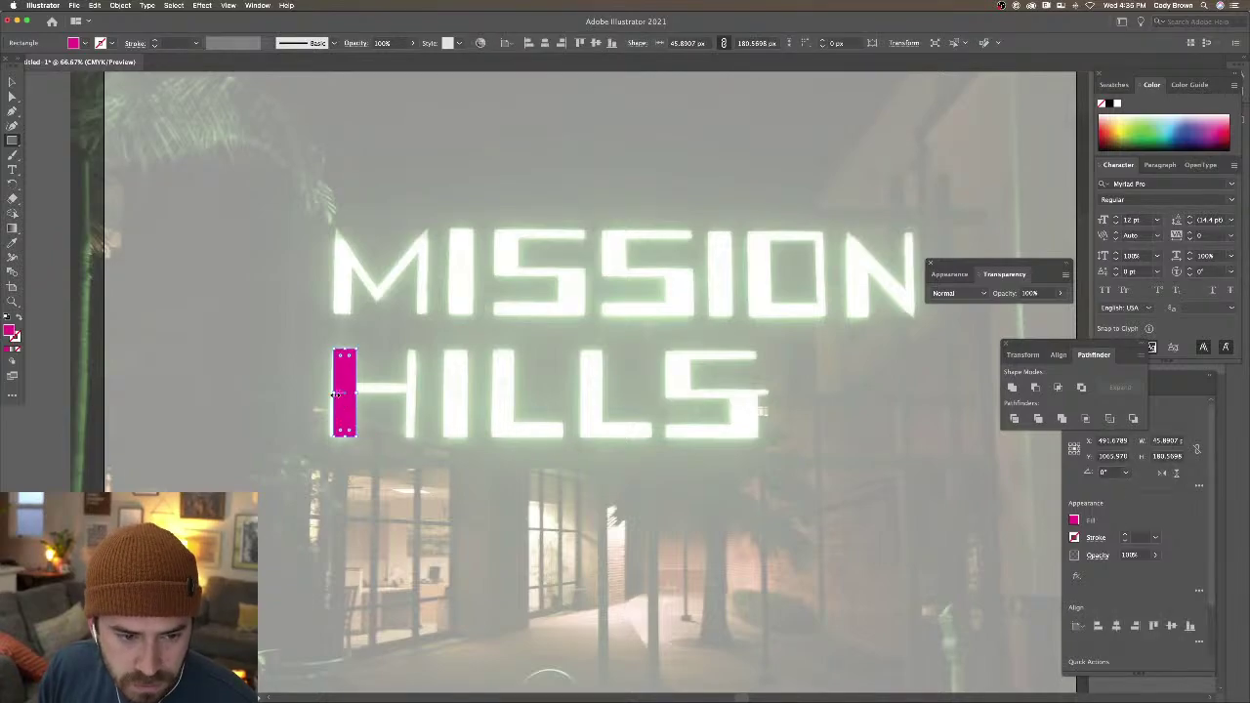
# Widen the magenta bar to match the H's left stroke, then zoom in on the H
pyautogui.moveTo(333, 395); pyautogui.dragTo(330, 395)
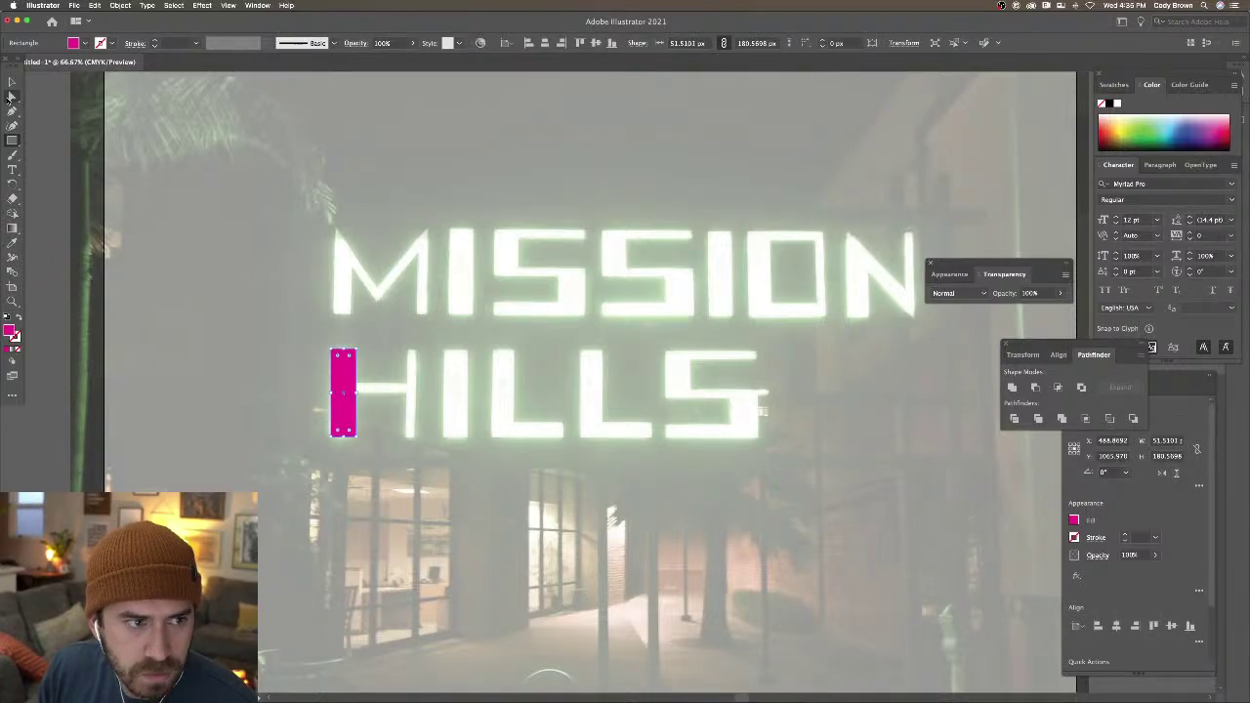
pyautogui.click(12, 82)
pyautogui.click(88, 134)
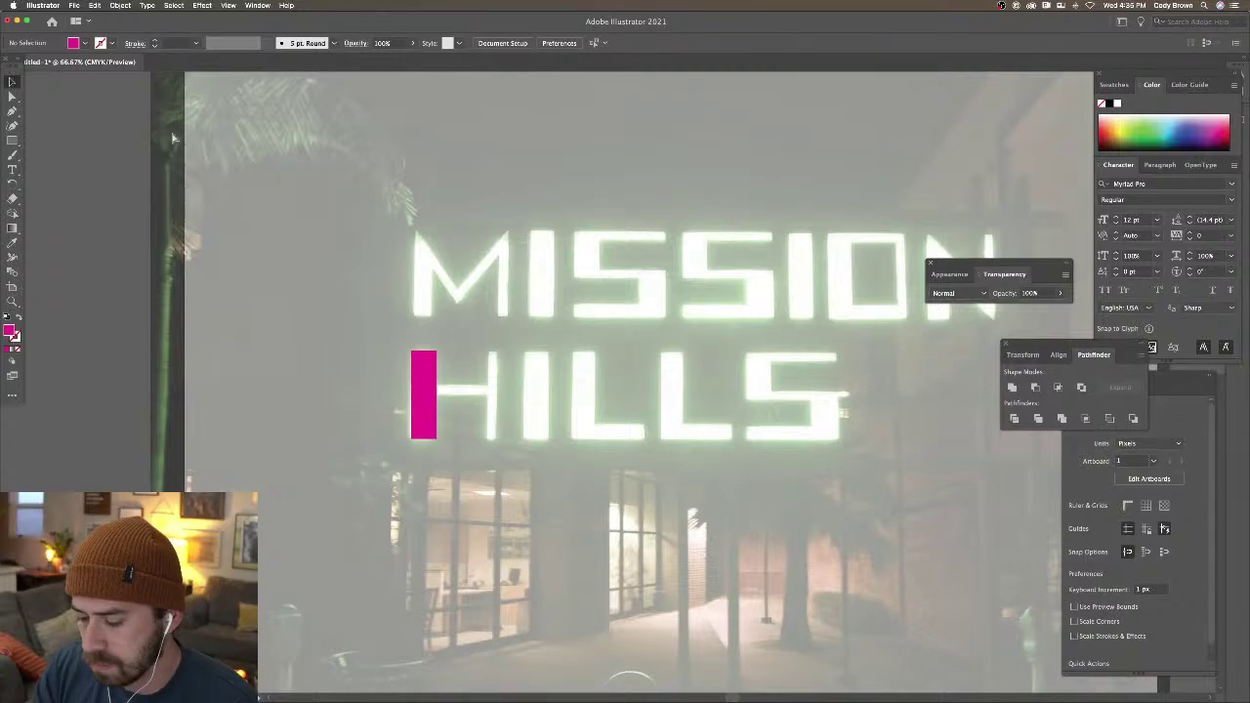
pyautogui.press('super+1')
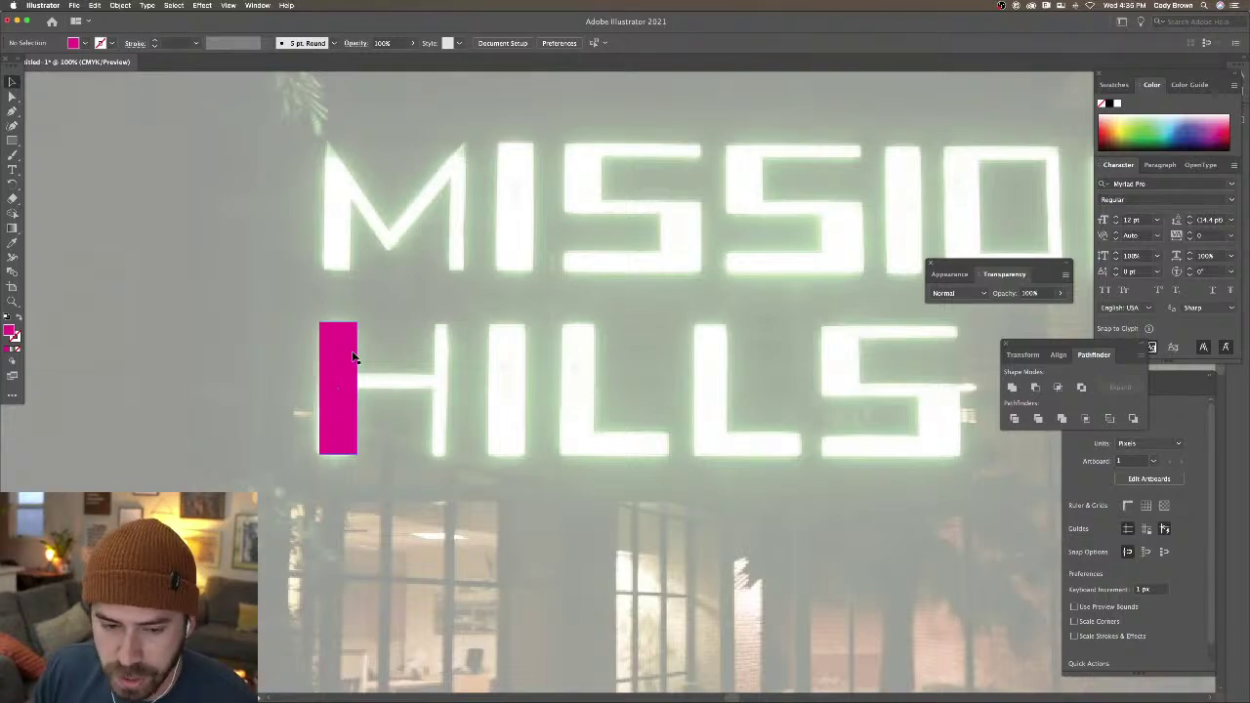
# Alt-drag copies of the bar to form the H's right upright and its crossbar
pyautogui.click(344, 373)
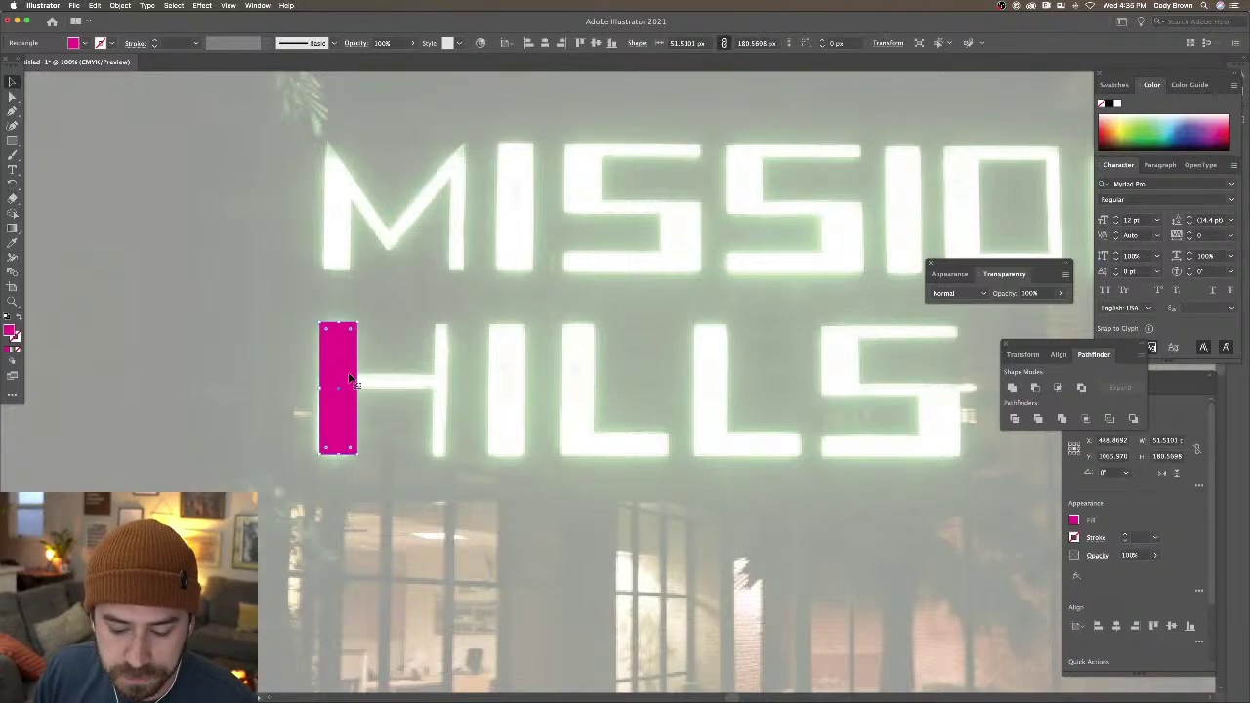
pyautogui.keyDown('alt'); pyautogui.moveTo(346, 376); pyautogui.dragTo(435, 388); pyautogui.keyUp('alt')
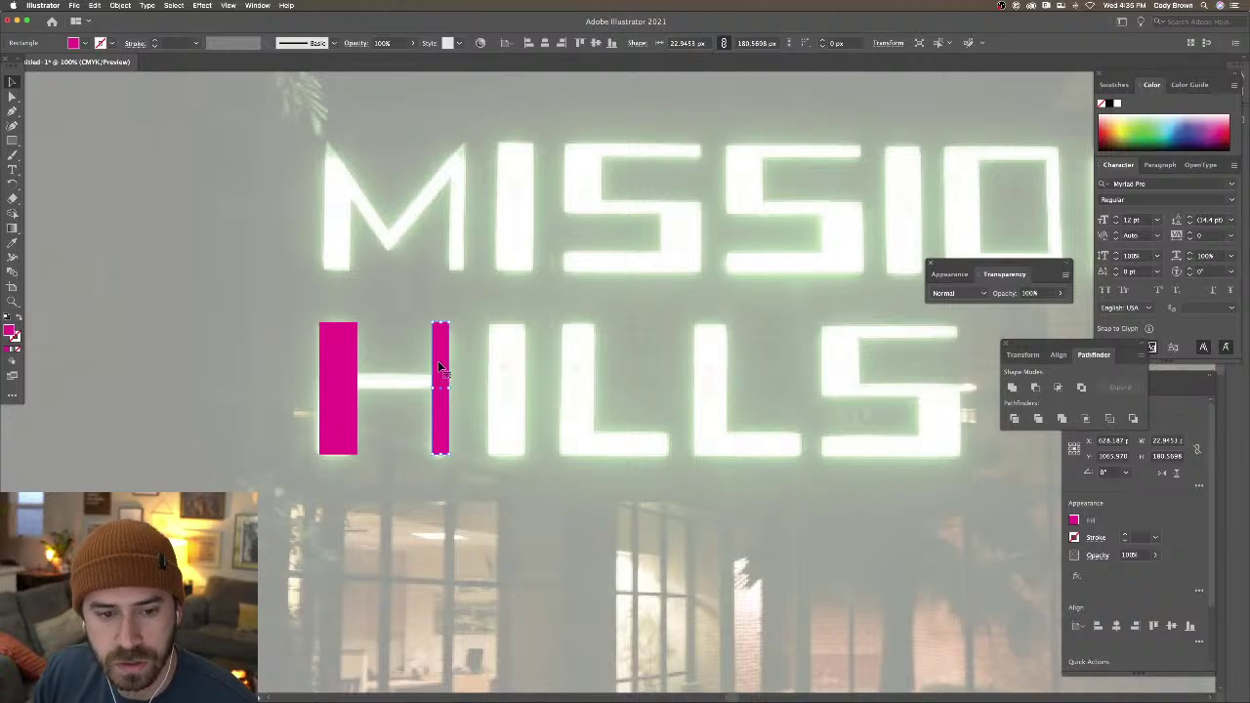
pyautogui.moveTo(439, 363)
pyautogui.mouseDown()
pyautogui.moveTo(409, 345)
pyautogui.moveTo(447, 344)
pyautogui.moveTo(441, 388)
pyautogui.moveTo(426, 385)
pyautogui.moveTo(449, 378)
pyautogui.mouseUp()
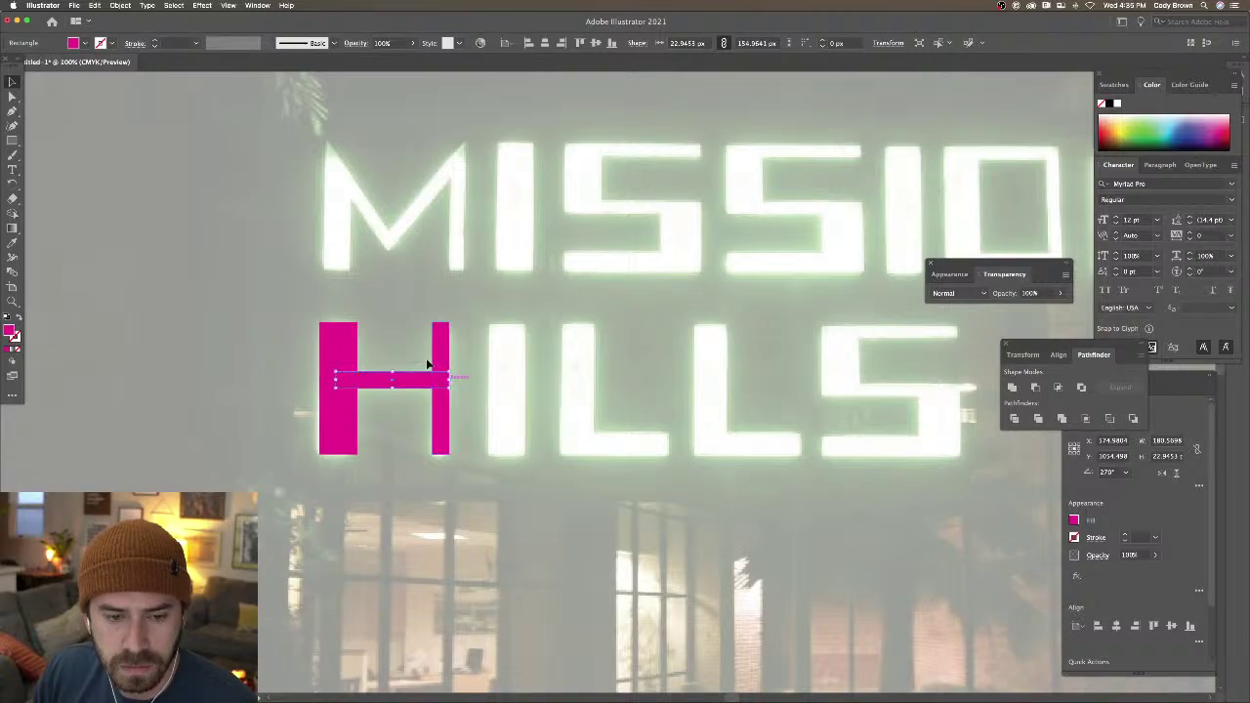
pyautogui.click(424, 357)
pyautogui.press('super+minus')
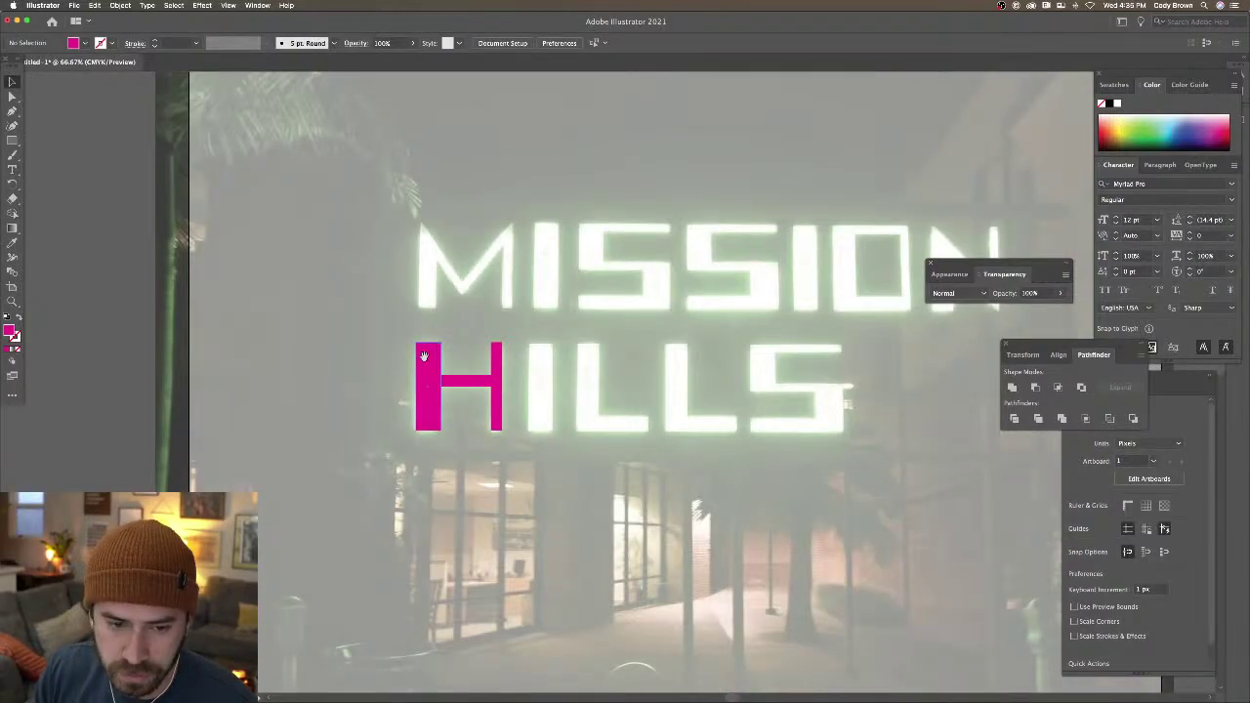
pyautogui.hscroll(2, 424, 357)
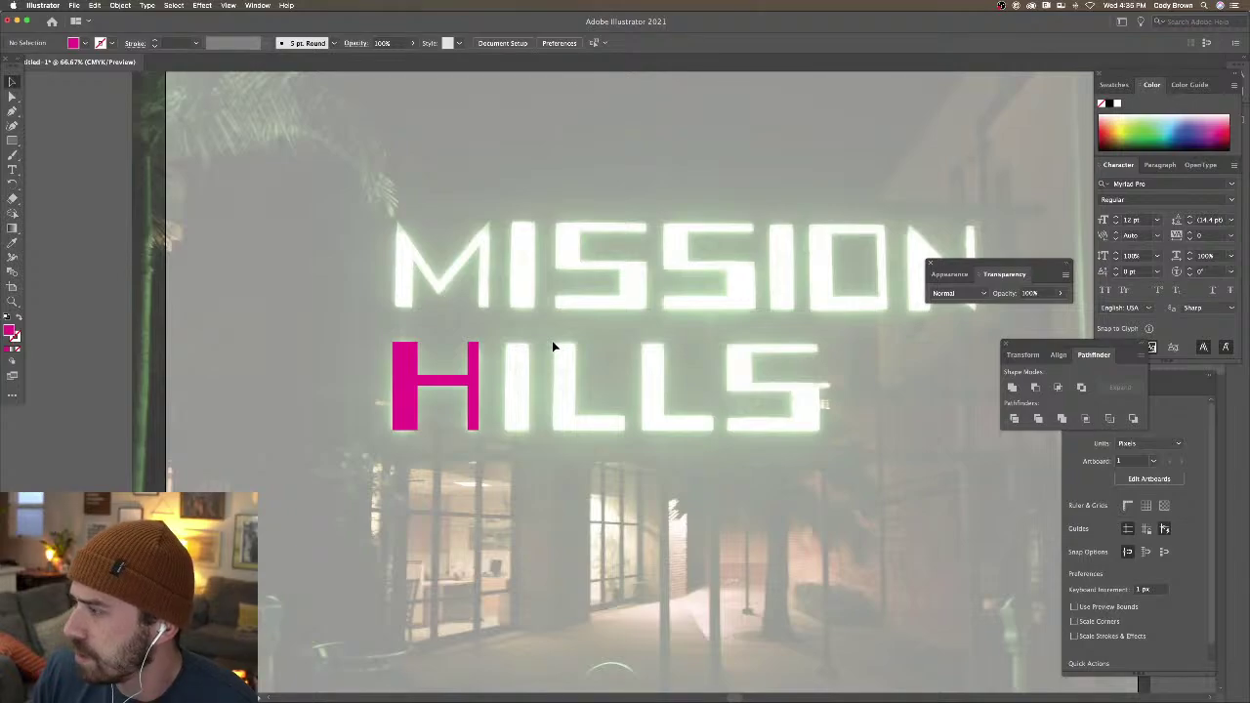
pyautogui.click(469, 376)
# Copy bars to trace the I and first L, group the L, and duplicate it onto the second L
pyautogui.click(474, 371)
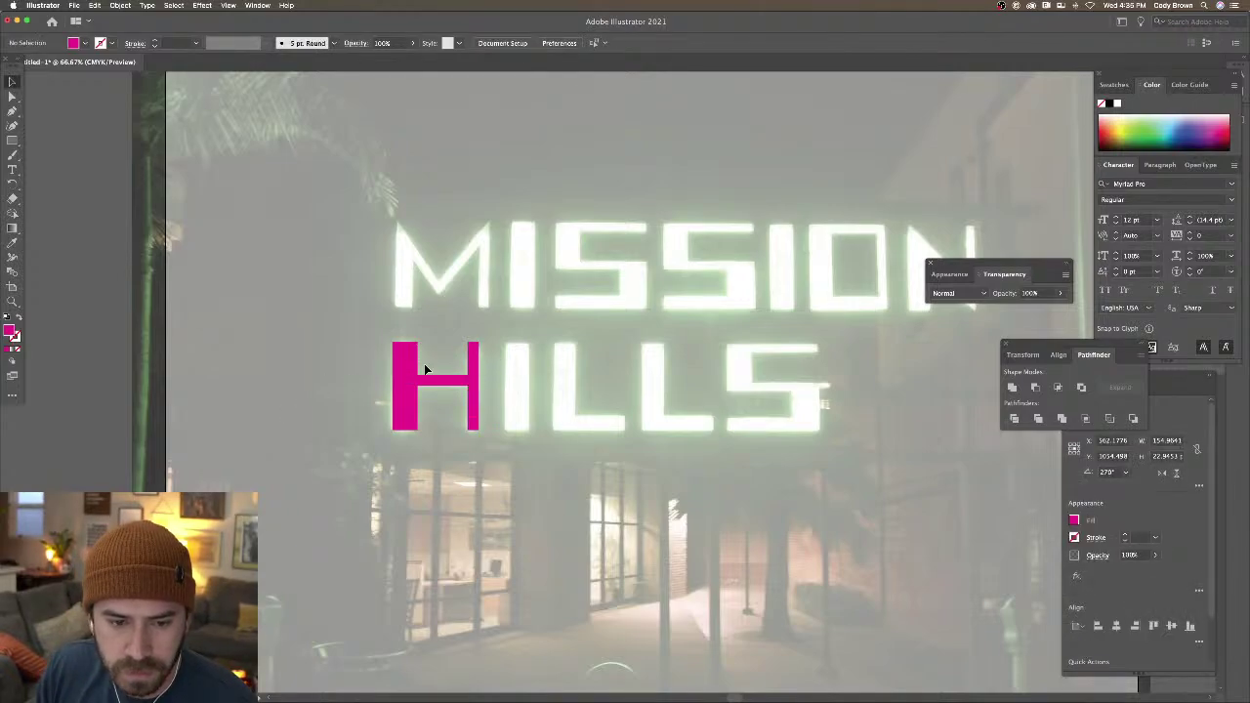
pyautogui.moveTo(467, 377); pyautogui.dragTo(518, 379)
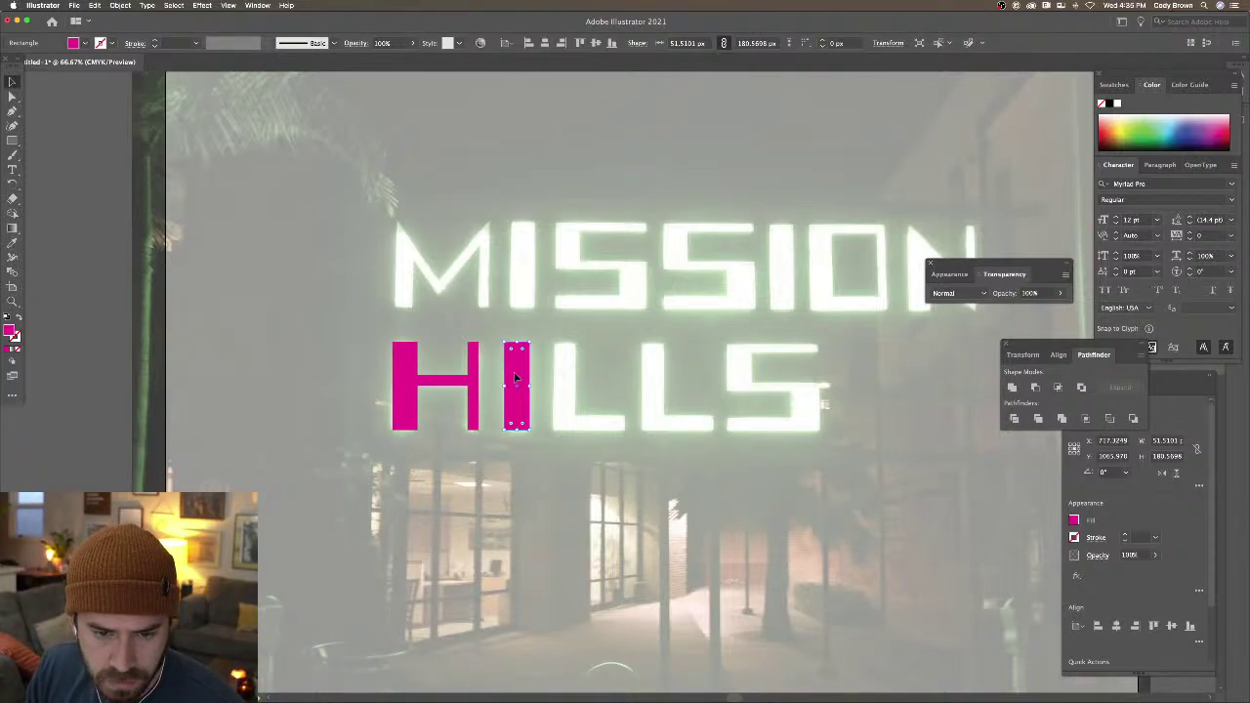
pyautogui.moveTo(513, 379); pyautogui.dragTo(559, 378)
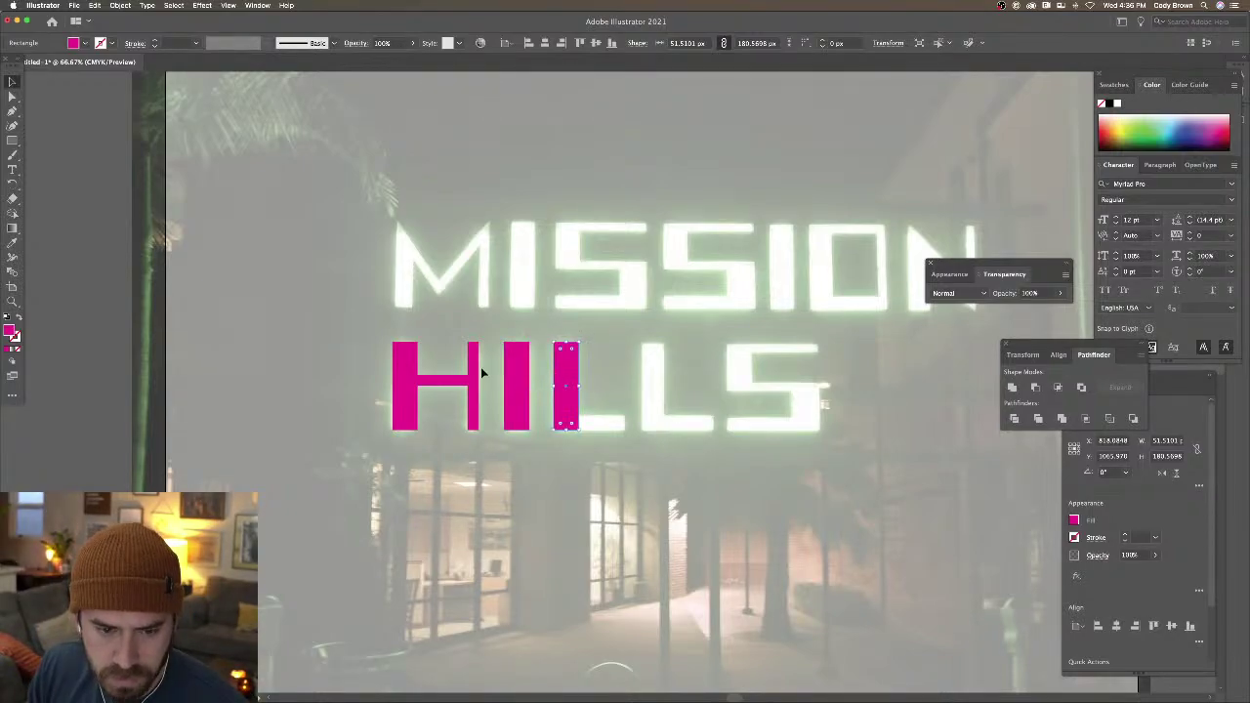
pyautogui.moveTo(452, 380); pyautogui.dragTo(632, 422)
pyautogui.moveTo(621, 423); pyautogui.dragTo(624, 422)
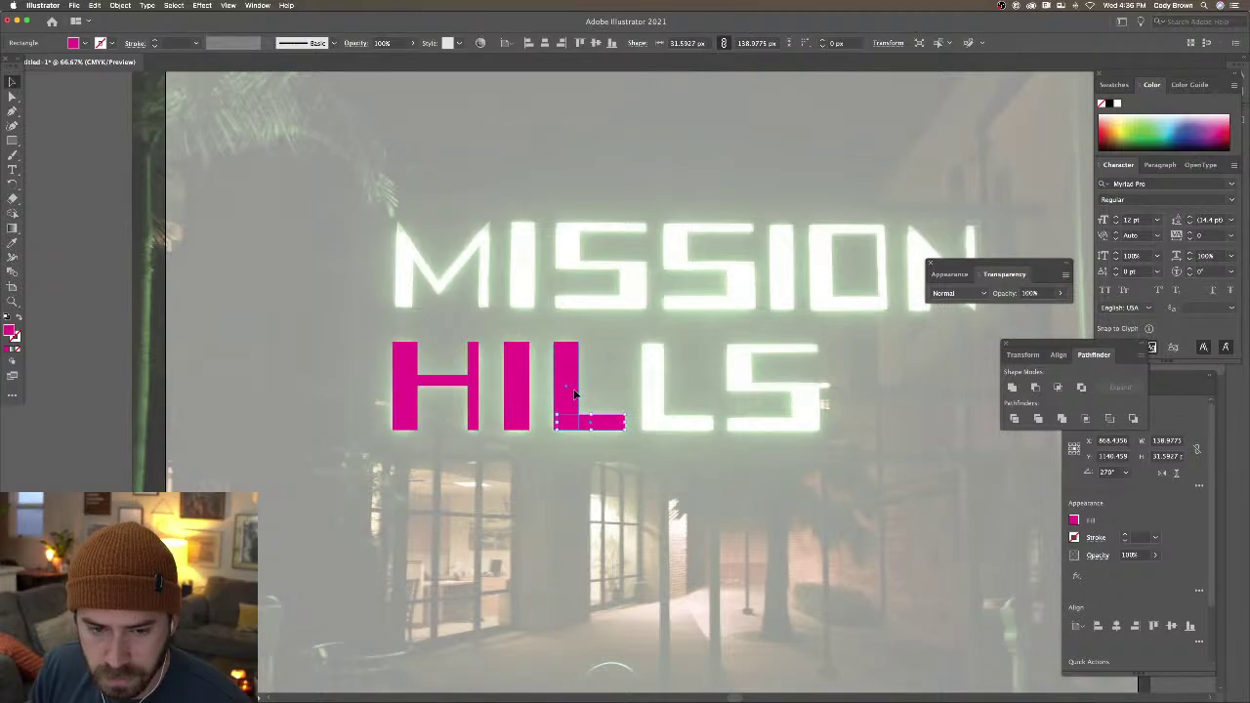
pyautogui.keyDown('shift'); pyautogui.click(558, 420); pyautogui.keyUp('shift')
pyautogui.rightClick(598, 429)
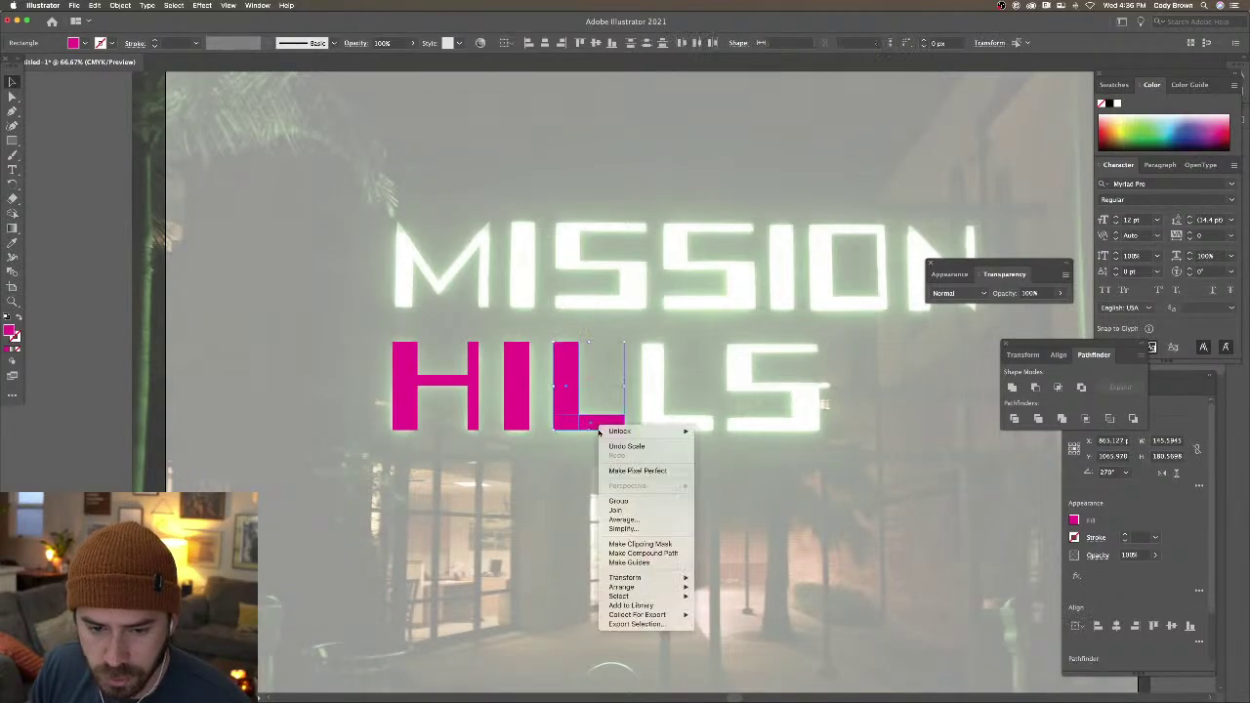
pyautogui.click(619, 500)
pyautogui.moveTo(571, 403); pyautogui.dragTo(658, 407)
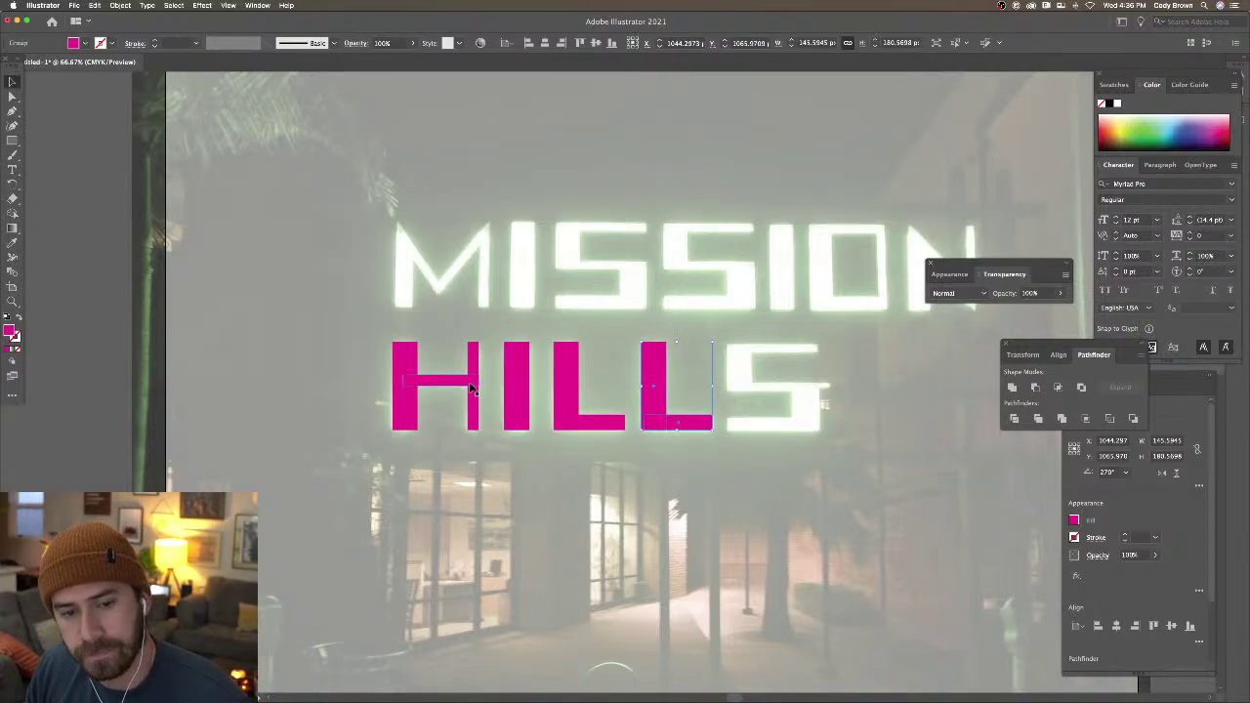
# Widen the H crossbar to span the letter and group the H's pieces
pyautogui.click(475, 368)
pyautogui.click(408, 364)
pyautogui.moveTo(408, 363); pyautogui.dragTo(418, 373)
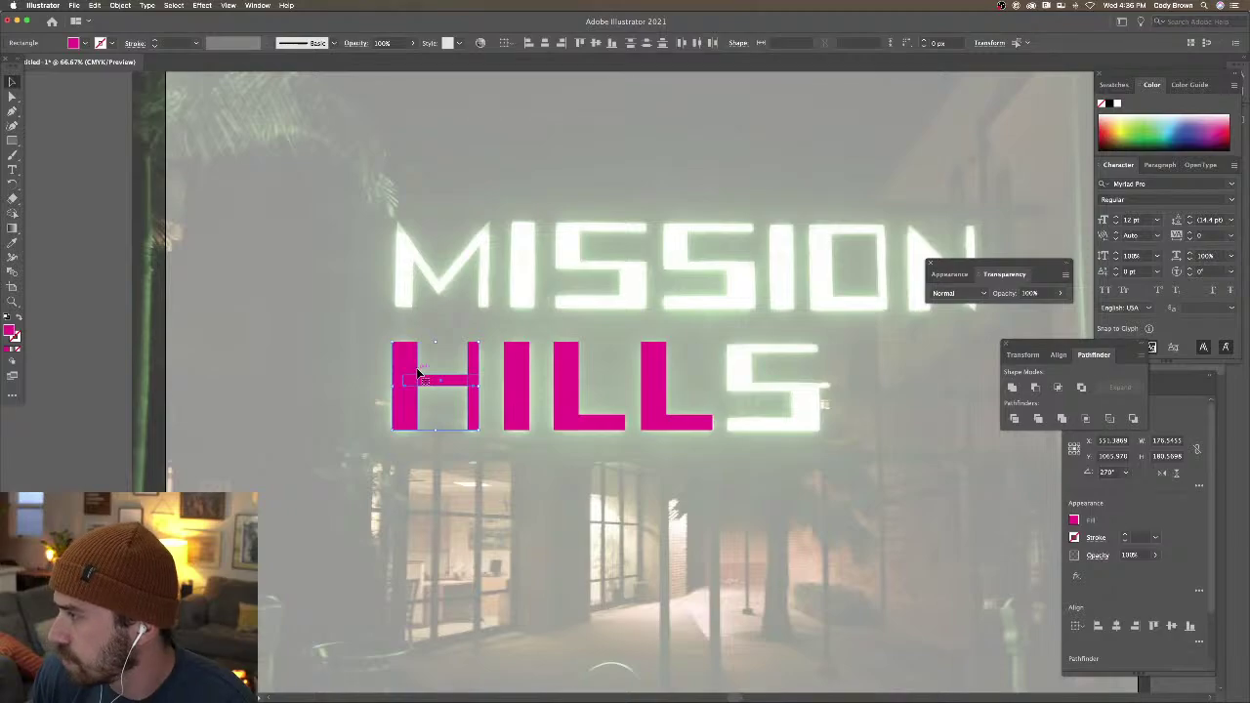
pyautogui.rightClick(456, 379)
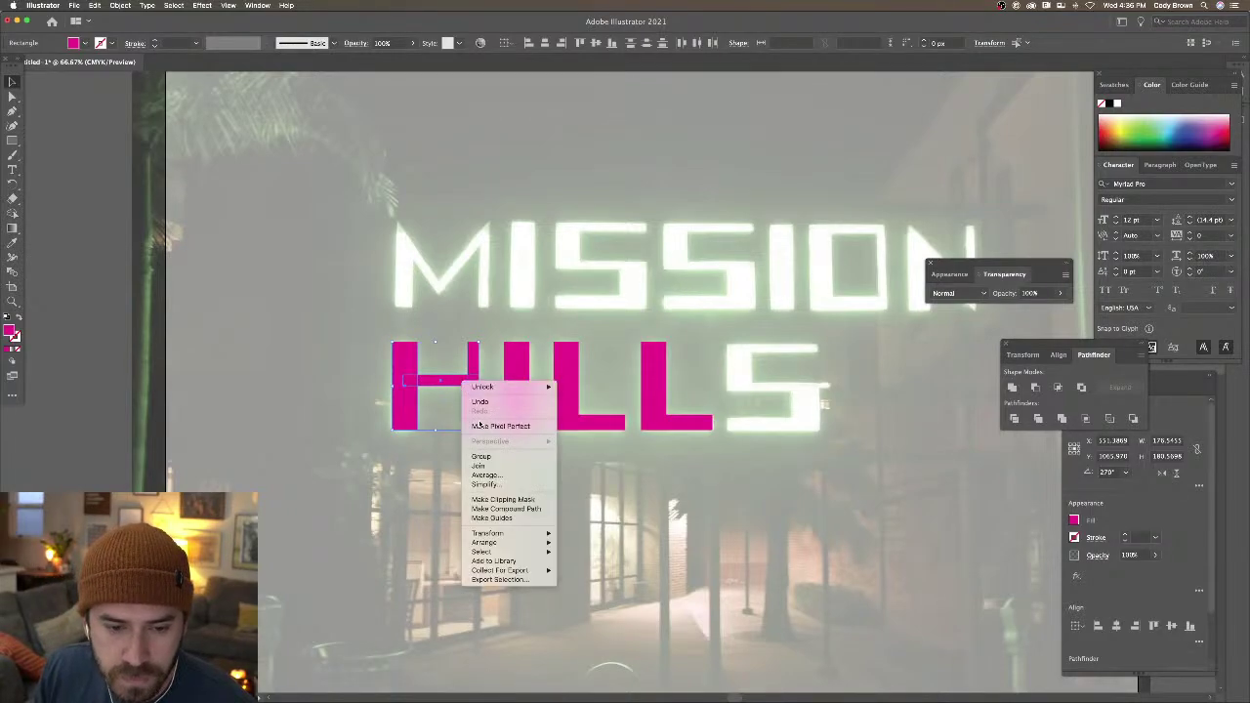
pyautogui.click(490, 459)
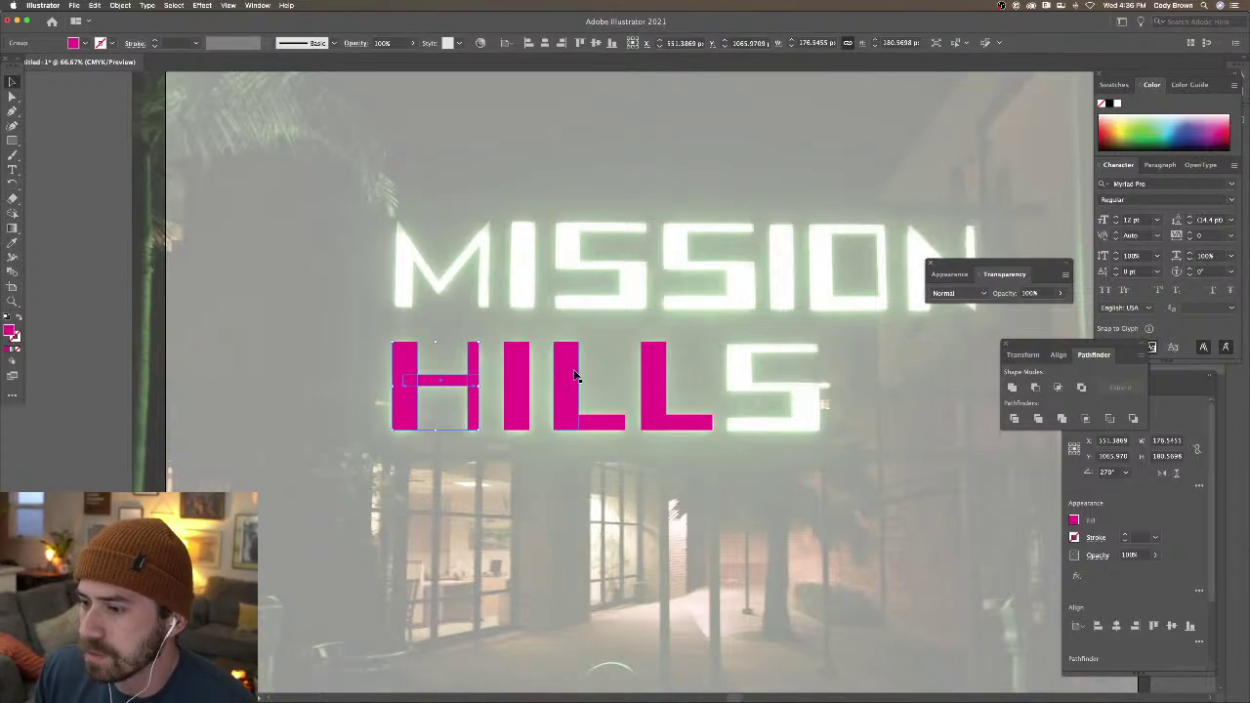
pyautogui.click(703, 350)
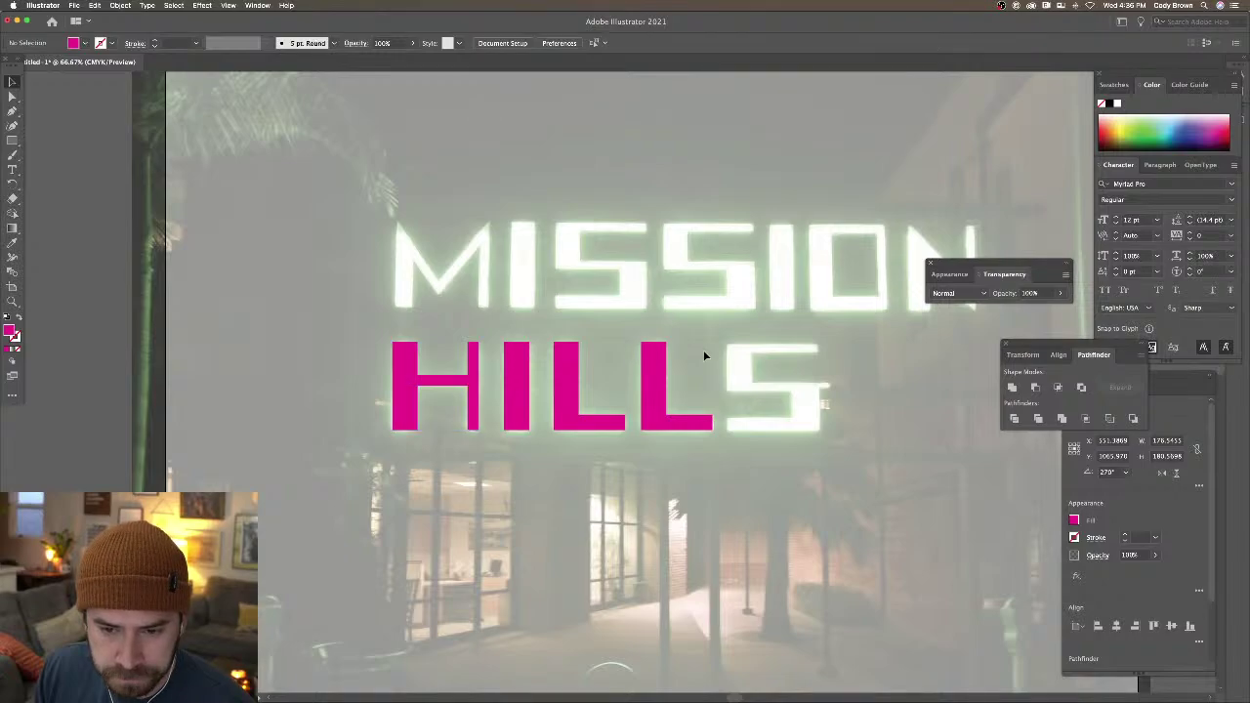
pyautogui.hscroll(3, 586, 351)
# Duplicate the L over the S and shorten its upright into the S's top-left stroke
pyautogui.press('m')
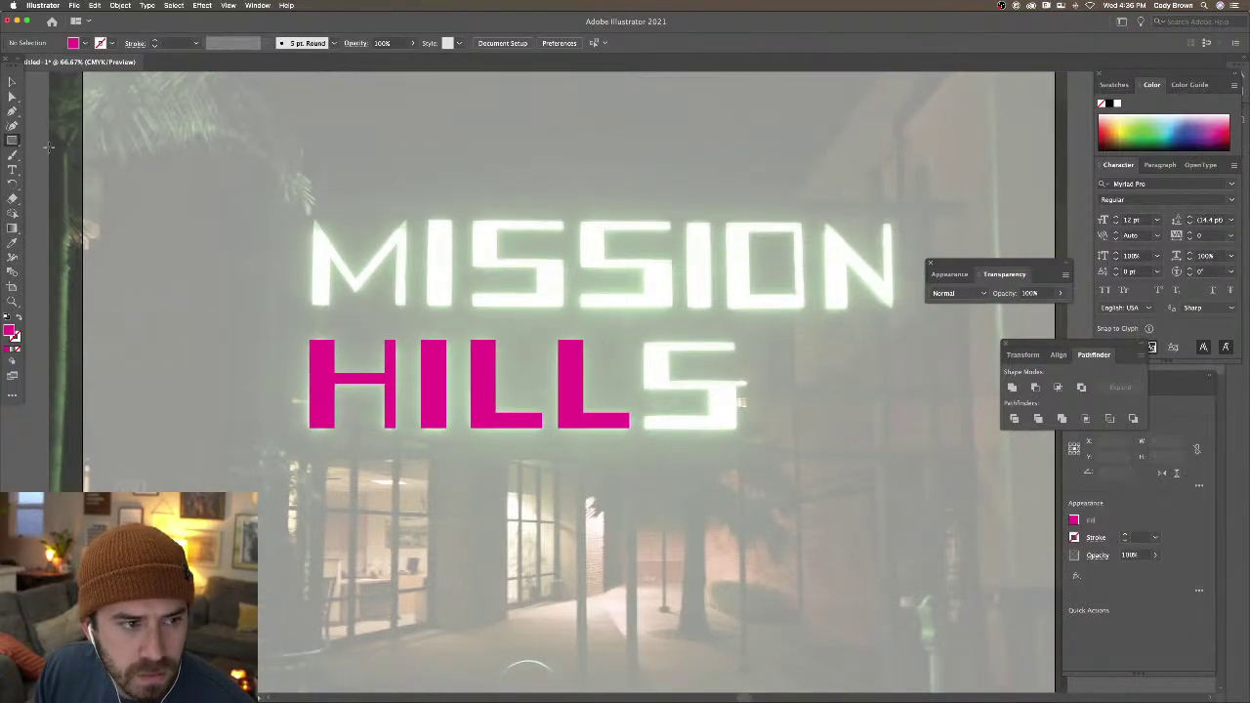
pyautogui.press('v')
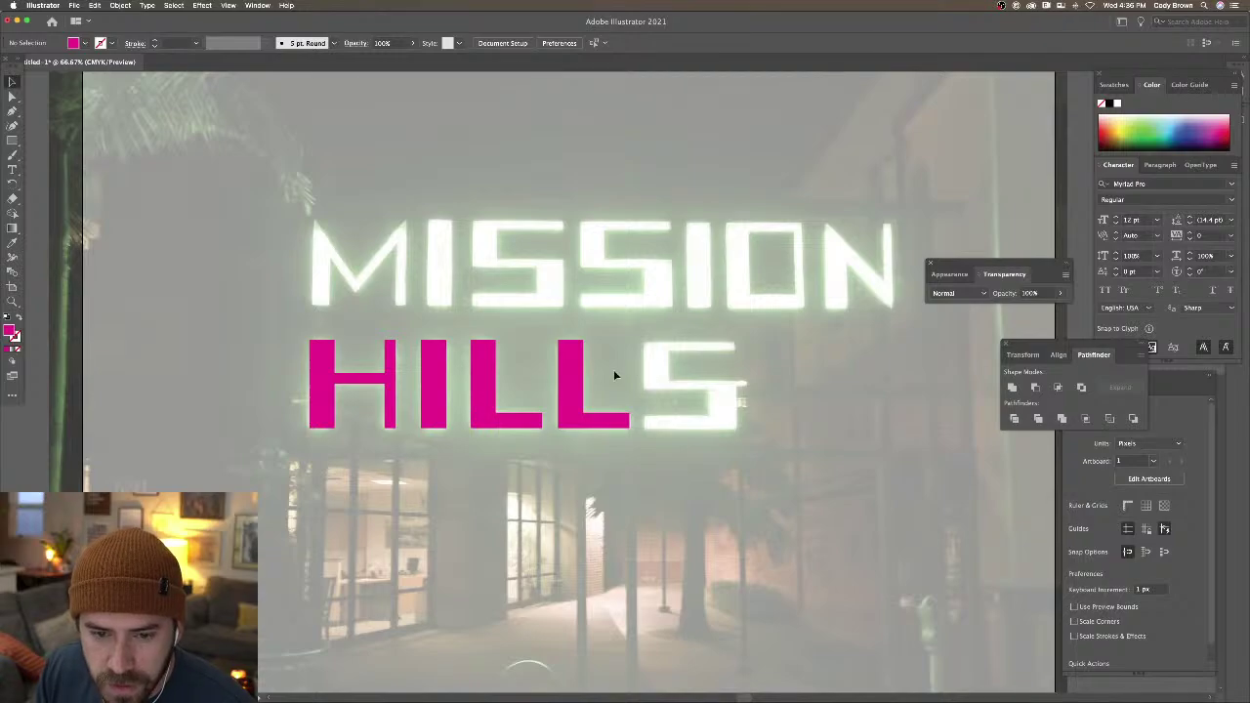
pyautogui.click(572, 365)
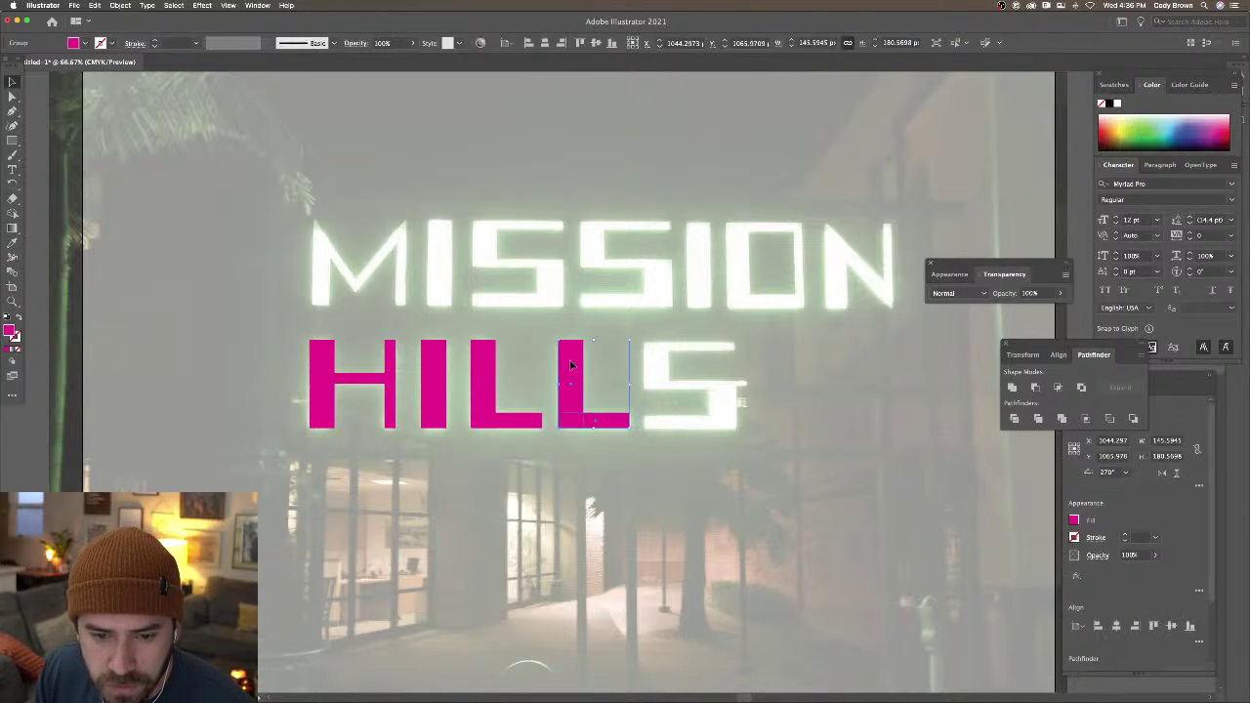
pyautogui.moveTo(572, 365); pyautogui.dragTo(658, 366)
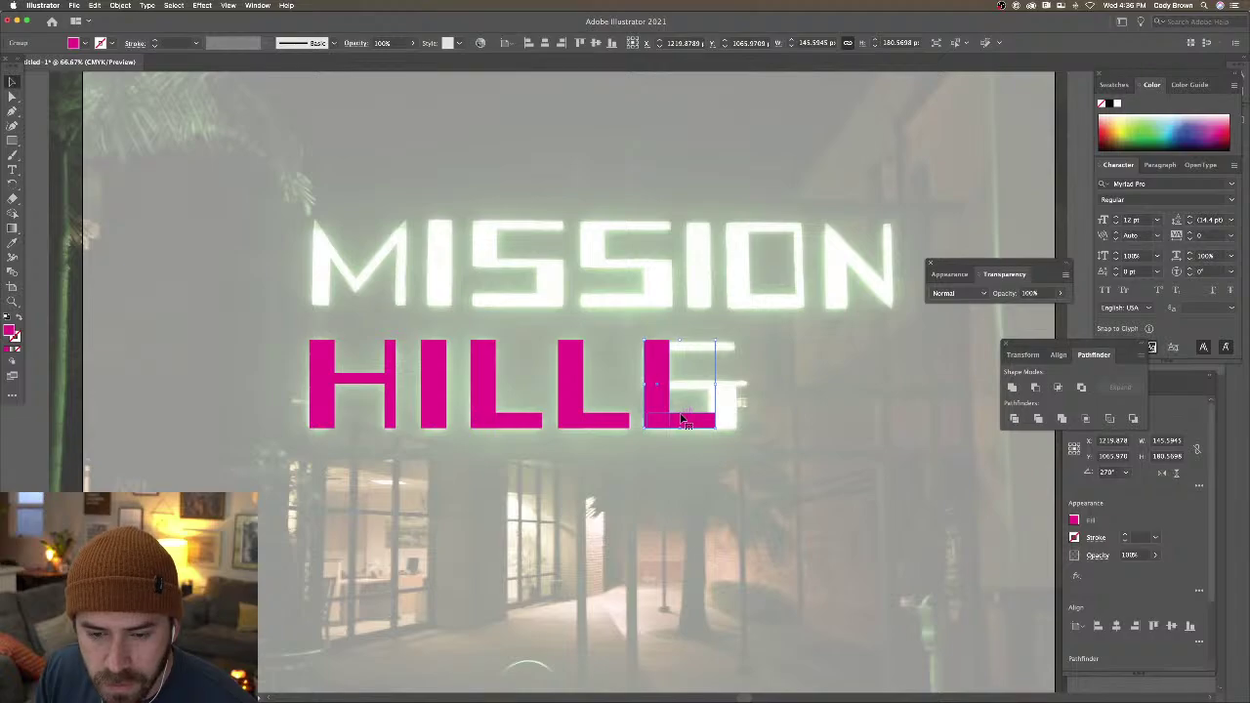
pyautogui.doubleClick(683, 420)
pyautogui.click(657, 425)
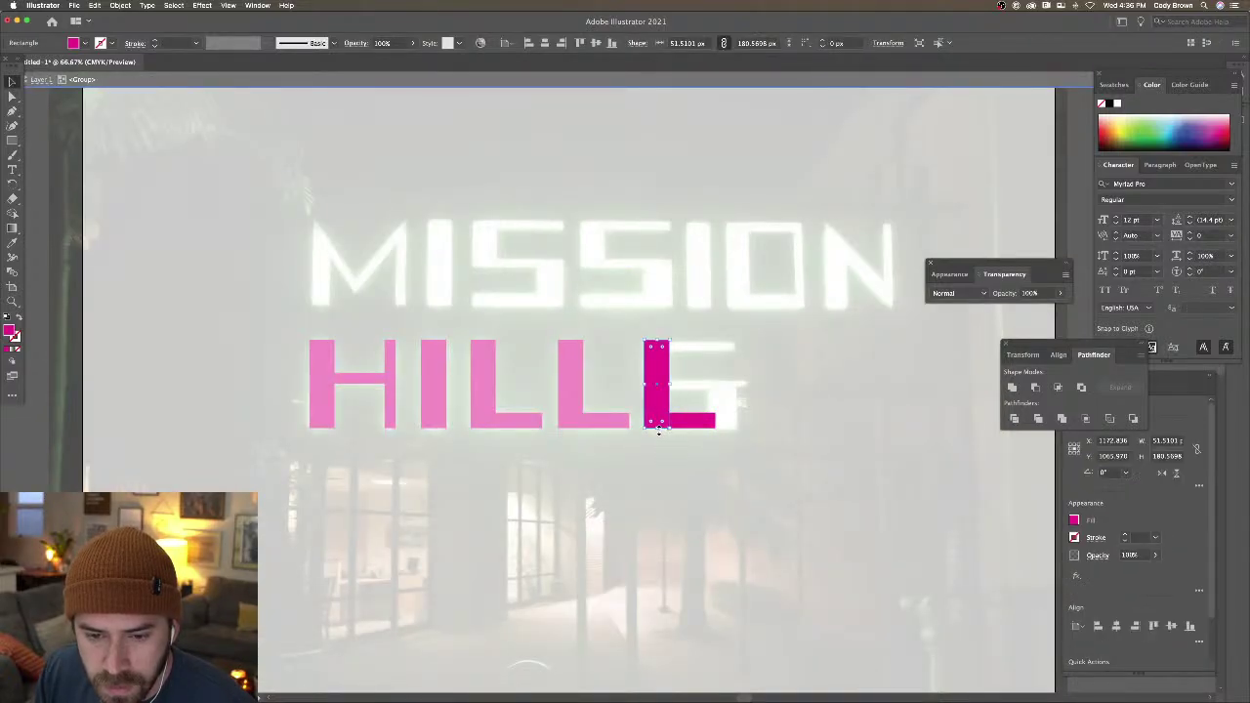
pyautogui.moveTo(658, 429); pyautogui.dragTo(663, 388)
pyautogui.doubleClick(682, 381)
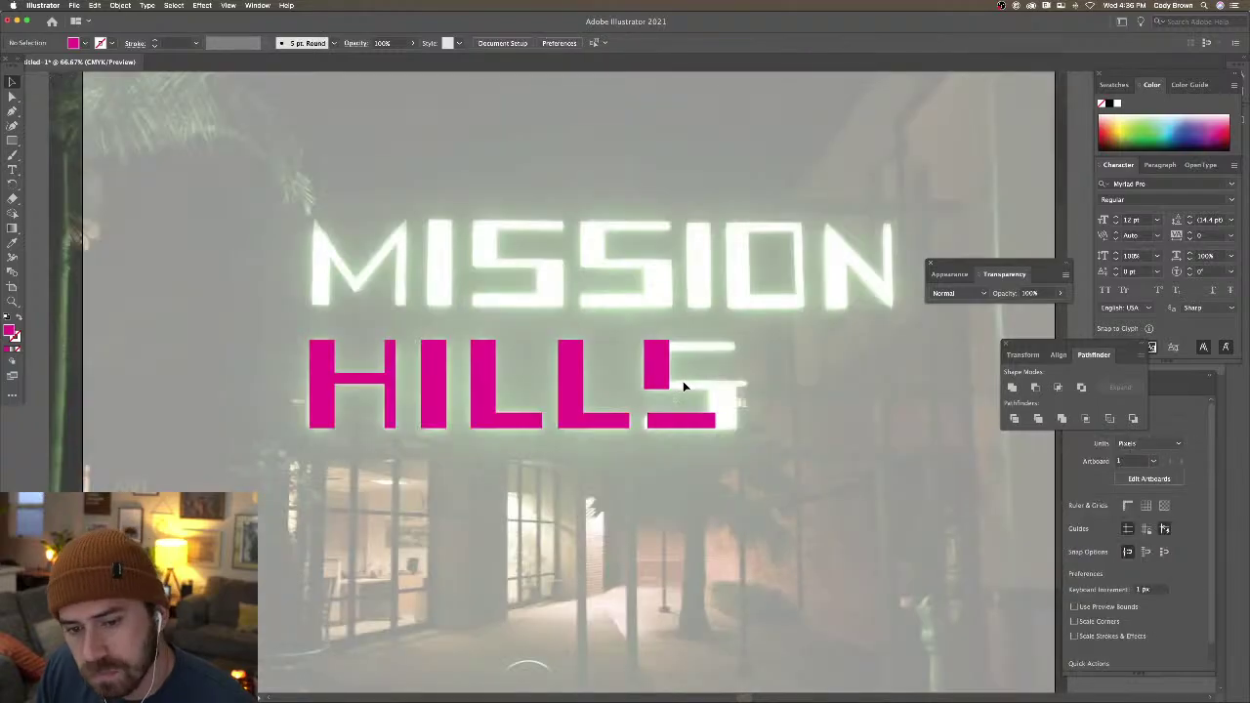
pyautogui.click(667, 363)
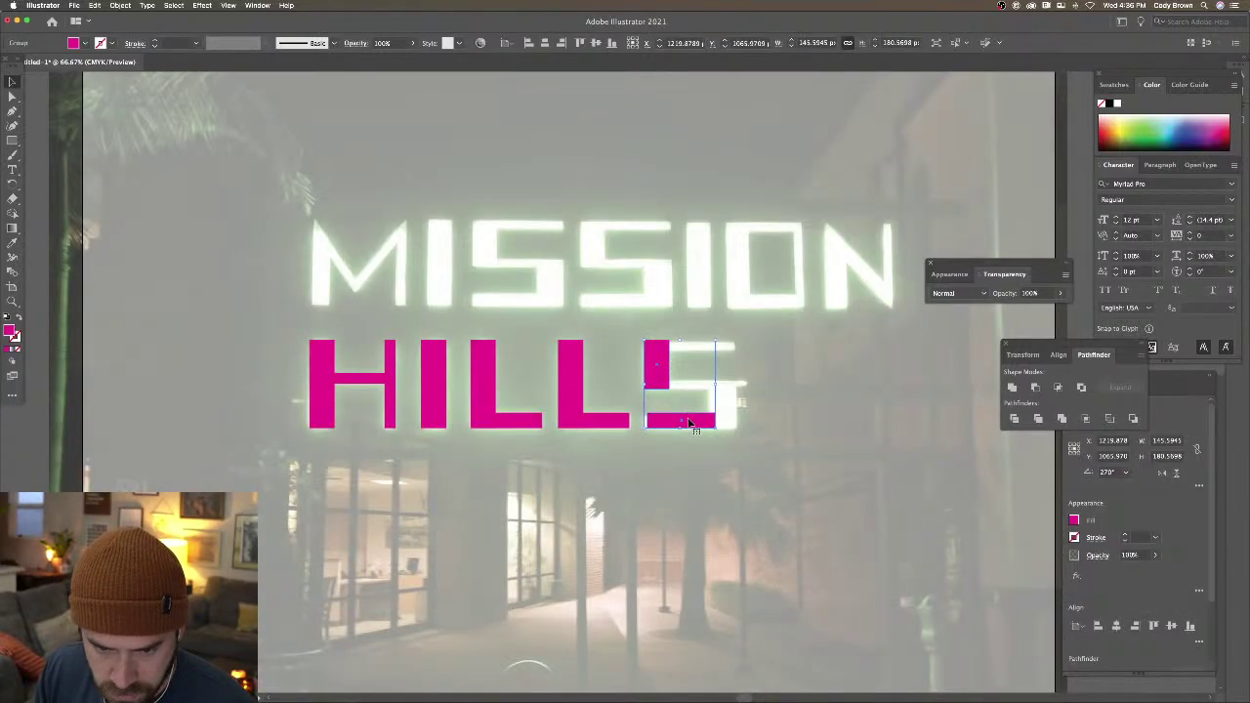
pyautogui.press('super+shift+a')
# Inside the S group, copy a bar to form the S's lower-right side
pyautogui.doubleClick(669, 376)
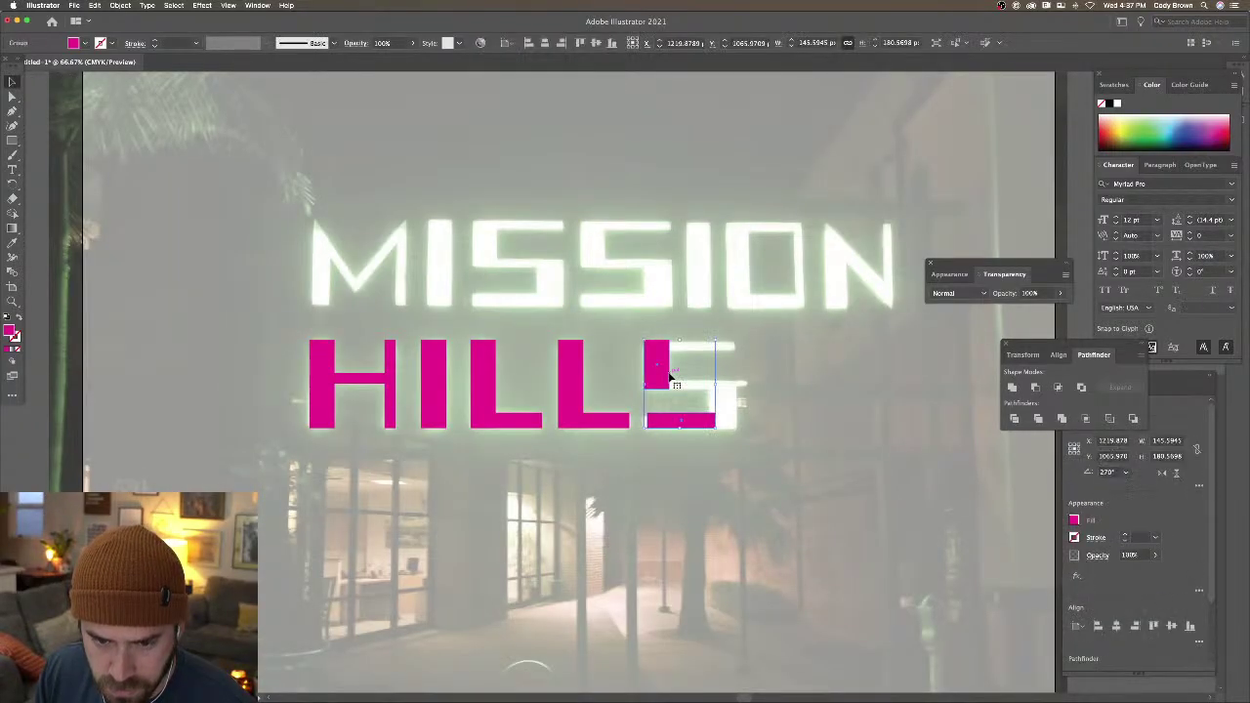
pyautogui.moveTo(662, 376); pyautogui.dragTo(725, 403)
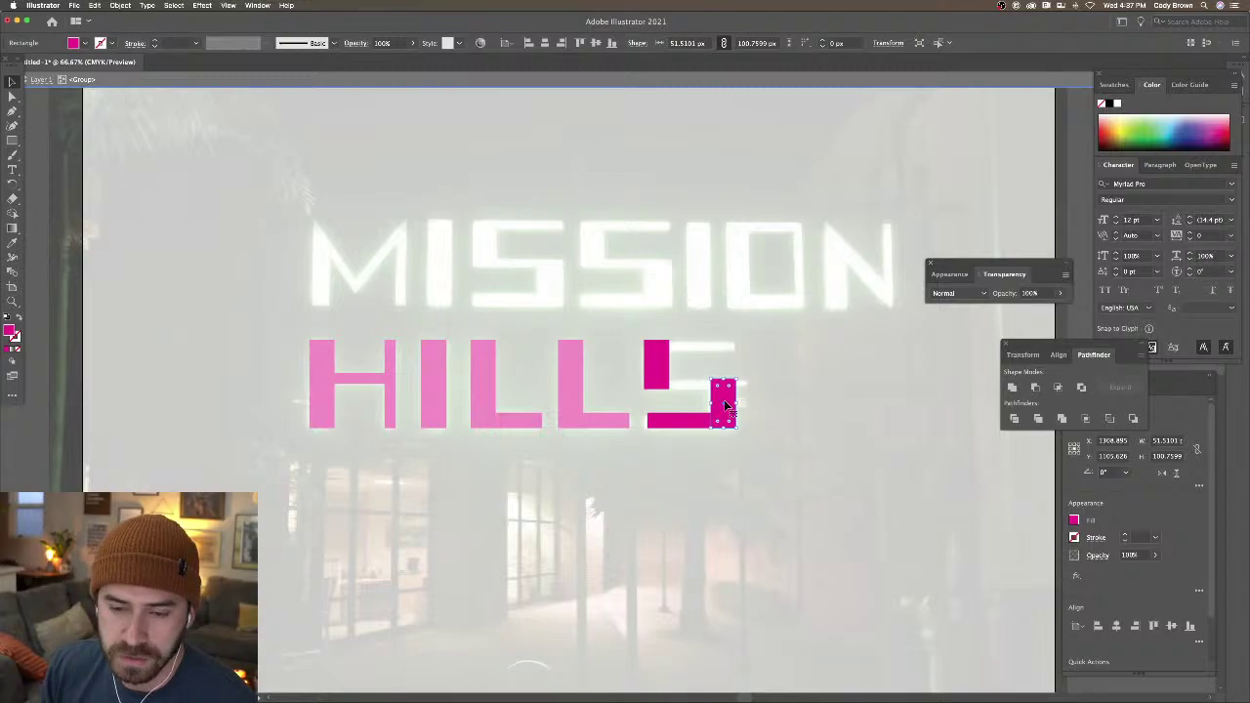
pyautogui.doubleClick(763, 403)
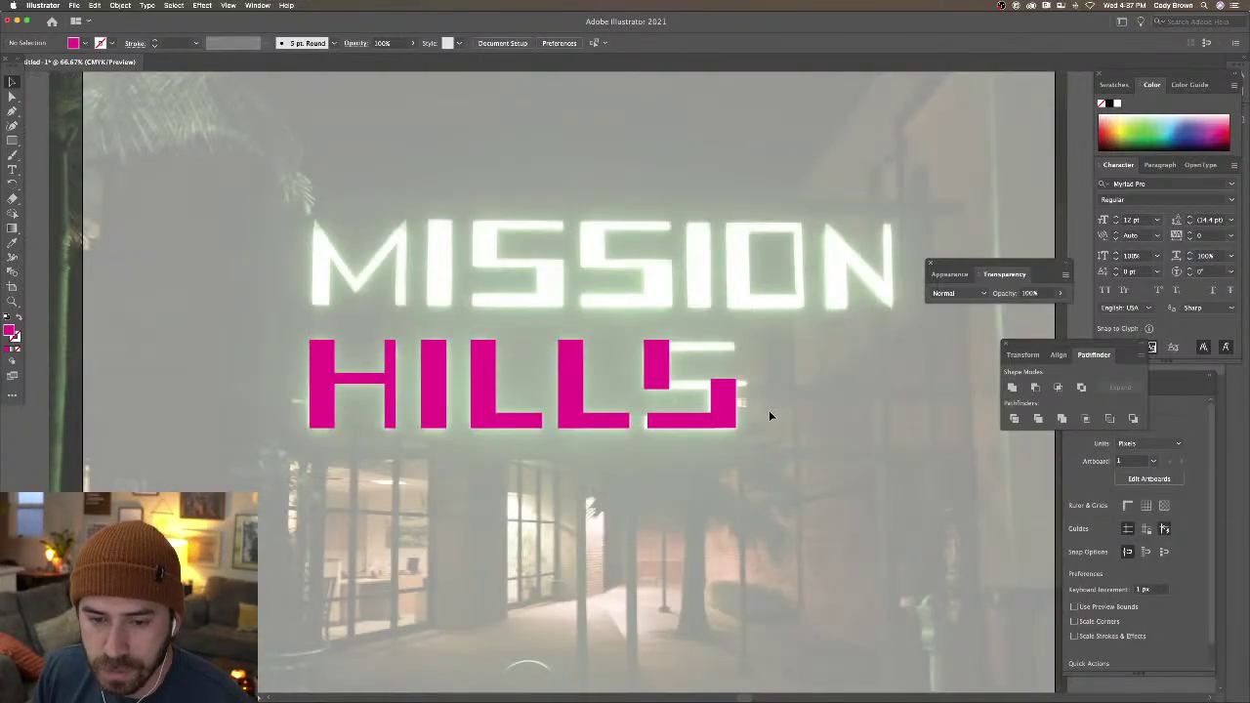
pyautogui.click(672, 387)
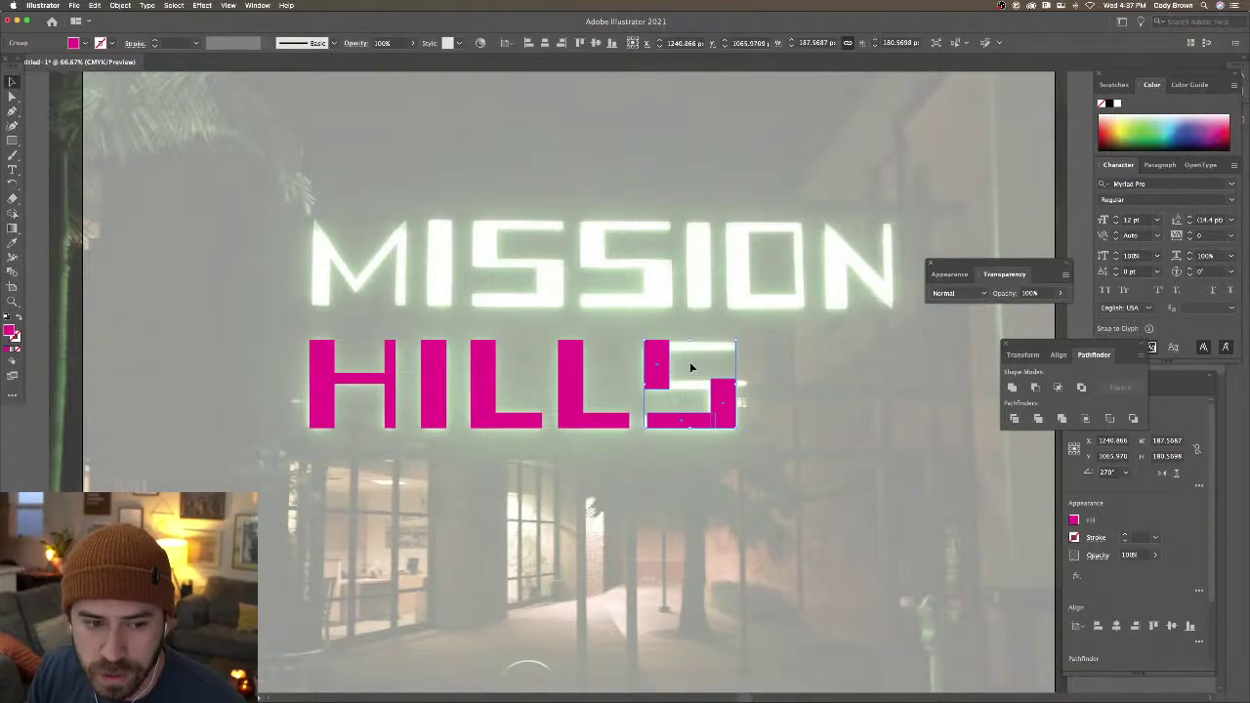
pyautogui.click(690, 368)
# Move a bar of the S up into the middle stroke position and nudge it higher
pyautogui.click(674, 397)
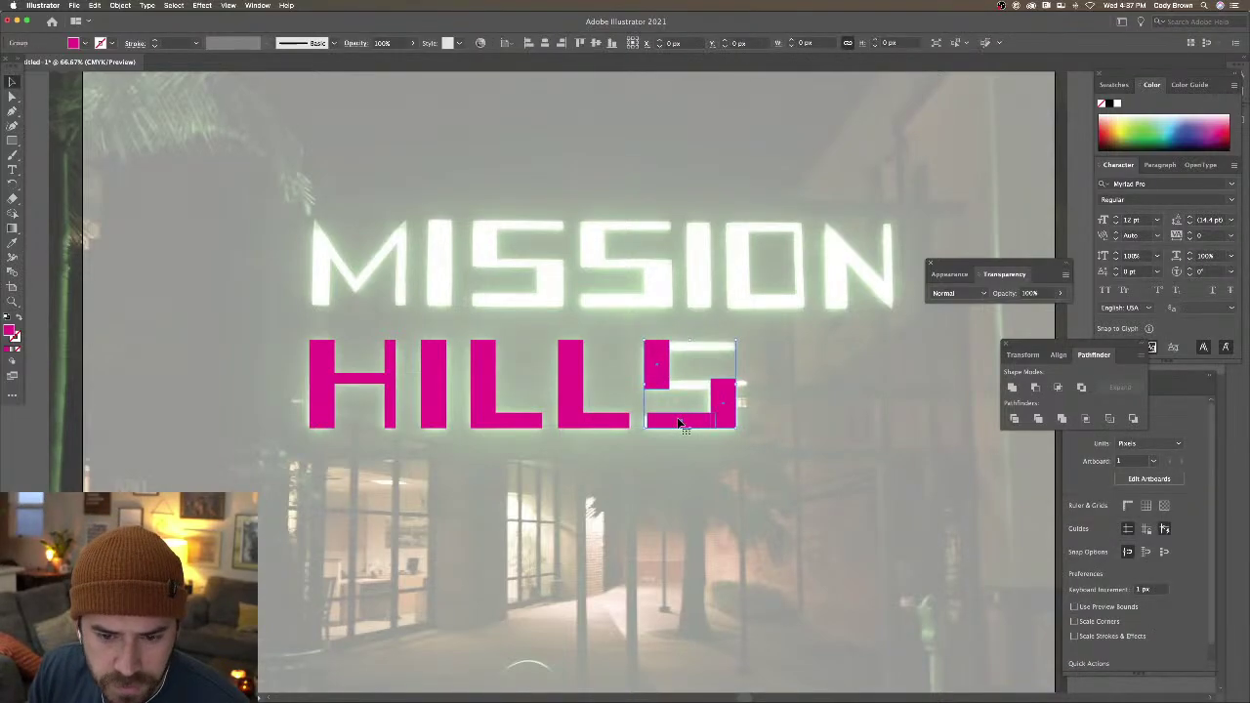
pyautogui.doubleClick(667, 391)
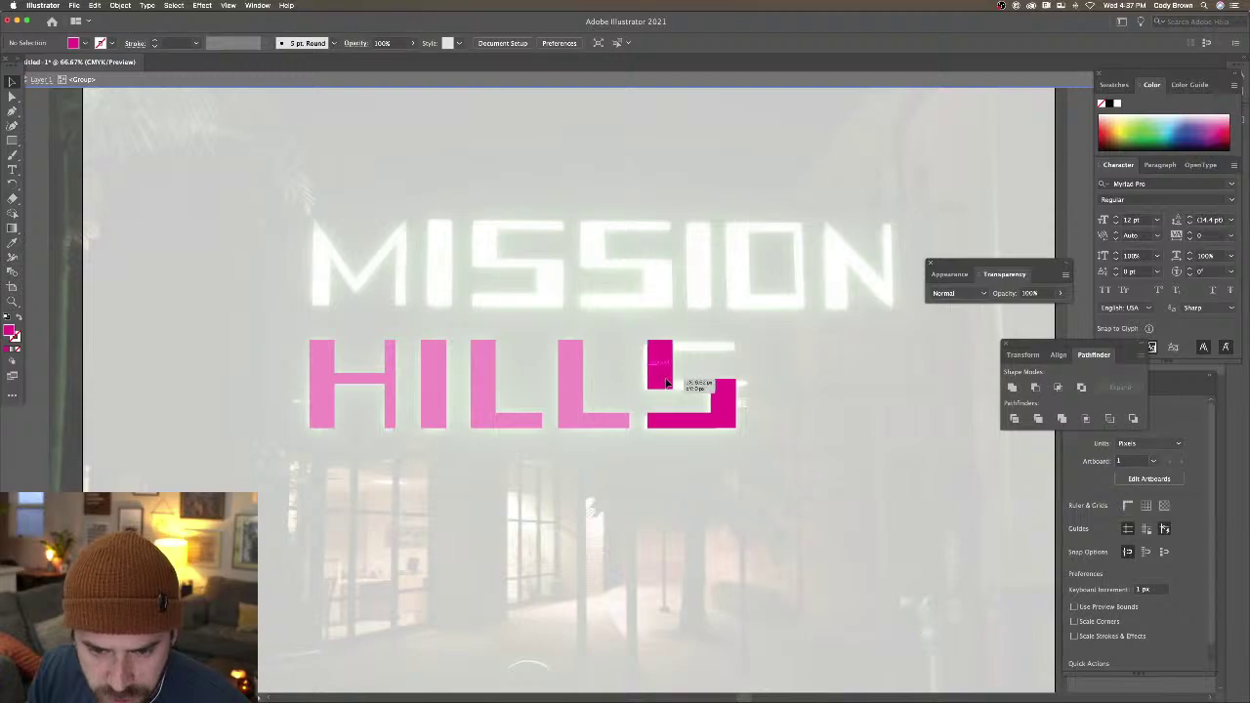
pyautogui.click(659, 375)
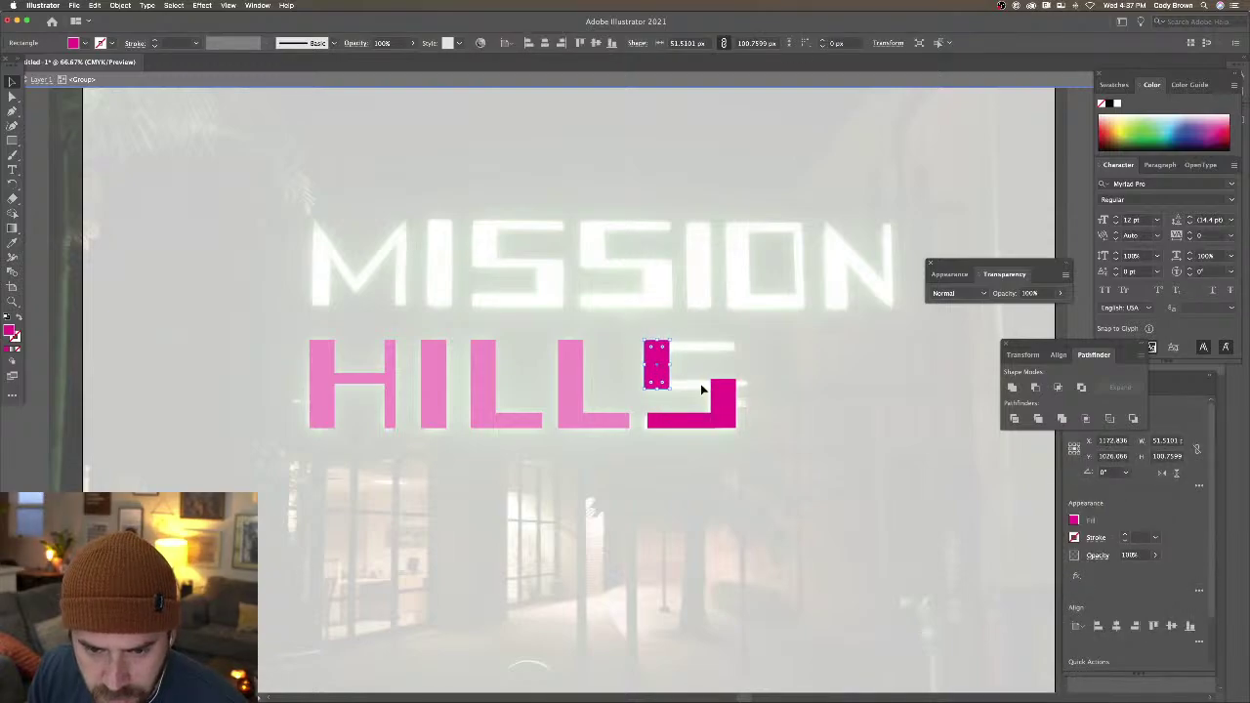
pyautogui.moveTo(693, 421); pyautogui.dragTo(695, 389)
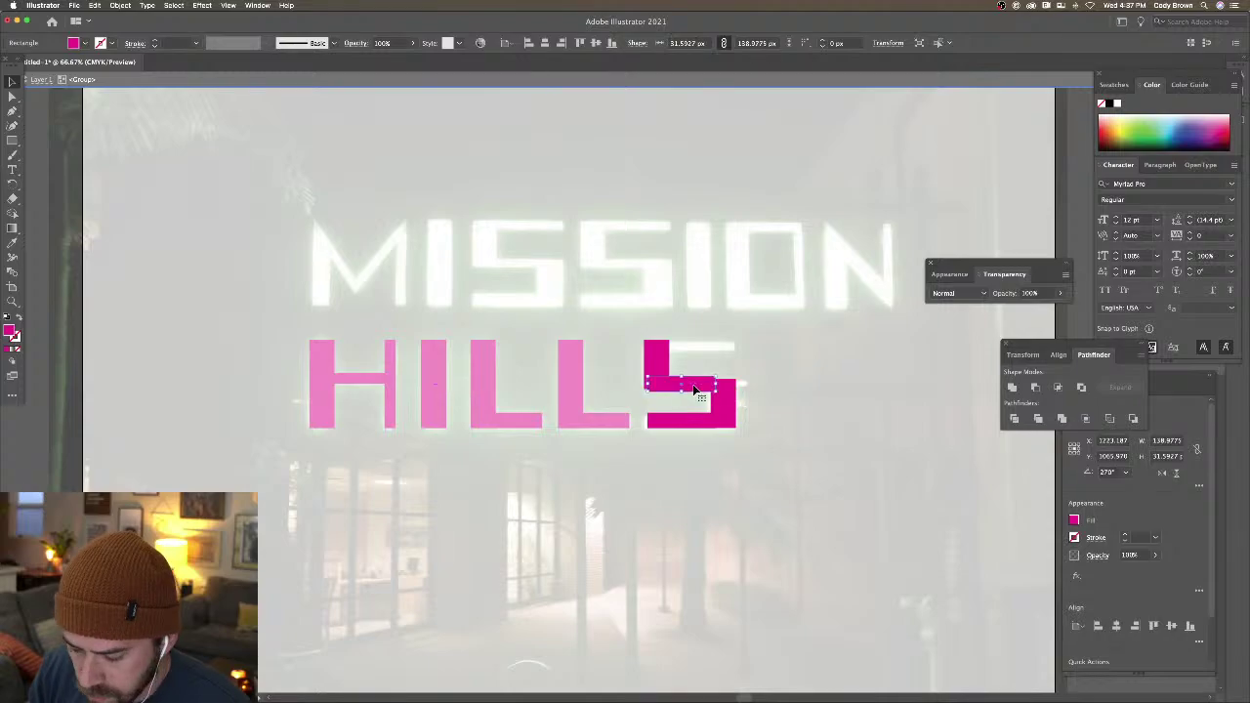
pyautogui.press('Up')
pyautogui.press('Up')
pyautogui.press('Up')
# Line up the S's middle bar with its other bars, hide the panels, and switch to the Chrome image search
pyautogui.scroll(5, 694, 389)
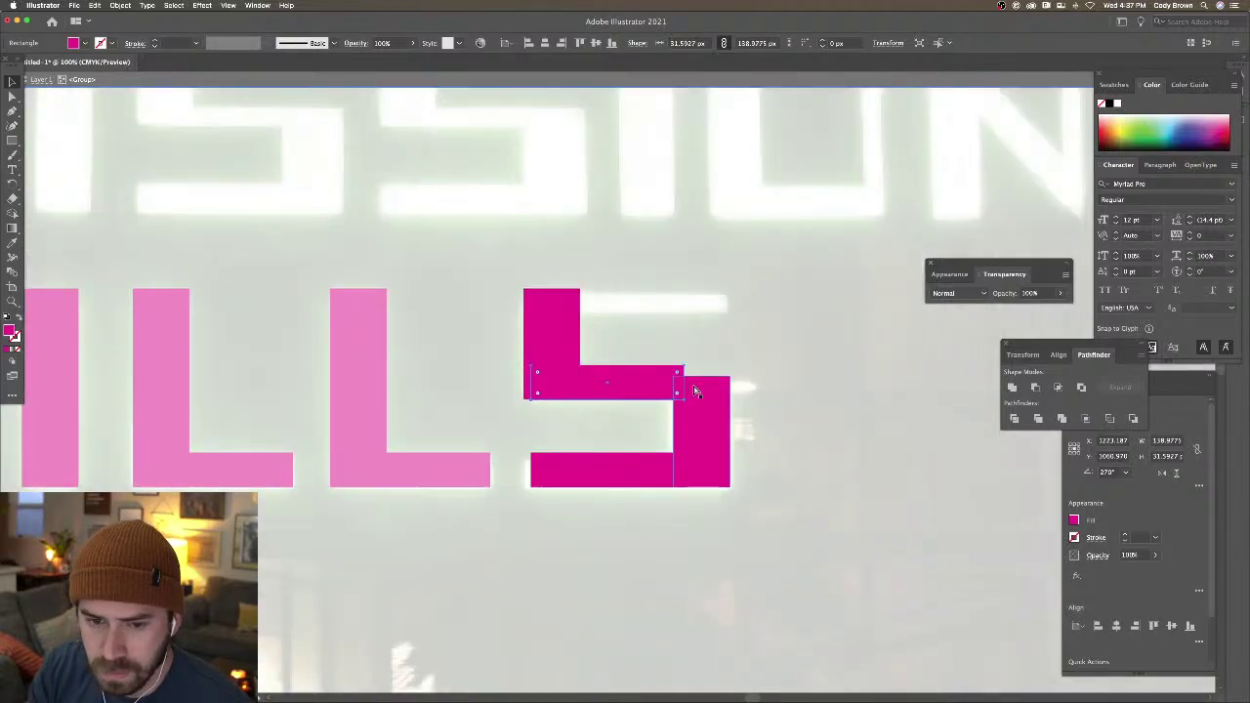
pyautogui.moveTo(626, 391); pyautogui.dragTo(608, 371)
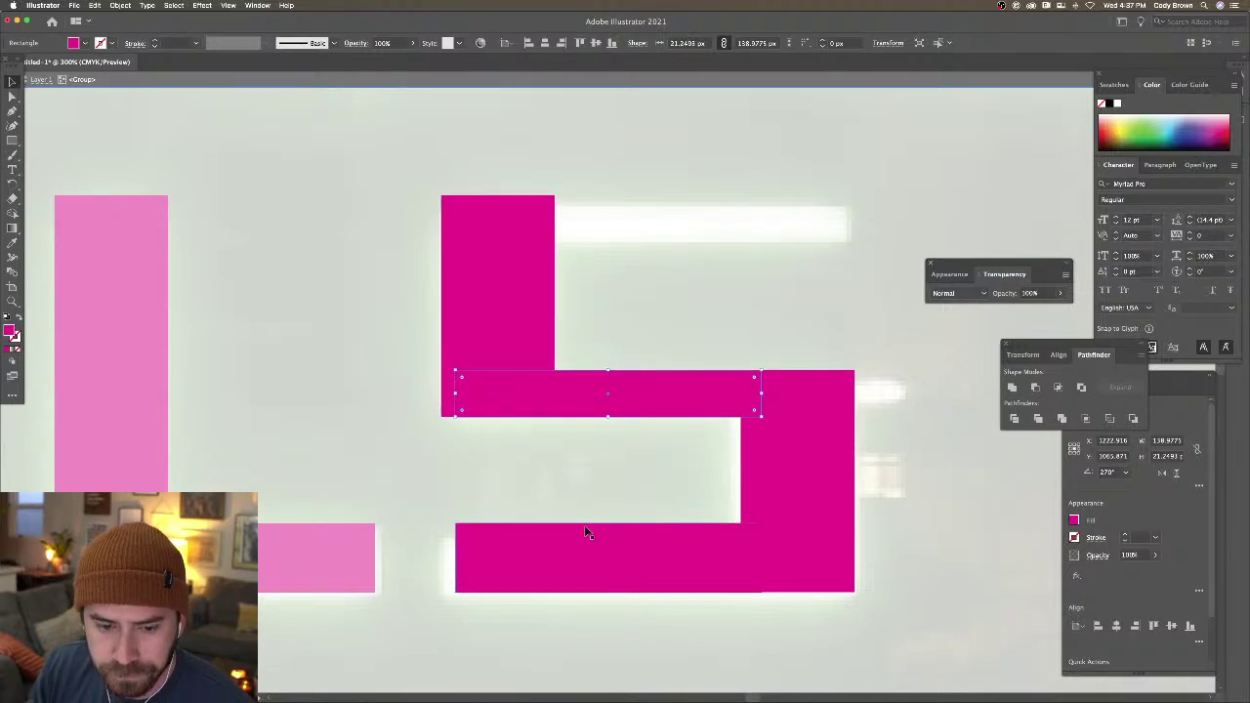
pyautogui.click(565, 552)
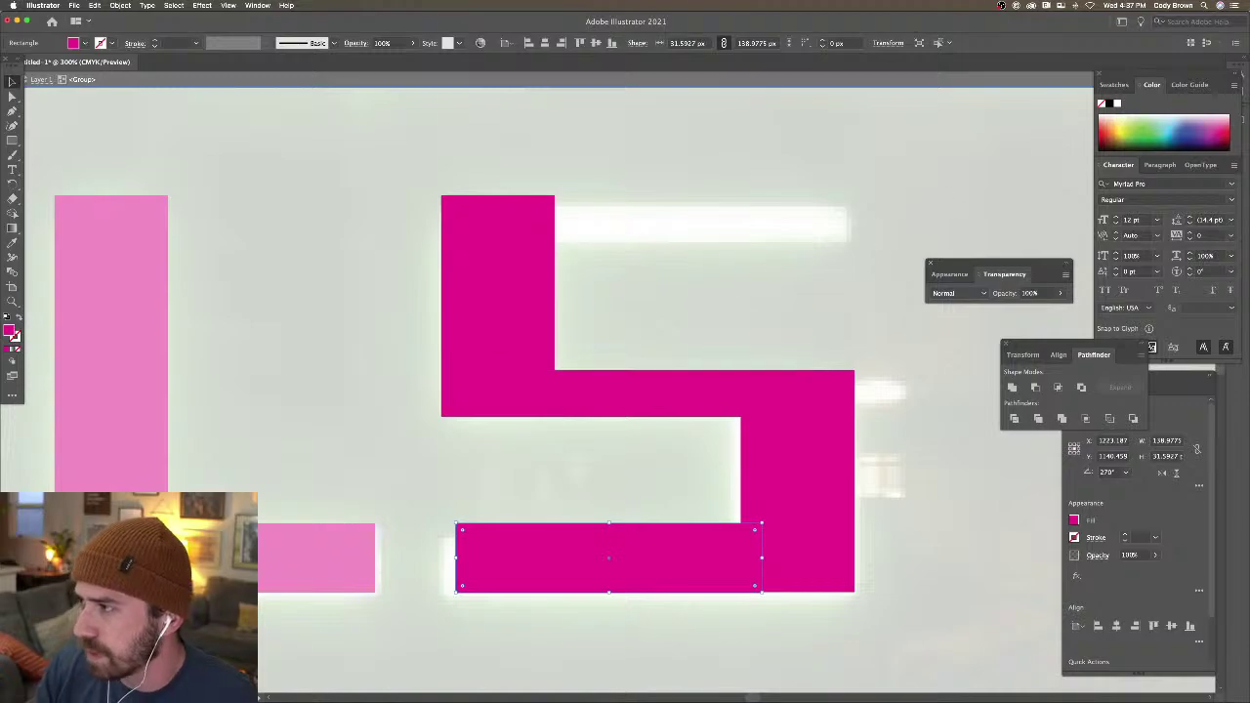
pyautogui.press('Tab')
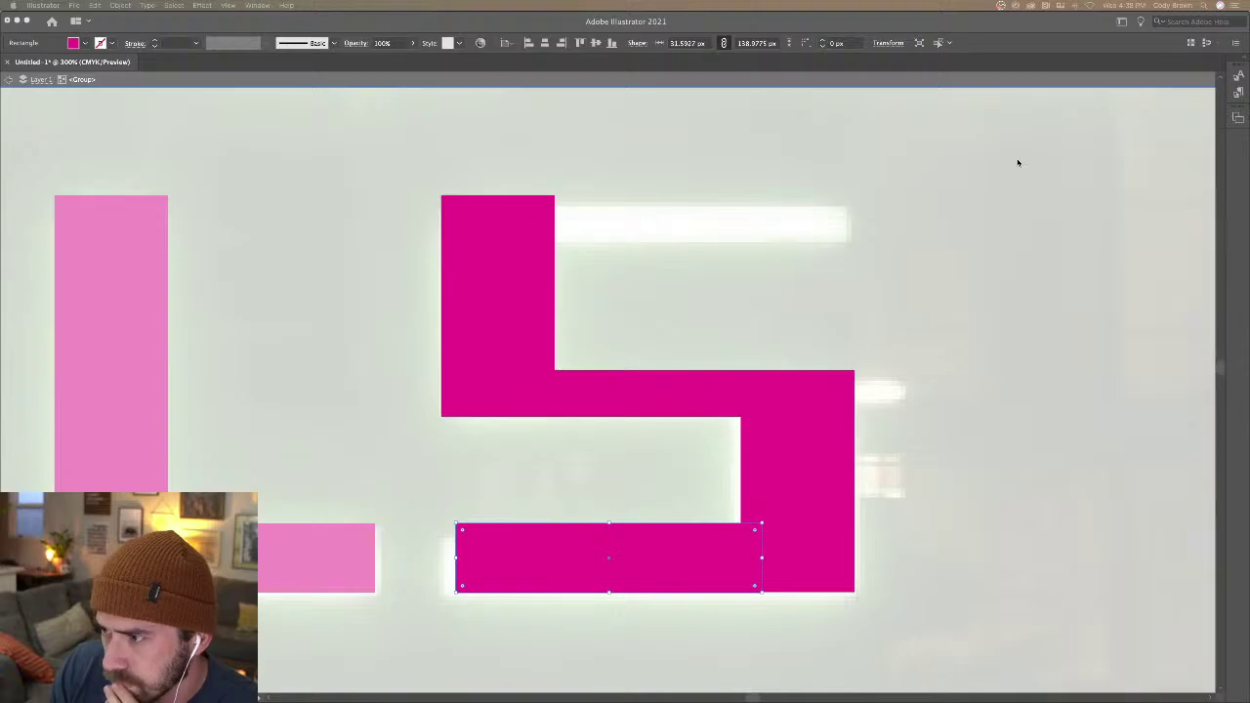
pyautogui.press('super+Tab')
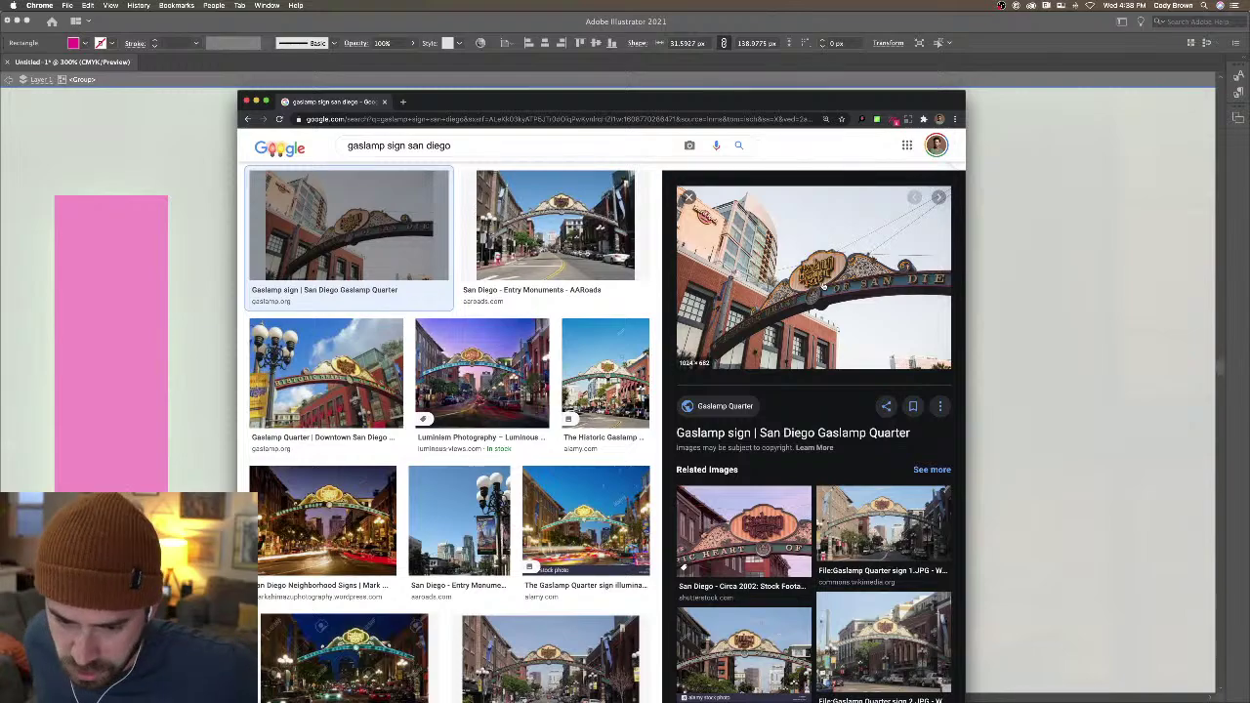
# Preview a close-up of the Gaslamp Quarter sign, then close Chrome to return to the lettering
pyautogui.click(742, 527)
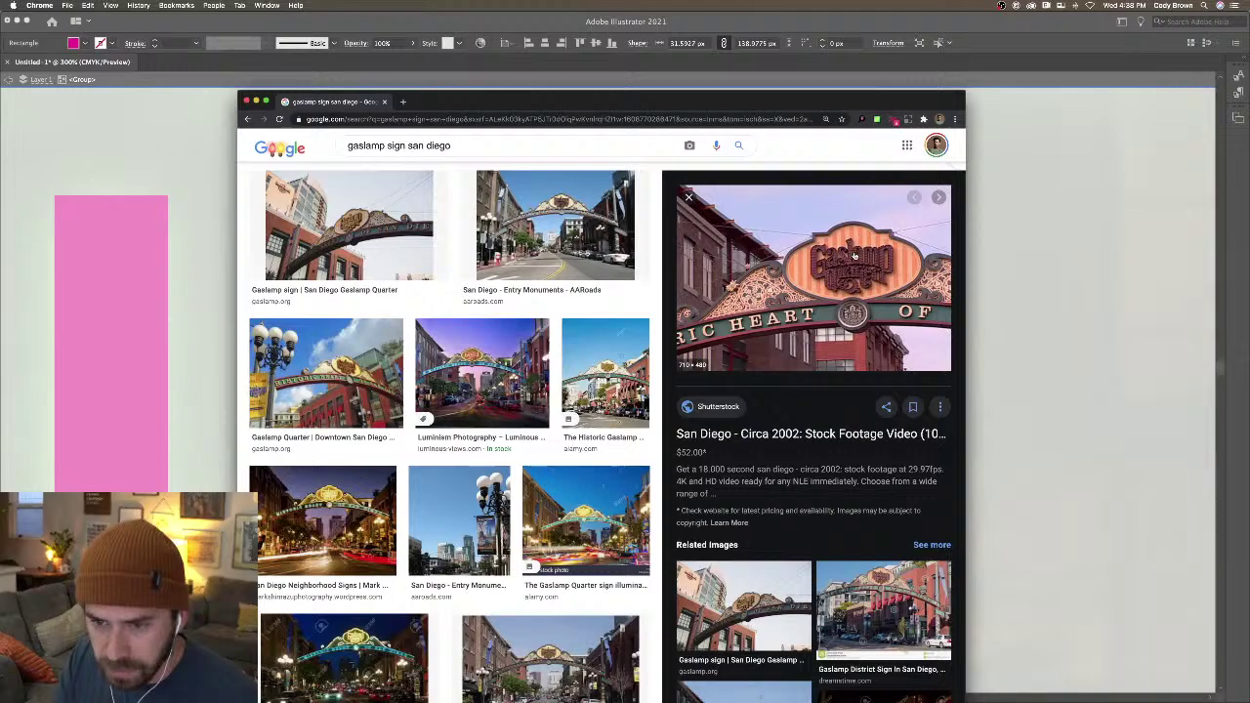
pyautogui.click(245, 100)
pyautogui.click(623, 169)
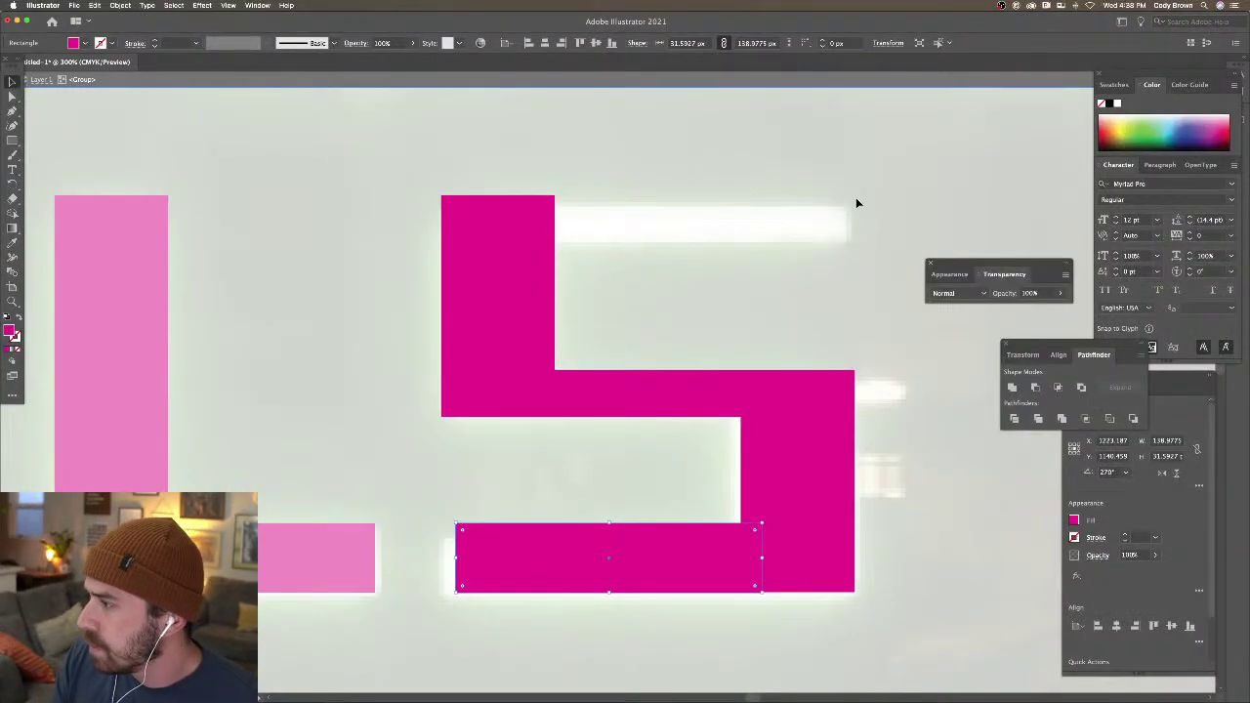
# Copy the S's bottom bar to its top, stretch it to about 181 px wide, and zoom out
pyautogui.moveTo(668, 559); pyautogui.dragTo(674, 238)
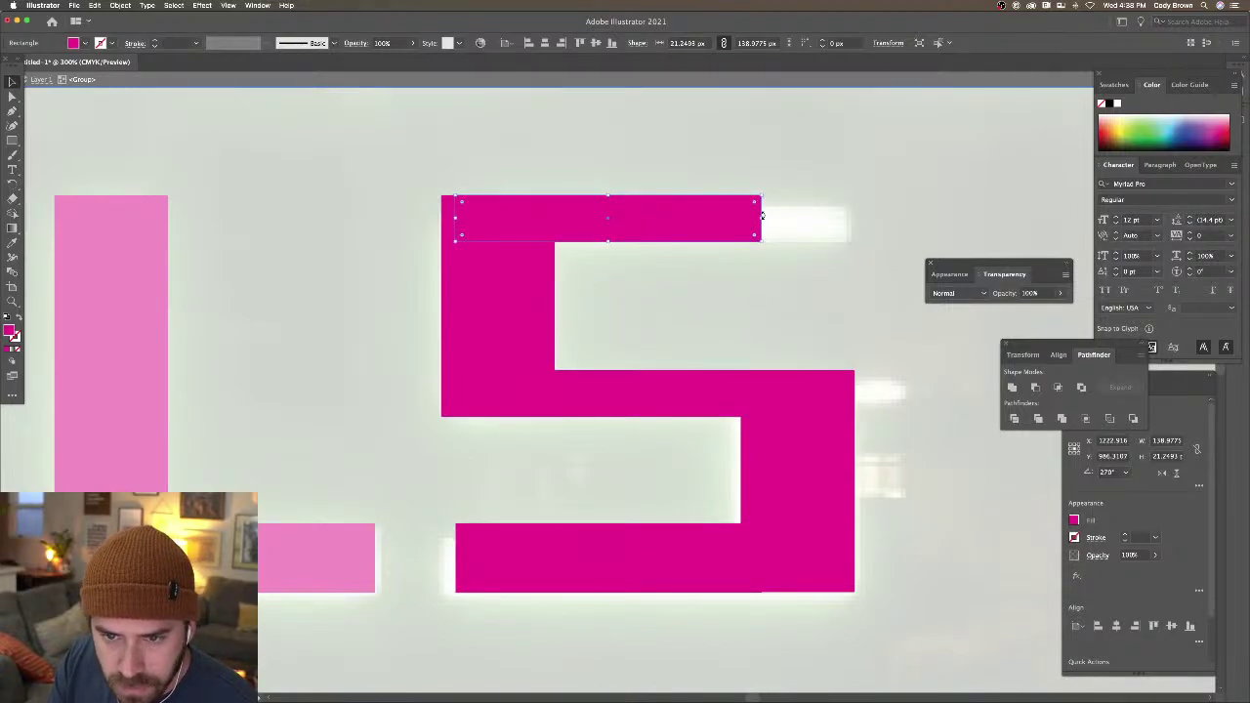
pyautogui.moveTo(762, 219); pyautogui.dragTo(855, 232)
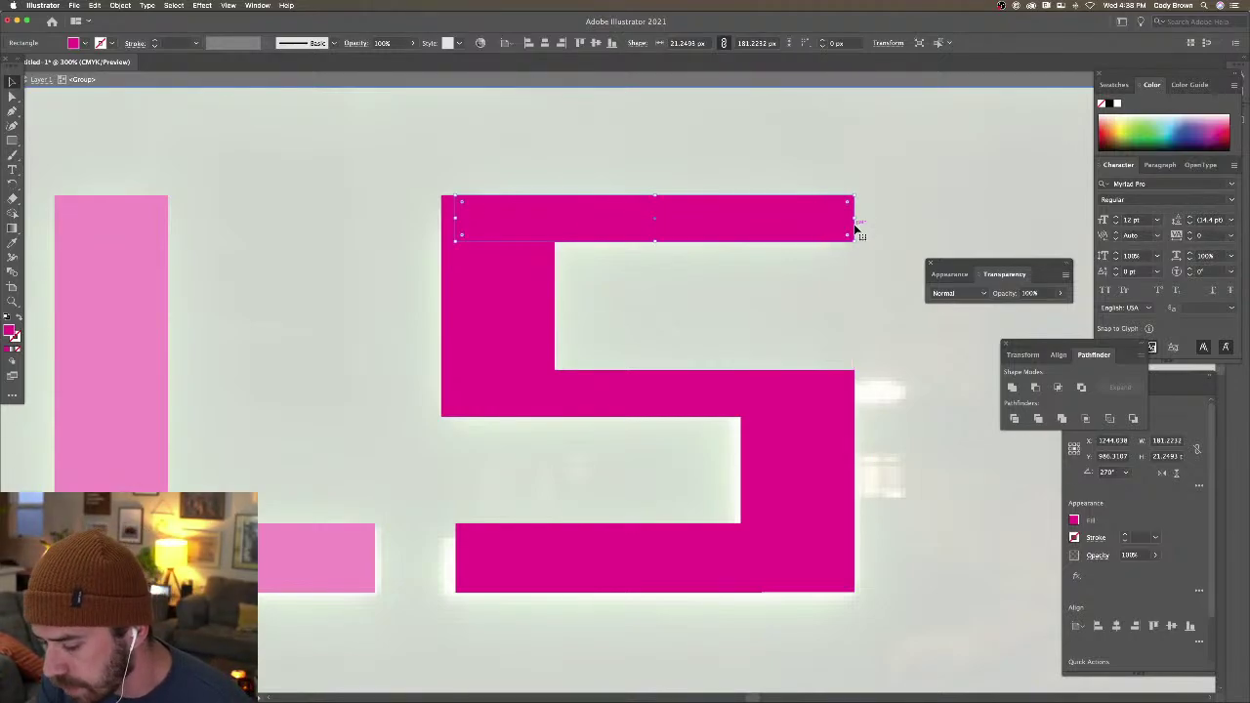
pyautogui.press('super+minus')
pyautogui.press('super+minus')
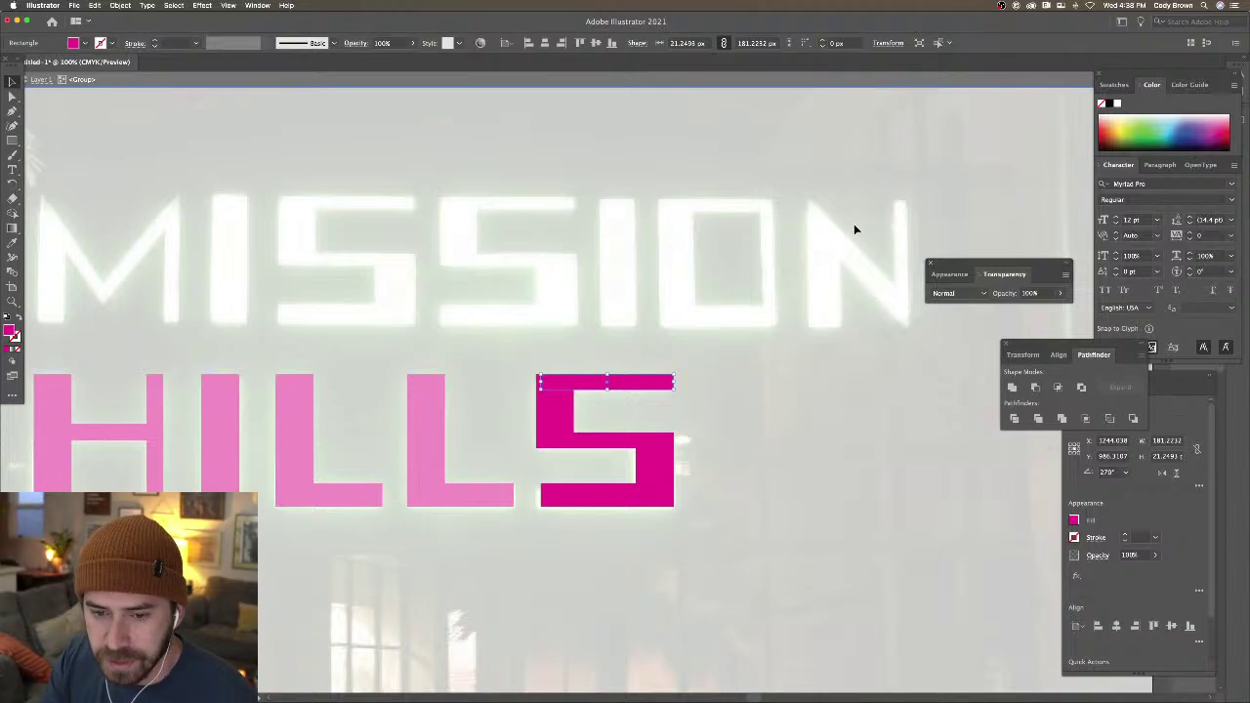
pyautogui.press('Escape')
pyautogui.press('Escape')
pyautogui.press('super+minus')
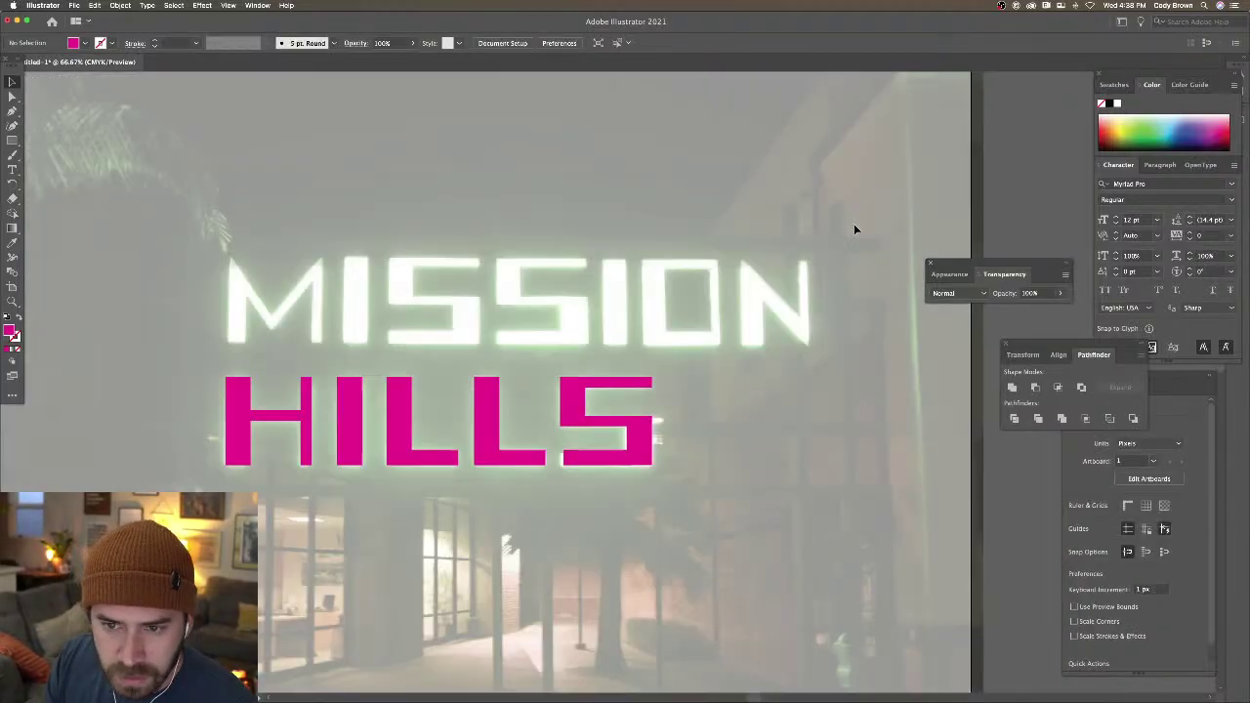
pyautogui.moveTo(778, 245); pyautogui.dragTo(852, 244)
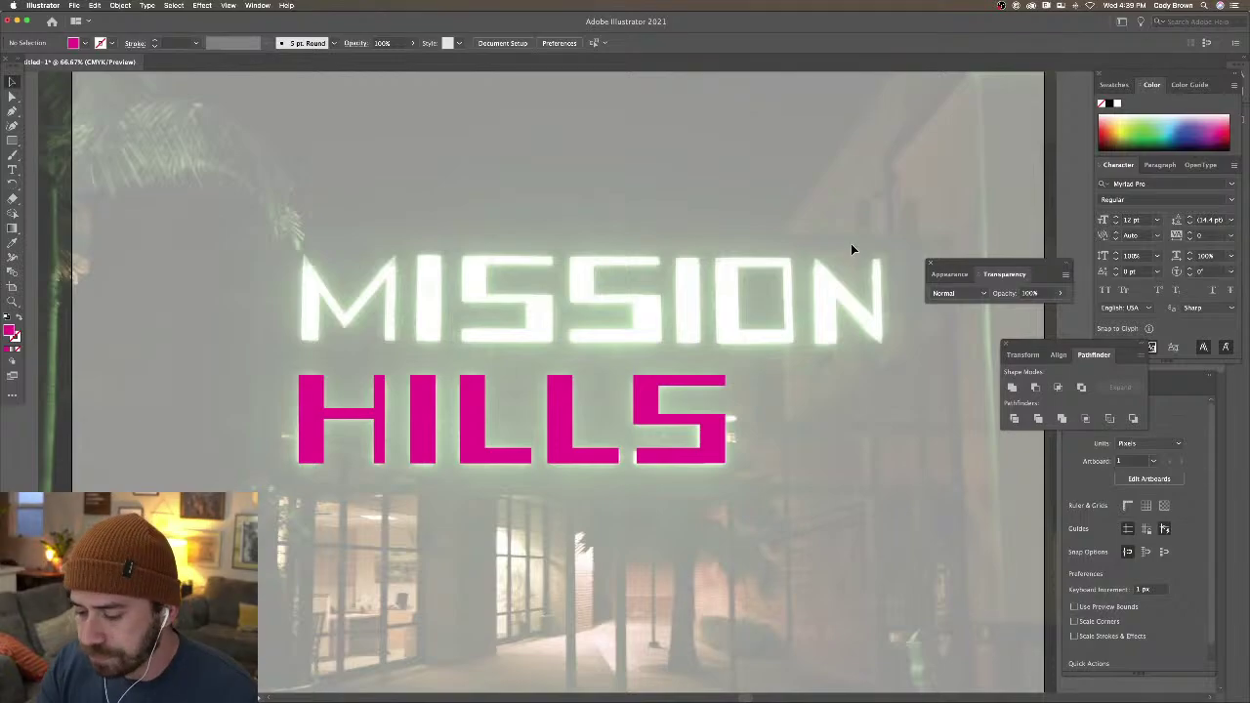
pyautogui.press('super+minus')
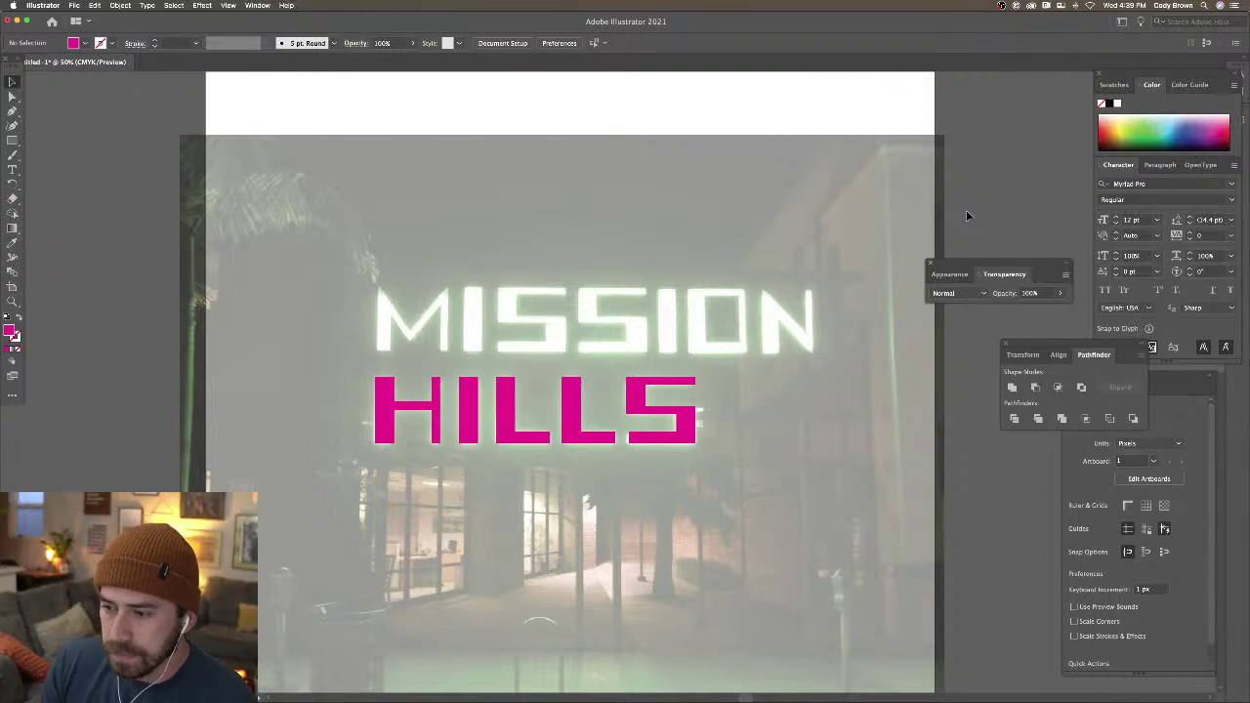
# Alt-drag copies of the HILLS I and S onto MISSION's I, S and second I letters
pyautogui.click(478, 429)
pyautogui.moveTo(478, 432); pyautogui.dragTo(479, 342)
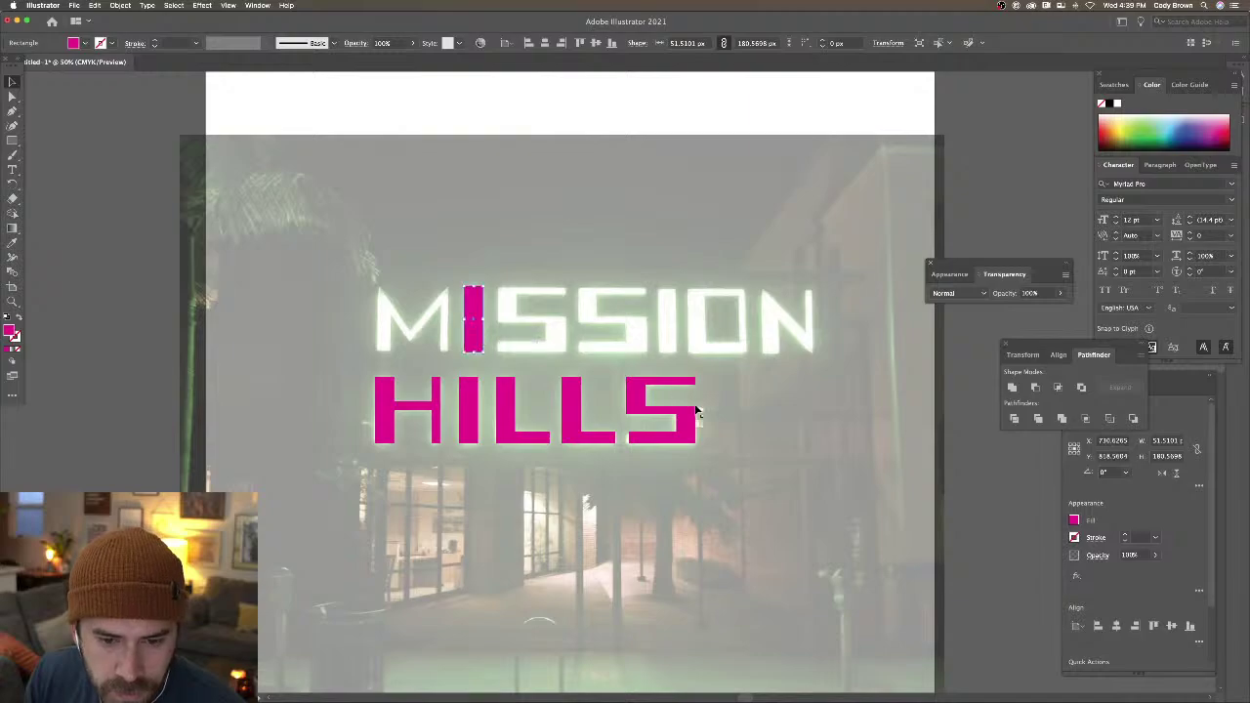
pyautogui.click(676, 412)
pyautogui.moveTo(675, 412); pyautogui.dragTo(643, 338)
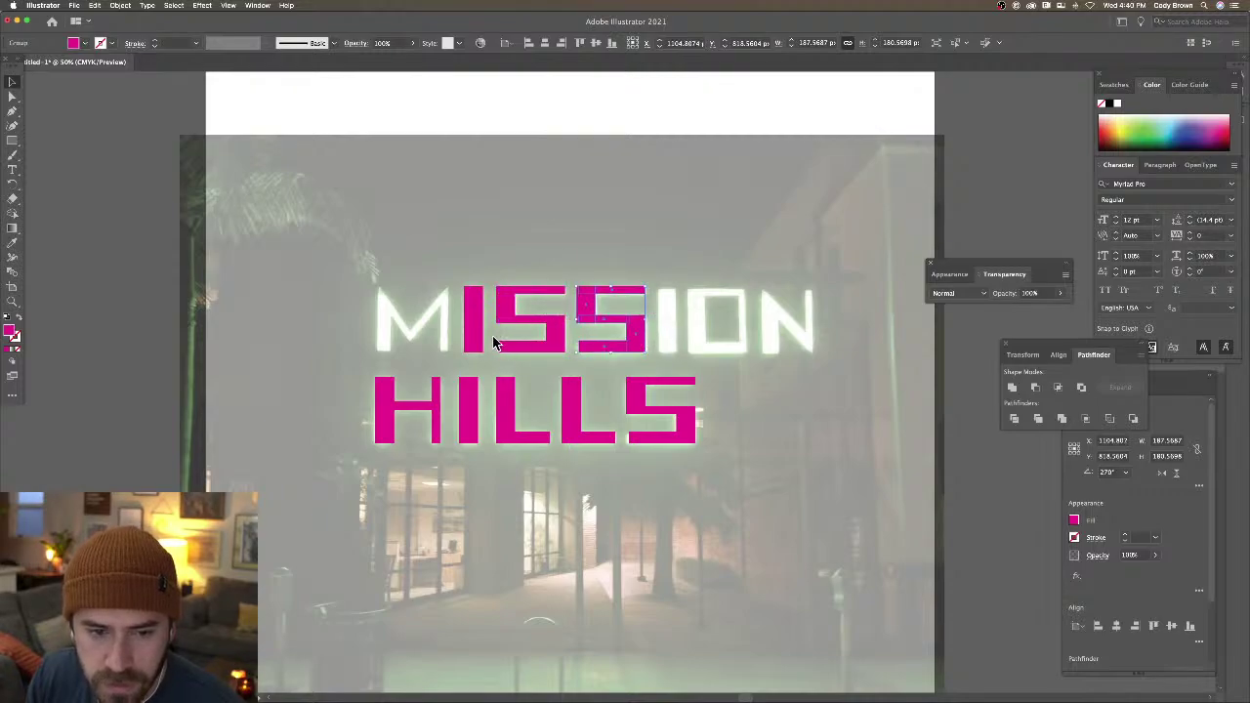
pyautogui.moveTo(493, 339); pyautogui.dragTo(674, 342)
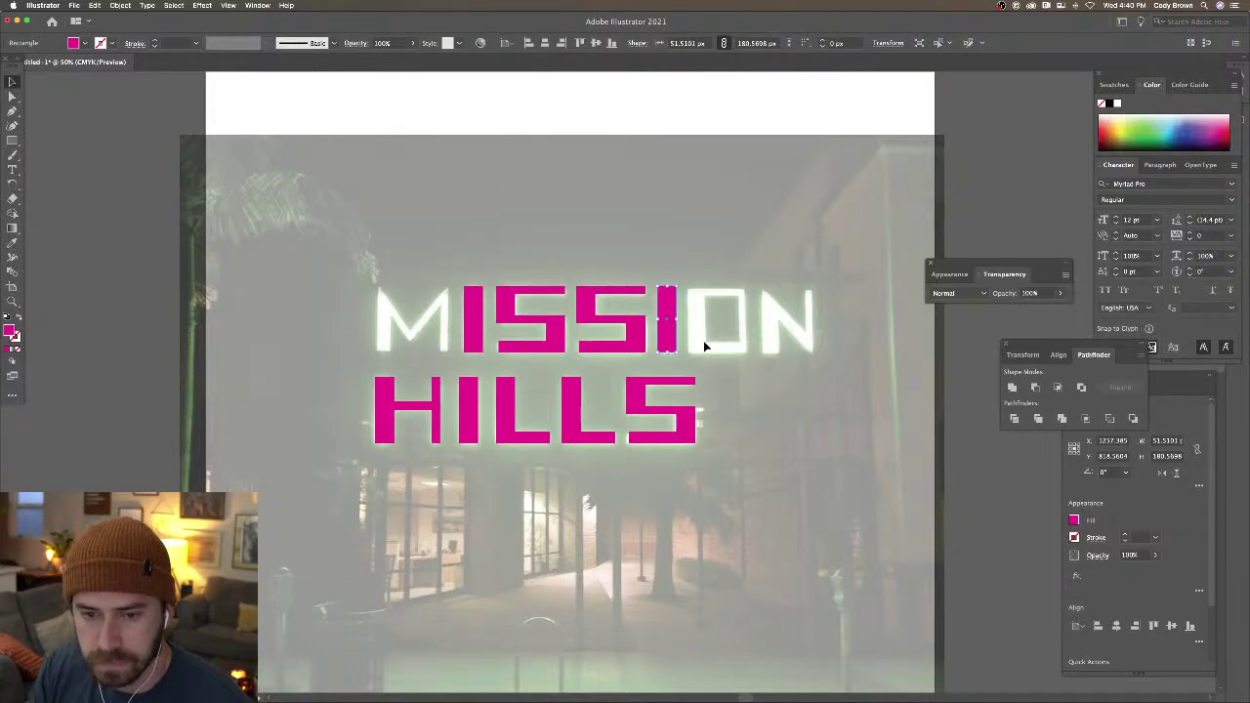
pyautogui.click(717, 346)
pyautogui.hscroll(1, 716, 345)
pyautogui.press('super+equal')
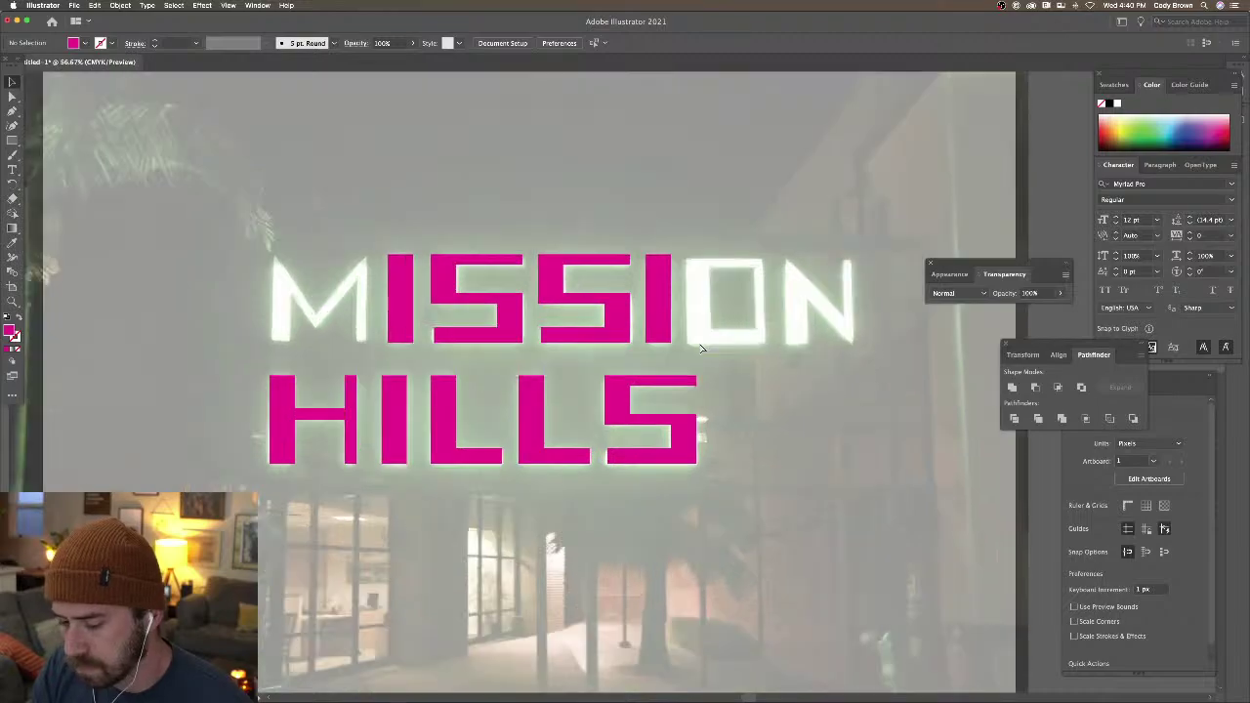
pyautogui.press('super+equal')
pyautogui.hscroll(3, 635, 371)
pyautogui.scroll(2, 635, 371)
# Place a vertical bar as the O's left side and try a copied bar across its top
pyautogui.moveTo(562, 352); pyautogui.dragTo(609, 360)
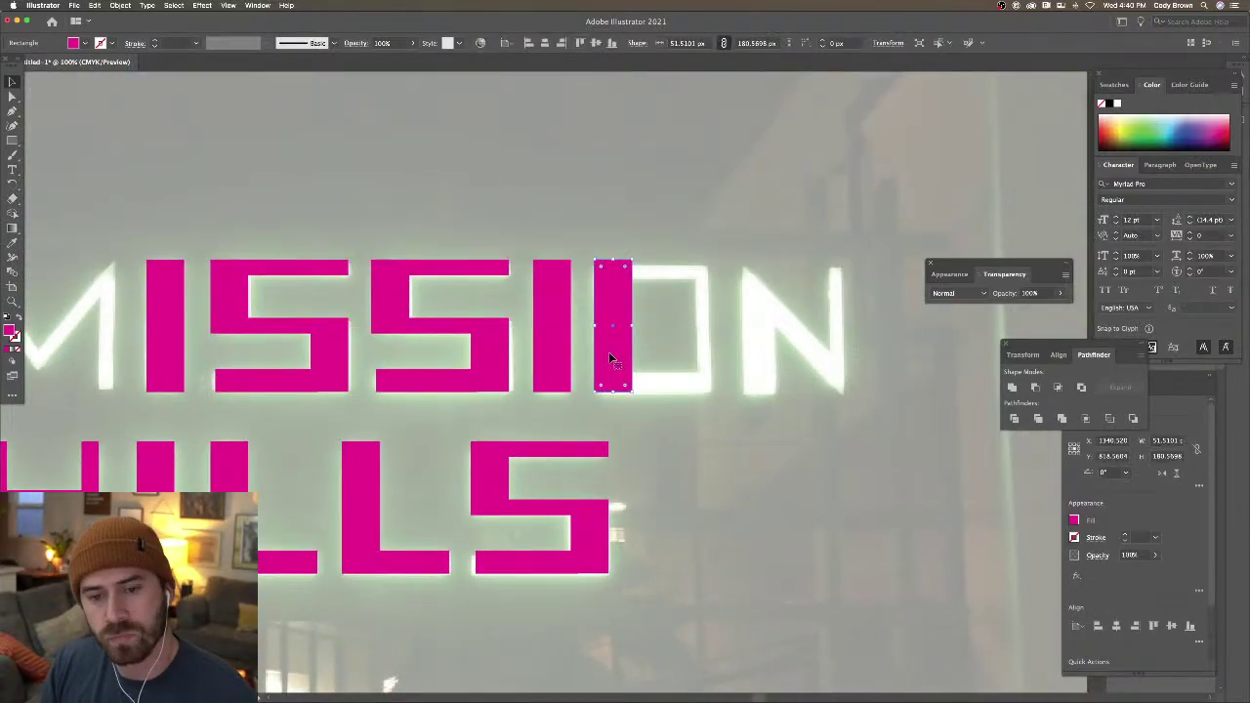
pyautogui.doubleClick(456, 274)
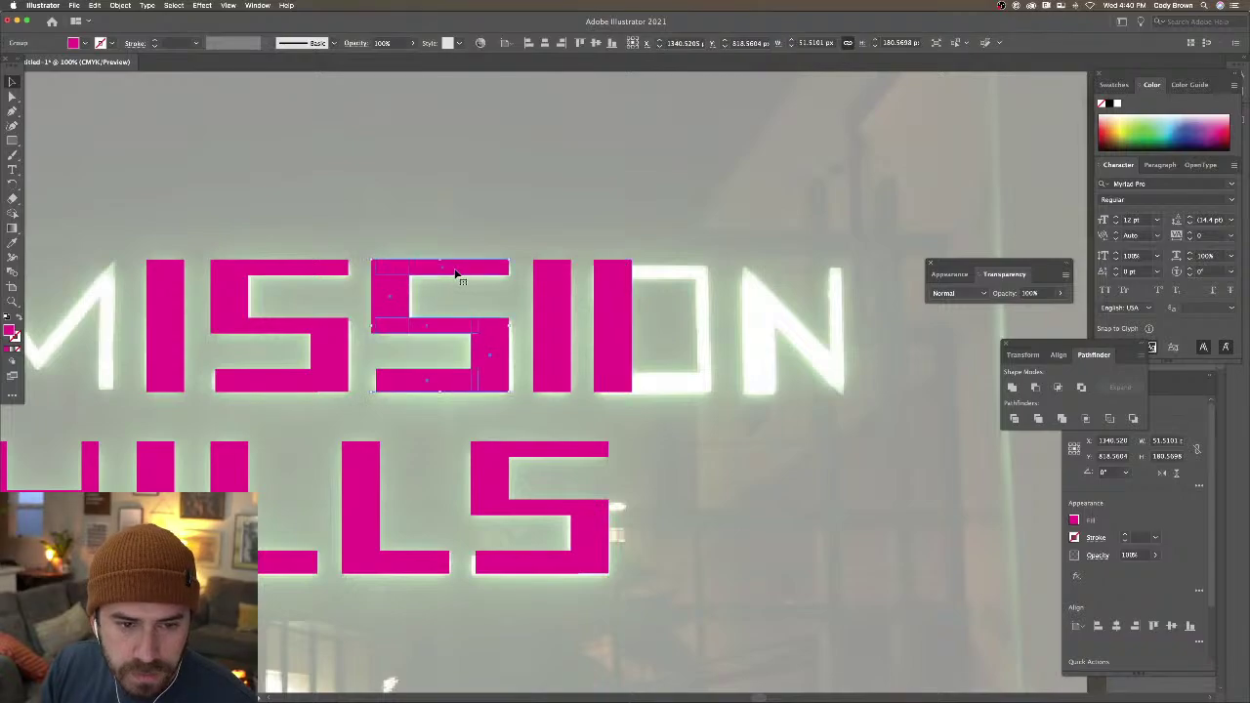
pyautogui.doubleClick(499, 214)
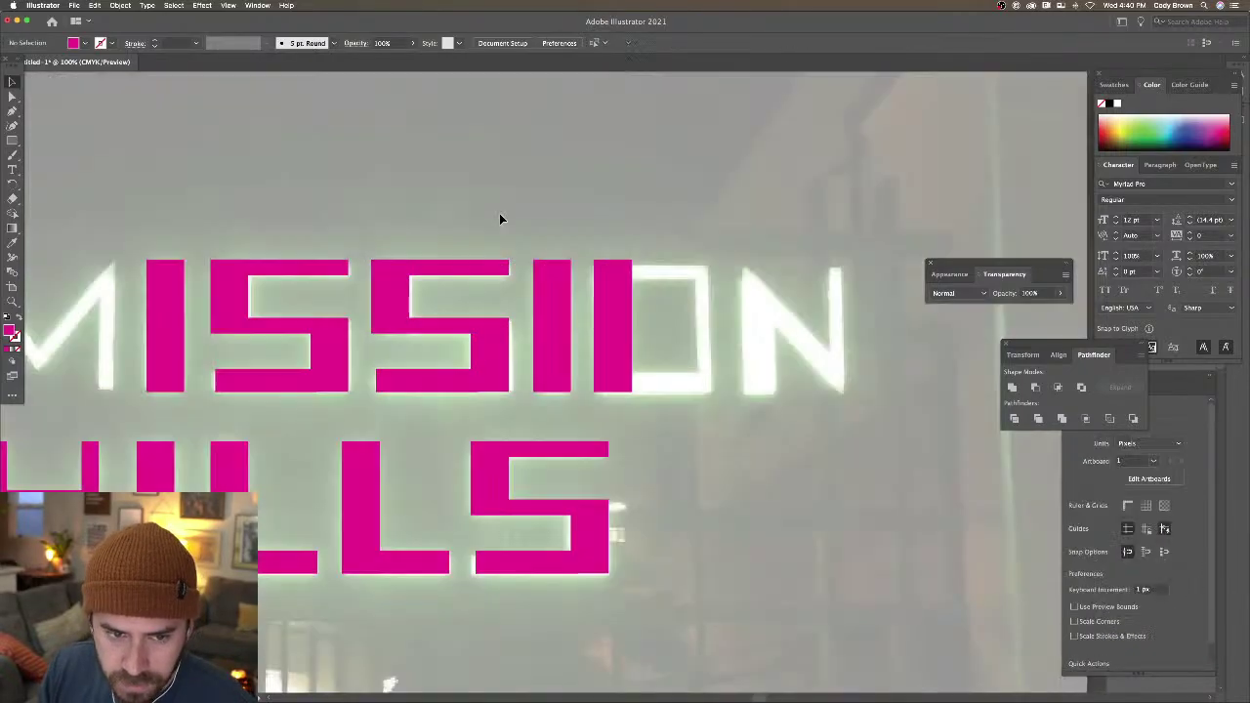
pyautogui.click(631, 272)
pyautogui.moveTo(635, 384); pyautogui.dragTo(679, 373)
pyautogui.press('super+z')
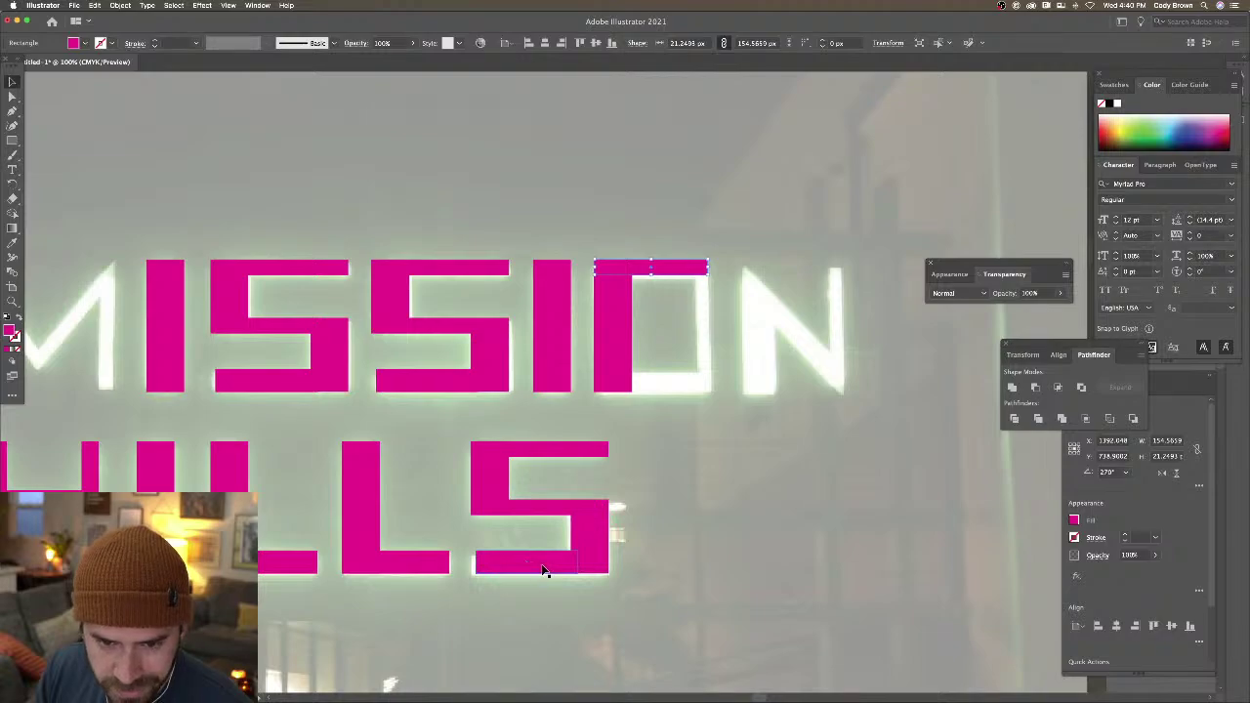
# Copy the second S's bottom bar into the O and paste it in place outside the S group
pyautogui.click(450, 390)
pyautogui.doubleClick(449, 390)
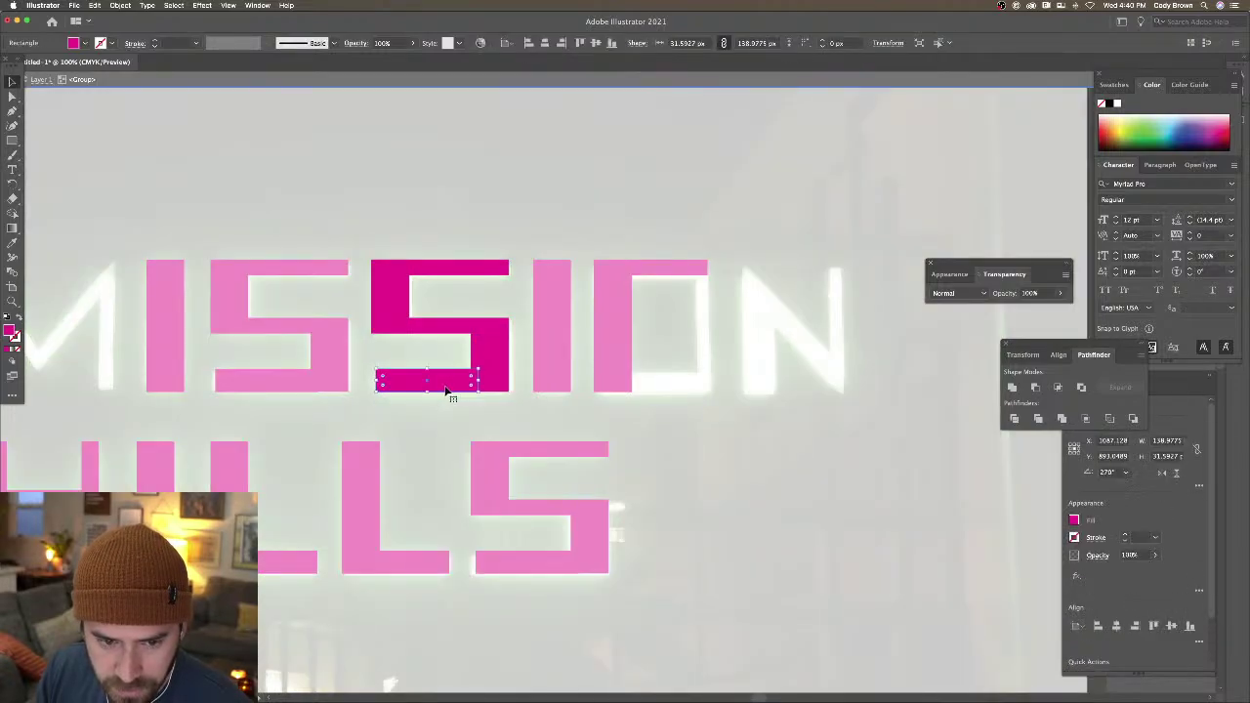
pyautogui.moveTo(449, 386); pyautogui.dragTo(673, 398)
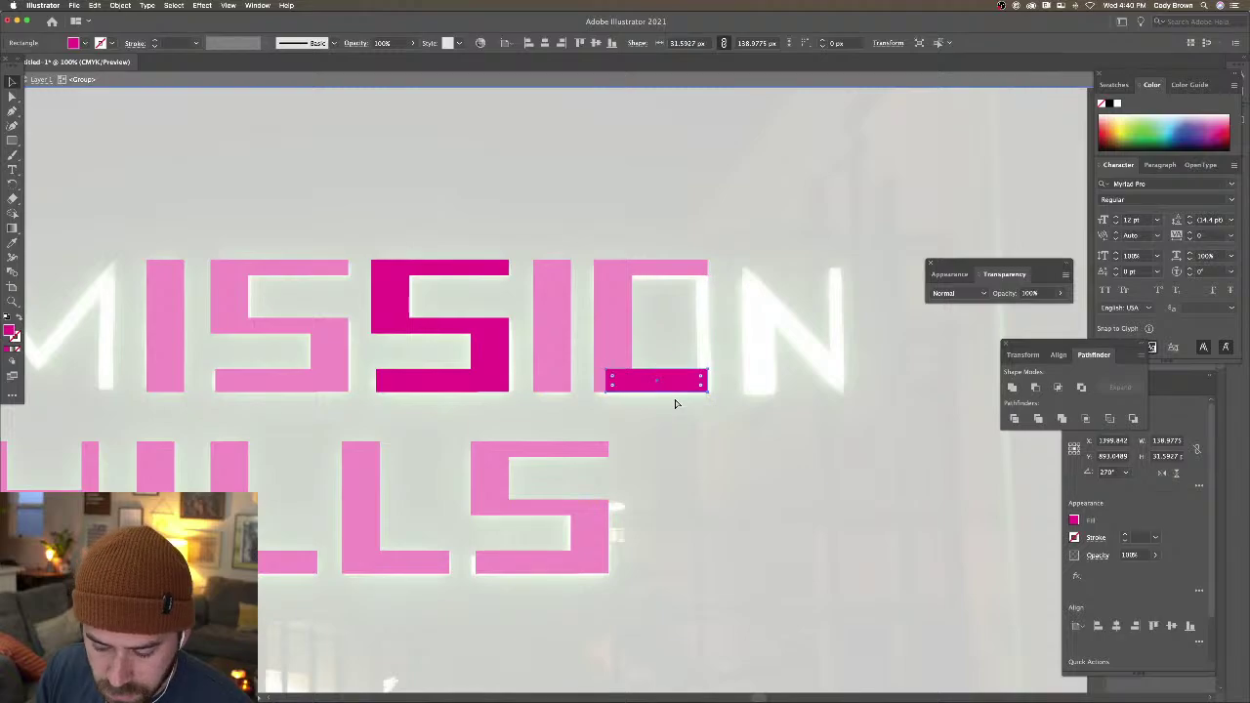
pyautogui.press('Delete')
pyautogui.press('Escape')
pyautogui.click(95, 5)
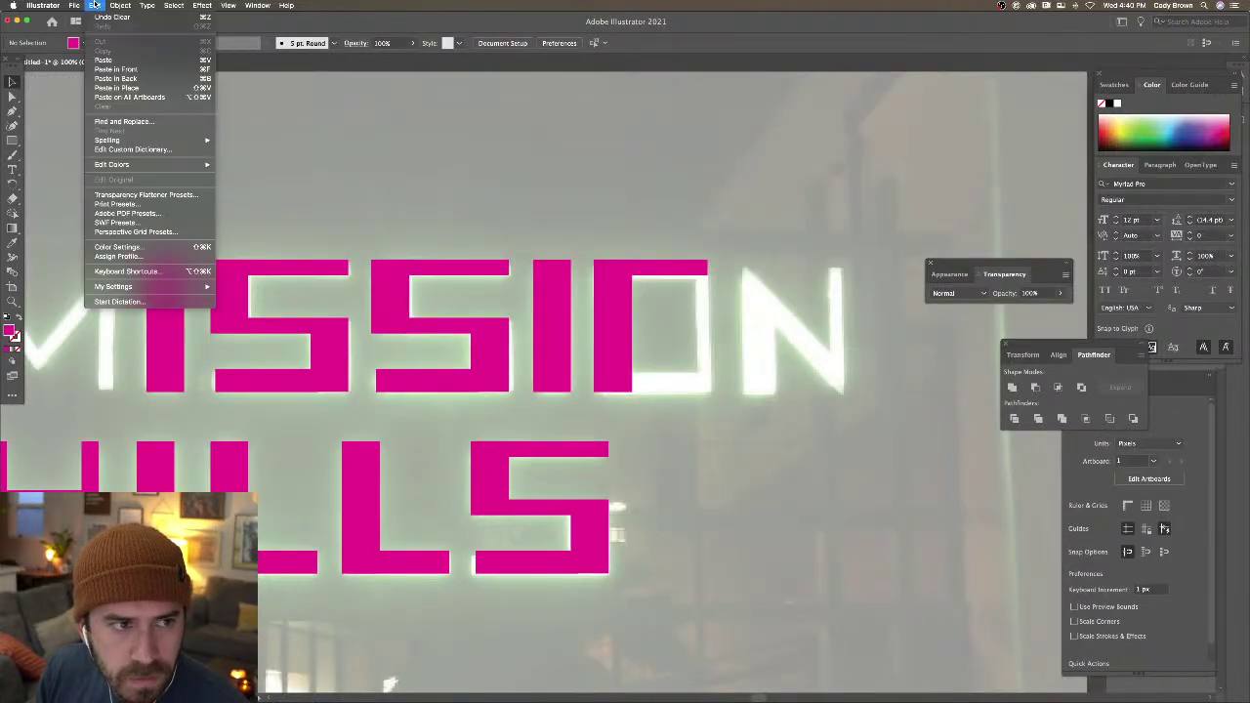
pyautogui.click(114, 87)
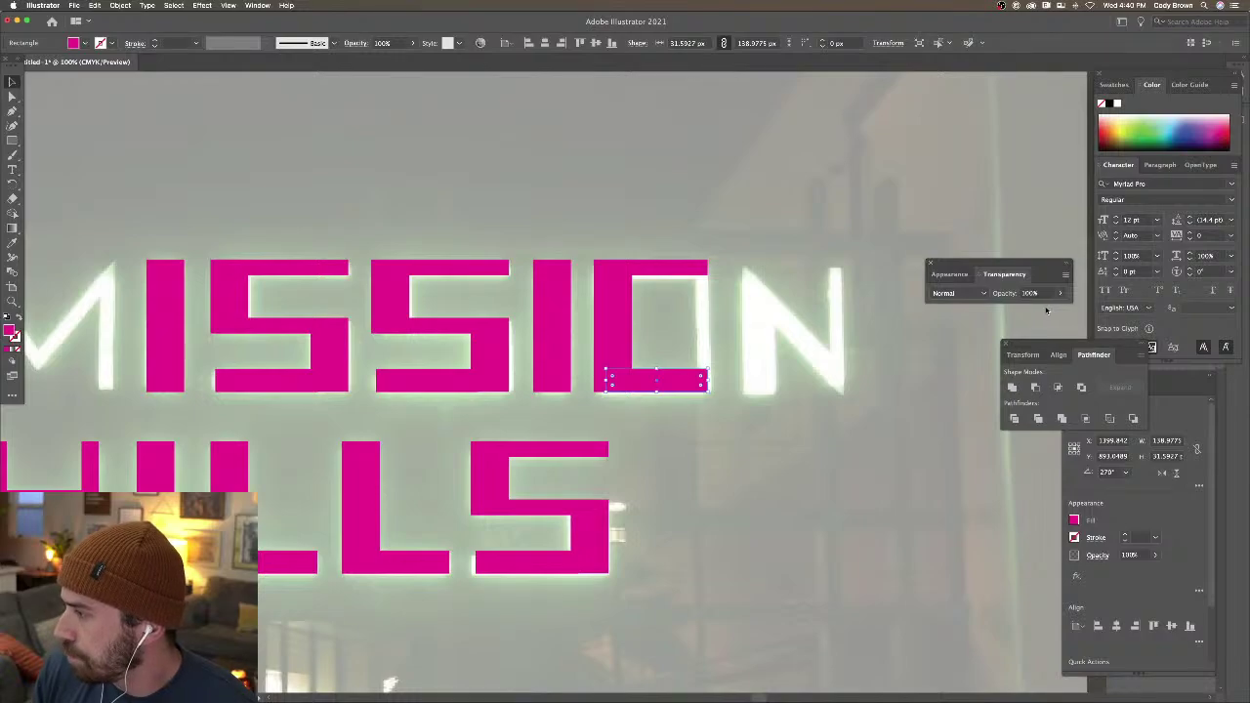
pyautogui.click(656, 322)
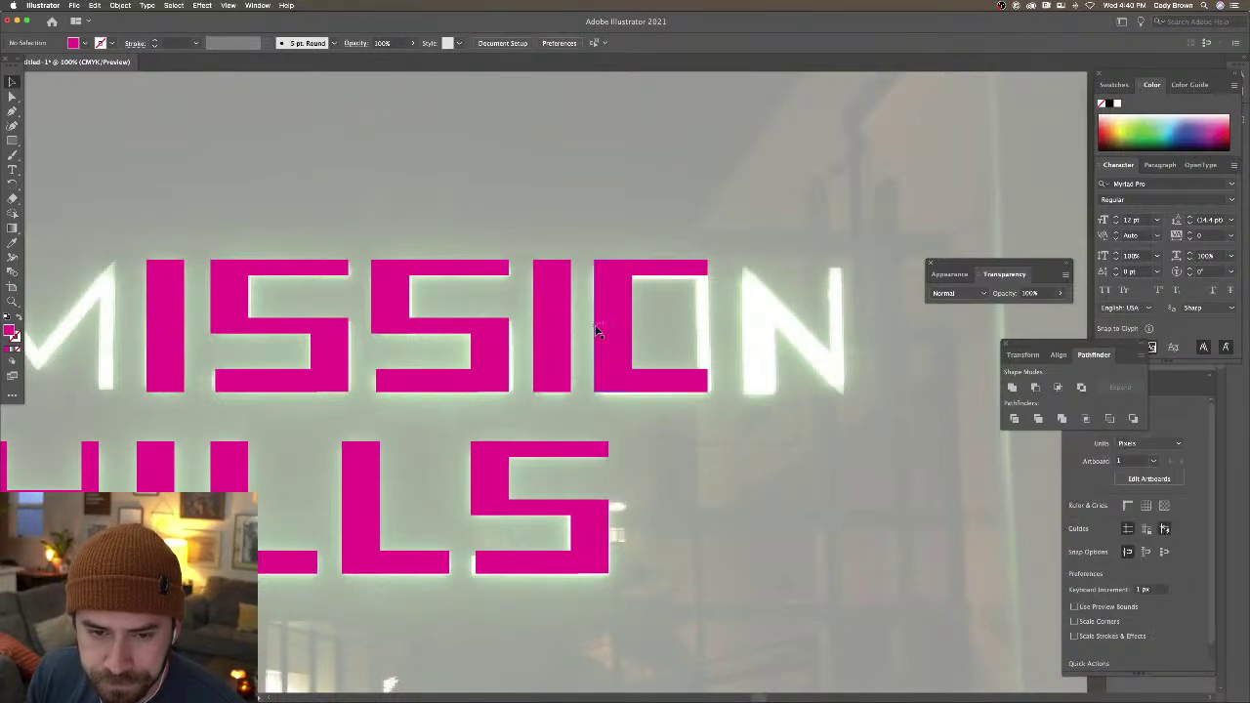
# Move the thin bar below the O up onto the O's right side
pyautogui.click(614, 326)
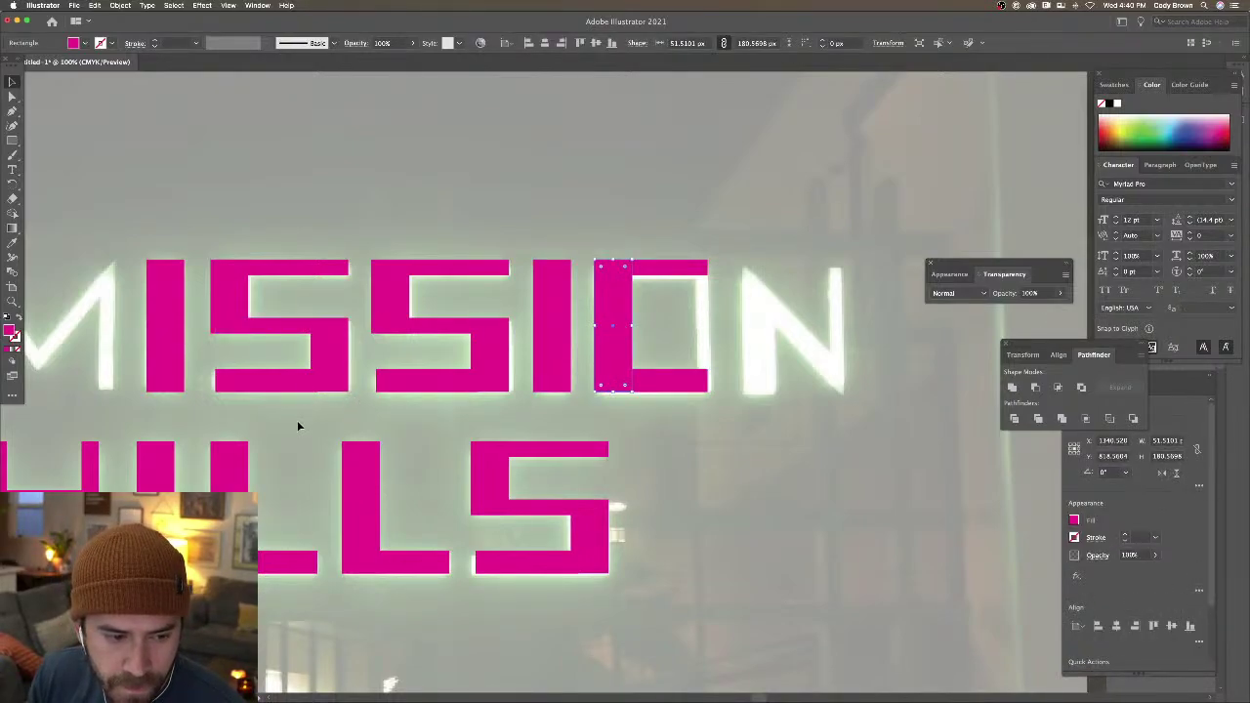
pyautogui.doubleClick(90, 467)
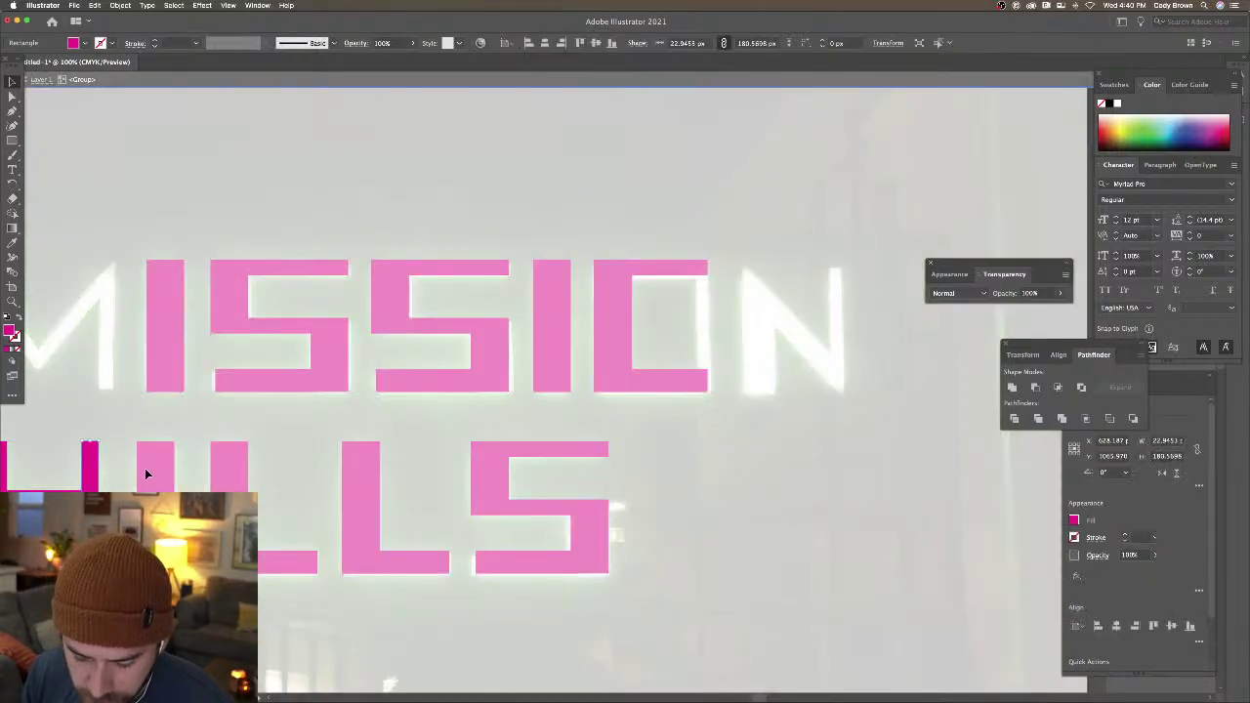
pyautogui.doubleClick(558, 421)
pyautogui.click(607, 322)
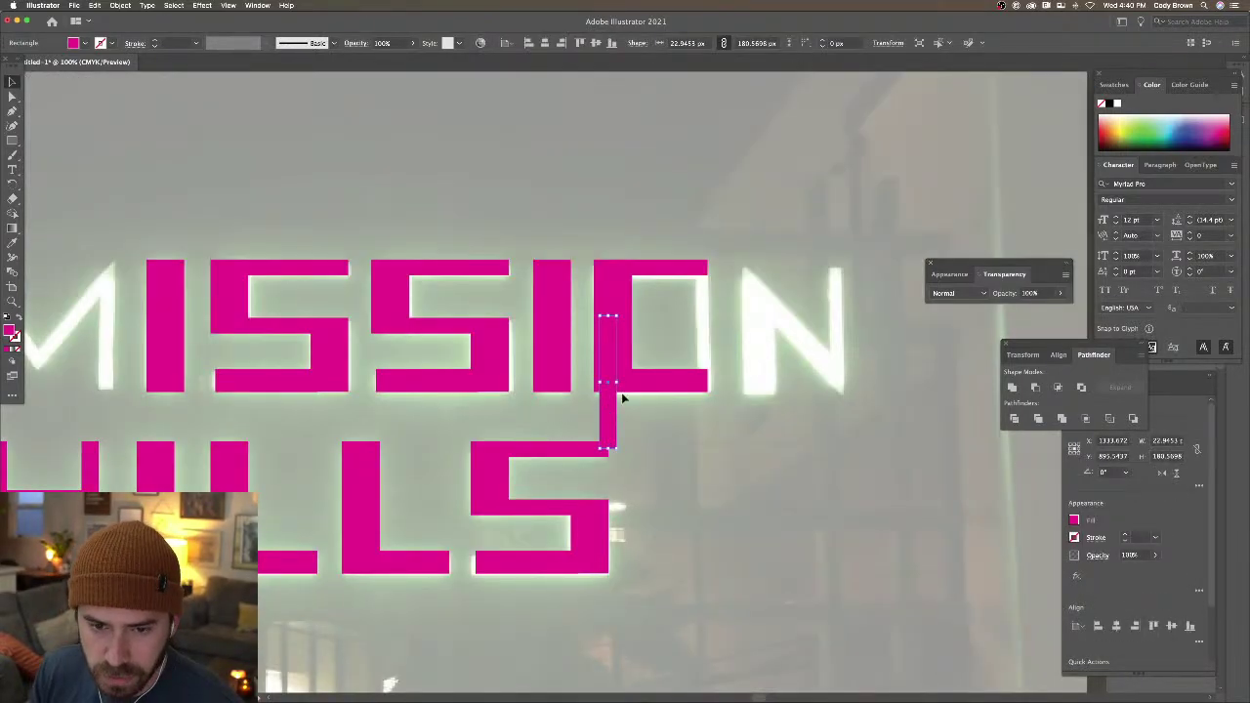
pyautogui.moveTo(619, 396); pyautogui.dragTo(694, 348)
# Copy the I rectangle onto the N as its left stem and zoom in on it
pyautogui.click(741, 351)
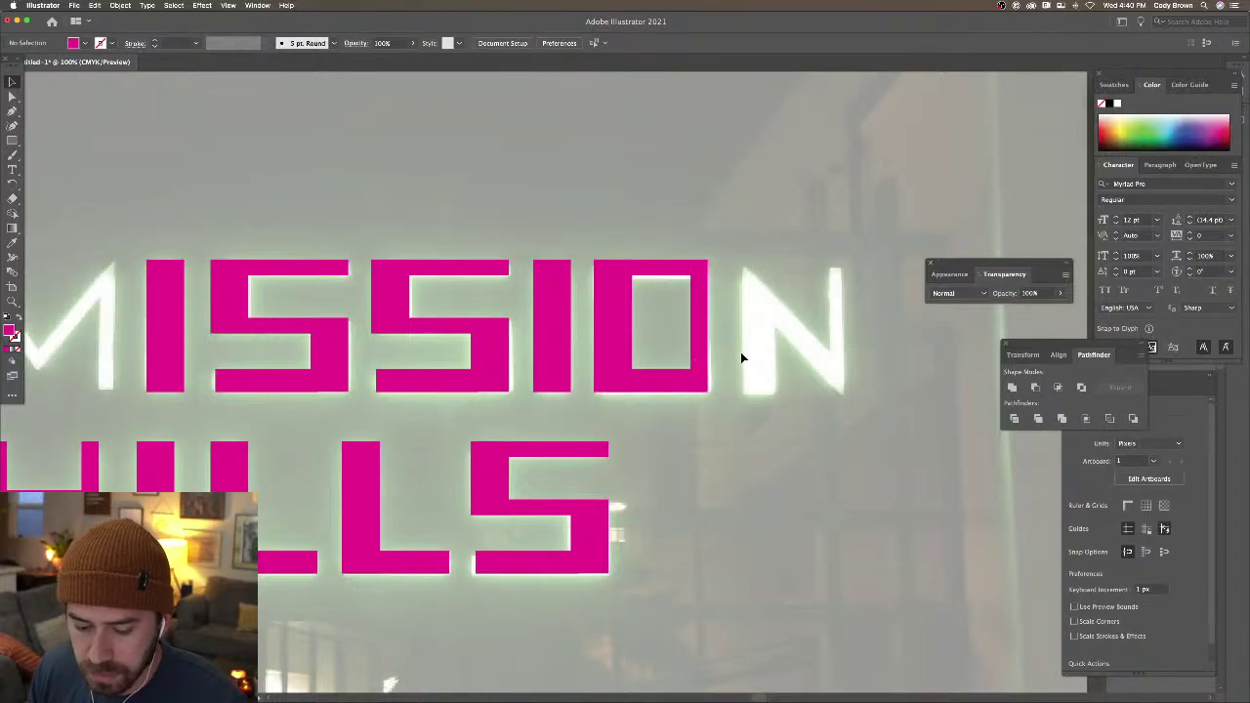
pyautogui.press('super+minus')
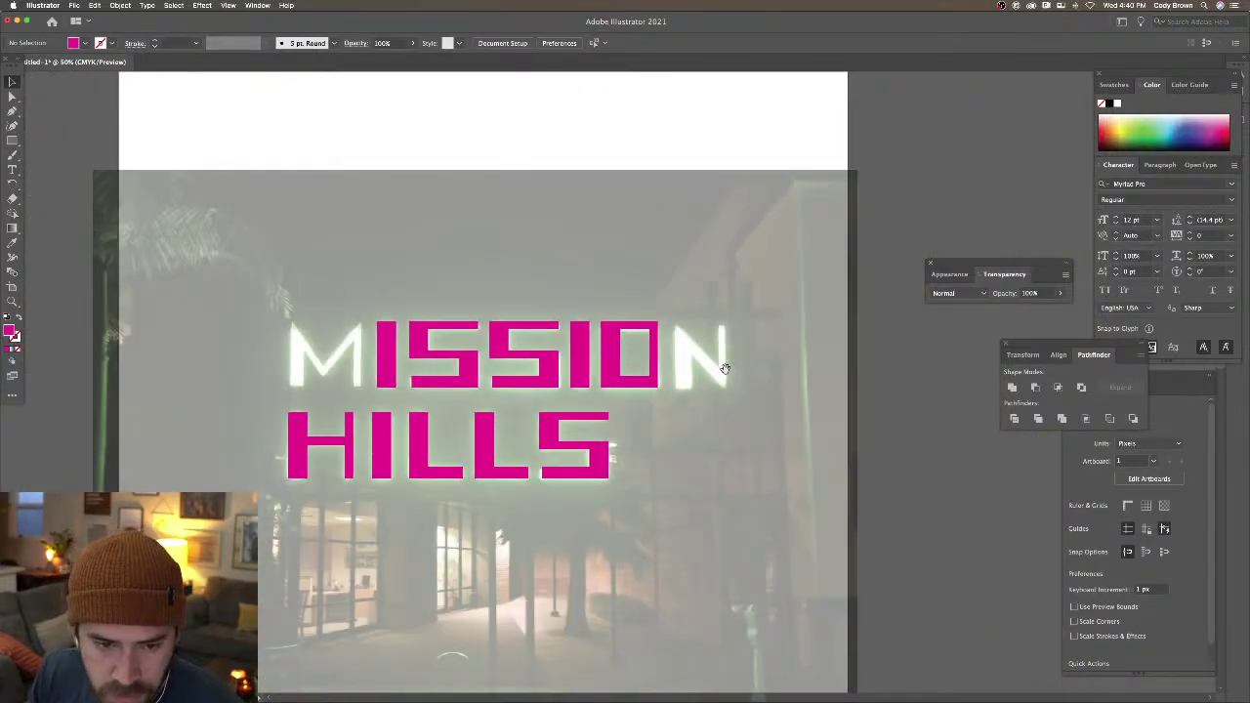
pyautogui.scroll(3, 740, 352)
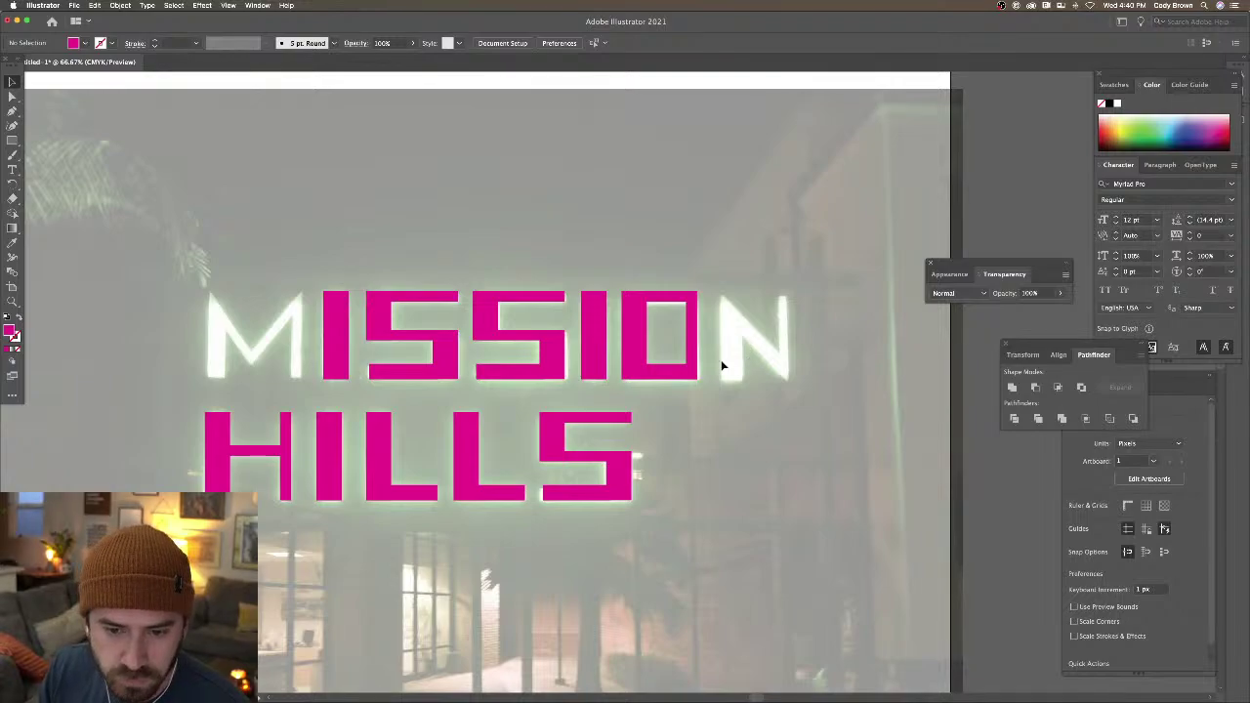
pyautogui.click(592, 355)
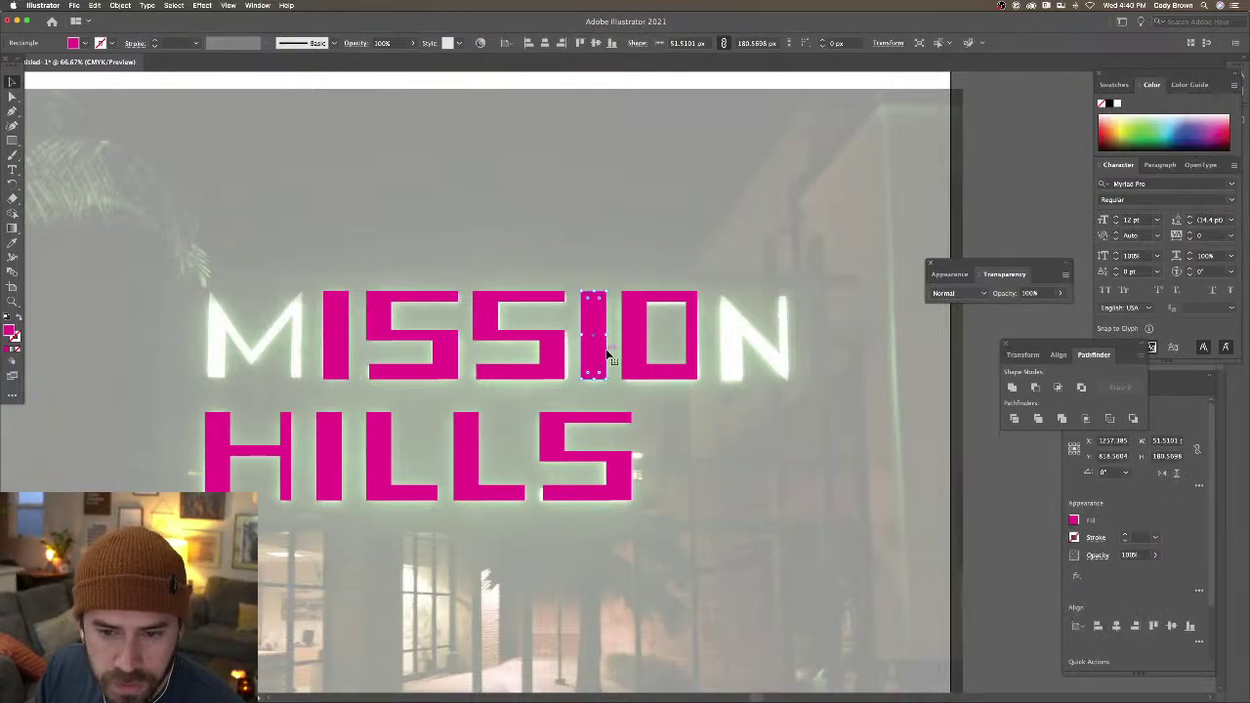
pyautogui.moveTo(656, 356); pyautogui.dragTo(683, 348)
pyautogui.press('super+equal')
pyautogui.press('super+equal')
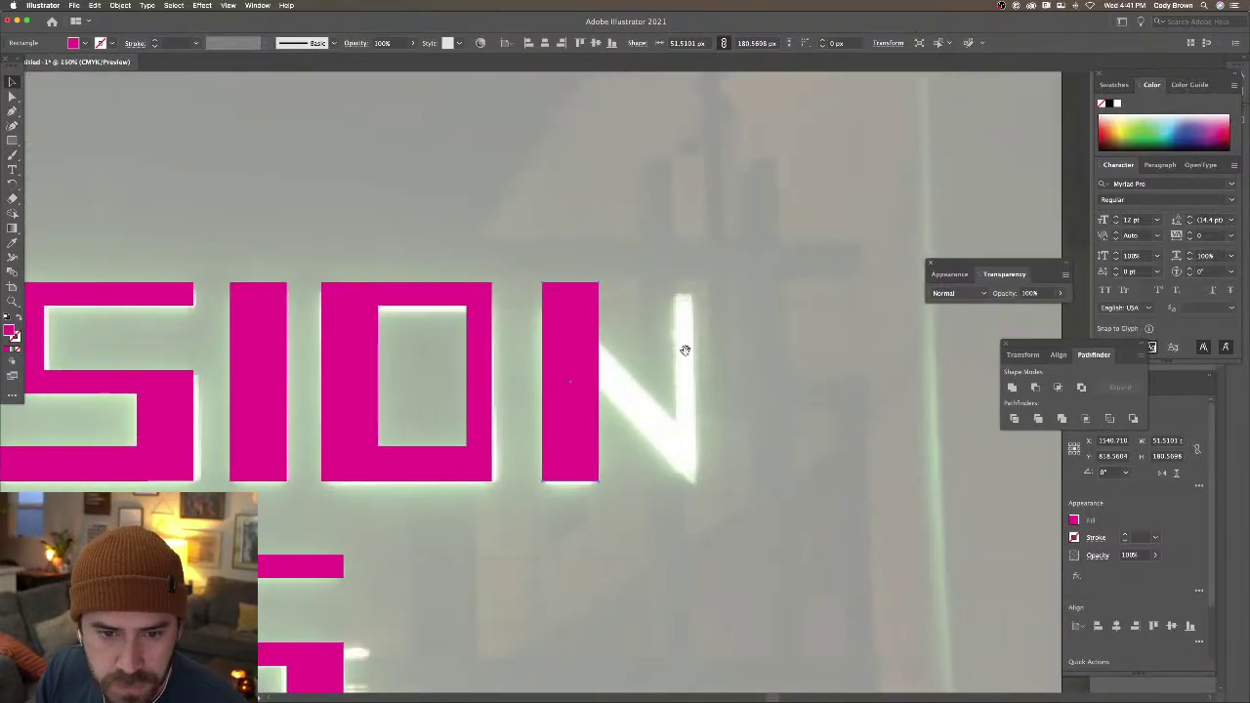
# With Direct Selection, pull the stem's top-right anchor down into a slant, then zoom out
pyautogui.press('a')
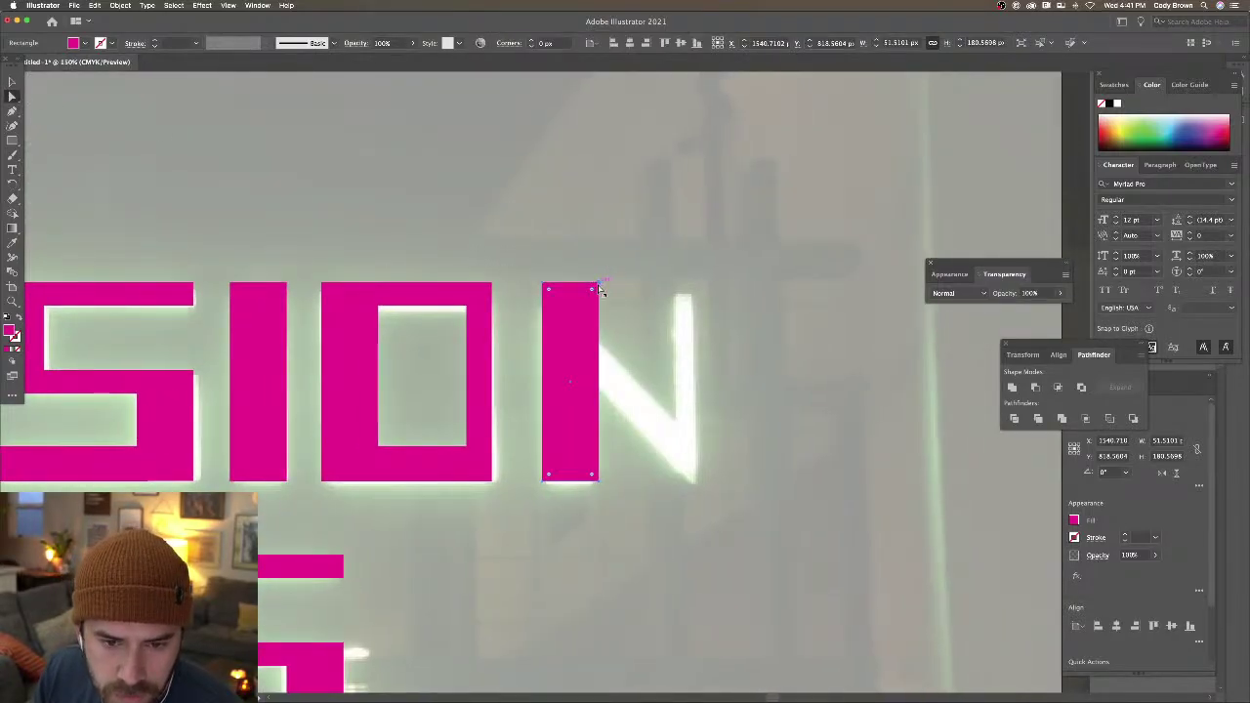
pyautogui.moveTo(592, 289); pyautogui.dragTo(590, 344)
pyautogui.click(622, 335)
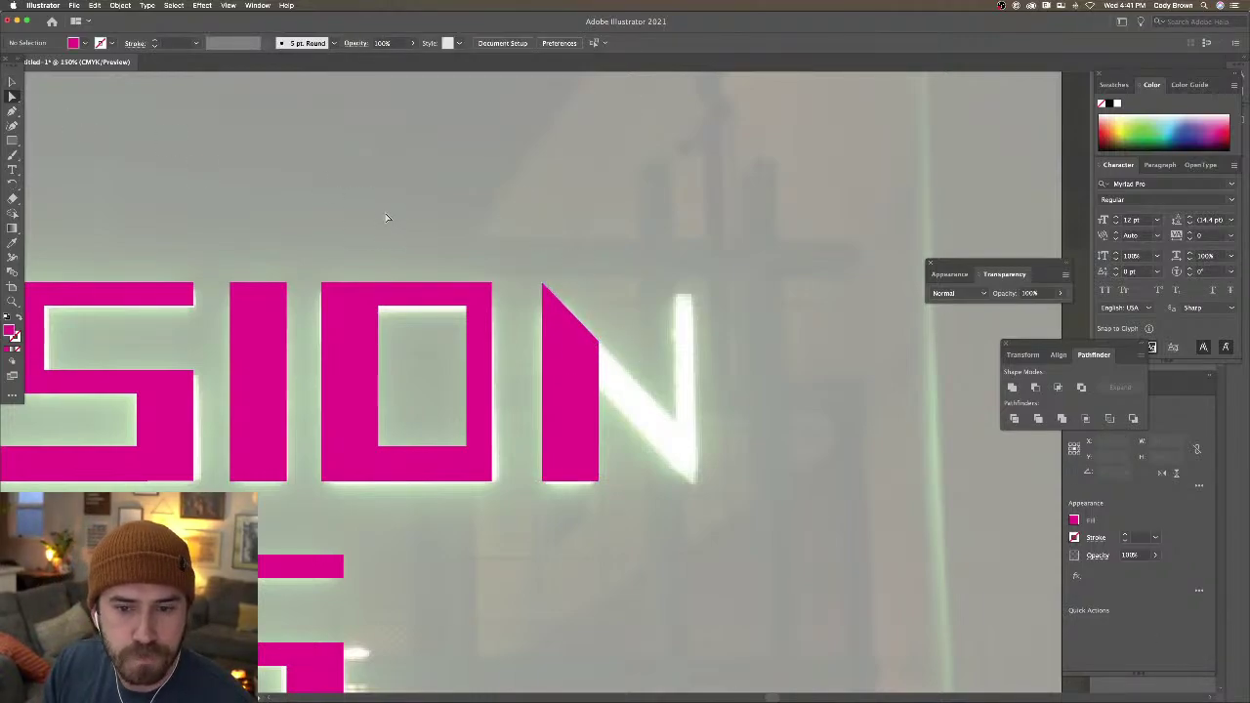
pyautogui.hscroll(-3, 390, 258)
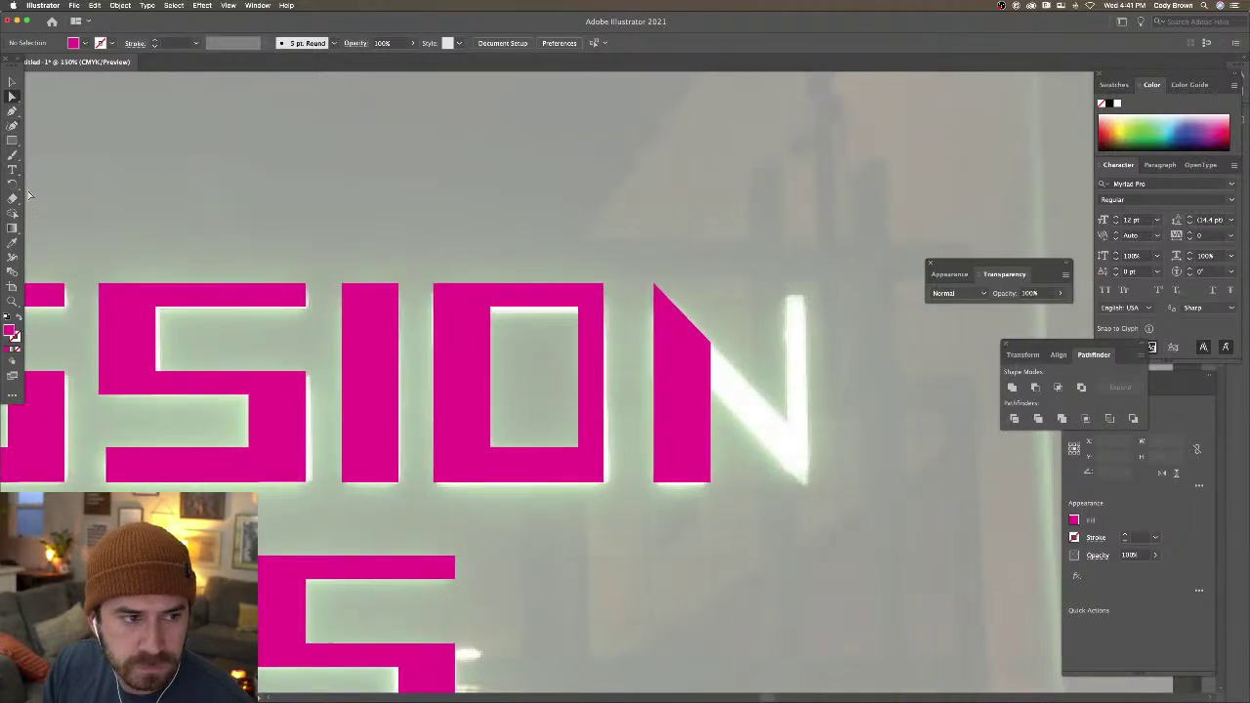
pyautogui.moveTo(125, 257); pyautogui.dragTo(437, 255)
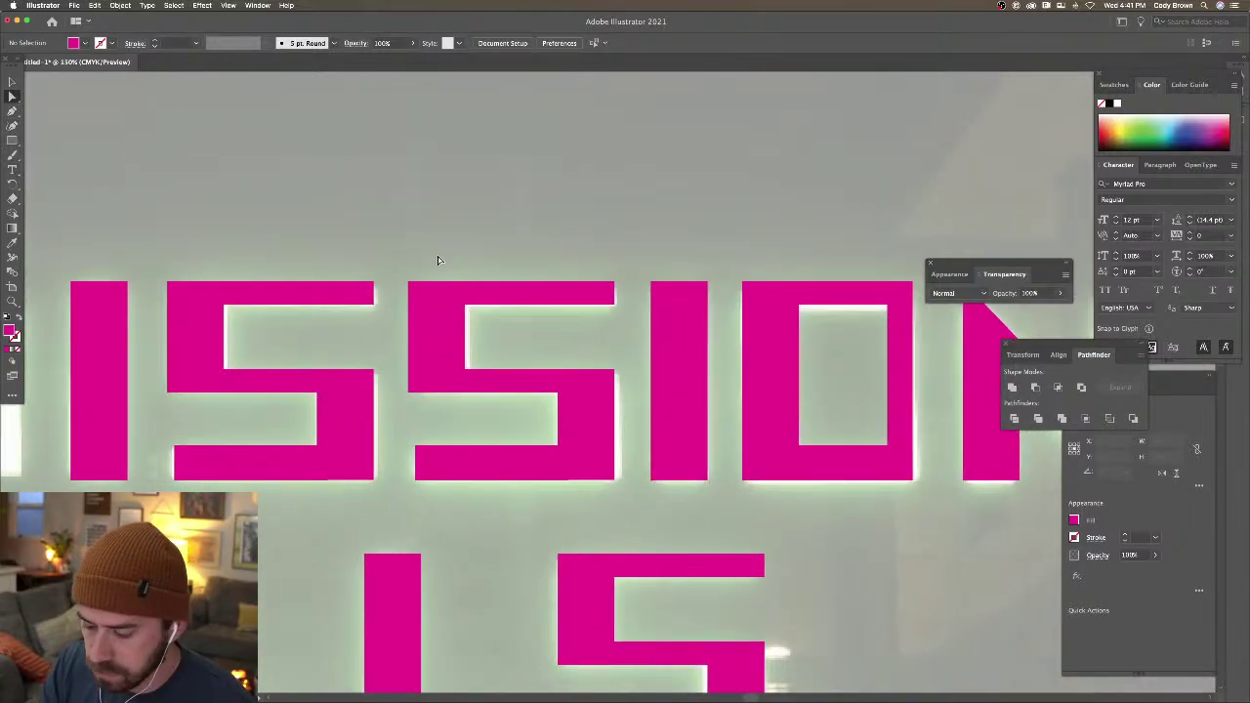
pyautogui.press('super+minus')
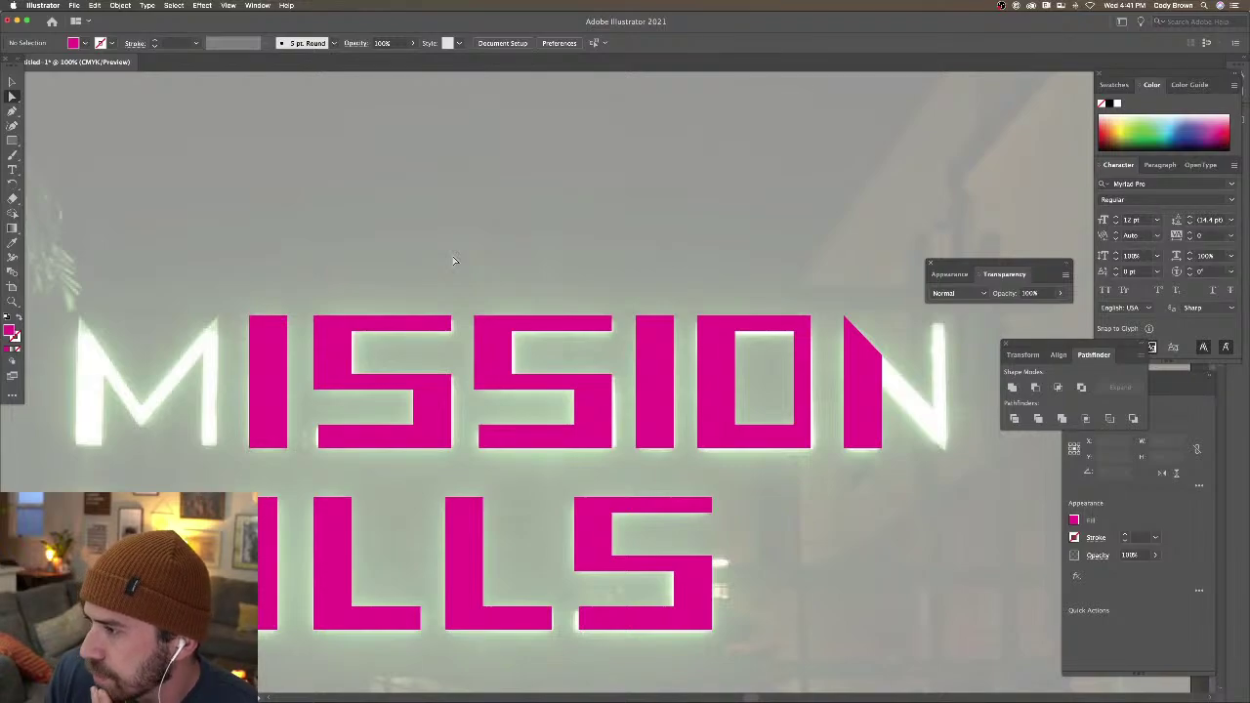
# Move a thin rectangle onto the N's right edge as its right stem
pyautogui.press('v')
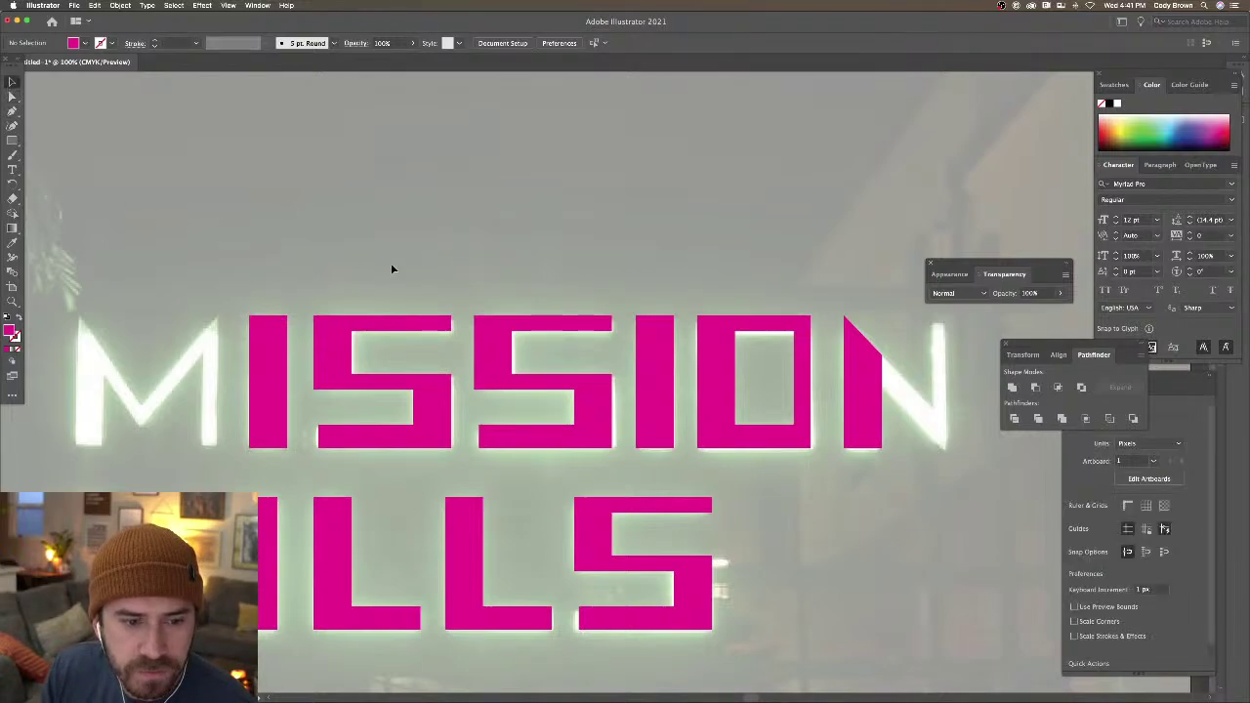
pyautogui.moveTo(474, 277); pyautogui.dragTo(407, 271)
pyautogui.click(201, 342)
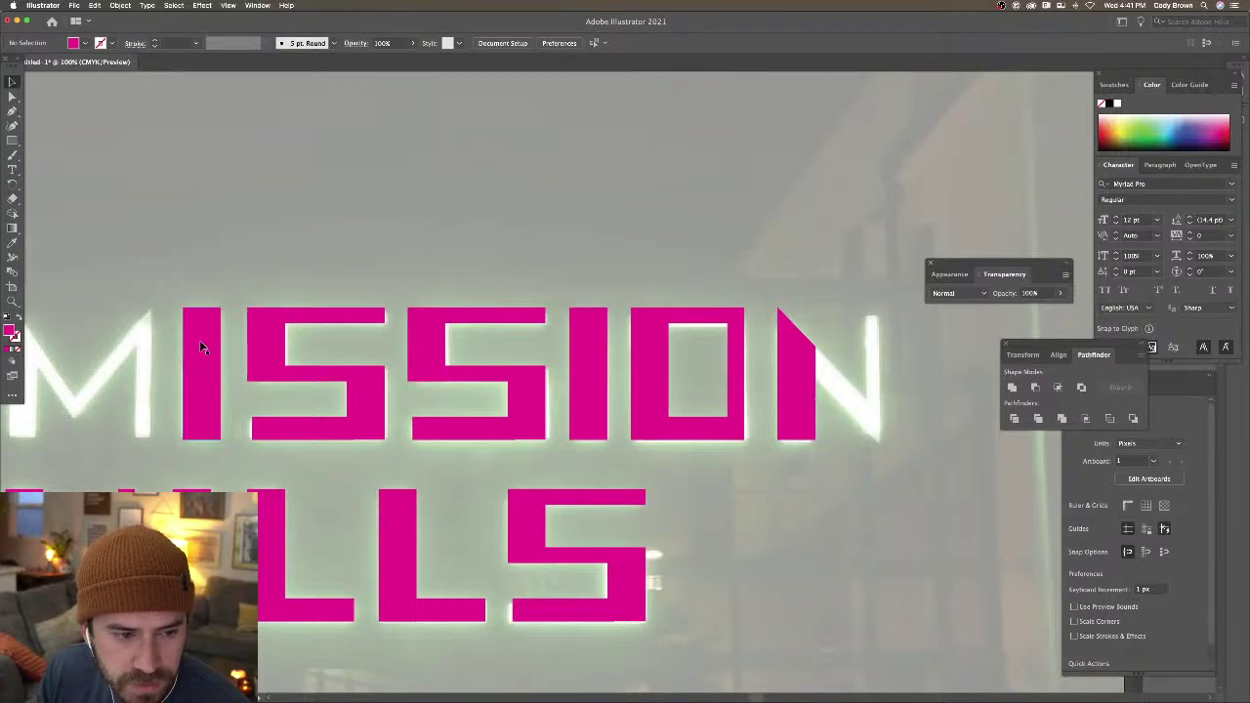
pyautogui.moveTo(203, 346)
pyautogui.mouseDown()
pyautogui.moveTo(921, 375)
pyautogui.moveTo(874, 383)
pyautogui.mouseUp()
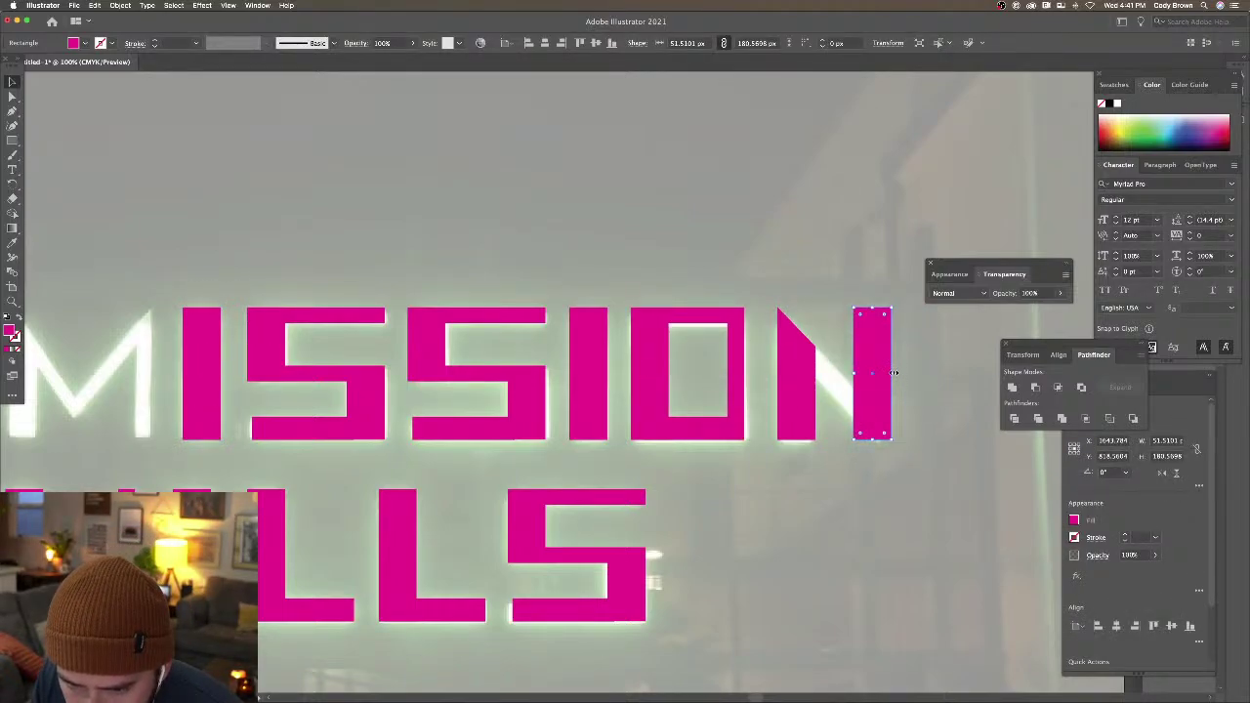
pyautogui.press('BackSpace')
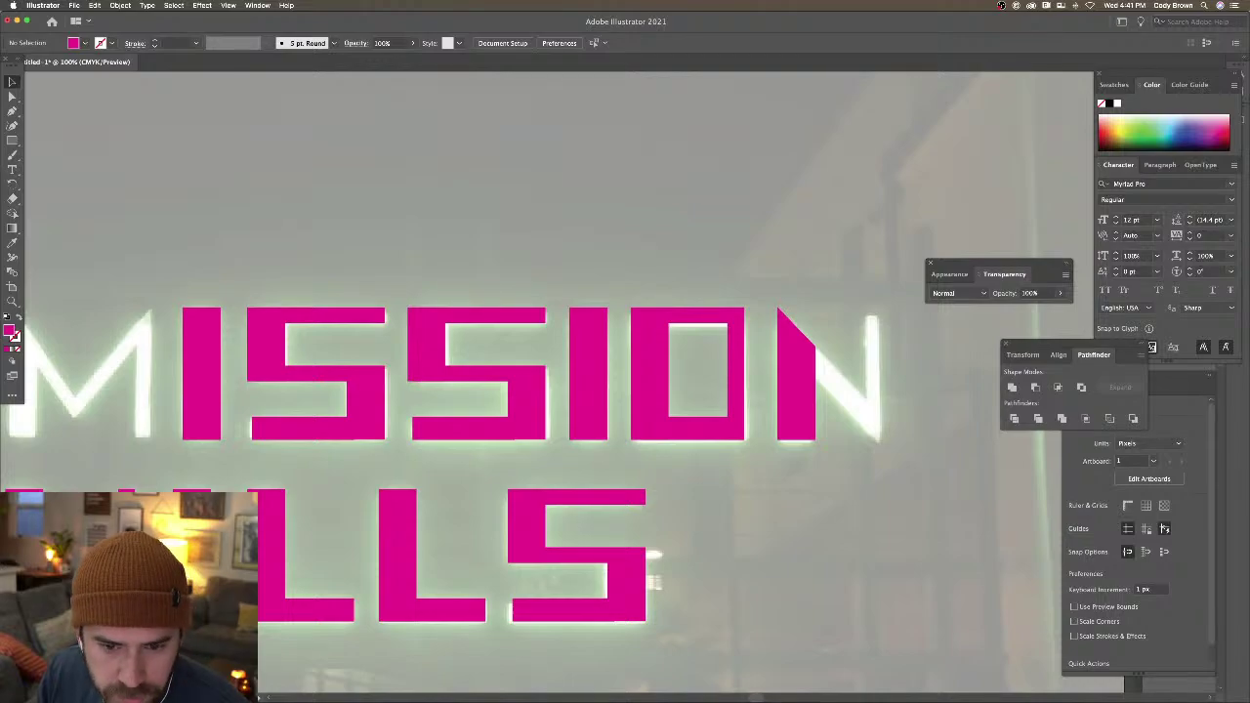
pyautogui.doubleClick(10, 328)
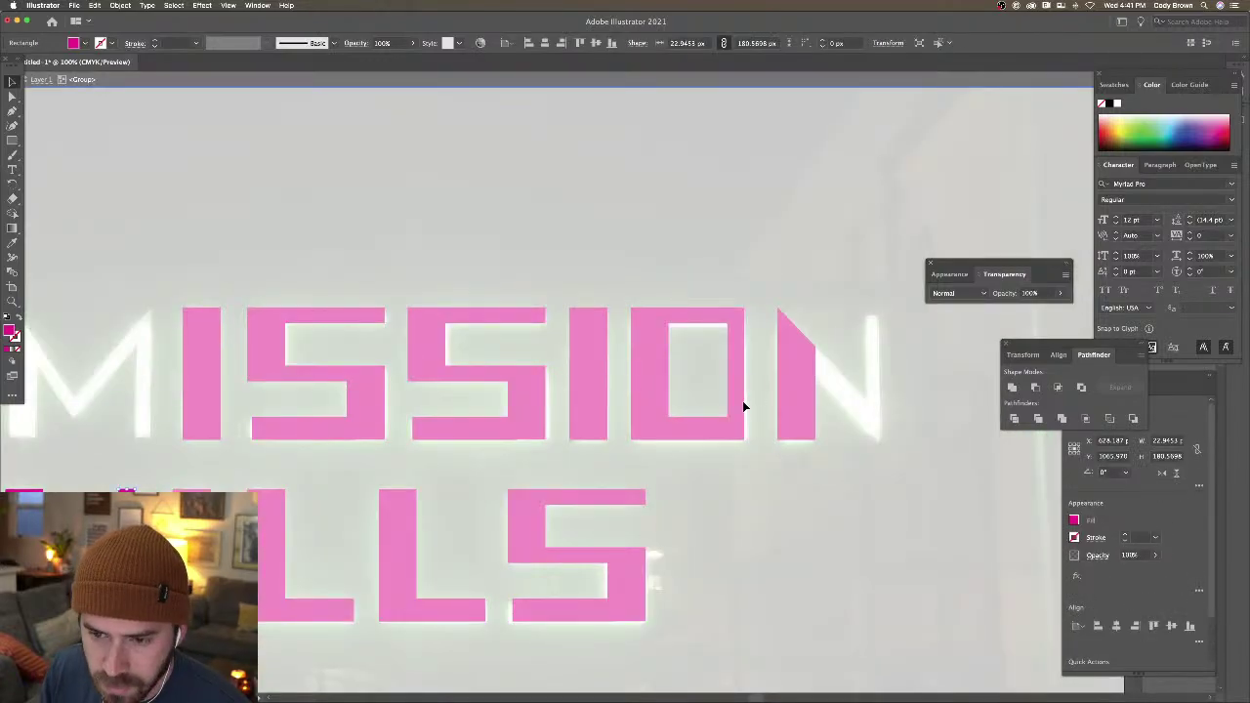
pyautogui.press('Escape')
pyautogui.click(607, 420)
pyautogui.moveTo(611, 408); pyautogui.dragTo(877, 414)
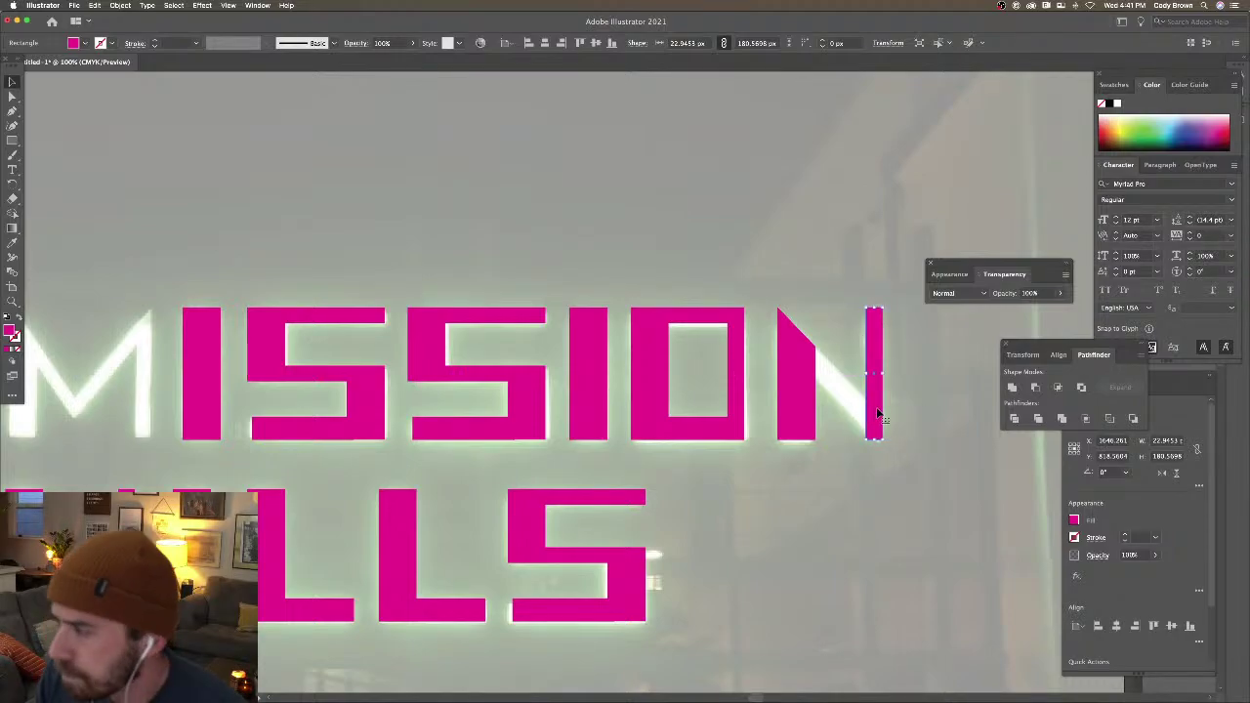
pyautogui.hscroll(2, 896, 375)
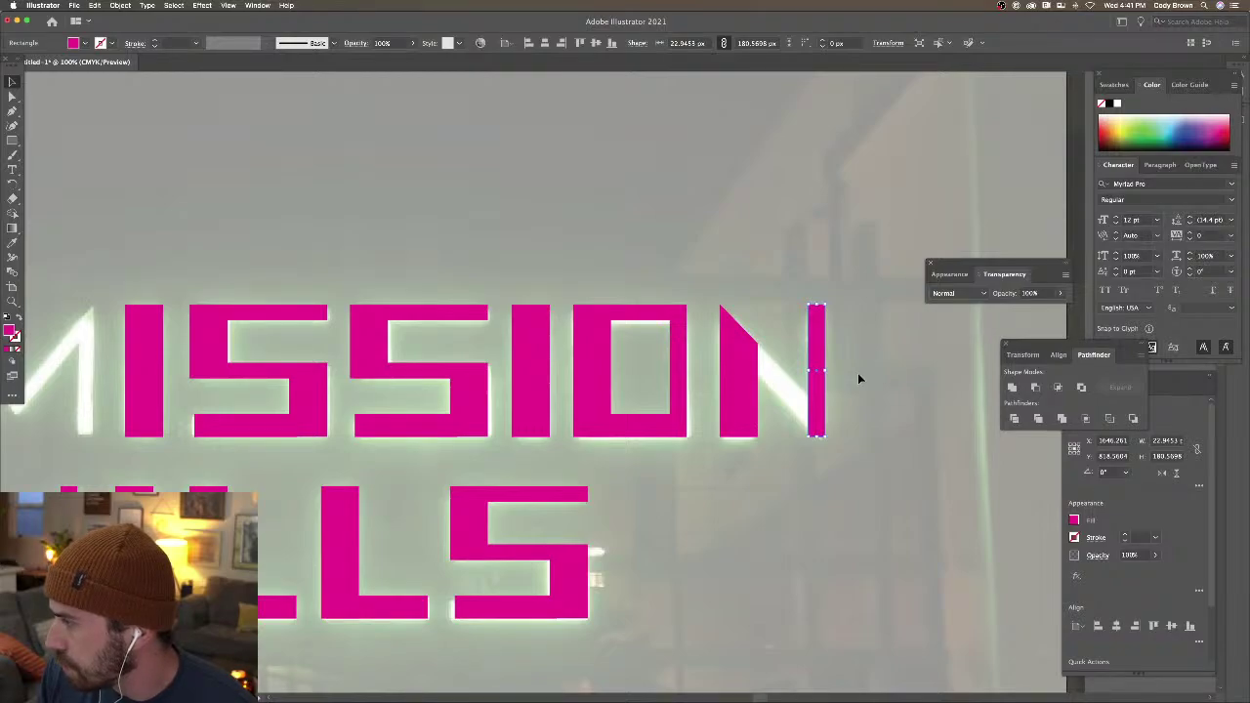
# With Direct Selection, raise the stem's bottom anchor to cut its end at an angle
pyautogui.click(13, 96)
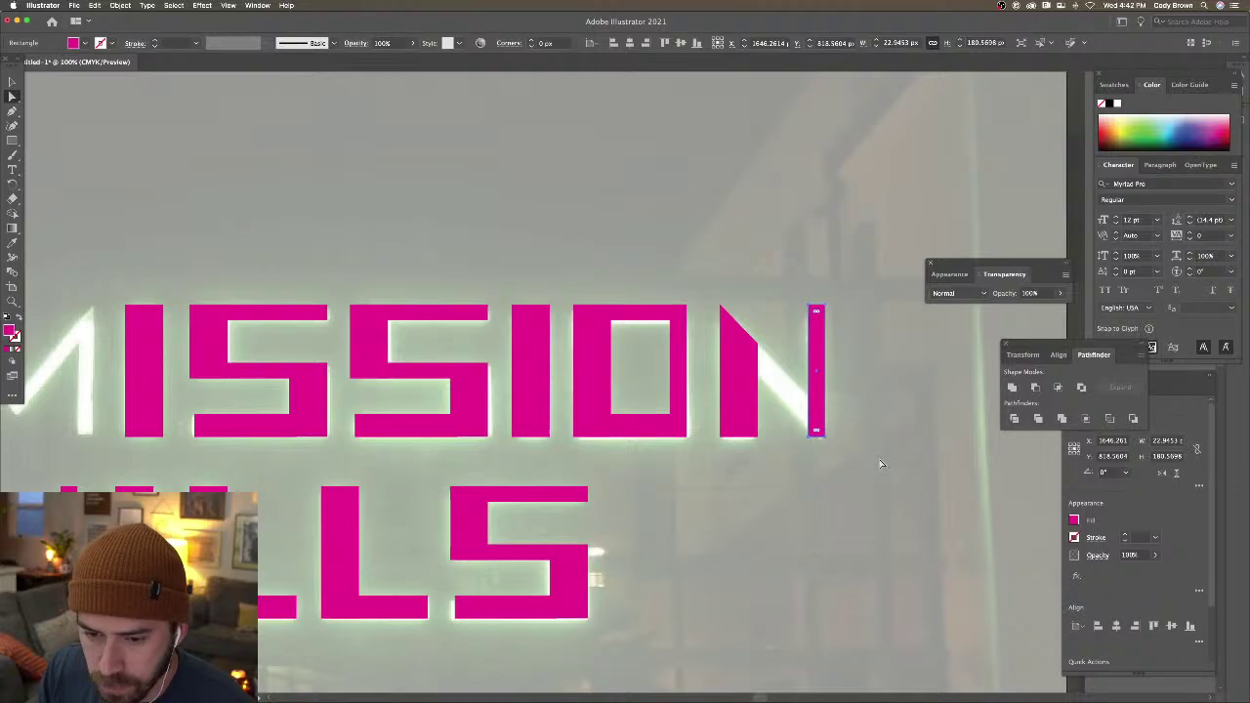
pyautogui.moveTo(878, 459); pyautogui.dragTo(839, 452)
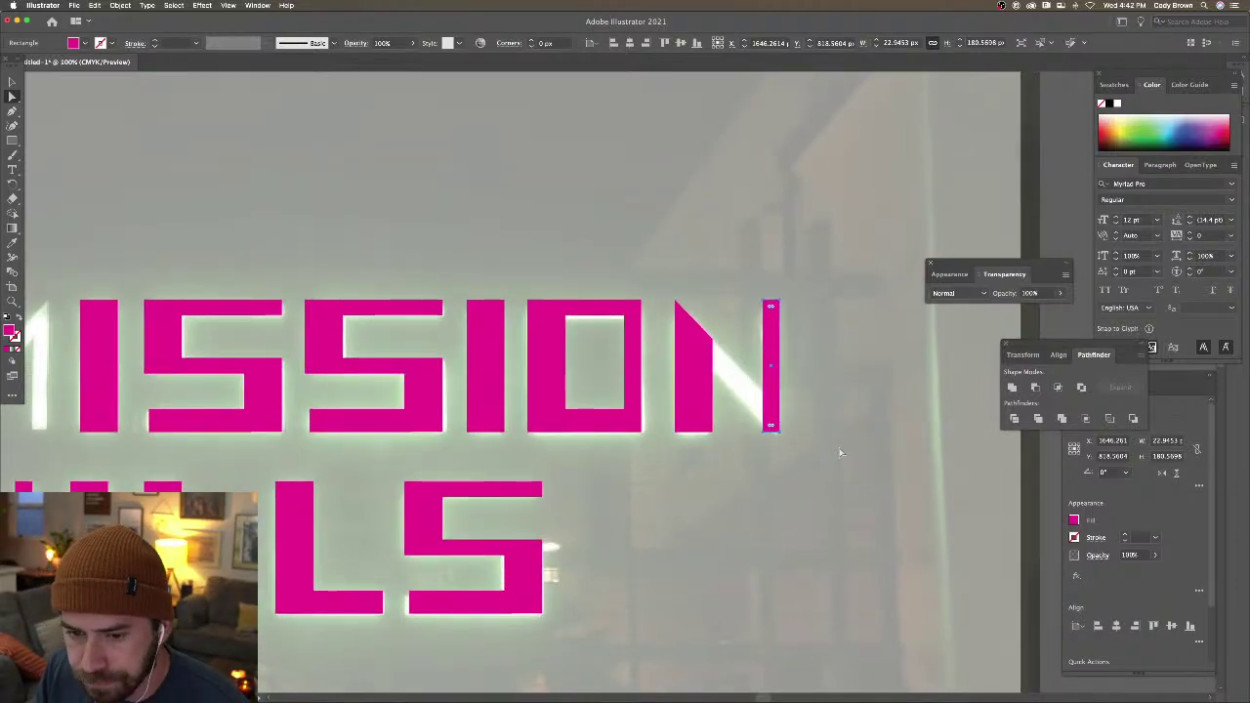
pyautogui.click(839, 451)
pyautogui.click(765, 433)
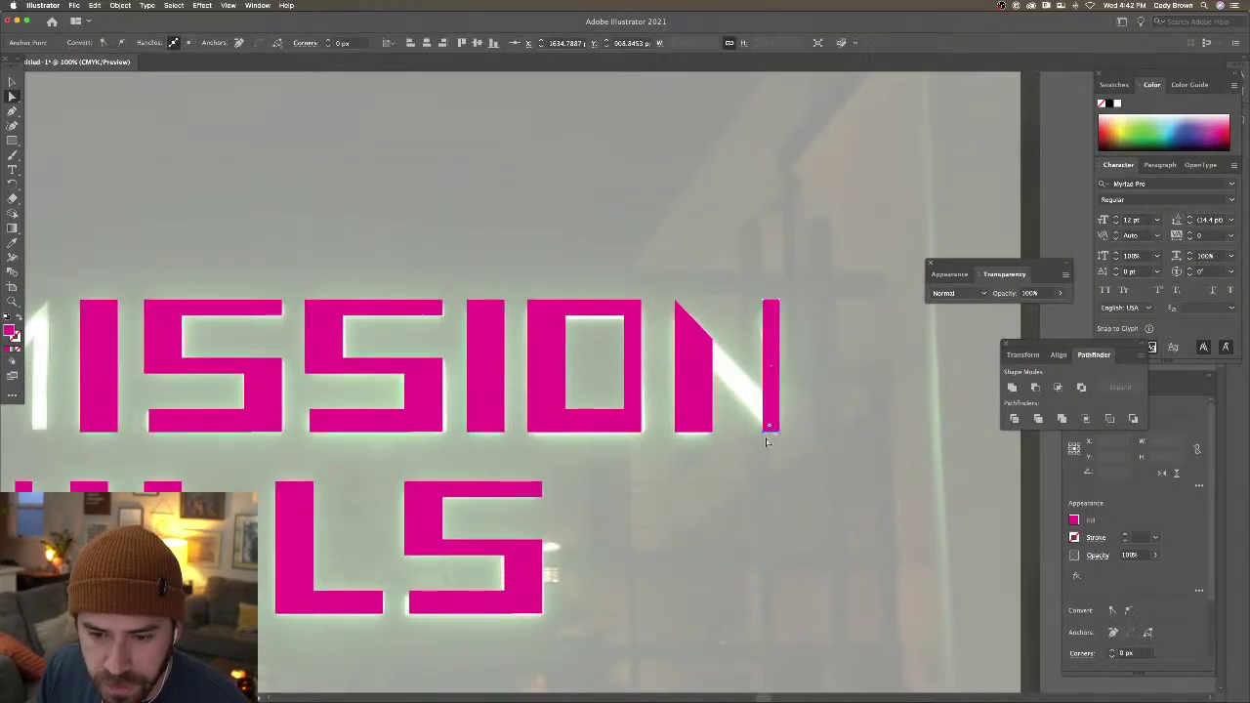
pyautogui.moveTo(766, 439)
pyautogui.mouseDown()
pyautogui.moveTo(770, 414)
pyautogui.moveTo(768, 425)
pyautogui.mouseUp()
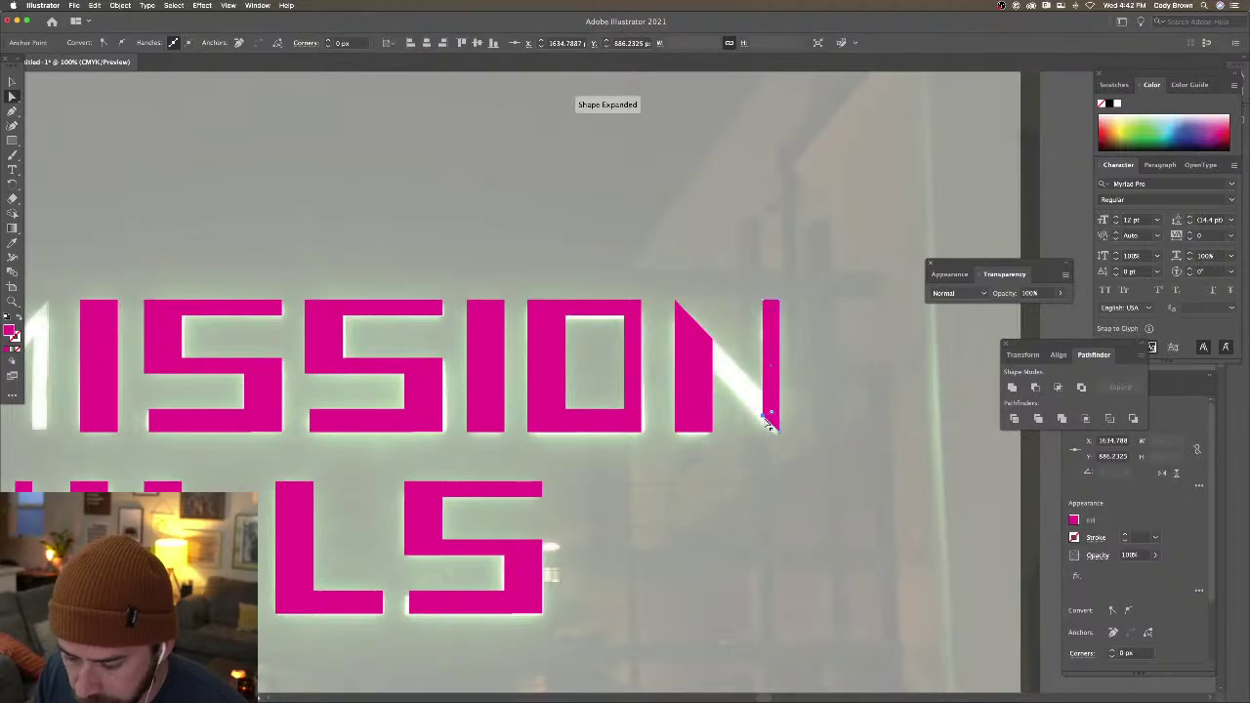
pyautogui.press('super+equal')
pyautogui.press('super+equal')
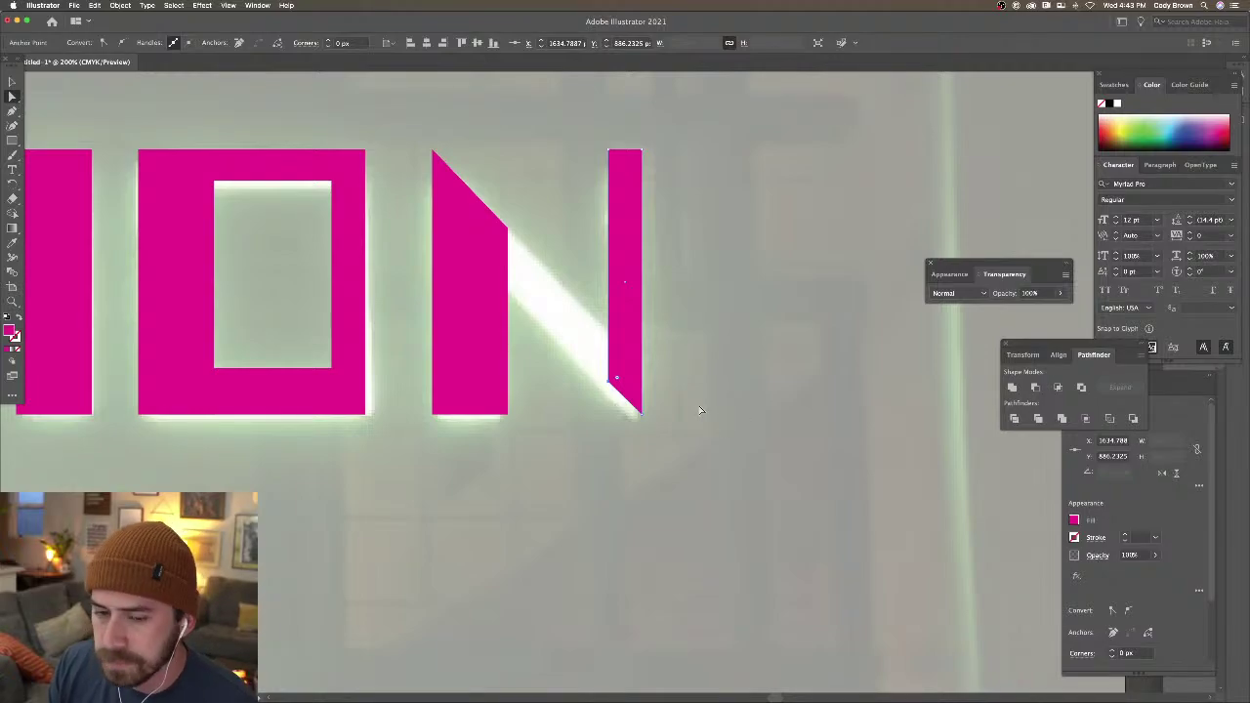
# Draw a four-point Pen shape across the N's diagonal, joining its two stems
pyautogui.click(718, 418)
pyautogui.click(11, 111)
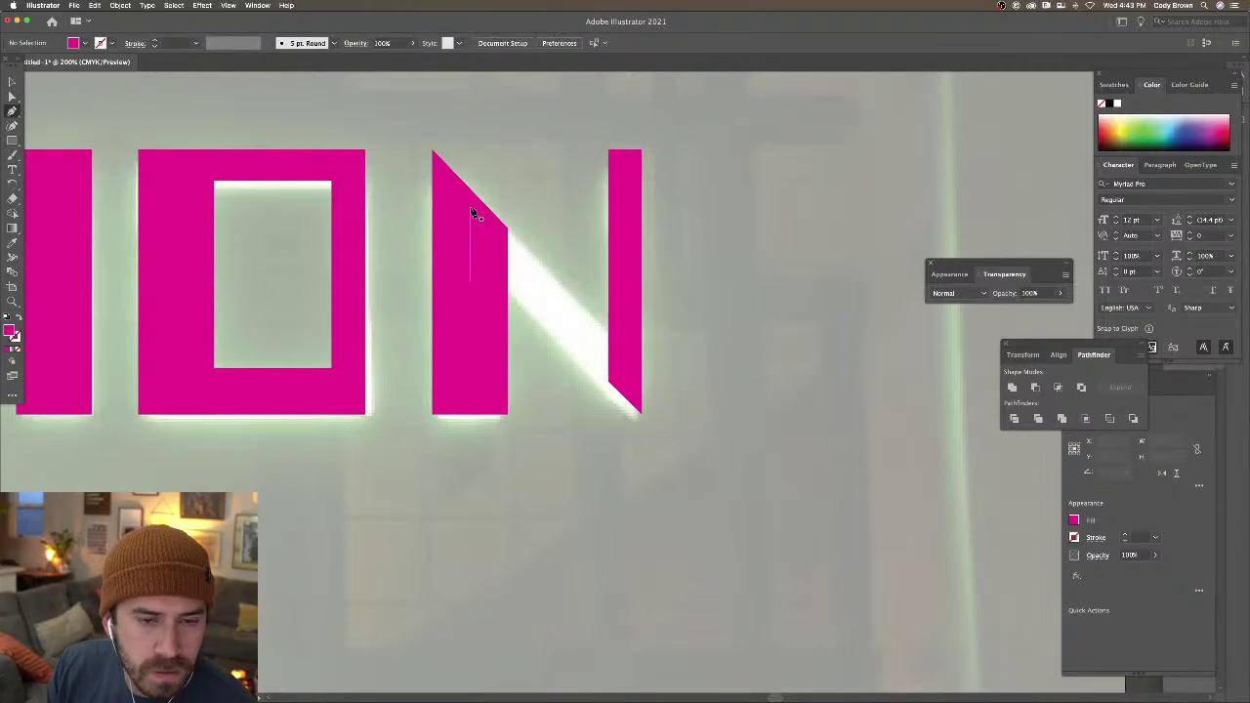
pyautogui.click(509, 234)
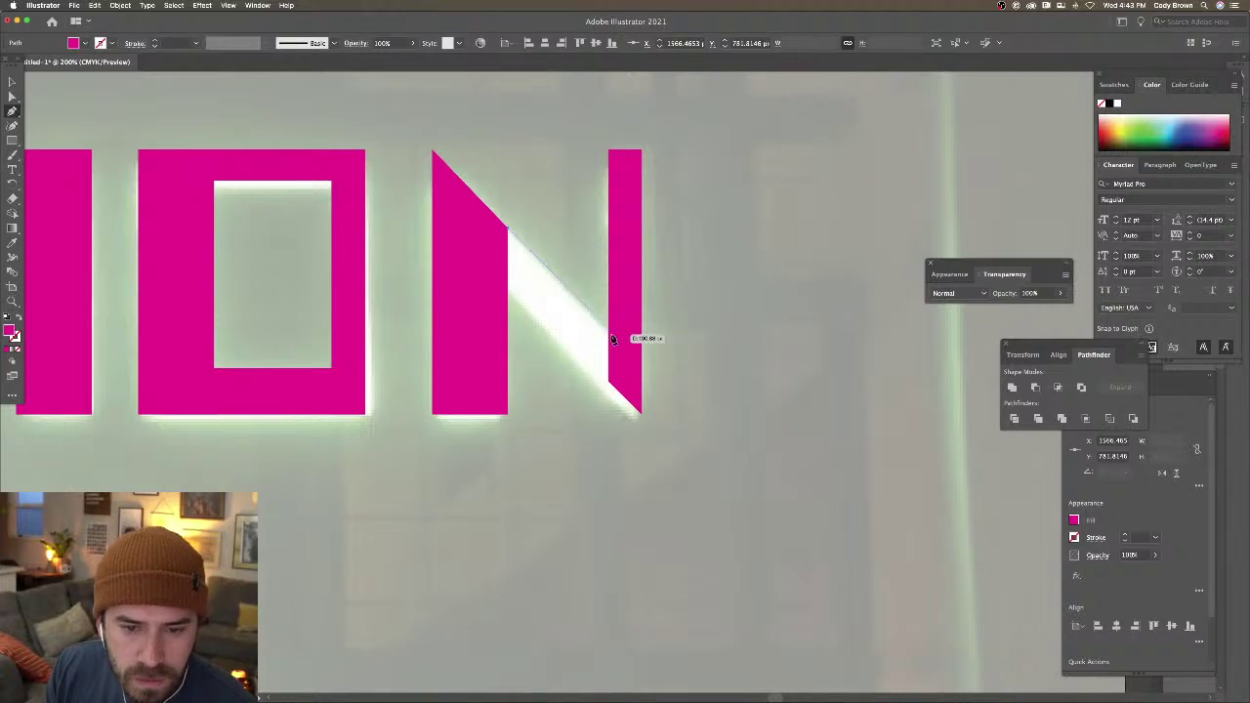
pyautogui.click(614, 341)
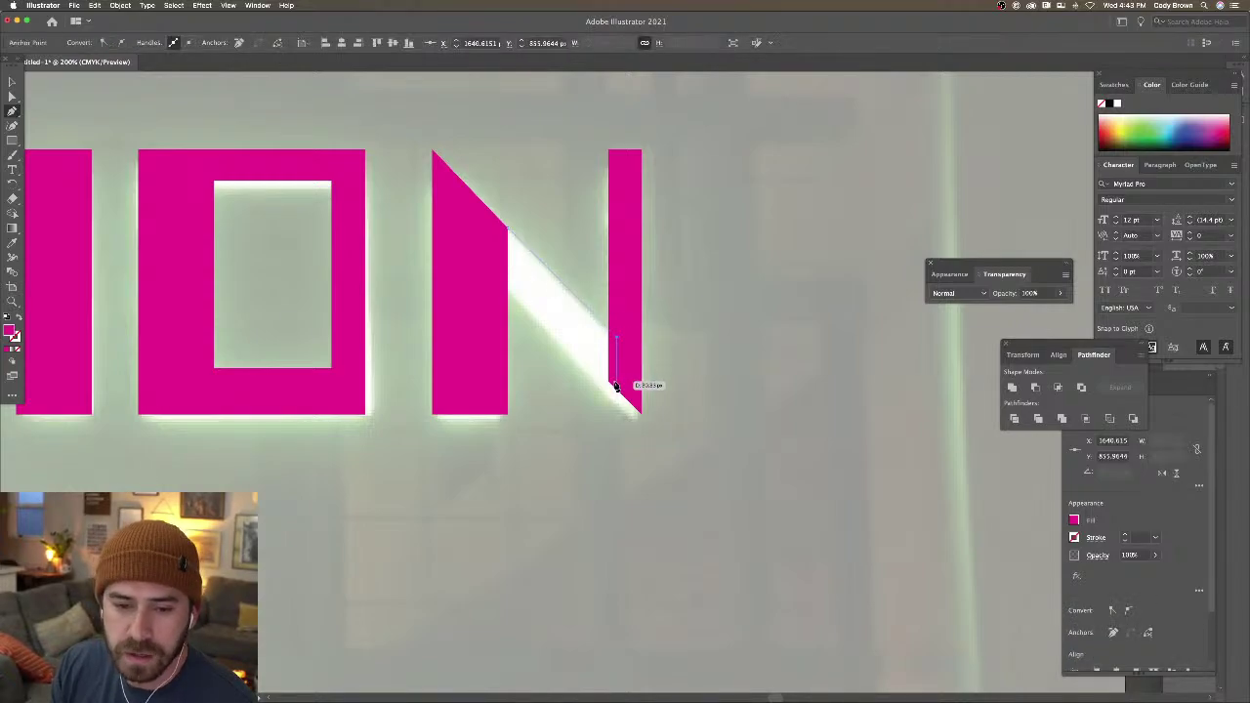
pyautogui.click(617, 392)
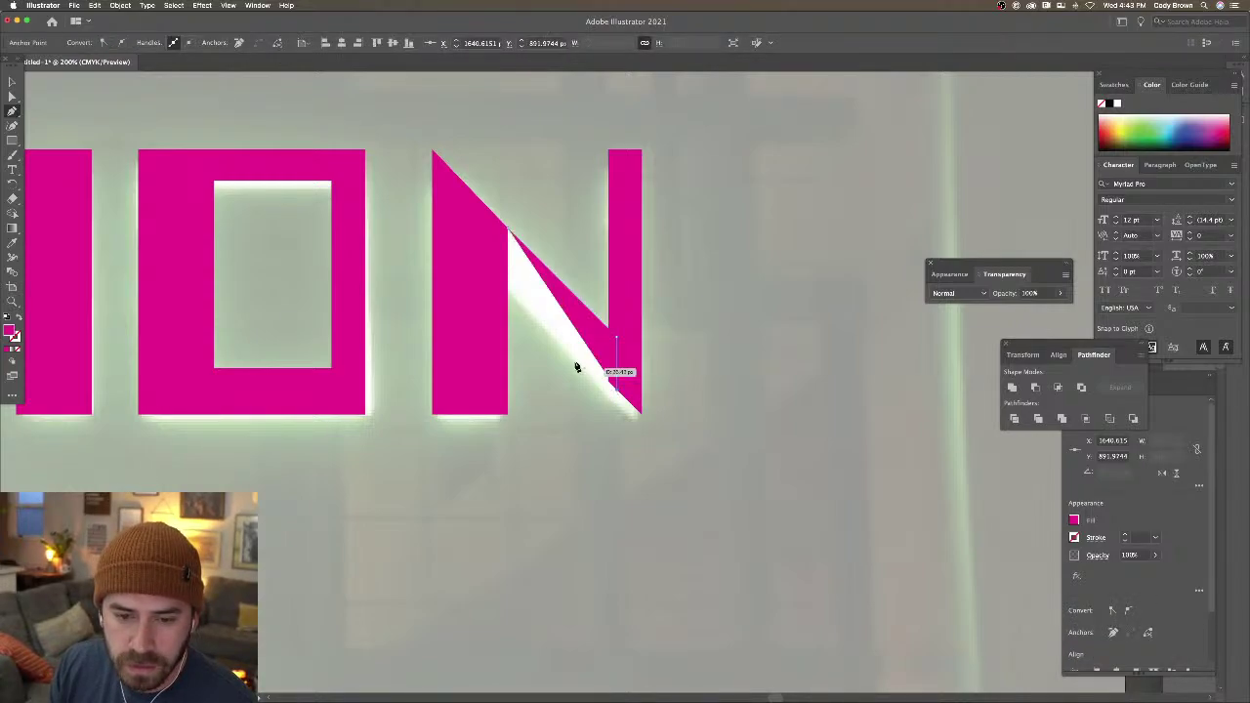
pyautogui.click(490, 292)
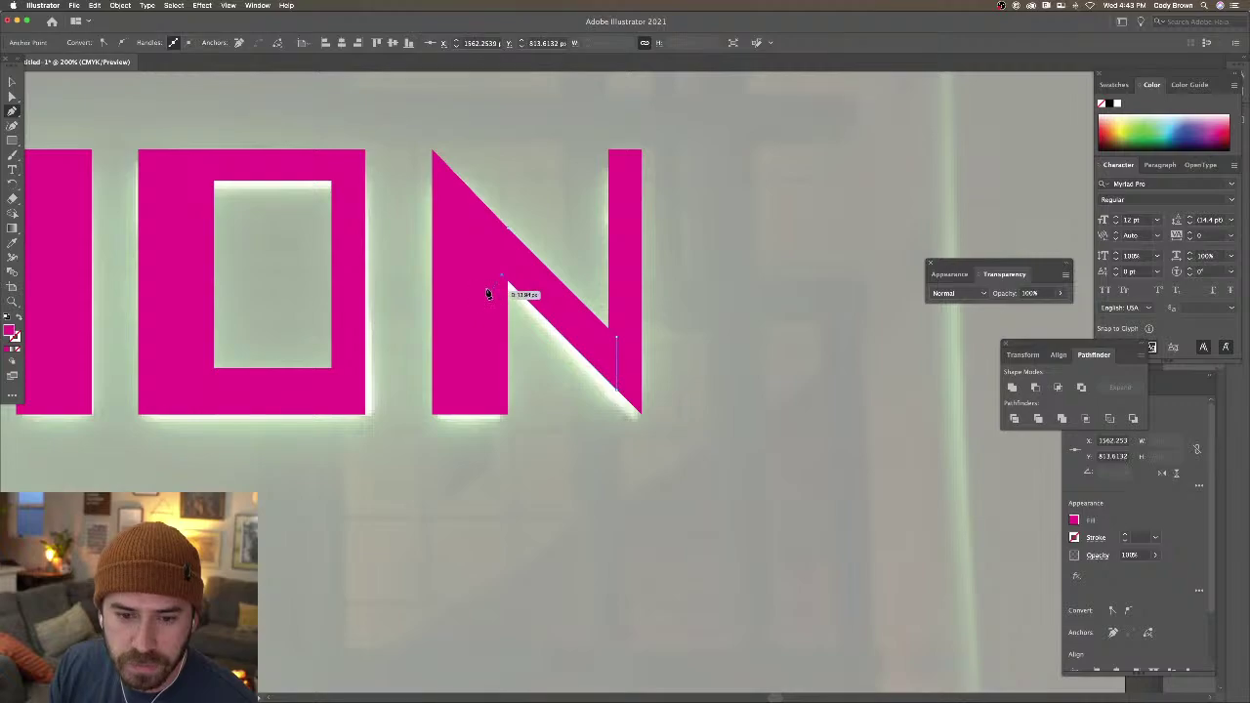
# Move the diagonal's inner-corner anchor down so it lines up with the N's right stem
pyautogui.click(12, 83)
pyautogui.click(427, 133)
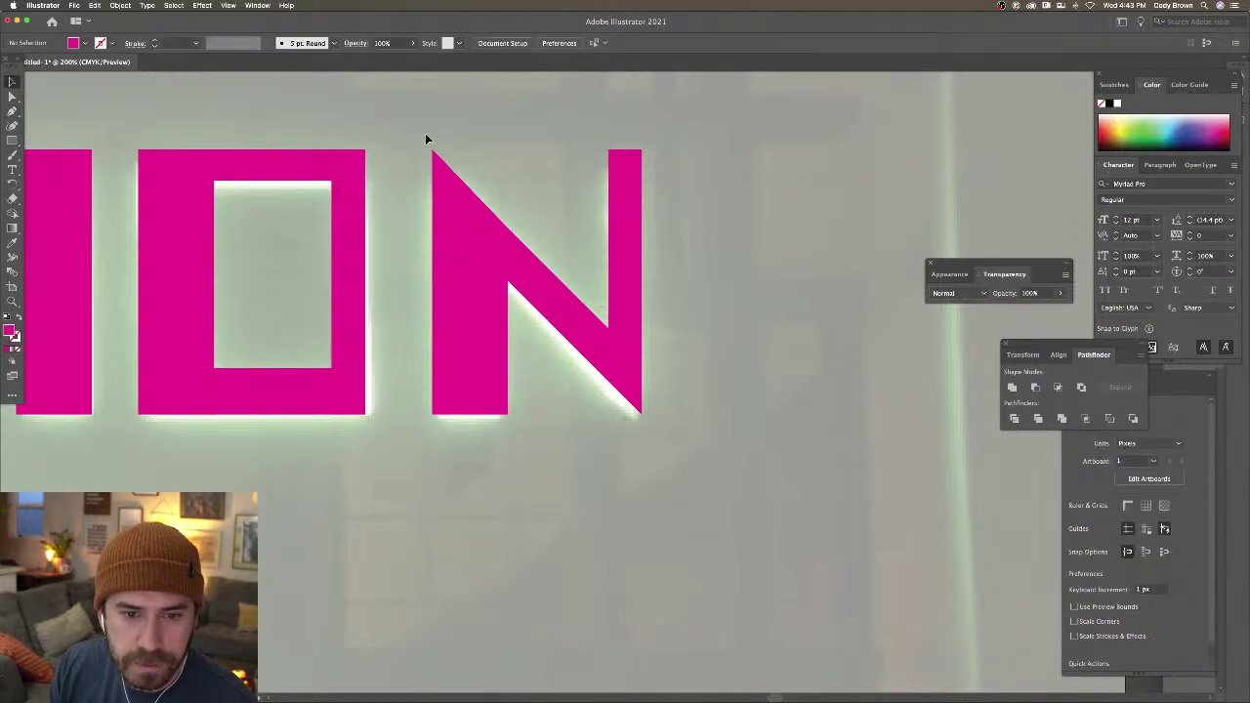
pyautogui.click(592, 326)
pyautogui.click(11, 96)
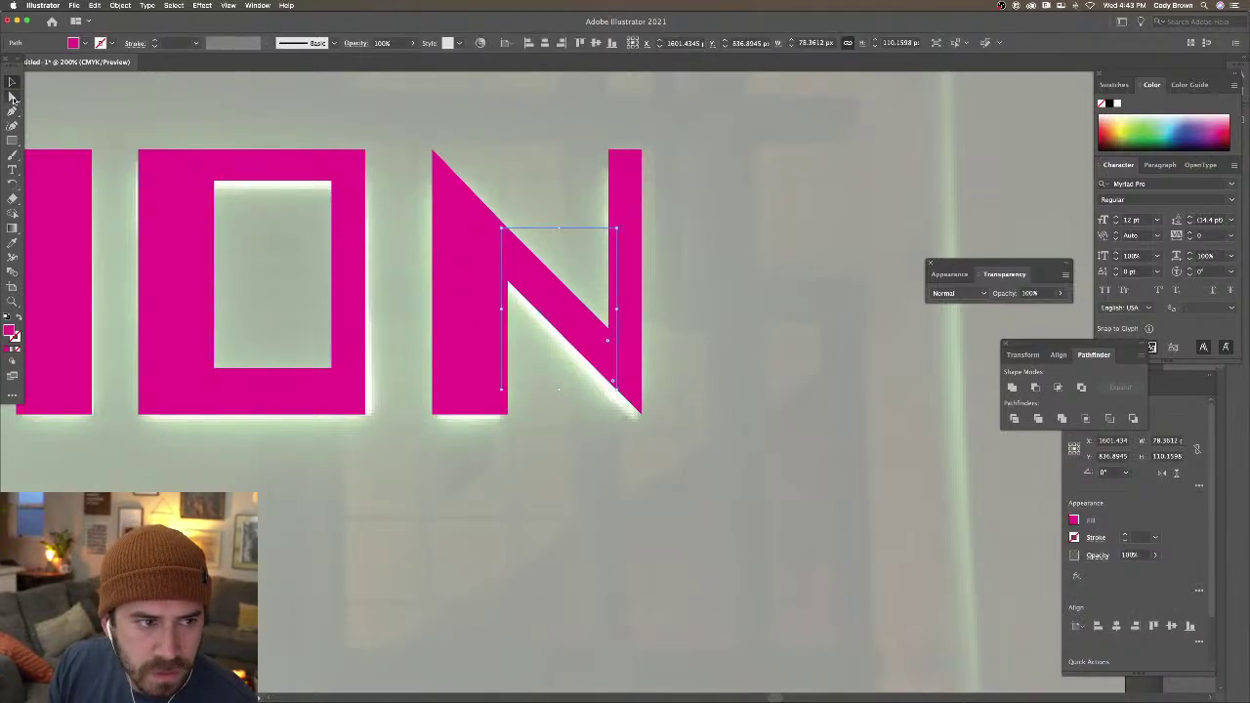
pyautogui.click(610, 341)
pyautogui.moveTo(612, 341); pyautogui.dragTo(640, 408)
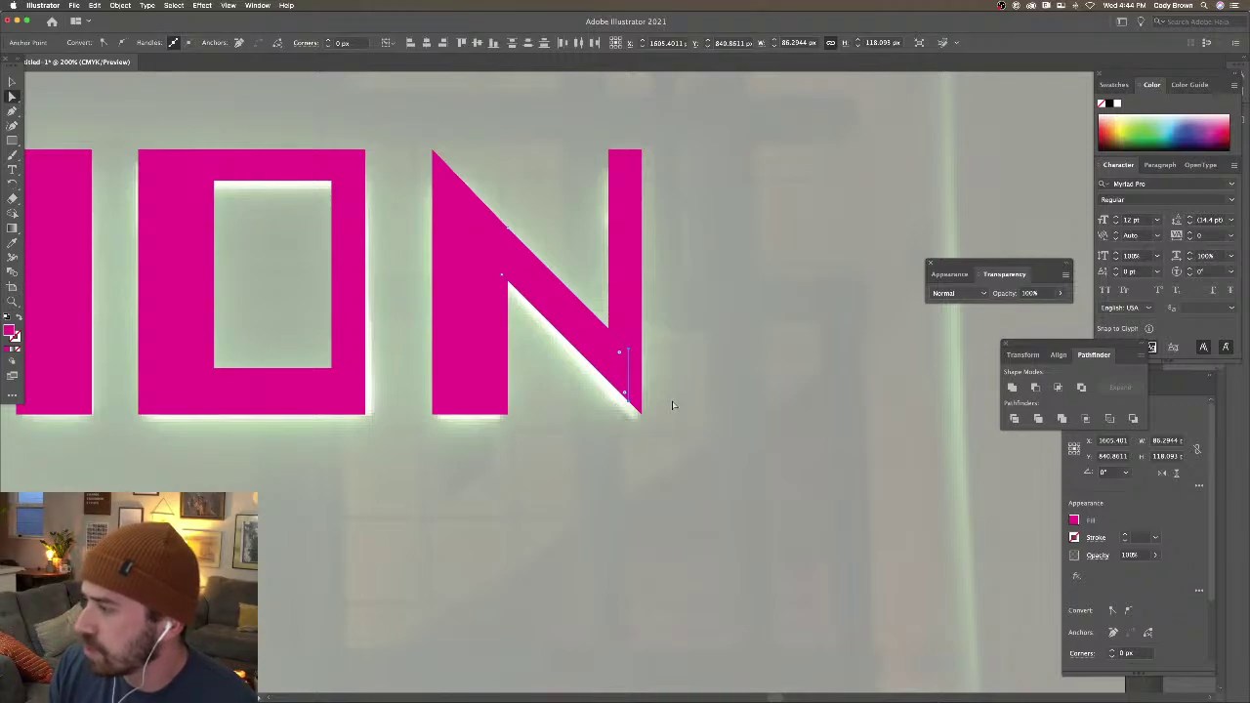
pyautogui.click(713, 407)
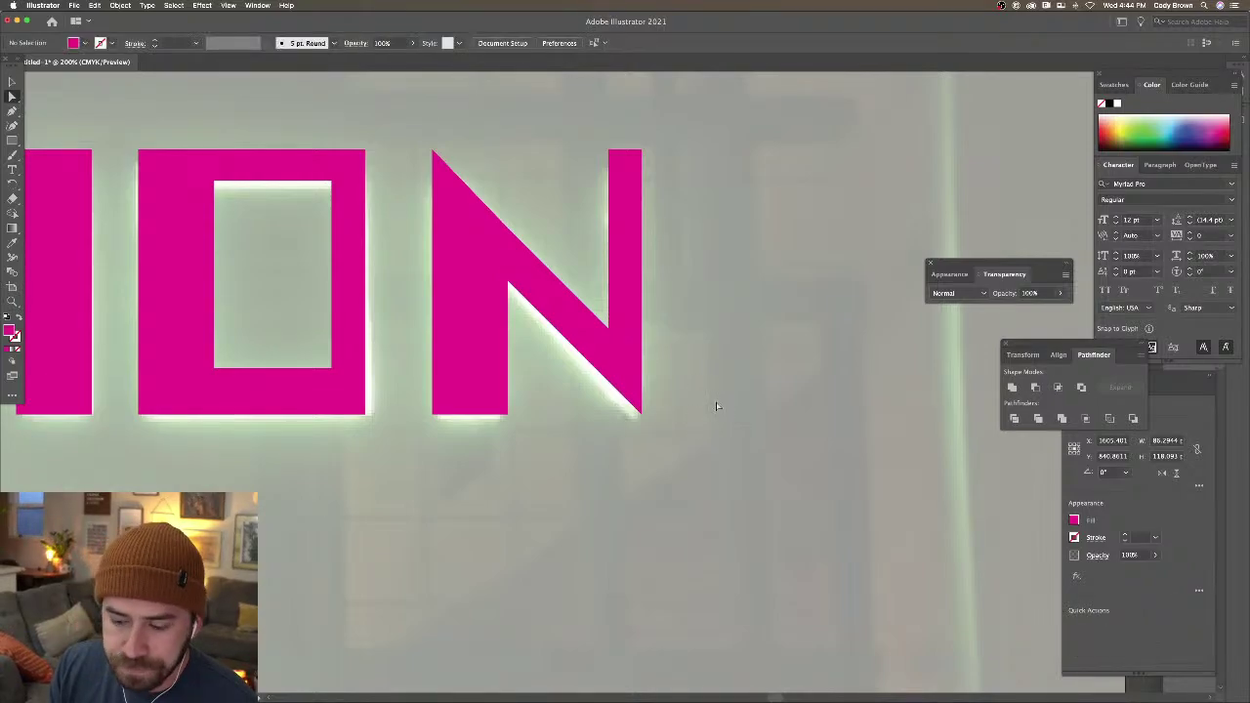
pyautogui.press('super+minus')
pyautogui.scroll(2, 714, 406)
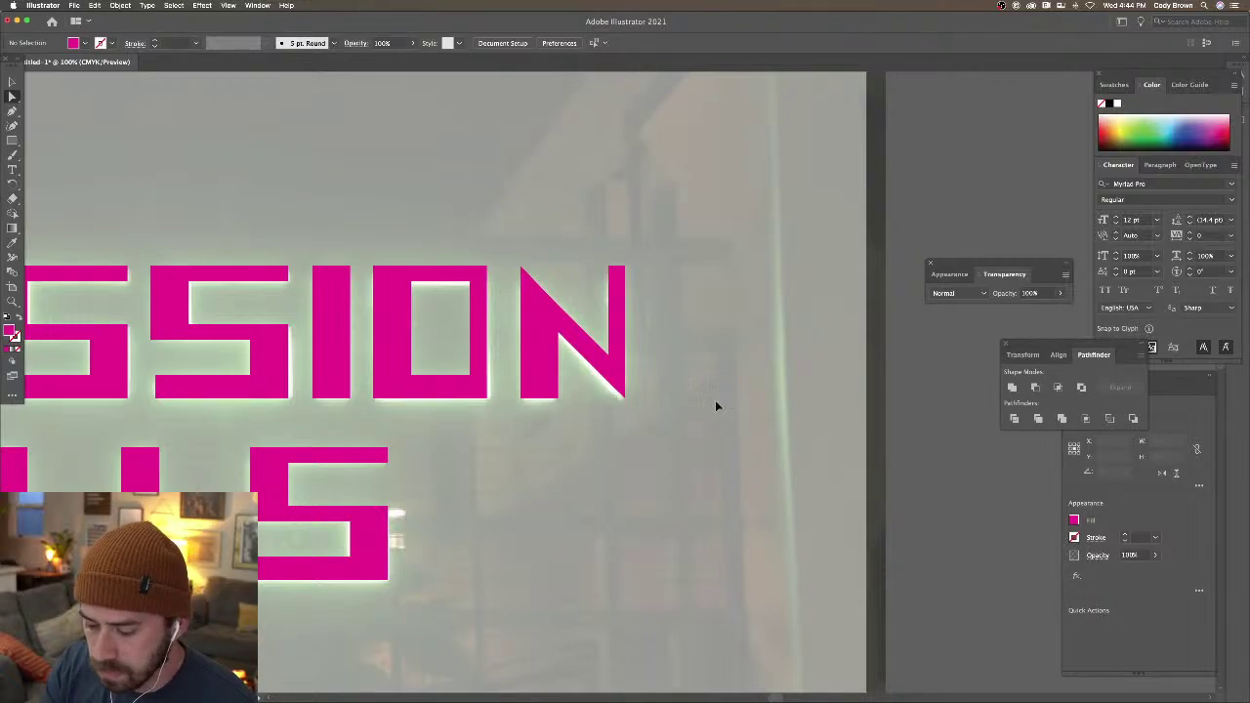
pyautogui.press('super+minus')
pyautogui.press('super+minus')
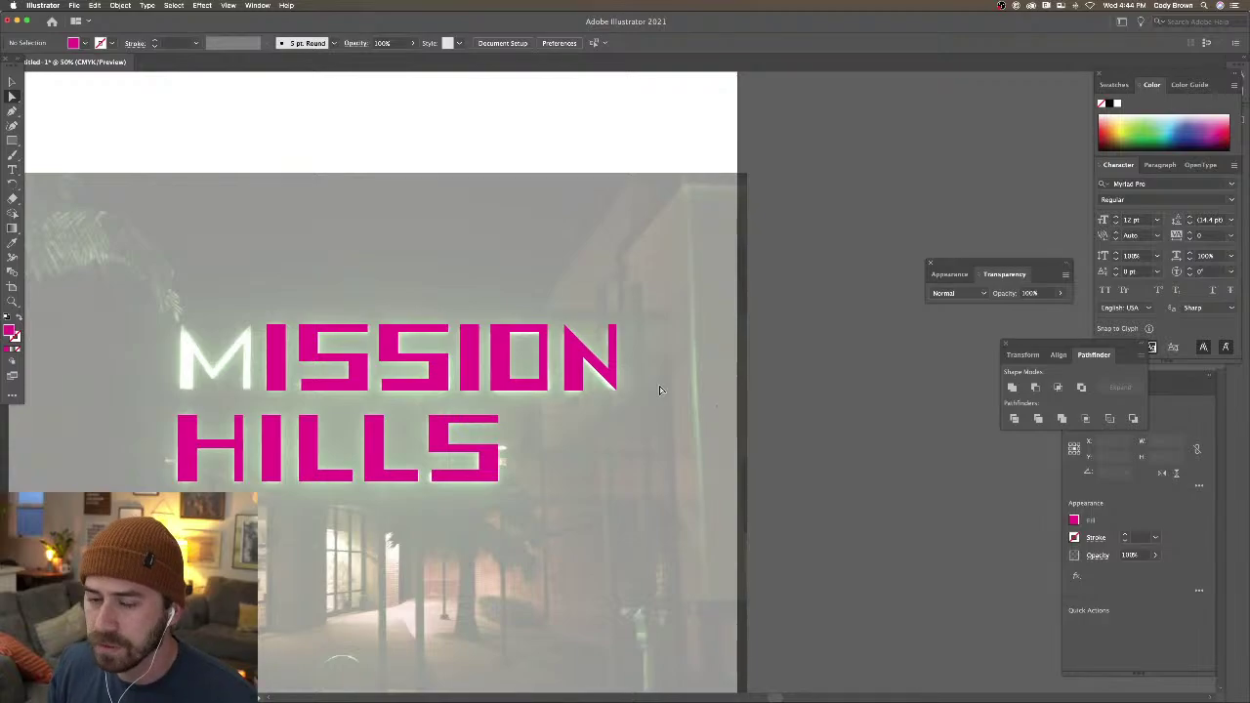
pyautogui.hscroll(-5, 641, 388)
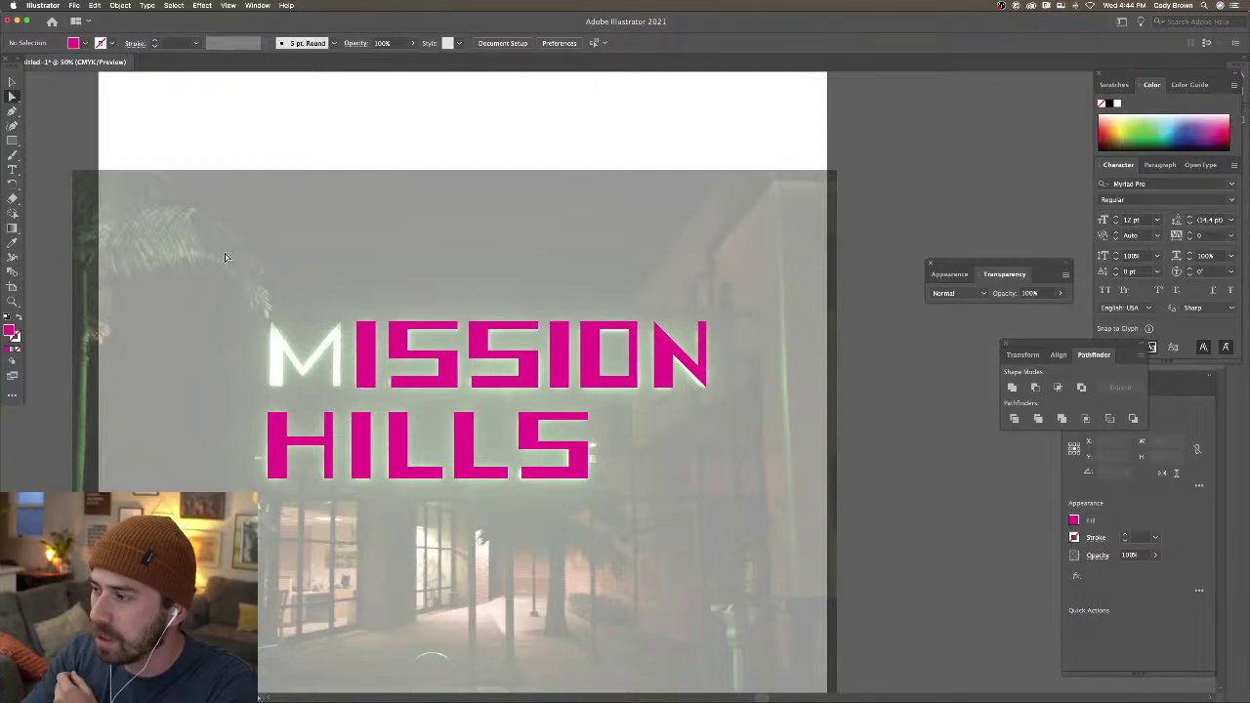
pyautogui.click(12, 82)
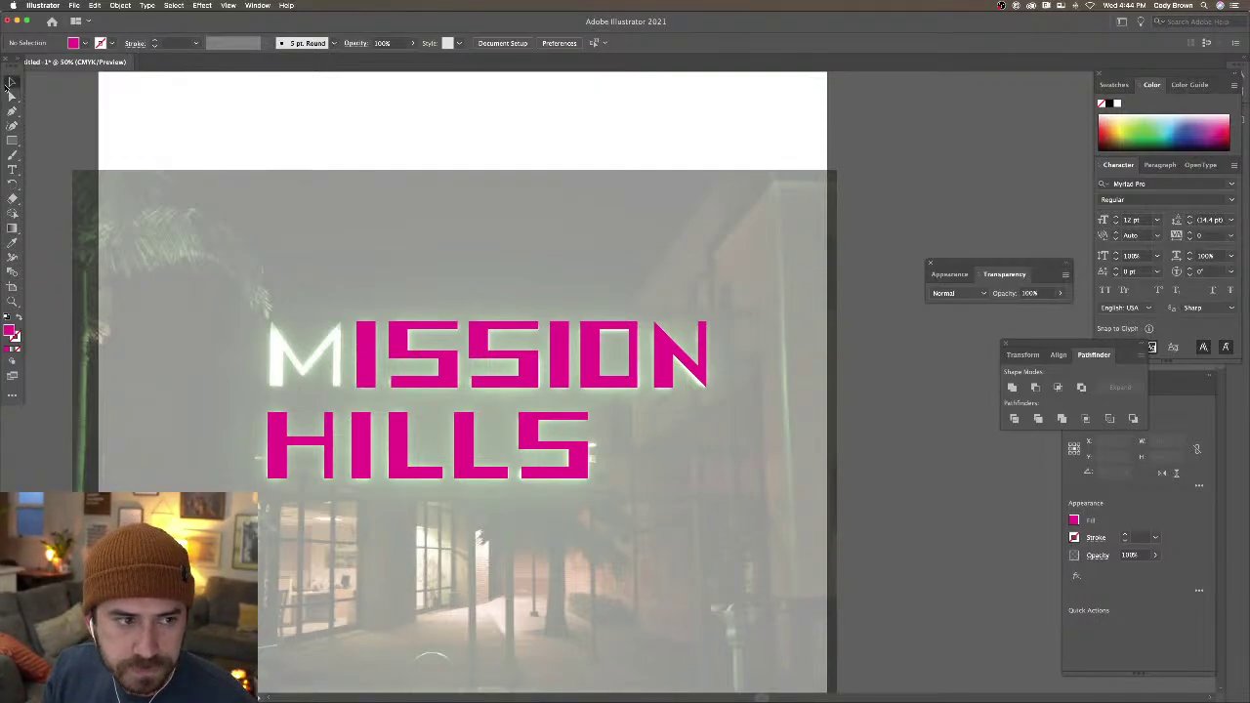
pyautogui.moveTo(187, 108); pyautogui.dragTo(278, 118)
pyautogui.press('super+equal')
pyautogui.press('super+equal')
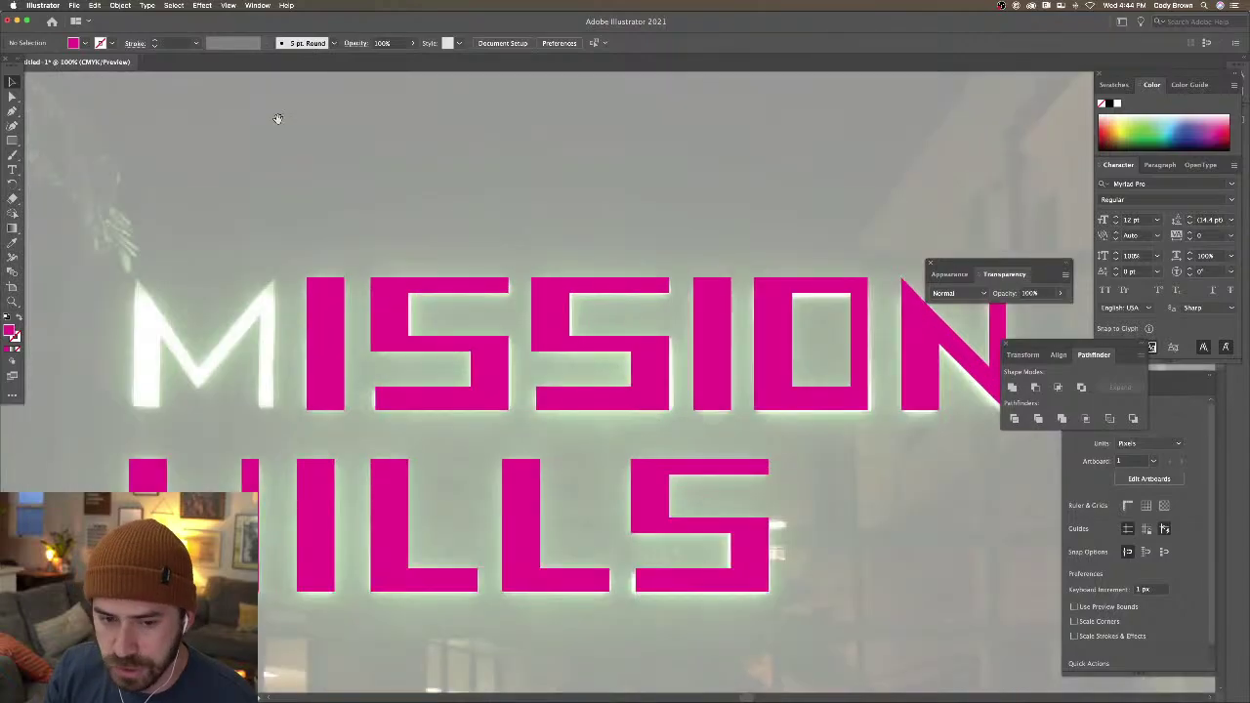
# Try placing the I's rectangle over the M's left stem, then delete it
pyautogui.hscroll(-4, 422, 311)
pyautogui.click(422, 311)
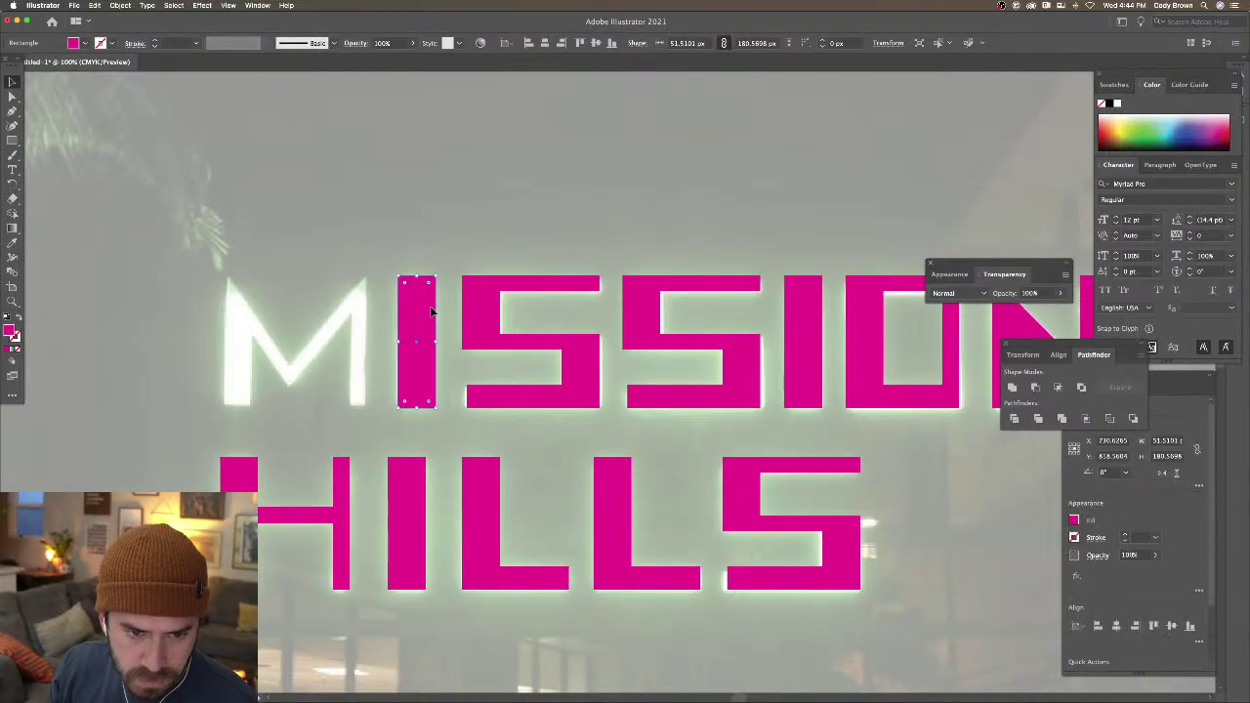
pyautogui.moveTo(430, 311); pyautogui.dragTo(405, 317)
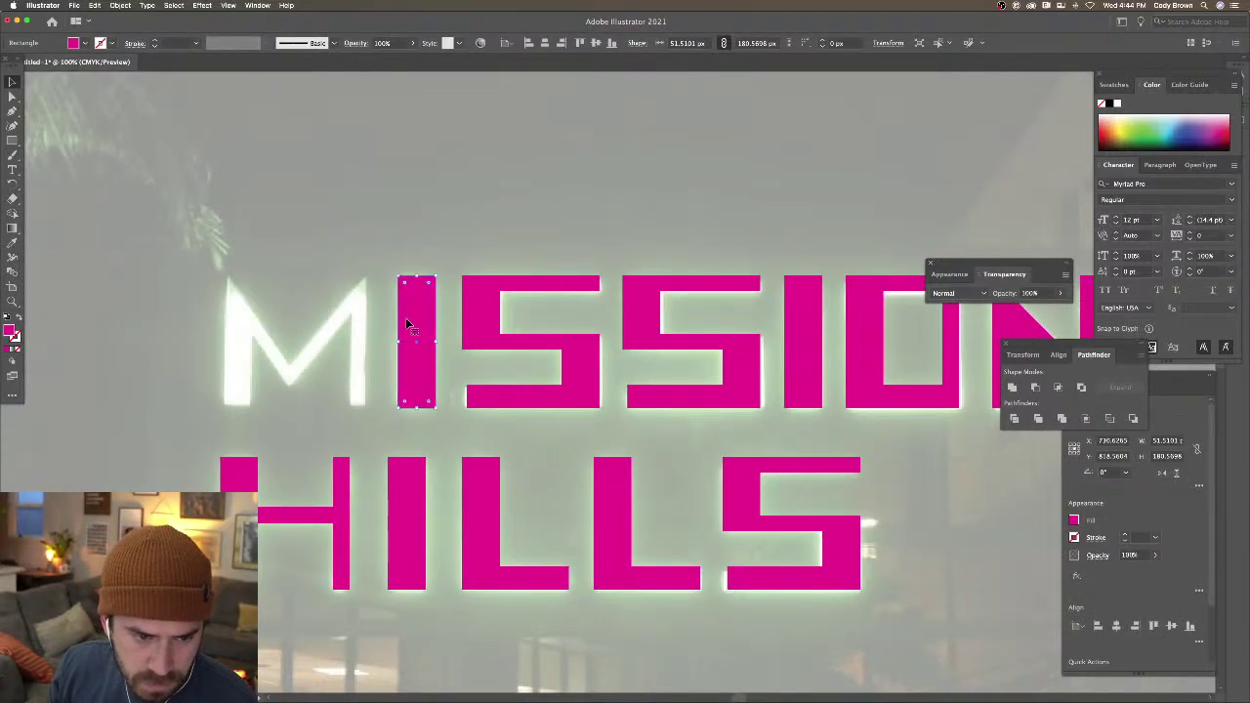
pyautogui.click(271, 315)
pyautogui.click(412, 322)
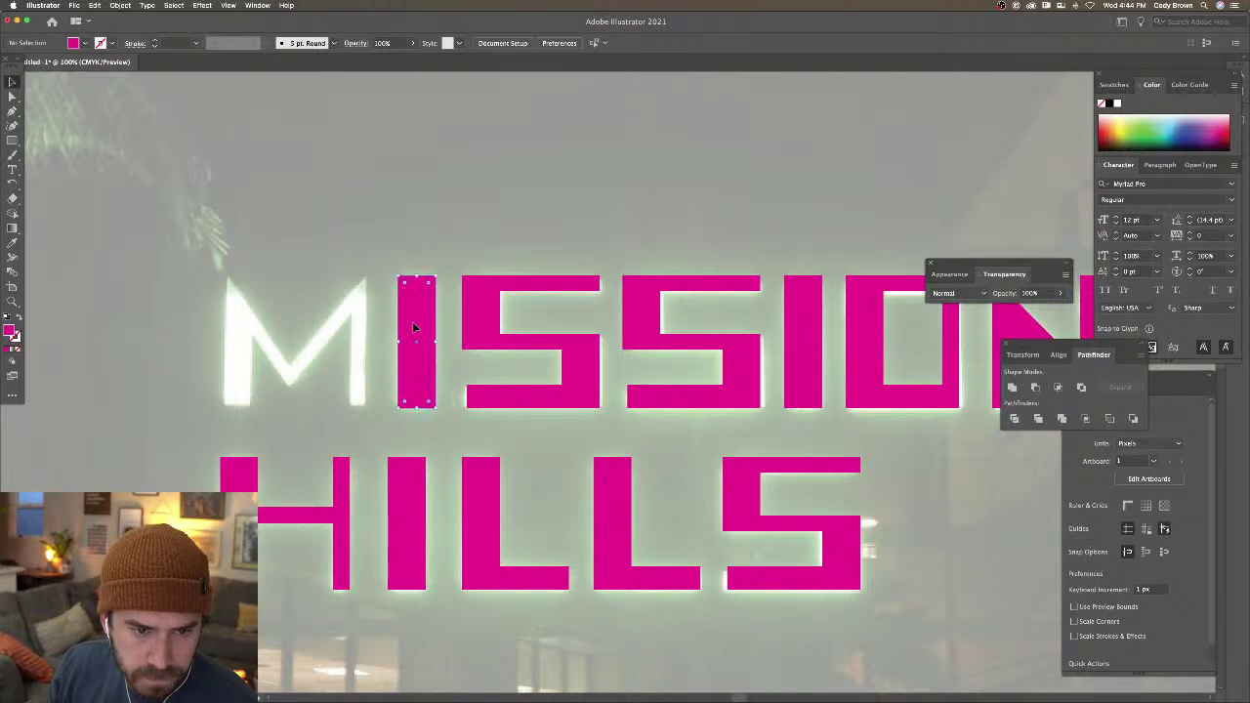
pyautogui.moveTo(423, 319); pyautogui.dragTo(248, 313)
pyautogui.moveTo(395, 291); pyautogui.dragTo(242, 291)
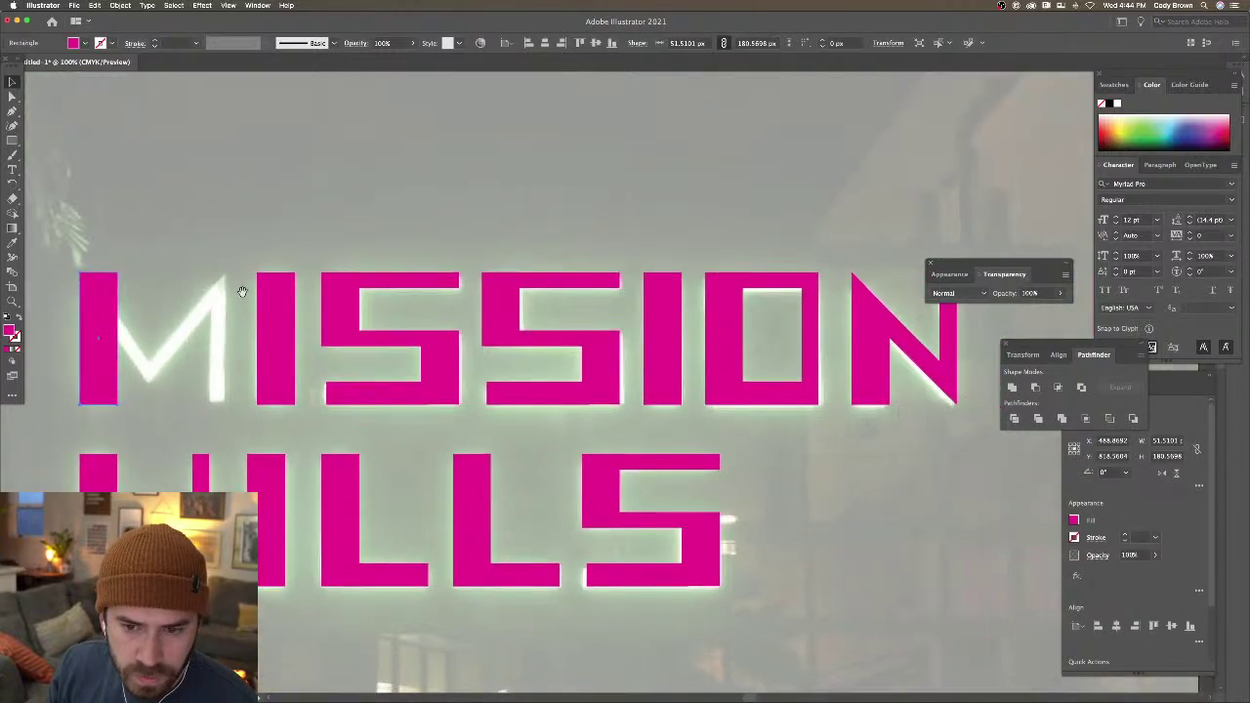
pyautogui.hscroll(-2, 251, 293)
pyautogui.press('Delete')
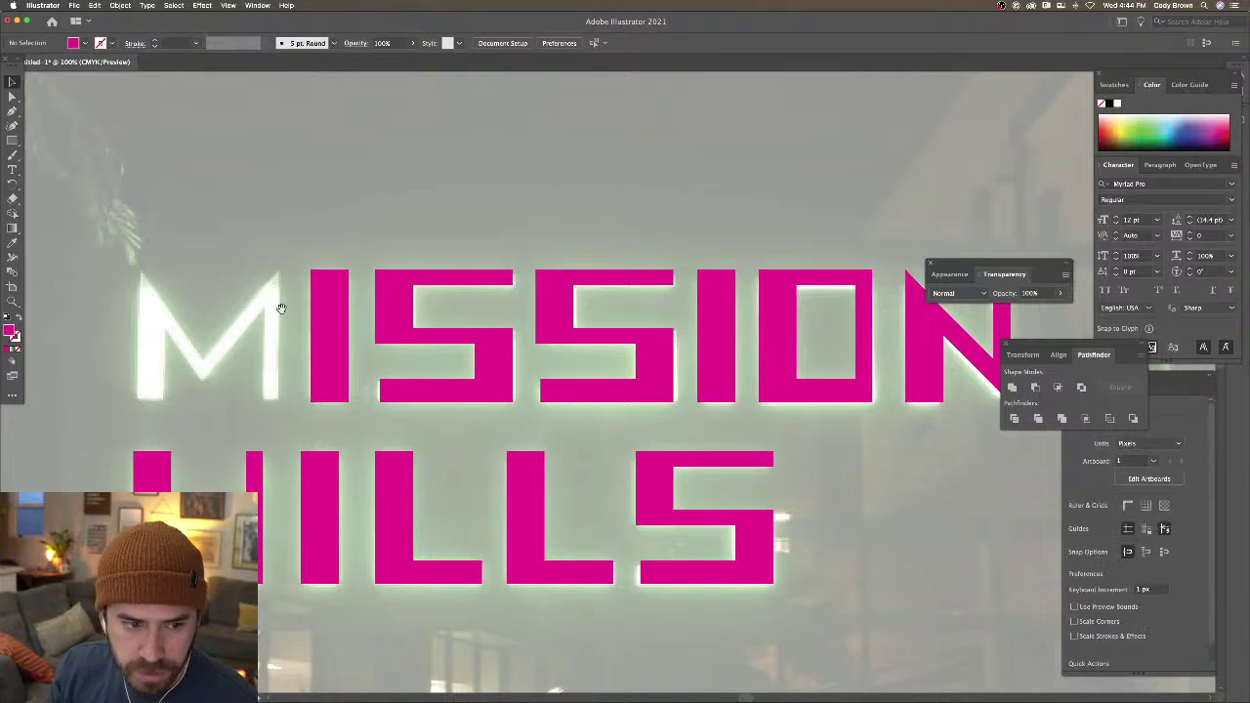
pyautogui.hscroll(1, 254, 310)
# Alt-drag a copy of the N's diagonal onto the M and move its bottom point to fit
pyautogui.click(903, 372)
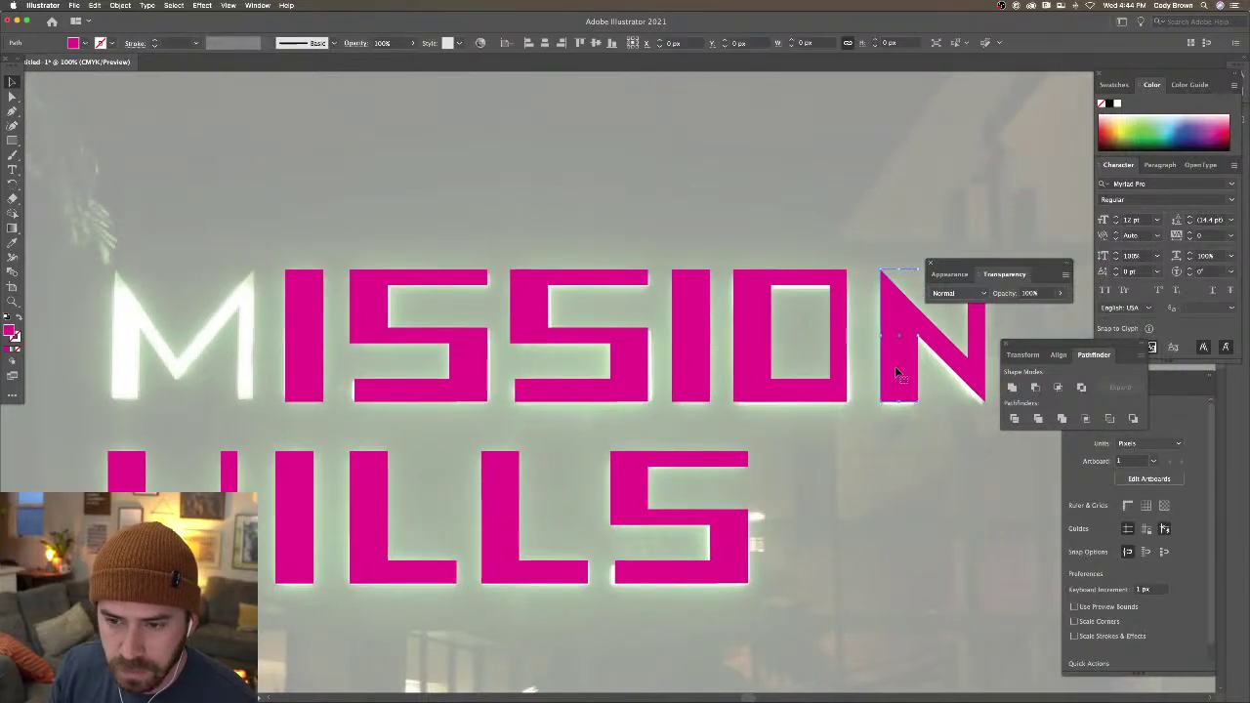
pyautogui.moveTo(962, 364); pyautogui.dragTo(187, 343)
pyautogui.click(12, 96)
pyautogui.press('shift+super+a')
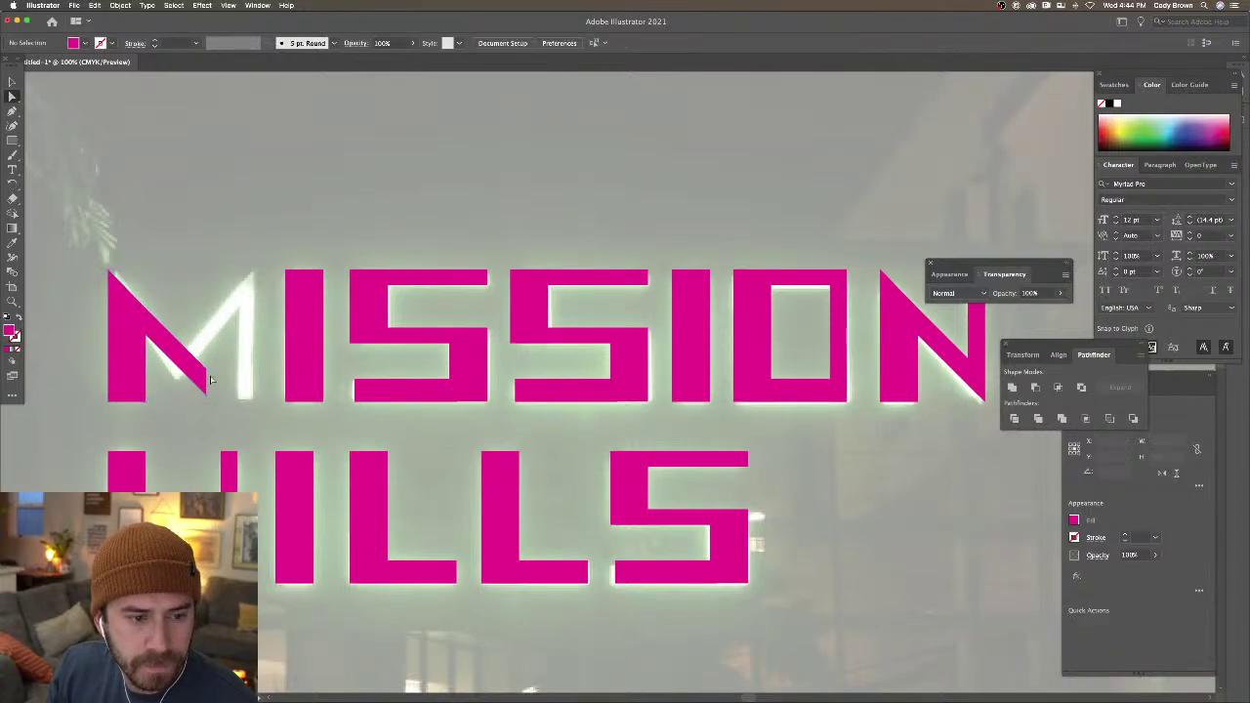
pyautogui.moveTo(206, 391); pyautogui.dragTo(178, 384)
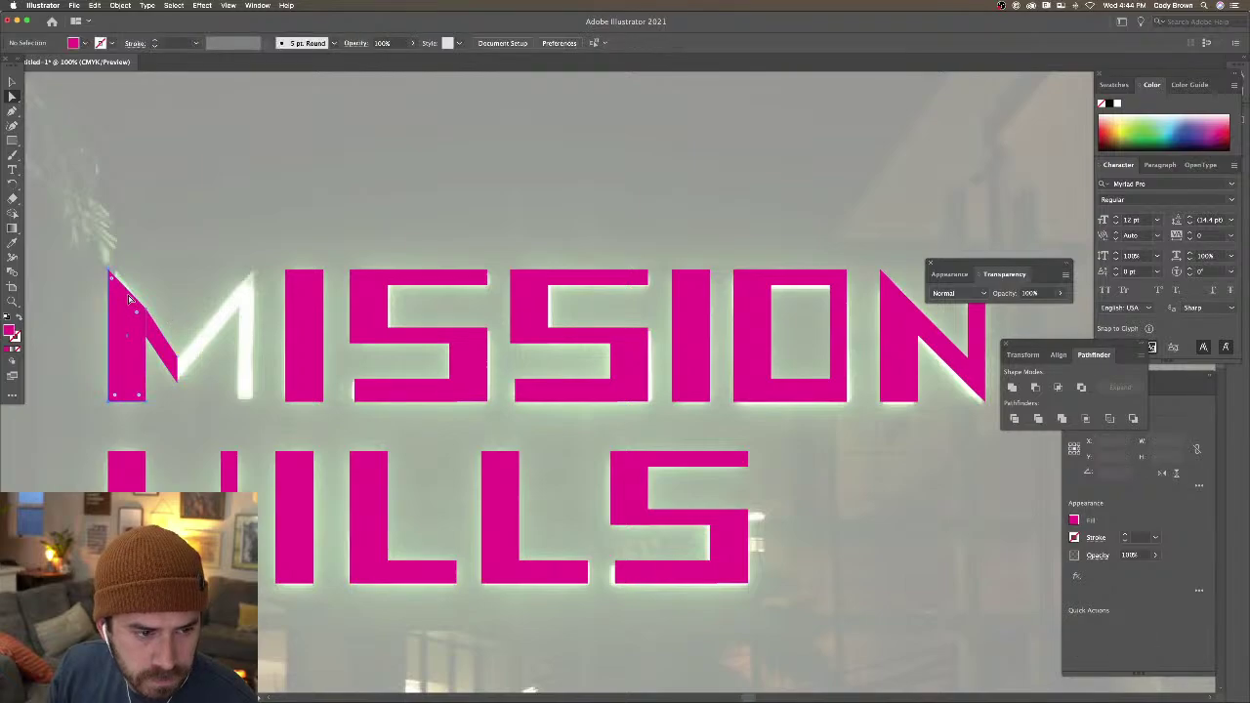
# Zoom in on the M's top-left corner and try raising its anchor, then undo it
pyautogui.hscroll(-5, 306, 293)
pyautogui.press('super+equal')
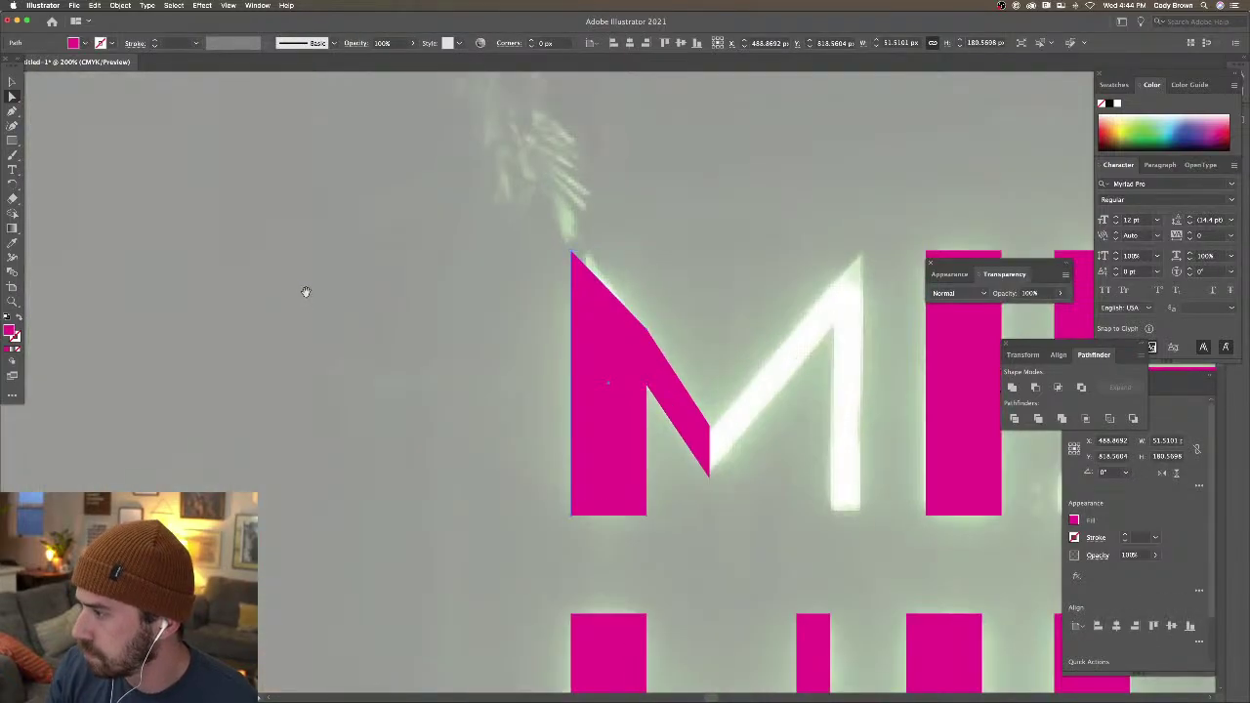
pyautogui.hscroll(-1, 343, 296)
pyautogui.hscroll(-3, 343, 296)
pyautogui.hscroll(1, 651, 315)
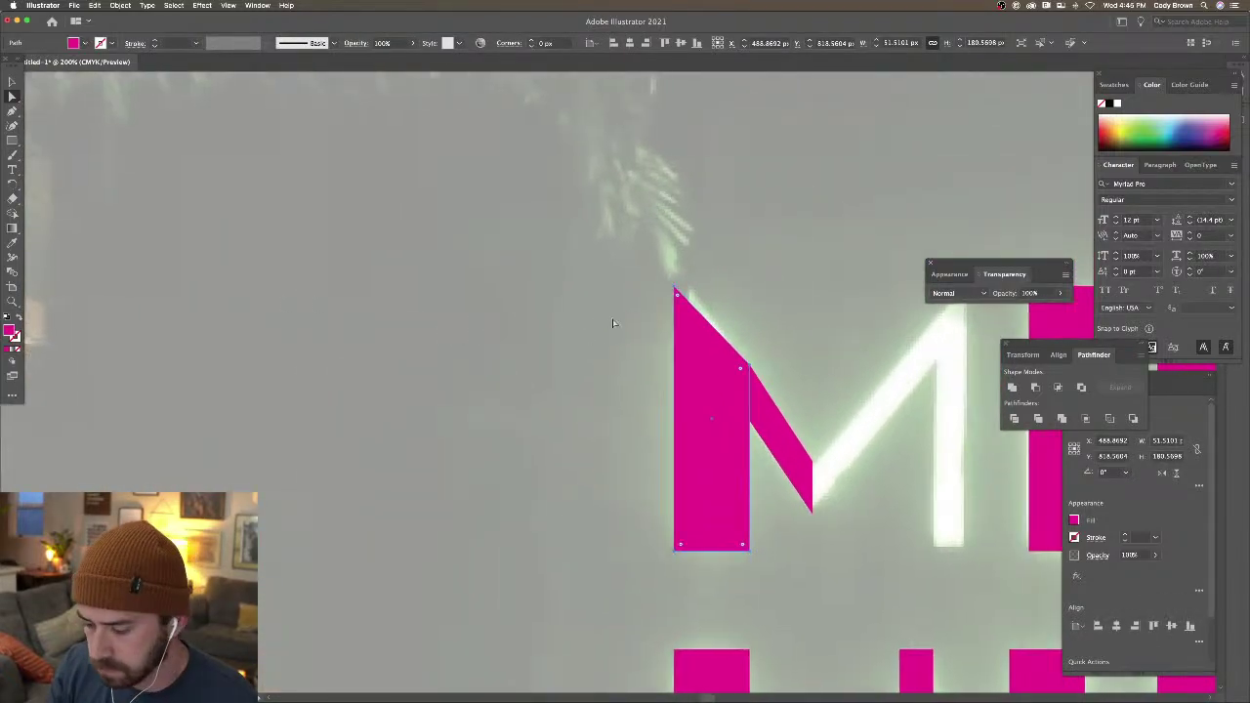
pyautogui.press('super+equal')
pyautogui.press('super+shift+a')
pyautogui.press('super+equal')
pyautogui.scroll(3, 494, 162)
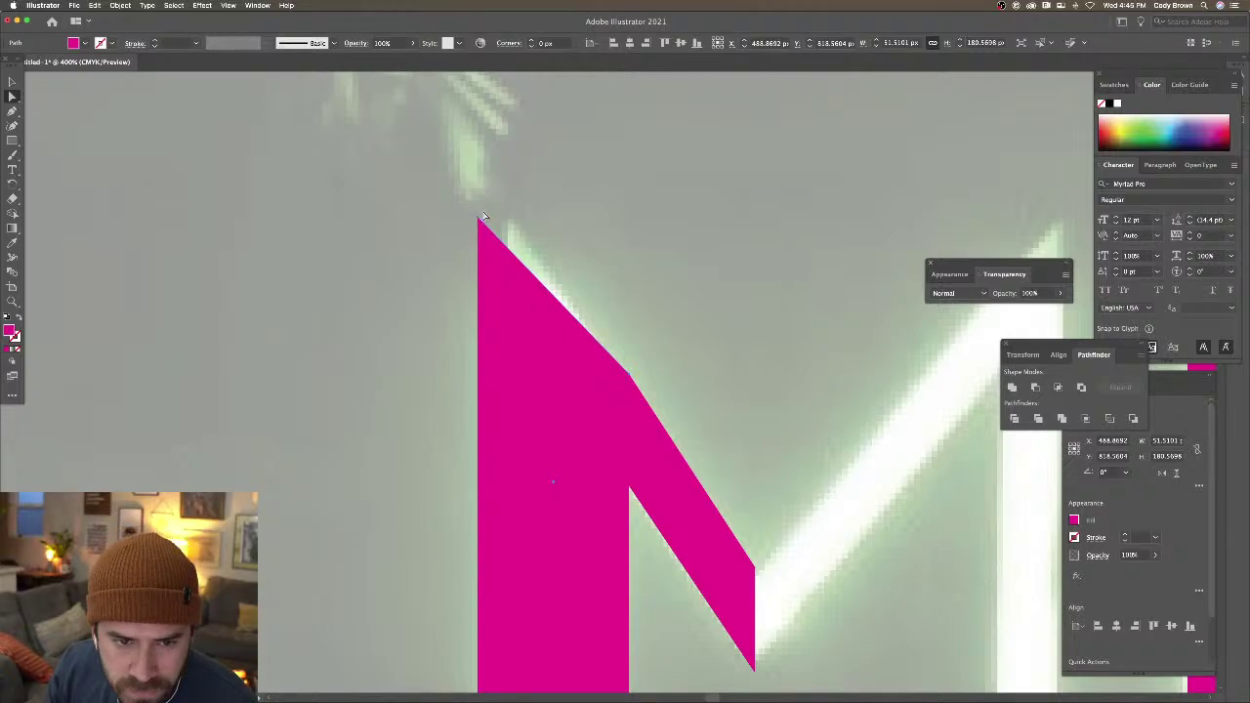
pyautogui.click(478, 216)
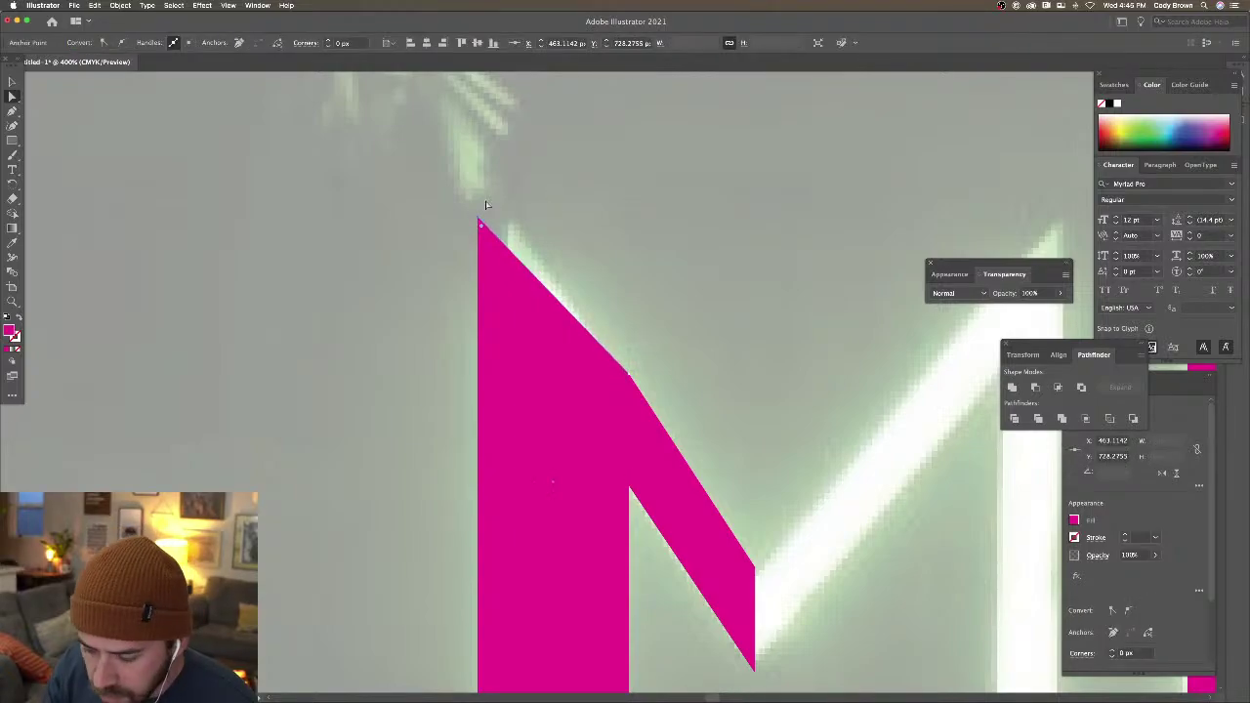
pyautogui.press('super+minus')
pyautogui.scroll(-3, 697, 340)
pyautogui.hscroll(2, 698, 340)
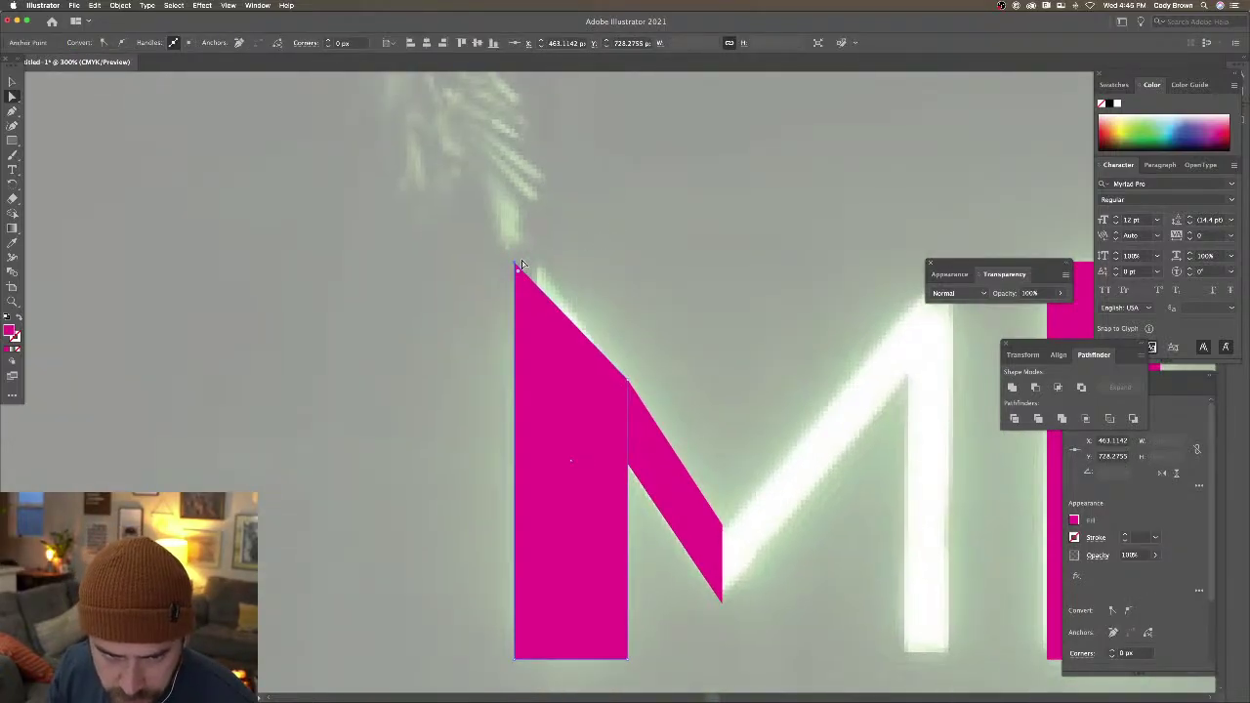
pyautogui.moveTo(516, 264); pyautogui.dragTo(518, 238)
pyautogui.hscroll(2, 565, 231)
pyautogui.press('super+z')
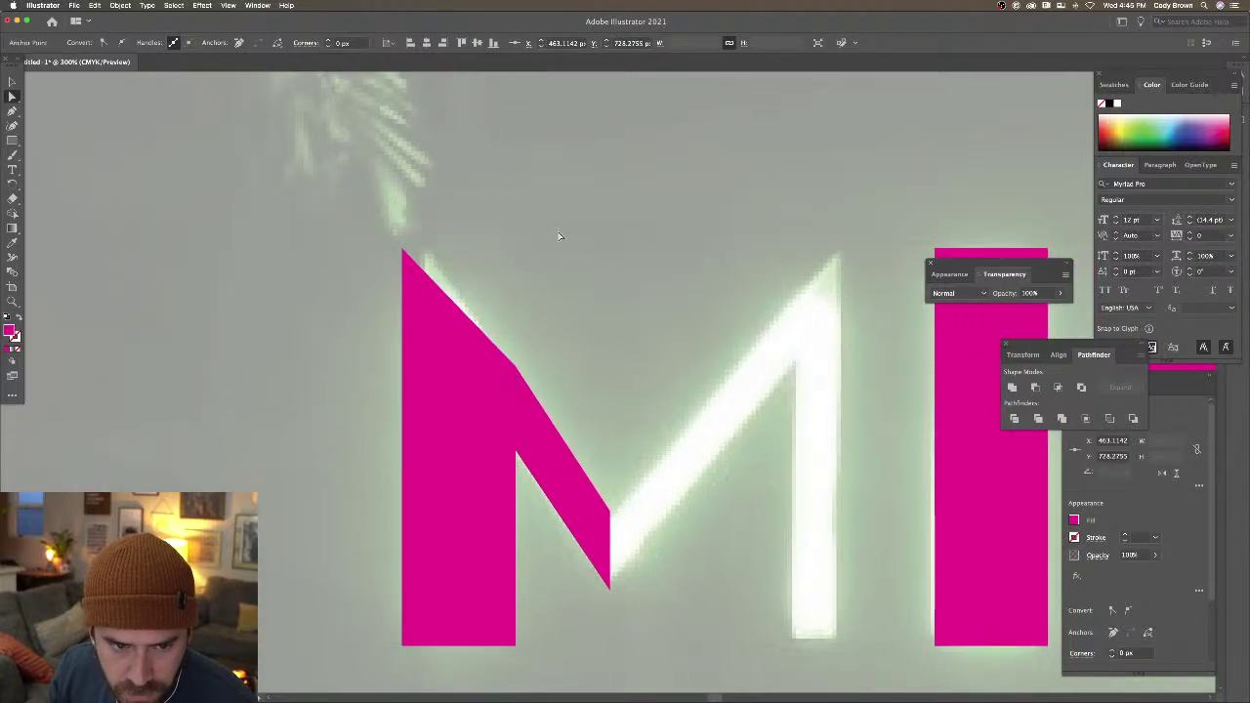
# Nudge the M's left-edge anchors slightly right and adjust its diagonal edge
pyautogui.click(561, 234)
pyautogui.moveTo(357, 224); pyautogui.dragTo(420, 646)
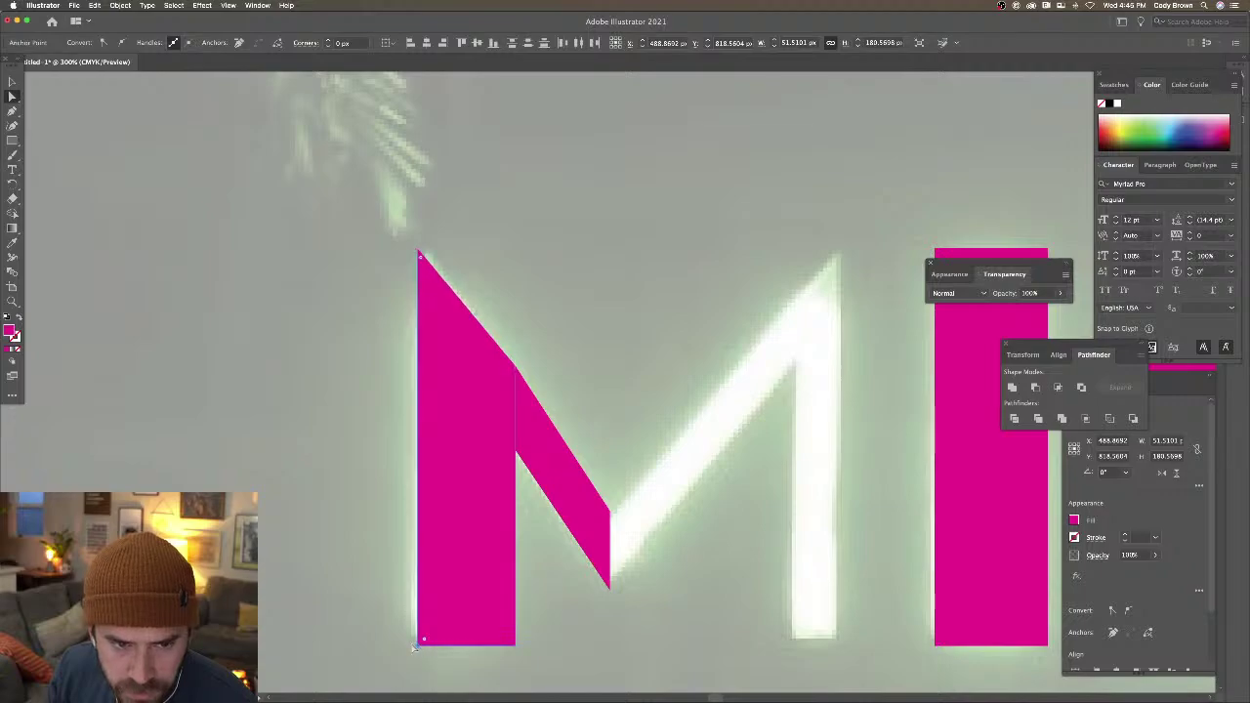
pyautogui.click(1133, 6)
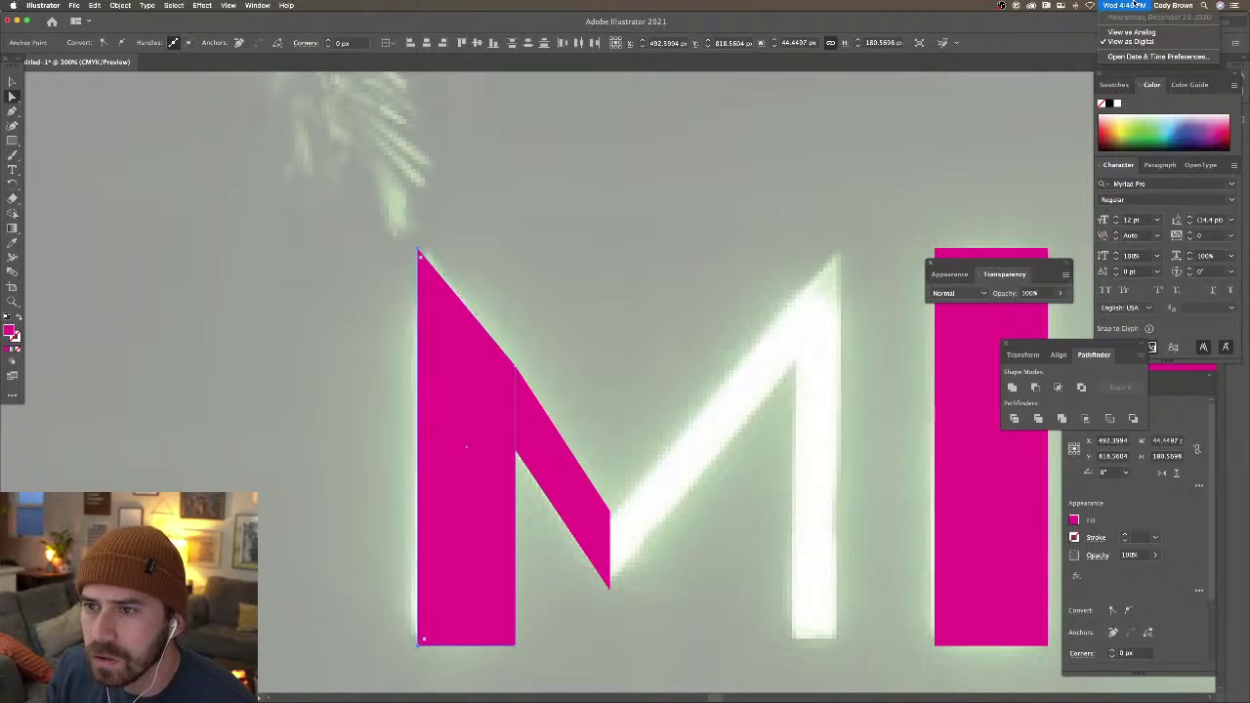
pyautogui.click(1132, 6)
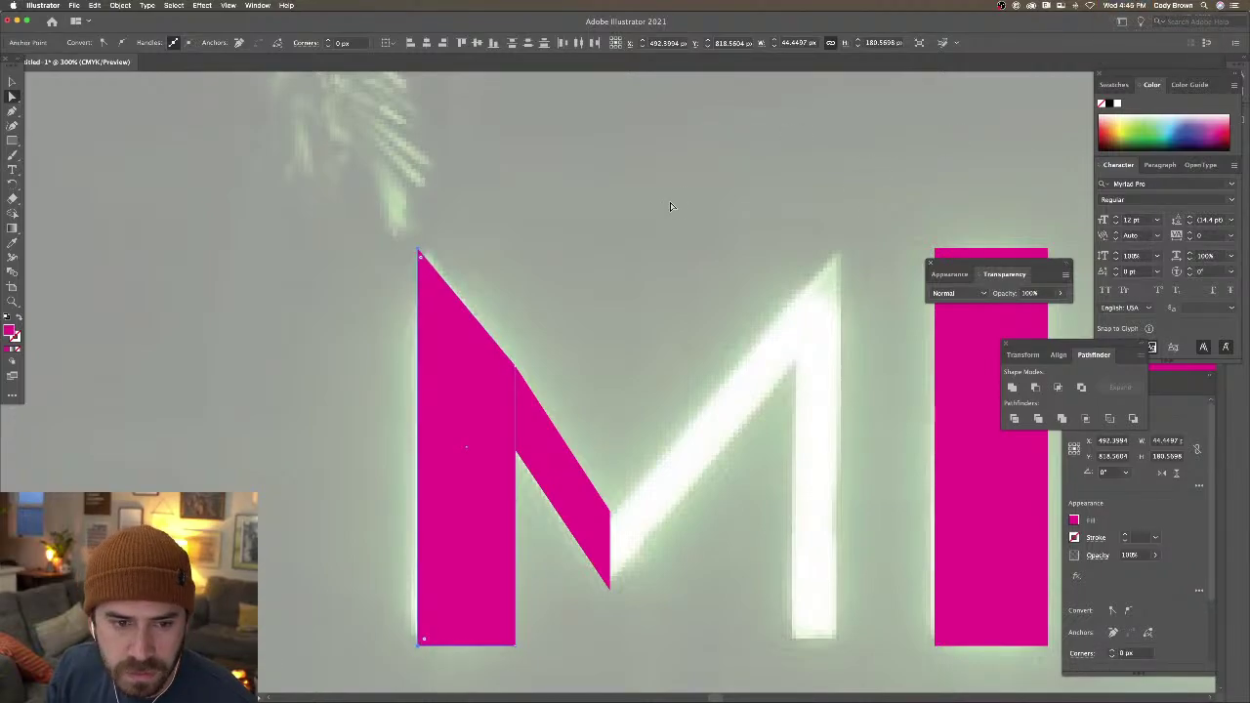
pyautogui.click(420, 253)
pyautogui.moveTo(420, 253); pyautogui.dragTo(424, 252)
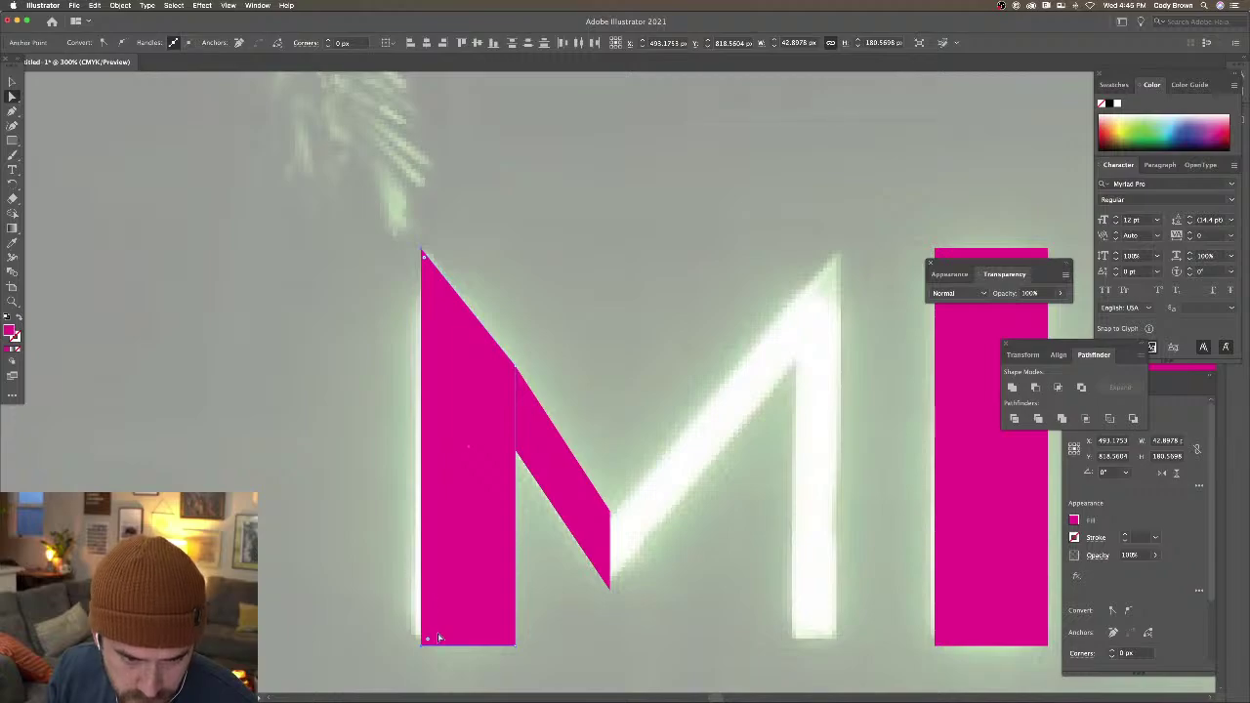
pyautogui.click(577, 630)
pyautogui.hscroll(3, 575, 619)
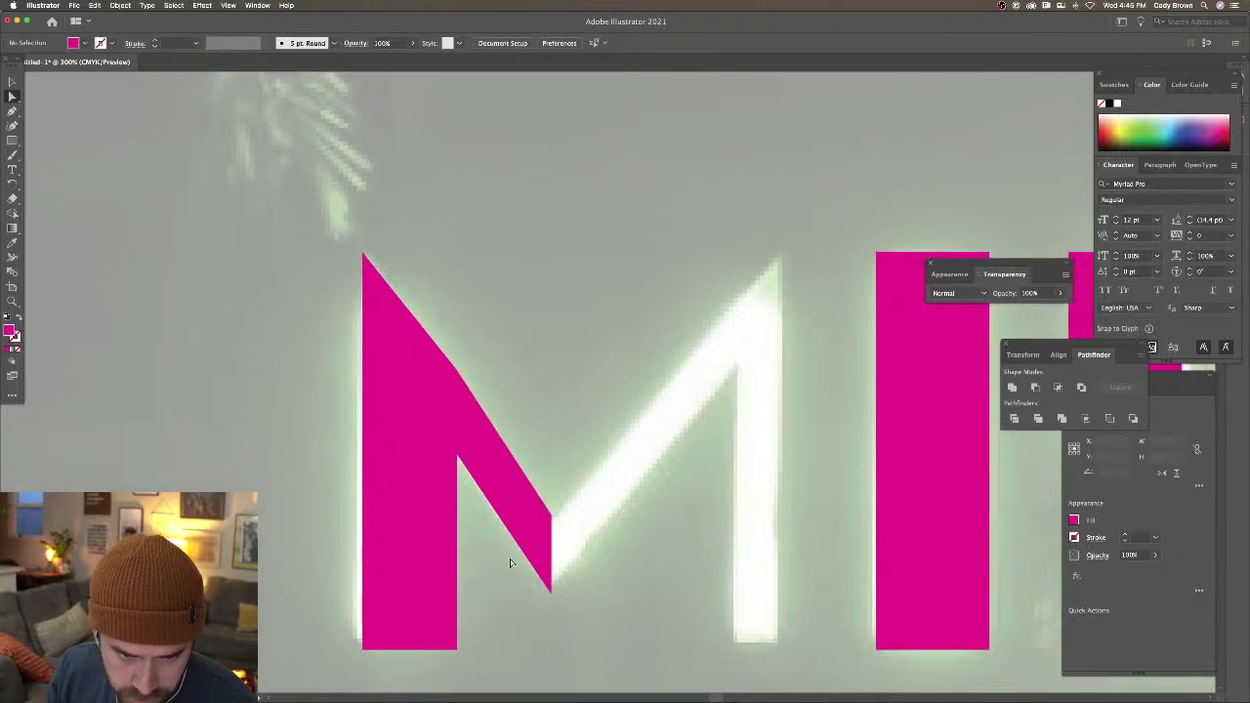
pyautogui.moveTo(447, 364); pyautogui.dragTo(459, 381)
pyautogui.click(505, 371)
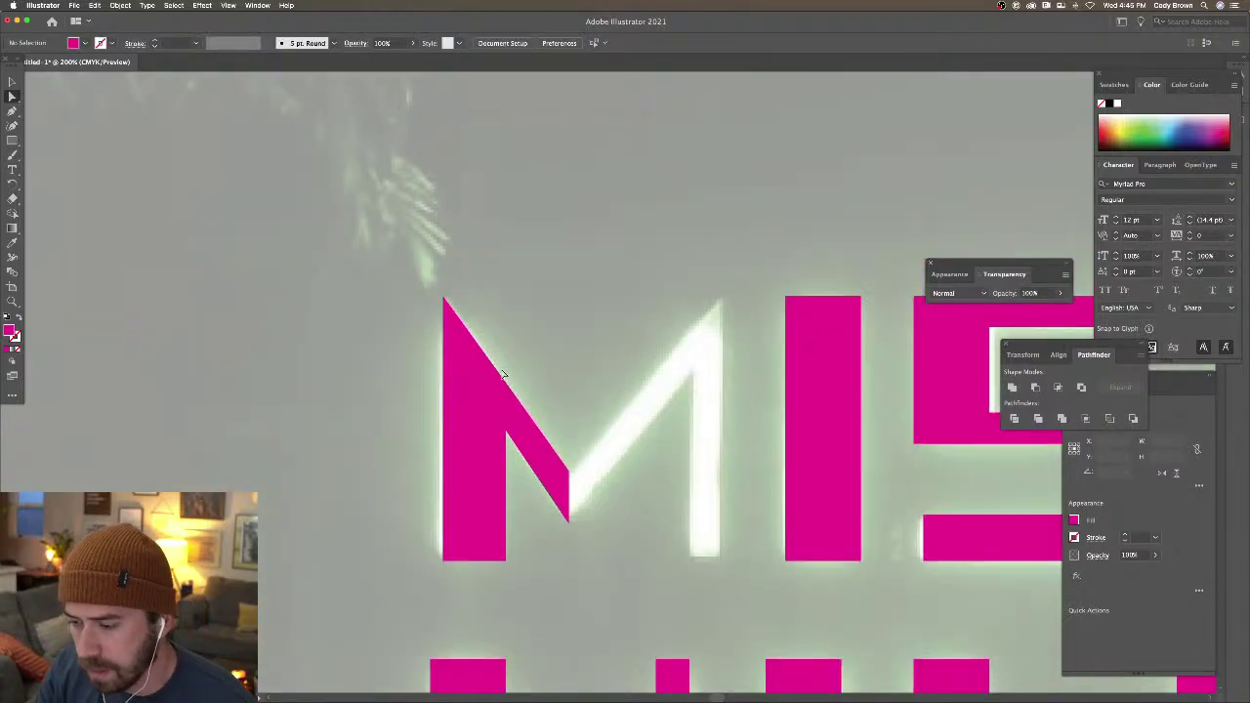
# Zoom out and Alt-drag a copy of the M's pink left half just to its right
pyautogui.press('super+minus')
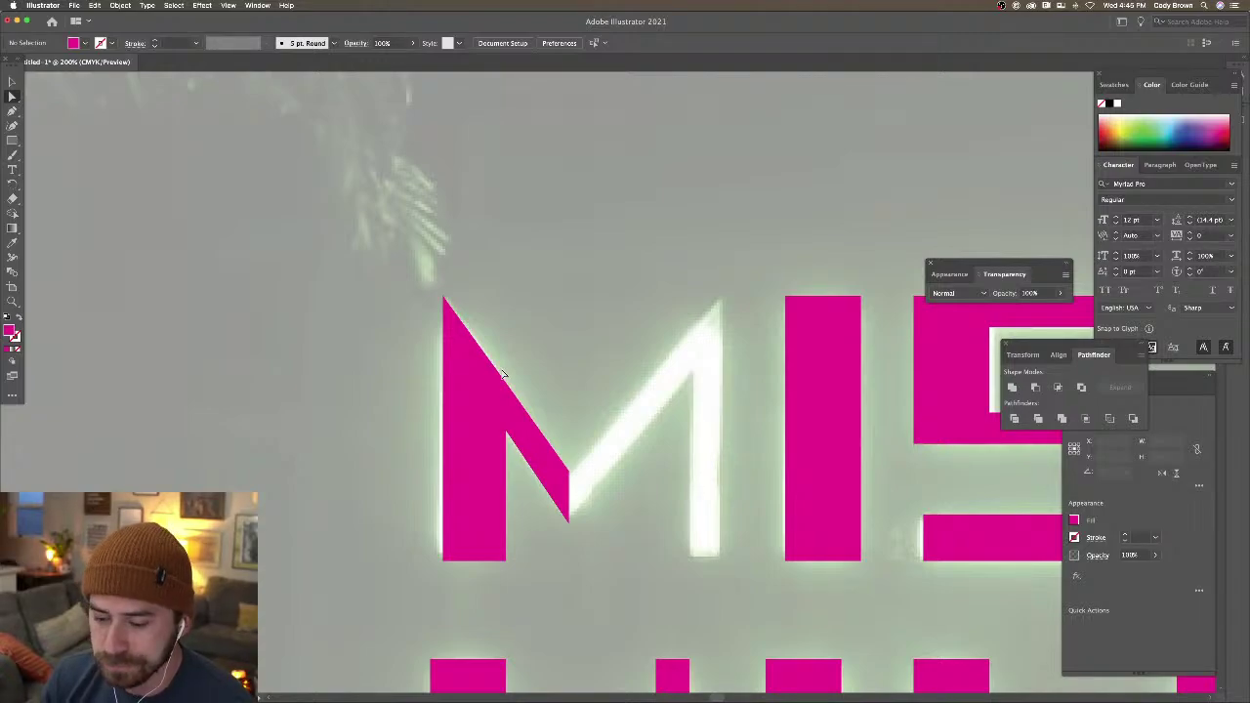
pyautogui.scroll(-4, 502, 374)
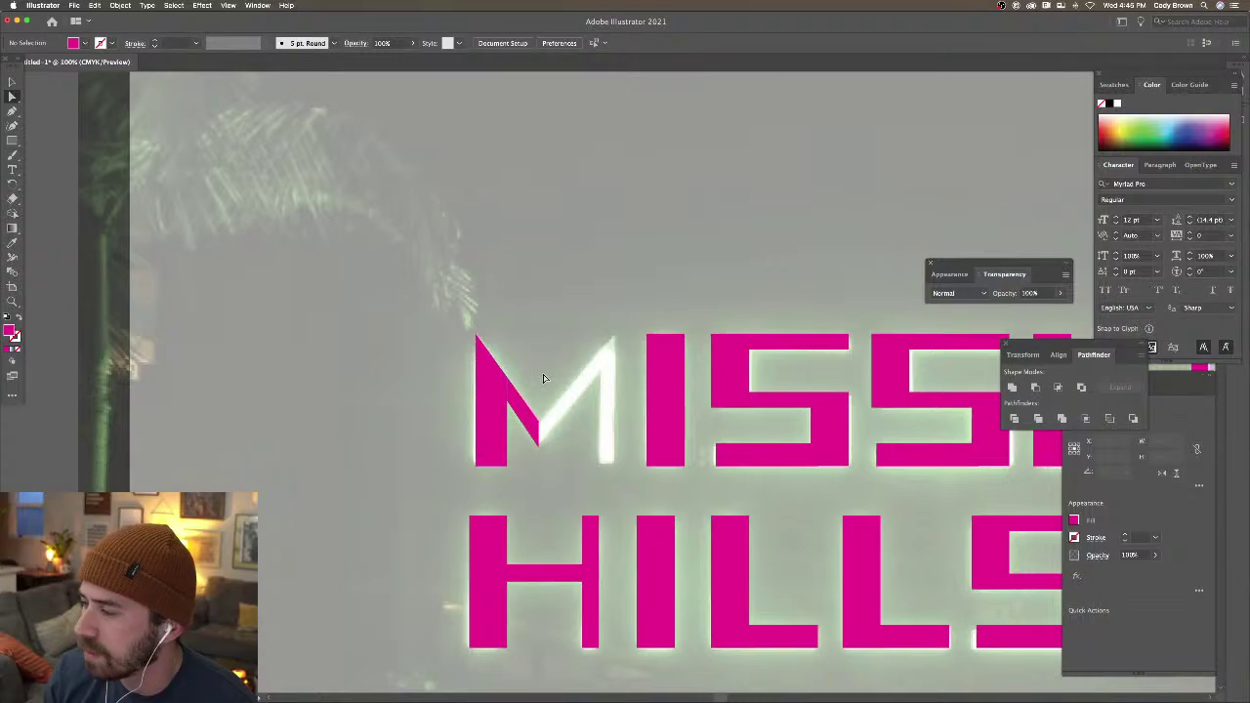
pyautogui.hscroll(3, 610, 383)
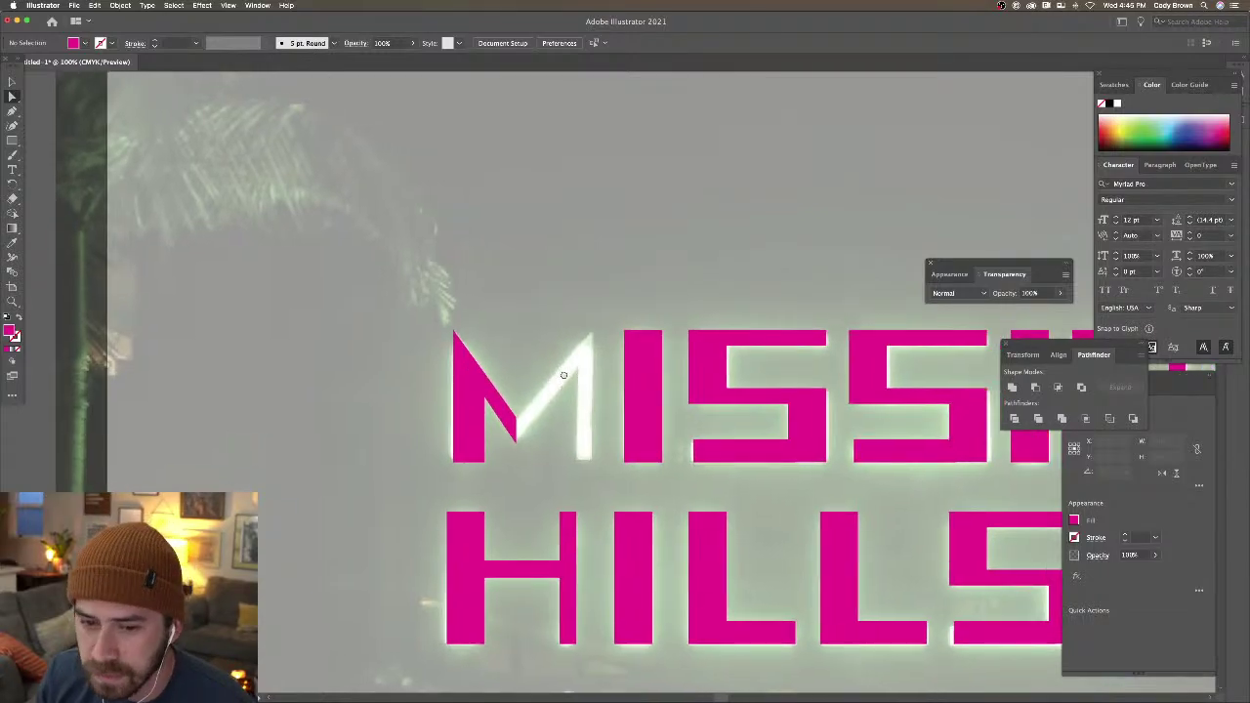
pyautogui.click(11, 82)
pyautogui.click(405, 407)
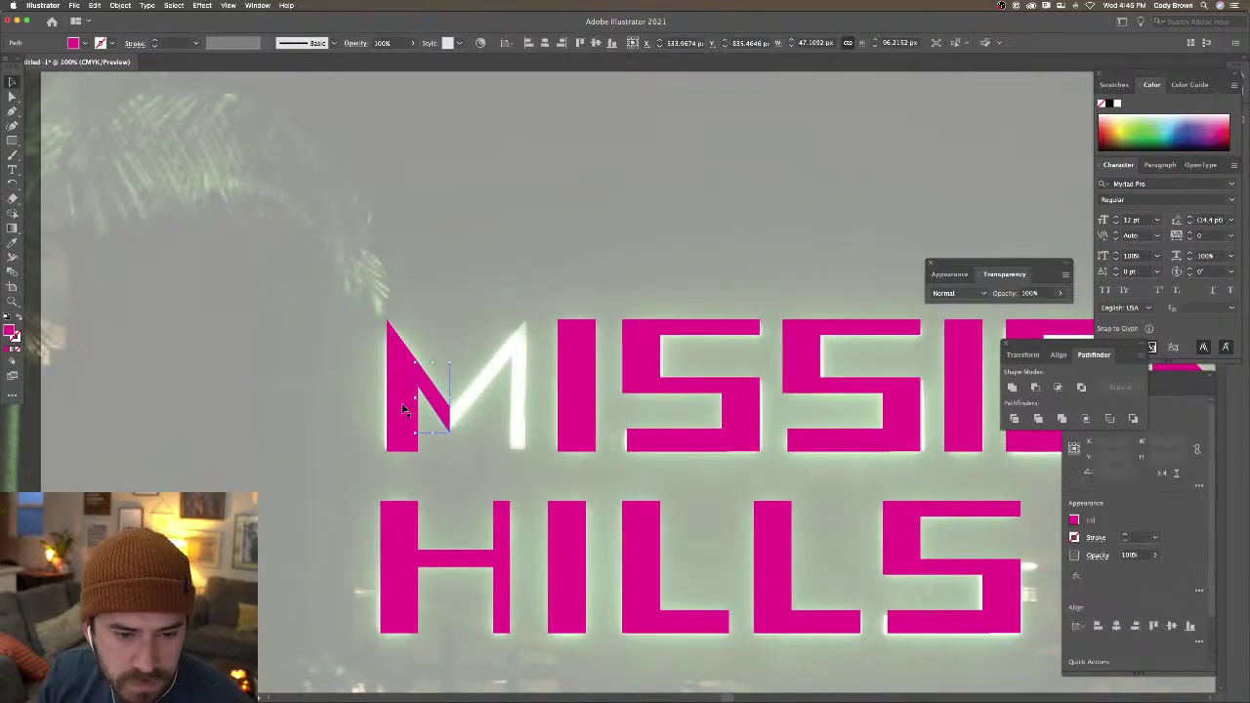
pyautogui.moveTo(399, 410); pyautogui.dragTo(444, 403)
# Reflect the copy vertically with Transform > Reflect and butt it against the left half
pyautogui.rightClick(444, 405)
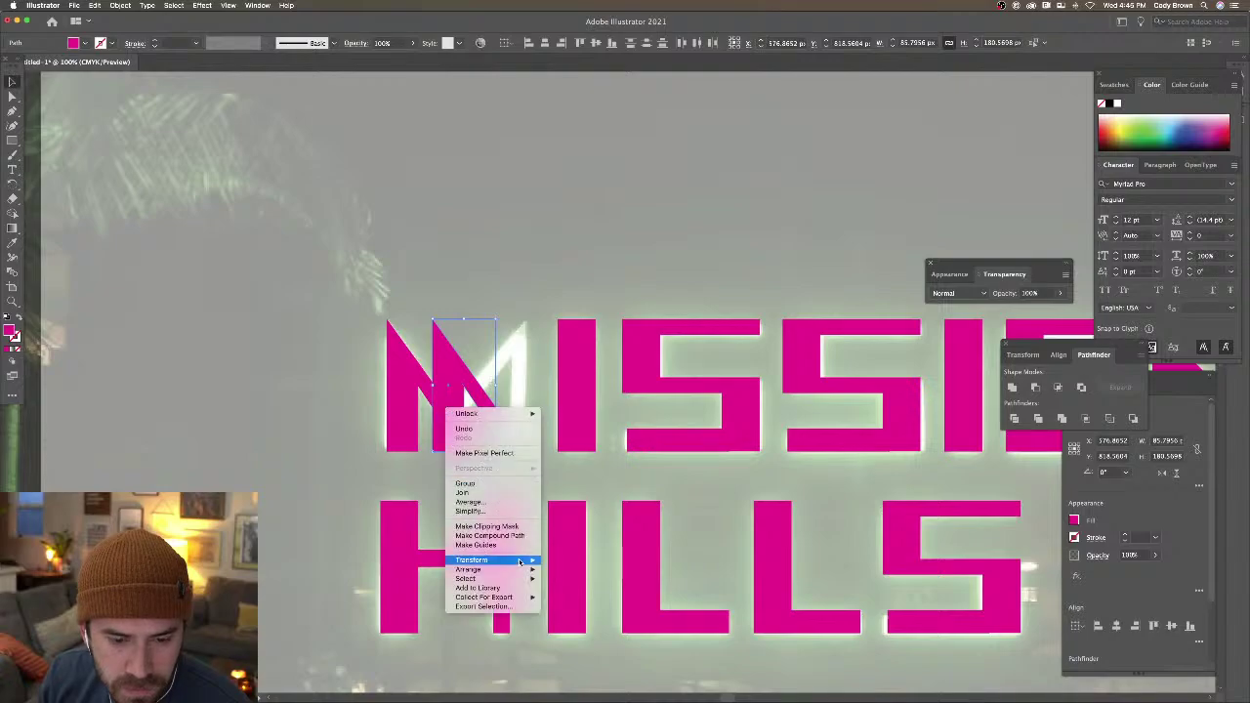
pyautogui.moveTo(508, 559)
pyautogui.click(579, 593)
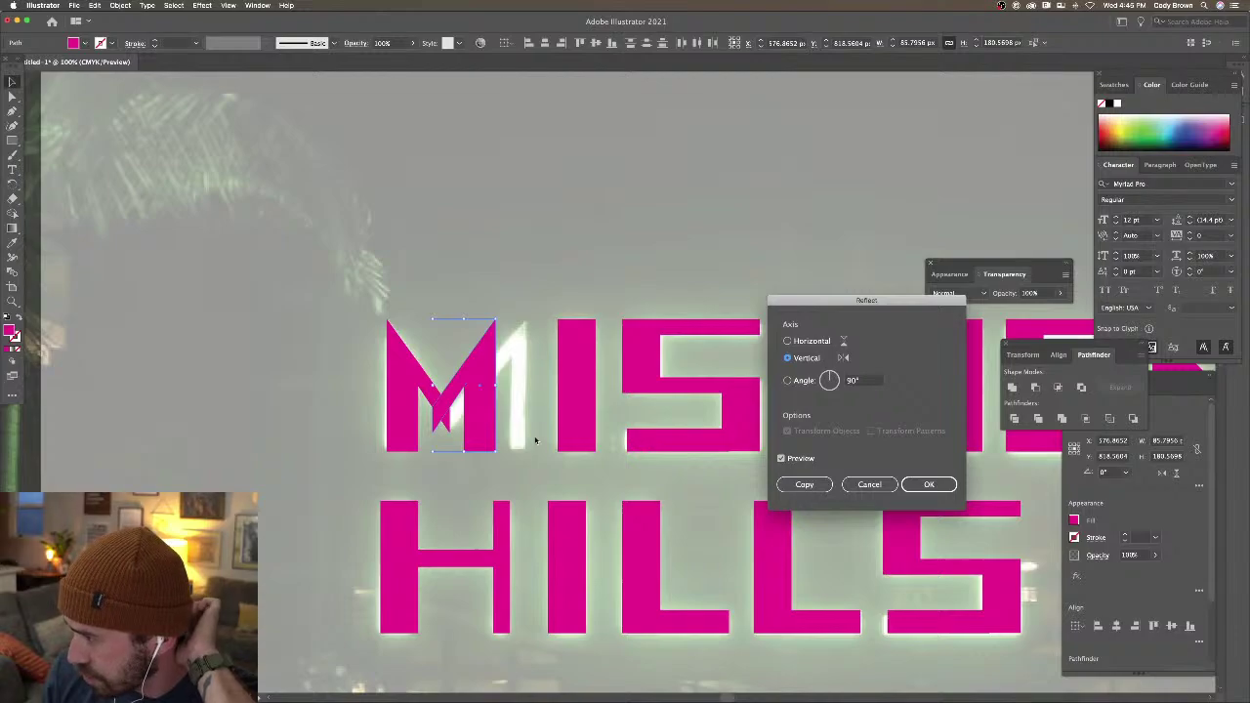
pyautogui.press('Return')
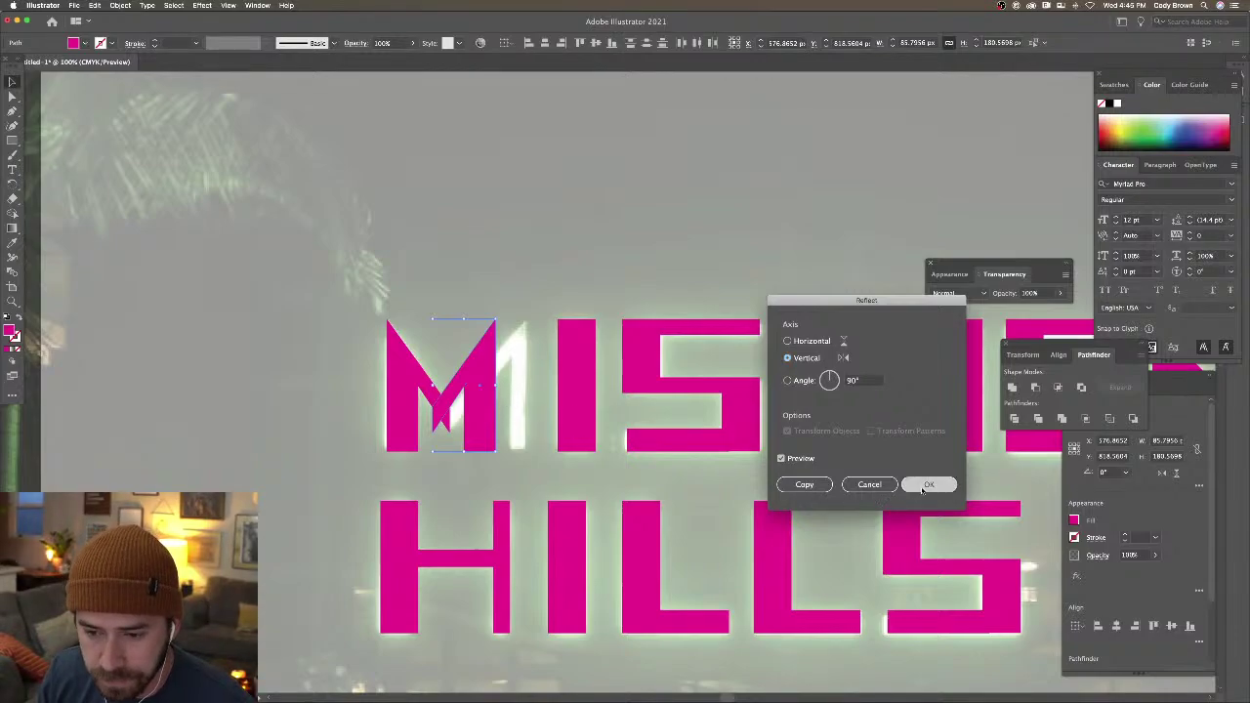
pyautogui.moveTo(503, 431); pyautogui.dragTo(511, 432)
pyautogui.press('super+equal')
pyautogui.press('super+equal')
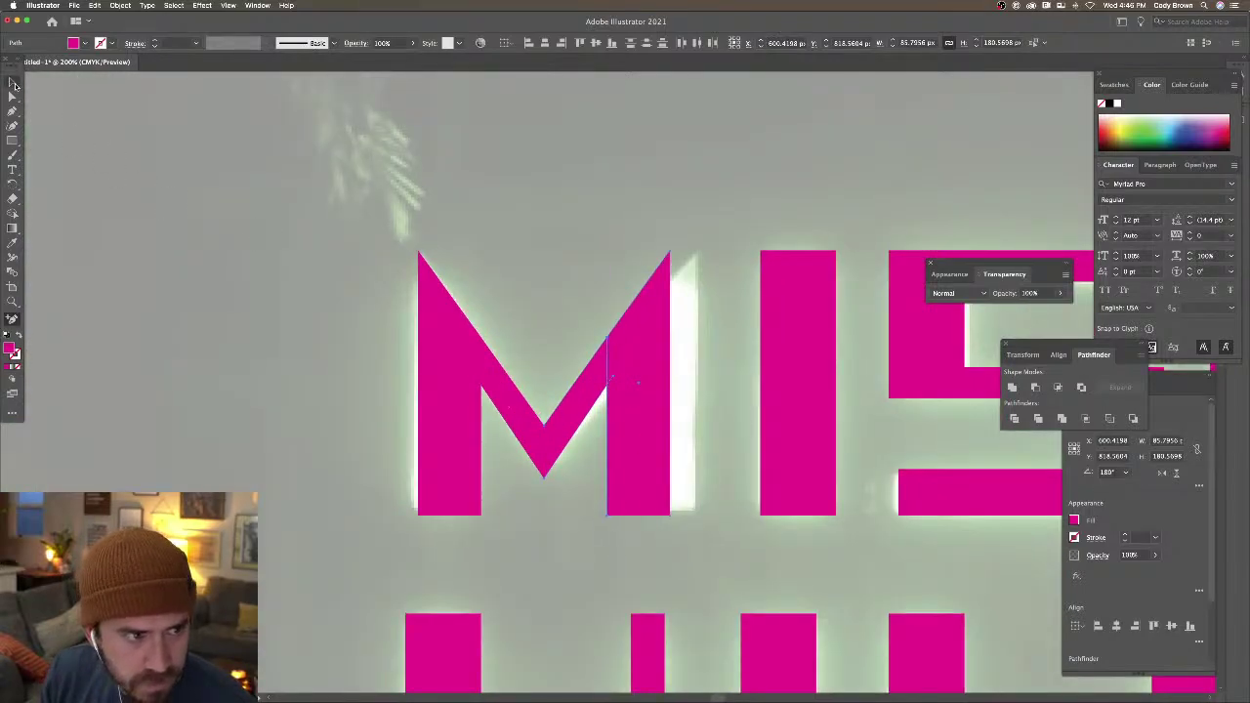
# Group the M's left and right pieces into one object
pyautogui.click(13, 84)
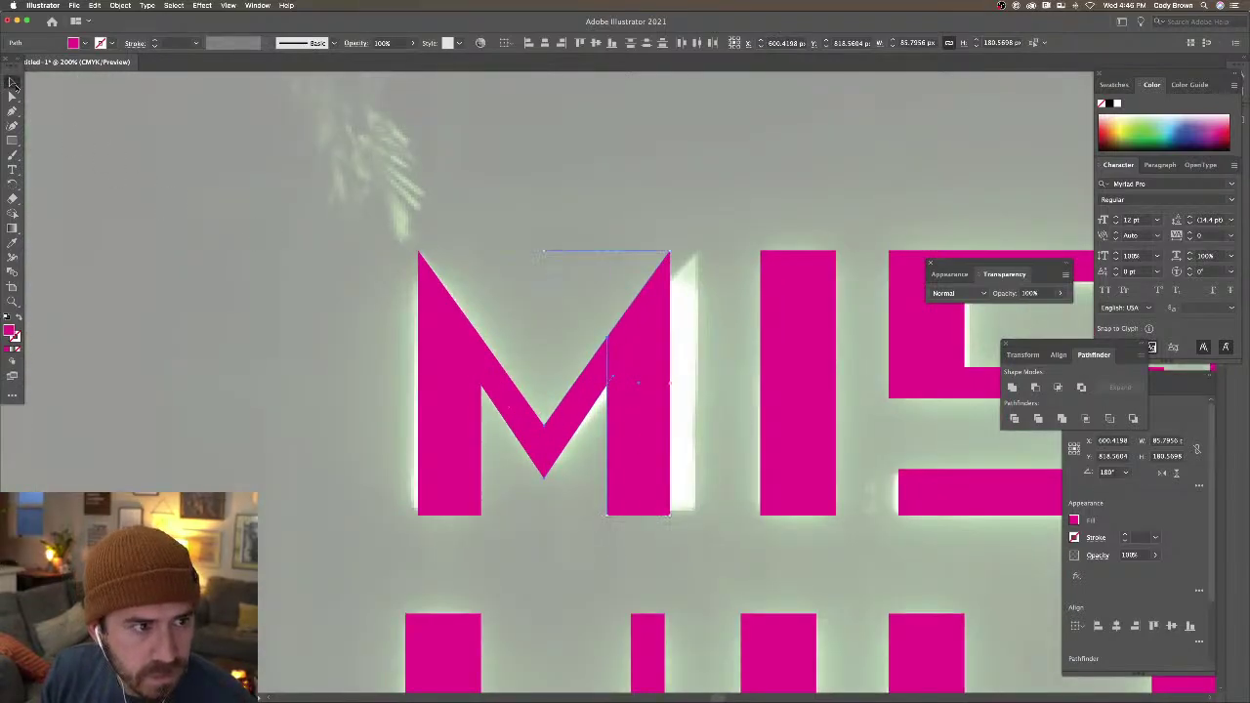
pyautogui.click(598, 385)
pyautogui.keyDown('shift'); pyautogui.click(488, 404); pyautogui.keyUp('shift')
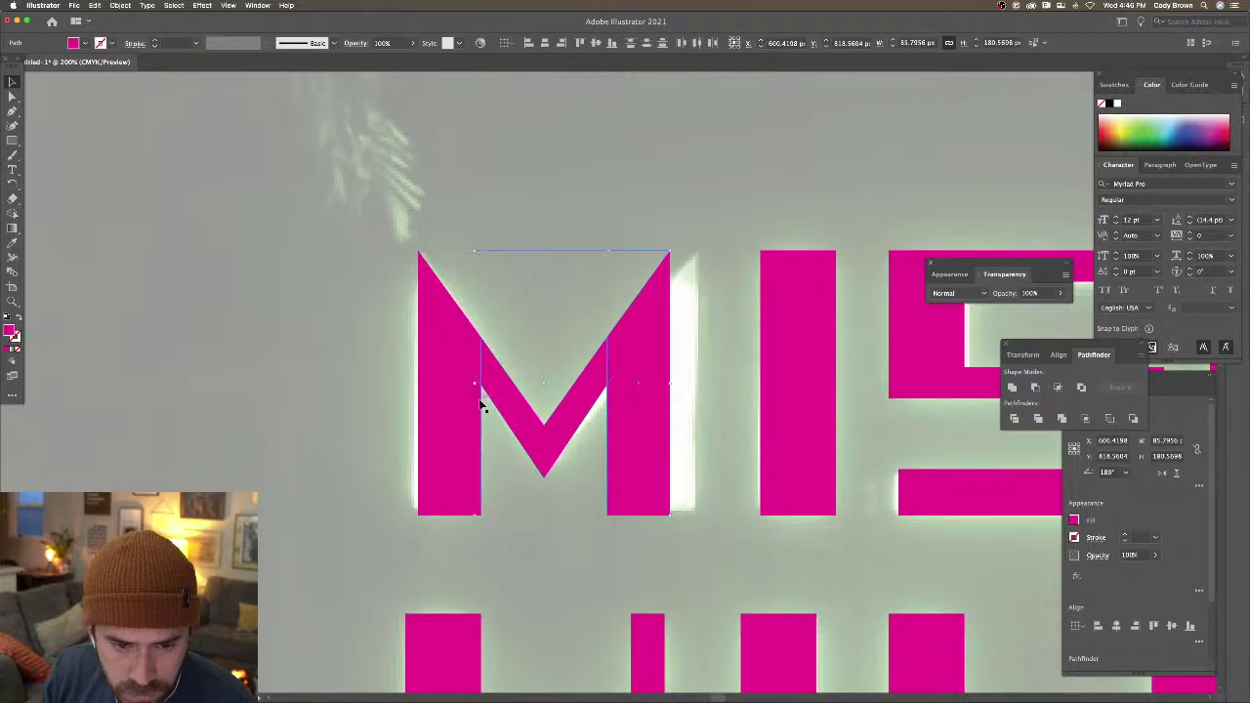
pyautogui.rightClick(455, 404)
pyautogui.click(491, 485)
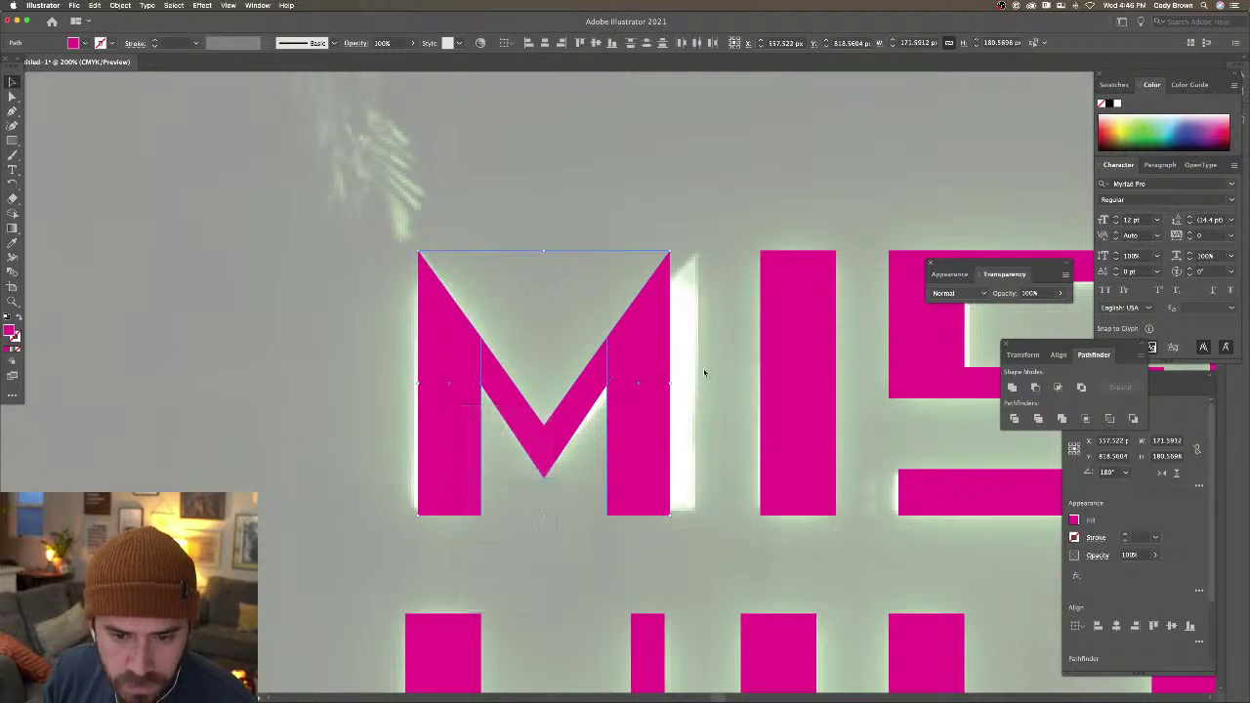
# Widen the grouped M by dragging its right-middle handle toward the I
pyautogui.moveTo(670, 383)
pyautogui.mouseDown()
pyautogui.moveTo(697, 385)
pyautogui.moveTo(678, 387)
pyautogui.mouseUp()
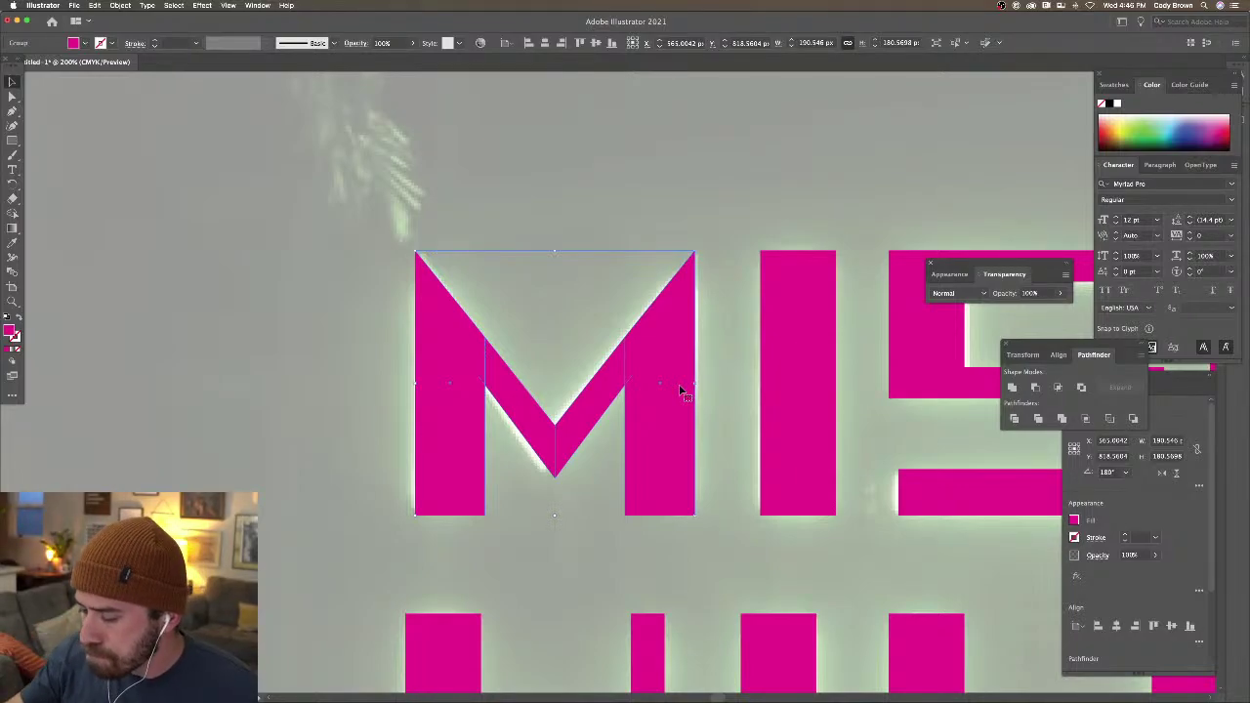
pyautogui.press('a')
pyautogui.press('super+minus')
pyautogui.press('super+minus')
pyautogui.press('super+minus')
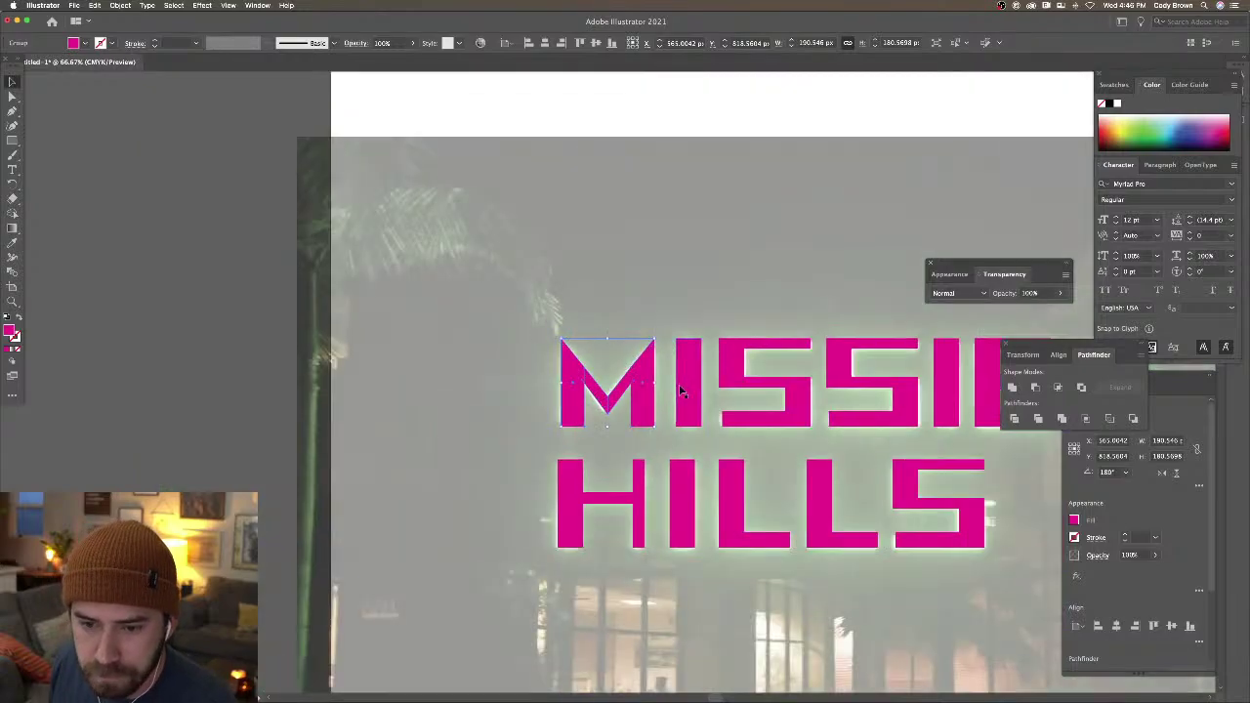
# Unlock all objects and delete the background sign photo
pyautogui.press('super+minus')
pyautogui.click(524, 294)
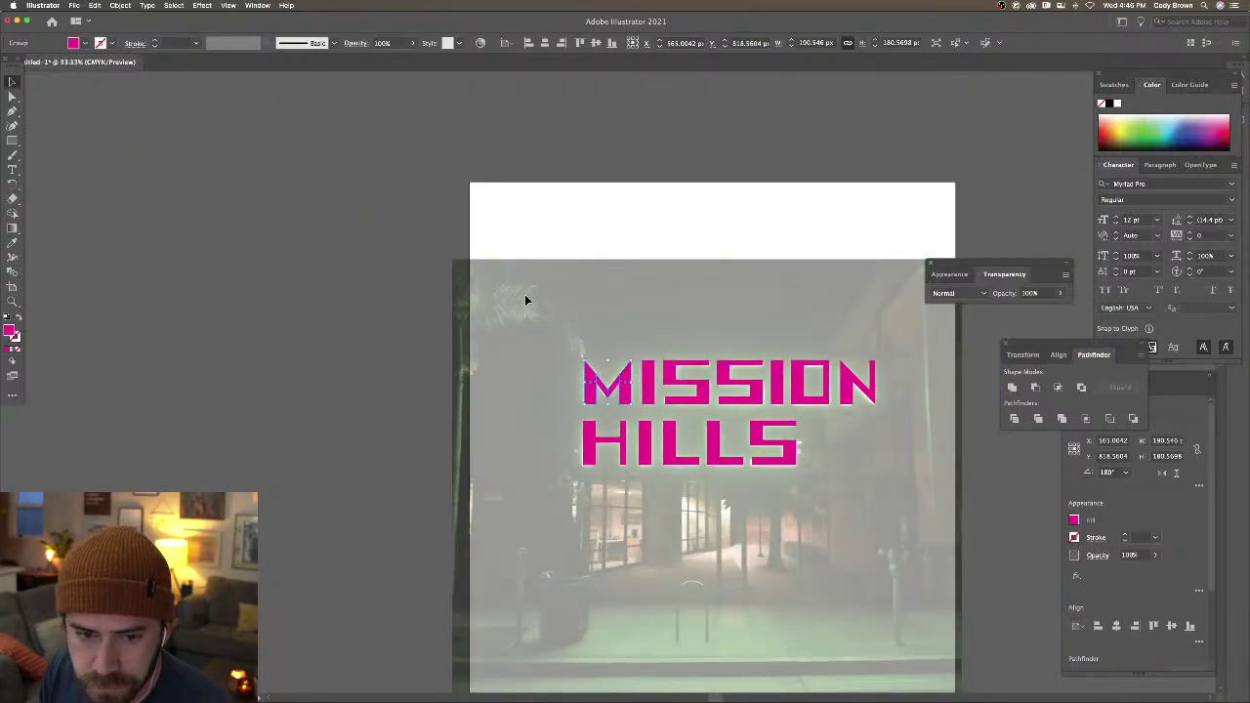
pyautogui.hscroll(2, 478, 275)
pyautogui.hscroll(2, 478, 275)
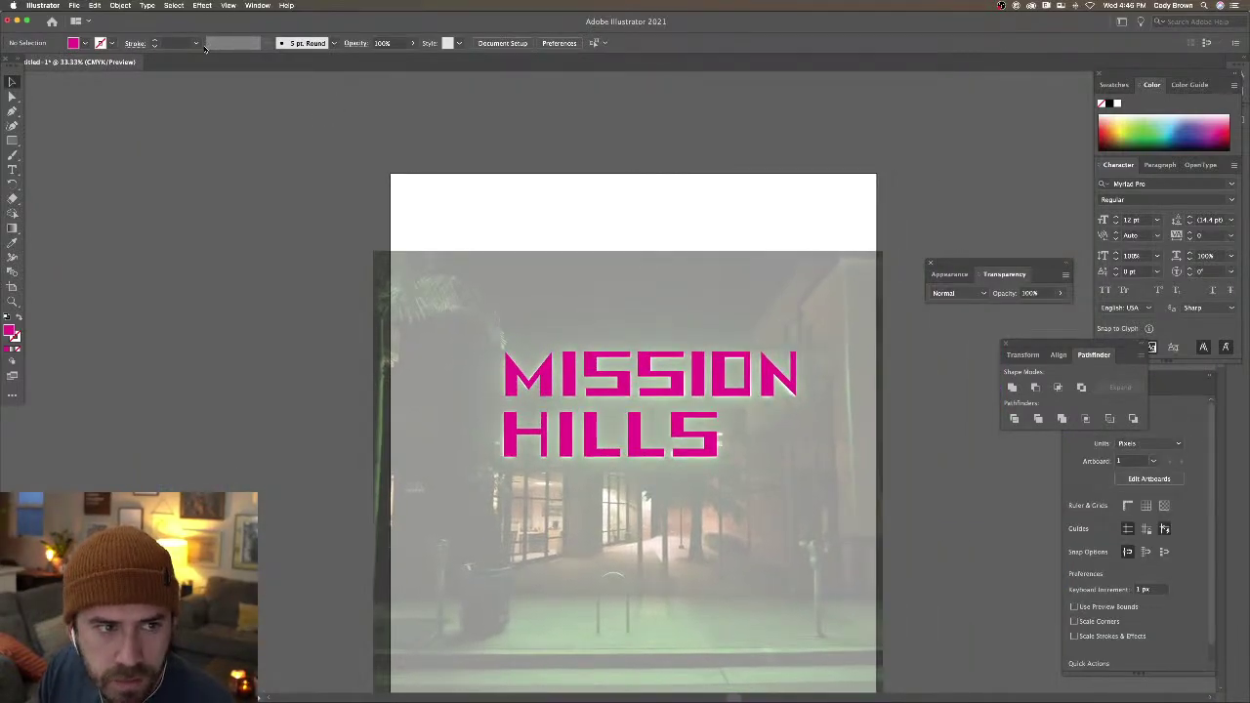
pyautogui.click(120, 5)
pyautogui.click(146, 79)
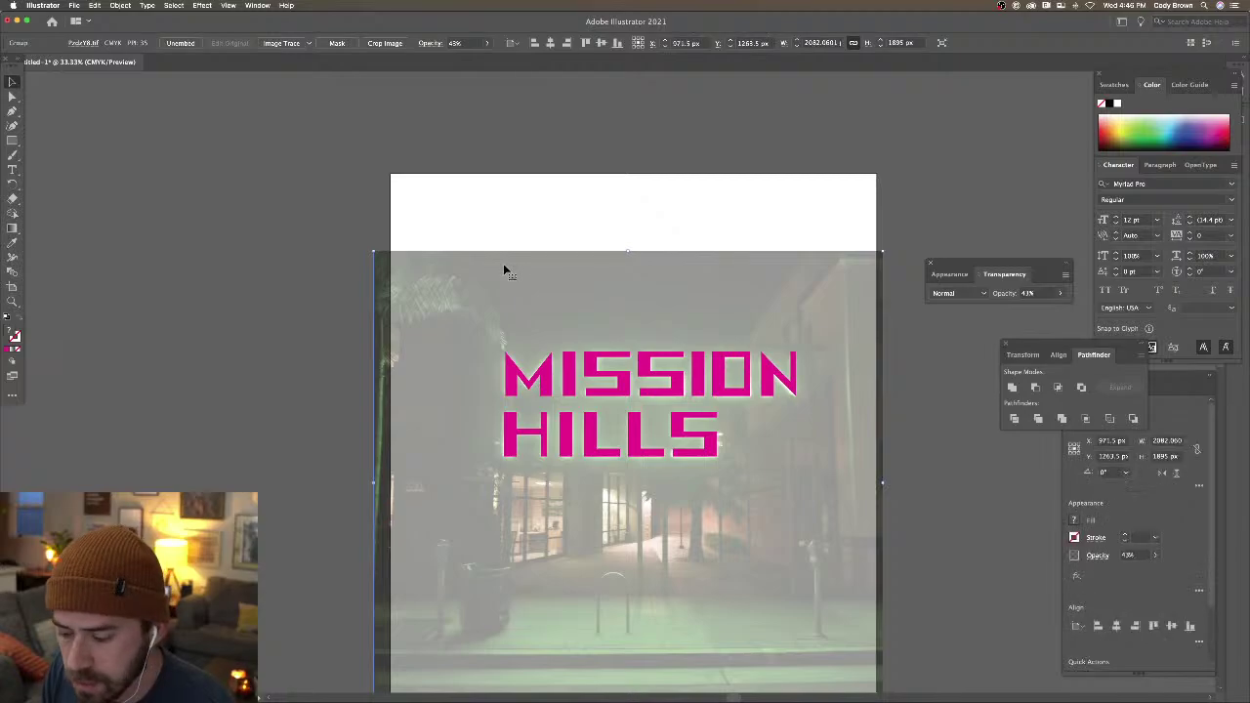
pyautogui.press('Delete')
# Group the HILLS letters and merge them into one shape with Pathfinder Unite
pyautogui.moveTo(569, 274); pyautogui.dragTo(526, 265)
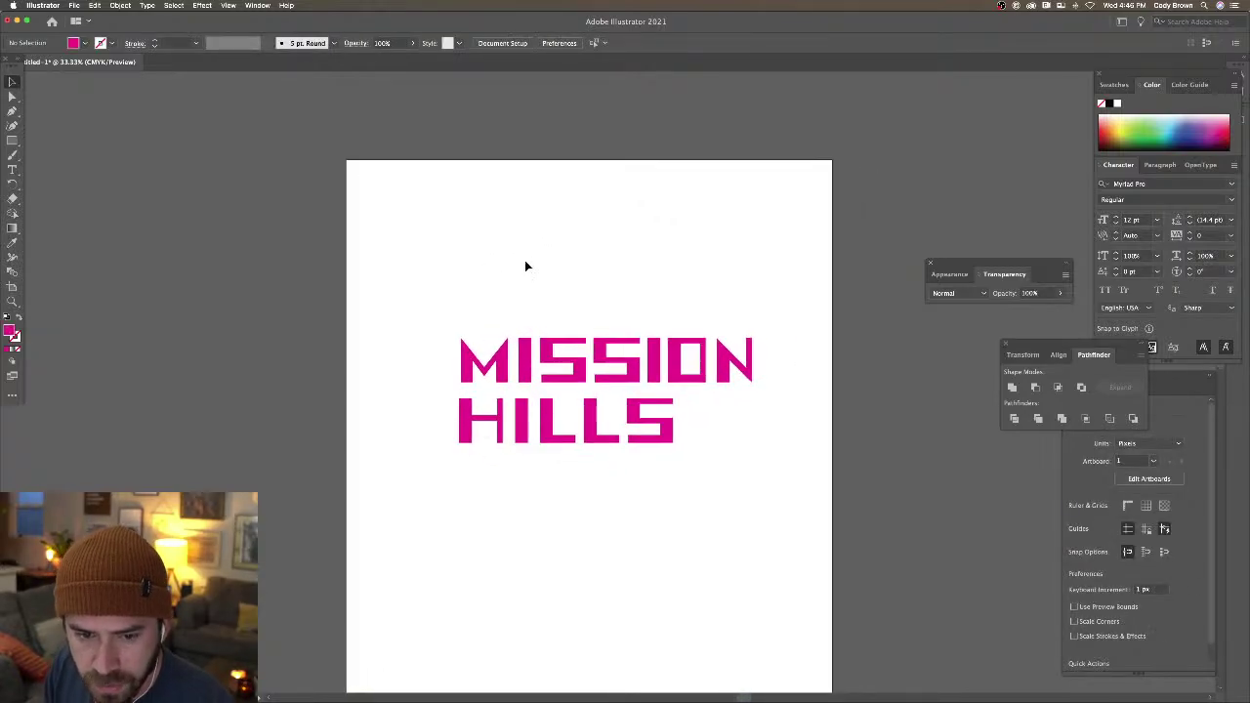
pyautogui.moveTo(414, 407); pyautogui.dragTo(705, 481)
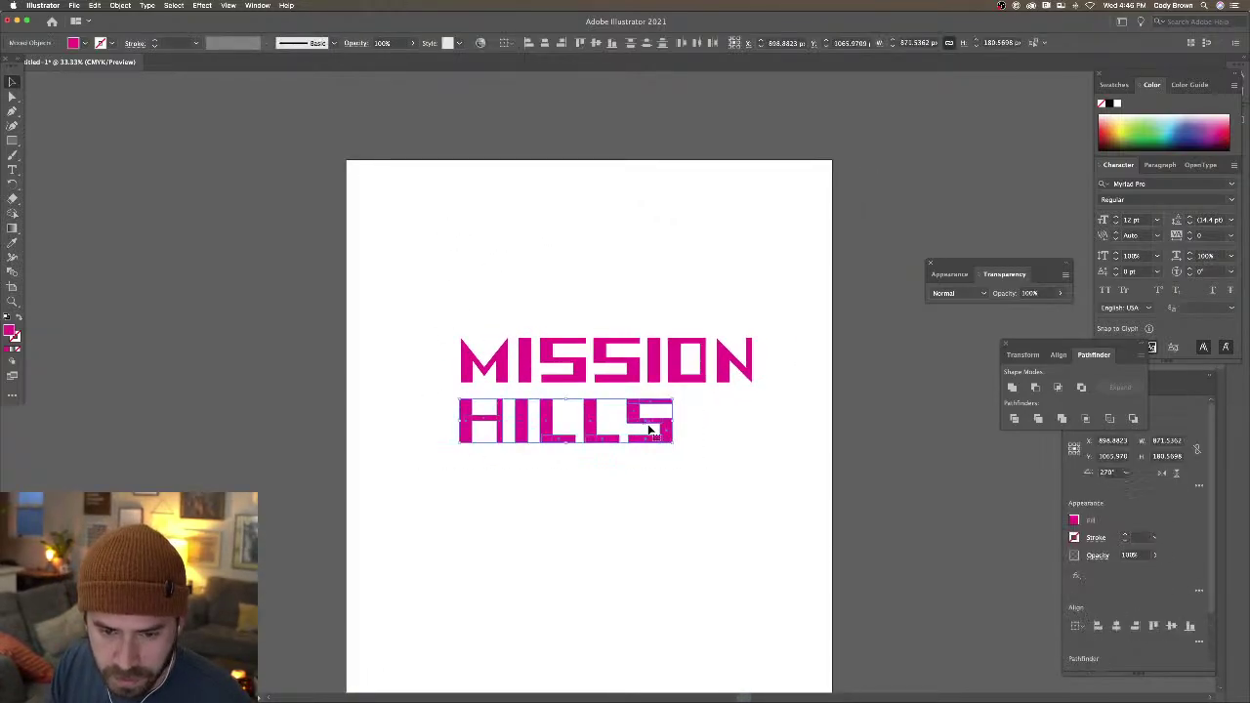
pyautogui.rightClick(669, 438)
pyautogui.click(695, 515)
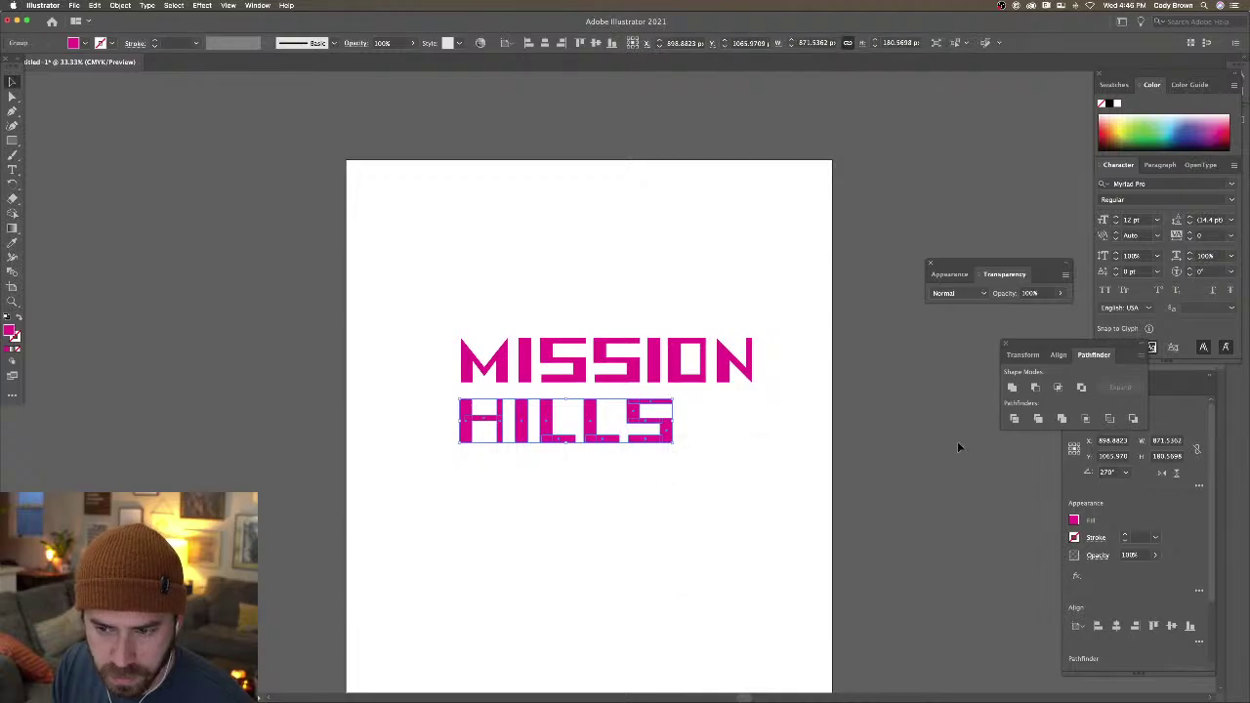
pyautogui.click(1011, 388)
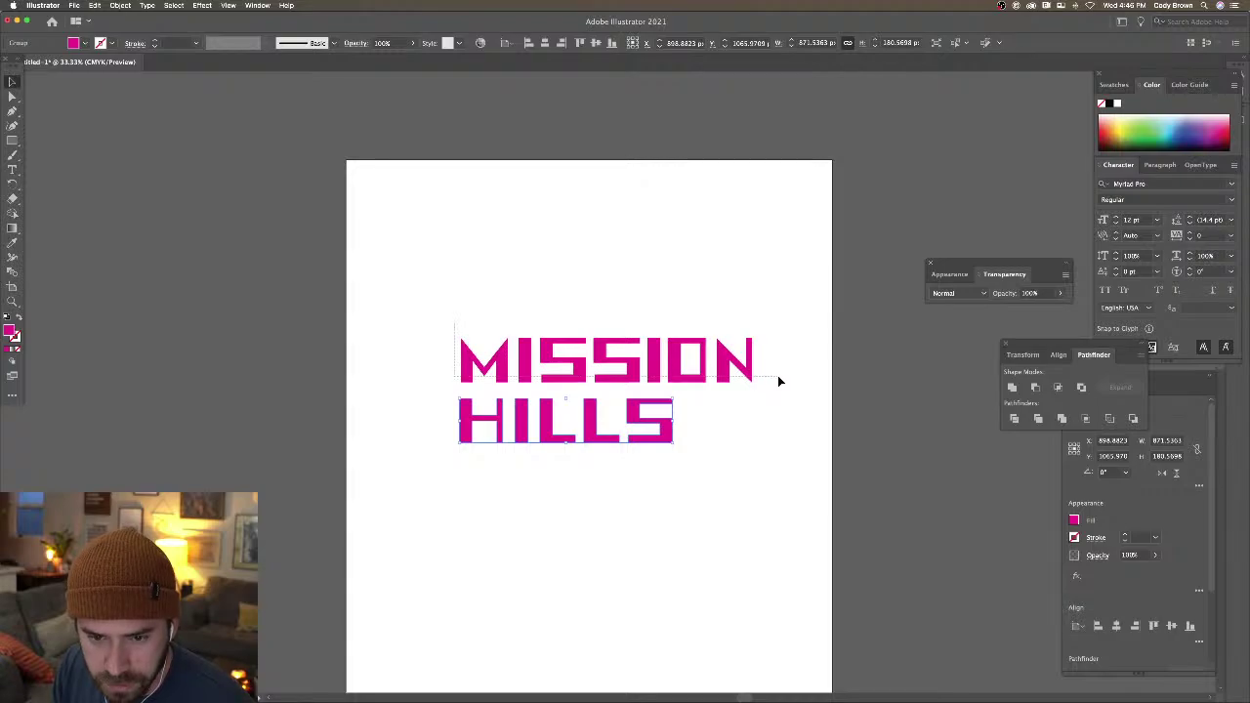
pyautogui.click(747, 361)
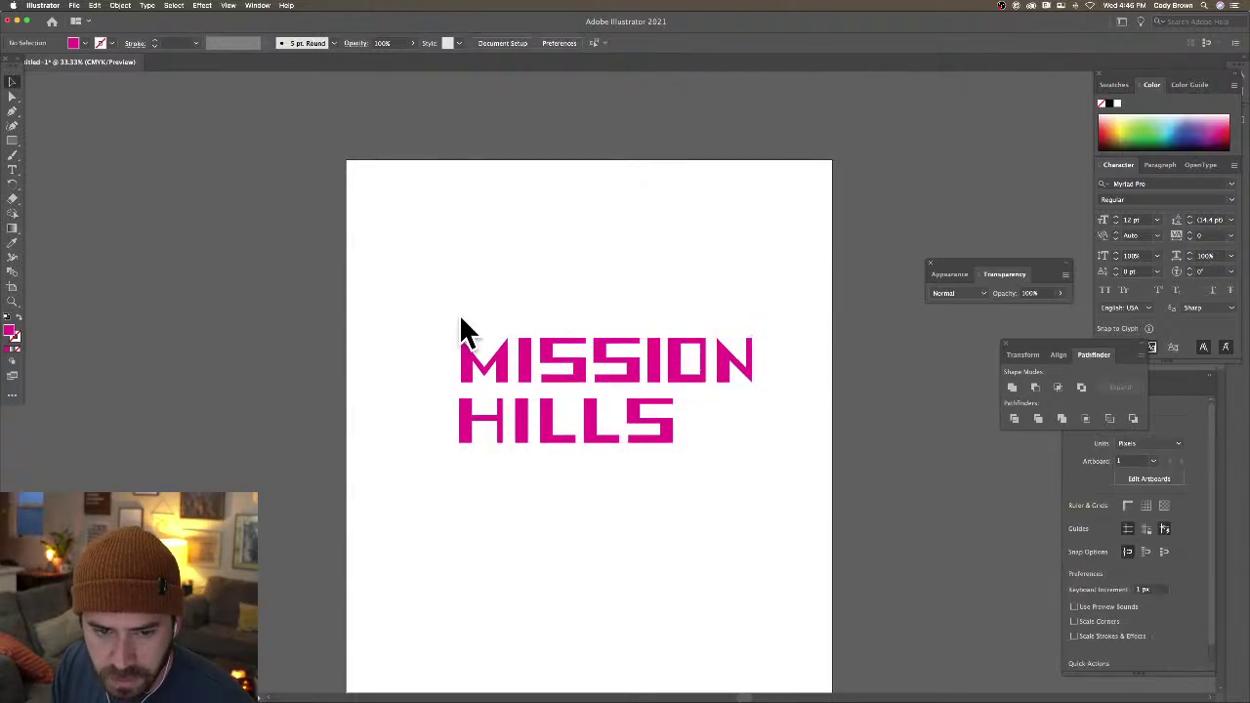
# Shift MISSION left and nudge HILLS up closer beneath it
pyautogui.moveTo(453, 312); pyautogui.dragTo(809, 388)
pyautogui.moveTo(728, 368); pyautogui.dragTo(695, 367)
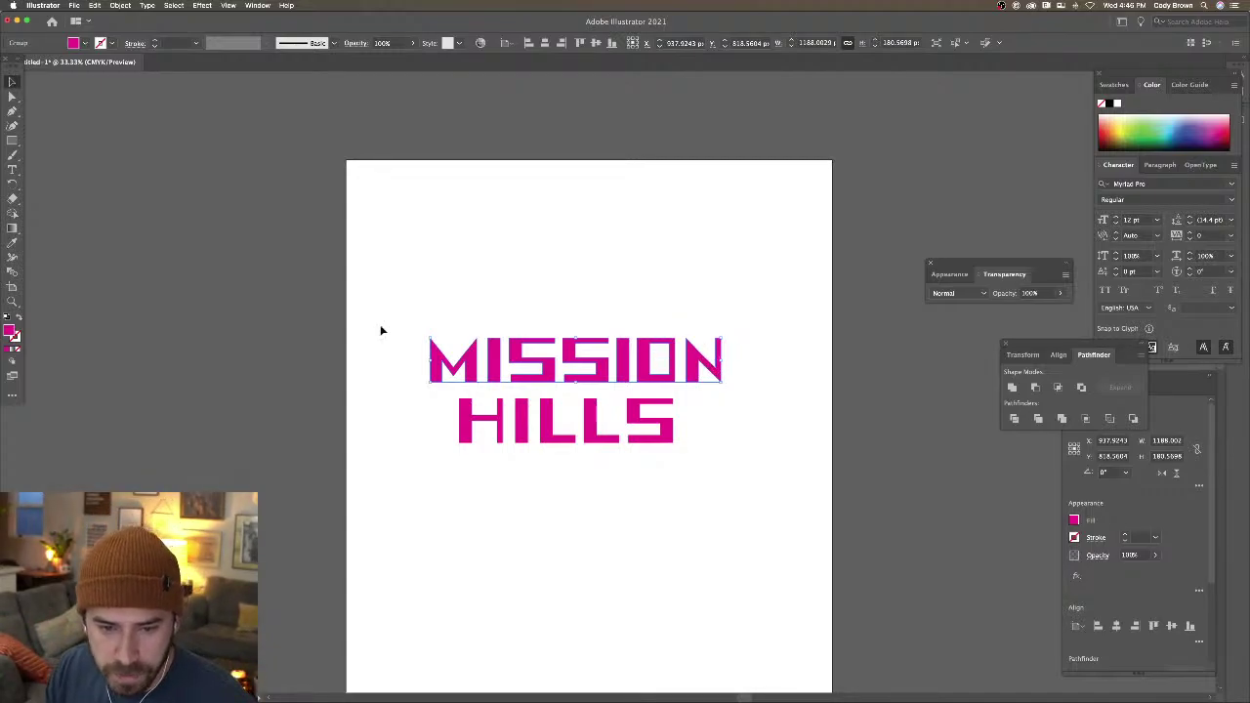
pyautogui.moveTo(418, 405); pyautogui.dragTo(710, 469)
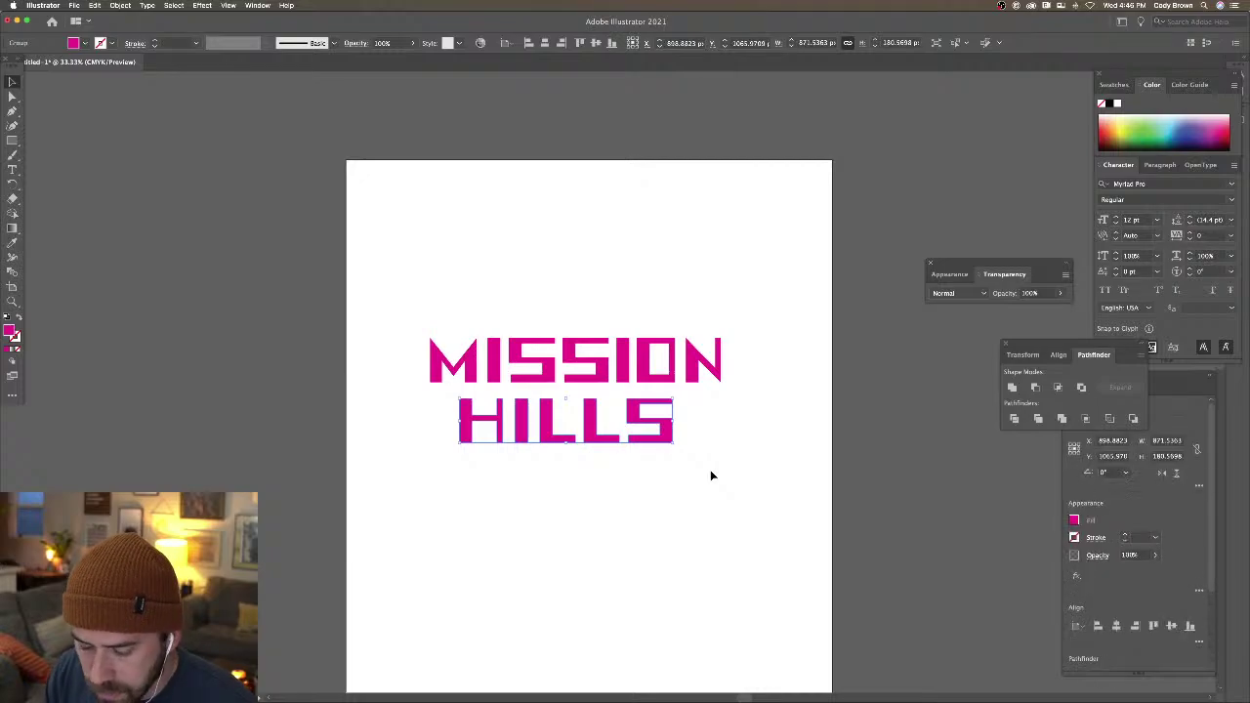
pyautogui.press('Up')
pyautogui.press('Up')
pyautogui.press('Up')
pyautogui.press('Up')
pyautogui.press('Up')
pyautogui.press('Up')
pyautogui.press('Up')
pyautogui.press('Up')
pyautogui.press('Up')
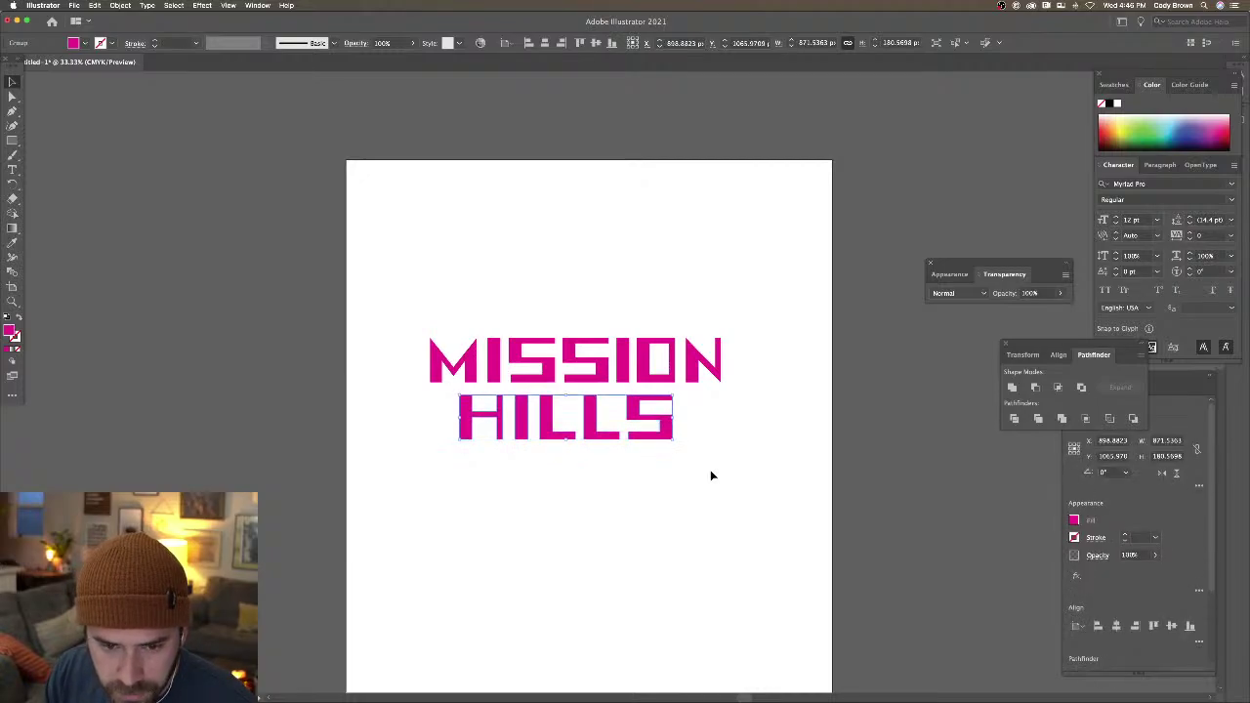
pyautogui.click(518, 300)
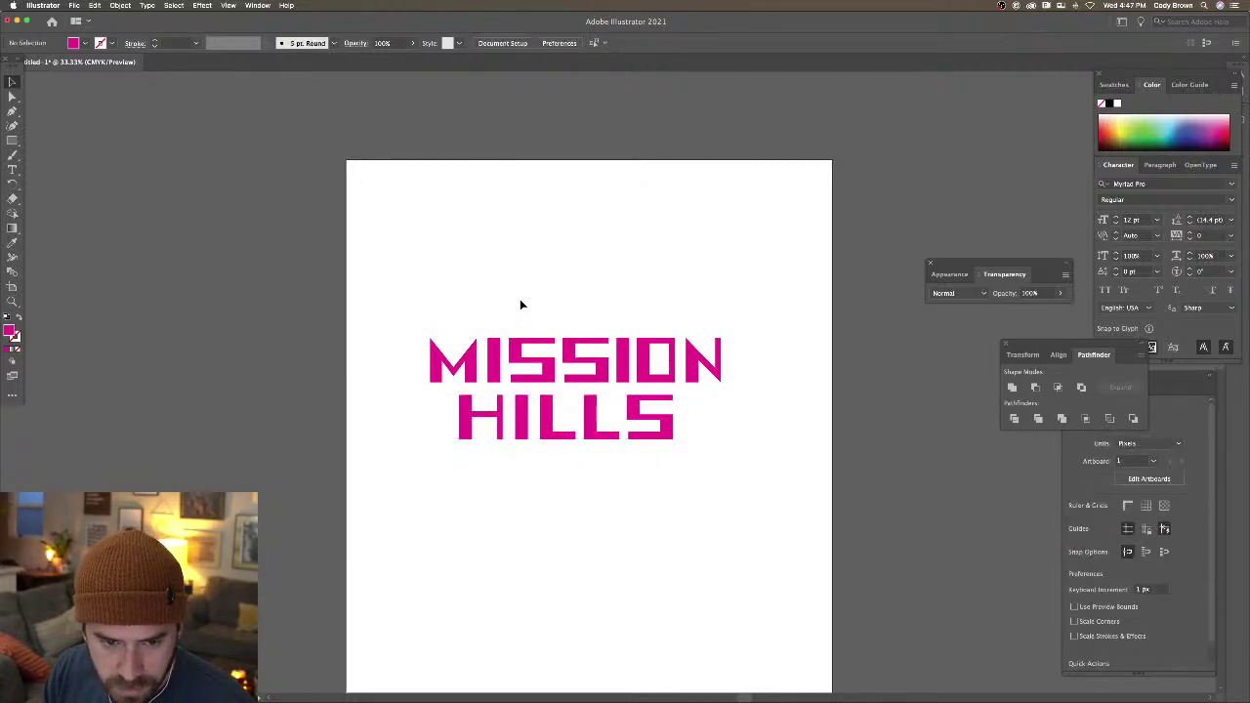
# Move the MISSION HILLS pair together right and down on the artboard
pyautogui.moveTo(401, 295); pyautogui.dragTo(739, 472)
pyautogui.moveTo(638, 413); pyautogui.dragTo(647, 438)
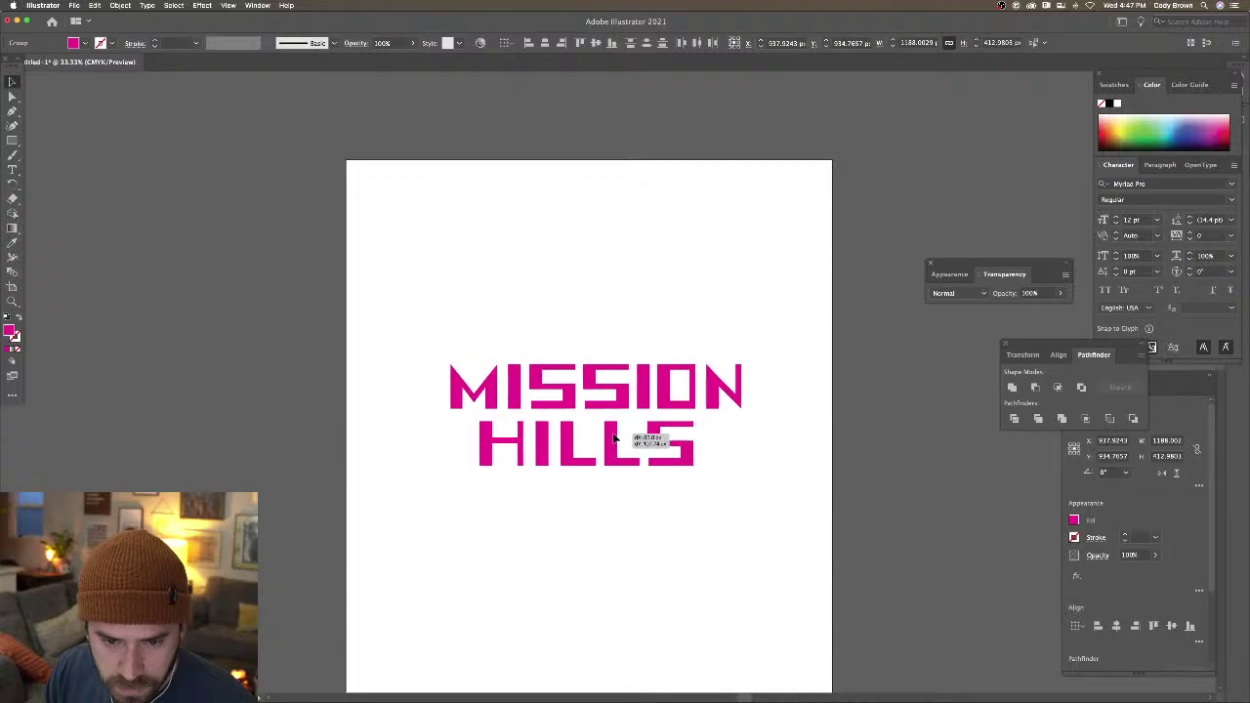
pyautogui.press('super+minus')
pyautogui.press('super+minus')
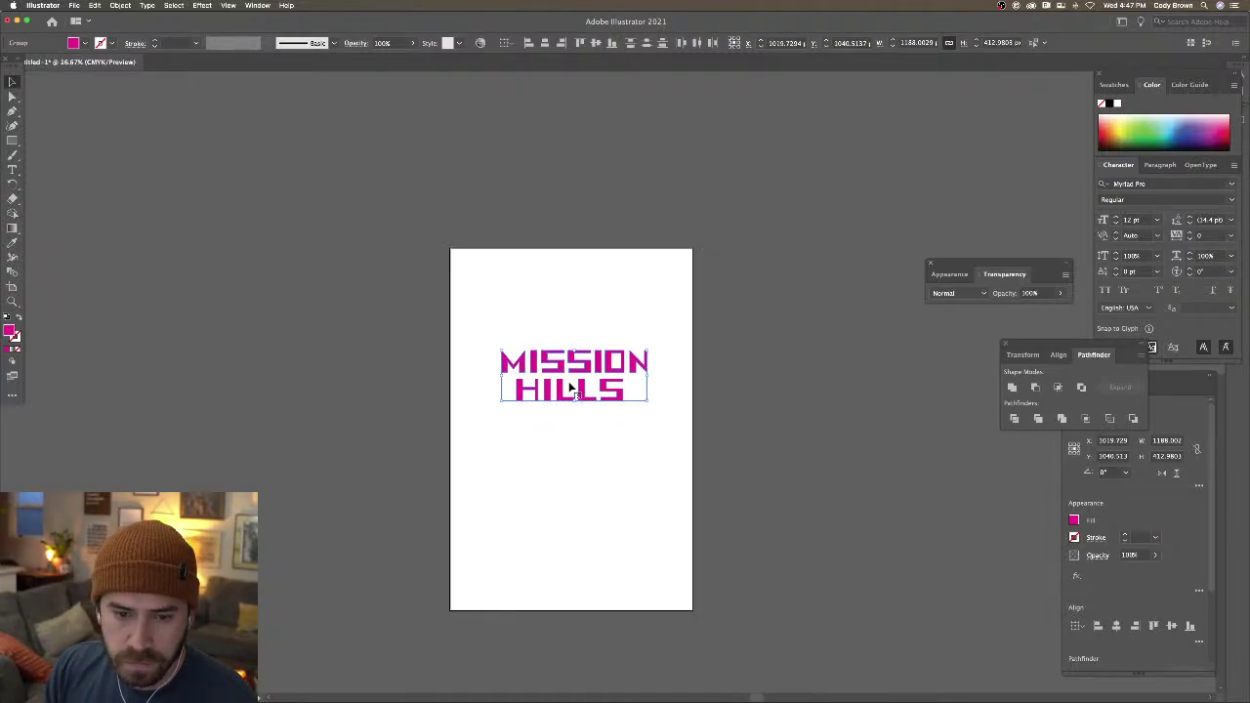
pyautogui.click(85, 43)
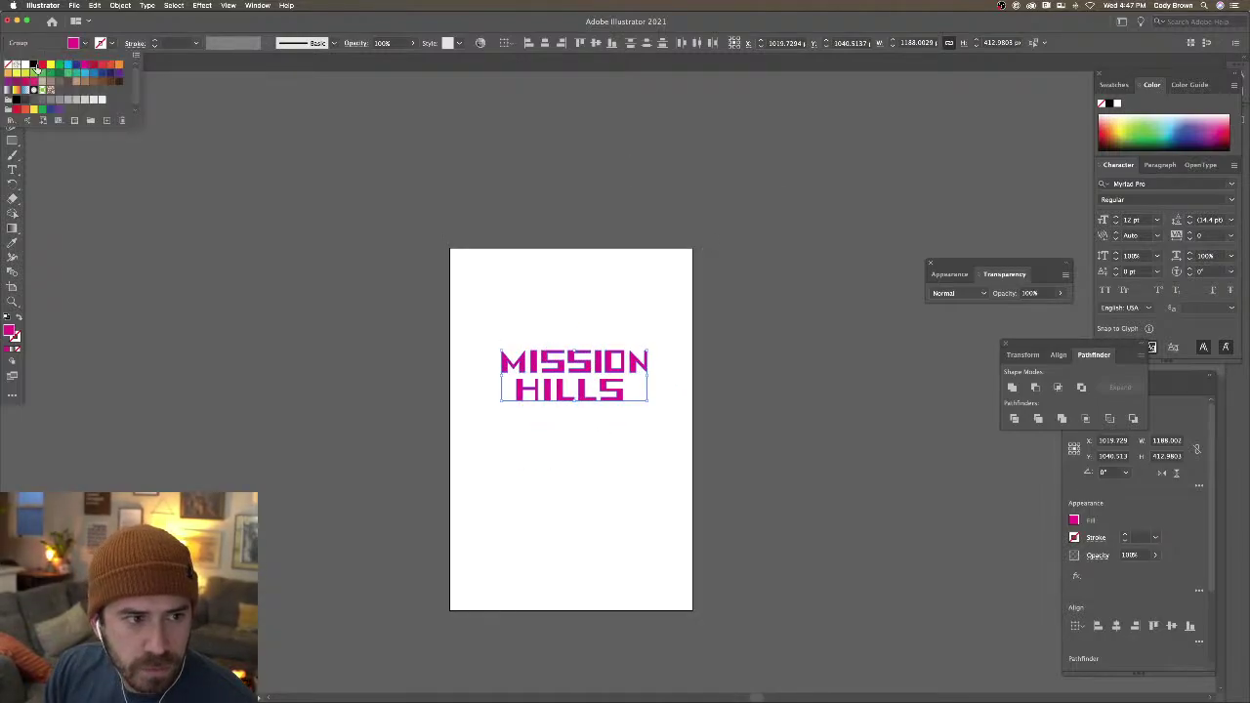
# Change the lettering's fill from magenta to black
pyautogui.click(33, 64)
pyautogui.click(480, 232)
pyautogui.press('super+plus')
pyautogui.click(490, 235)
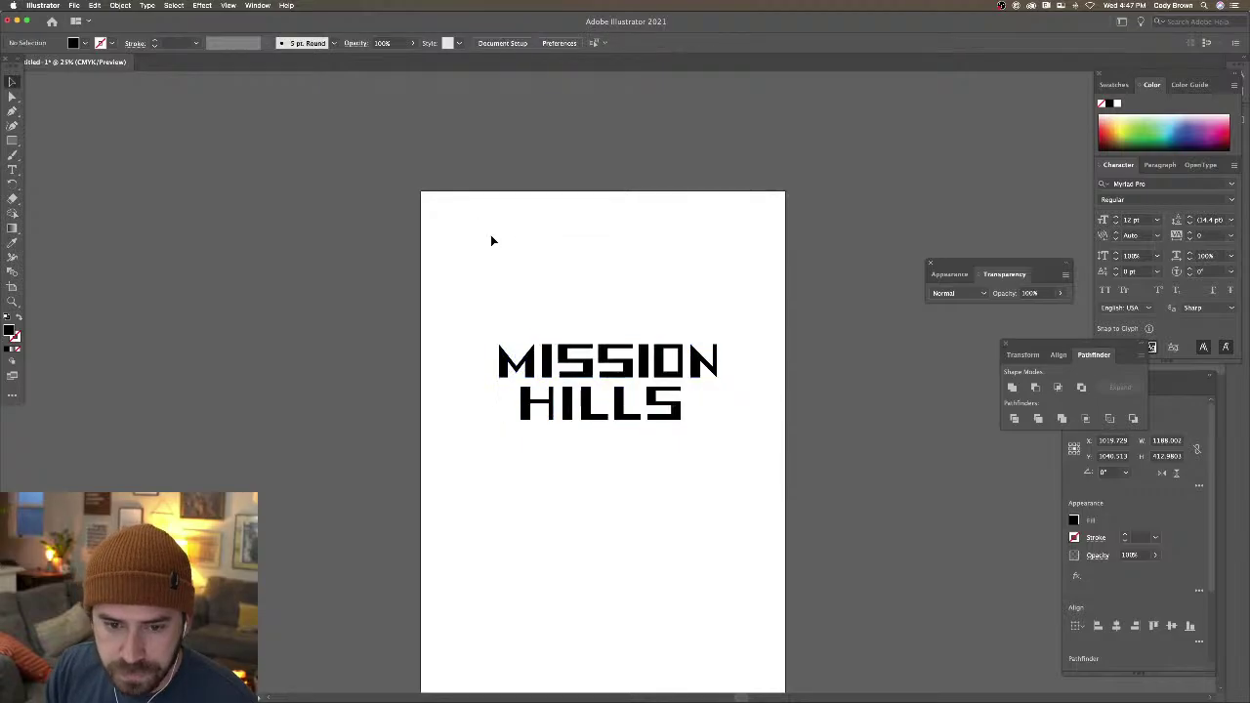
# Reposition the black MISSION HILLS group slightly lower and left
pyautogui.scroll(-2, 440, 244)
pyautogui.hscroll(2, 440, 244)
pyautogui.moveTo(387, 247); pyautogui.dragTo(670, 432)
pyautogui.moveTo(588, 314); pyautogui.dragTo(652, 320)
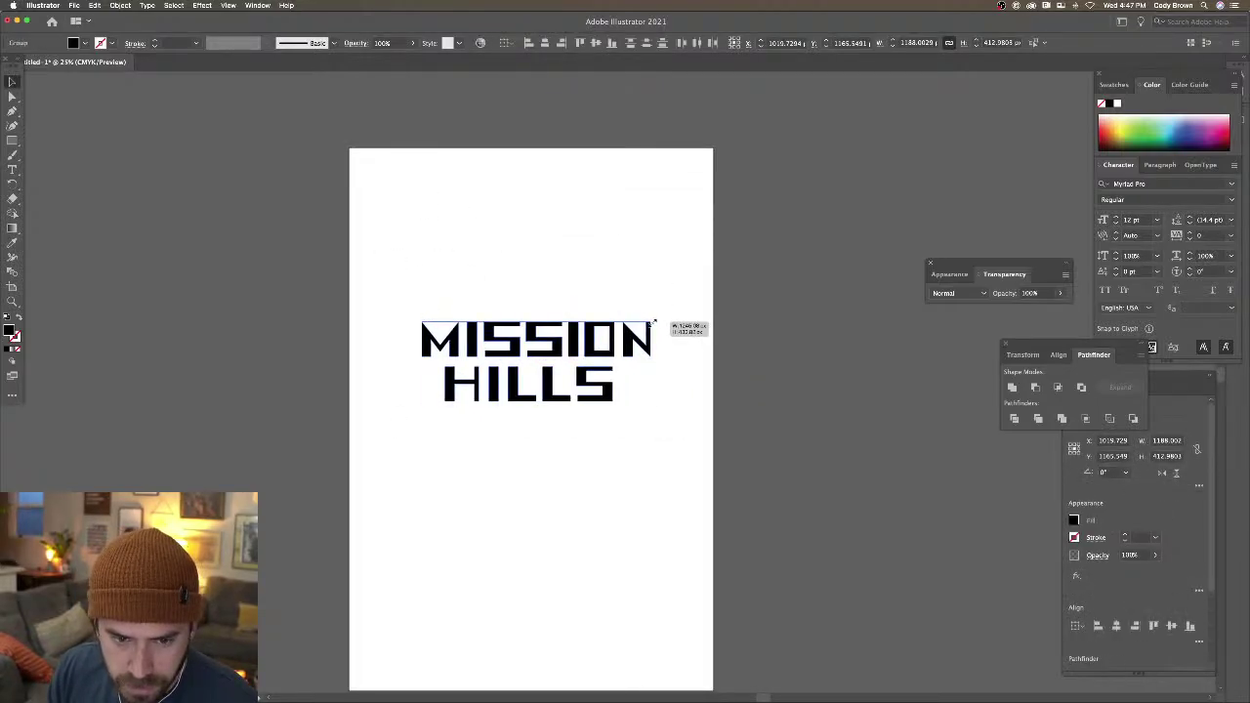
pyautogui.moveTo(584, 338); pyautogui.dragTo(569, 352)
pyautogui.moveTo(401, 298); pyautogui.dragTo(710, 468)
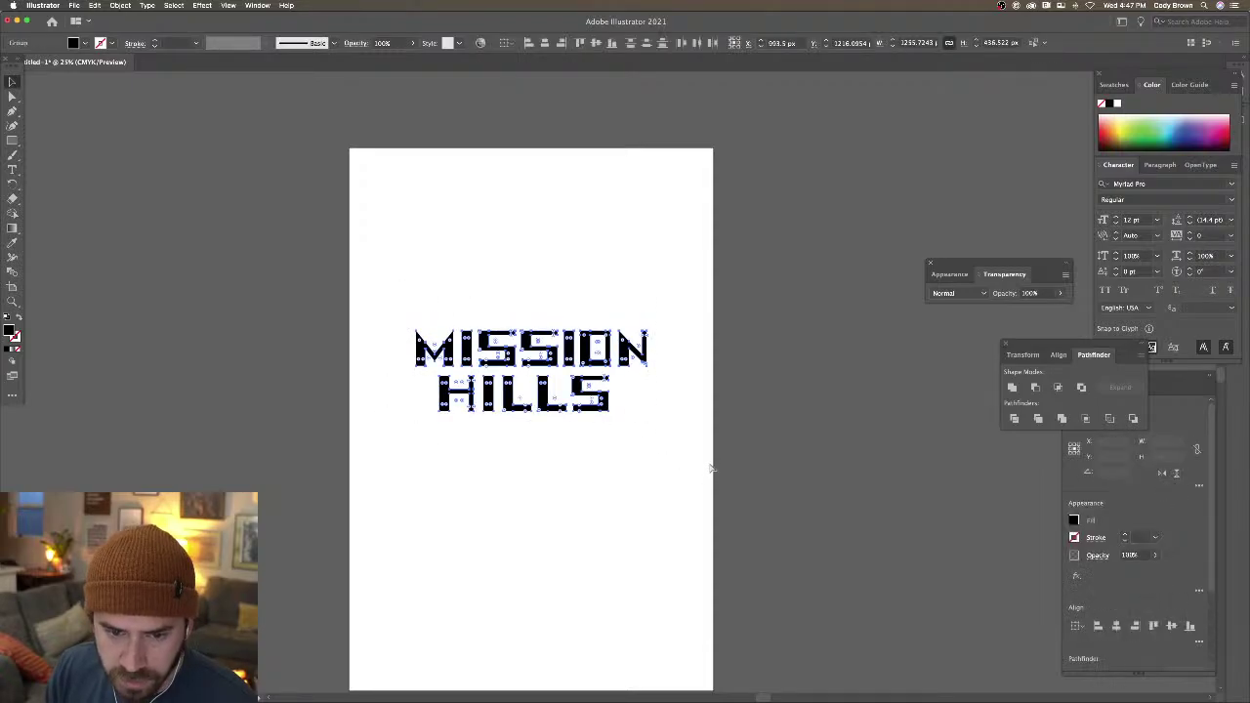
# In Photoshop, add a new Layer 1, set a dark green foreground, and fill it with the Paint Bucket
pyautogui.click(711, 678)
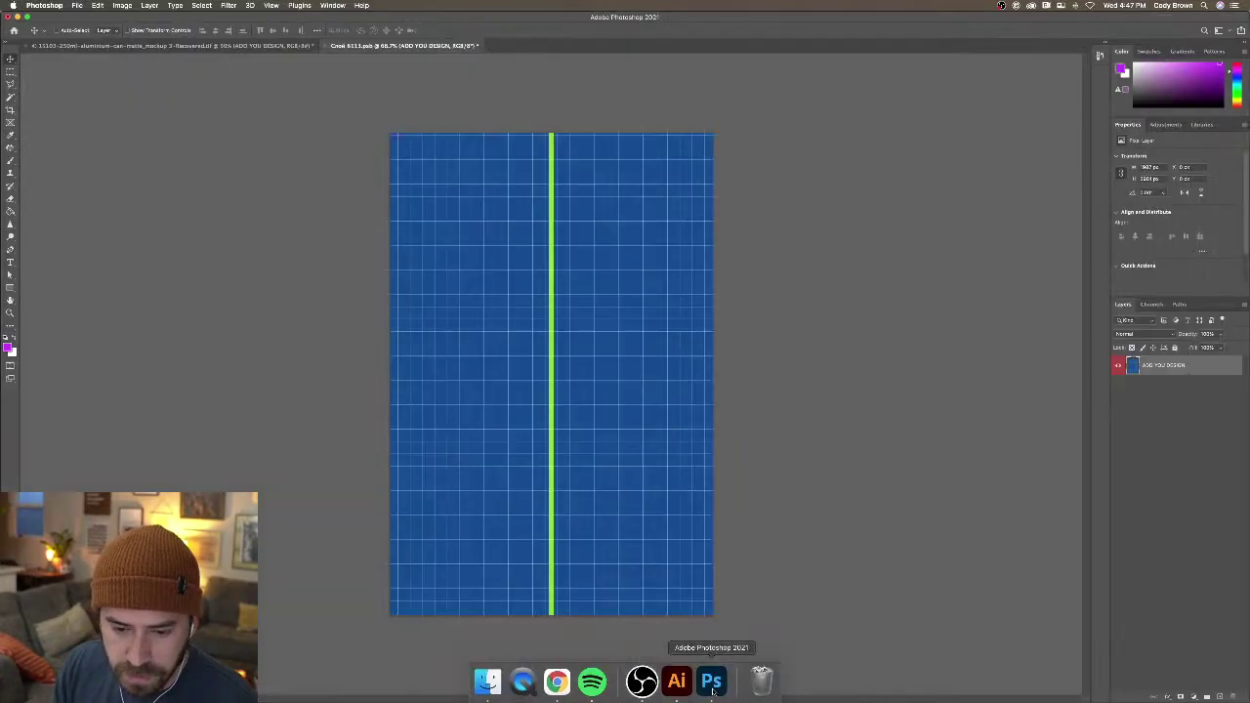
pyautogui.click(1219, 695)
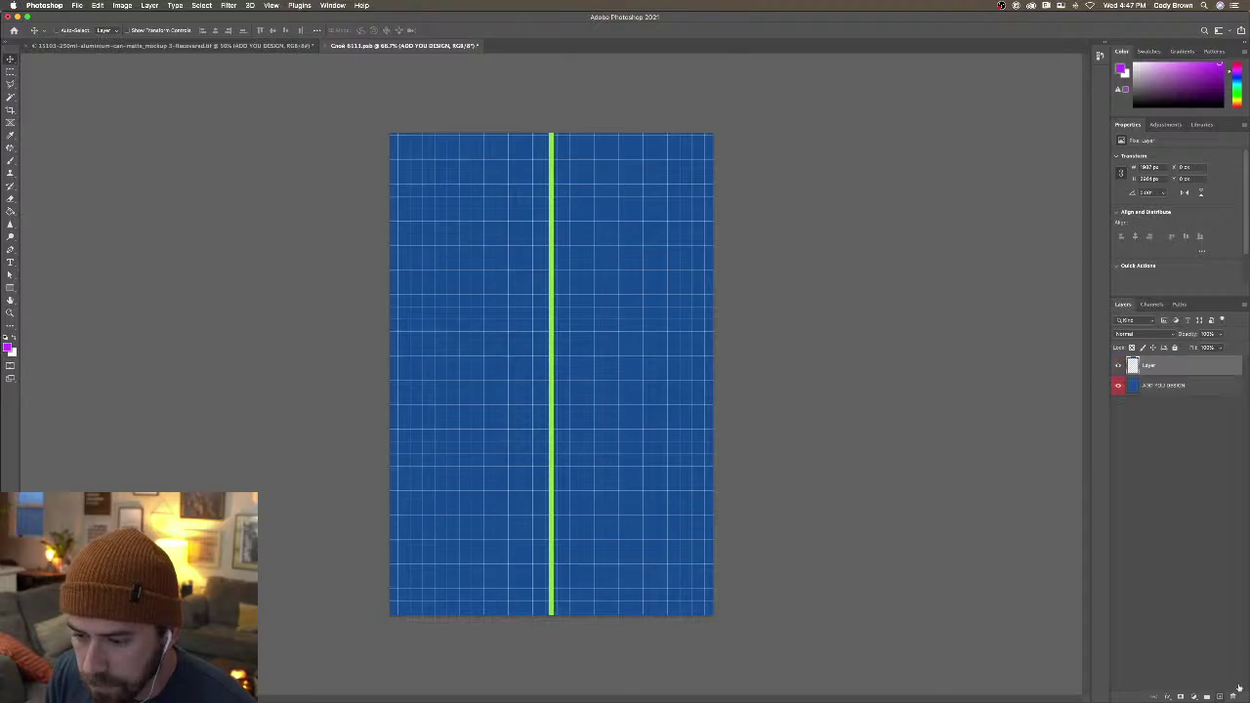
pyautogui.click(7, 349)
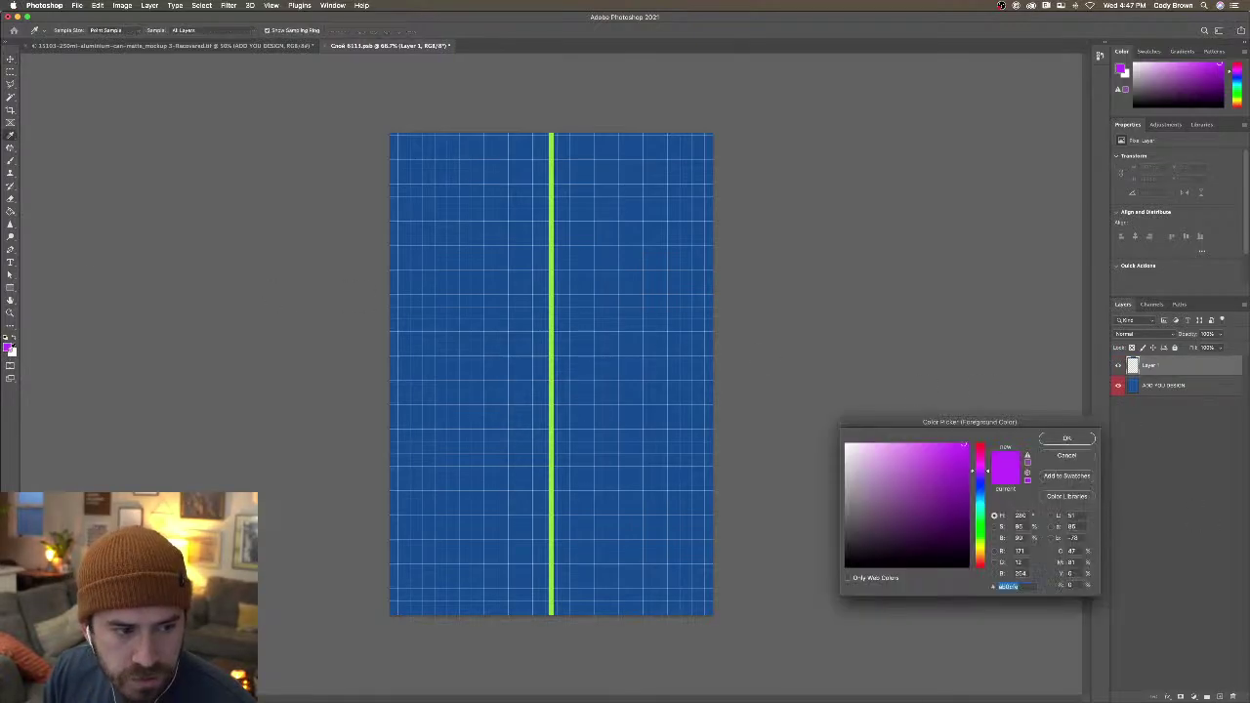
pyautogui.moveTo(981, 529); pyautogui.dragTo(981, 515)
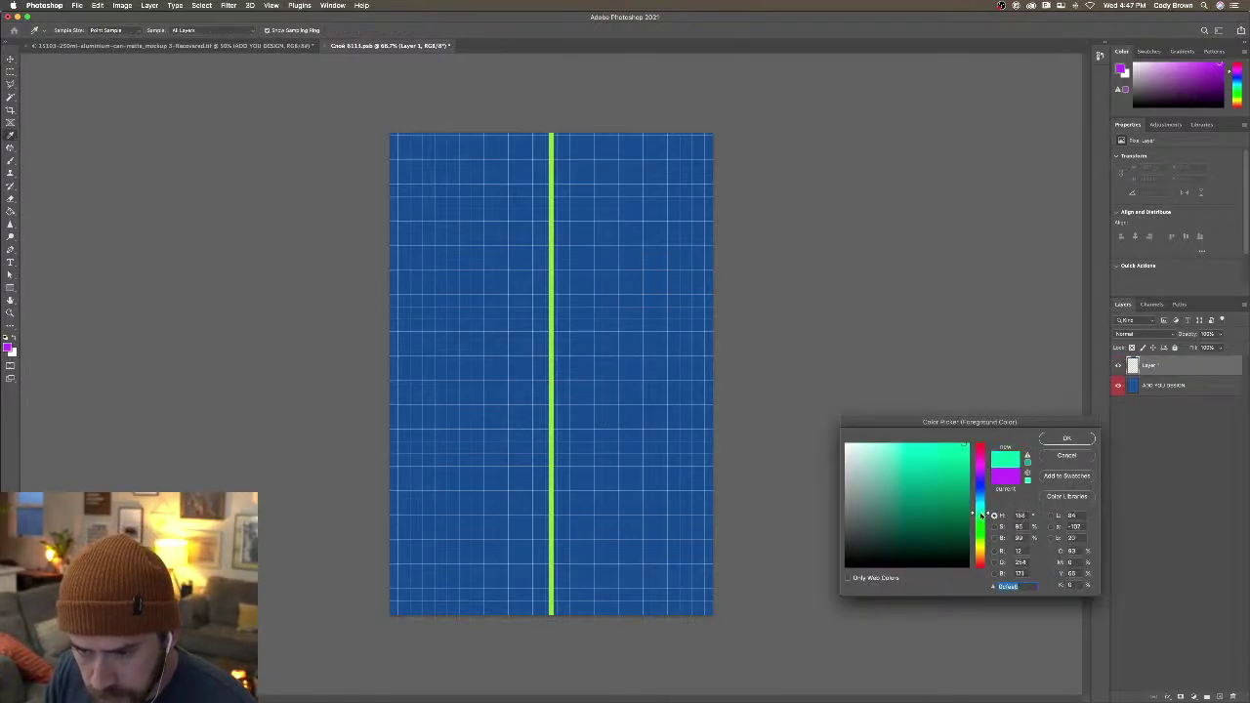
pyautogui.click(951, 517)
pyautogui.moveTo(607, 683)
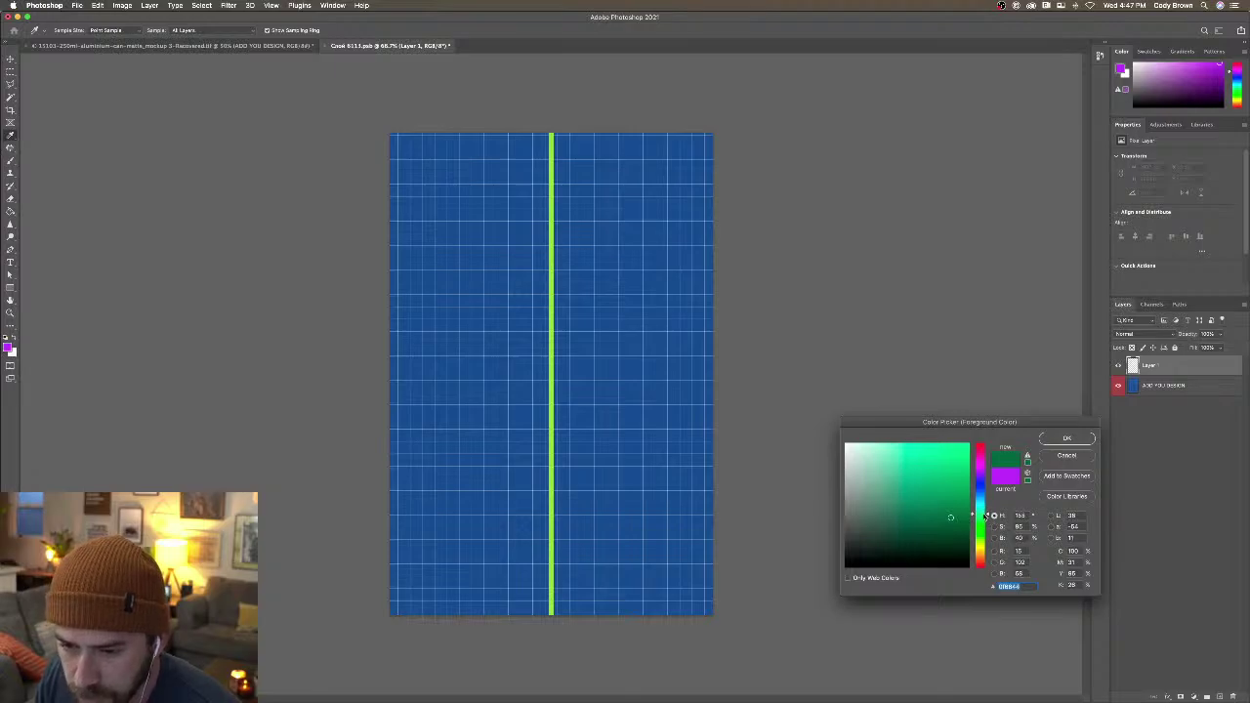
pyautogui.moveTo(952, 516)
pyautogui.mouseDown()
pyautogui.moveTo(920, 514)
pyautogui.moveTo(980, 511)
pyautogui.mouseUp()
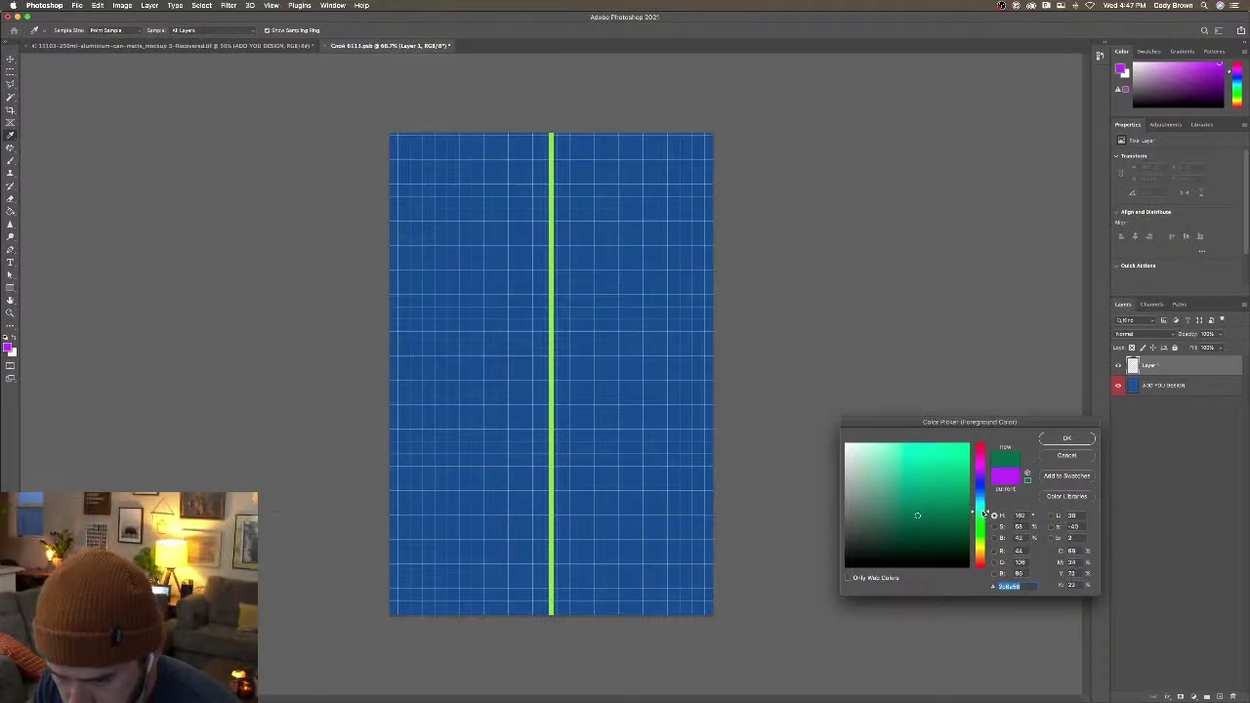
pyautogui.click(932, 510)
pyautogui.click(1052, 441)
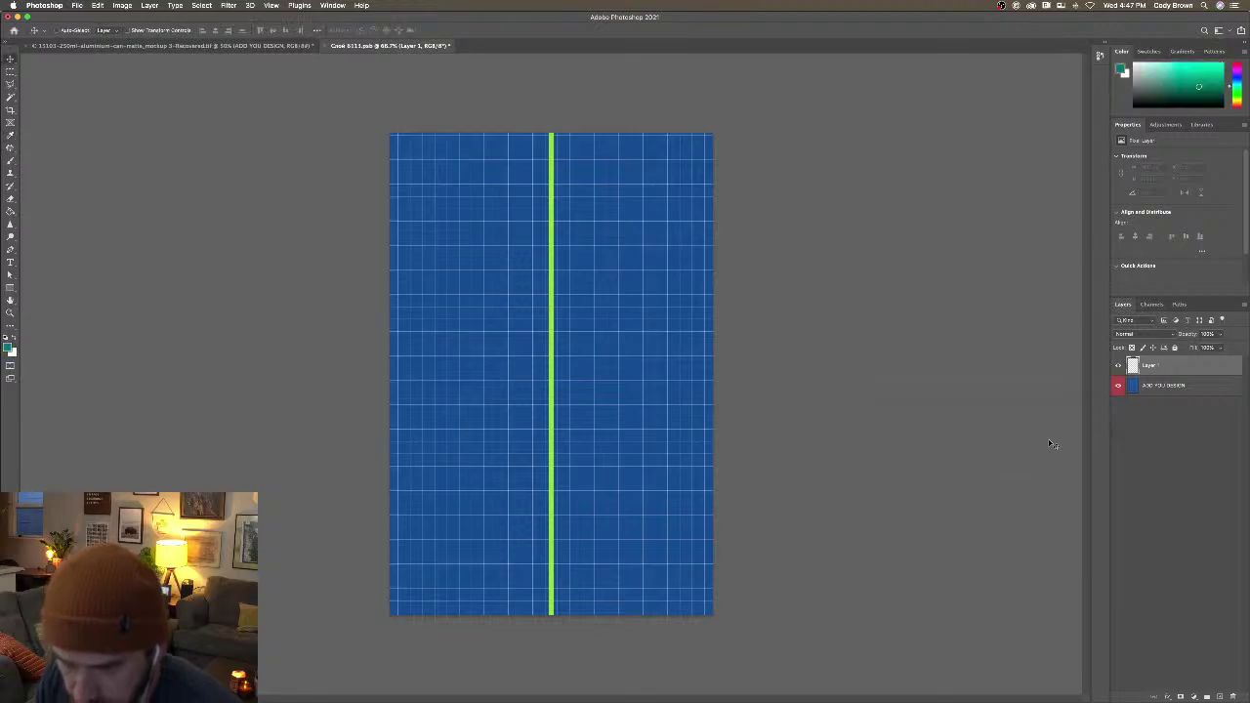
pyautogui.click(11, 212)
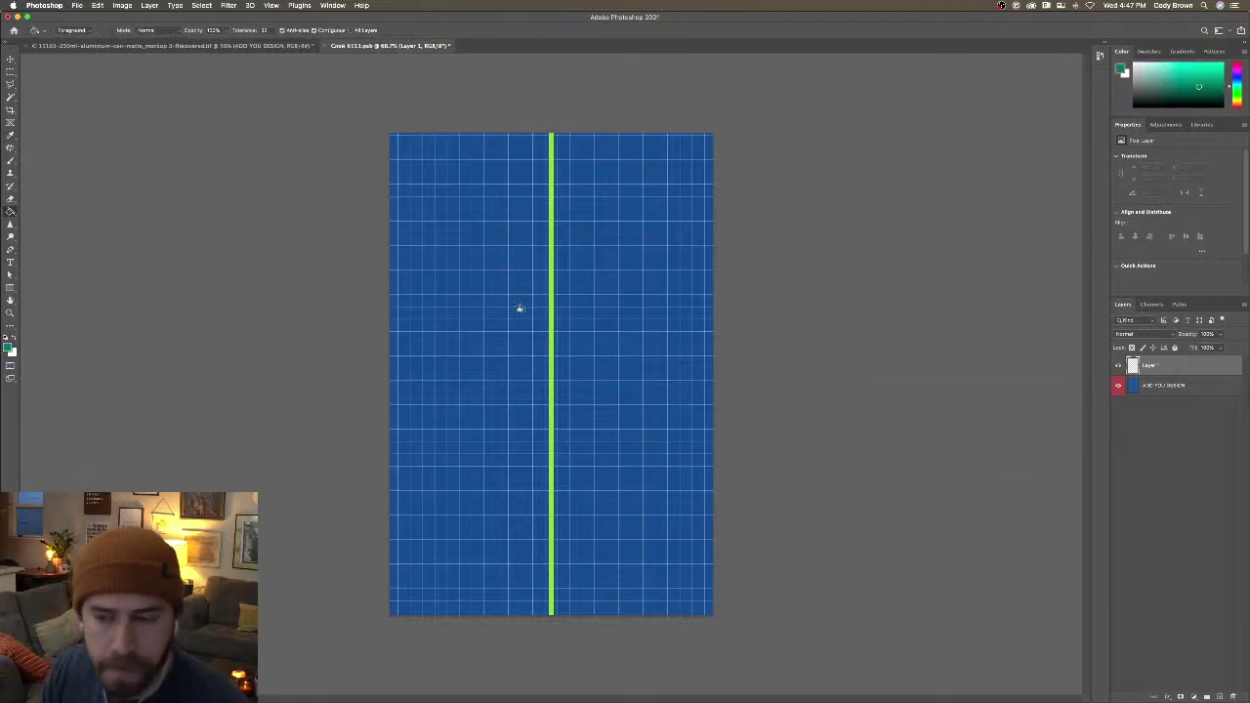
pyautogui.click(518, 307)
# Paste the MISSION HILLS lettering as a smart object and commit it
pyautogui.press('super+v')
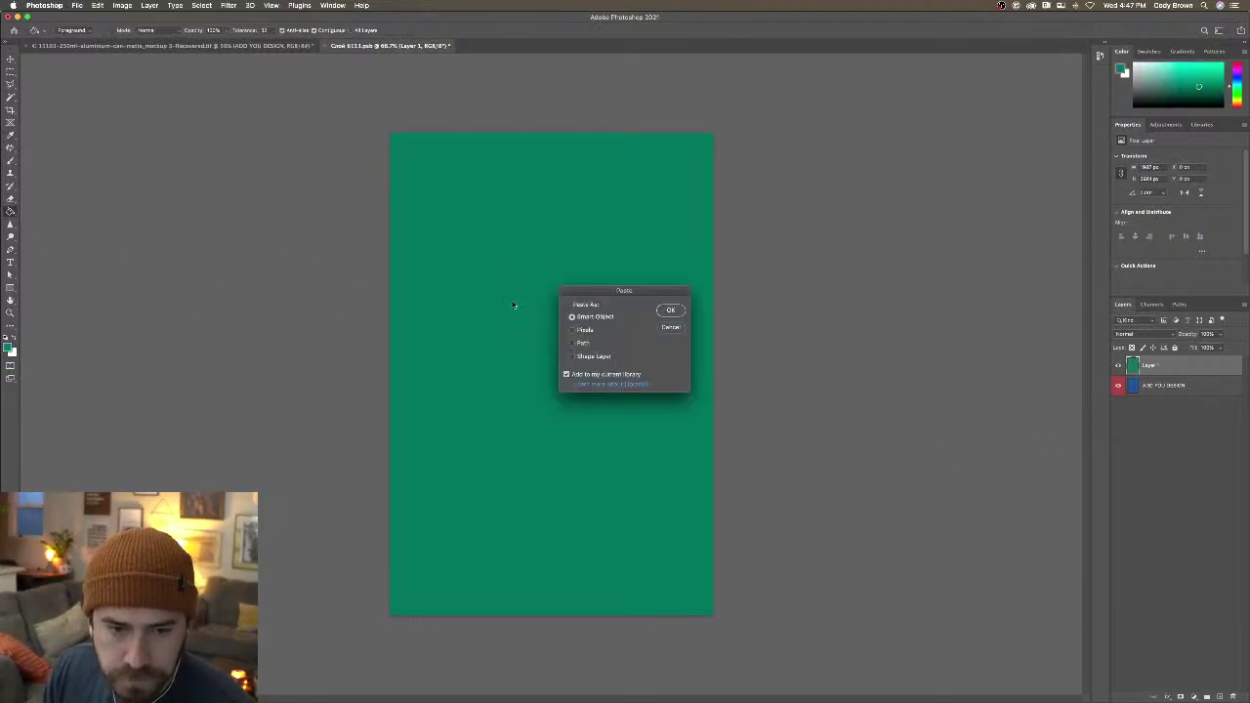
pyautogui.click(669, 310)
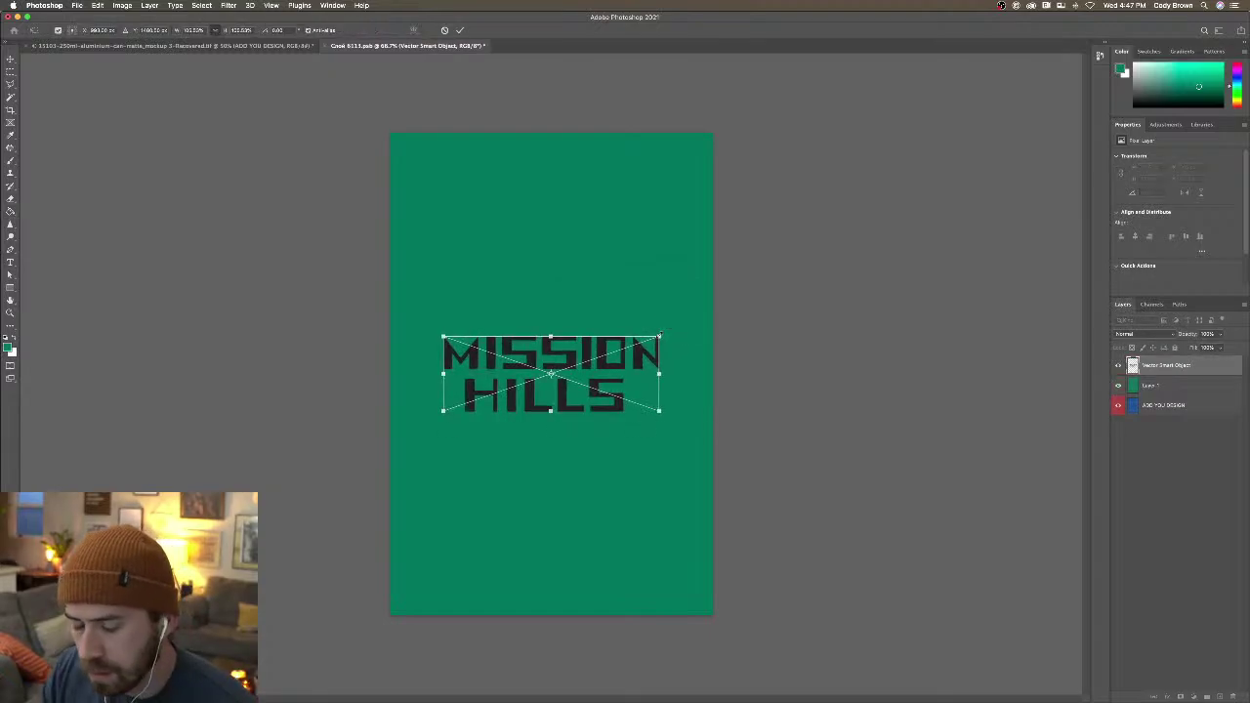
pyautogui.press('Escape')
pyautogui.click(10, 60)
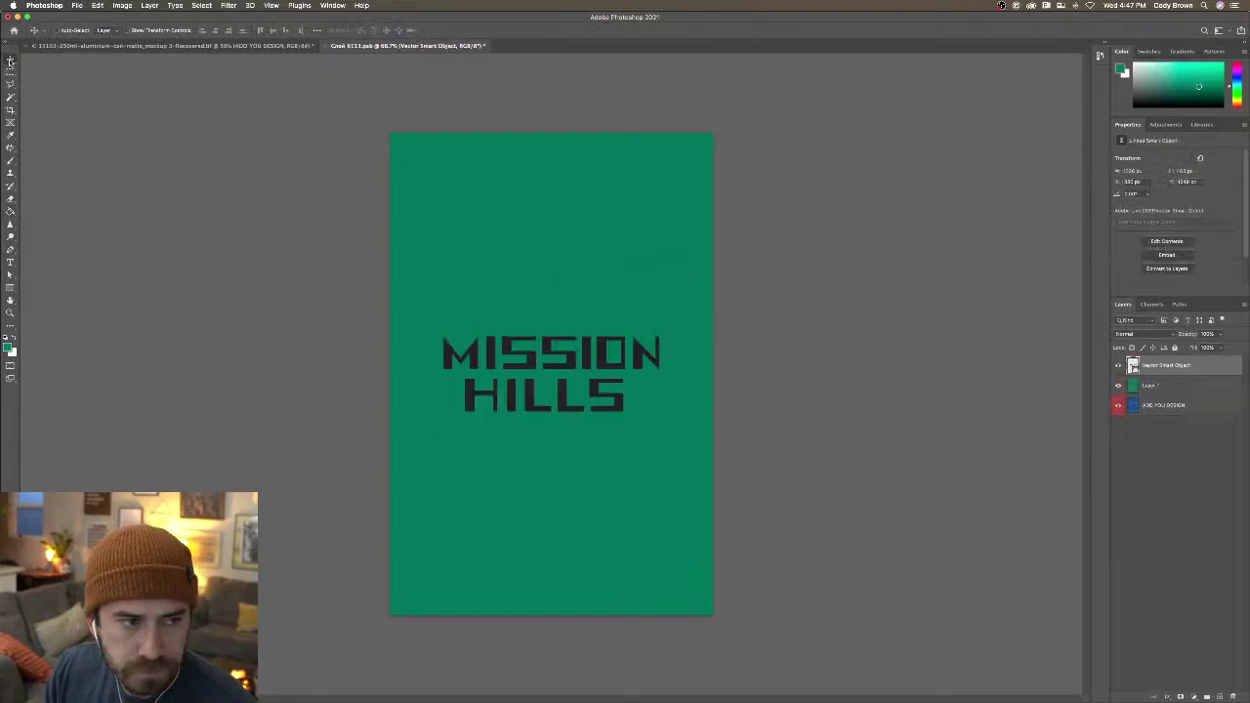
# Give the lettering a bright light-green Color Overlay and nudge it right to centre it
pyautogui.click(547, 347)
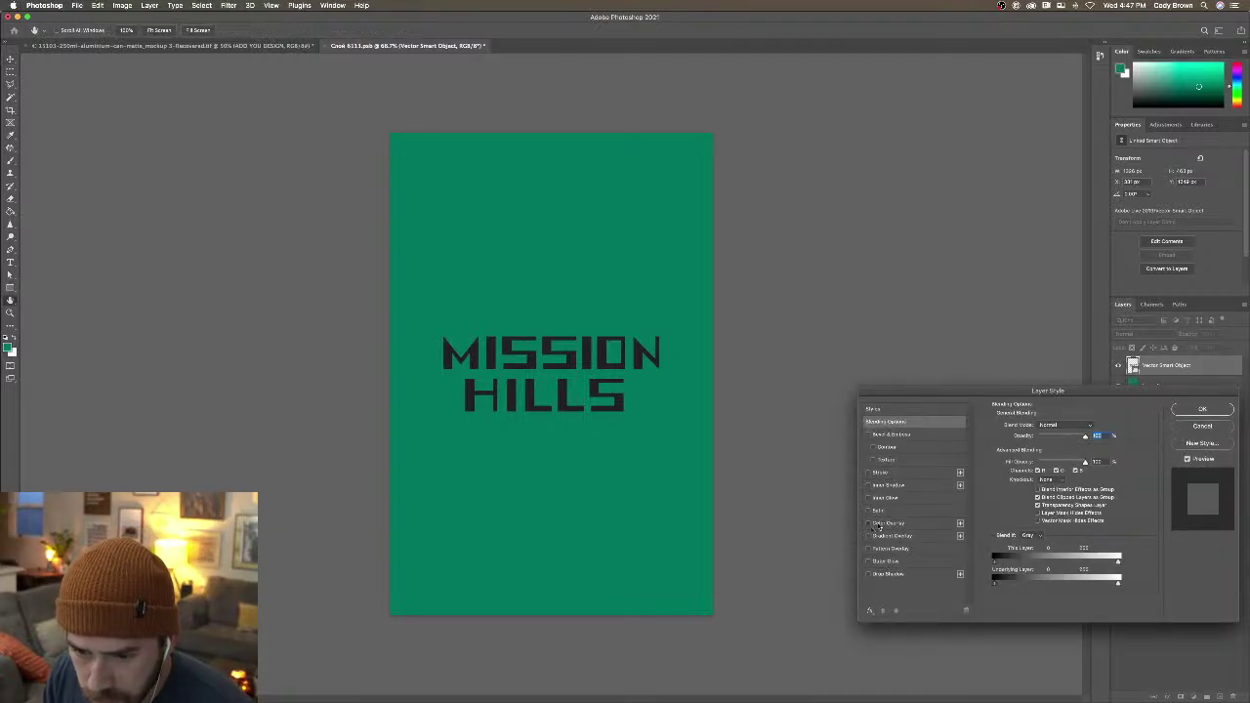
pyautogui.click(876, 525)
pyautogui.click(1093, 430)
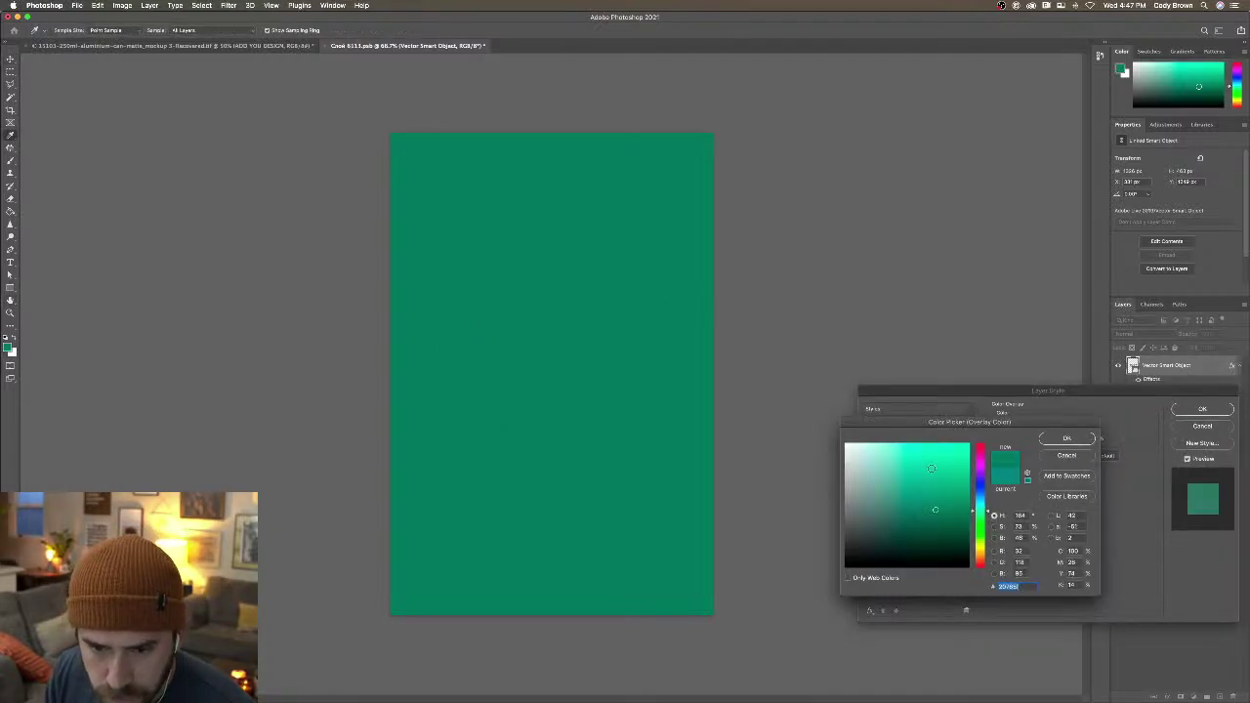
pyautogui.moveTo(937, 509); pyautogui.dragTo(940, 468)
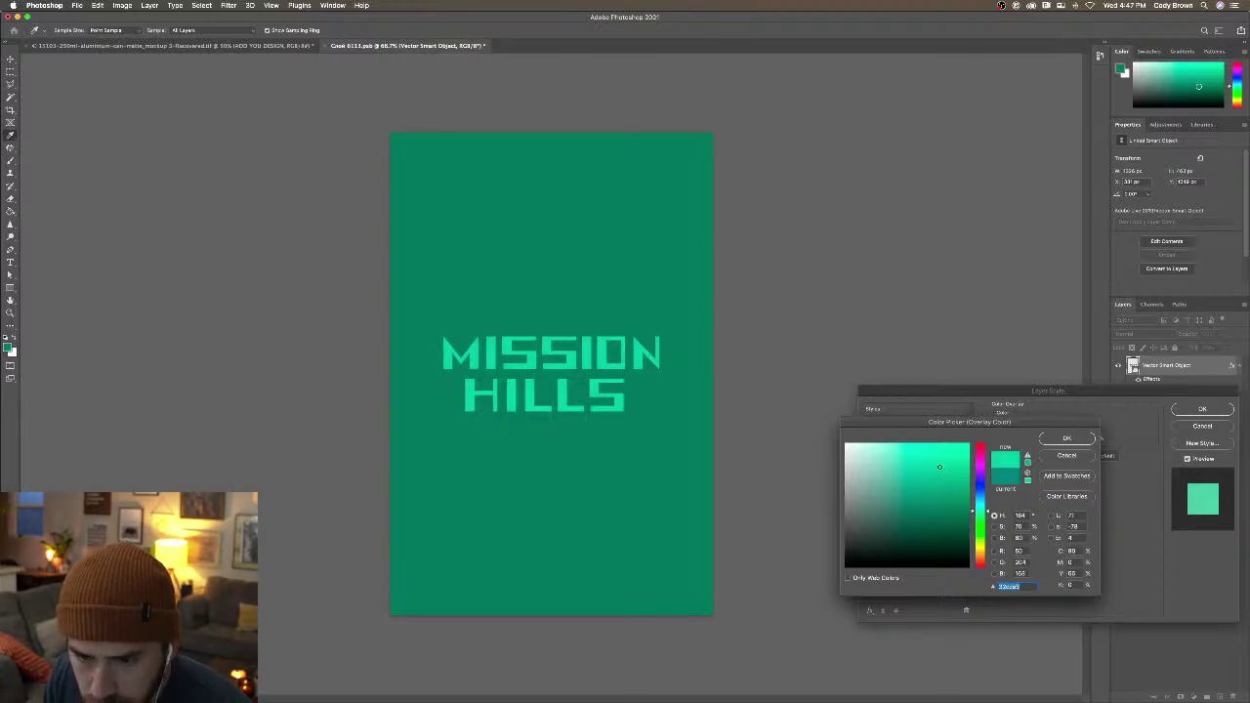
pyautogui.click(1085, 439)
pyautogui.click(1202, 408)
pyautogui.press('v')
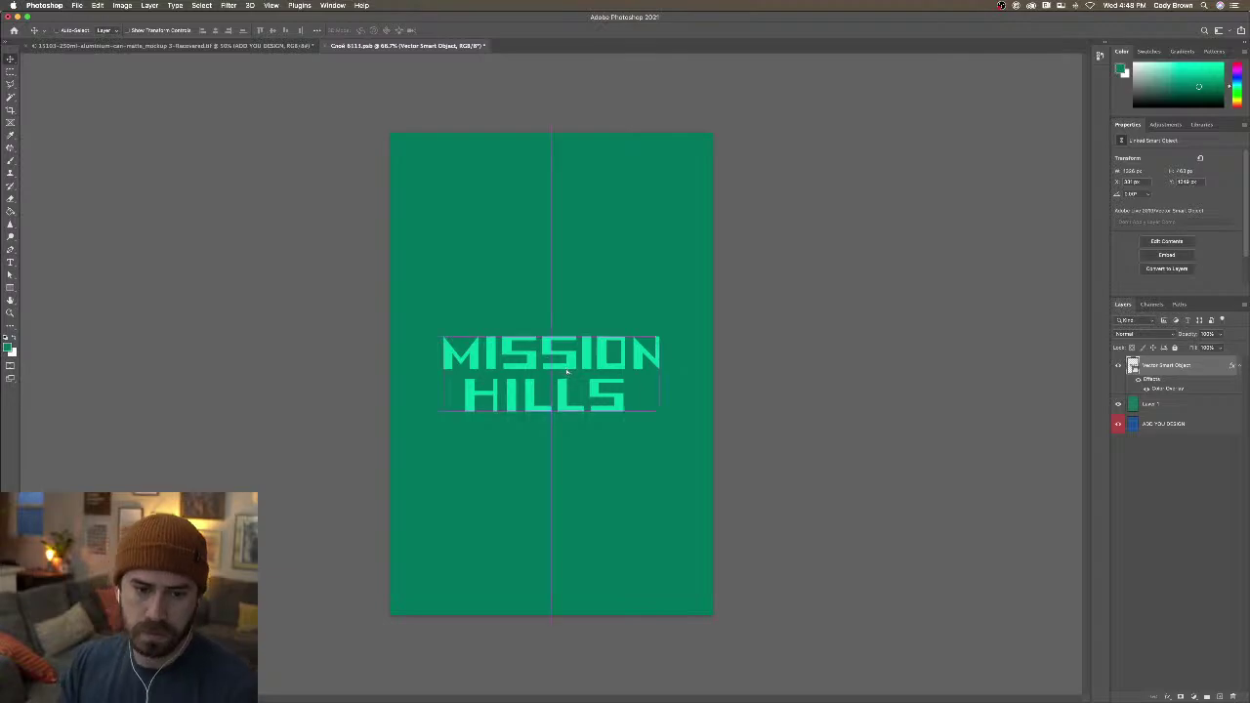
pyautogui.moveTo(567, 372); pyautogui.dragTo(569, 371)
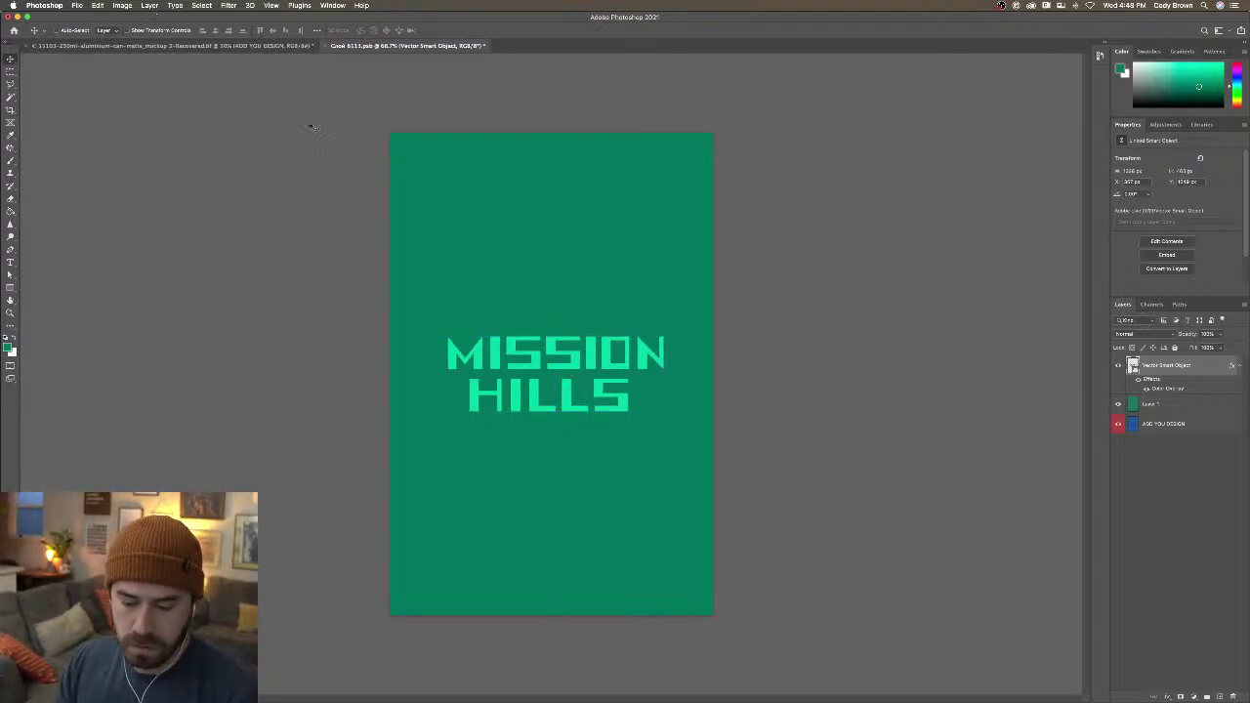
pyautogui.click(78, 6)
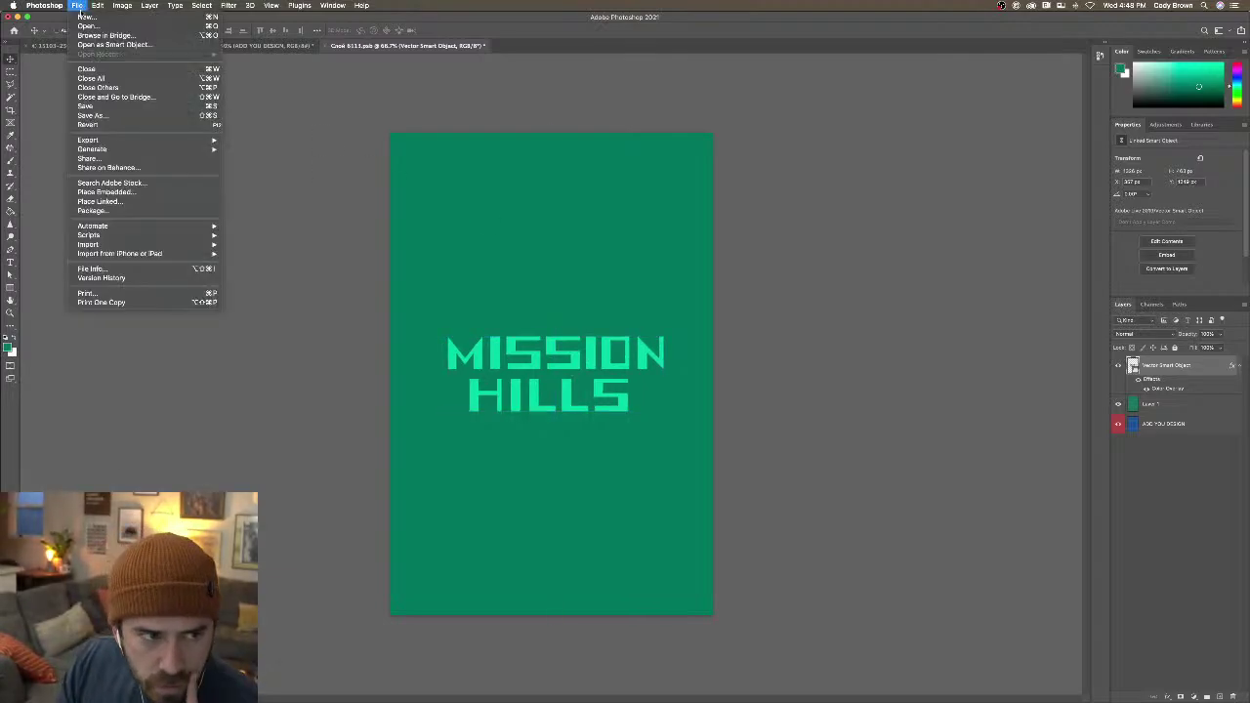
# Save the label artwork in Photoshop and check how it looks on the can mockup
pyautogui.click(151, 106)
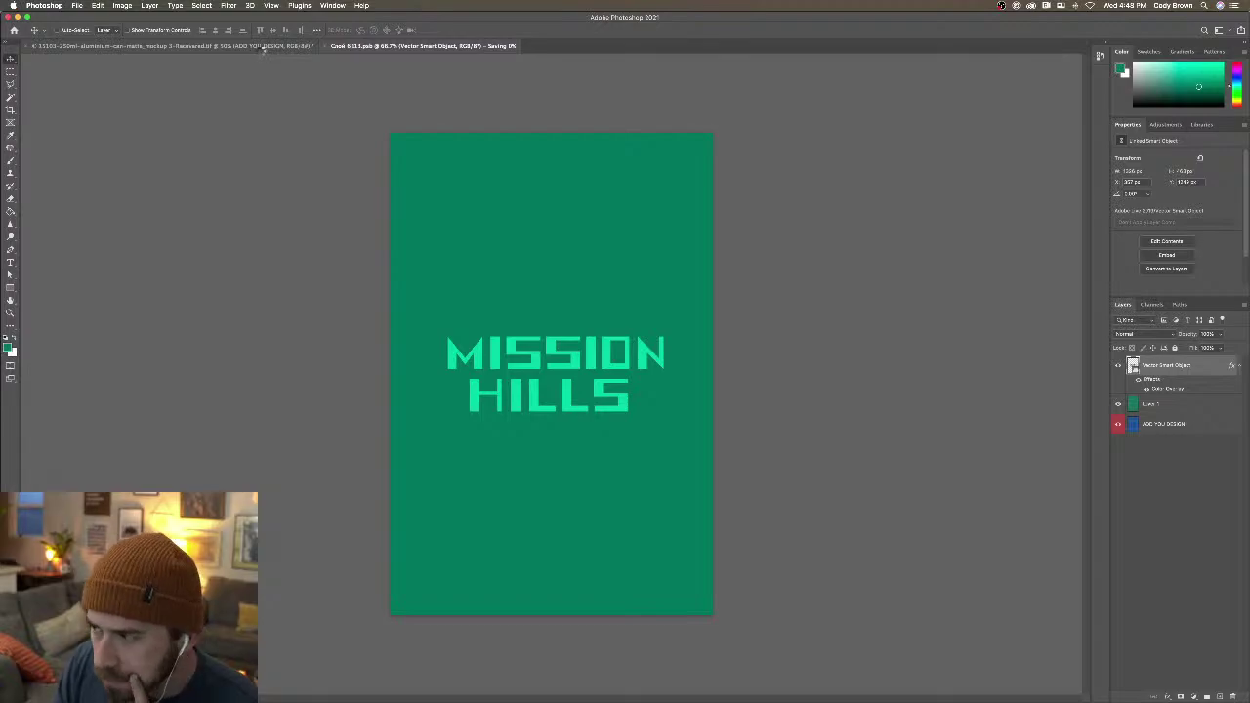
pyautogui.click(260, 49)
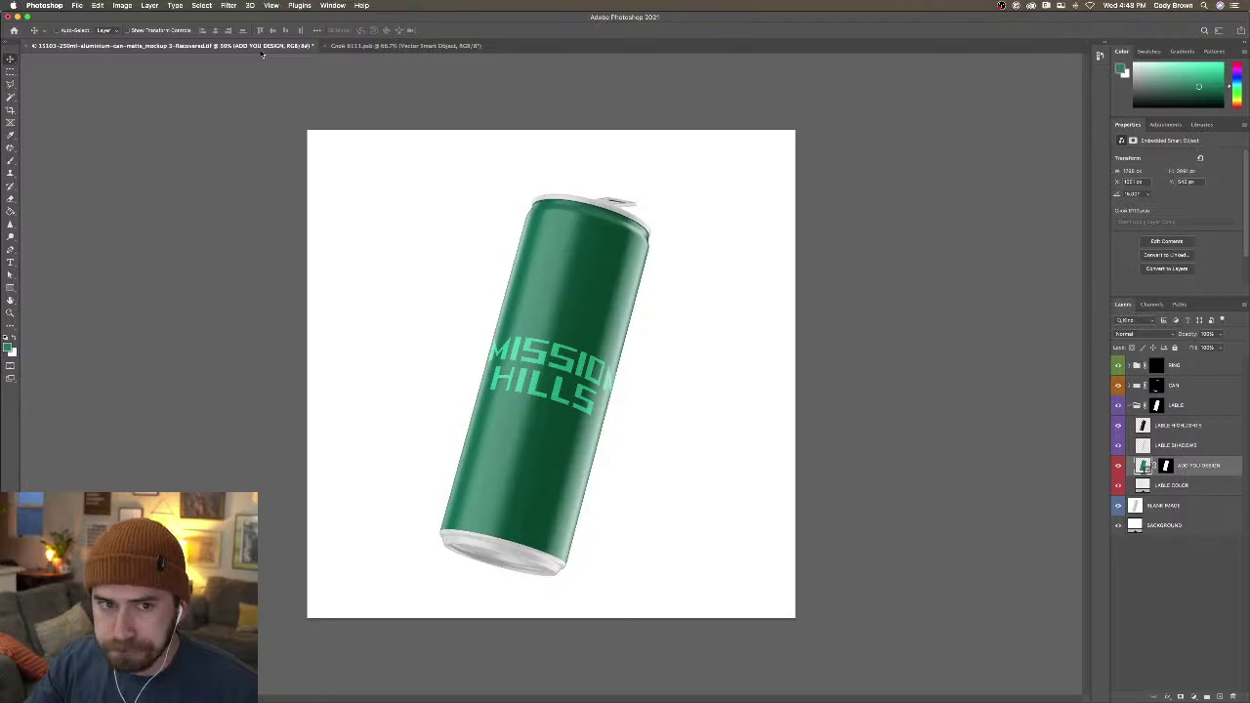
pyautogui.click(371, 46)
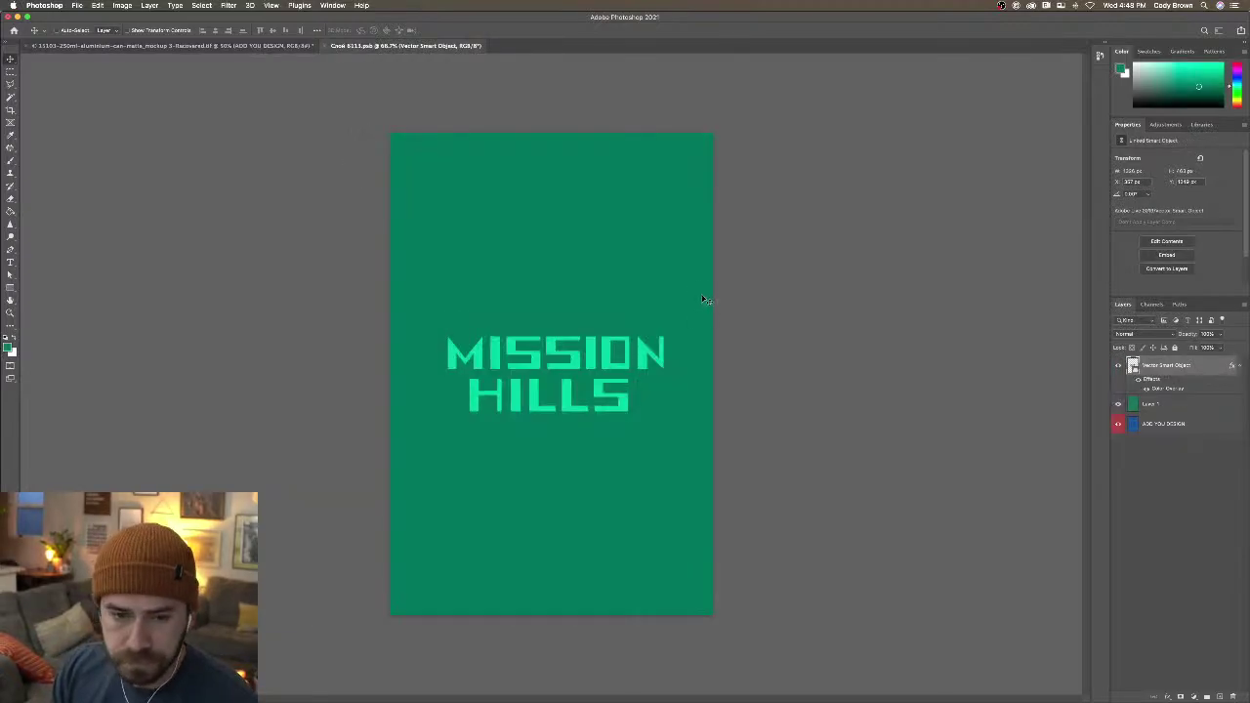
# Scale the MISSION HILLS lettering down slightly and evenly
pyautogui.press('super+t')
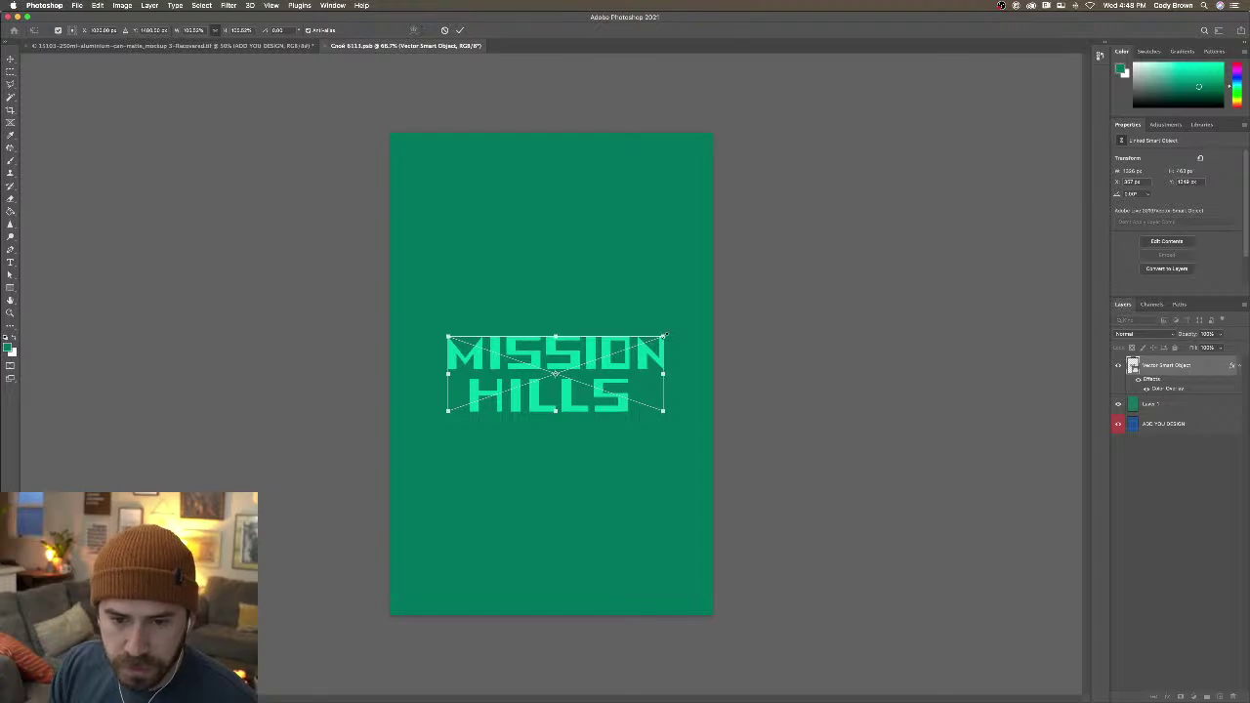
pyautogui.moveTo(664, 335)
pyautogui.mouseDown()
pyautogui.moveTo(649, 355)
pyautogui.moveTo(651, 344)
pyautogui.mouseUp()
pyautogui.press('Return')
pyautogui.hotkey('ctrl', 't')
pyautogui.press('Return')
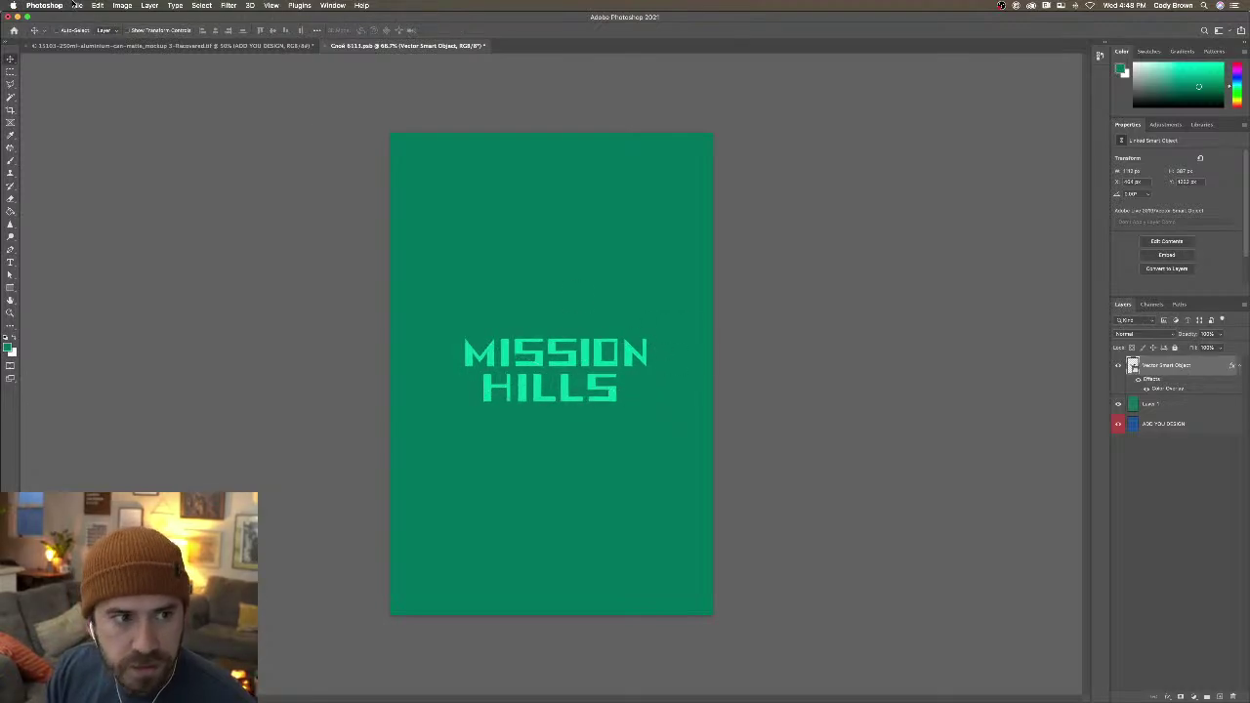
# Save the resized label, check it on the can mockup, then return to Illustrator
pyautogui.click(76, 4)
pyautogui.click(117, 97)
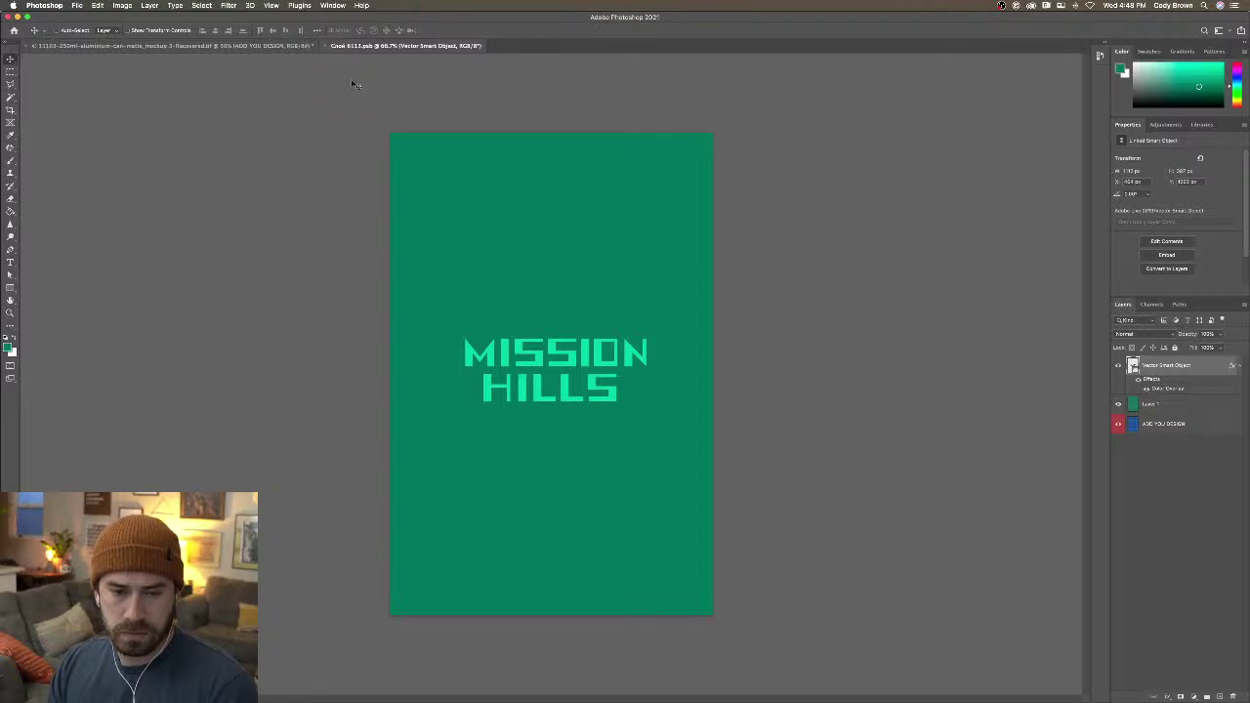
pyautogui.hotkey('ctrl', 'Tab')
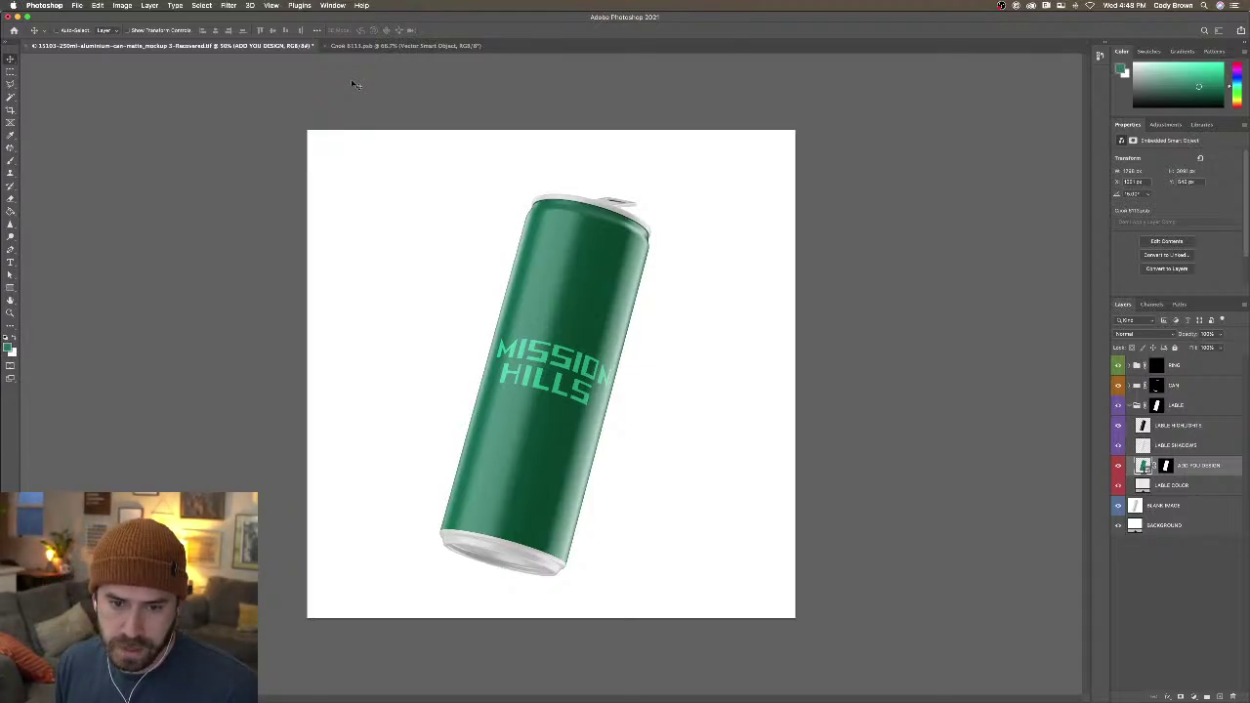
pyautogui.click(371, 47)
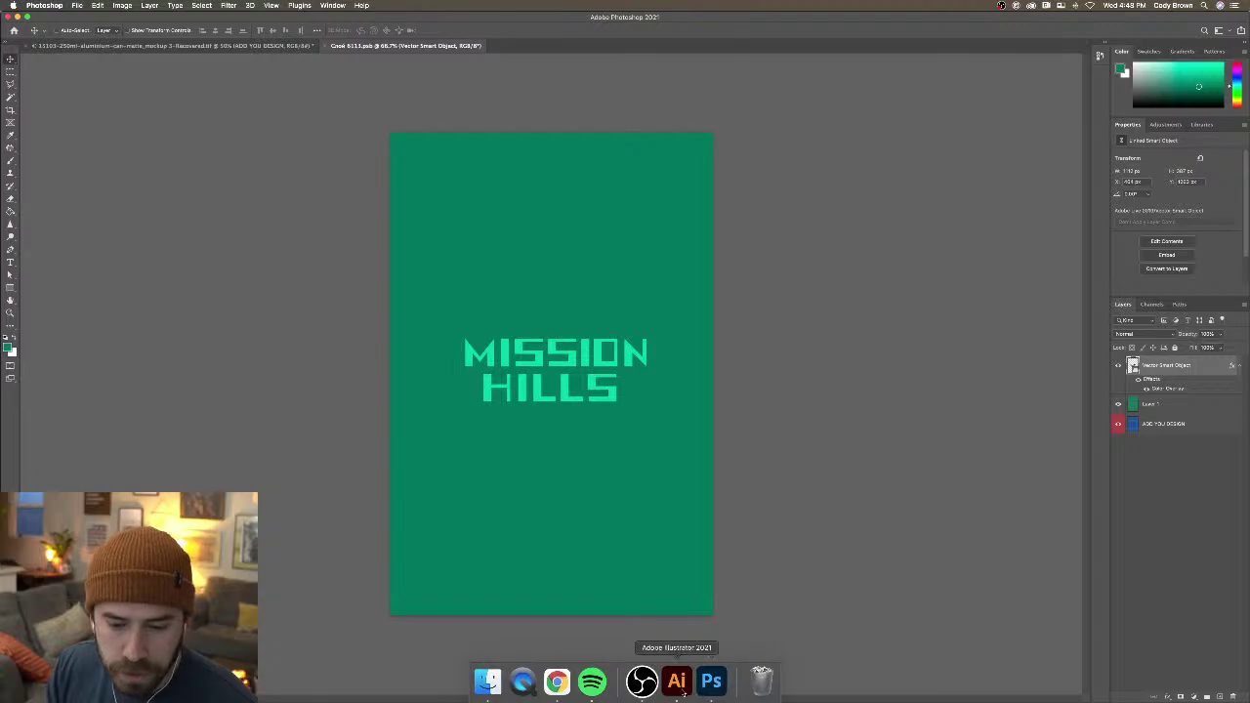
pyautogui.click(677, 683)
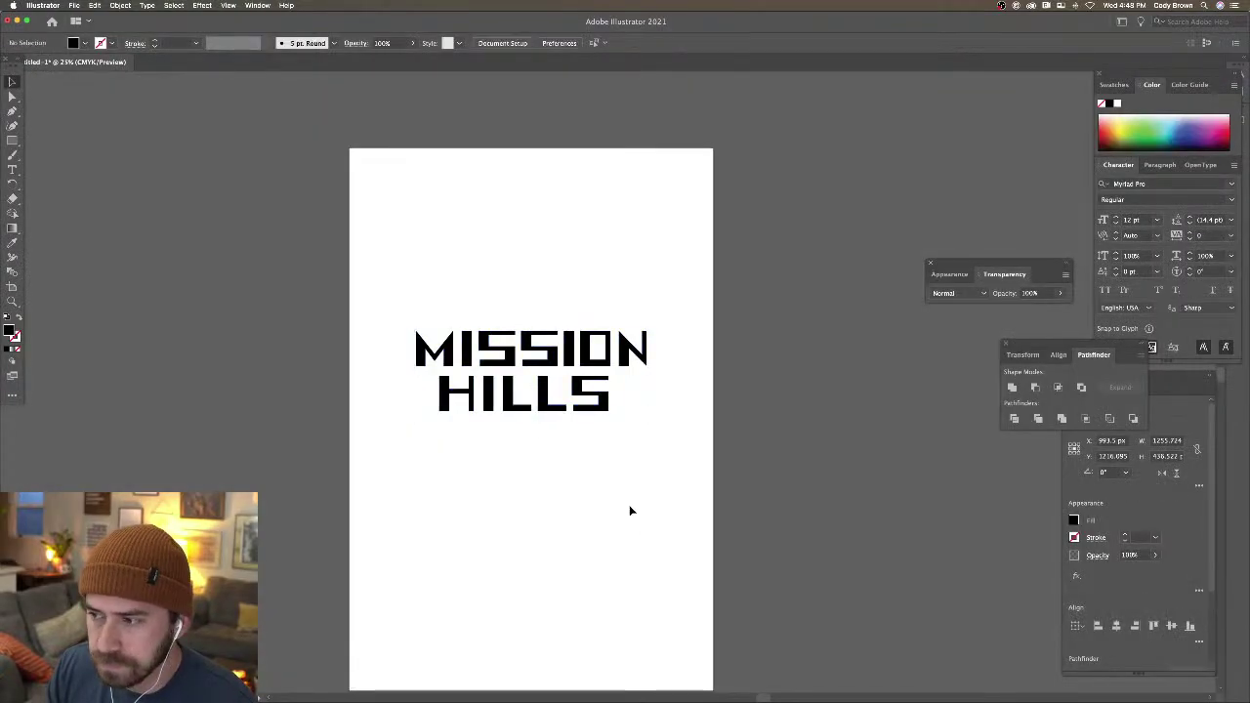
# Pick the Pen tool with a black 5 pt stroke
pyautogui.moveTo(13, 140); pyautogui.dragTo(49, 203)
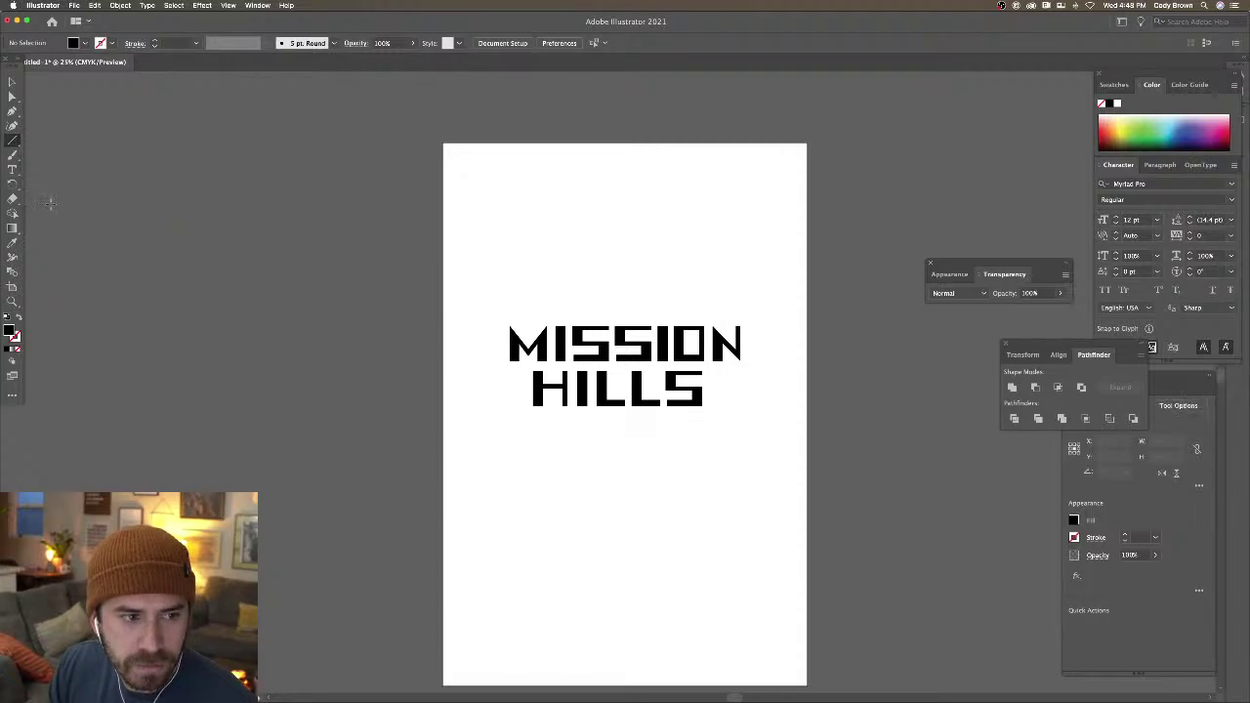
pyautogui.click(12, 110)
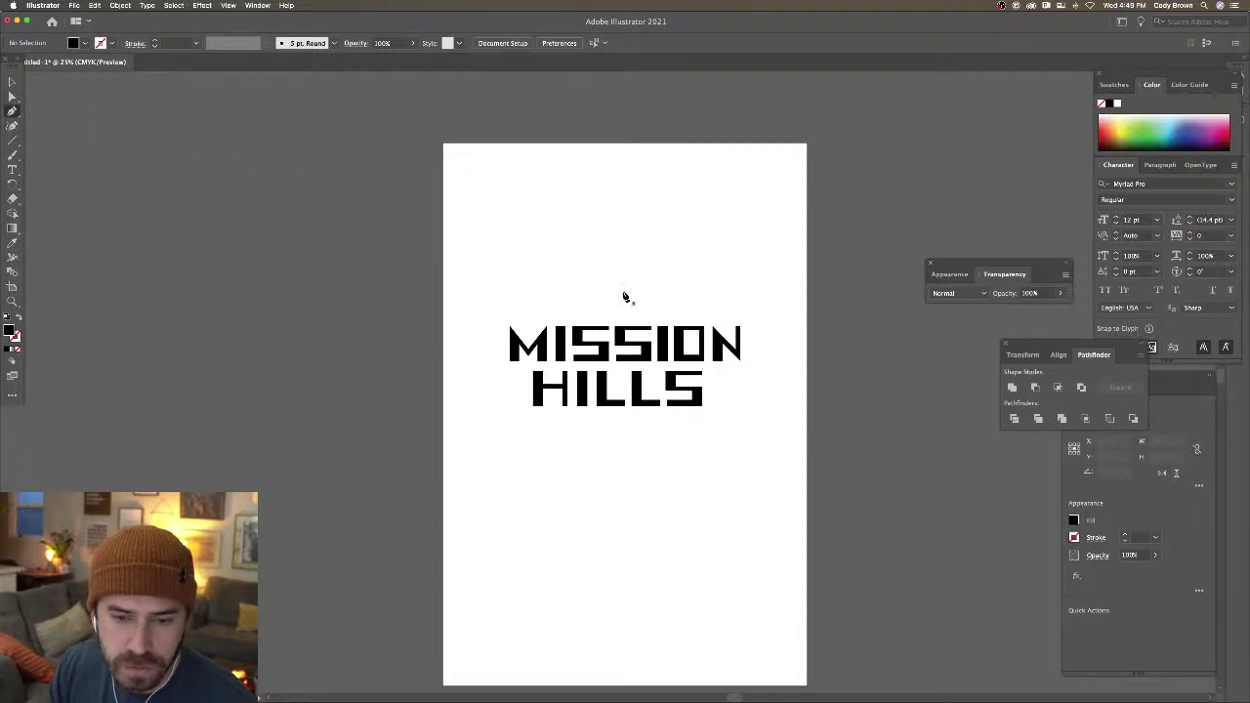
pyautogui.click(154, 44)
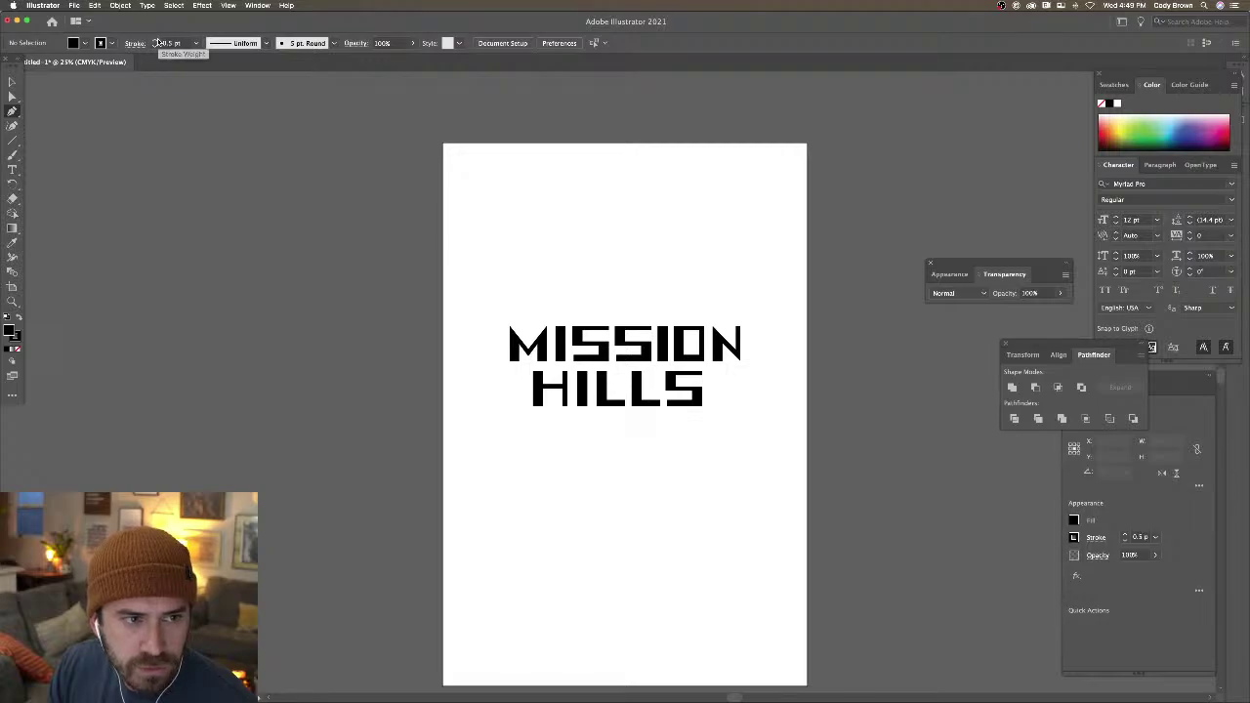
pyautogui.click(156, 42)
pyautogui.click(154, 42)
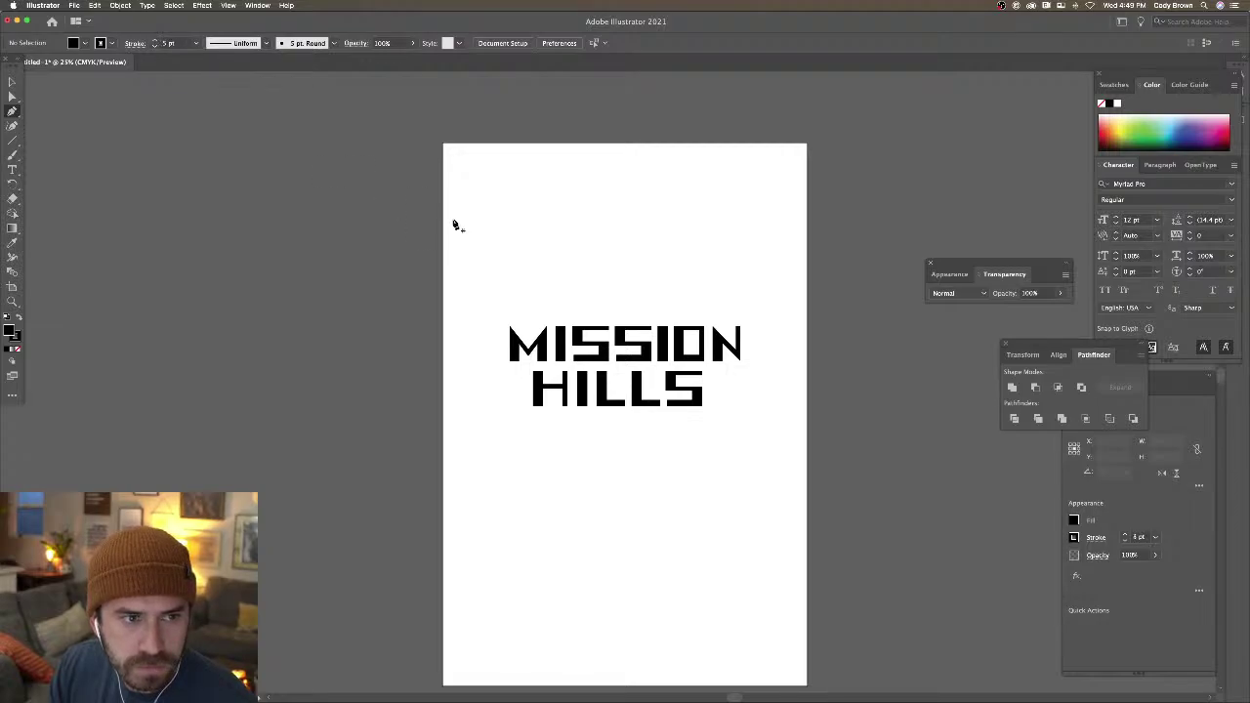
# Draw a vertical line above the MISSION HILLS lettering and thicken its stroke to 20 pt
pyautogui.click(626, 309)
pyautogui.click(621, 232)
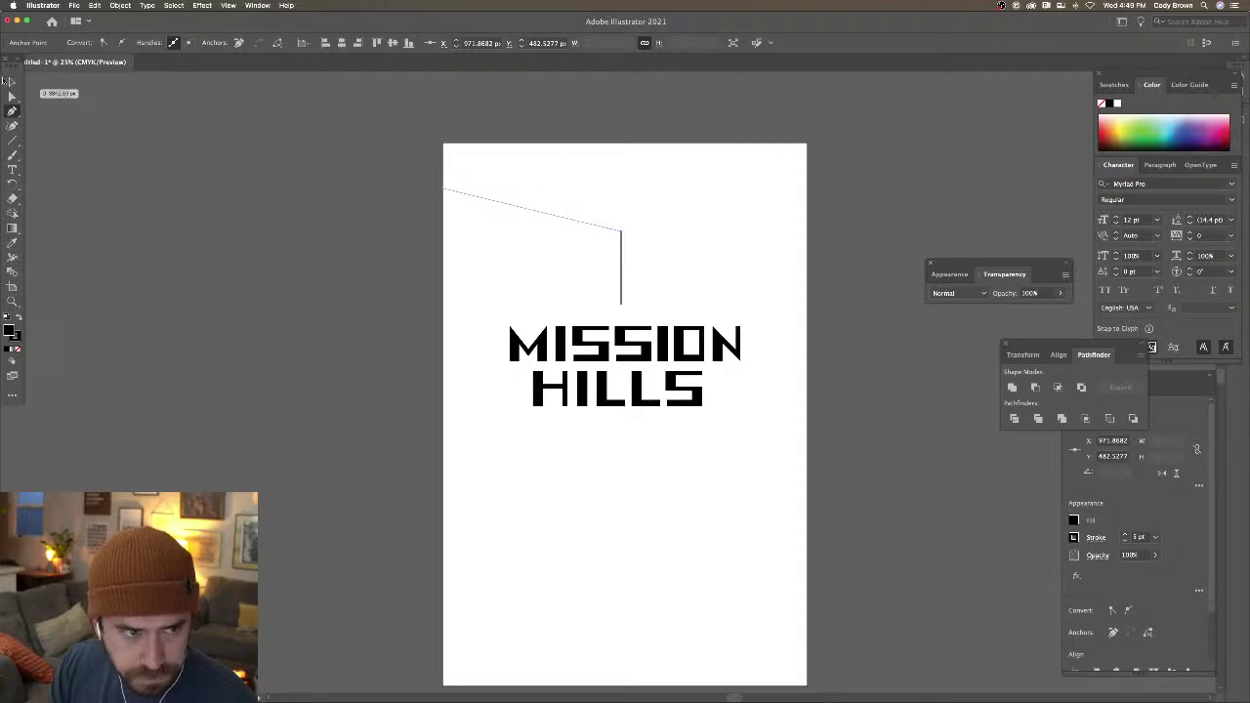
pyautogui.press('v')
pyautogui.click(623, 244)
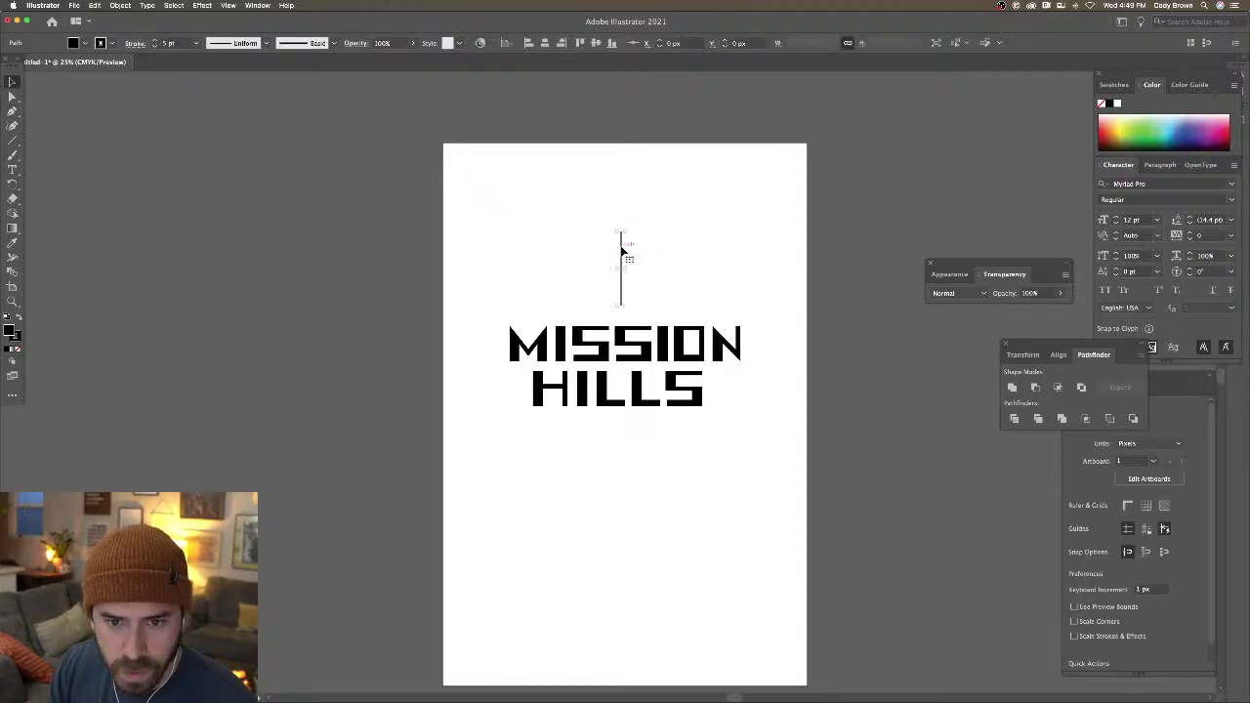
pyautogui.click(155, 41)
pyautogui.click(155, 41)
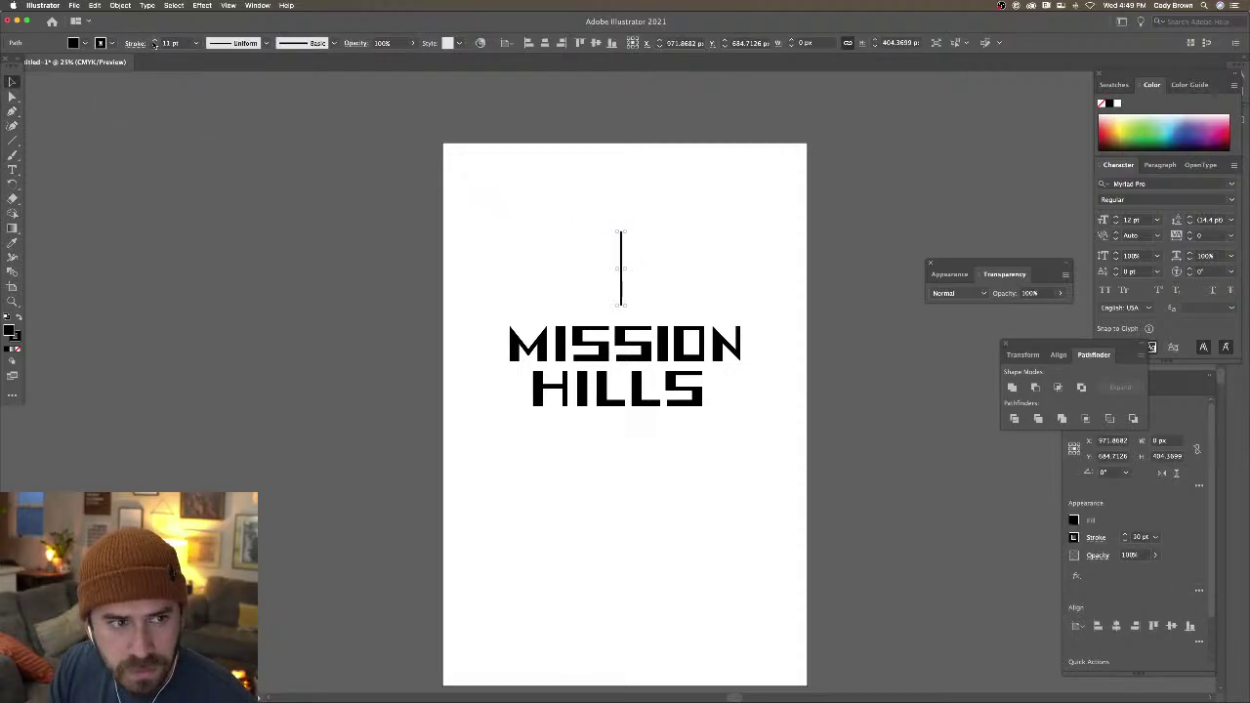
pyautogui.click(154, 41)
pyautogui.click(154, 41)
pyautogui.click(154, 41)
pyautogui.click(154, 41)
pyautogui.click(155, 41)
pyautogui.click(154, 41)
pyautogui.click(154, 41)
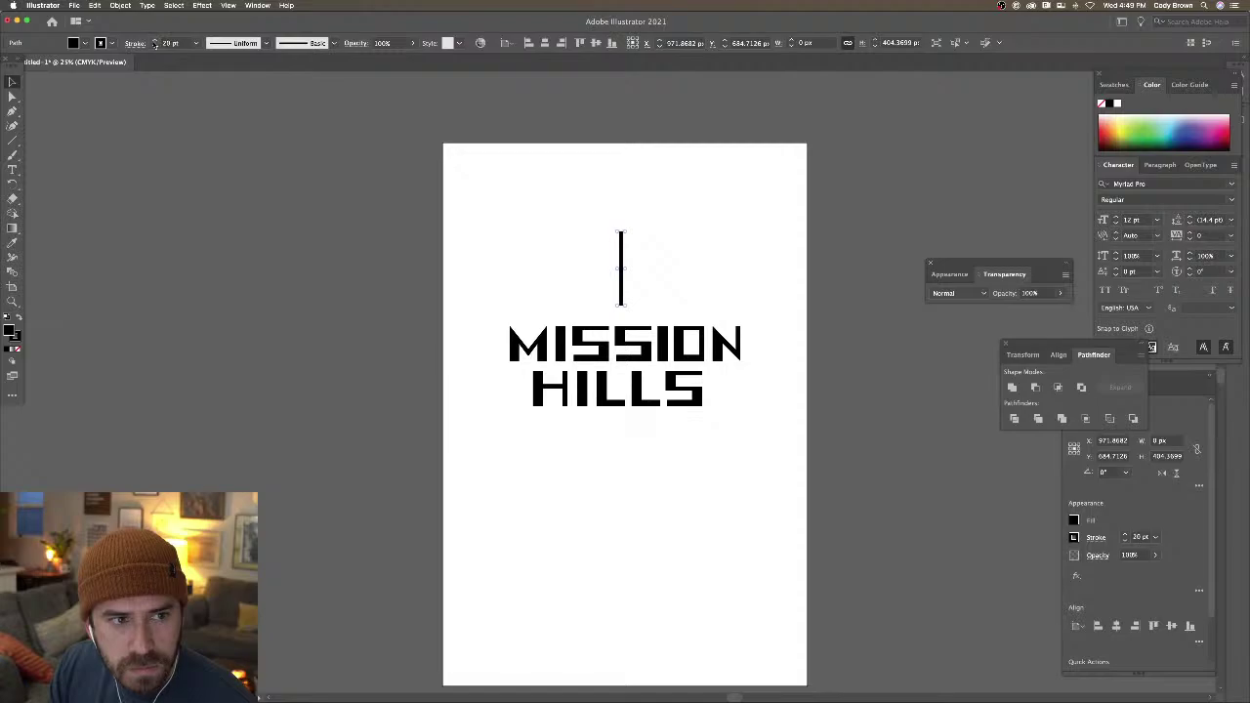
# Preview the artboard with panels hidden and zoom in slightly on the new line
pyautogui.click(545, 170)
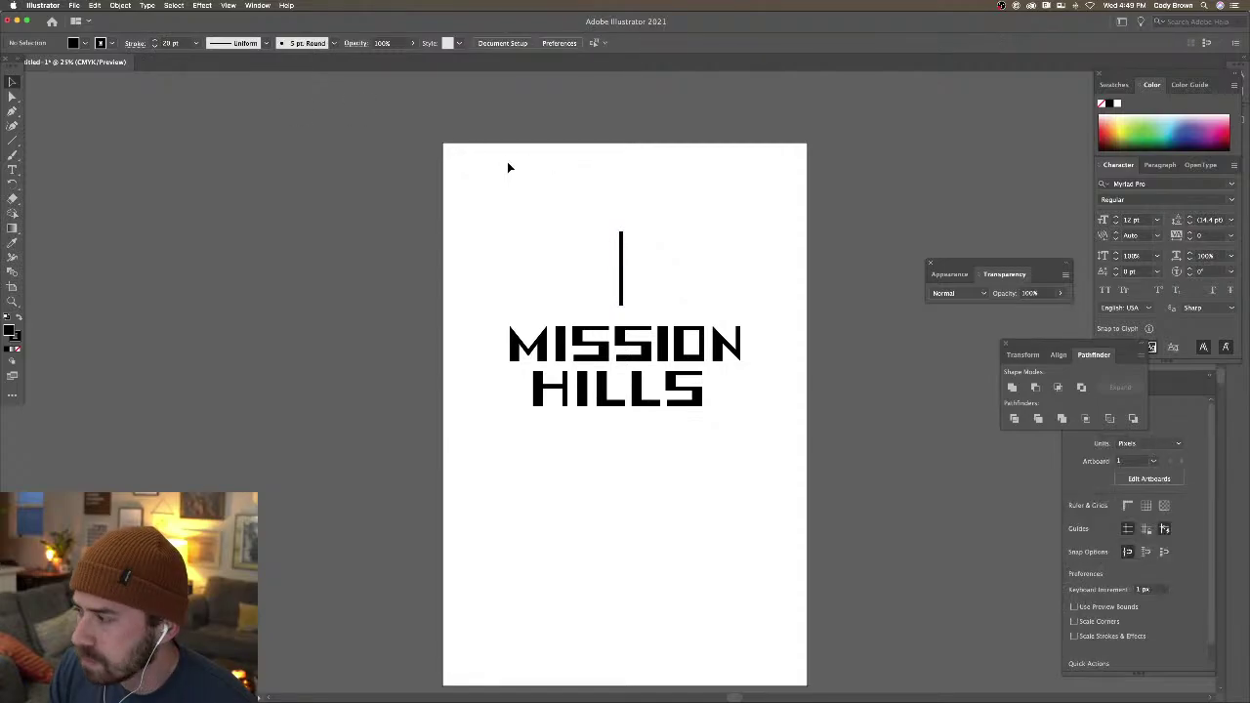
pyautogui.press('Tab')
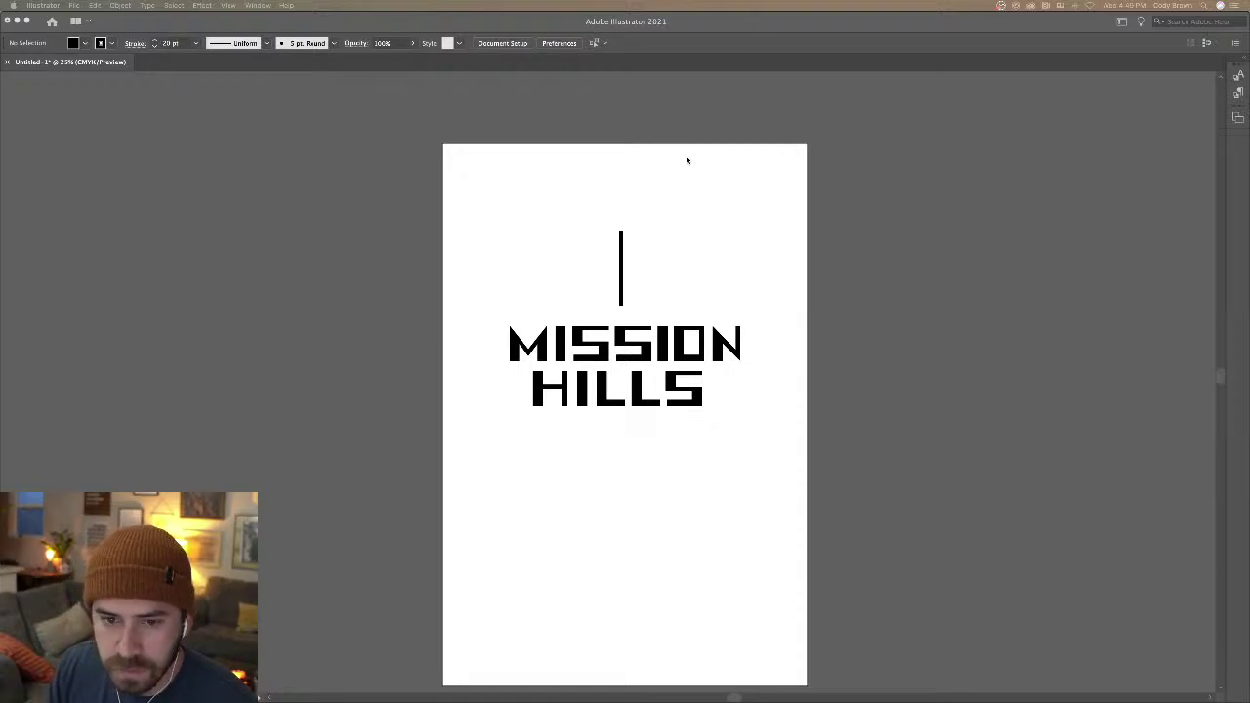
pyautogui.press('Tab')
pyautogui.click(622, 241)
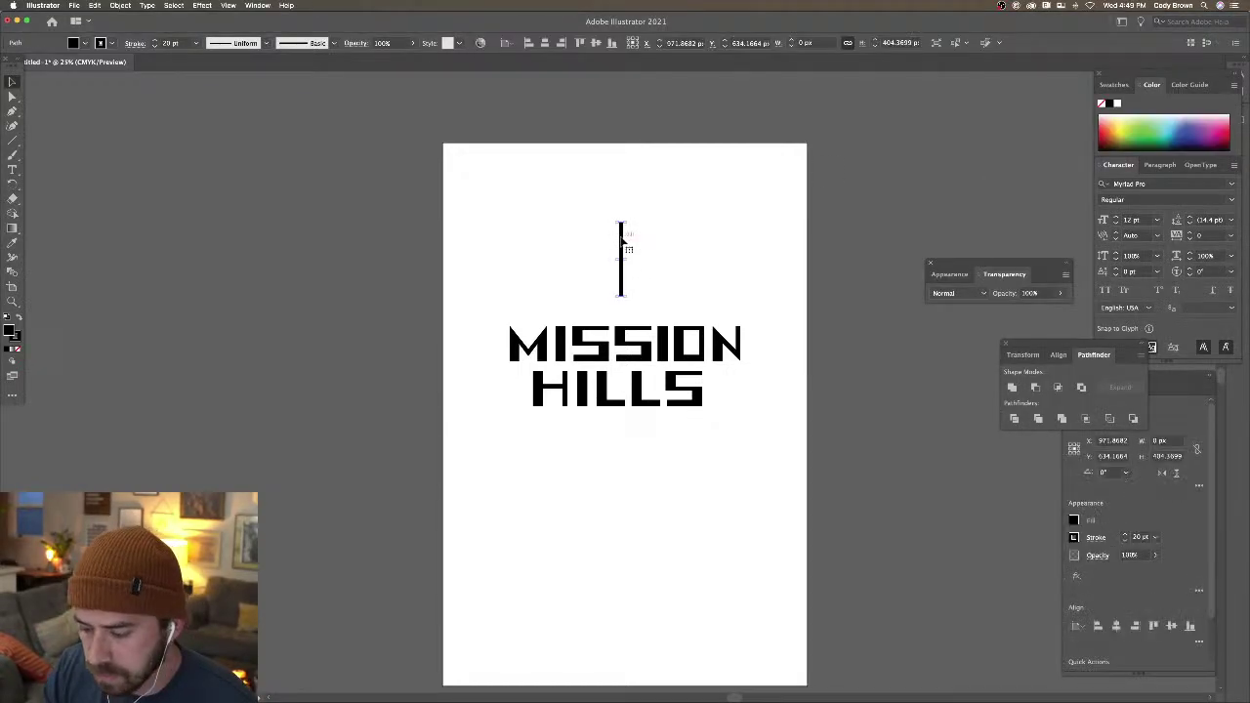
pyautogui.press('super+equal')
pyautogui.scroll(-1, 645, 244)
pyautogui.click(687, 256)
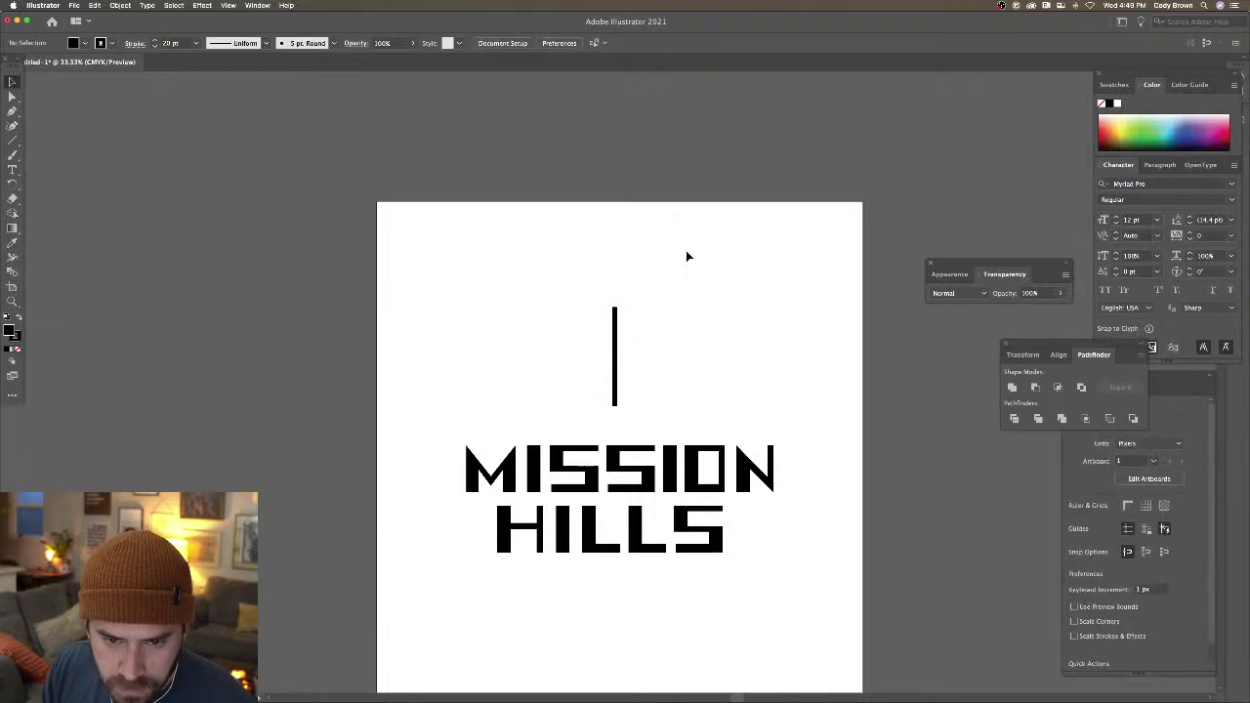
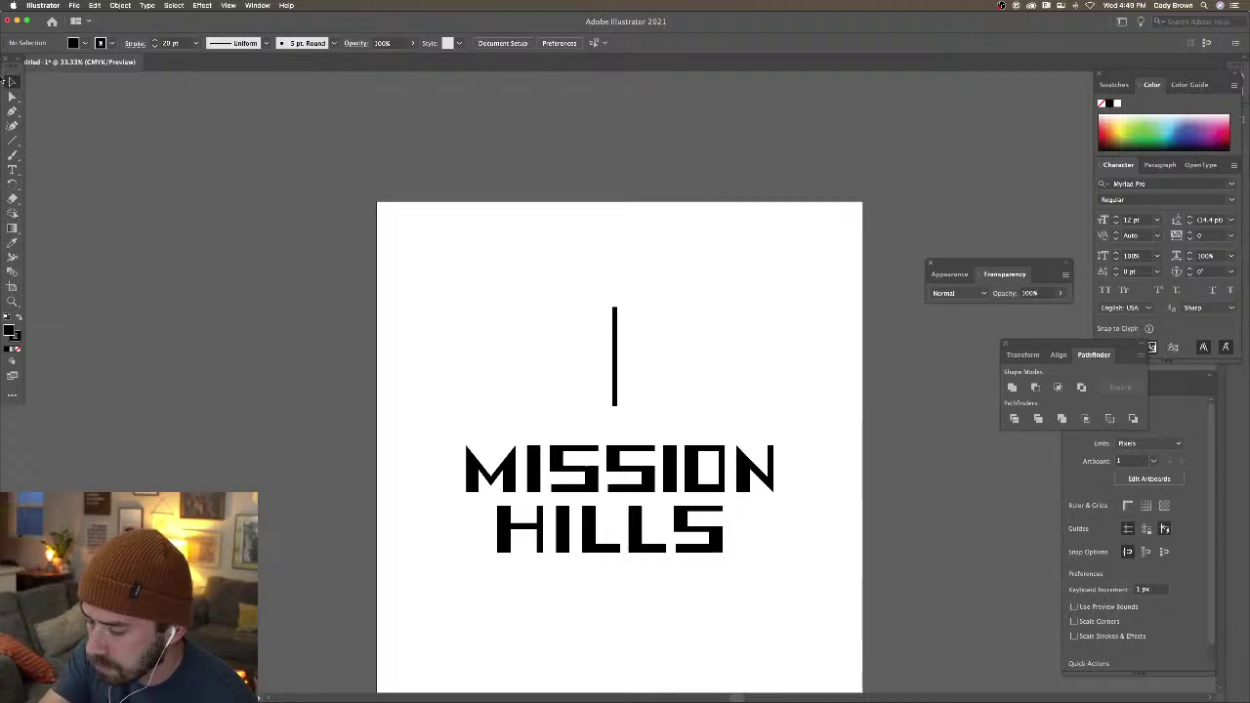
# Draw a circle above the top of the vertical line and set its fill to None
pyautogui.moveTo(12, 143); pyautogui.dragTo(58, 148)
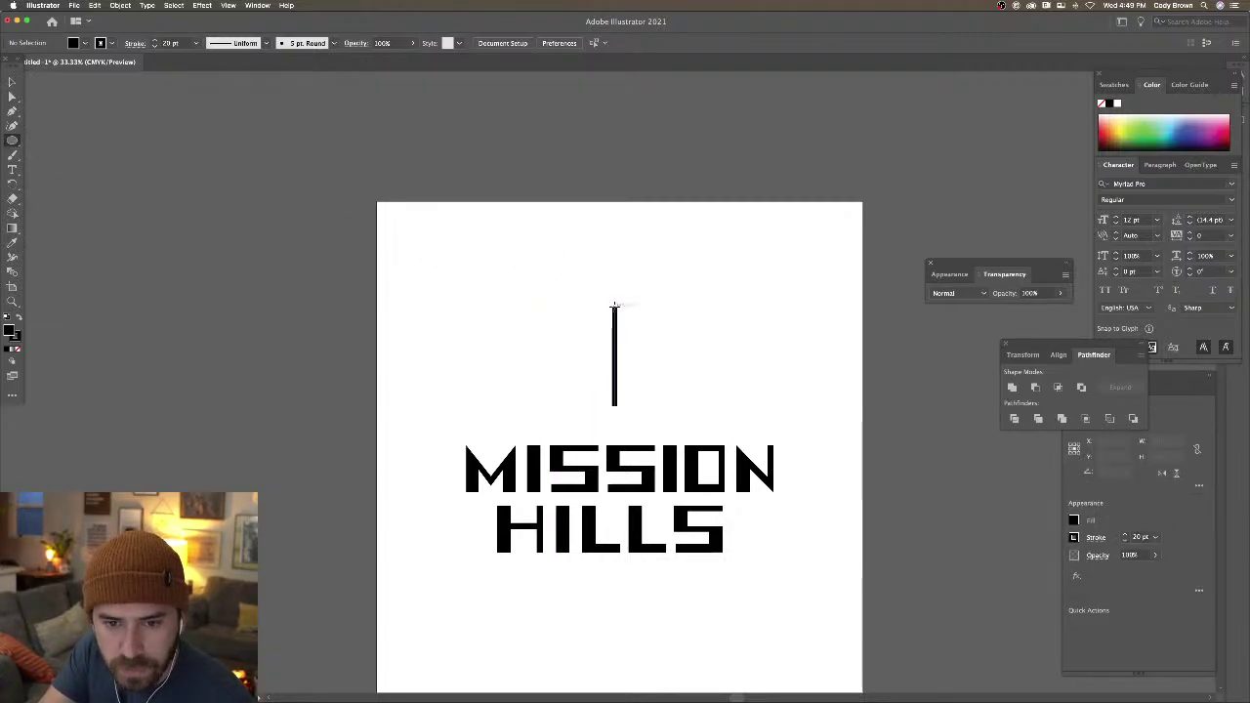
pyautogui.moveTo(614, 305); pyautogui.dragTo(543, 266)
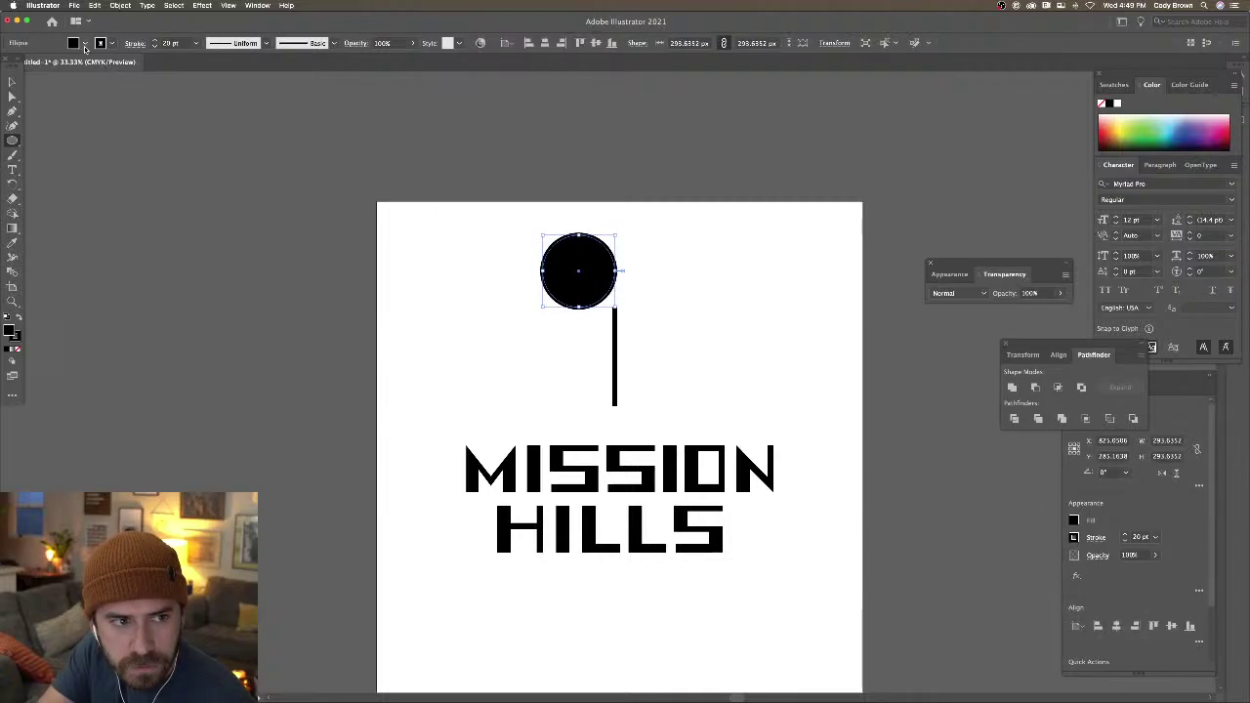
pyautogui.click(85, 45)
pyautogui.click(9, 69)
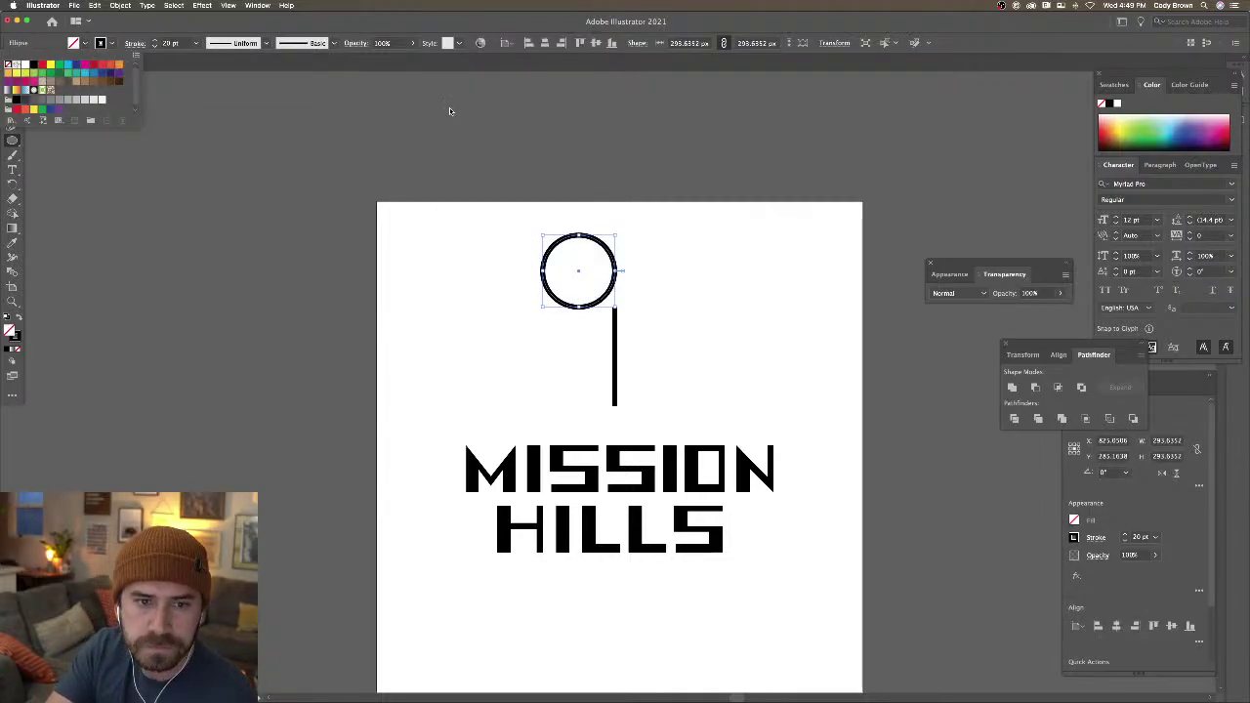
pyautogui.press('Escape')
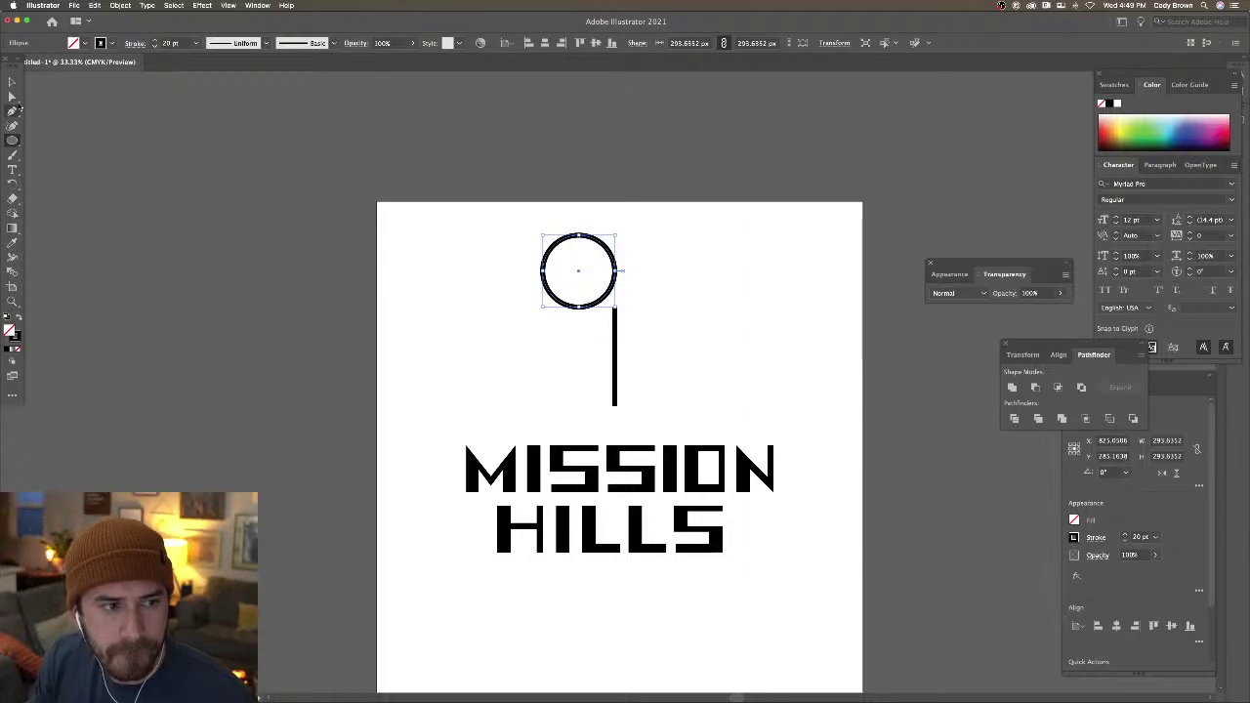
# Delete the circle's bottom anchor point so only a top half-arc remains
pyautogui.click(12, 95)
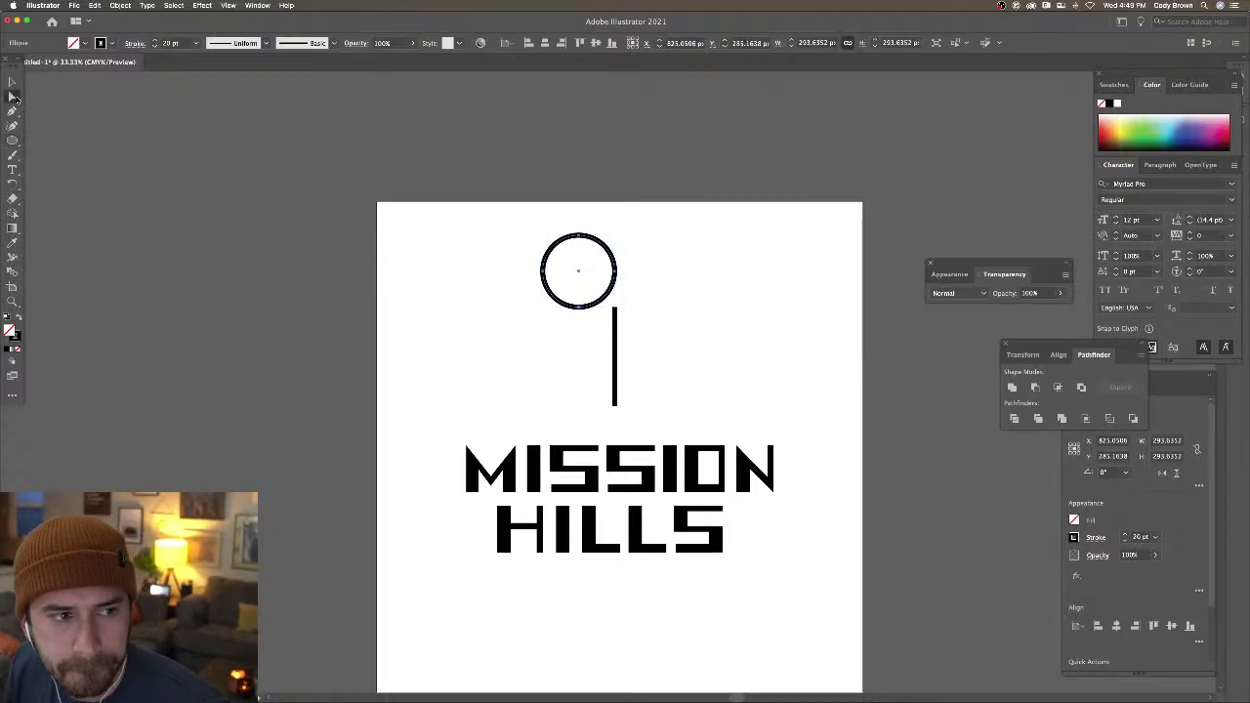
pyautogui.click(578, 310)
pyautogui.press('Delete')
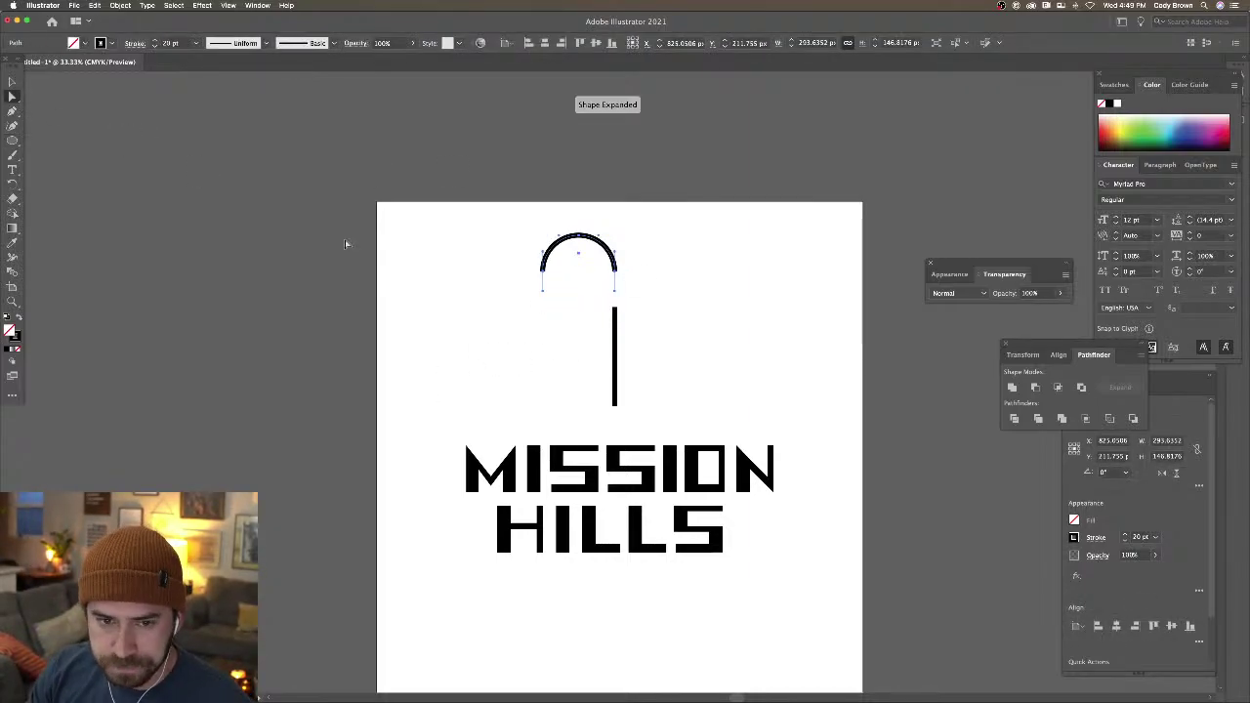
pyautogui.click(11, 78)
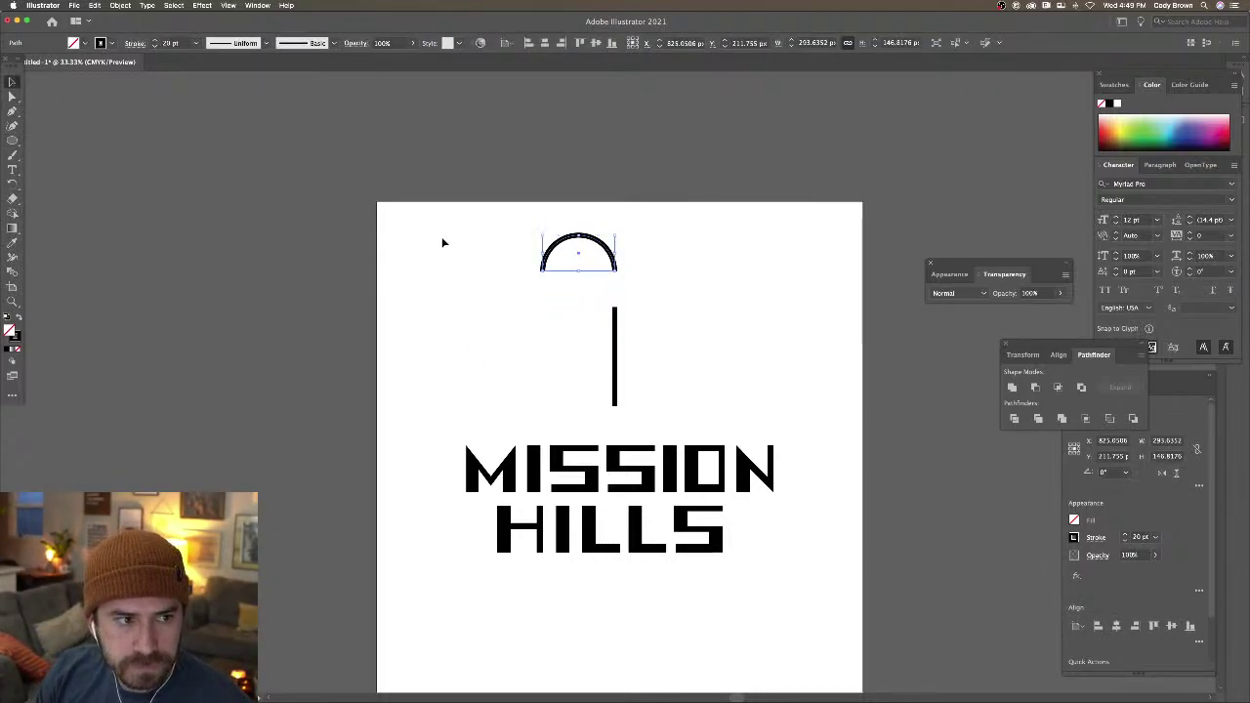
pyautogui.click(507, 273)
# Move the half-arc onto the line's top and place a copy to its right
pyautogui.moveTo(589, 240); pyautogui.dragTo(590, 278)
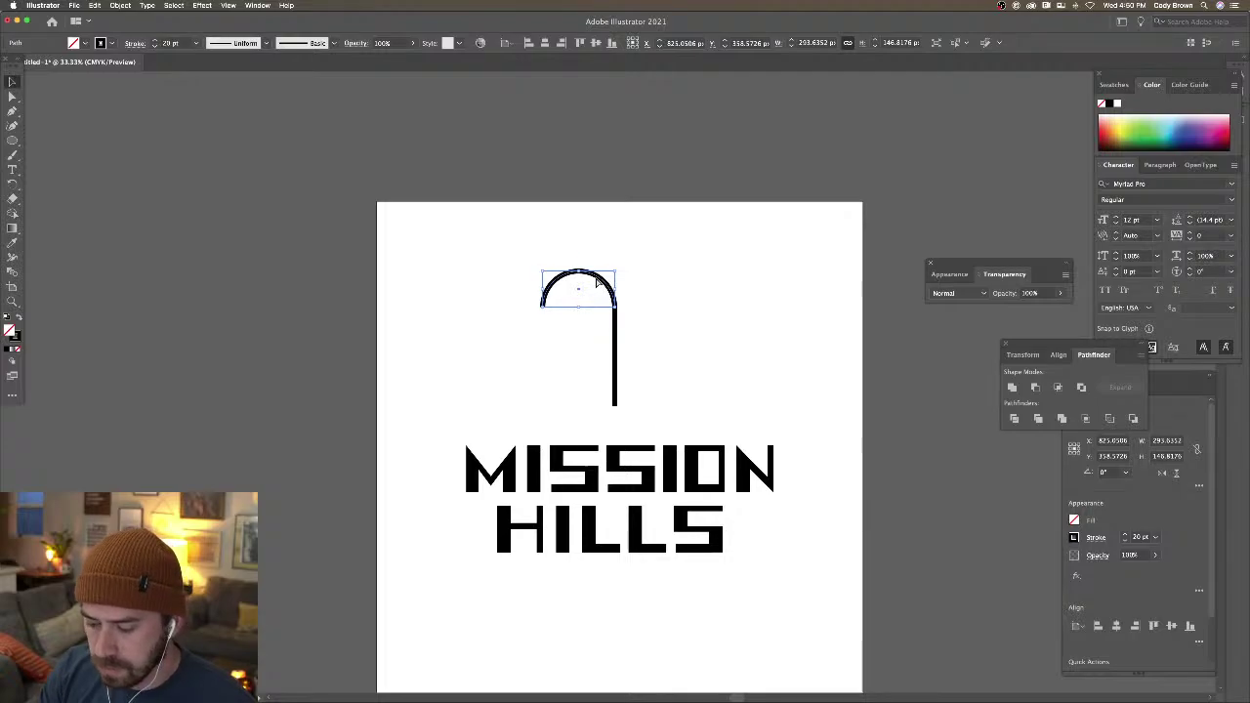
pyautogui.scroll(3, 596, 278)
pyautogui.scroll(-1, 536, 127)
pyautogui.hscroll(1, 536, 127)
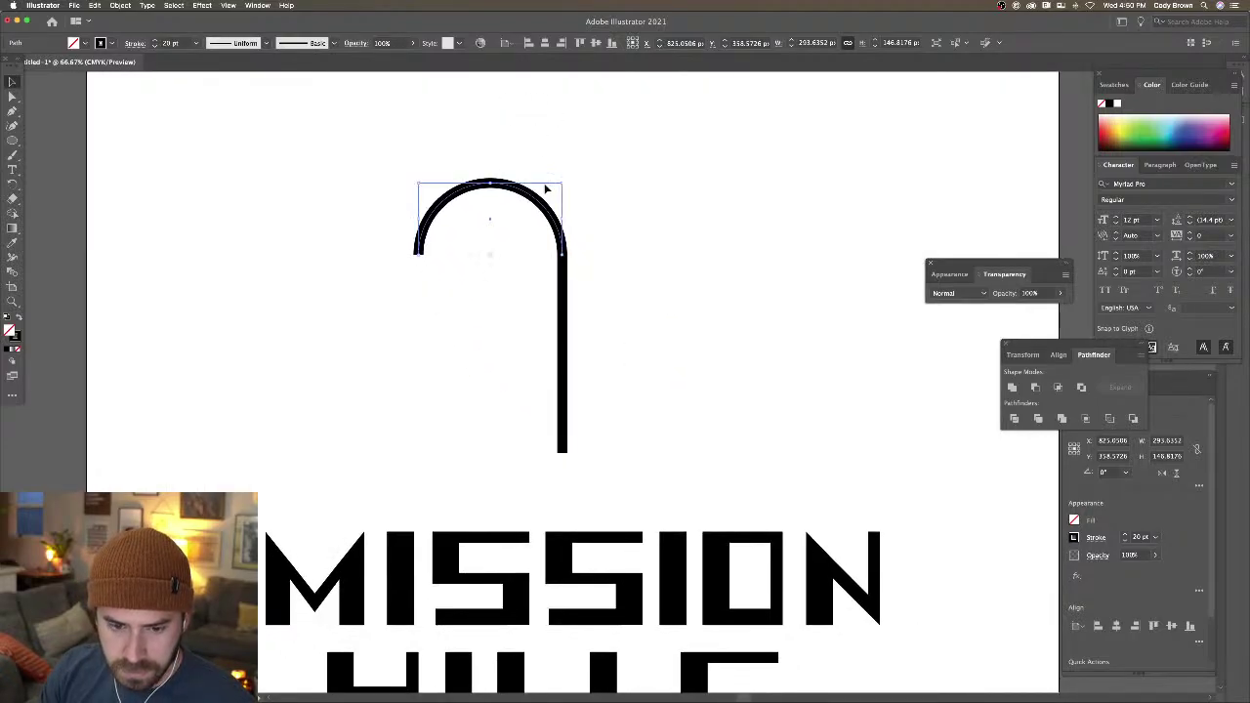
pyautogui.moveTo(543, 207); pyautogui.dragTo(685, 223)
pyautogui.click(631, 148)
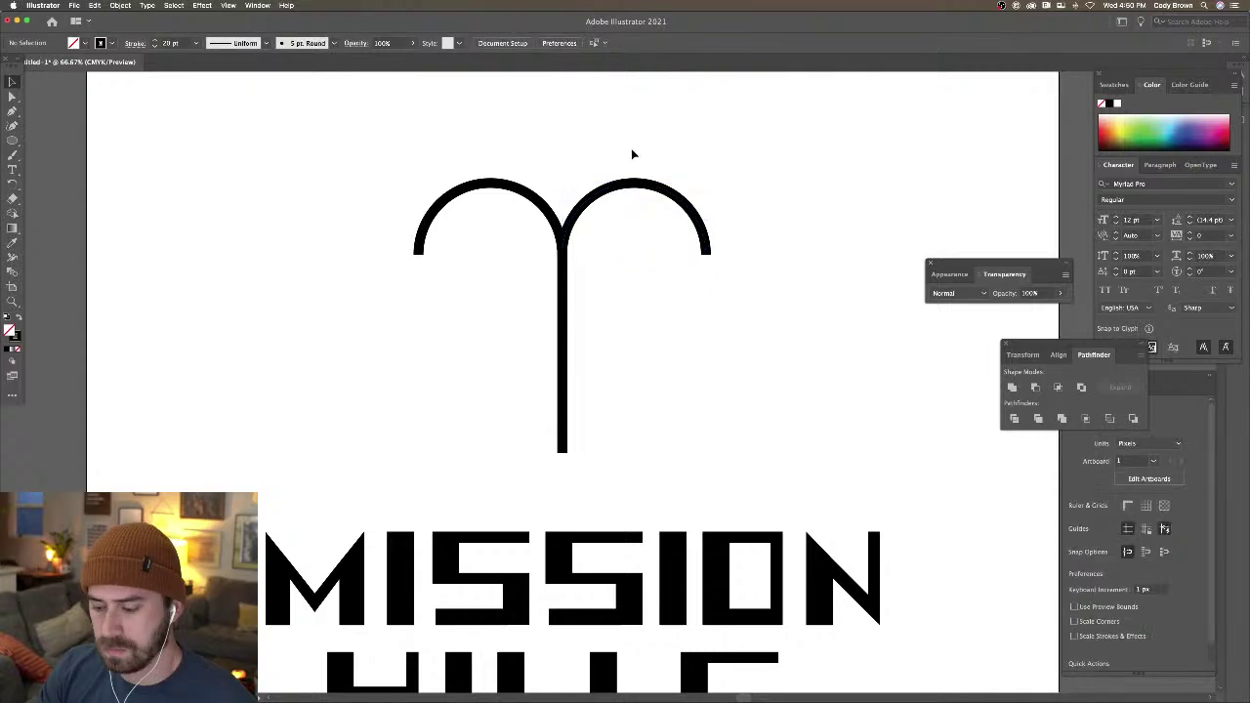
# Copy the right arc straight up and enlarge it into a larger upper arch
pyautogui.press('super+minus')
pyautogui.press('super+minus')
pyautogui.press('super+minus')
pyautogui.press('super+equal')
pyautogui.press('super+equal')
pyautogui.scroll(3, 630, 186)
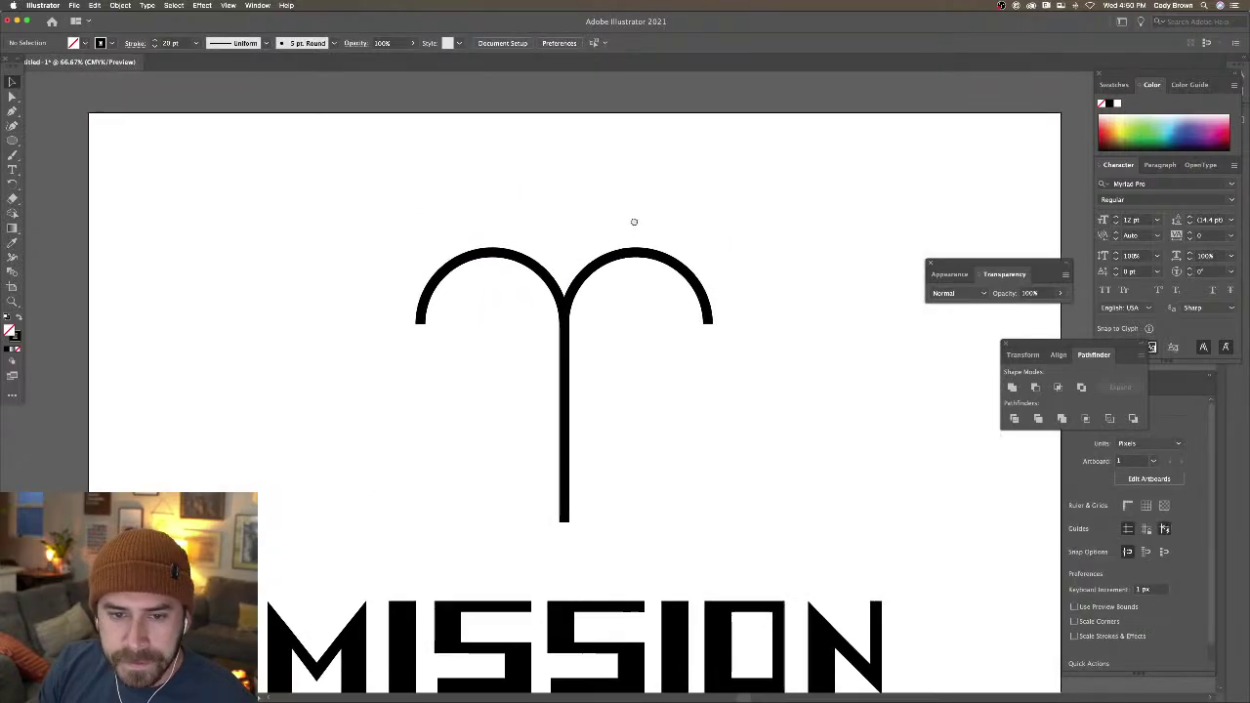
pyautogui.click(633, 257)
pyautogui.moveTo(633, 257); pyautogui.dragTo(637, 180)
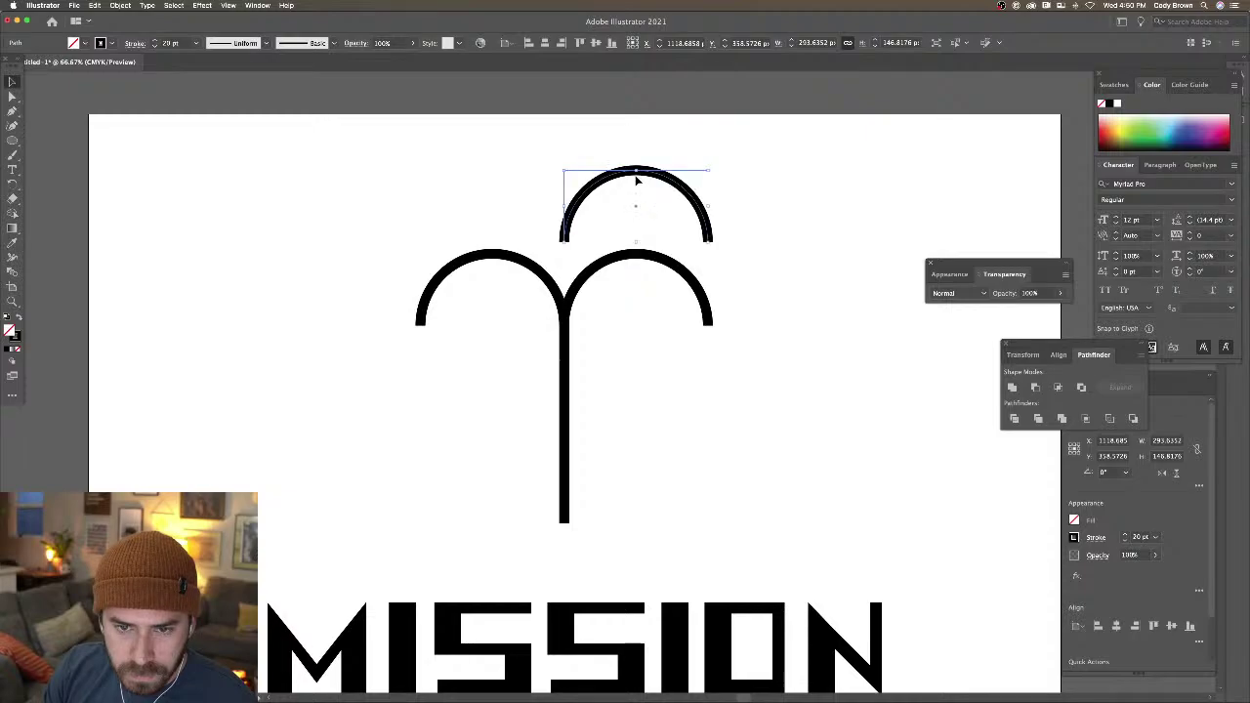
pyautogui.moveTo(712, 172); pyautogui.dragTo(738, 155)
# Extend the upper arch's left end down the stem with the Pen tool
pyautogui.click(13, 110)
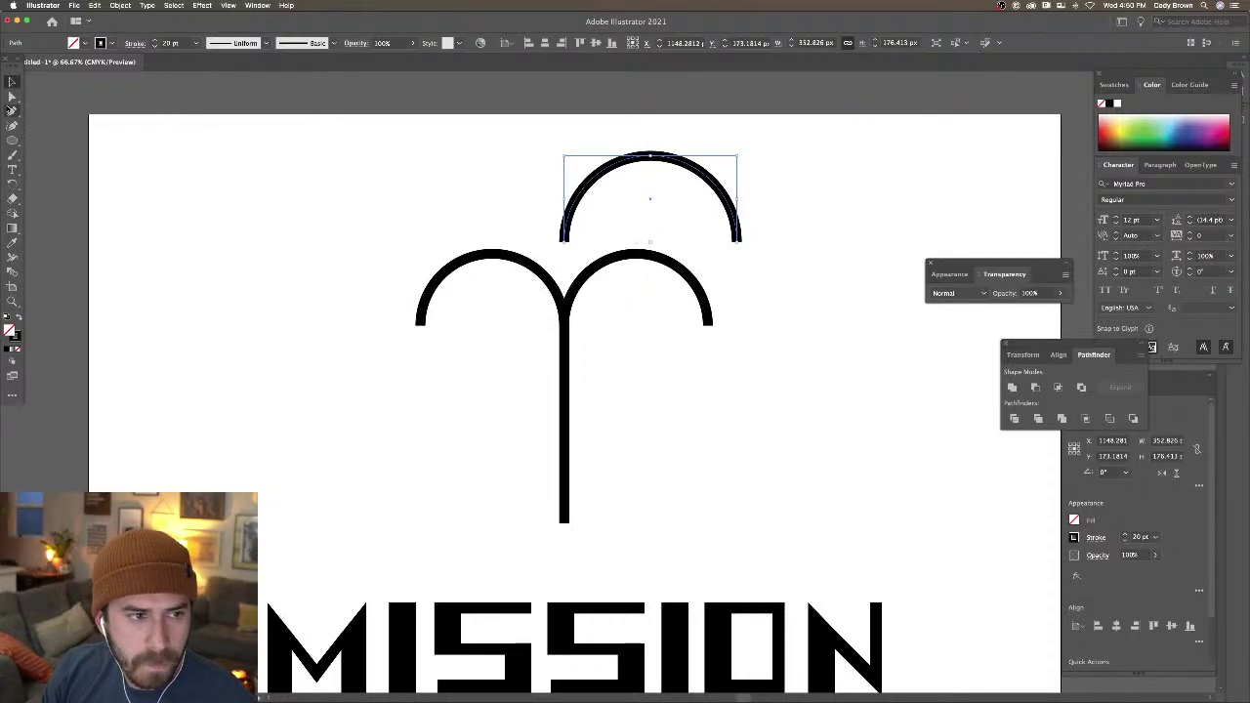
pyautogui.click(566, 243)
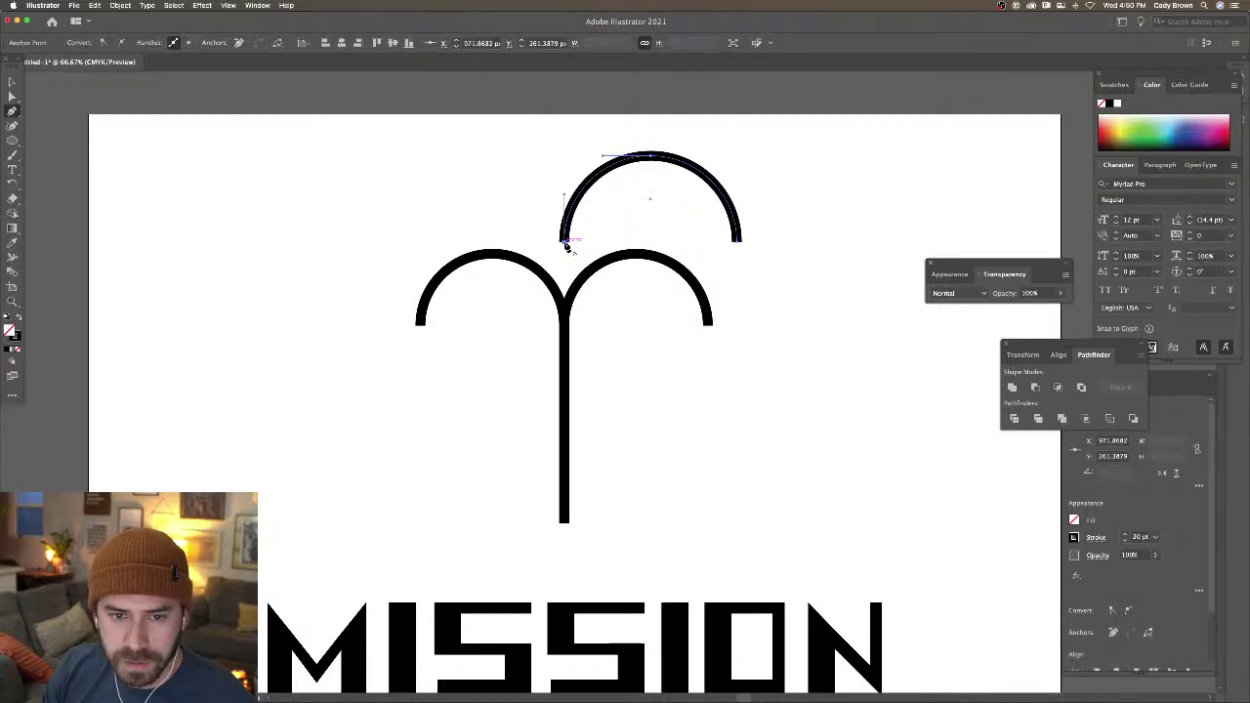
pyautogui.click(563, 382)
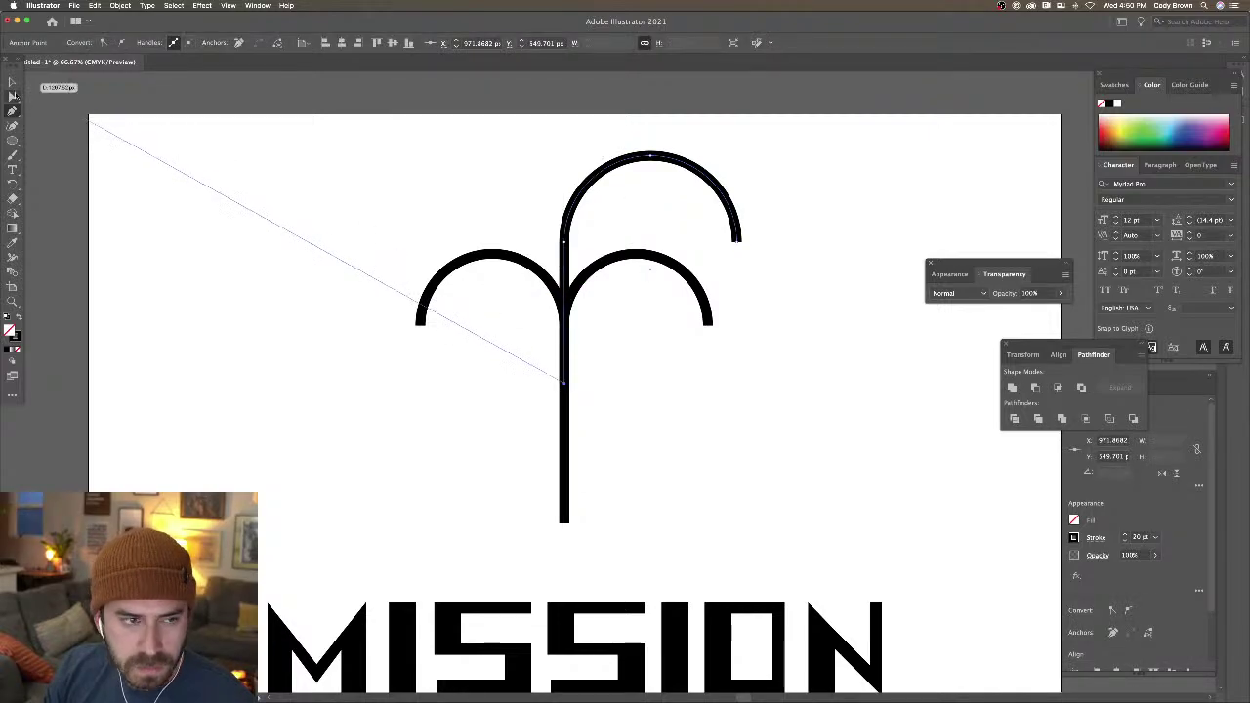
pyautogui.click(12, 83)
pyautogui.click(580, 236)
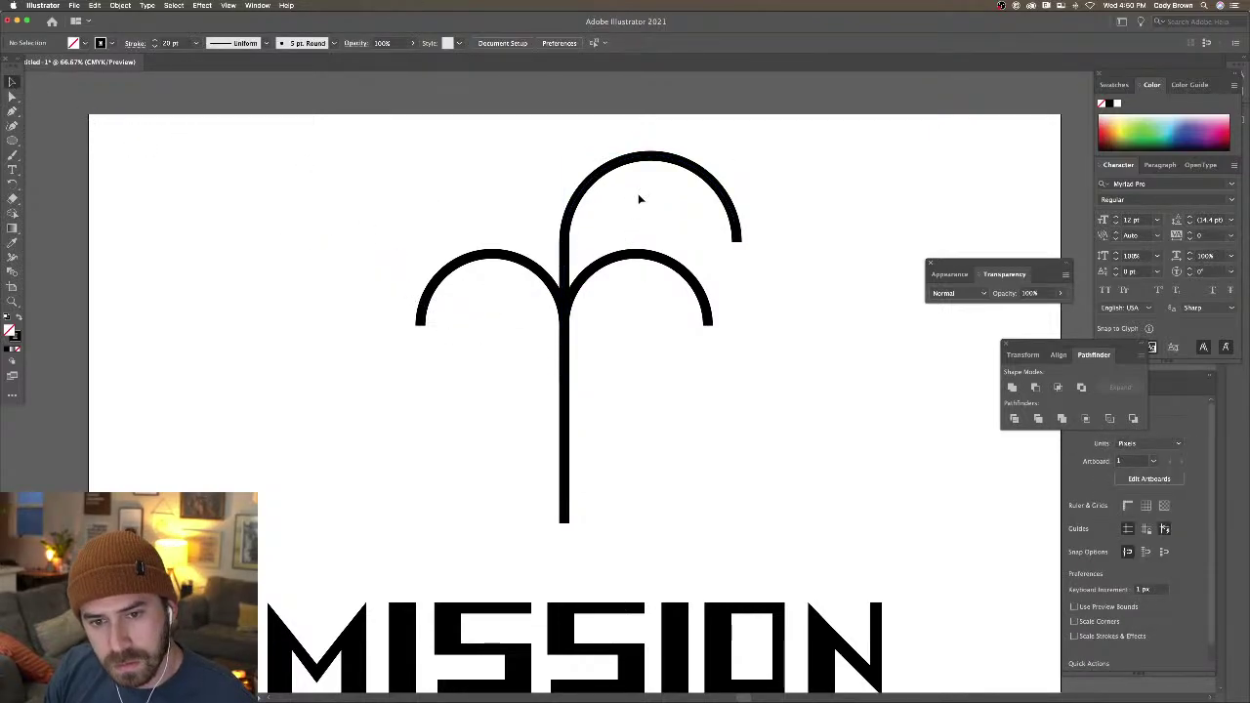
pyautogui.press('super+minus')
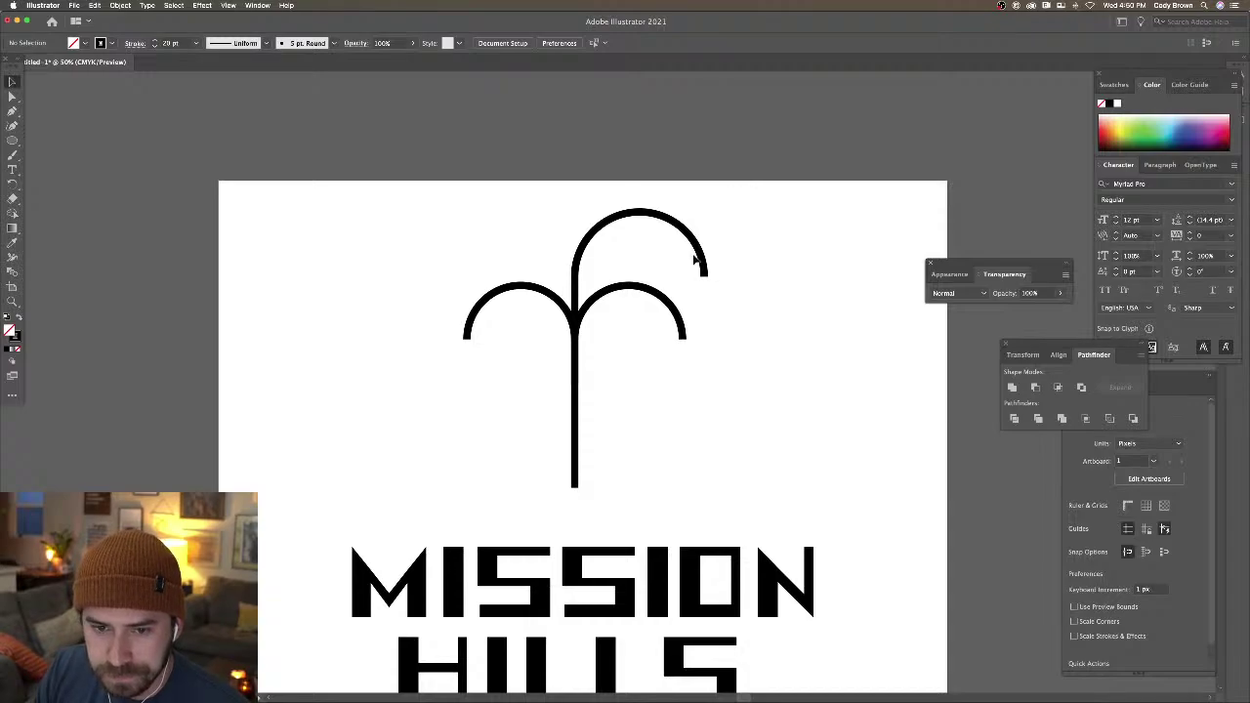
# Stretch the upper arch slightly larger and rotate the inner small arch a little
pyautogui.click(630, 288)
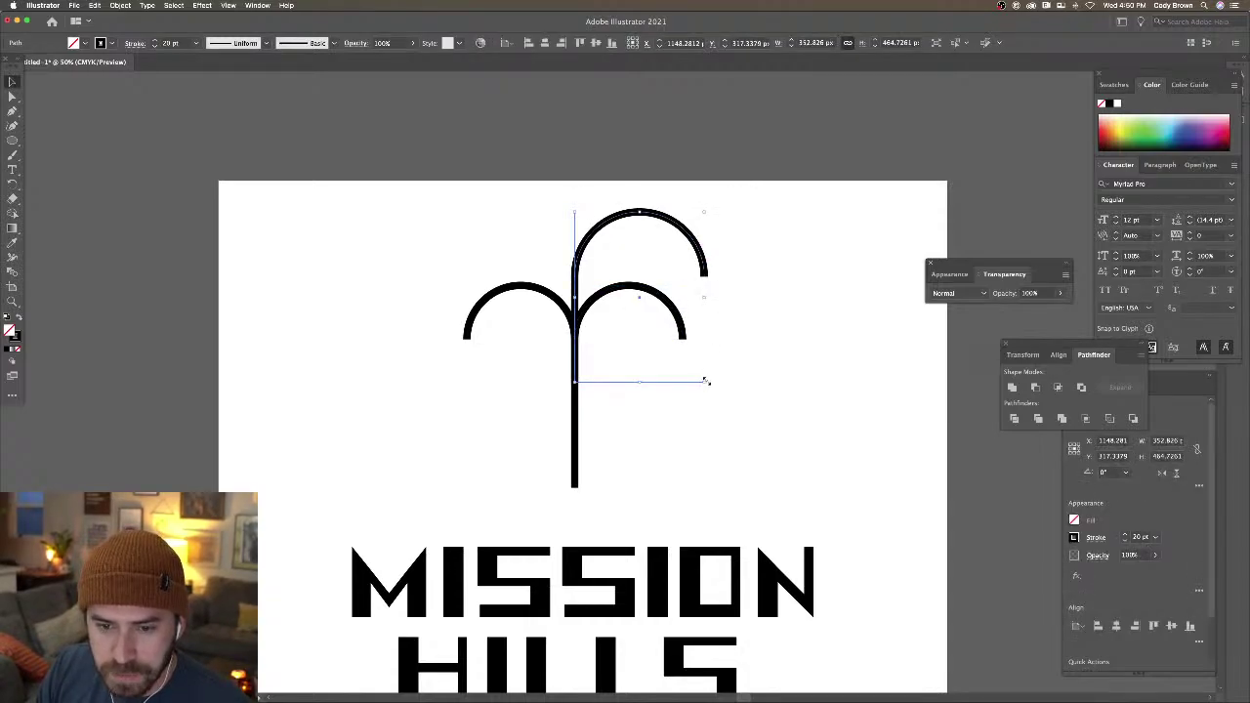
pyautogui.moveTo(706, 381); pyautogui.dragTo(716, 385)
pyautogui.click(685, 327)
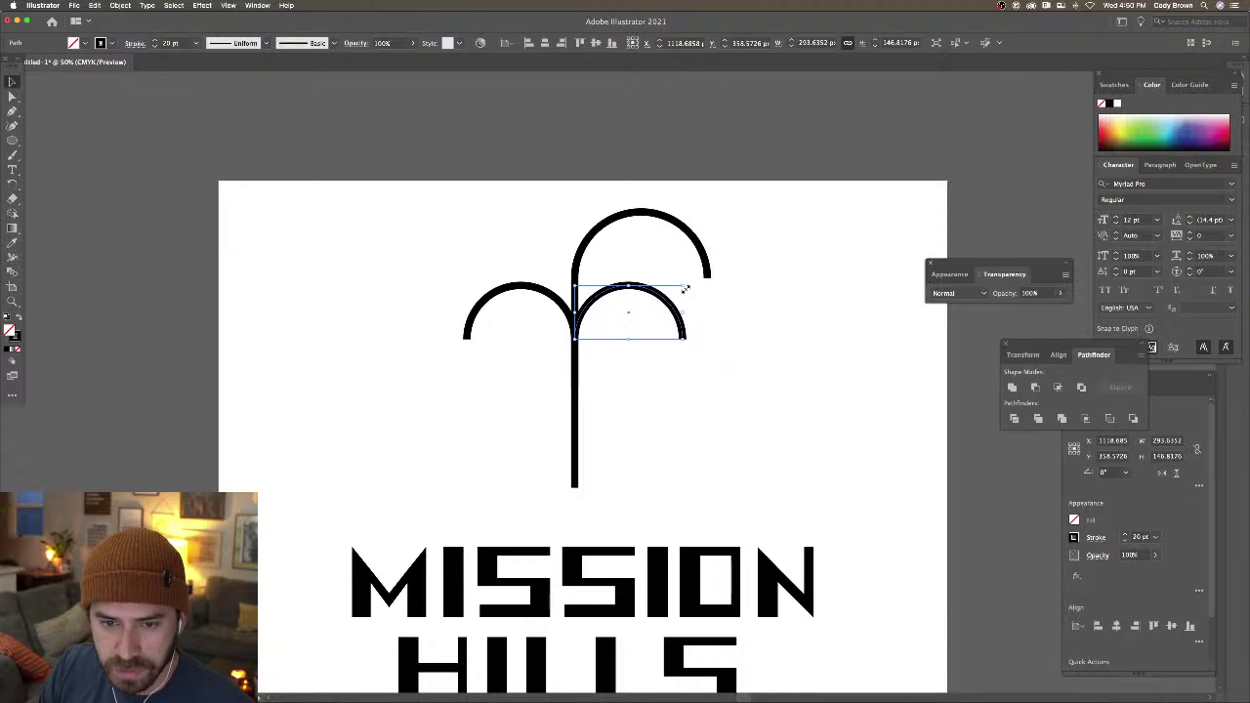
pyautogui.moveTo(686, 289); pyautogui.dragTo(690, 280)
pyautogui.click(725, 292)
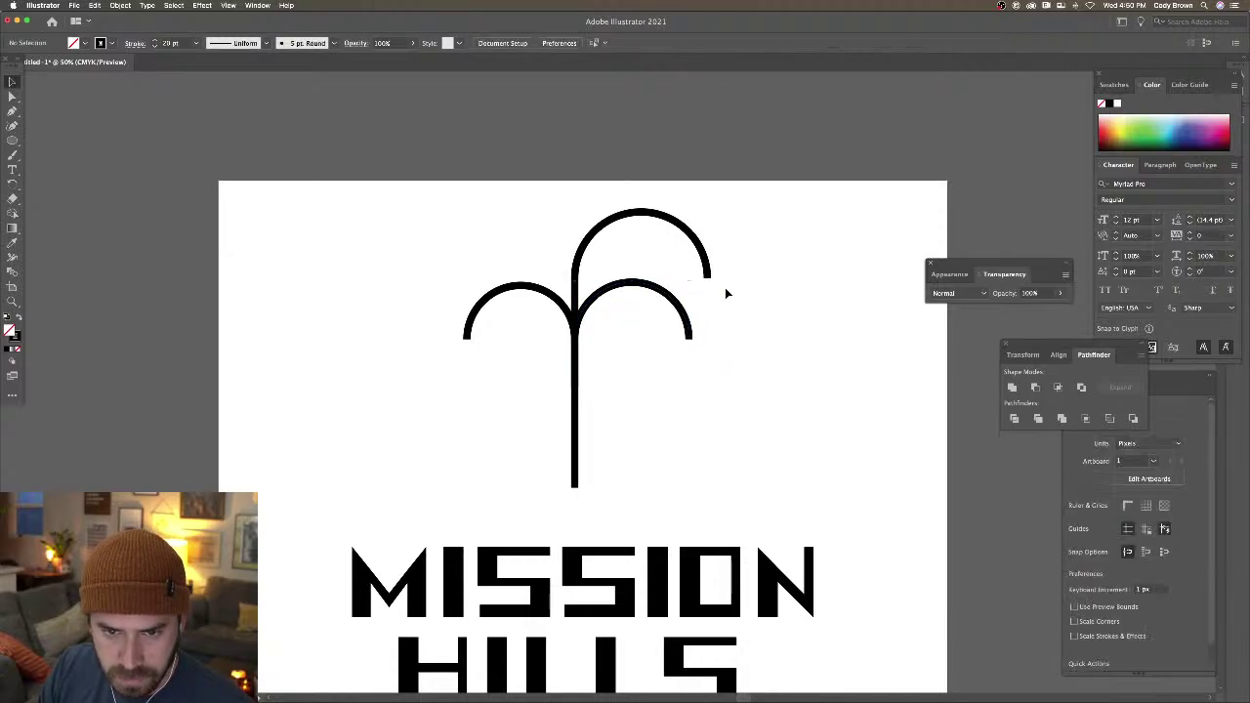
pyautogui.hscroll(3, 511, 204)
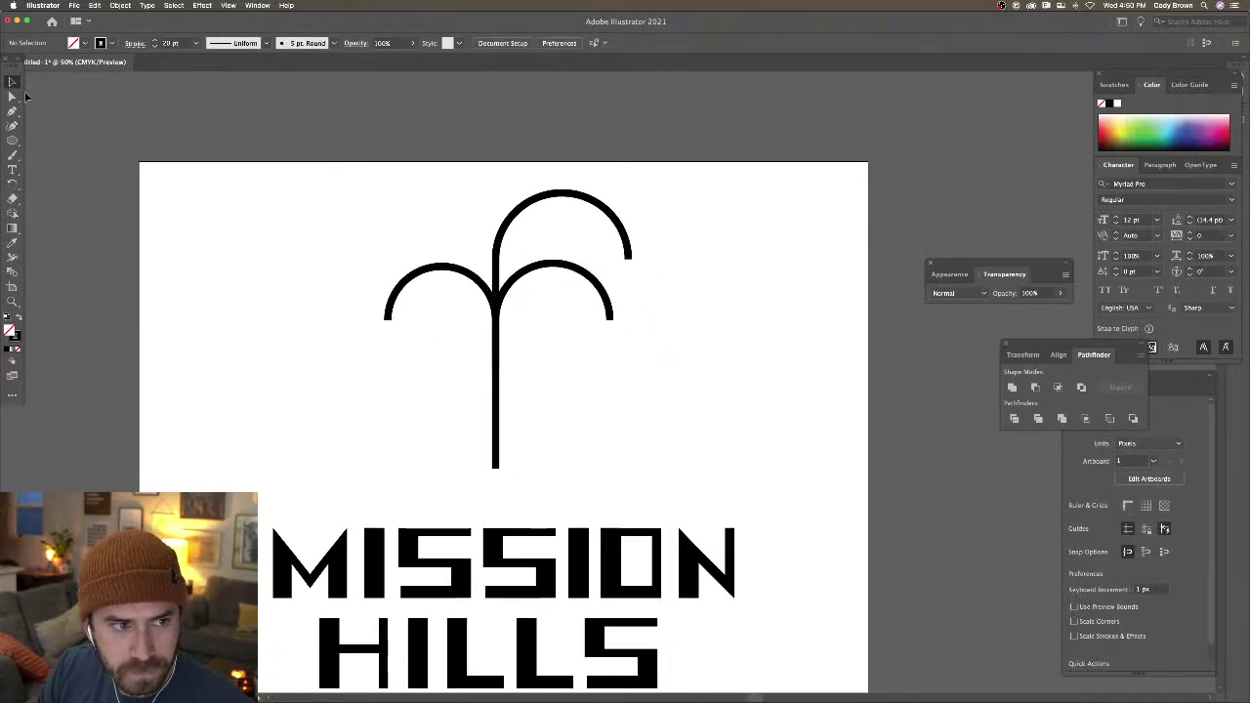
# Select anchor points on the inner arch and the outer arch's end
pyautogui.click(13, 96)
pyautogui.click(576, 273)
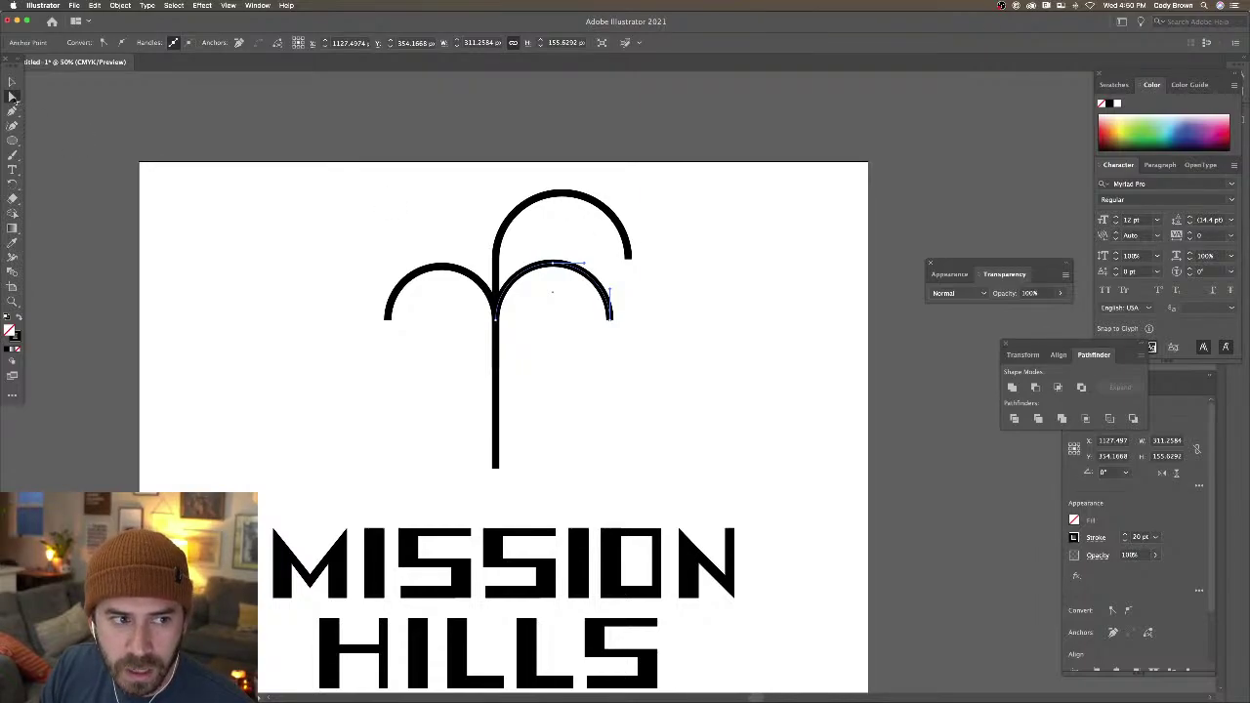
pyautogui.click(13, 111)
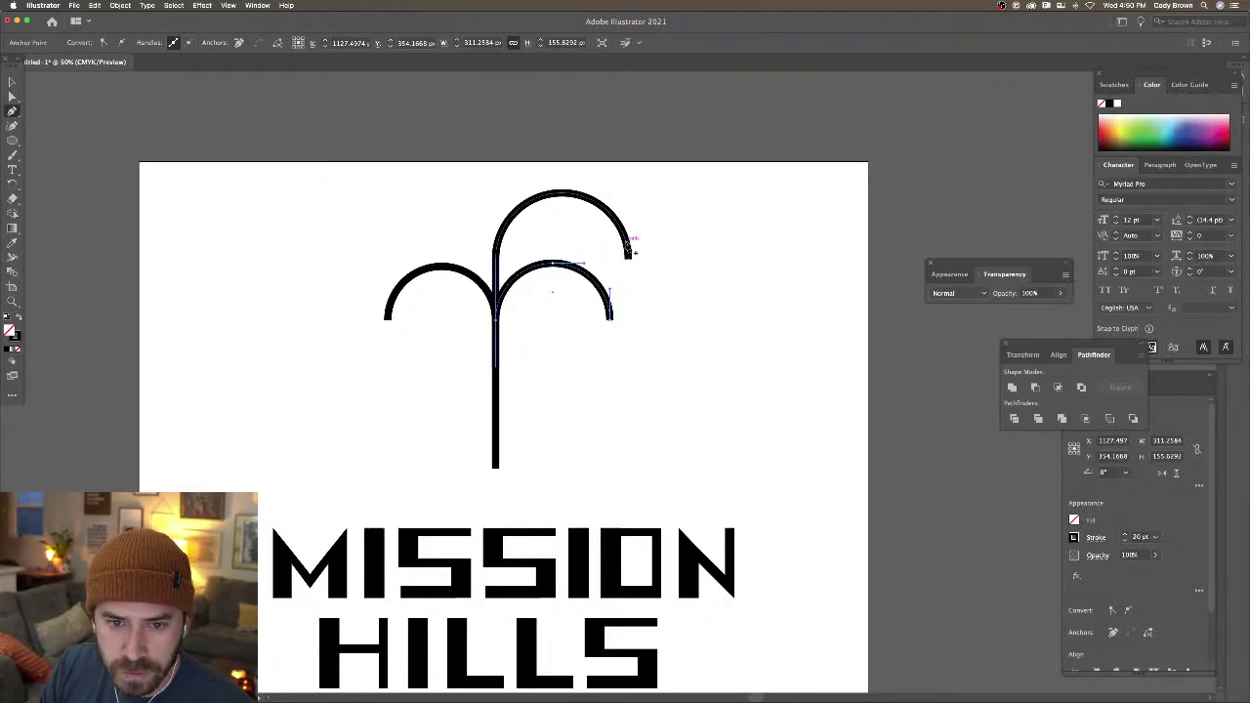
pyautogui.press('super+shift+a')
pyautogui.press('v')
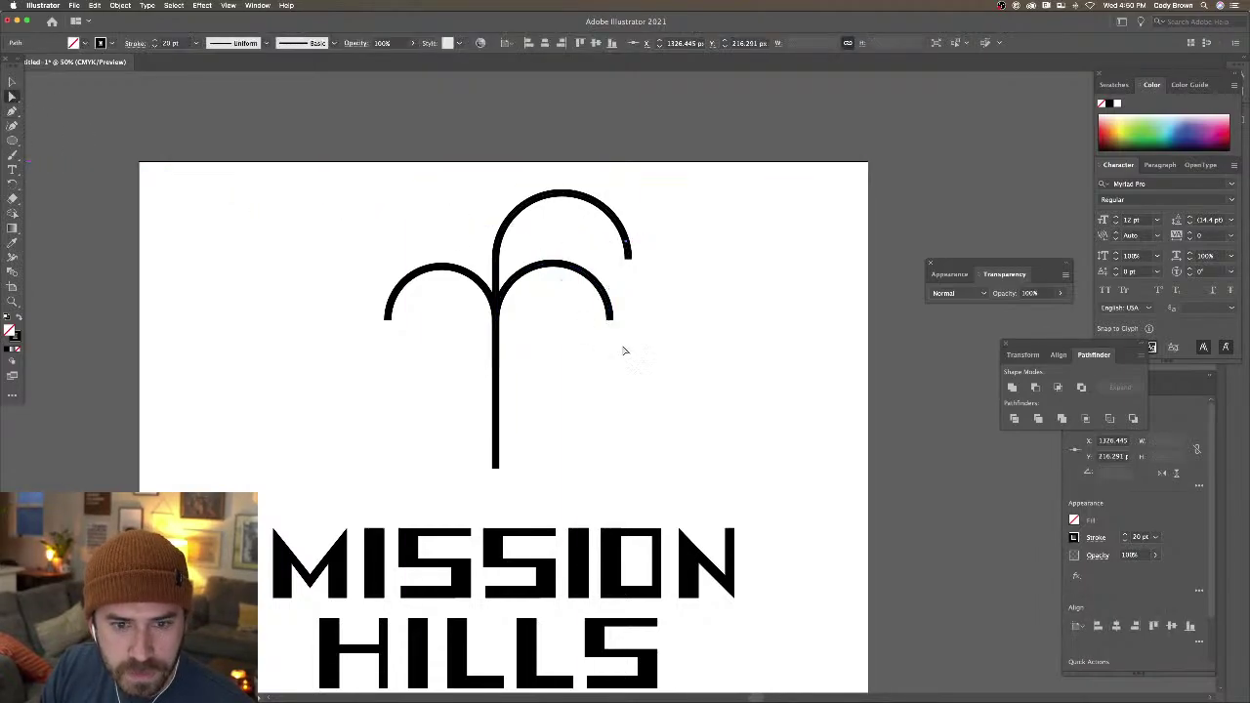
pyautogui.click(628, 258)
pyautogui.press('a')
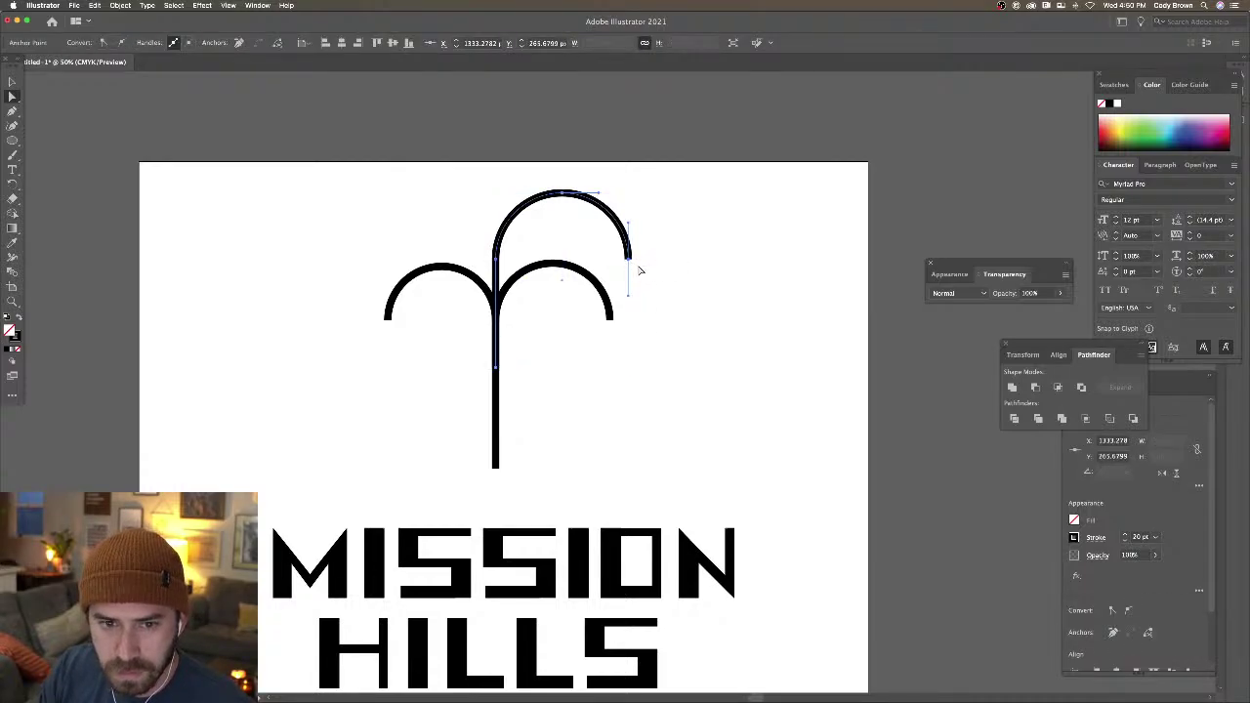
pyautogui.click(12, 111)
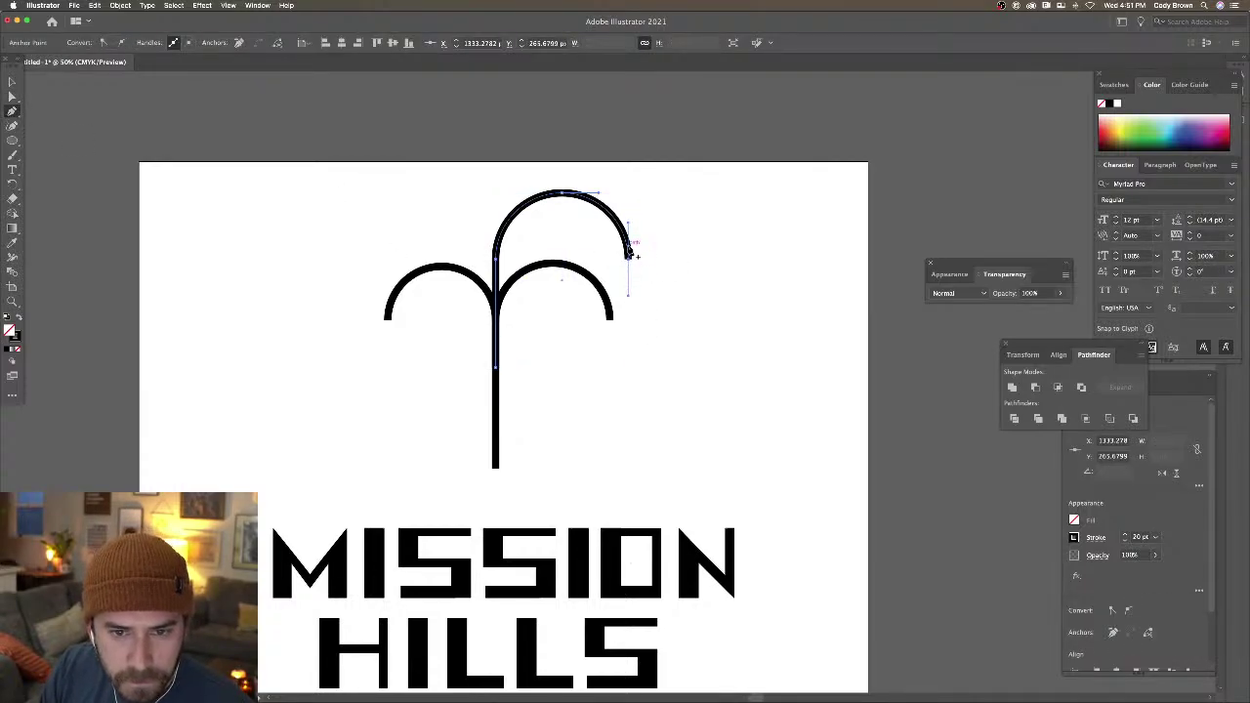
pyautogui.click(12, 96)
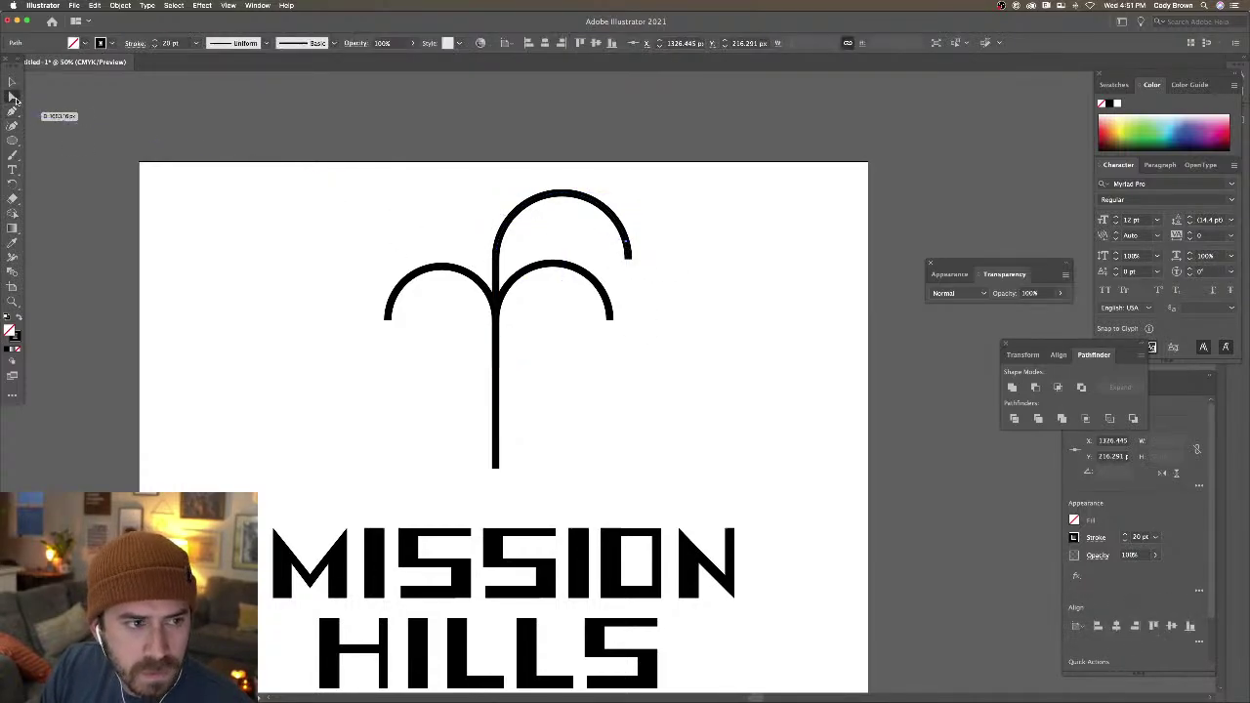
pyautogui.click(632, 263)
pyautogui.click(664, 250)
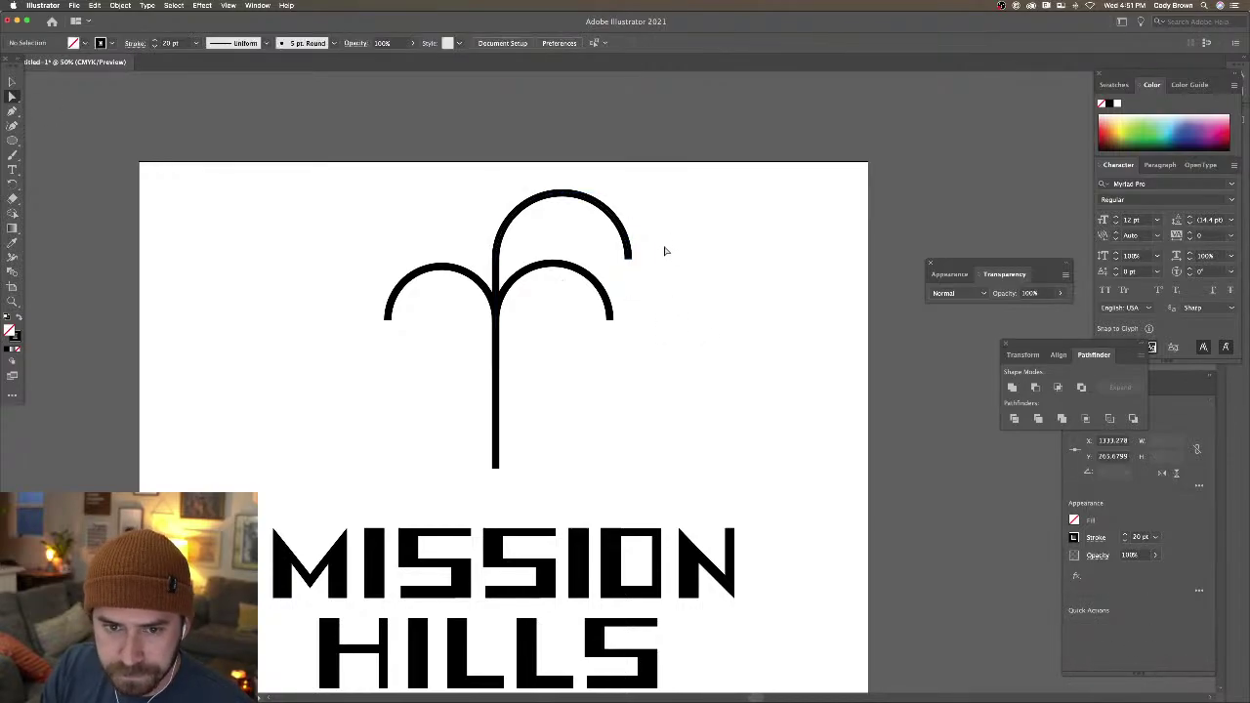
# Trim the outer arch's right end anchor so the arch stops shorter
pyautogui.click(627, 246)
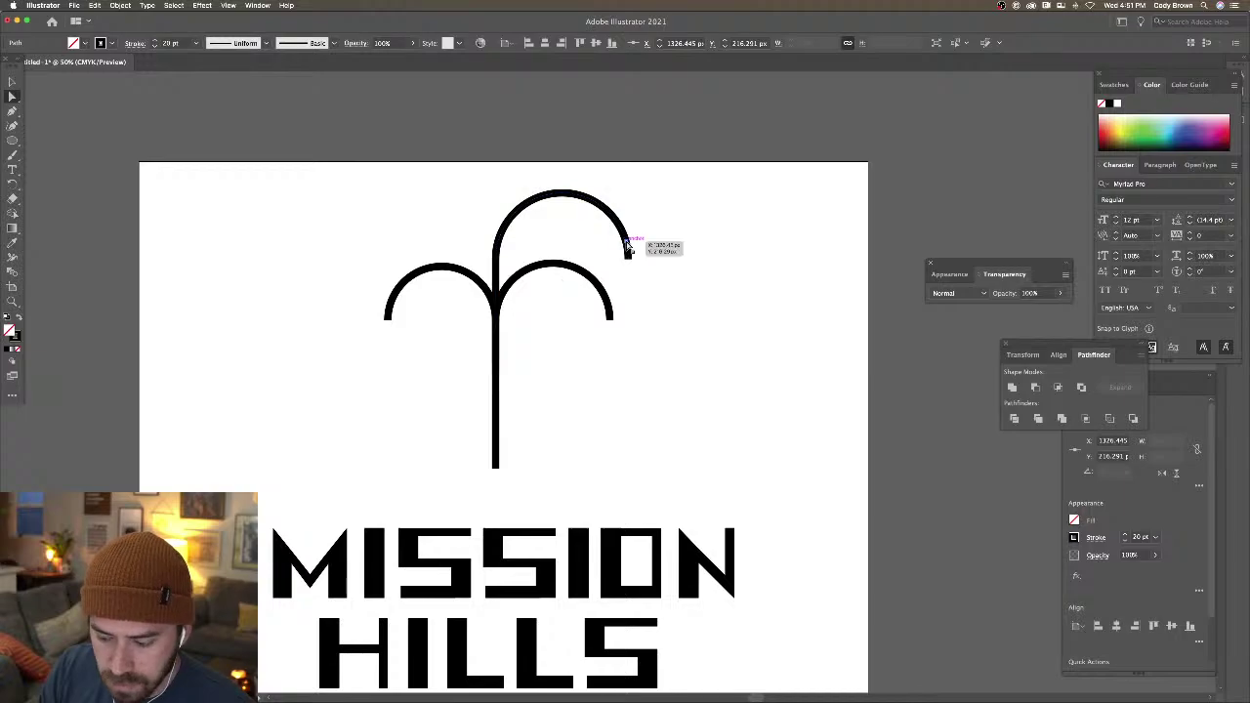
pyautogui.click(627, 250)
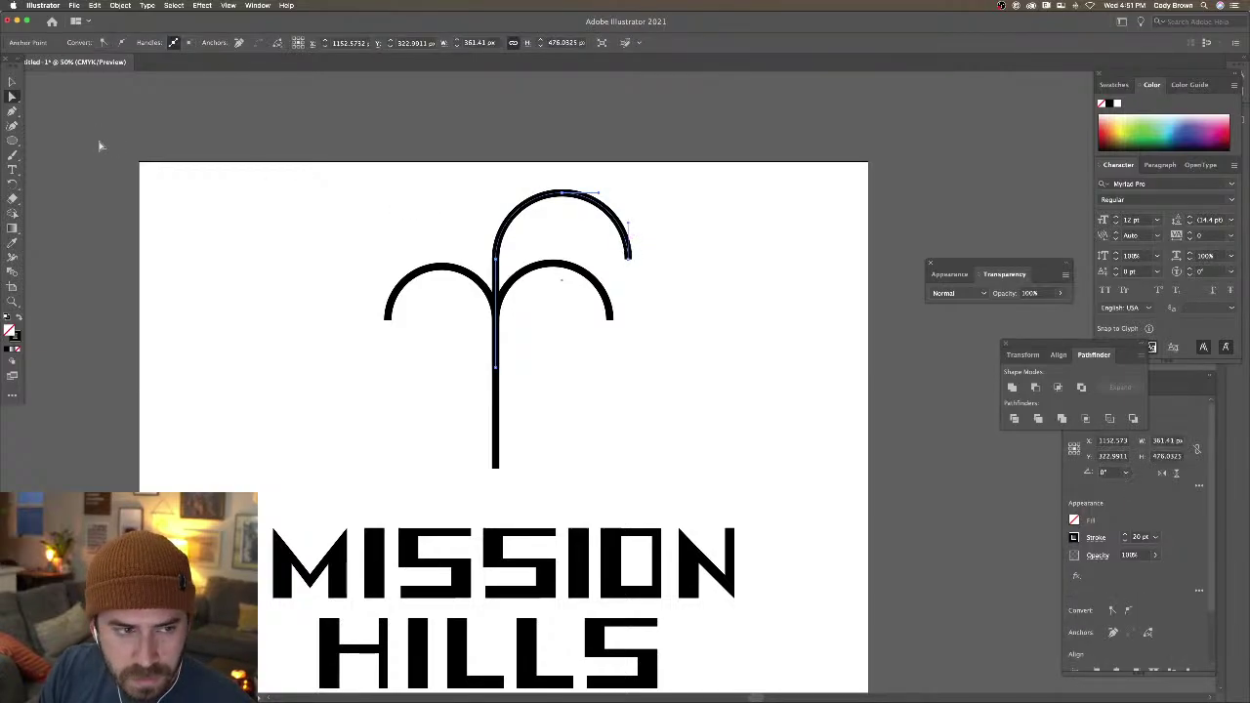
pyautogui.click(14, 113)
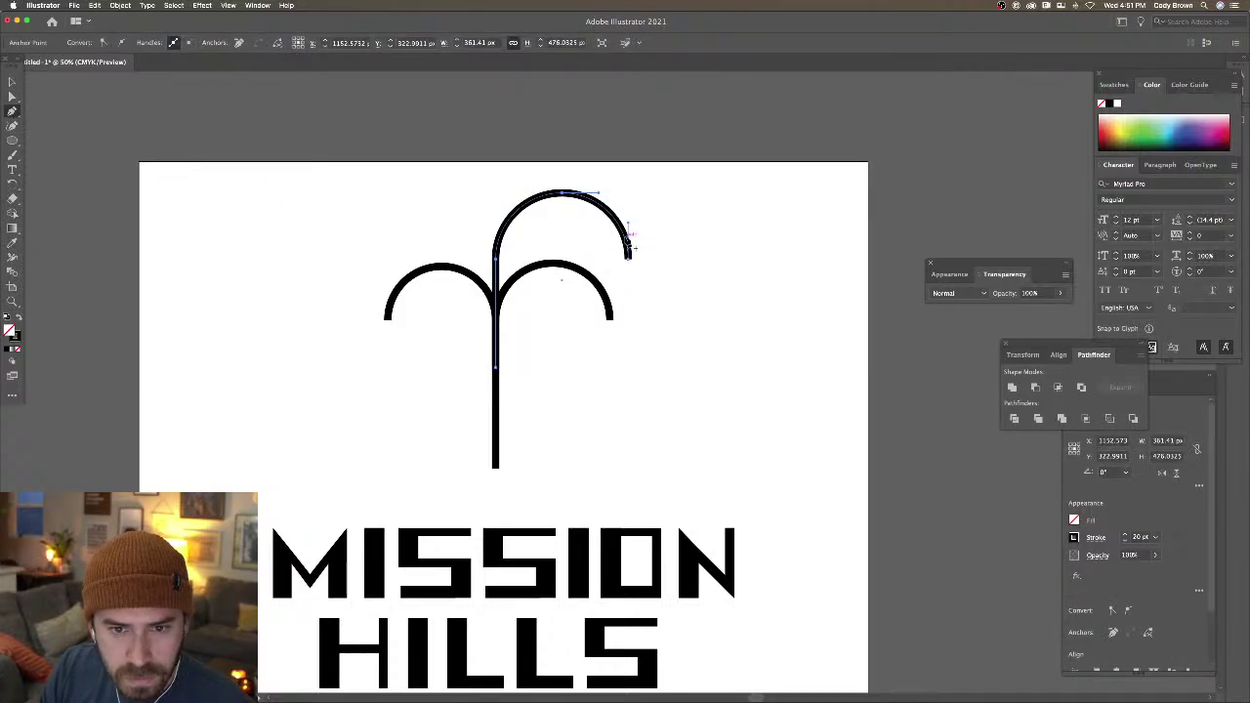
pyautogui.click(627, 237)
pyautogui.click(12, 96)
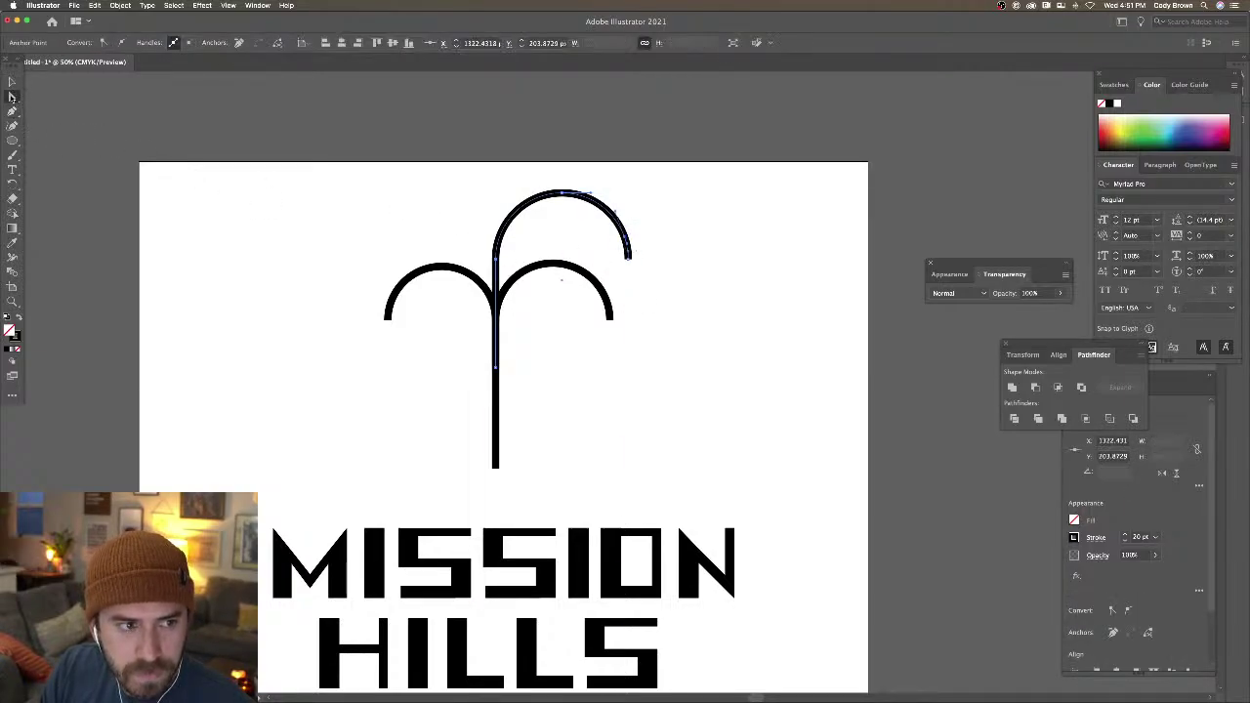
pyautogui.click(627, 256)
pyautogui.click(671, 279)
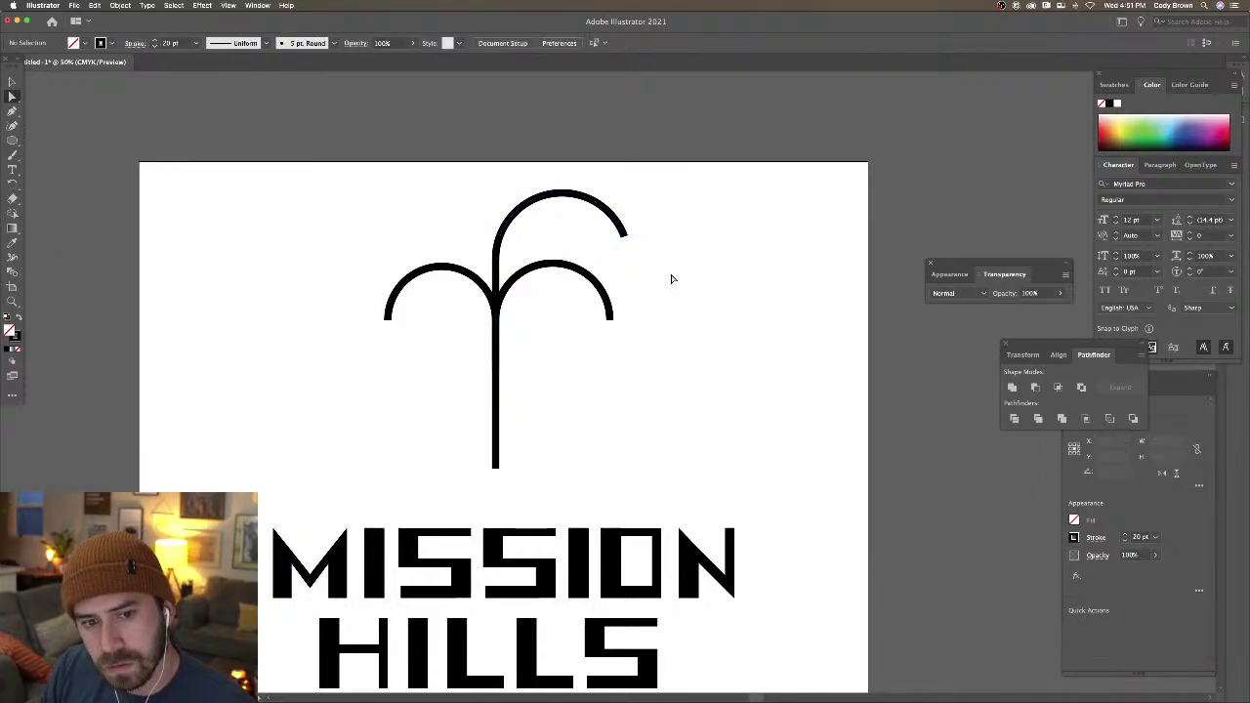
# Lower the outer arch slightly, then duplicate it upward as a larger third arch
pyautogui.press('v')
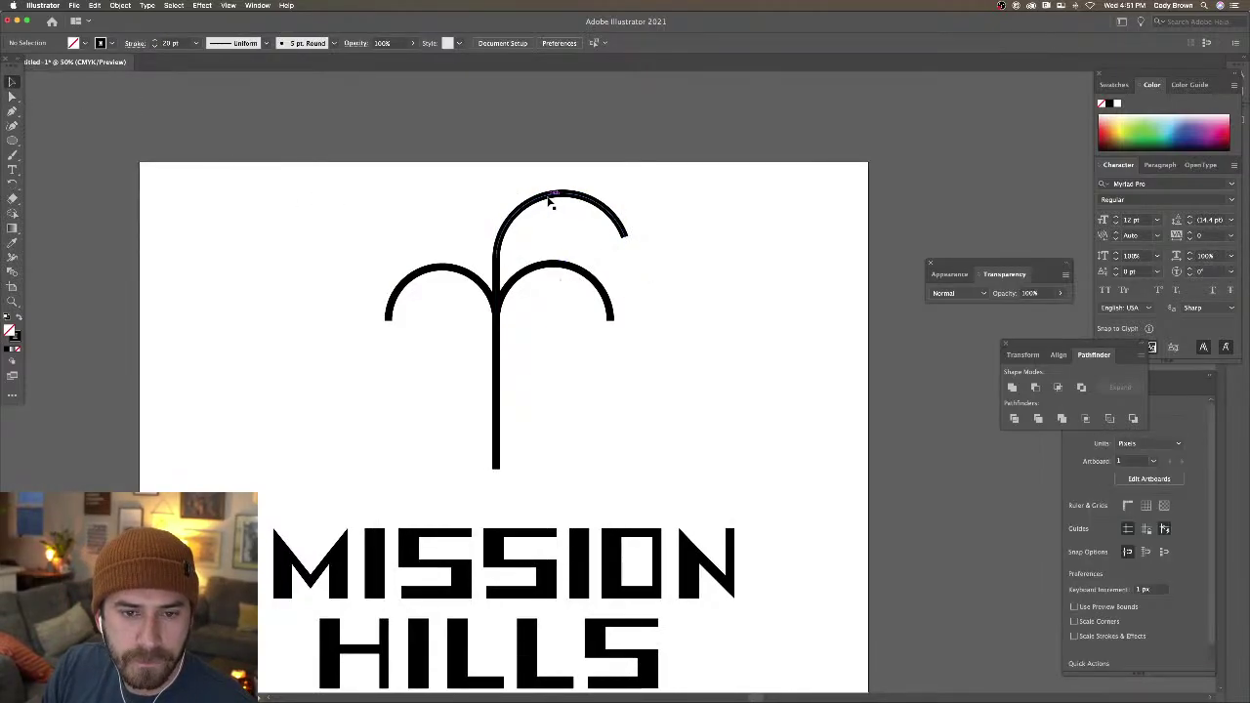
pyautogui.moveTo(547, 203); pyautogui.dragTo(550, 210)
pyautogui.click(504, 193)
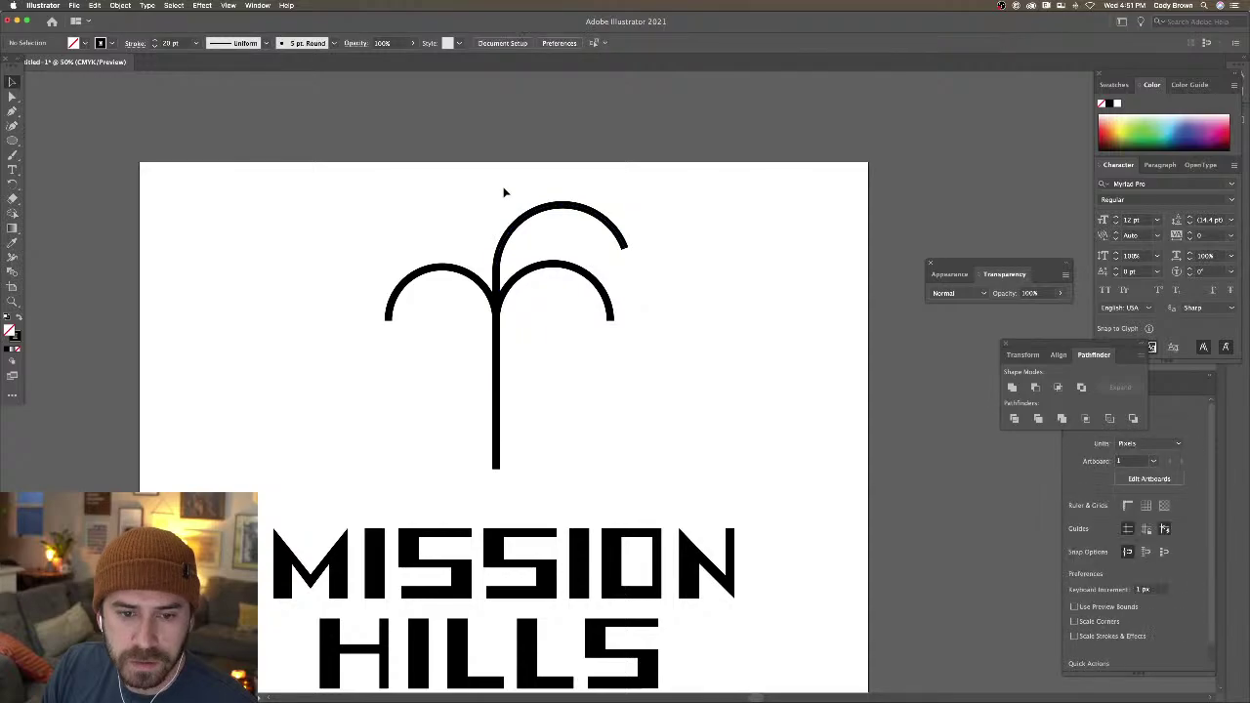
pyautogui.press('super+minus')
pyautogui.press('super+equal')
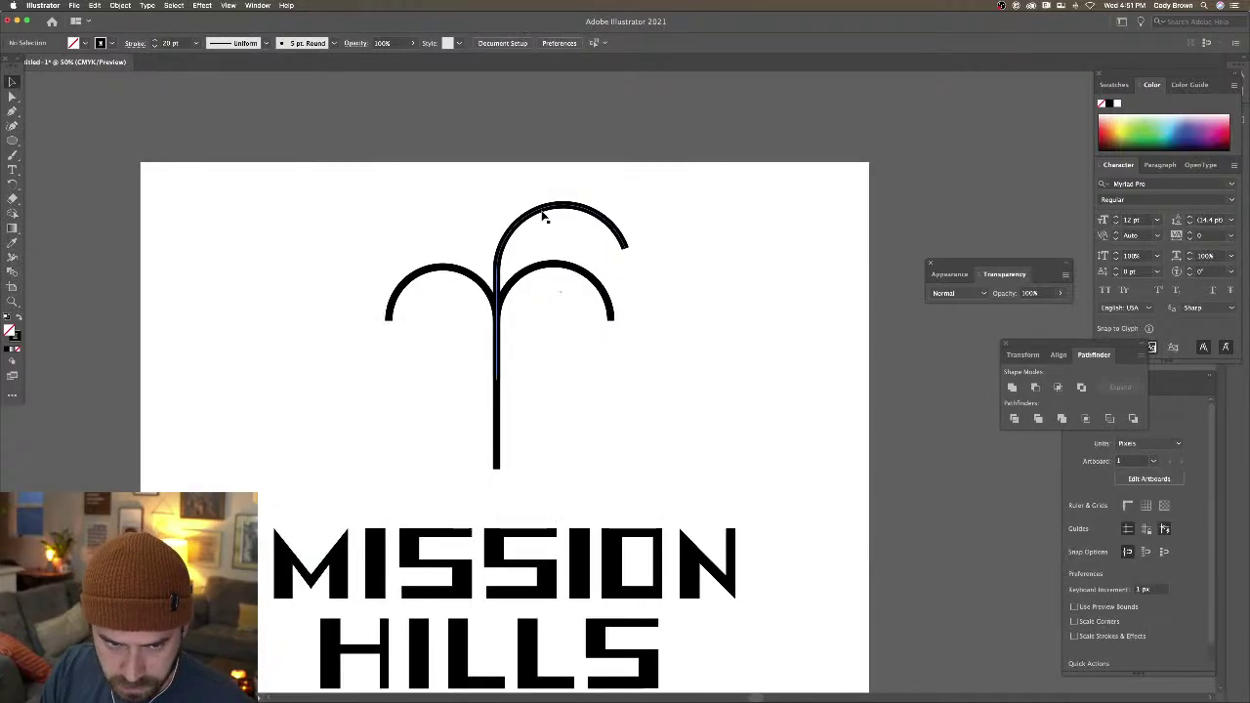
pyautogui.moveTo(543, 215); pyautogui.dragTo(544, 175)
pyautogui.moveTo(626, 156); pyautogui.dragTo(589, 155)
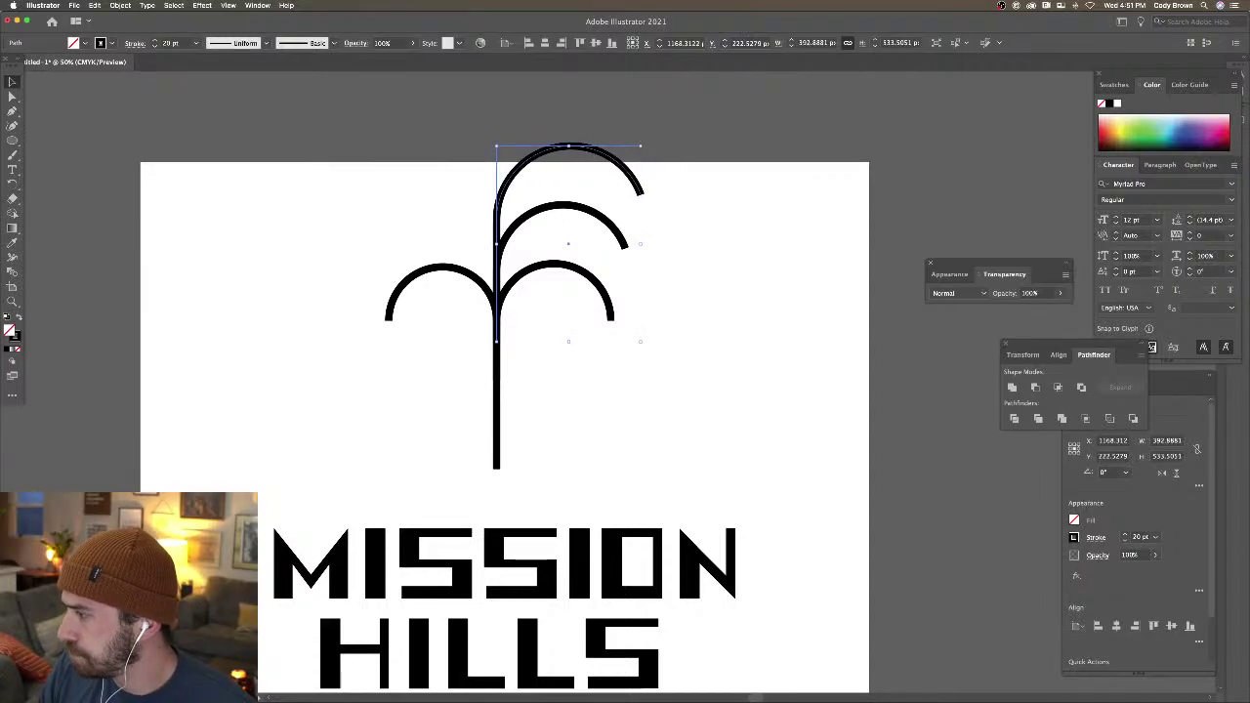
# Shrink the lower-right arch, delete the left arch, and copy the right arches and stem leftward
pyautogui.click(606, 281)
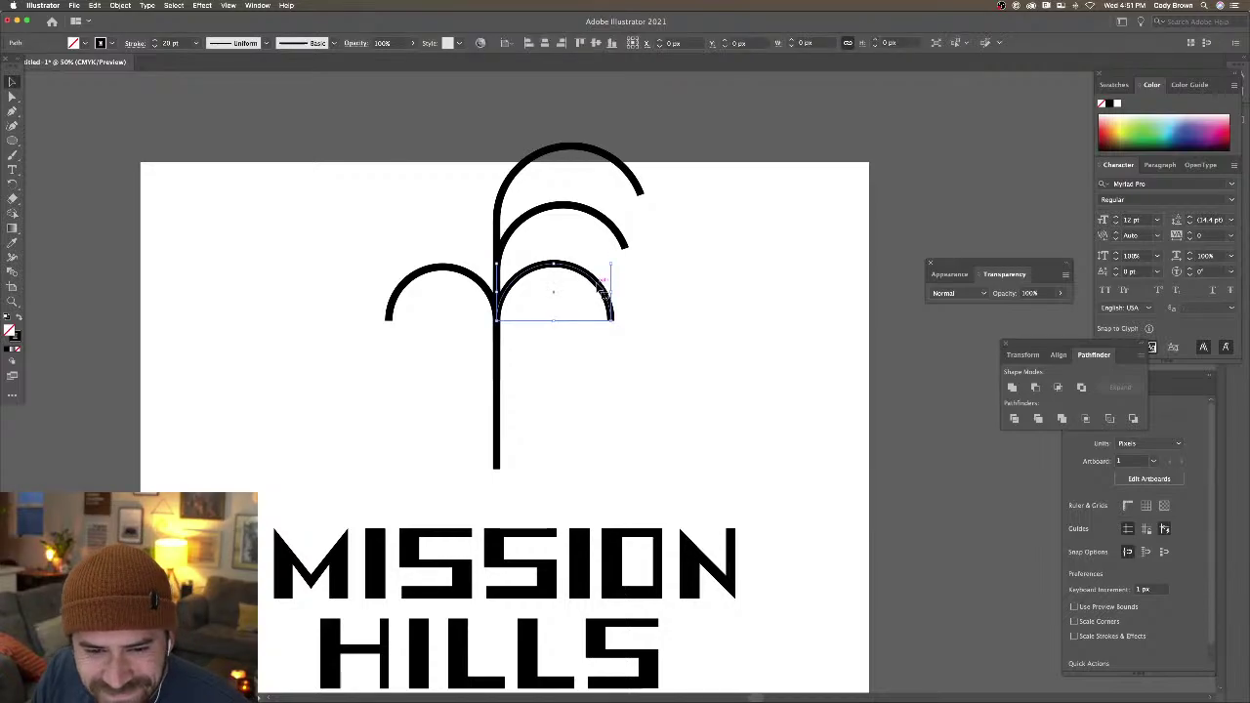
pyautogui.moveTo(611, 319); pyautogui.dragTo(601, 313)
pyautogui.click(472, 280)
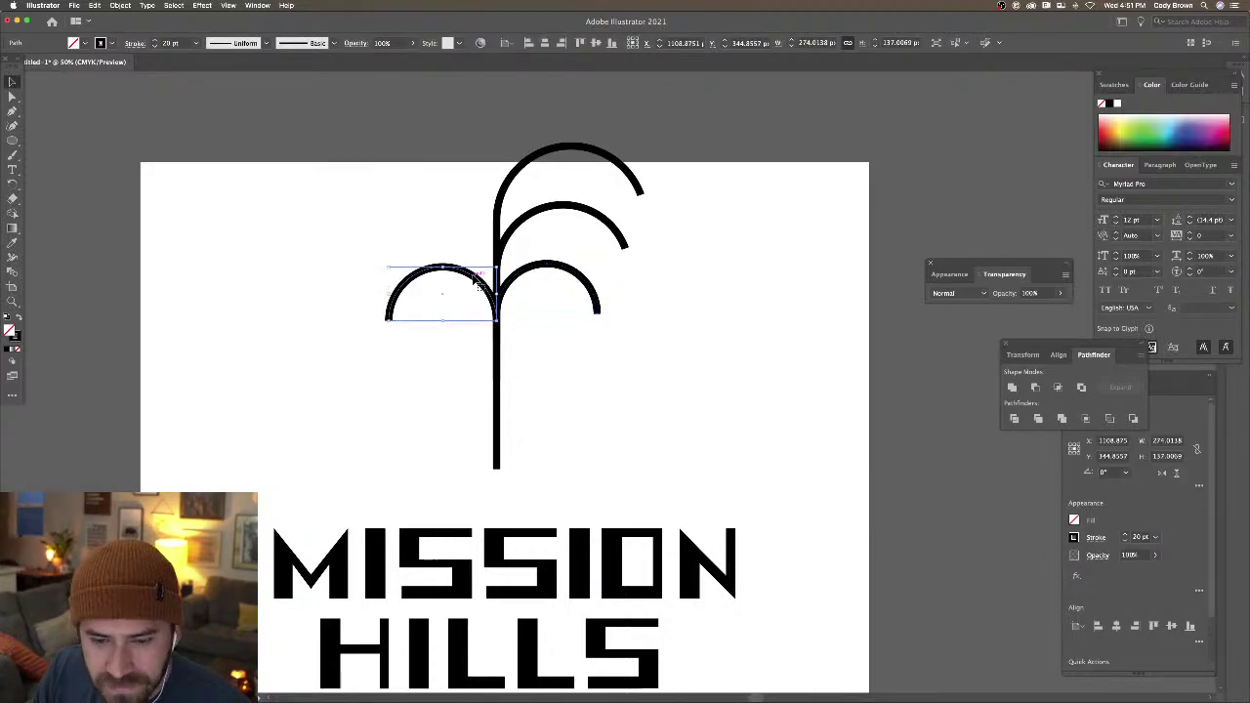
pyautogui.press('Delete')
pyautogui.moveTo(646, 125); pyautogui.dragTo(474, 269)
# Reflect the copied arches across the Vertical axis
pyautogui.rightClick(473, 268)
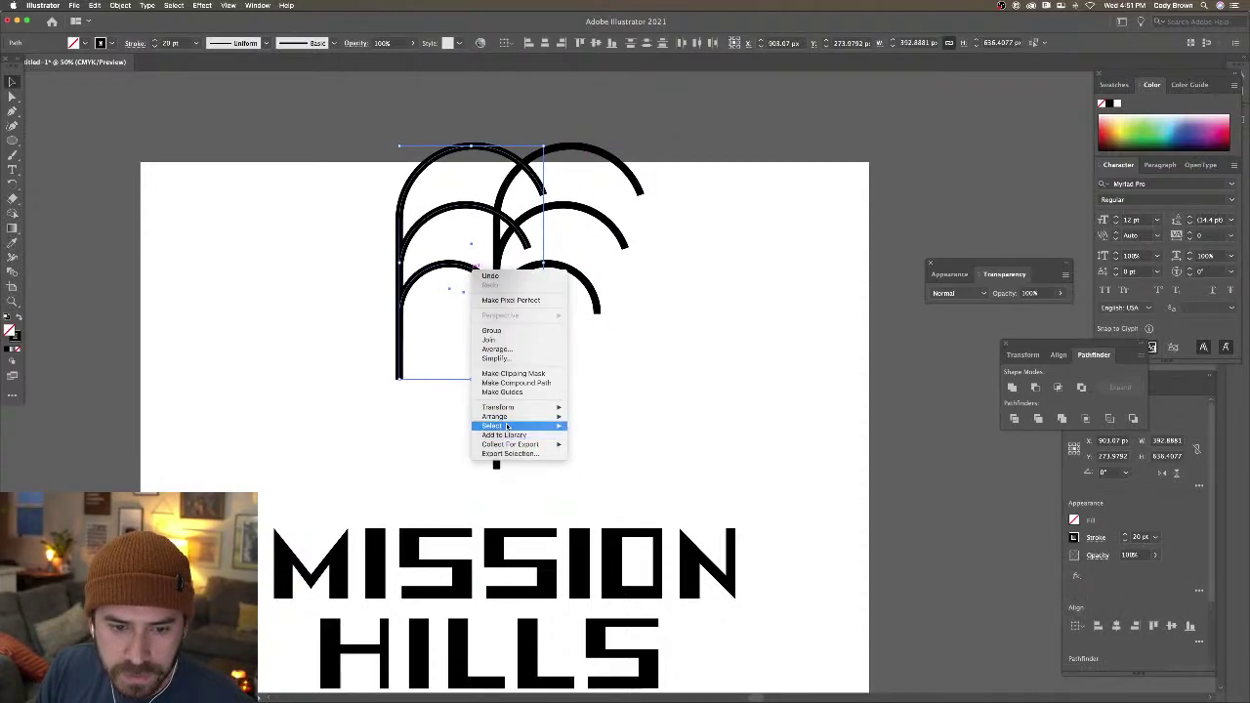
pyautogui.moveTo(521, 410)
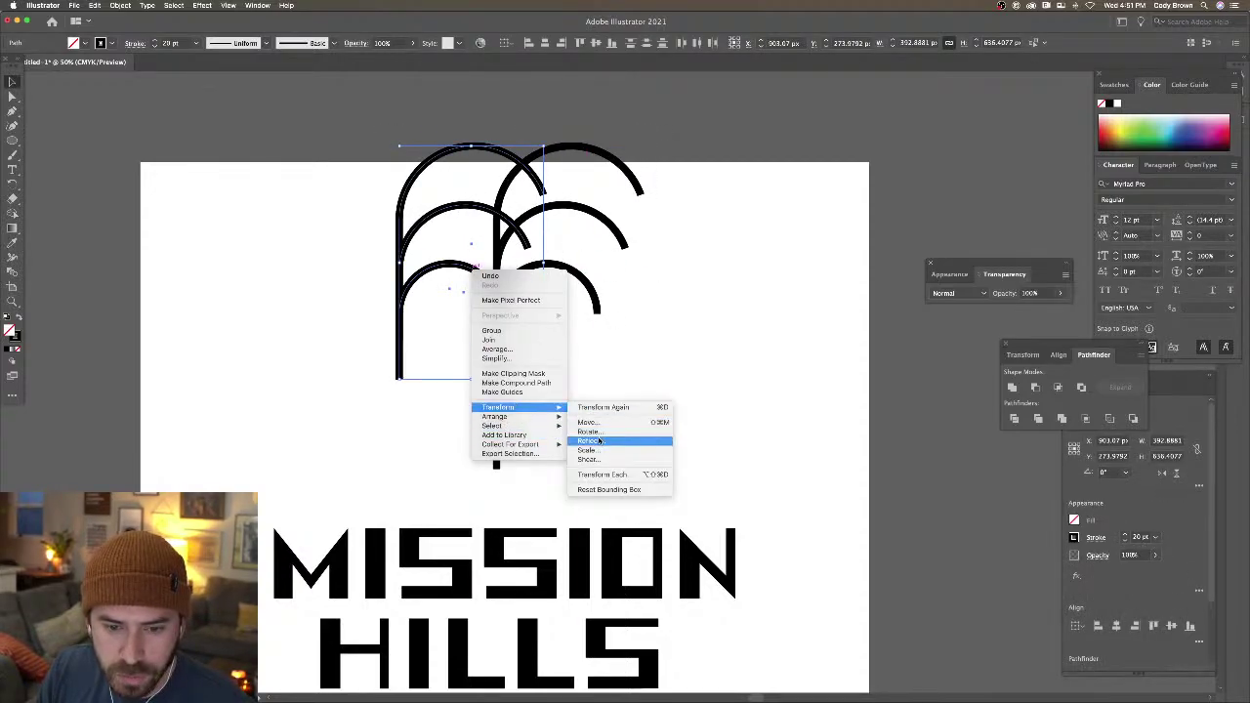
pyautogui.click(591, 441)
pyautogui.click(799, 341)
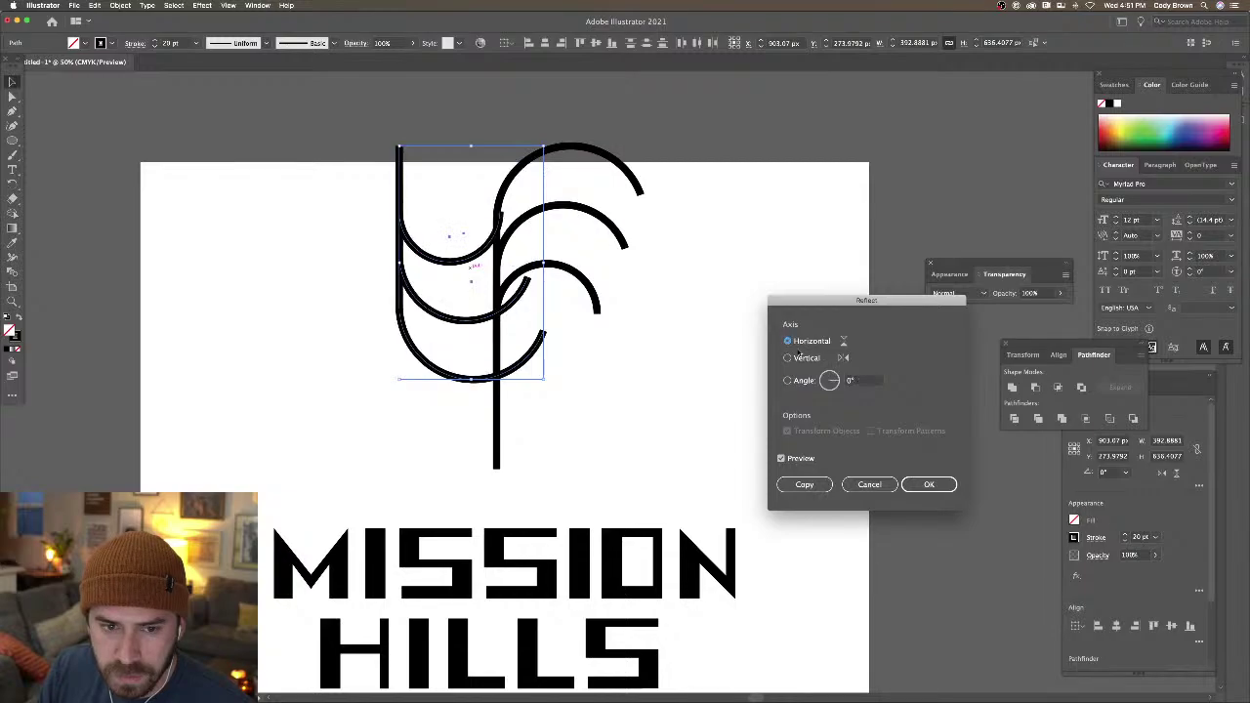
pyautogui.click(798, 358)
pyautogui.click(929, 484)
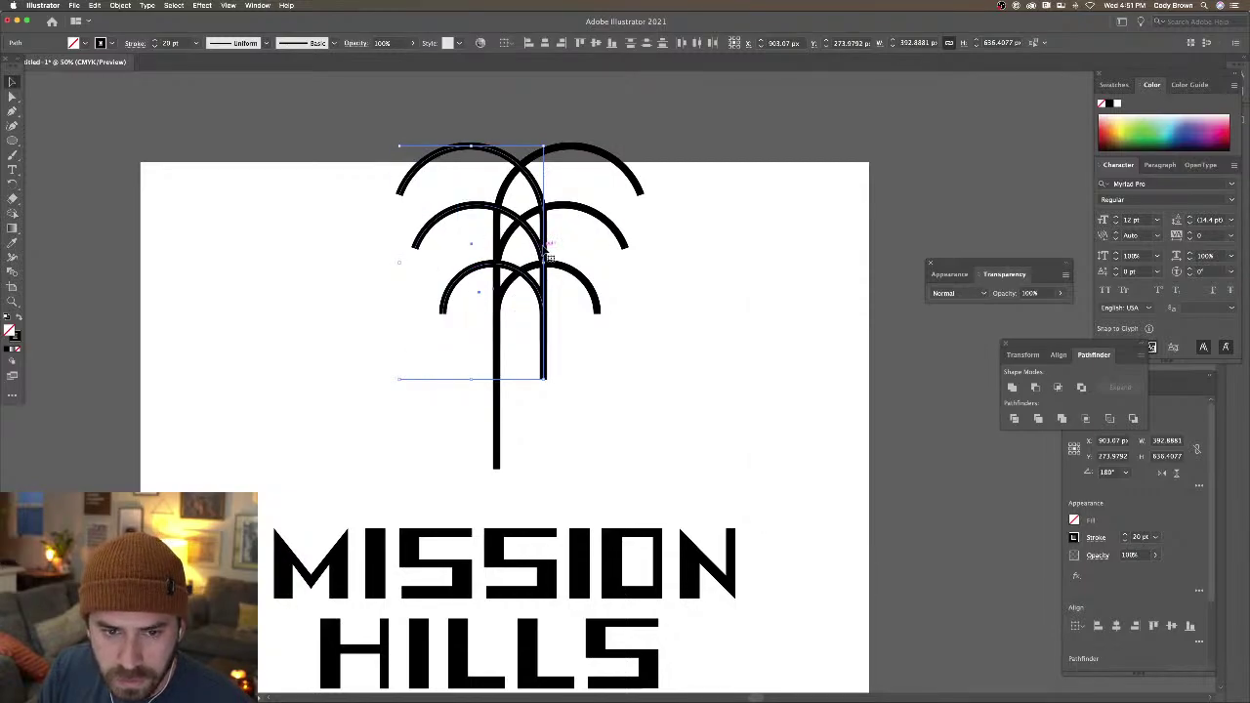
# Align the mirrored copy's stem with the trunk for a symmetric palm
pyautogui.moveTo(544, 251); pyautogui.dragTo(498, 249)
pyautogui.click(580, 342)
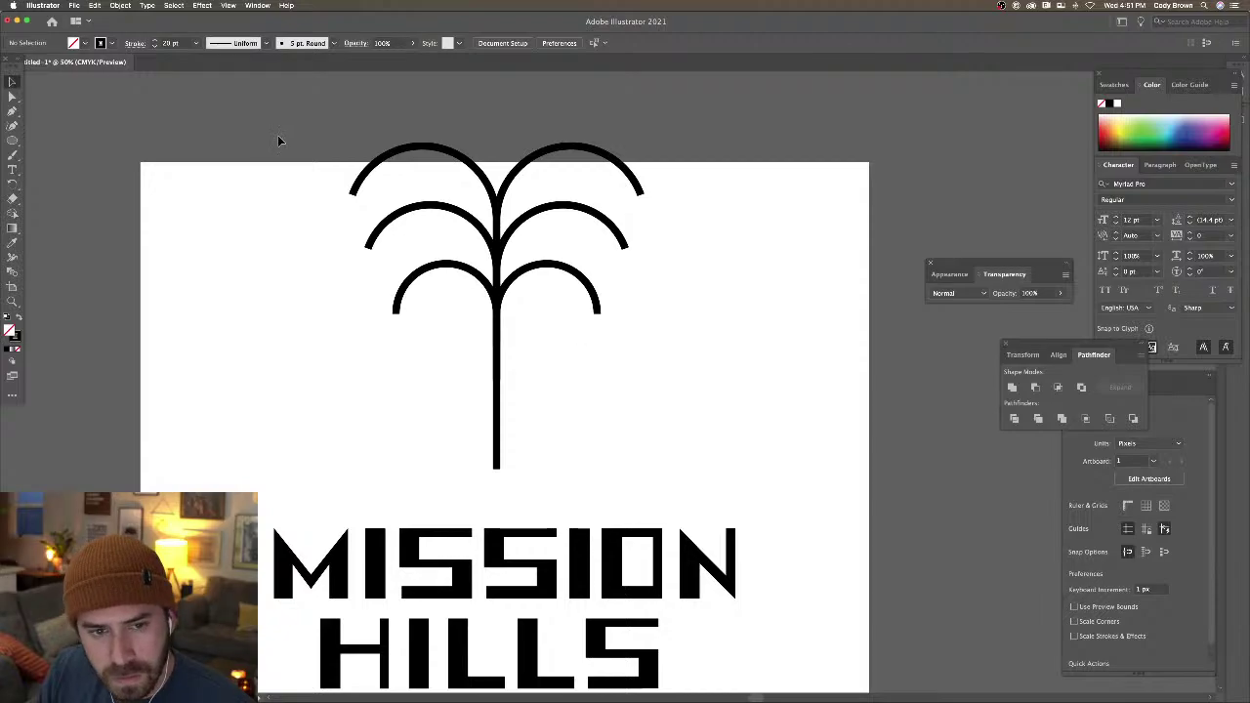
pyautogui.press('super+minus')
pyautogui.press('super+equal')
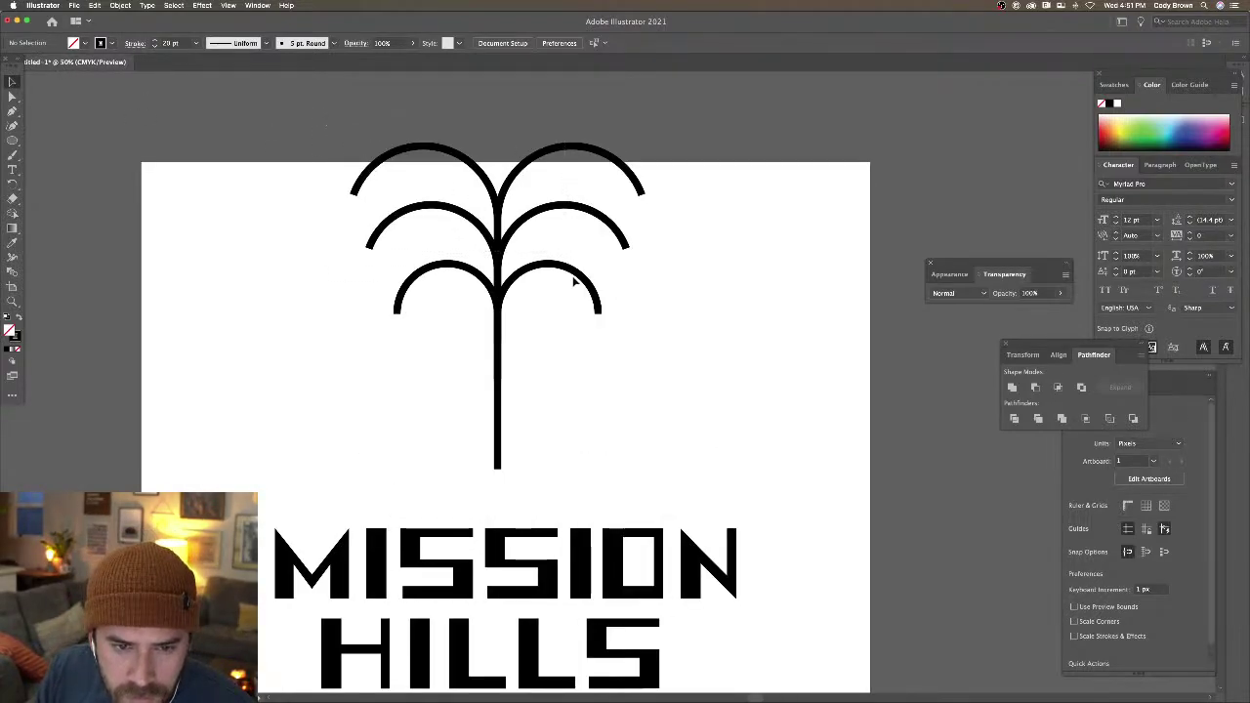
pyautogui.click(574, 280)
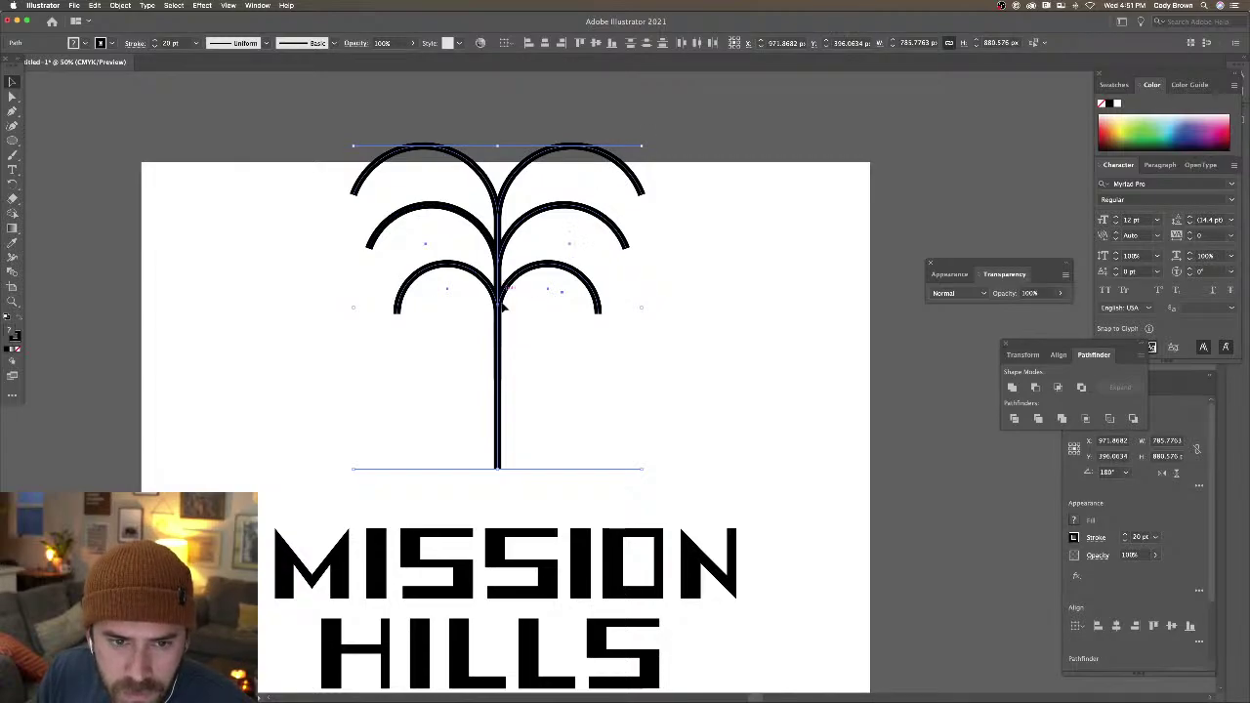
# Shrink the arch crown toward the trunk and widen the middle pair of arches
pyautogui.keyDown('shift'); pyautogui.click(500, 416); pyautogui.keyUp('shift')
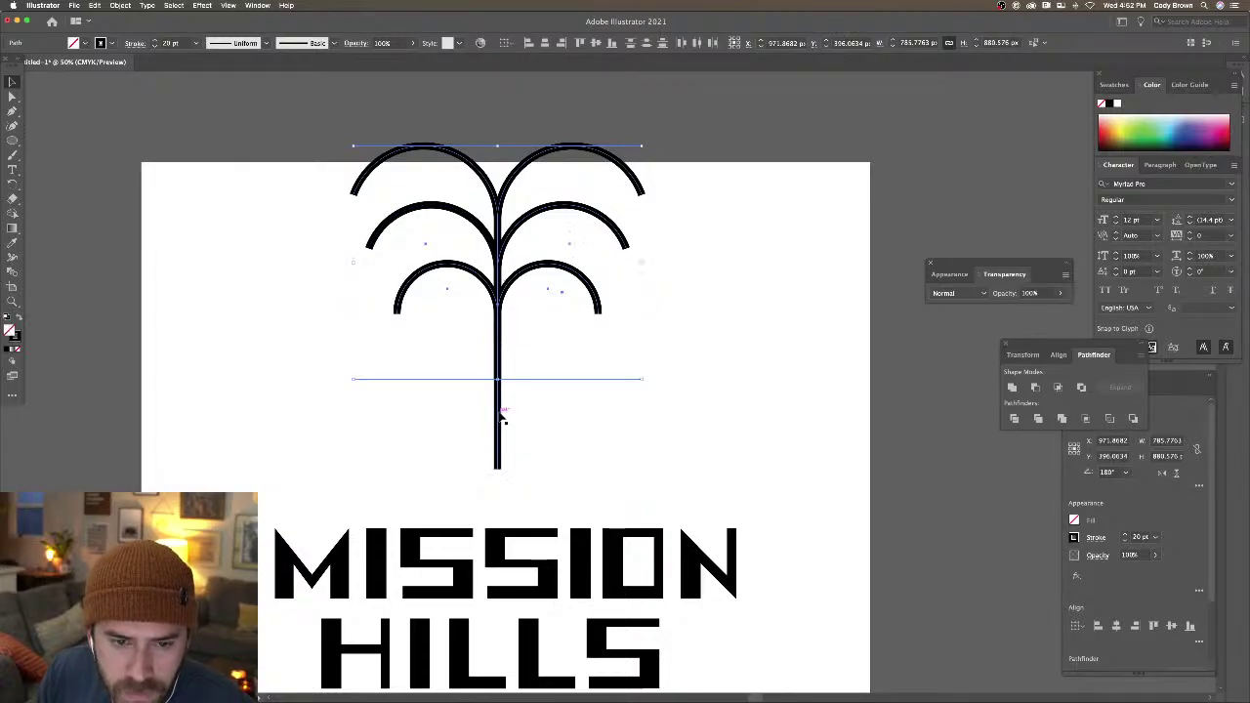
pyautogui.moveTo(642, 151); pyautogui.dragTo(604, 181)
pyautogui.click(654, 154)
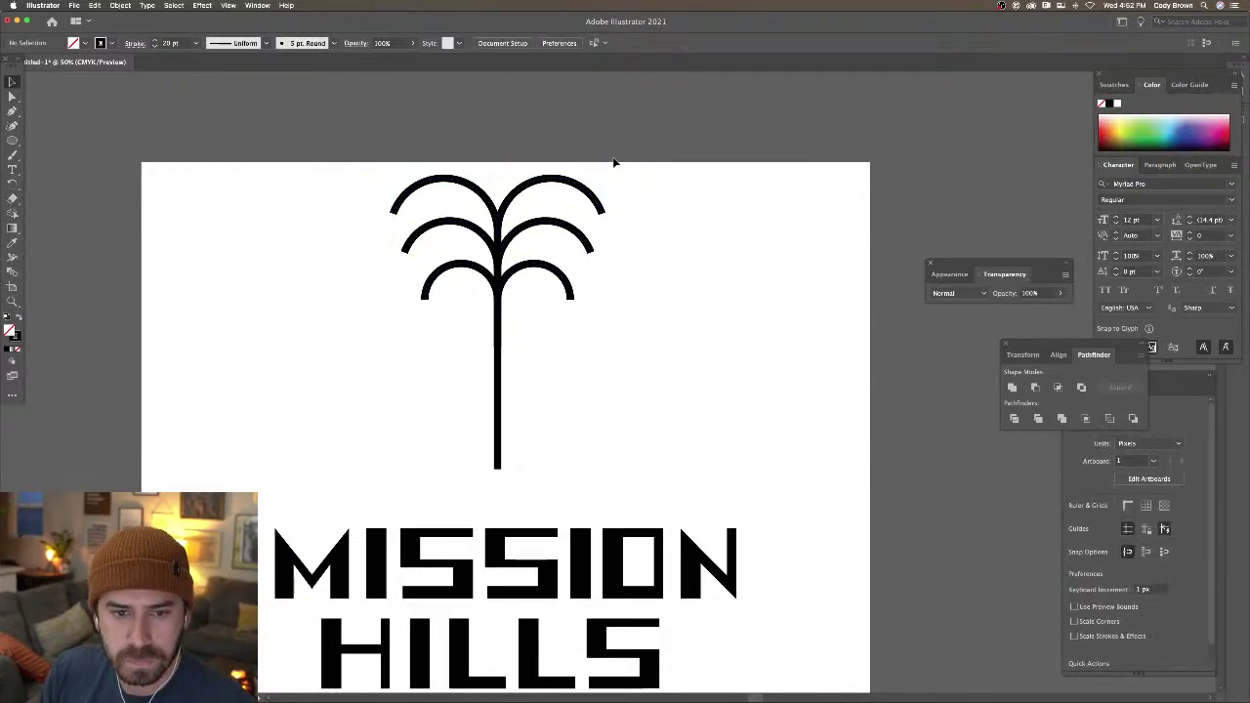
pyautogui.click(553, 181)
pyautogui.keyDown('shift'); pyautogui.click(466, 188); pyautogui.keyUp('shift')
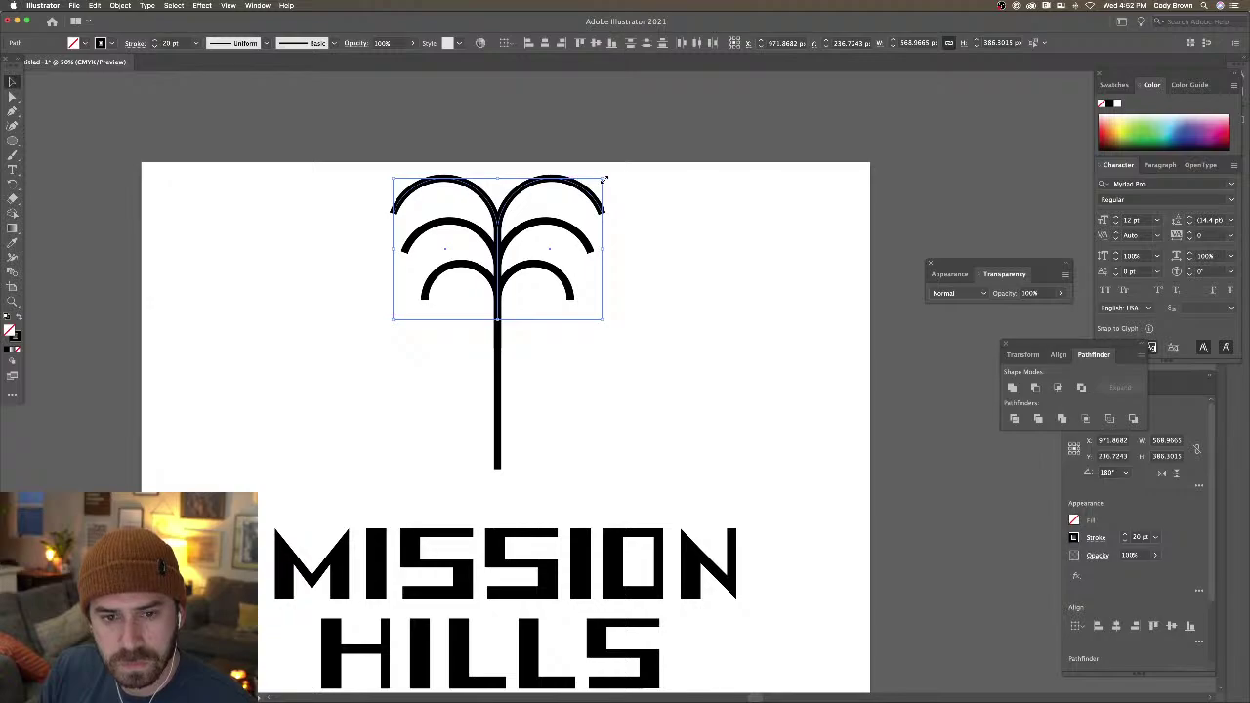
pyautogui.click(457, 231)
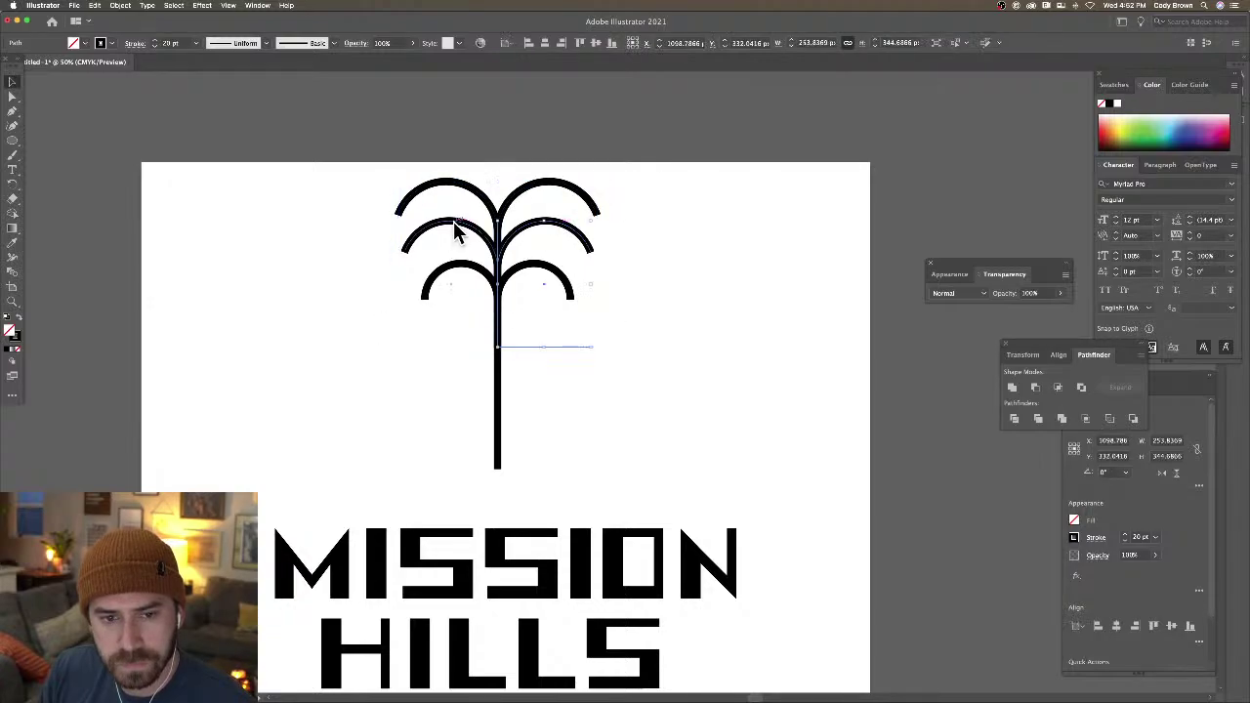
pyautogui.moveTo(408, 224)
pyautogui.mouseDown()
pyautogui.moveTo(411, 210)
pyautogui.moveTo(410, 225)
pyautogui.mouseUp()
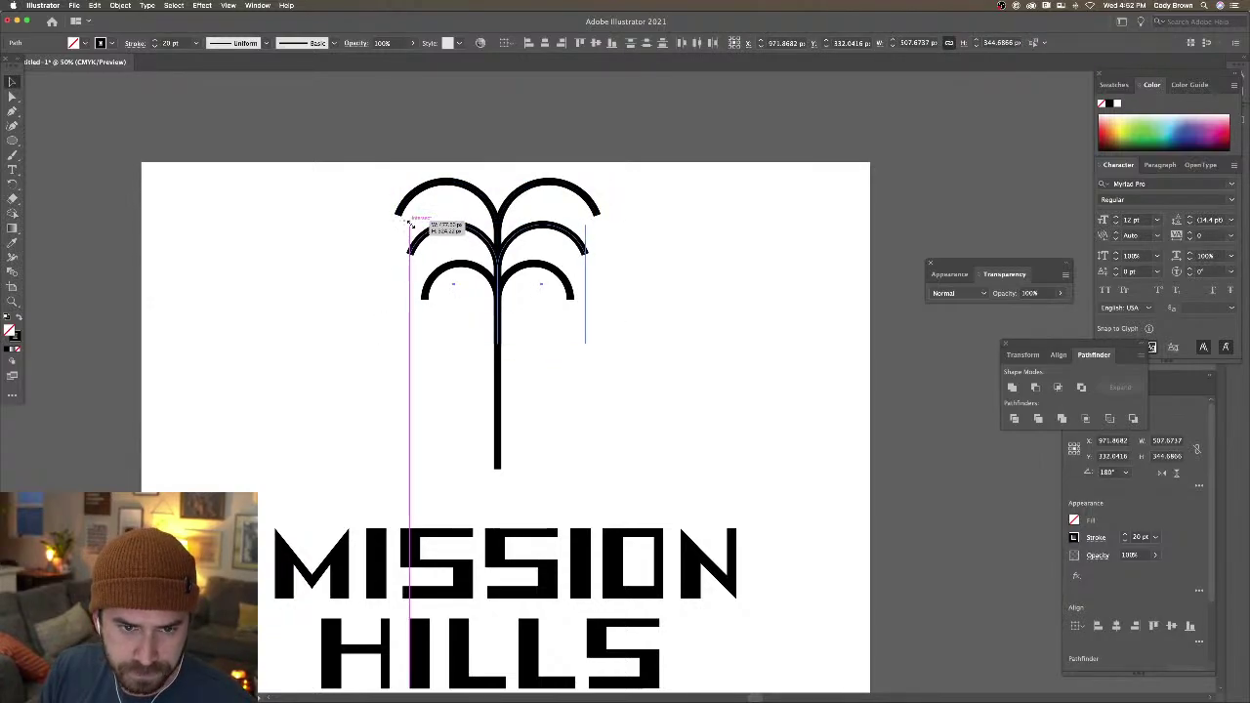
# Nudge the left and right arches down slightly to even the spacing
pyautogui.click(476, 192)
pyautogui.keyDown('shift'); pyautogui.click(532, 189); pyautogui.keyUp('shift')
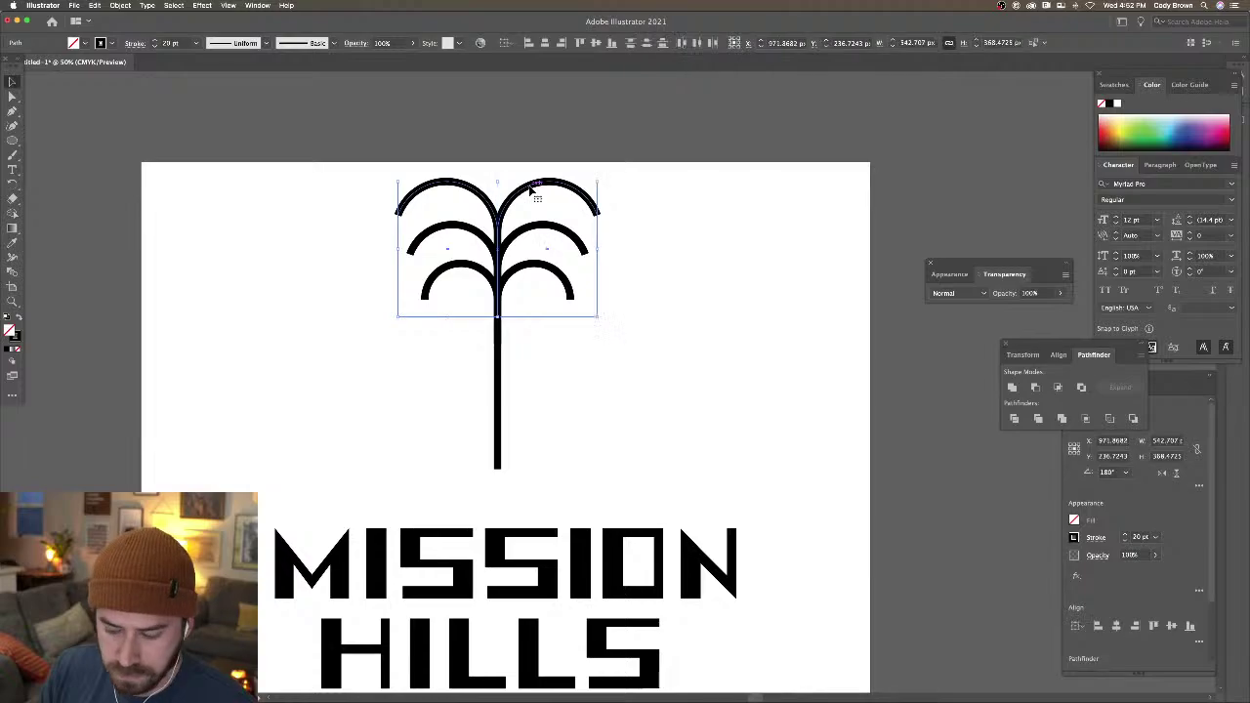
pyautogui.press('Down')
pyautogui.press('Down')
pyautogui.press('Down')
pyautogui.press('Down')
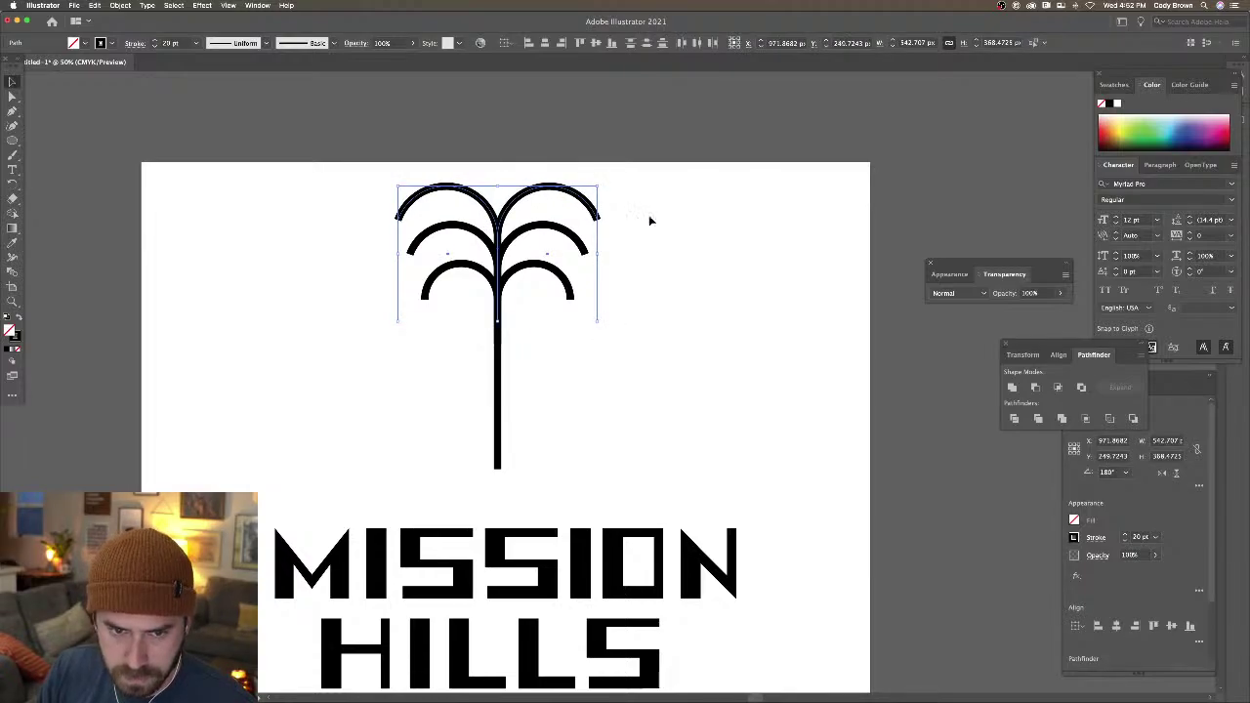
pyautogui.click(656, 219)
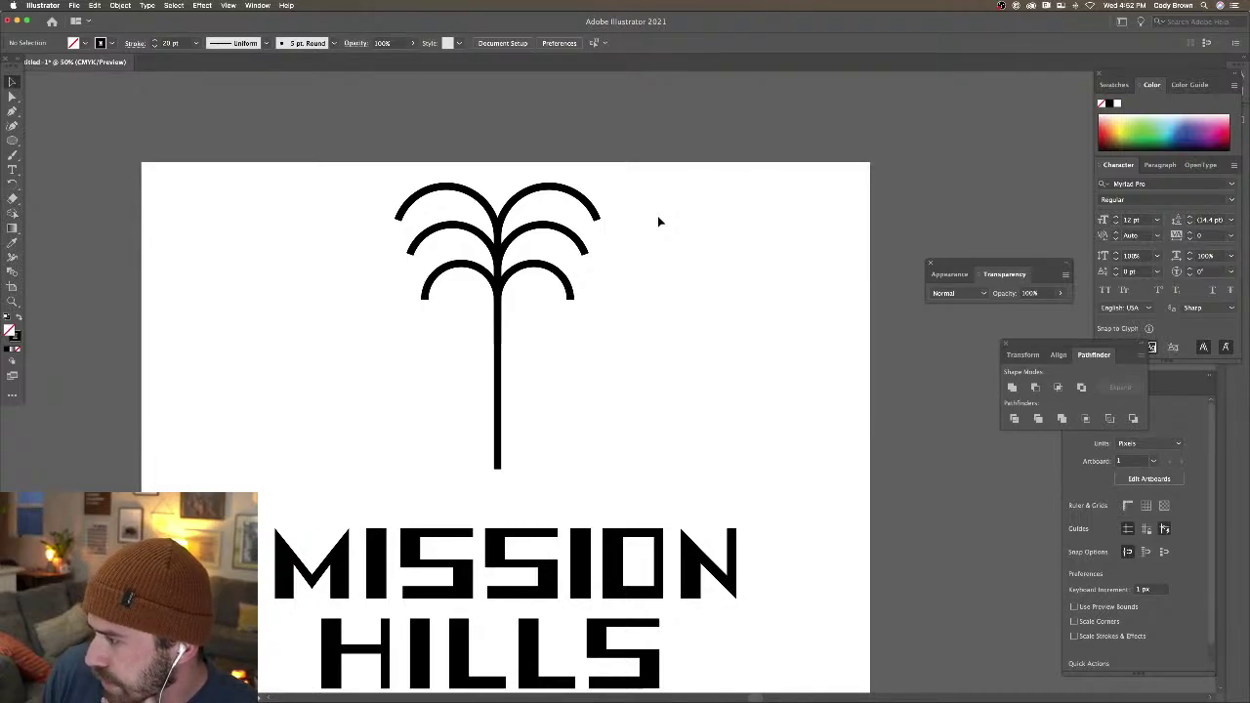
# Scale the palm tree down, group its paths, and move the group lower
pyautogui.press('super+minus')
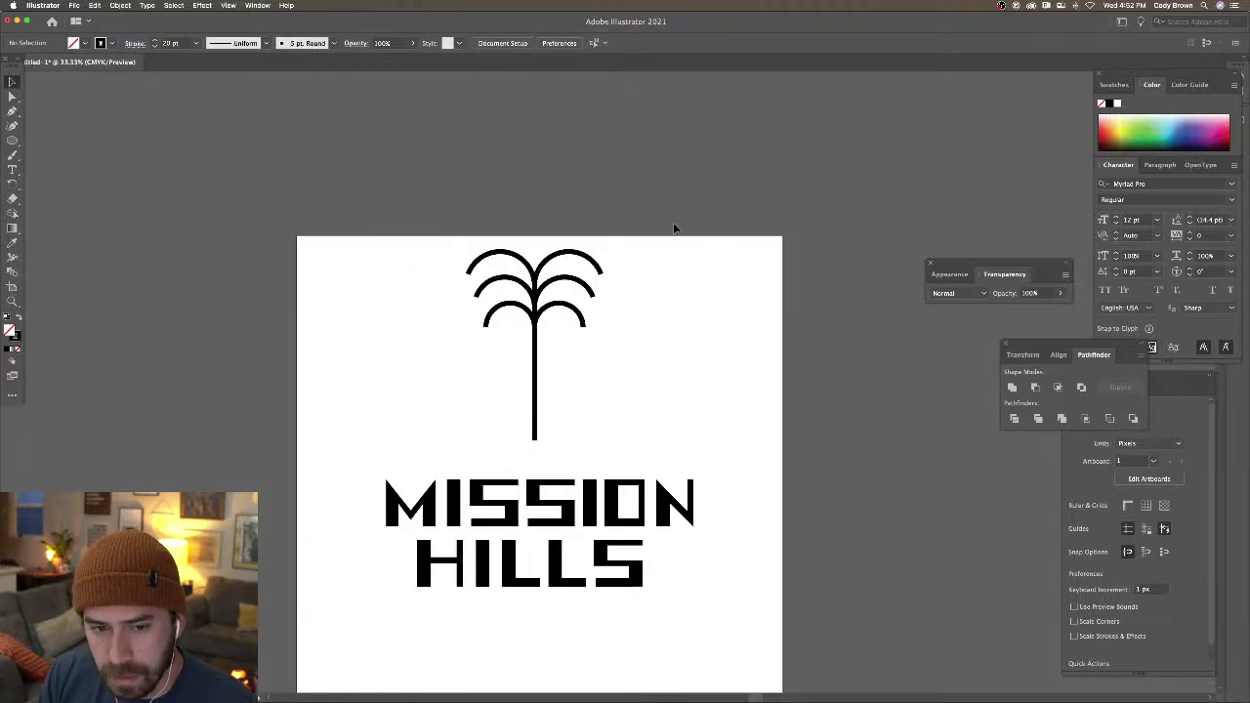
pyautogui.moveTo(427, 239); pyautogui.dragTo(603, 445)
pyautogui.moveTo(604, 252); pyautogui.dragTo(593, 264)
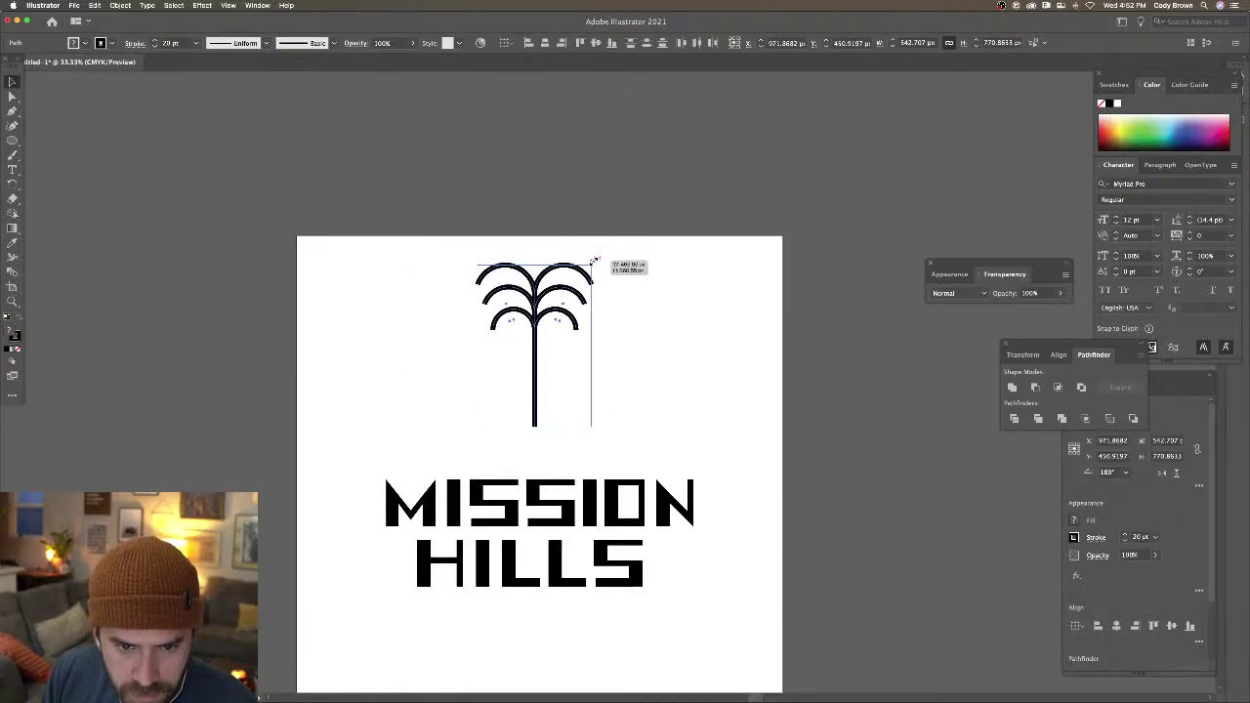
pyautogui.rightClick(544, 296)
pyautogui.click(564, 358)
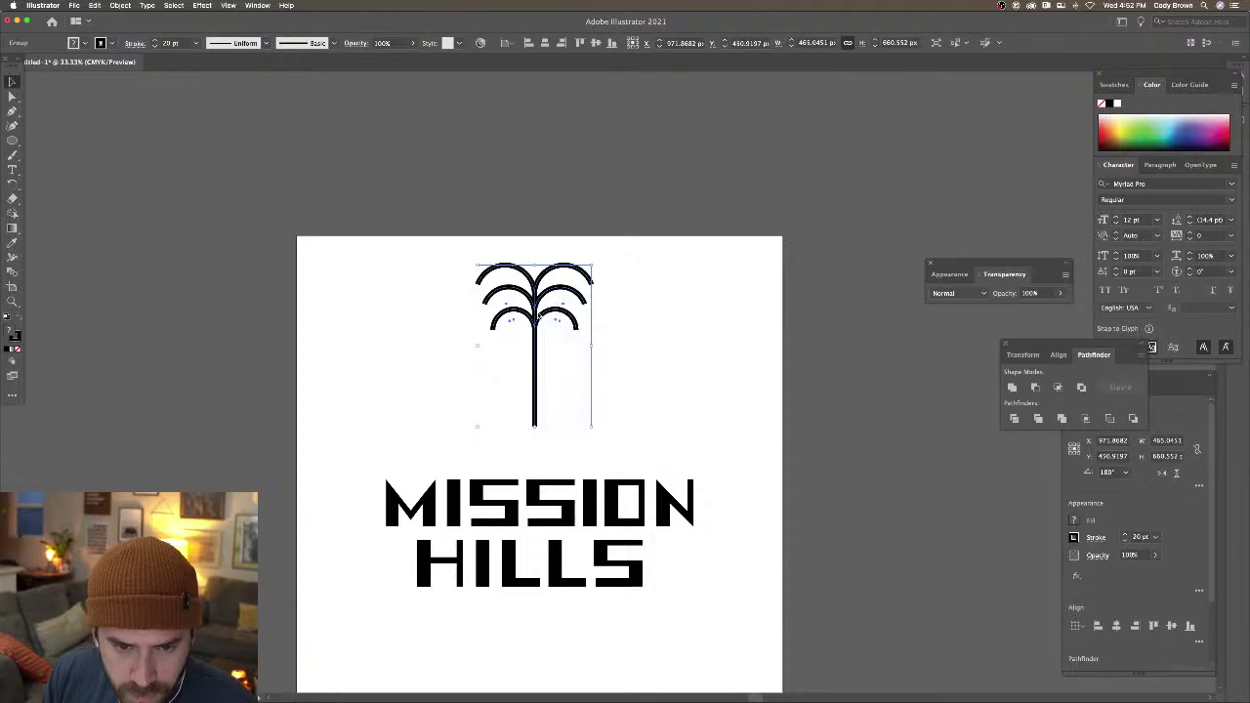
pyautogui.moveTo(538, 310); pyautogui.dragTo(536, 339)
pyautogui.click(631, 342)
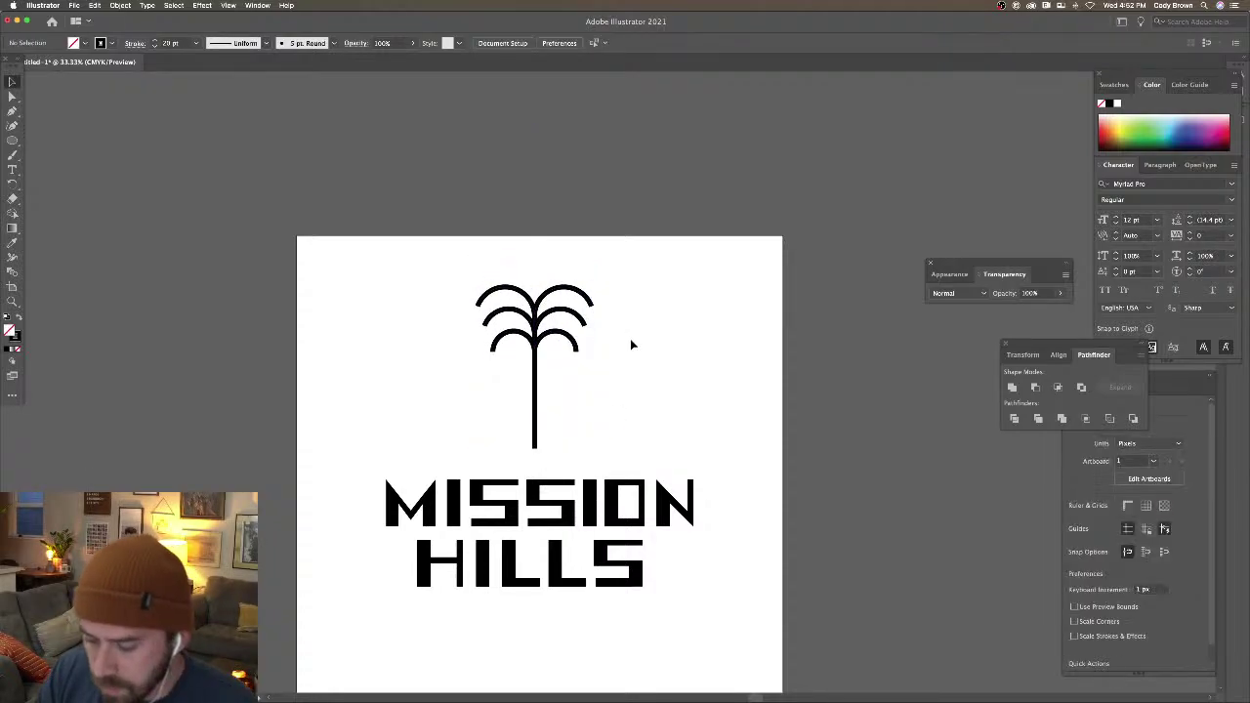
pyautogui.moveTo(643, 354); pyautogui.dragTo(627, 291)
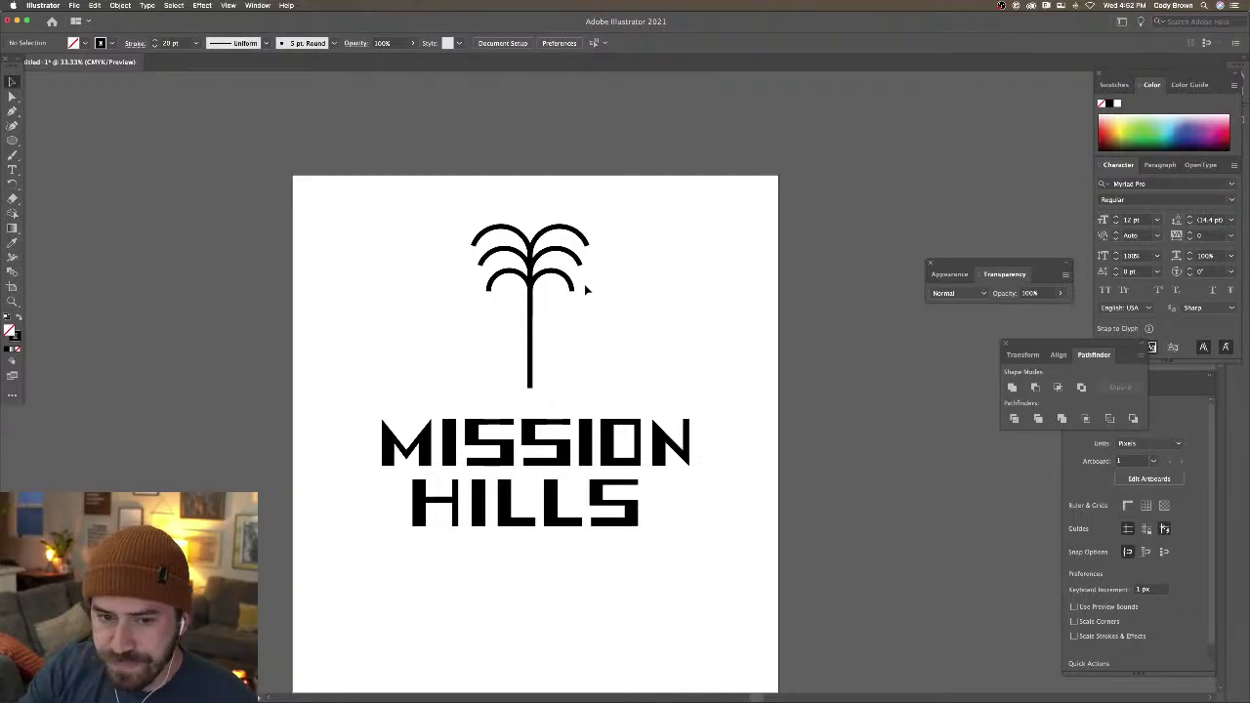
pyautogui.moveTo(12, 140); pyautogui.dragTo(45, 146)
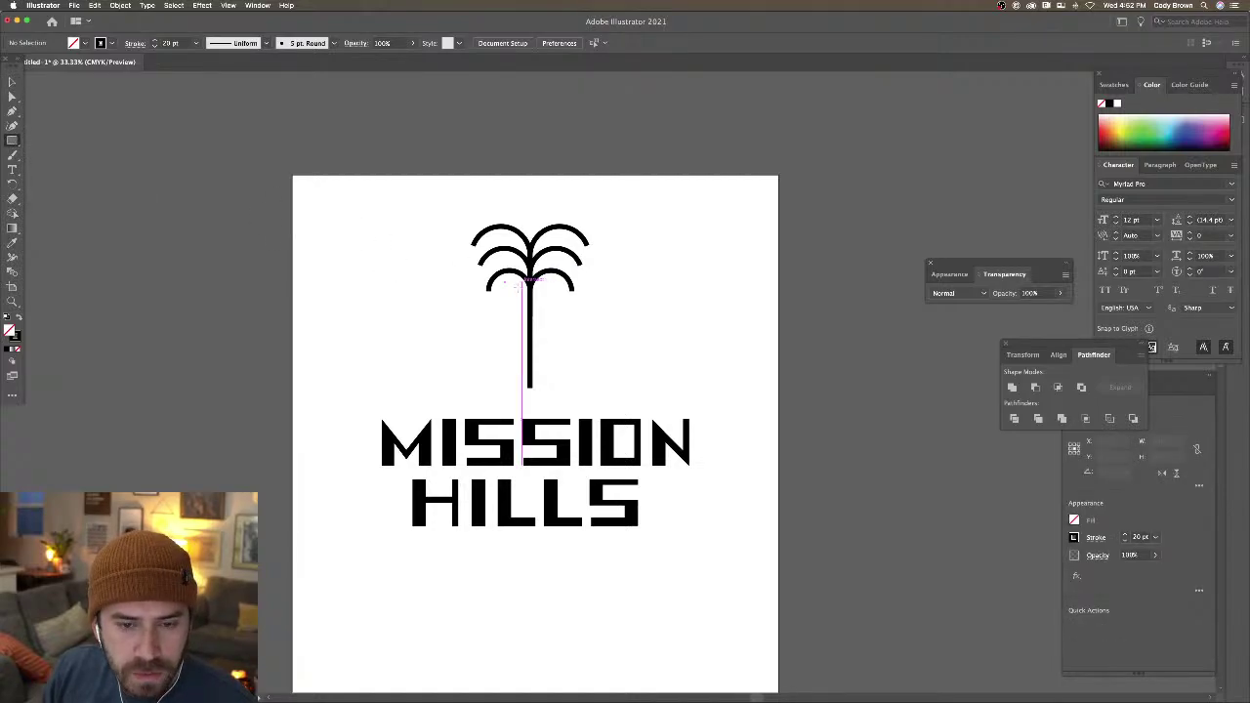
# Draw a square from the palm's centre as a diamond frame enclosing the palm tree
pyautogui.moveTo(530, 290); pyautogui.dragTo(559, 198)
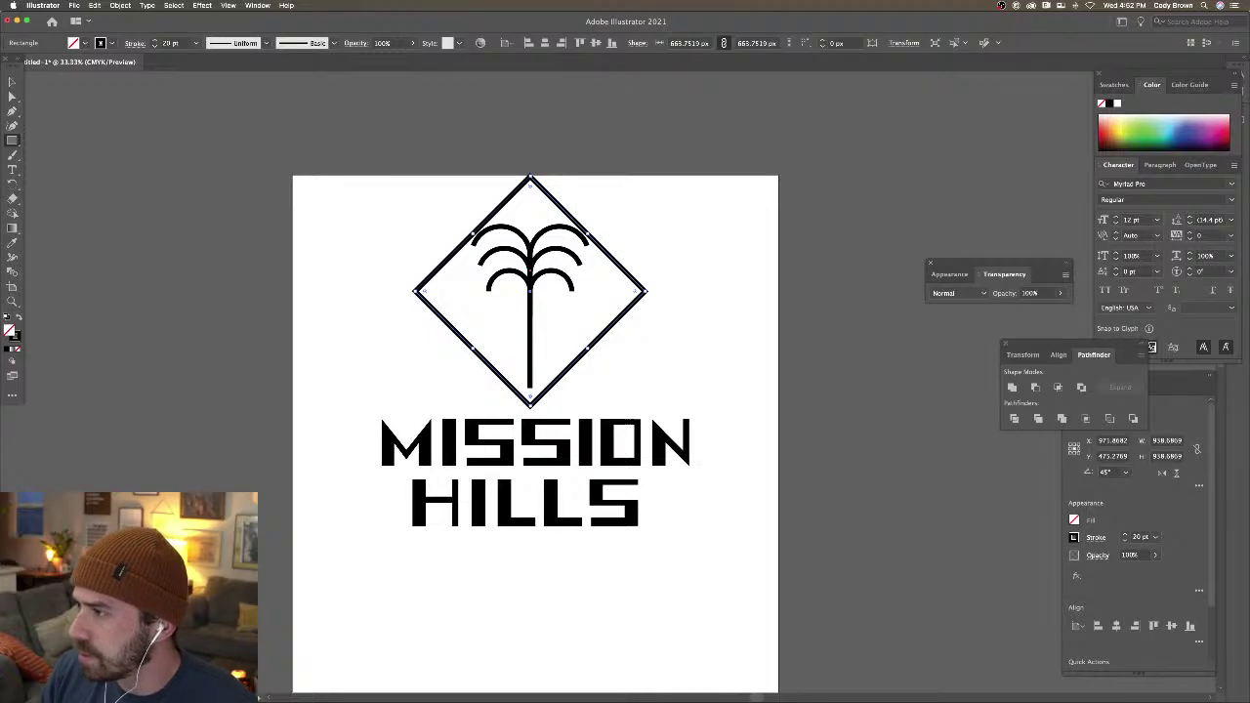
pyautogui.press('Tab')
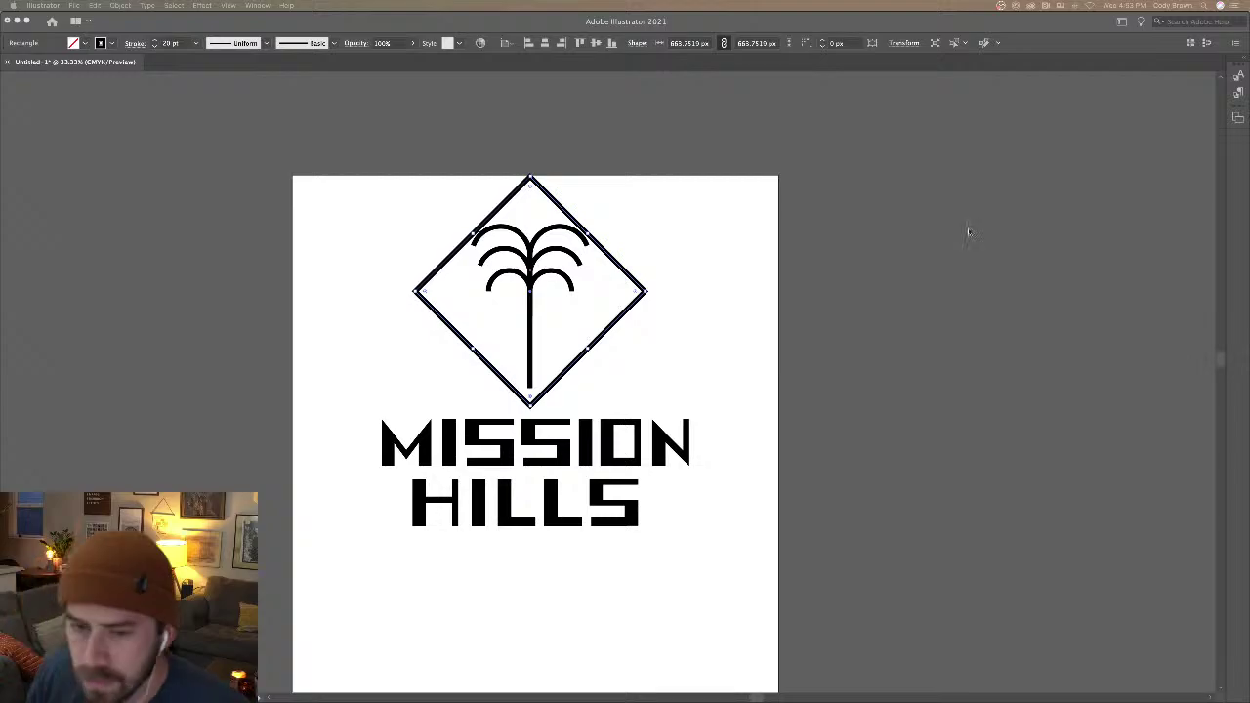
# Paste the building reference photo and place it right of the artboard, tops aligned
pyautogui.press('Tab')
pyautogui.press('super+v')
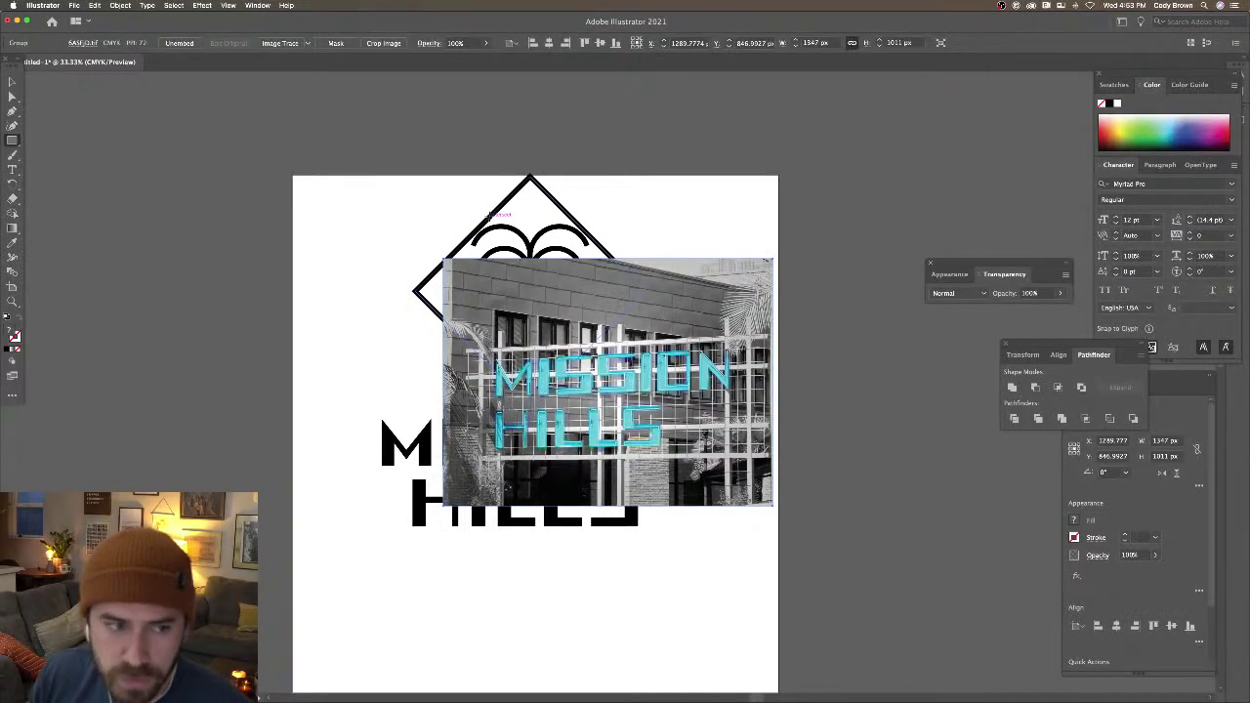
pyautogui.moveTo(583, 293); pyautogui.dragTo(716, 293)
pyautogui.hscroll(5, 716, 293)
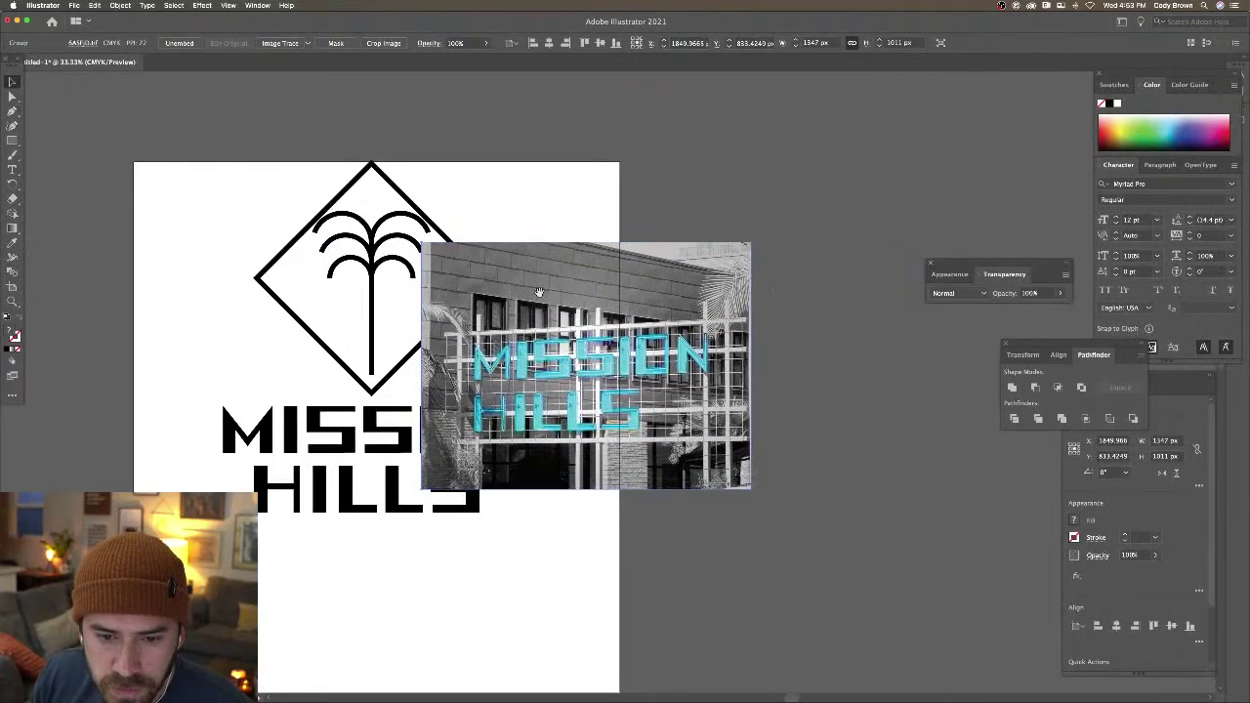
pyautogui.moveTo(561, 299); pyautogui.dragTo(732, 272)
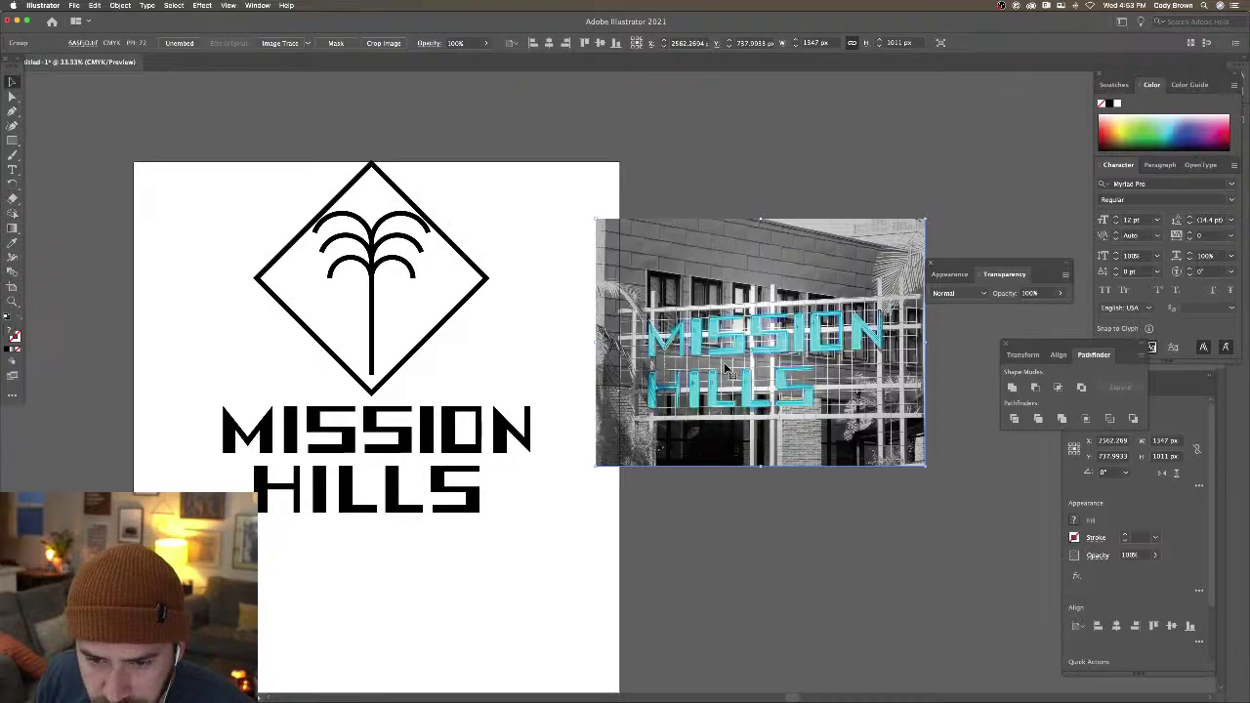
pyautogui.moveTo(716, 380); pyautogui.dragTo(758, 323)
pyautogui.click(784, 495)
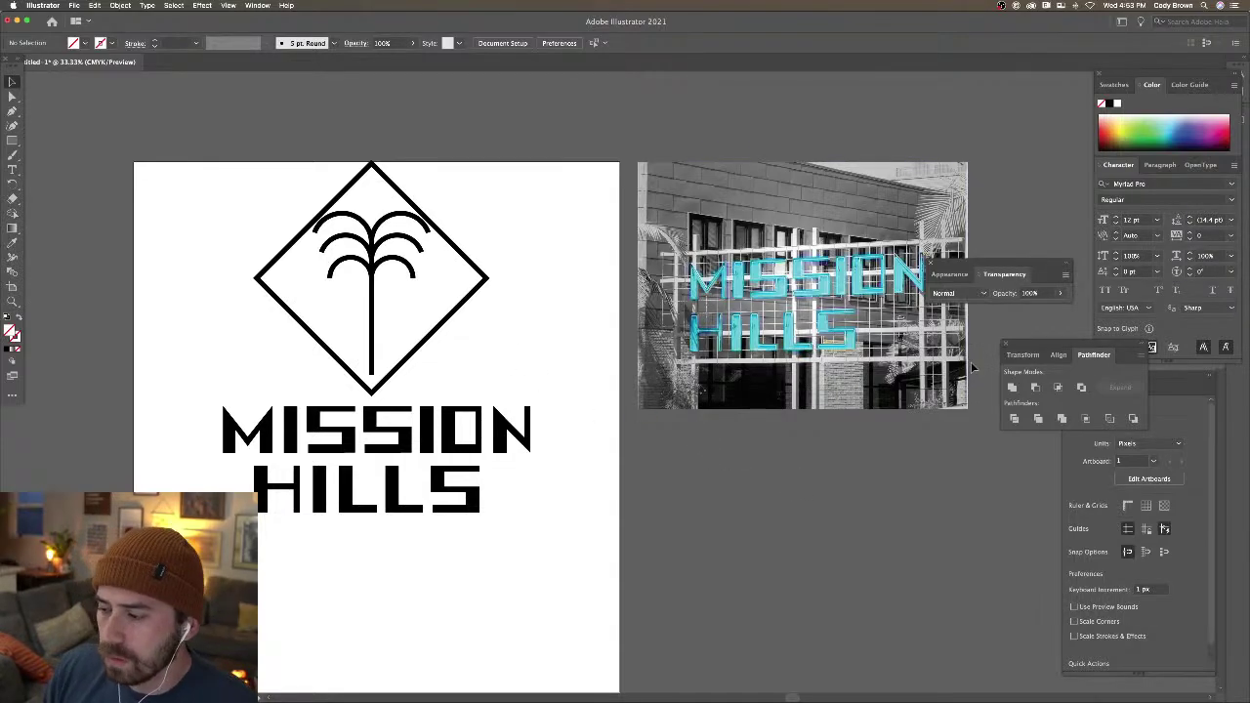
pyautogui.press('Tab')
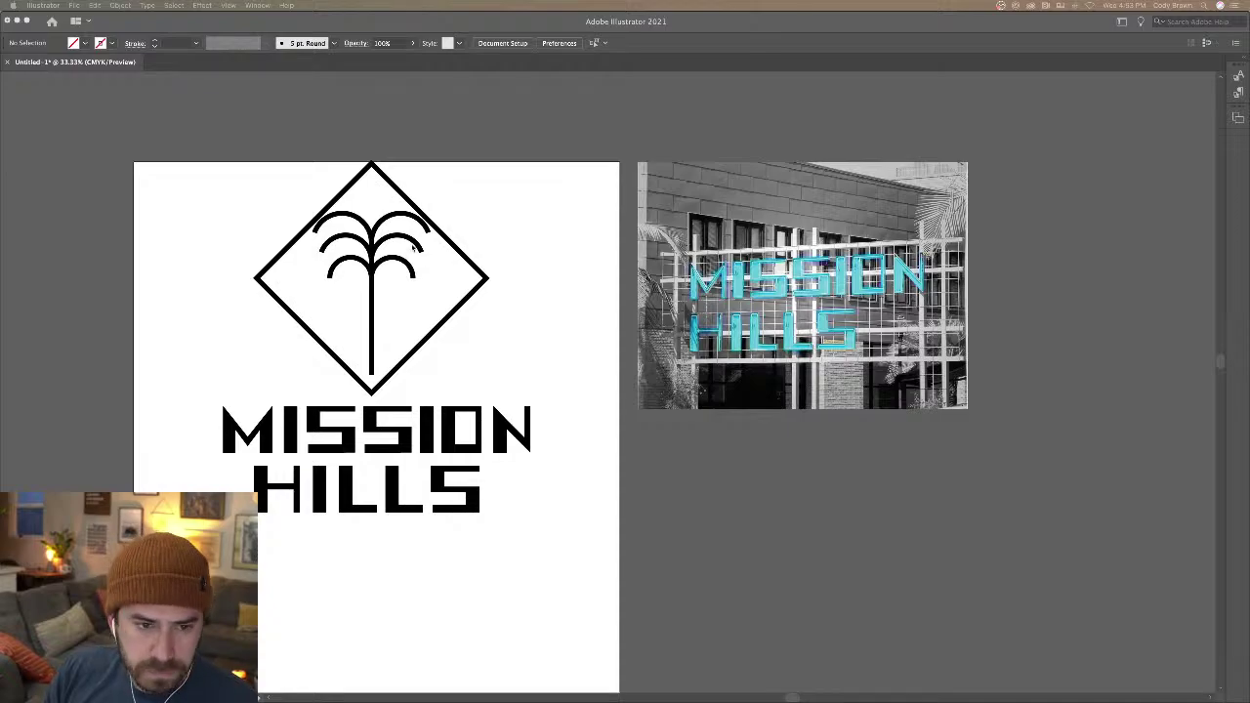
pyautogui.press('Tab')
# Shrink the palm and diamond about their centres, then scale and nudge both slightly lower
pyautogui.click(420, 225)
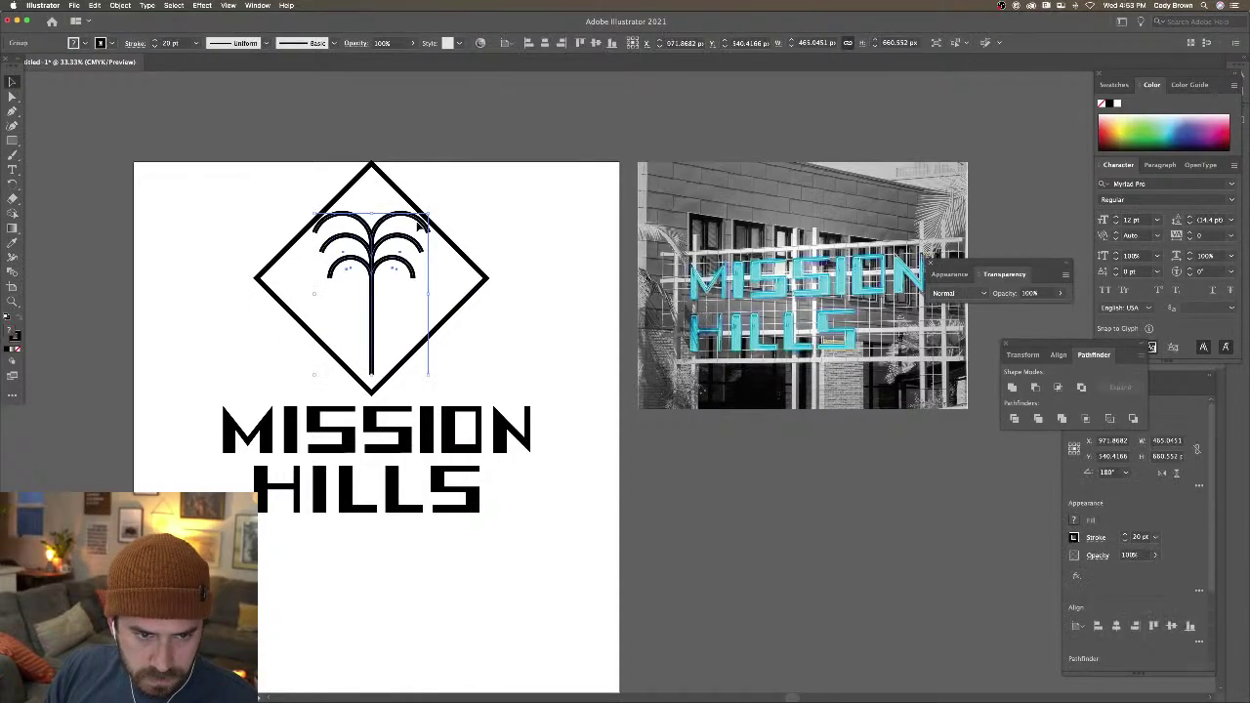
pyautogui.moveTo(419, 215); pyautogui.dragTo(413, 235)
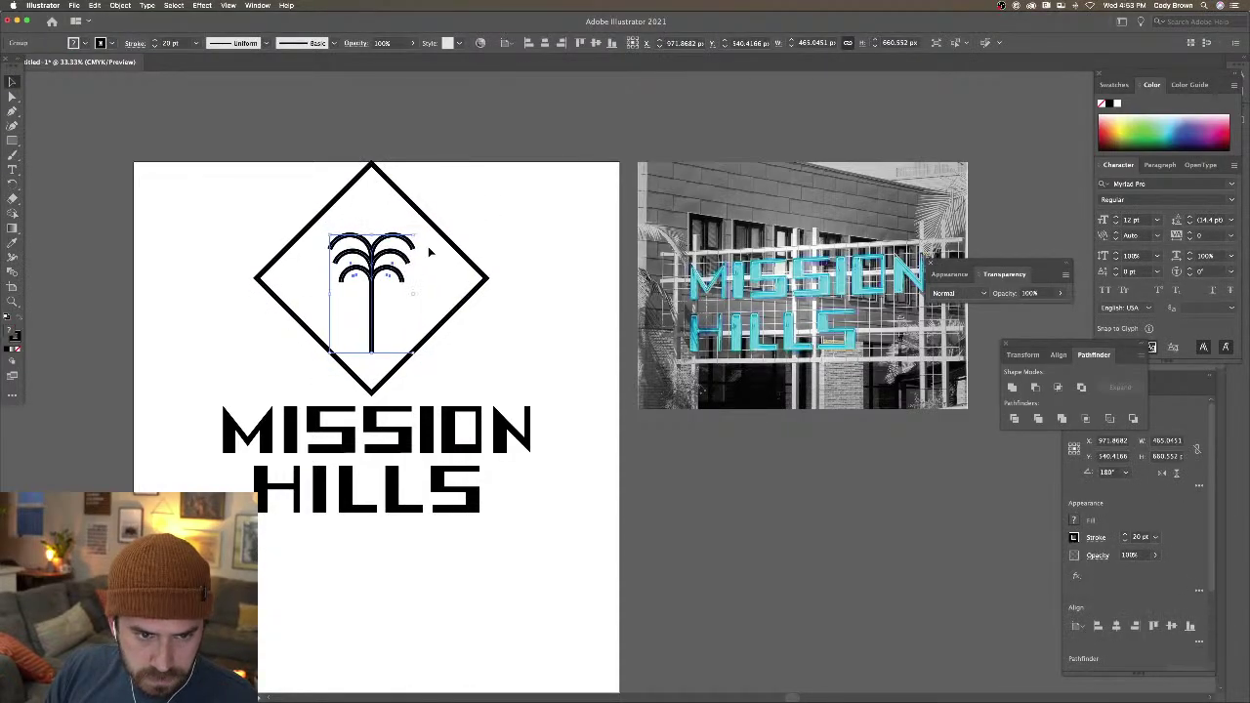
pyautogui.hscroll(-2, 430, 252)
pyautogui.click(496, 245)
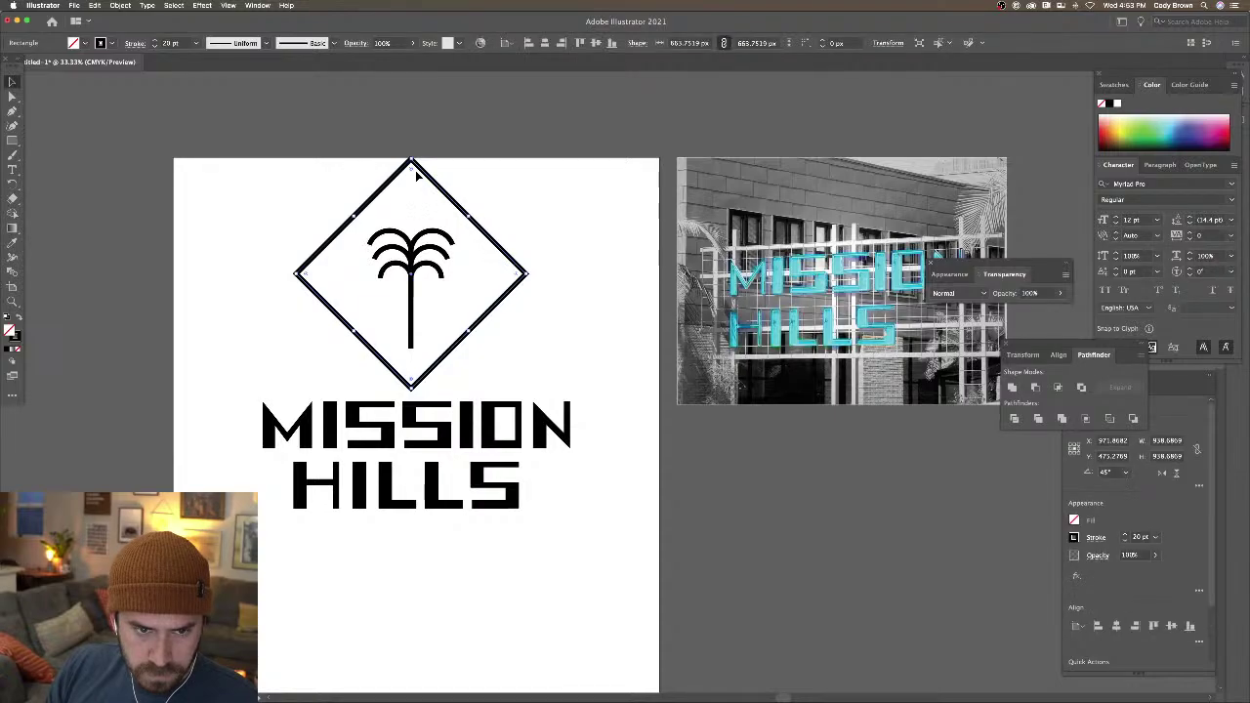
pyautogui.moveTo(412, 156); pyautogui.dragTo(536, 362)
pyautogui.hscroll(-2, 410, 195)
pyautogui.moveTo(557, 171); pyautogui.dragTo(547, 180)
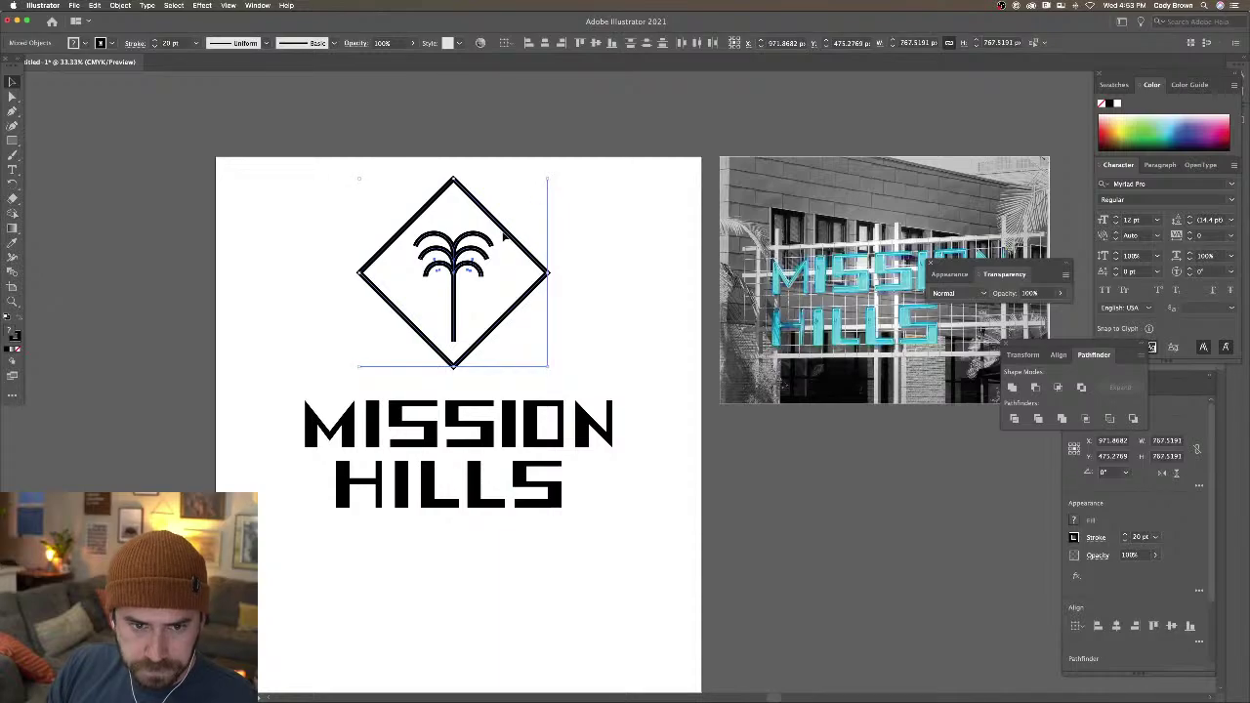
pyautogui.moveTo(508, 234); pyautogui.dragTo(506, 244)
pyautogui.scroll(-2, 977, 264)
pyautogui.hscroll(-2, 976, 264)
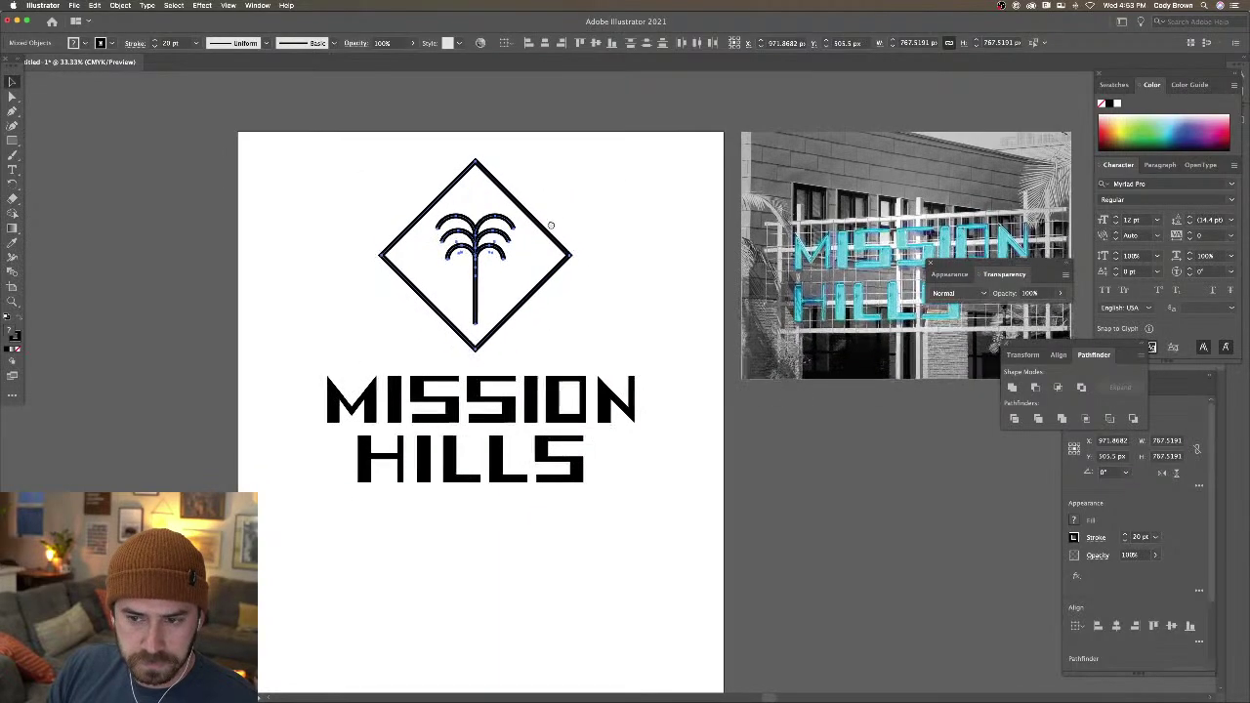
pyautogui.moveTo(1030, 266); pyautogui.dragTo(1045, 78)
pyautogui.click(661, 236)
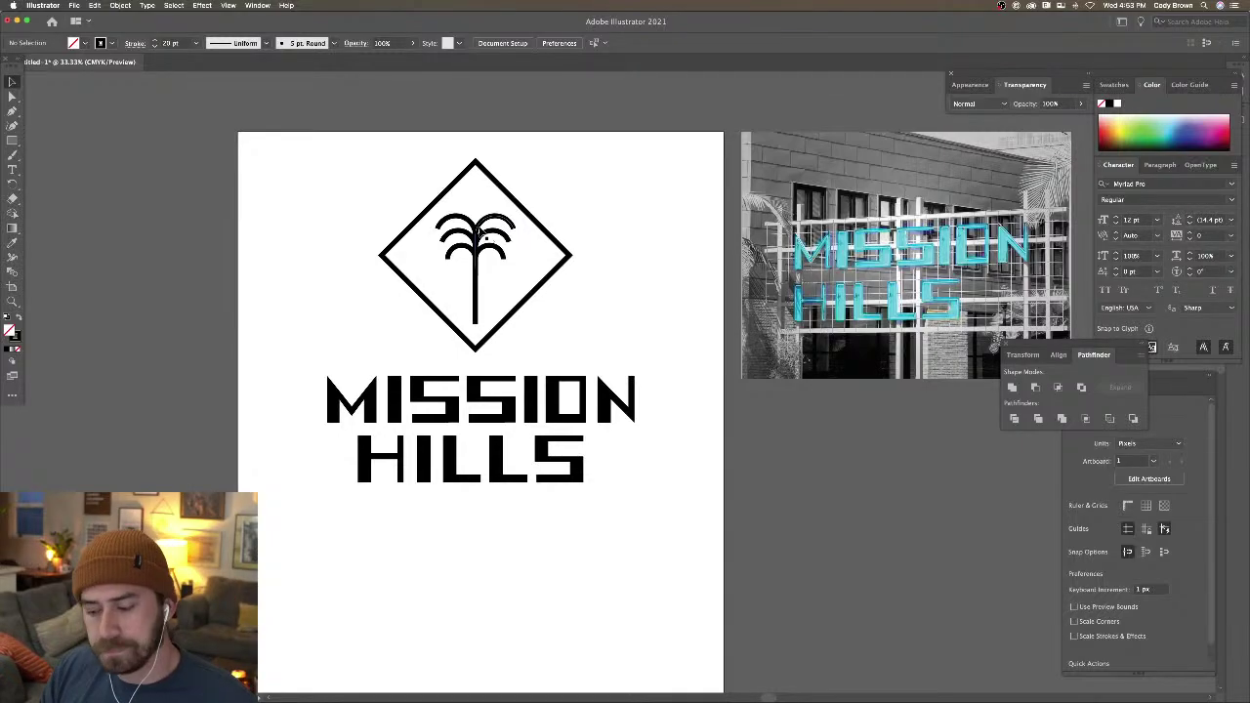
# Reduce the diamond and palm stroke weight to 17 pt
pyautogui.press('super+equal')
pyautogui.scroll(1, 252, 154)
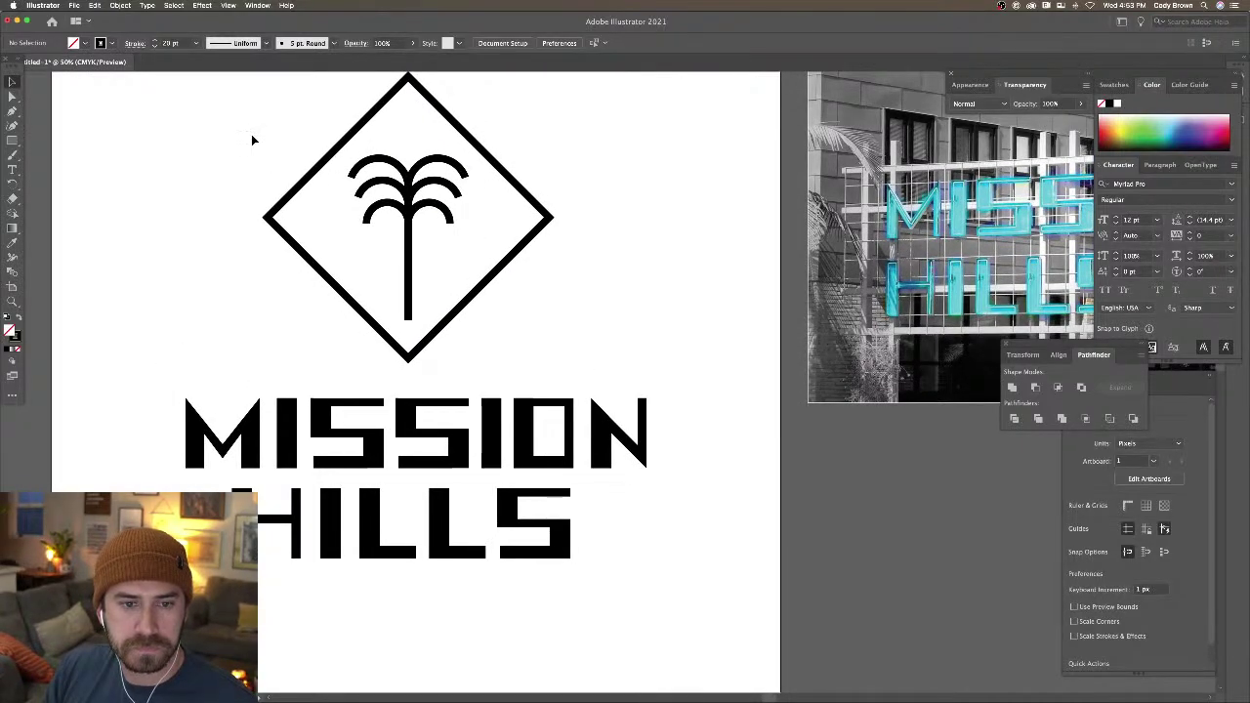
pyautogui.moveTo(251, 133); pyautogui.dragTo(542, 317)
pyautogui.click(153, 47)
pyautogui.click(154, 47)
pyautogui.click(154, 47)
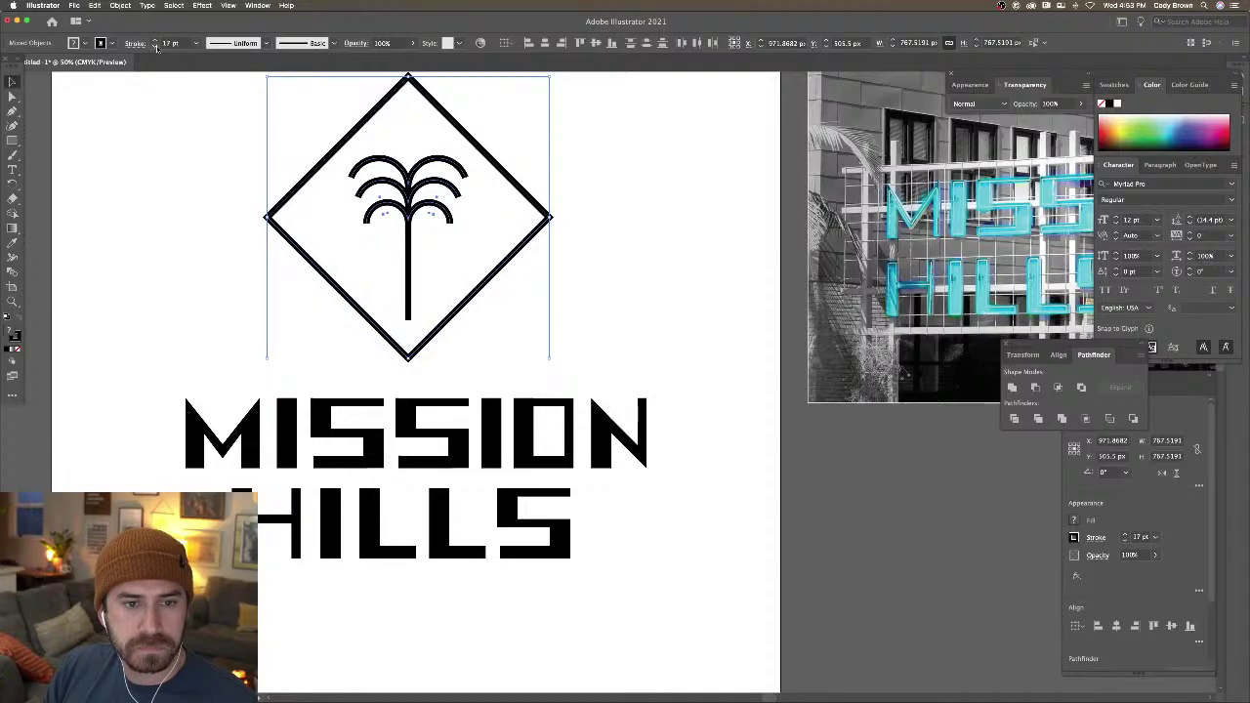
pyautogui.click(204, 135)
pyautogui.press('super+minus')
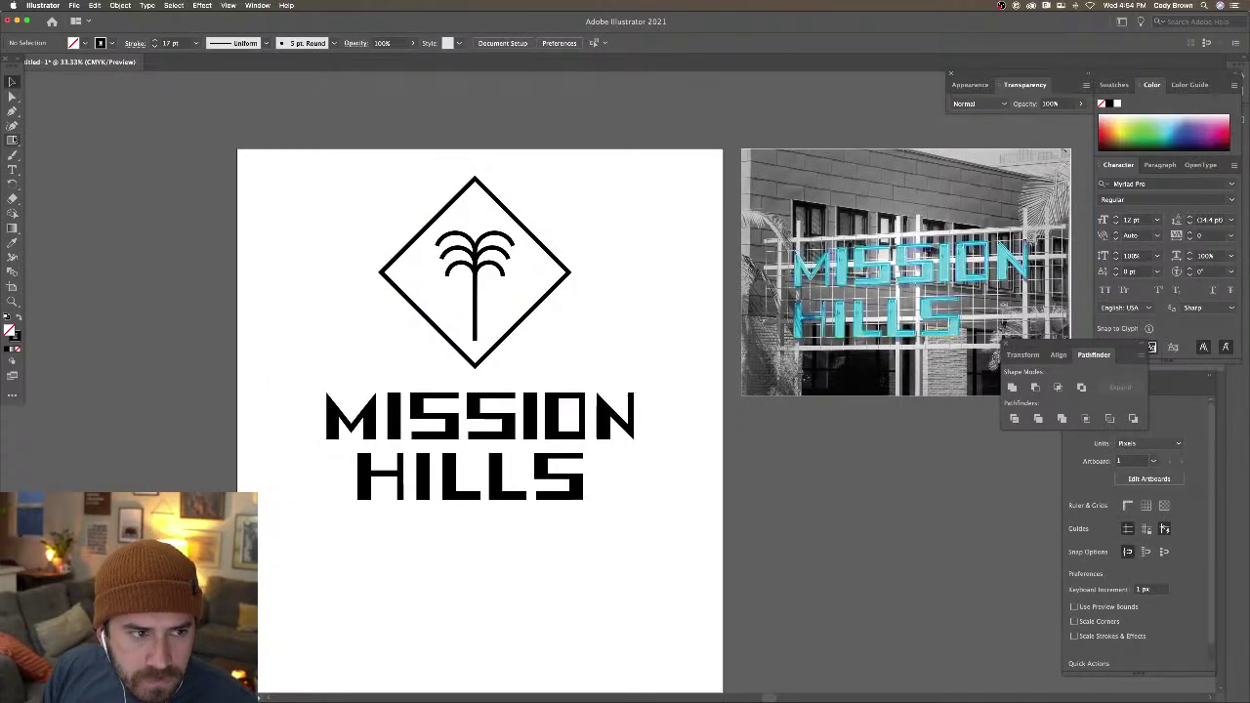
pyautogui.click(450, 204)
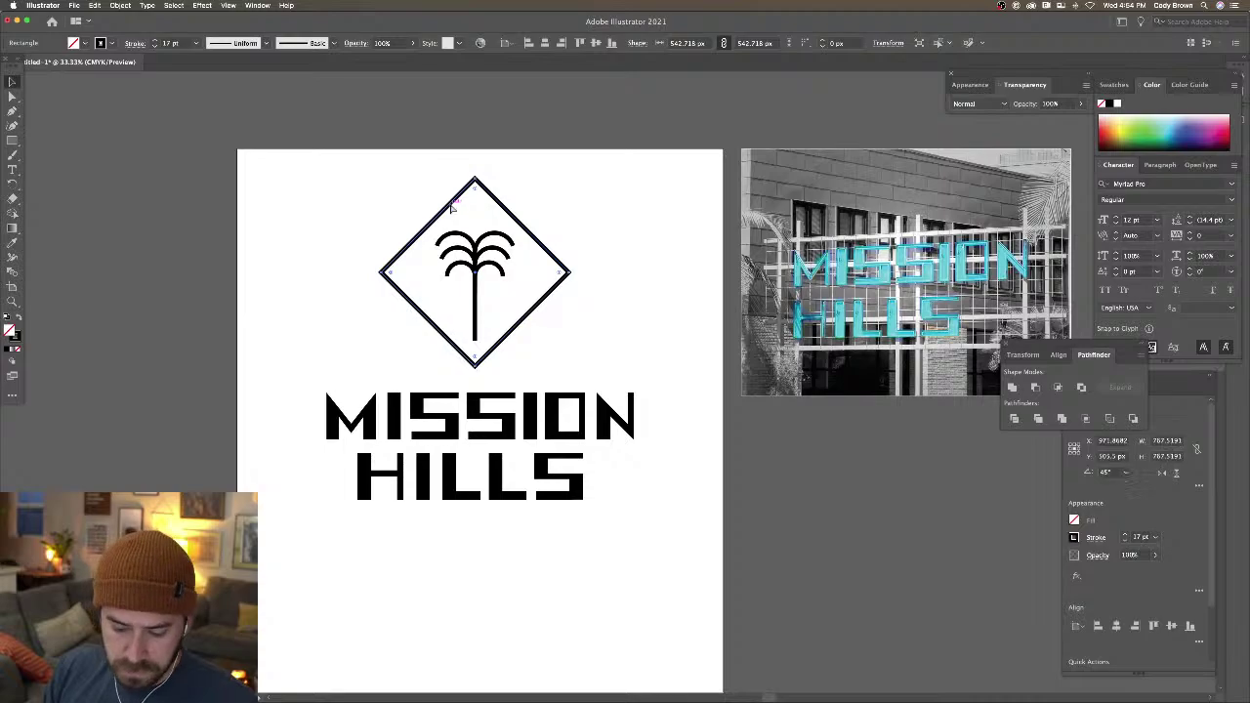
# Paste a copy of the diamond in place and enlarge it around the original
pyautogui.click(95, 6)
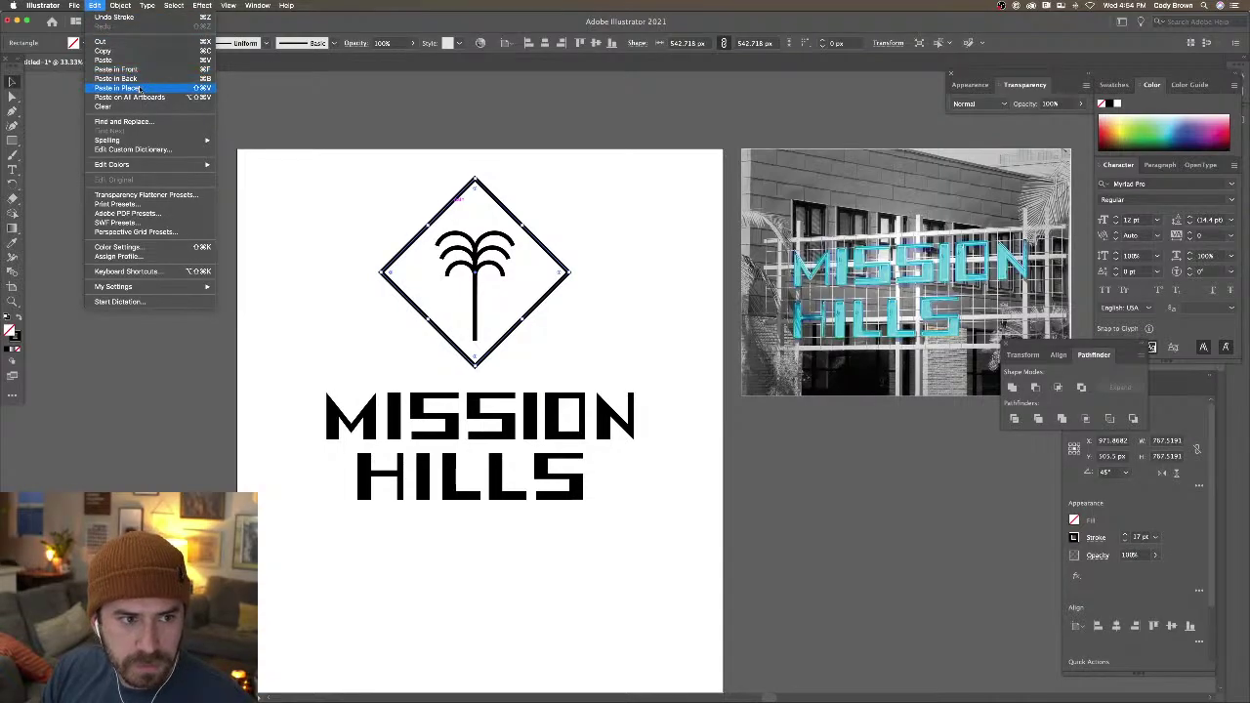
pyautogui.click(141, 89)
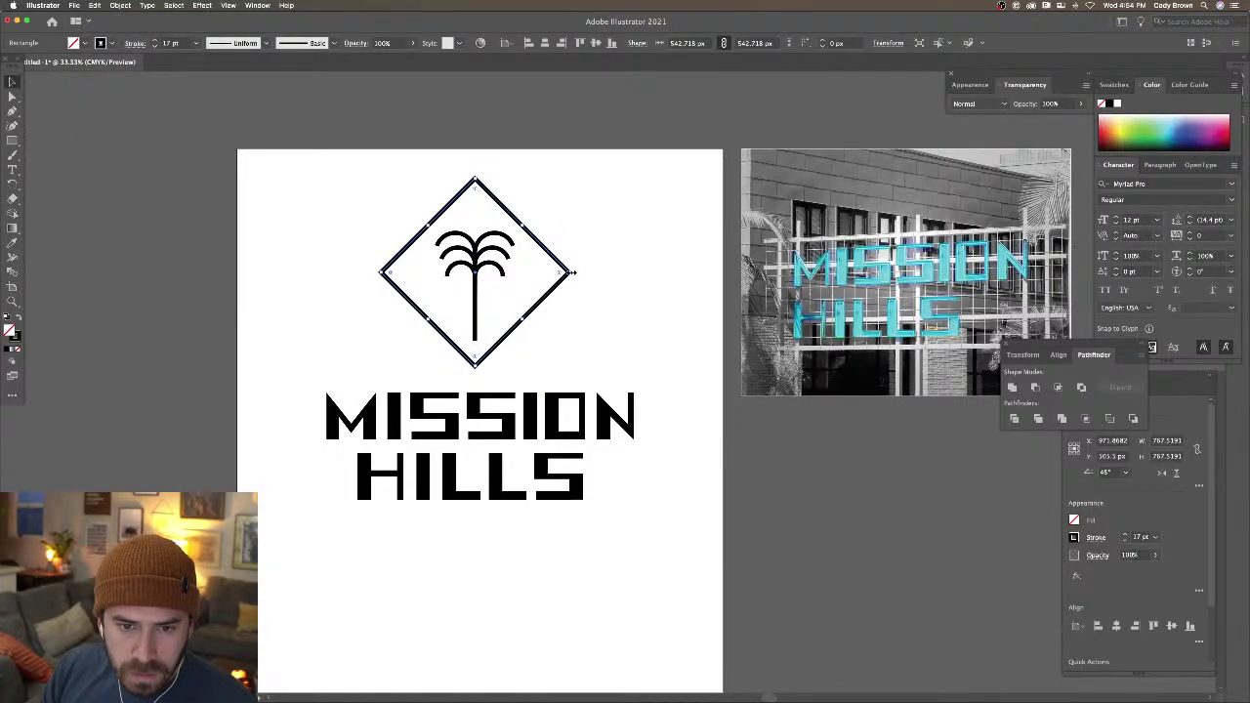
pyautogui.moveTo(574, 272); pyautogui.dragTo(596, 270)
# Move the MISSION HILLS lettering slightly lower beneath the diamonds
pyautogui.click(445, 415)
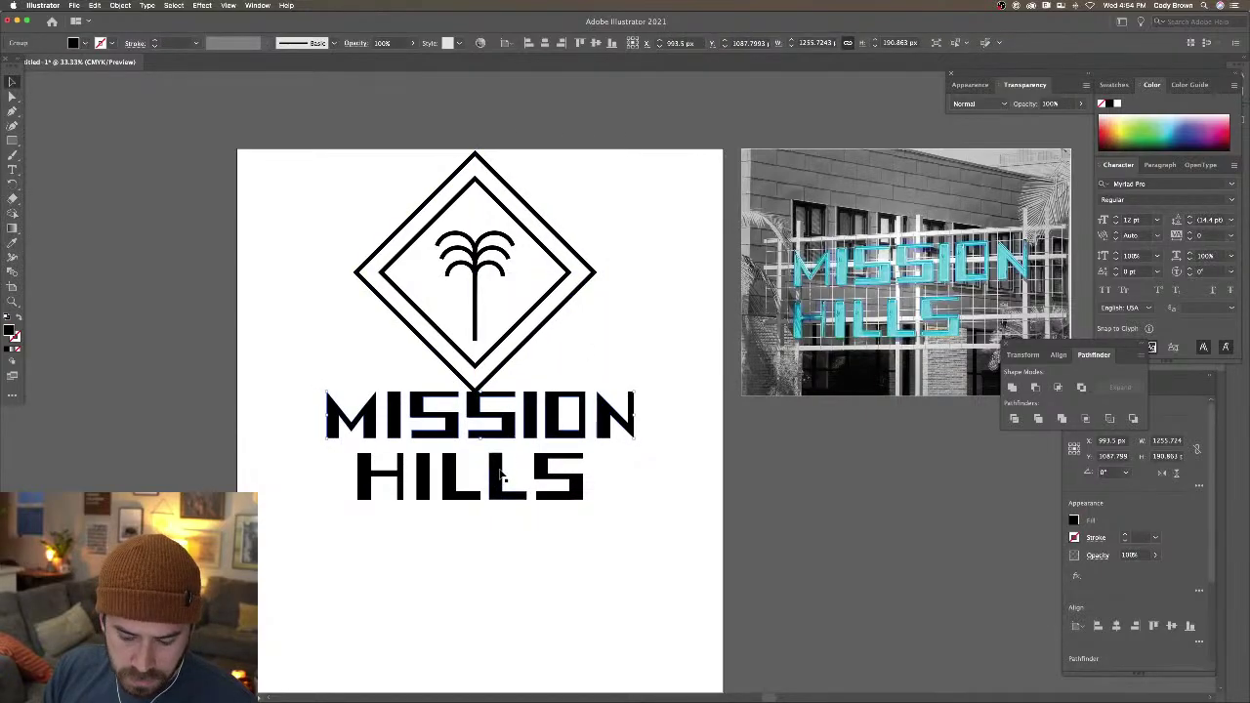
pyautogui.moveTo(500, 475); pyautogui.dragTo(502, 492)
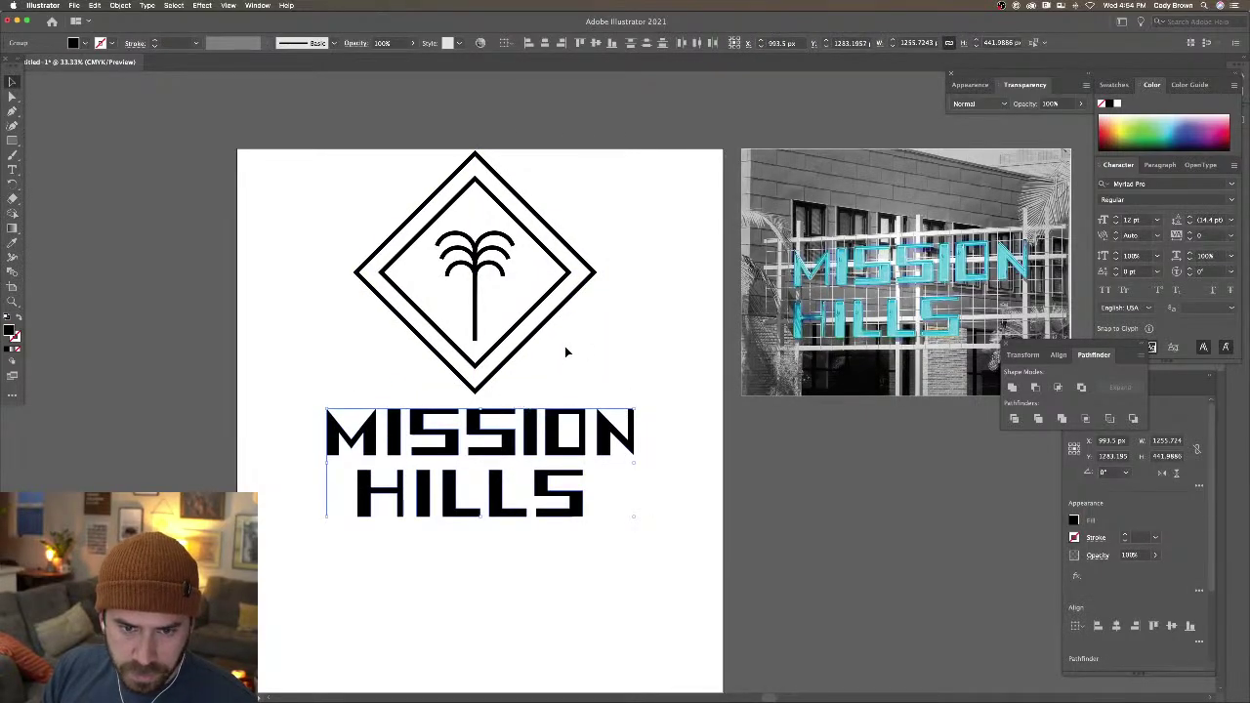
pyautogui.click(245, 229)
# Add horizontal lines with the diamond's black 17 pt stroke at both diamond corners
pyautogui.click(13, 141)
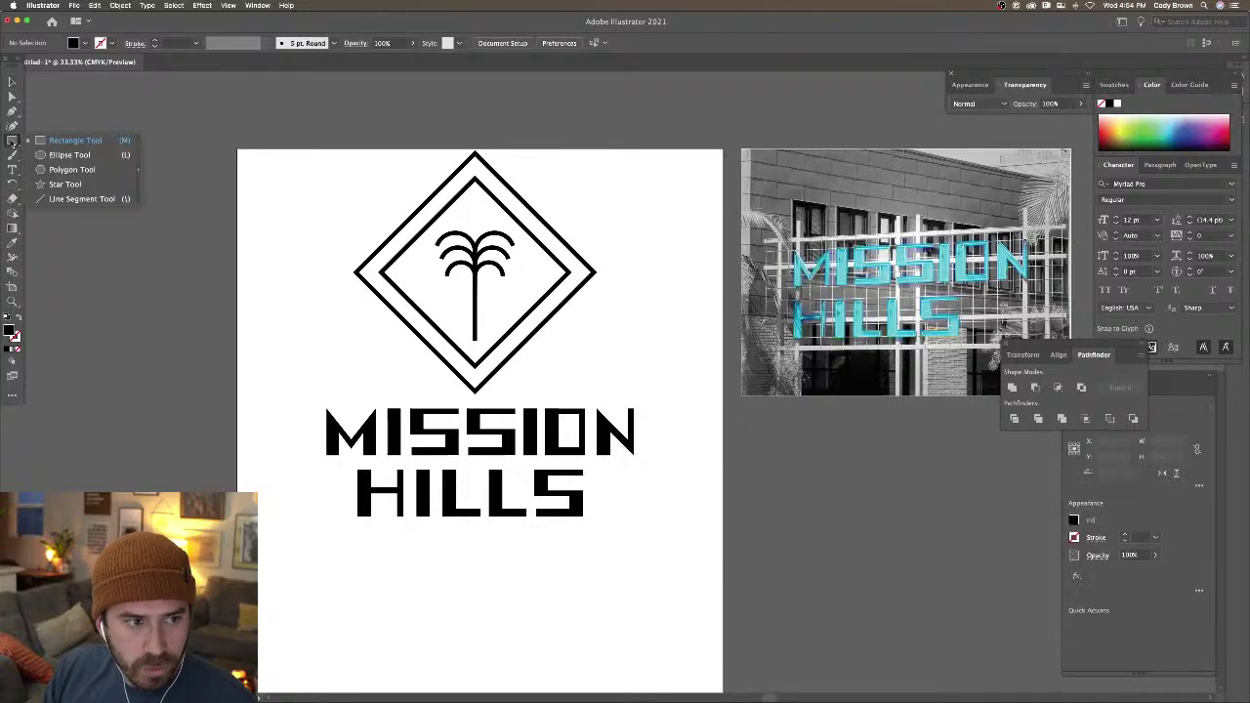
pyautogui.click(83, 199)
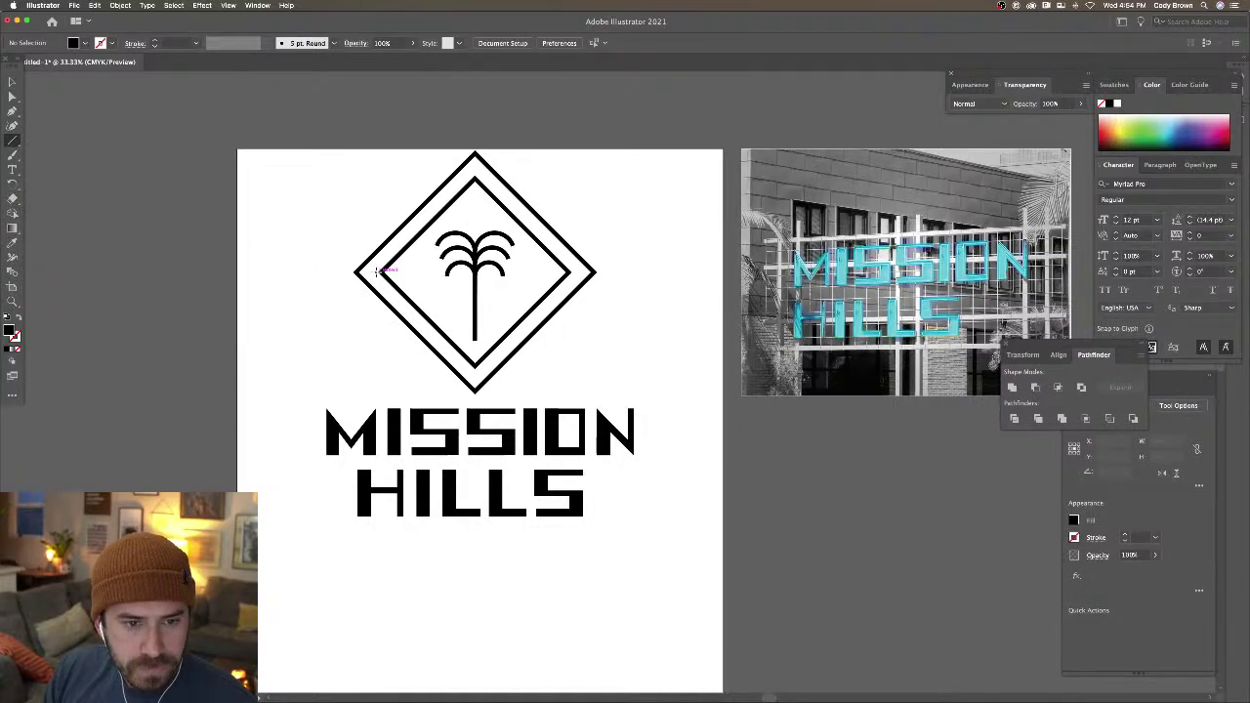
pyautogui.moveTo(376, 272); pyautogui.dragTo(266, 271)
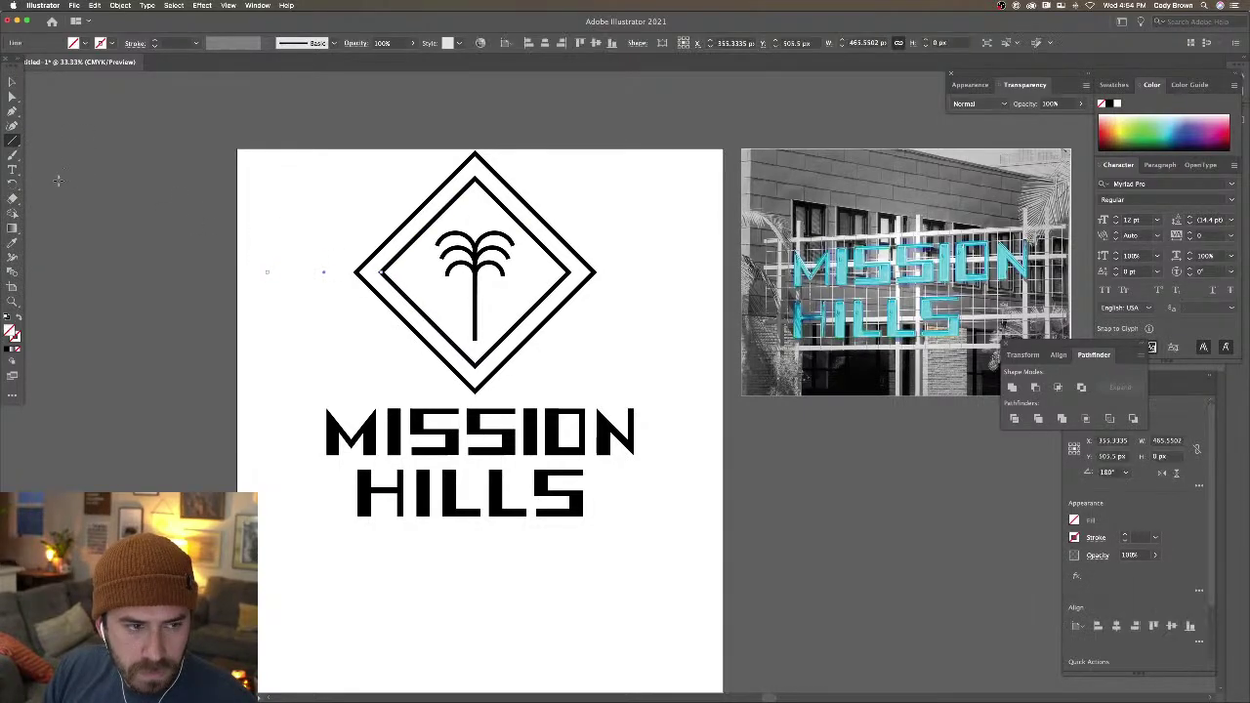
pyautogui.click(11, 241)
pyautogui.click(414, 219)
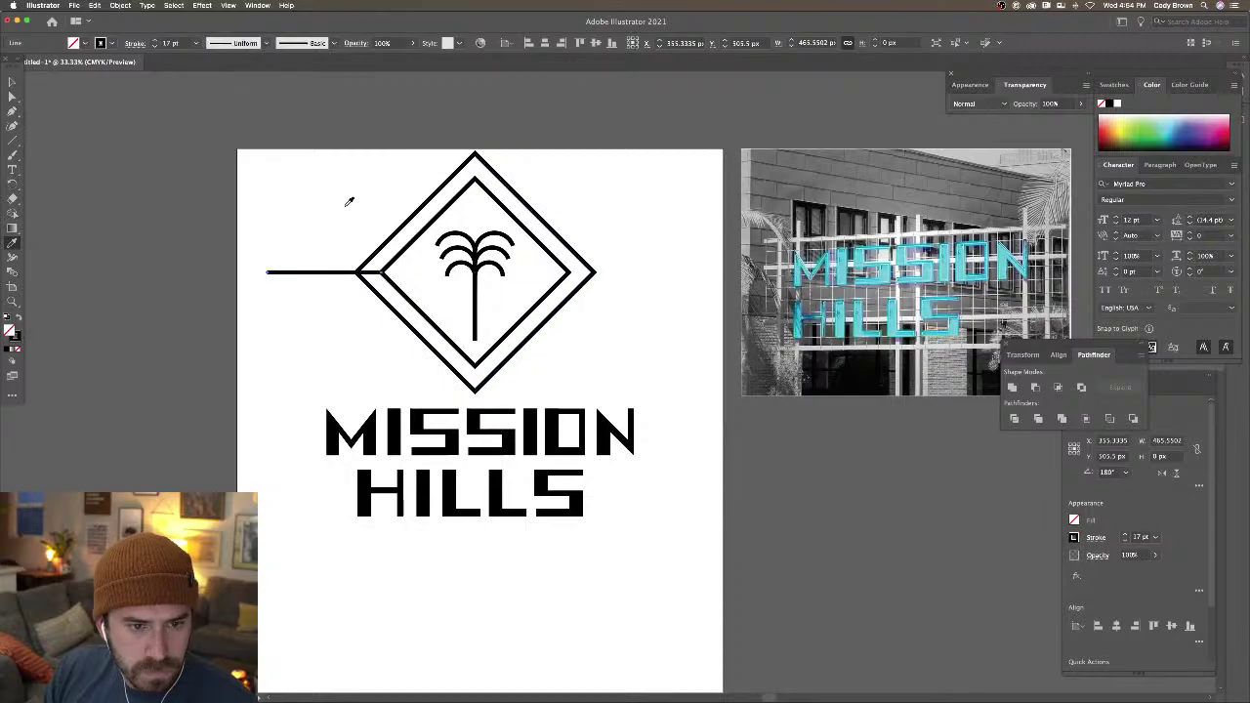
pyautogui.press('v')
pyautogui.click(198, 129)
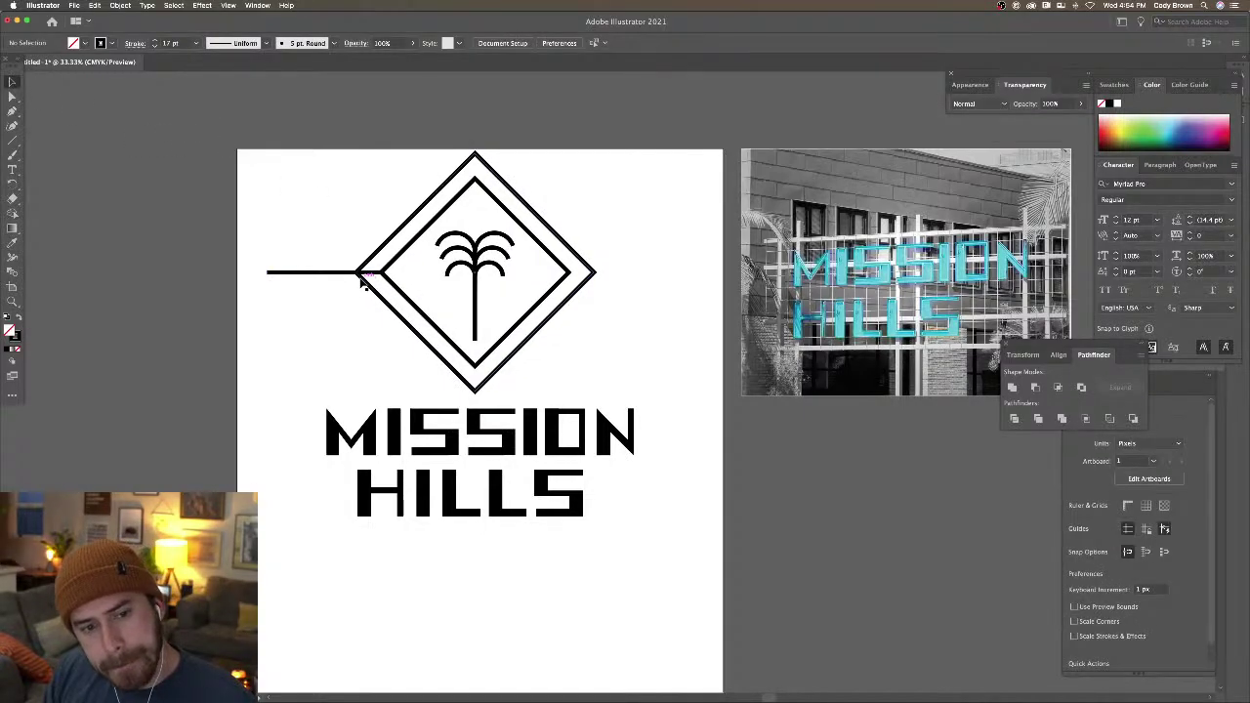
pyautogui.moveTo(341, 273); pyautogui.dragTo(663, 305)
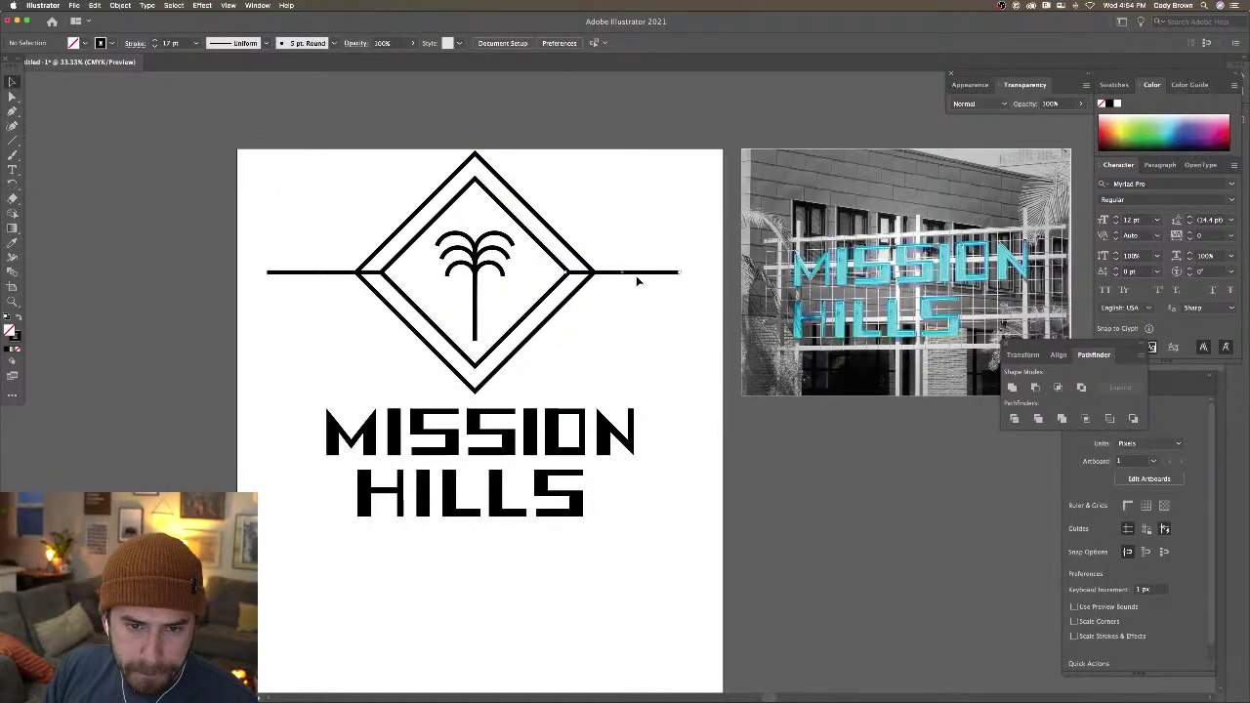
pyautogui.click(584, 286)
# Lower the palm tree inside the diamond and scale the whole emblem smaller
pyautogui.click(478, 296)
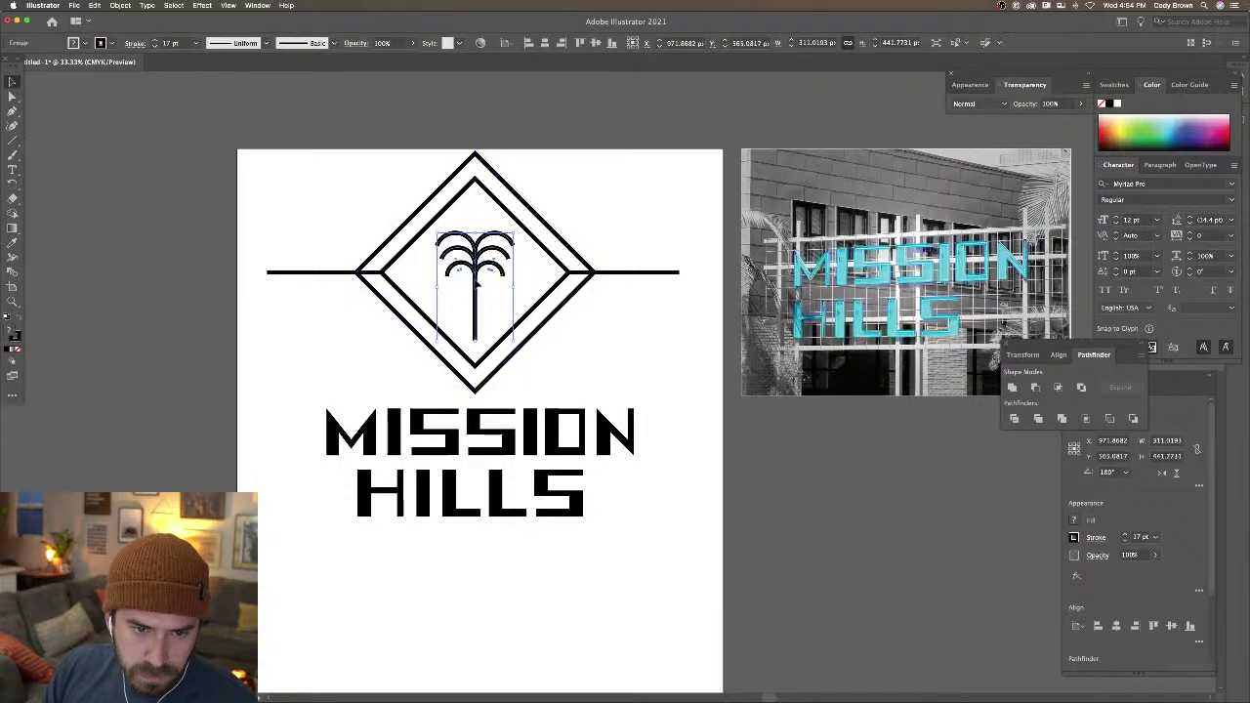
pyautogui.moveTo(485, 249)
pyautogui.mouseDown()
pyautogui.moveTo(486, 272)
pyautogui.moveTo(522, 251)
pyautogui.moveTo(501, 244)
pyautogui.mouseUp()
pyautogui.moveTo(299, 176); pyautogui.dragTo(650, 335)
pyautogui.moveTo(679, 156); pyautogui.dragTo(647, 173)
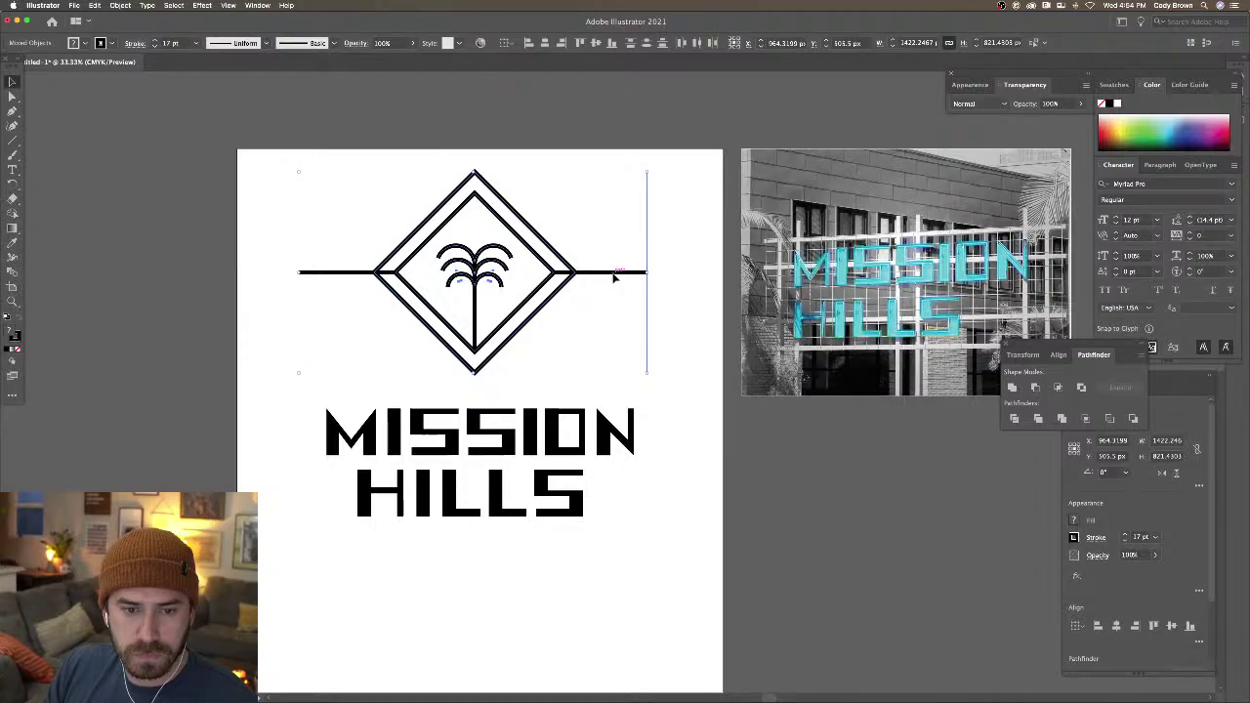
pyautogui.click(642, 282)
# Nudge the MISSION HILLS lettering up closer beneath the emblem
pyautogui.scroll(-3, 634, 224)
pyautogui.hscroll(-1, 635, 224)
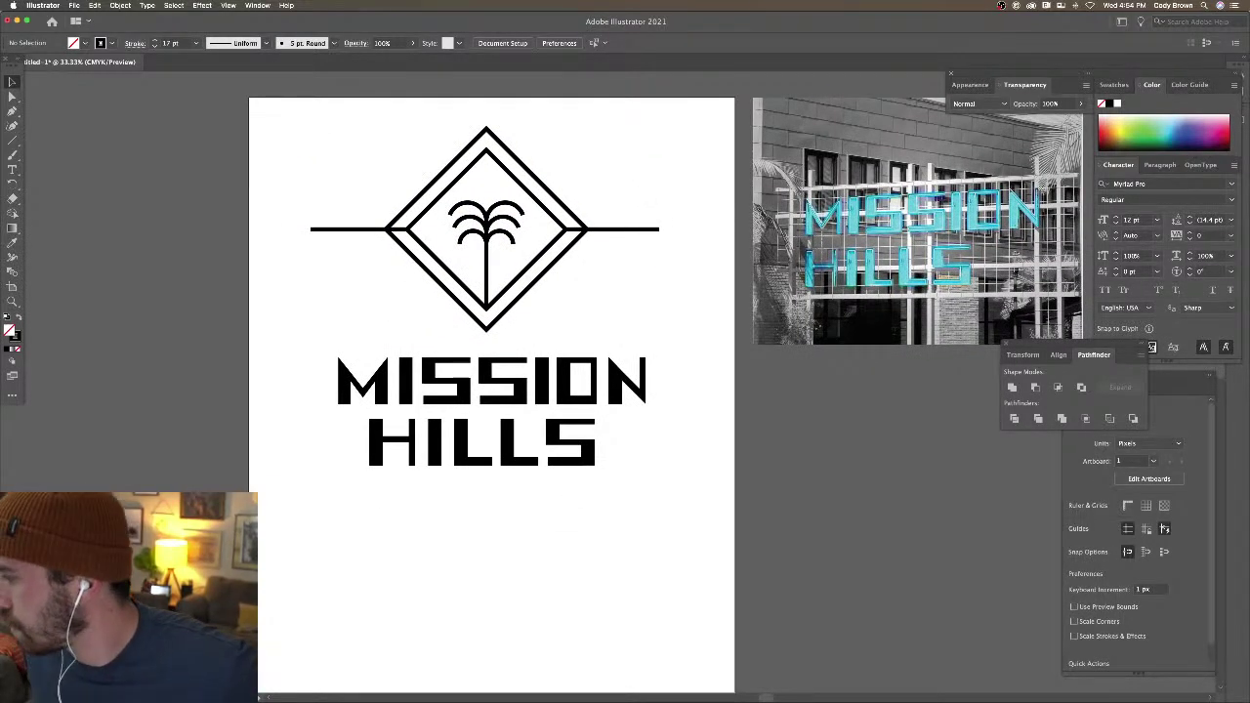
pyautogui.moveTo(307, 369); pyautogui.dragTo(591, 451)
pyautogui.click(593, 508)
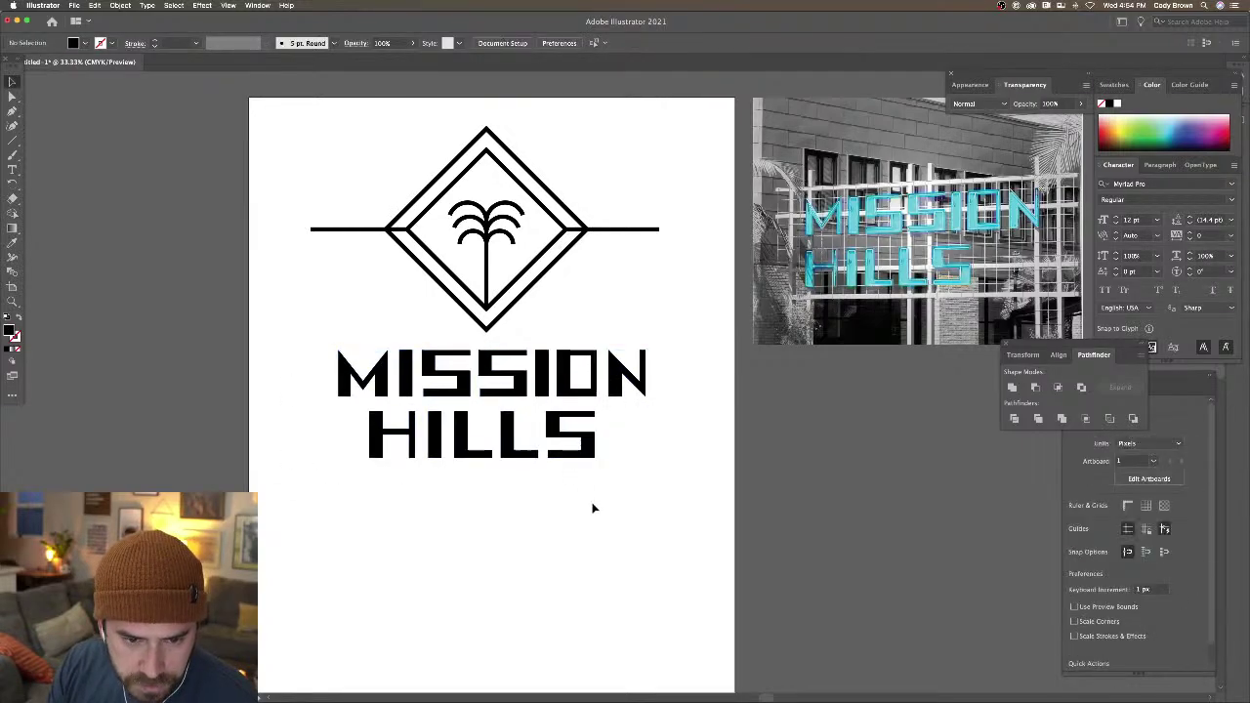
pyautogui.click(13, 169)
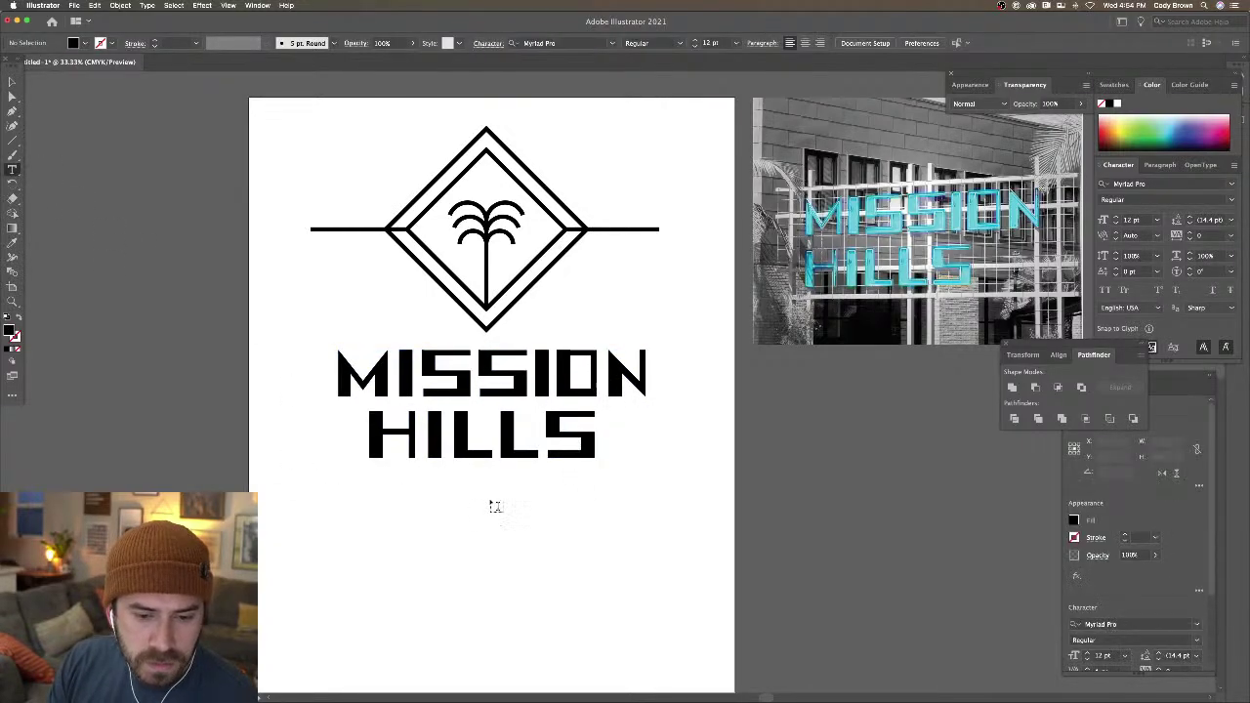
# Add a 60 pt 'COFFEE COMPANY' text line centred beneath HILLS
pyautogui.click(495, 500)
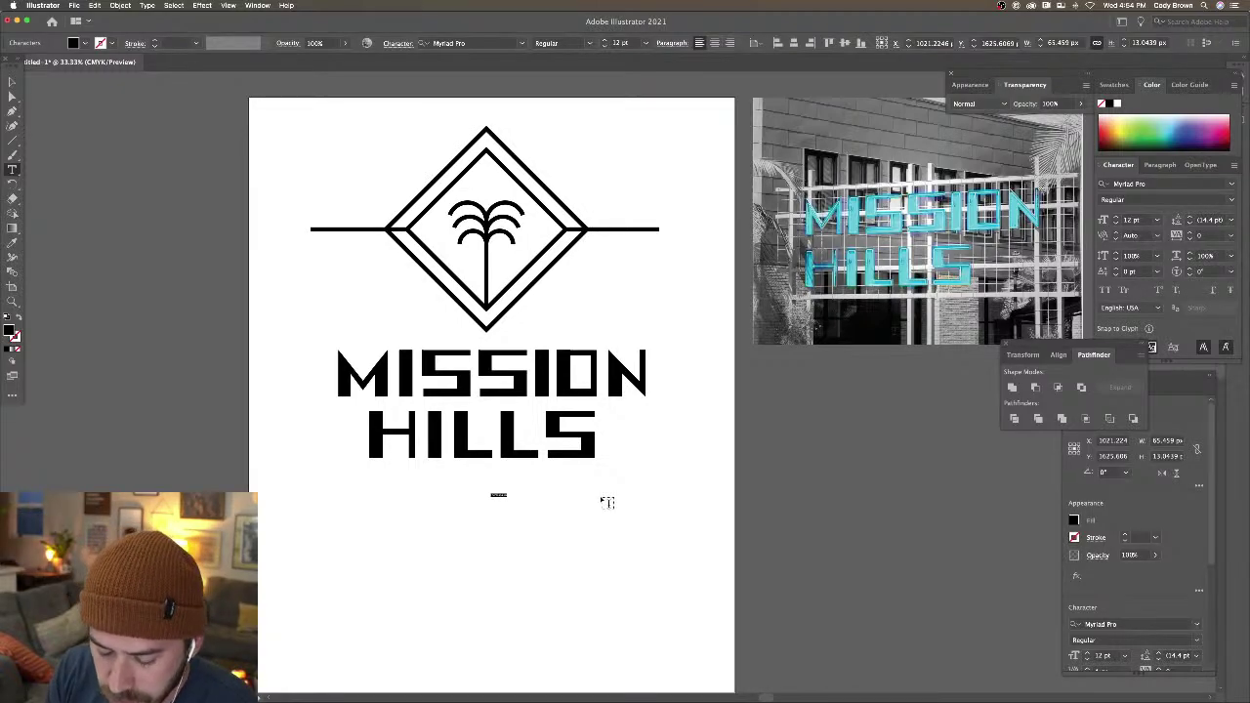
pyautogui.press('BackSpace')
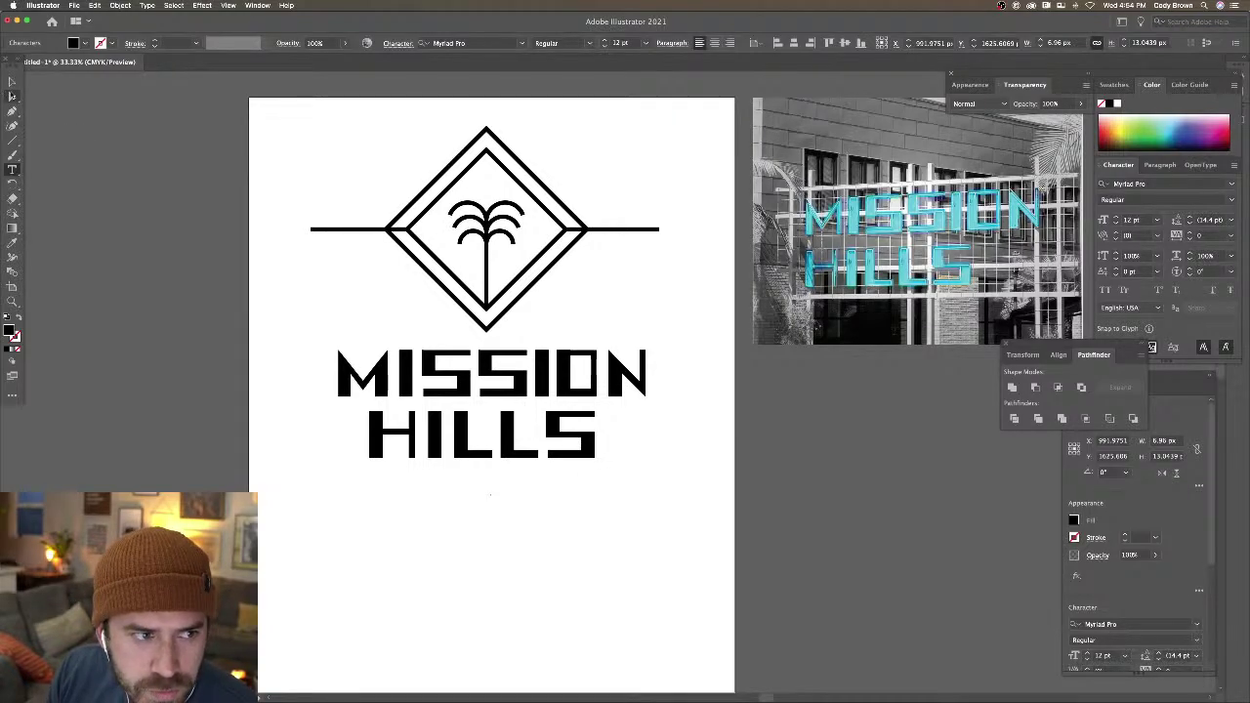
pyautogui.click(12, 82)
pyautogui.click(646, 43)
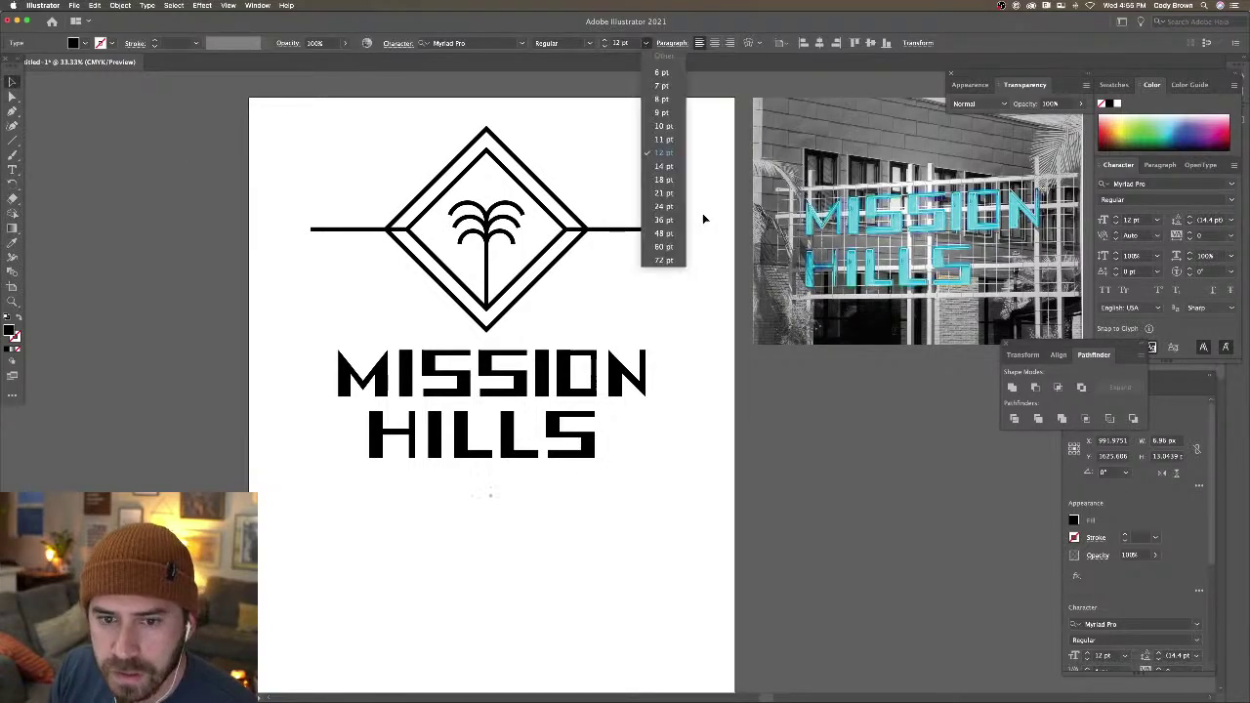
pyautogui.click(660, 250)
pyautogui.doubleClick(494, 492)
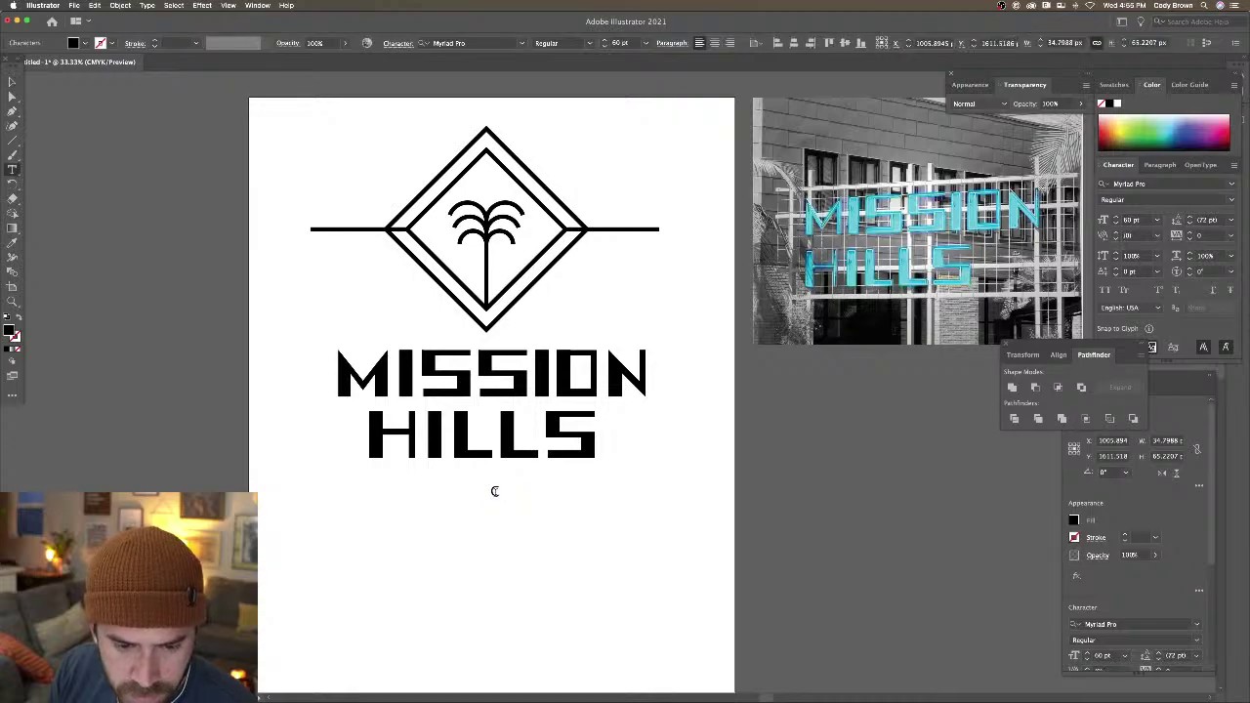
pyautogui.doubleClick(494, 491)
pyautogui.write('CO')
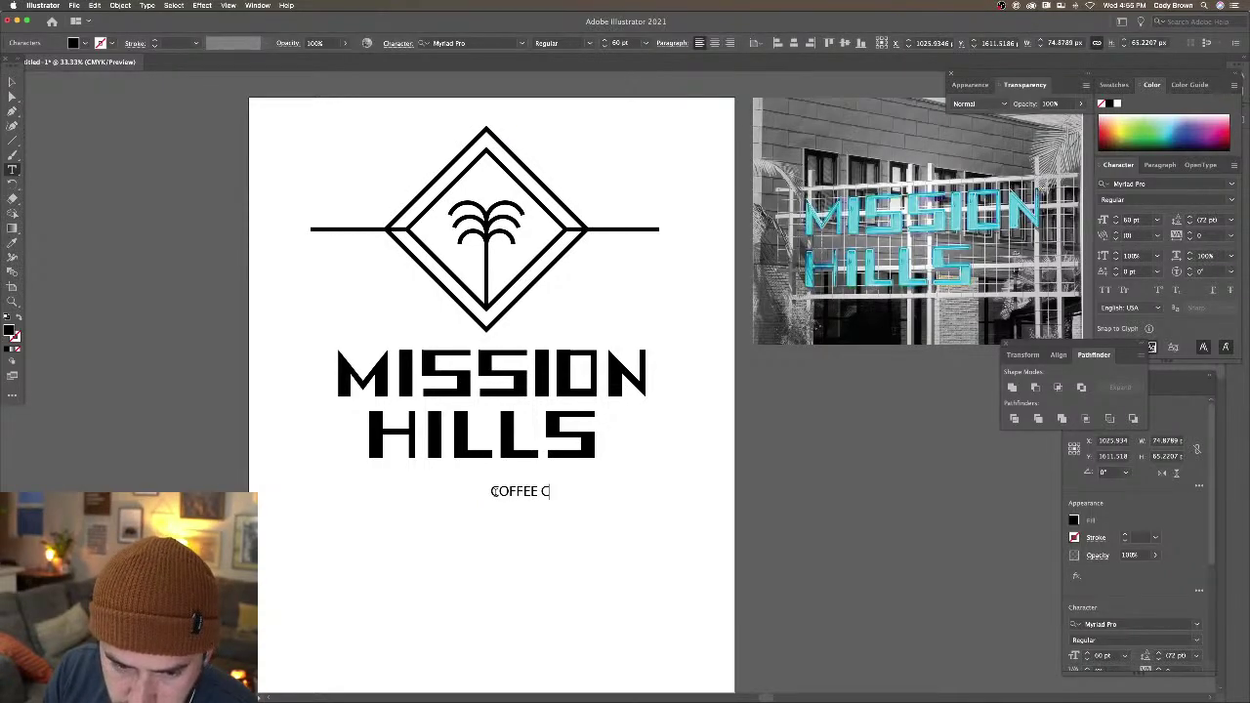
pyautogui.write('FFEE C')
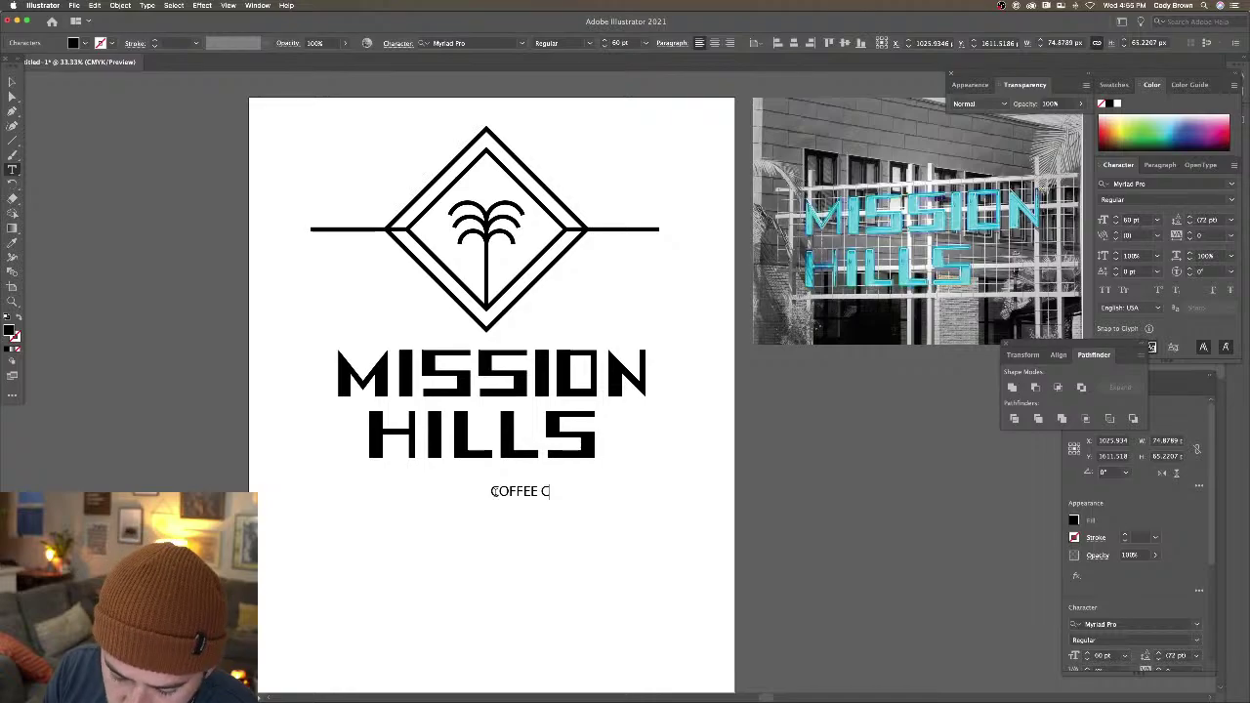
pyautogui.write('OMPANY')
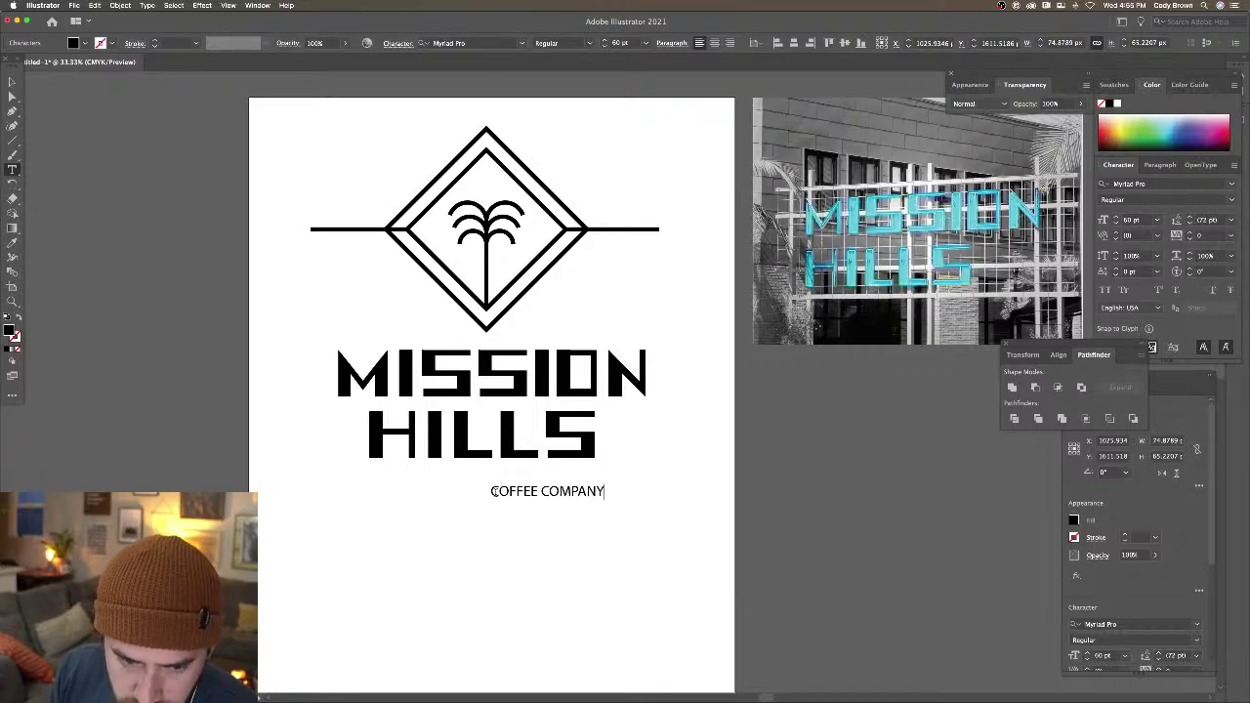
pyautogui.click(13, 82)
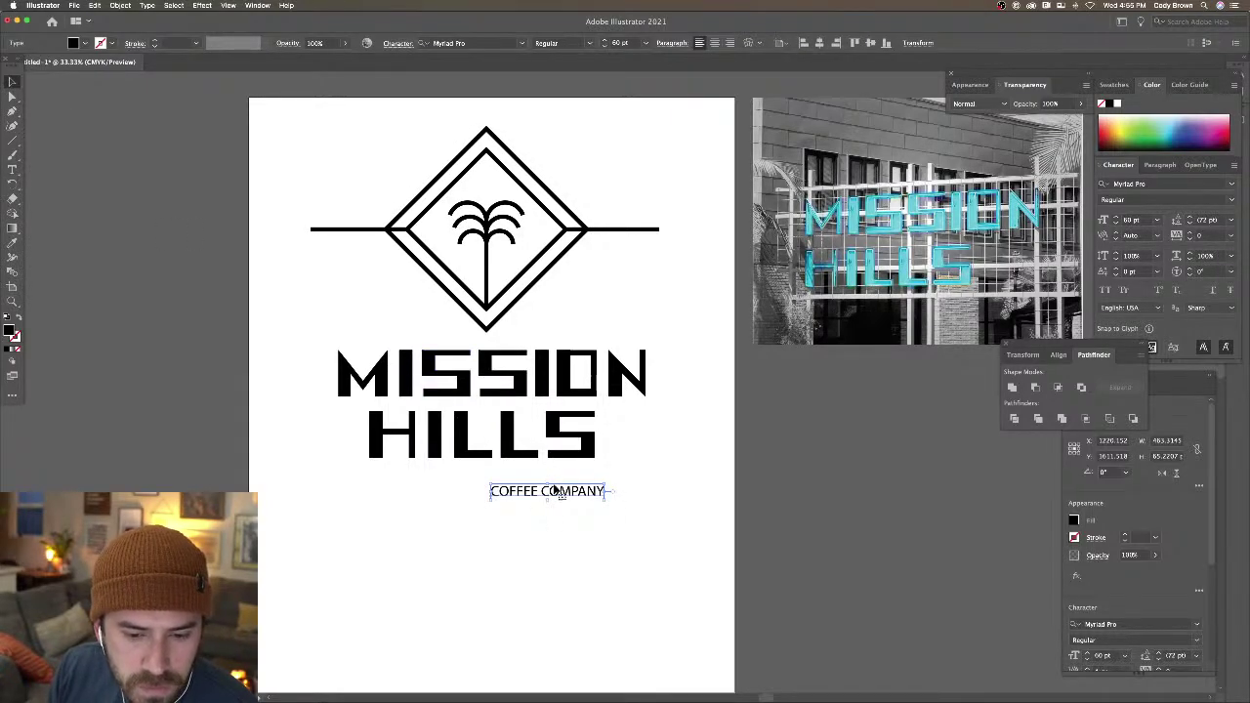
pyautogui.moveTo(554, 495); pyautogui.dragTo(492, 493)
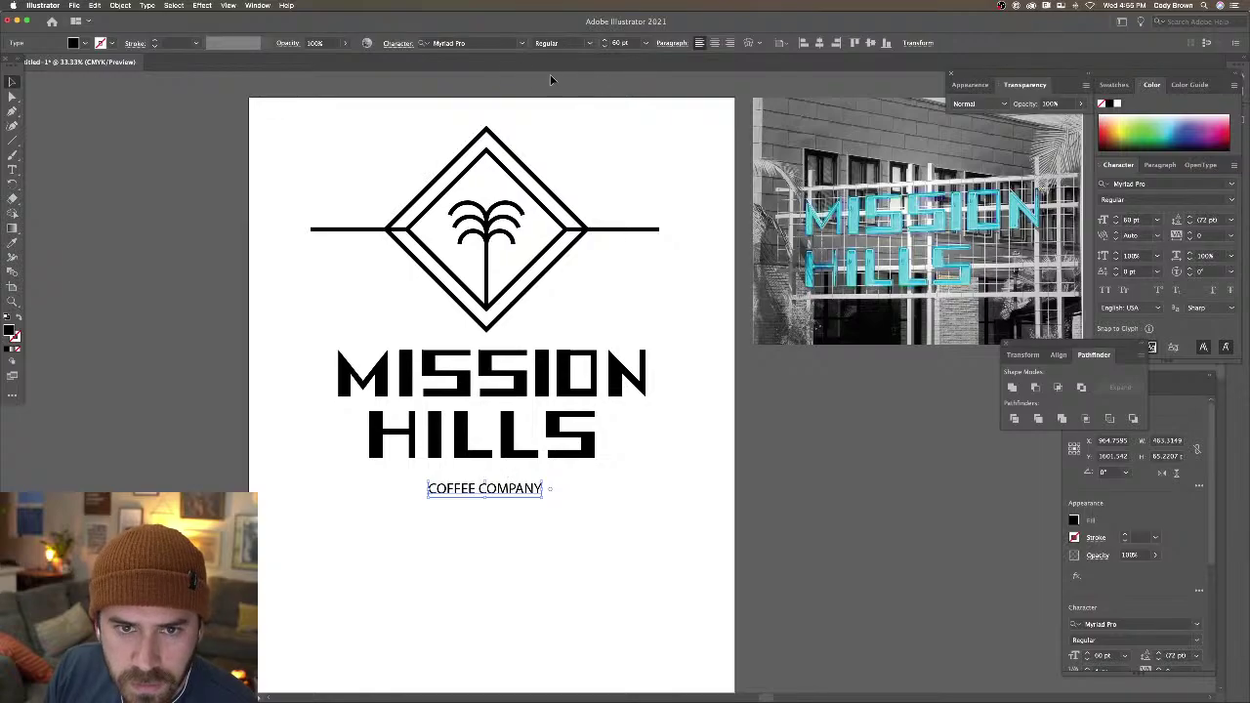
# Set the COFFEE COMPANY tagline's font to Henderson Sans
pyautogui.click(520, 44)
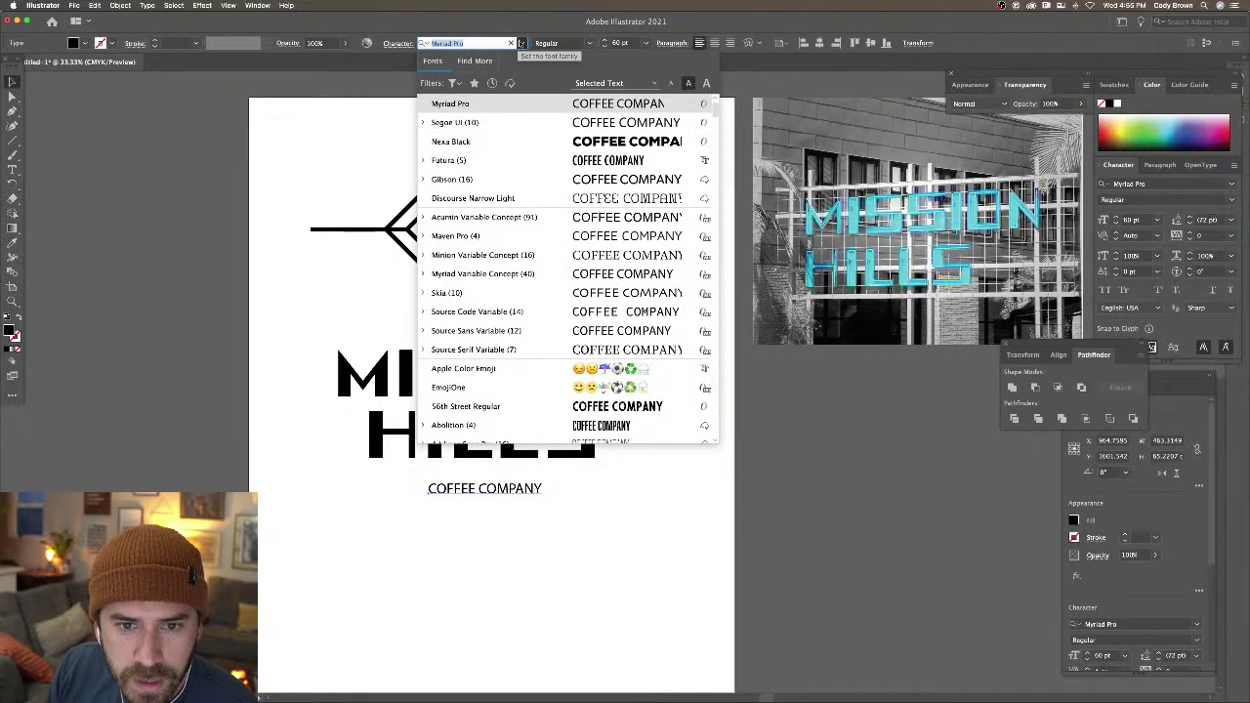
pyautogui.scroll(-10, 534, 159)
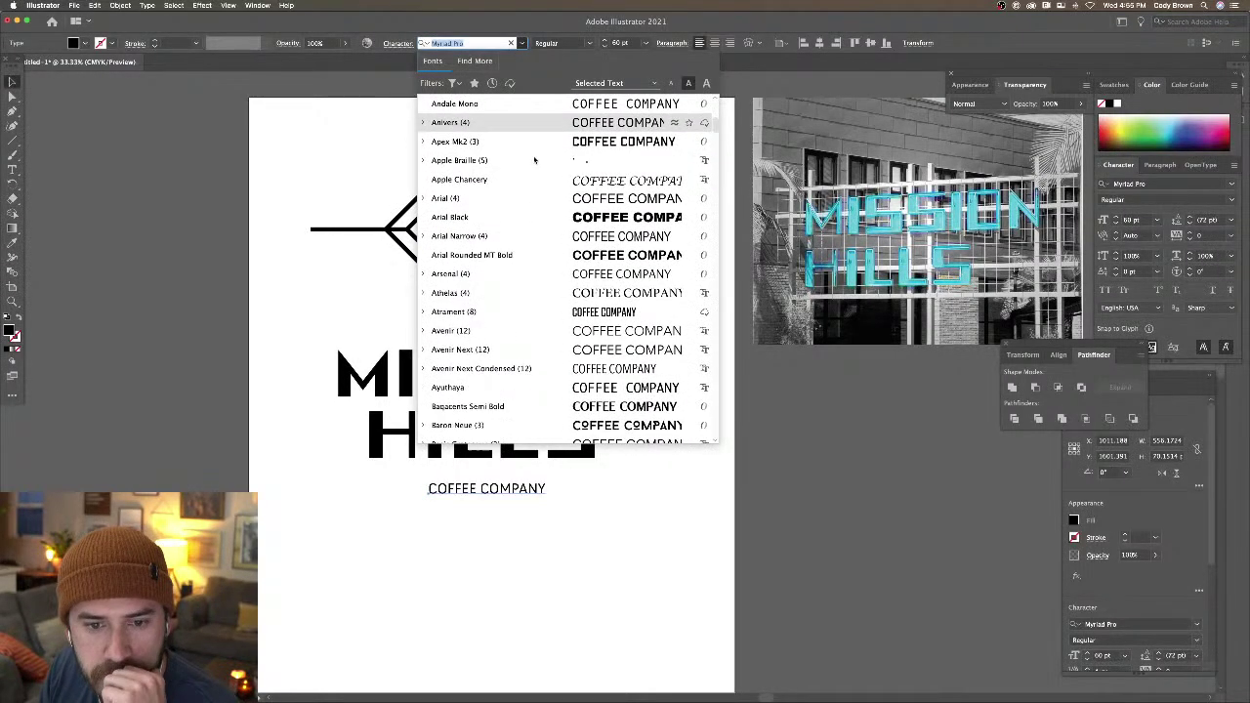
pyautogui.scroll(-5, 534, 159)
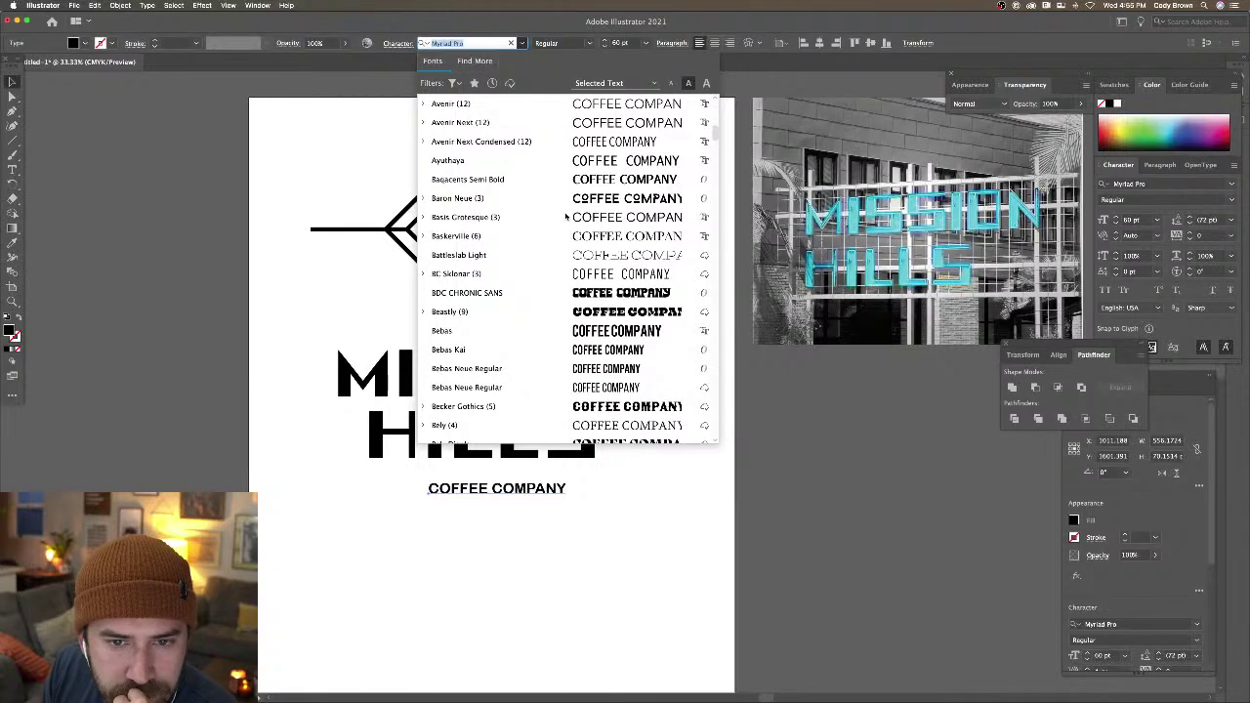
pyautogui.scroll(-4, 565, 217)
pyautogui.scroll(-2, 566, 217)
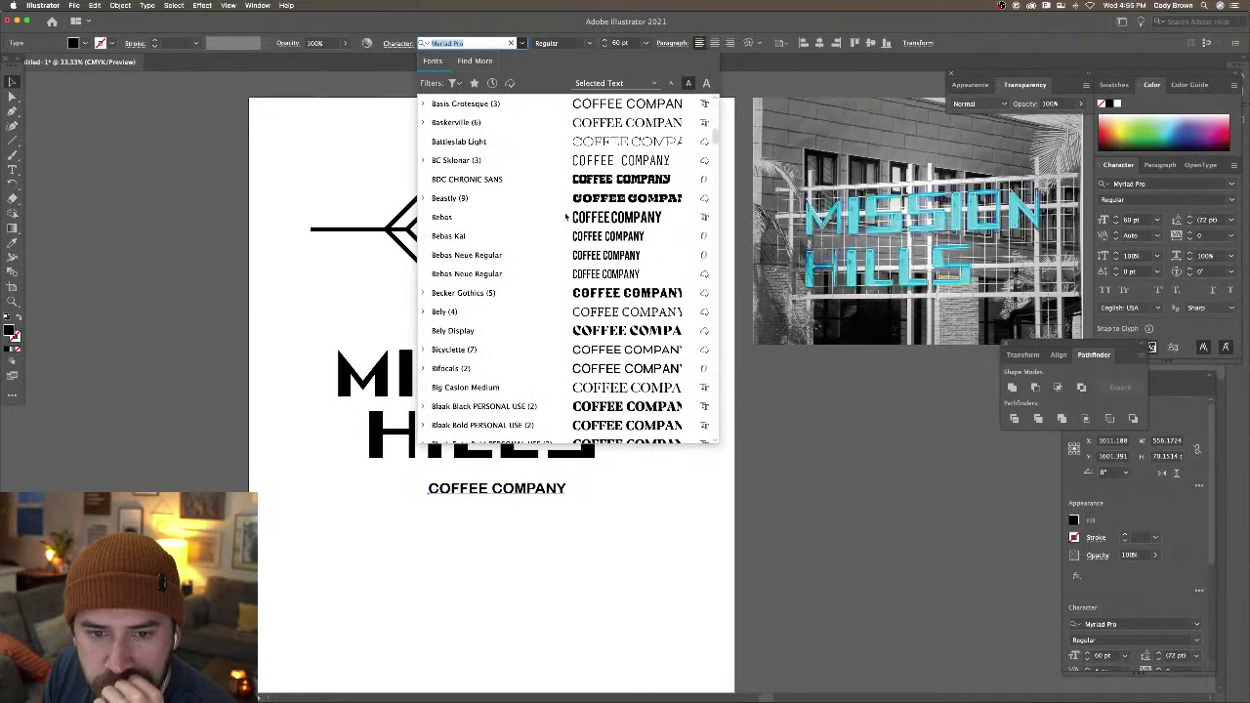
pyautogui.scroll(-6, 583, 256)
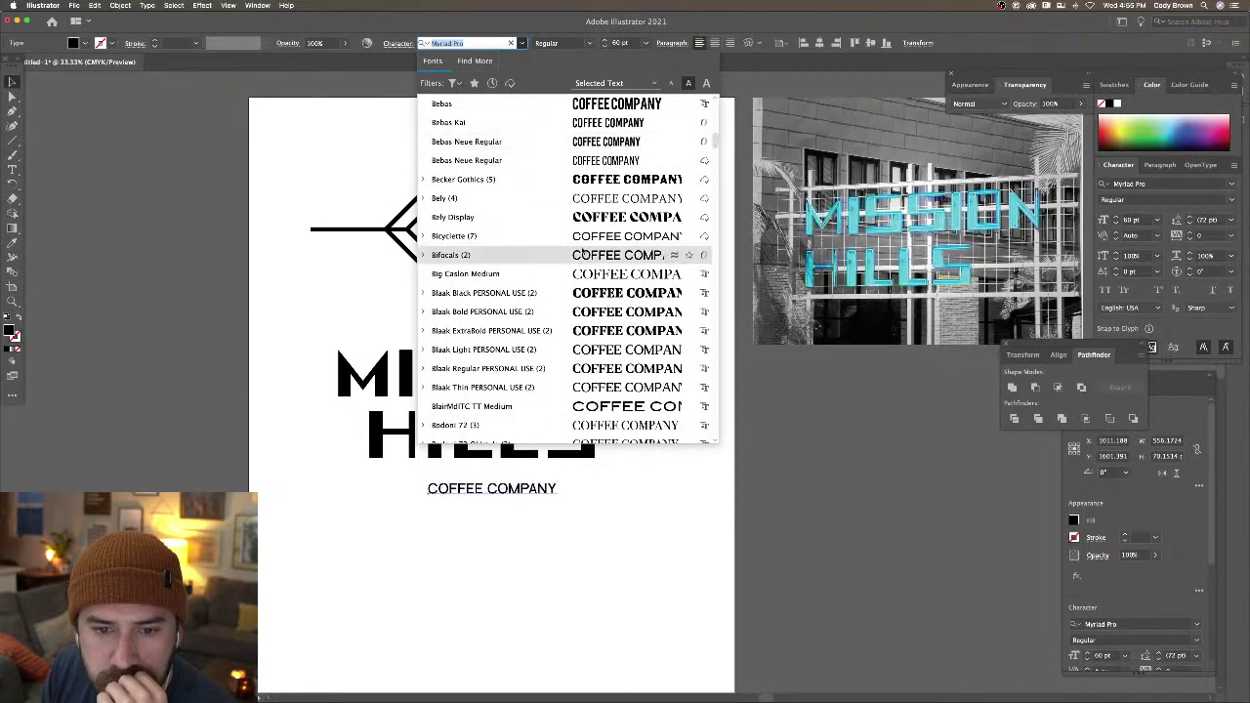
pyautogui.scroll(-3, 583, 256)
pyautogui.scroll(-5, 581, 255)
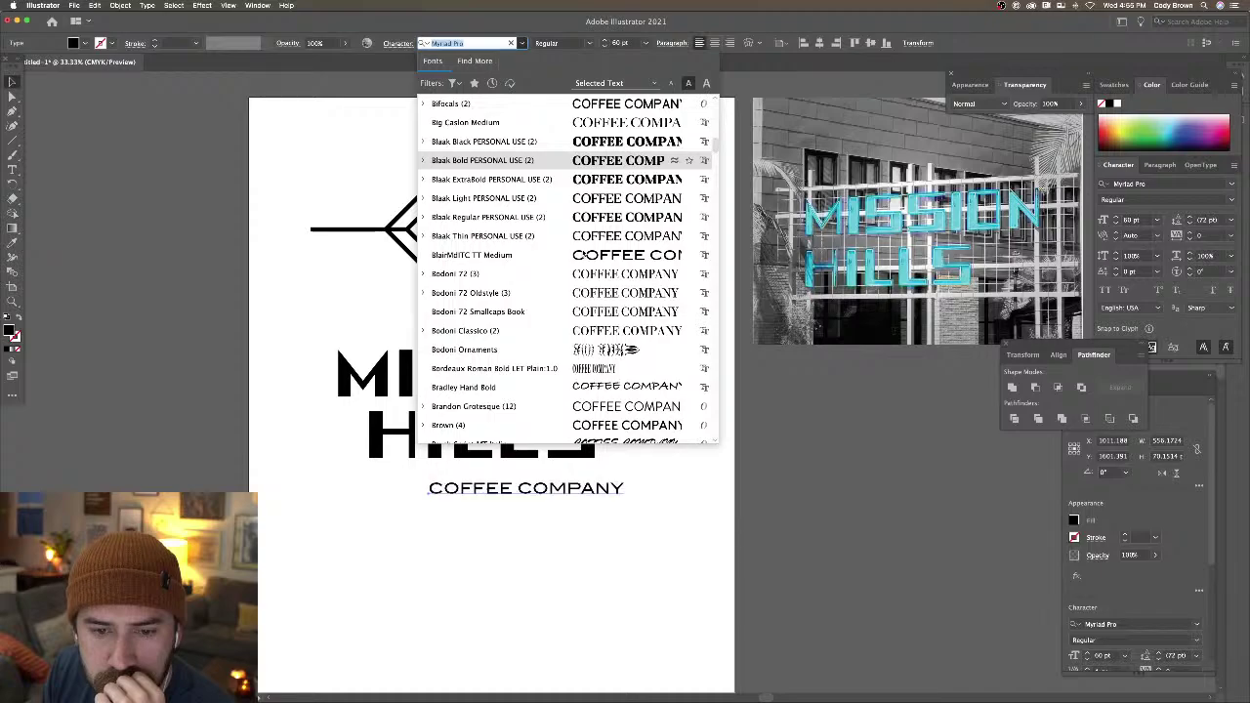
pyautogui.scroll(-8, 581, 255)
pyautogui.scroll(-5, 581, 255)
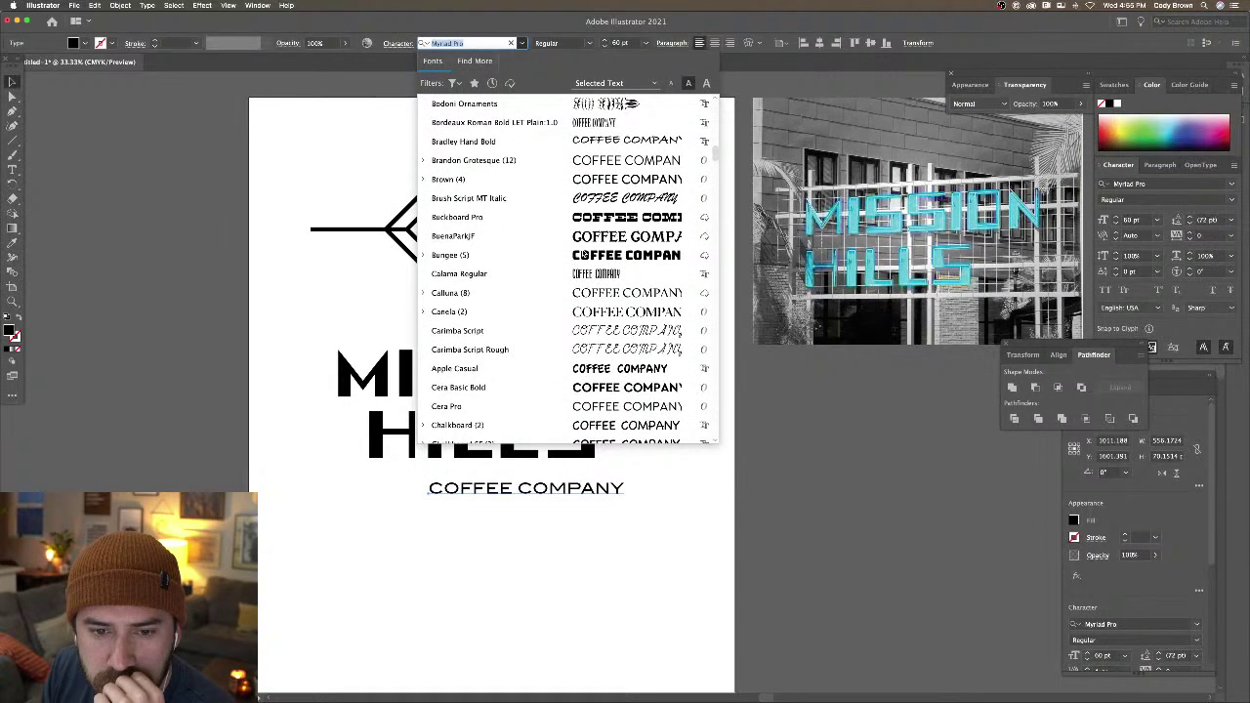
pyautogui.scroll(-5, 581, 255)
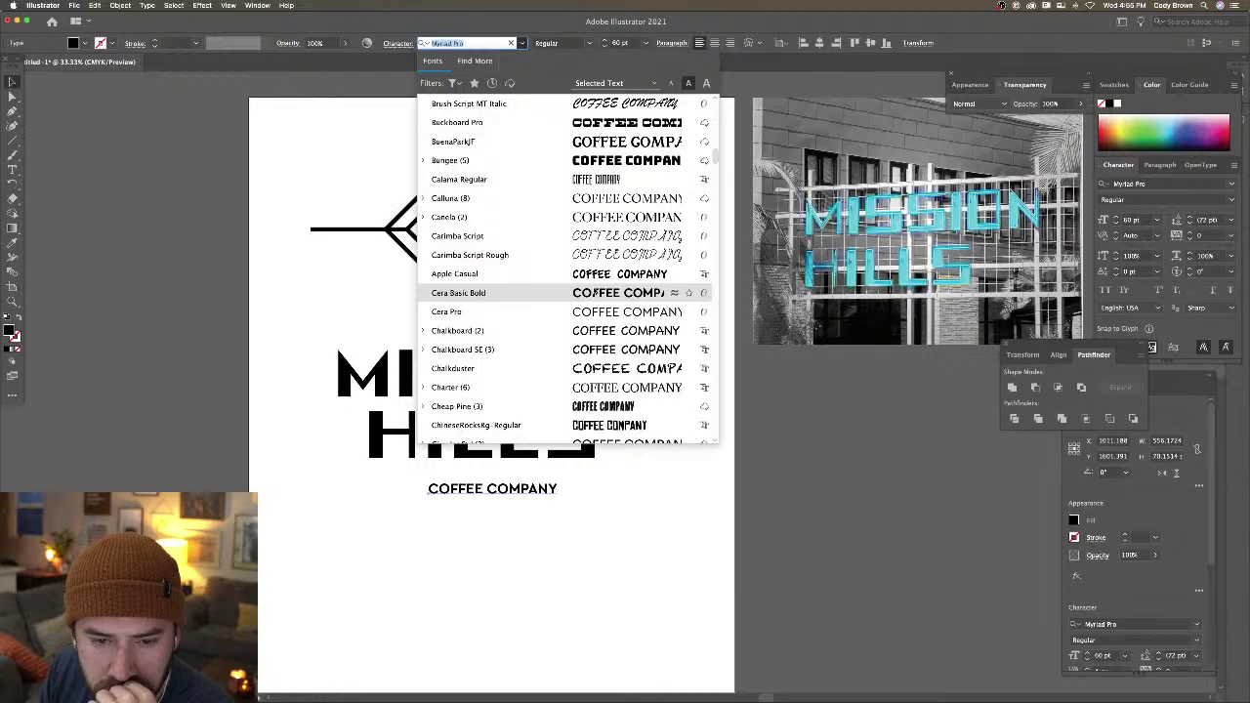
pyautogui.scroll(-15, 591, 292)
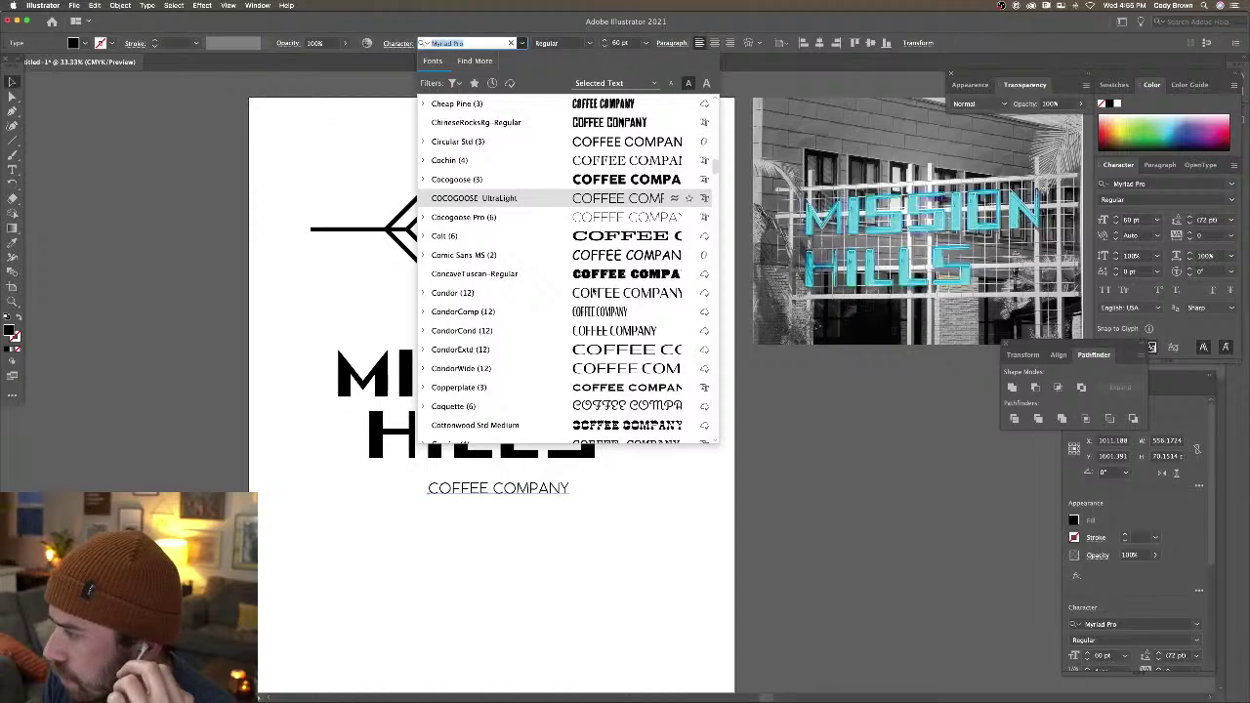
pyautogui.scroll(-5, 592, 293)
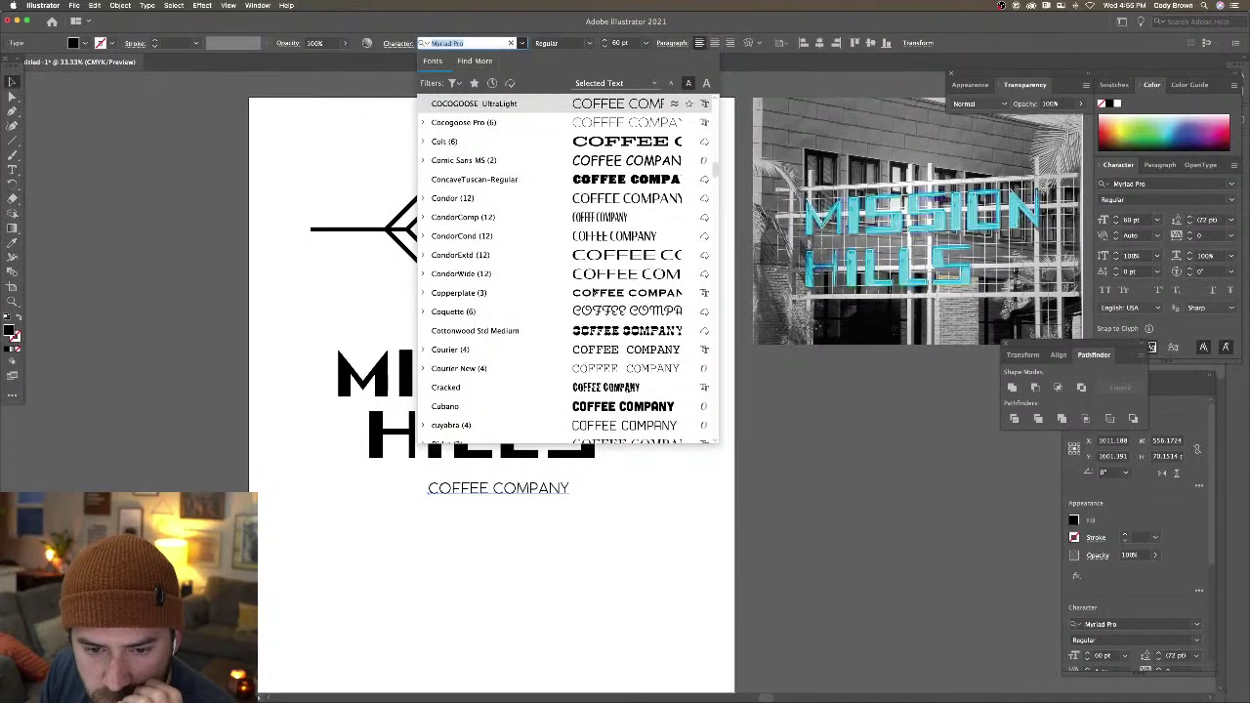
pyautogui.scroll(-7, 594, 291)
pyautogui.scroll(-2, 594, 291)
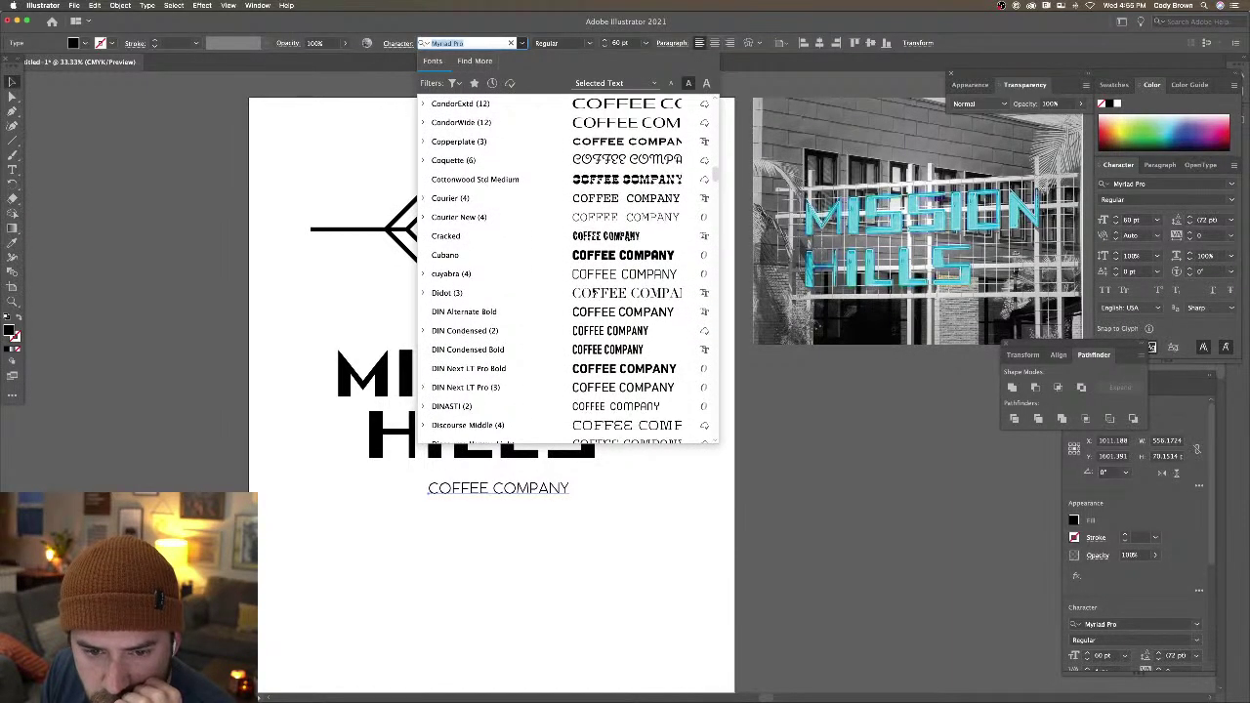
pyautogui.scroll(-6, 594, 291)
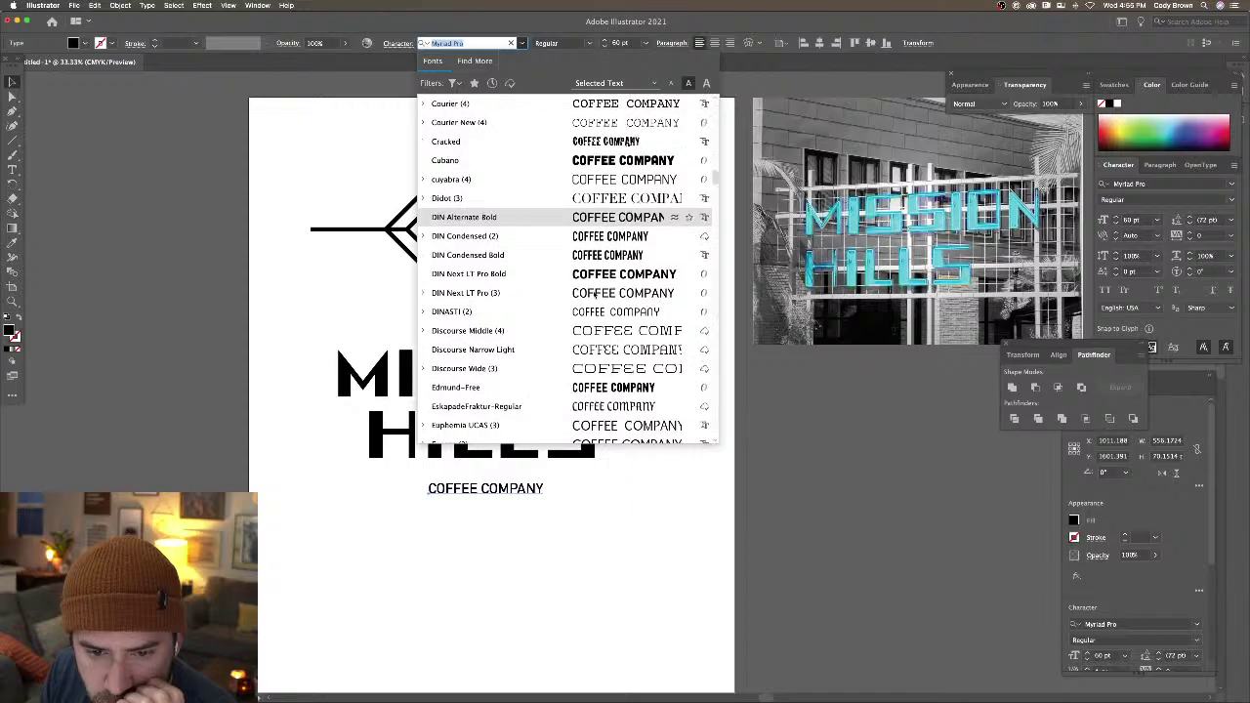
pyautogui.scroll(-13, 594, 291)
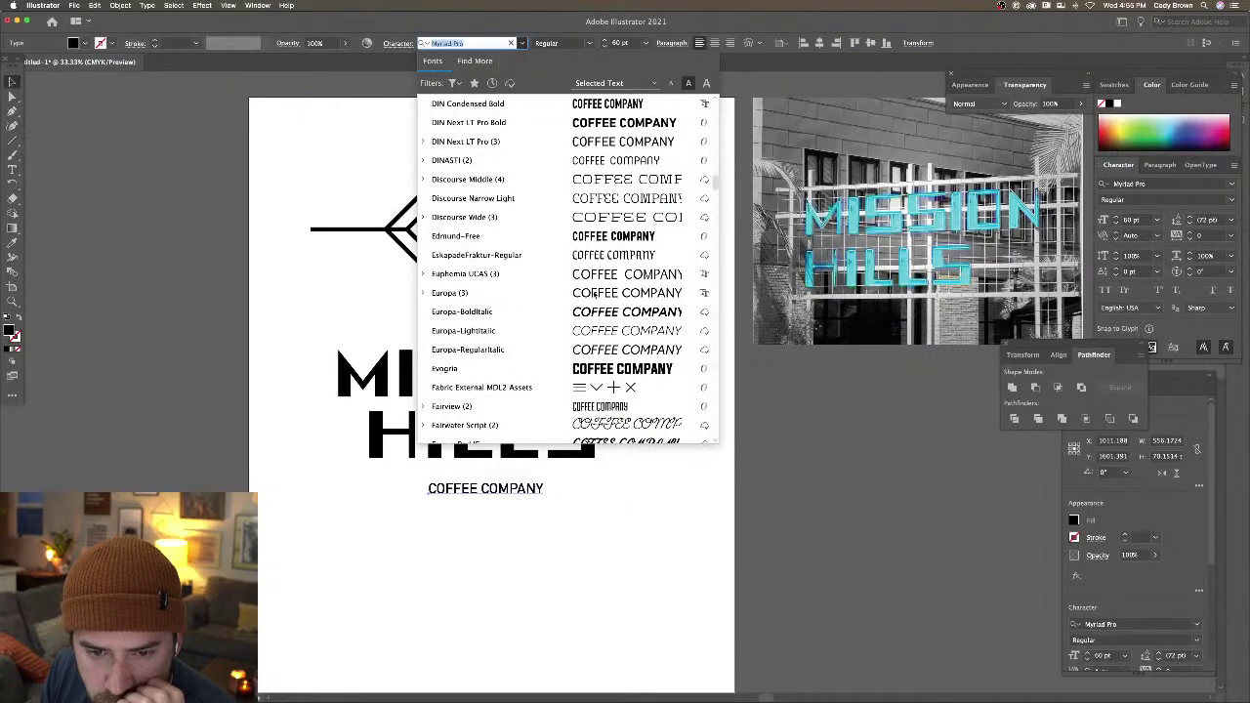
pyautogui.scroll(-11, 595, 293)
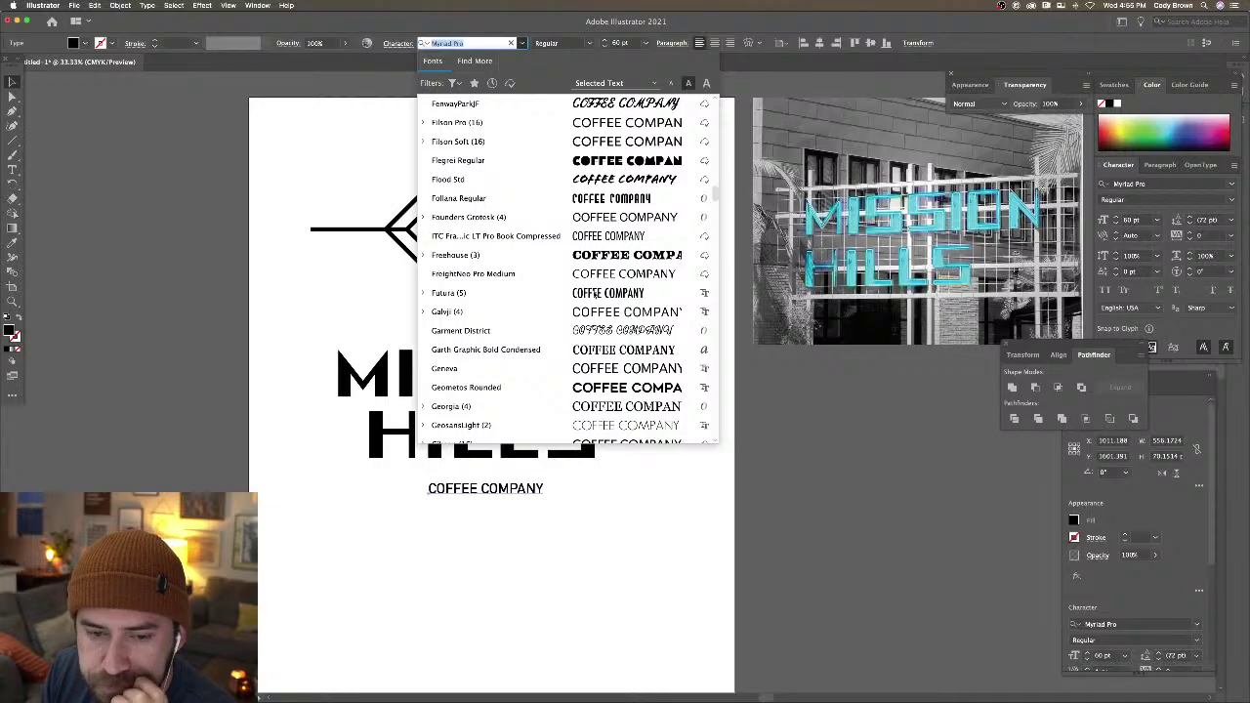
pyautogui.scroll(-2, 595, 293)
pyautogui.scroll(-2, 594, 293)
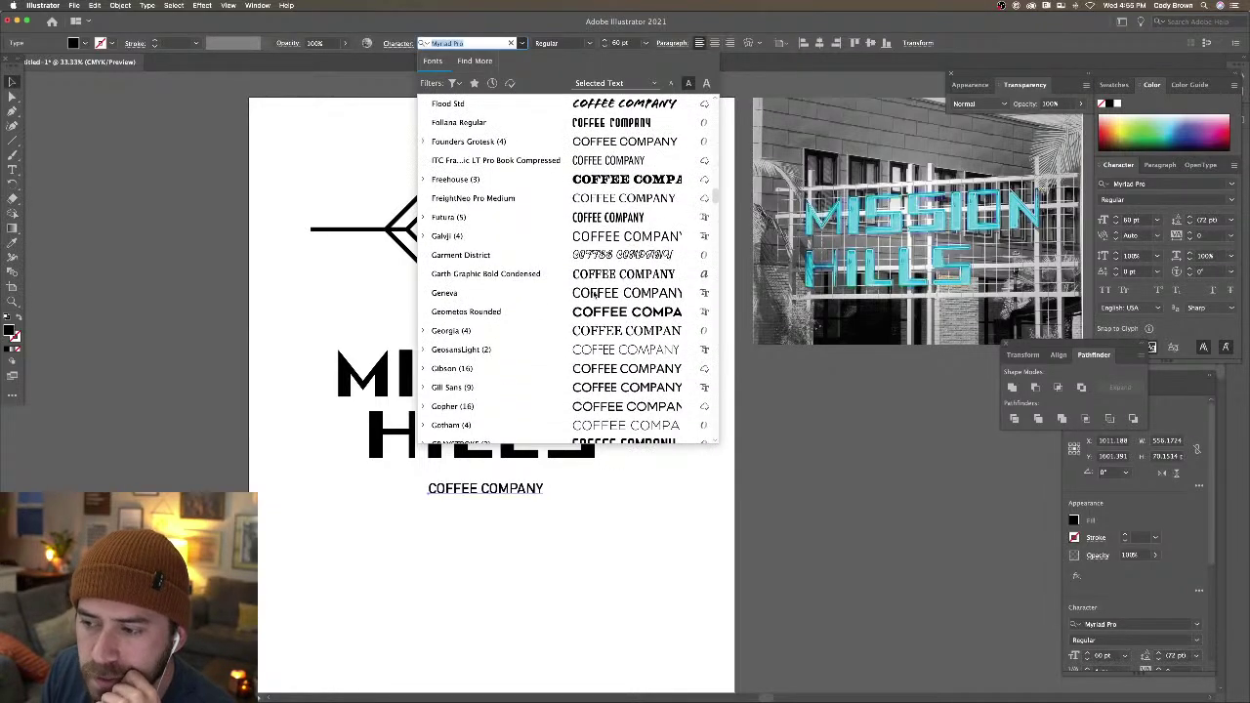
pyautogui.scroll(-8, 594, 294)
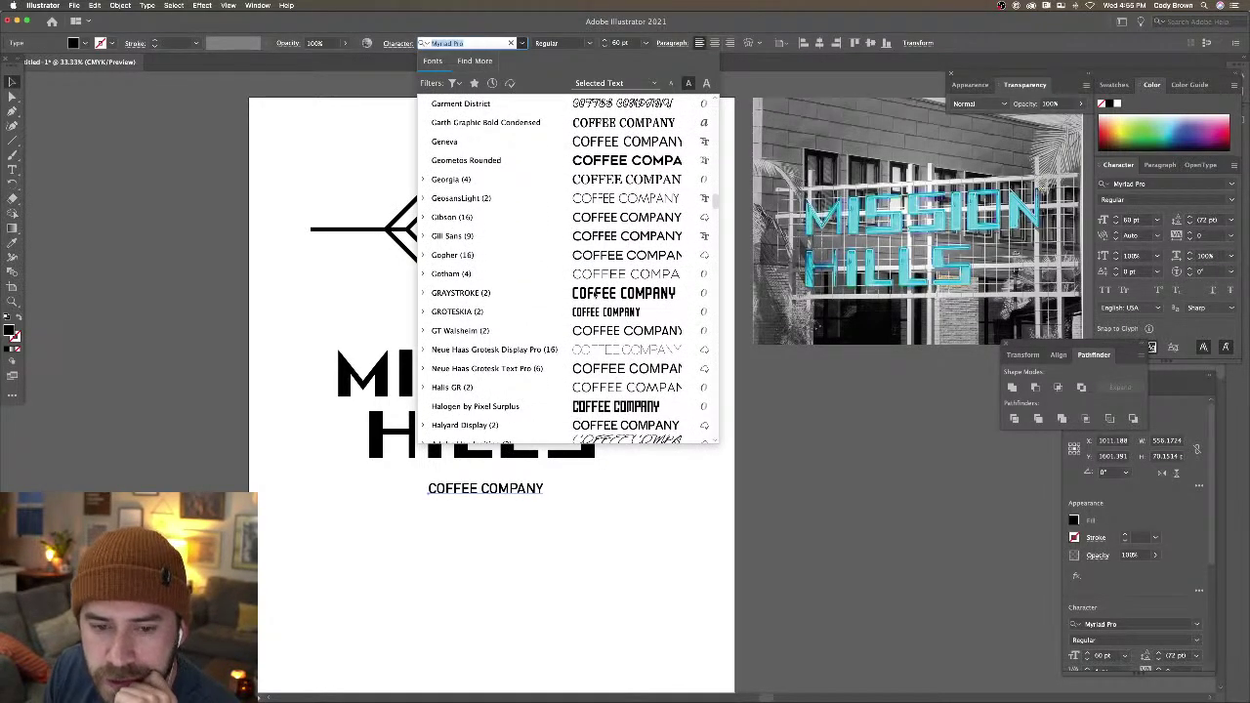
pyautogui.scroll(-5, 593, 294)
pyautogui.scroll(-8, 594, 294)
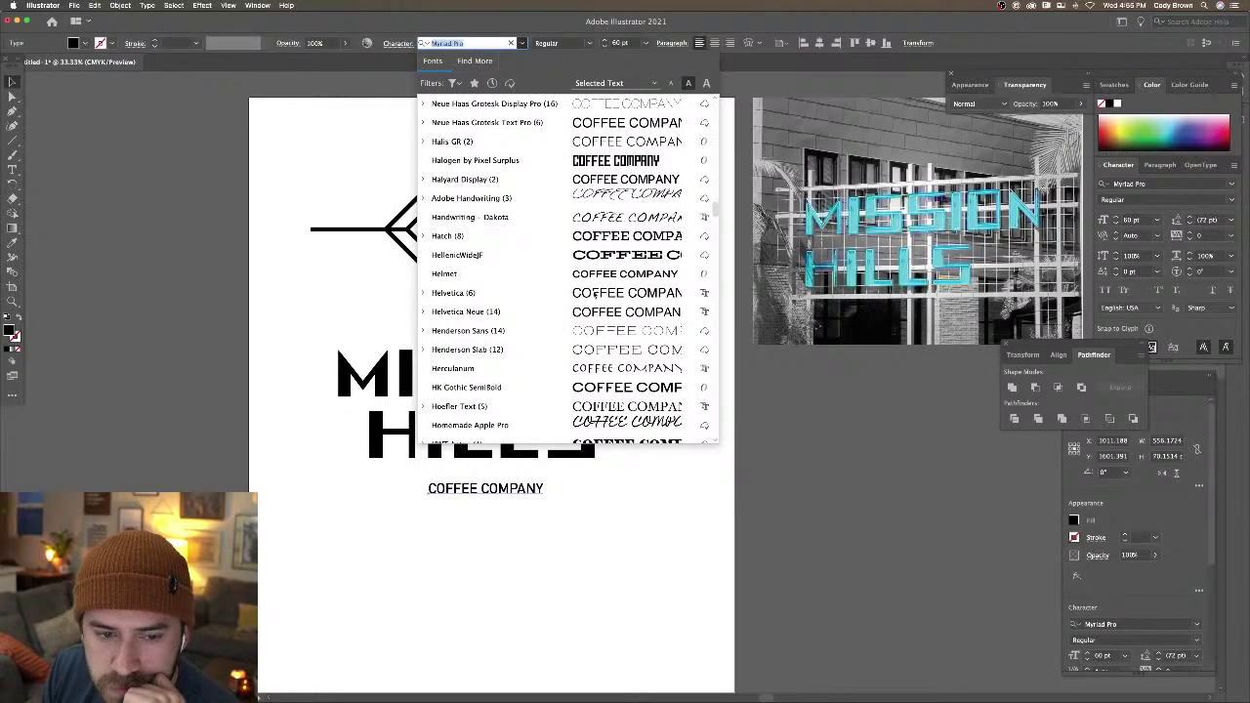
pyautogui.click(590, 335)
# Make the tagline Henderson Sans Basic Bold, enlarge it, widen its tracking and centre it under MISSION HILLS
pyautogui.click(589, 43)
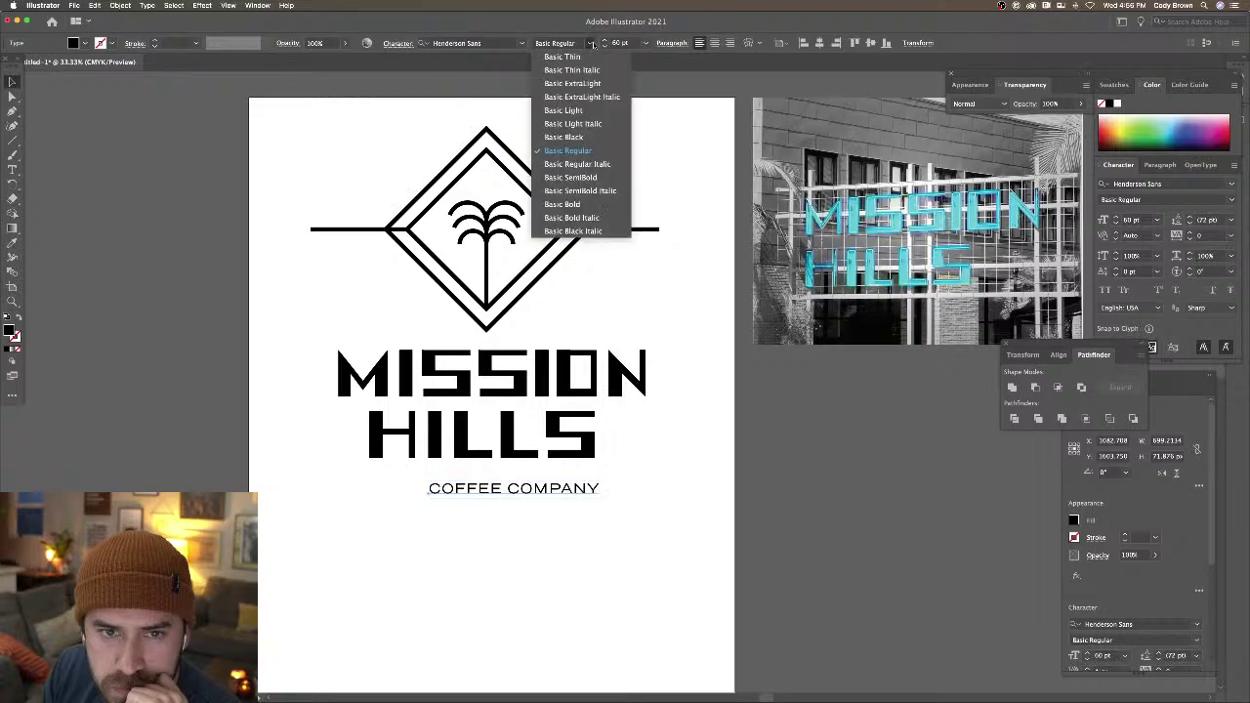
pyautogui.click(584, 205)
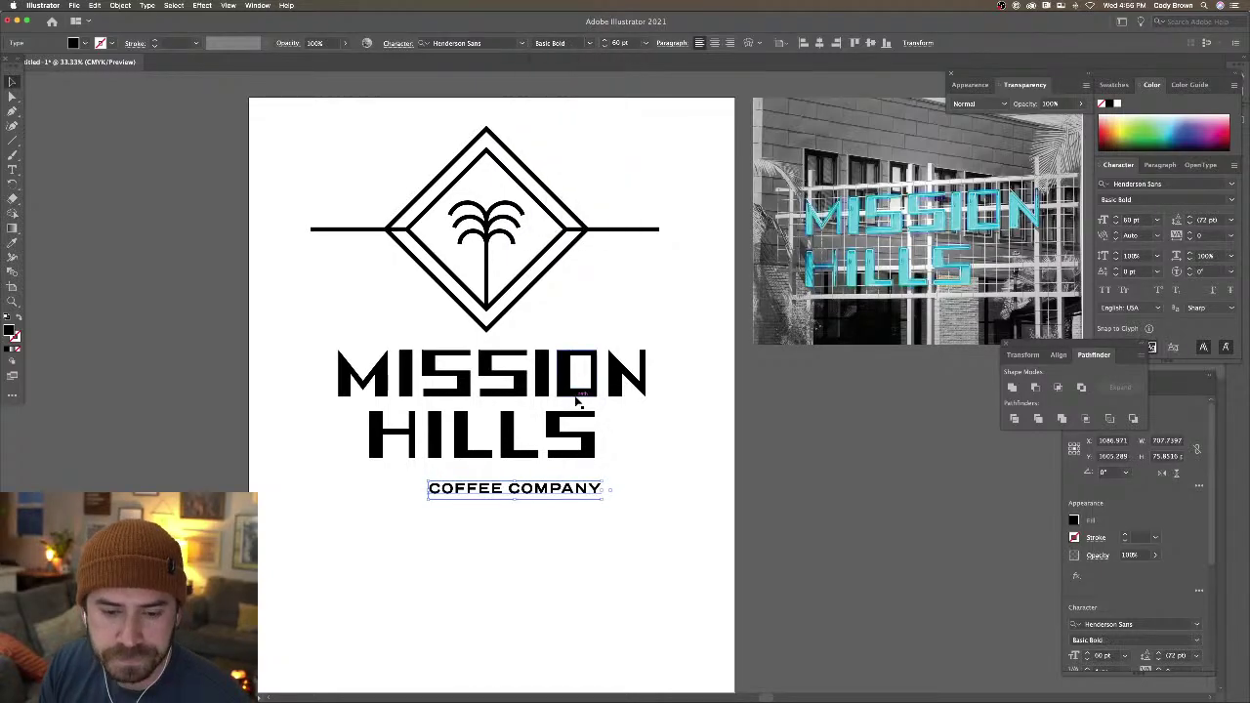
pyautogui.moveTo(566, 493); pyautogui.dragTo(542, 492)
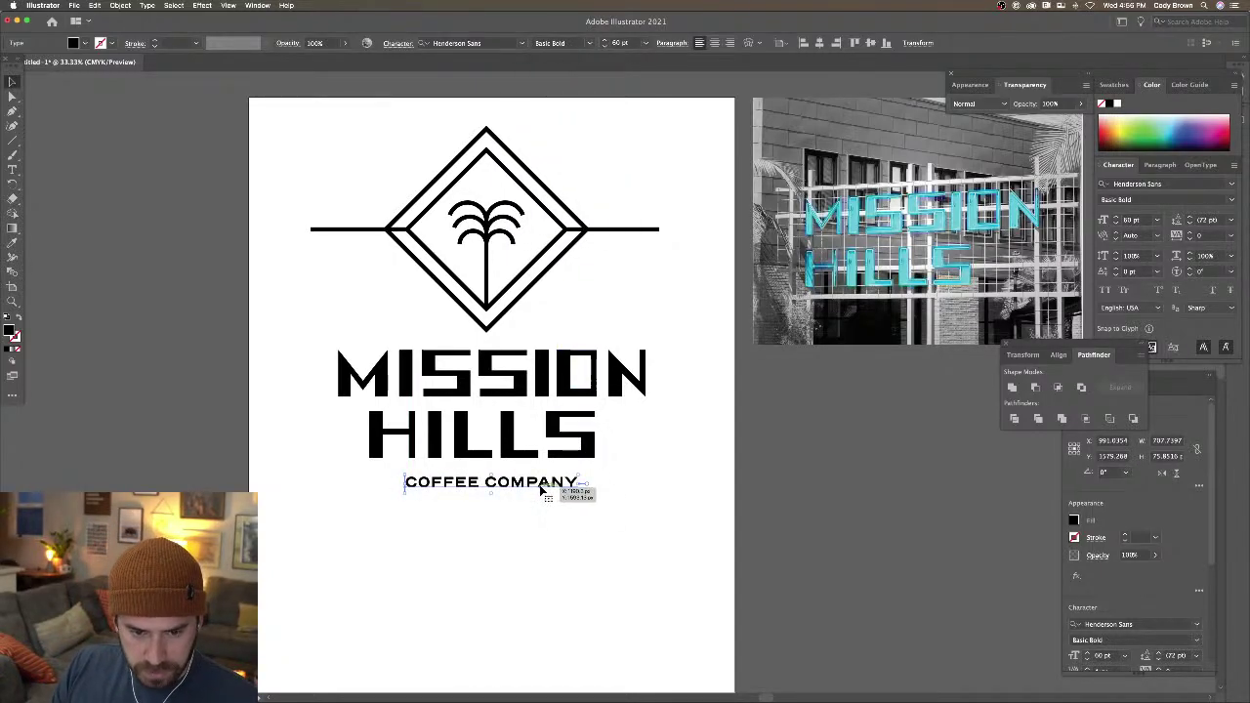
pyautogui.moveTo(542, 489); pyautogui.dragTo(588, 491)
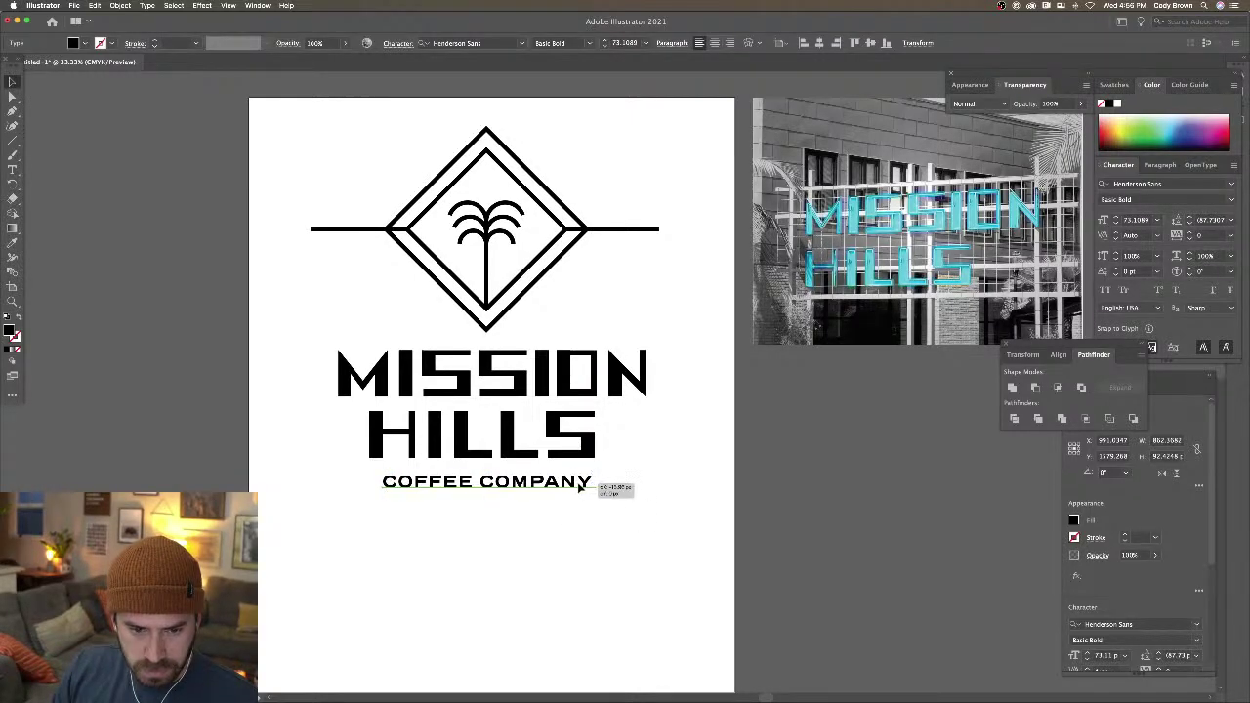
pyautogui.hotkey('alt', 'Right')
pyautogui.hotkey('alt', 'Right')
pyautogui.hotkey('alt', 'Right')
pyautogui.hotkey('alt', 'Right')
pyautogui.hotkey('alt', 'Right')
pyautogui.hotkey('alt', 'Right')
pyautogui.hotkey('alt', 'Right')
pyautogui.hotkey('alt', 'Right')
pyautogui.hotkey('alt', 'Right')
pyautogui.hotkey('alt', 'Right')
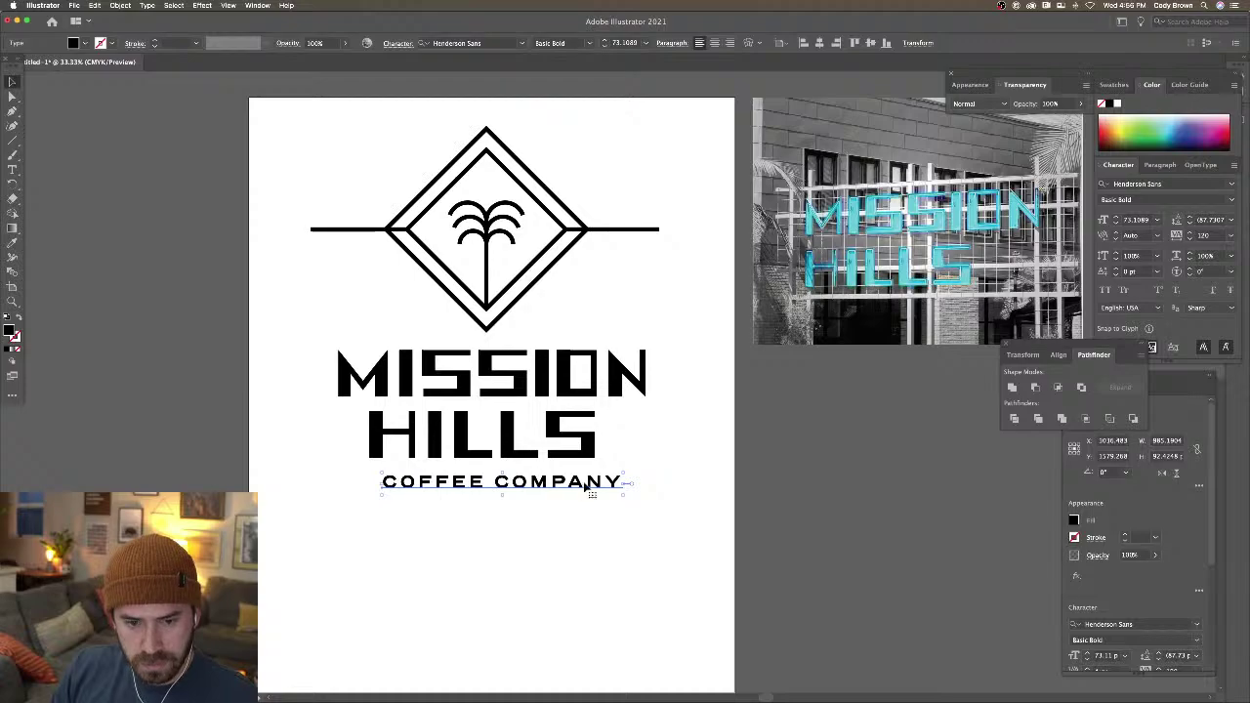
pyautogui.moveTo(593, 496); pyautogui.dragTo(558, 489)
pyautogui.scroll(1, 683, 172)
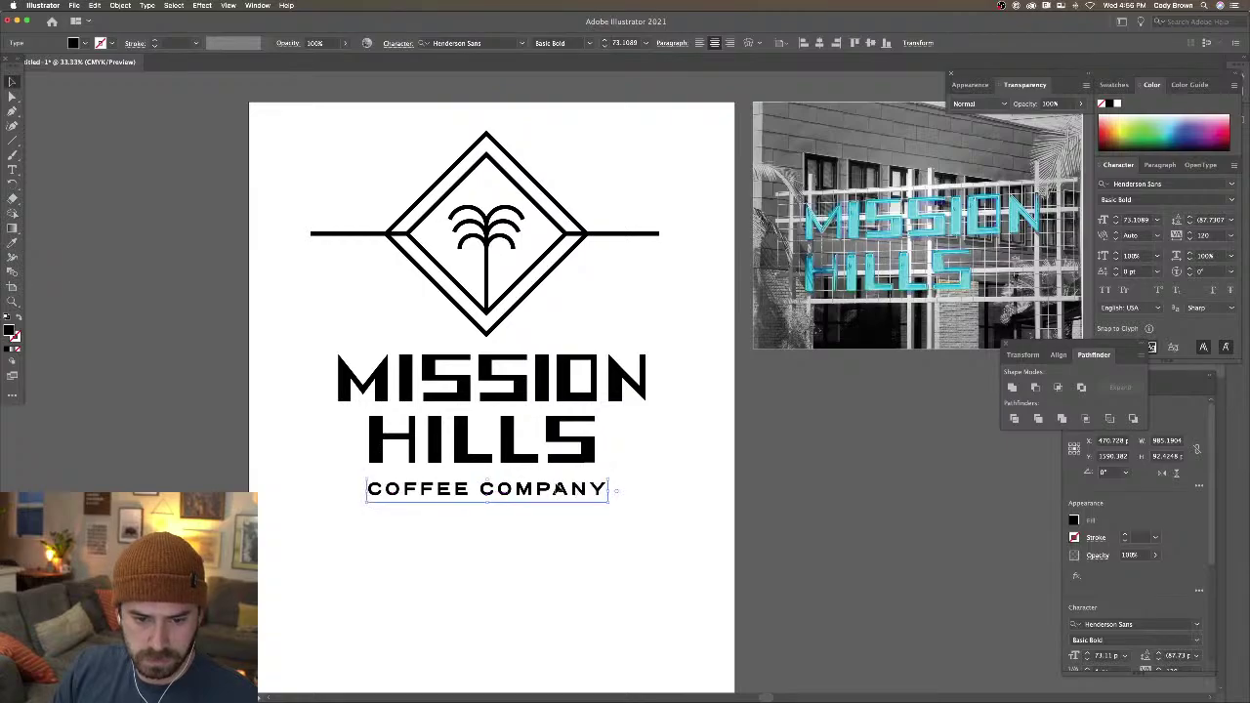
pyautogui.click(315, 427)
# Give the MISSION HILLS lettering no fill and a black 10 pt stroke
pyautogui.moveTo(308, 352); pyautogui.dragTo(644, 459)
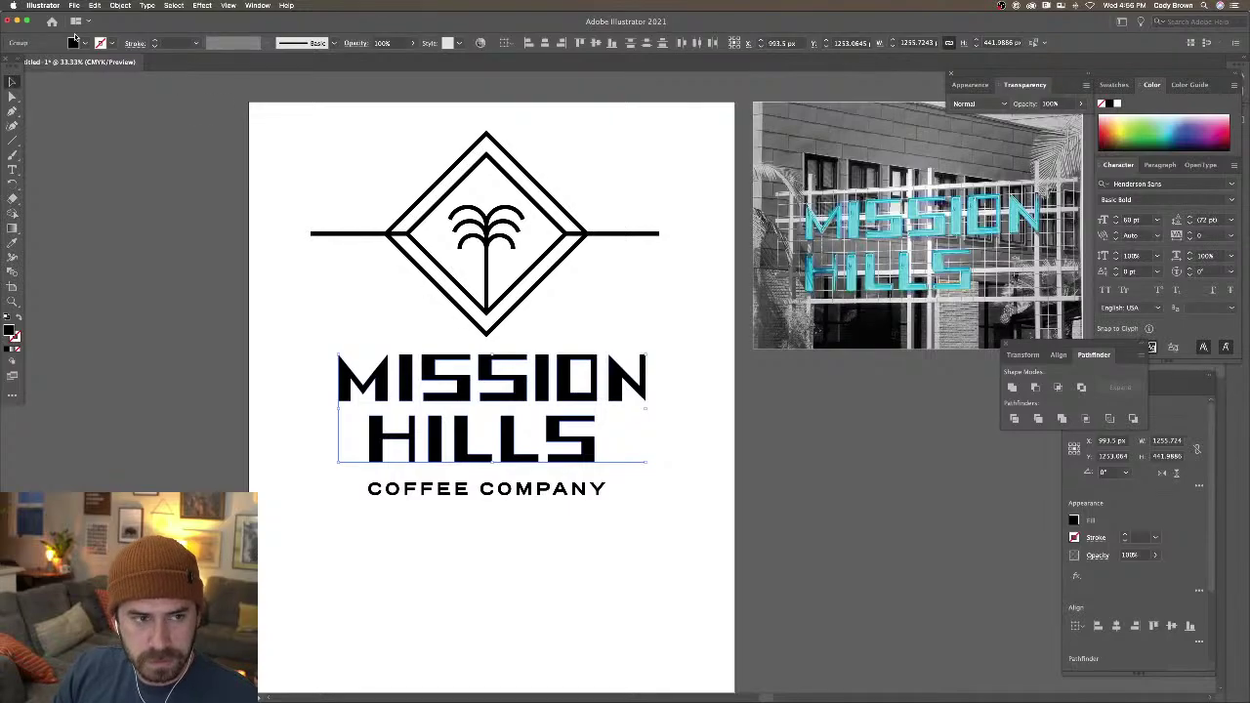
pyautogui.click(84, 43)
pyautogui.click(9, 63)
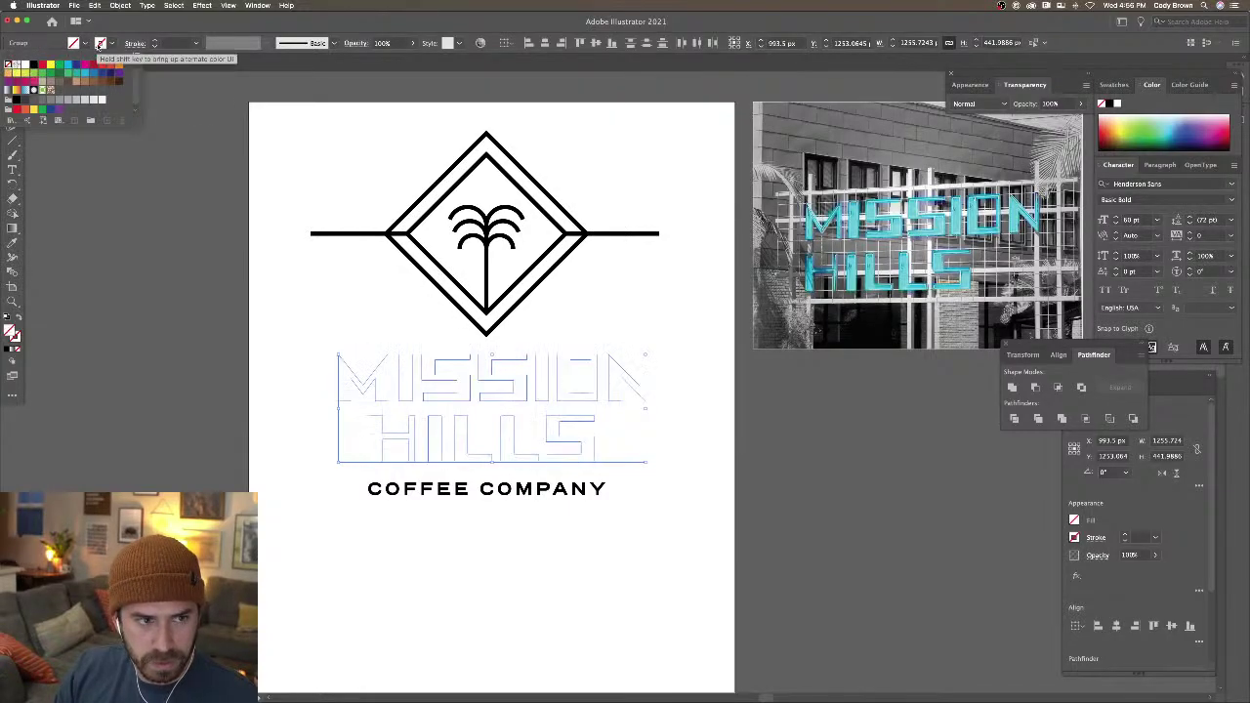
pyautogui.click(34, 64)
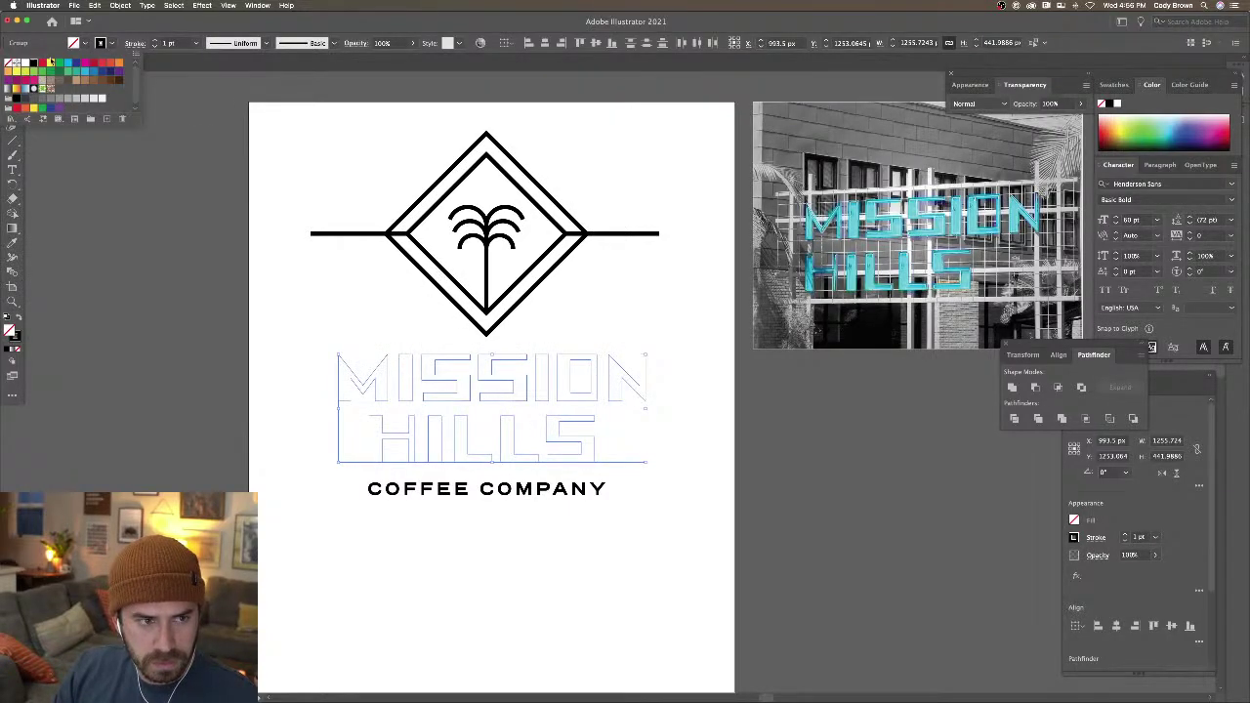
pyautogui.click(156, 41)
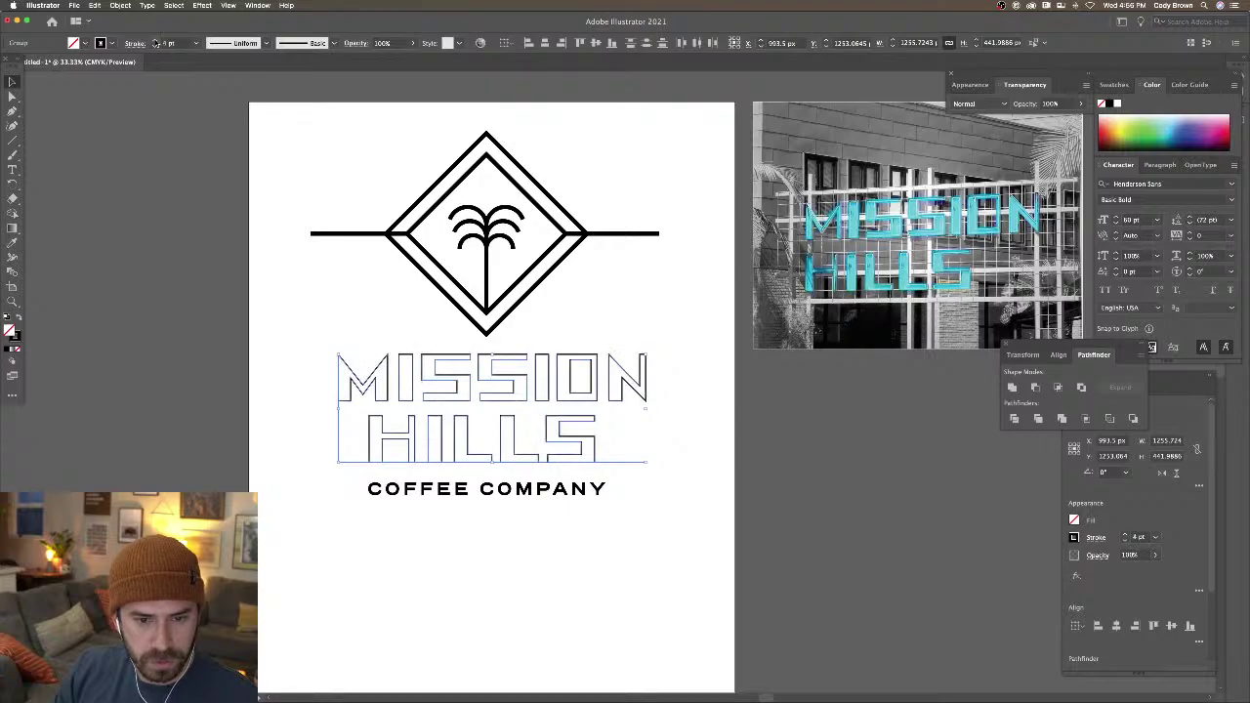
pyautogui.click(156, 42)
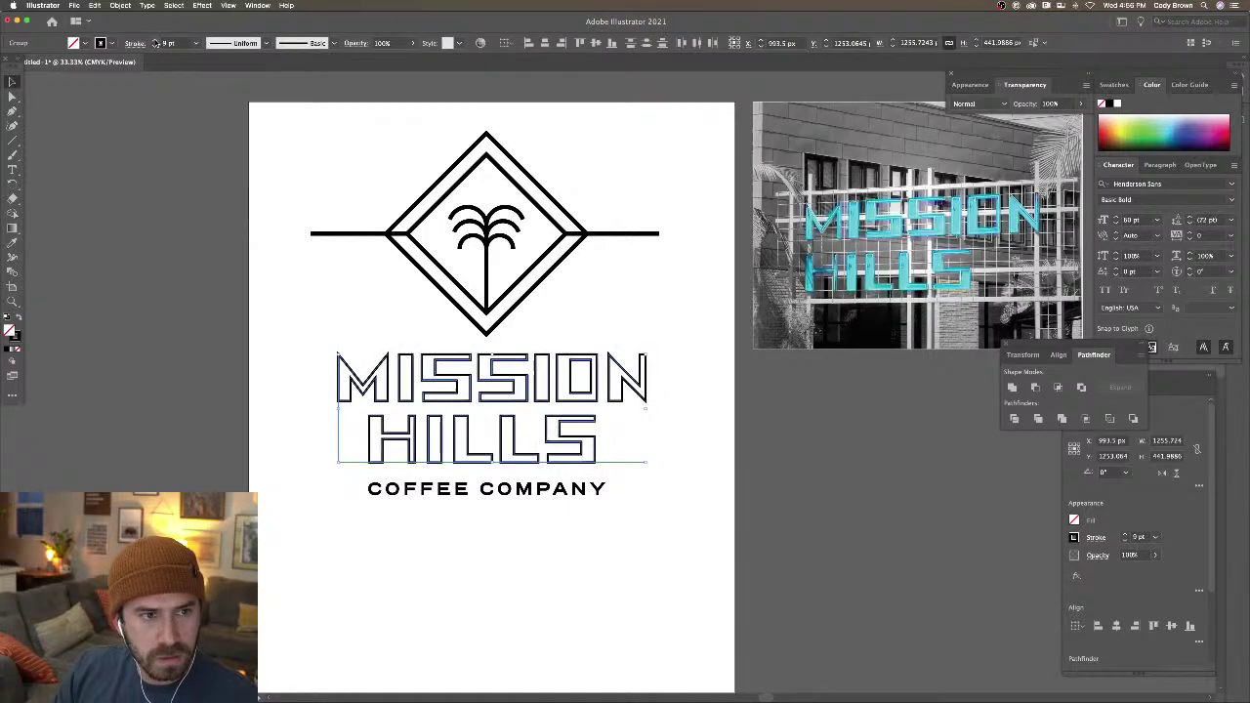
pyautogui.click(157, 42)
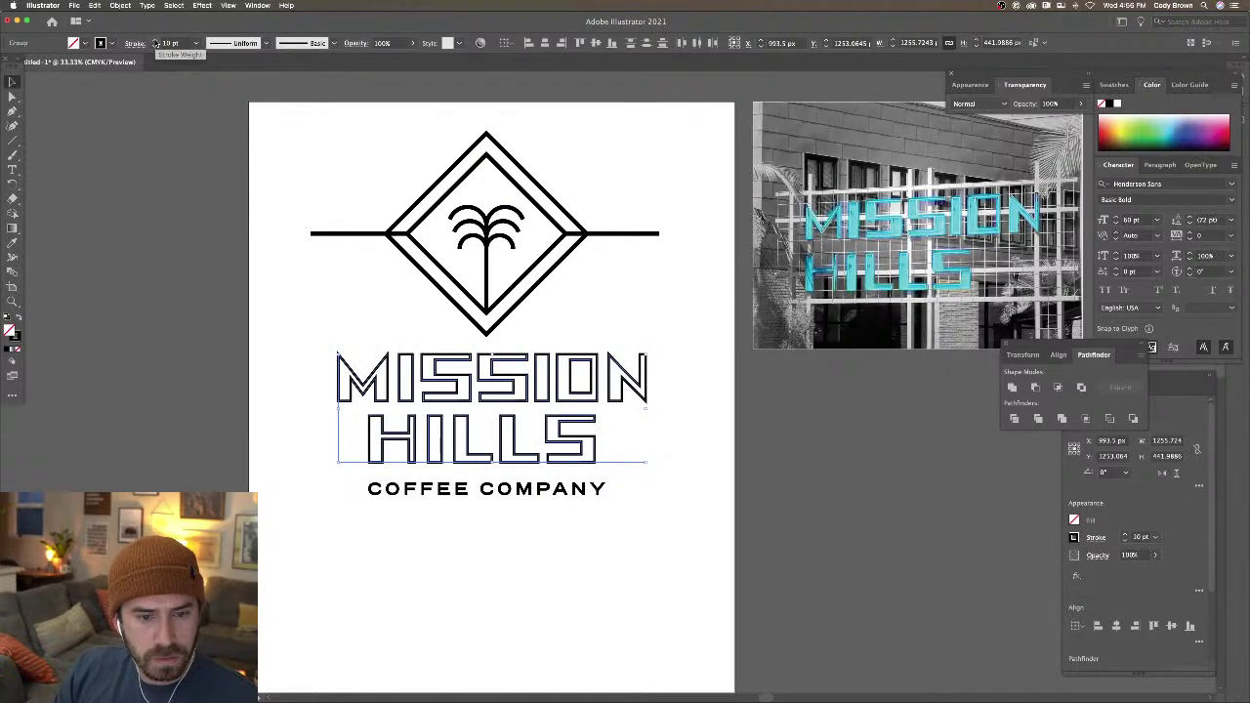
pyautogui.click(203, 223)
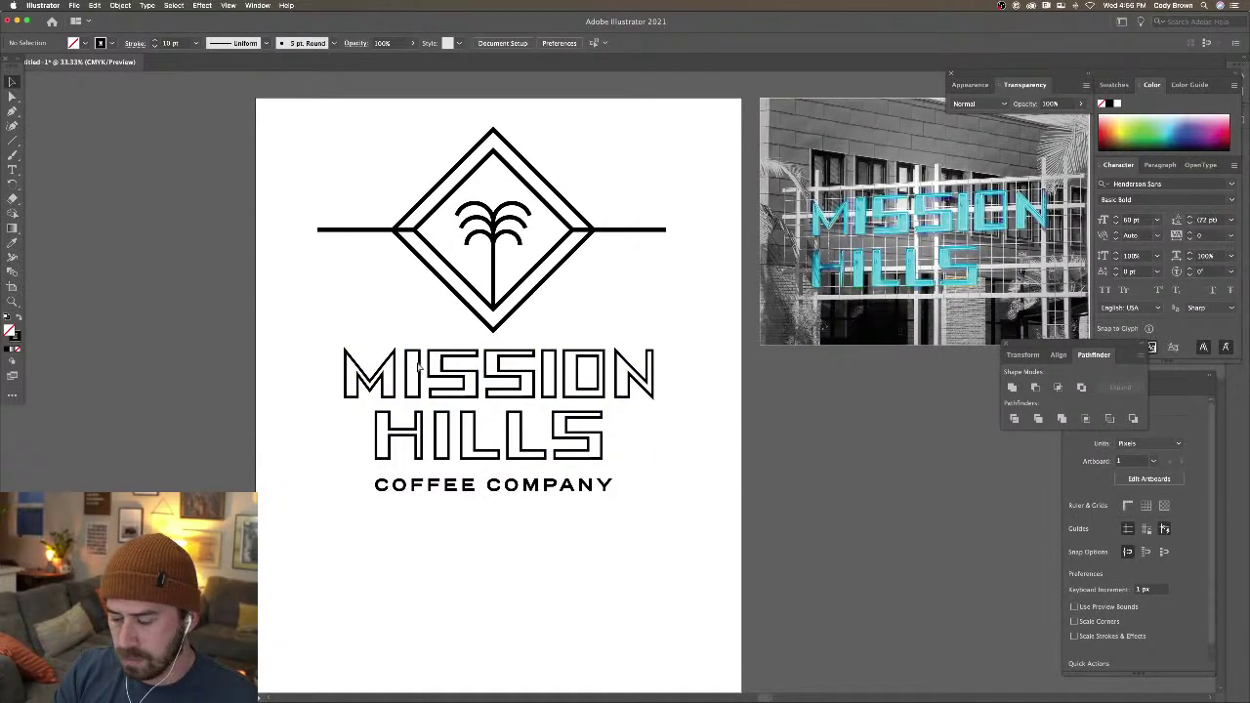
pyautogui.press('super+equal')
# Adjust anchors on the M and nudge the H's right side outward
pyautogui.hscroll(-3, 418, 367)
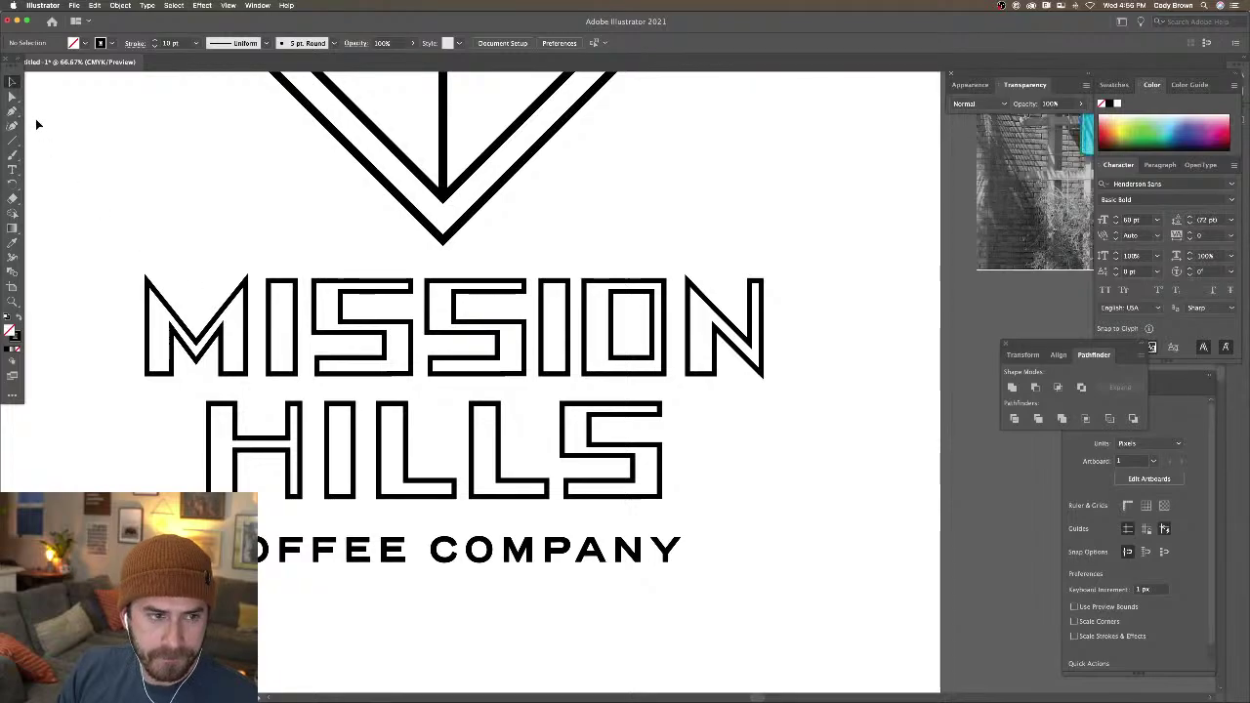
pyautogui.click(11, 95)
pyautogui.click(237, 305)
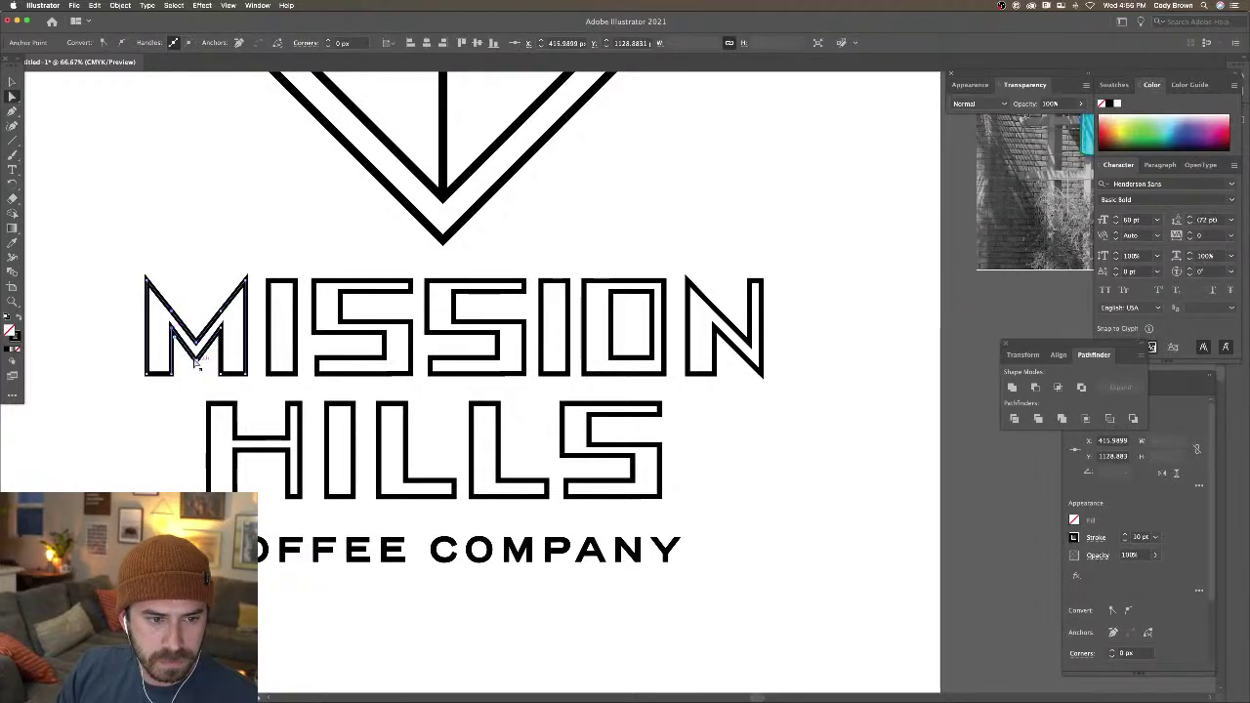
pyautogui.moveTo(216, 344); pyautogui.dragTo(226, 339)
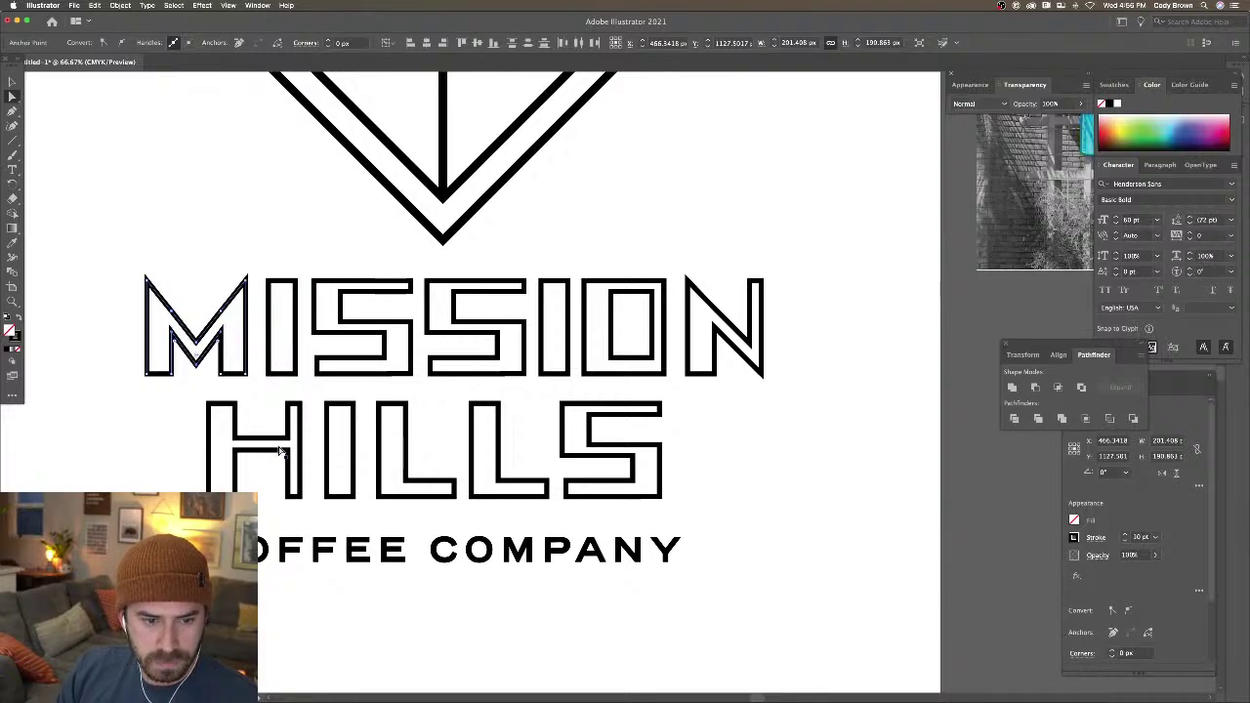
pyautogui.click(302, 498)
pyautogui.click(305, 500)
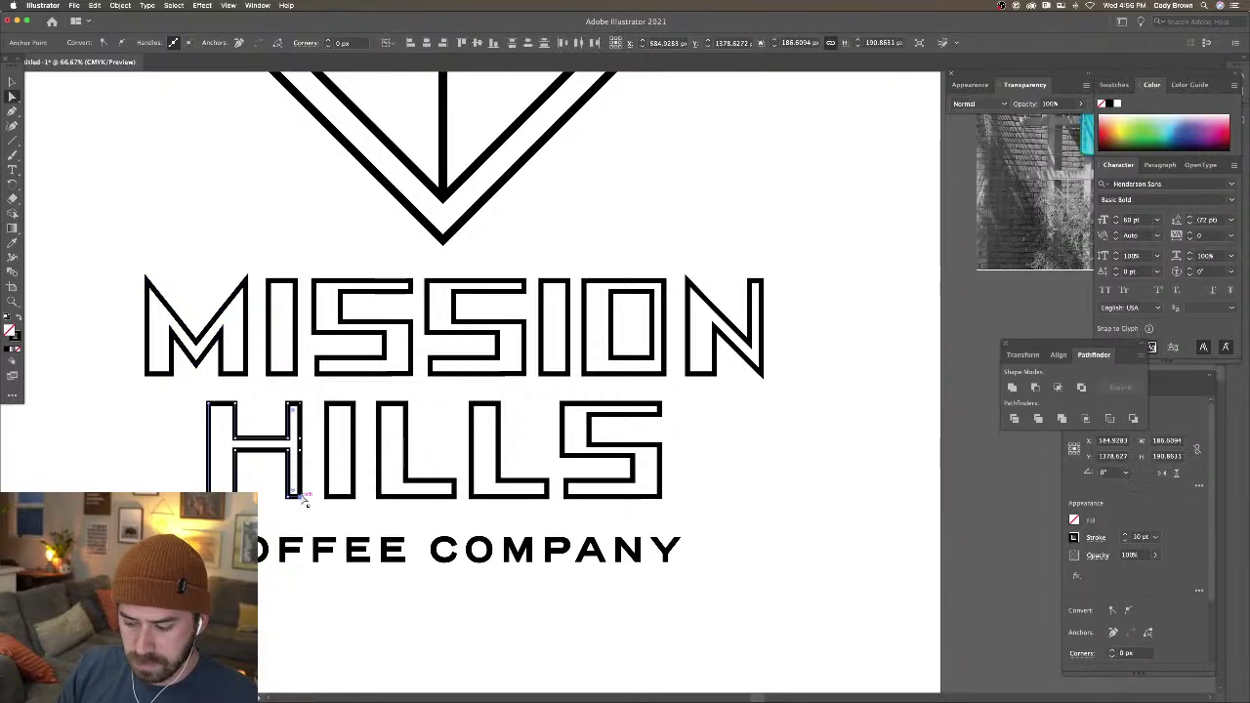
pyautogui.moveTo(304, 500); pyautogui.dragTo(302, 498)
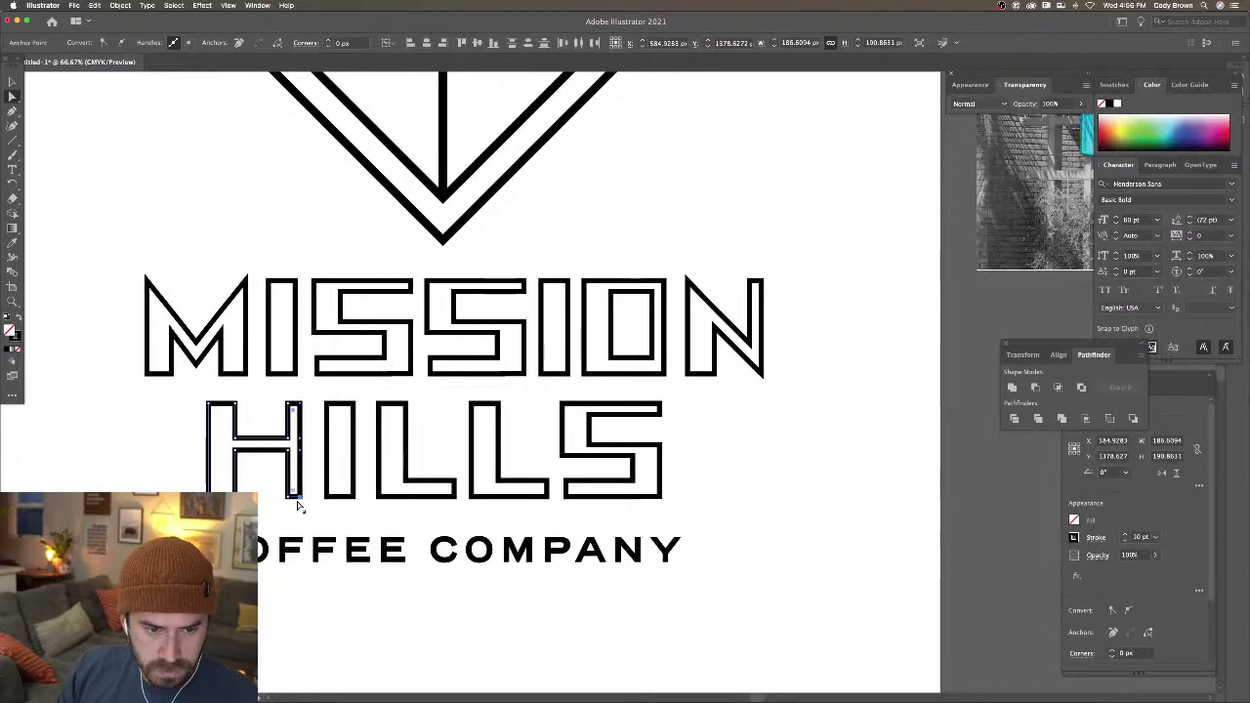
pyautogui.hotkey('shift', 'Right')
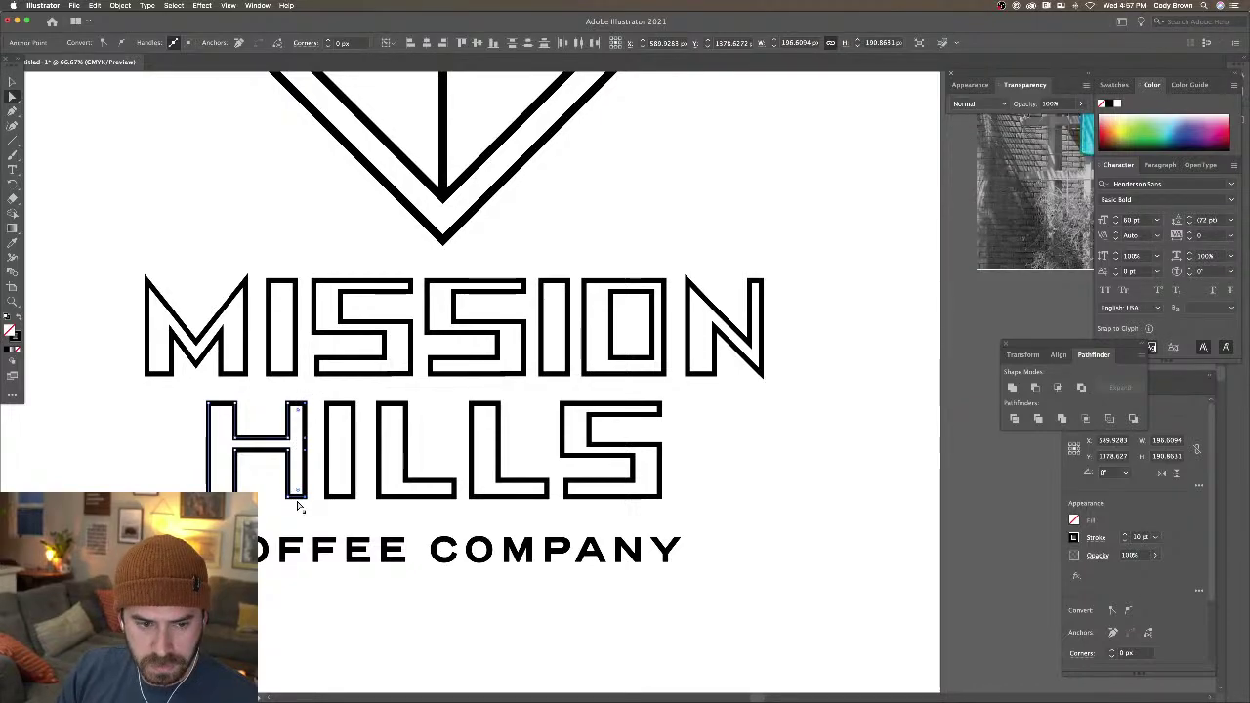
pyautogui.click(553, 410)
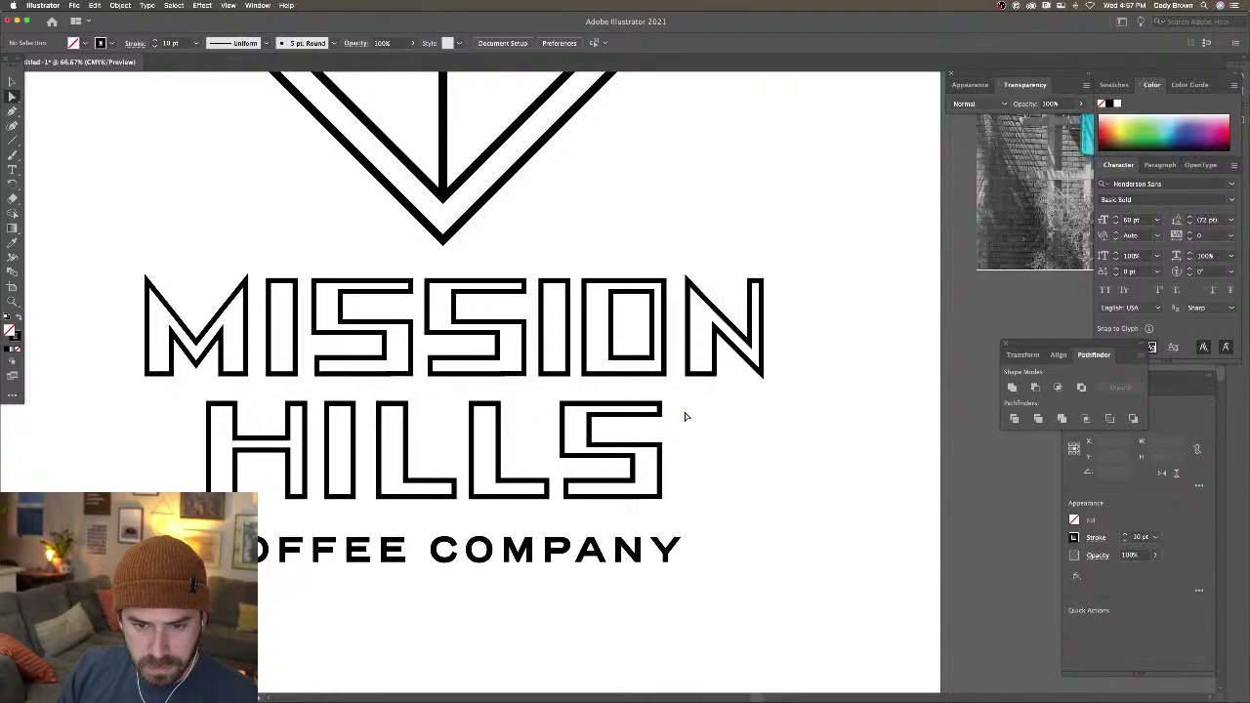
# Fine-tune anchors on the S and the N's right edge
pyautogui.click(585, 423)
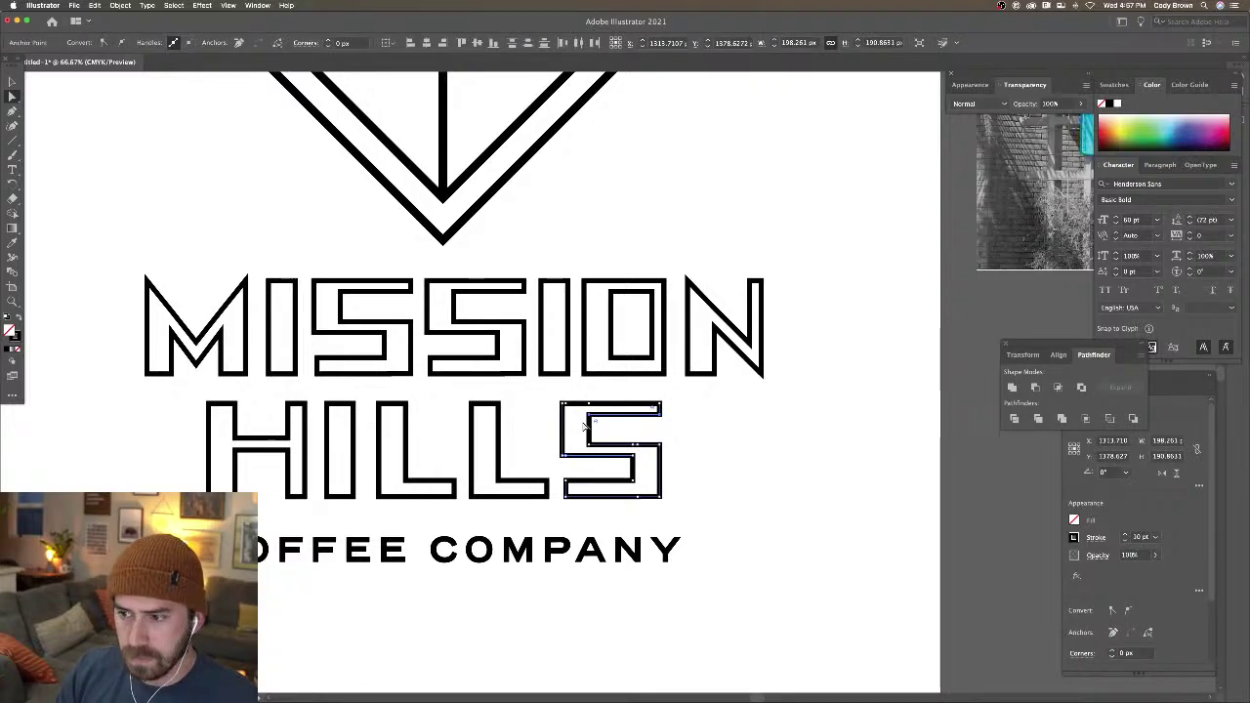
pyautogui.hotkey('shift', 'Down')
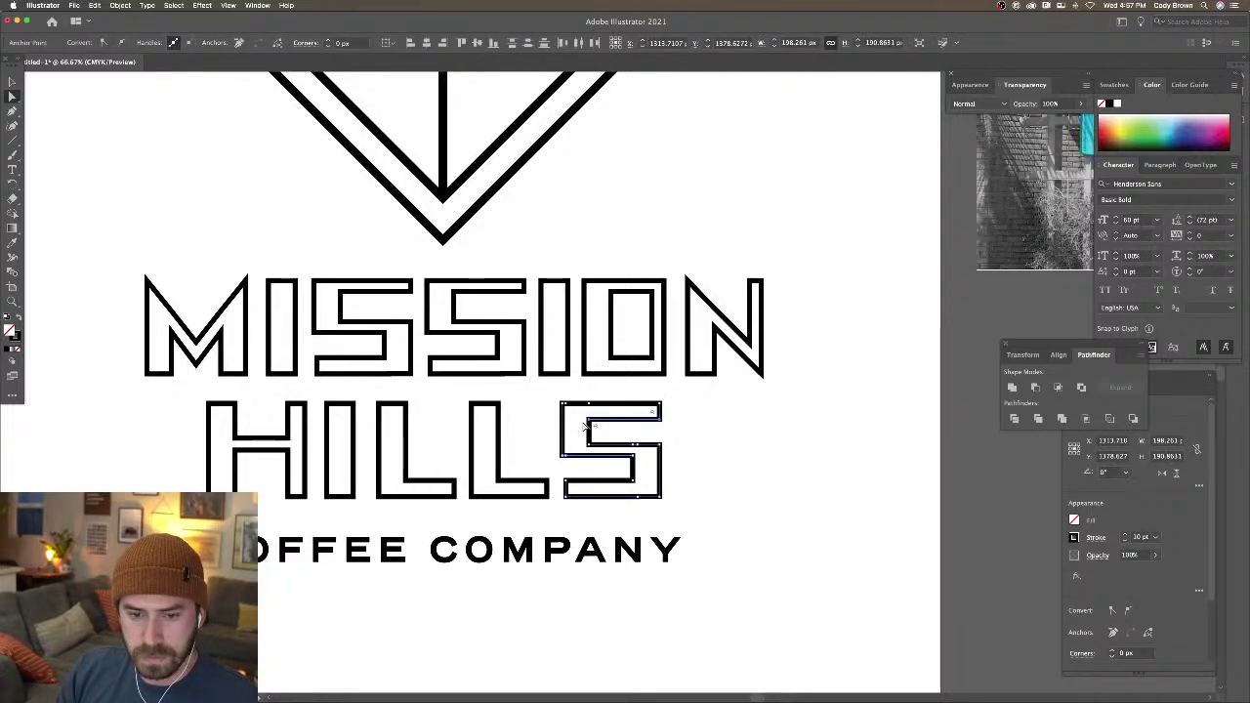
pyautogui.hotkey('shift', 'Up')
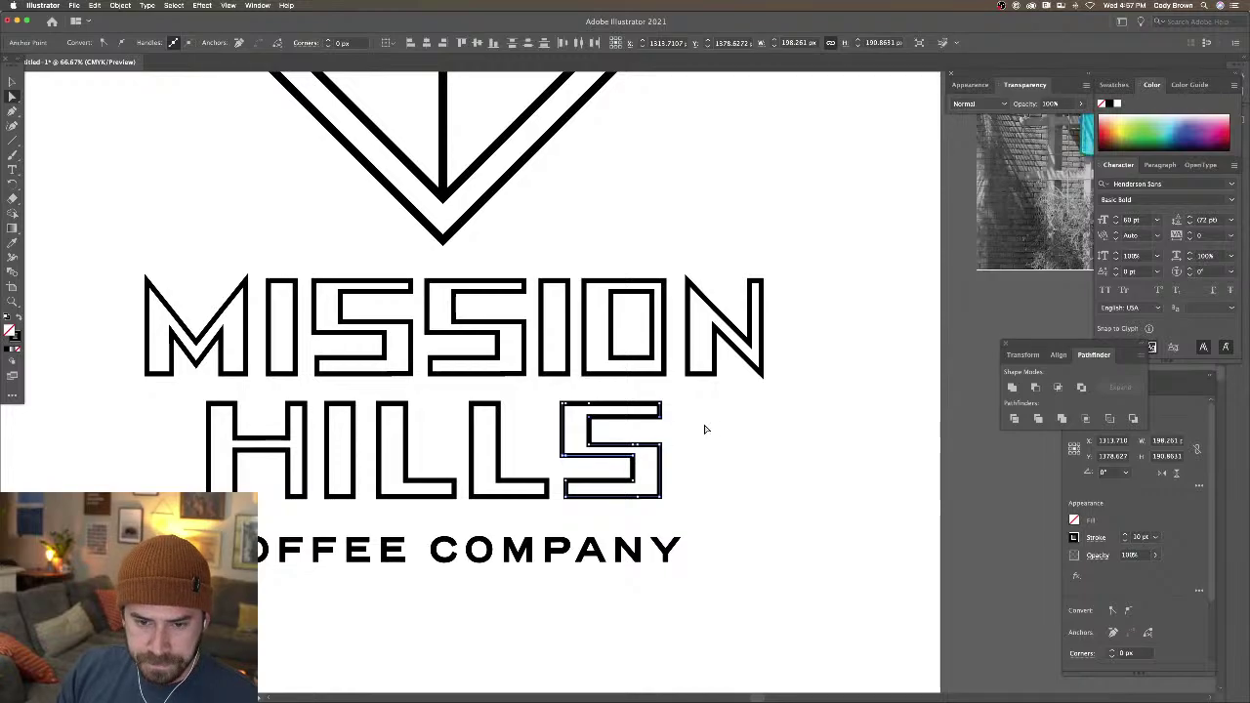
pyautogui.click(705, 429)
pyautogui.moveTo(787, 270); pyautogui.dragTo(765, 399)
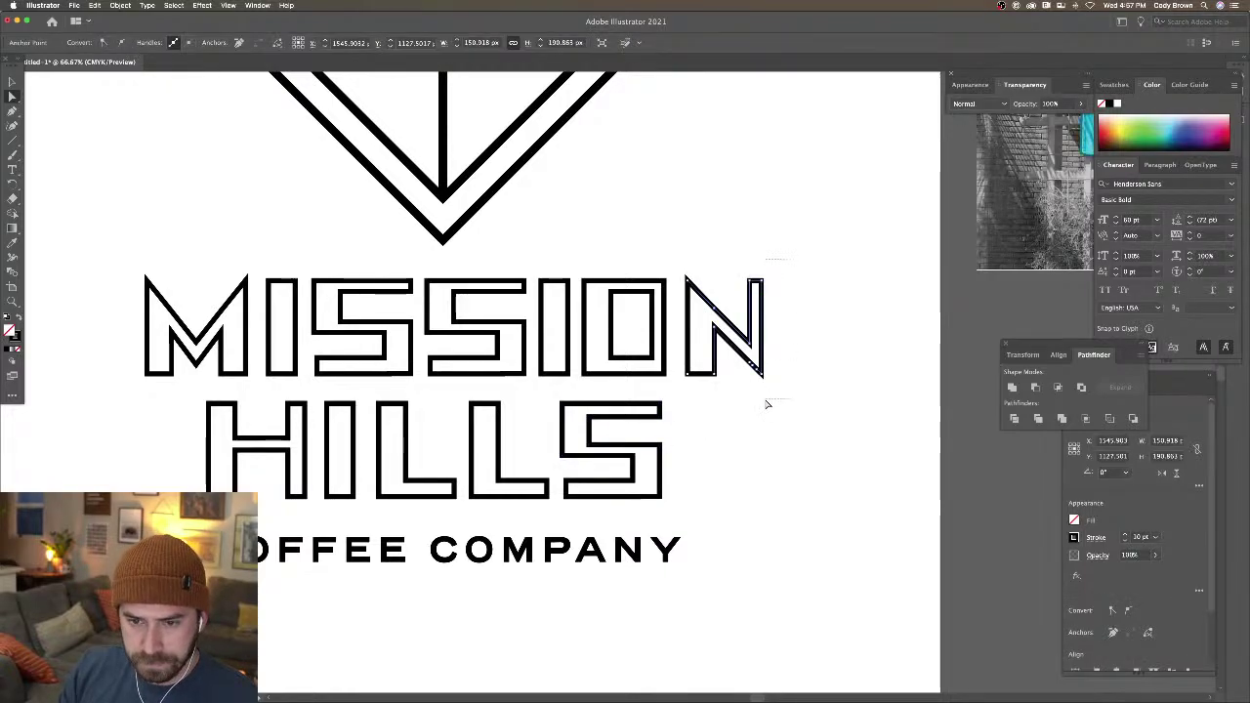
pyautogui.click(802, 404)
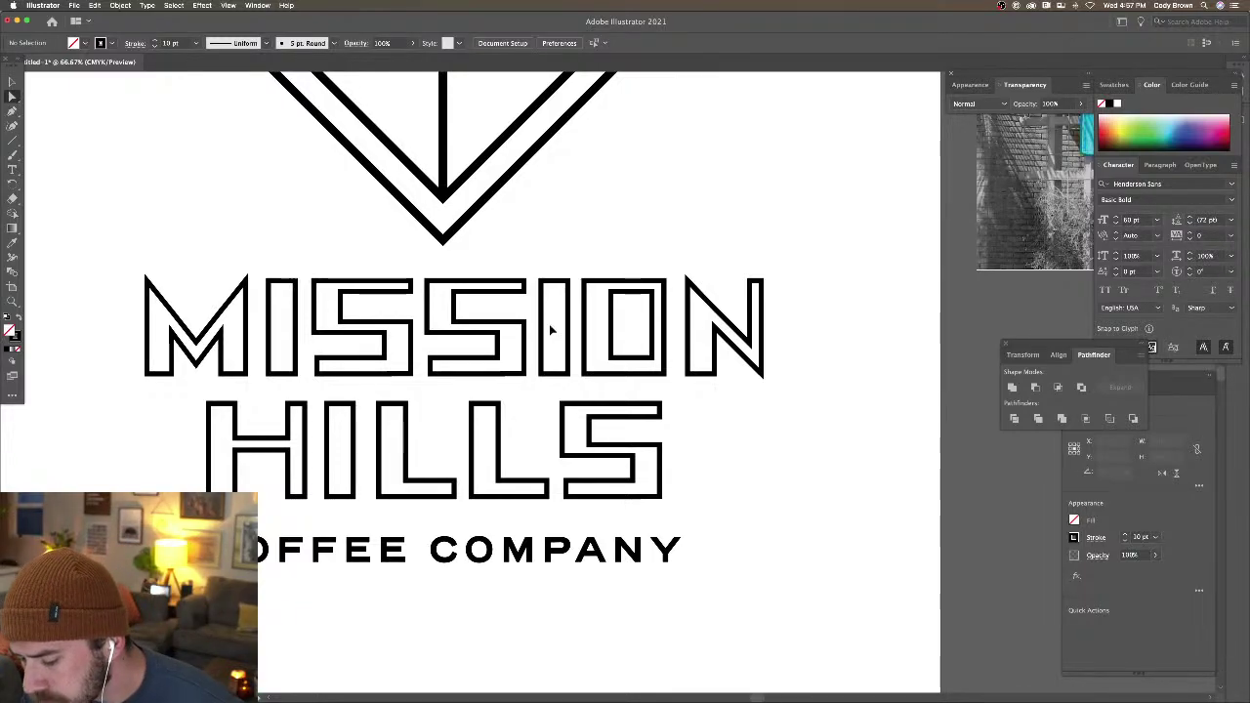
# Copy the lettering's no-fill 11 pt stroke onto the palm-diamond icon with the Eyedropper
pyautogui.press('super+0')
pyautogui.press('v')
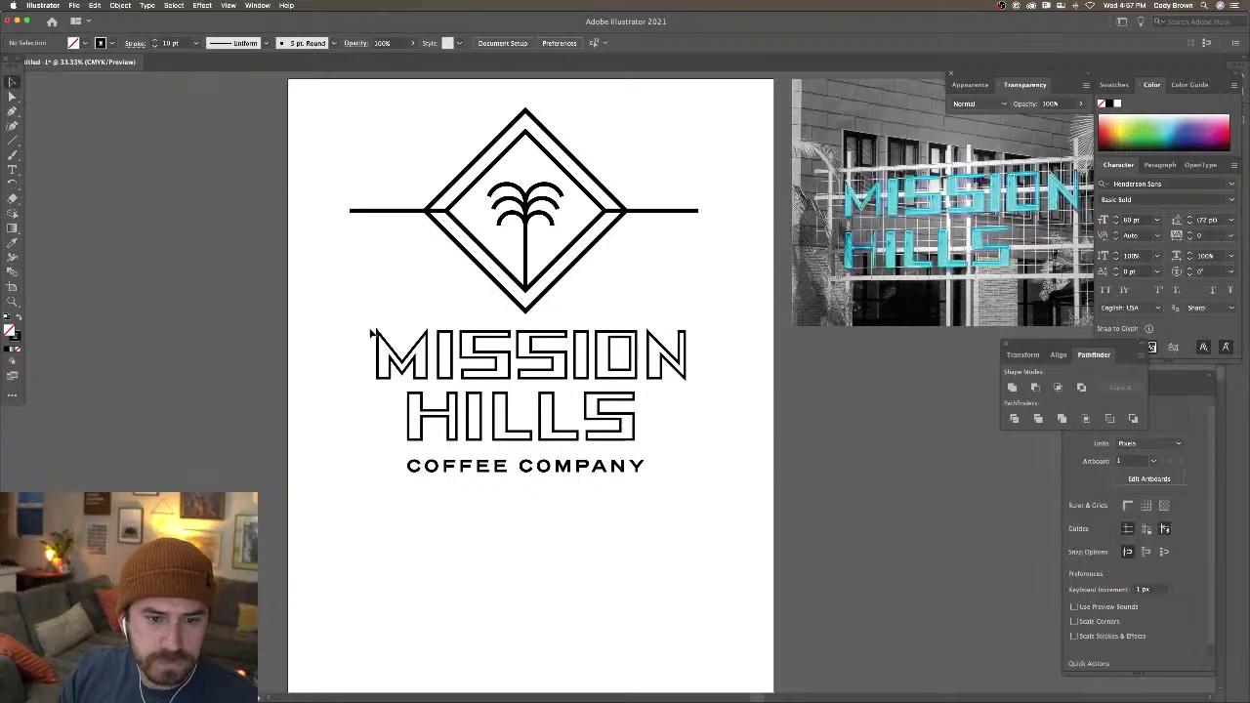
pyautogui.moveTo(343, 330); pyautogui.dragTo(687, 440)
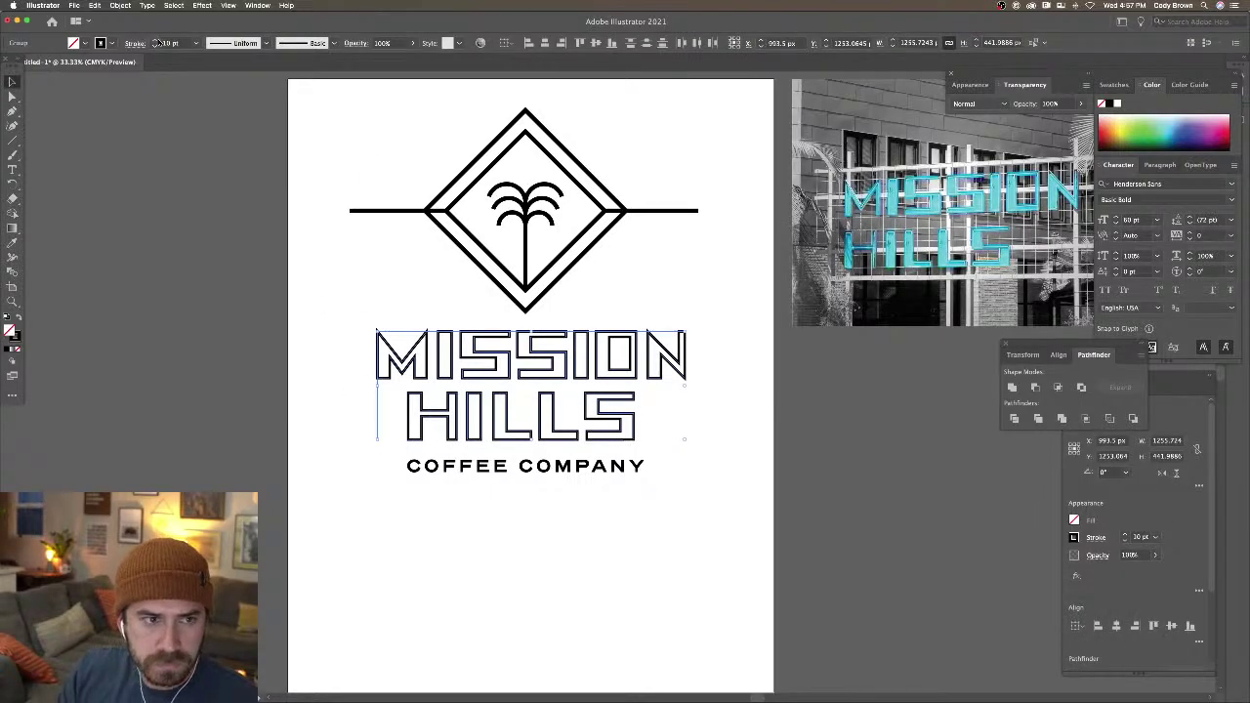
pyautogui.press('Return')
pyautogui.moveTo(322, 112); pyautogui.dragTo(673, 260)
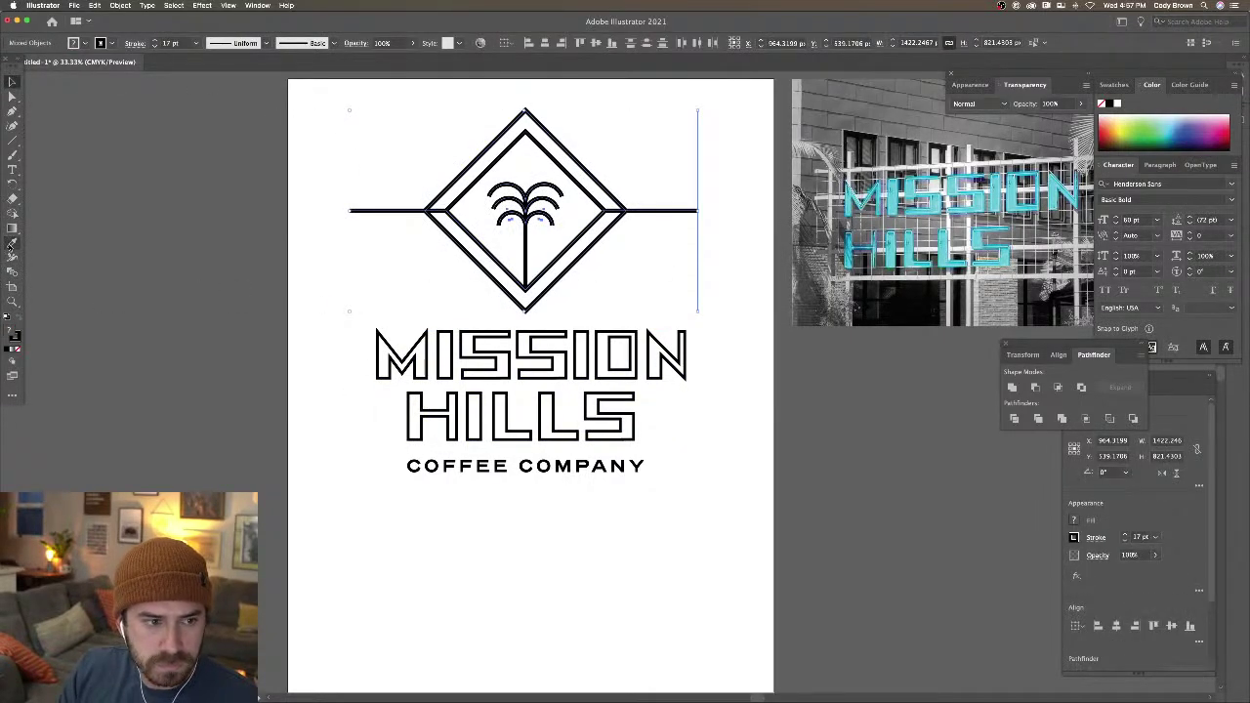
pyautogui.press('i')
pyautogui.click(498, 330)
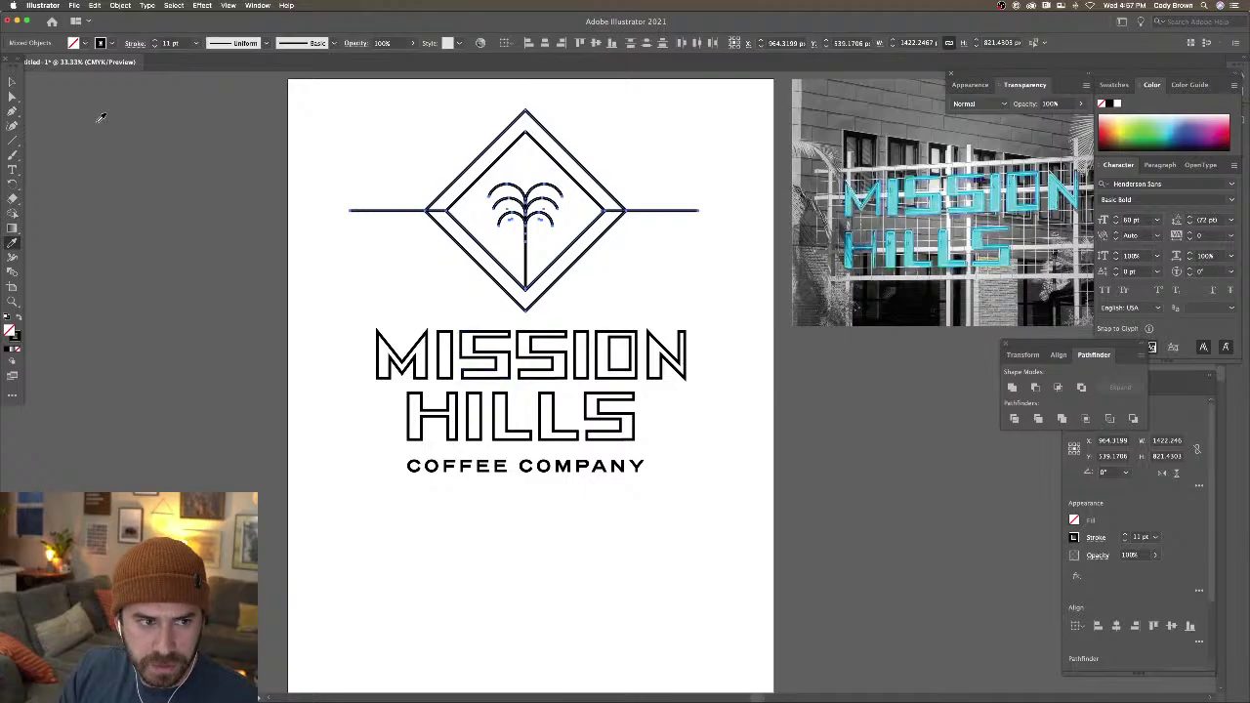
pyautogui.press('v')
pyautogui.click(268, 170)
# Nudge COFFEE COMPANY up toward the MISSION HILLS lettering
pyautogui.scroll(1, 268, 170)
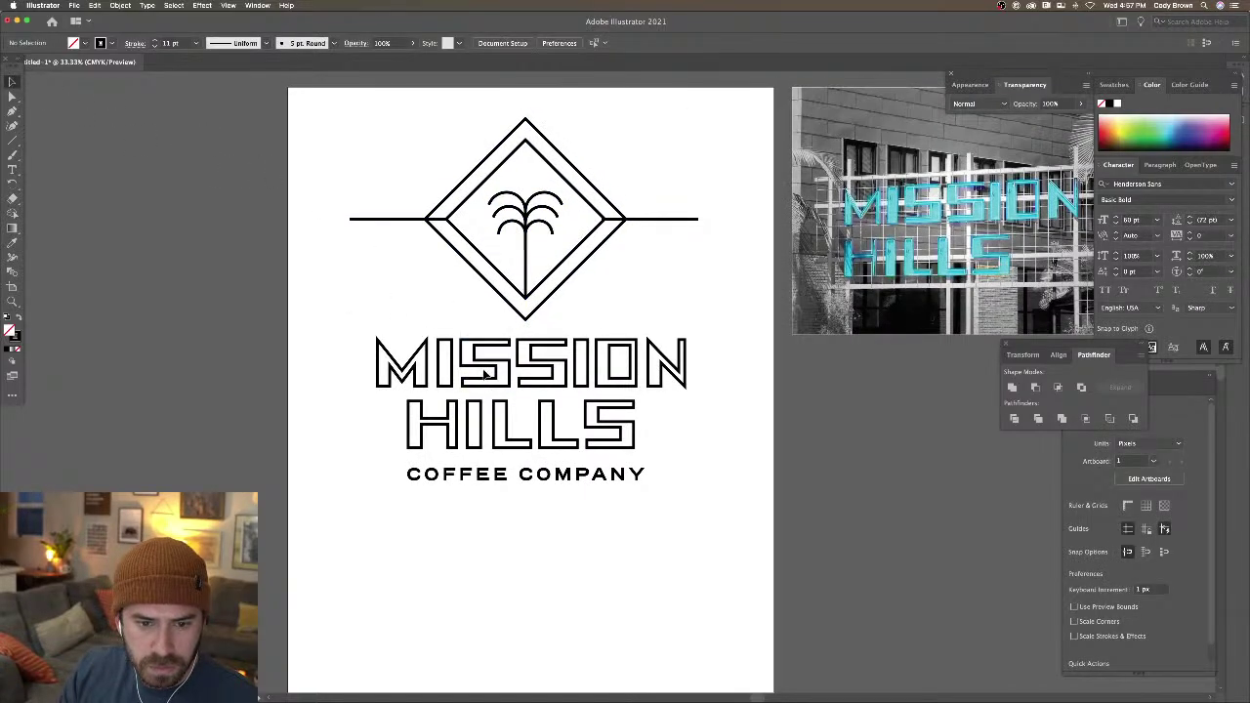
pyautogui.moveTo(706, 391); pyautogui.dragTo(667, 444)
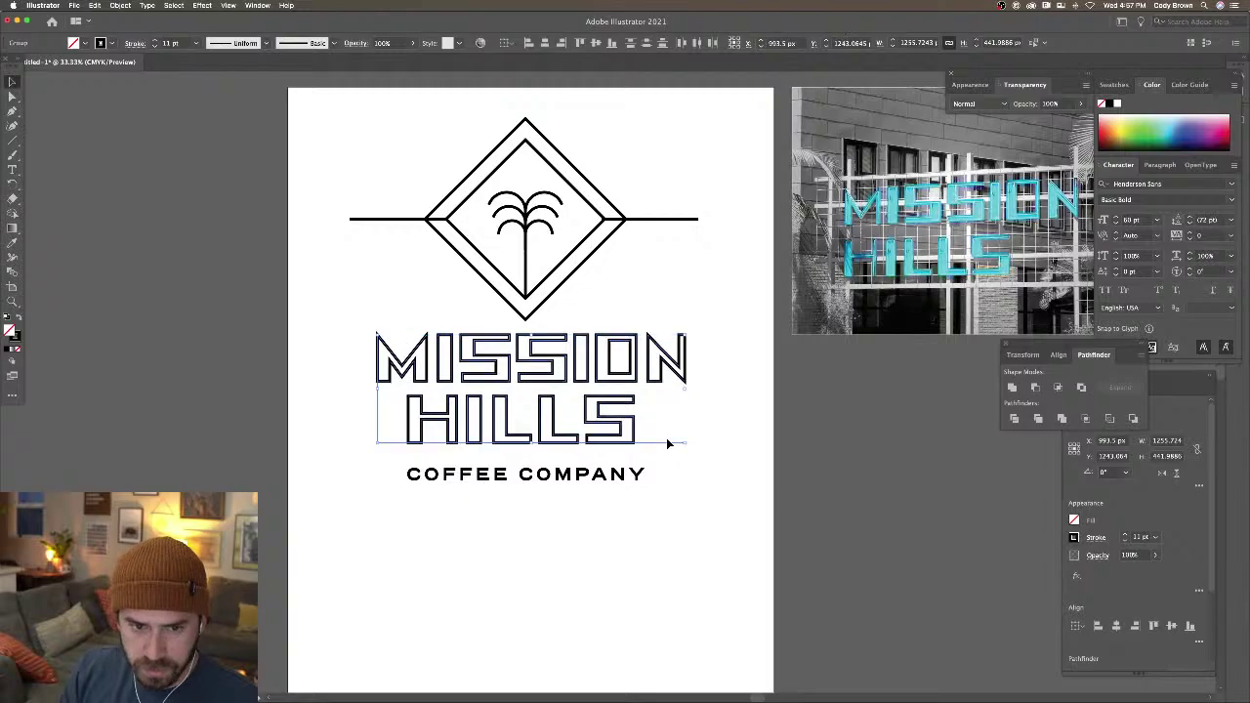
pyautogui.moveTo(604, 476); pyautogui.dragTo(603, 471)
pyautogui.click(687, 477)
# Zoom out and select the entire logo artwork
pyautogui.scroll(1, 586, 371)
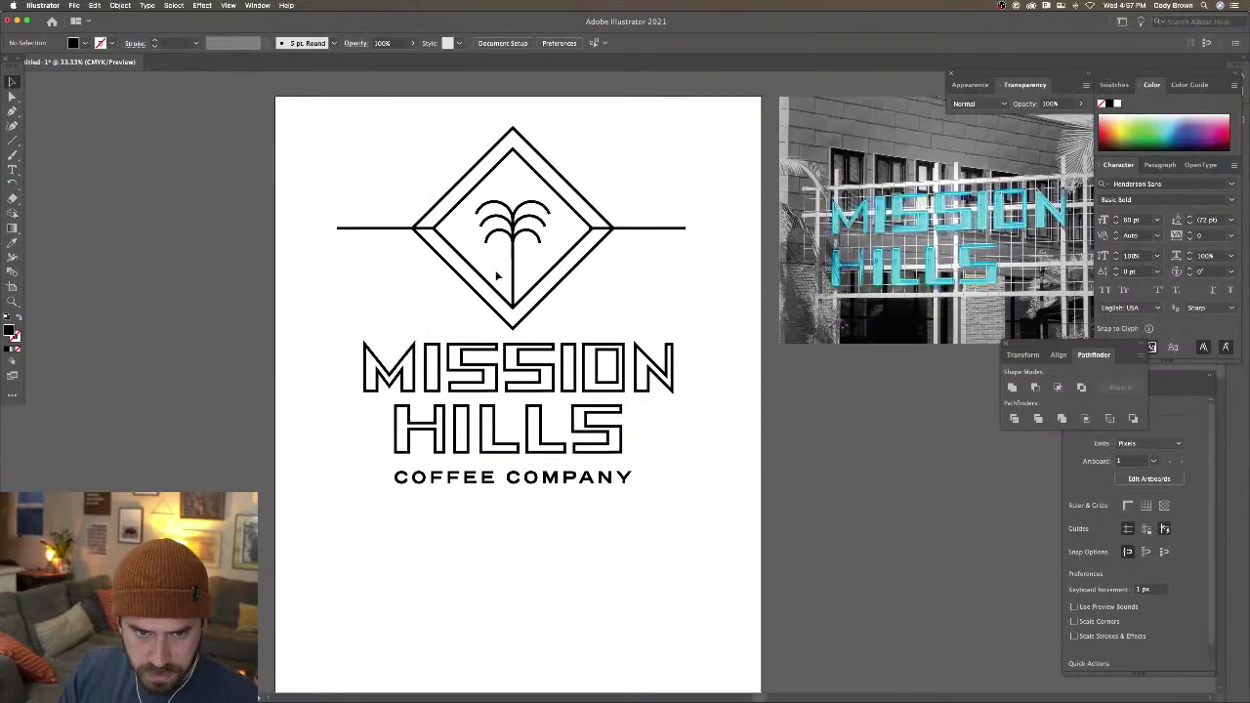
pyautogui.click(520, 220)
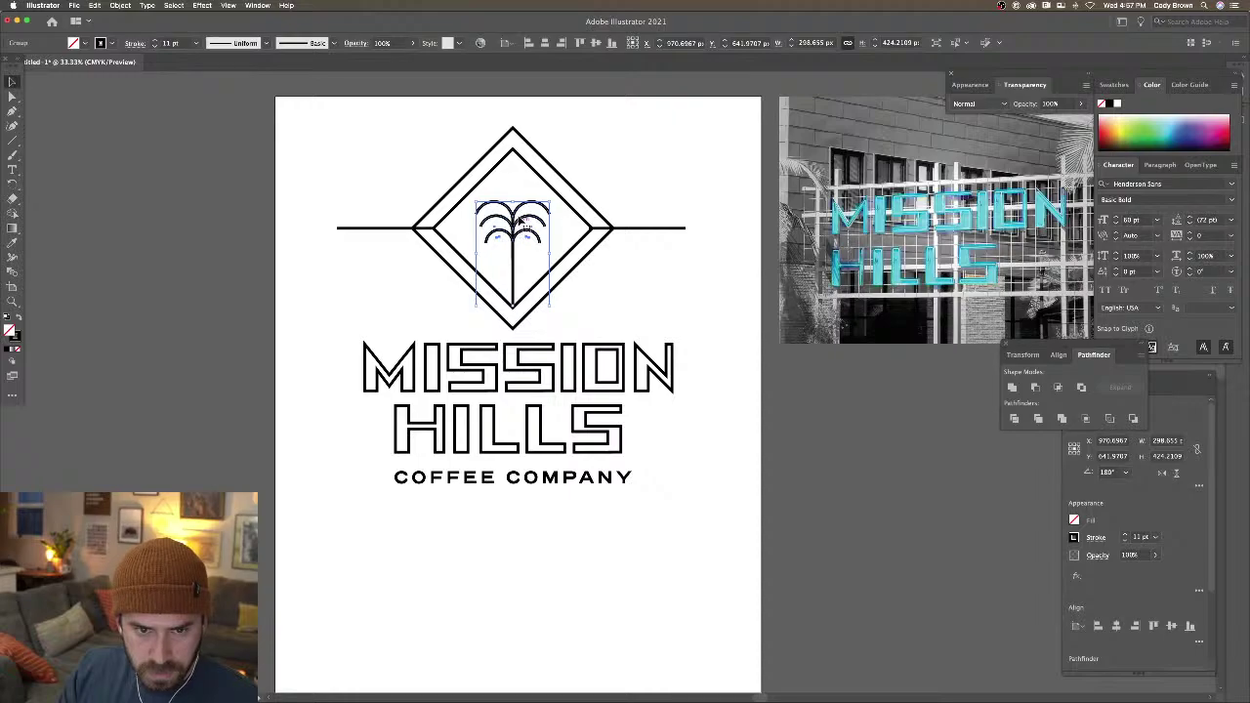
pyautogui.click(415, 158)
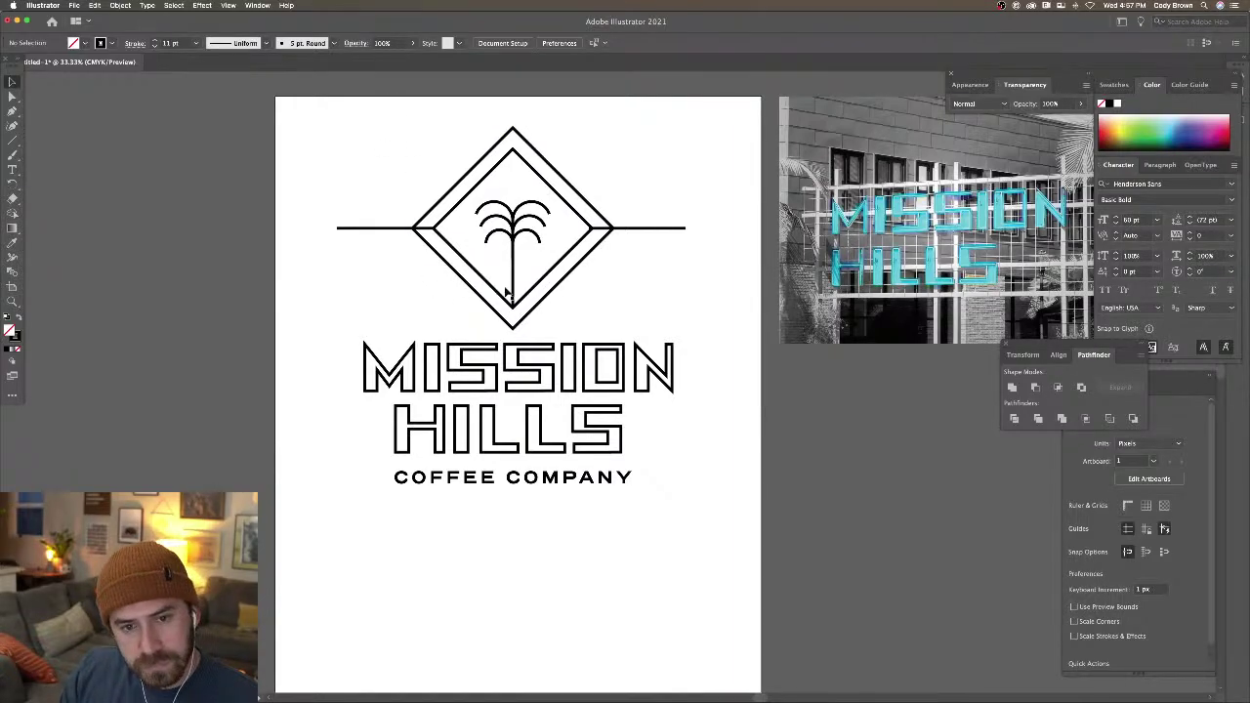
pyautogui.scroll(-2, 416, 265)
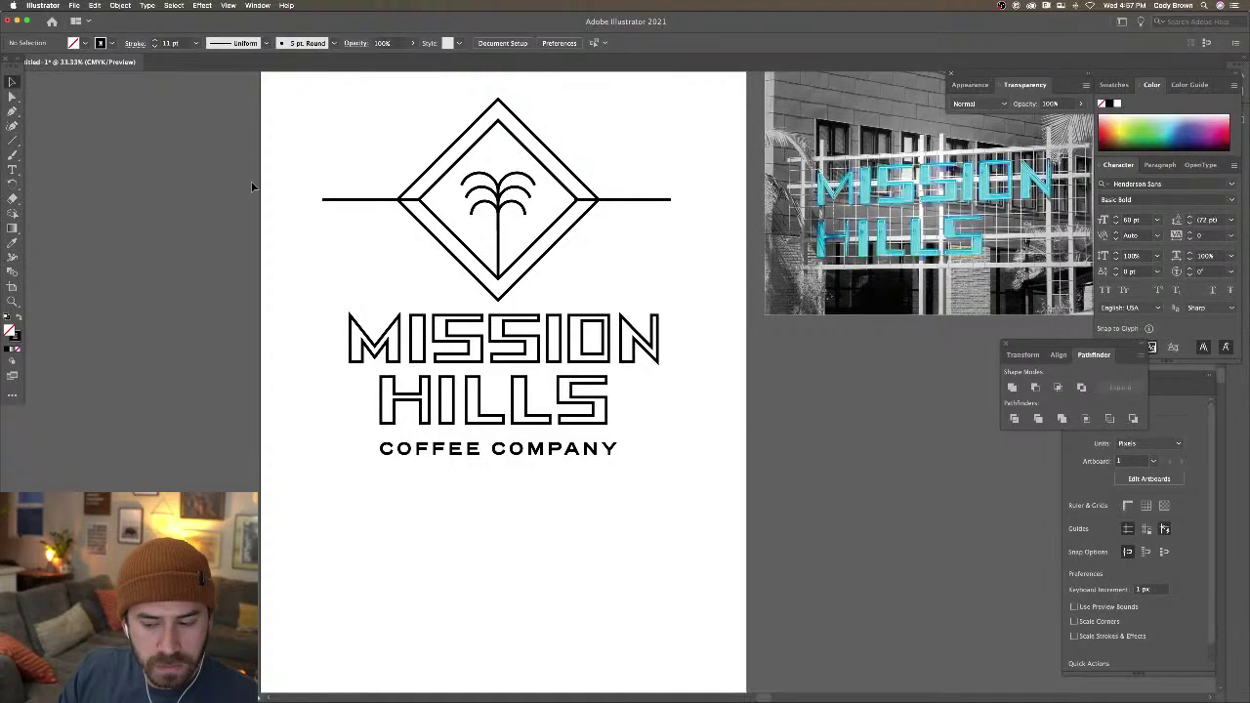
pyautogui.press('super+minus')
pyautogui.hscroll(1, 266, 214)
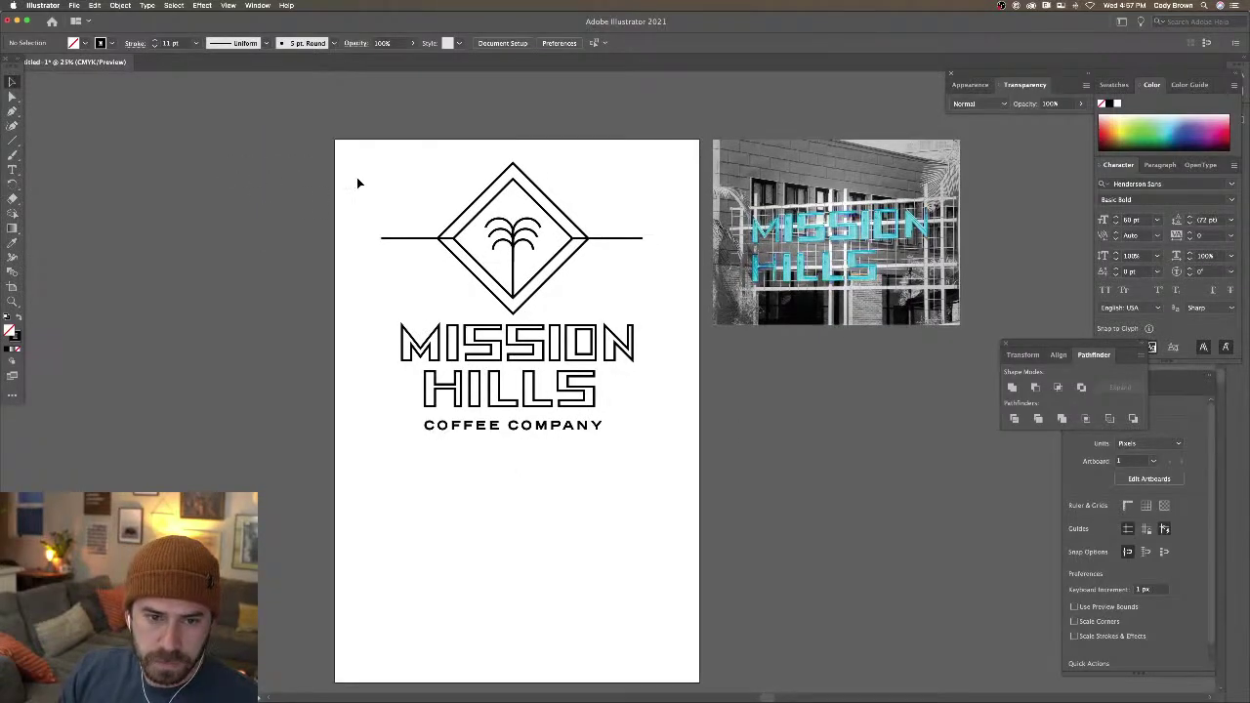
pyautogui.moveTo(358, 182); pyautogui.dragTo(661, 463)
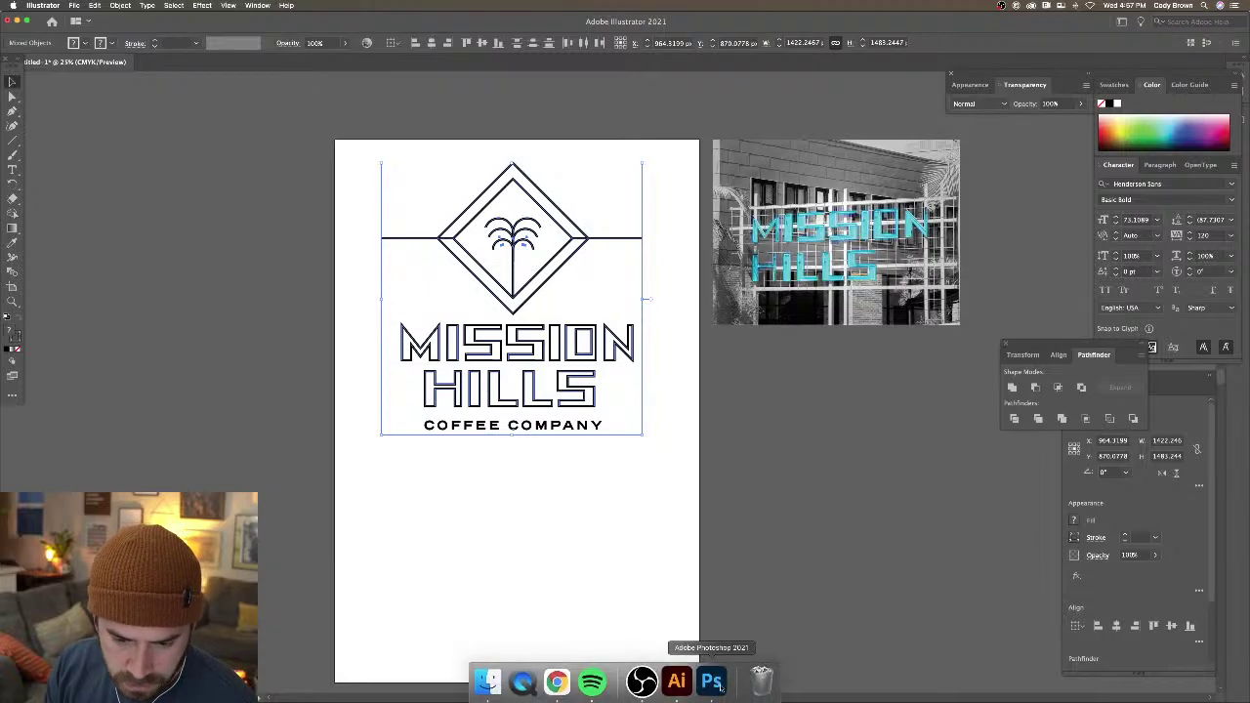
# In Photoshop, hide the old MISSION HILLS layer and paste the logo as a smart object
pyautogui.click(711, 682)
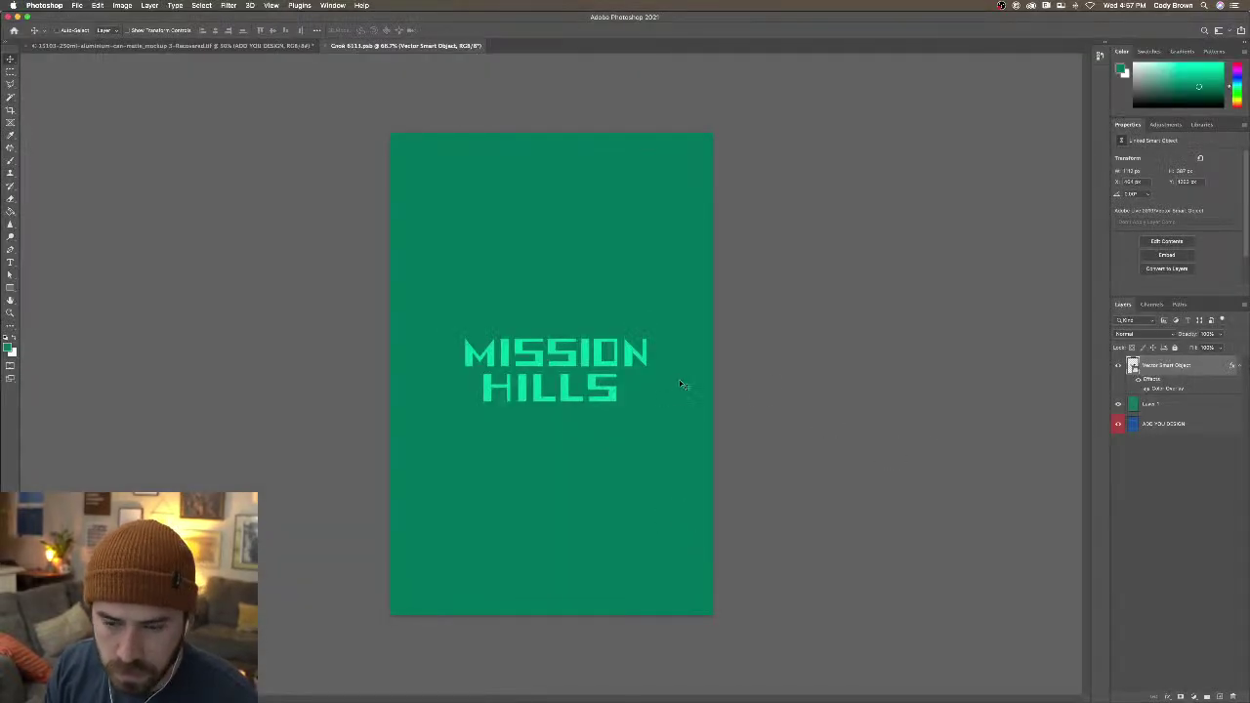
pyautogui.click(1118, 367)
pyautogui.press('super+v')
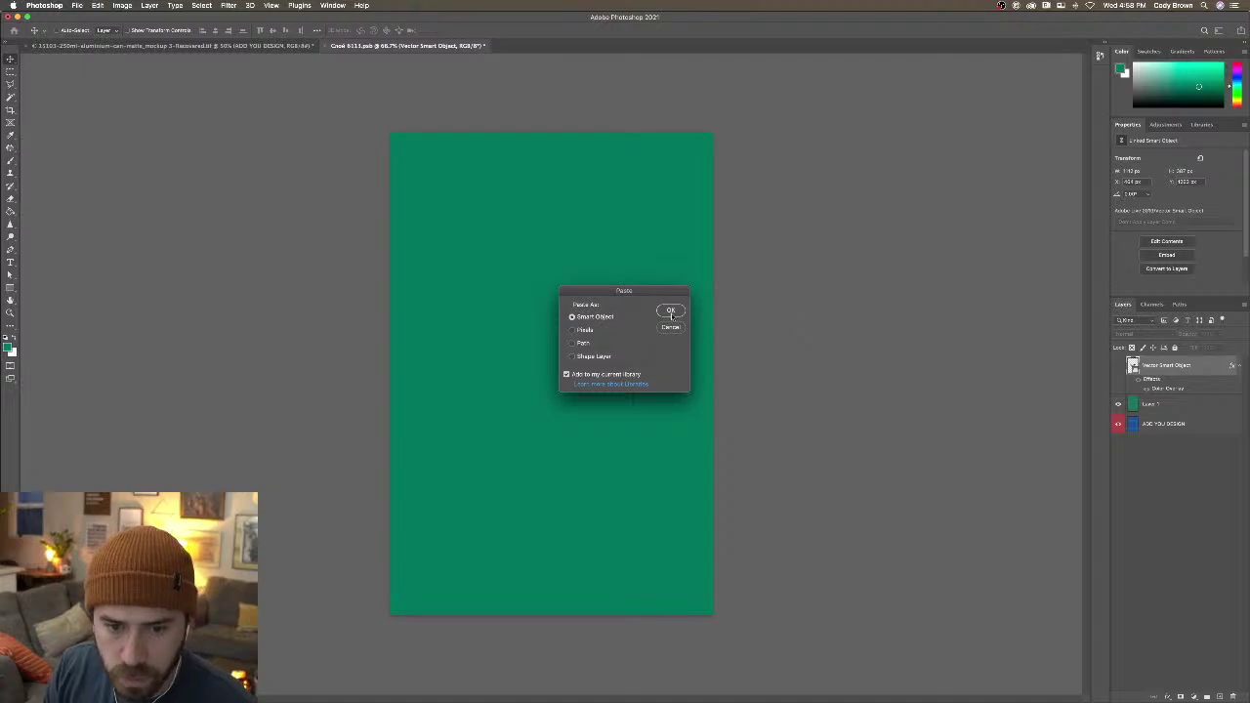
pyautogui.click(671, 311)
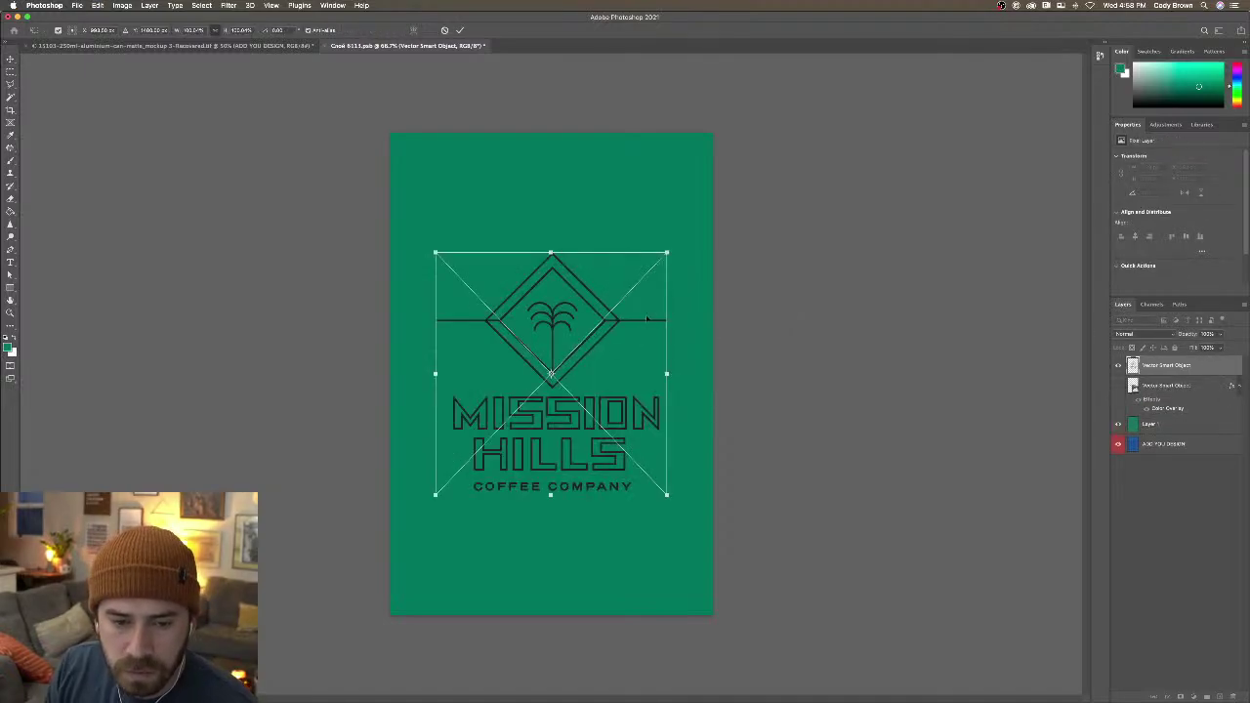
pyautogui.press('Escape')
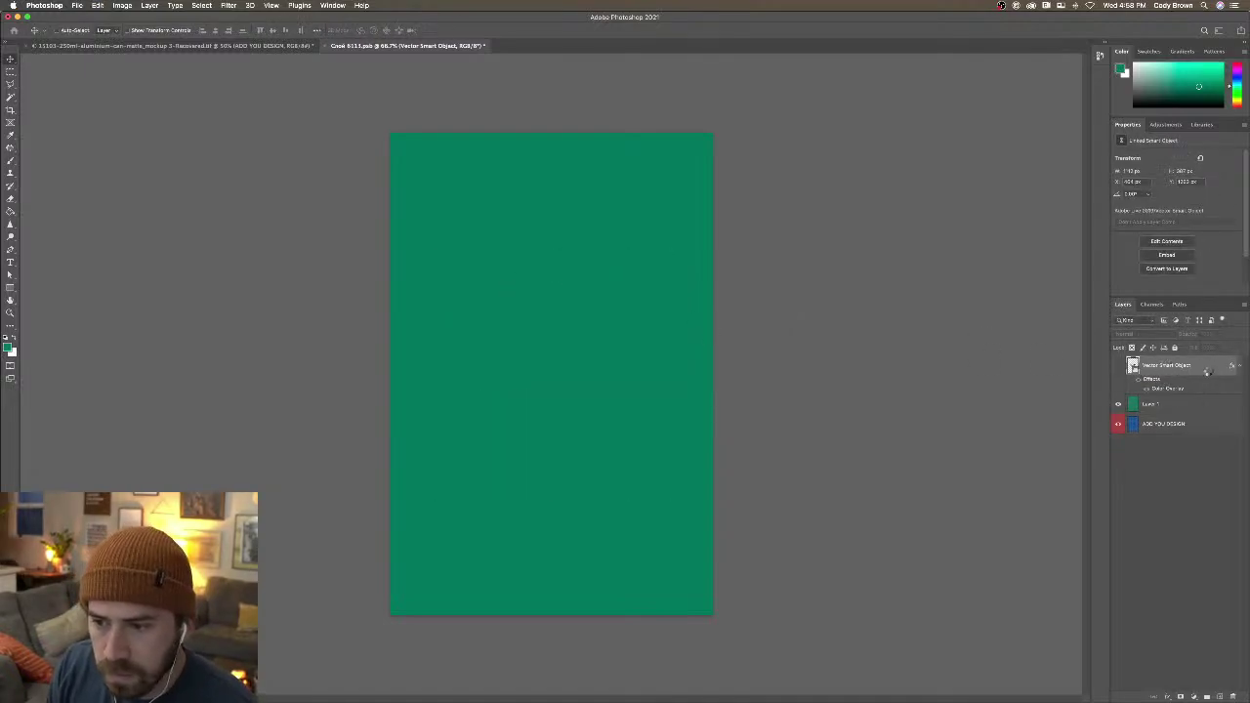
pyautogui.press('super+z')
# Tint the logo mint green with a Color Overlay and move it up on the green artboard
pyautogui.doubleClick(1196, 365)
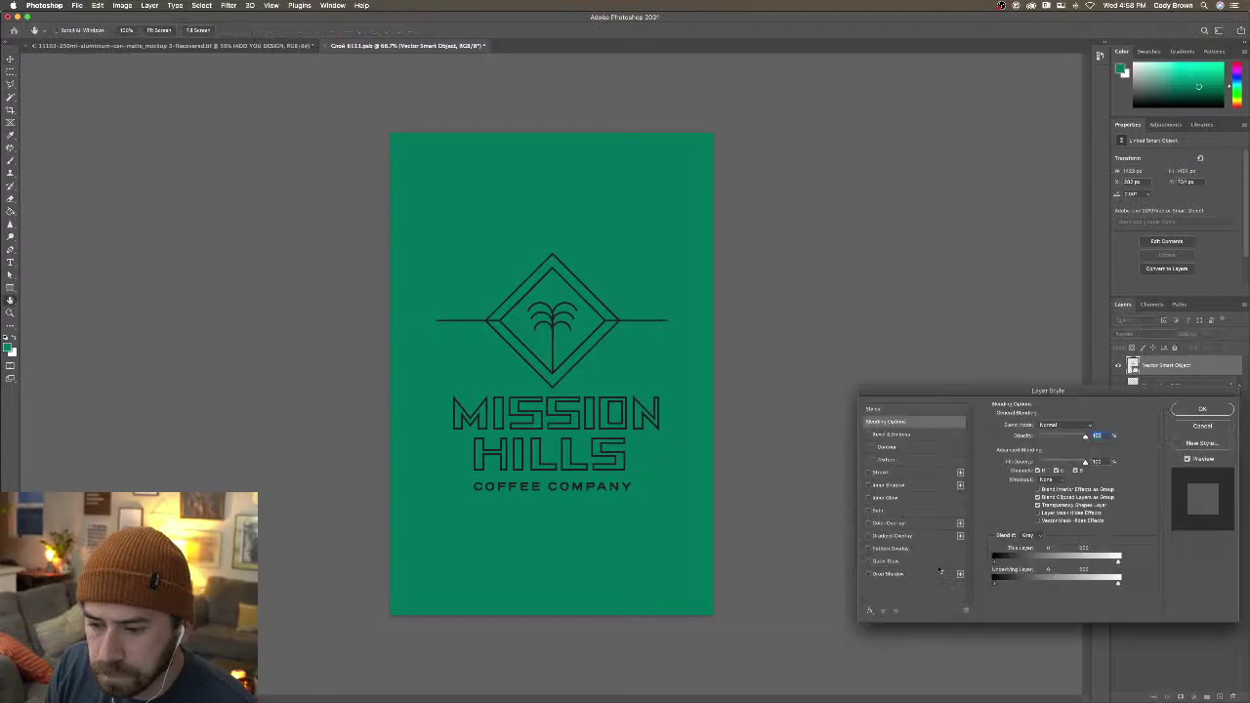
pyautogui.click(932, 522)
pyautogui.click(1201, 409)
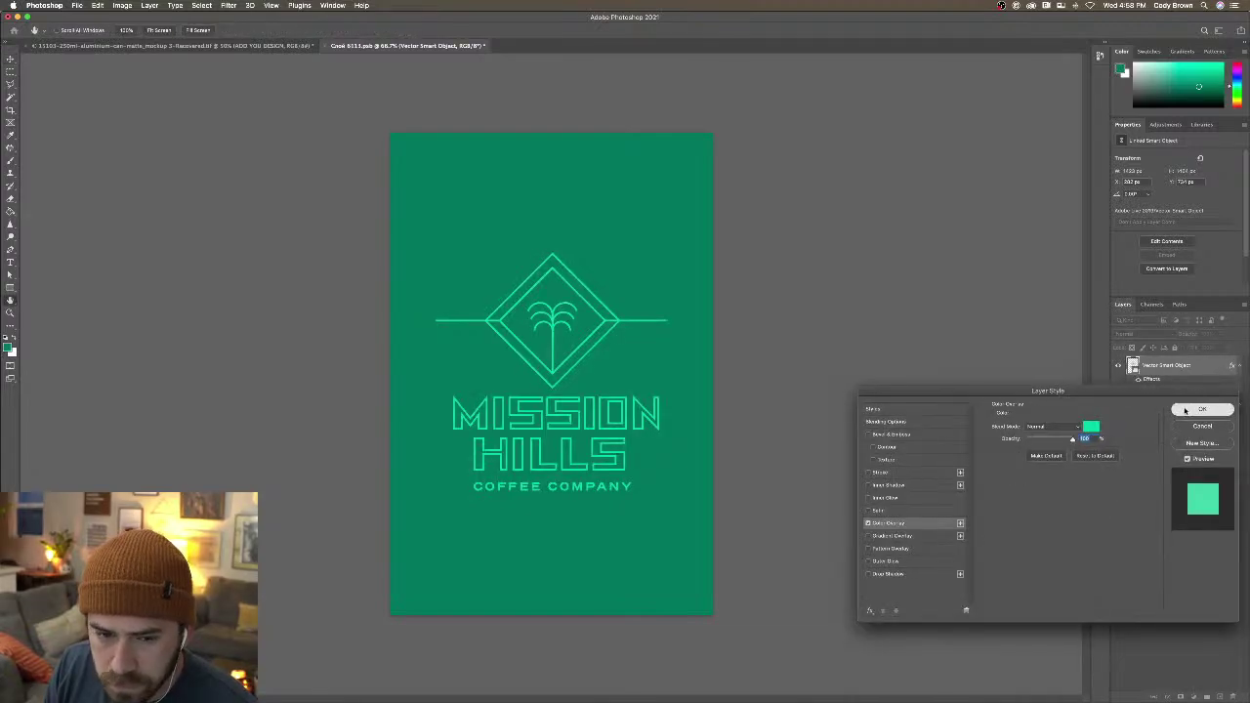
pyautogui.moveTo(644, 375); pyautogui.dragTo(649, 349)
# Save the document, check the can mockup, and return to Illustrator
pyautogui.click(76, 5)
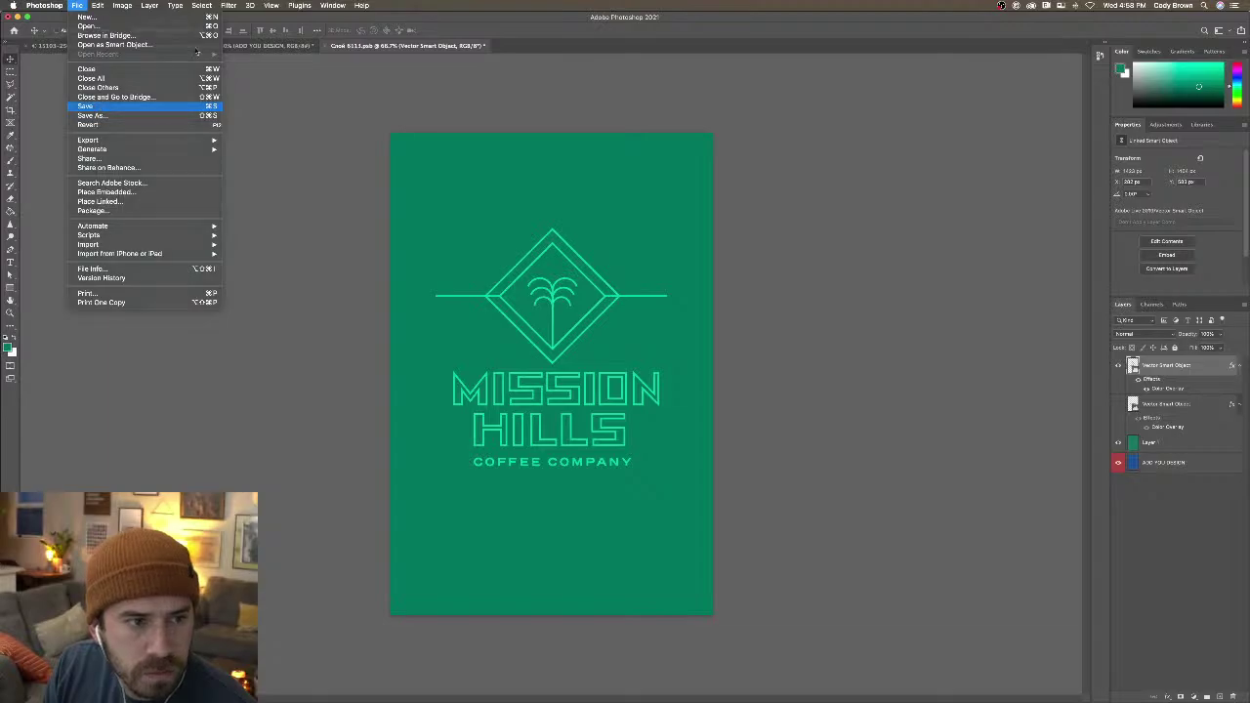
pyautogui.click(100, 104)
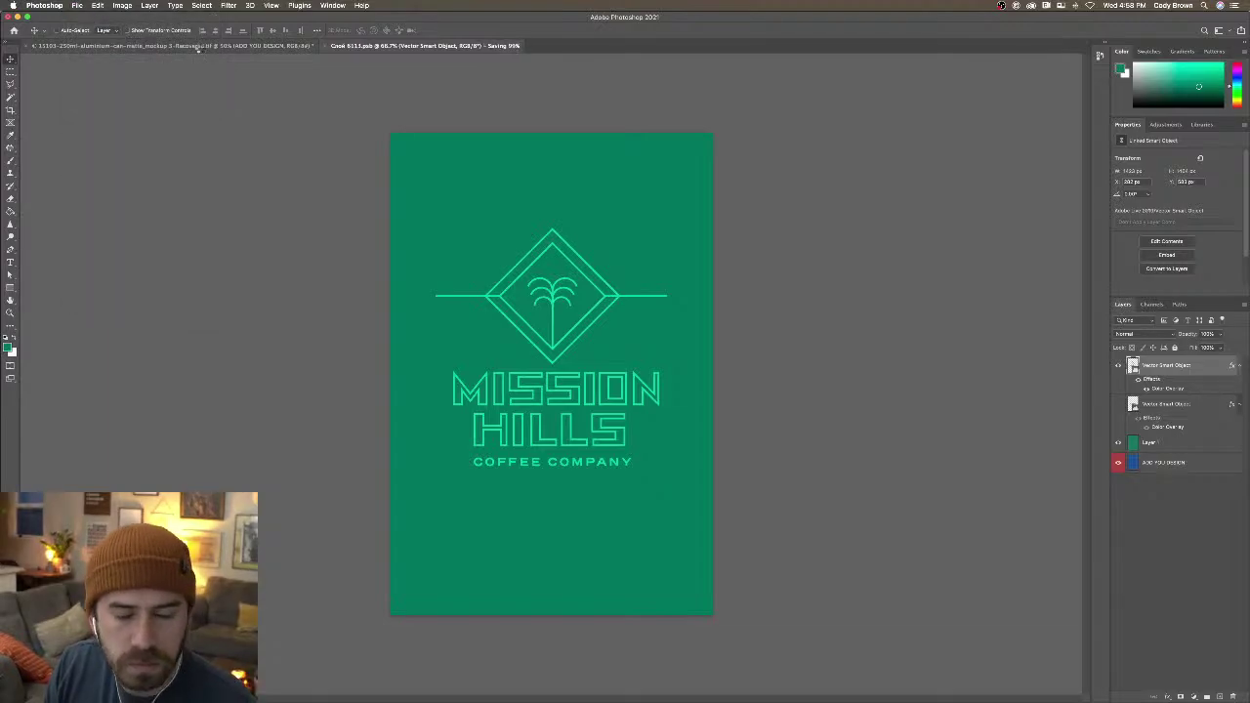
pyautogui.click(199, 46)
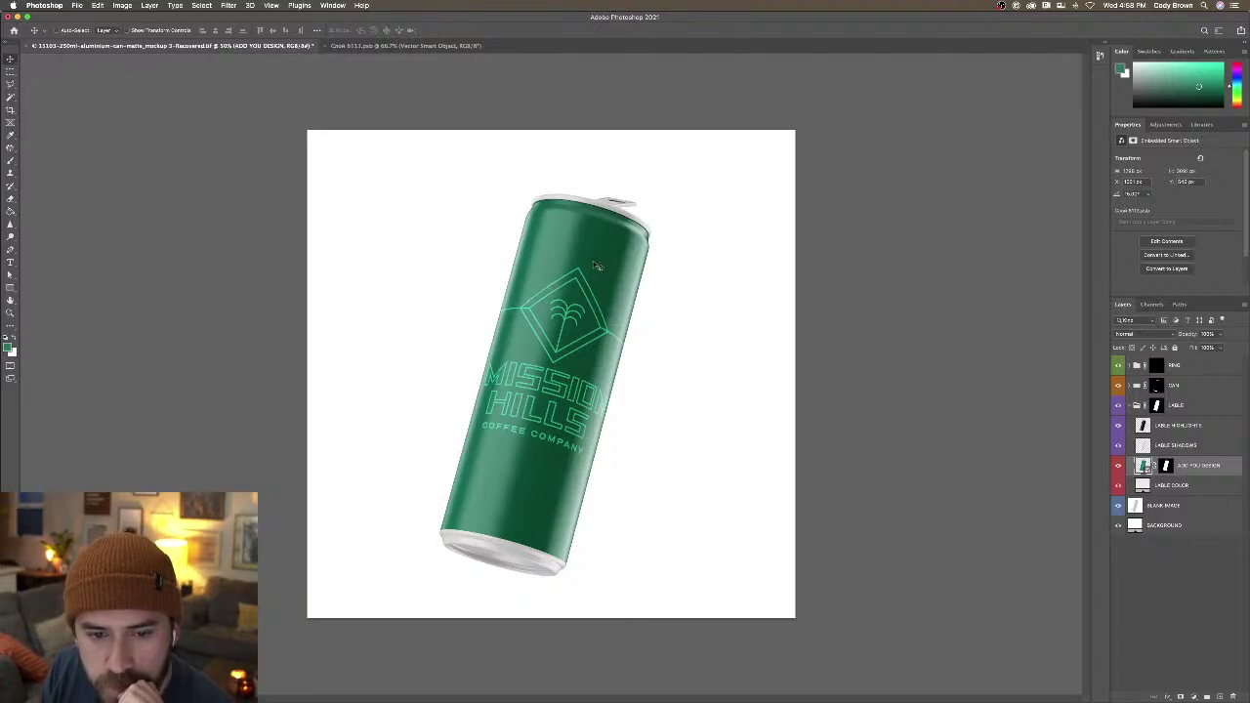
pyautogui.click(457, 46)
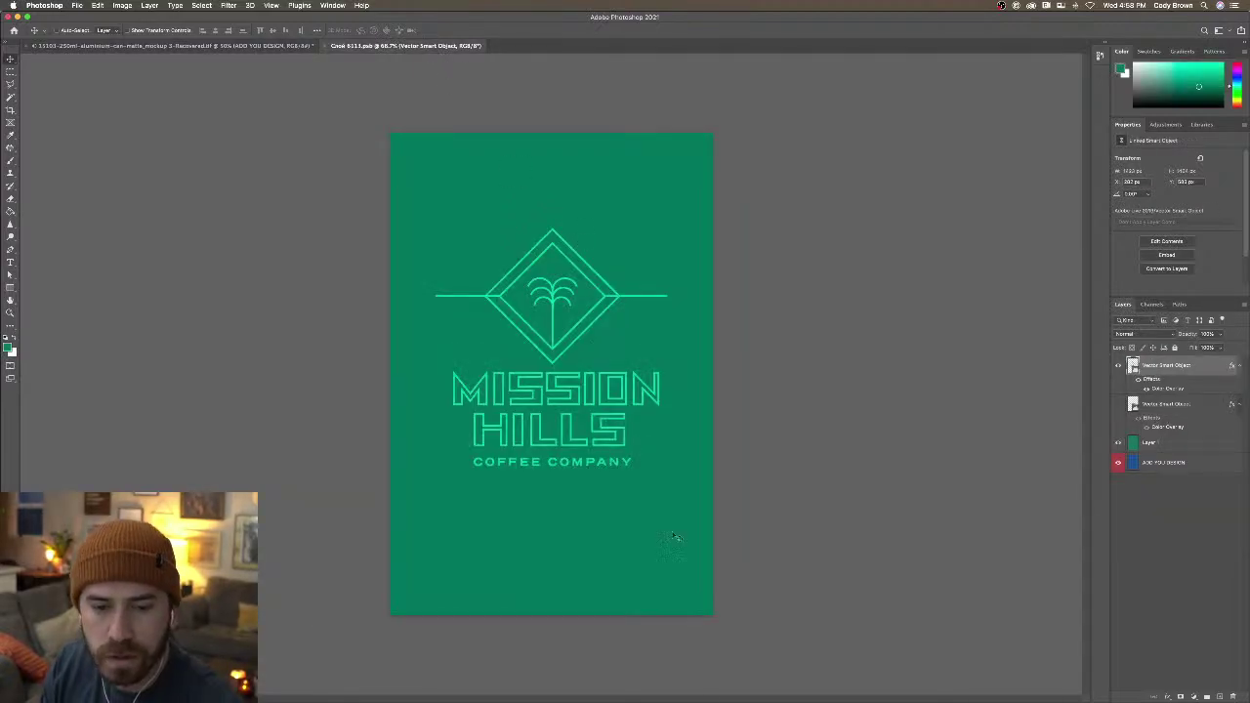
pyautogui.click(674, 678)
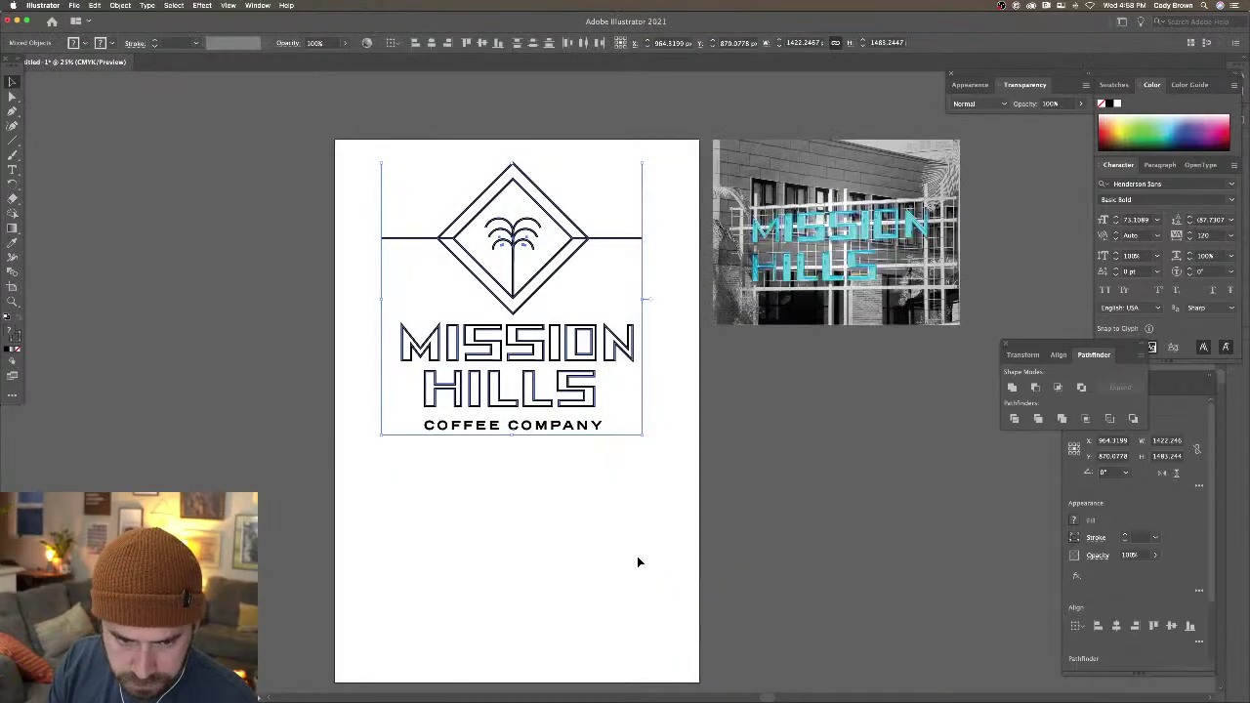
# Draw a rectangle below the logo on the artboard
pyautogui.click(638, 562)
pyautogui.scroll(-2, 644, 547)
pyautogui.click(13, 140)
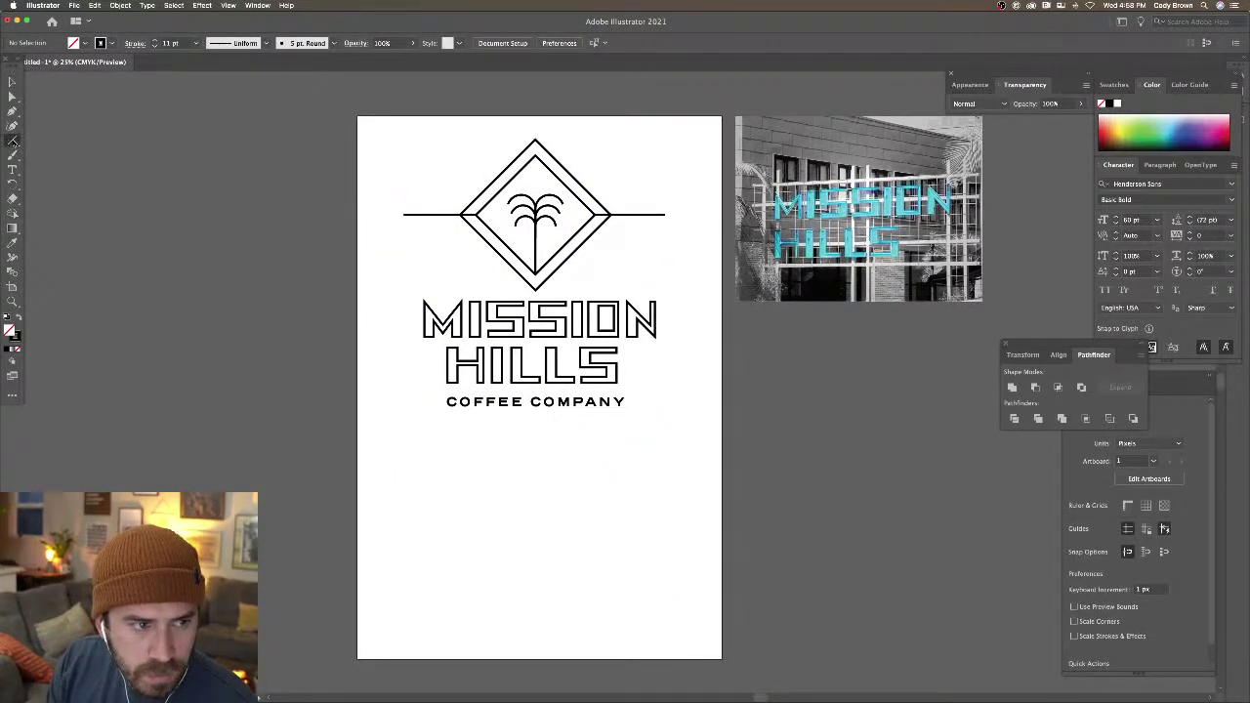
pyautogui.moveTo(13, 140); pyautogui.dragTo(64, 141)
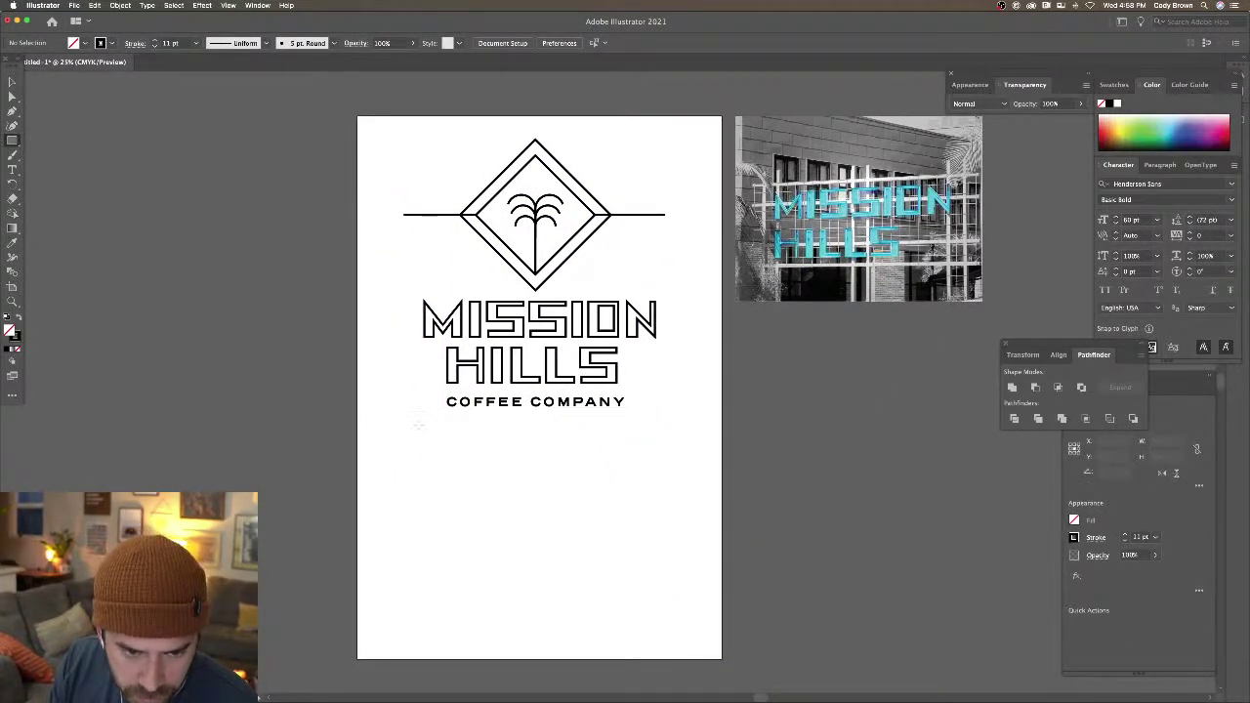
pyautogui.moveTo(424, 424); pyautogui.dragTo(655, 608)
# Place a copy of COFFEE COMPANY inside the rectangle and clear its text
pyautogui.press('v')
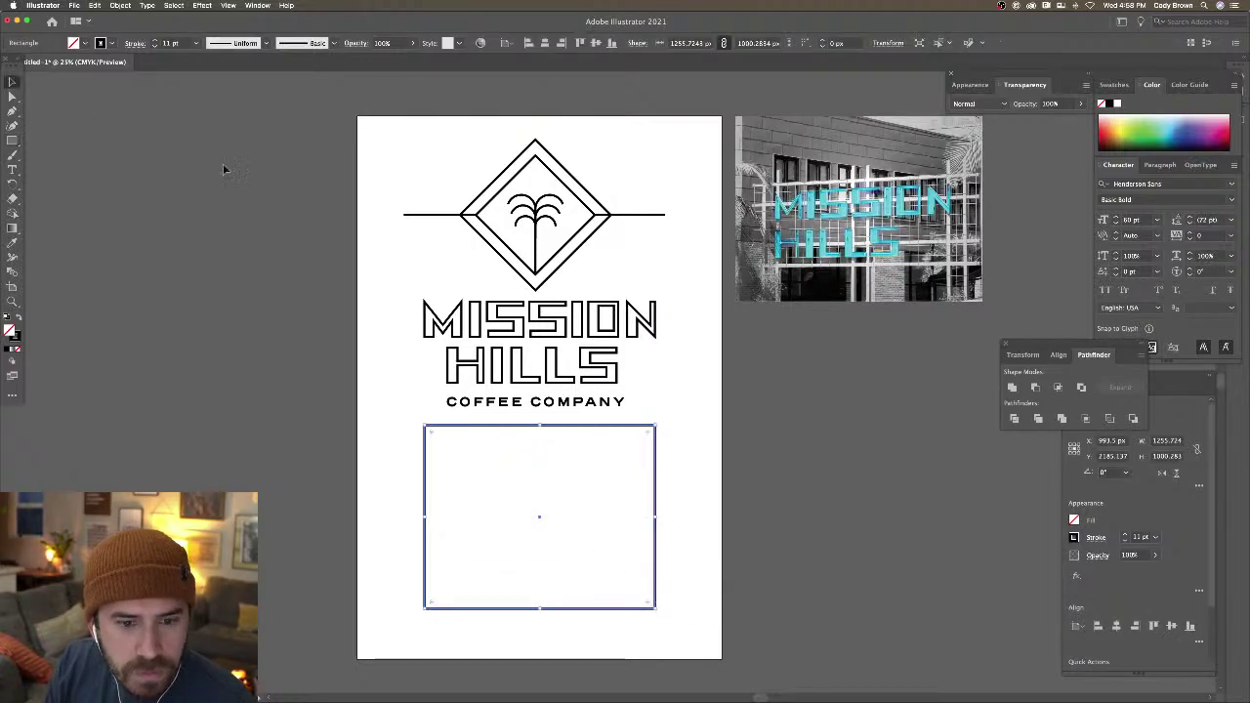
pyautogui.click(257, 215)
pyautogui.moveTo(564, 406); pyautogui.dragTo(566, 467)
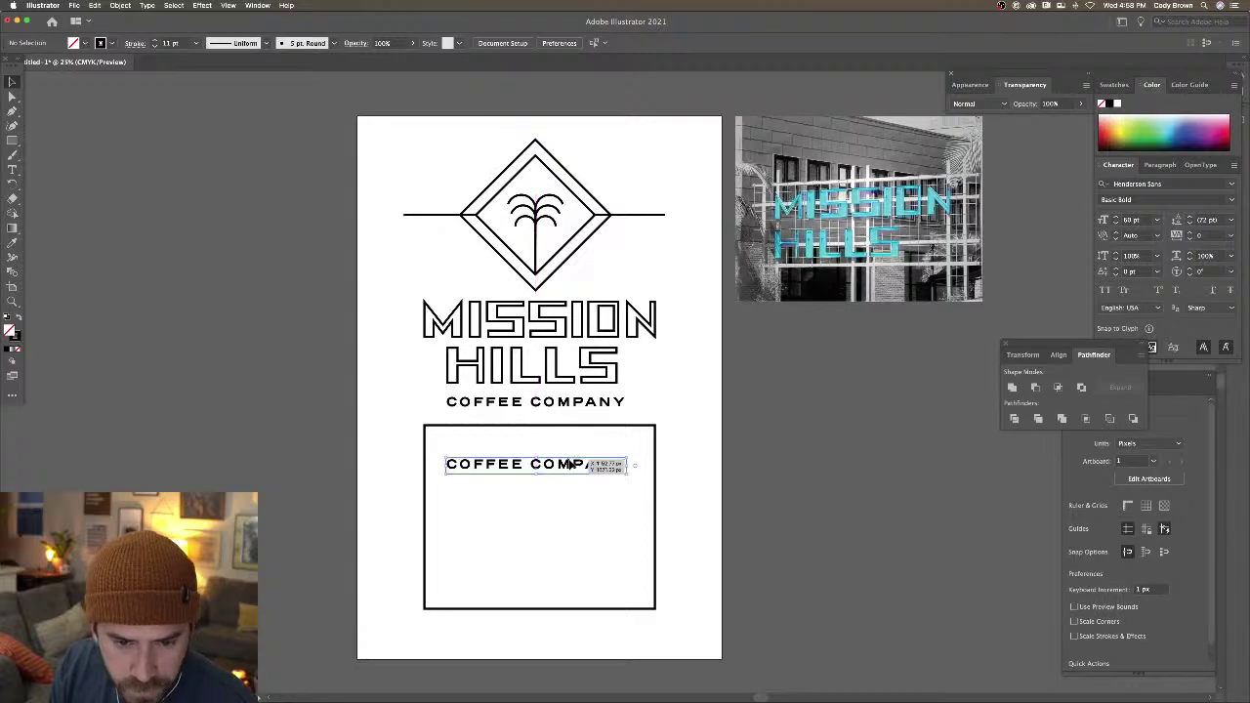
pyautogui.doubleClick(569, 461)
pyautogui.press('super+a')
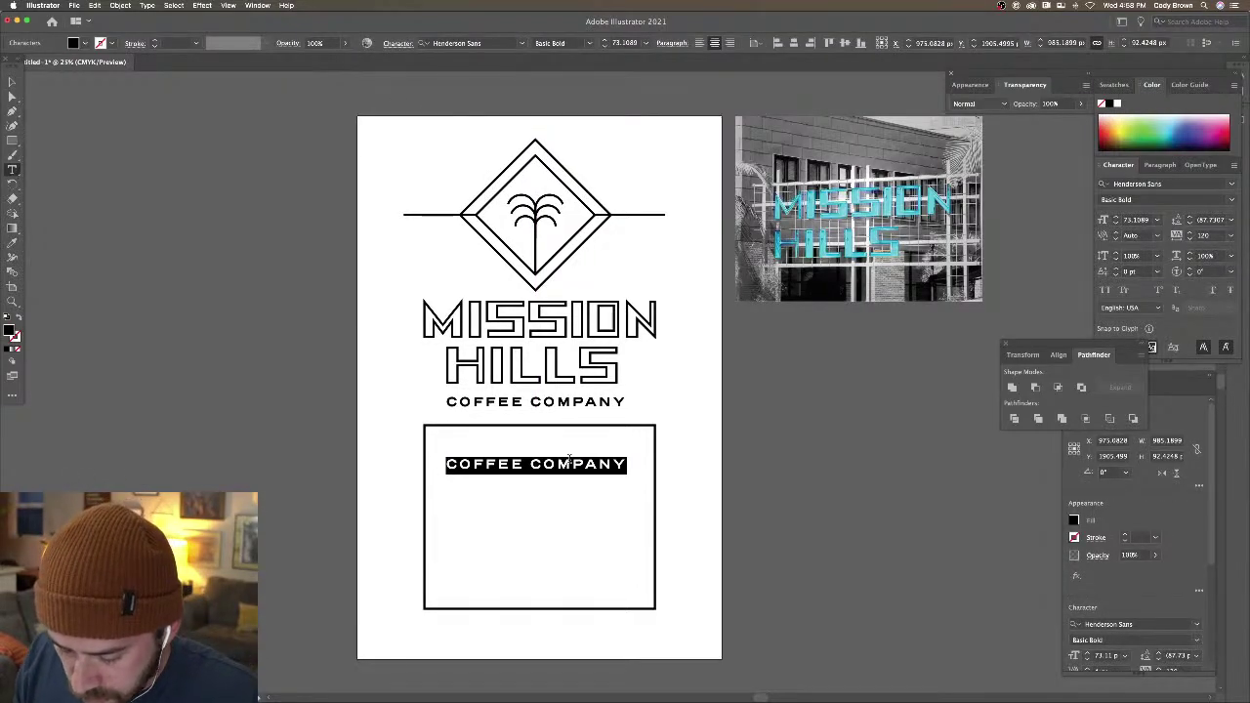
pyautogui.write('ICE')
pyautogui.press('BackSpace')
pyautogui.press('BackSpace')
pyautogui.press('BackSpace')
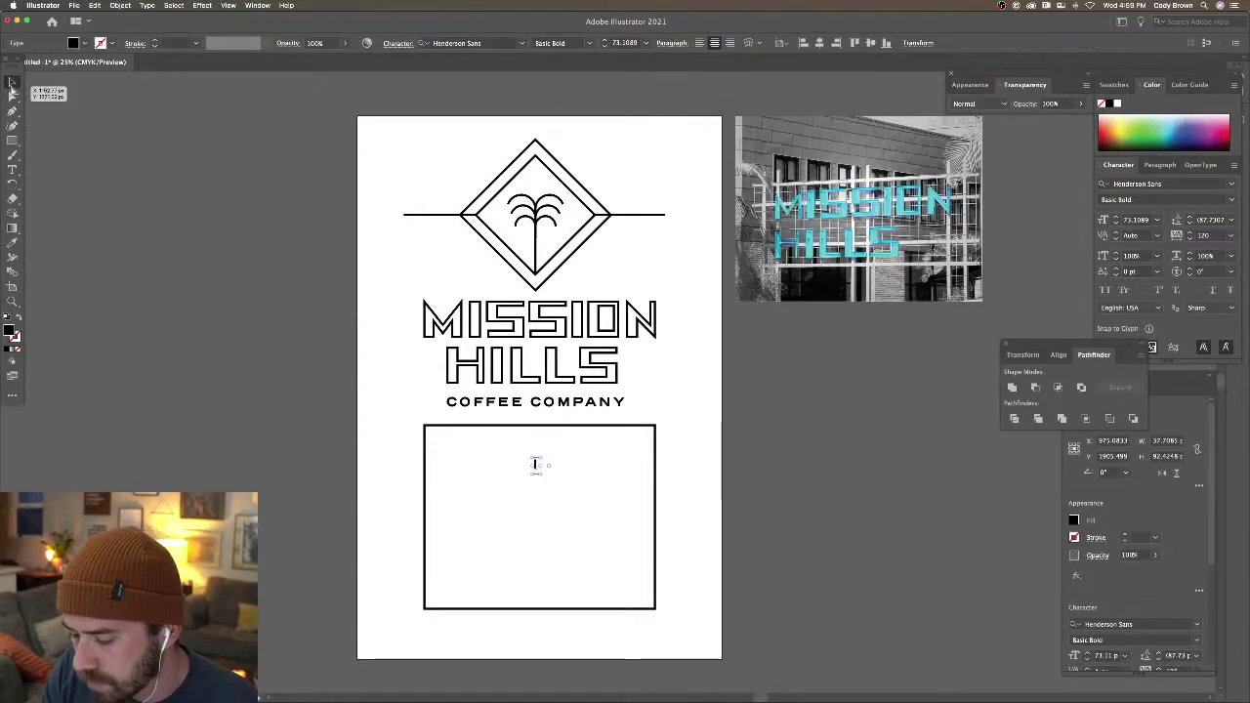
# Zoom in on the lettering and delete both S letters from the MISSION group
pyautogui.press('super+equal')
pyautogui.press('super+equal')
pyautogui.moveTo(350, 155); pyautogui.dragTo(315, 224)
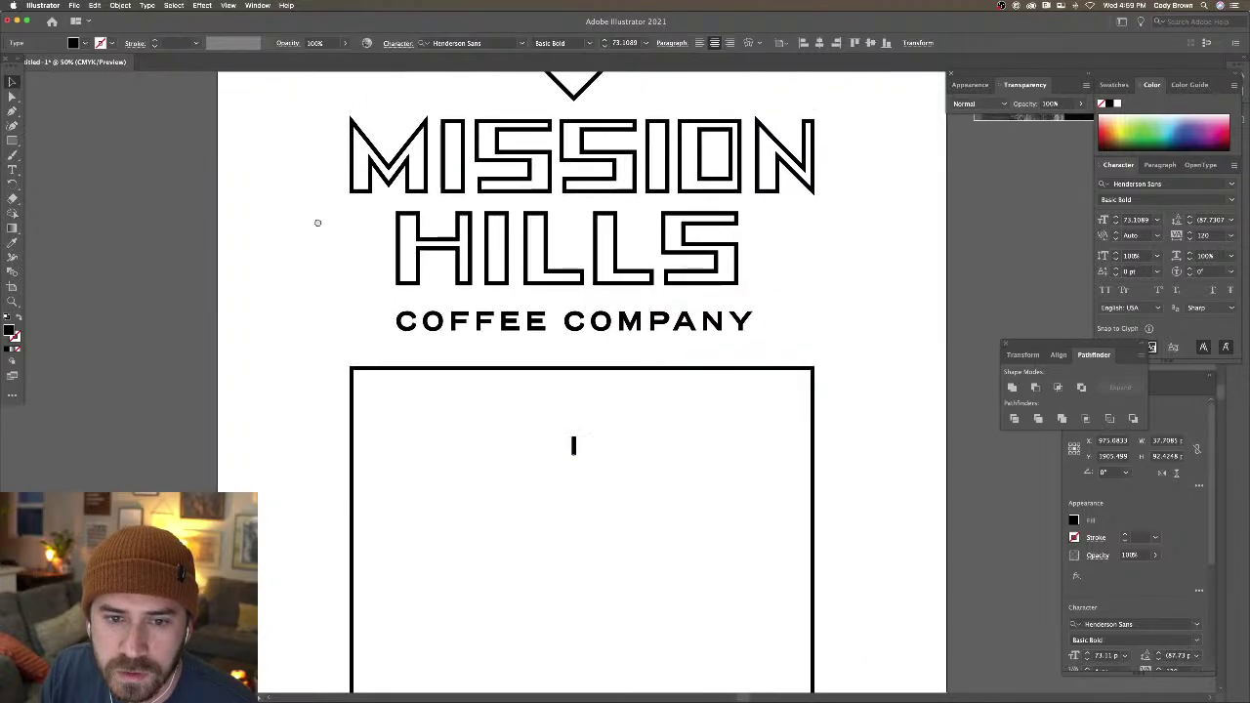
pyautogui.press('Escape')
pyautogui.doubleClick(514, 166)
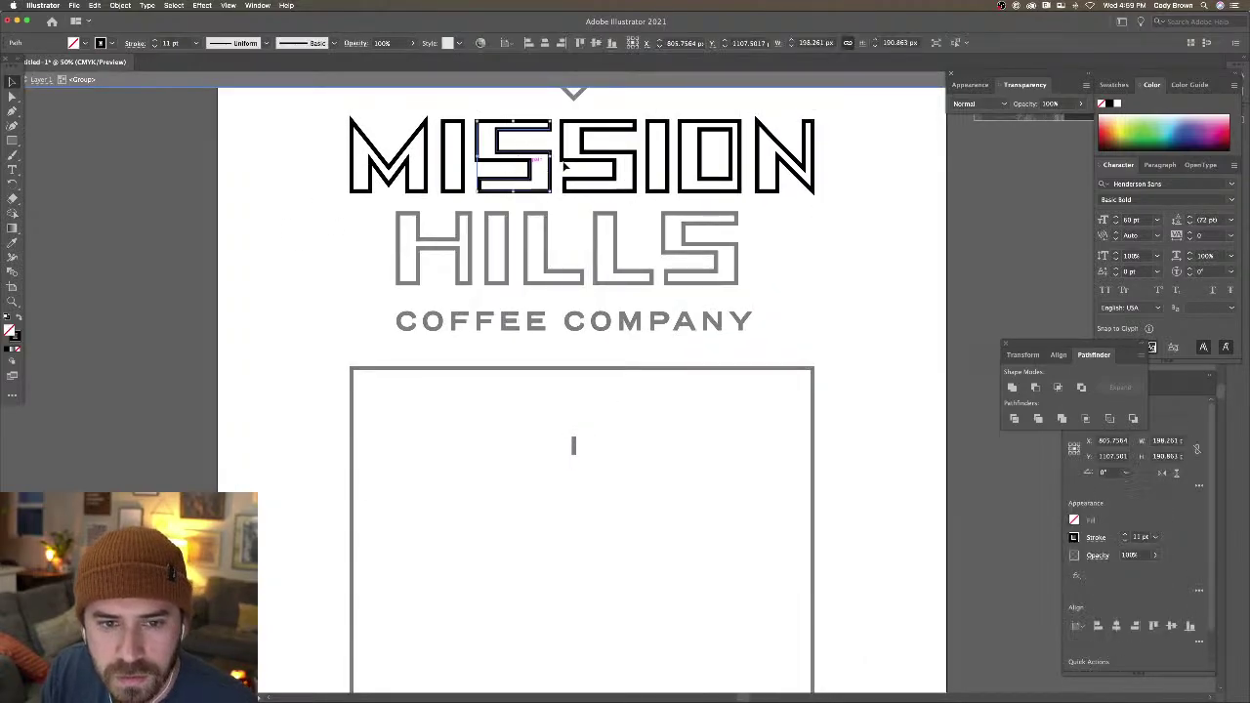
pyautogui.moveTo(515, 166); pyautogui.dragTo(590, 166)
pyautogui.press('Escape')
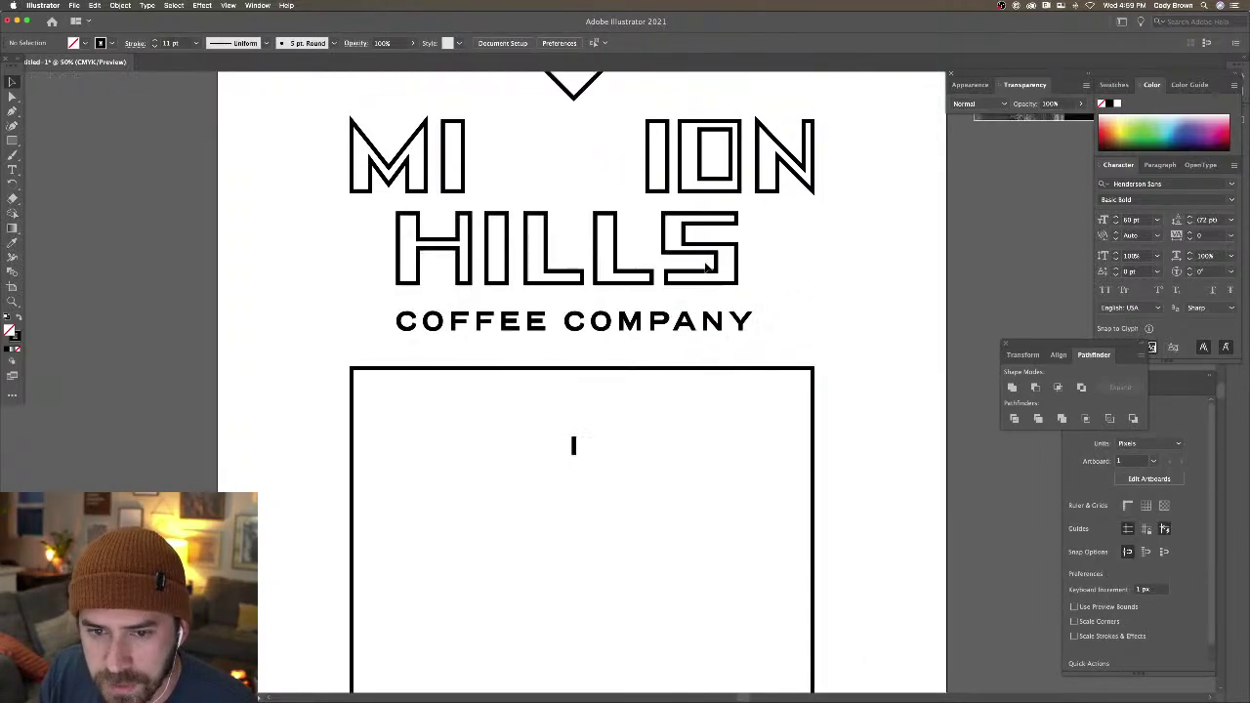
# Select and copy the squared outline S from the HILLS group
pyautogui.press('a')
pyautogui.click(683, 250)
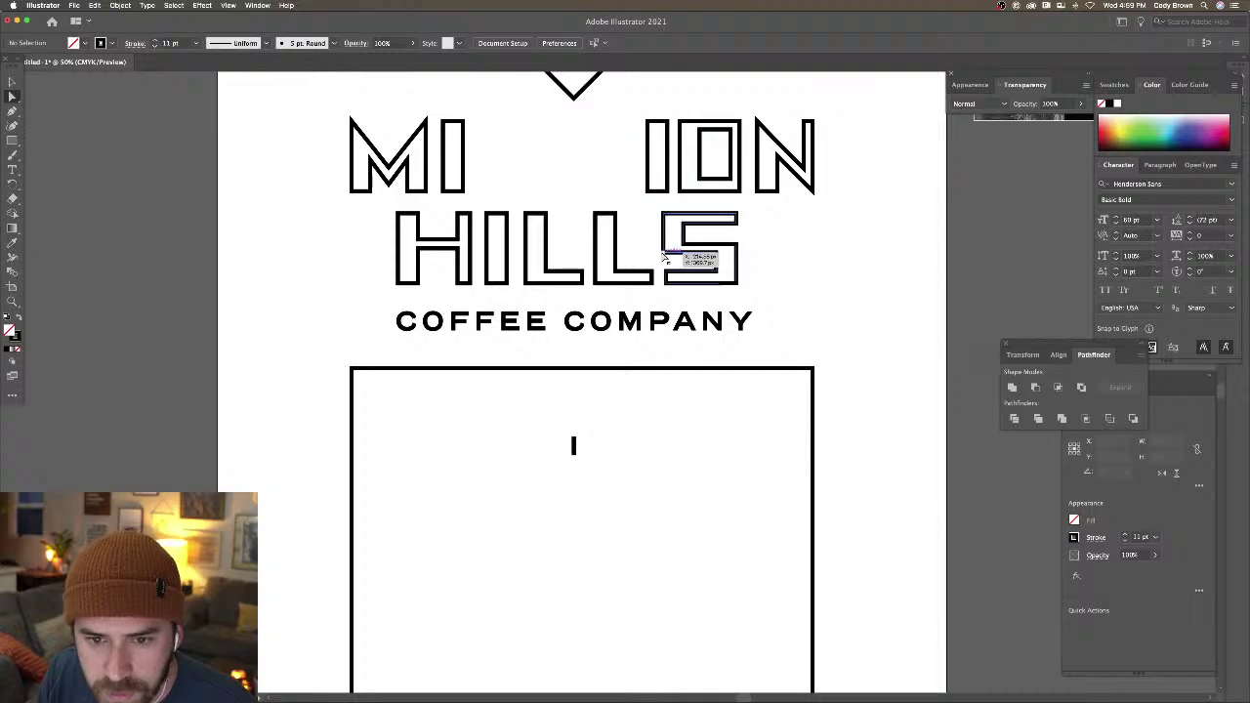
pyautogui.click(718, 251)
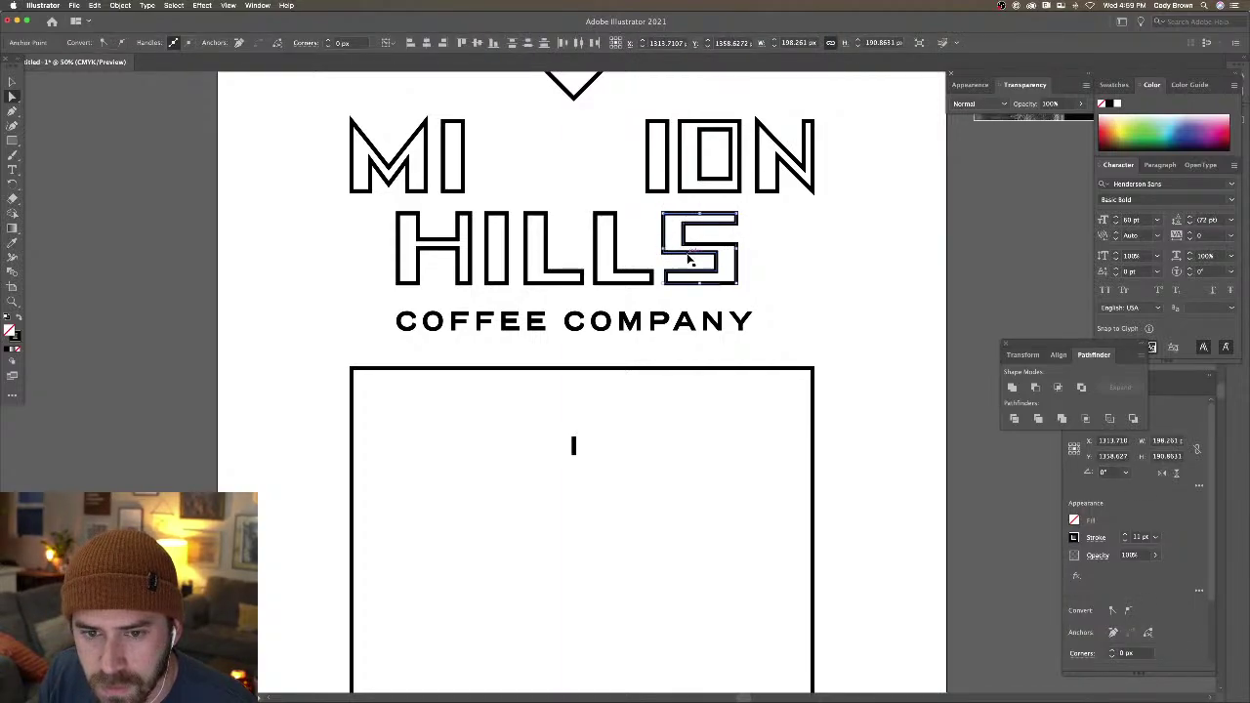
pyautogui.click(672, 263)
pyautogui.click(720, 255)
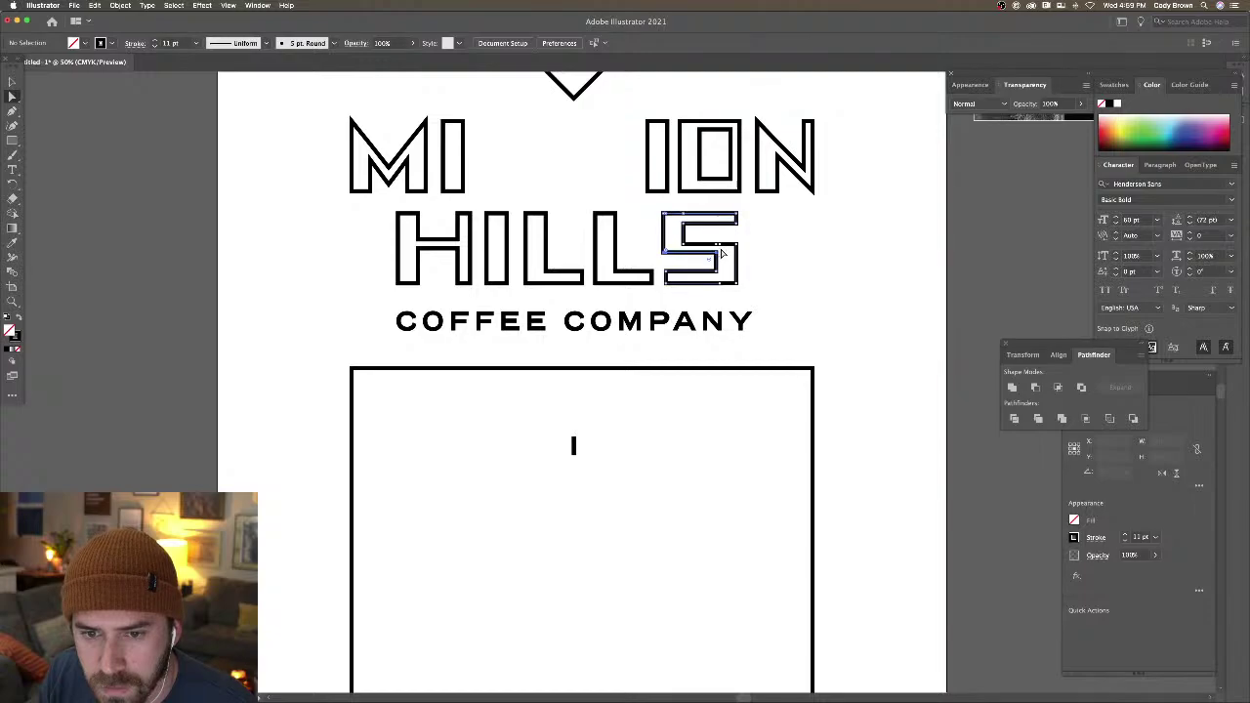
pyautogui.press('v')
pyautogui.click(83, 101)
pyautogui.moveTo(661, 272)
pyautogui.mouseDown()
pyautogui.moveTo(591, 202)
pyautogui.moveTo(530, 216)
pyautogui.moveTo(661, 272)
pyautogui.mouseUp()
pyautogui.doubleClick(707, 257)
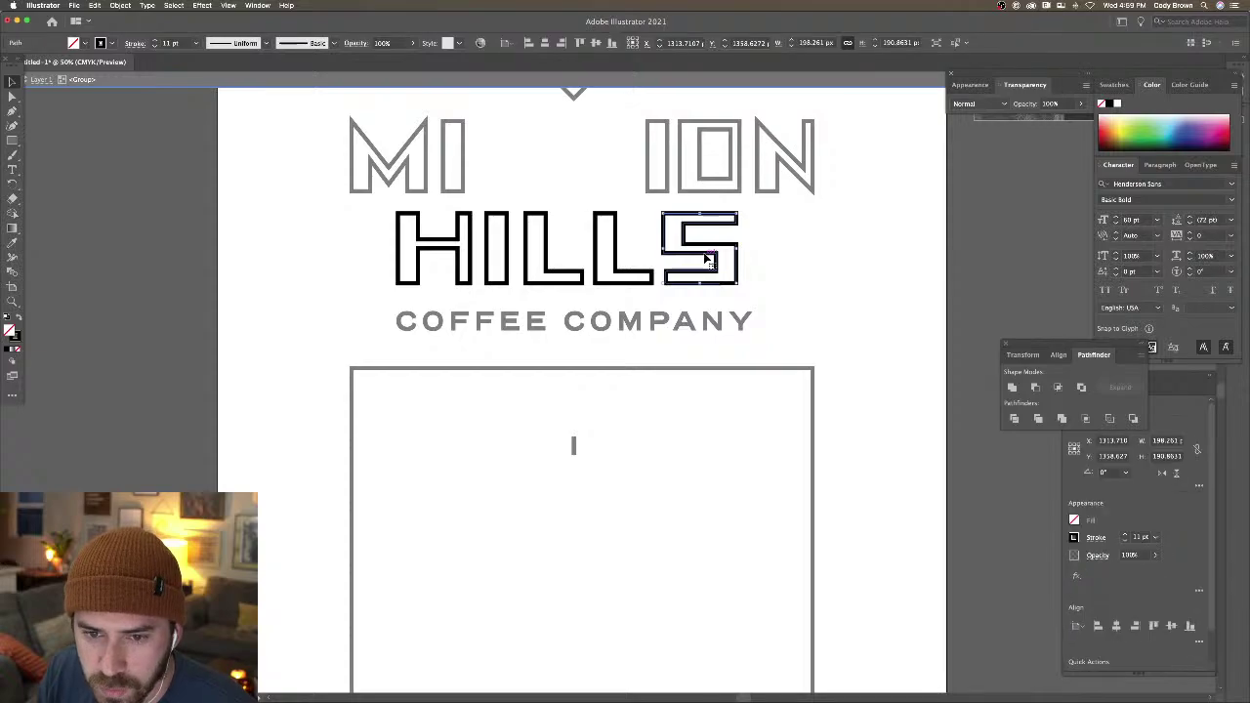
pyautogui.press('Escape')
# Paste two copies of the S and position them in the MISSION gaps
pyautogui.hotkey('ctrl', 'v')
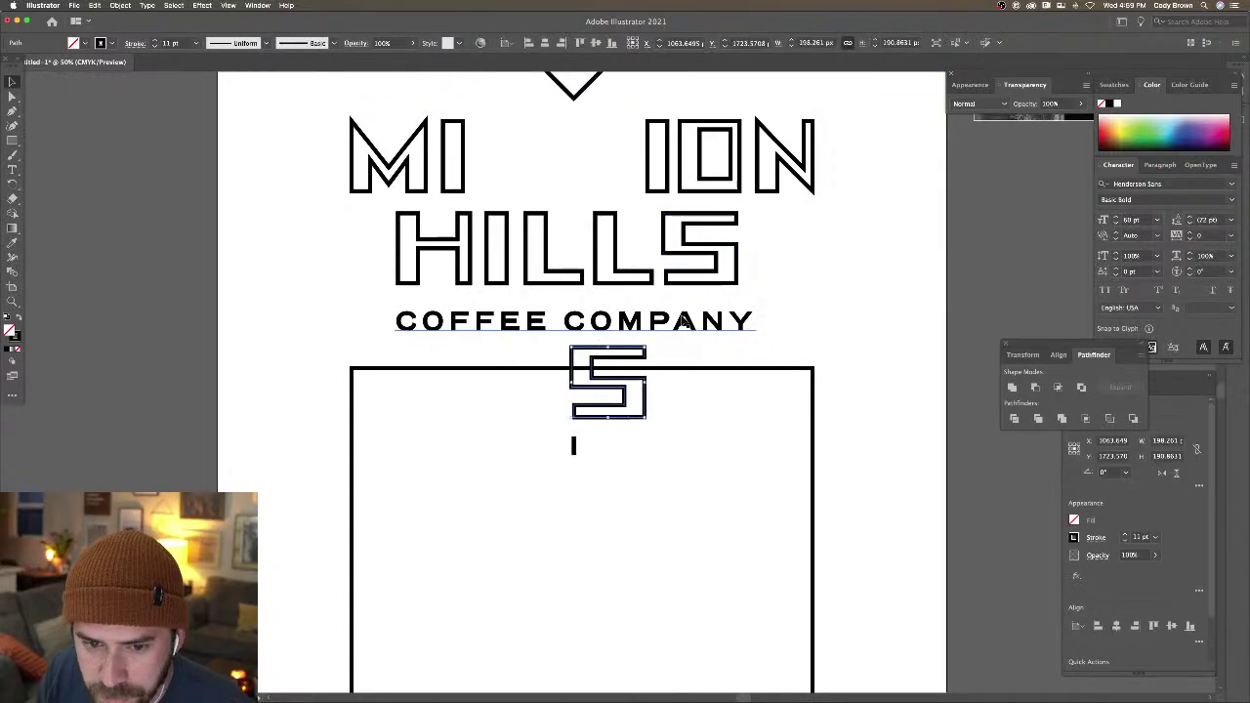
pyautogui.moveTo(639, 361); pyautogui.dragTo(625, 135)
pyautogui.moveTo(552, 134); pyautogui.dragTo(572, 130)
pyautogui.press('super+z')
pyautogui.click(600, 157)
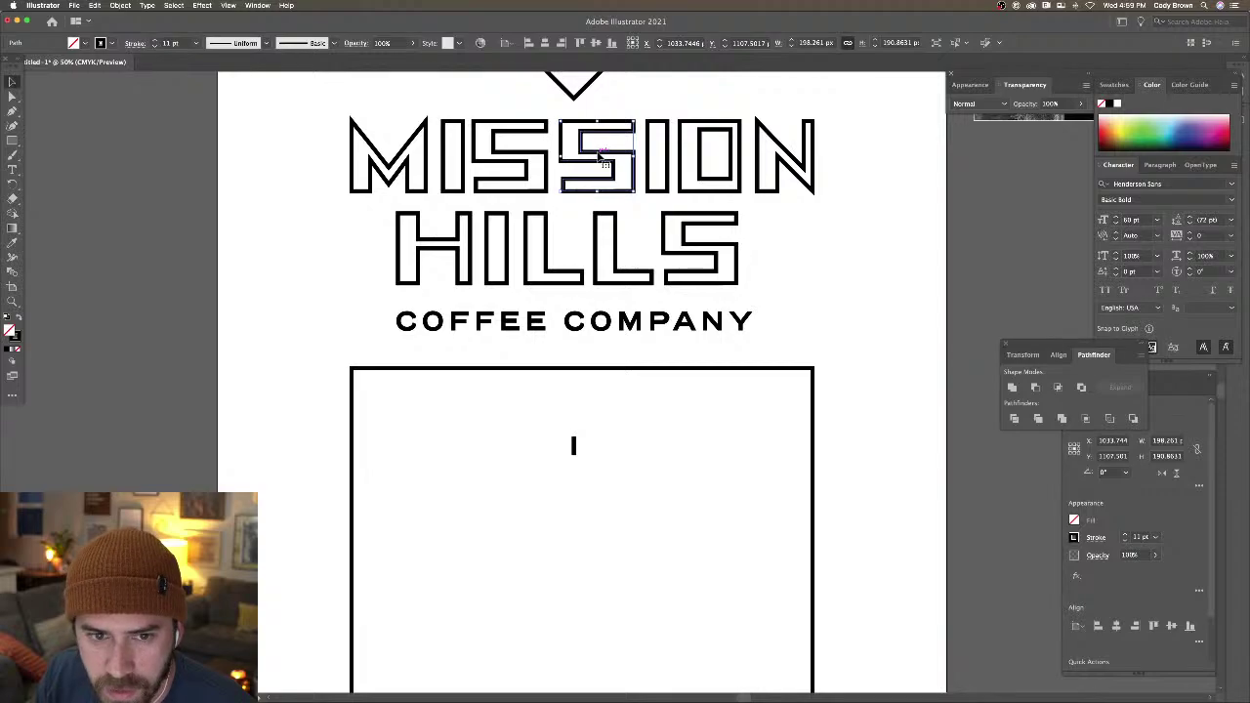
pyautogui.click(545, 156)
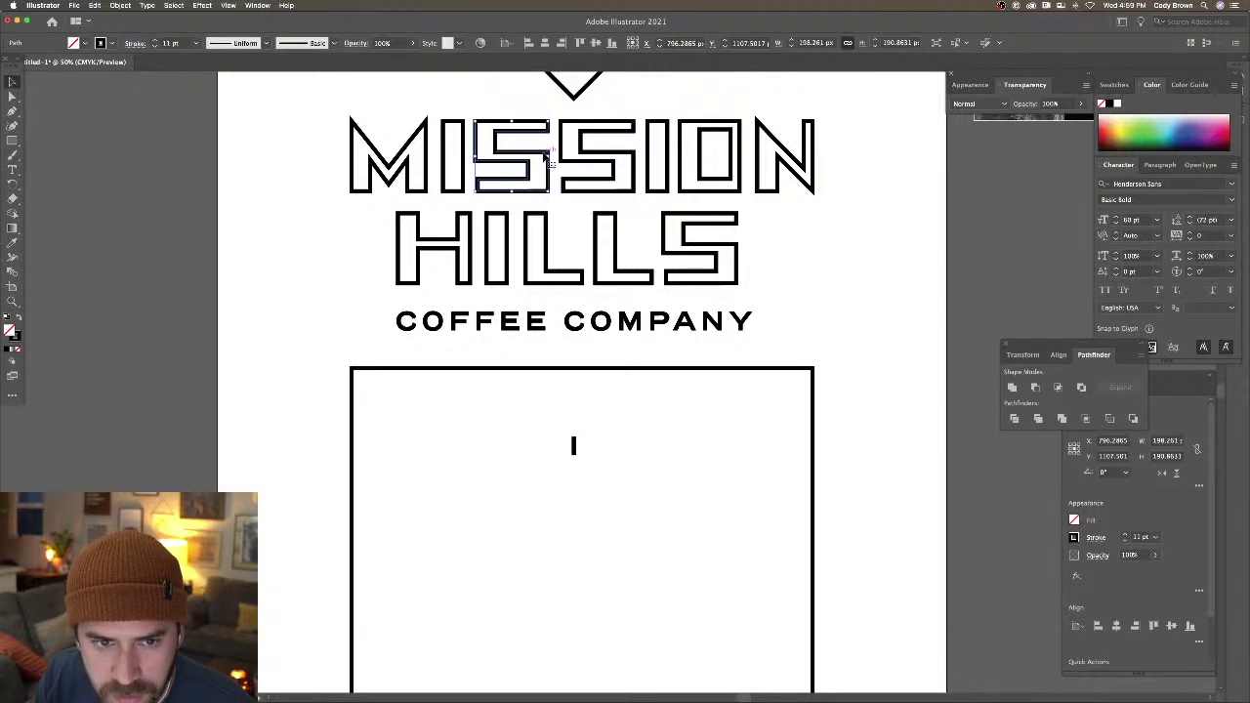
pyautogui.click(821, 213)
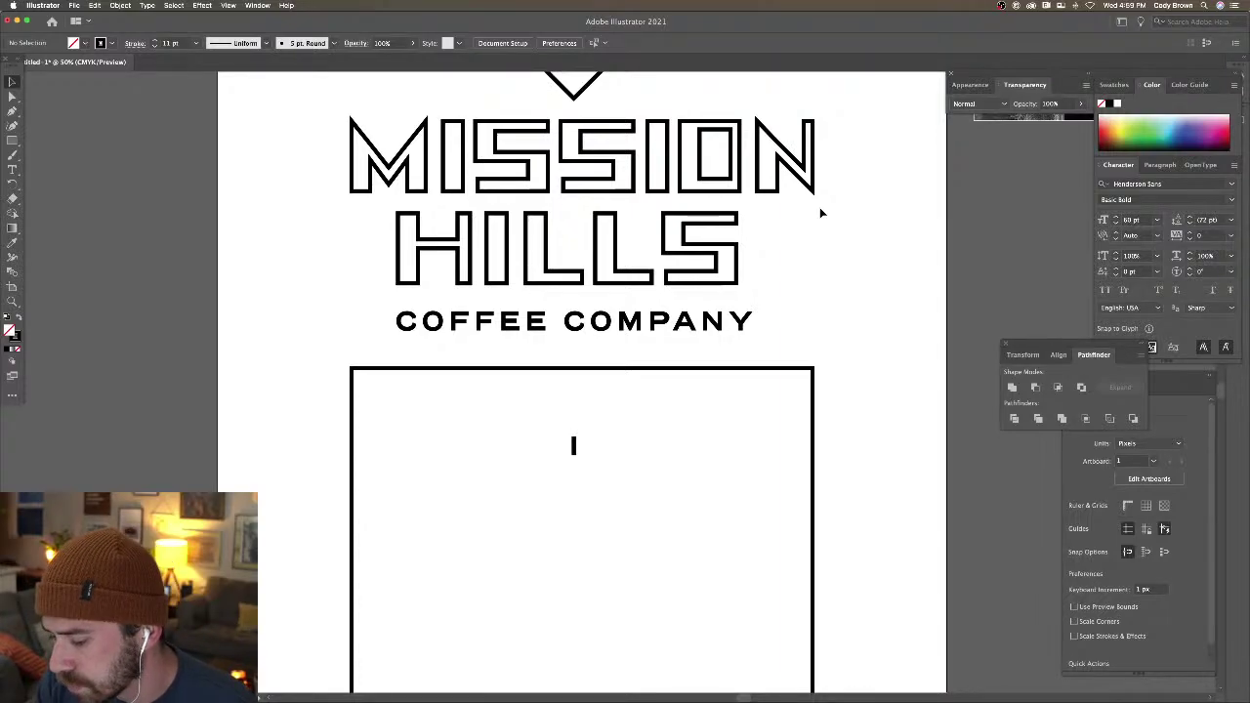
pyautogui.press('super+minus')
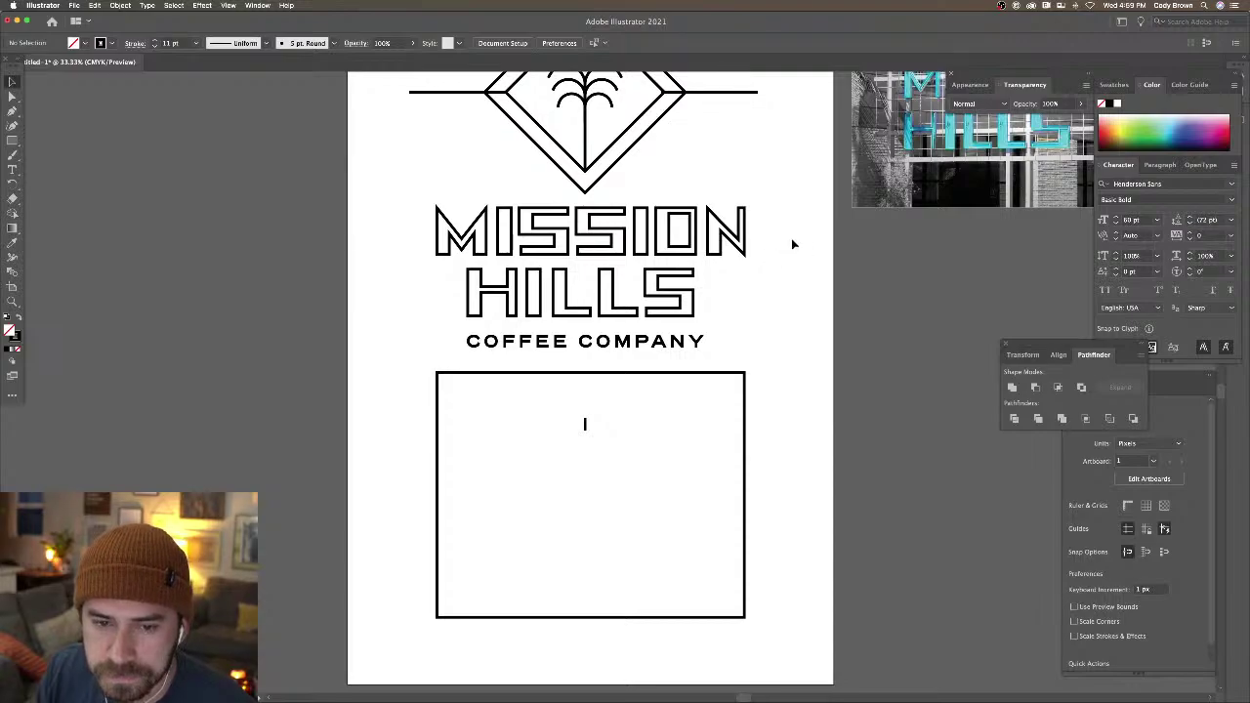
# Draw a rectangle covering the upper part of the artboard
pyautogui.moveTo(793, 244); pyautogui.dragTo(773, 257)
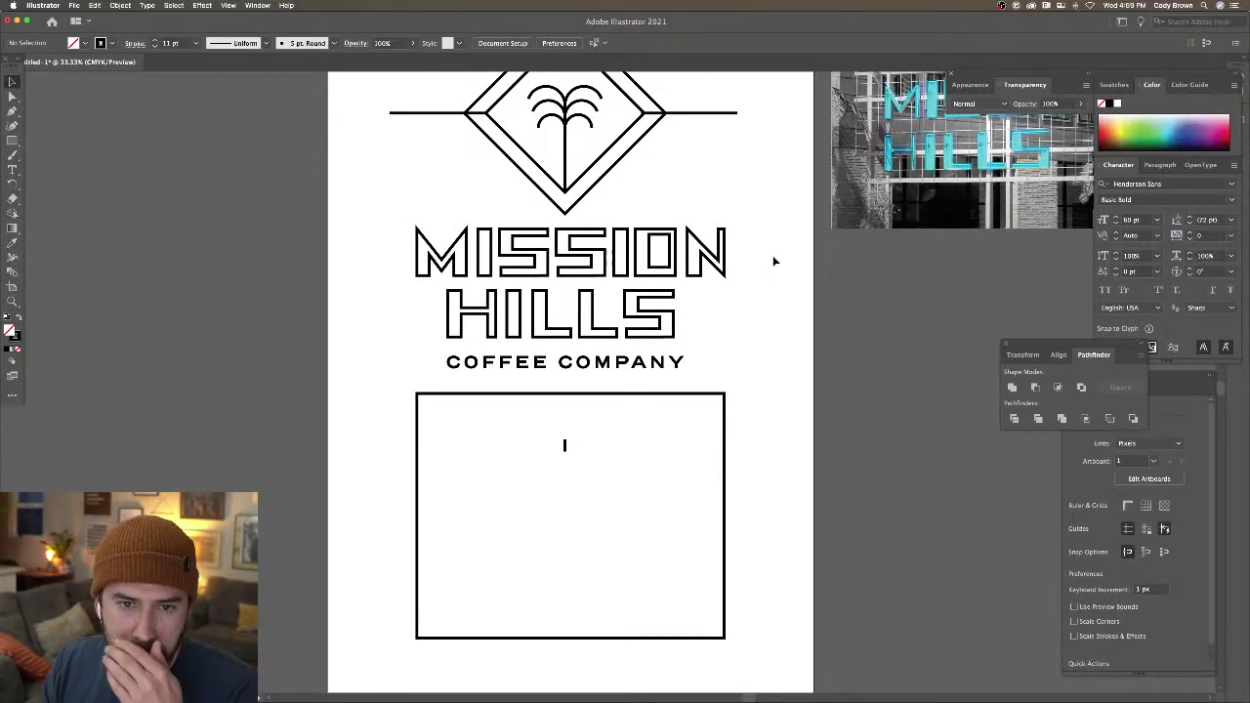
pyautogui.press('super+minus')
pyautogui.moveTo(773, 261); pyautogui.dragTo(754, 255)
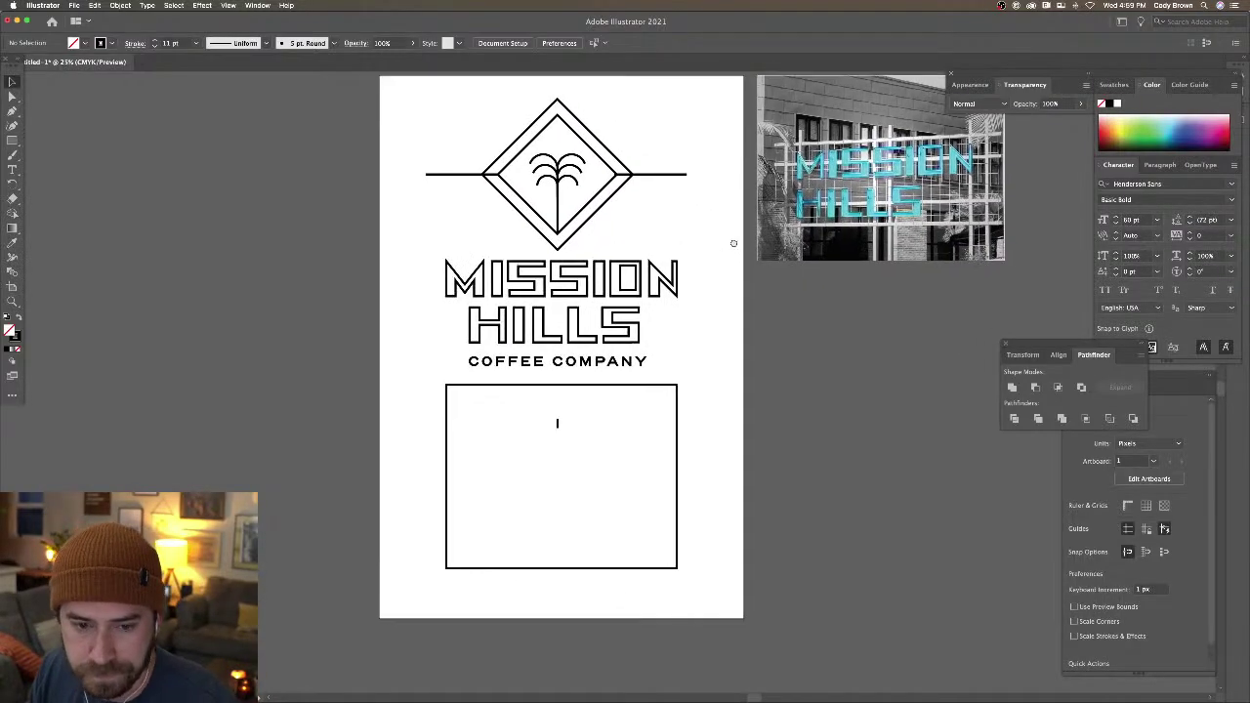
pyautogui.hotkey('shift', 'x')
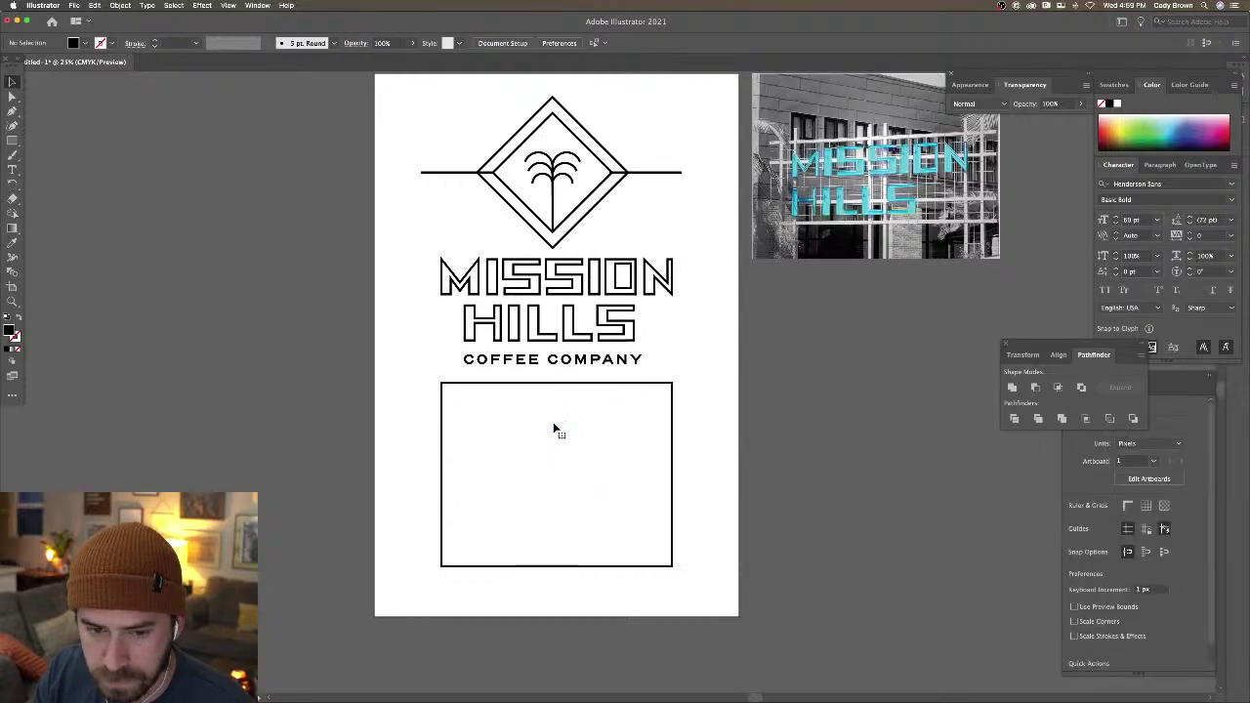
pyautogui.click(573, 383)
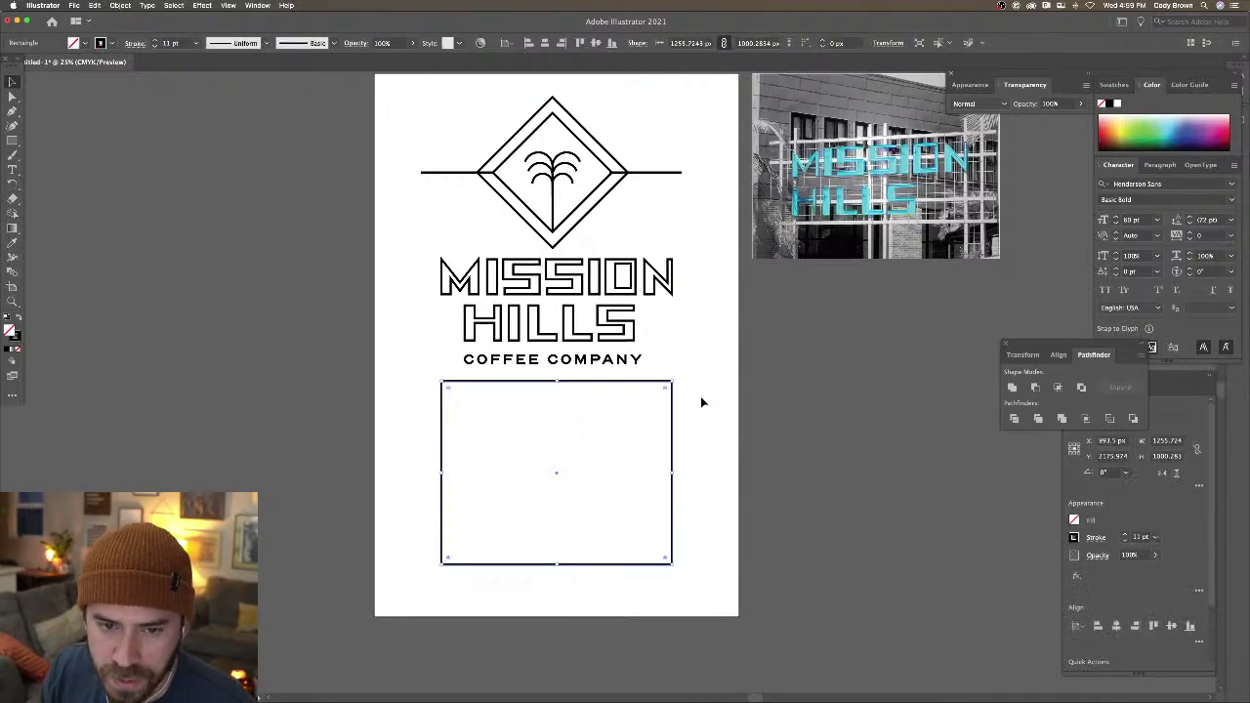
pyautogui.press('super+minus')
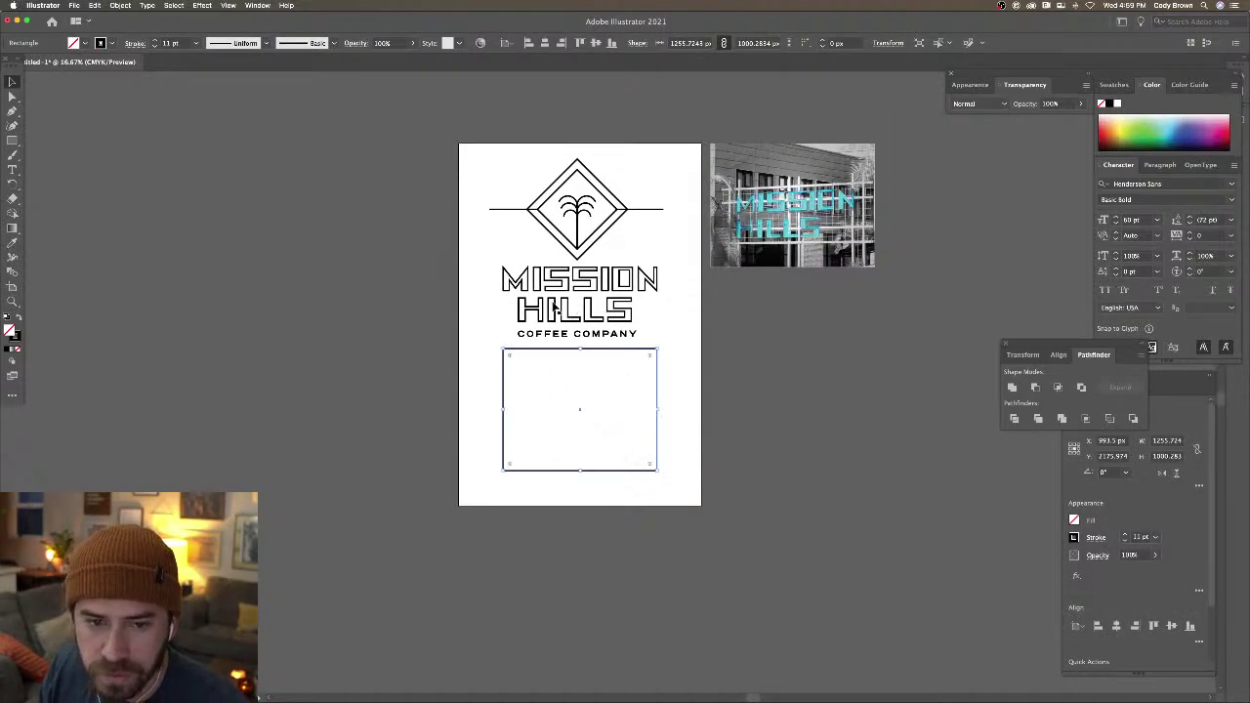
pyautogui.click(421, 265)
pyautogui.moveTo(13, 140); pyautogui.dragTo(49, 140)
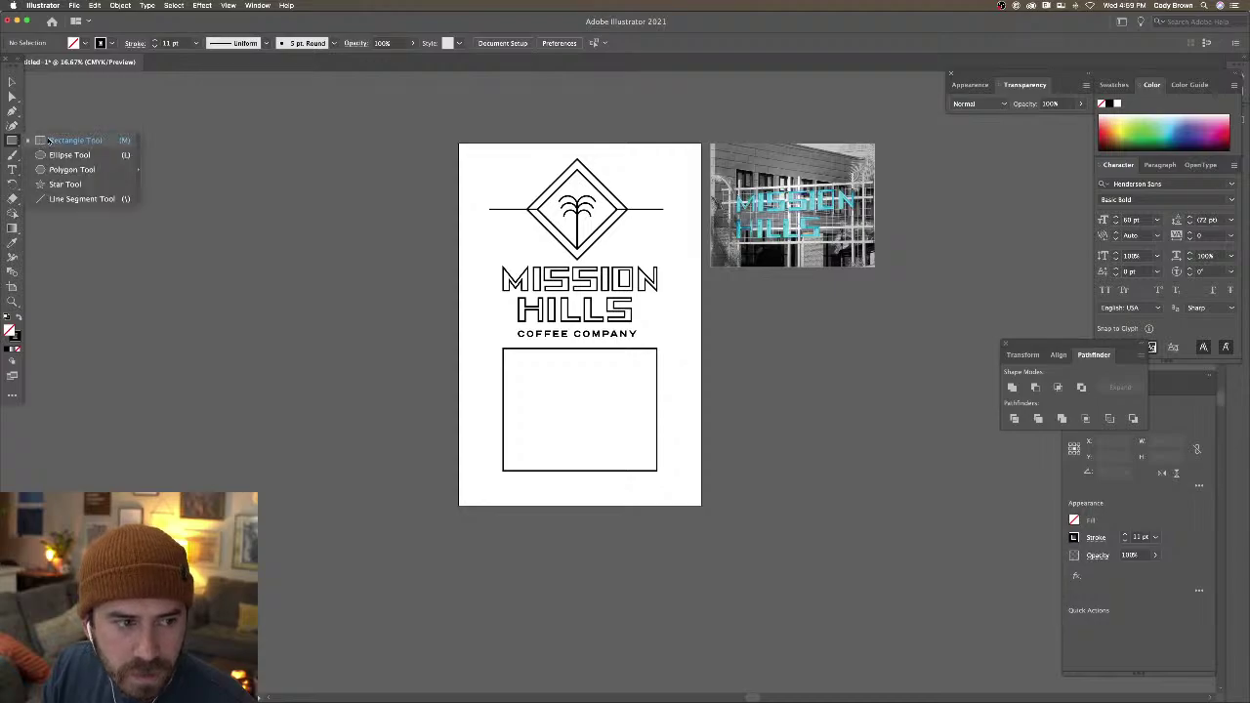
pyautogui.moveTo(459, 141)
pyautogui.mouseDown()
pyautogui.moveTo(611, 288)
pyautogui.moveTo(697, 345)
pyautogui.moveTo(697, 372)
pyautogui.mouseUp()
# Fill the rectangle teal #0f7066 with no stroke and send it behind the logo
pyautogui.click(111, 43)
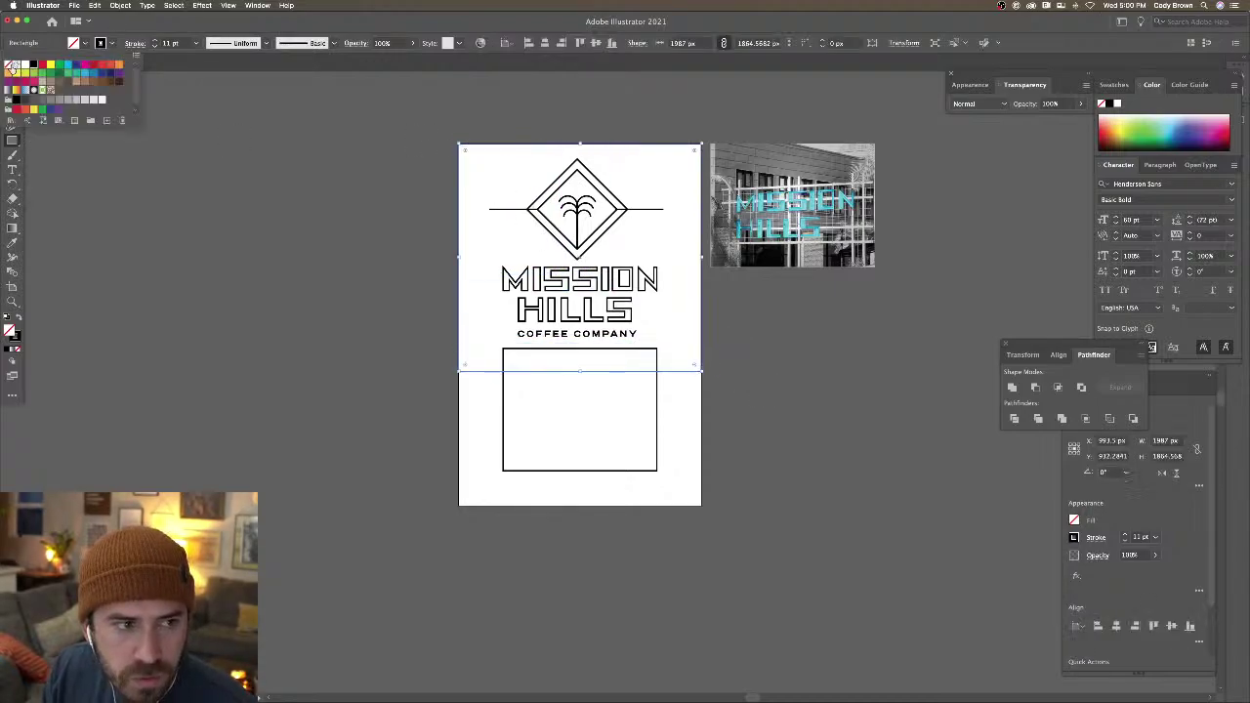
pyautogui.click(95, 42)
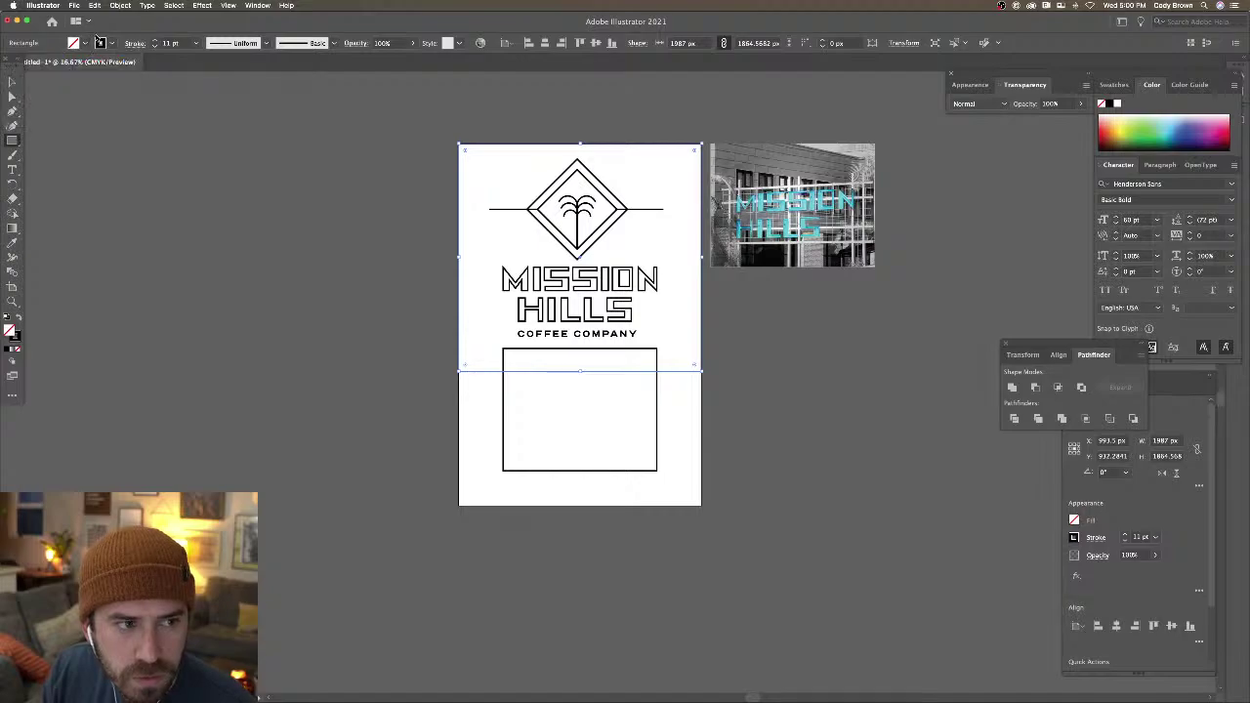
pyautogui.doubleClick(14, 332)
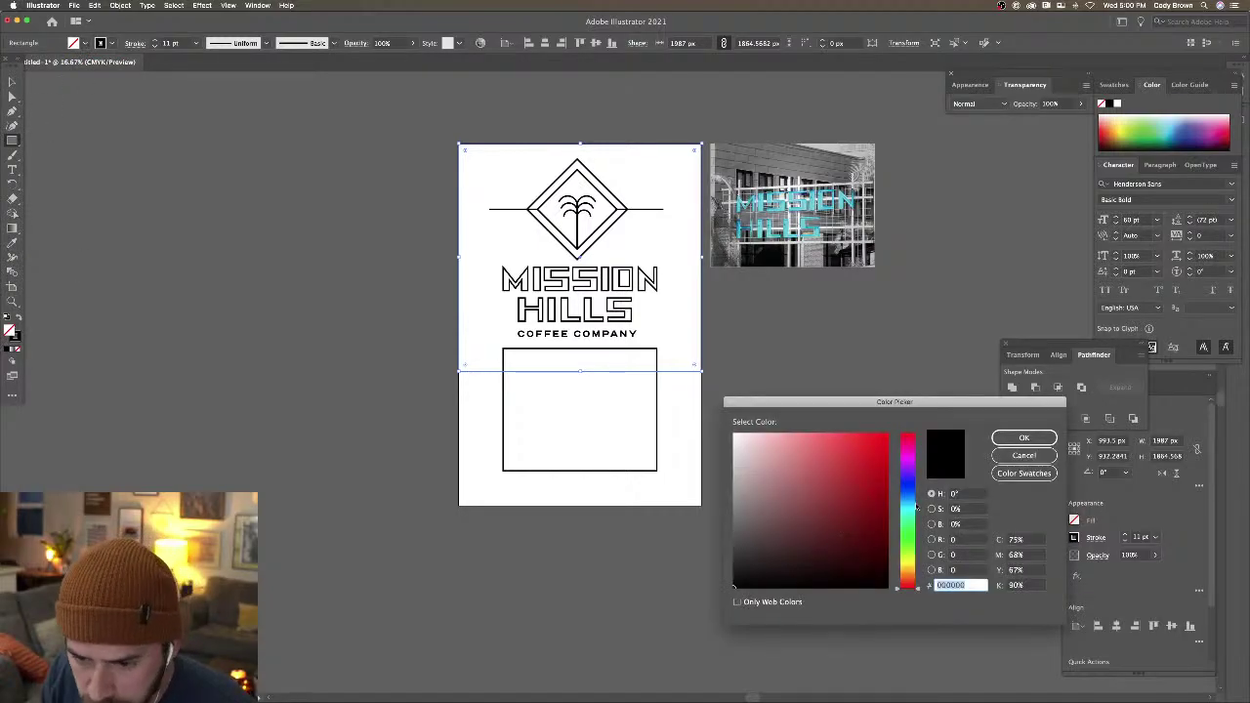
pyautogui.write('0f7066')
pyautogui.click(1024, 438)
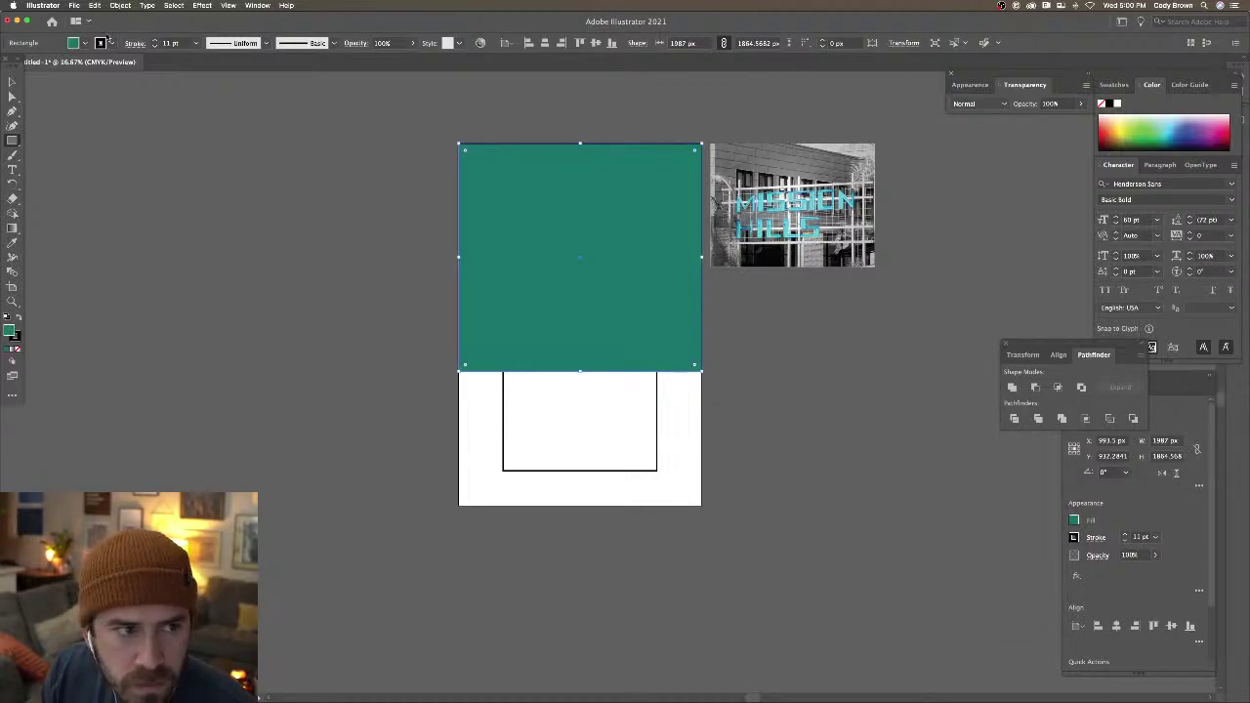
pyautogui.click(110, 42)
pyautogui.click(8, 64)
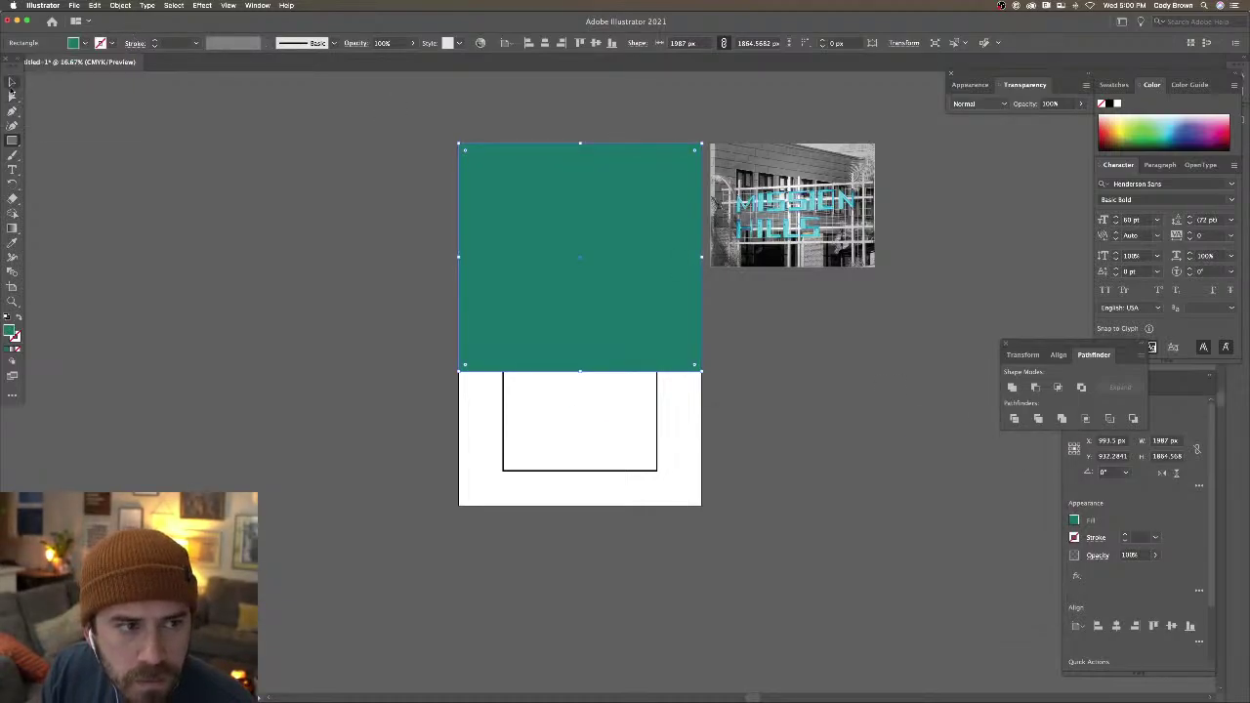
pyautogui.click(12, 82)
pyautogui.rightClick(485, 220)
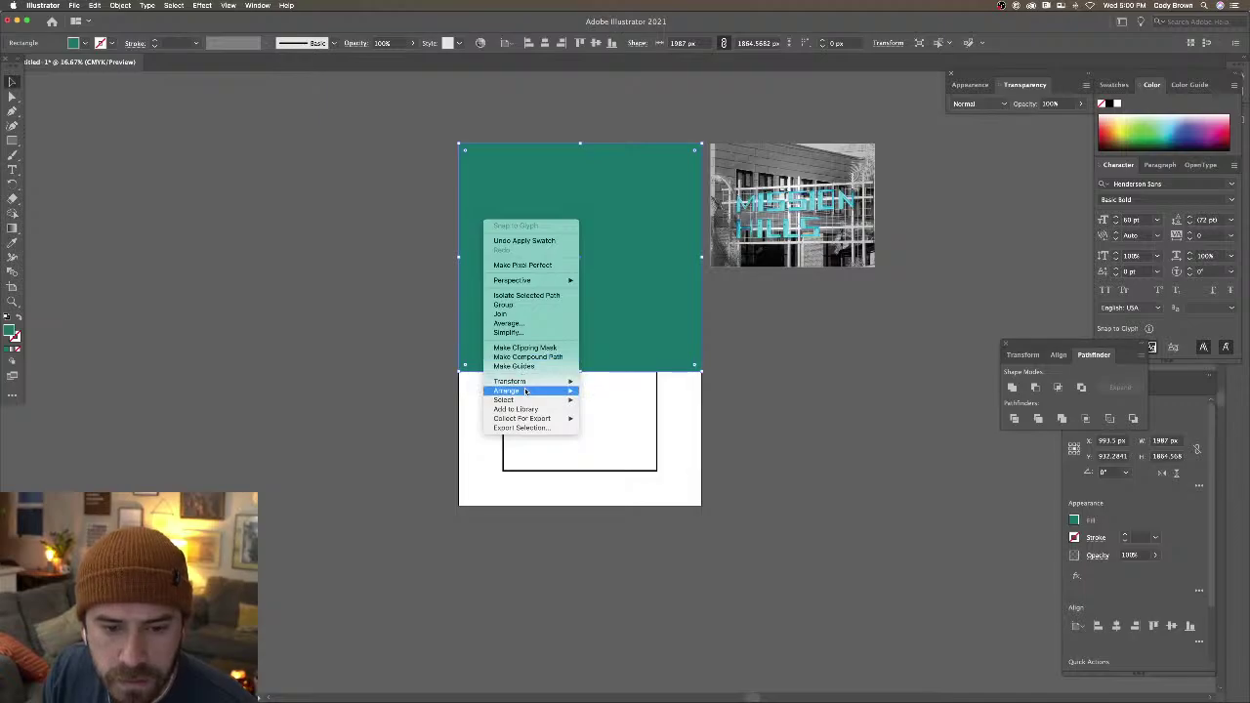
pyautogui.moveTo(513, 390)
pyautogui.click(659, 410)
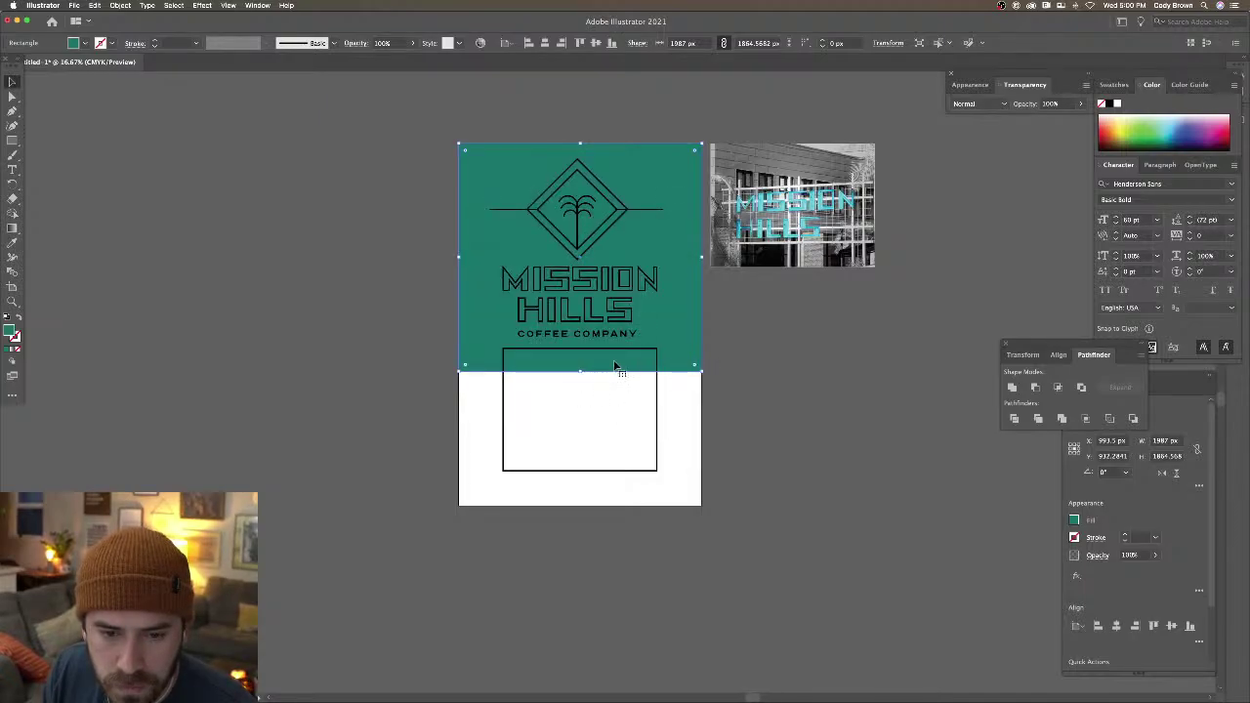
# Duplicate the teal rectangle over the lower artboard, resize it and fill it darker teal
pyautogui.moveTo(619, 369); pyautogui.dragTo(616, 503)
pyautogui.moveTo(586, 280); pyautogui.dragTo(586, 371)
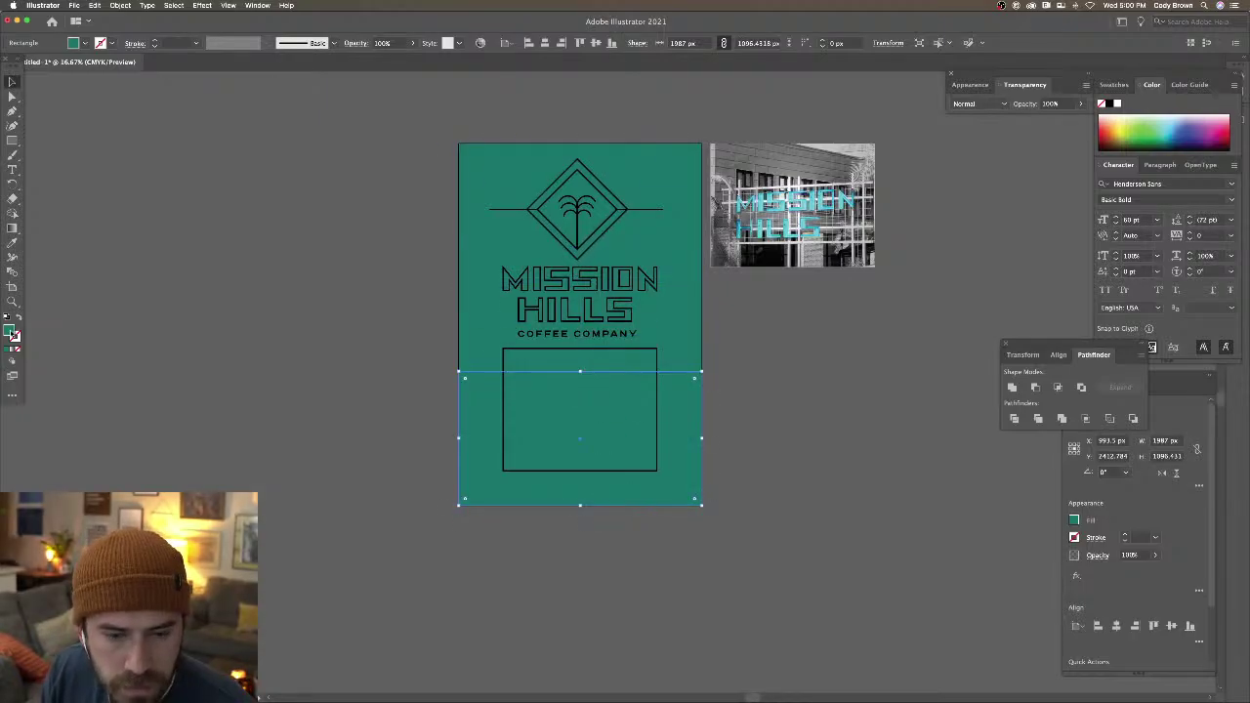
pyautogui.doubleClick(10, 331)
pyautogui.moveTo(872, 521); pyautogui.dragTo(876, 531)
pyautogui.click(1023, 437)
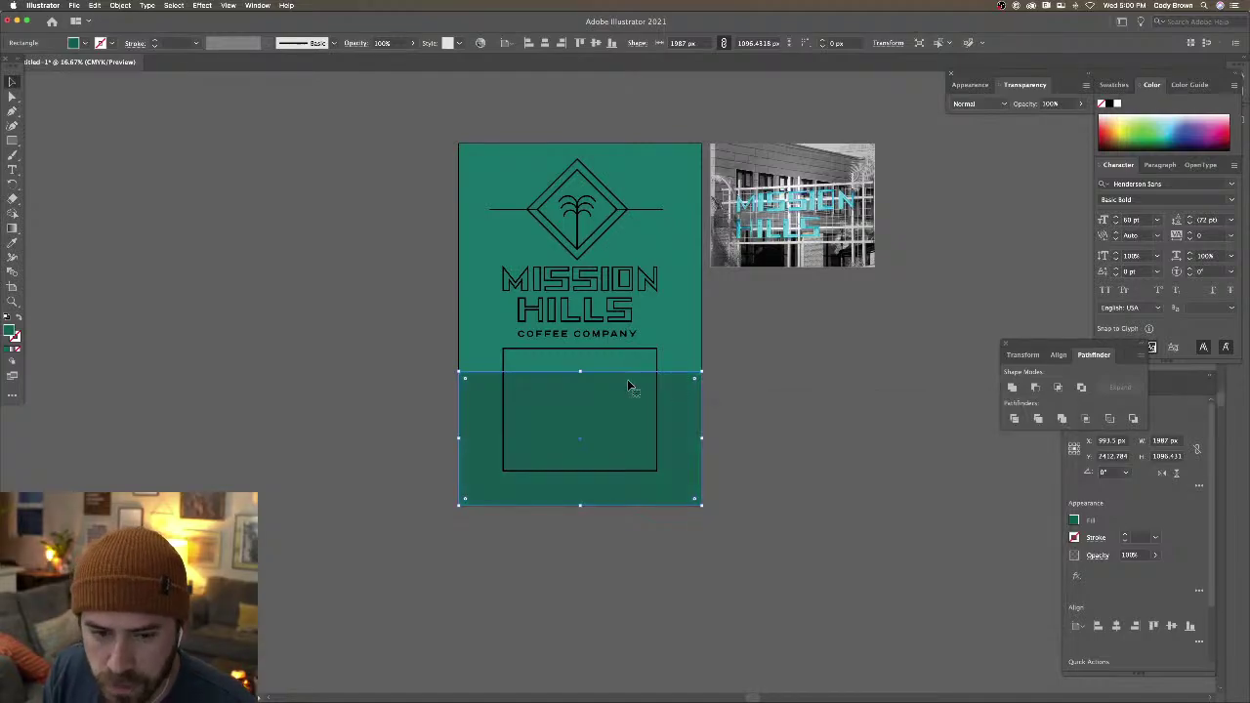
pyautogui.click(761, 372)
pyautogui.press('super+equal')
# Switch to Photoshop and view the logo layer in the mockup
pyautogui.scroll(2, 759, 371)
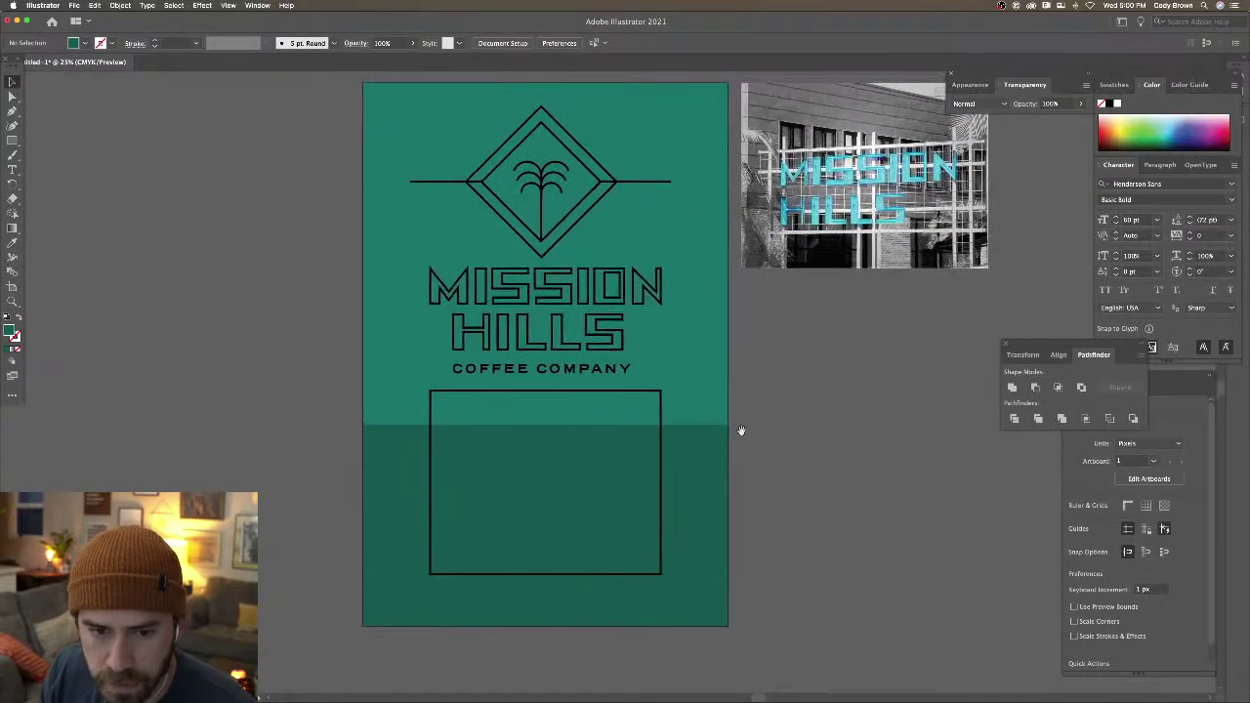
pyautogui.moveTo(716, 697)
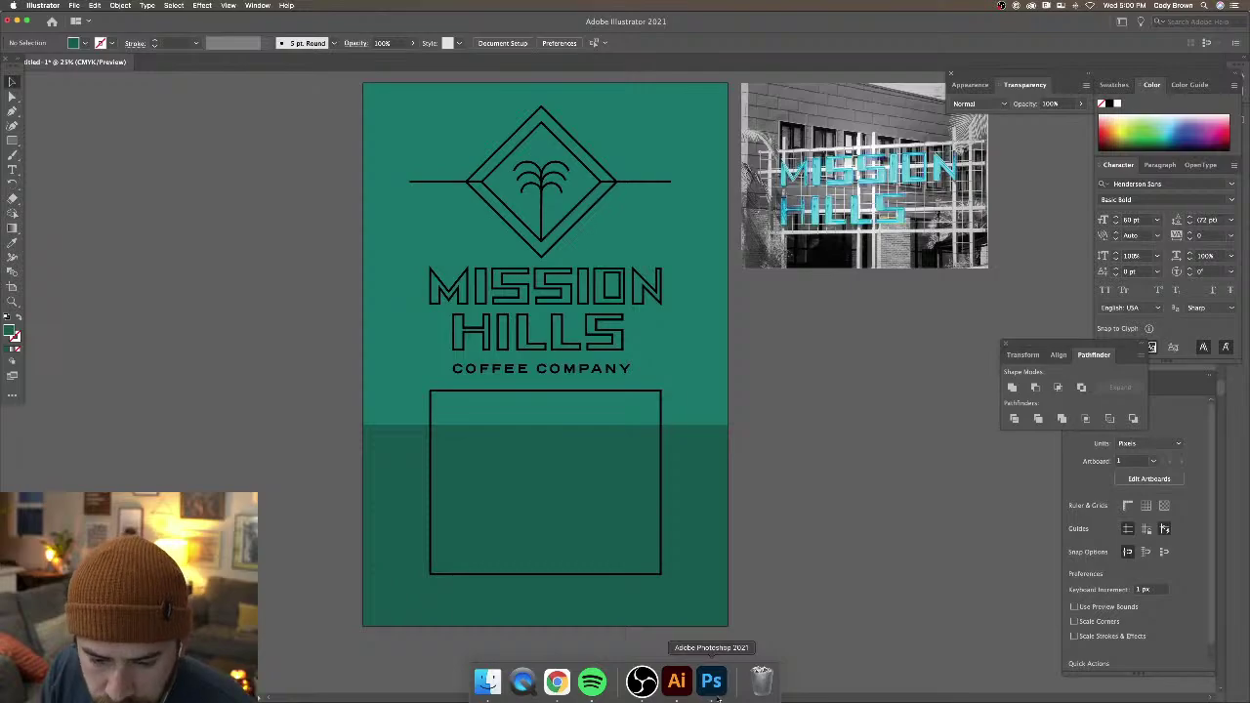
pyautogui.click(712, 682)
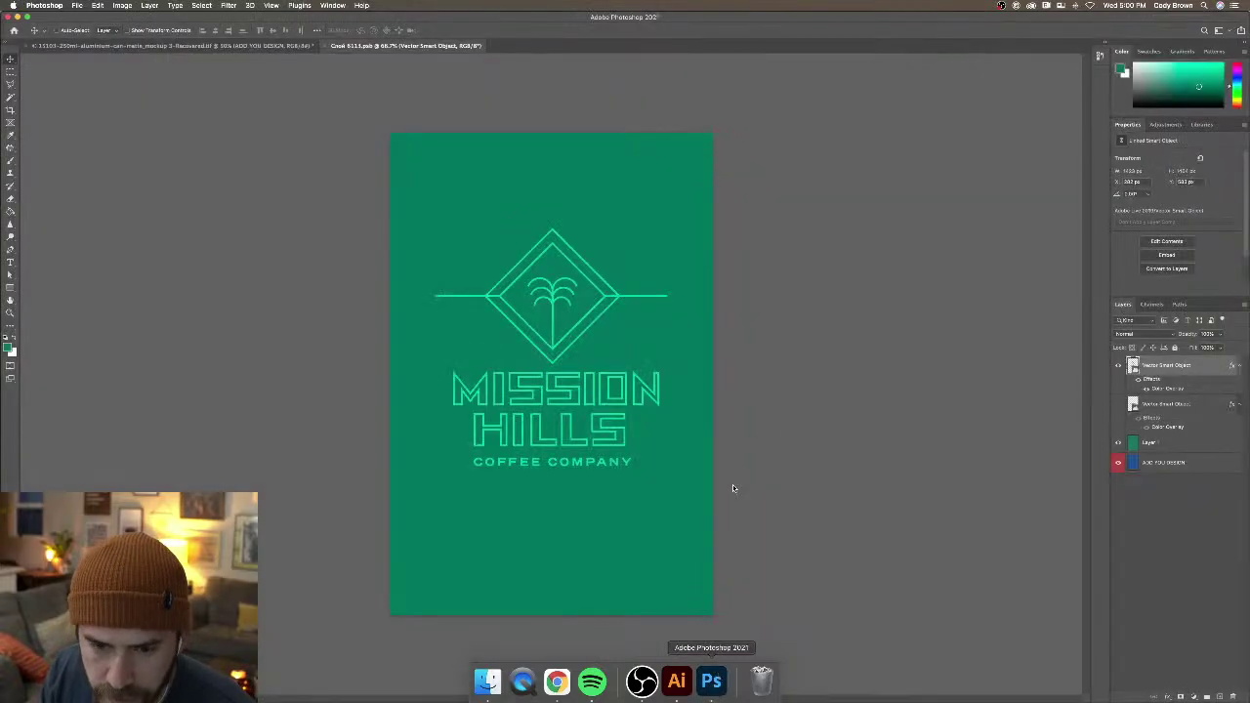
pyautogui.rightClick(629, 388)
pyautogui.click(664, 388)
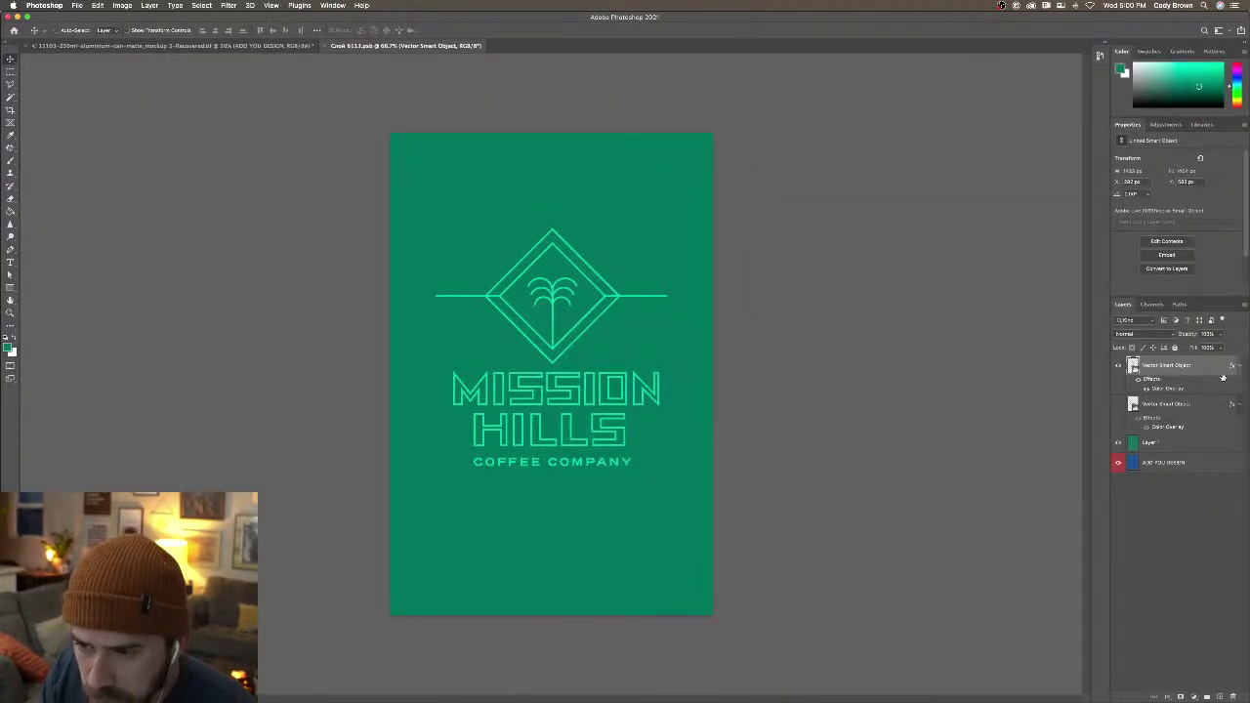
# Change the logo layer's Color Overlay to light green, then return to Illustrator
pyautogui.doubleClick(1146, 421)
pyautogui.click(896, 525)
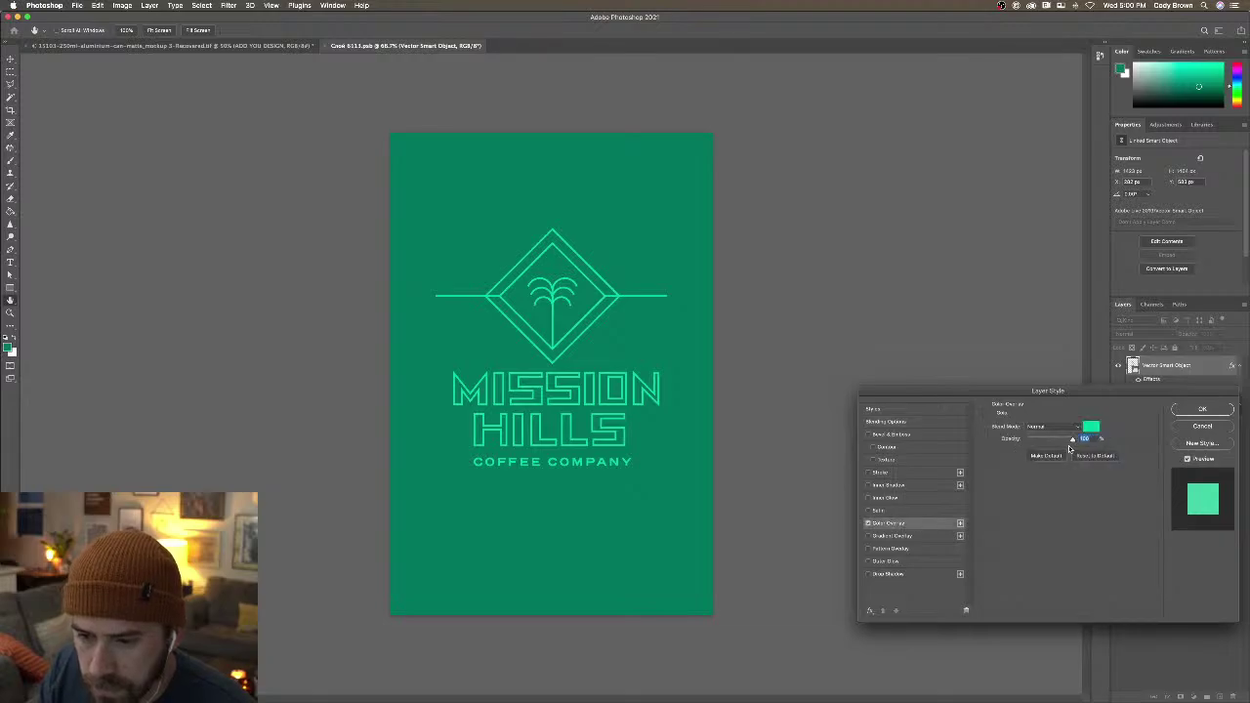
pyautogui.click(1090, 428)
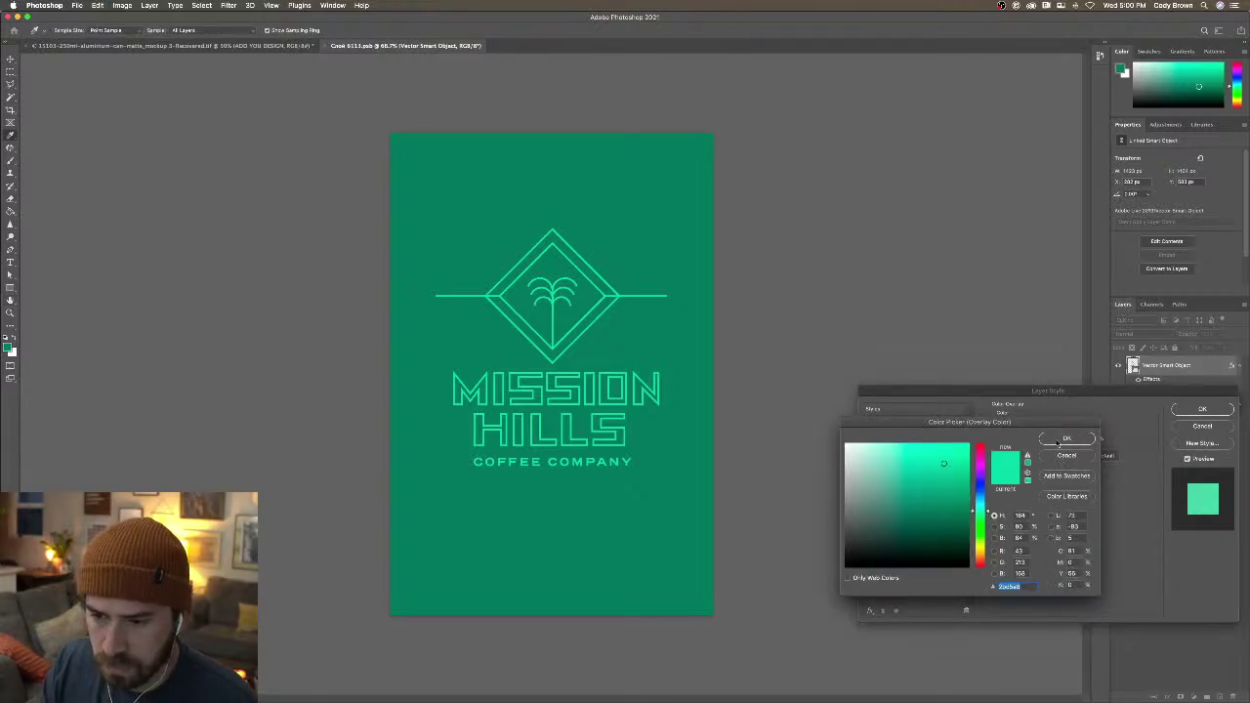
pyautogui.click(1060, 440)
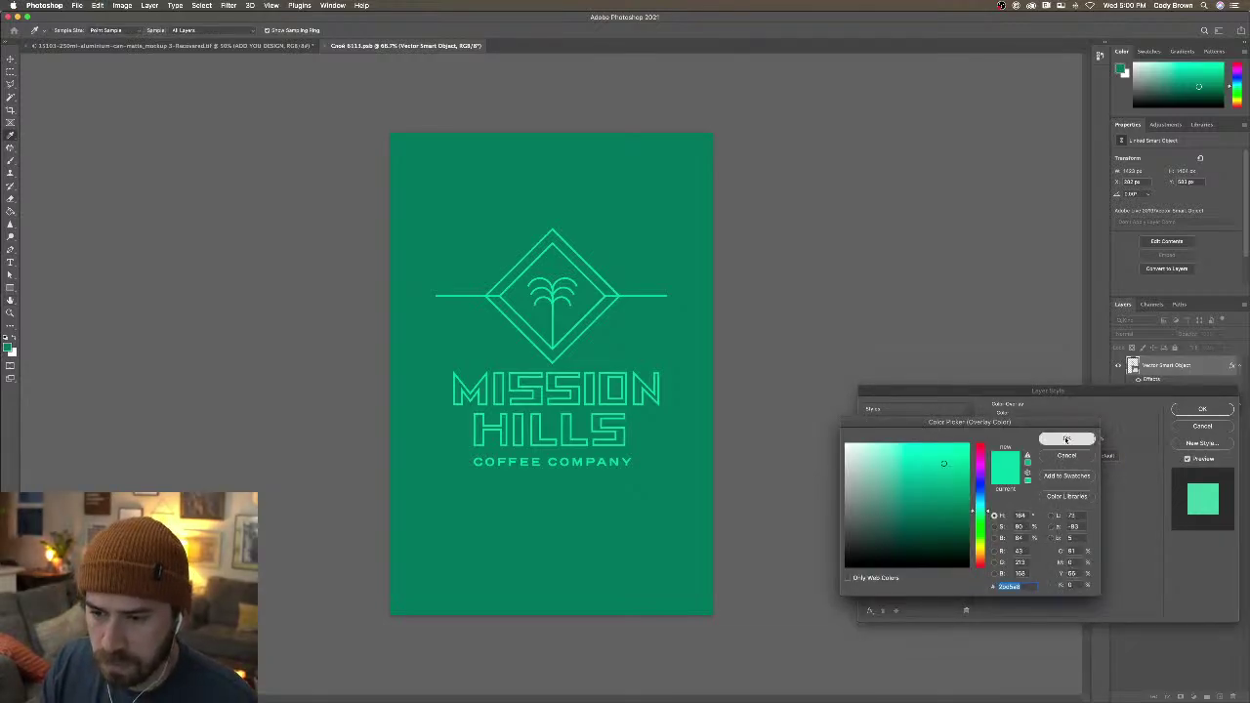
pyautogui.click(1180, 428)
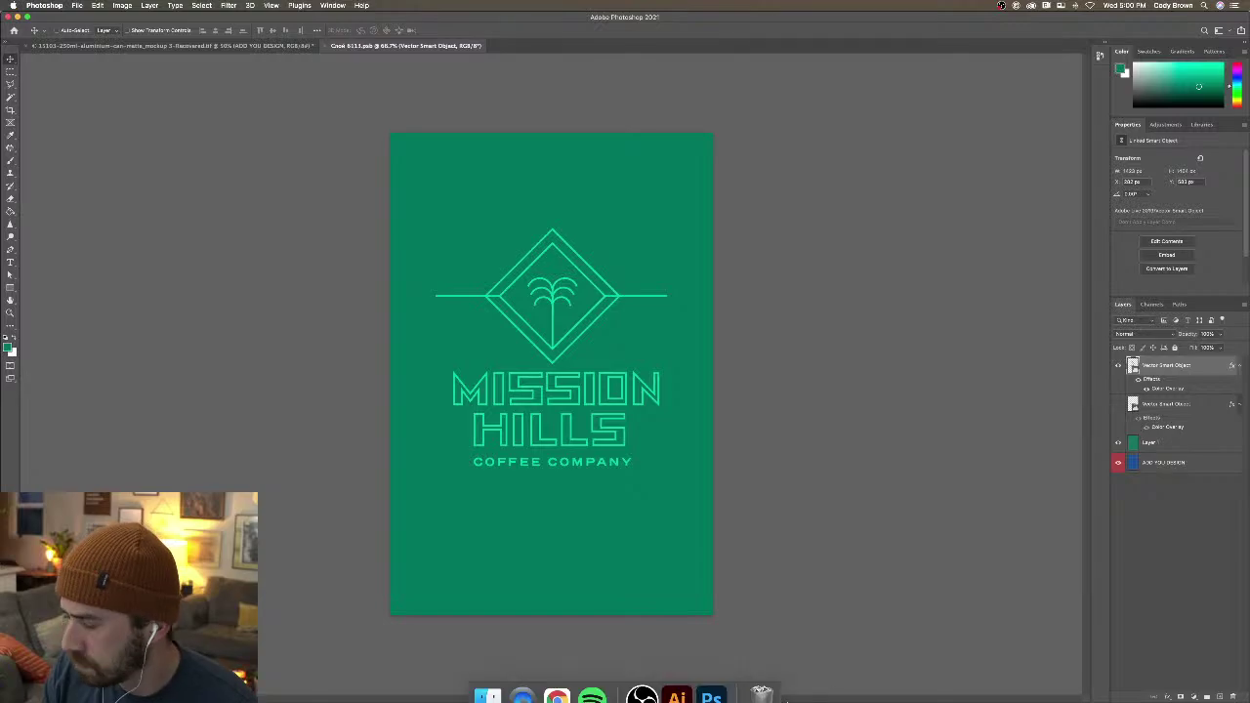
pyautogui.click(675, 680)
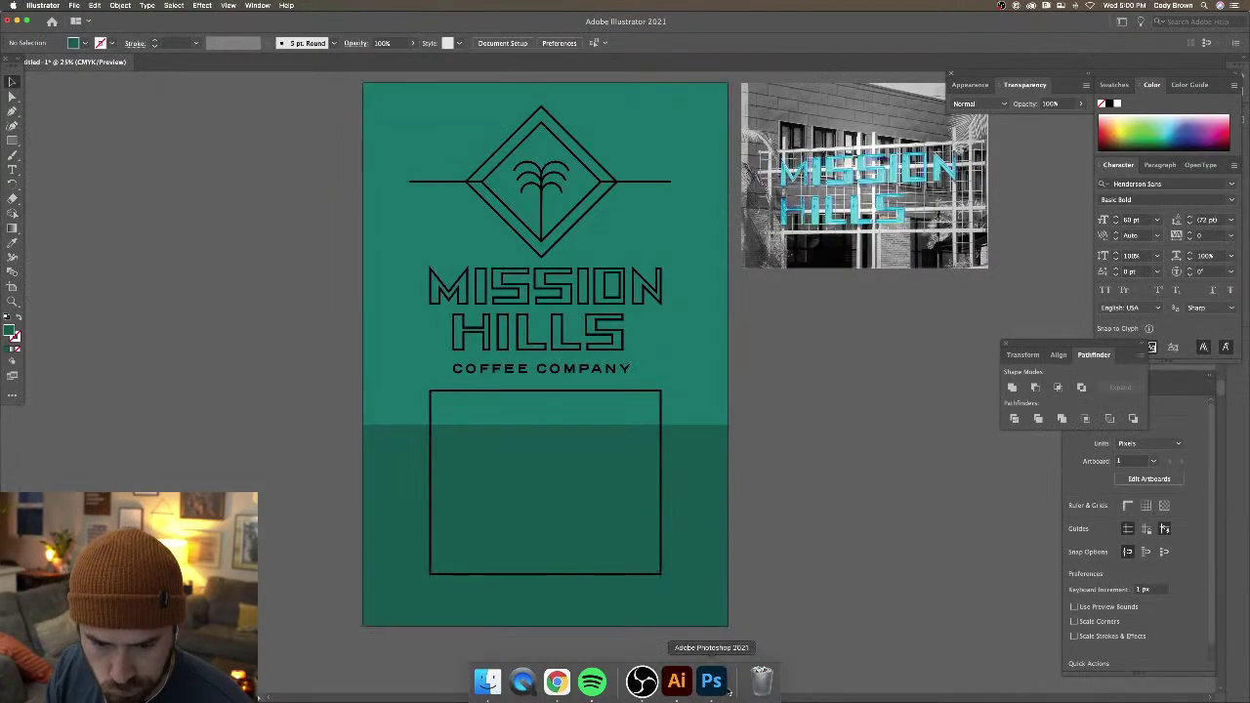
# Give the empty rectangle outline a green stroke
pyautogui.click(644, 392)
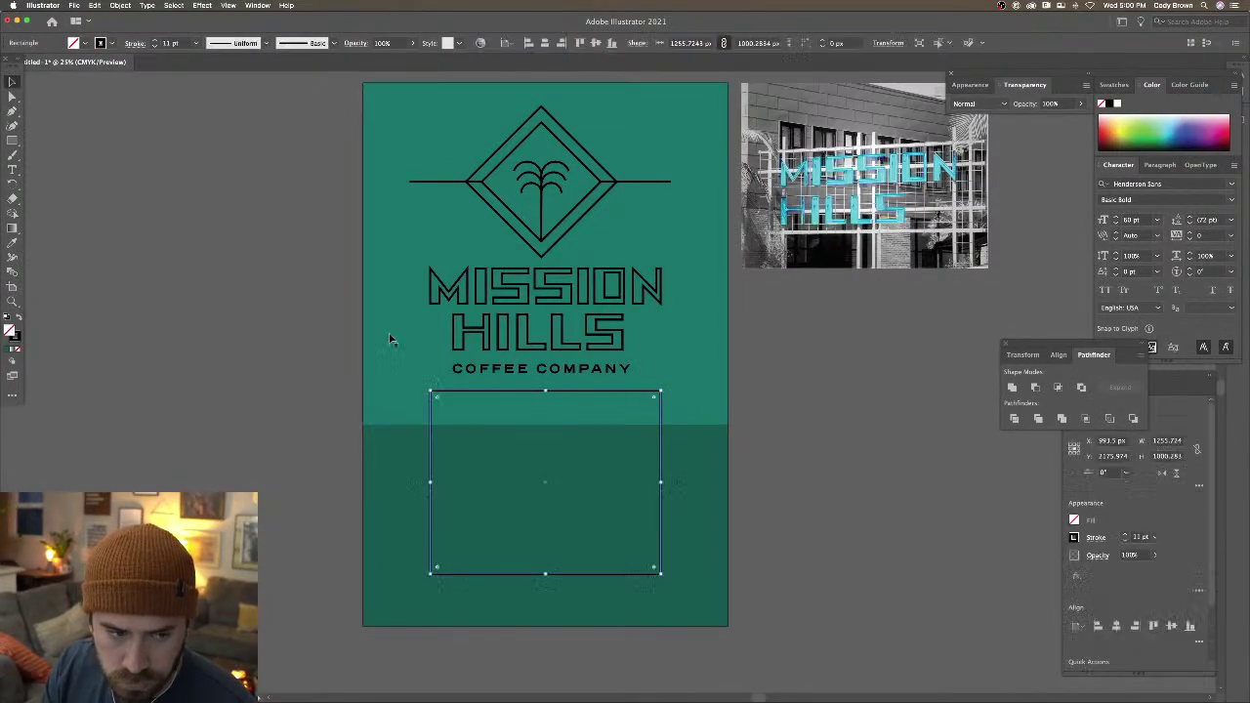
pyautogui.doubleClick(16, 340)
pyautogui.write('2bd5a8')
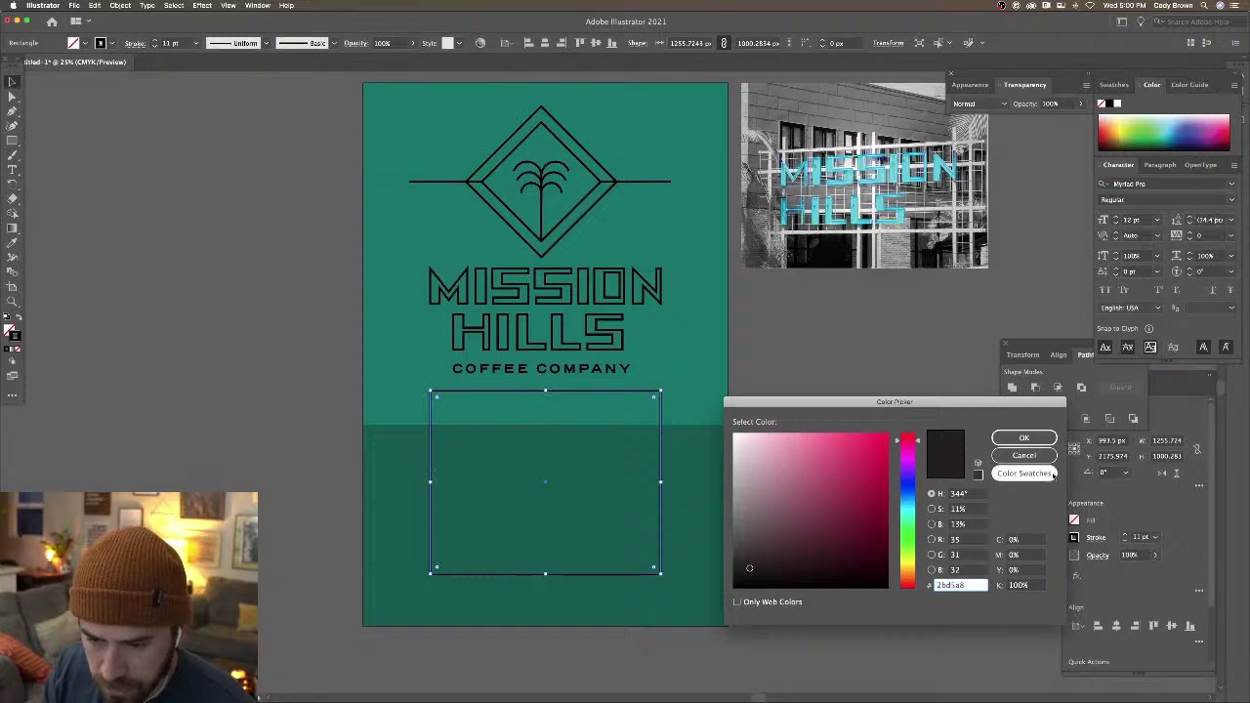
pyautogui.click(1021, 439)
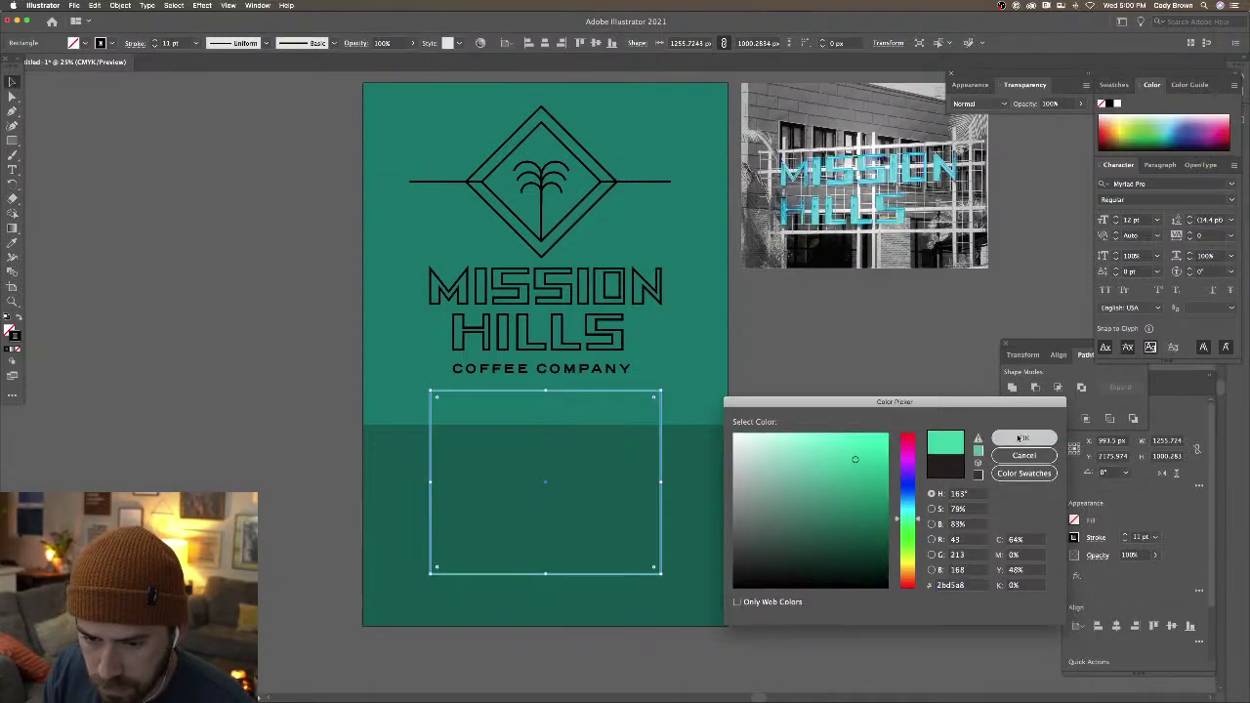
pyautogui.click(887, 389)
# Recolor the MISSION HILLS lettering strokes to #6fcfc0
pyautogui.click(530, 372)
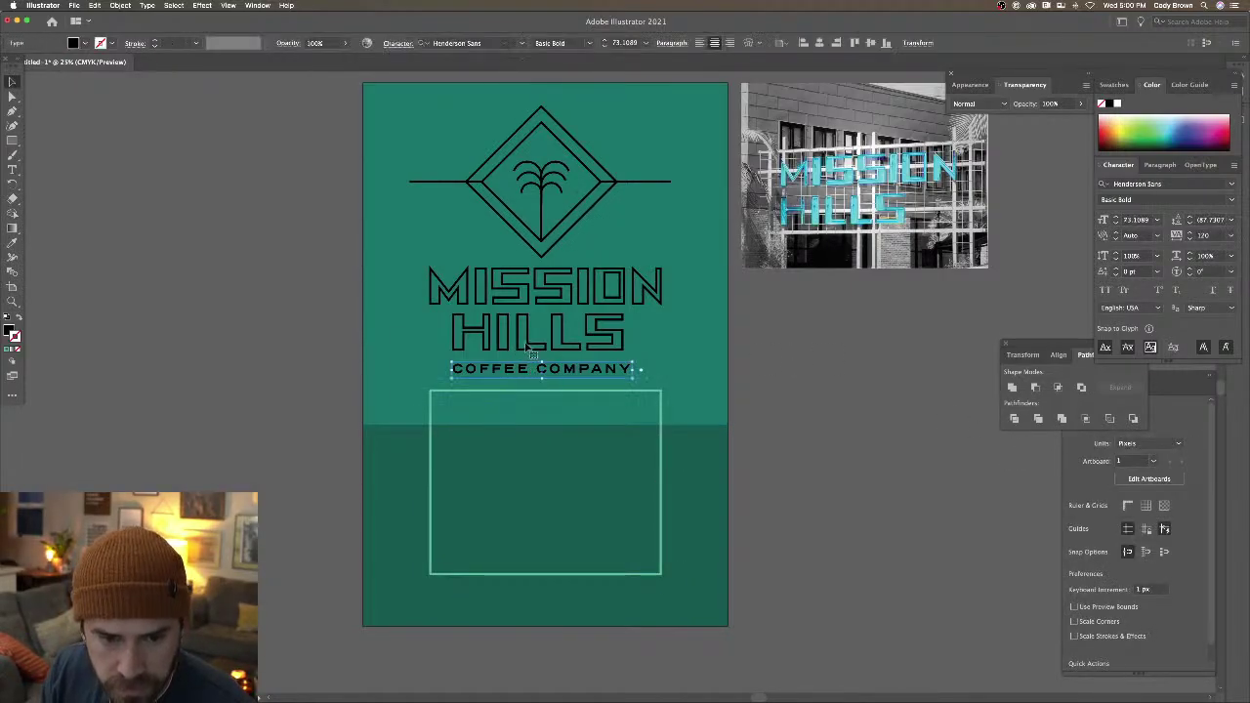
pyautogui.click(533, 351)
pyautogui.click(539, 332)
pyautogui.keyDown('shift'); pyautogui.click(540, 290); pyautogui.keyUp('shift')
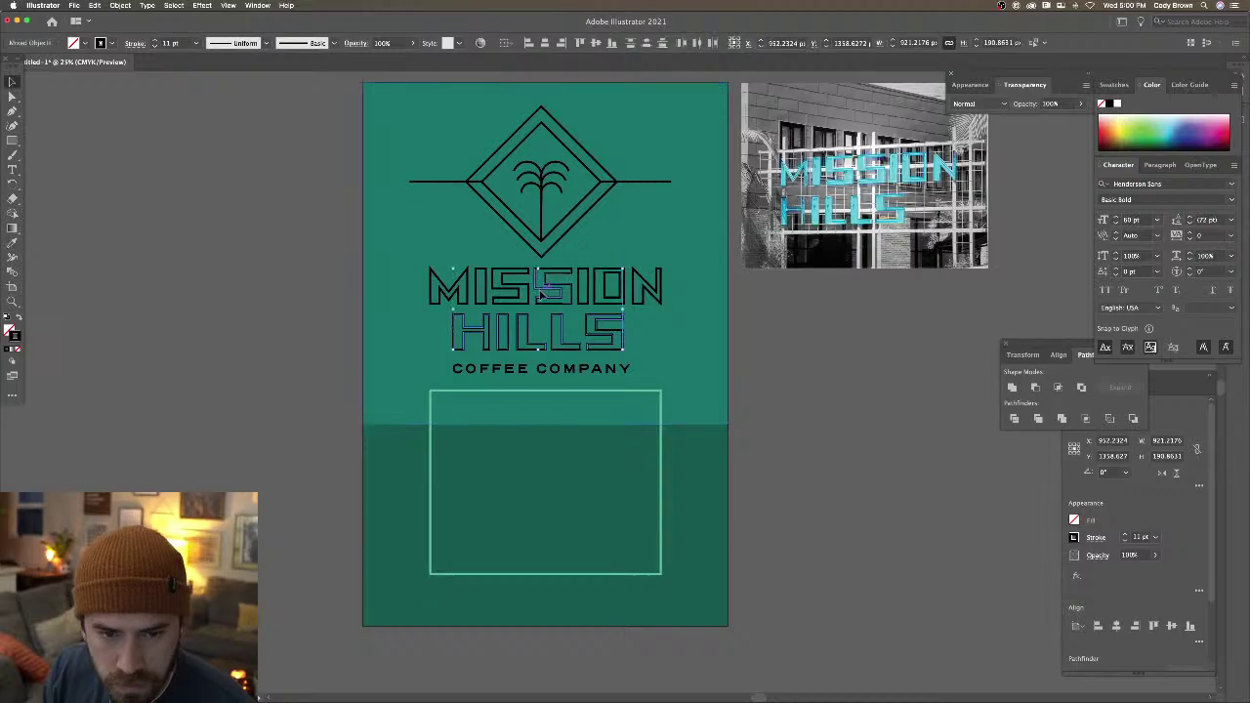
pyautogui.keyDown('shift'); pyautogui.click(476, 298); pyautogui.keyUp('shift')
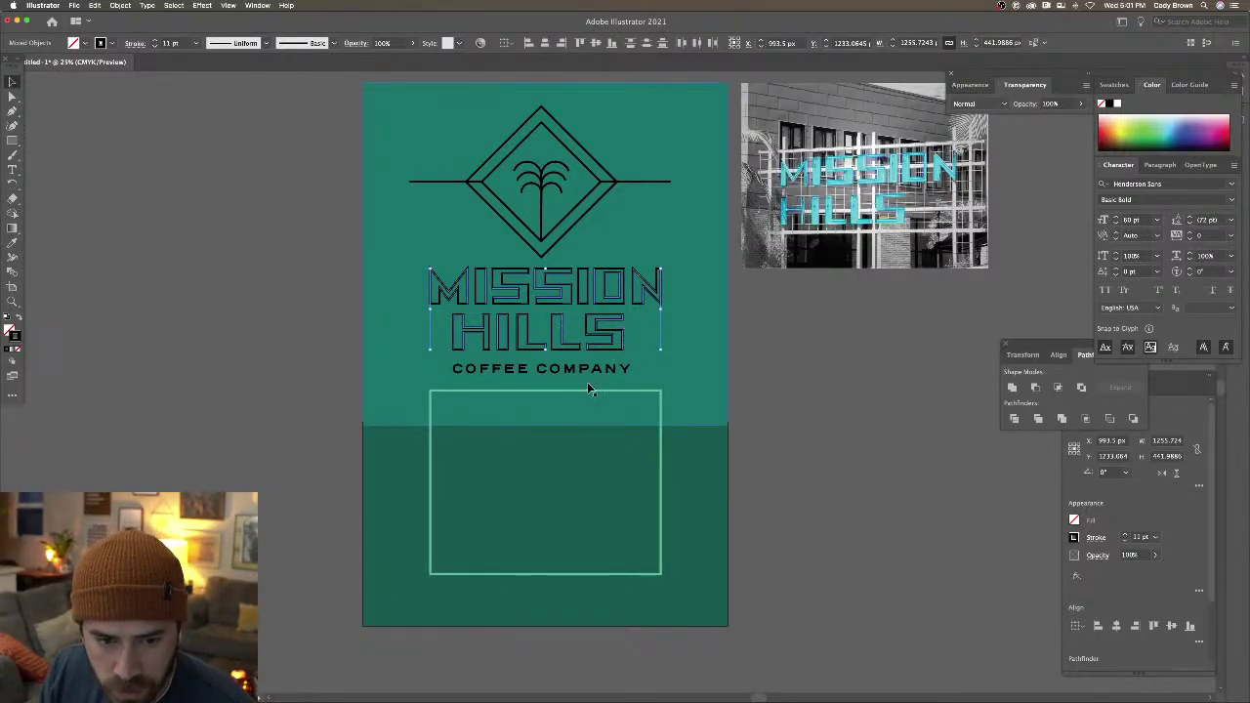
pyautogui.doubleClick(16, 339)
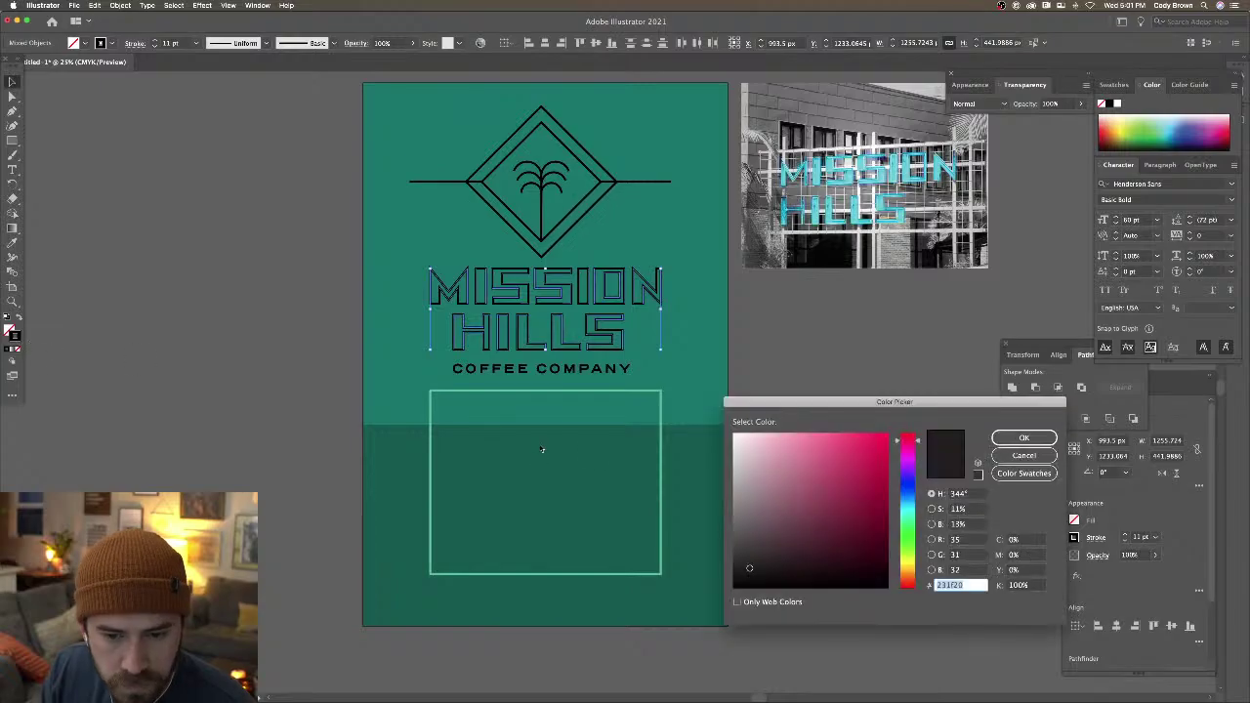
pyautogui.write('6fcfc0')
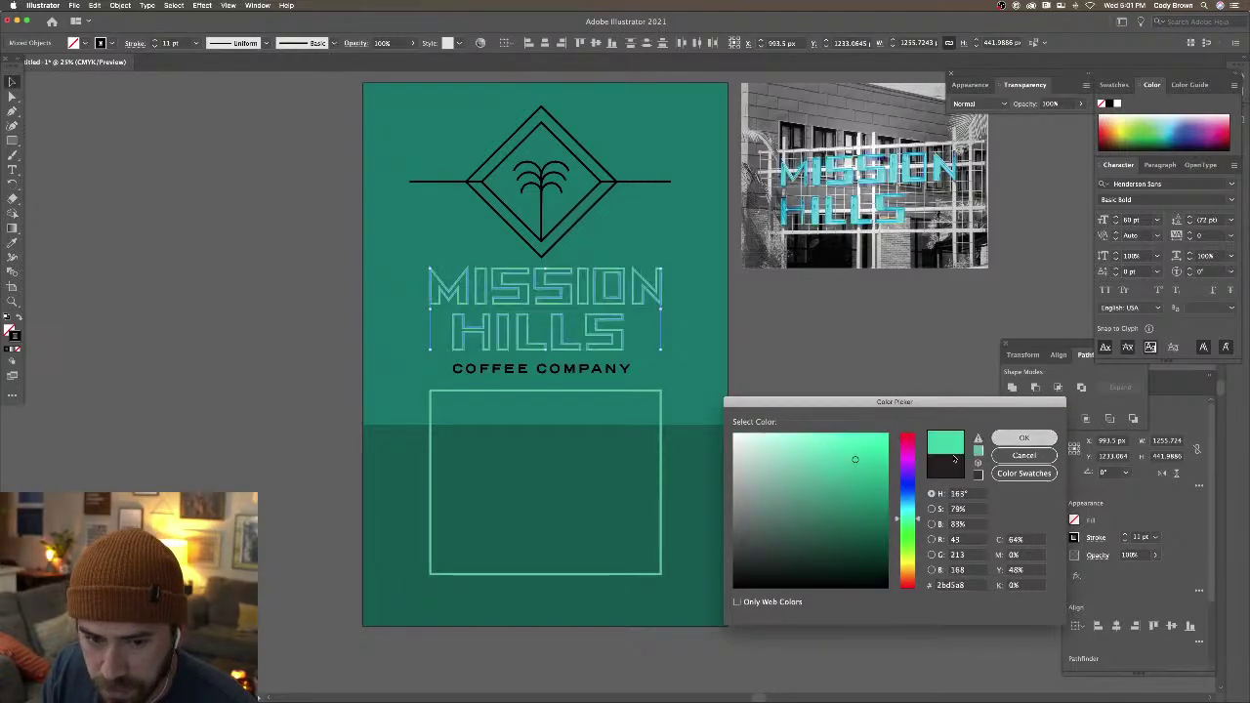
pyautogui.press('Return')
pyautogui.click(609, 388)
# Fill the COFFEE COMPANY tagline with the same green
pyautogui.click(597, 368)
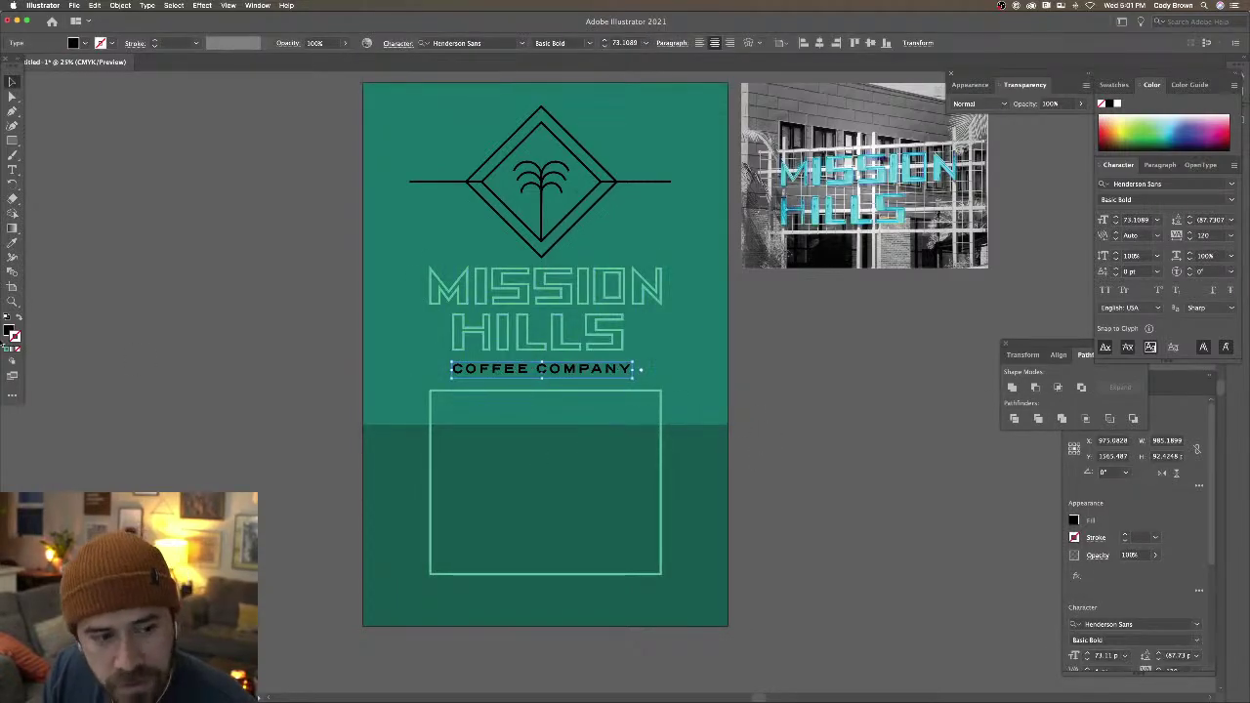
pyautogui.doubleClick(10, 330)
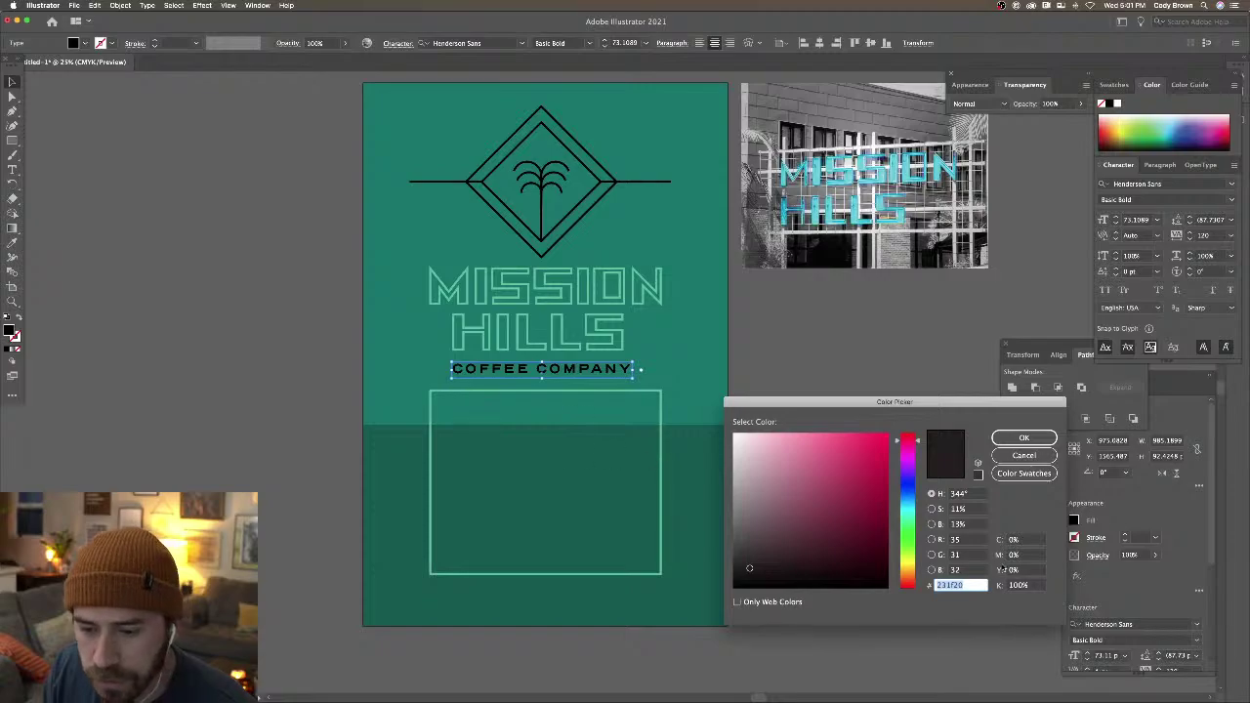
pyautogui.press('super+v')
pyautogui.click(1023, 438)
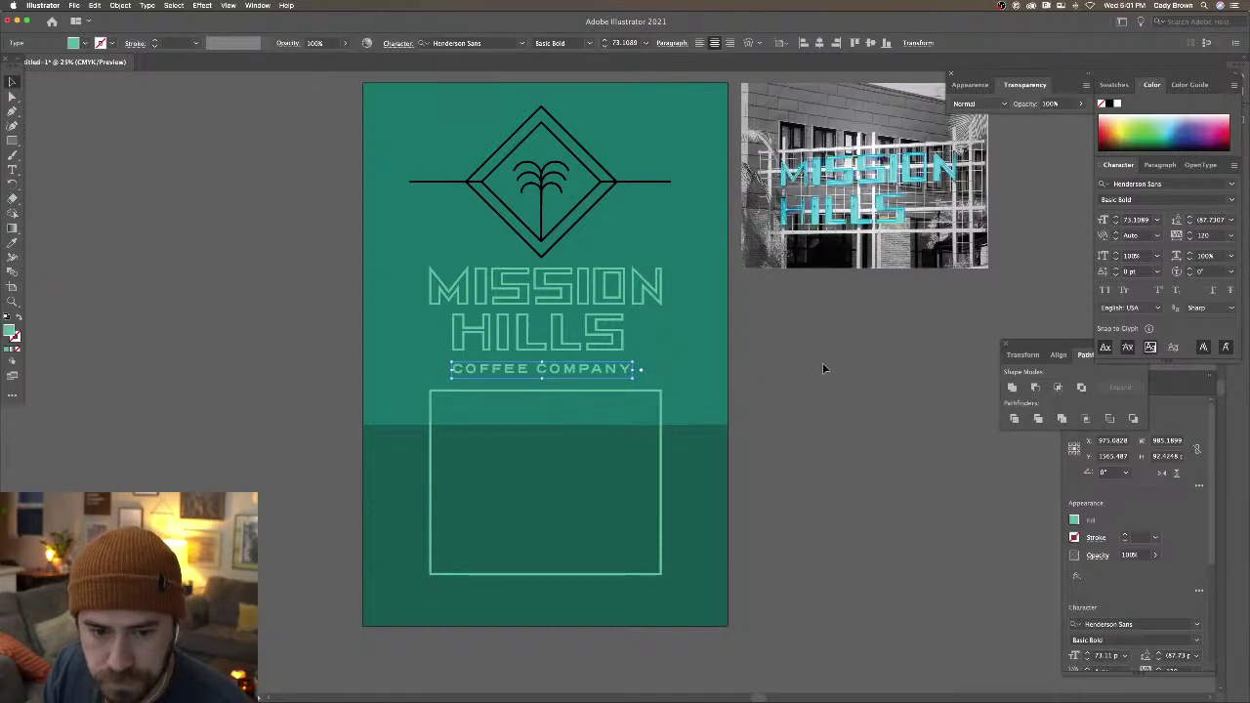
pyautogui.click(823, 365)
pyautogui.scroll(2, 847, 415)
# Recolor the palm-diamond icon and both side lines with stroke 2bd5a8
pyautogui.click(562, 246)
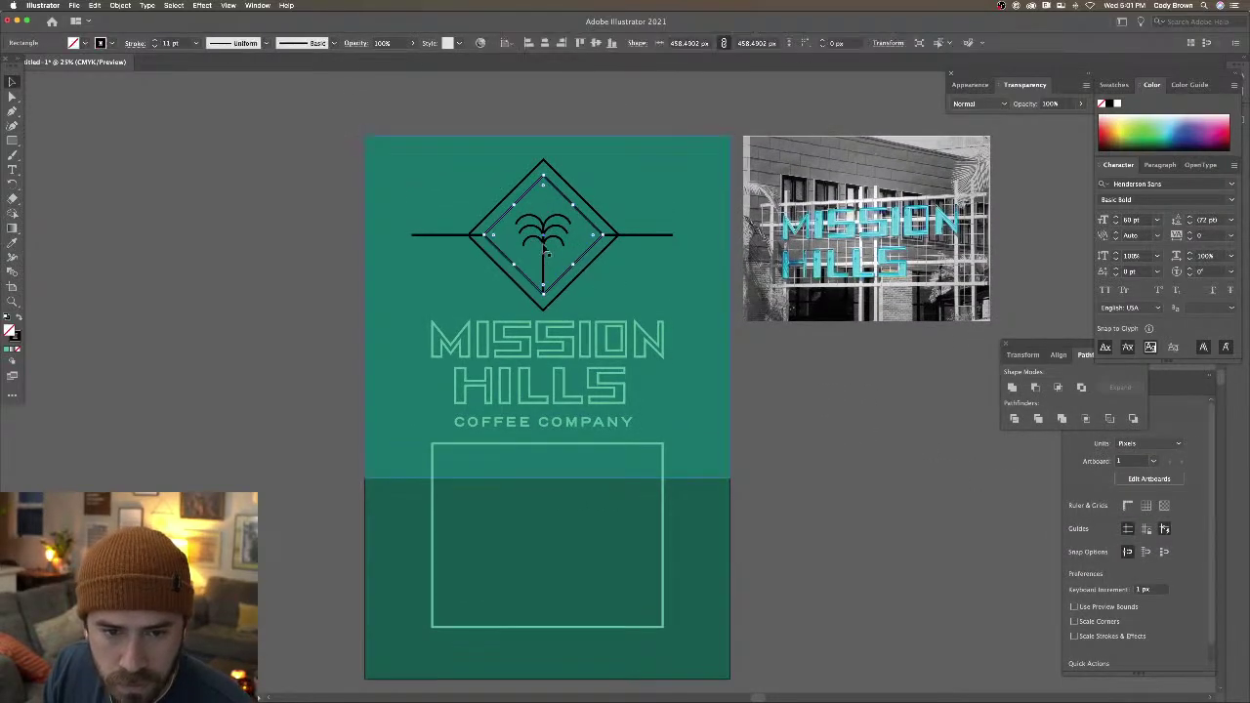
pyautogui.keyDown('shift'); pyautogui.click(607, 244); pyautogui.keyUp('shift')
pyautogui.keyDown('shift'); pyautogui.click(636, 235); pyautogui.keyUp('shift')
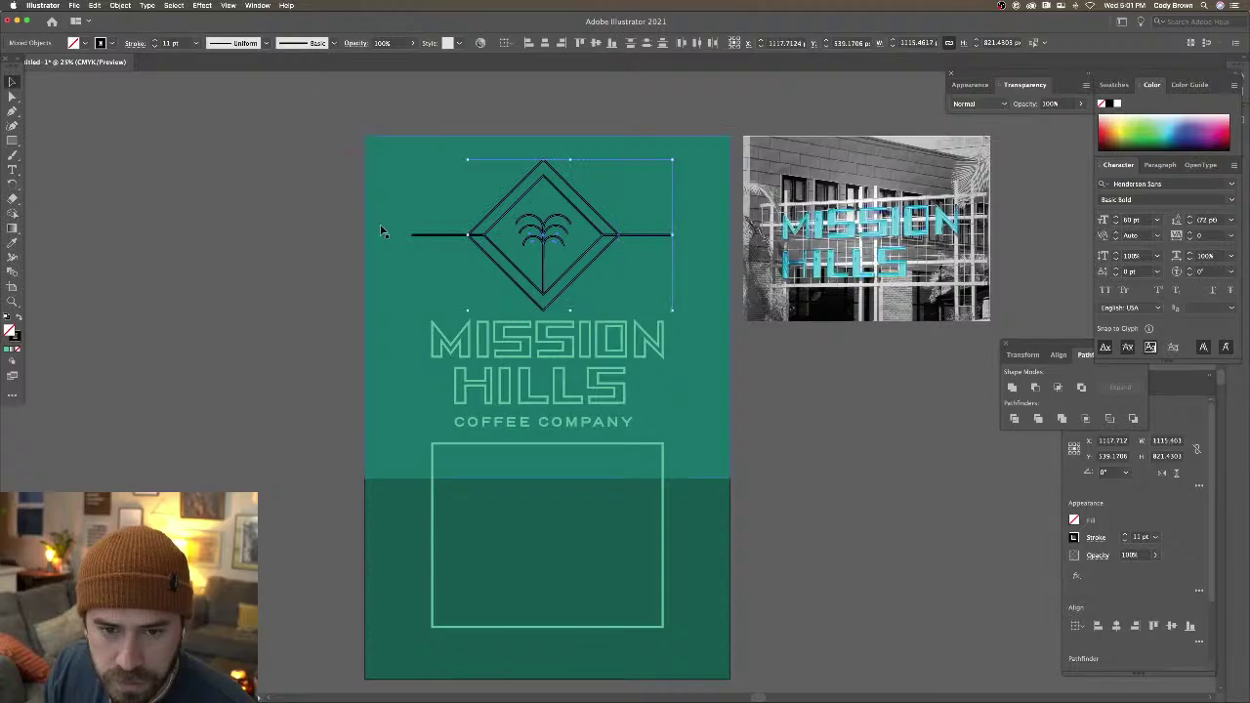
pyautogui.keyDown('shift'); pyautogui.click(433, 237); pyautogui.keyUp('shift')
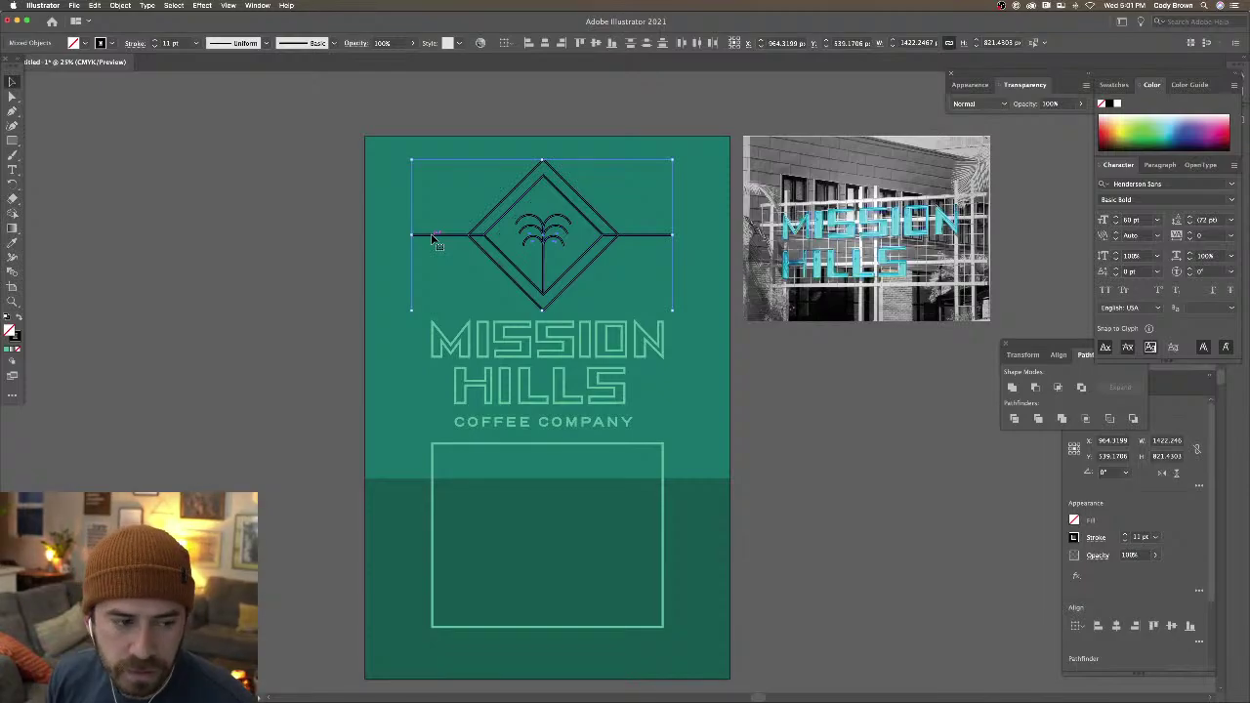
pyautogui.doubleClick(14, 335)
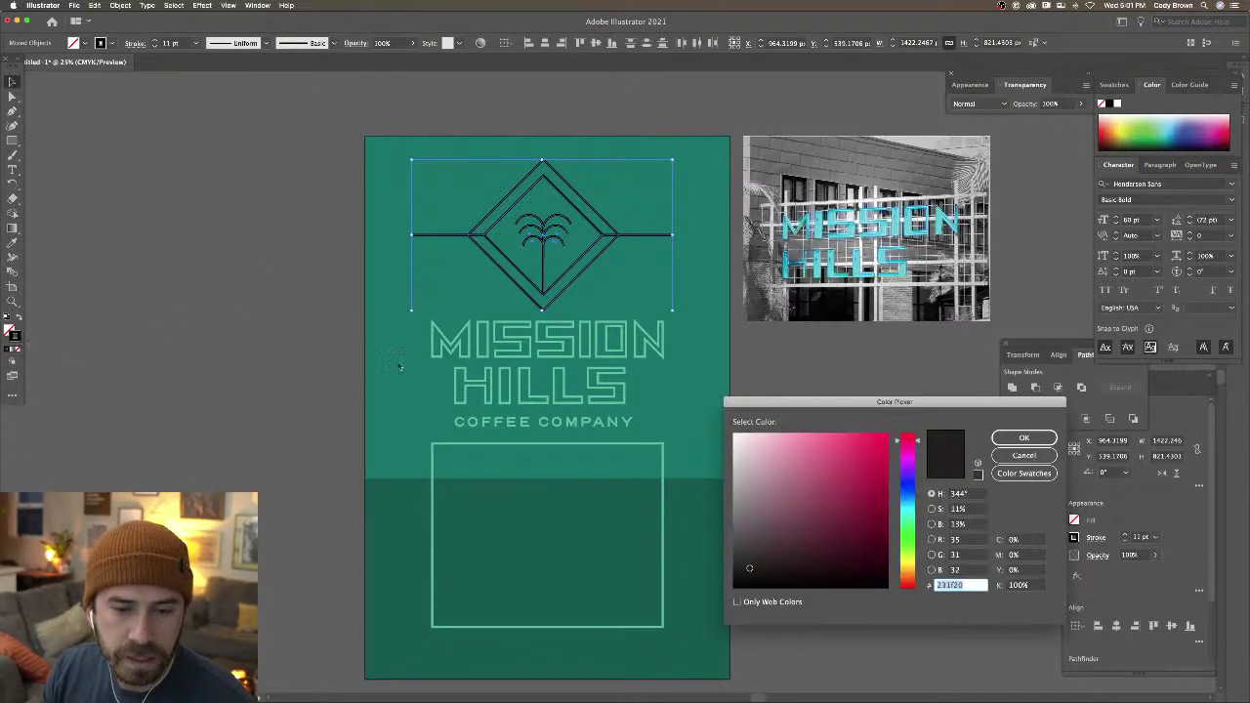
pyautogui.write('2bd5a8')
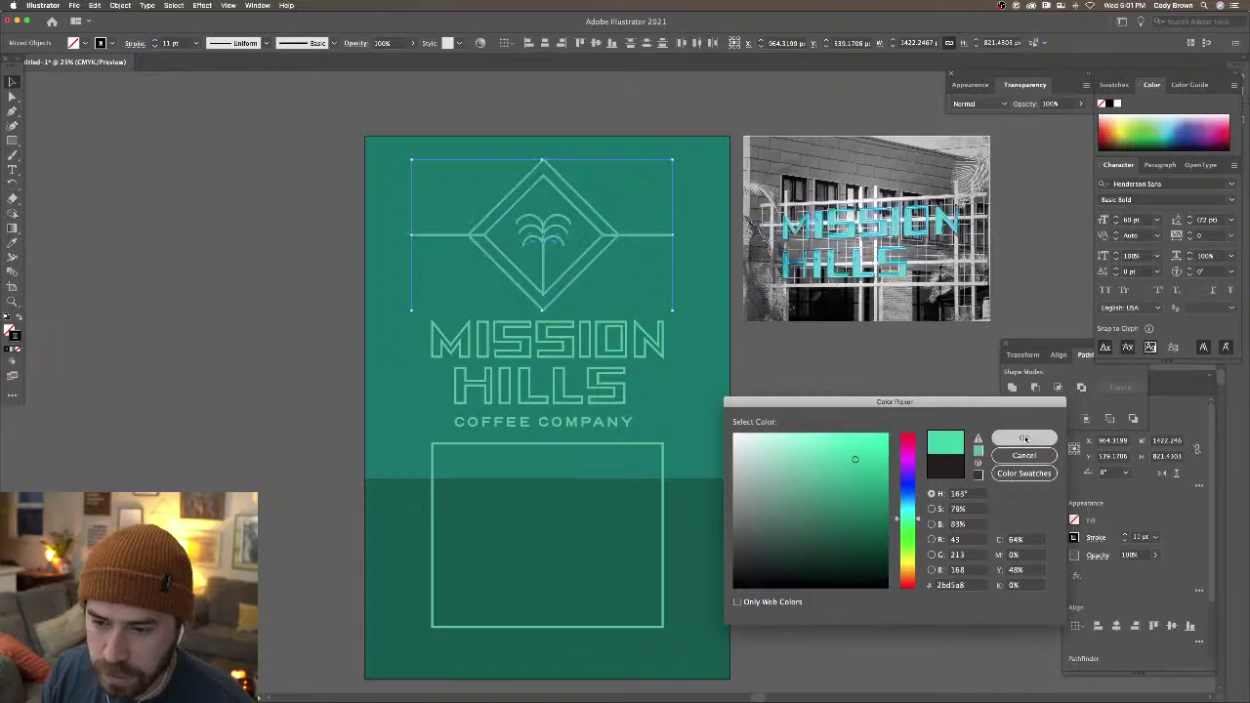
pyautogui.click(1023, 437)
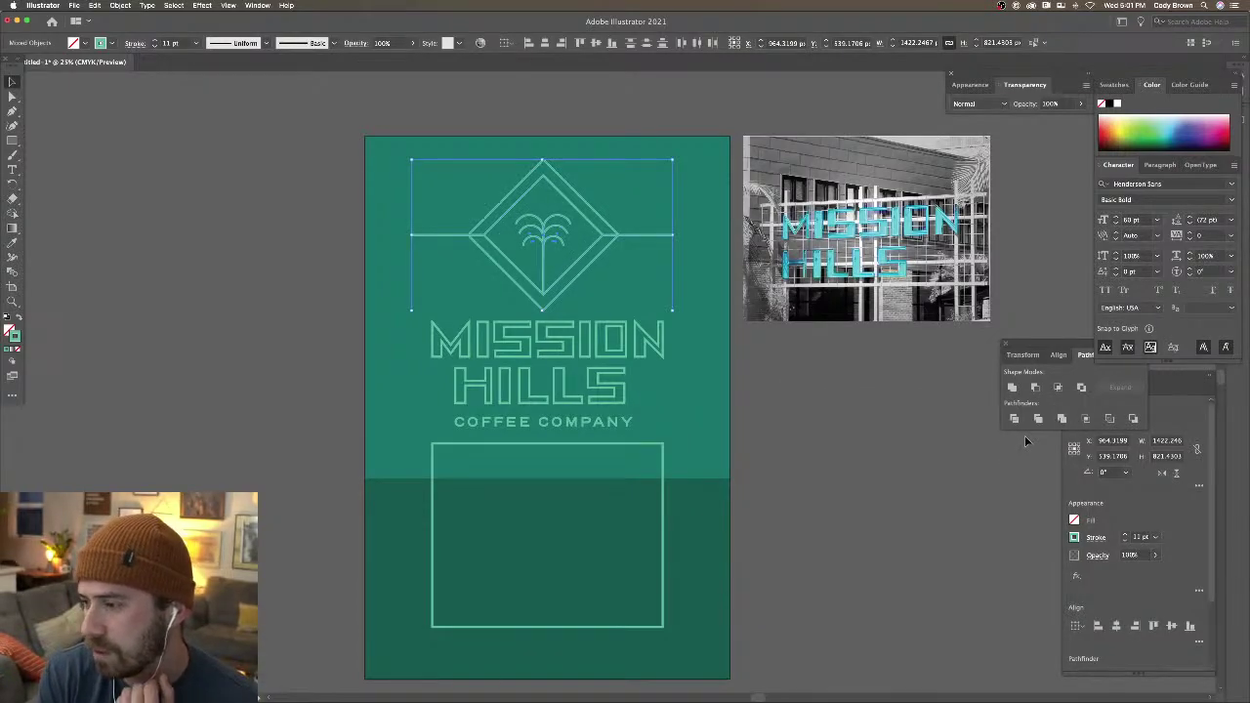
# Stretch the empty rectangle's bottom edge further down the page
pyautogui.click(865, 419)
pyautogui.click(662, 461)
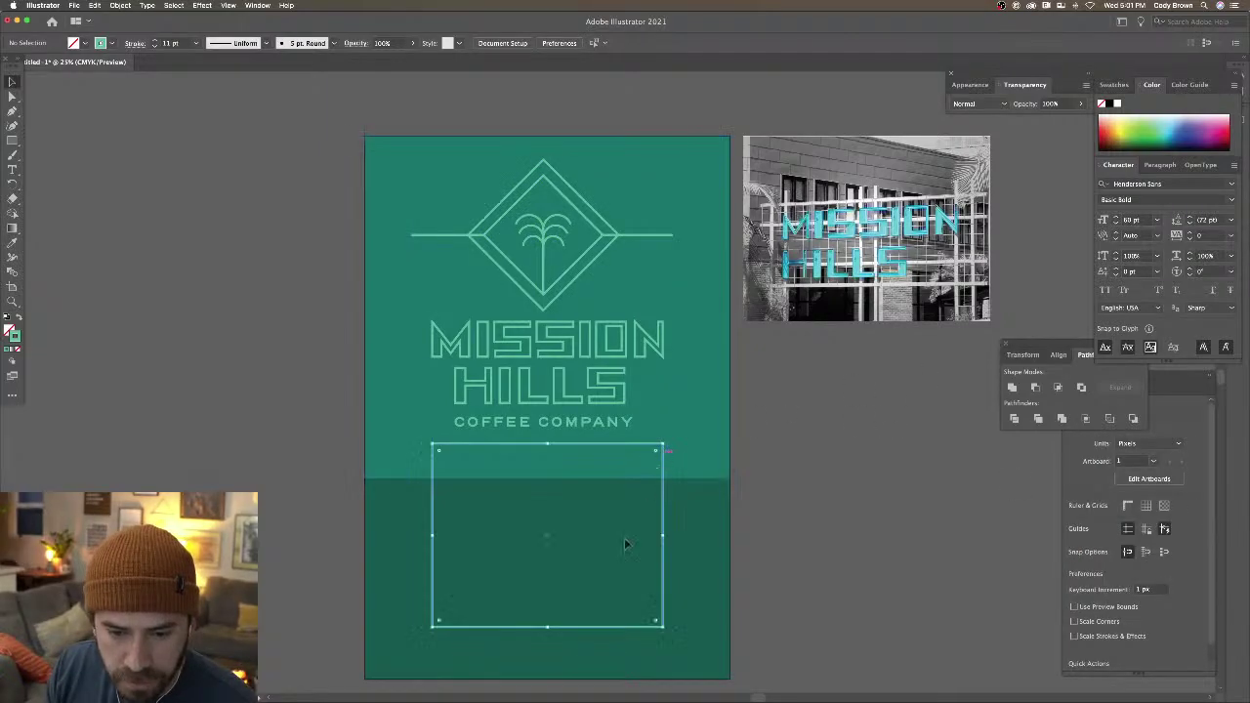
pyautogui.moveTo(549, 629)
pyautogui.mouseDown()
pyautogui.moveTo(551, 674)
pyautogui.moveTo(556, 644)
pyautogui.mouseUp()
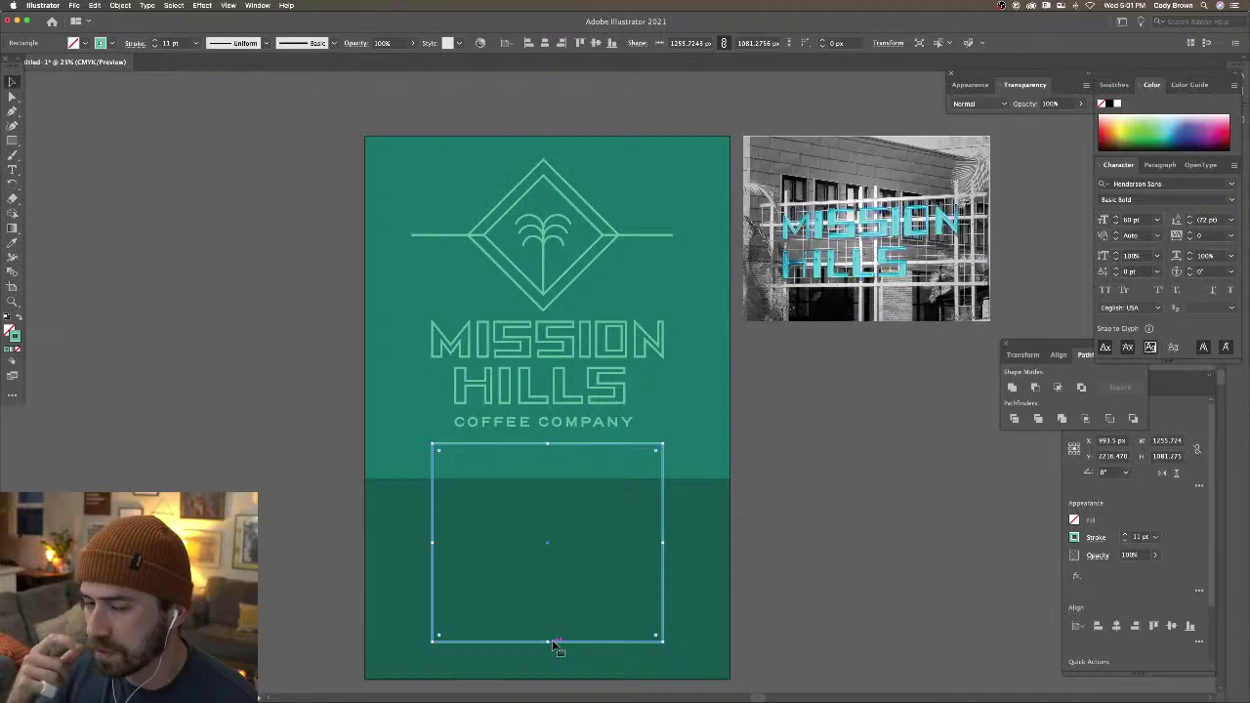
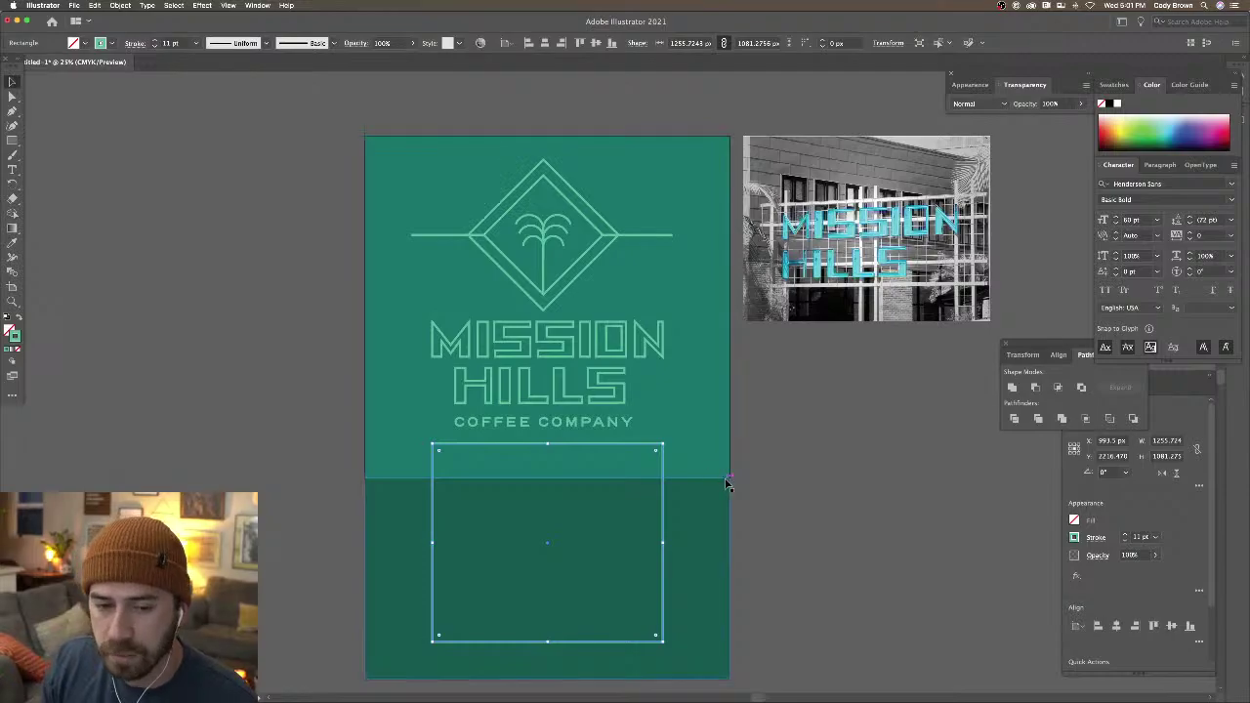
# Group the MISSION HILLS and COFFEE COMPANY text
pyautogui.click(606, 428)
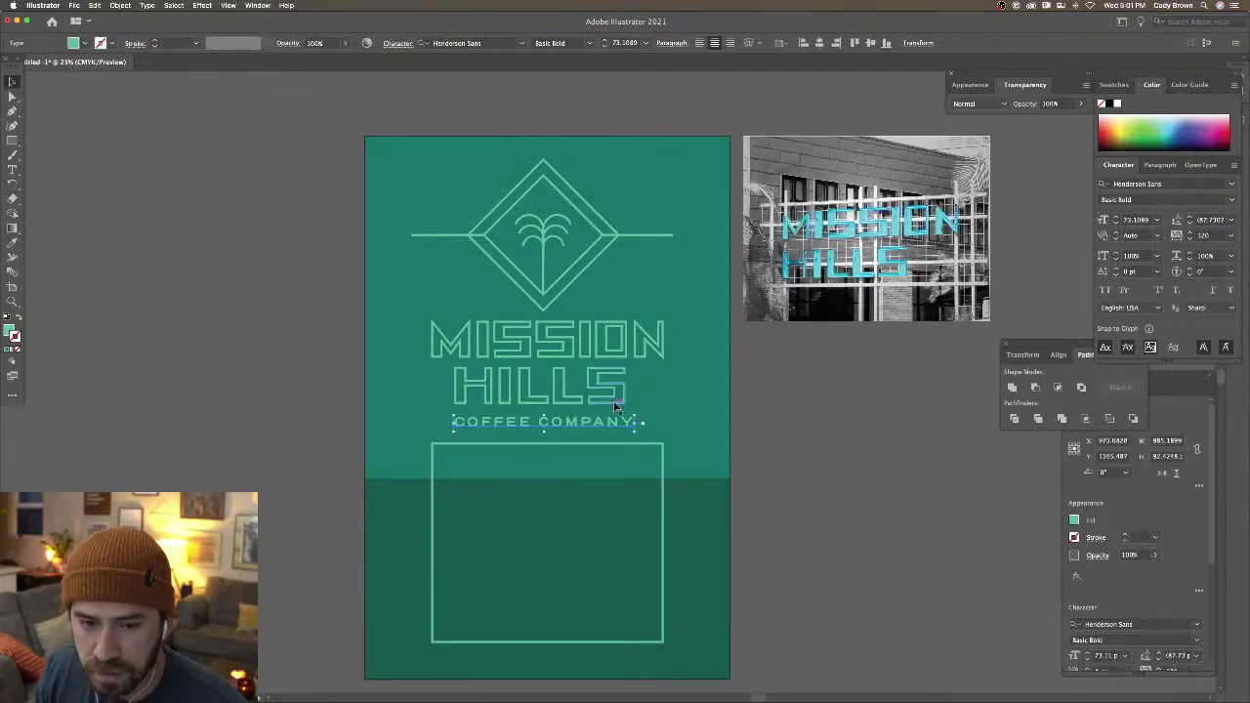
pyautogui.keyDown('shift'); pyautogui.click(620, 402); pyautogui.keyUp('shift')
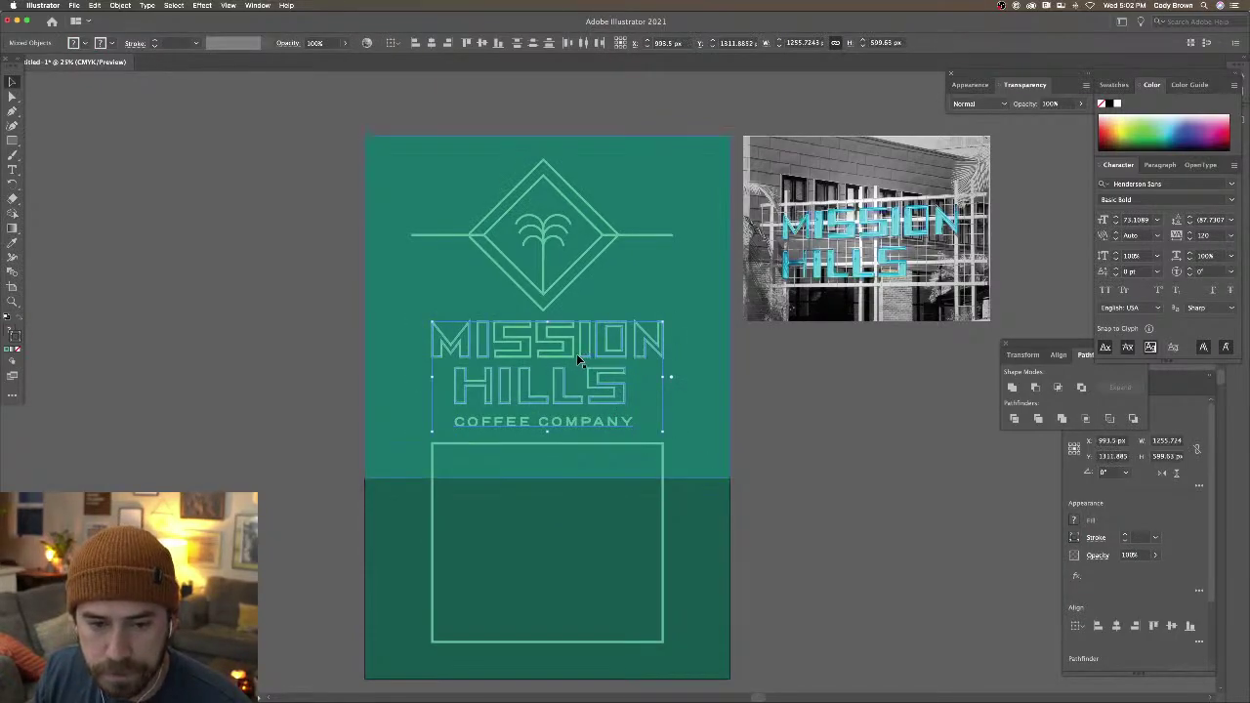
pyautogui.rightClick(532, 361)
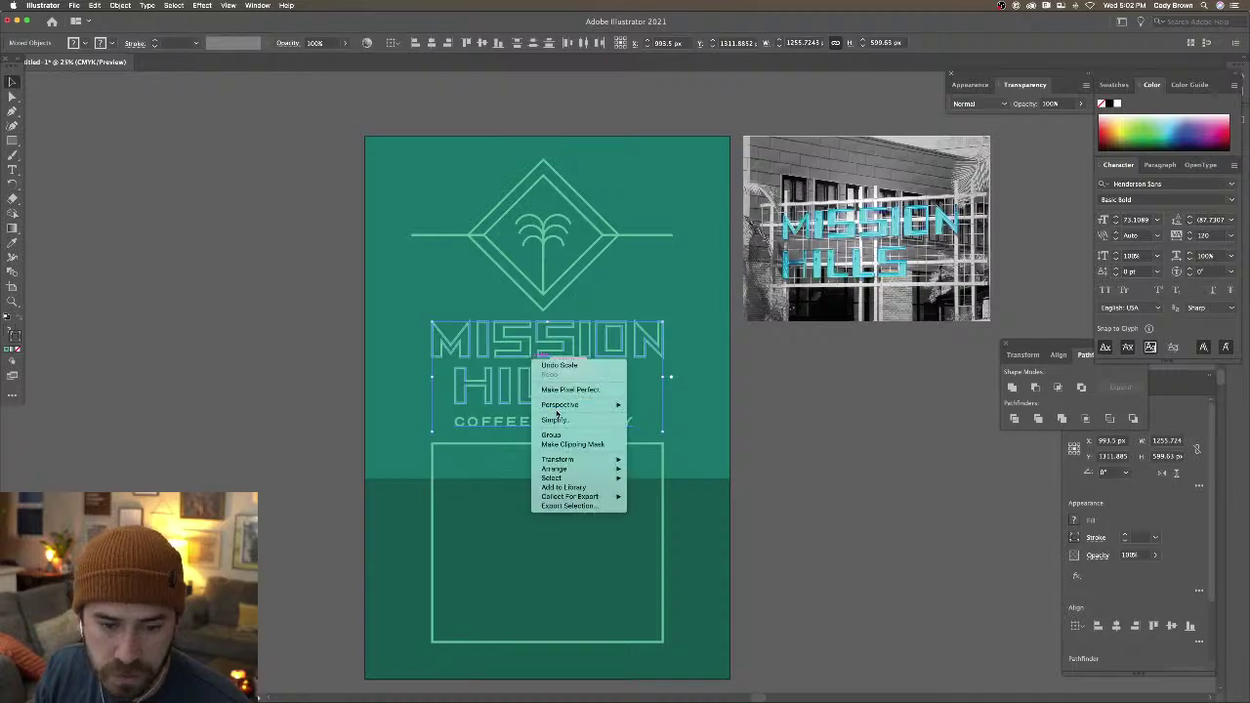
pyautogui.click(573, 436)
pyautogui.click(803, 393)
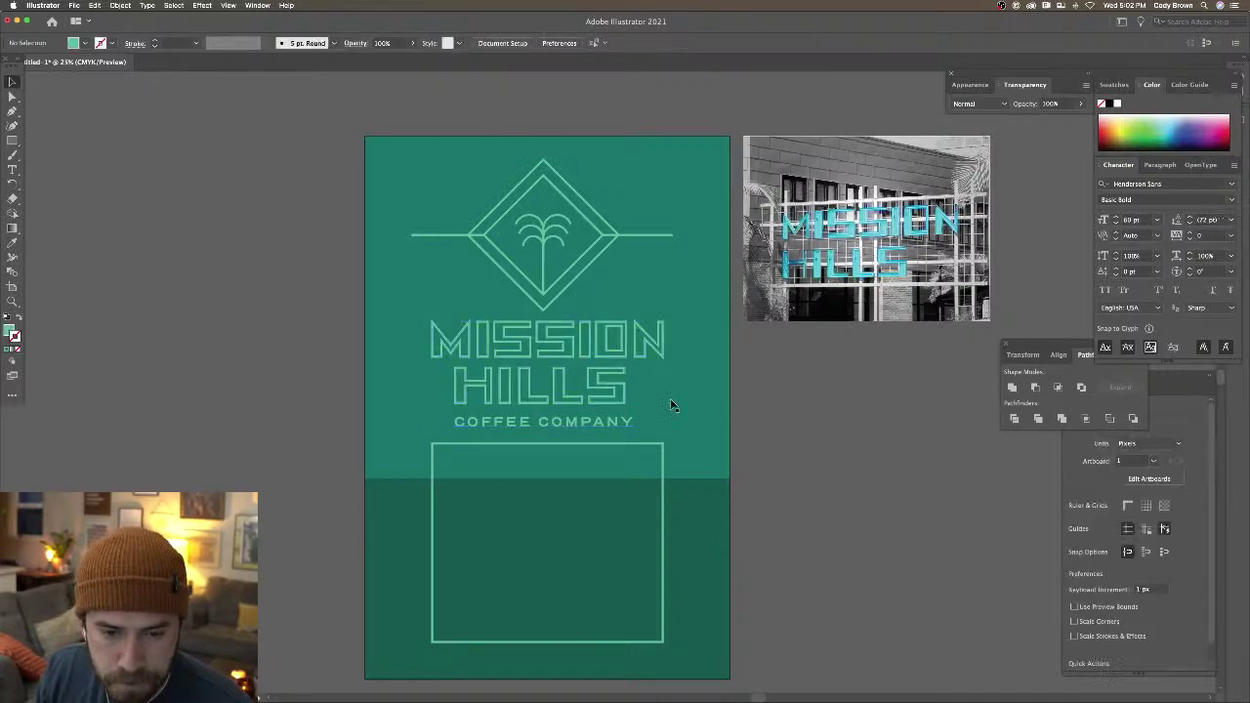
# Duplicate COFFEE COMPANY from inside the group down into the lower square frame
pyautogui.click(578, 271)
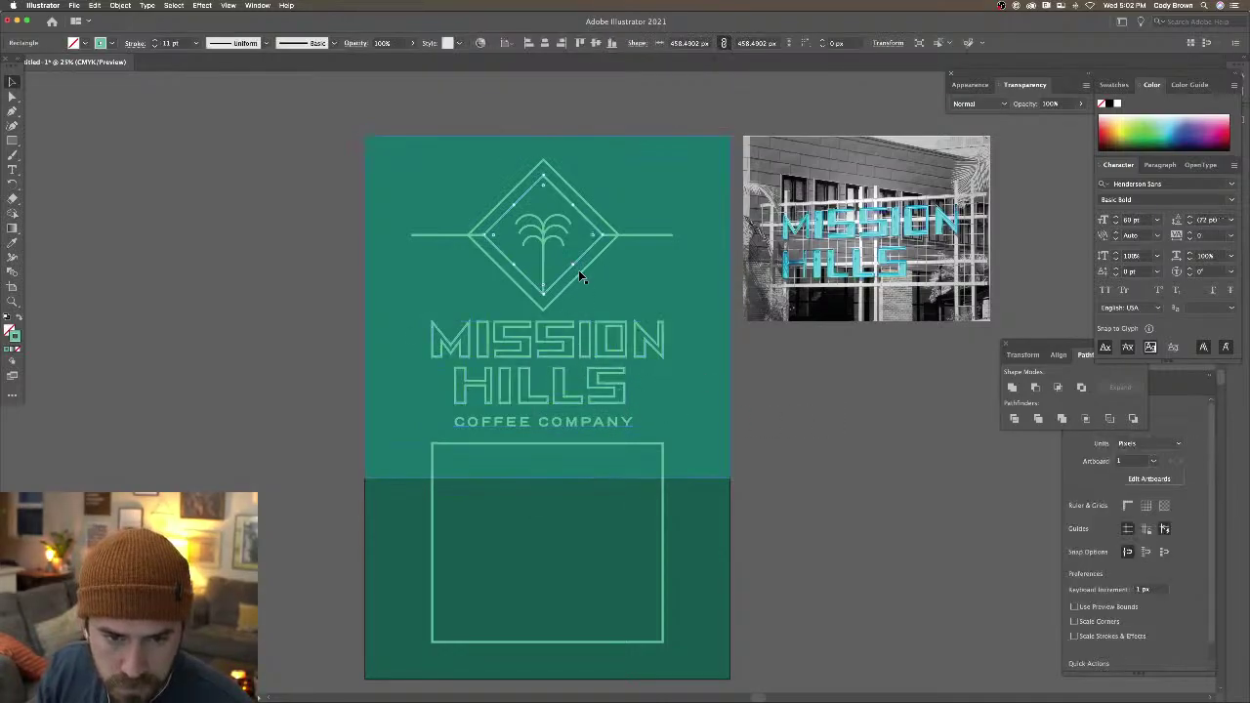
pyautogui.click(837, 488)
pyautogui.scroll(-2, 825, 469)
pyautogui.click(591, 398)
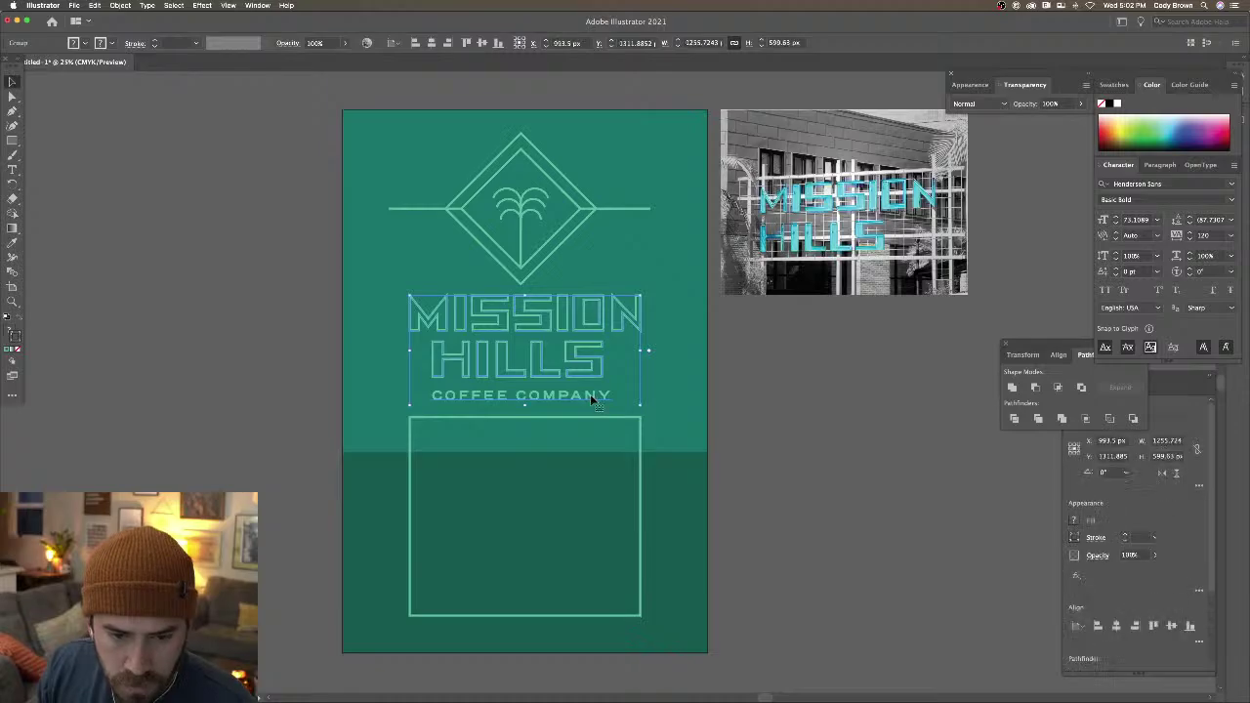
pyautogui.doubleClick(591, 399)
pyautogui.doubleClick(780, 427)
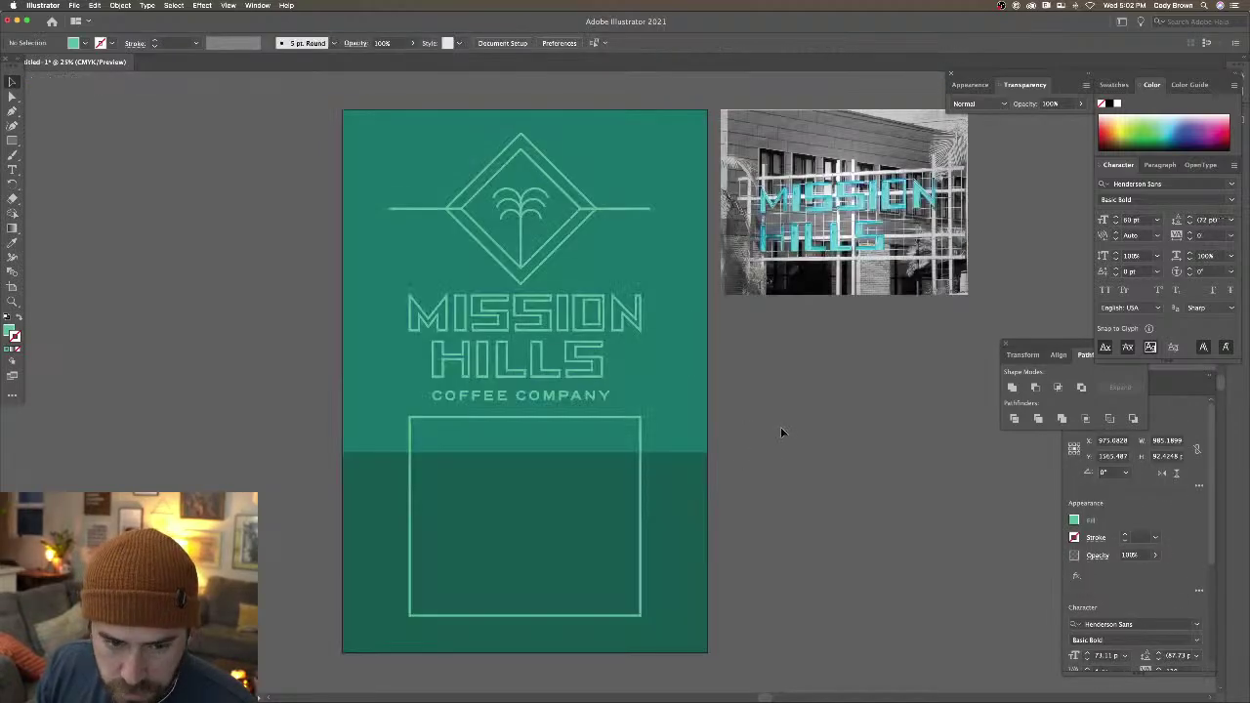
pyautogui.moveTo(524, 406); pyautogui.dragTo(531, 498)
# Replace the copied text with COLD BREW on one line and LATTE below it
pyautogui.tripleClick(538, 491)
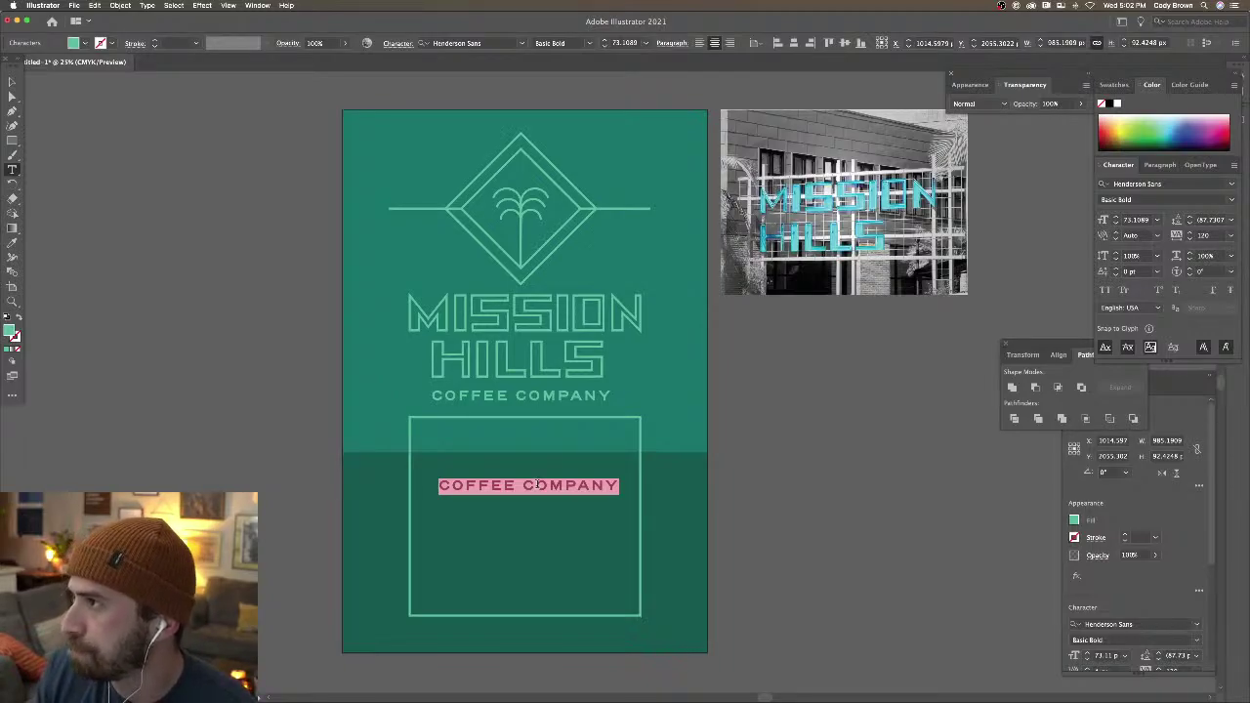
pyautogui.write('CO')
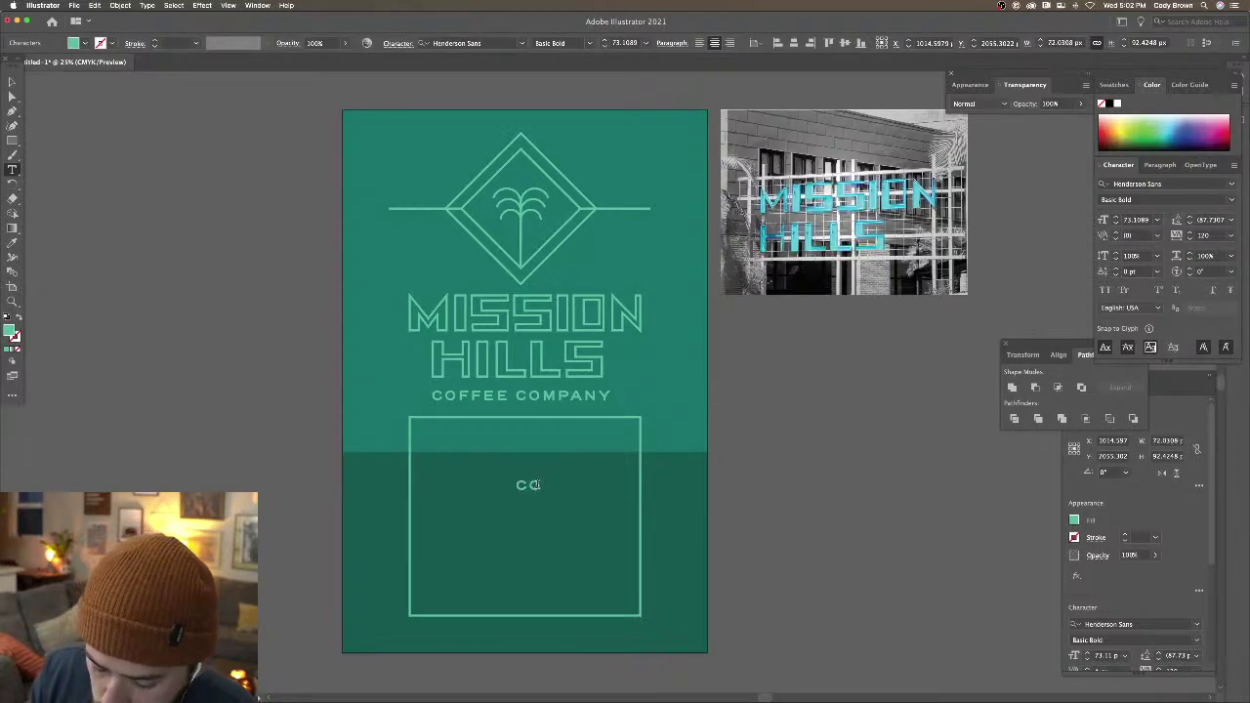
pyautogui.write('LD BREW LA')
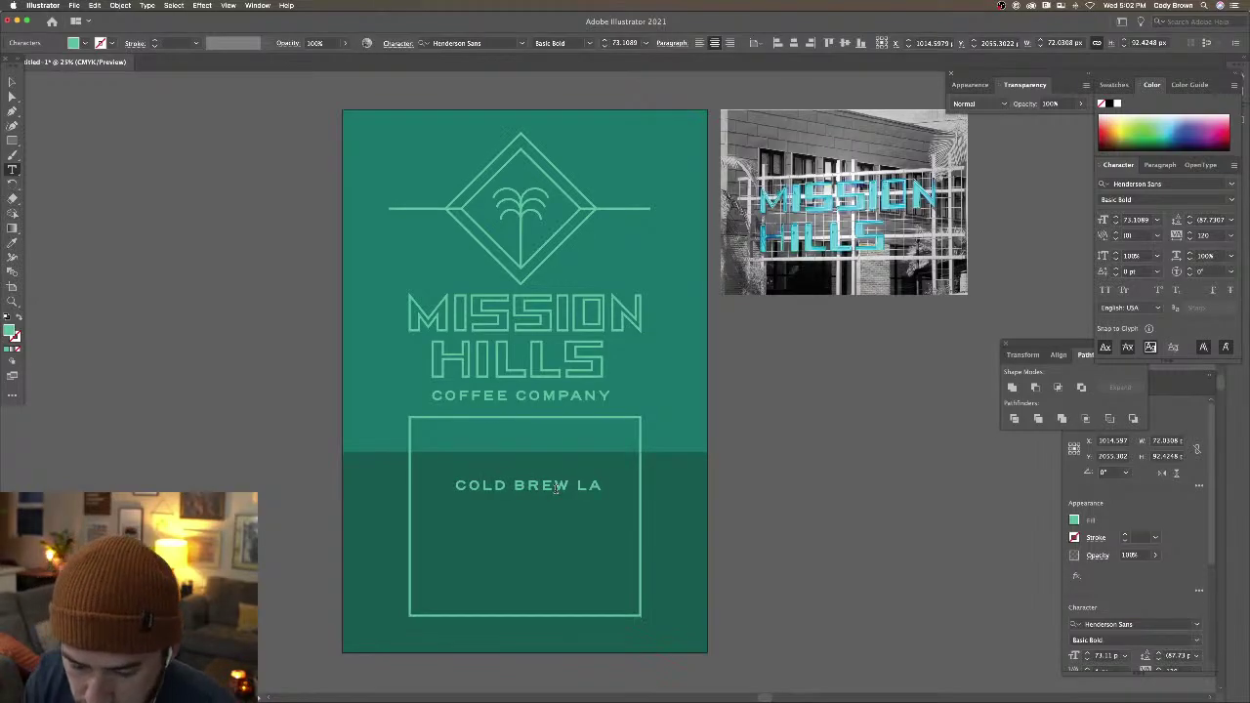
pyautogui.write('TTE')
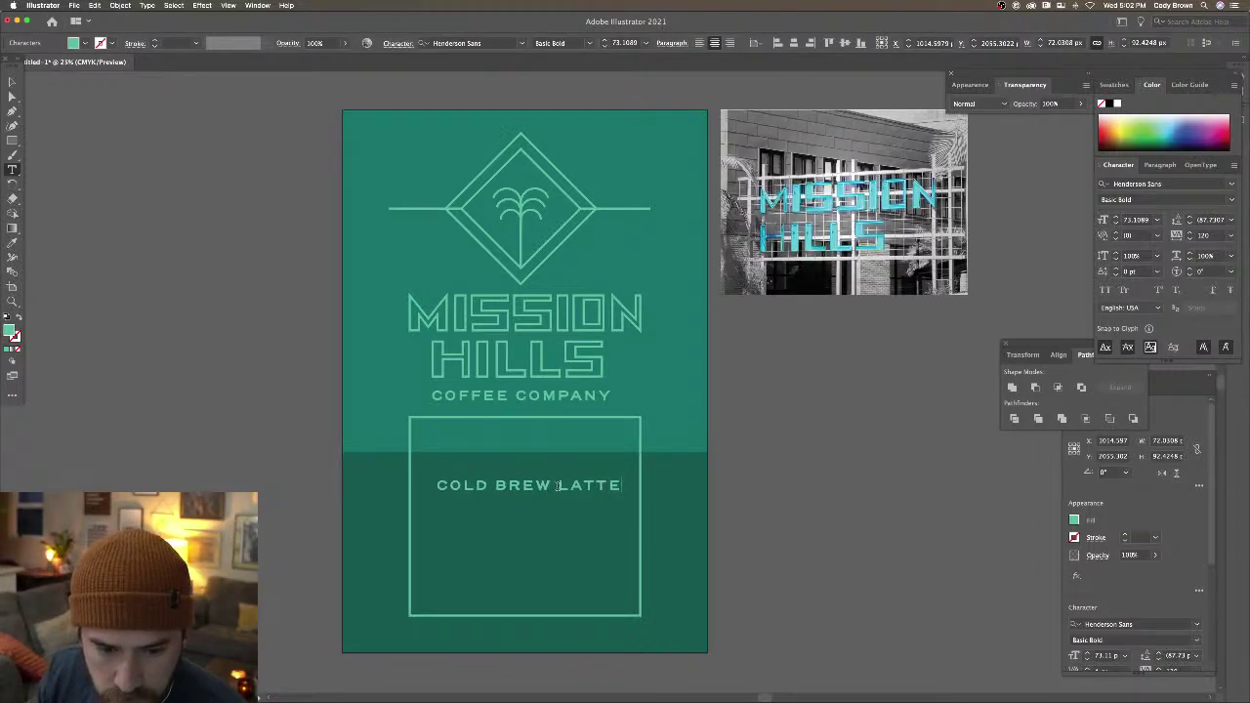
pyautogui.press('Escape')
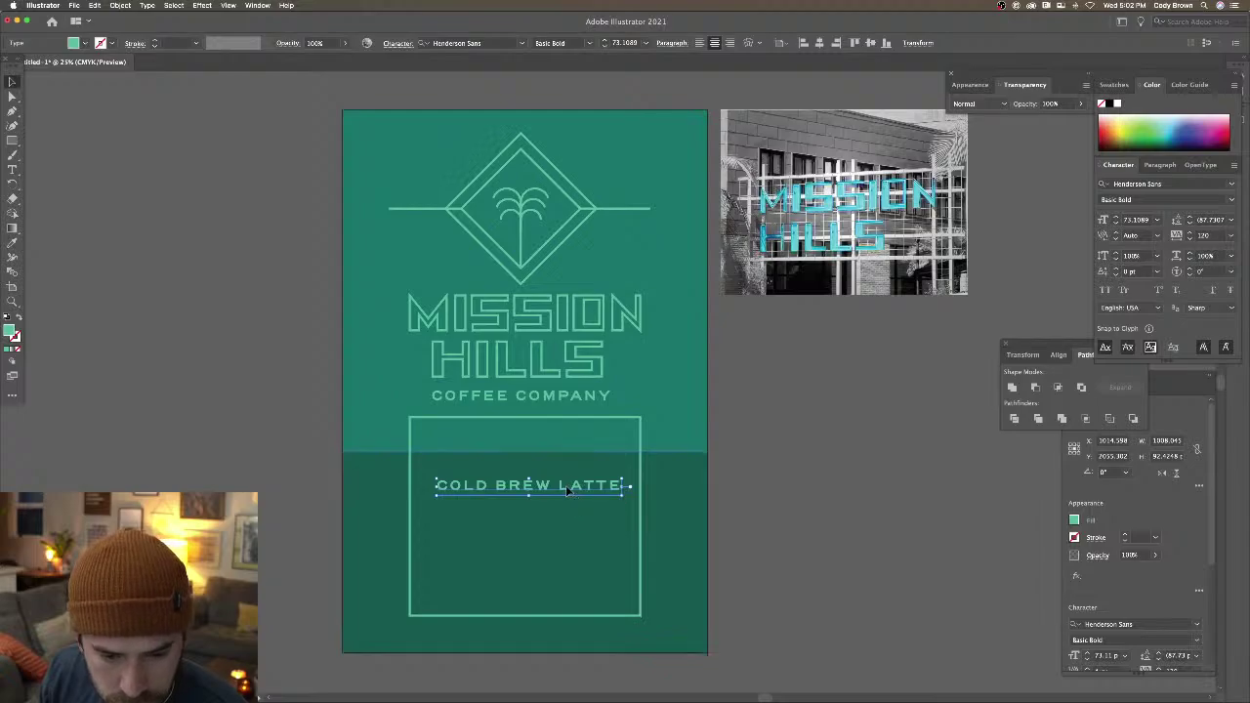
pyautogui.press('t')
pyautogui.click(559, 486)
pyautogui.press('BackSpace')
pyautogui.press('Return')
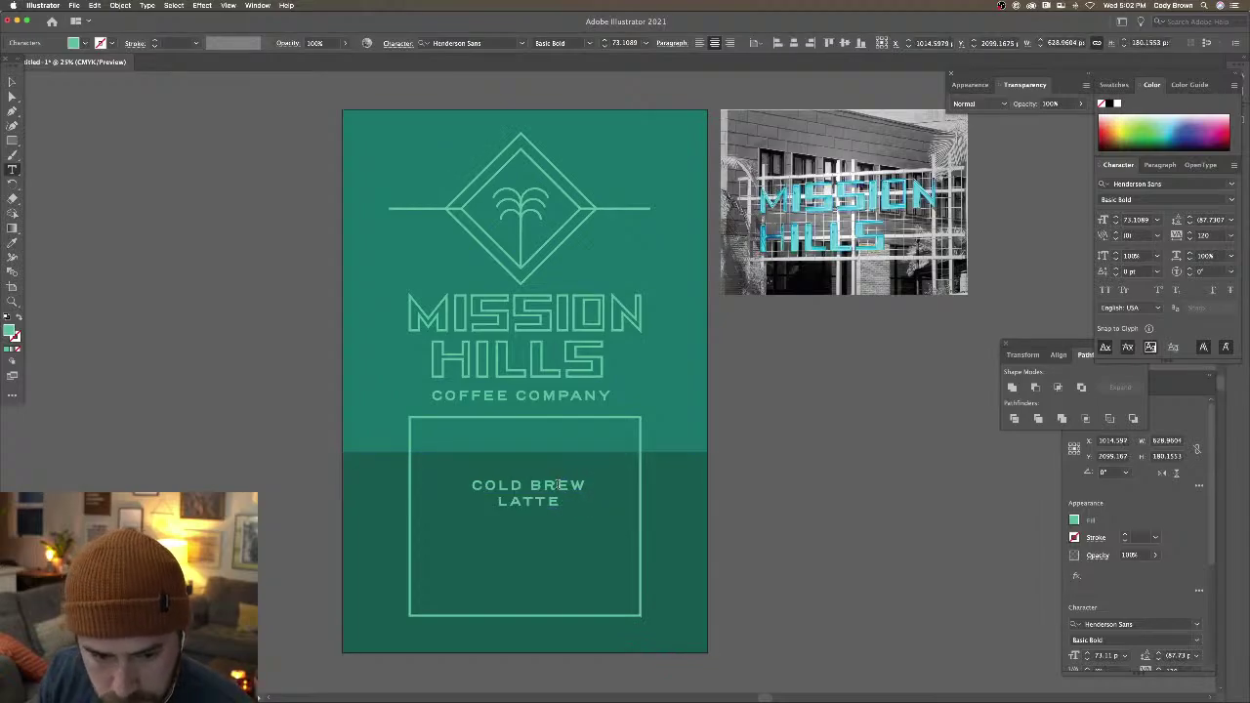
# Raise the COLD BREW LATTE font size to 96 pt
pyautogui.moveTo(558, 501); pyautogui.dragTo(435, 455)
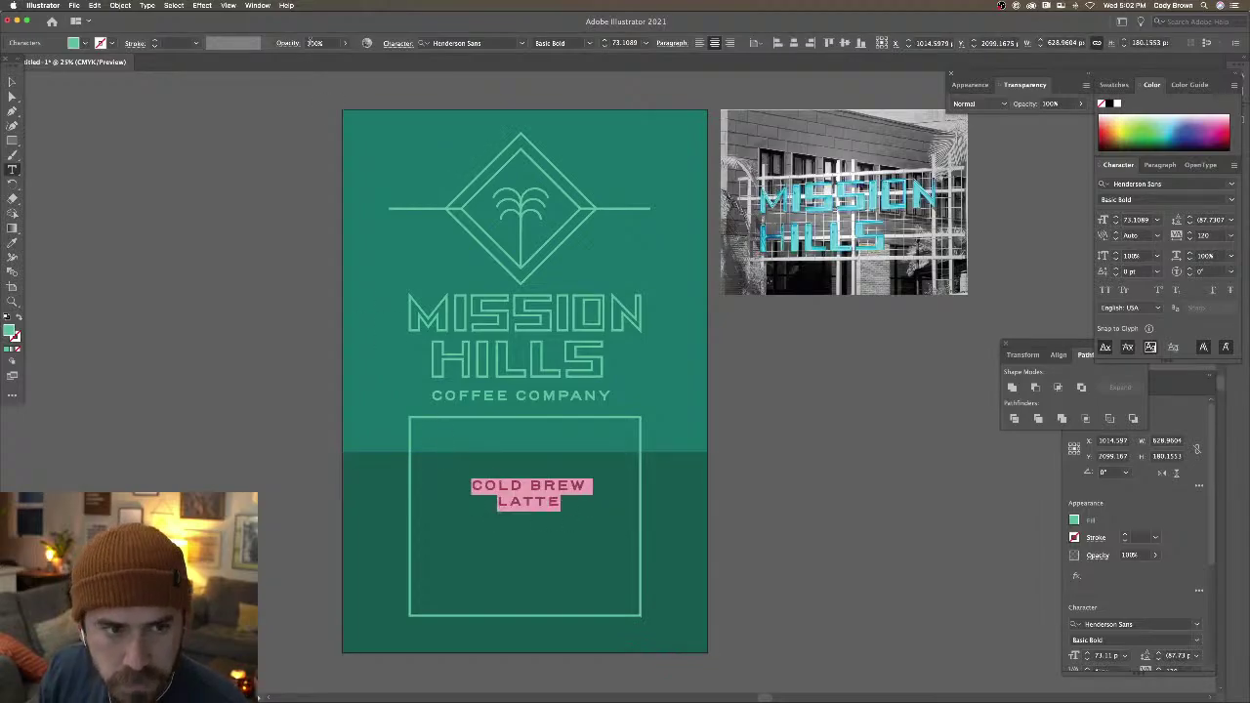
pyautogui.click(605, 40)
pyautogui.click(604, 40)
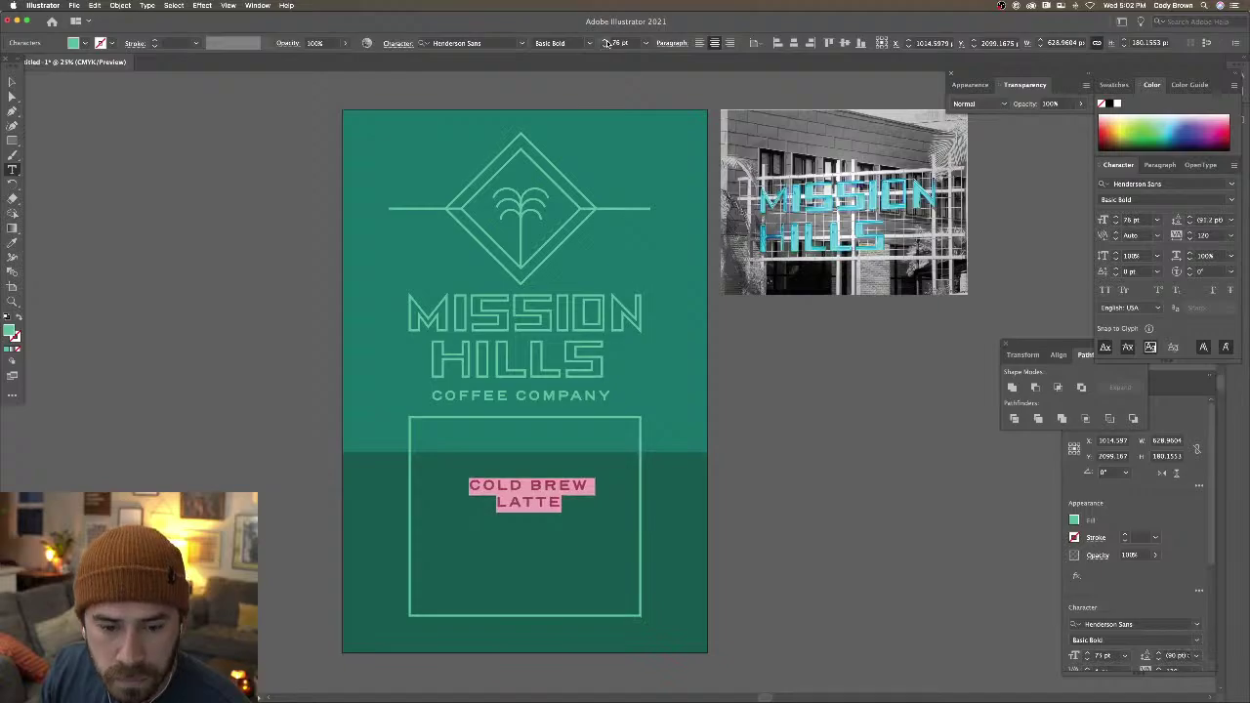
pyautogui.click(605, 40)
pyautogui.click(604, 40)
pyautogui.click(607, 43)
pyautogui.click(606, 43)
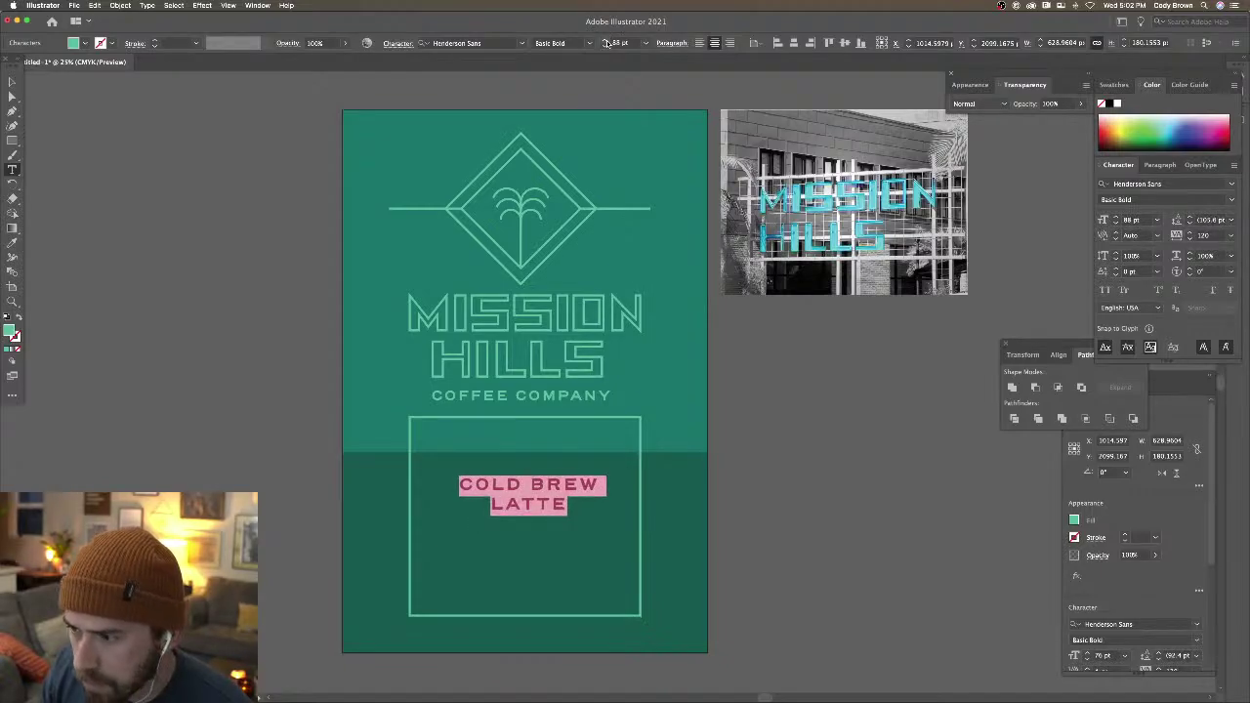
pyautogui.click(607, 43)
pyautogui.click(606, 43)
pyautogui.click(606, 43)
pyautogui.click(606, 43)
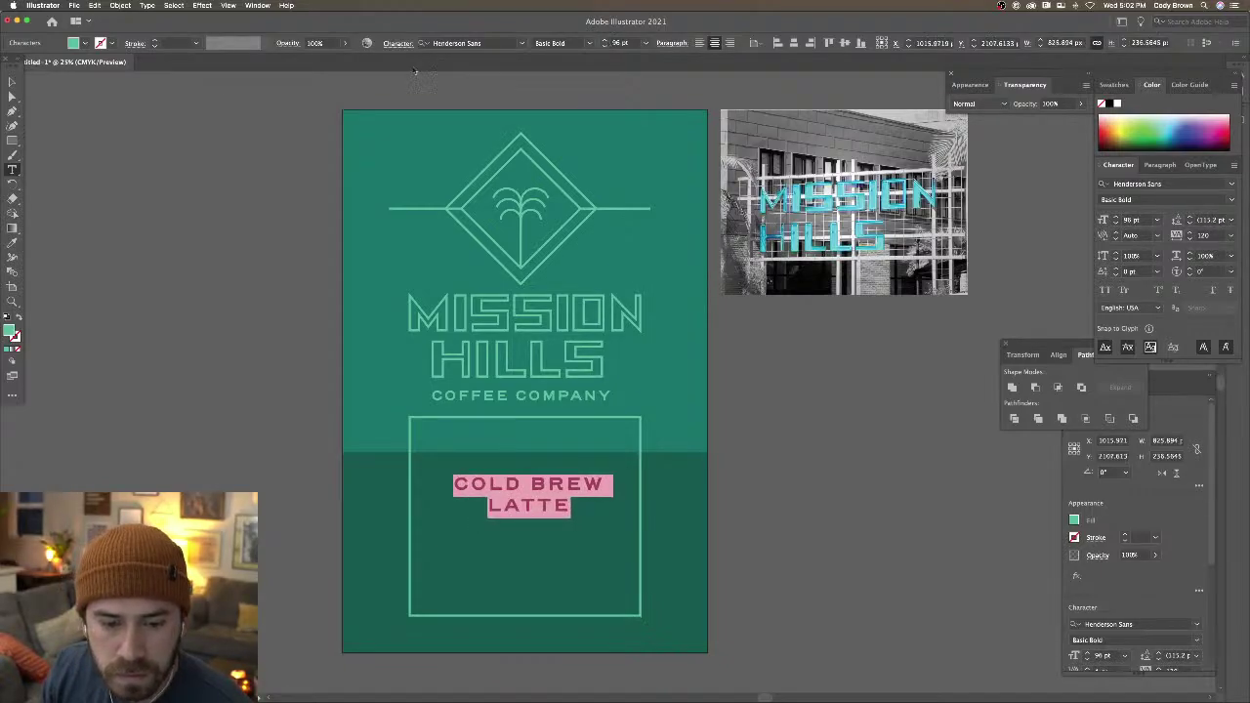
pyautogui.click(12, 82)
# Move the COLD BREW LATTE text down and scale it within the lower frame
pyautogui.click(257, 261)
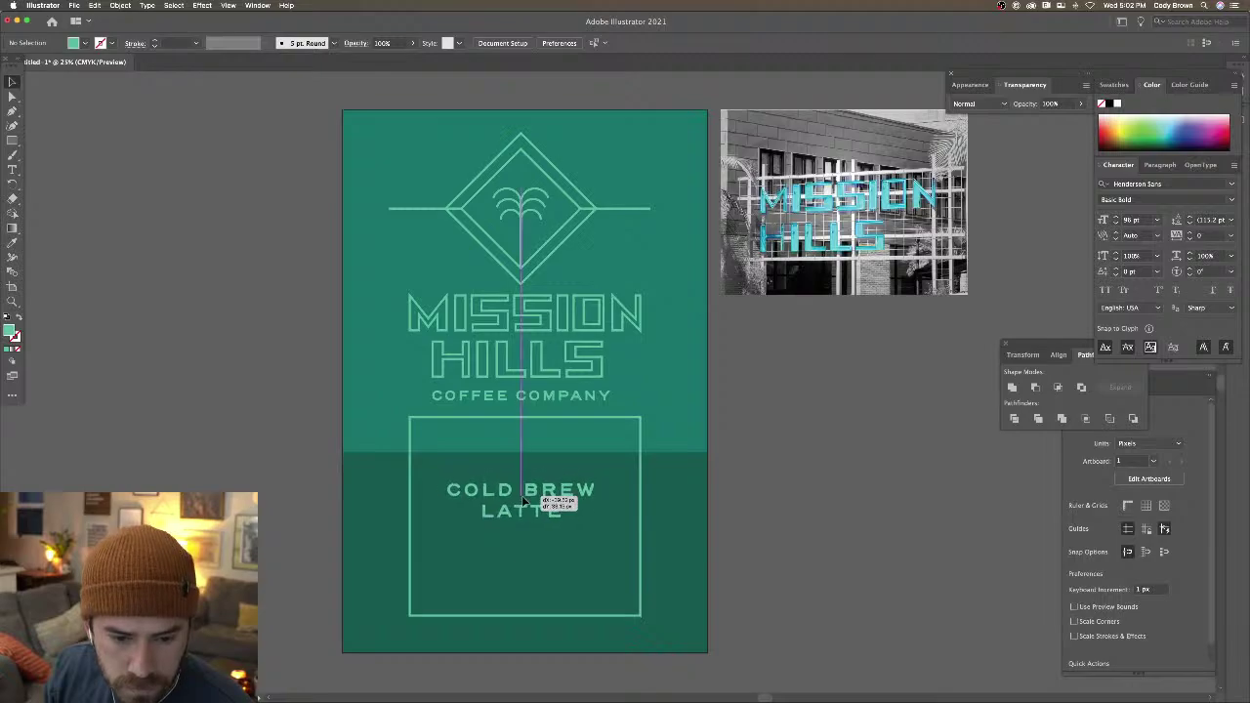
pyautogui.moveTo(528, 494); pyautogui.dragTo(525, 515)
pyautogui.click(756, 476)
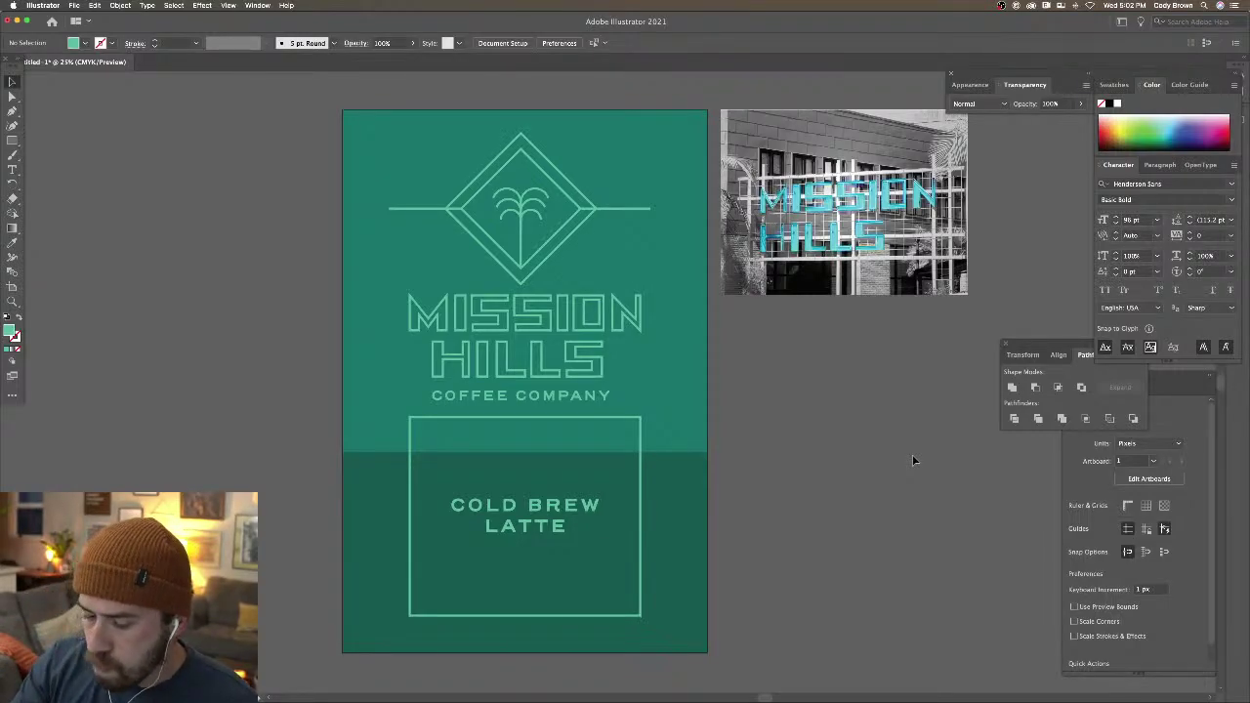
pyautogui.moveTo(541, 520); pyautogui.dragTo(648, 491)
pyautogui.click(786, 512)
# Nudge the top edge of the lower dark green panel
pyautogui.scroll(-2, 786, 513)
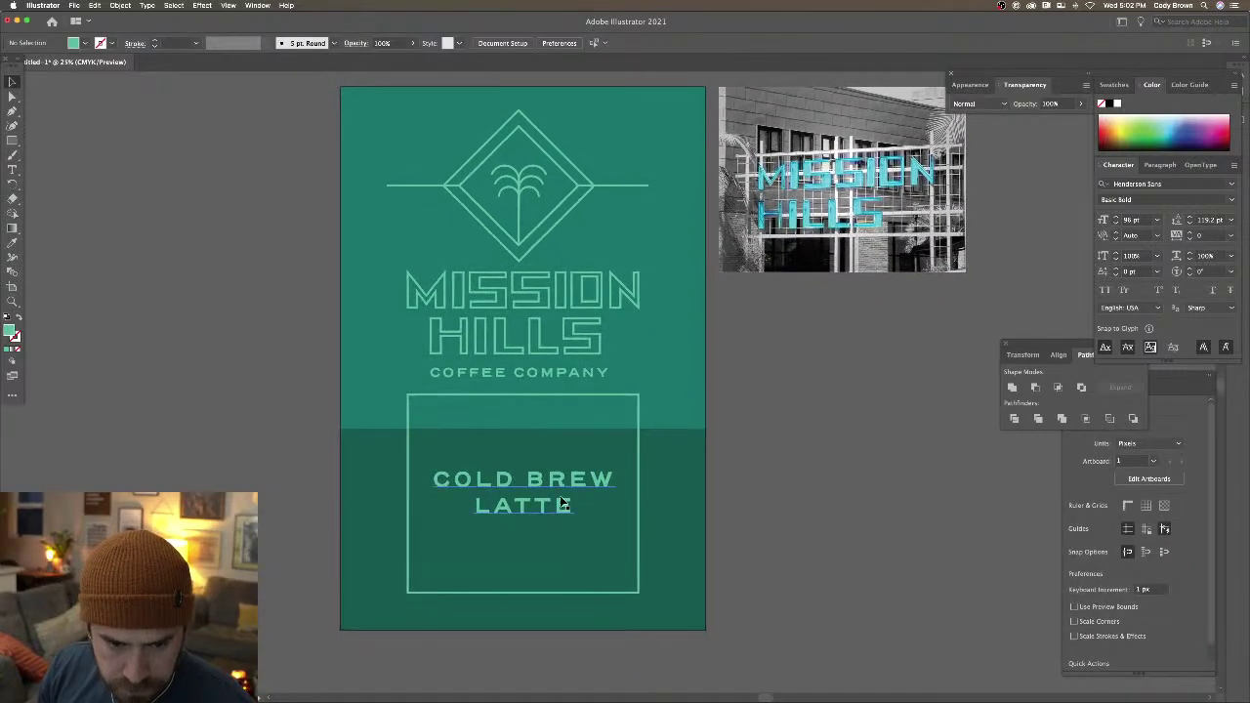
pyautogui.click(559, 495)
pyautogui.click(524, 432)
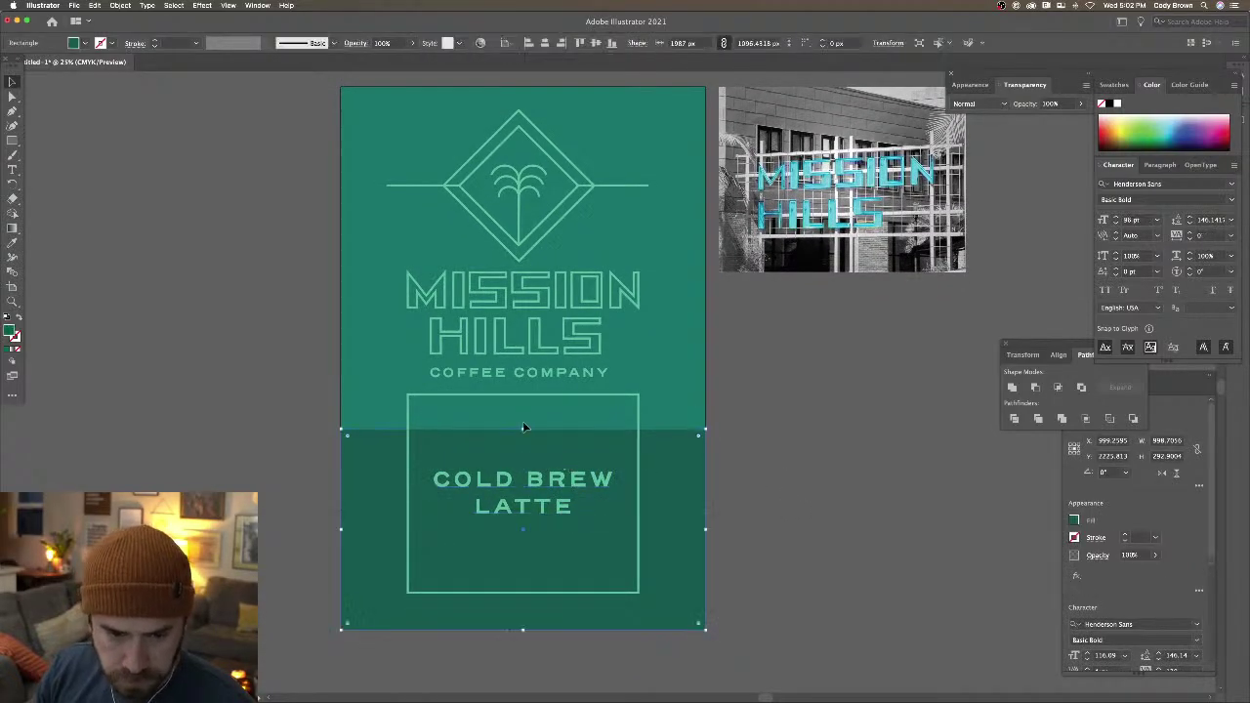
pyautogui.moveTo(524, 429)
pyautogui.mouseDown()
pyautogui.moveTo(552, 186)
pyautogui.moveTo(535, 475)
pyautogui.moveTo(535, 430)
pyautogui.mouseUp()
pyautogui.click(751, 413)
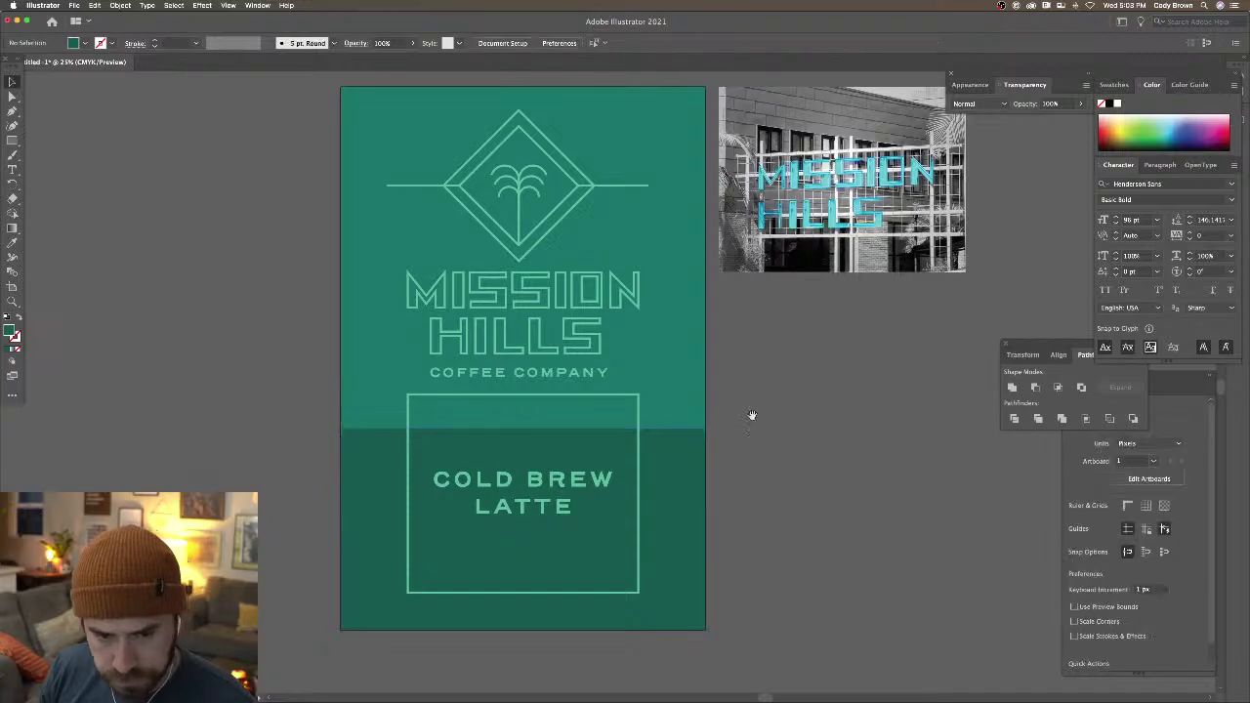
# Shrink COLD BREW LATTE slightly to about 109 pt, keeping Basic Bold
pyautogui.hscroll(-2, 752, 546)
pyautogui.click(636, 488)
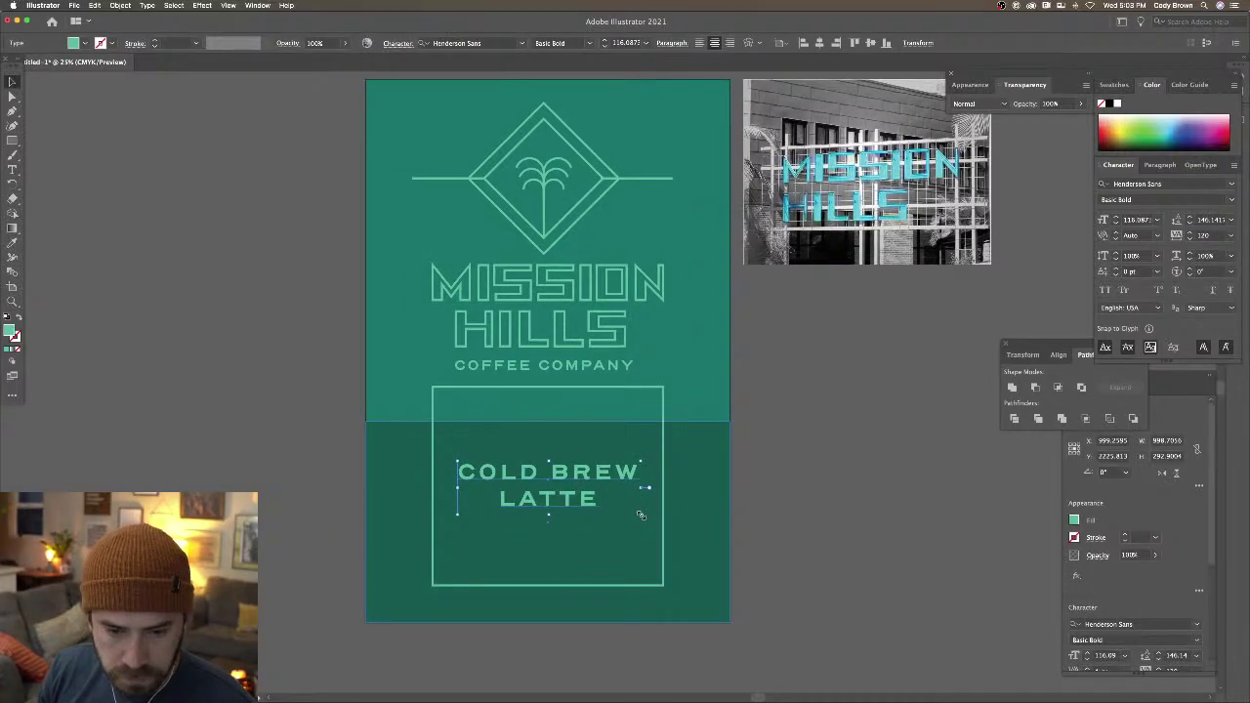
pyautogui.moveTo(641, 515)
pyautogui.mouseDown()
pyautogui.moveTo(664, 519)
pyautogui.moveTo(636, 513)
pyautogui.mouseUp()
pyautogui.click(590, 43)
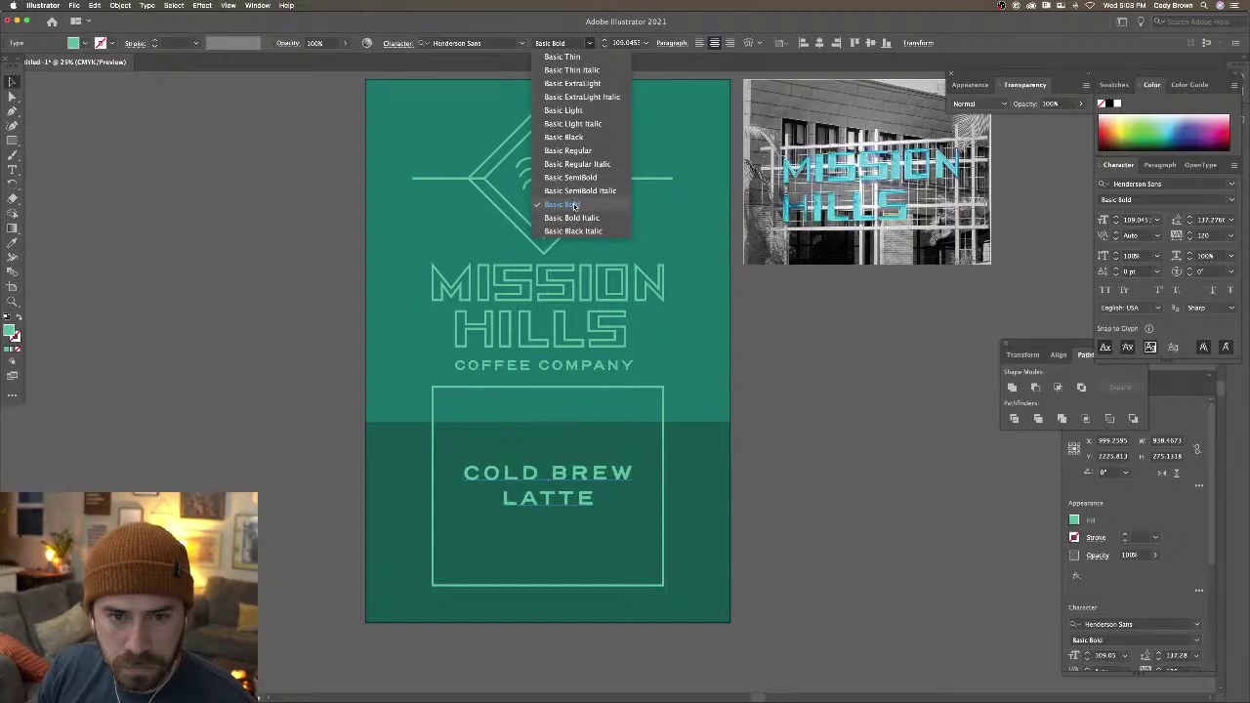
pyautogui.click(584, 205)
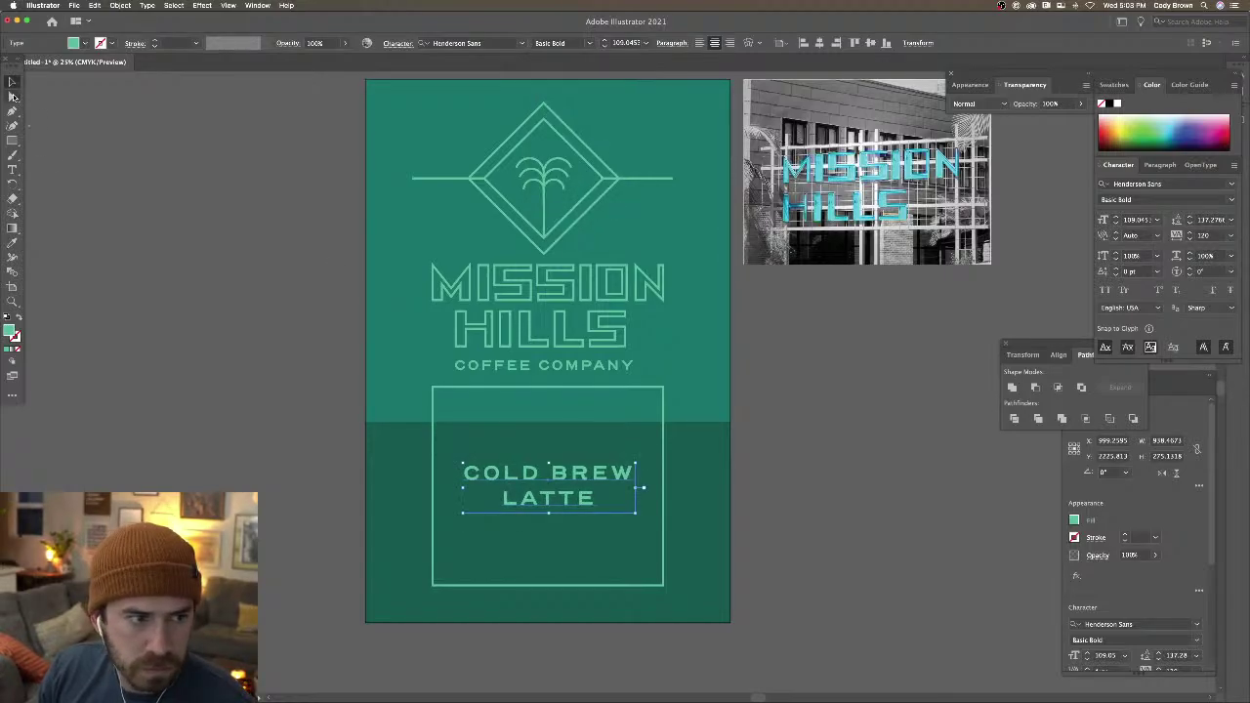
# Make a copy of COLD BREW LATTE directly below the original
pyautogui.scroll(2, 167, 204)
pyautogui.click(500, 335)
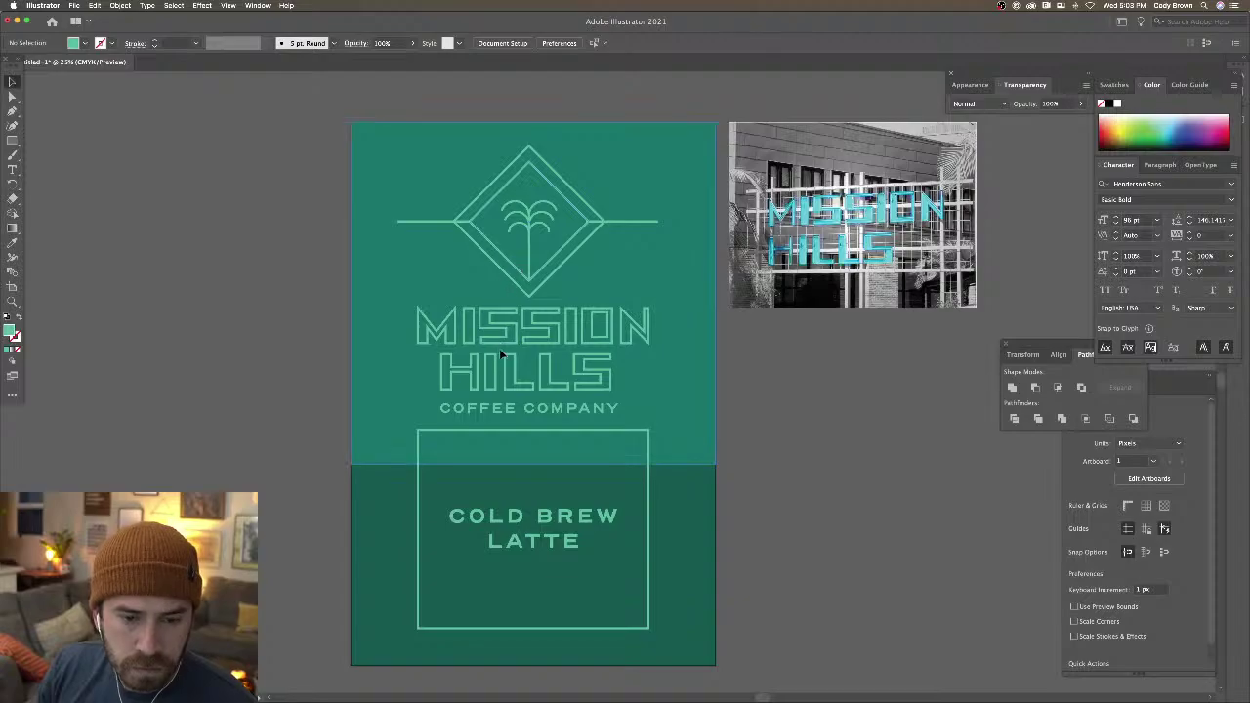
pyautogui.click(495, 409)
pyautogui.click(518, 461)
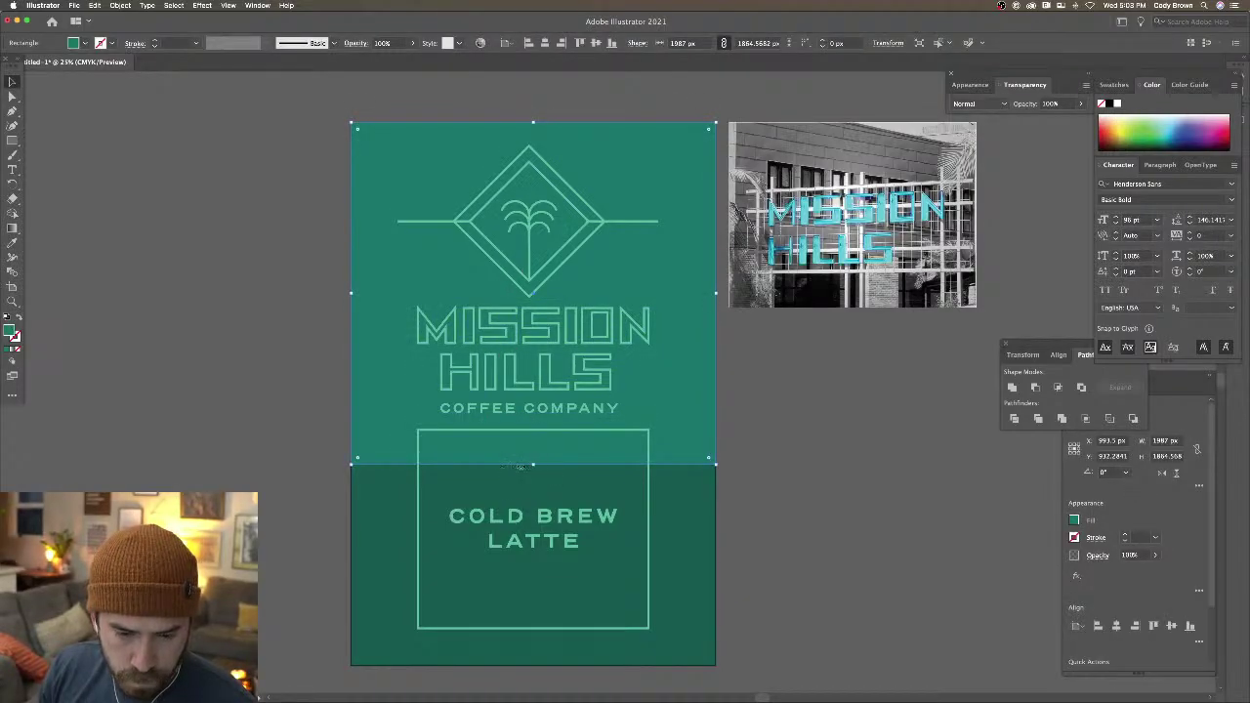
pyautogui.click(284, 478)
pyautogui.scroll(-2, 511, 527)
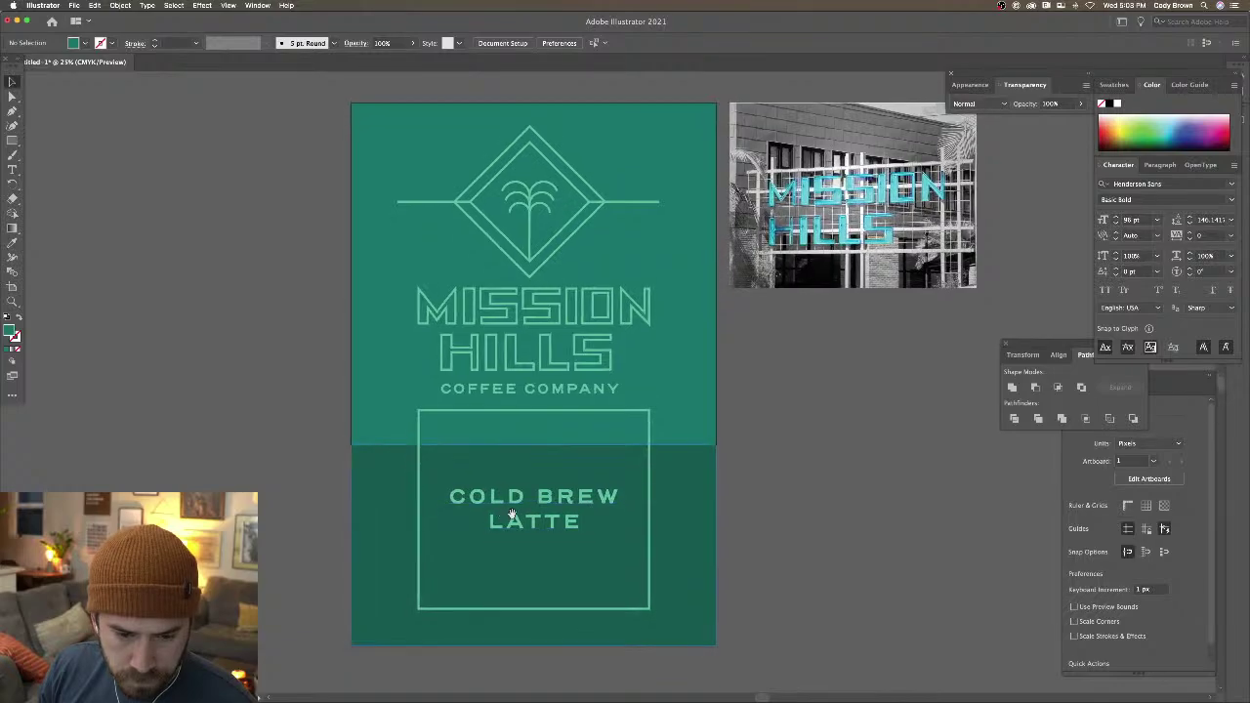
pyautogui.moveTo(511, 515); pyautogui.dragTo(450, 543)
# Change the copy to ORGANIC and move it above COLD BREW in the lower box
pyautogui.tripleClick(540, 554)
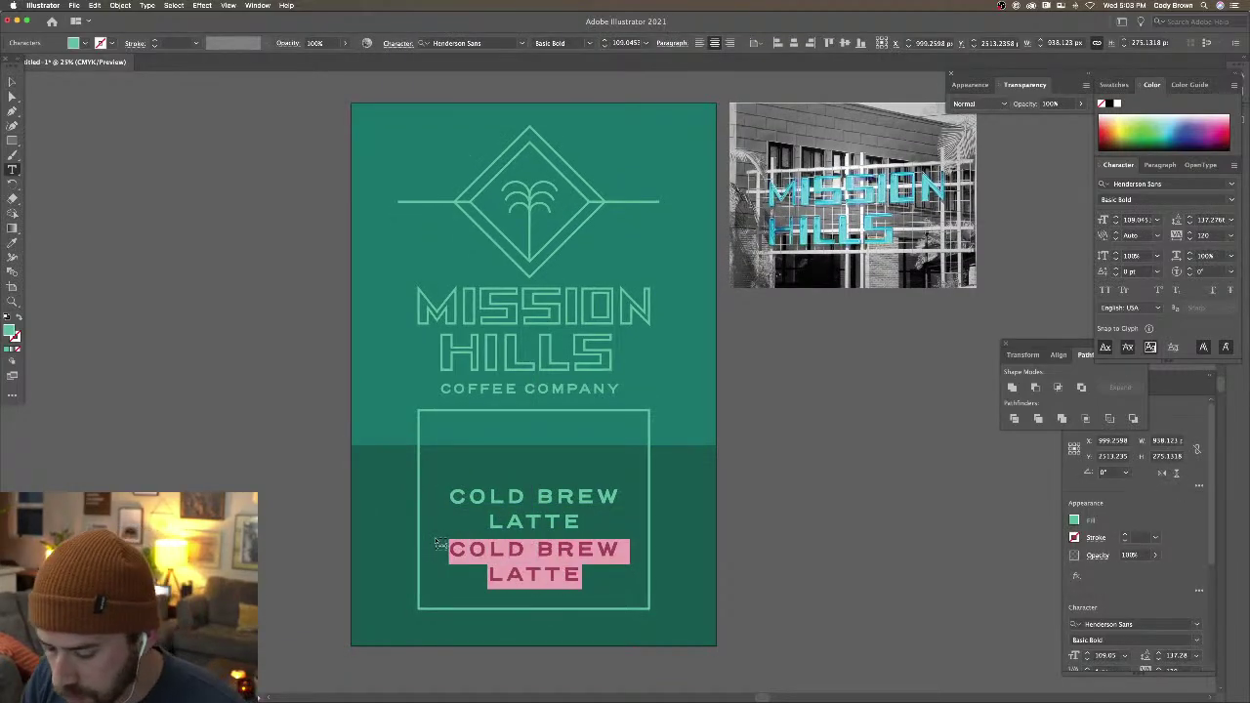
pyautogui.write('ORGA')
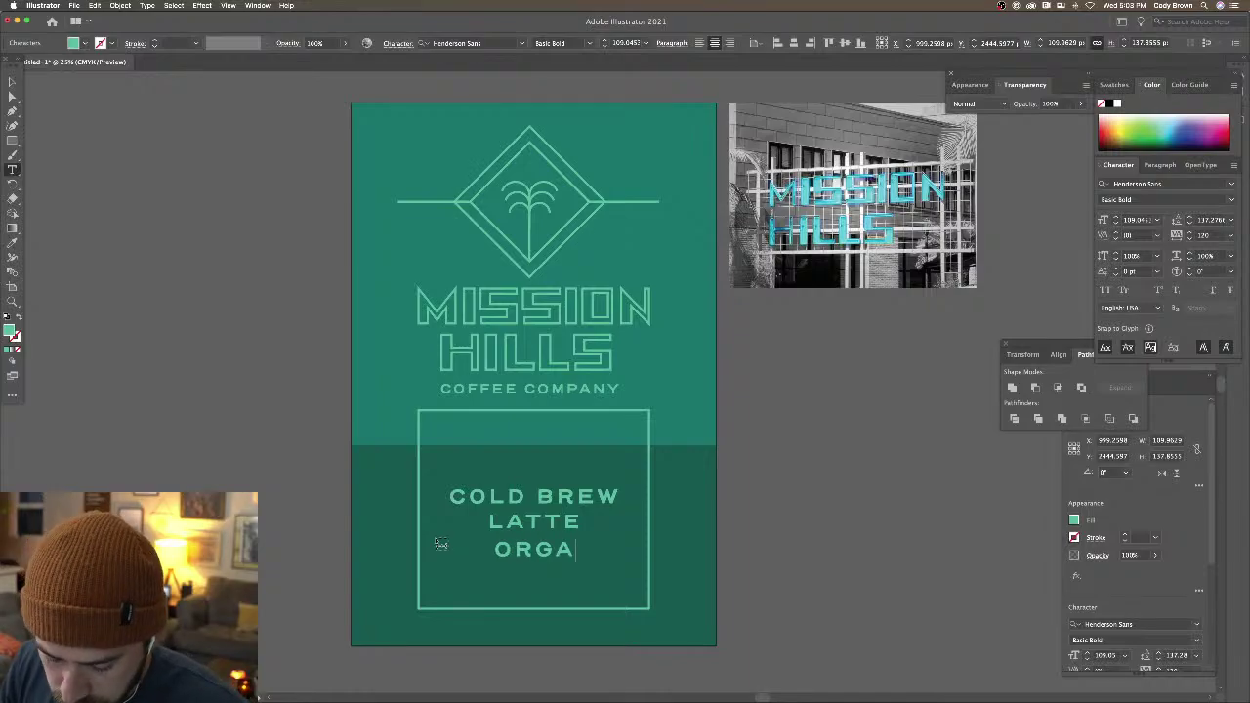
pyautogui.write('NIC')
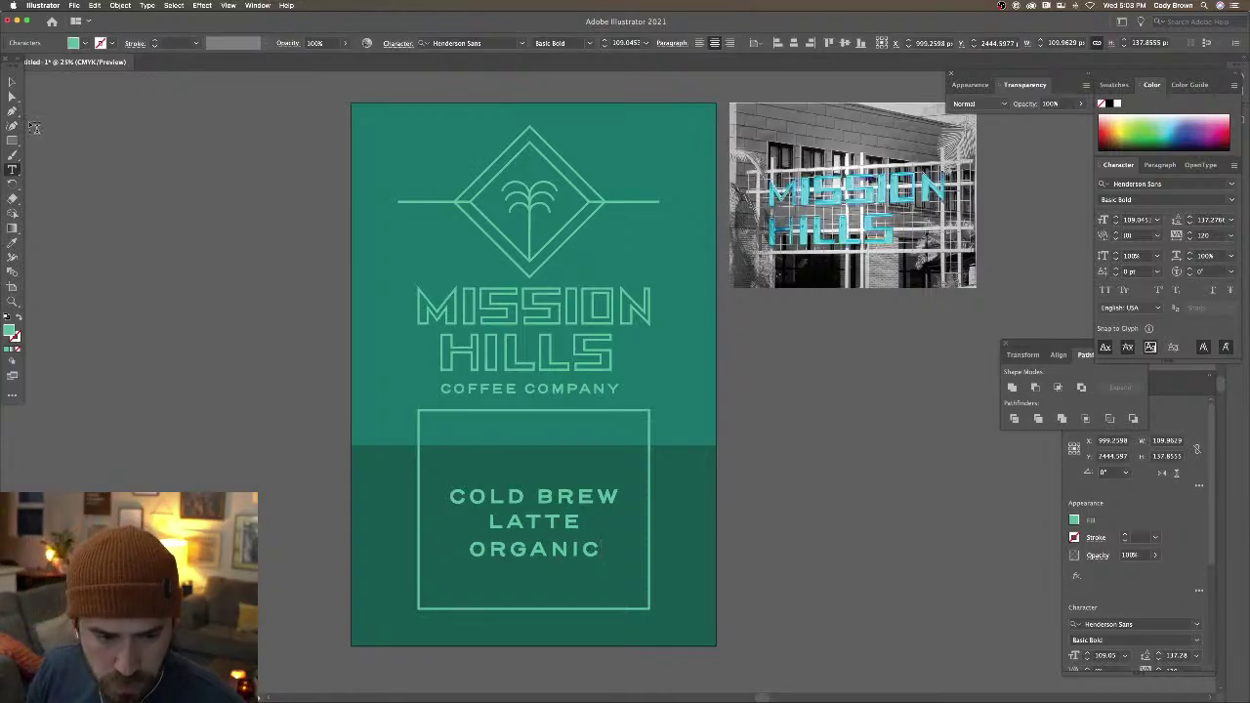
pyautogui.press('Escape')
pyautogui.moveTo(574, 554); pyautogui.dragTo(552, 475)
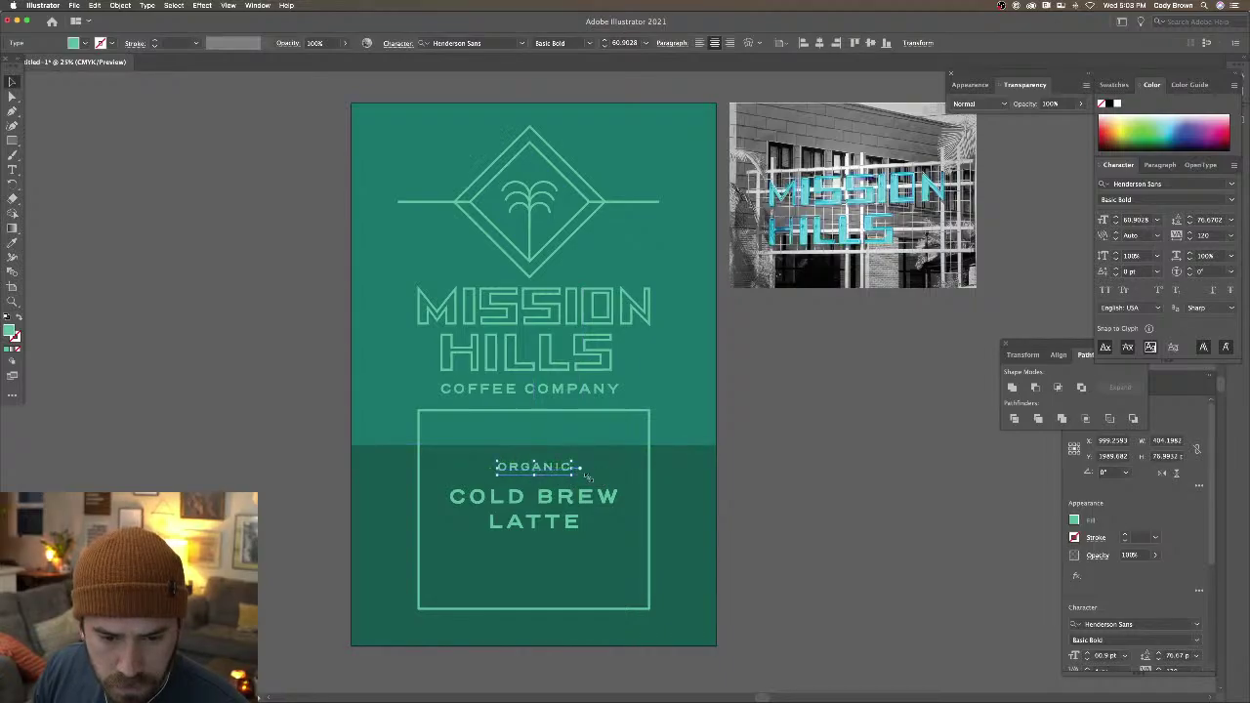
pyautogui.click(625, 491)
pyautogui.hscroll(-1, 586, 469)
pyautogui.click(590, 460)
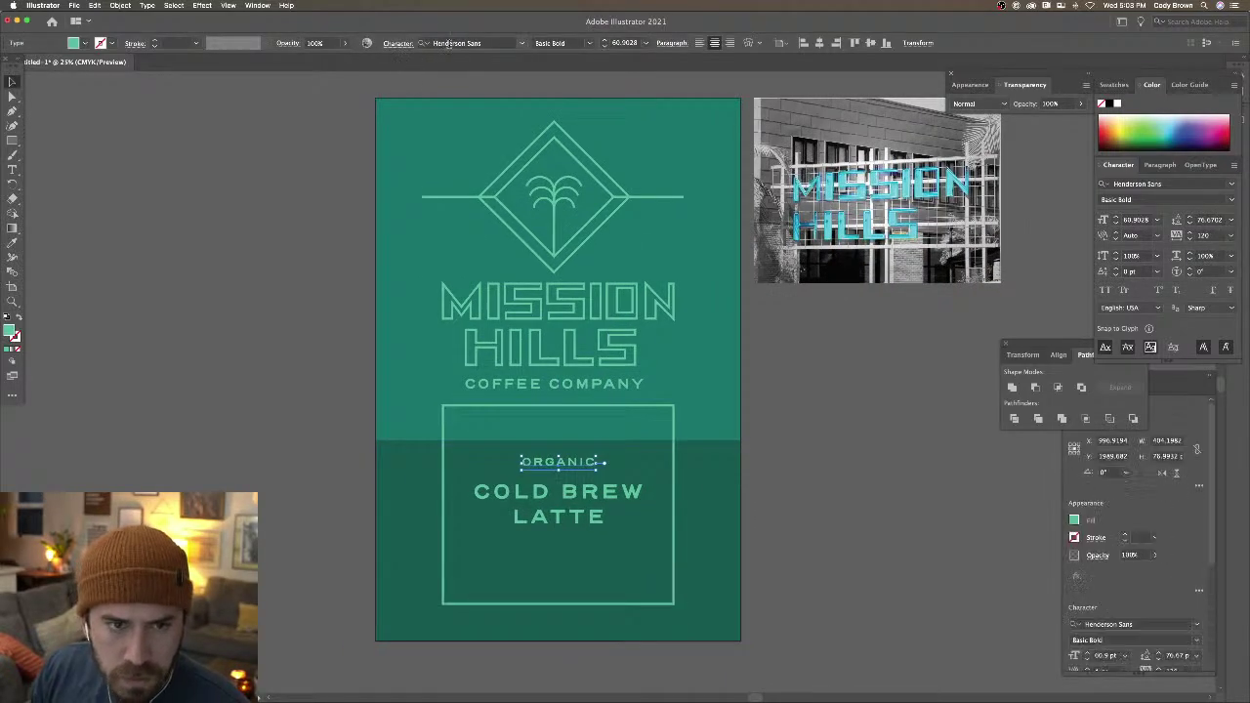
pyautogui.click(449, 44)
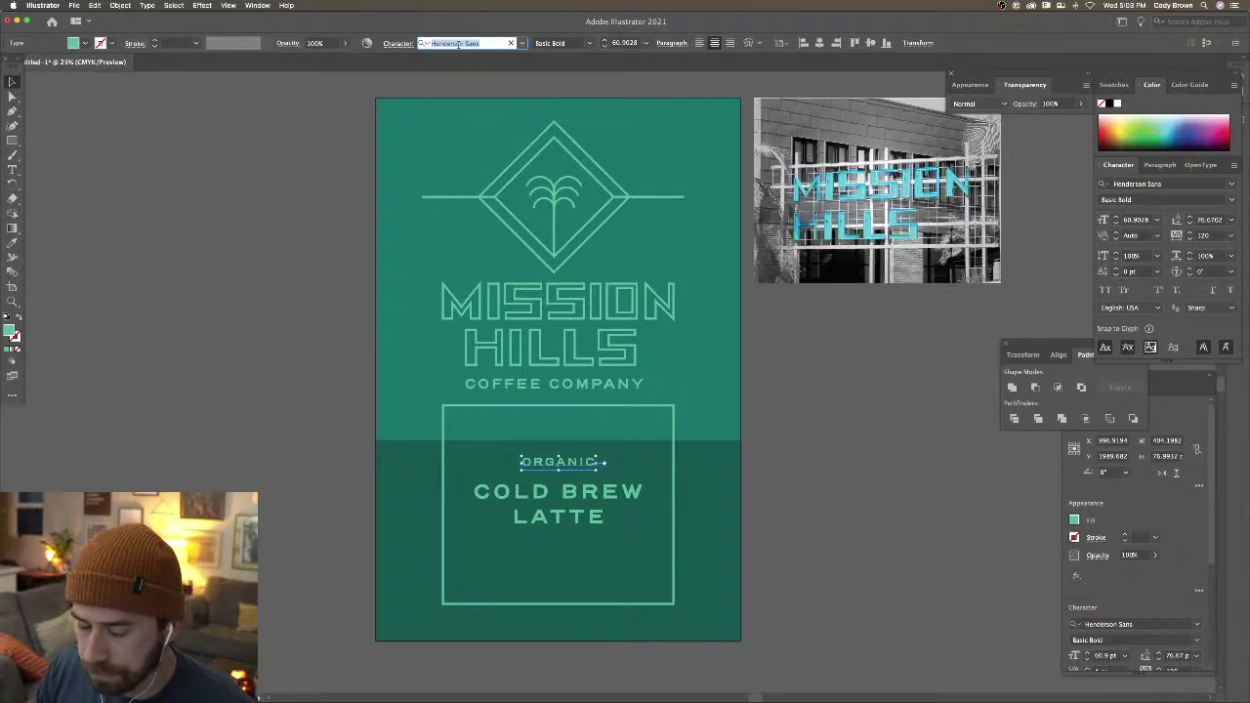
# Set ORGANIC in DIN Condensed Bold
pyautogui.click(524, 46)
pyautogui.scroll(-5, 544, 201)
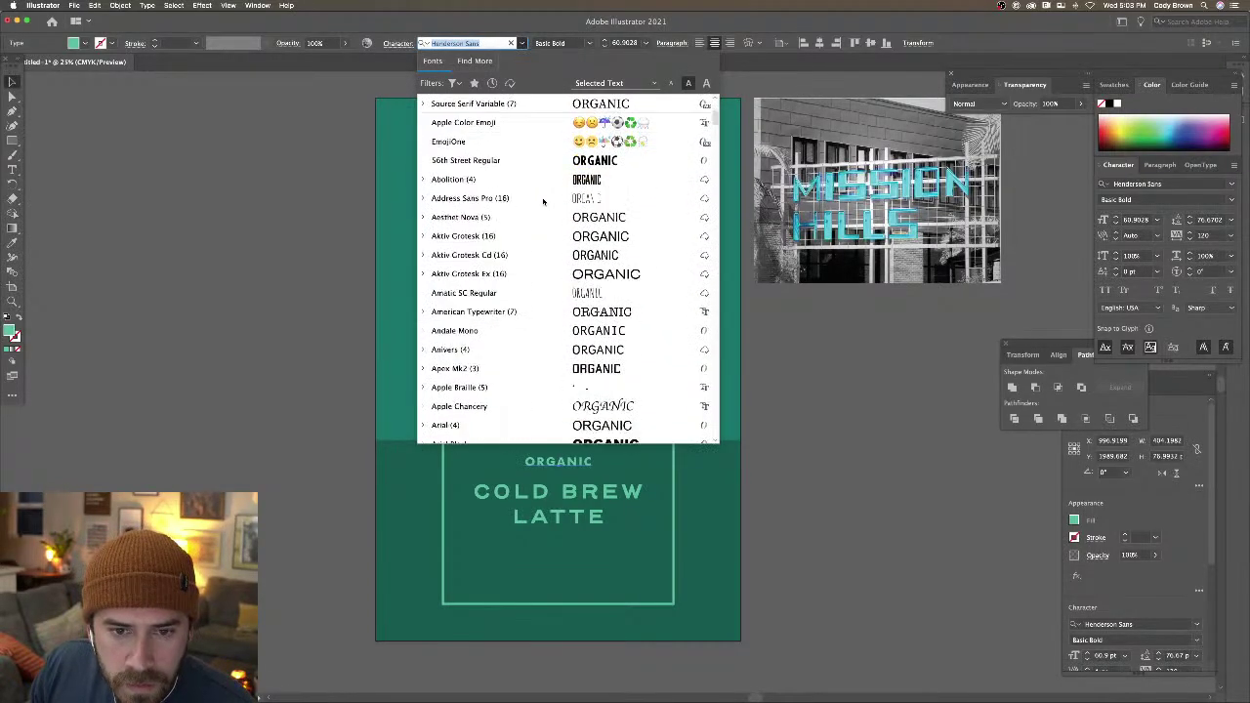
pyautogui.scroll(-5, 544, 201)
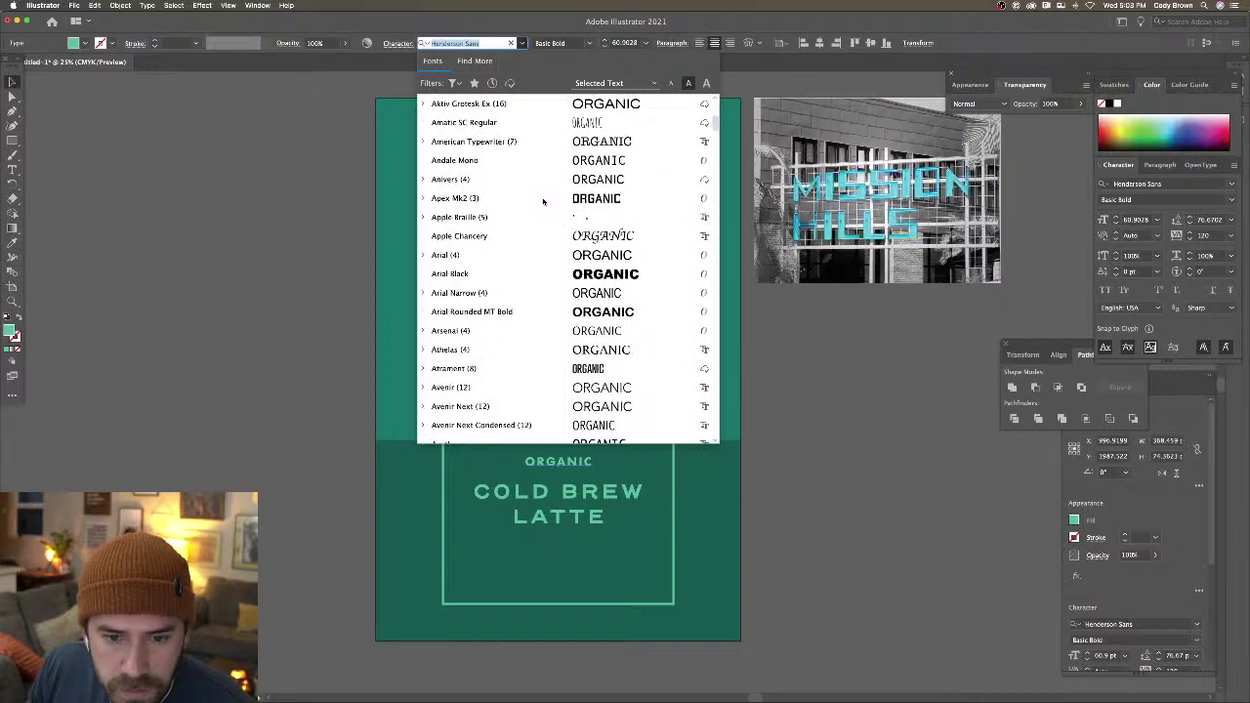
pyautogui.scroll(2, 543, 202)
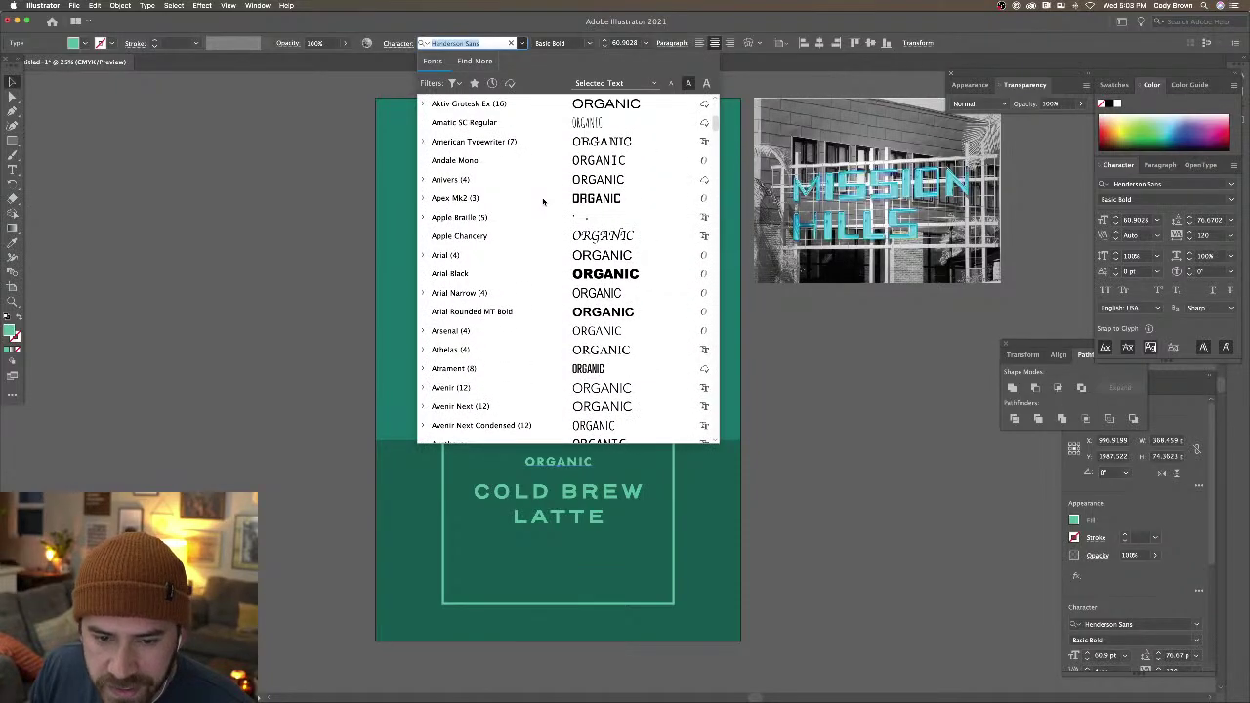
pyautogui.scroll(-5, 544, 201)
pyautogui.scroll(-3, 544, 201)
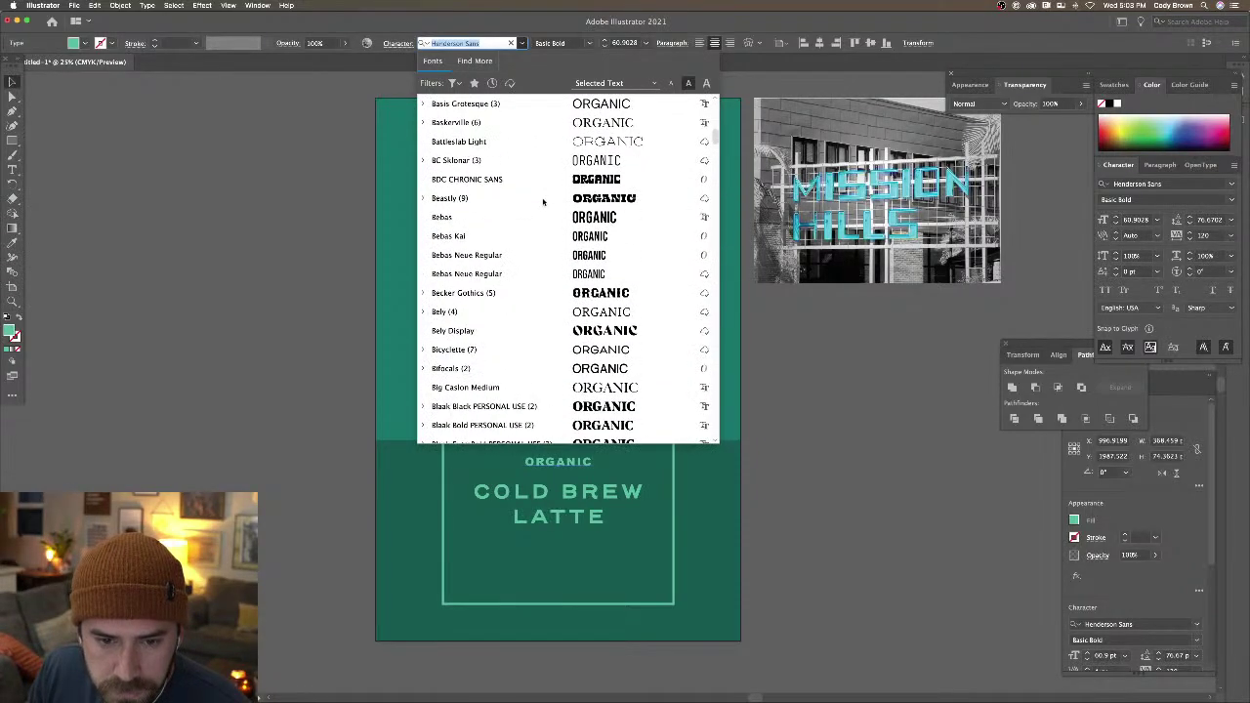
pyautogui.scroll(-15, 544, 201)
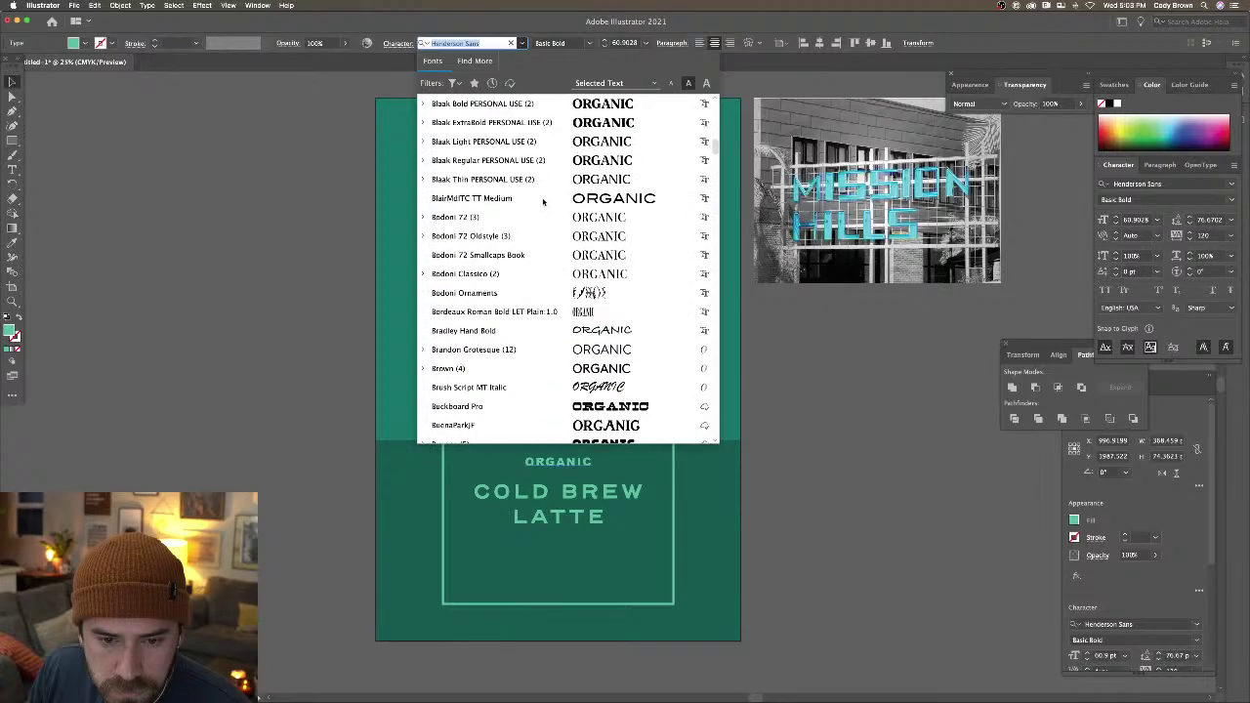
pyautogui.scroll(-5, 543, 201)
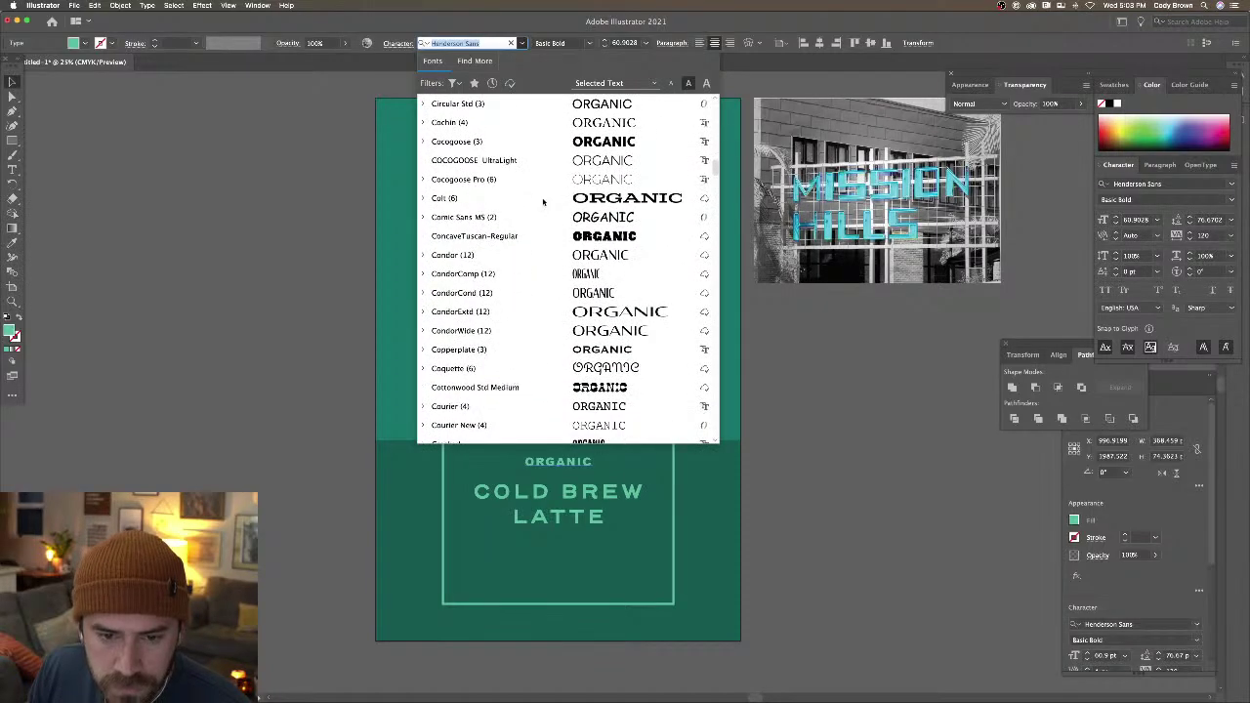
pyautogui.scroll(-2, 544, 201)
pyautogui.scroll(-6, 544, 202)
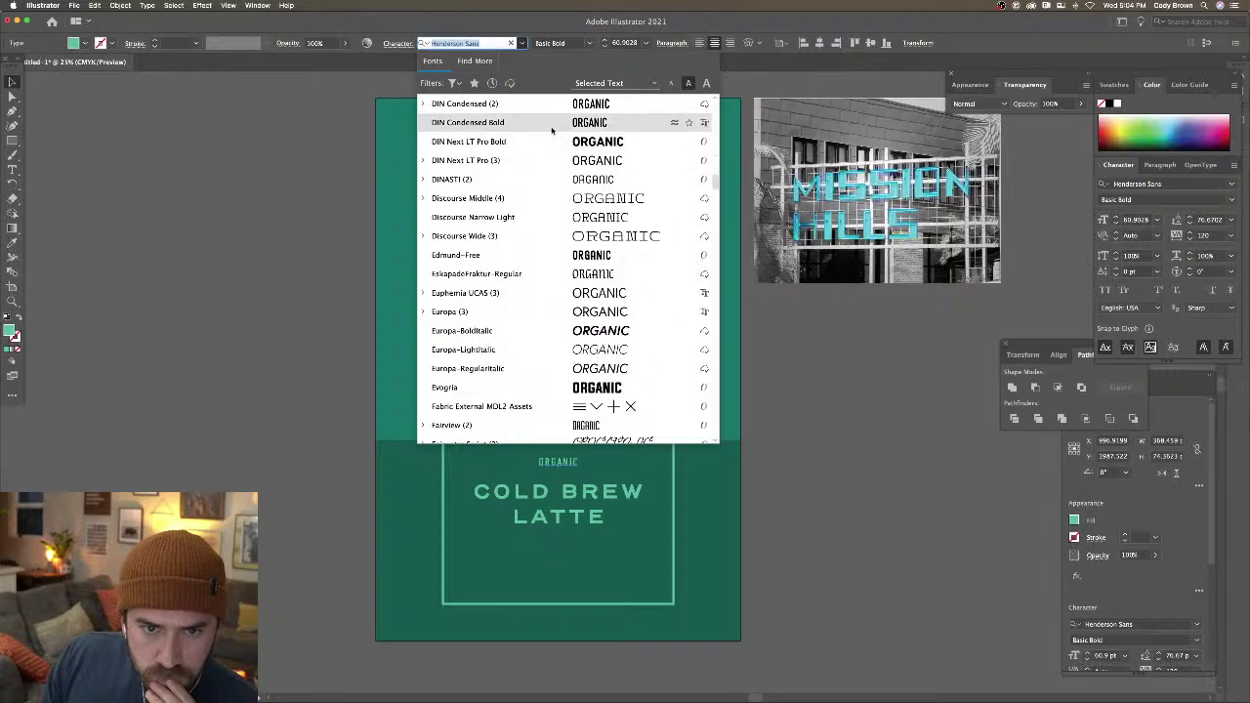
pyautogui.click(552, 123)
# Centre ORGANIC above COLD BREW and shift the text block slightly lower
pyautogui.moveTo(578, 466); pyautogui.dragTo(587, 474)
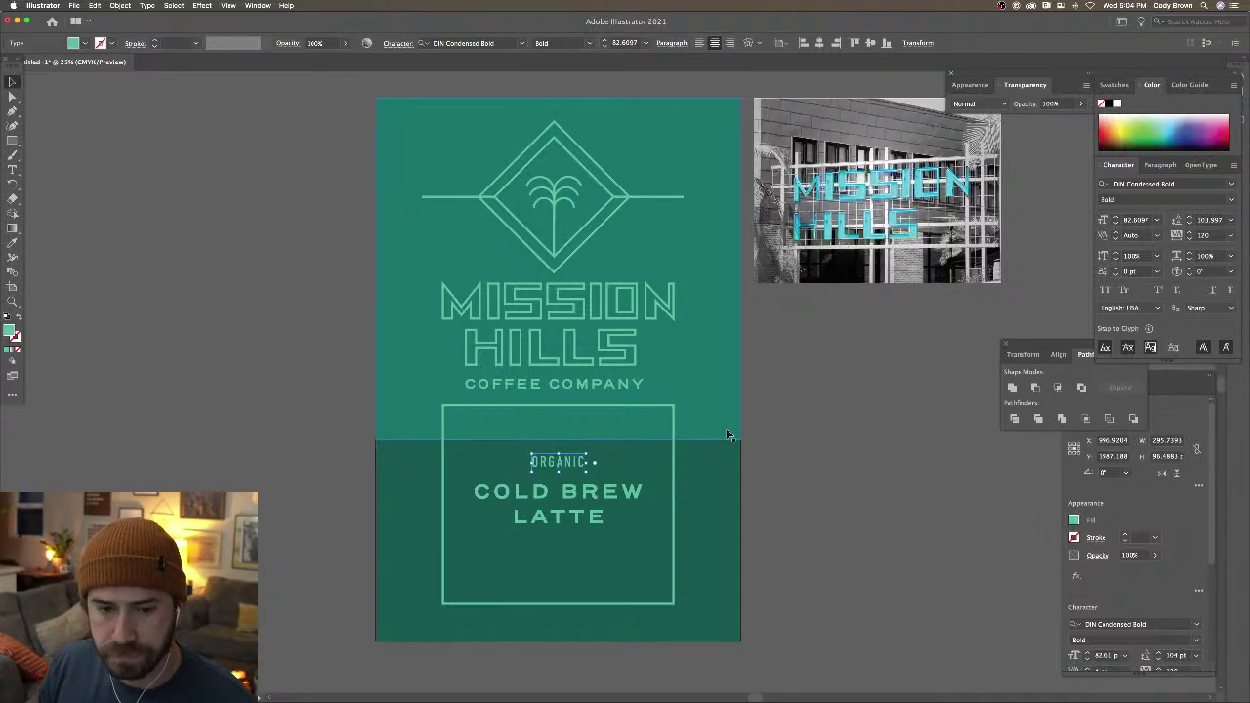
pyautogui.click(792, 431)
pyautogui.hscroll(1, 792, 430)
pyautogui.scroll(-1, 792, 431)
pyautogui.moveTo(544, 451); pyautogui.dragTo(558, 509)
pyautogui.keyDown('shift'); pyautogui.click(556, 493); pyautogui.keyUp('shift')
# Adjust the bottom edge of the upper light-green background band
pyautogui.click(560, 426)
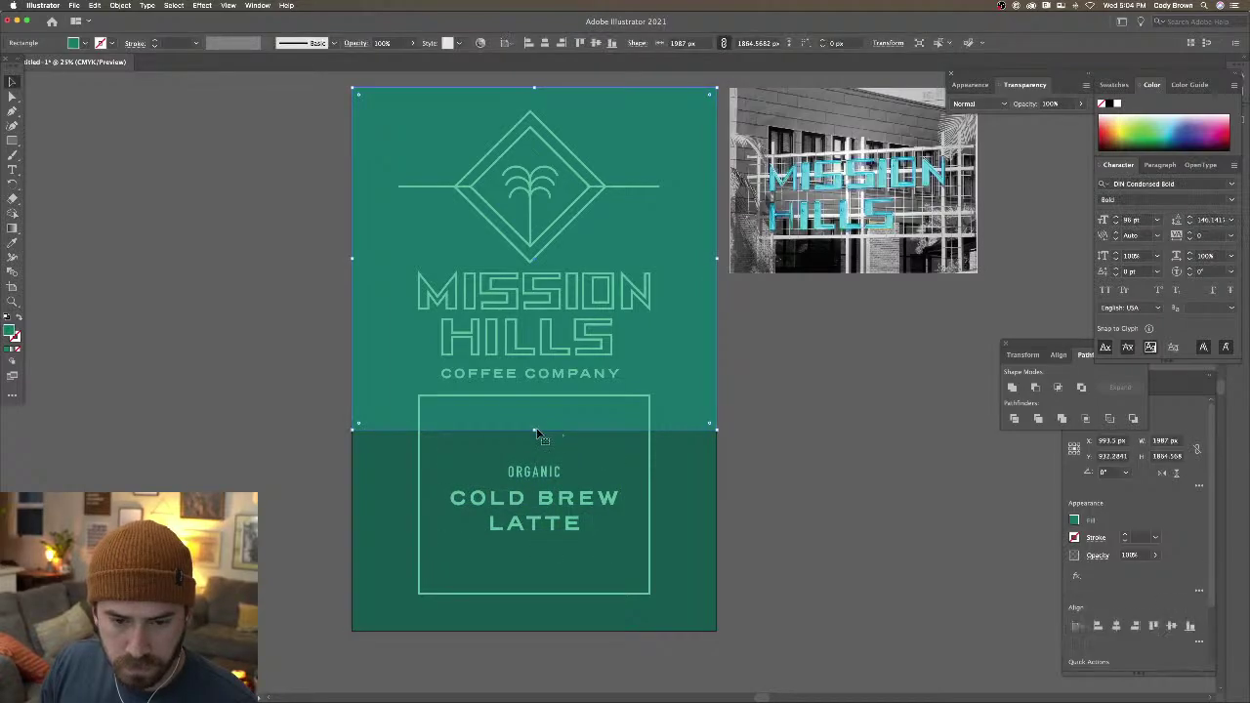
pyautogui.moveTo(534, 430); pyautogui.dragTo(537, 444)
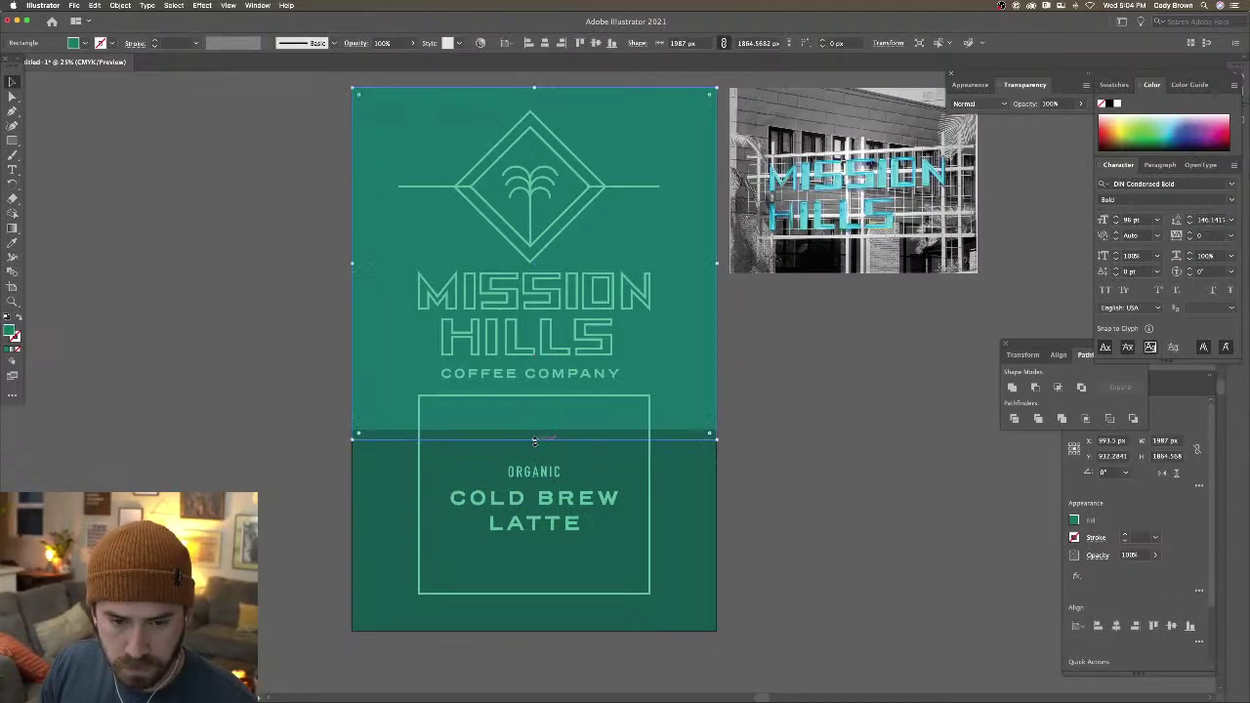
pyautogui.click(762, 457)
pyautogui.scroll(-2, 419, 306)
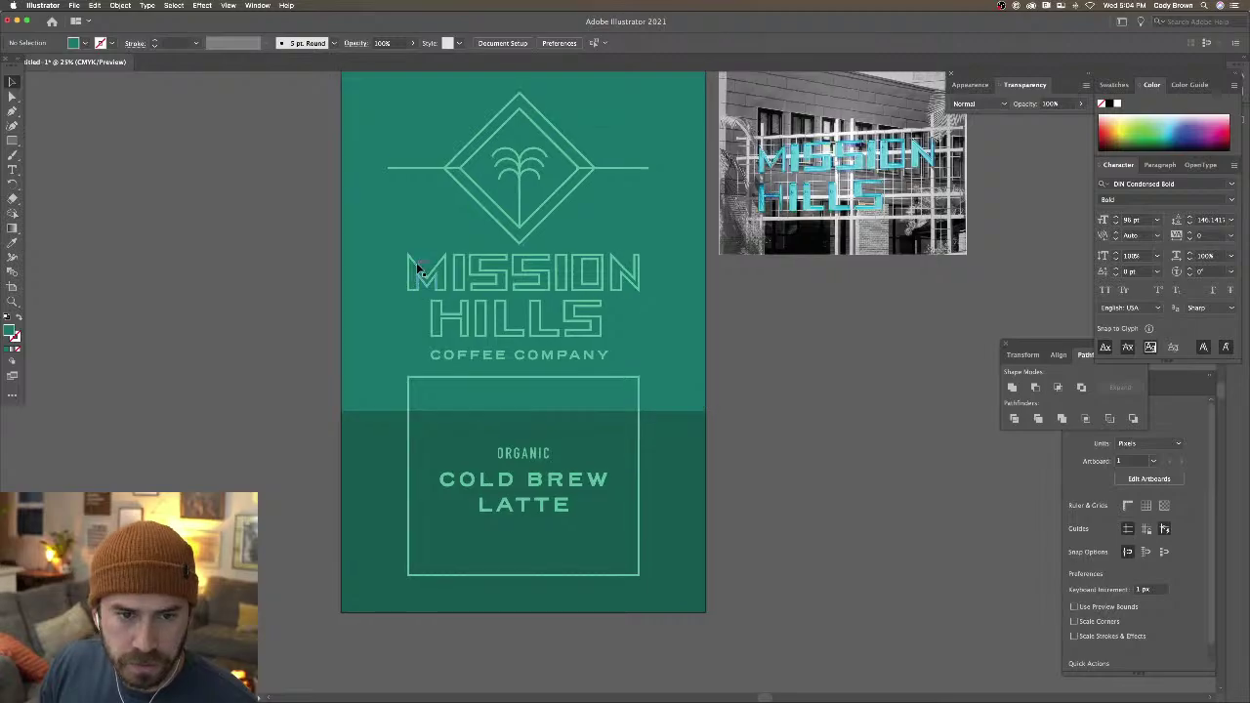
# Place a copy of the diamond in the lower box, scaled to span its height
pyautogui.moveTo(556, 206); pyautogui.dragTo(561, 521)
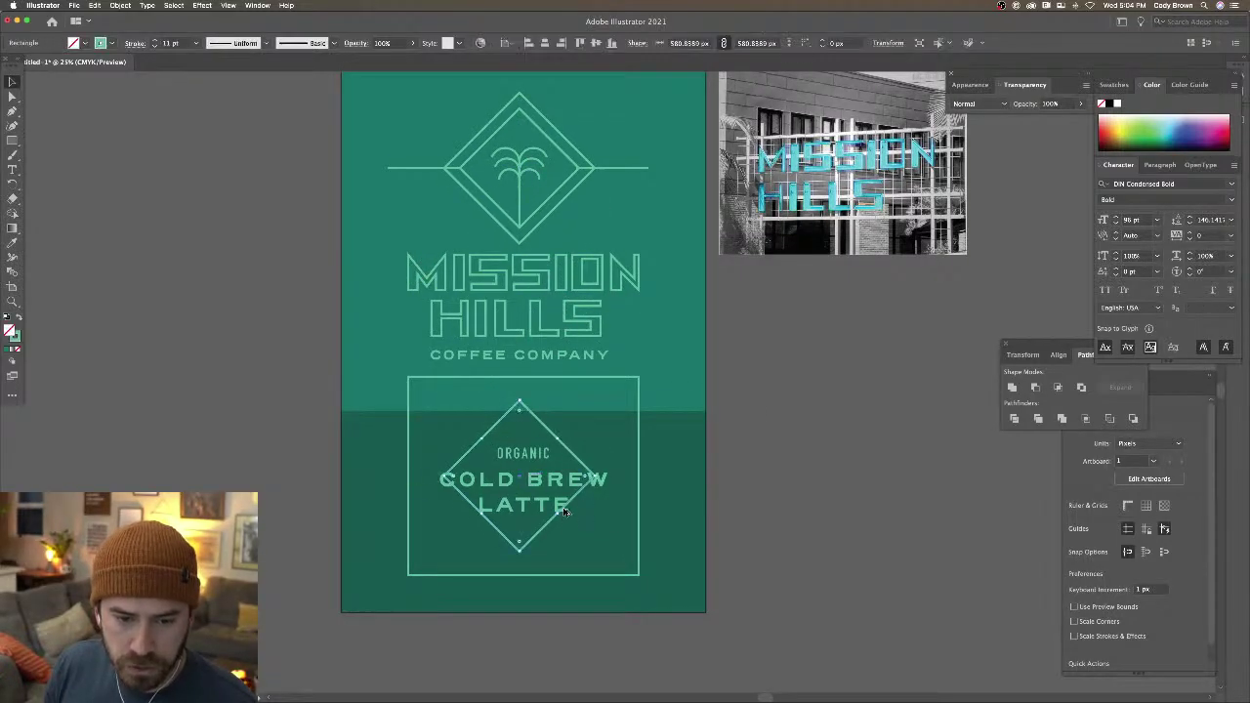
pyautogui.scroll(-5, 559, 468)
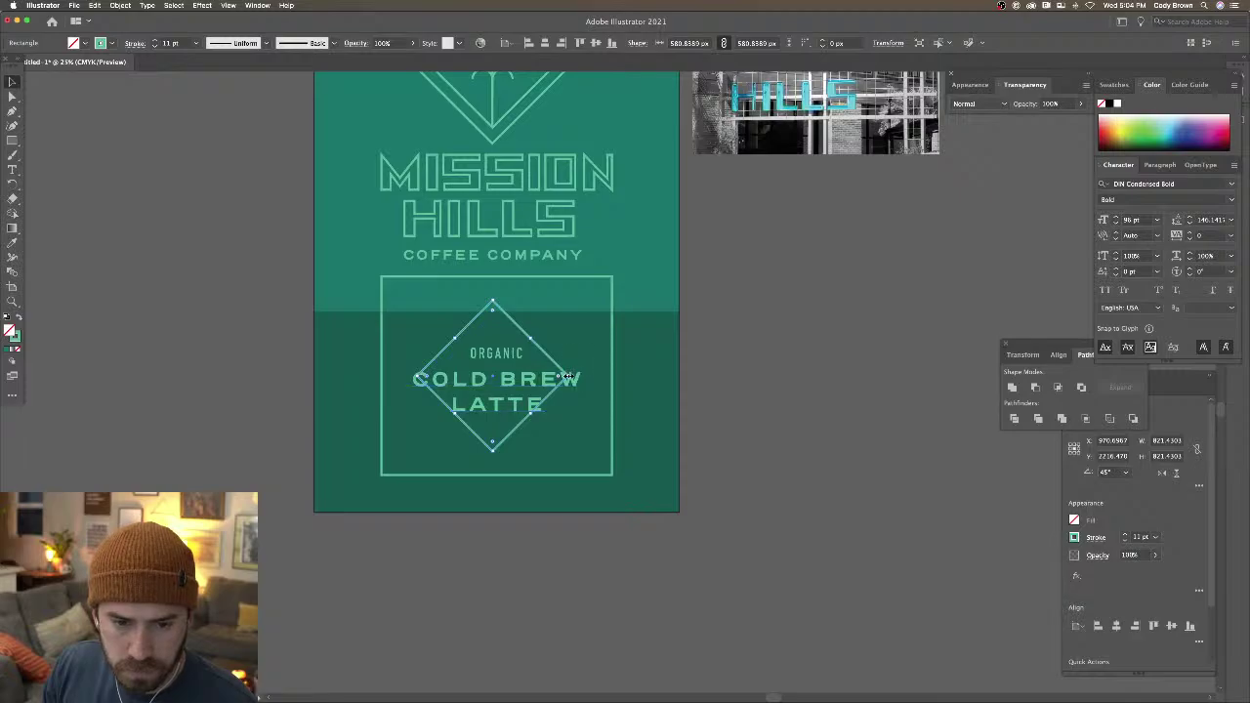
pyautogui.moveTo(567, 375); pyautogui.dragTo(615, 368)
pyautogui.click(511, 390)
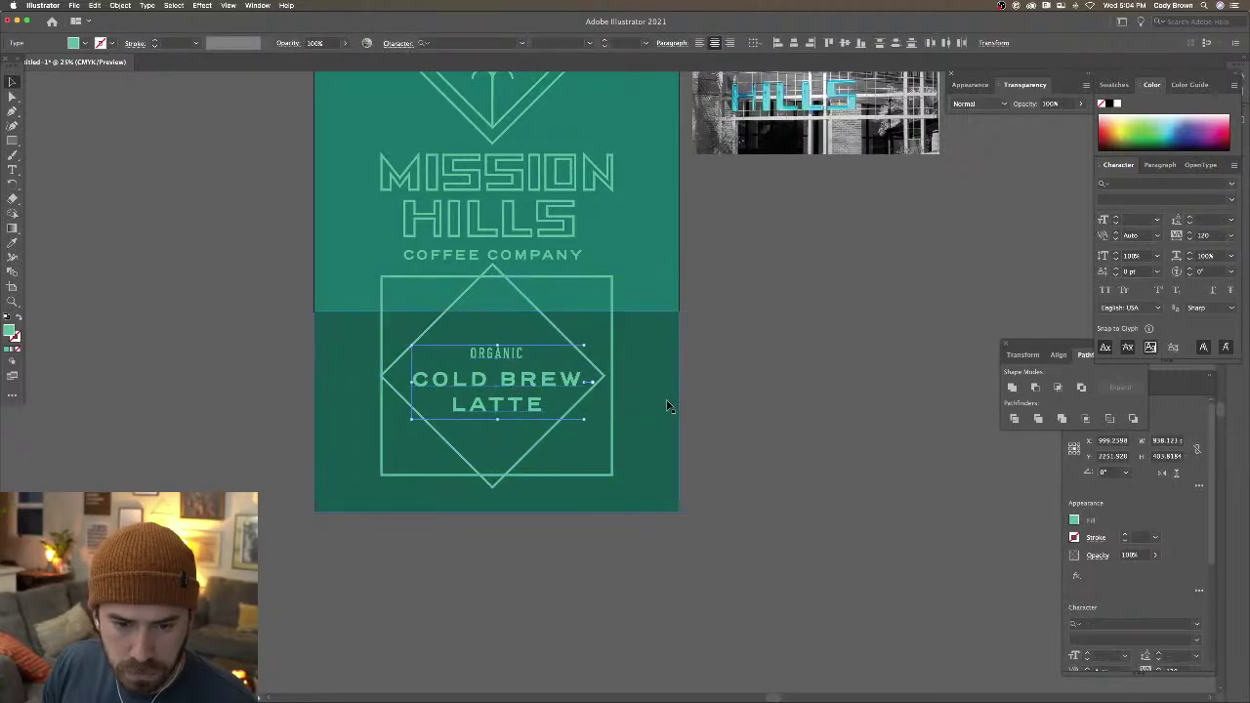
pyautogui.hscroll(-2, 683, 391)
pyautogui.click(605, 335)
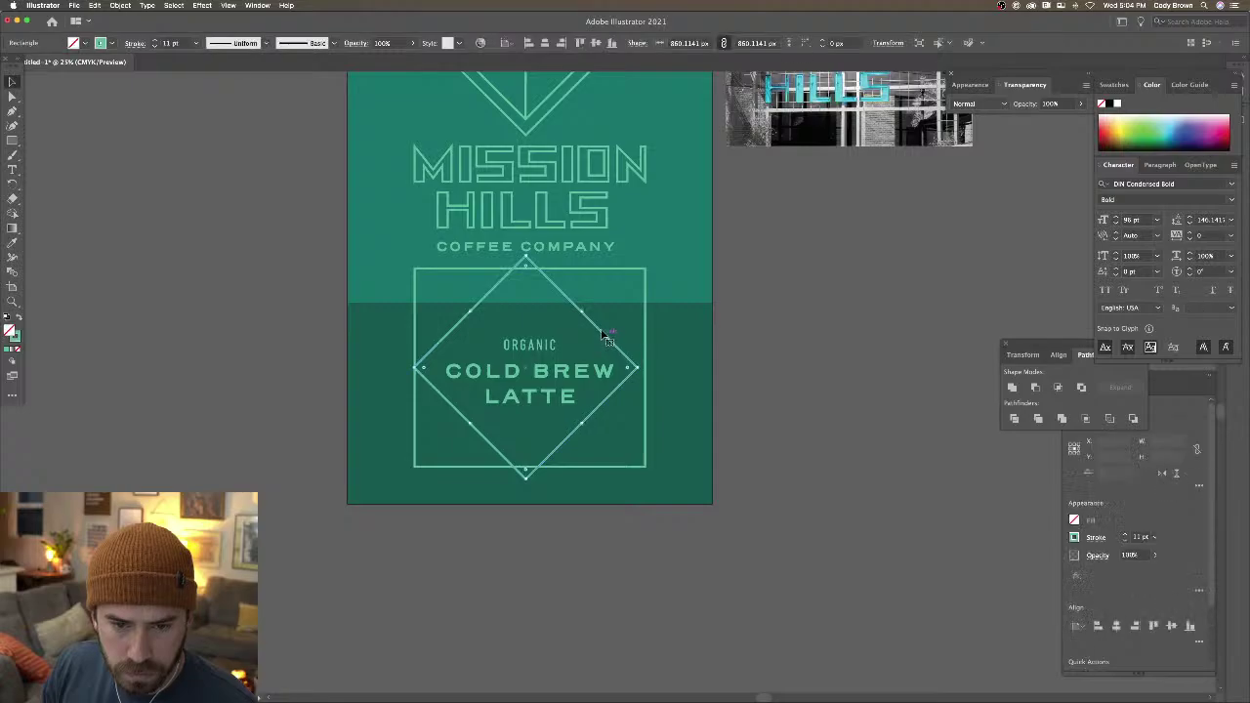
pyautogui.moveTo(636, 368); pyautogui.dragTo(626, 369)
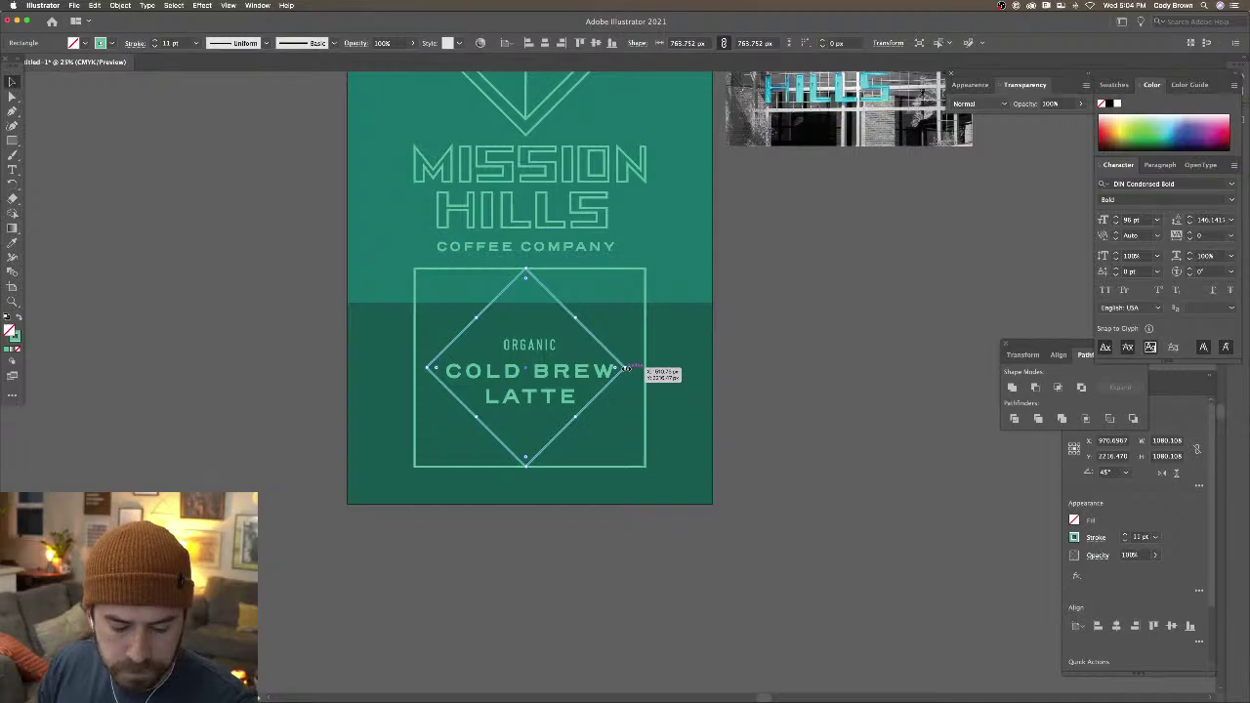
# Pull the box's left and right sides in to meet the diamond
pyautogui.click(416, 367)
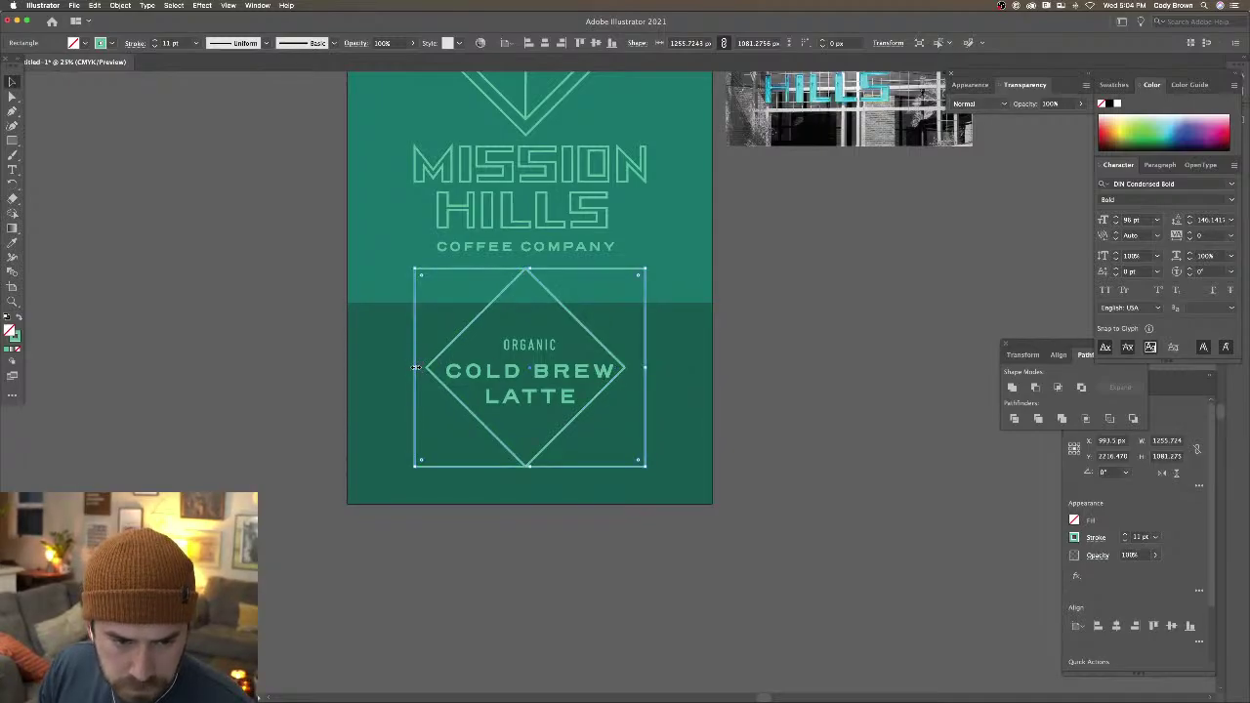
pyautogui.moveTo(416, 367); pyautogui.dragTo(427, 368)
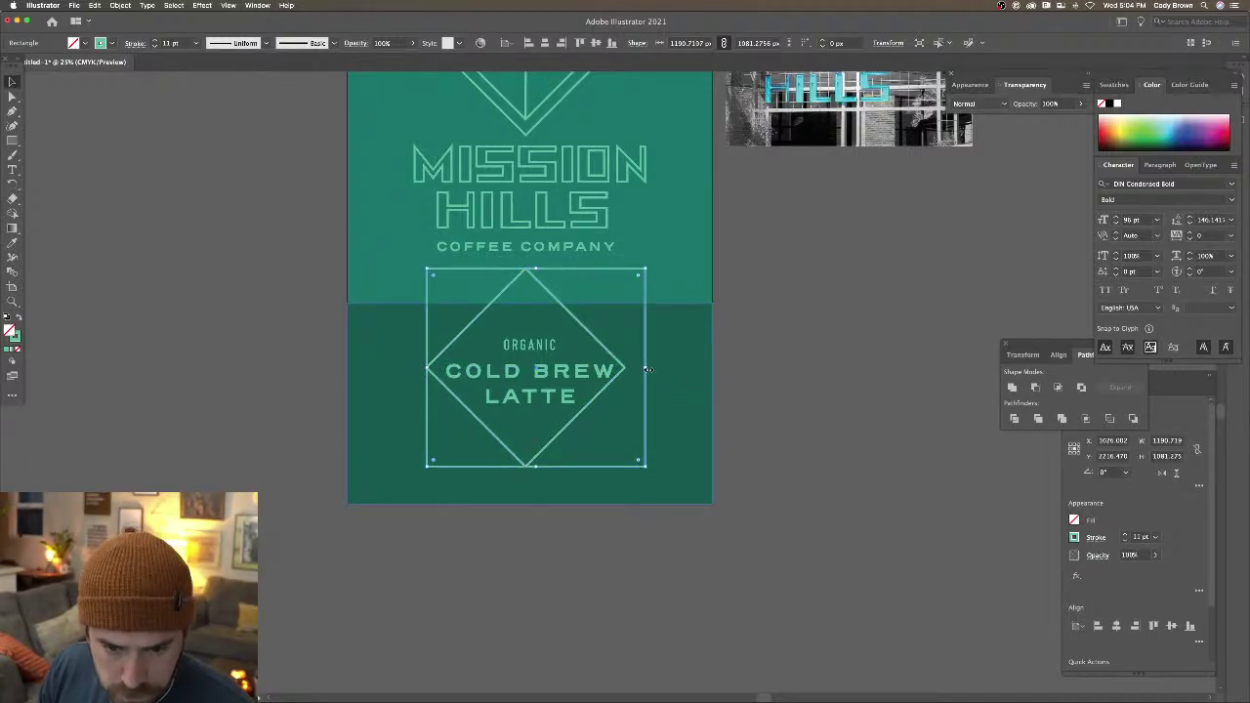
pyautogui.moveTo(646, 369); pyautogui.dragTo(547, 374)
pyautogui.click(758, 382)
pyautogui.click(567, 371)
# Draw a diagonal line from the box's top edge with the artwork's green stroke
pyautogui.click(742, 371)
pyautogui.scroll(3, 771, 430)
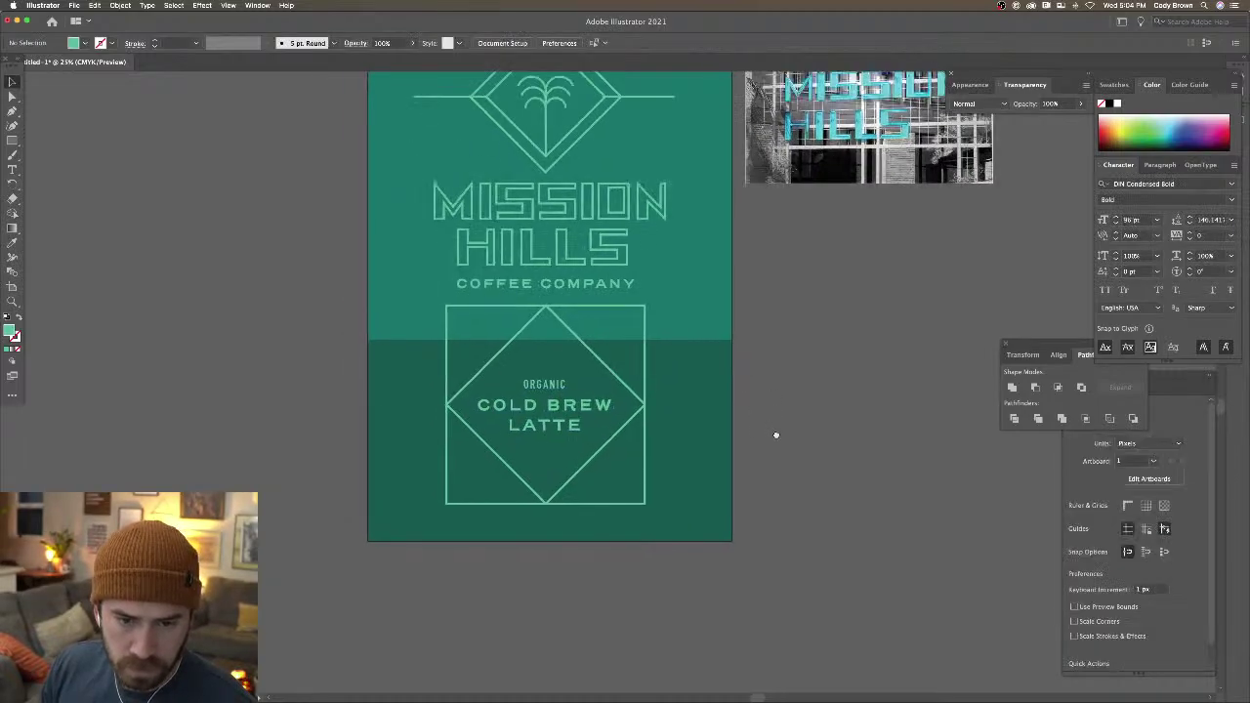
pyautogui.press('super+equal')
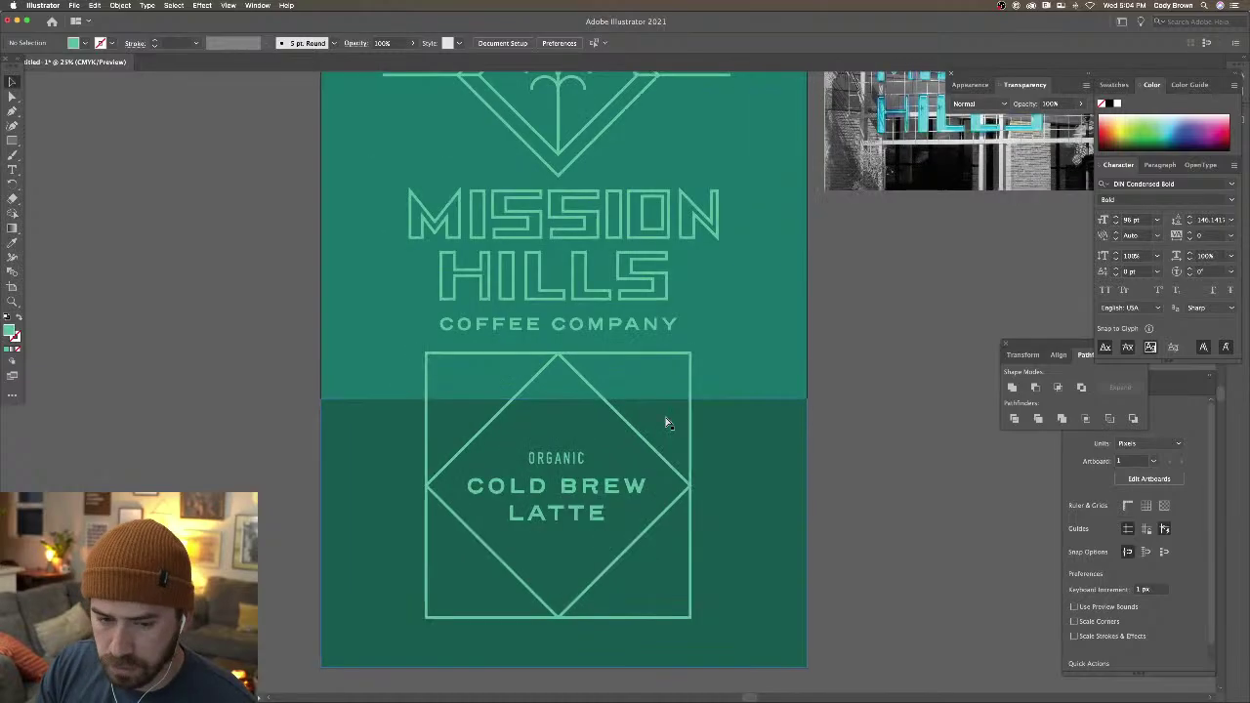
pyautogui.scroll(-2, 669, 391)
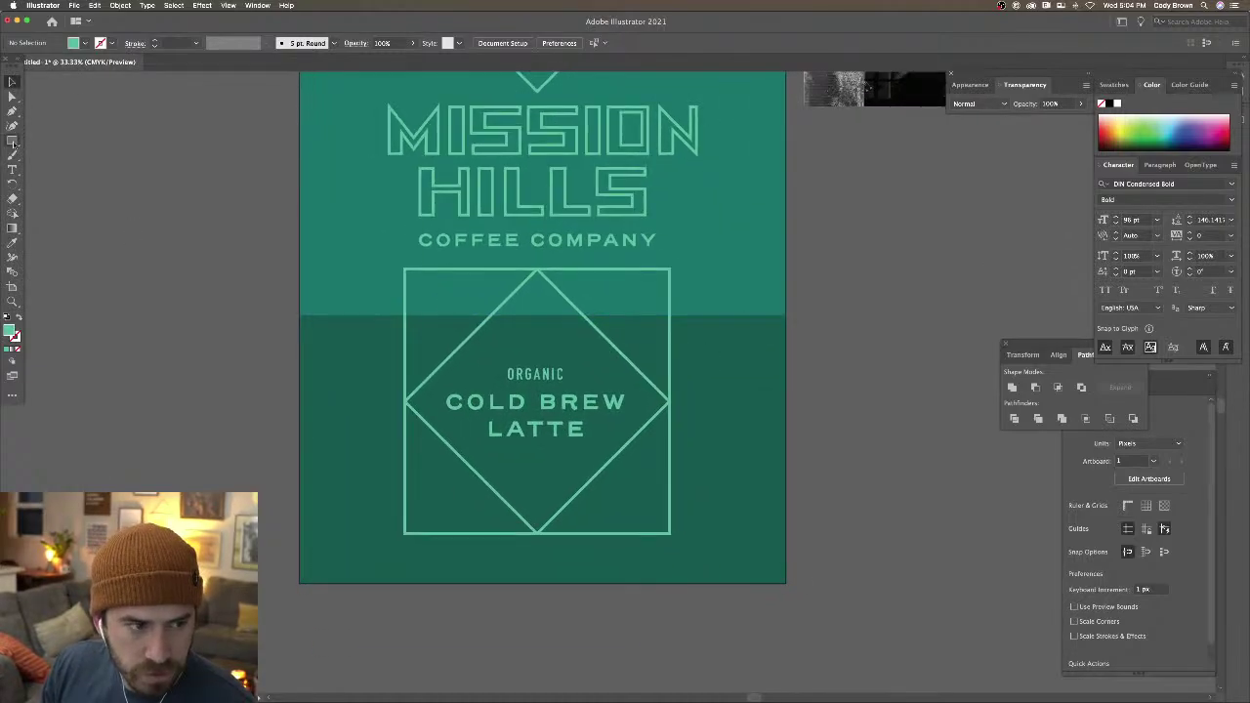
pyautogui.moveTo(14, 143); pyautogui.dragTo(59, 140)
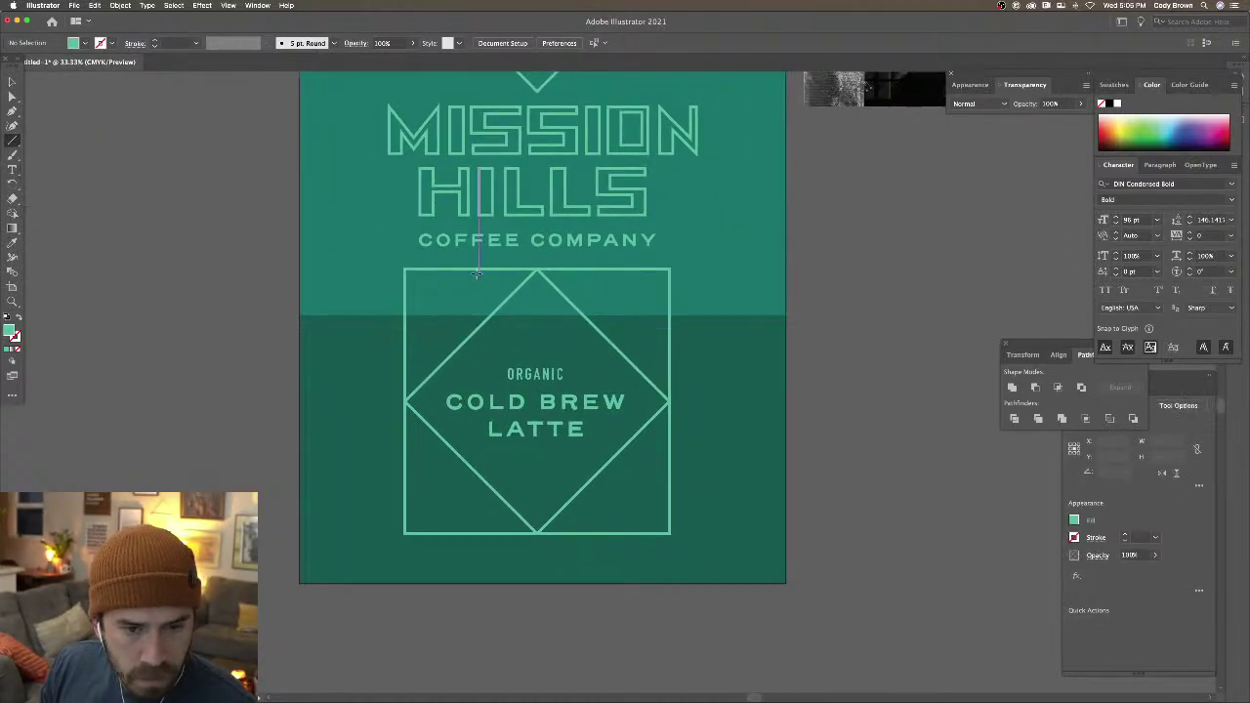
pyautogui.moveTo(496, 270); pyautogui.dragTo(410, 368)
pyautogui.click(12, 242)
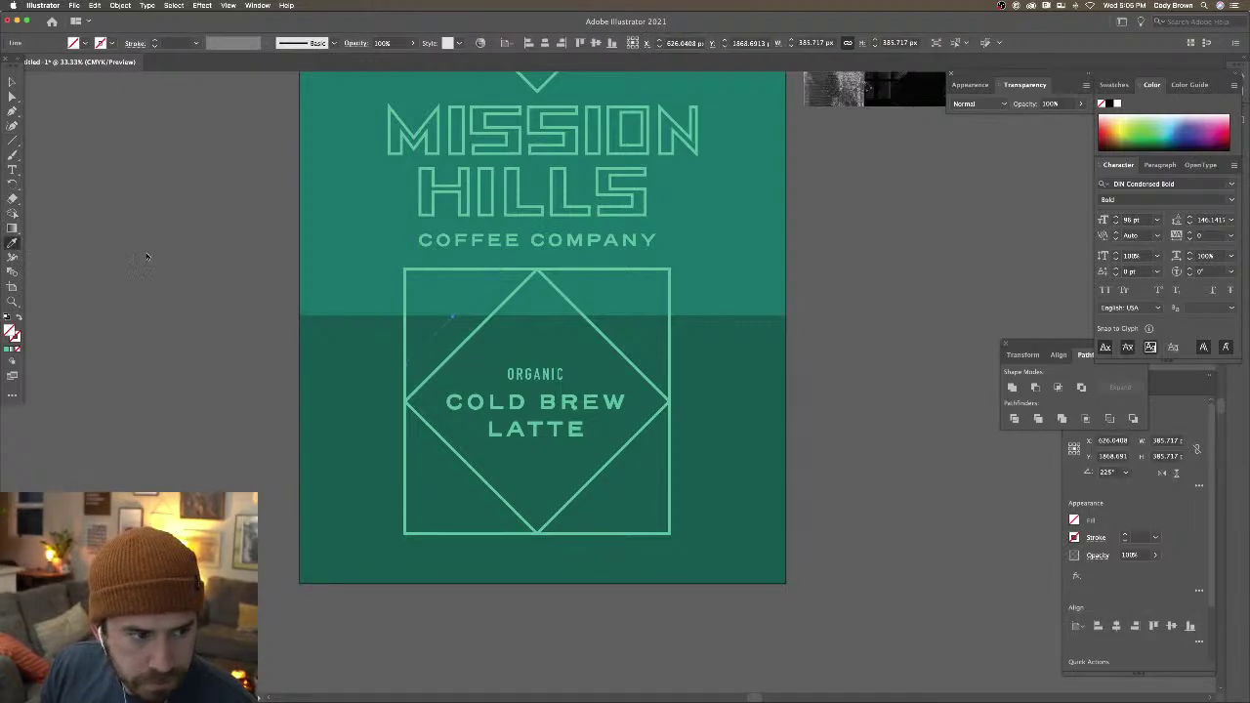
pyautogui.click(530, 265)
# Reposition the green line and drag its ends onto the frame and diamond edges
pyautogui.press('v')
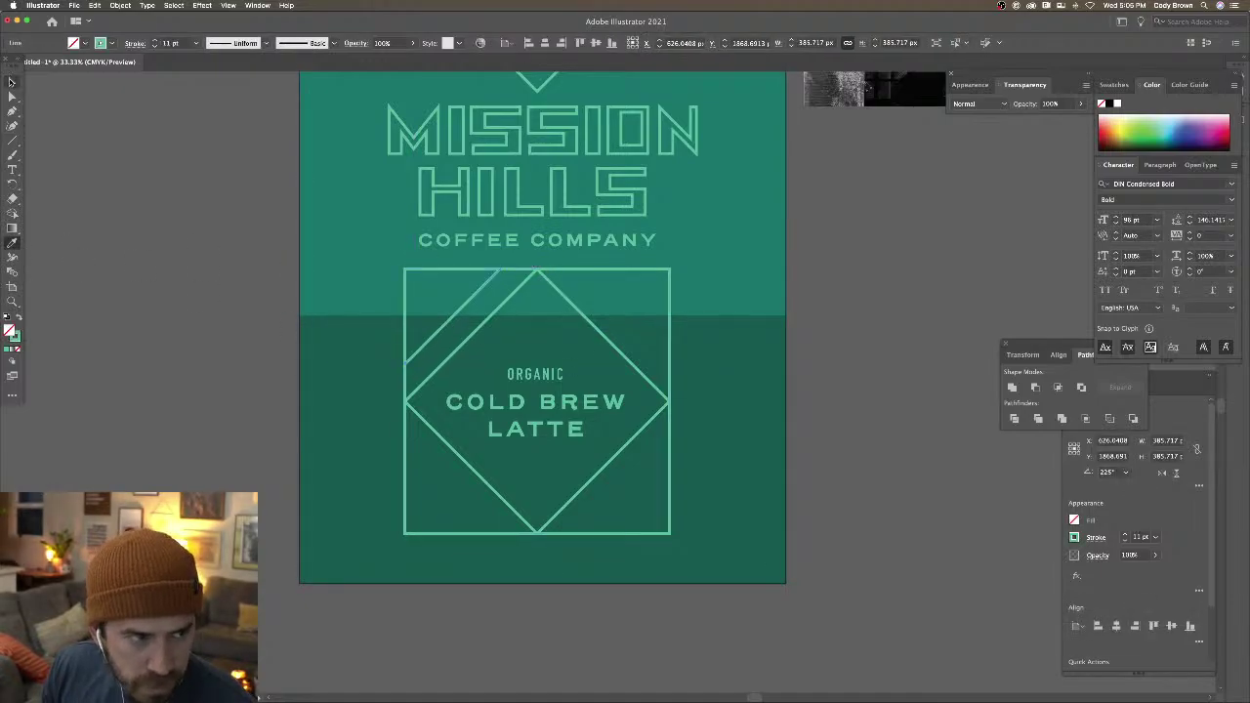
pyautogui.click(135, 156)
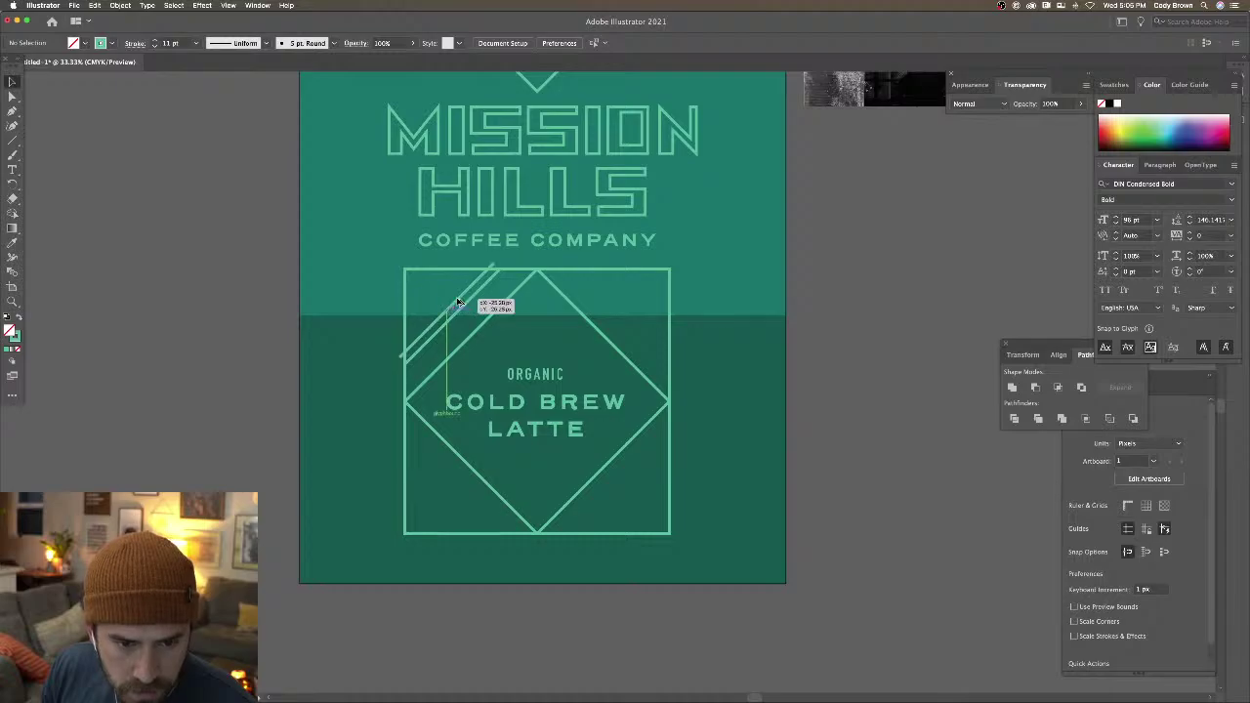
pyautogui.moveTo(458, 301); pyautogui.dragTo(458, 277)
pyautogui.click(12, 95)
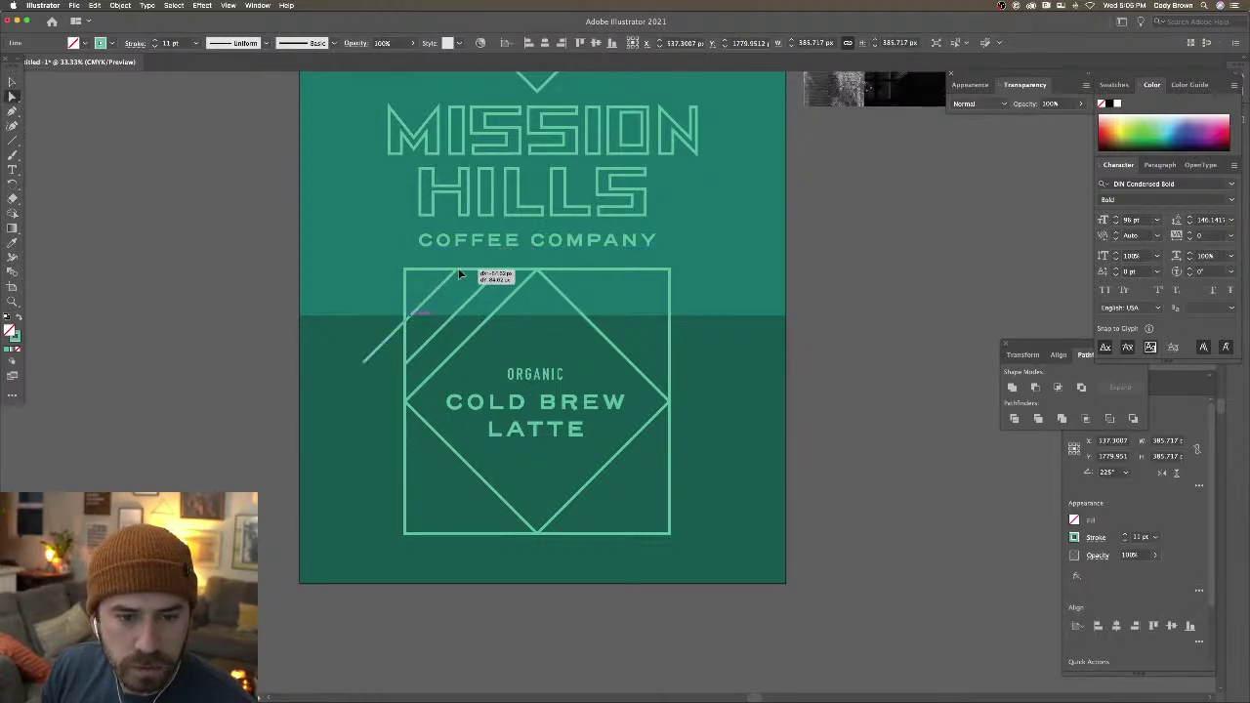
pyautogui.click(364, 365)
pyautogui.moveTo(364, 367); pyautogui.dragTo(415, 329)
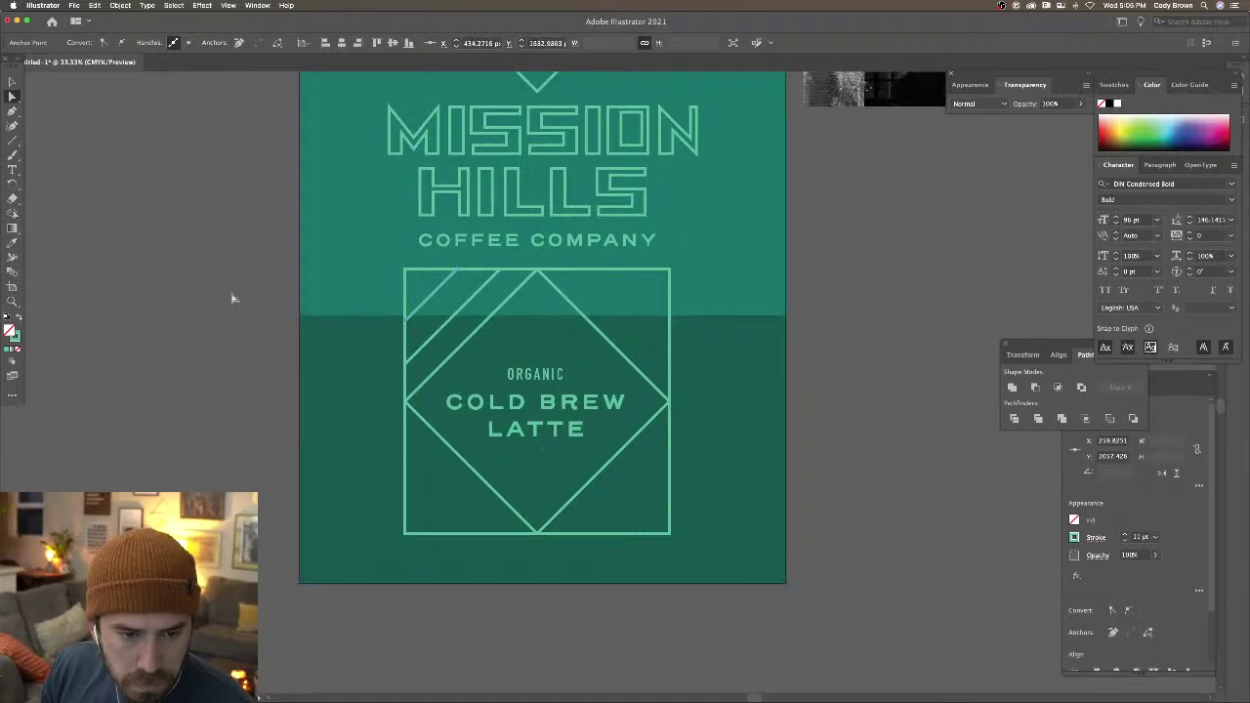
pyautogui.click(230, 298)
pyautogui.moveTo(456, 270)
pyautogui.mouseDown()
pyautogui.moveTo(450, 280)
pyautogui.moveTo(455, 272)
pyautogui.mouseUp()
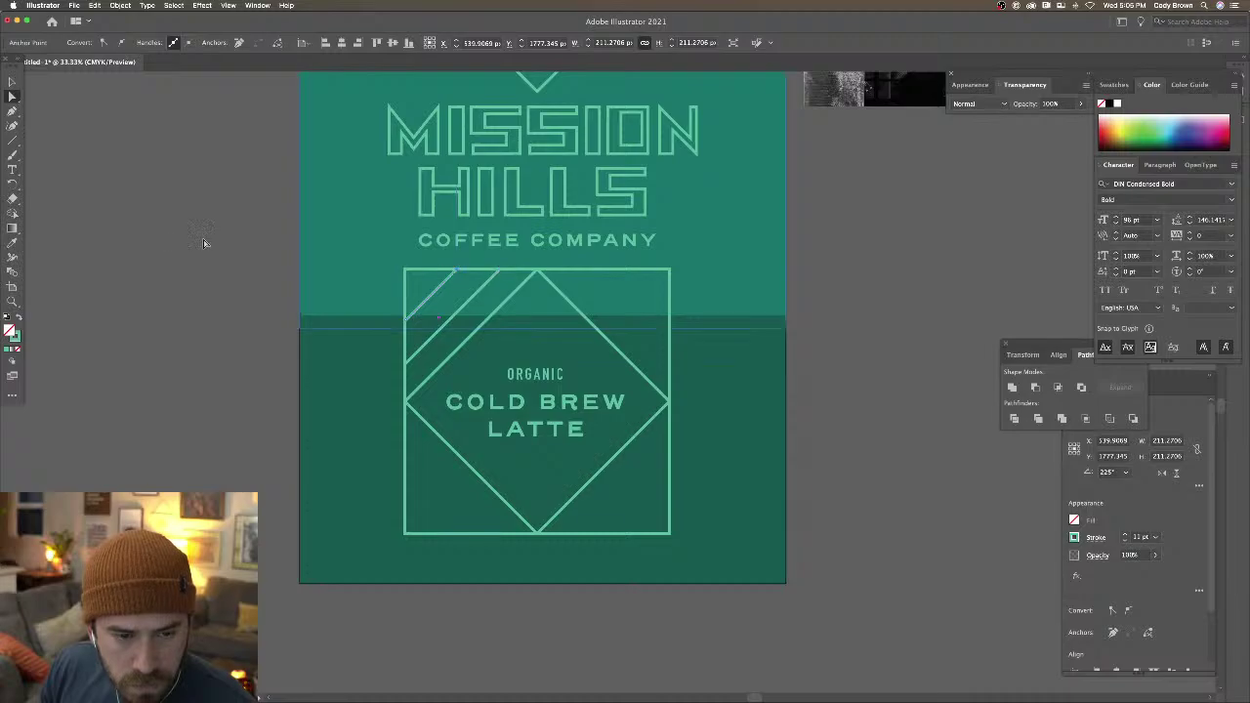
pyautogui.click(195, 246)
pyautogui.press('super+equal')
pyautogui.press('super+equal')
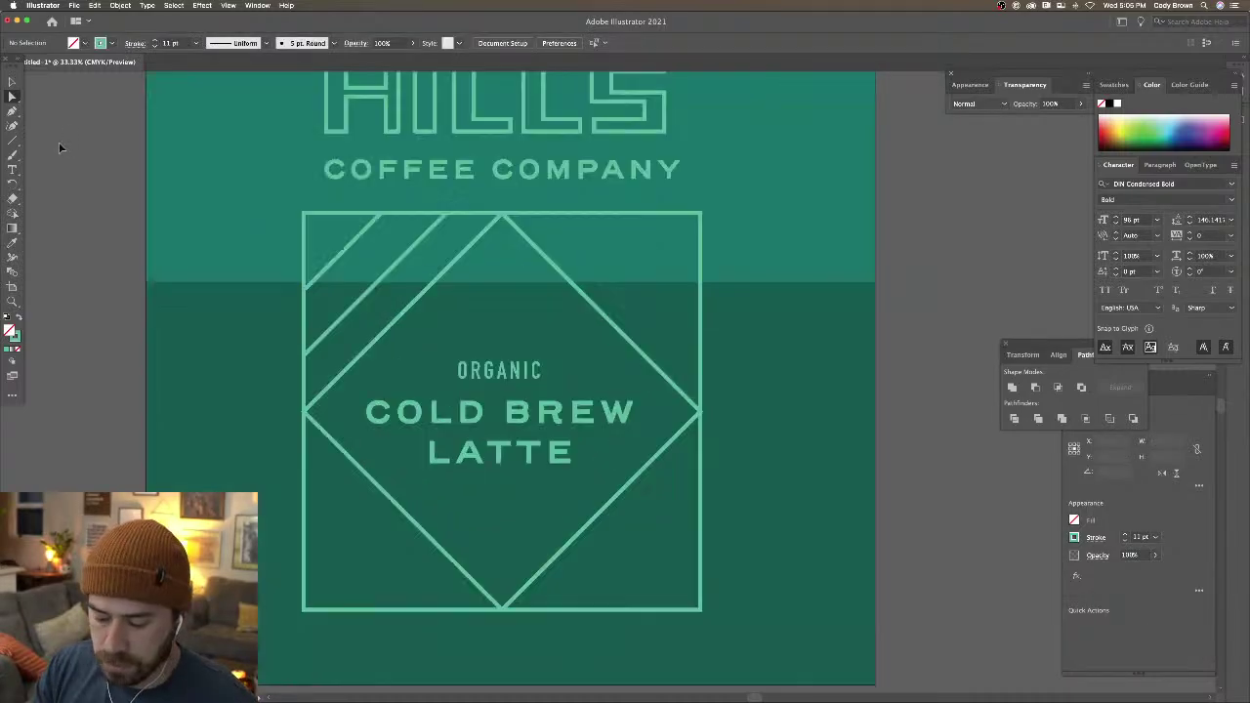
# Shift the second diagonal line and pin its top end onto the frame edge
pyautogui.moveTo(387, 280); pyautogui.dragTo(389, 274)
pyautogui.click(13, 96)
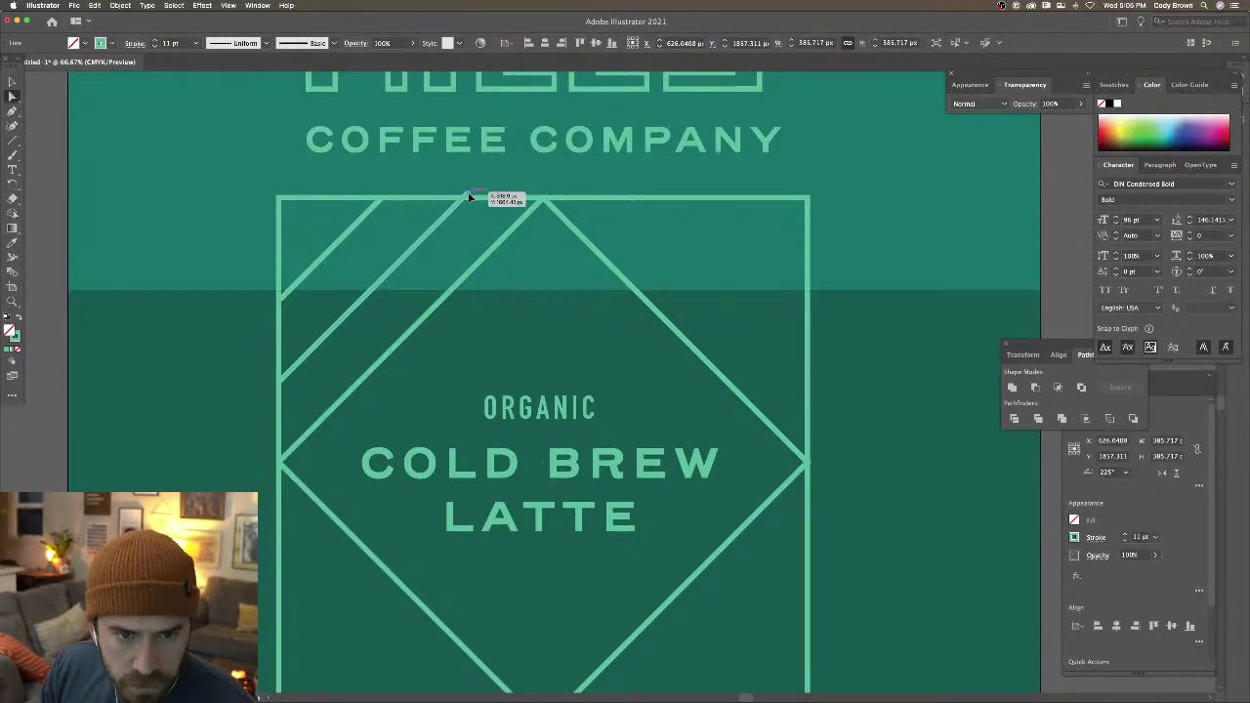
pyautogui.moveTo(459, 206); pyautogui.dragTo(461, 199)
# Resize the diamond to about 748.8 px so its corners meet the frame's sides
pyautogui.click(283, 457)
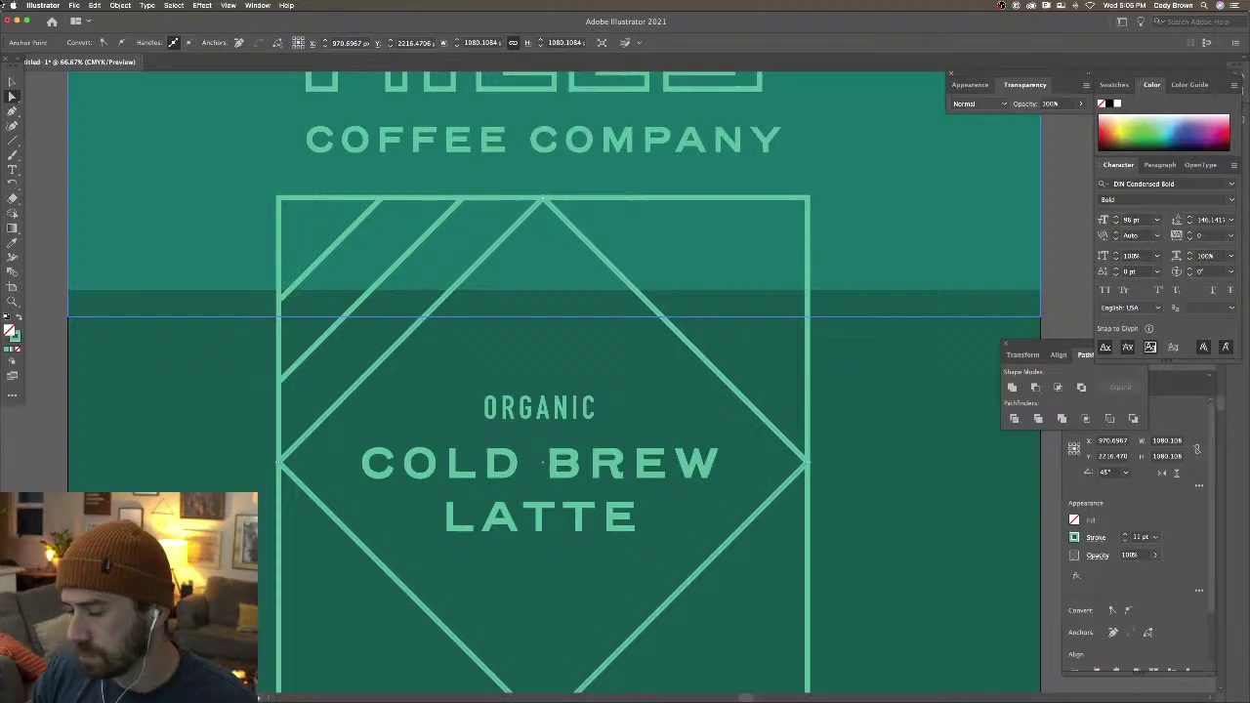
pyautogui.press('super+minus')
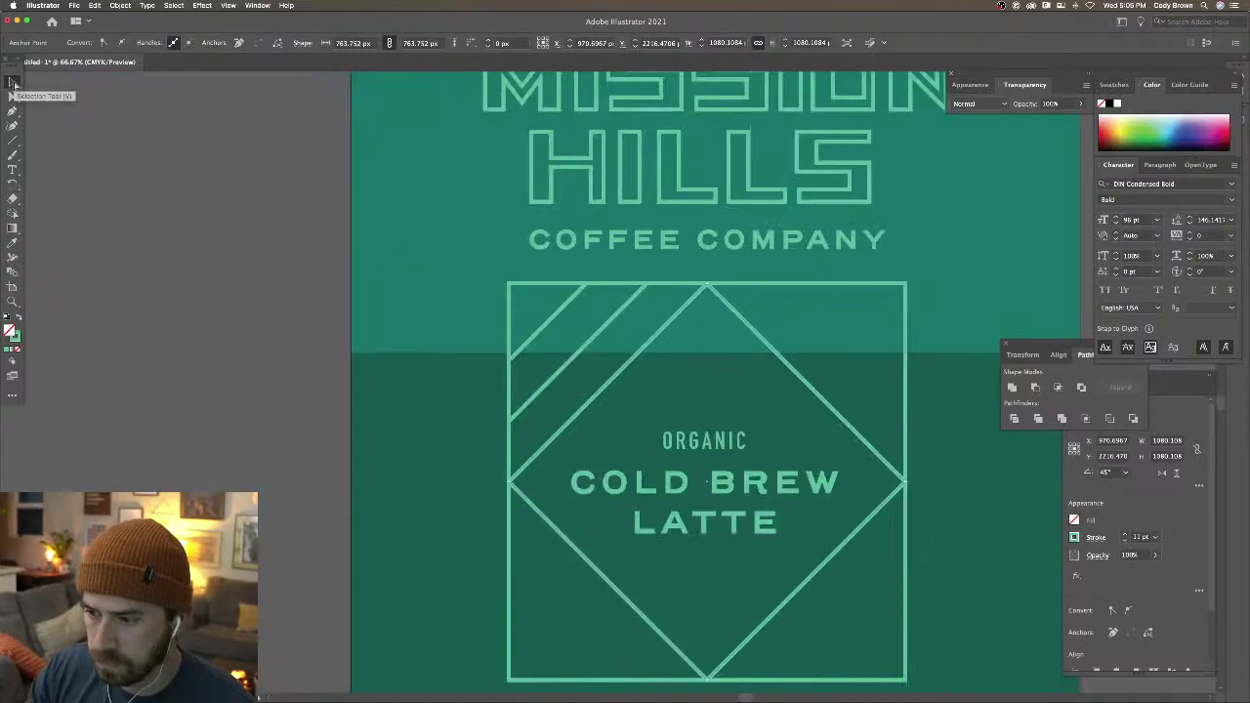
pyautogui.hscroll(5, 537, 298)
pyautogui.scroll(-3, 537, 297)
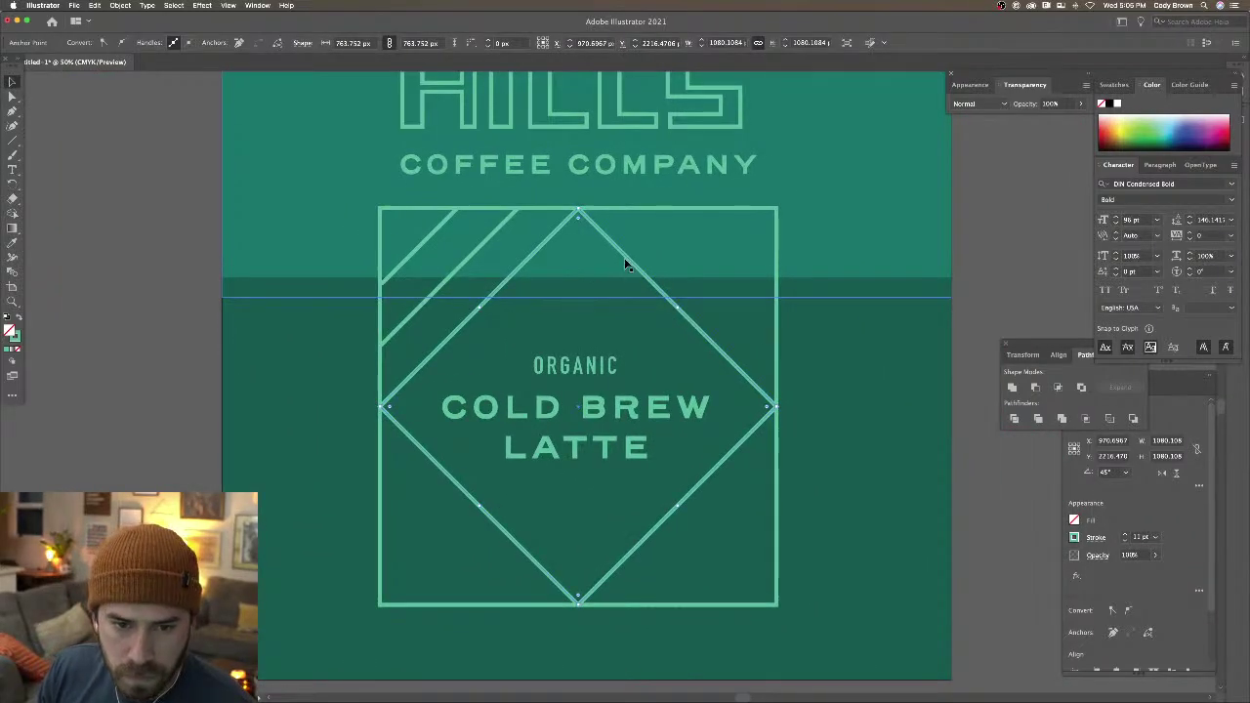
pyautogui.click(698, 322)
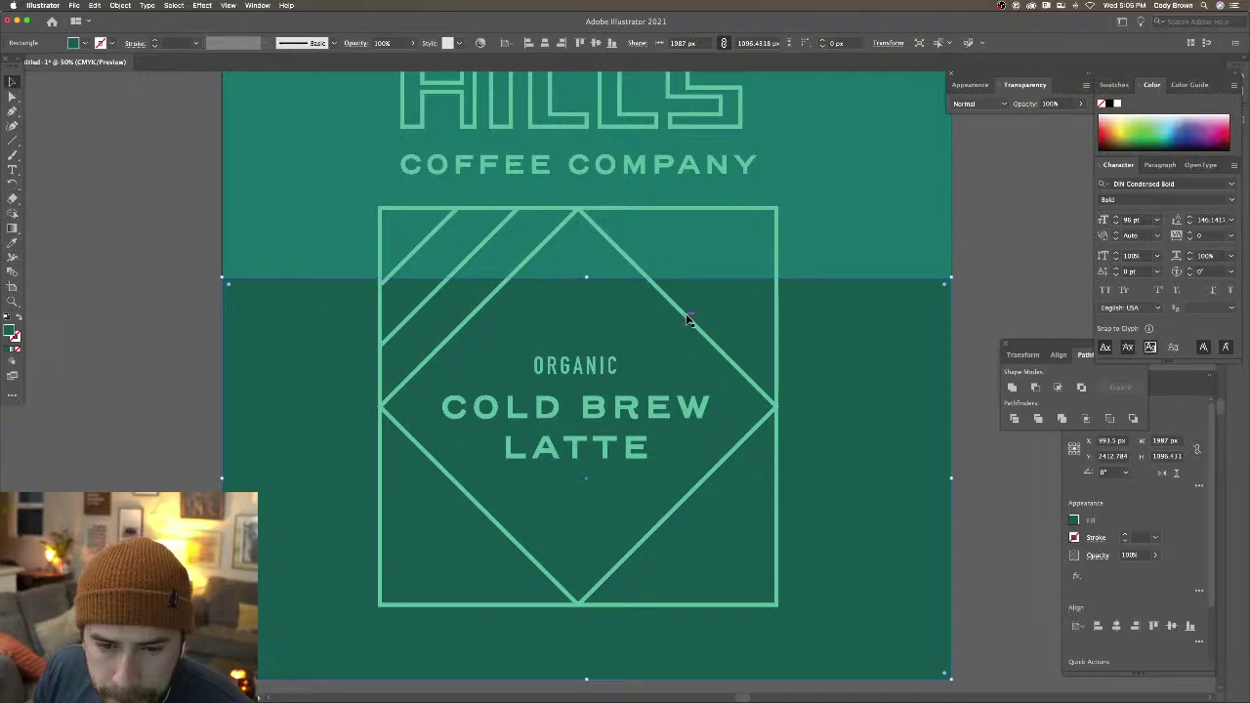
pyautogui.click(773, 410)
pyautogui.moveTo(773, 409); pyautogui.dragTo(771, 407)
pyautogui.press('super+minus')
pyautogui.press('super+minus')
pyautogui.press('super+minus')
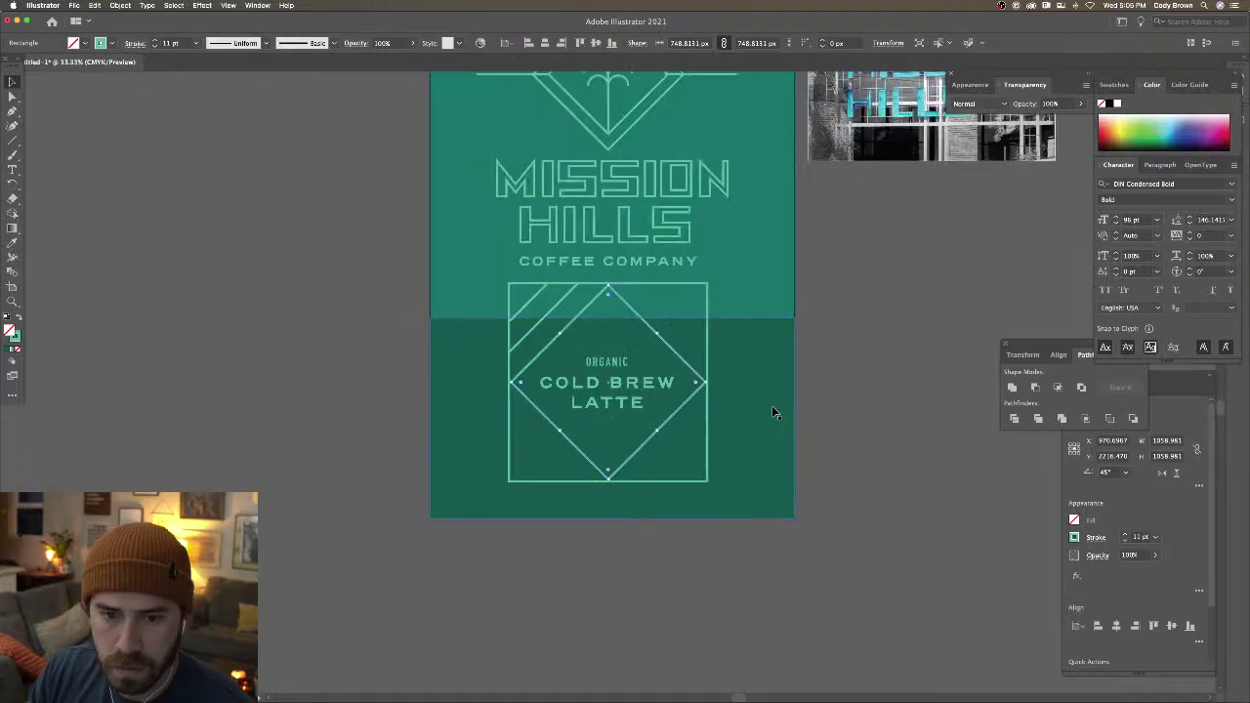
pyautogui.click(836, 417)
pyautogui.press('super+equal')
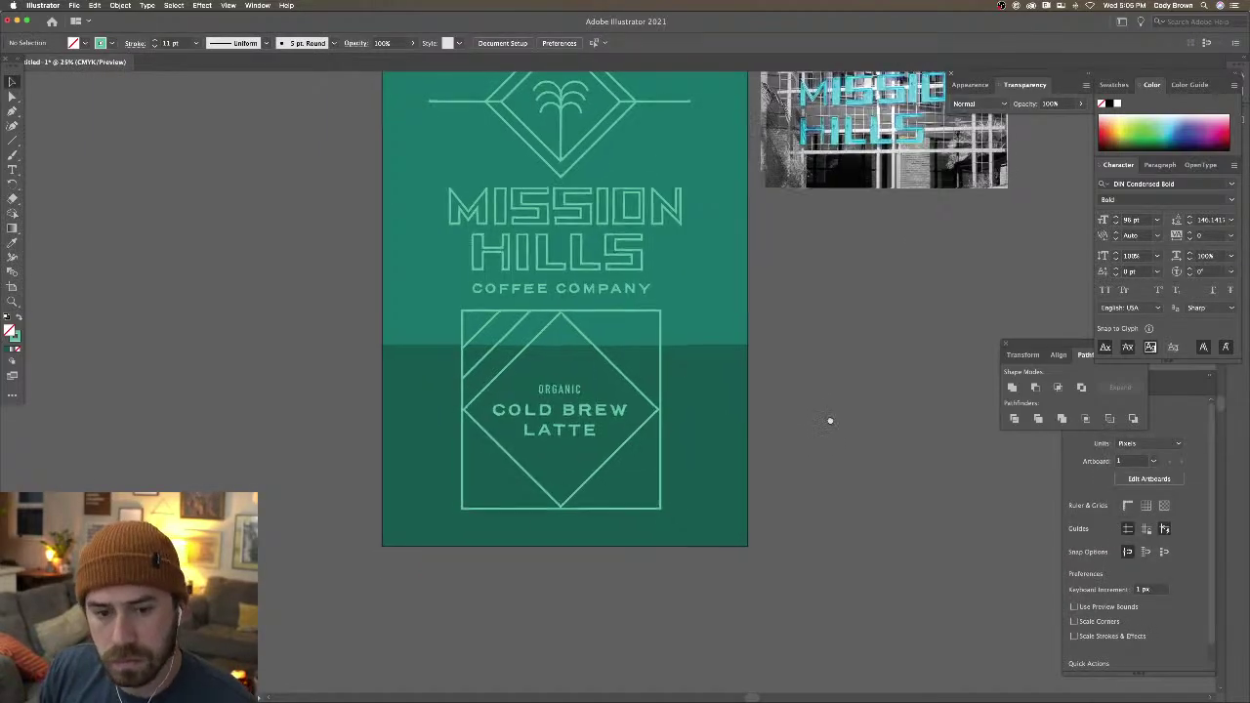
pyautogui.press('super+equal')
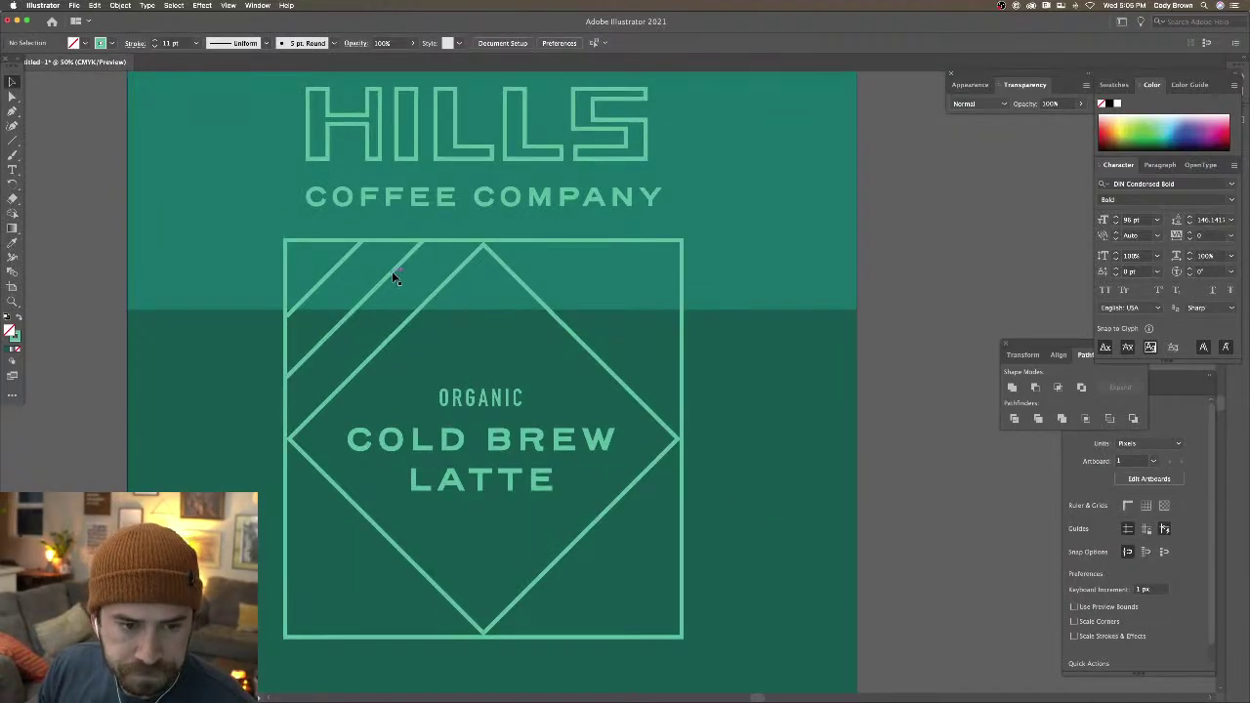
# Duplicate both diagonal corner lines and reflect the copy across the vertical axis
pyautogui.click(350, 275)
pyautogui.click(332, 275)
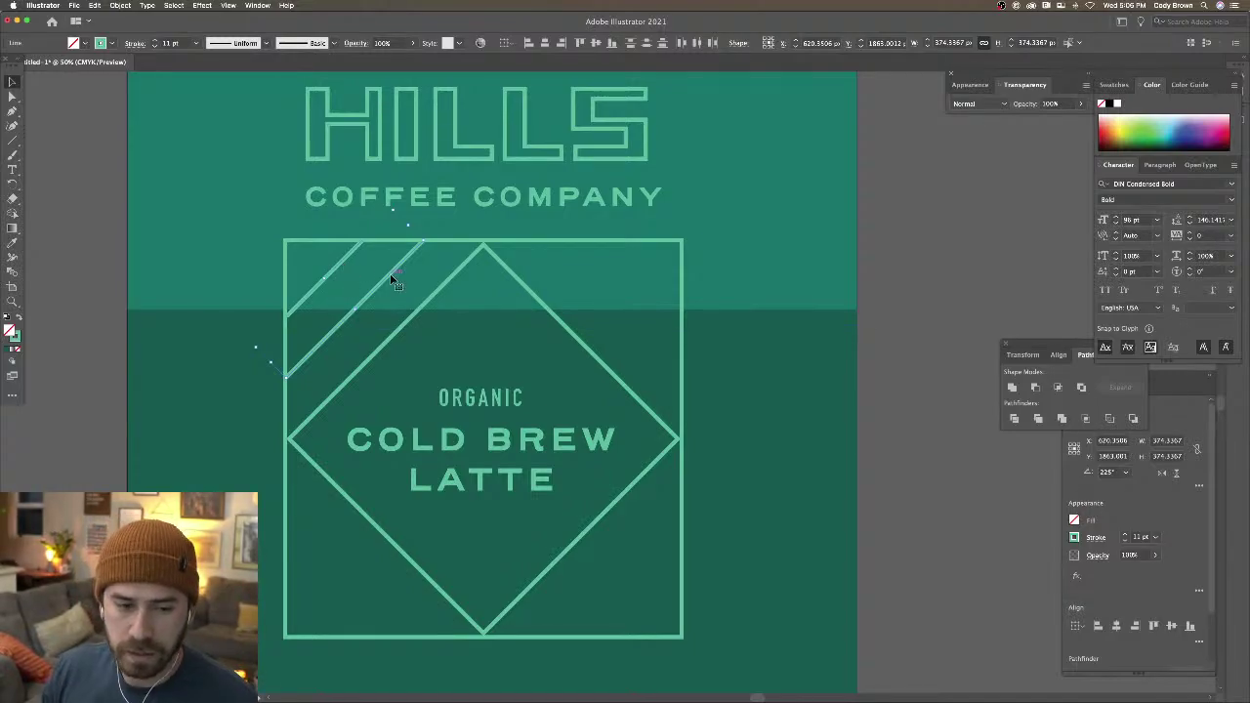
pyautogui.moveTo(389, 278); pyautogui.dragTo(577, 282)
pyautogui.rightClick(577, 282)
pyautogui.moveTo(643, 417)
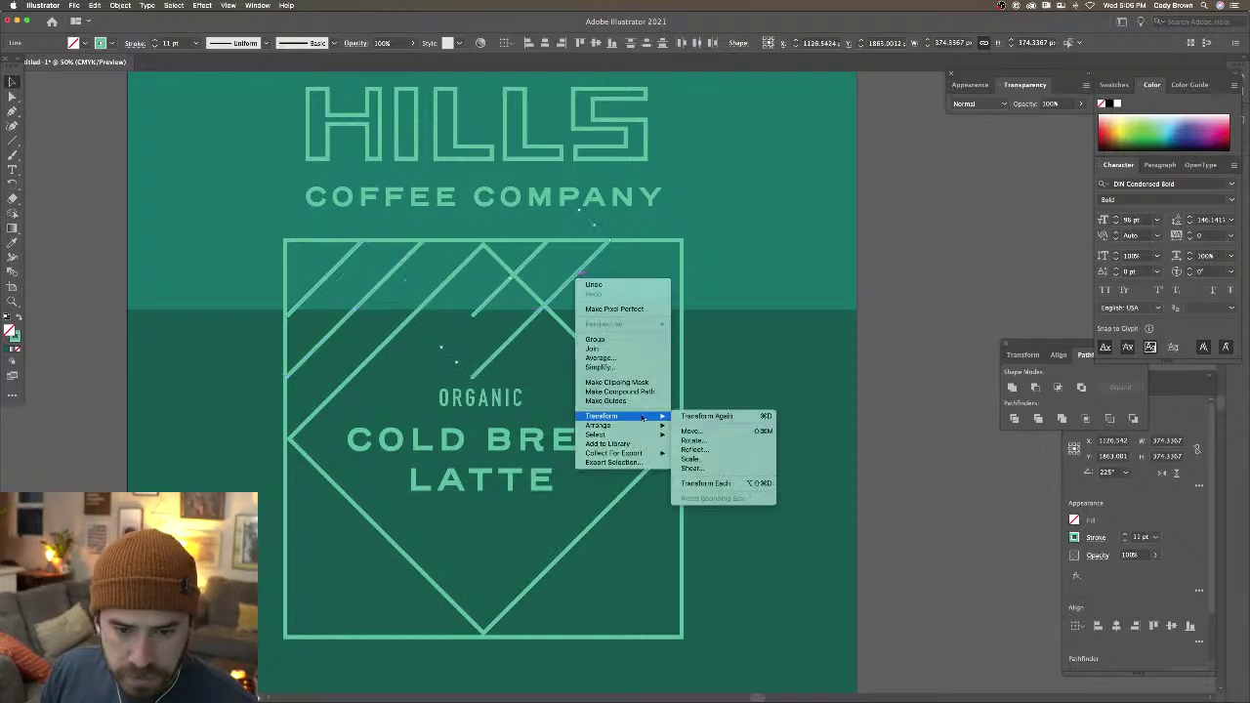
pyautogui.click(694, 449)
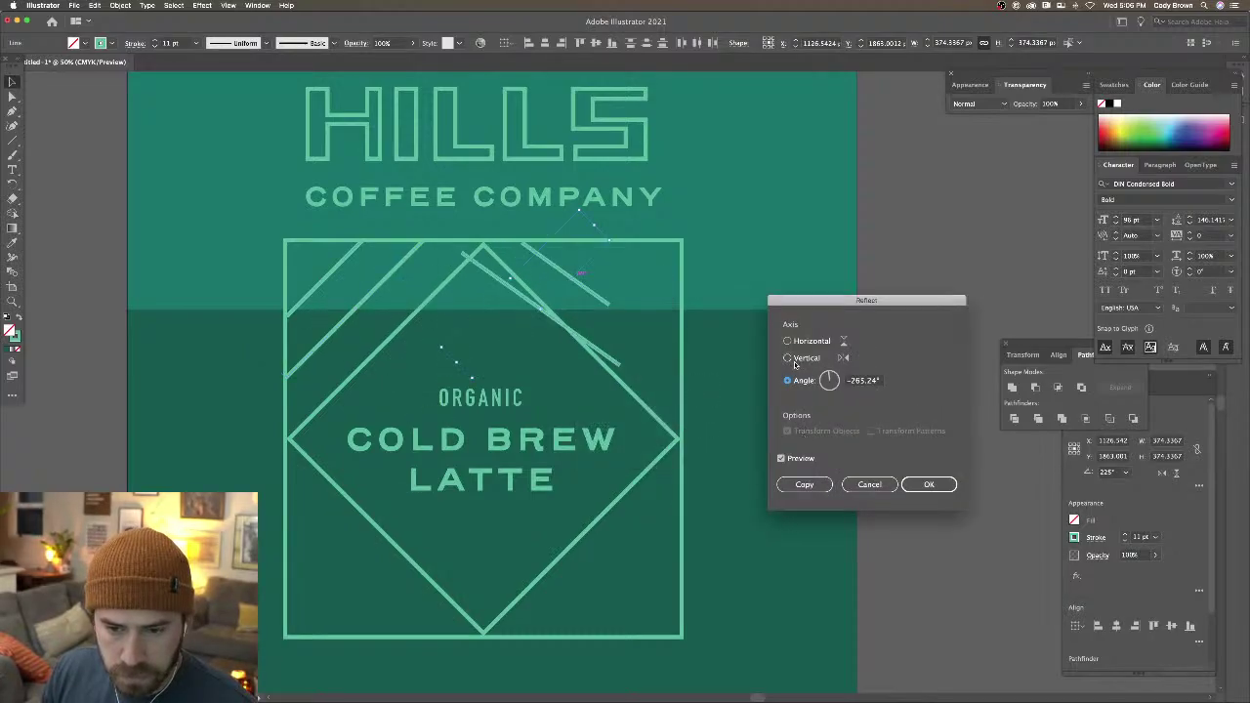
pyautogui.click(788, 357)
# Move the mirrored lines into the square frame's top-right corner
pyautogui.moveTo(600, 303); pyautogui.dragTo(670, 310)
pyautogui.click(904, 346)
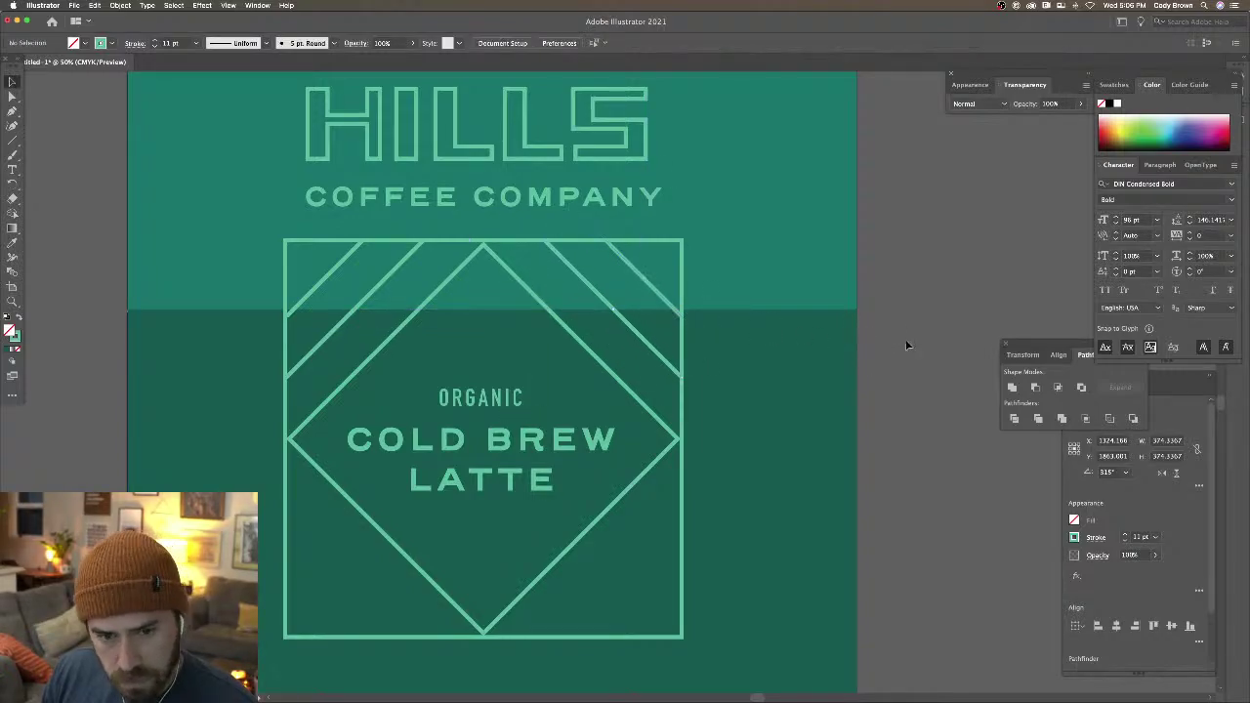
pyautogui.press('super+minus')
pyautogui.press('super+minus')
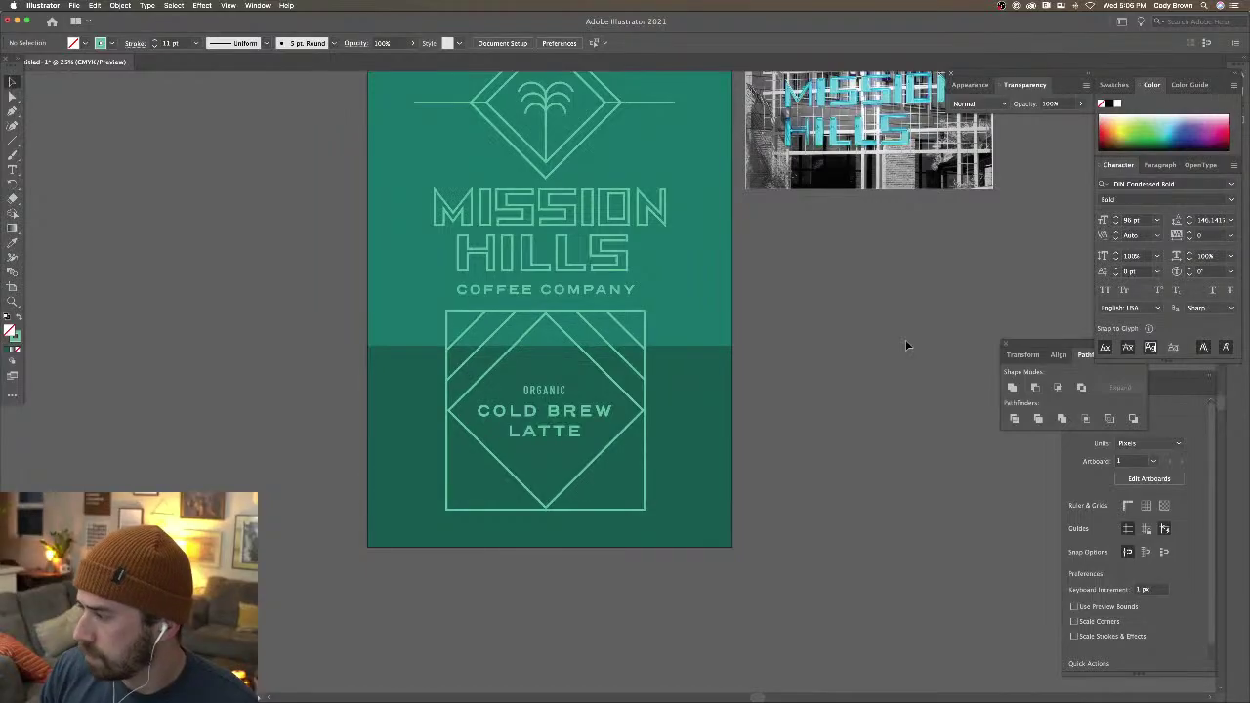
# Group the palm diamond with both side lines and move the logo slightly higher
pyautogui.scroll(3, 853, 345)
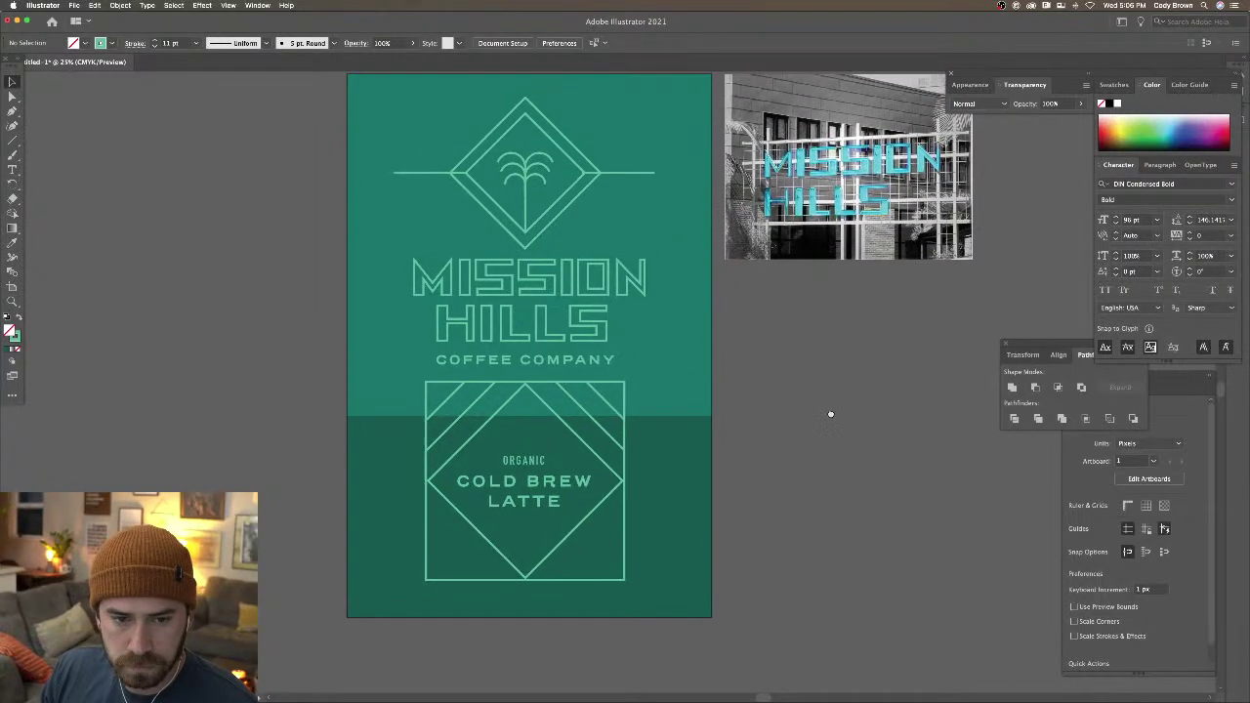
pyautogui.click(542, 290)
pyautogui.moveTo(570, 367); pyautogui.dragTo(569, 370)
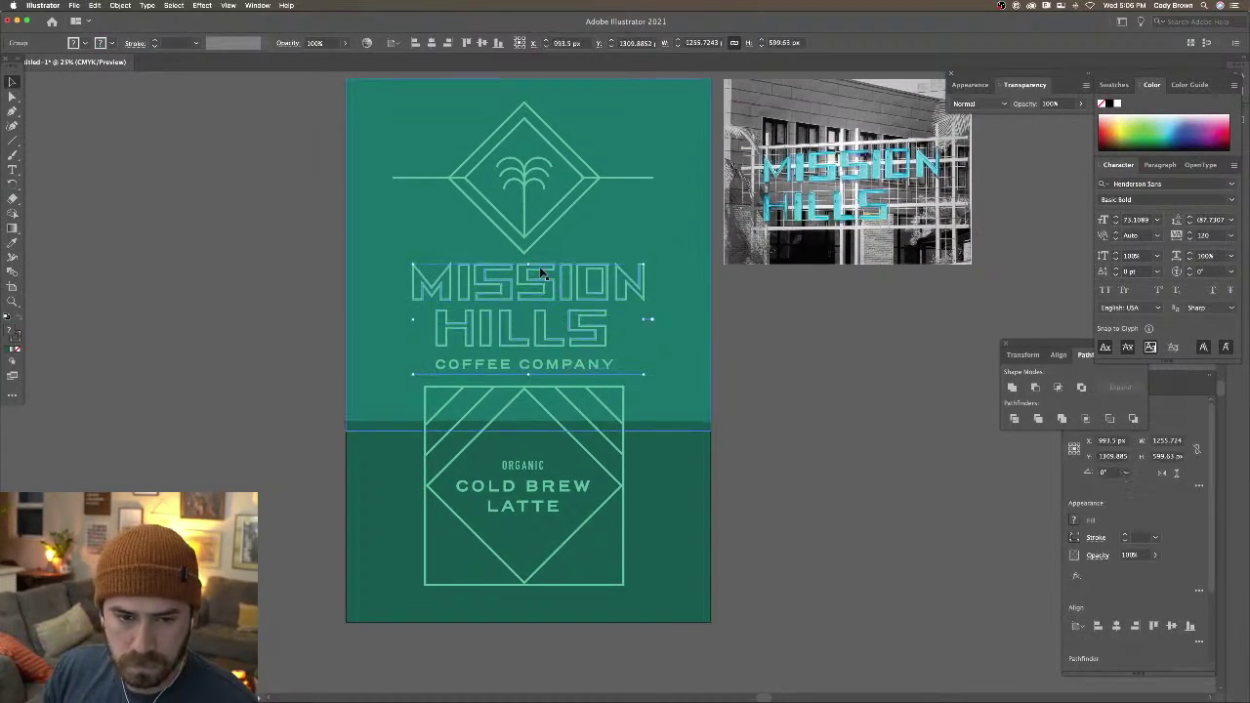
pyautogui.click(539, 212)
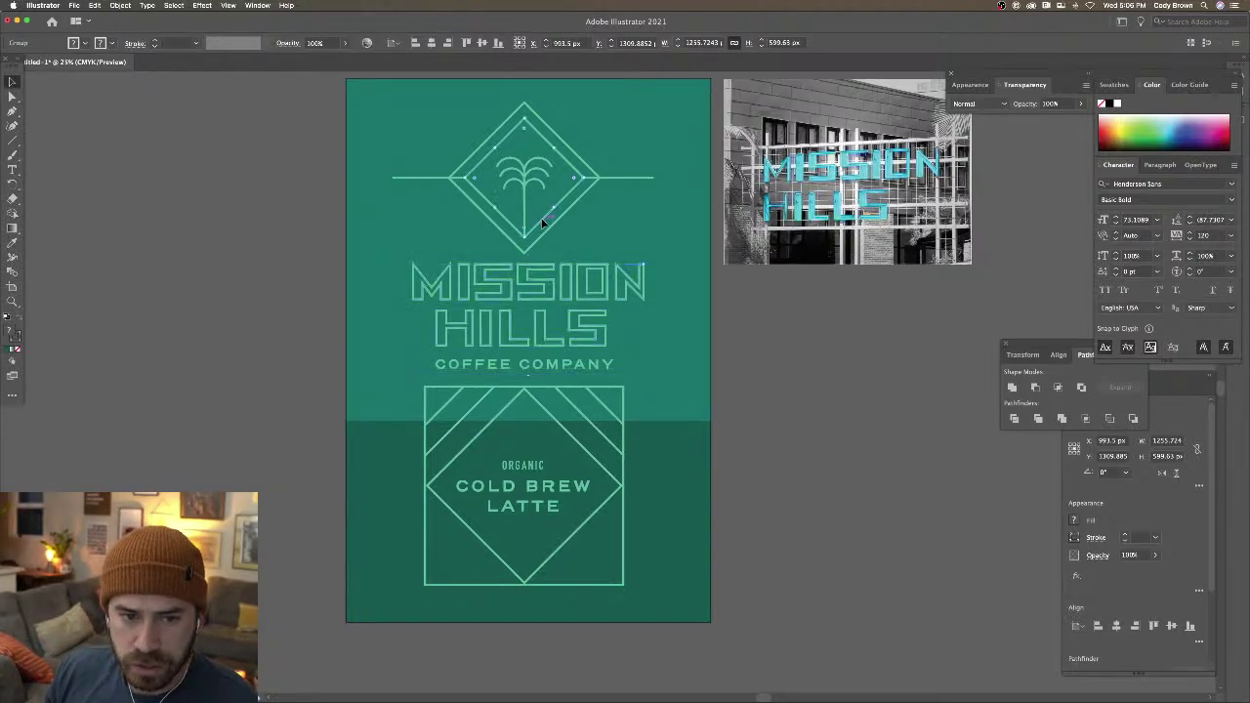
pyautogui.keyDown('shift'); pyautogui.click(615, 179); pyautogui.keyUp('shift')
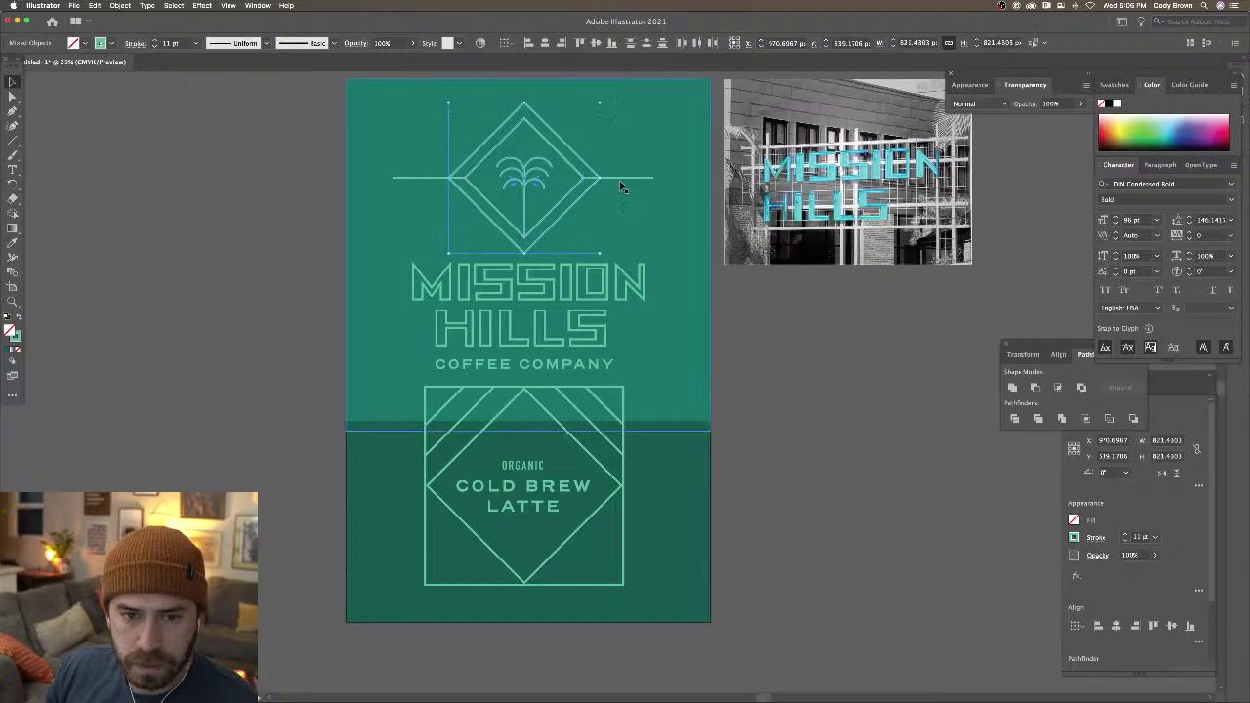
pyautogui.keyDown('shift'); pyautogui.click(426, 179); pyautogui.keyUp('shift')
pyautogui.rightClick(463, 178)
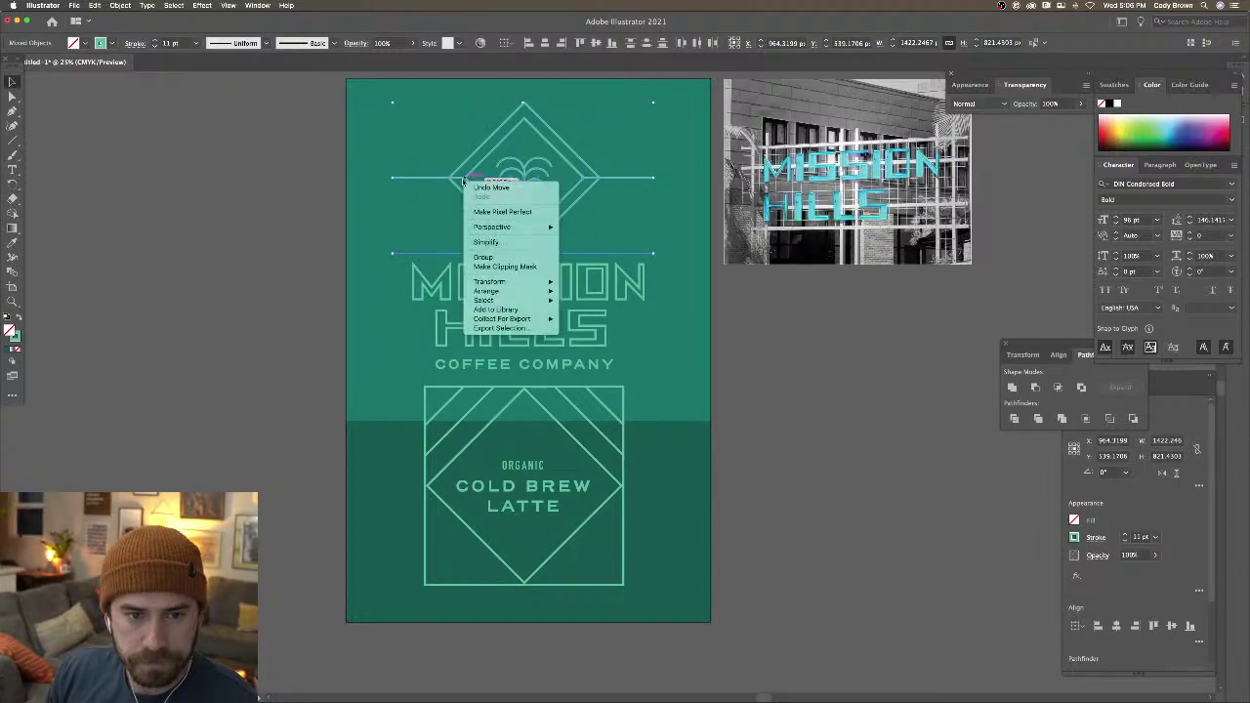
pyautogui.click(483, 257)
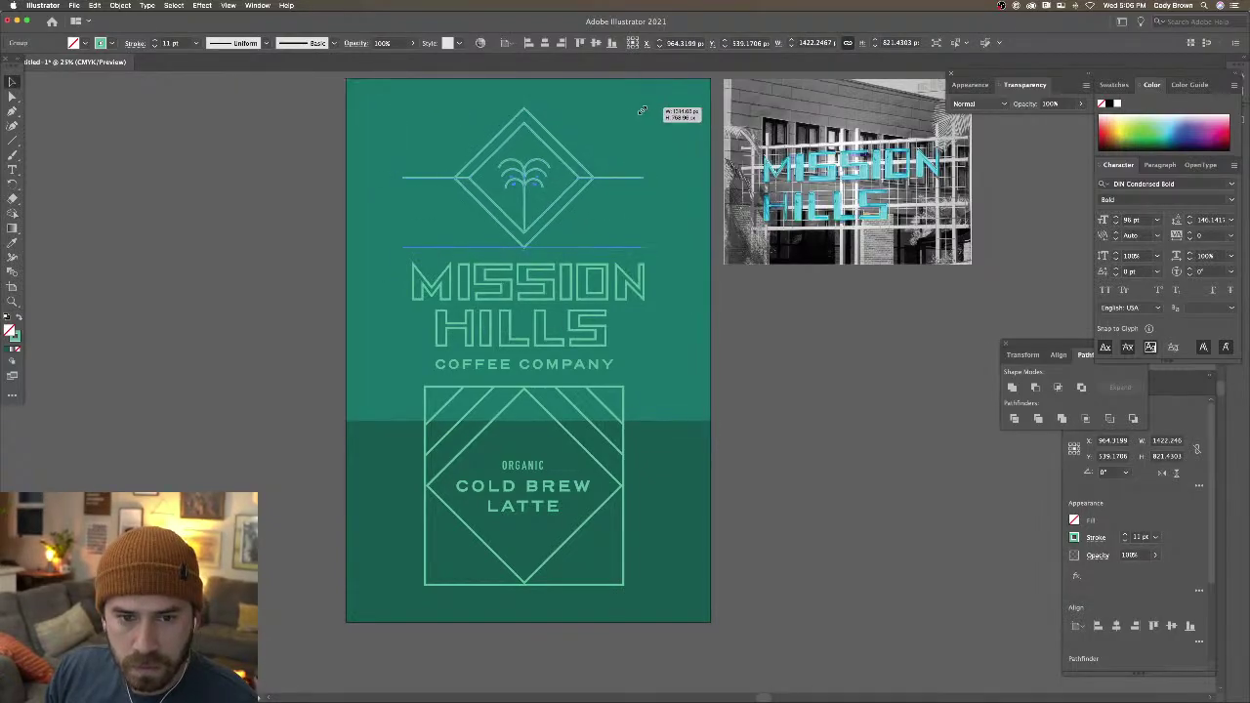
pyautogui.moveTo(528, 178)
pyautogui.mouseDown()
pyautogui.moveTo(558, 173)
pyautogui.moveTo(526, 173)
pyautogui.mouseUp()
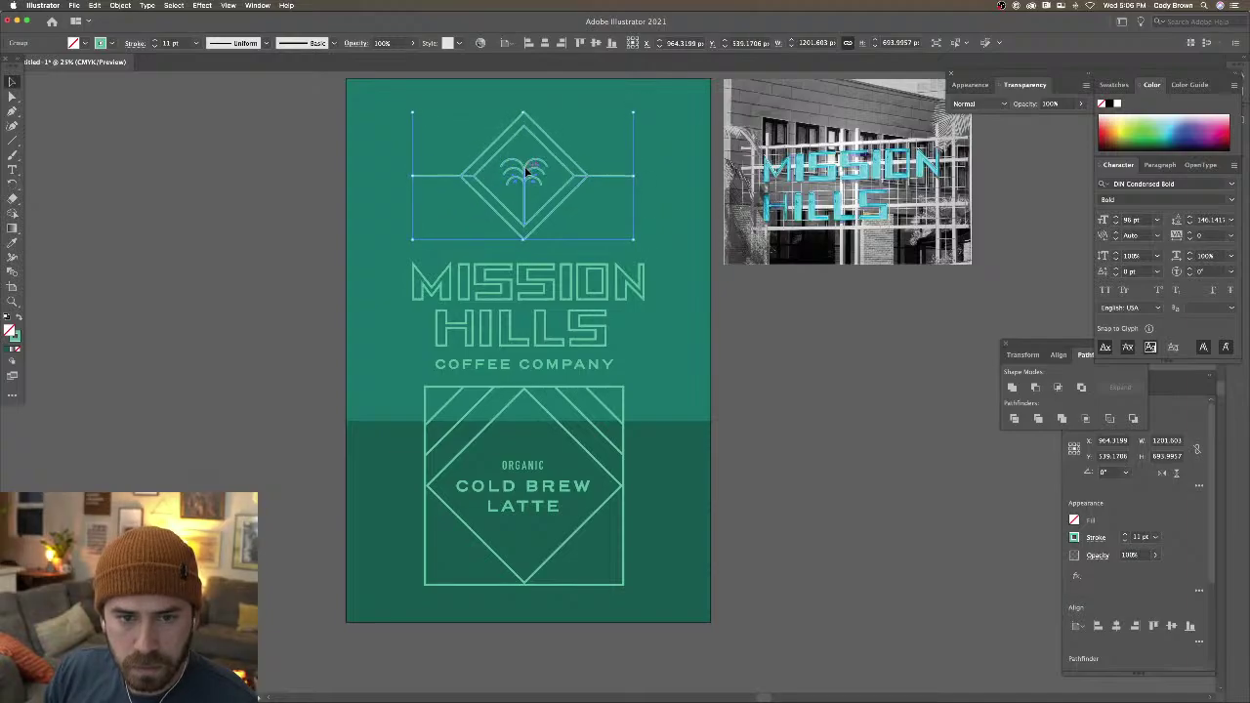
# Nudge the MISSION HILLS text group upward with Shift+Up
pyautogui.click(755, 303)
pyautogui.scroll(-2, 740, 290)
pyautogui.hscroll(2, 739, 290)
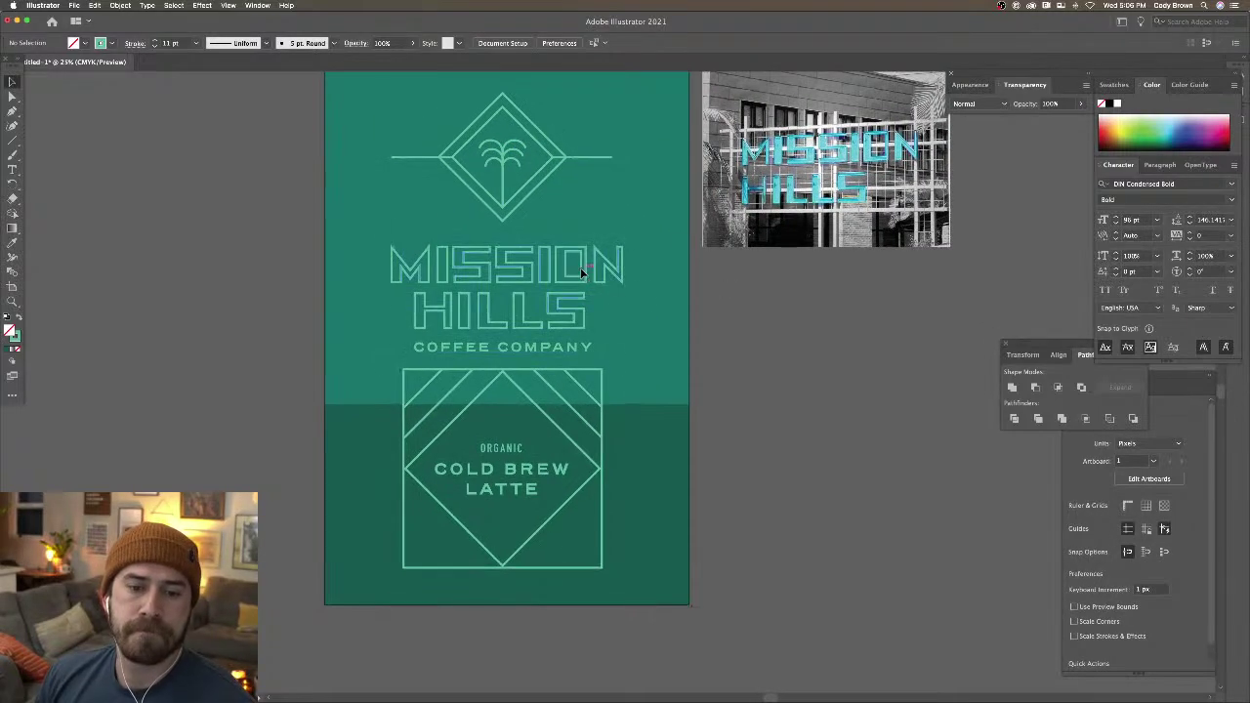
pyautogui.click(565, 346)
pyautogui.hotkey('shift', 'Up')
pyautogui.hotkey('shift', 'Up')
pyautogui.hotkey('shift', 'Up')
pyautogui.hotkey('shift', 'Up')
pyautogui.hotkey('shift', 'Up')
pyautogui.hotkey('shift', 'Up')
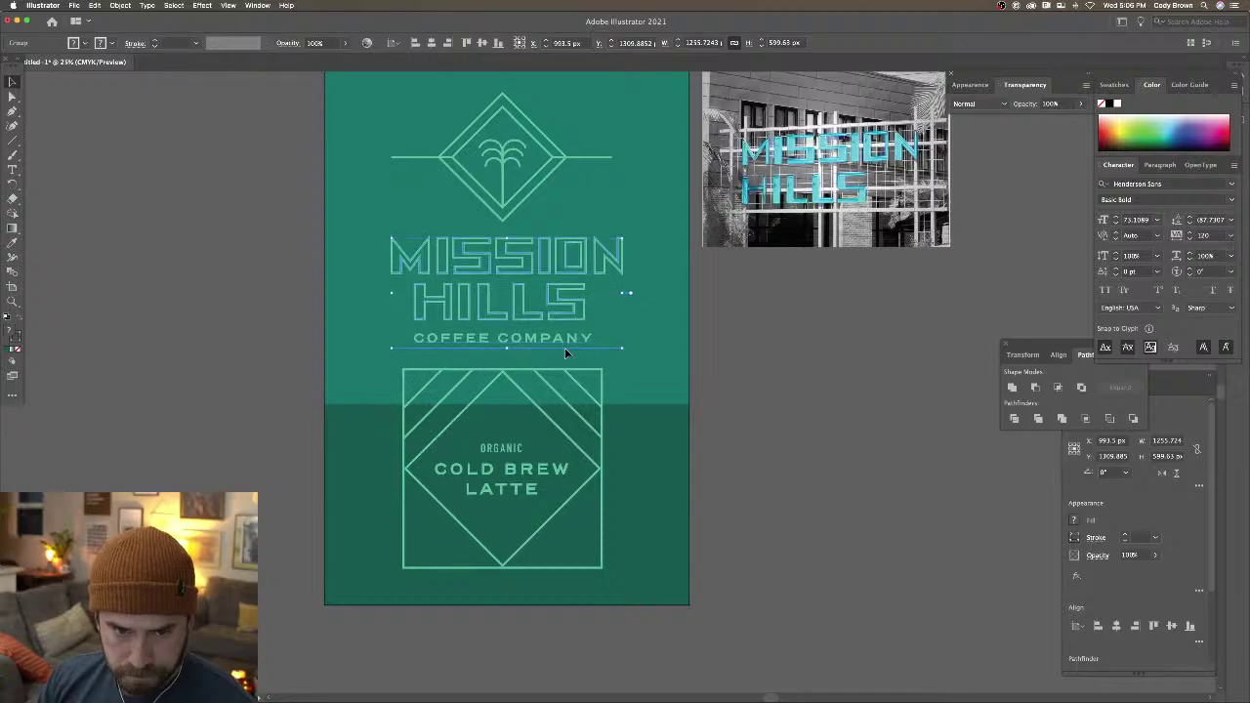
pyautogui.click(791, 366)
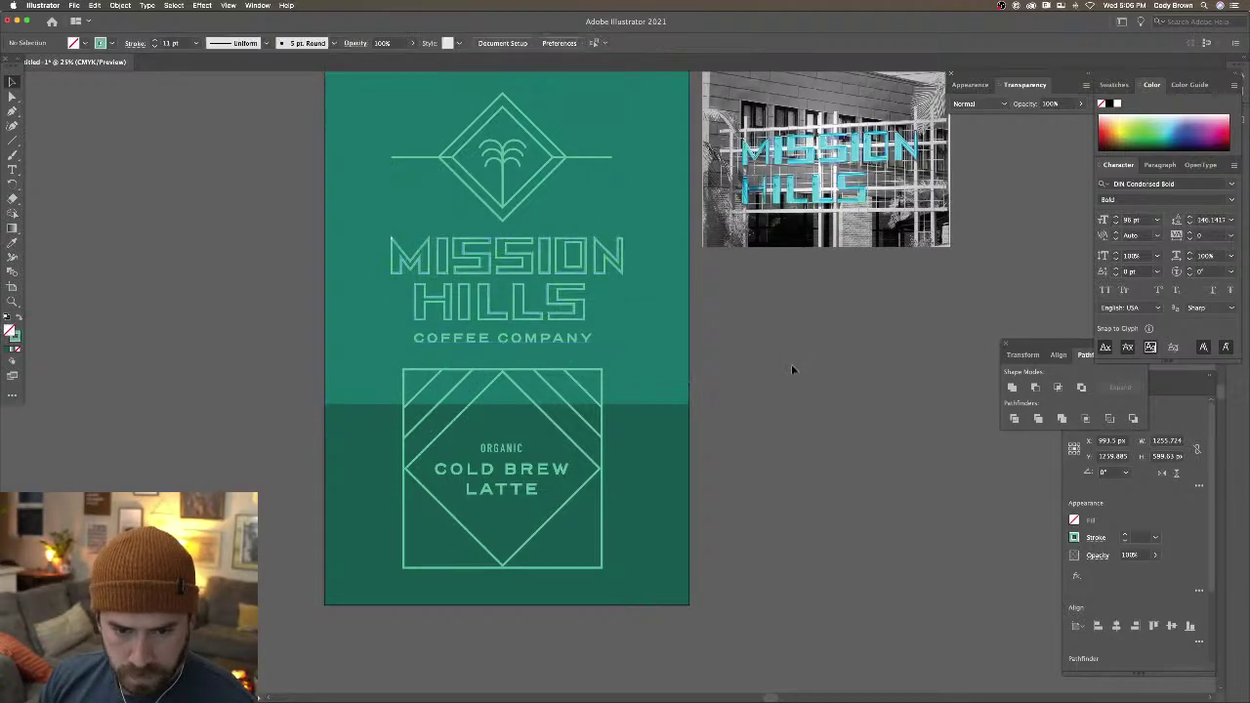
# Zoom in on the label and open the logo group in isolation, selecting the palm icon
pyautogui.scroll(-2, 683, 390)
pyautogui.hscroll(1, 683, 390)
pyautogui.scroll(-1, 567, 392)
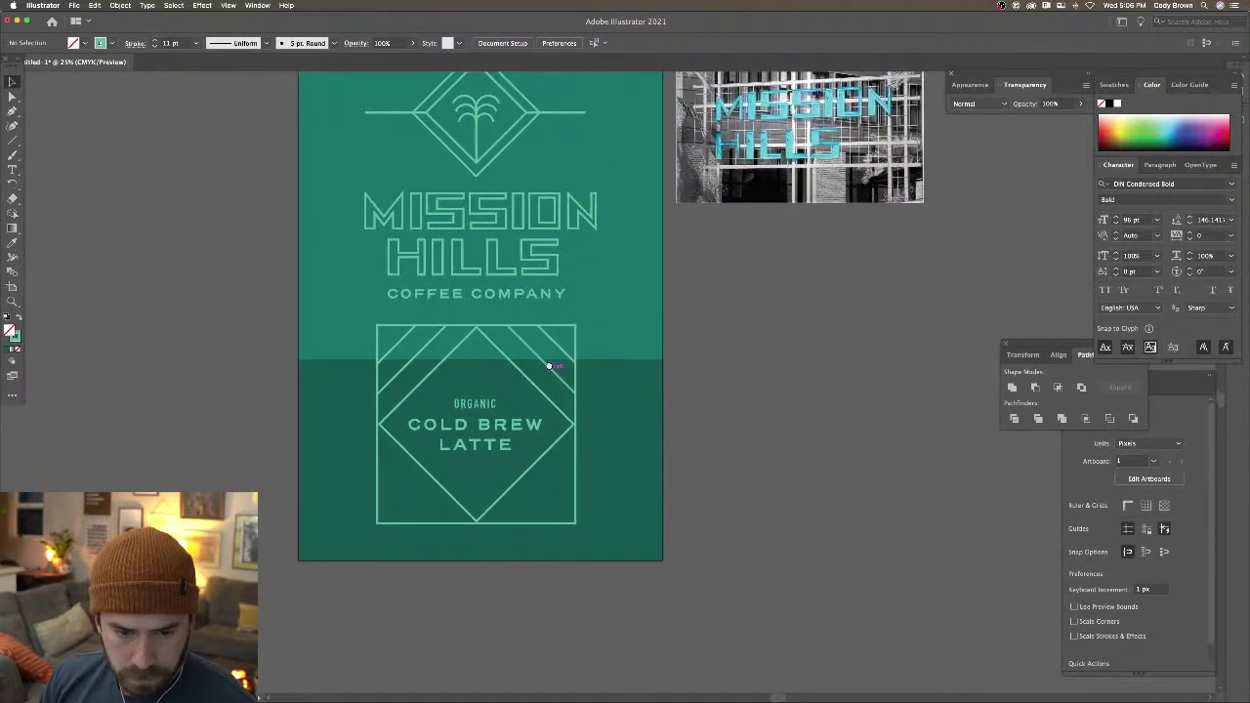
pyautogui.press('super+equal')
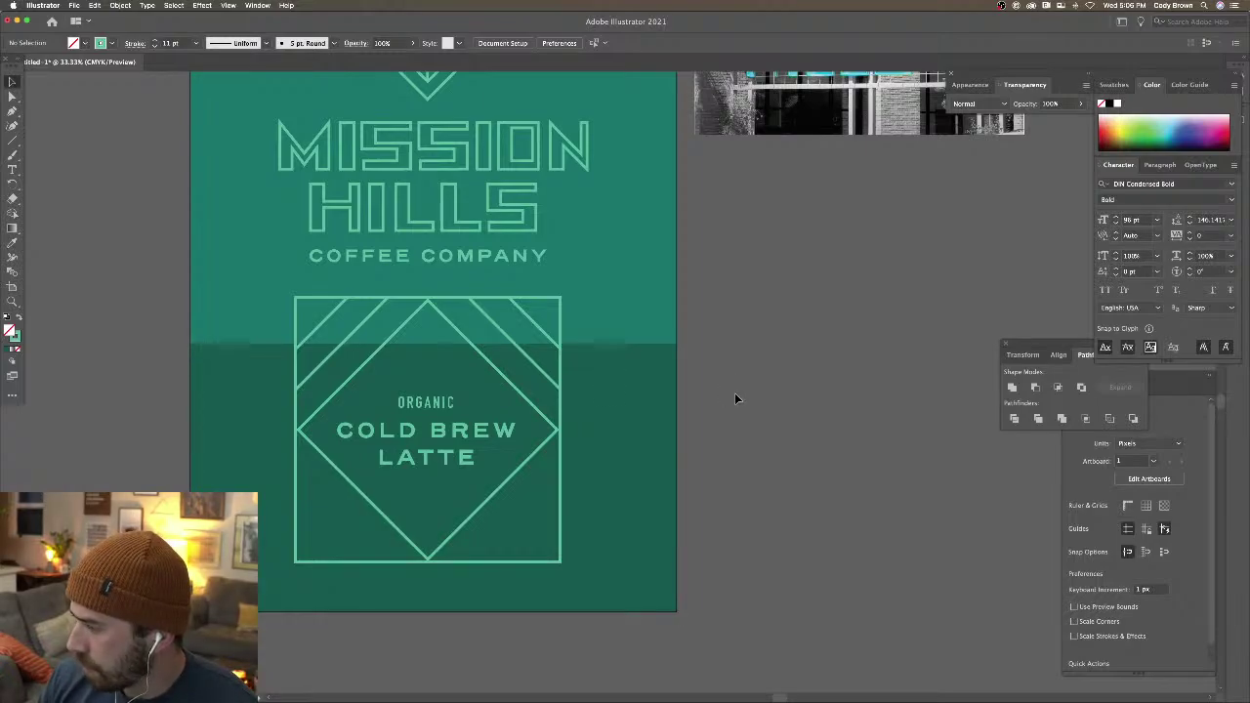
pyautogui.hscroll(-1, 703, 390)
pyautogui.press('super+minus')
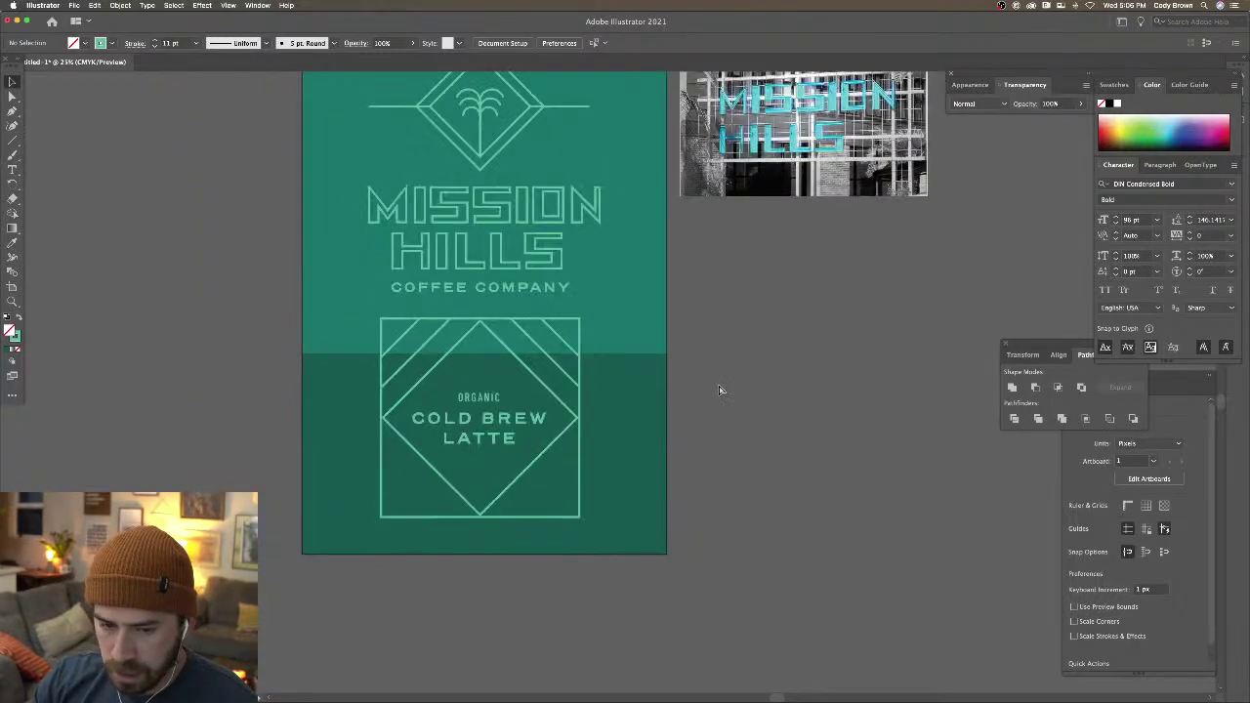
pyautogui.moveTo(720, 386); pyautogui.dragTo(775, 410)
pyautogui.press('super+equal')
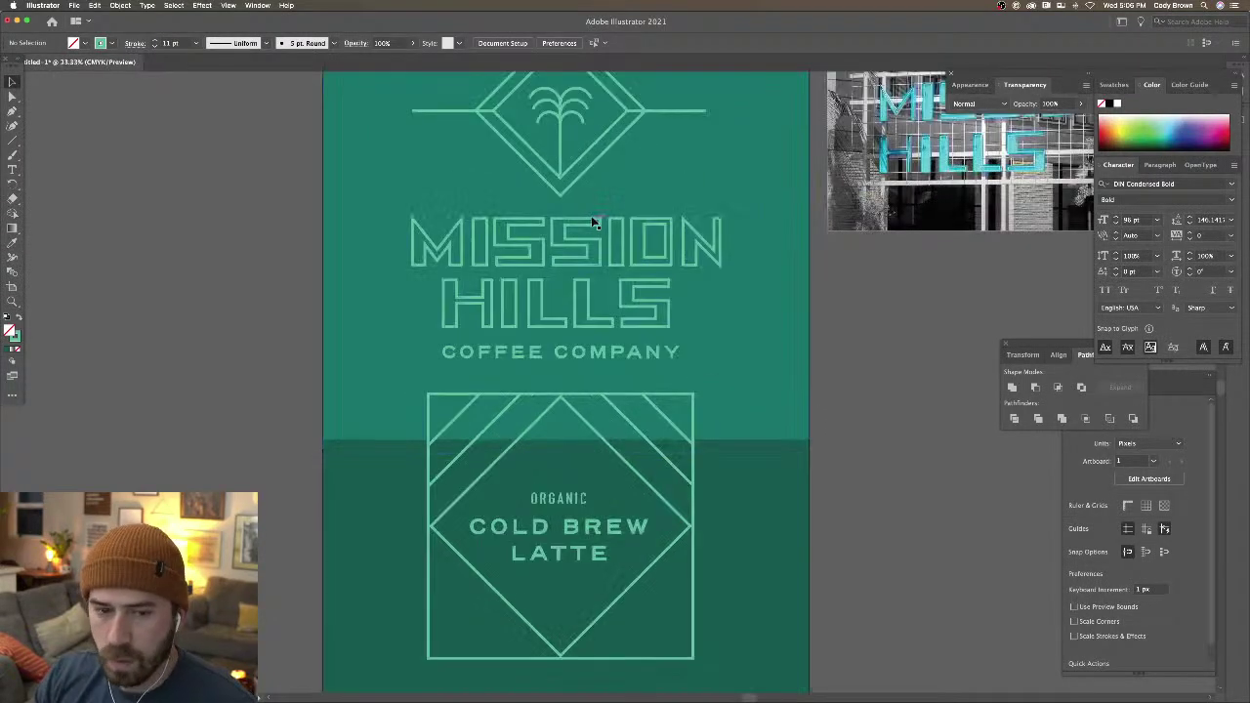
pyautogui.scroll(3, 590, 244)
pyautogui.doubleClick(592, 262)
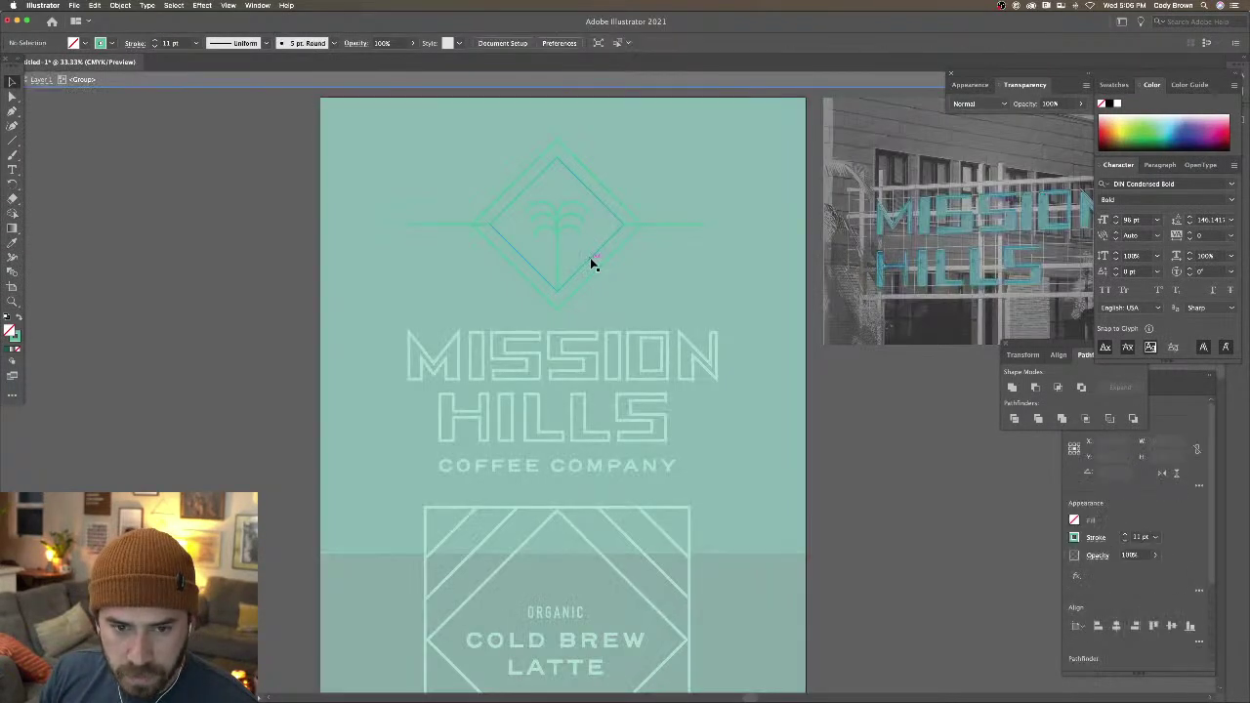
pyautogui.keyDown('shift'); pyautogui.click(562, 233); pyautogui.keyUp('shift')
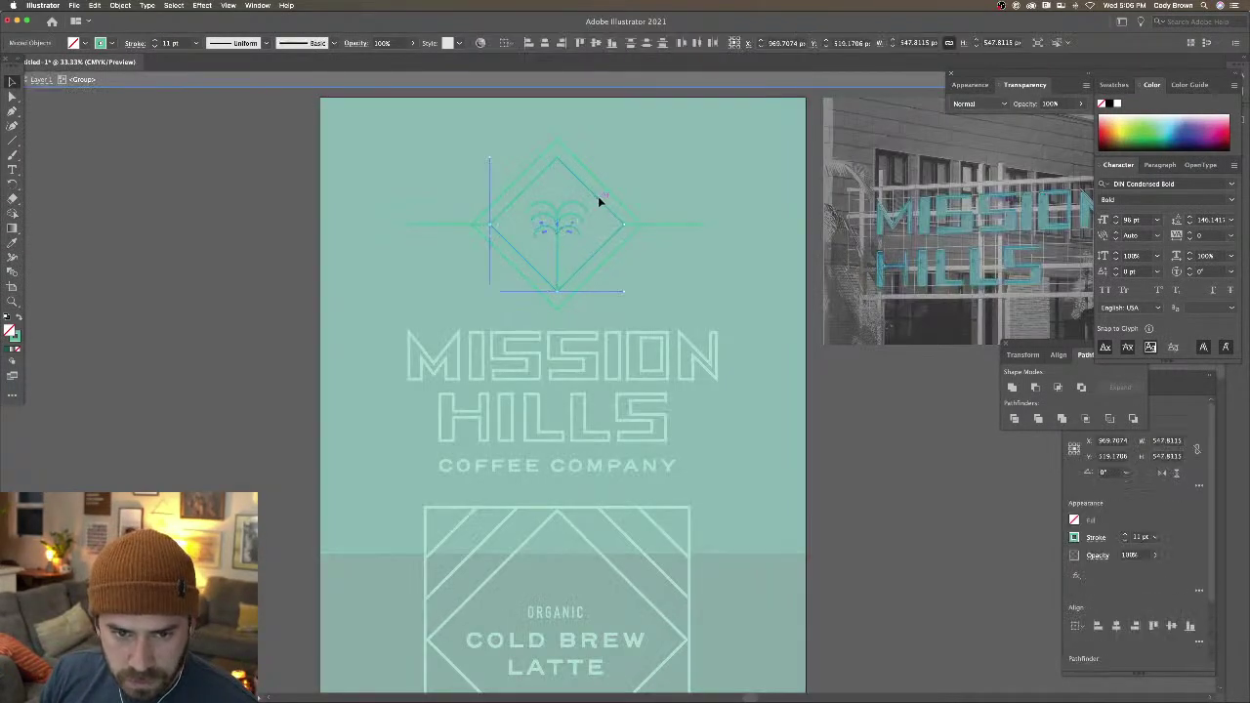
# Leave isolation mode and check anchor points on the emblem diamond and teal background
pyautogui.doubleClick(638, 158)
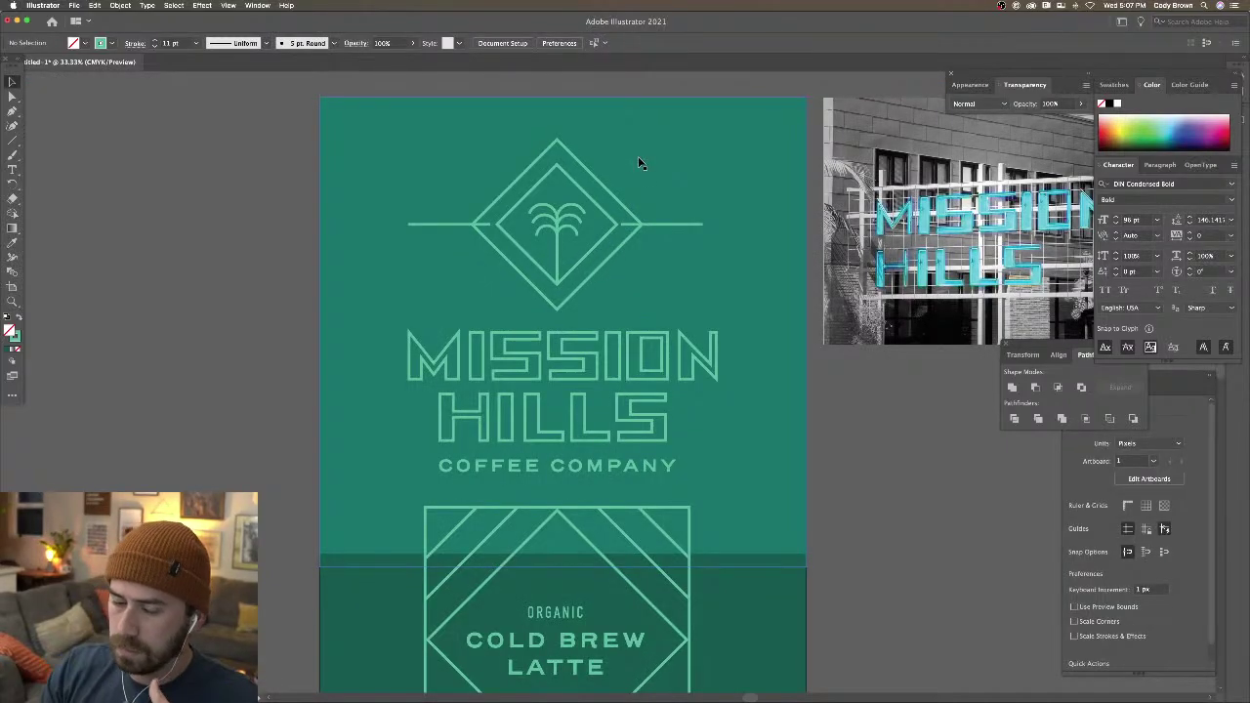
pyautogui.click(12, 96)
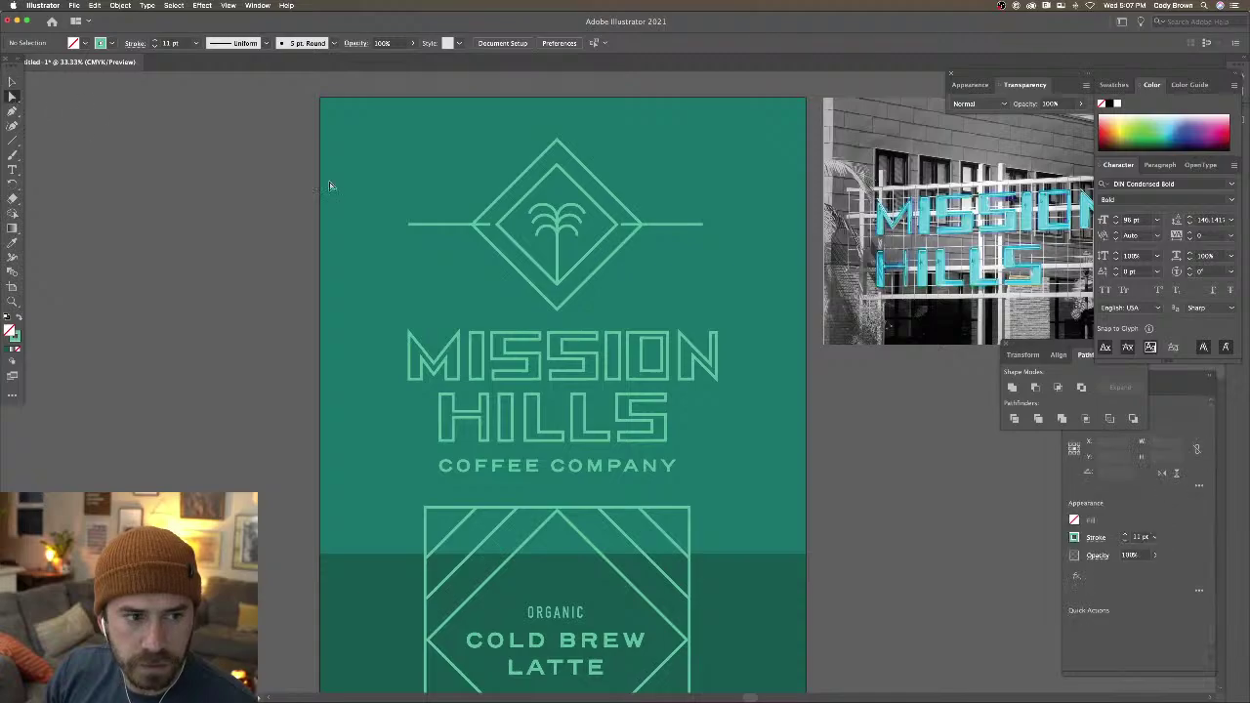
pyautogui.click(490, 231)
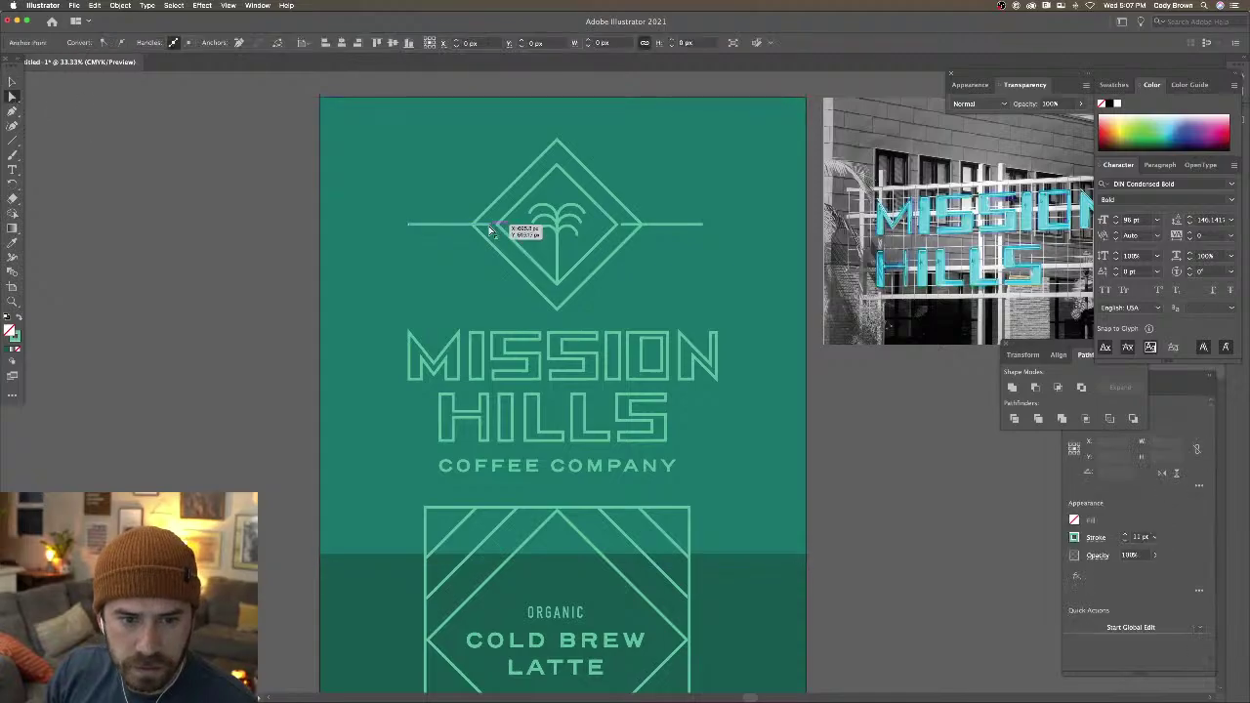
pyautogui.click(622, 226)
pyautogui.click(649, 205)
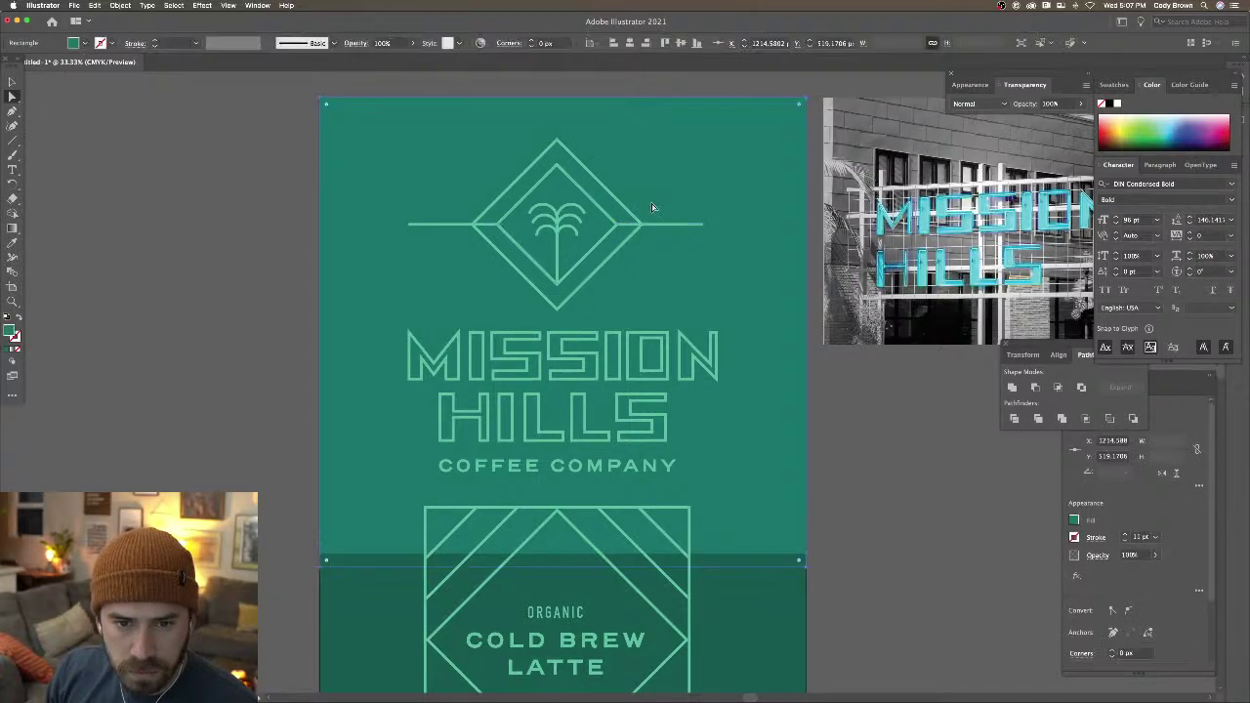
pyautogui.hscroll(2, 647, 198)
pyautogui.click(243, 186)
# Zoom out, select all the label artwork, and switch over to Photoshop
pyautogui.scroll(-2, 250, 200)
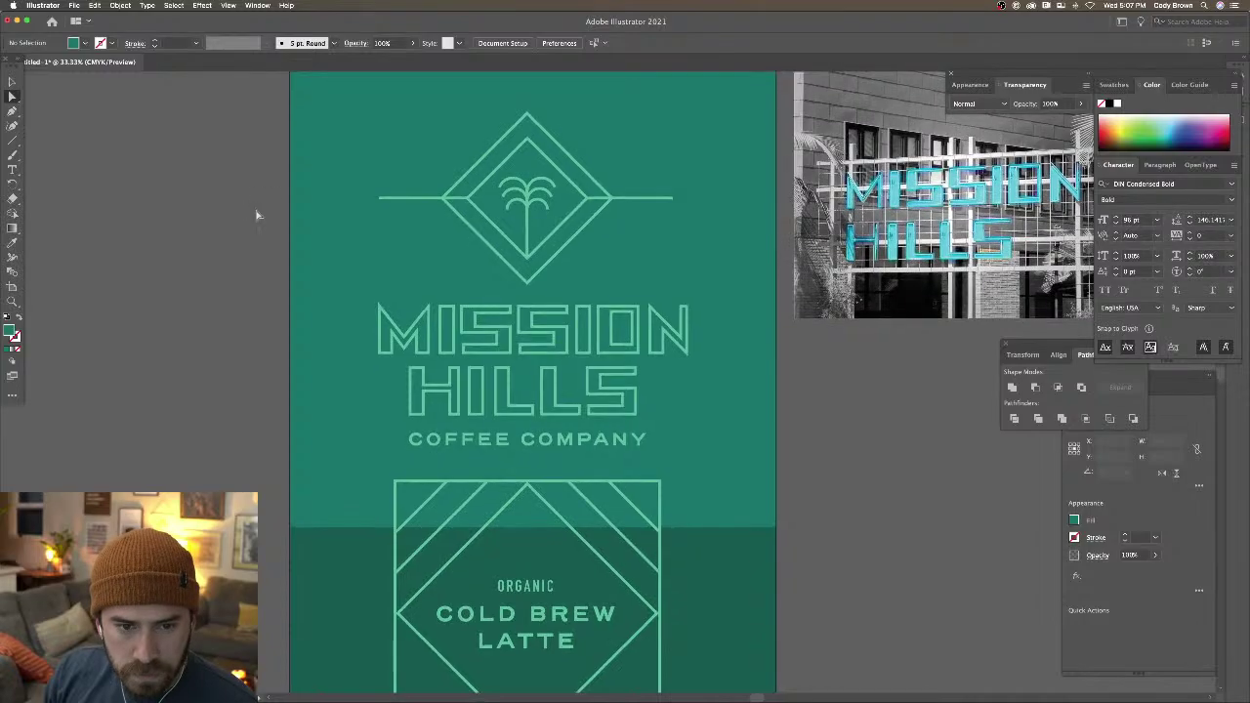
pyautogui.press('super+minus')
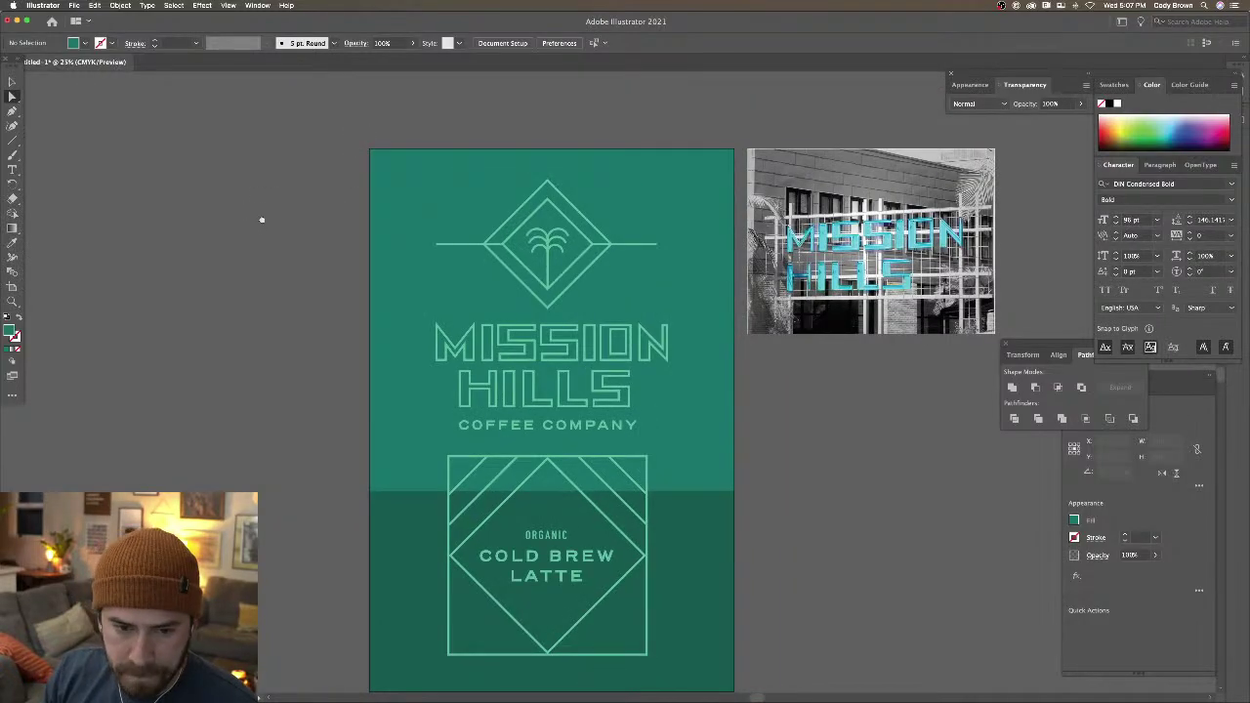
pyautogui.scroll(-2, 257, 208)
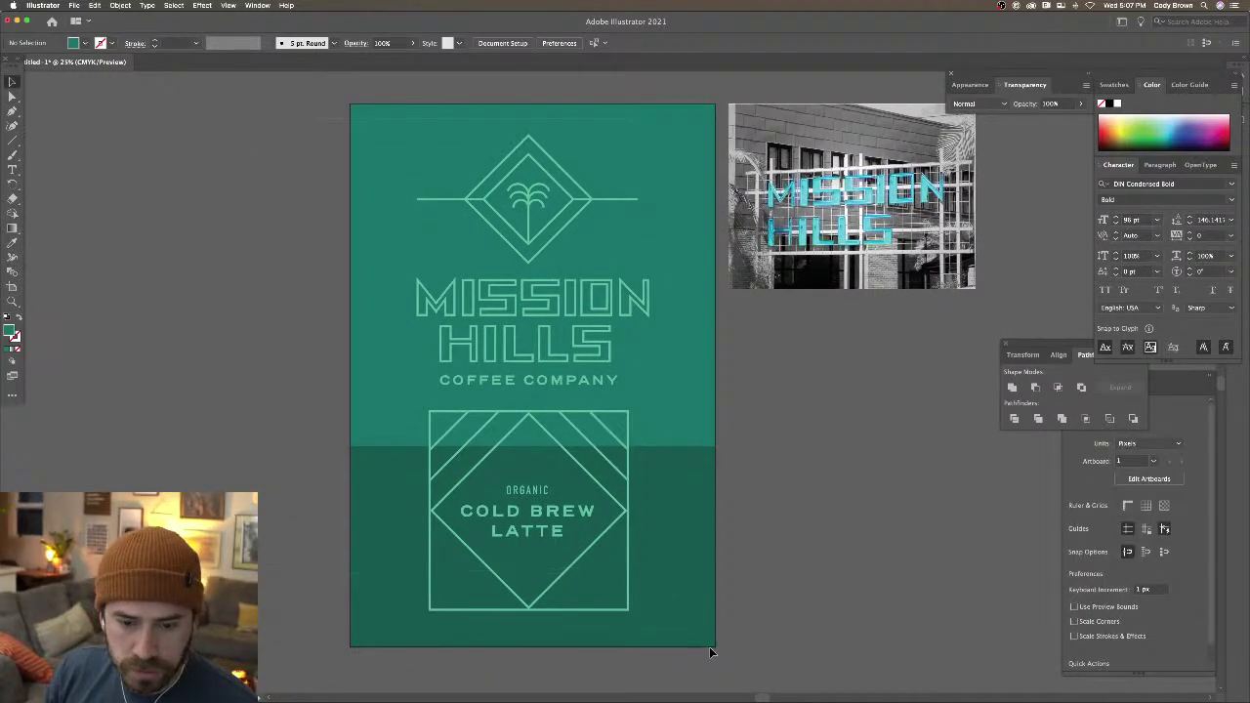
pyautogui.press('super+a')
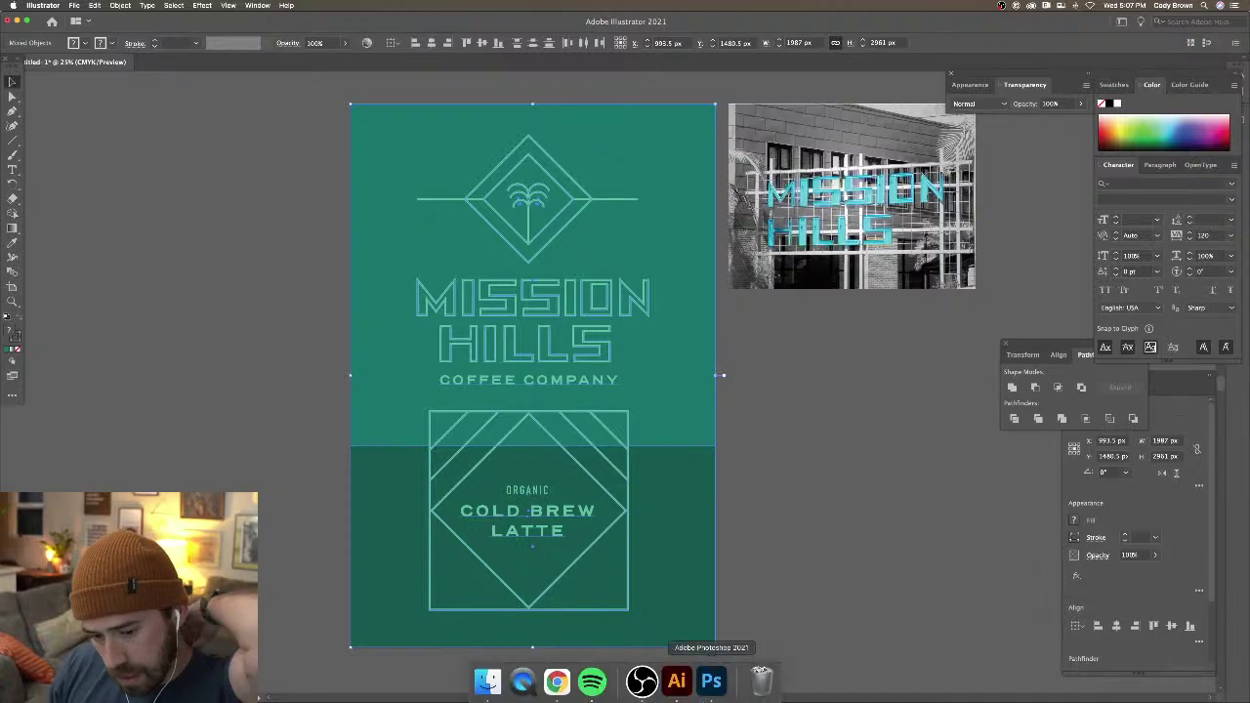
pyautogui.click(712, 677)
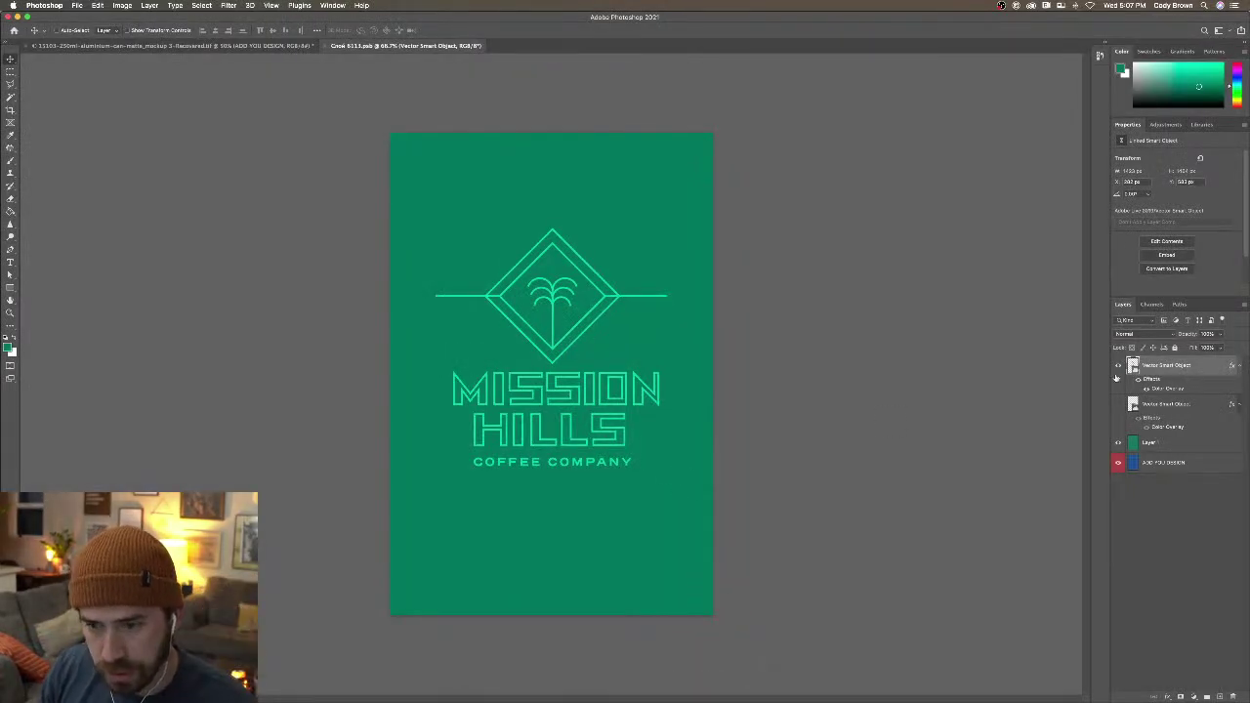
# Hide the old logo and green fill layers and paste the label as a Smart Object
pyautogui.click(1119, 368)
pyautogui.click(1120, 444)
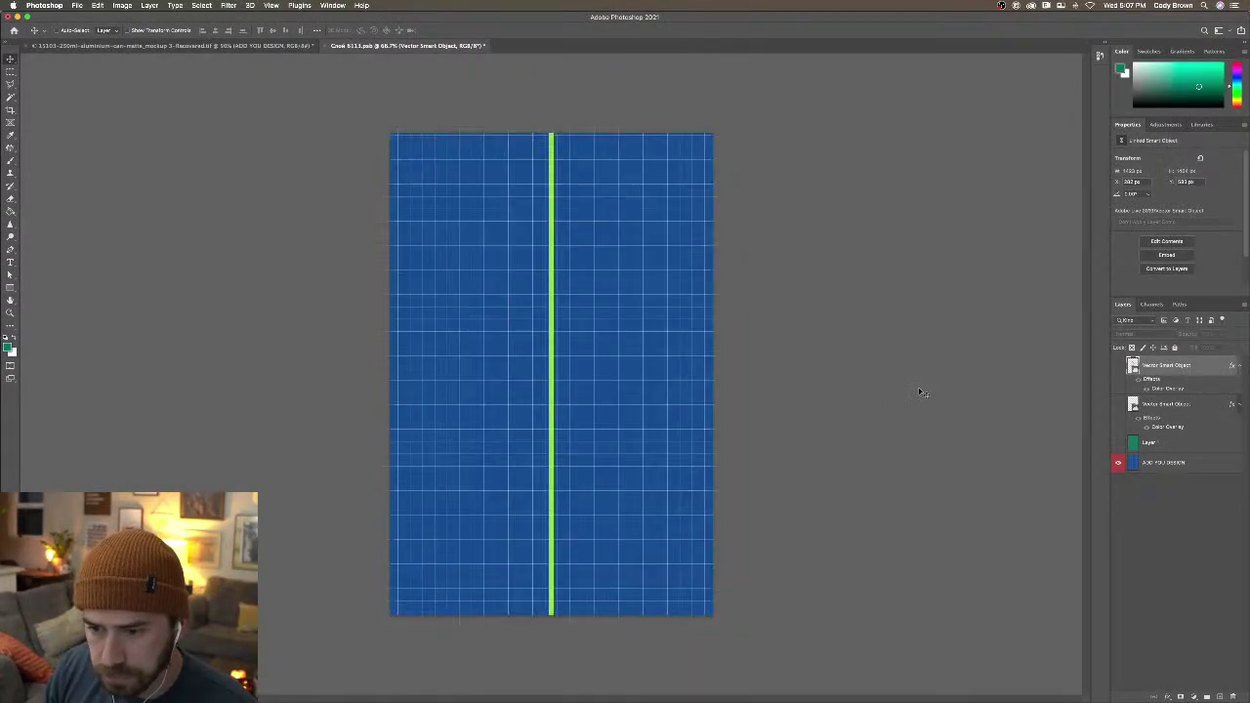
pyautogui.press('super+v')
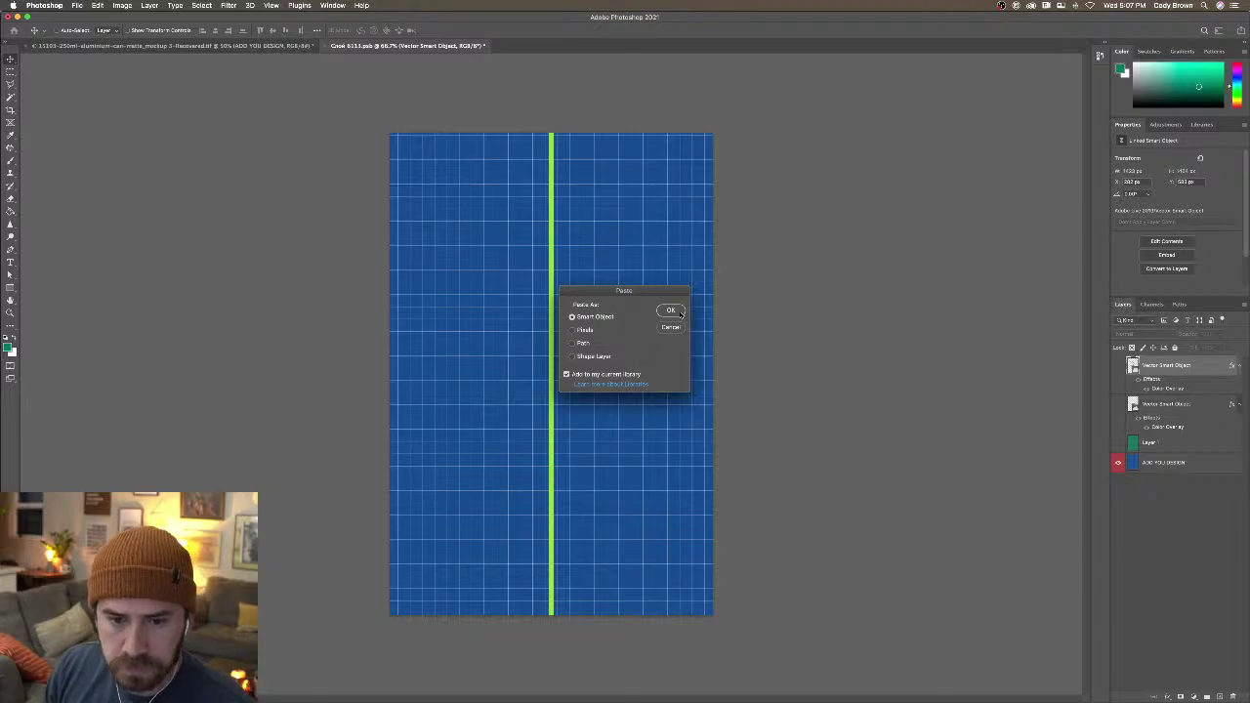
pyautogui.click(671, 311)
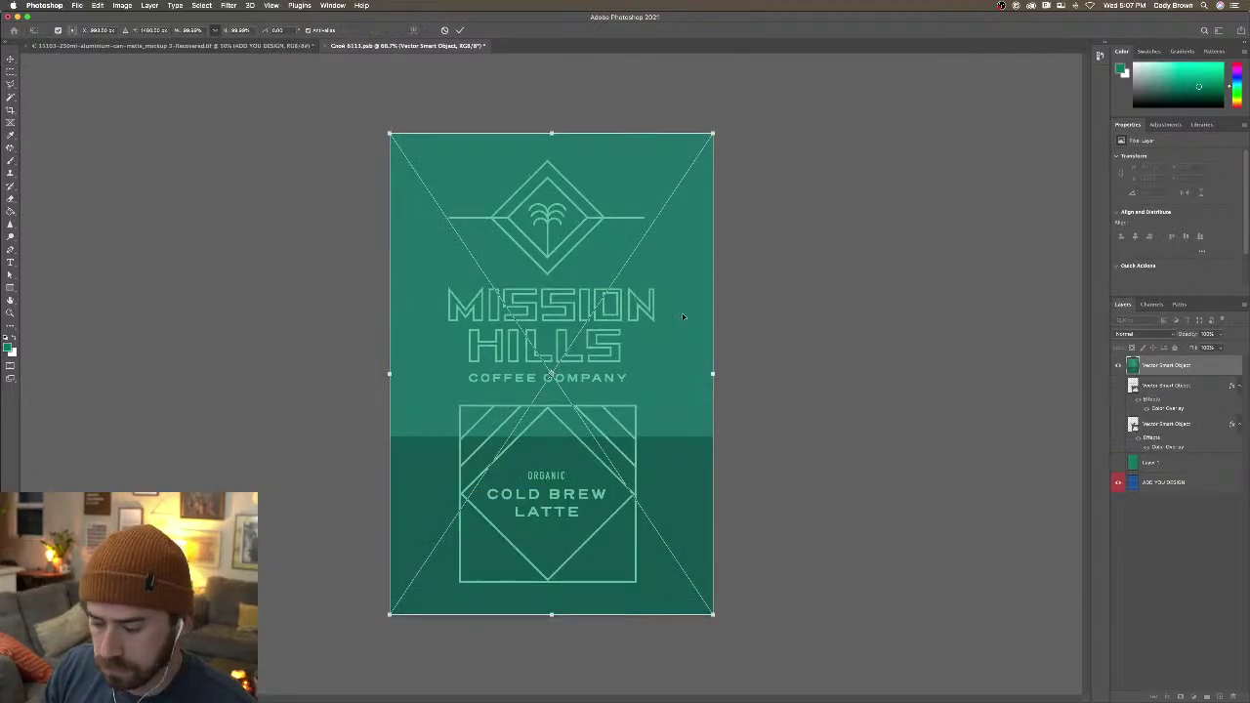
pyautogui.press('Escape')
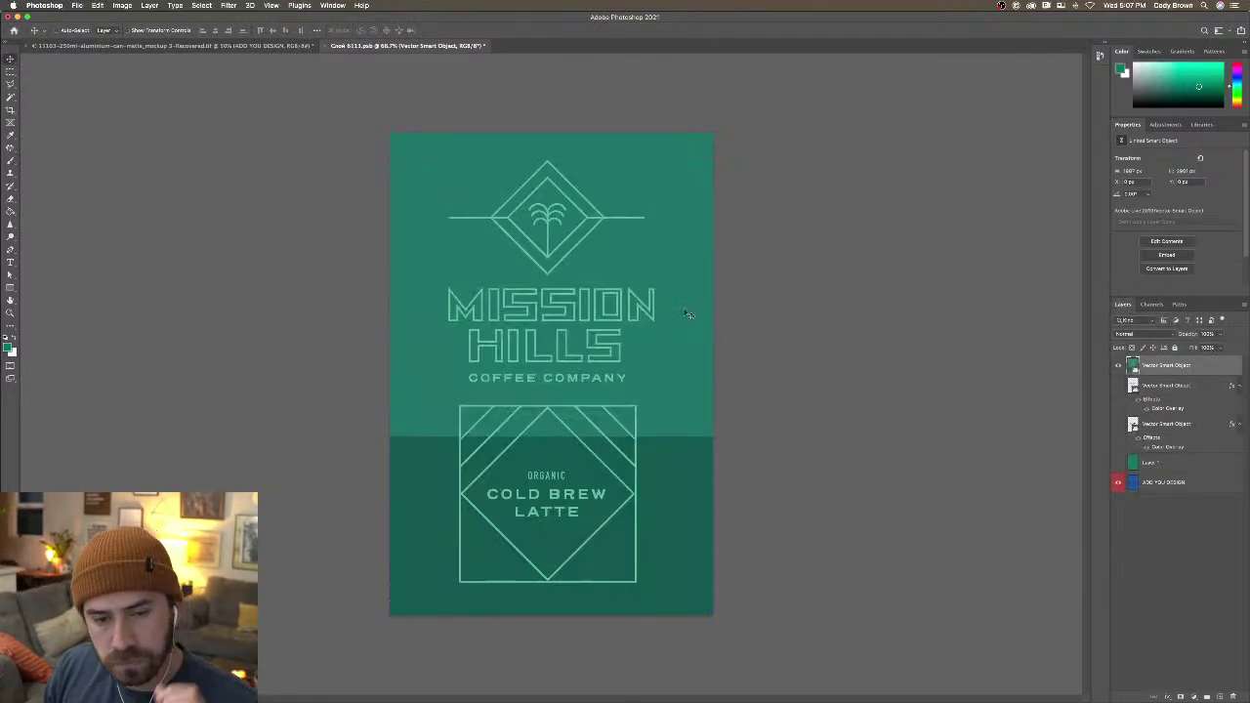
# Save the smart object and check the updated label on the can mockup
pyautogui.click(75, 6)
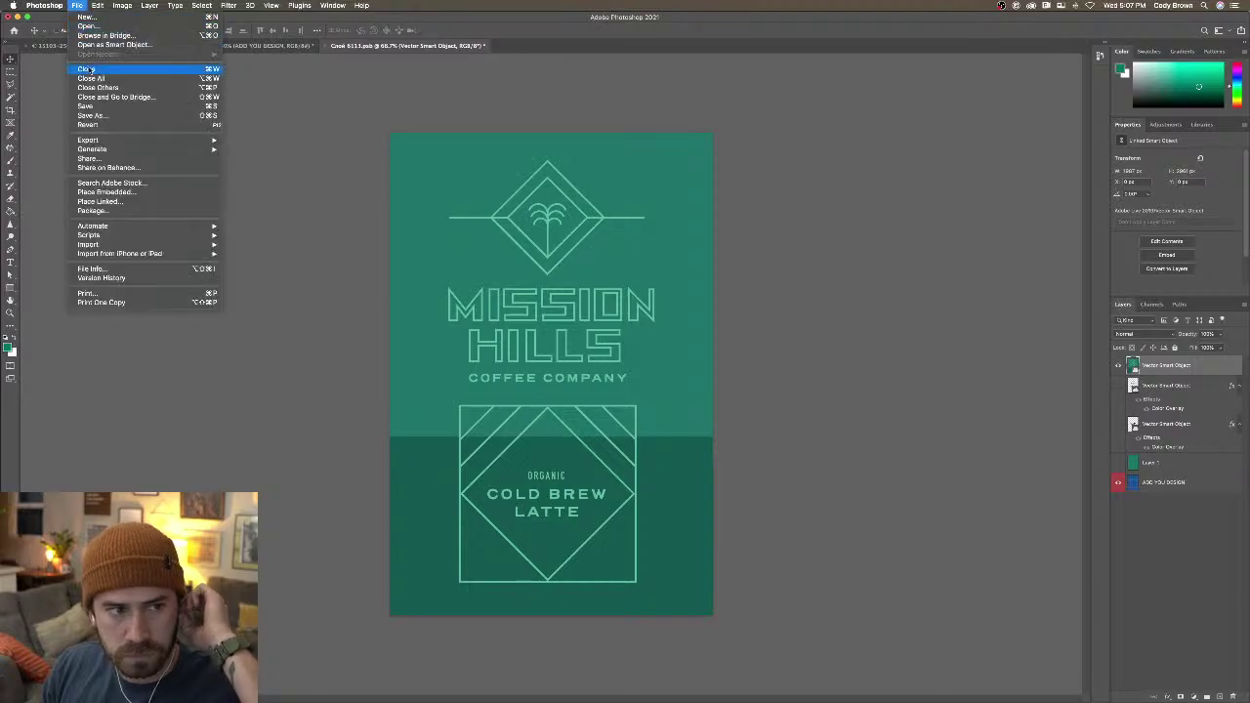
pyautogui.click(94, 106)
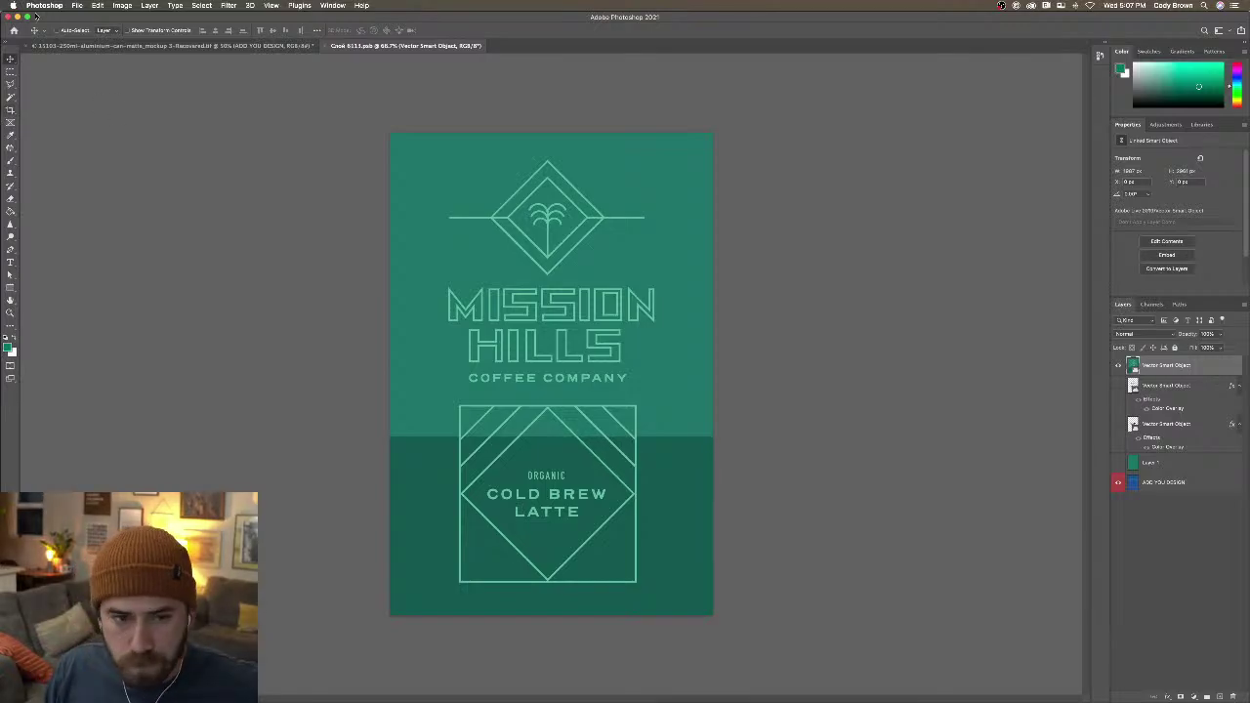
pyautogui.hotkey('ctrl', 'Tab')
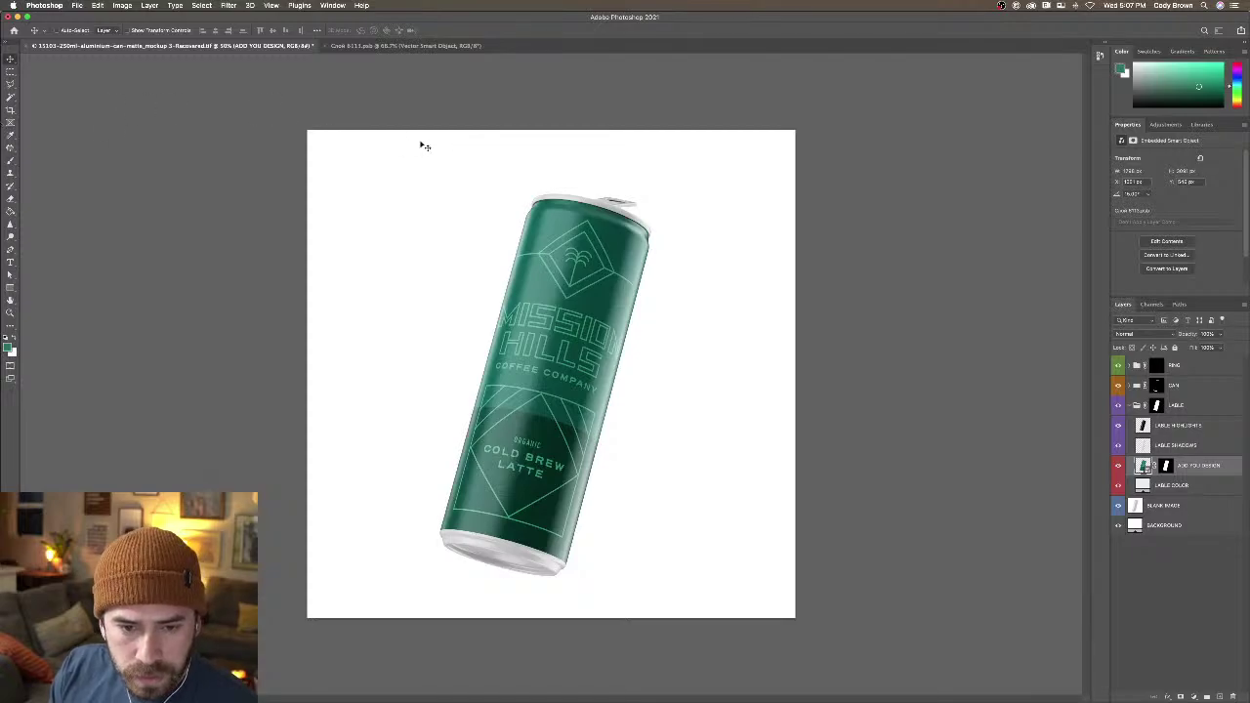
pyautogui.click(378, 46)
# Back in Illustrator, scale the MISSION HILLS and COFFEE COMPANY text group slightly smaller
pyautogui.moveTo(674, 684)
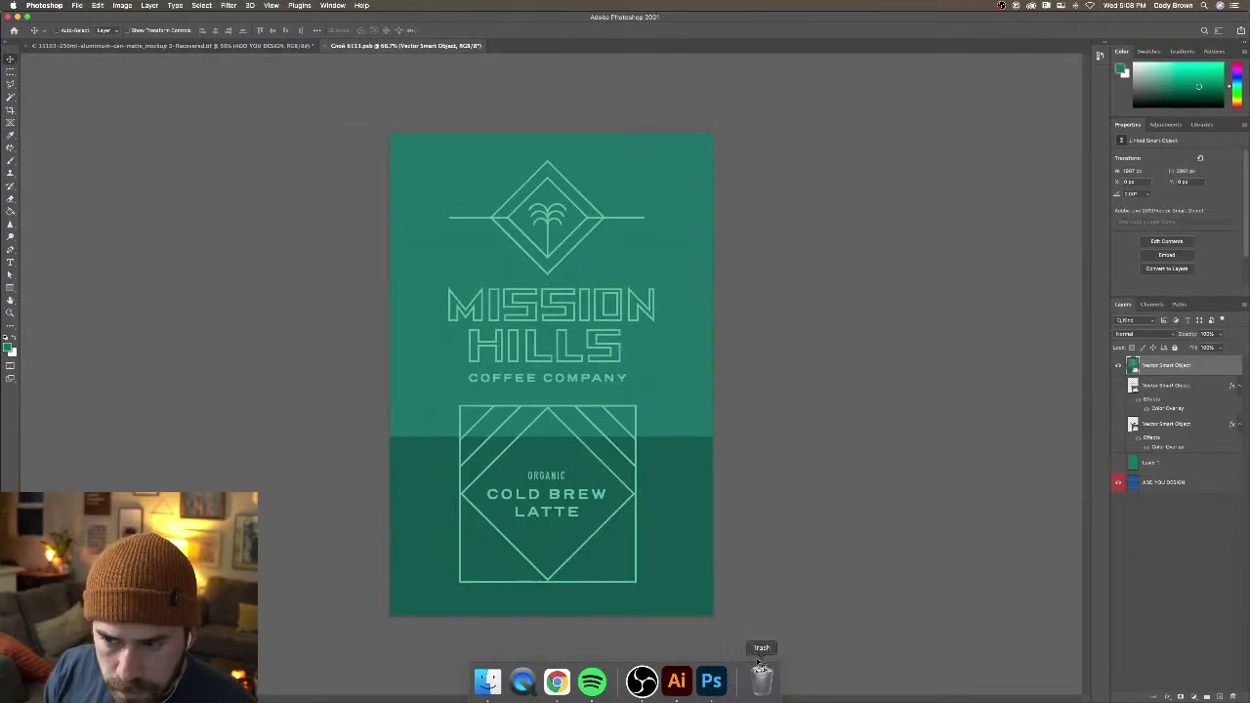
pyautogui.click(675, 680)
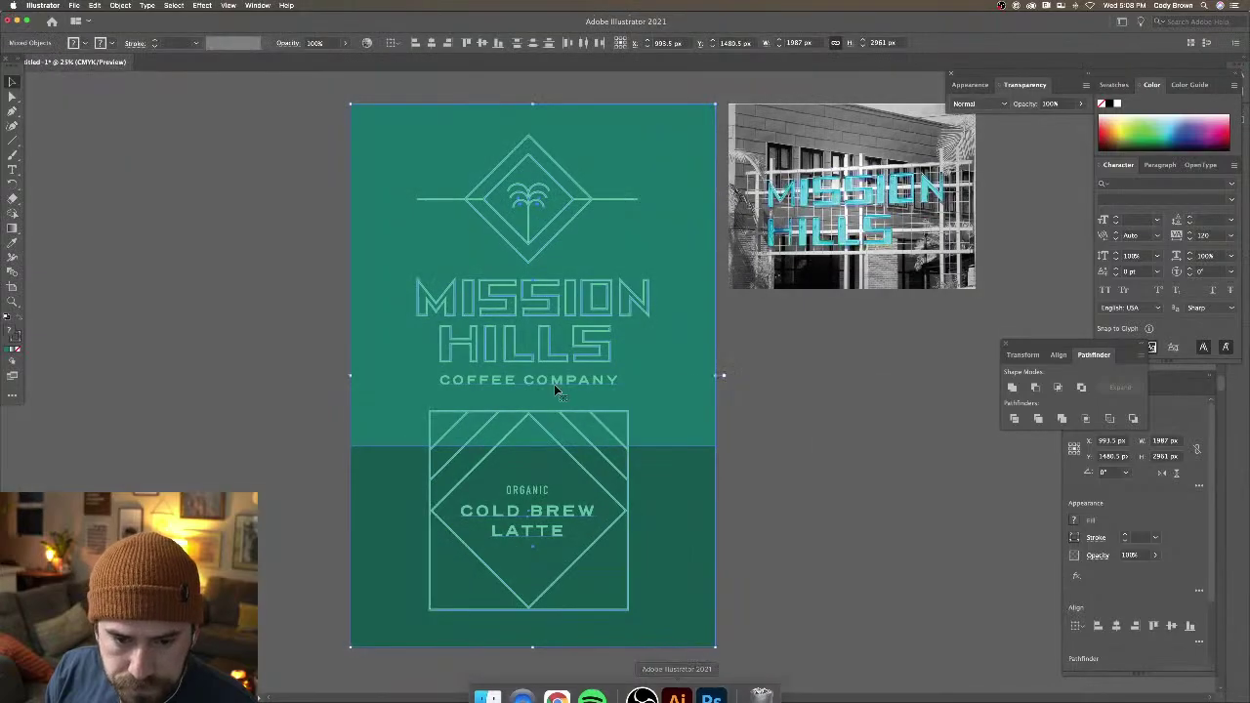
pyautogui.click(604, 349)
pyautogui.click(613, 374)
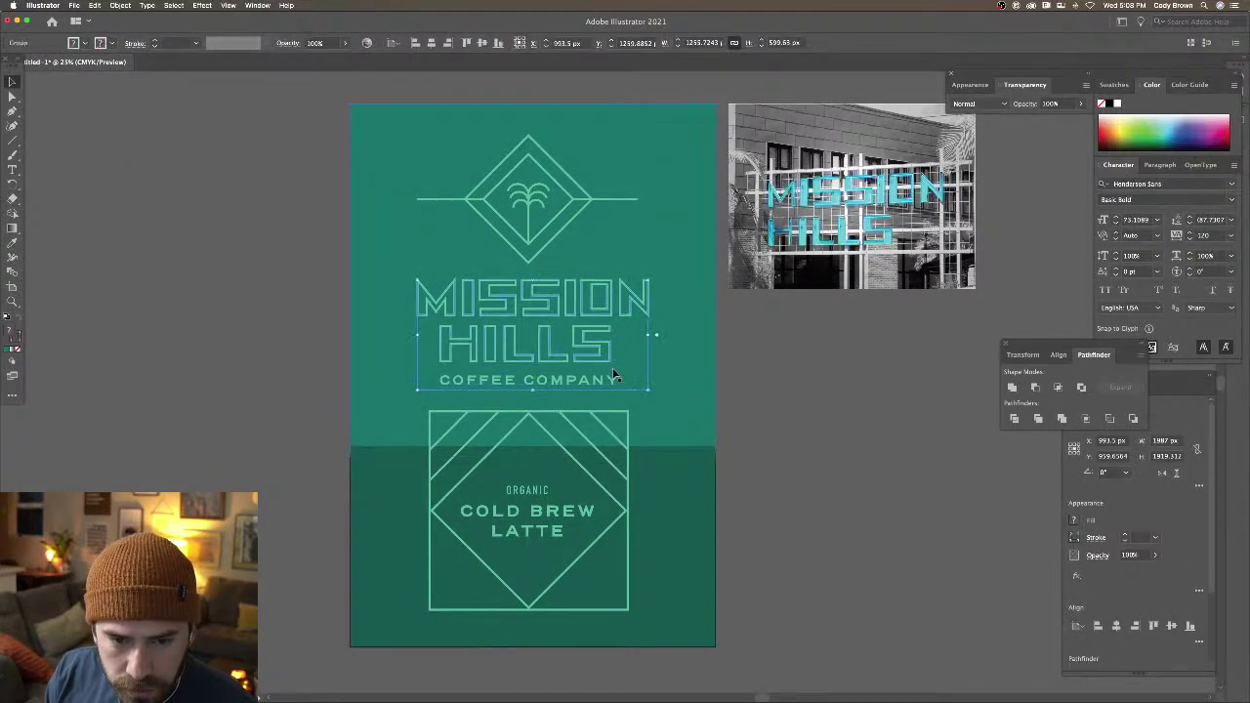
pyautogui.moveTo(648, 282); pyautogui.dragTo(647, 284)
pyautogui.click(790, 336)
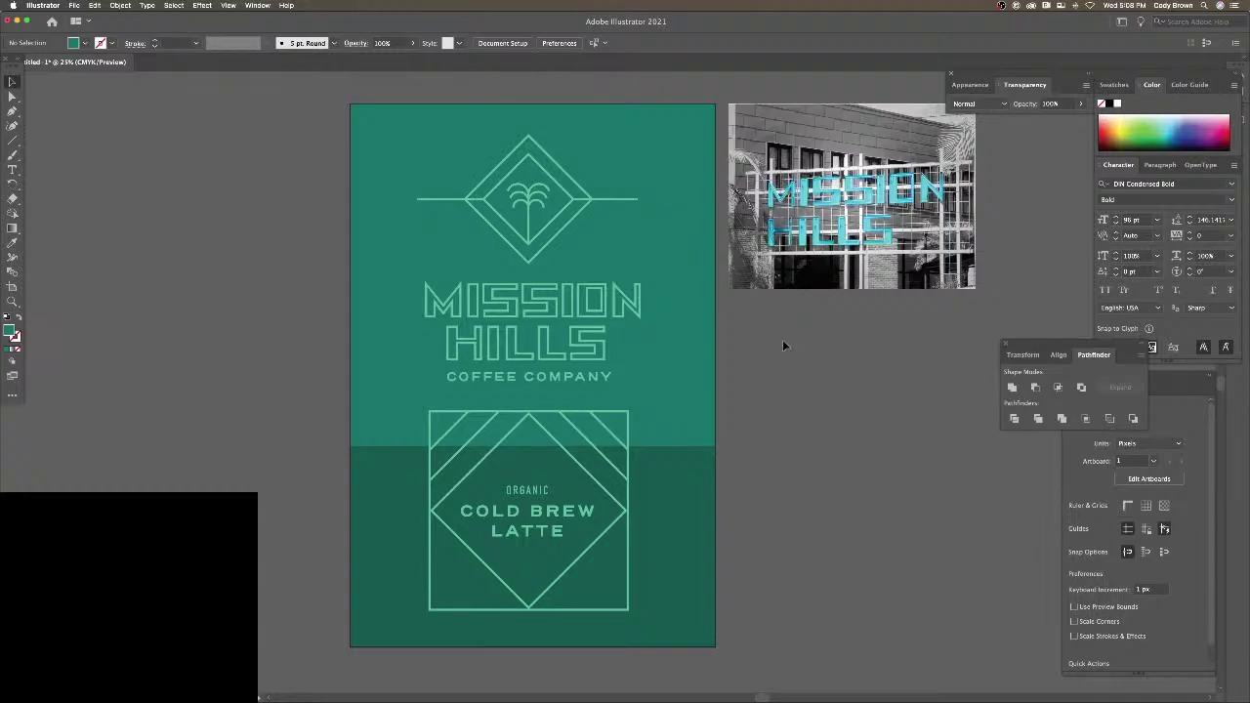
pyautogui.moveTo(757, 420); pyautogui.dragTo(734, 420)
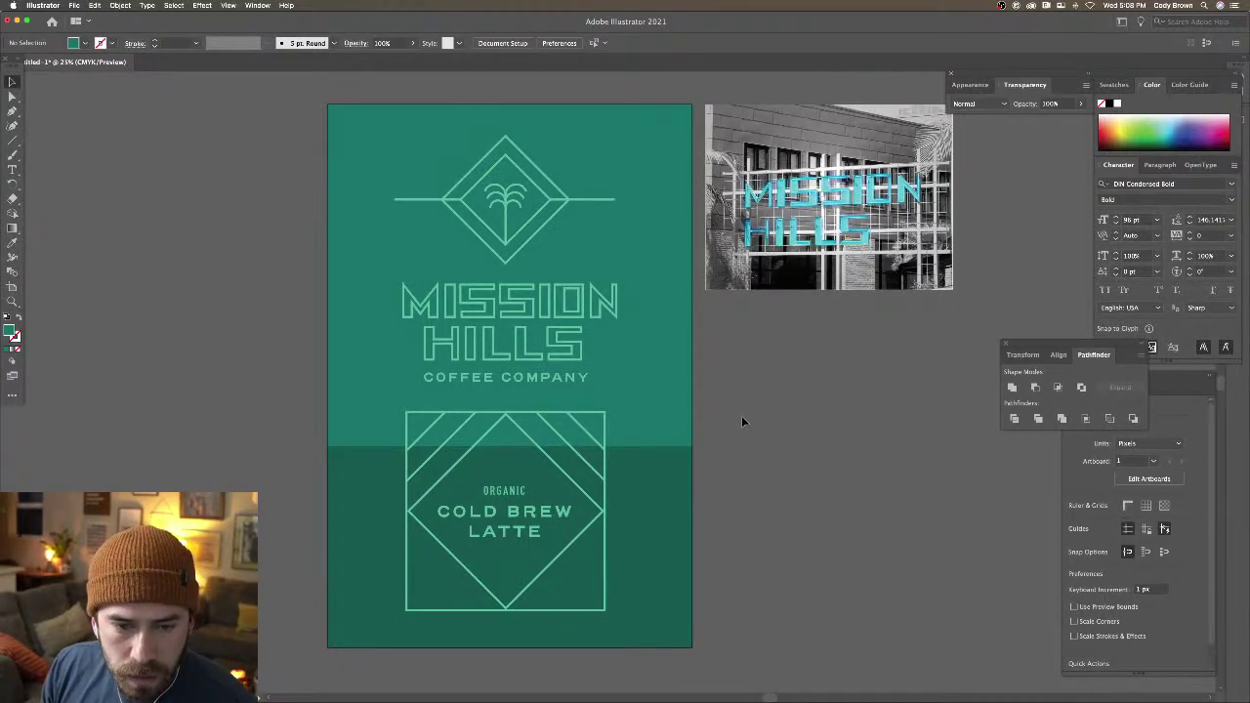
pyautogui.click(532, 323)
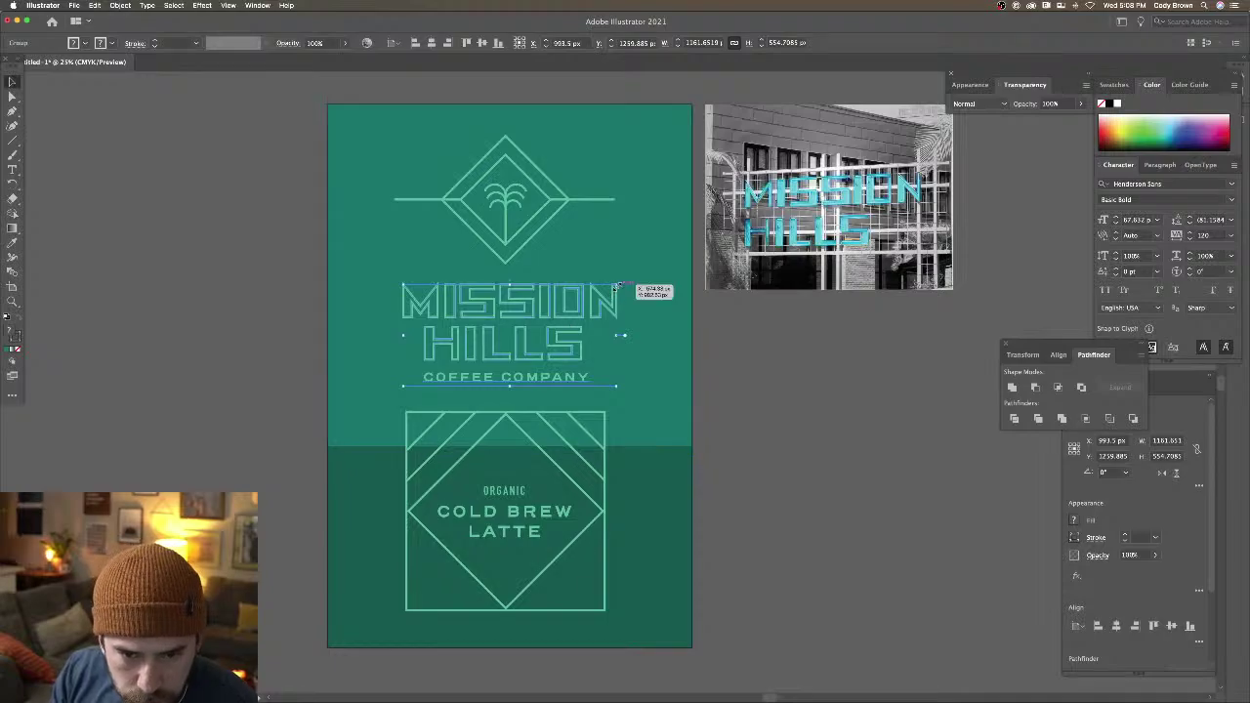
pyautogui.moveTo(615, 286); pyautogui.dragTo(610, 285)
# Resize the palm emblem and shift the reference photo slightly right
pyautogui.click(515, 242)
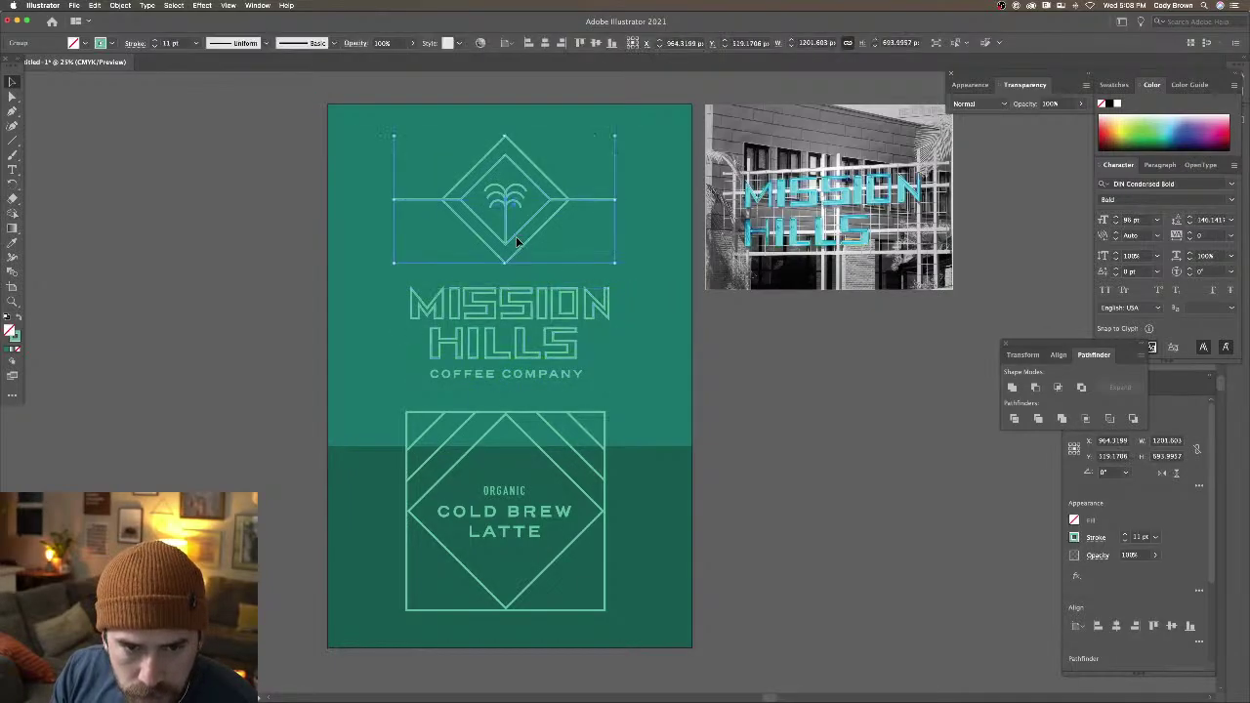
pyautogui.scroll(1, 580, 167)
pyautogui.moveTo(627, 126); pyautogui.dragTo(619, 133)
pyautogui.click(752, 233)
pyautogui.scroll(-1, 745, 231)
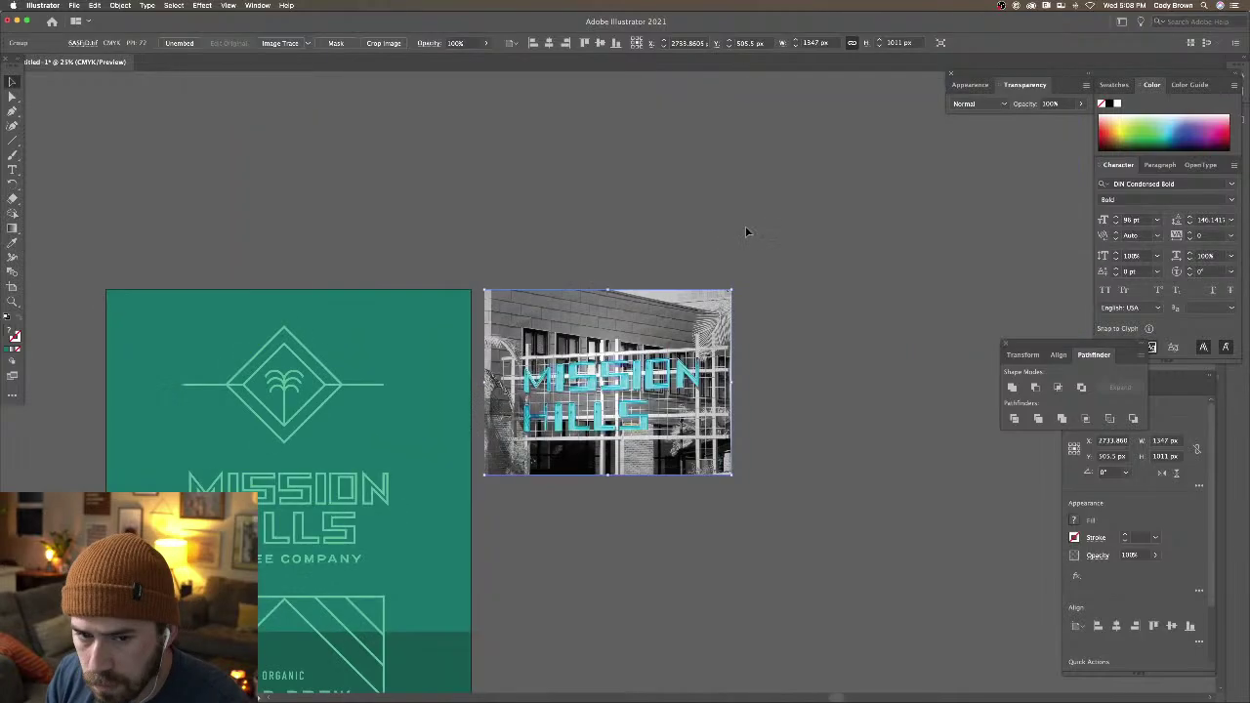
pyautogui.moveTo(702, 229); pyautogui.dragTo(826, 163)
pyautogui.moveTo(771, 315); pyautogui.dragTo(804, 313)
# Move the palm emblem inside the label group slightly lower
pyautogui.click(449, 326)
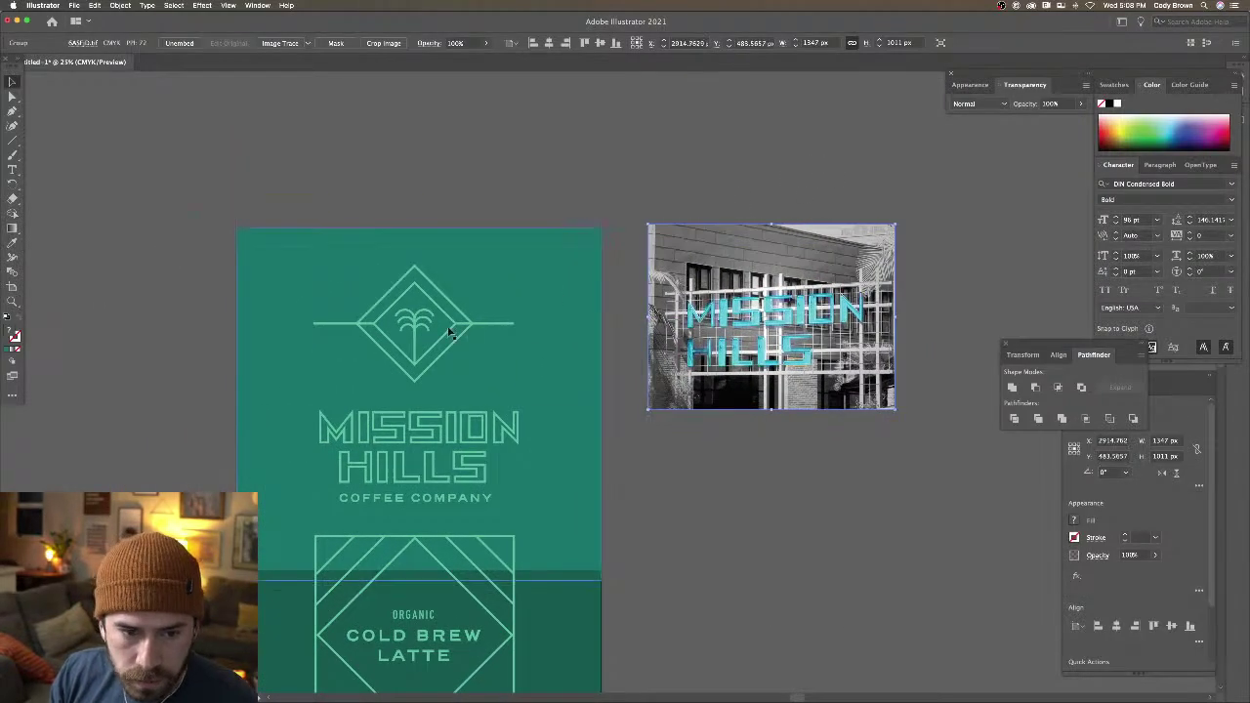
pyautogui.click(426, 326)
pyautogui.moveTo(414, 323); pyautogui.dragTo(413, 335)
pyautogui.scroll(-2, 414, 335)
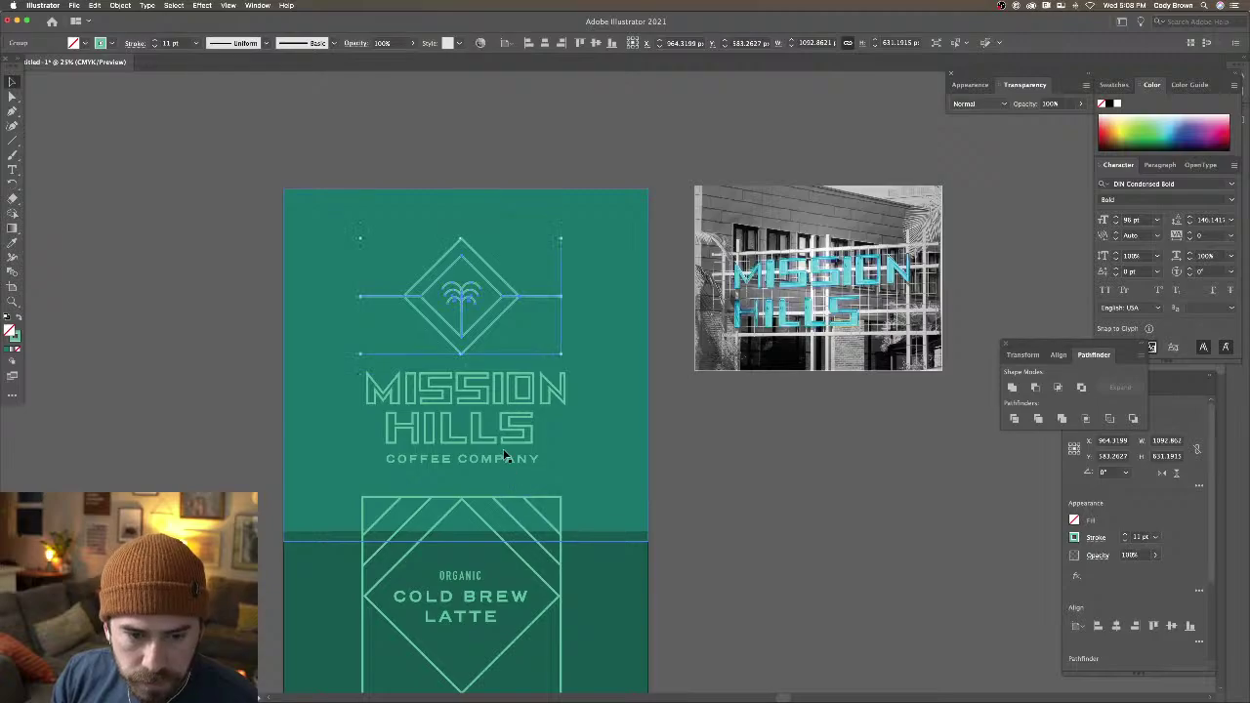
pyautogui.click(193, 295)
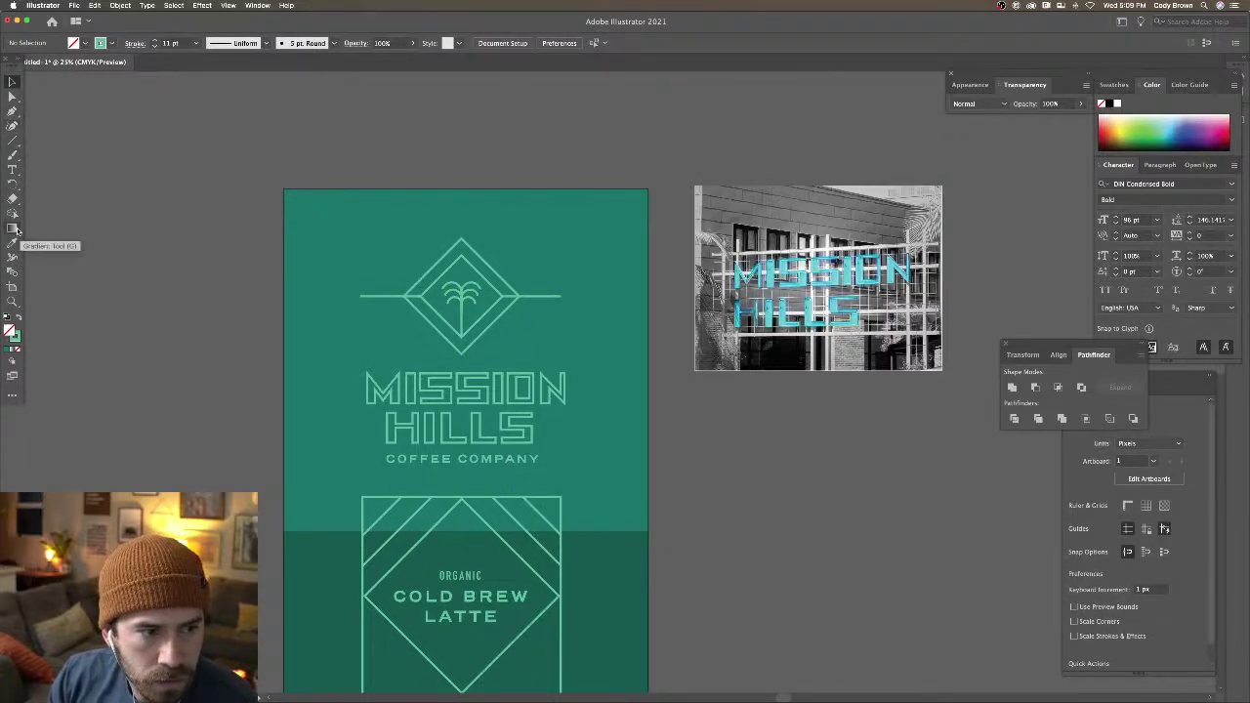
# Draw a circle over the emblem diamond and add path text styled like COFFEE COMPANY
pyautogui.click(13, 140)
pyautogui.moveTo(13, 140); pyautogui.dragTo(78, 198)
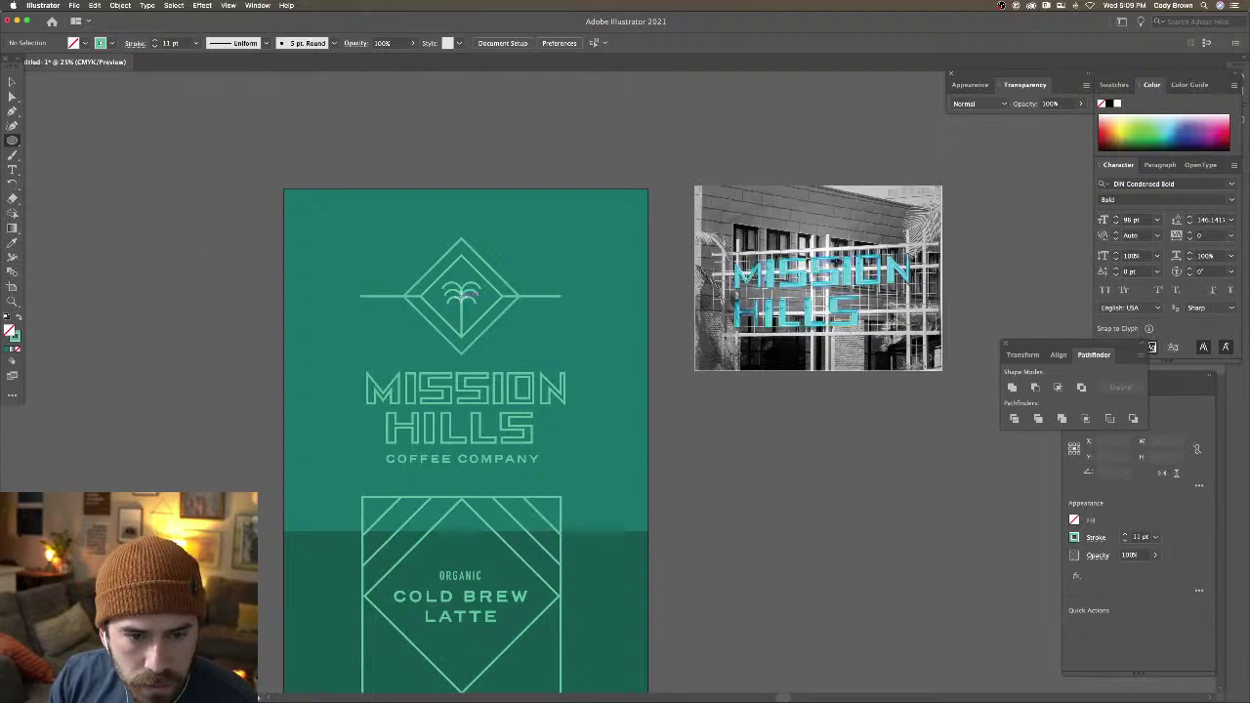
pyautogui.moveTo(465, 293); pyautogui.dragTo(533, 279)
pyautogui.moveTo(13, 169); pyautogui.dragTo(56, 187)
pyautogui.click(396, 268)
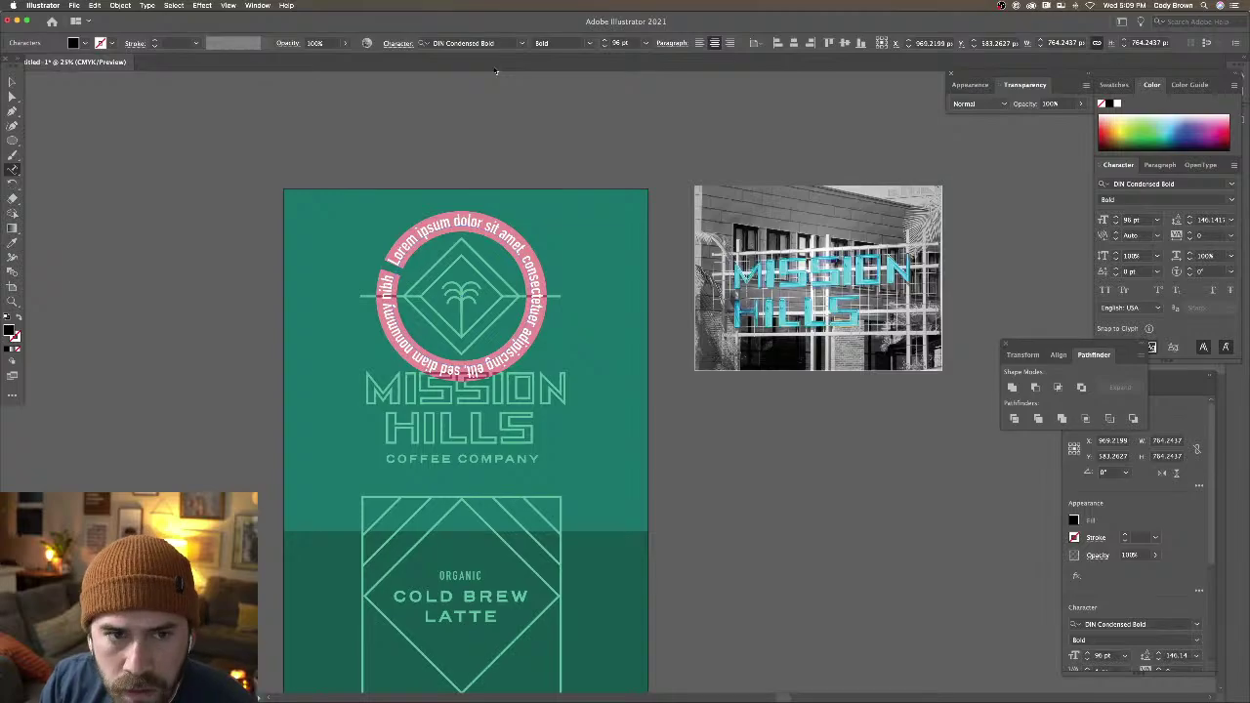
pyautogui.click(15, 243)
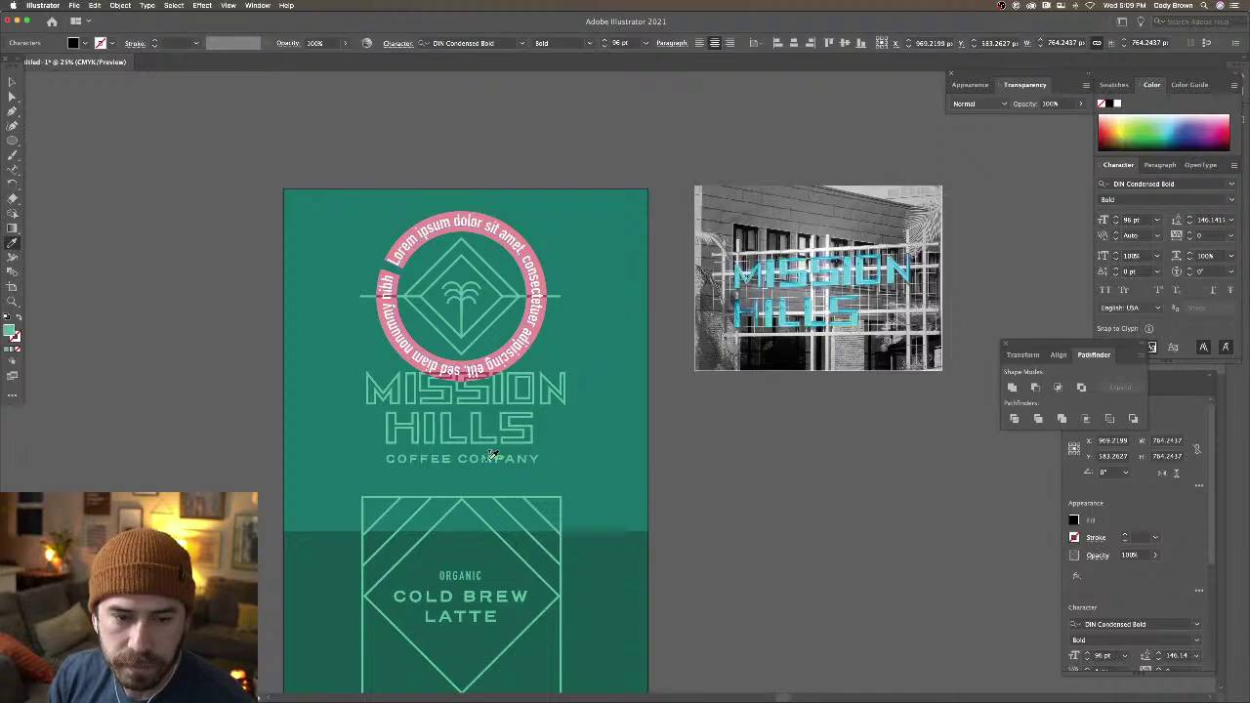
pyautogui.click(491, 455)
pyautogui.click(12, 81)
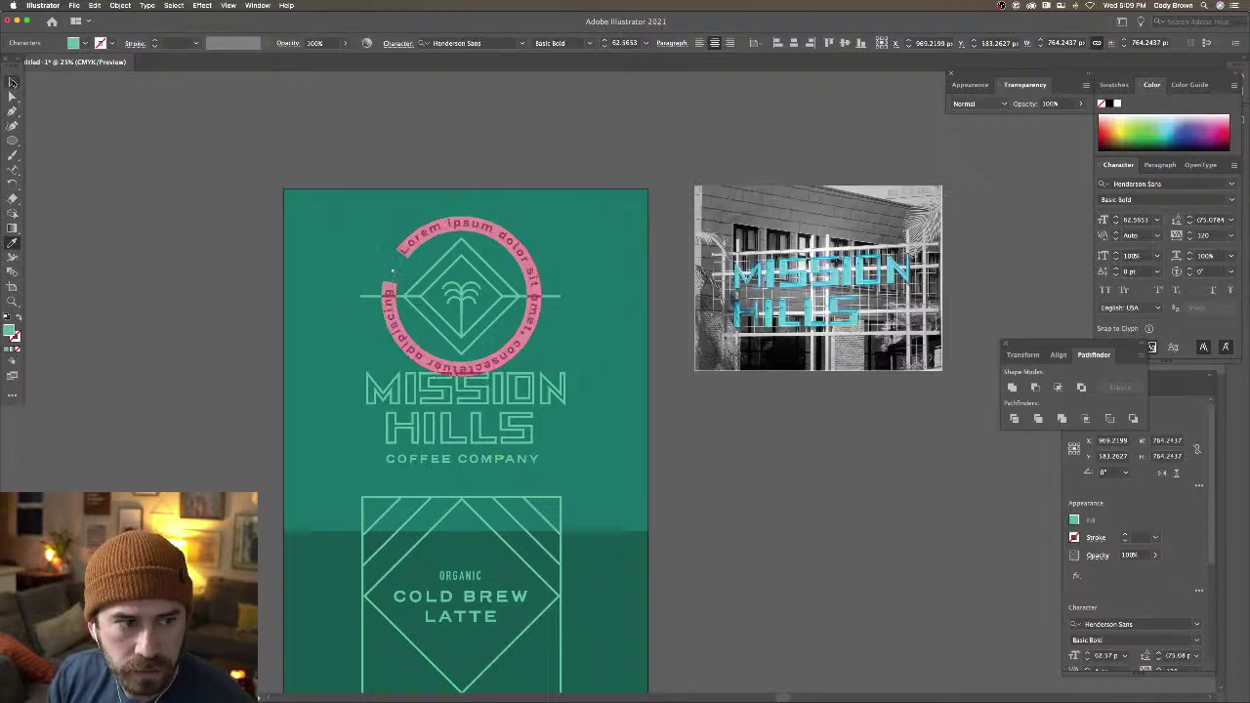
# Replace the path text with BREWED IN SAN DIEGO and rotate it to arc over the top
pyautogui.doubleClick(436, 226)
pyautogui.press('super+a')
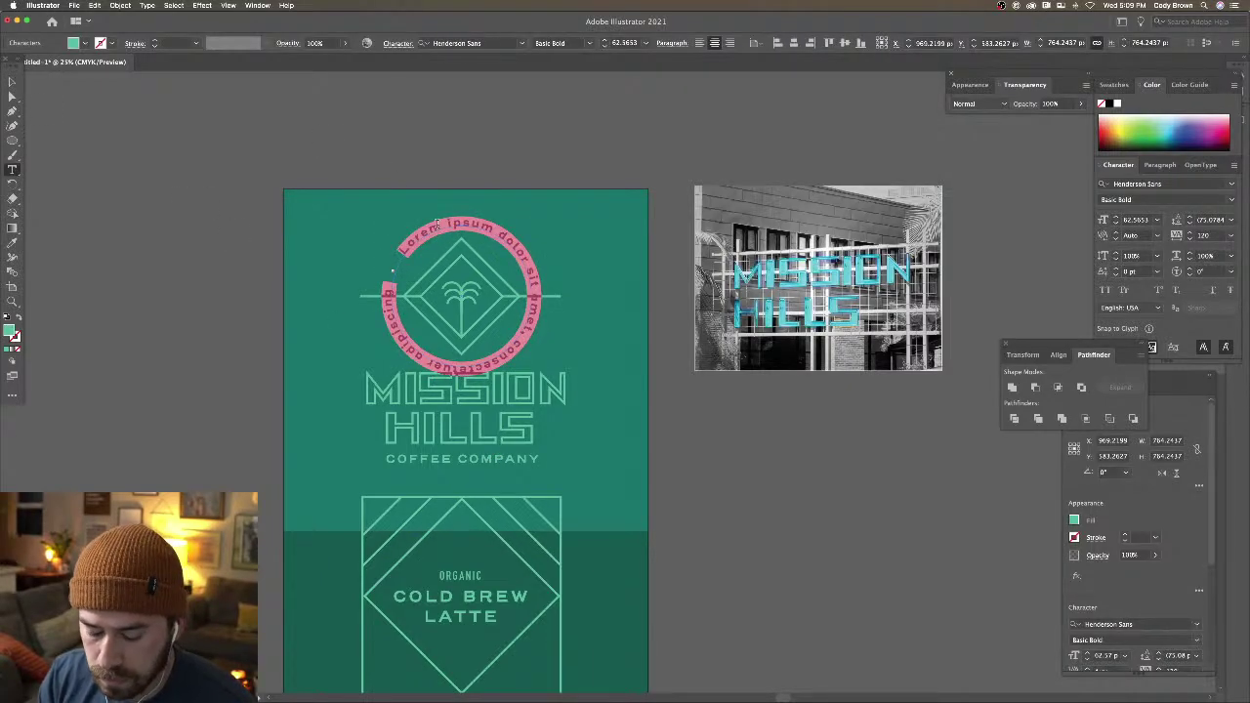
pyautogui.write('BREWED IN')
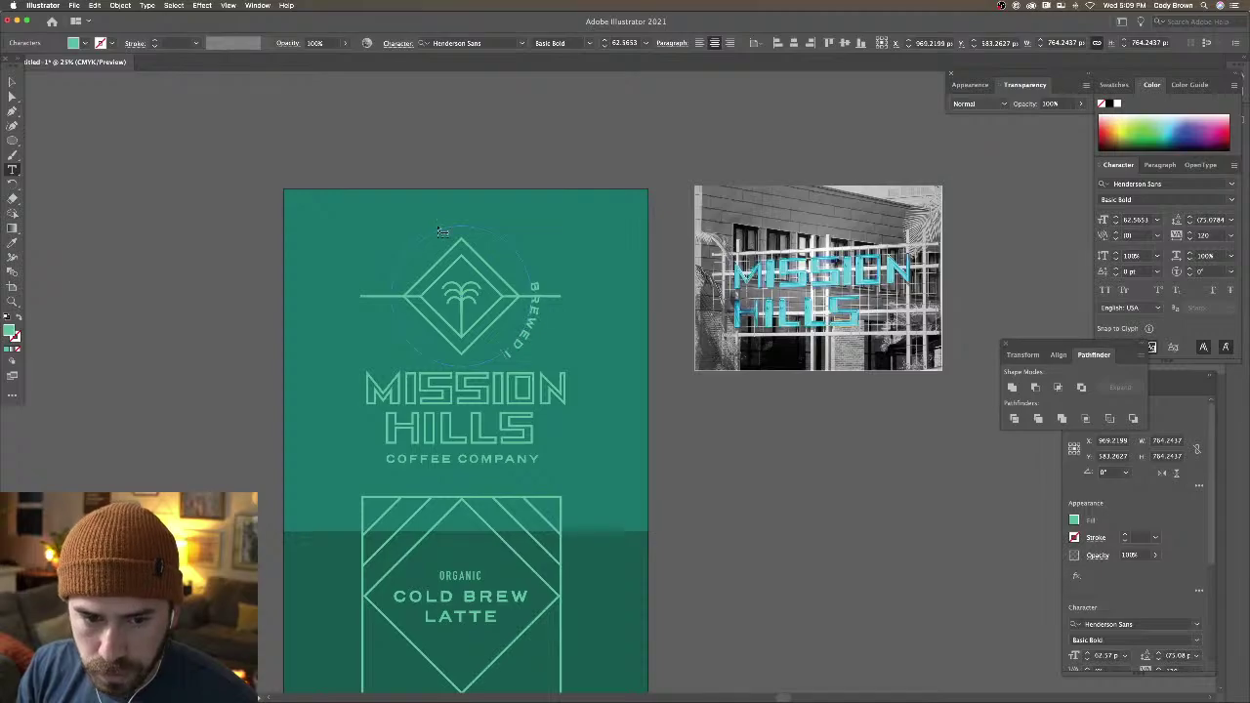
pyautogui.write(' SAN DI')
pyautogui.write('EGO')
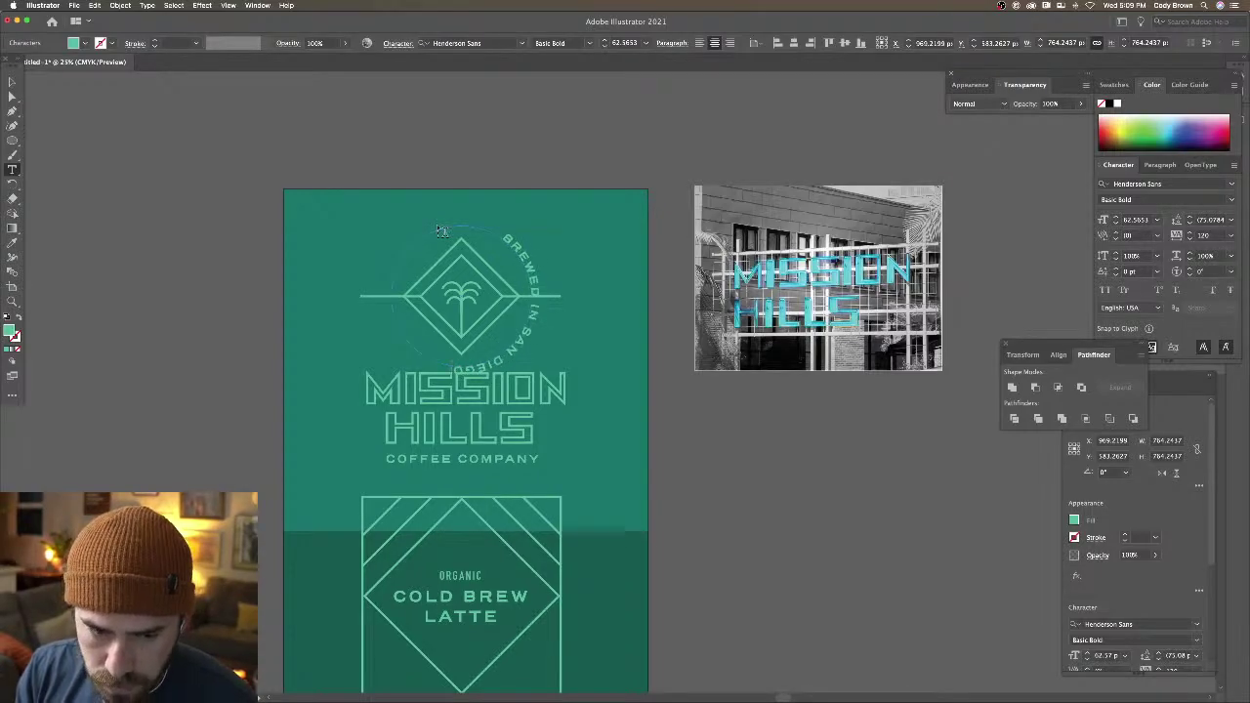
pyautogui.press('Escape')
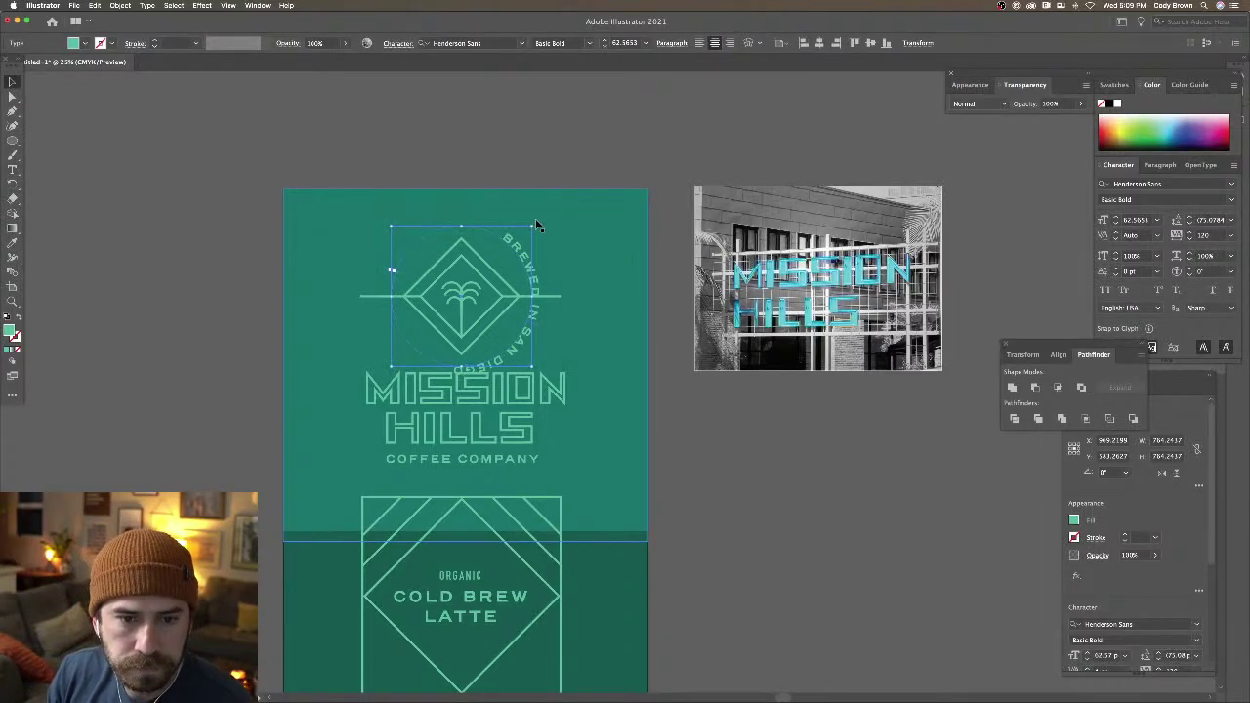
pyautogui.moveTo(536, 224); pyautogui.dragTo(355, 243)
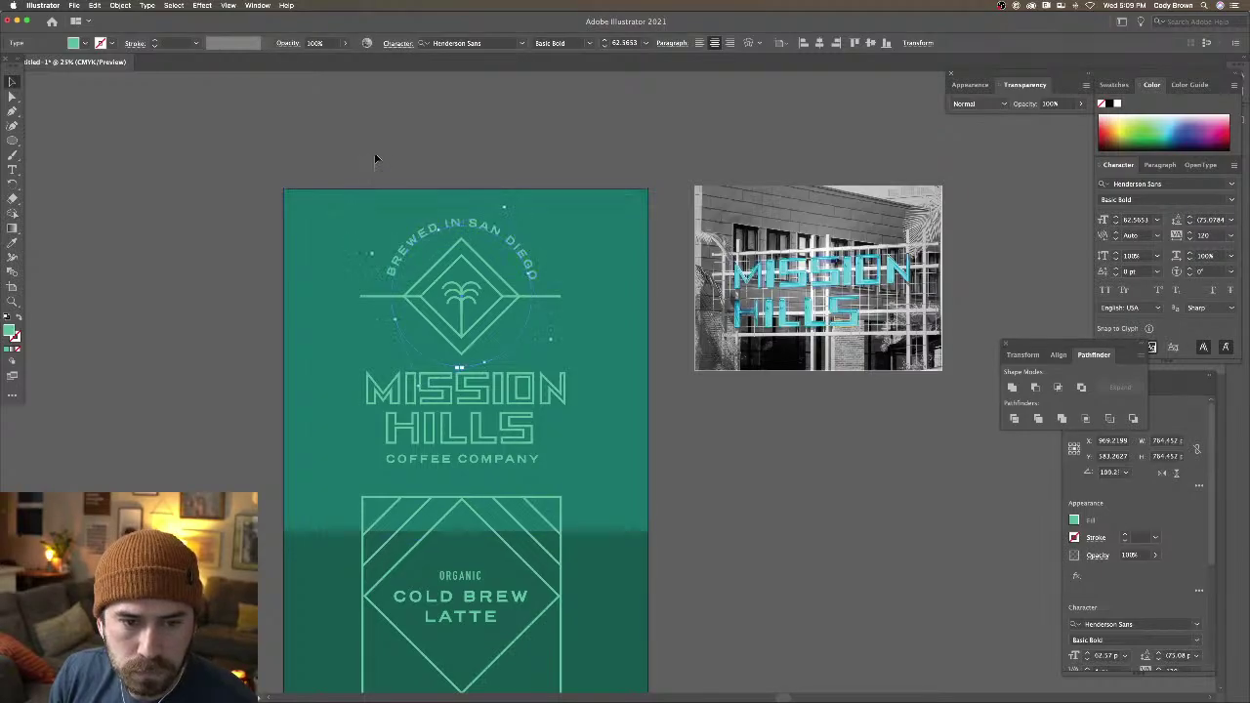
pyautogui.click(402, 139)
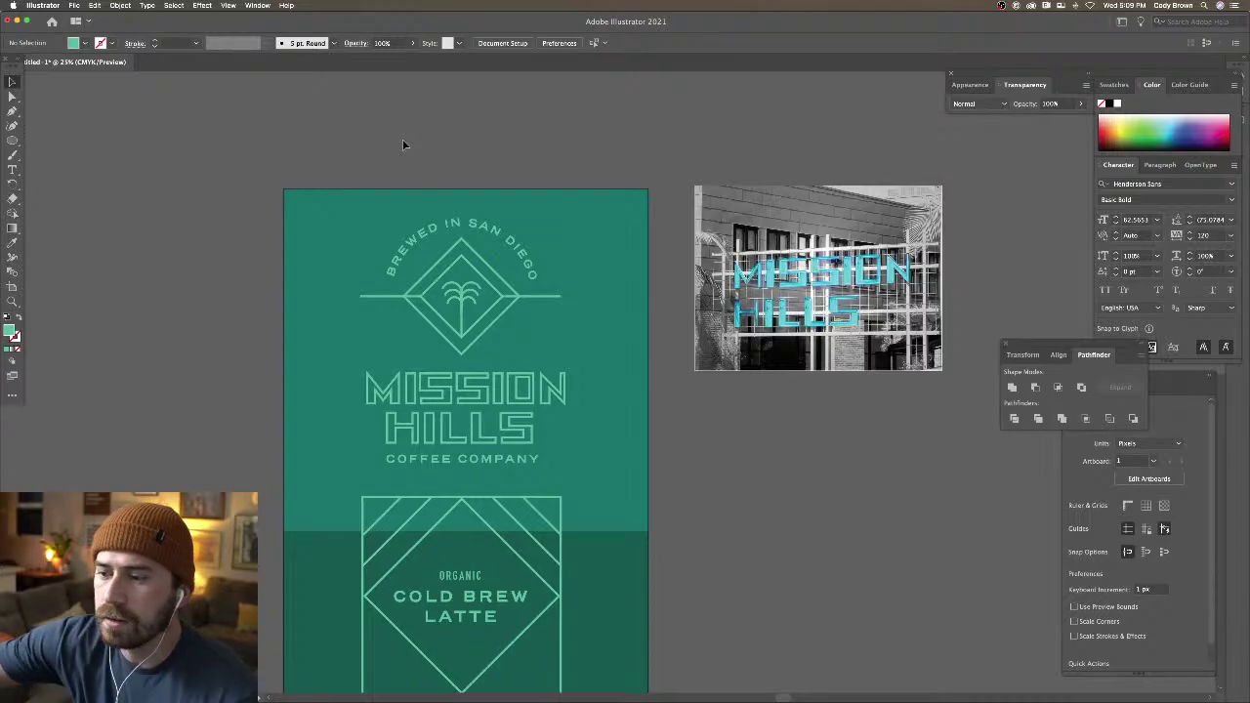
# Nudge the BREWED IN SAN DIEGO text's position along the circle
pyautogui.click(535, 228)
pyautogui.moveTo(508, 206); pyautogui.dragTo(509, 203)
pyautogui.click(510, 164)
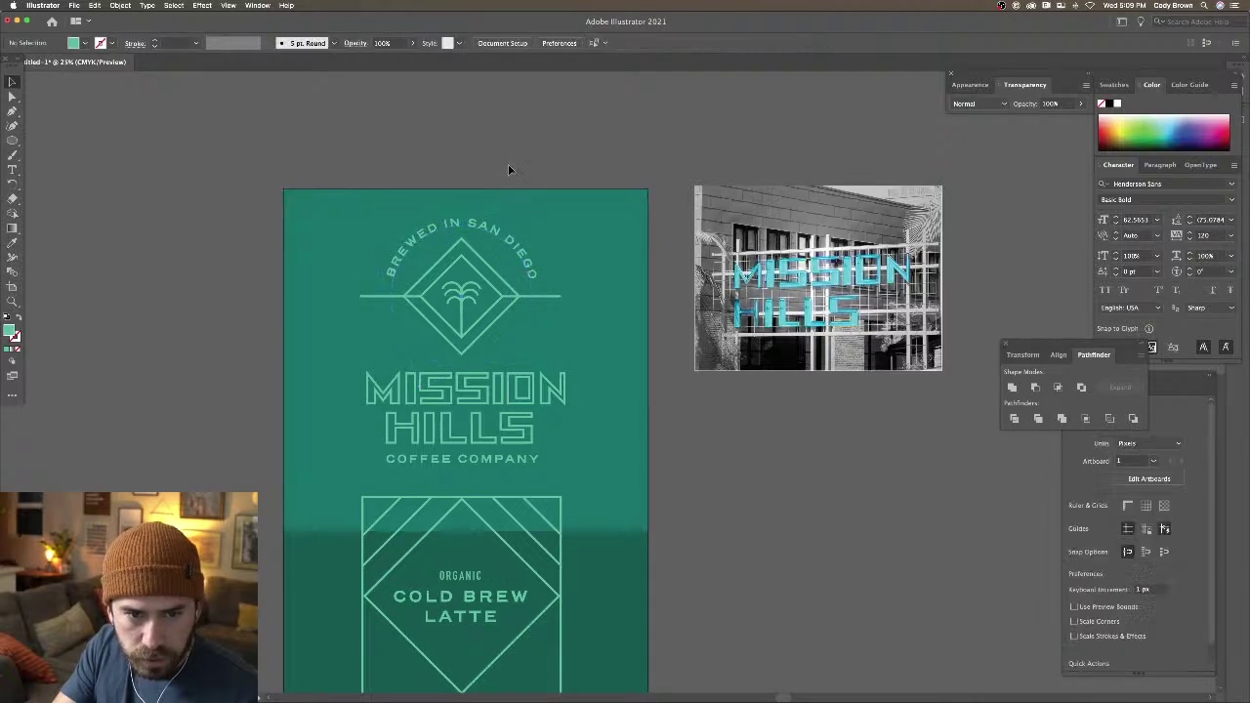
# Drag the line's left and right anchors out to the artboard edges with Direct Selection
pyautogui.scroll(-2, 547, 215)
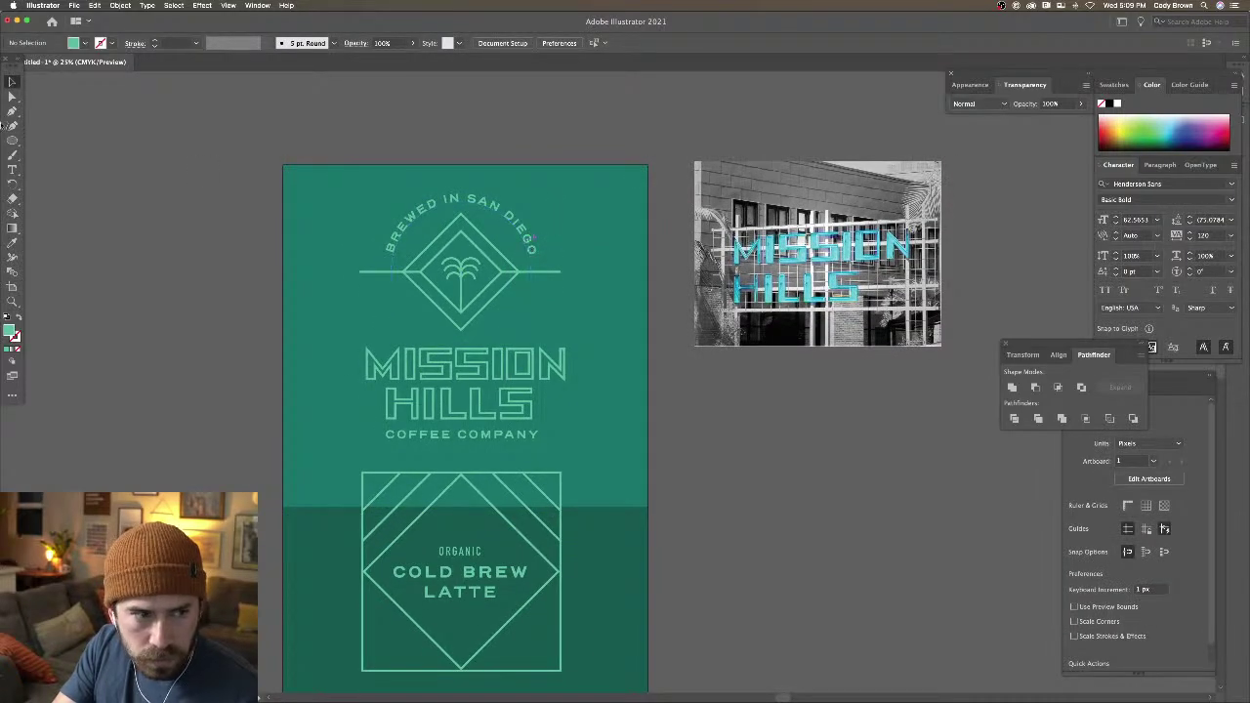
pyautogui.press('a')
pyautogui.moveTo(359, 274); pyautogui.dragTo(283, 274)
pyautogui.moveTo(561, 274); pyautogui.dragTo(645, 264)
pyautogui.click(656, 286)
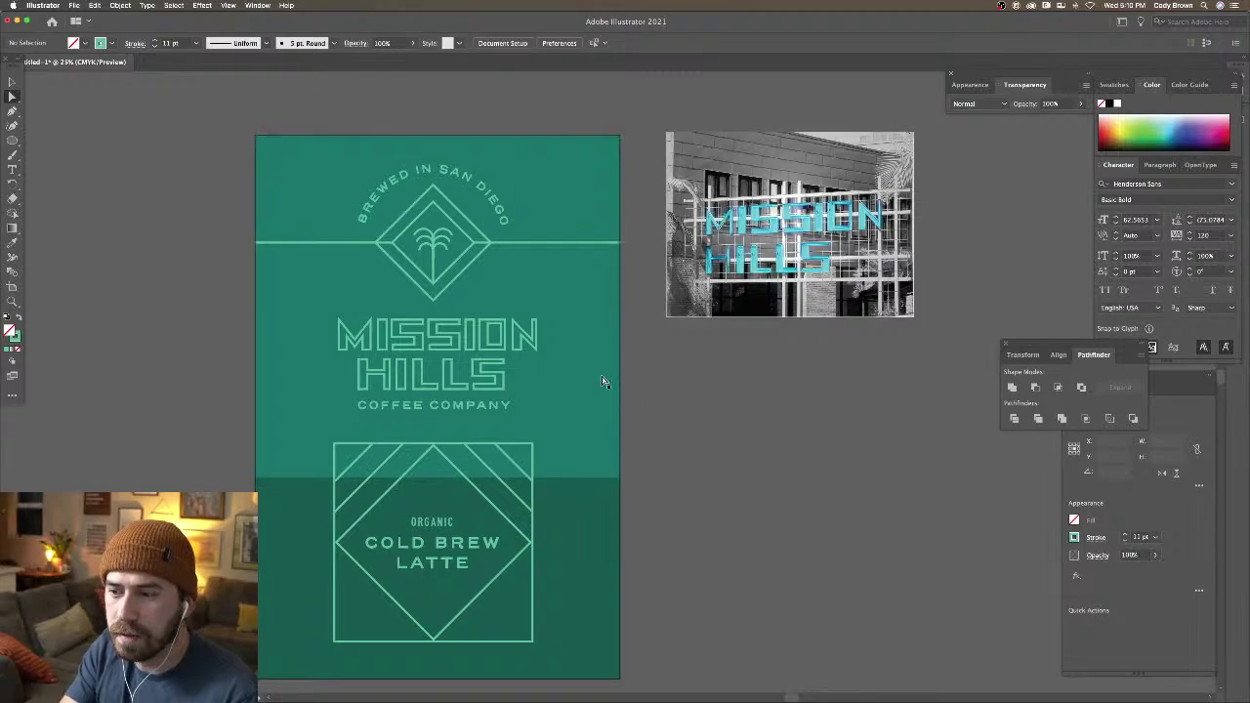
# Duplicate the top-band diagonal stripes into the box's bottom band, then marquee-select all artwork
pyautogui.click(12, 83)
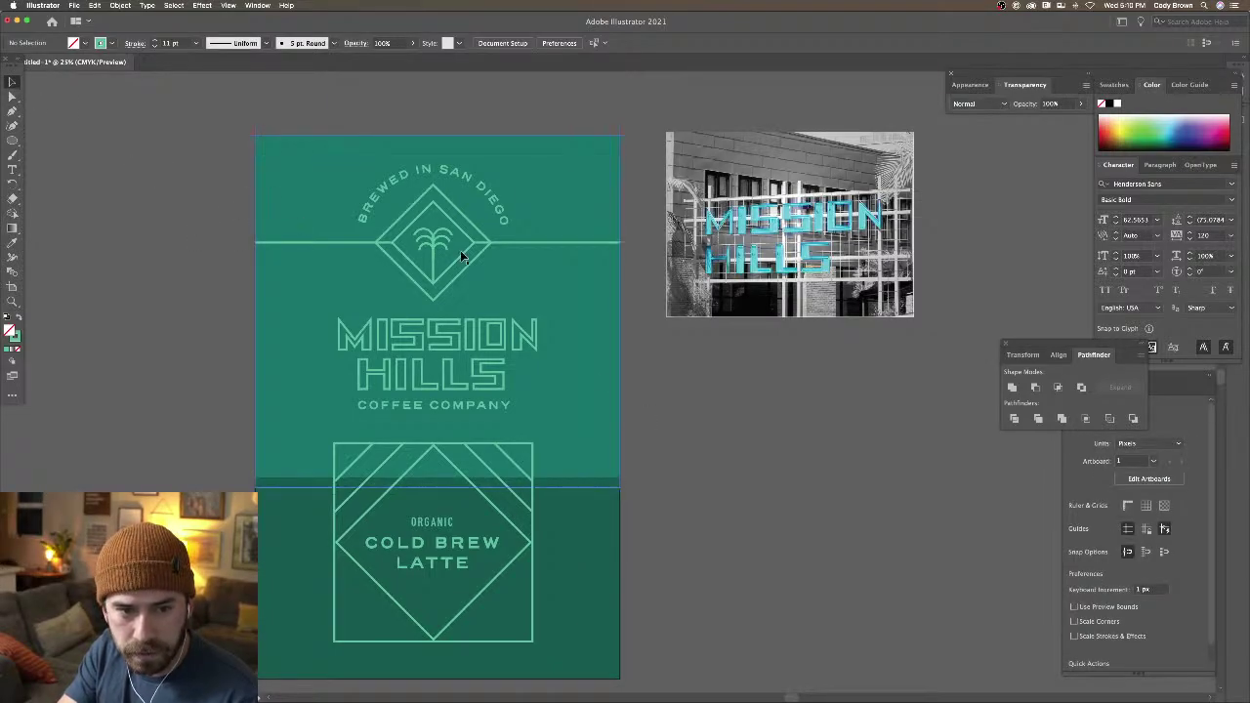
pyautogui.click(489, 156)
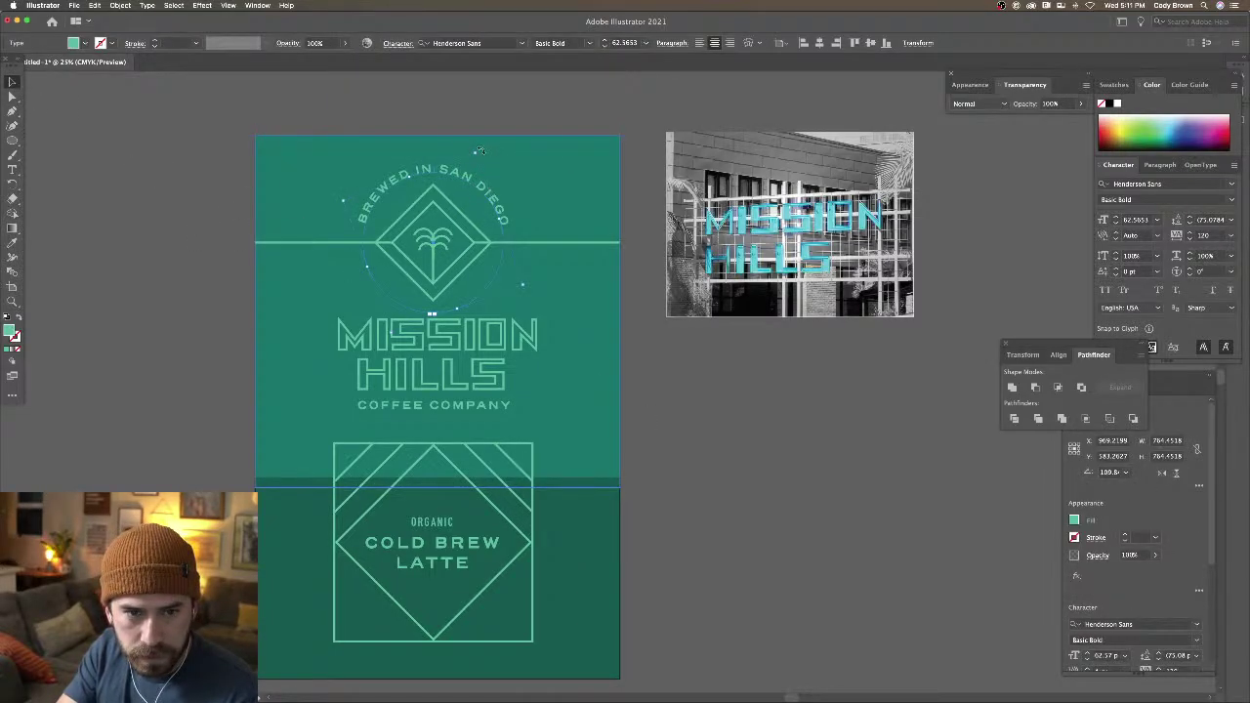
pyautogui.click(470, 121)
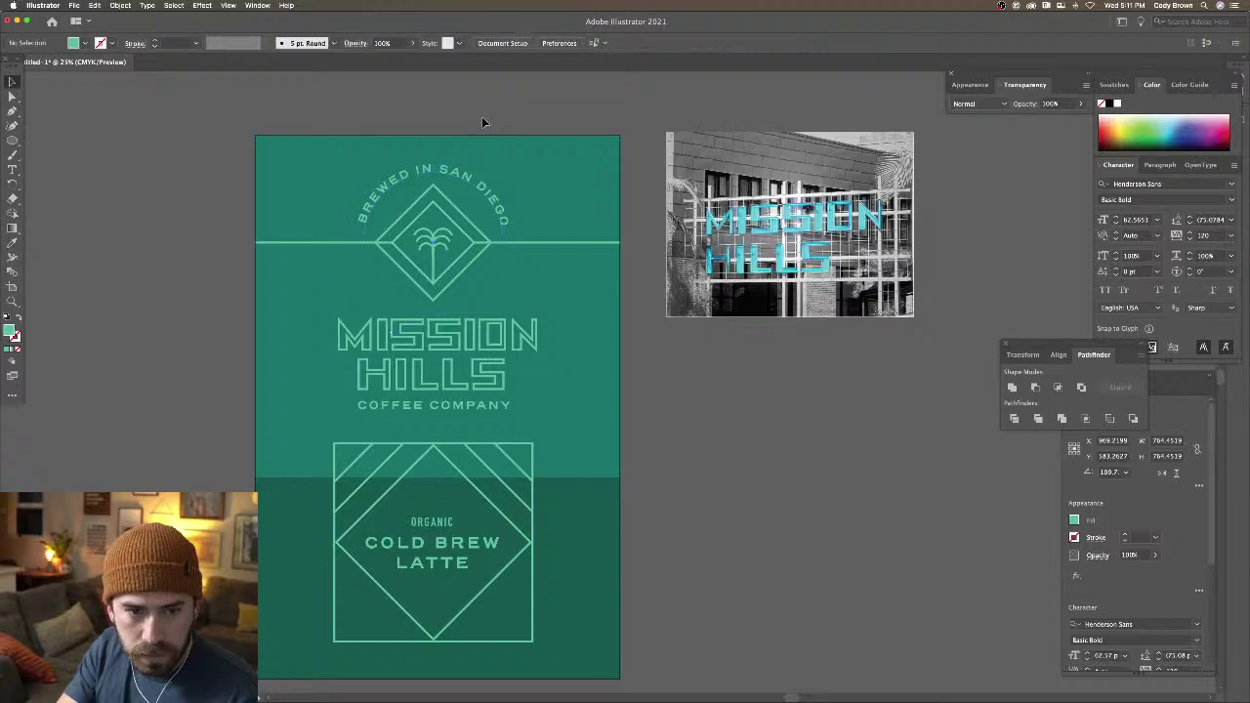
pyautogui.hscroll(2, 537, 232)
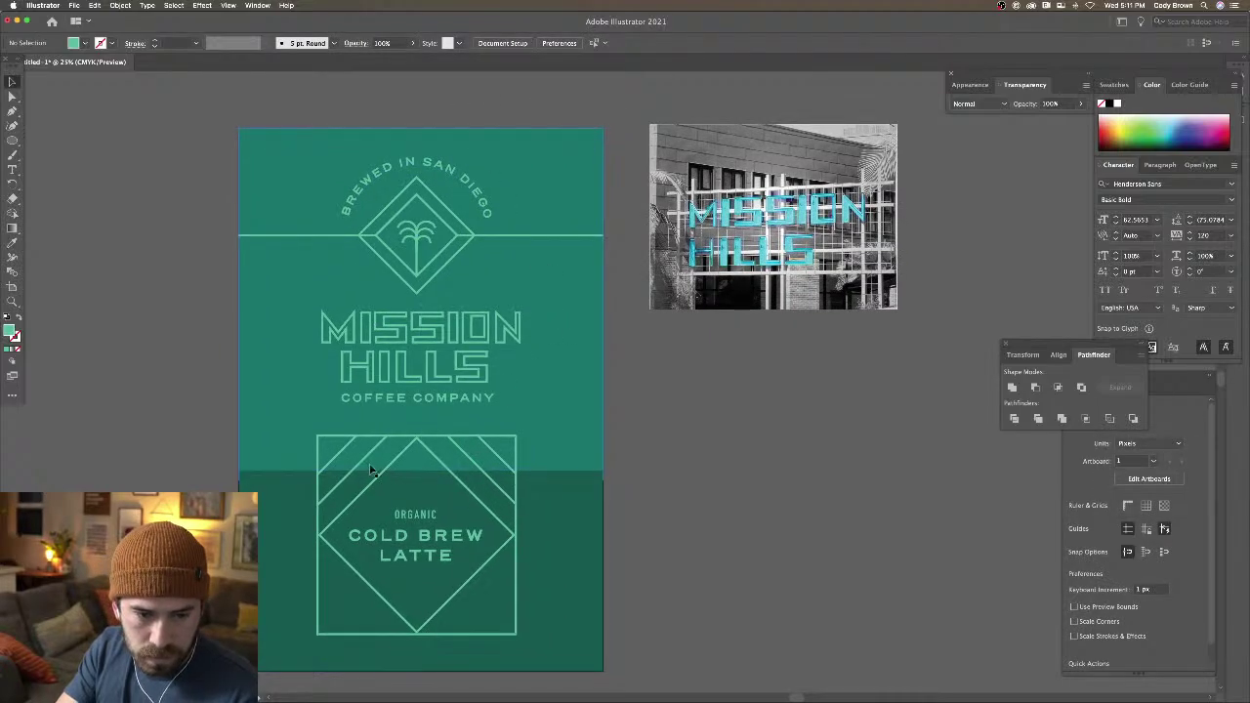
pyautogui.click(343, 454)
pyautogui.keyDown('shift'); pyautogui.click(475, 466); pyautogui.keyUp('shift')
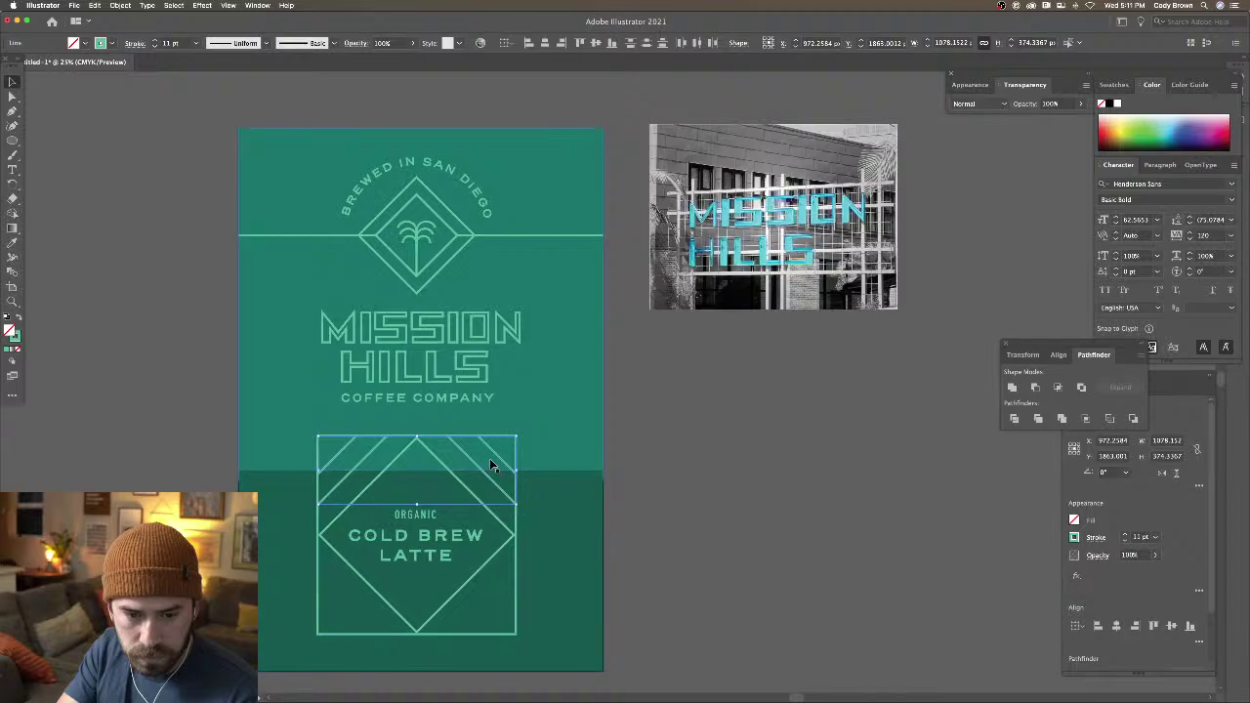
pyautogui.moveTo(502, 455); pyautogui.dragTo(495, 585)
pyautogui.click(644, 544)
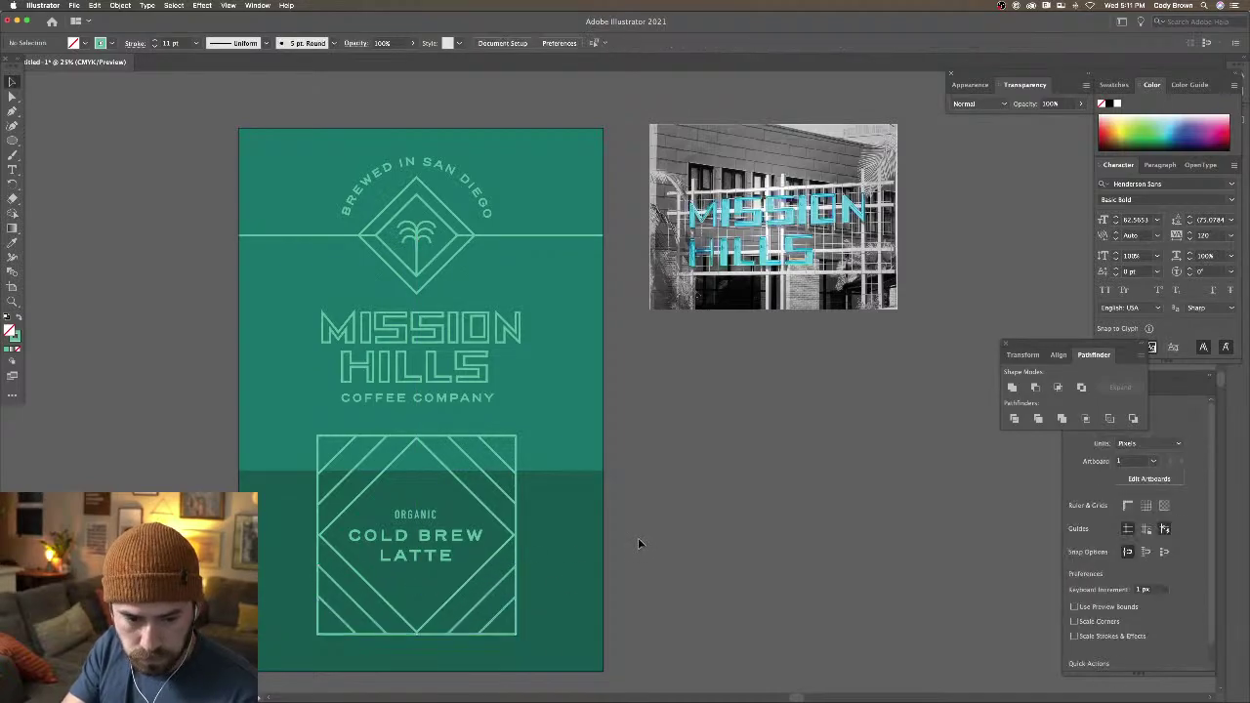
pyautogui.scroll(-1, 639, 544)
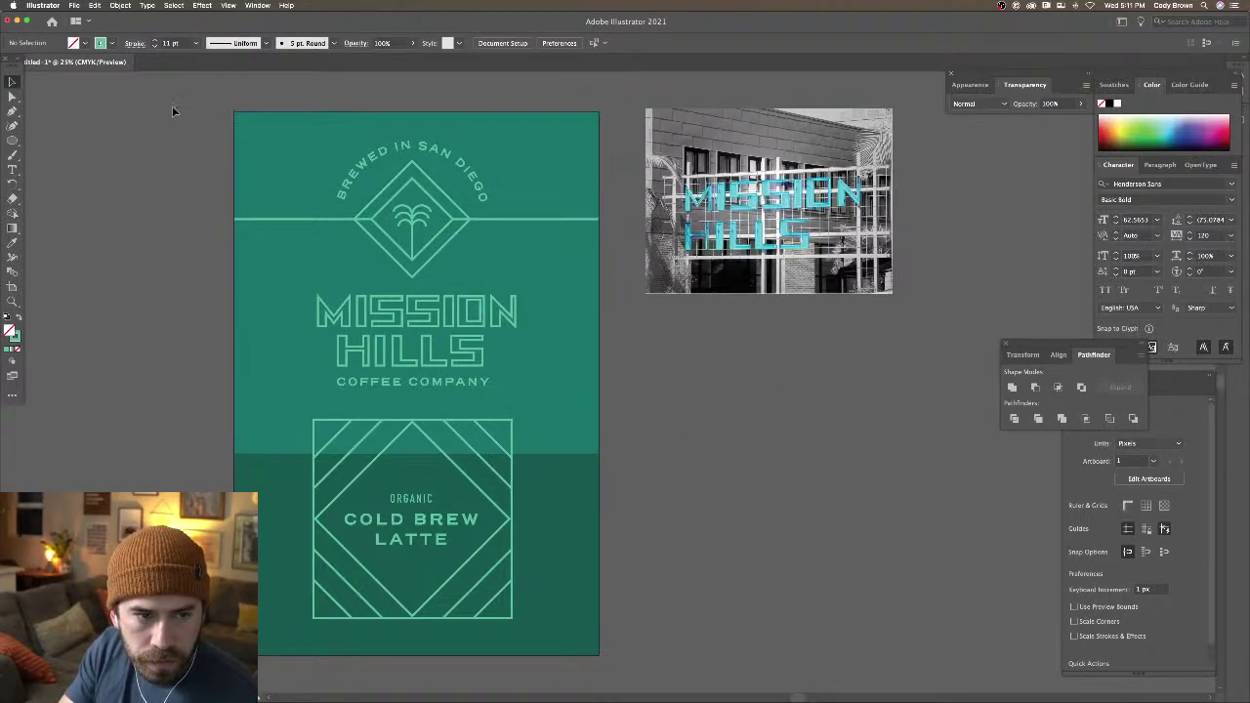
pyautogui.moveTo(172, 105); pyautogui.dragTo(602, 660)
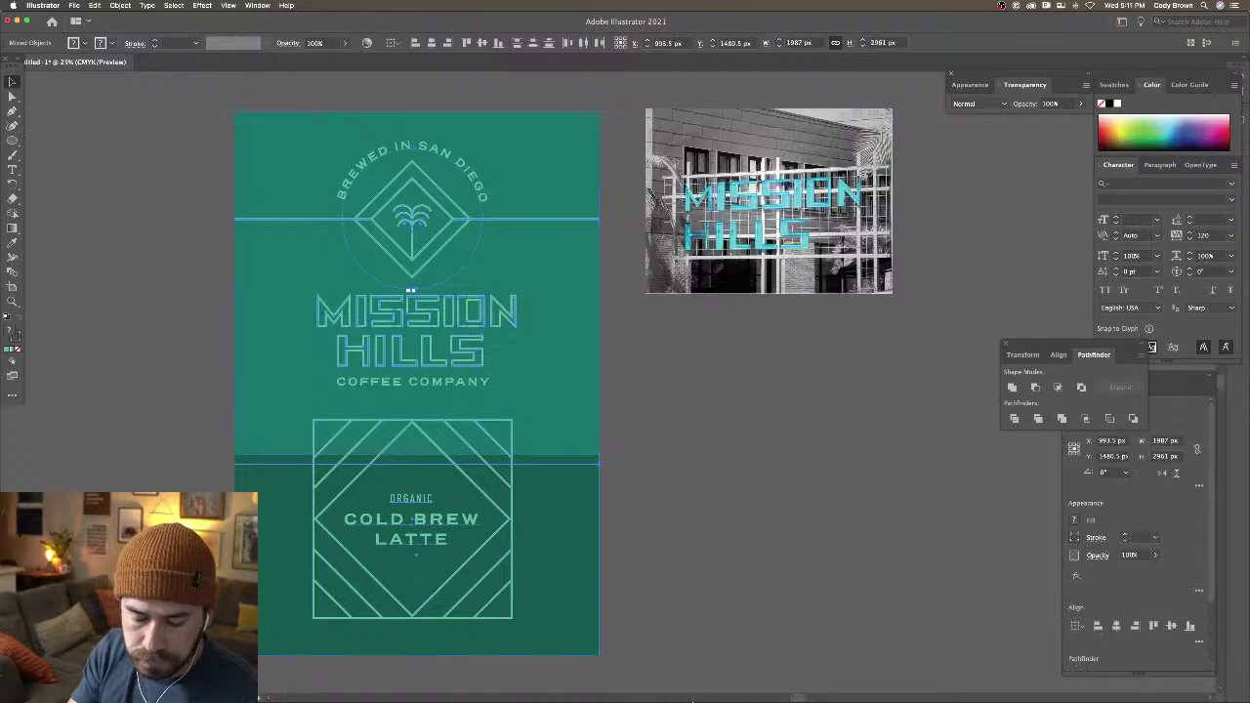
# In Photoshop, replace the old label artwork with the copied design as a Smart Object
pyautogui.click(711, 682)
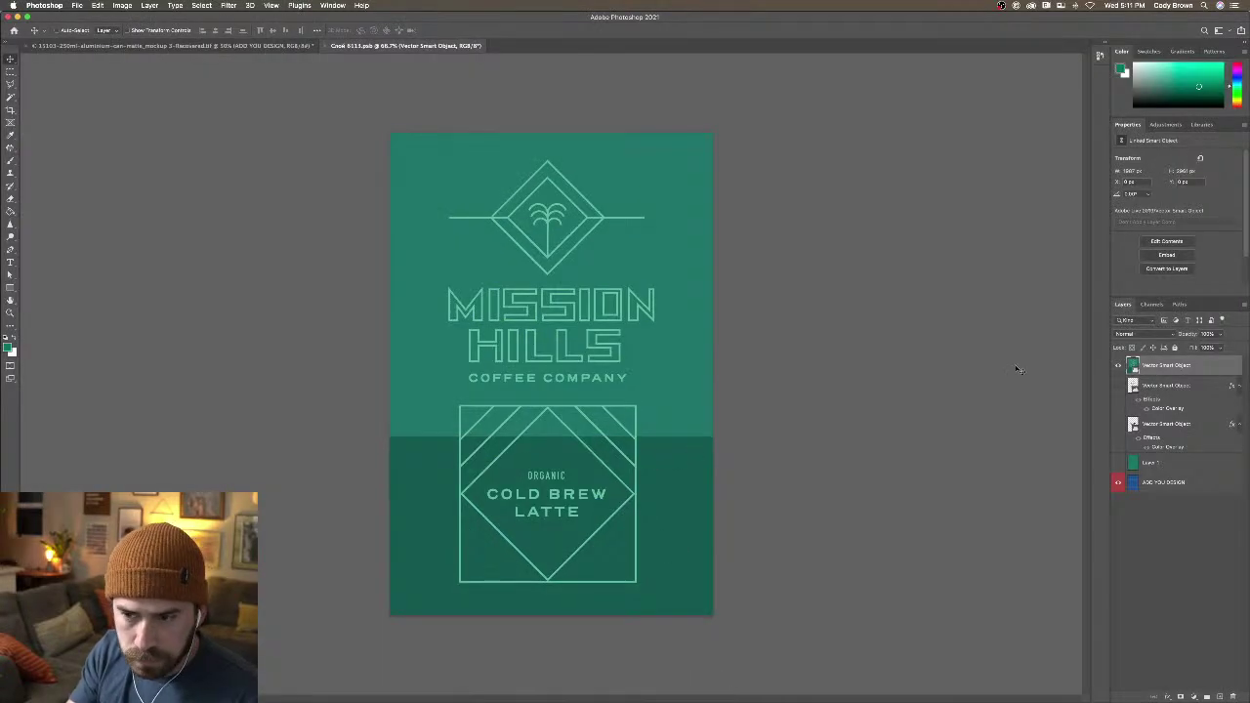
pyautogui.press('Delete')
pyautogui.press('super+v')
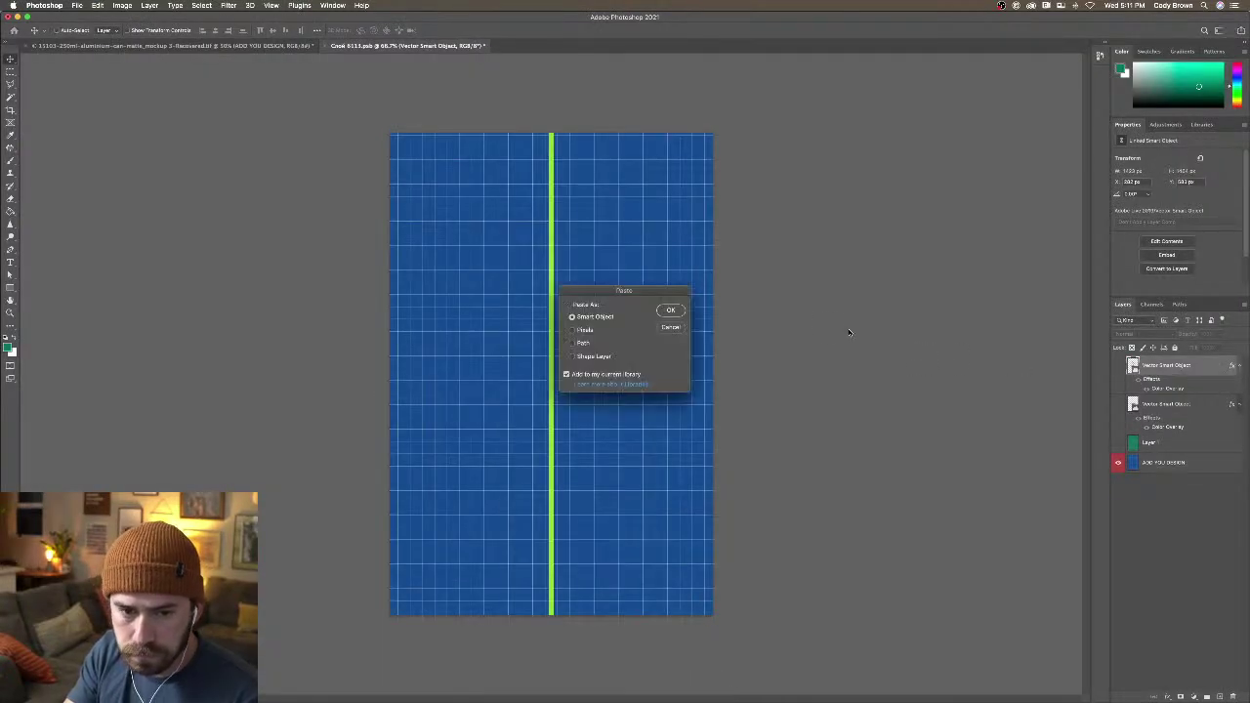
pyautogui.click(671, 311)
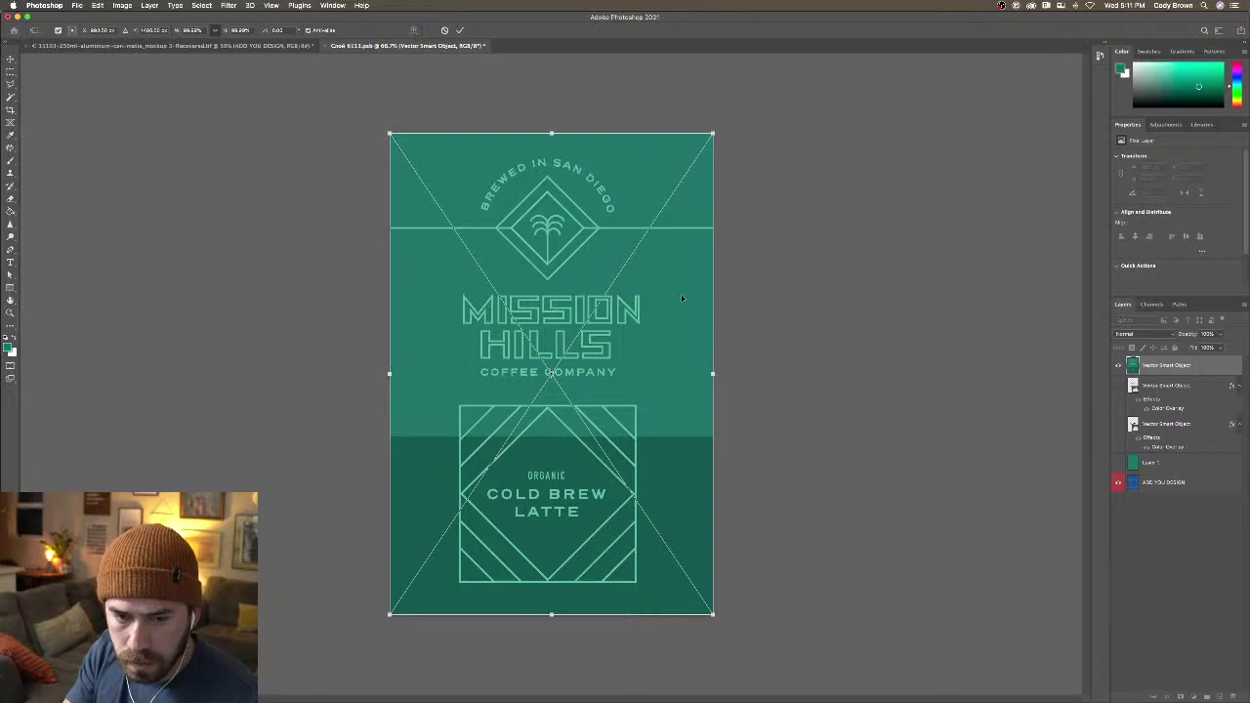
pyautogui.press('Return')
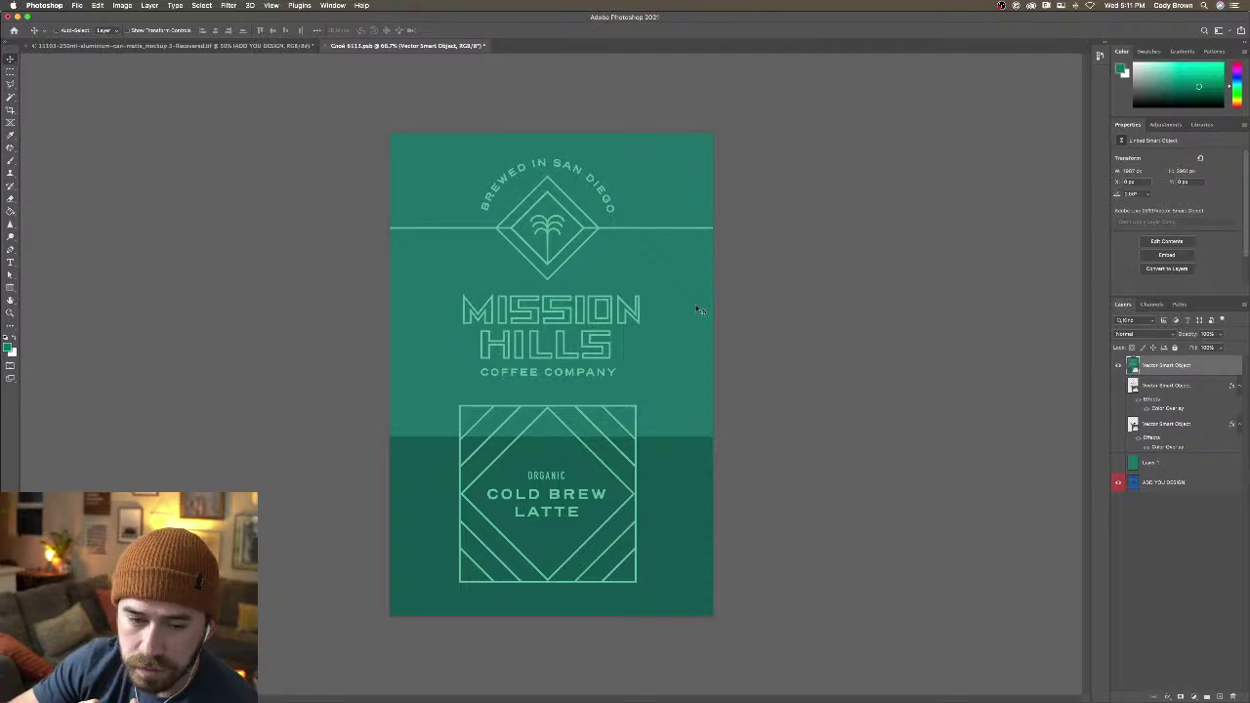
# Save the smart object, view the can mockup, and return to Illustrator
pyautogui.click(78, 6)
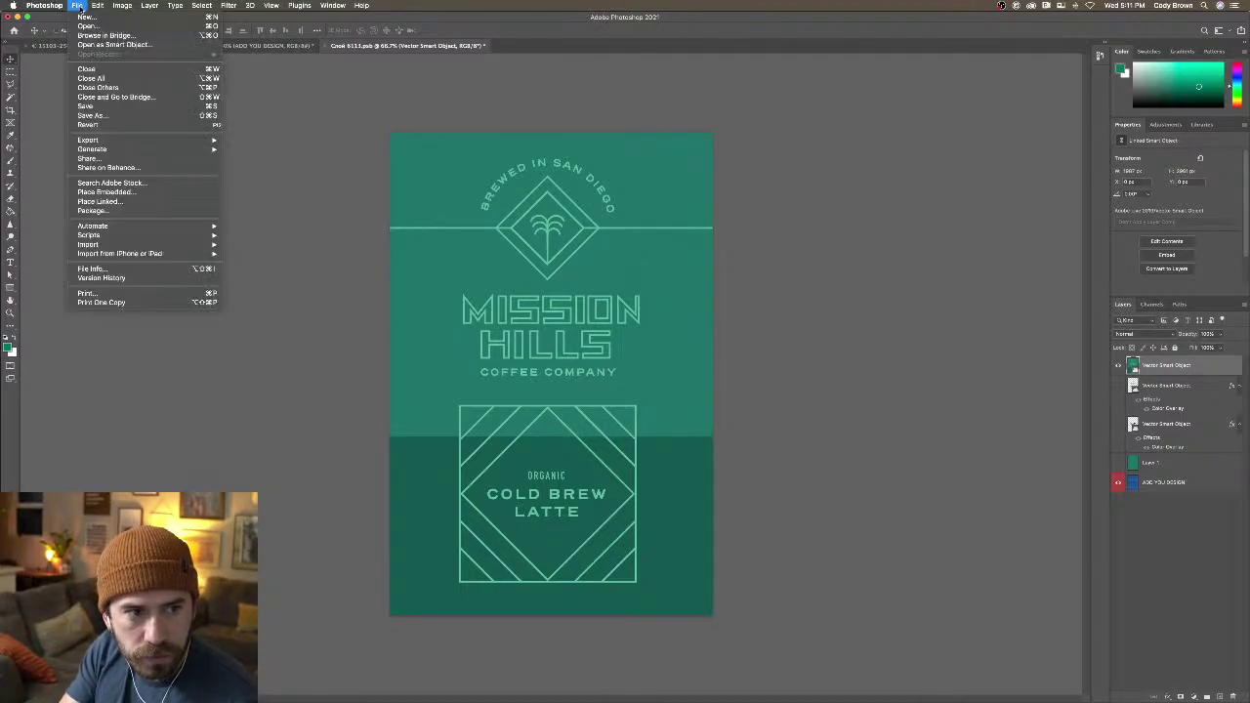
pyautogui.click(94, 105)
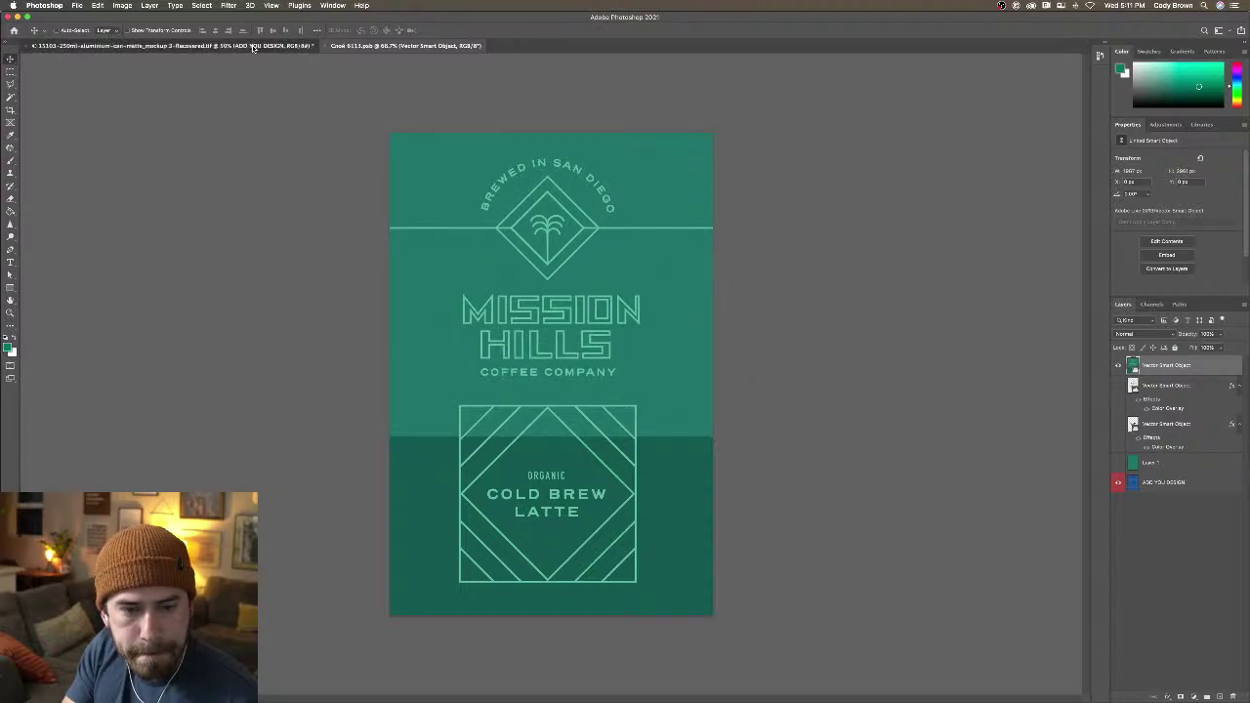
pyautogui.click(252, 46)
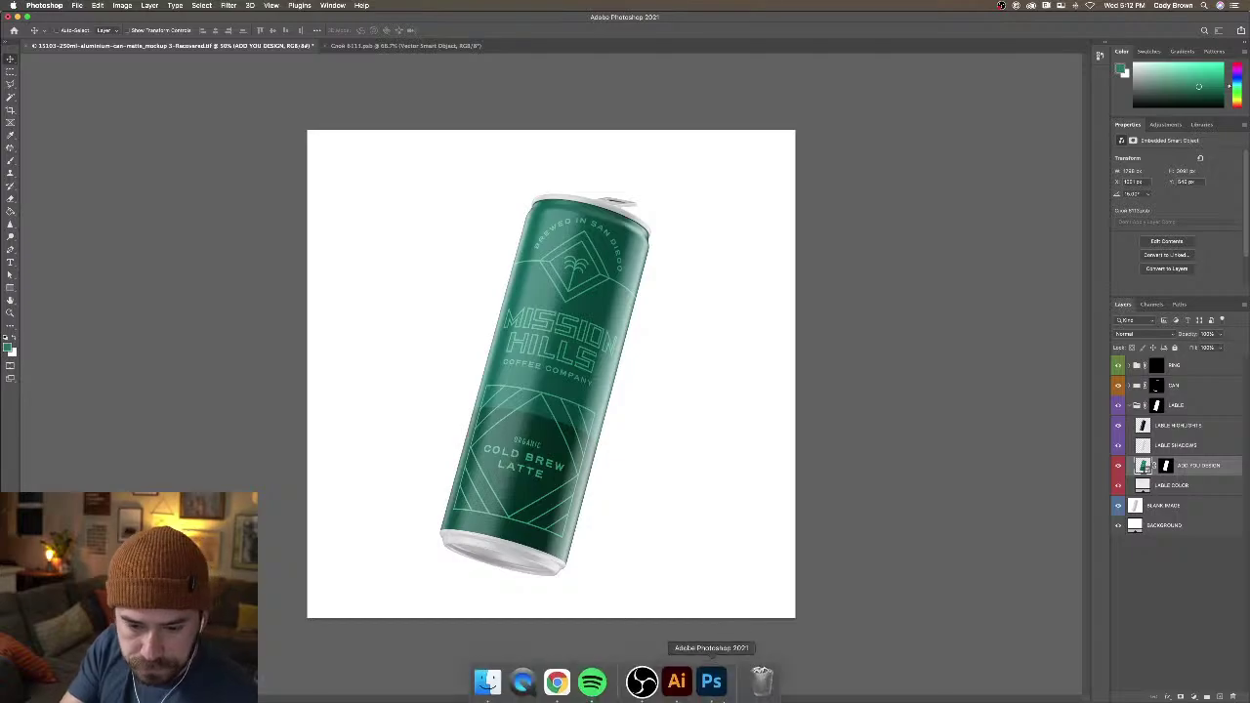
pyautogui.click(676, 680)
pyautogui.click(593, 421)
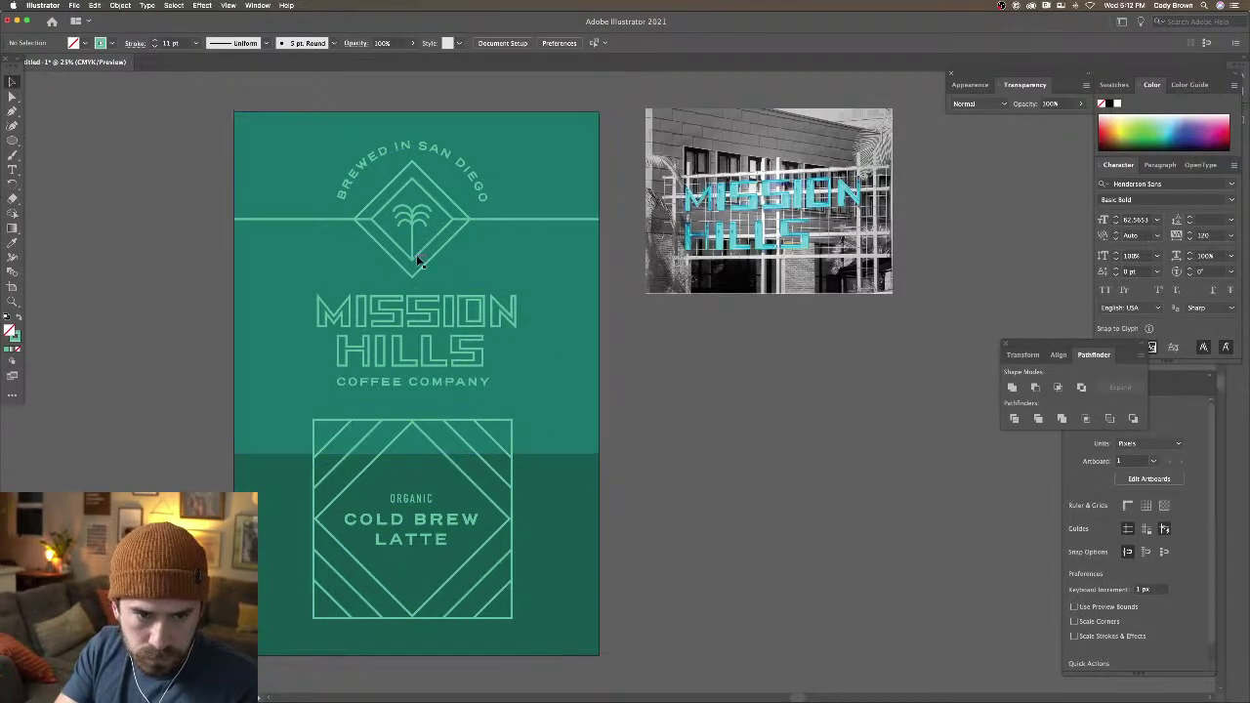
pyautogui.click(418, 225)
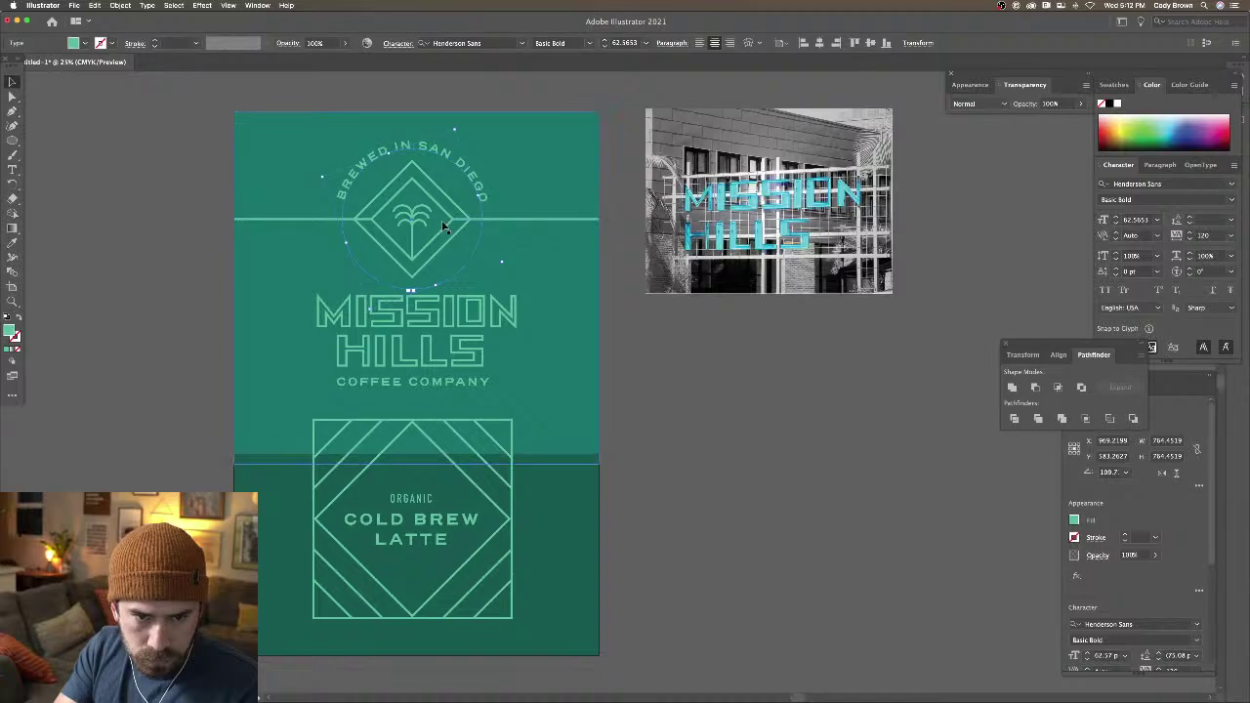
pyautogui.keyDown('shift'); pyautogui.click(322, 218); pyautogui.keyUp('shift')
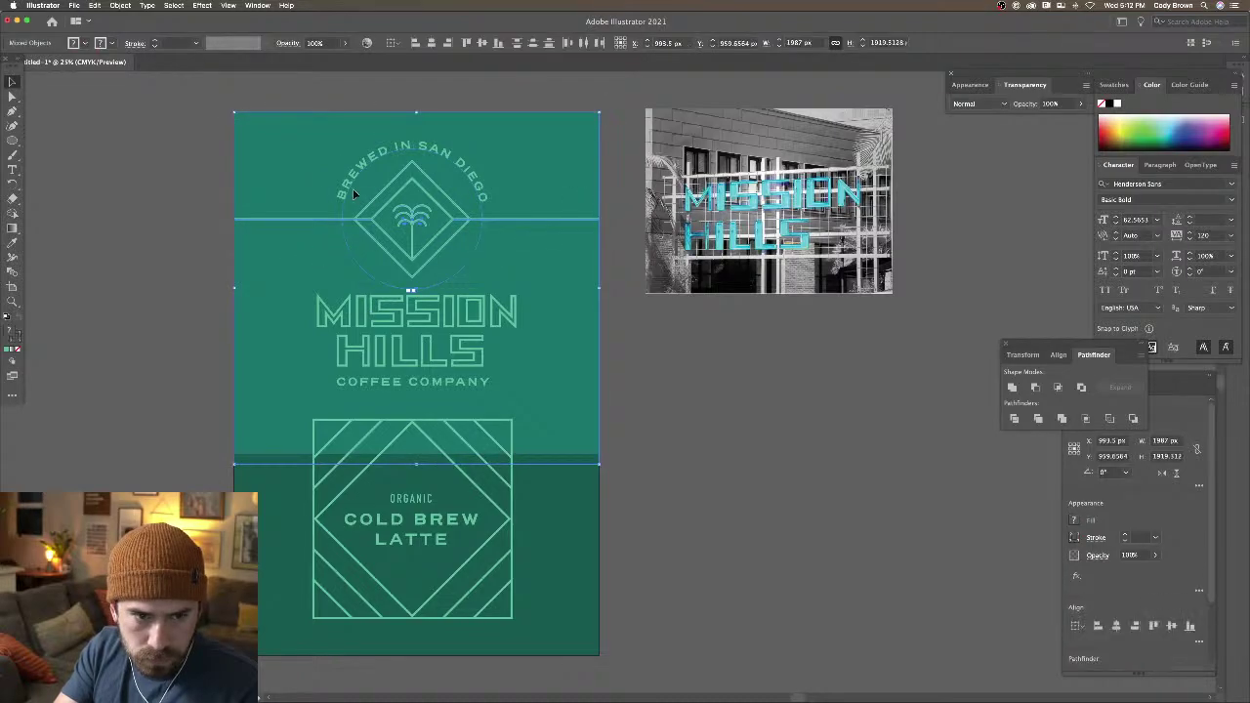
pyautogui.press('super+g')
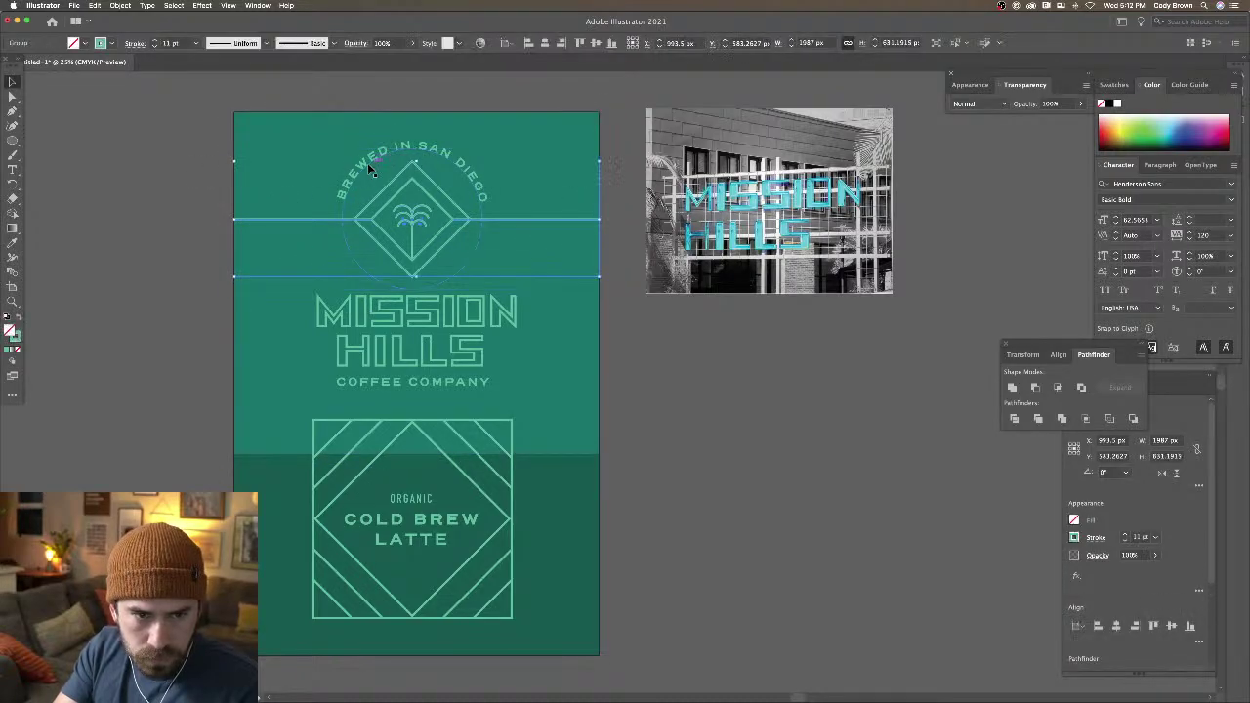
pyautogui.moveTo(599, 164); pyautogui.dragTo(558, 174)
pyautogui.doubleClick(467, 171)
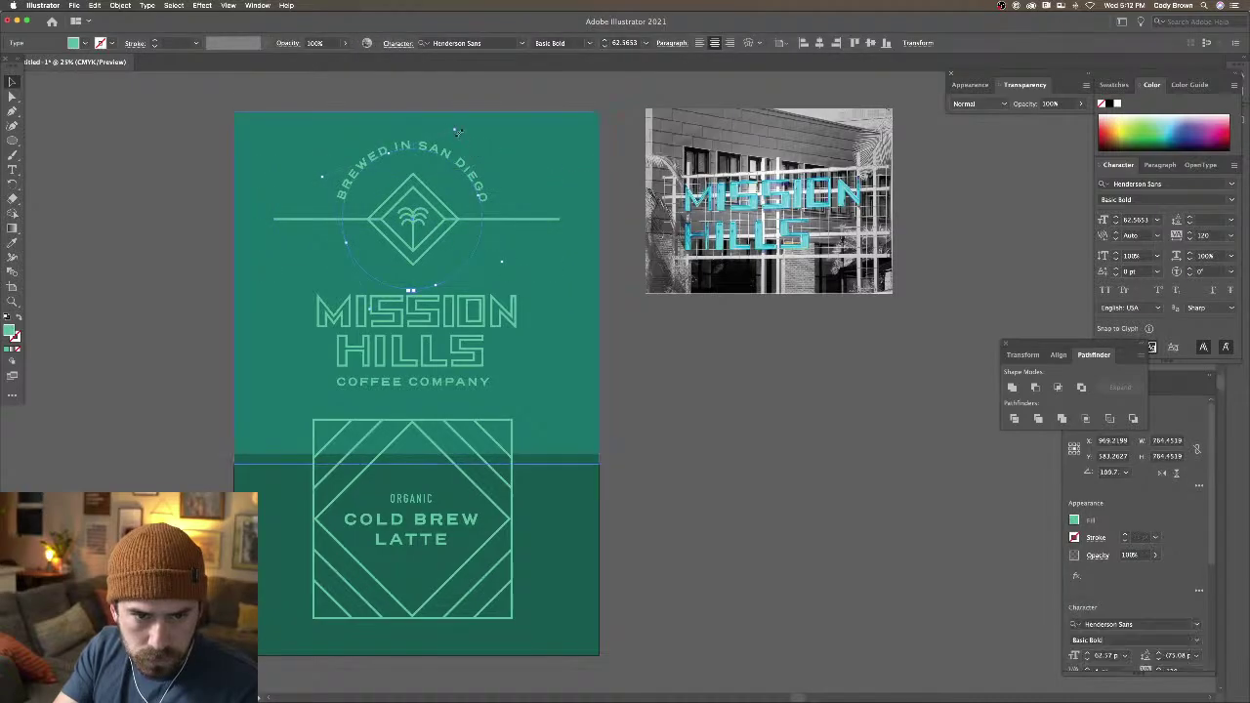
pyautogui.press('super+a')
pyautogui.press('Escape')
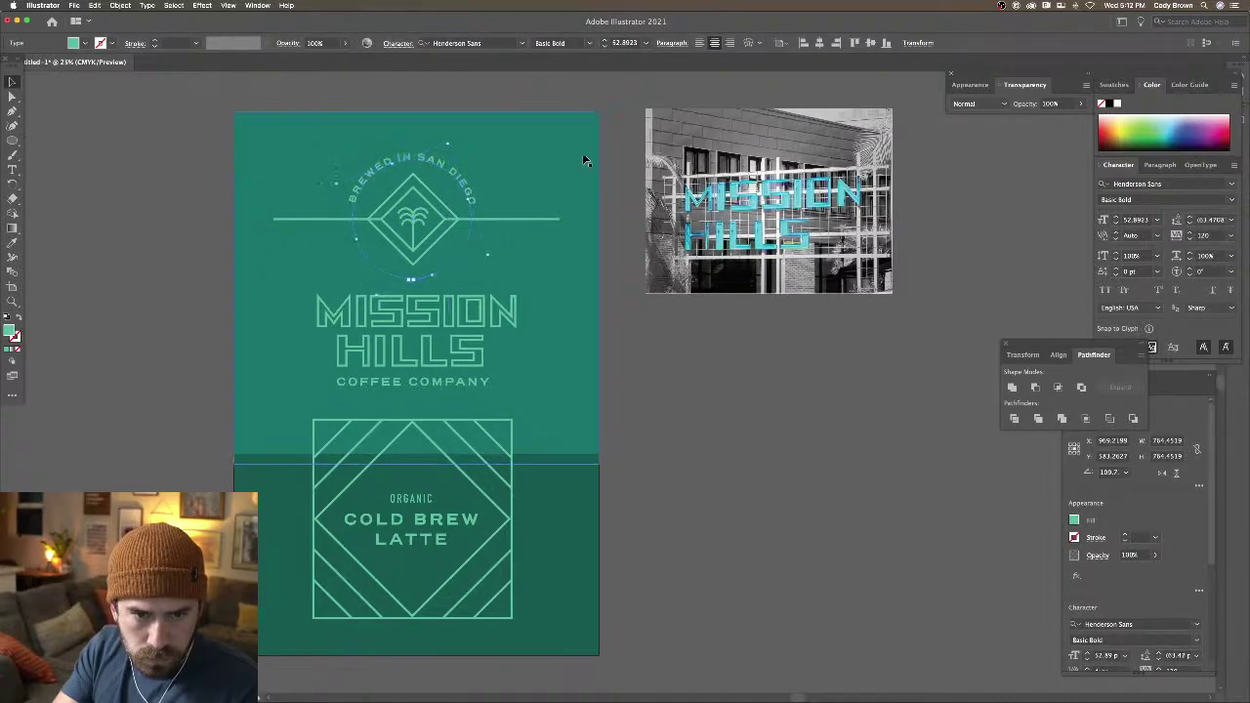
pyautogui.click(627, 156)
pyautogui.click(465, 310)
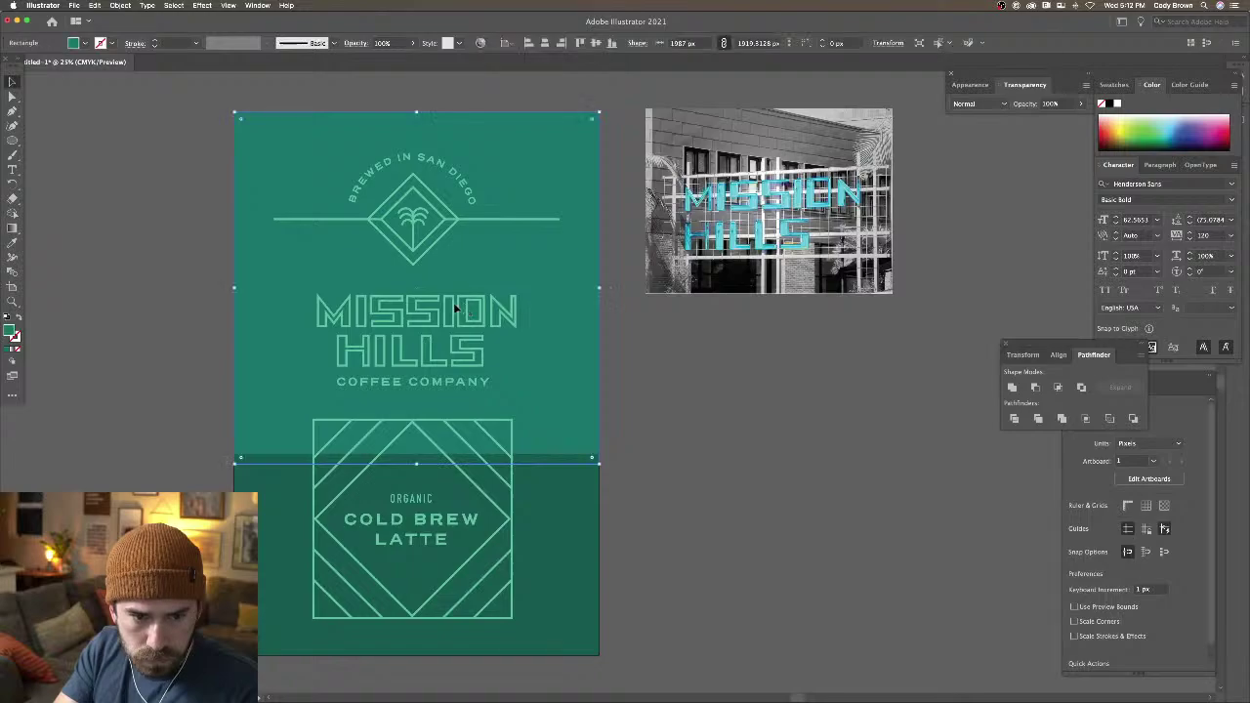
pyautogui.click(436, 384)
pyautogui.moveTo(436, 383); pyautogui.dragTo(437, 377)
pyautogui.click(608, 385)
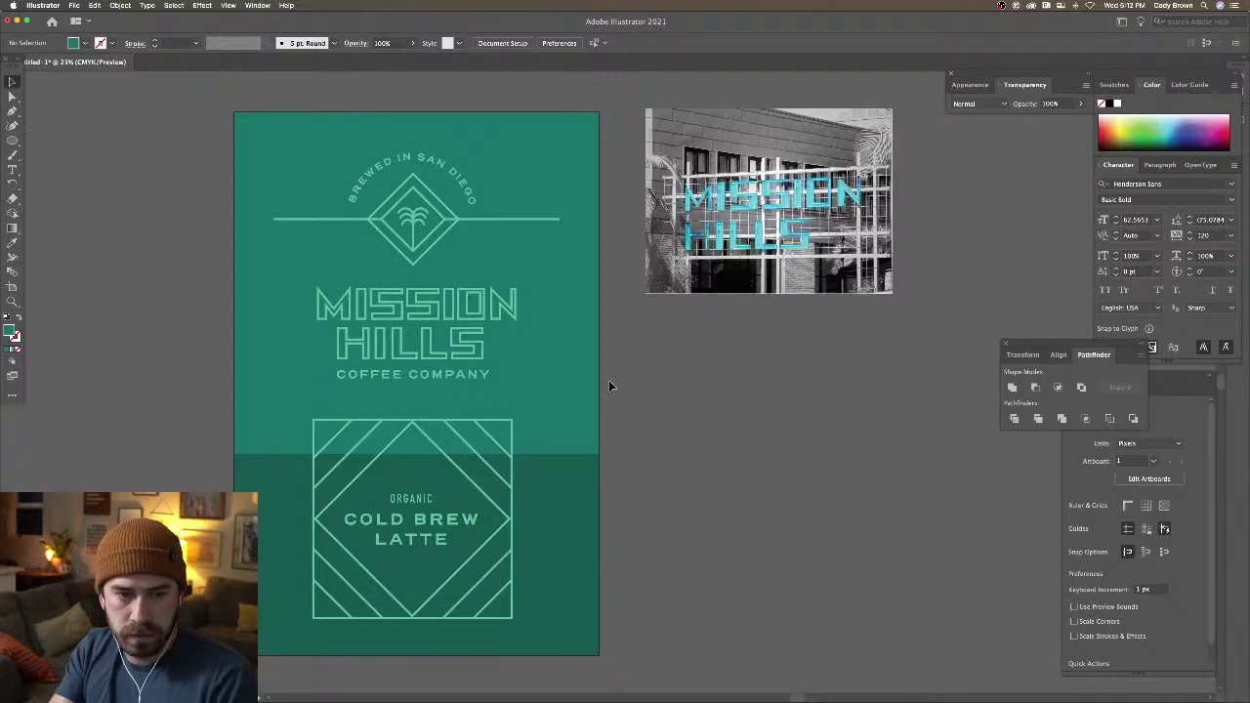
pyautogui.click(430, 235)
pyautogui.click(442, 233)
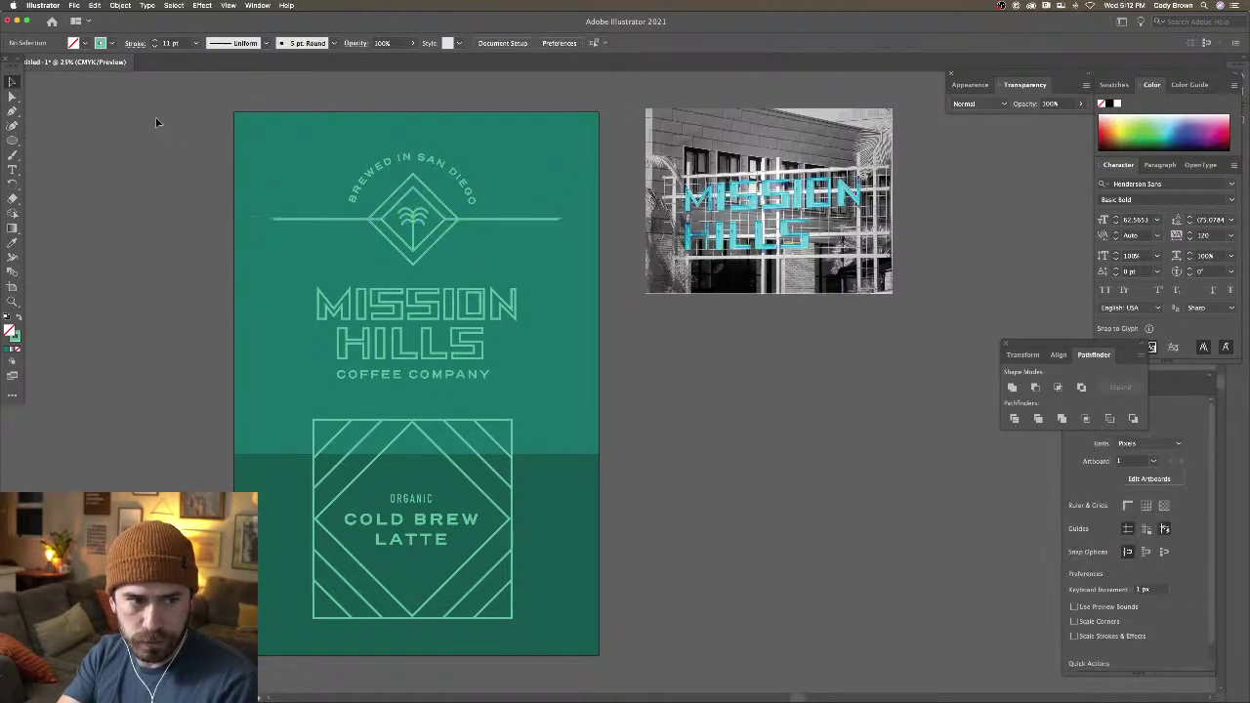
# Extend the dark green lower rectangle's top edge up to just below COFFEE COMPANY
pyautogui.click(423, 219)
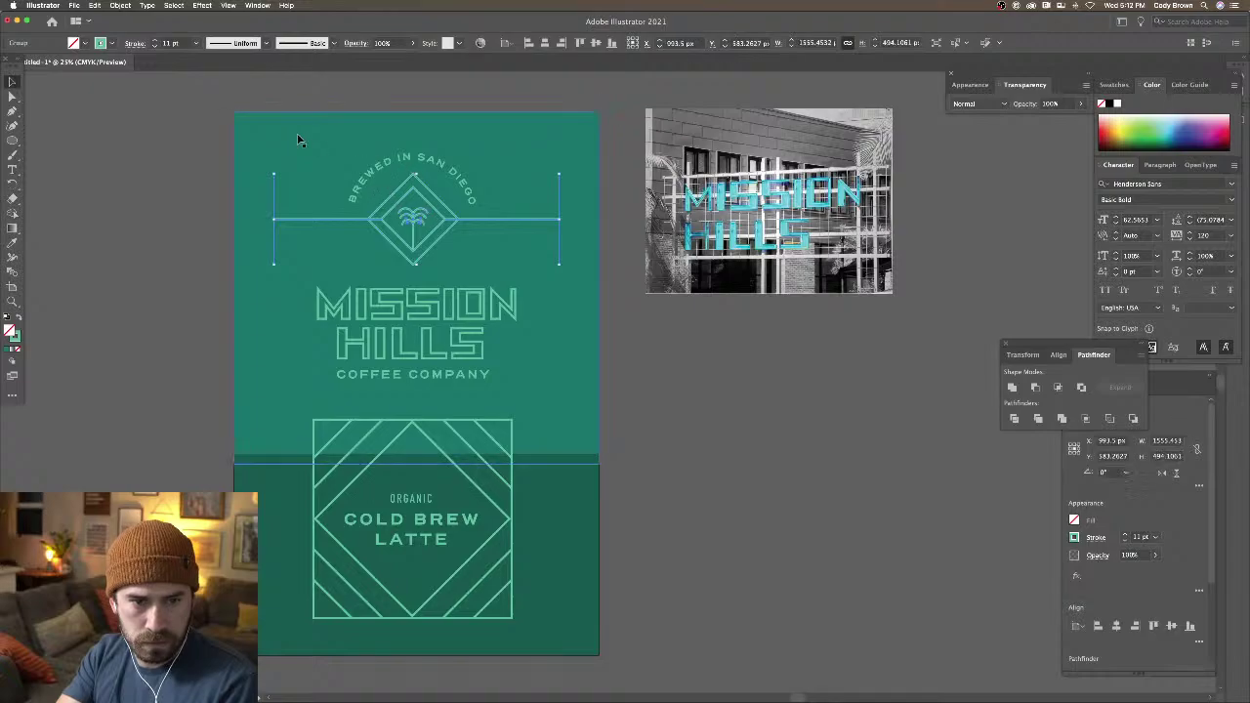
pyautogui.click(274, 106)
pyautogui.moveTo(323, 170); pyautogui.dragTo(314, 150)
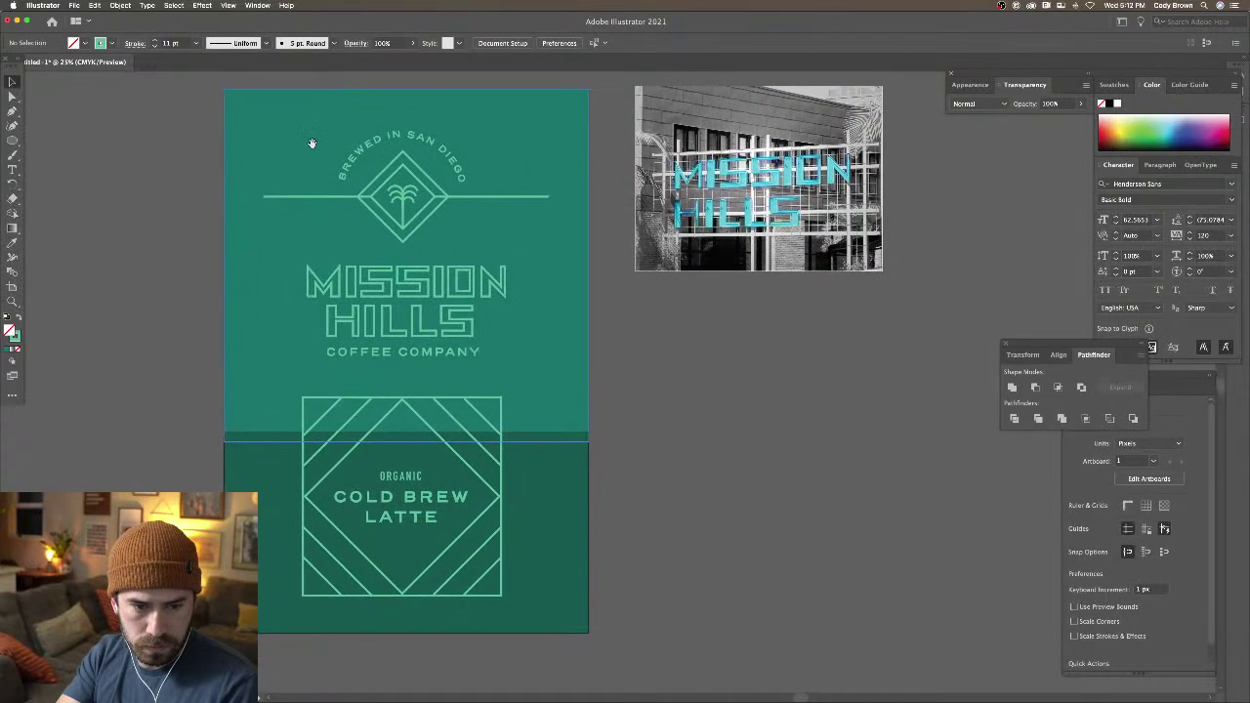
pyautogui.click(575, 454)
pyautogui.click(576, 452)
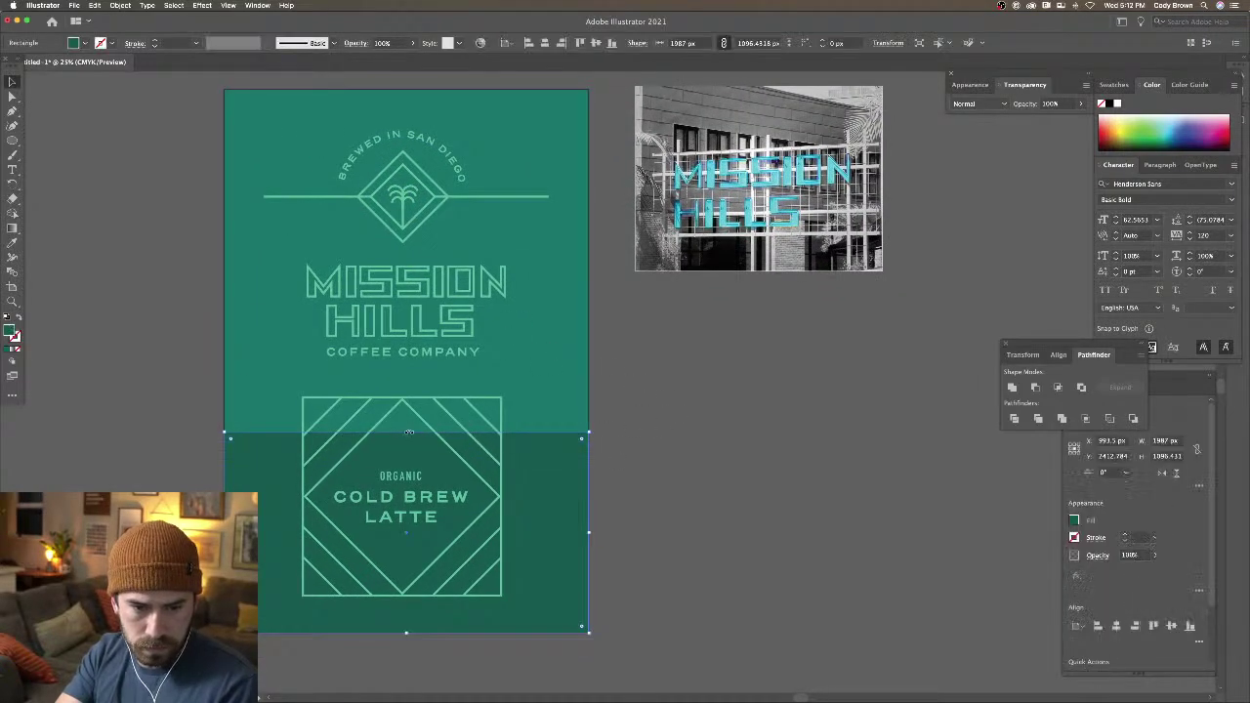
pyautogui.moveTo(408, 416); pyautogui.dragTo(414, 373)
pyautogui.click(655, 431)
pyautogui.scroll(-1, 656, 429)
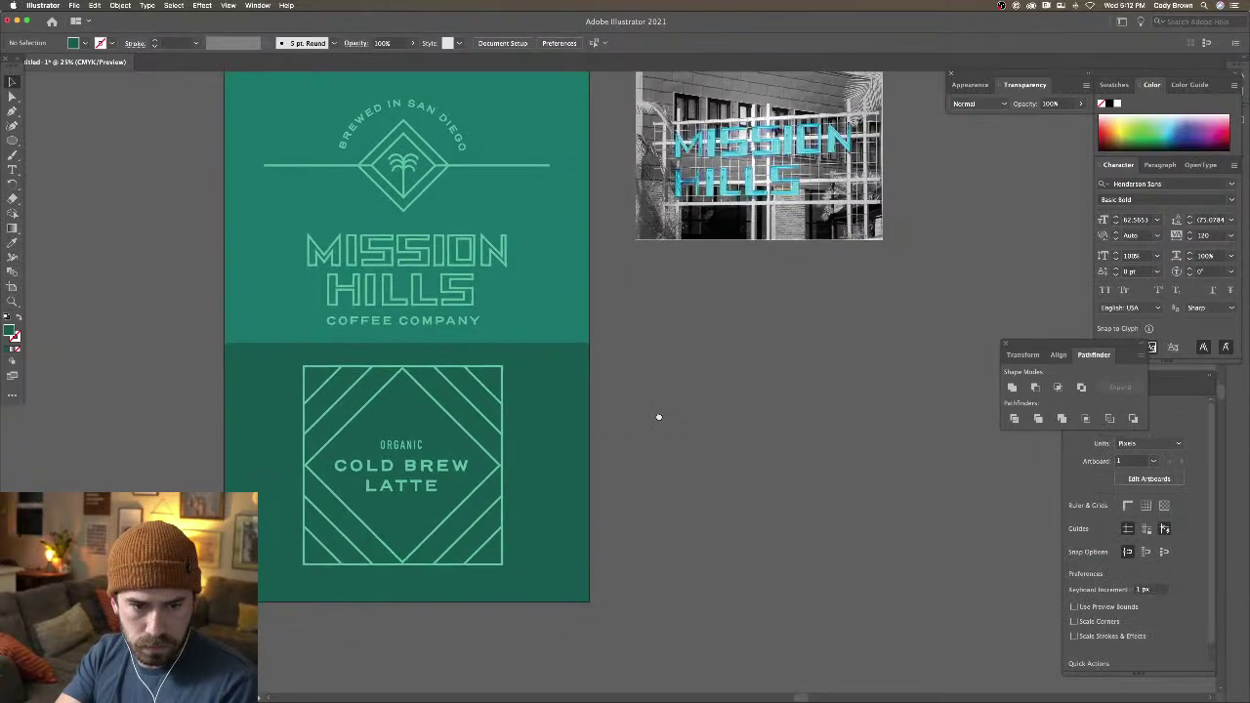
# Group the diamond-pattern square's lines and scale the group down slightly
pyautogui.click(450, 416)
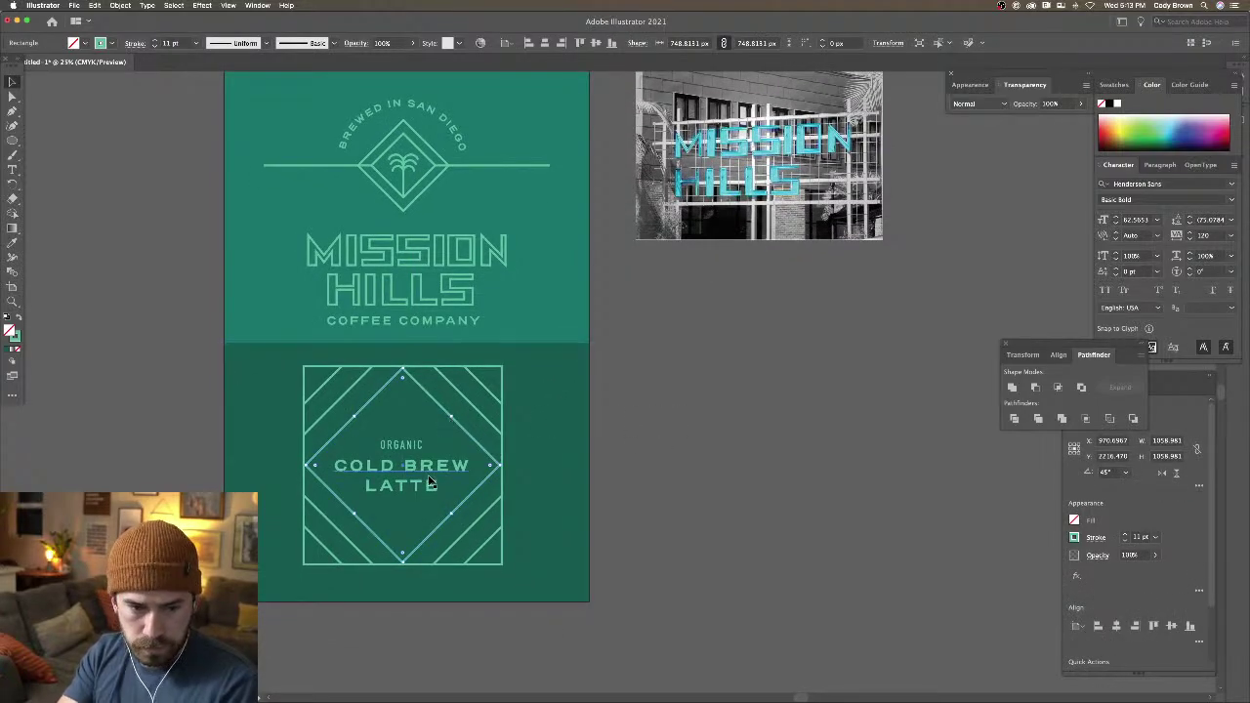
pyautogui.keyDown('shift'); pyautogui.click(502, 466); pyautogui.keyUp('shift')
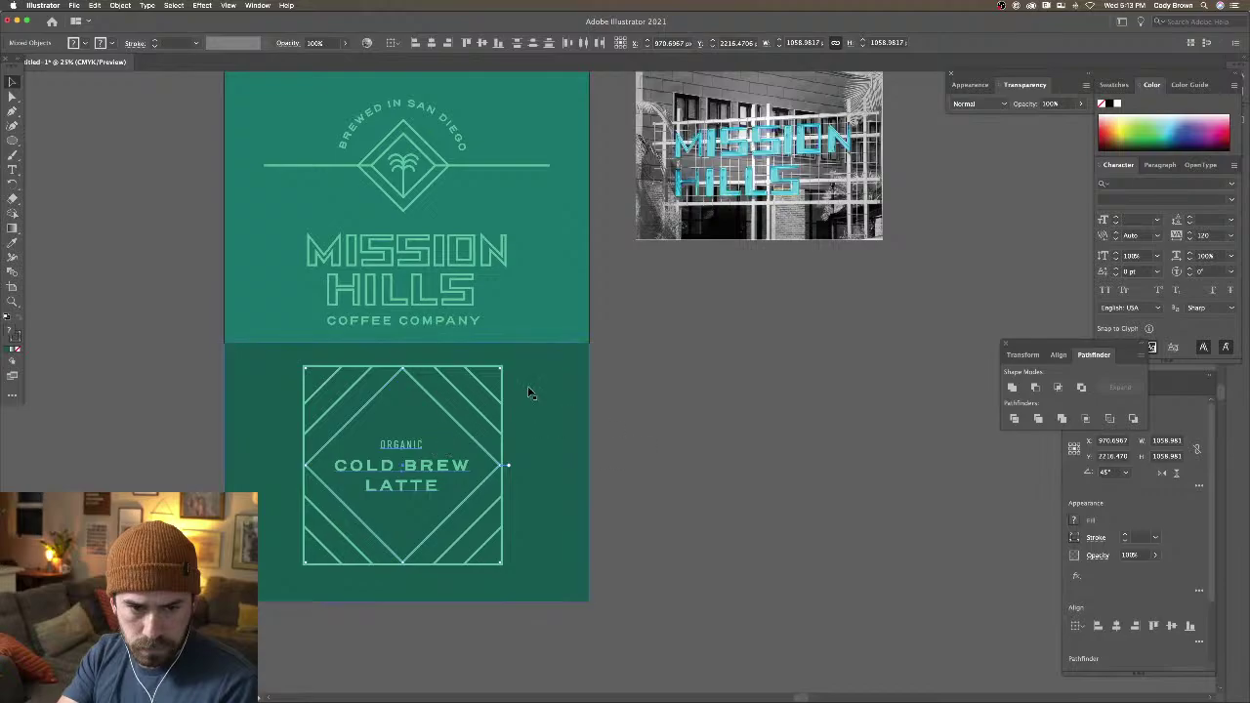
pyautogui.click(623, 372)
pyautogui.click(268, 577)
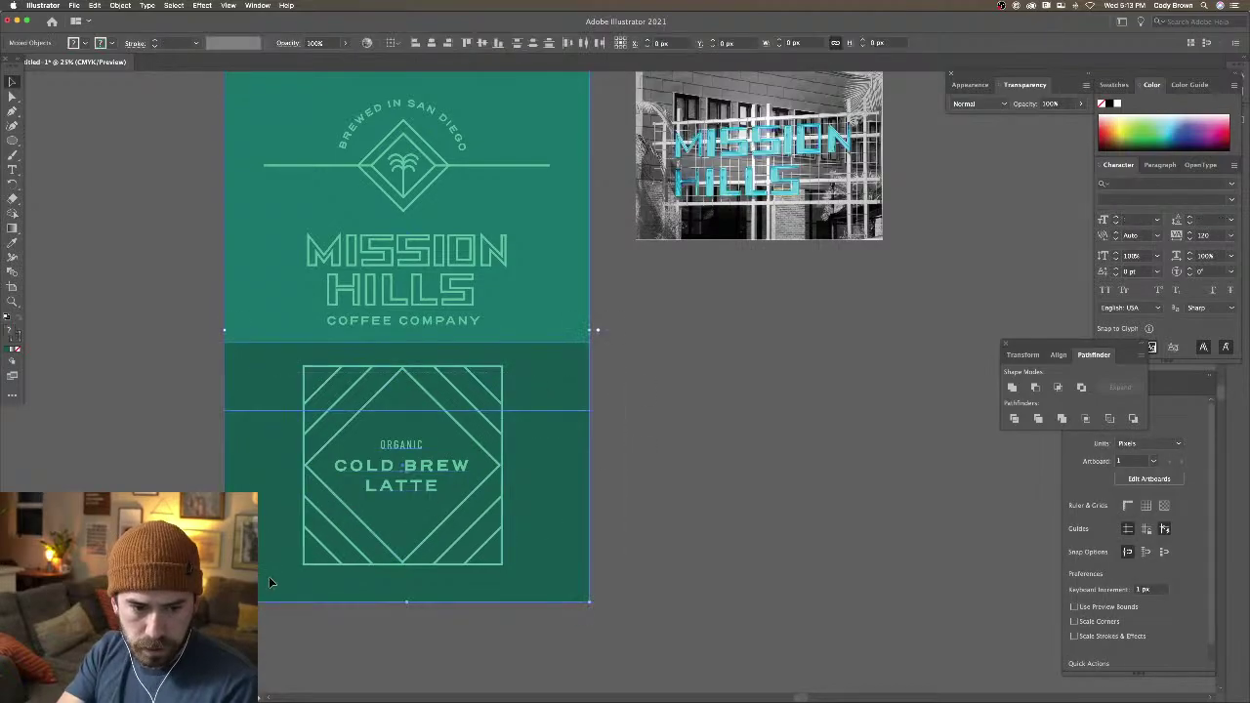
pyautogui.click(356, 391)
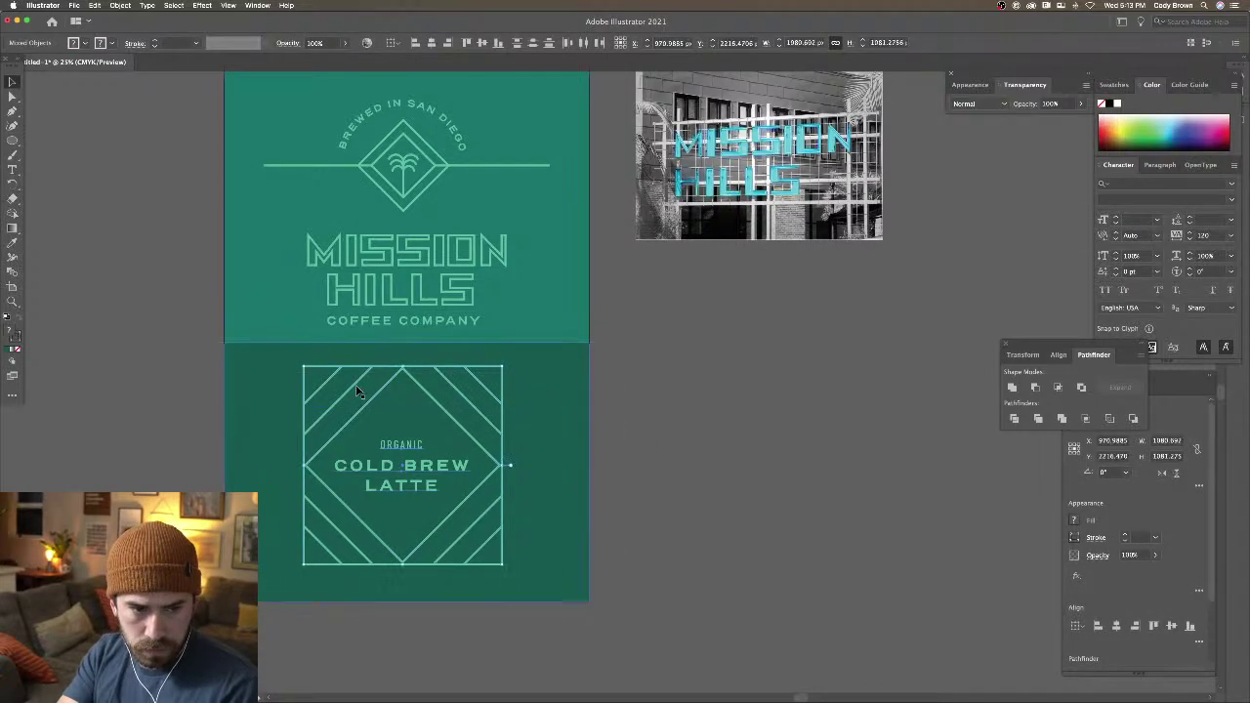
pyautogui.rightClick(435, 399)
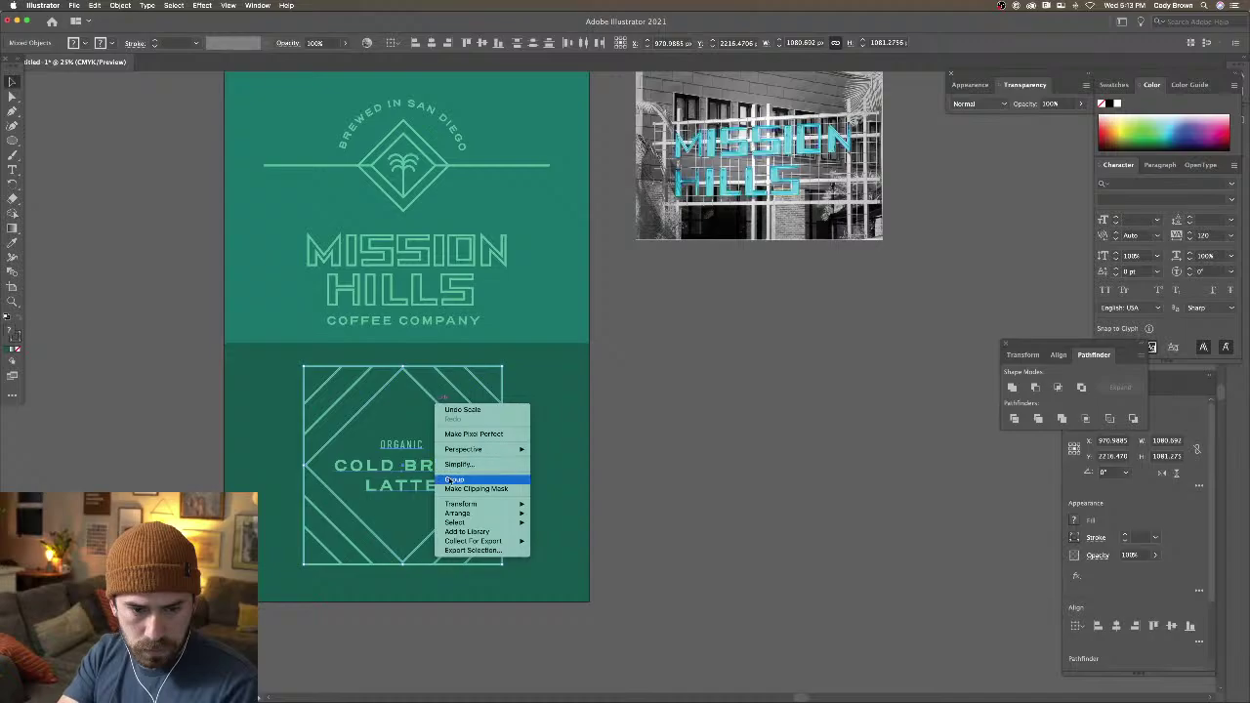
pyautogui.click(463, 478)
pyautogui.moveTo(501, 366); pyautogui.dragTo(496, 371)
pyautogui.click(603, 391)
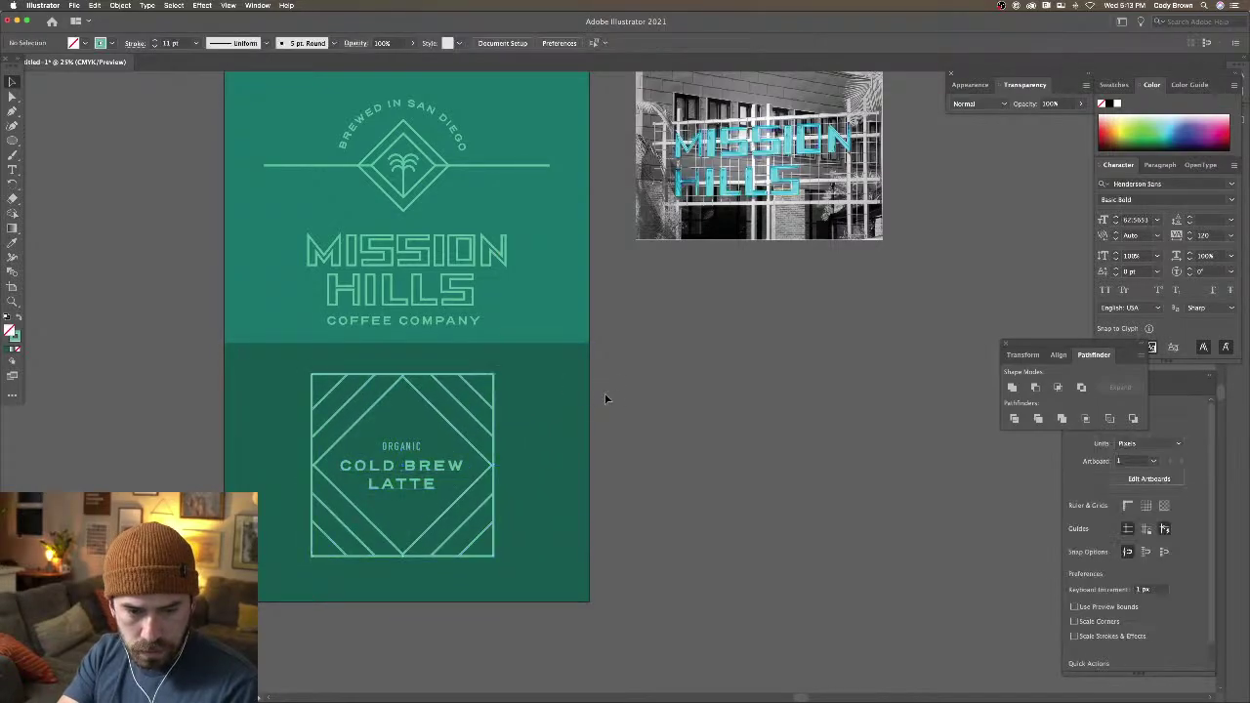
pyautogui.scroll(-1, 605, 381)
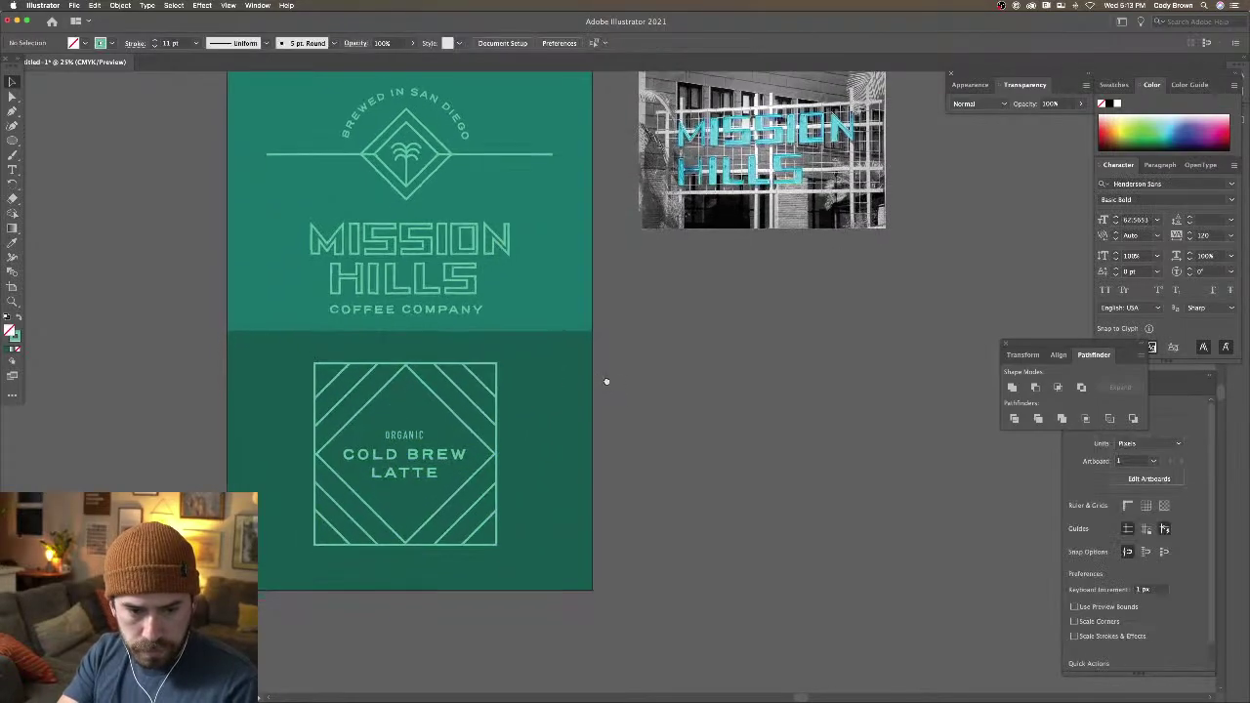
# Paste a copy of the ORGANIC text and move it below the diamond square
pyautogui.doubleClick(416, 437)
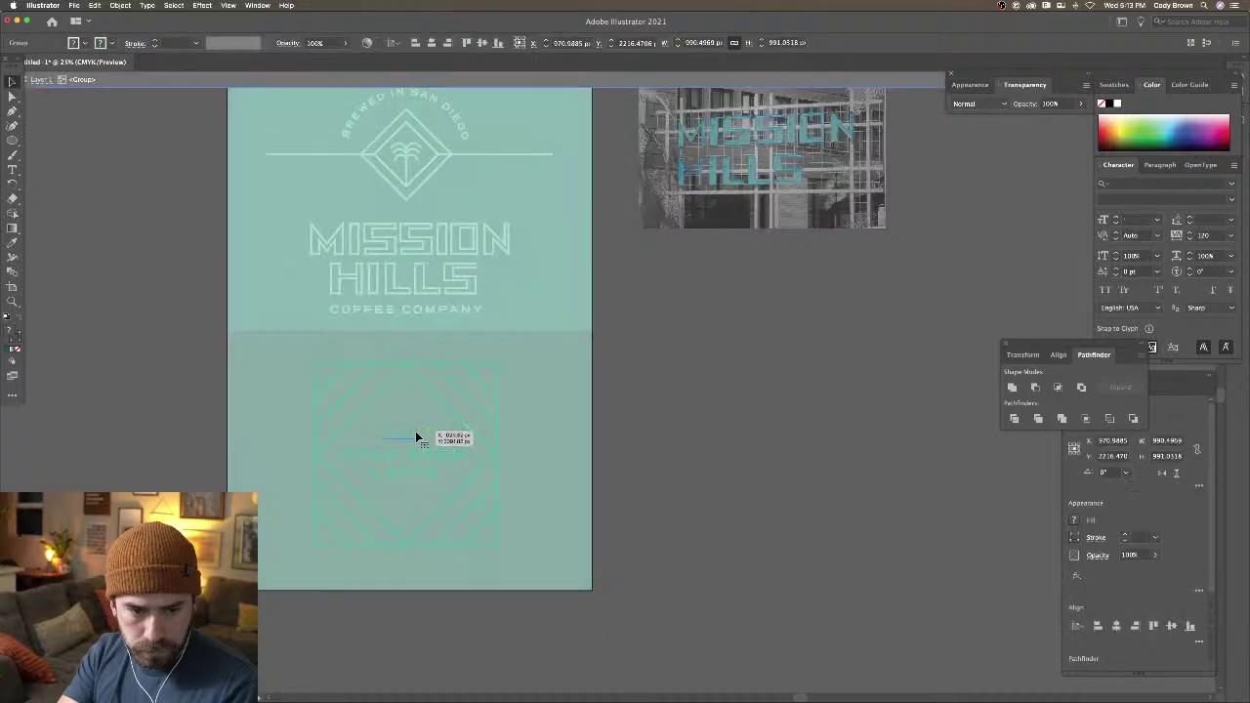
pyautogui.doubleClick(153, 393)
pyautogui.press('super+v')
pyautogui.moveTo(598, 383); pyautogui.dragTo(407, 564)
# Retype the copy as KEEP REFRIGERATED and scale it down beneath the square
pyautogui.doubleClick(407, 564)
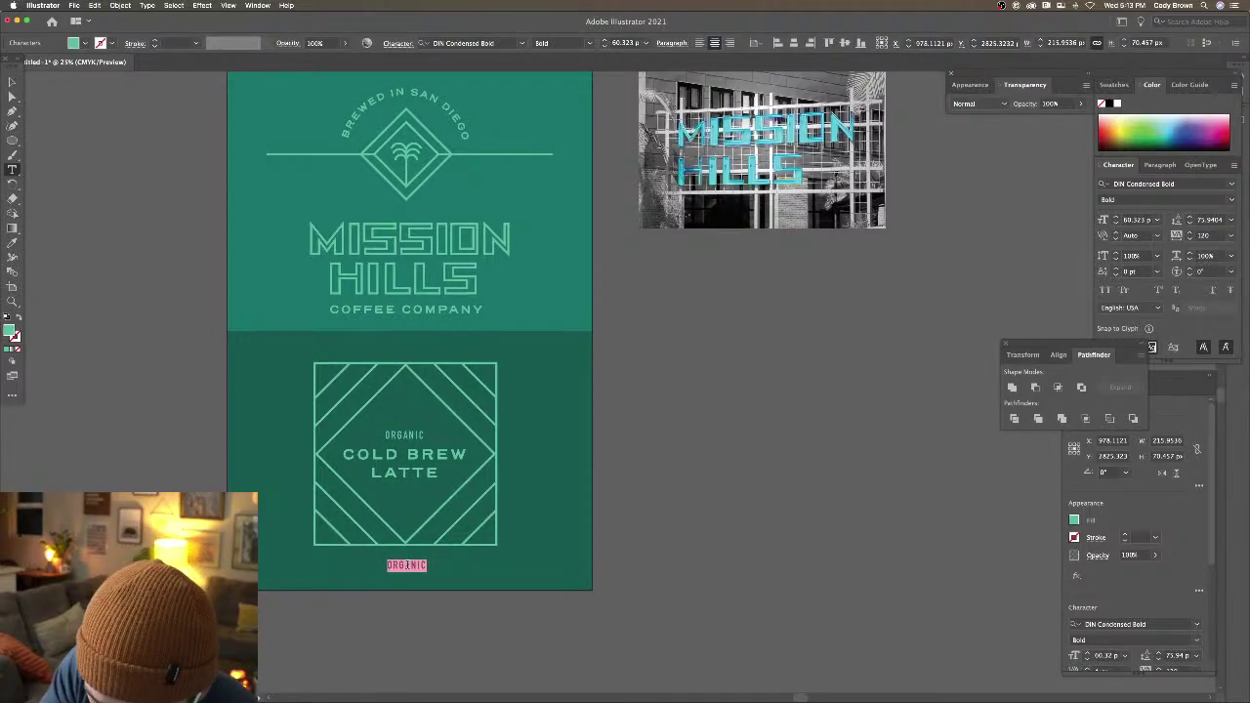
pyautogui.write('N')
pyautogui.press('BackSpace')
pyautogui.write('KETO')
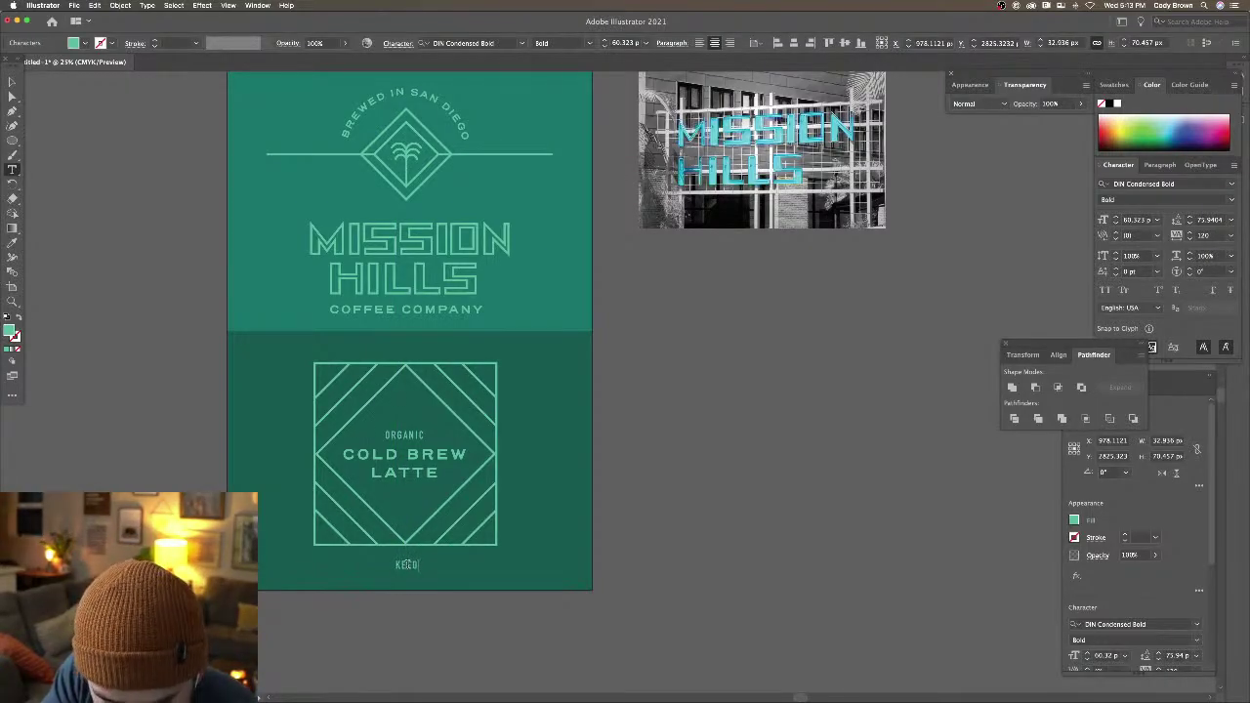
pyautogui.write(' RE')
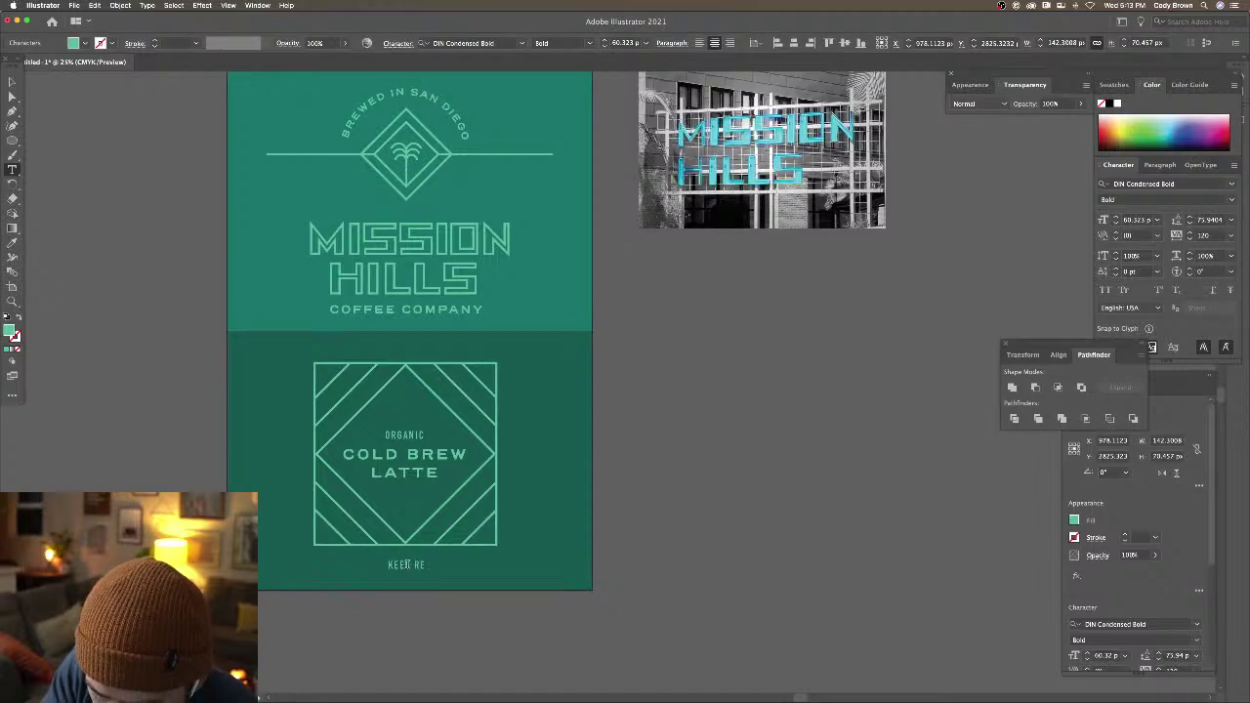
pyautogui.write('FRIGERATED')
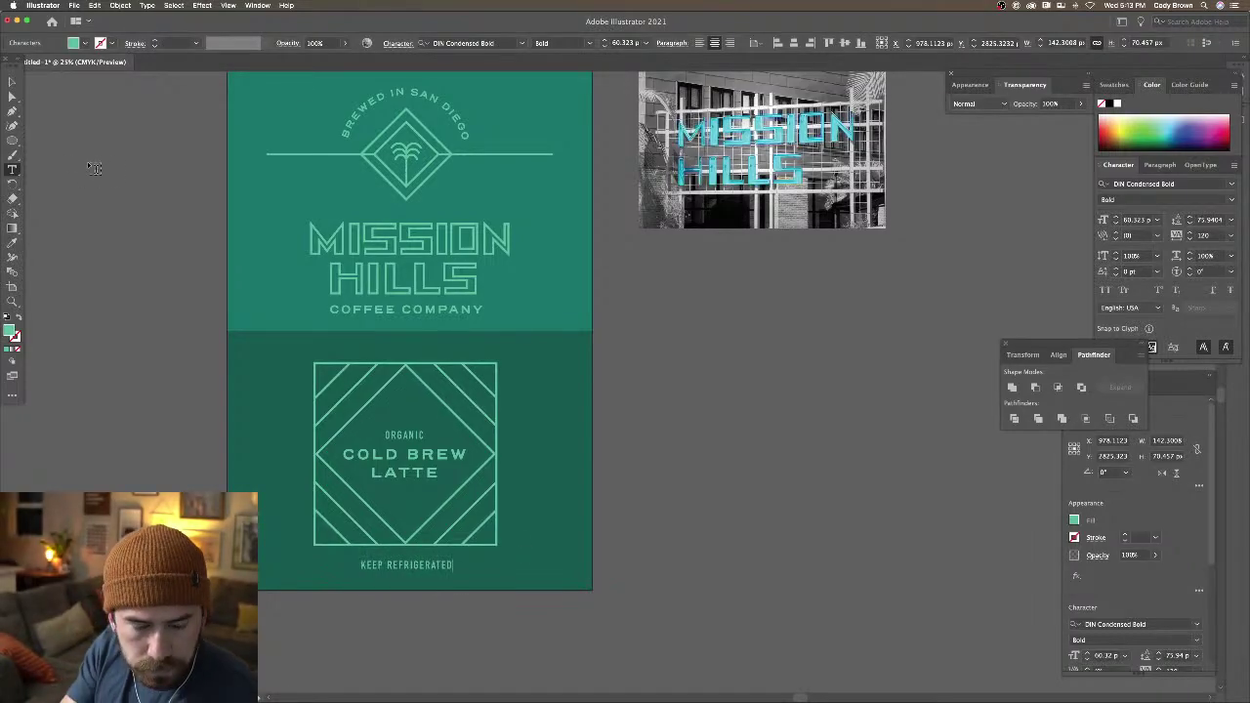
pyautogui.press('Escape')
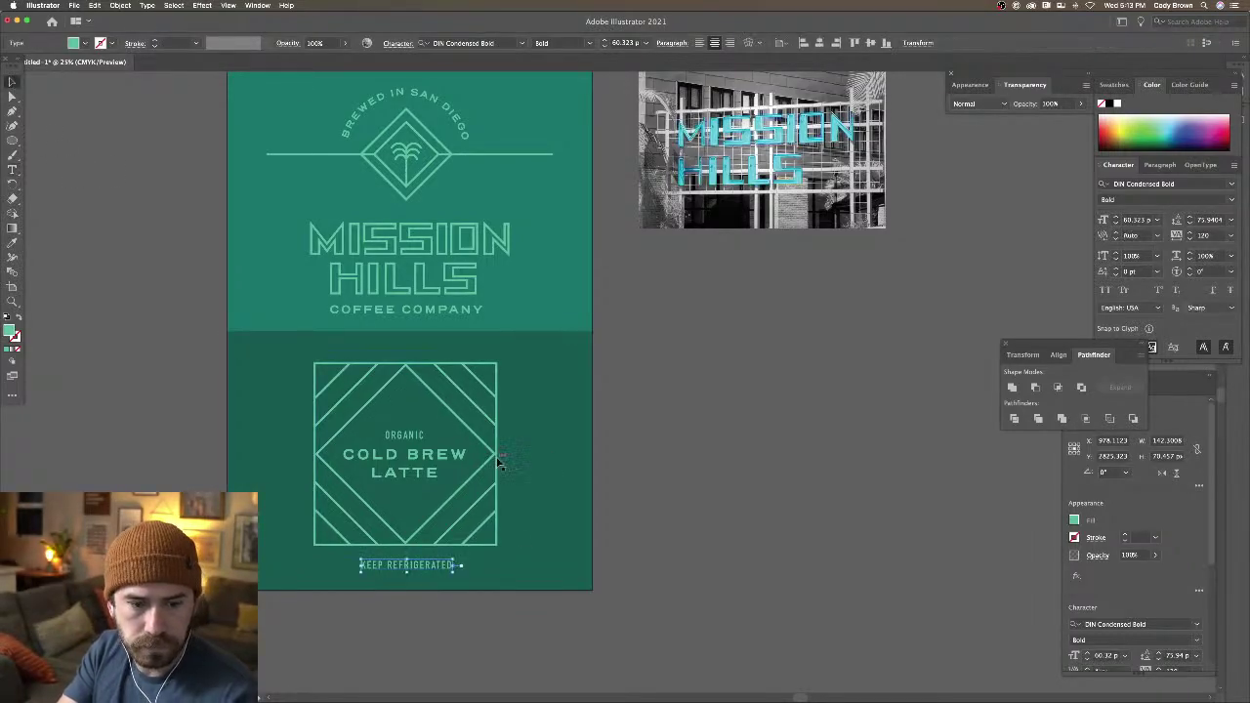
pyautogui.moveTo(450, 578); pyautogui.dragTo(449, 457)
pyautogui.click(472, 614)
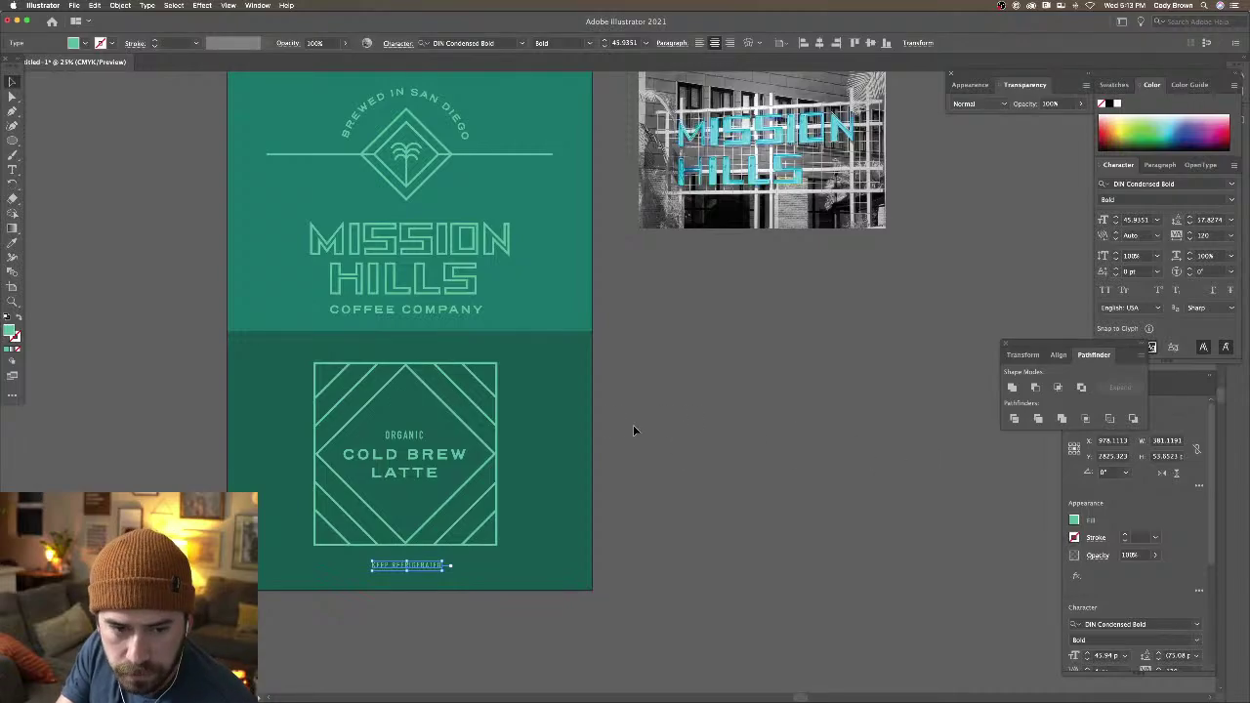
pyautogui.click(458, 418)
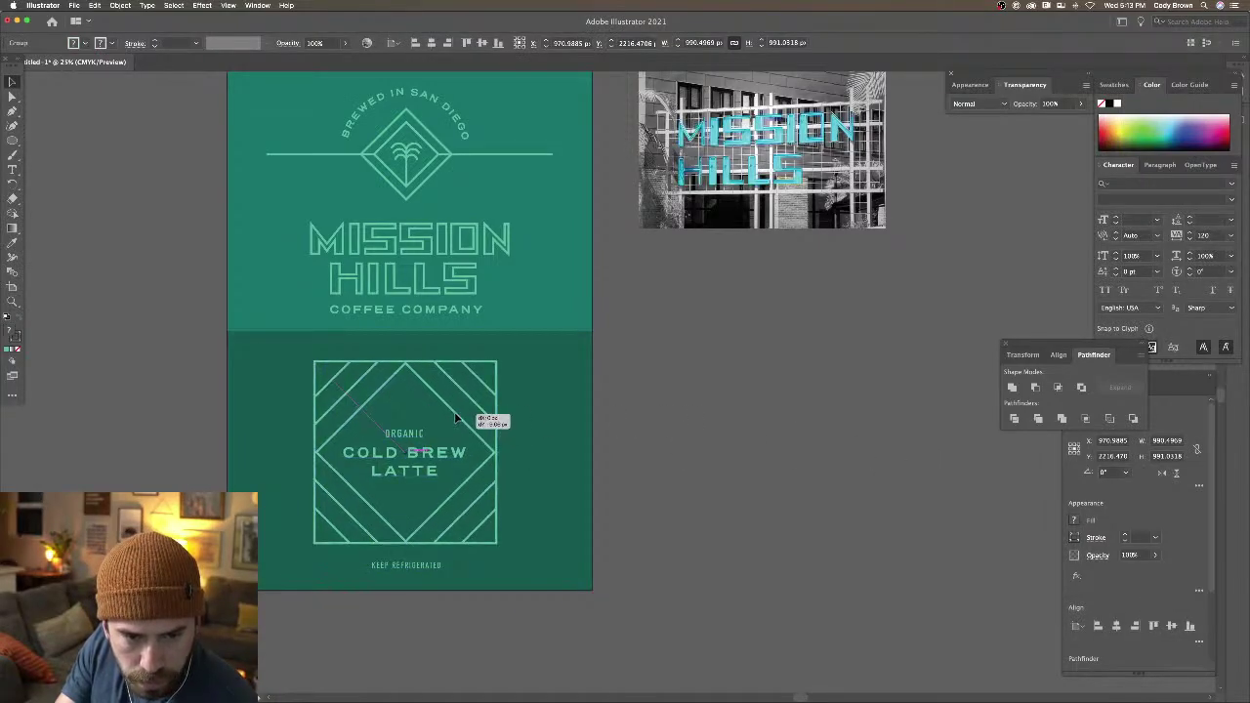
# Nudge the diamond square group and the KEEP REFRIGERATED text slightly upward
pyautogui.scroll(-1, 425, 510)
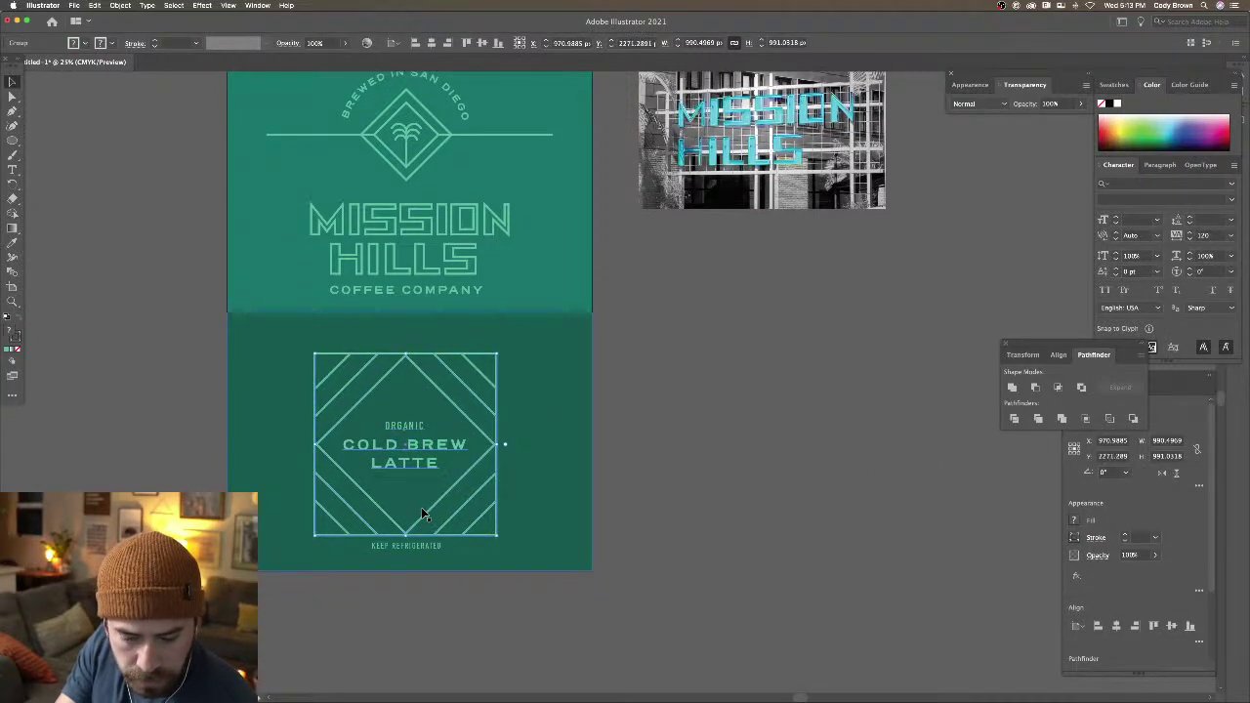
pyautogui.hotkey('shift', 'Up')
pyautogui.hotkey('shift', 'Up')
pyautogui.hotkey('shift', 'Up')
pyautogui.hotkey('shift', 'Up')
pyautogui.hotkey('shift', 'Up')
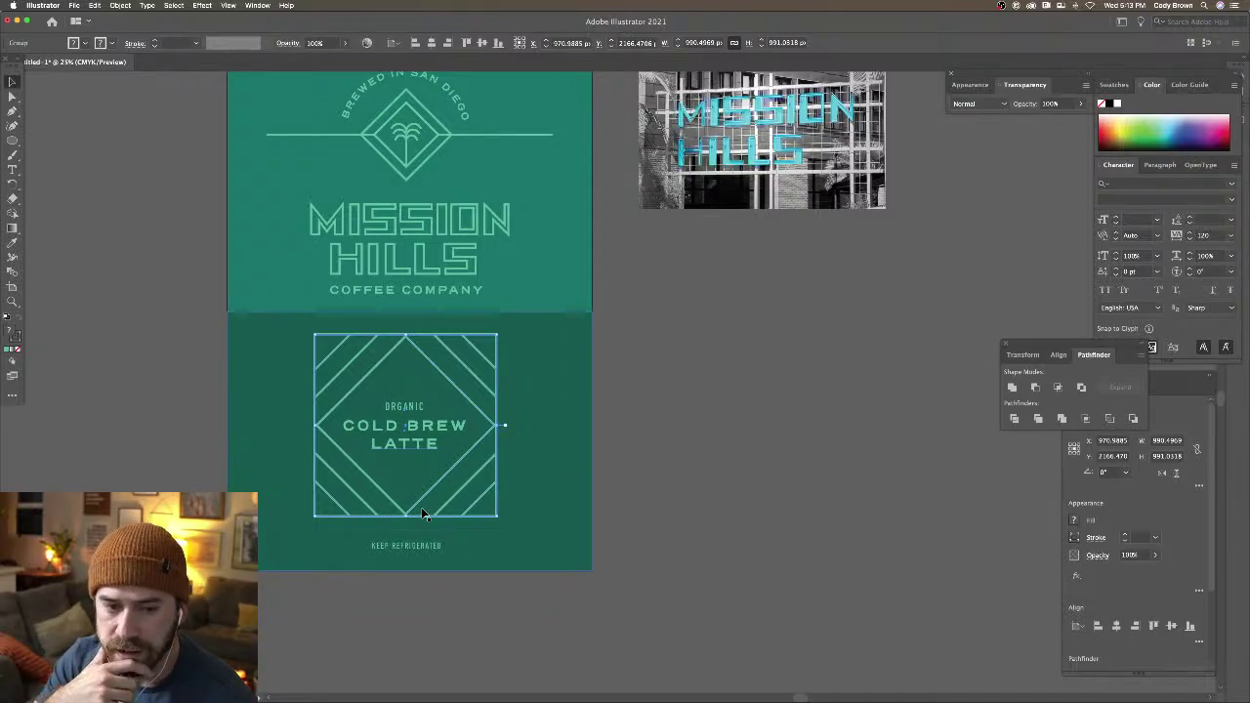
pyautogui.click(731, 565)
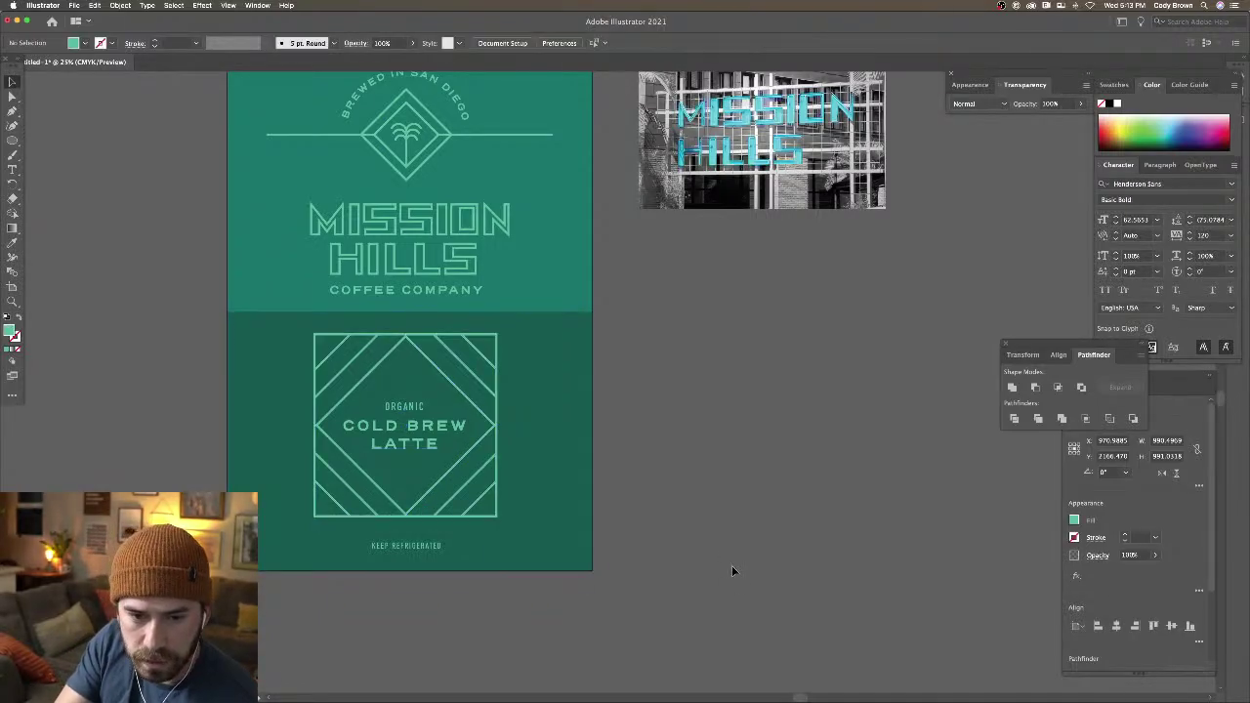
pyautogui.moveTo(421, 554); pyautogui.dragTo(418, 541)
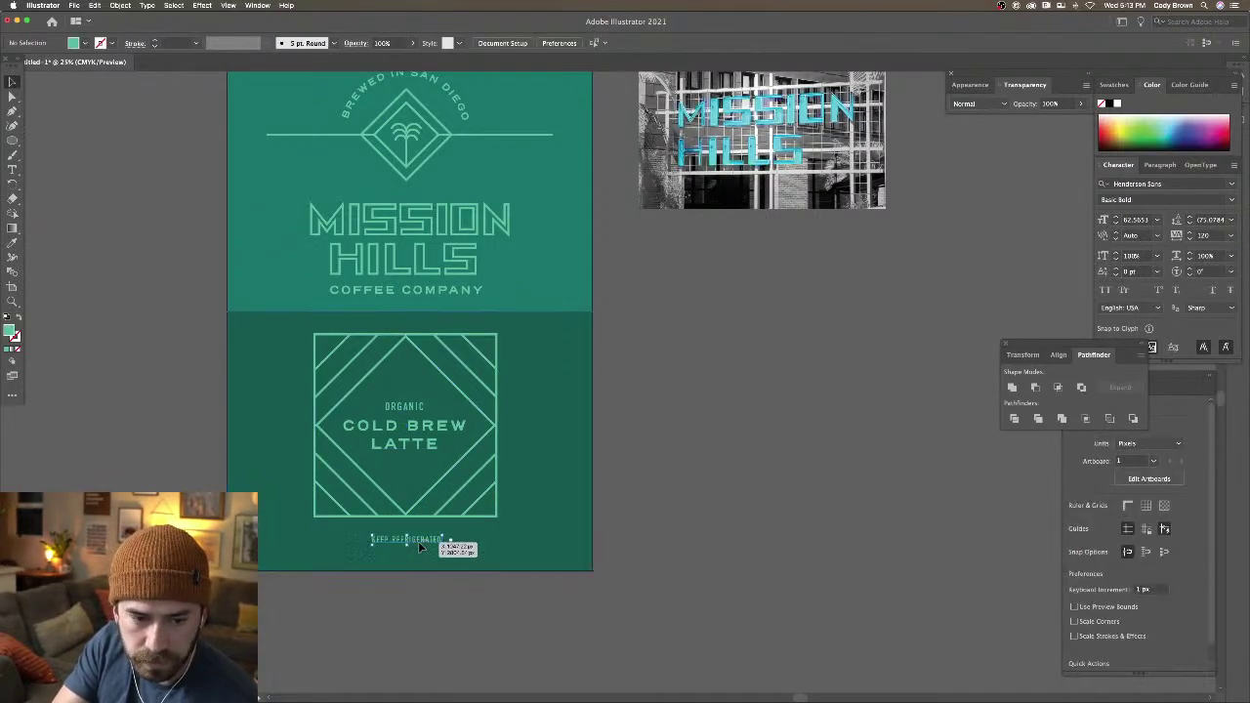
pyautogui.click(661, 543)
# Raise the MISSION HILLS title group slightly
pyautogui.press('cmd+minus')
pyautogui.scroll(2, 644, 547)
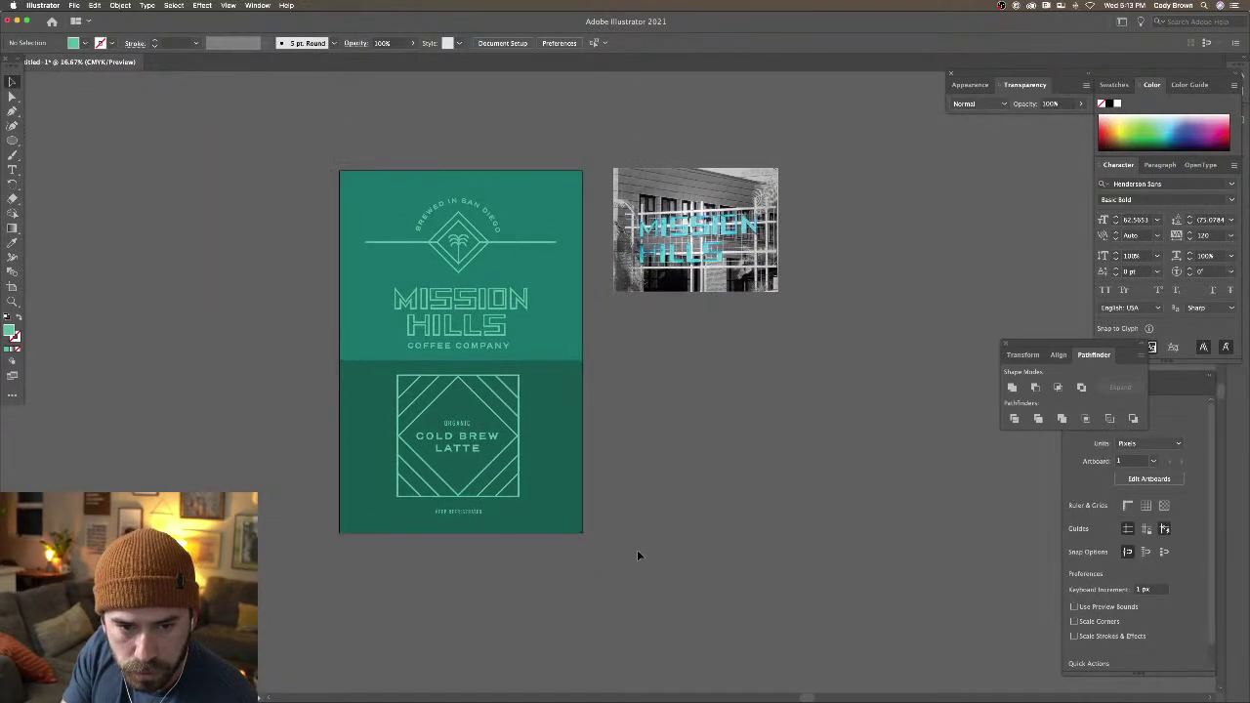
pyautogui.click(482, 310)
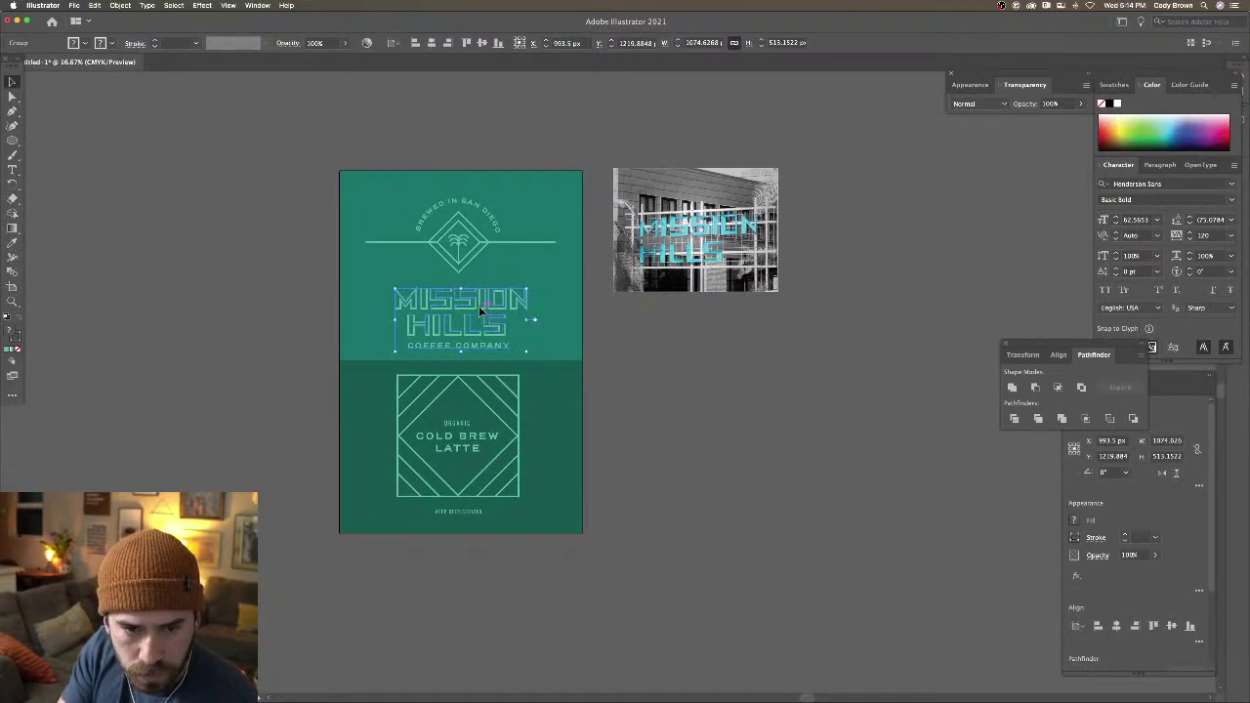
pyautogui.moveTo(481, 310); pyautogui.dragTo(480, 308)
pyautogui.click(289, 248)
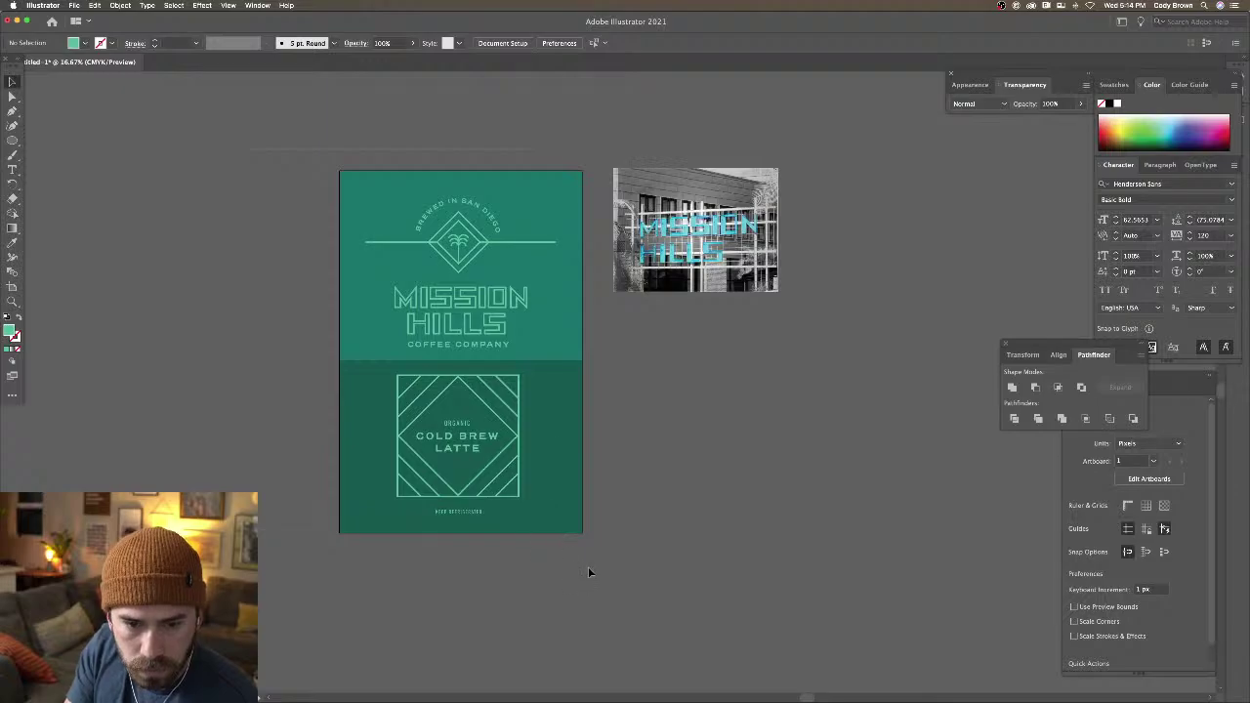
# Select all the label artwork and bring Photoshop to the front
pyautogui.press('super+a')
pyautogui.moveTo(713, 693)
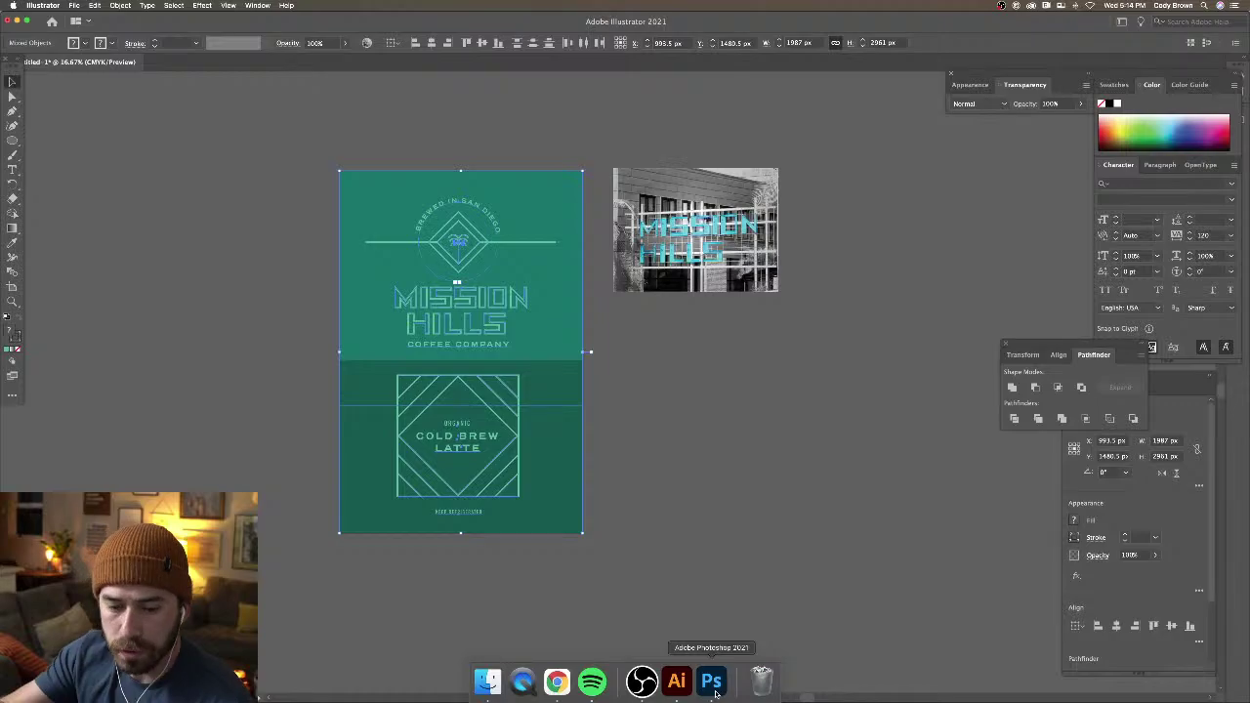
pyautogui.click(711, 682)
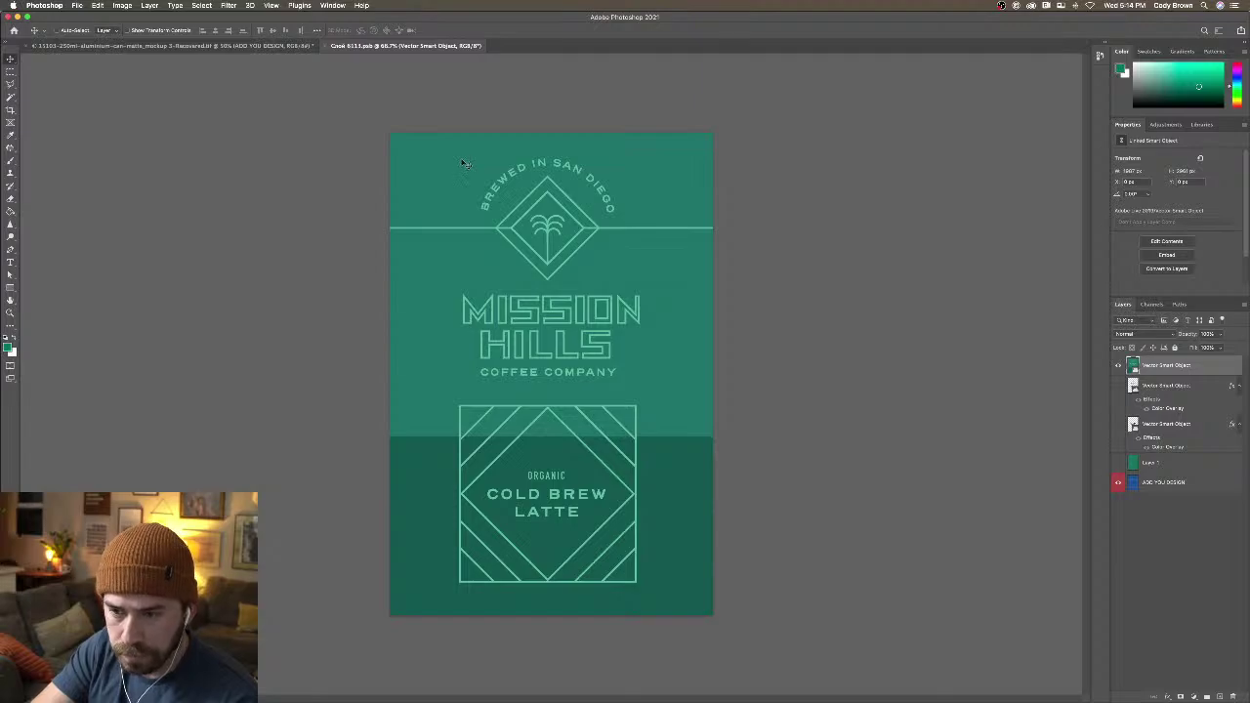
# Paste the label artwork as a smart object and commit its resize
pyautogui.rightClick(544, 287)
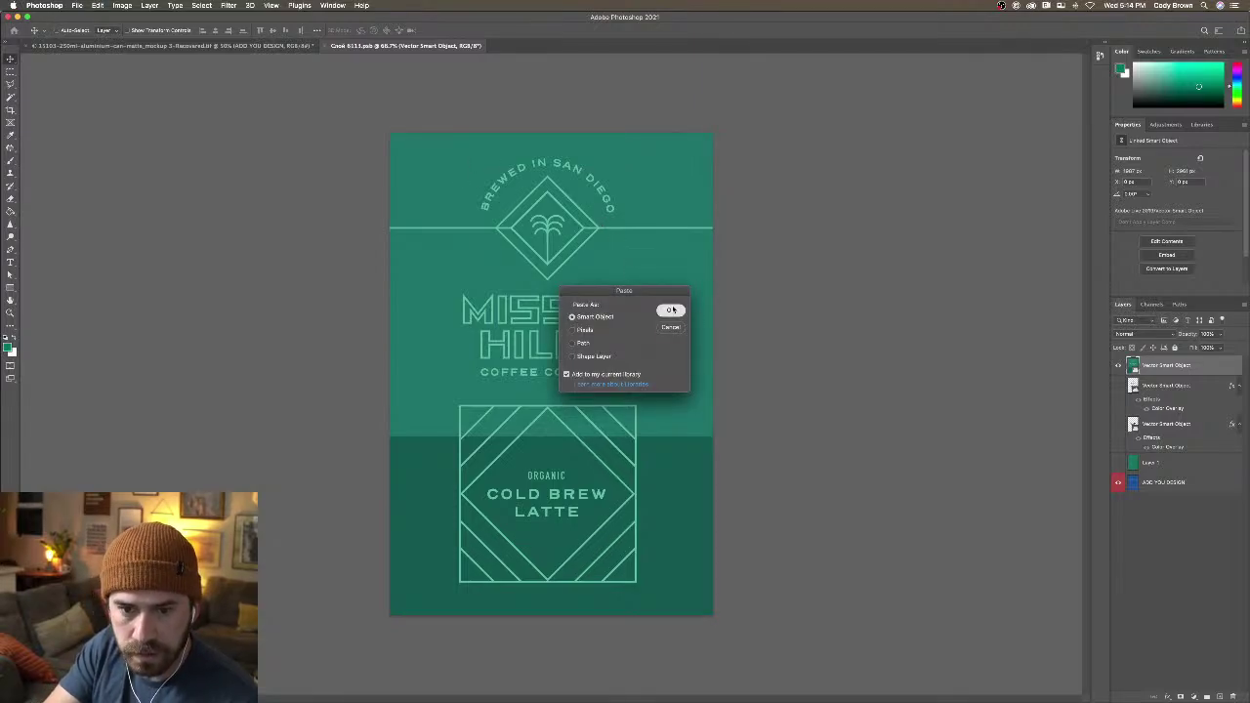
pyautogui.click(670, 308)
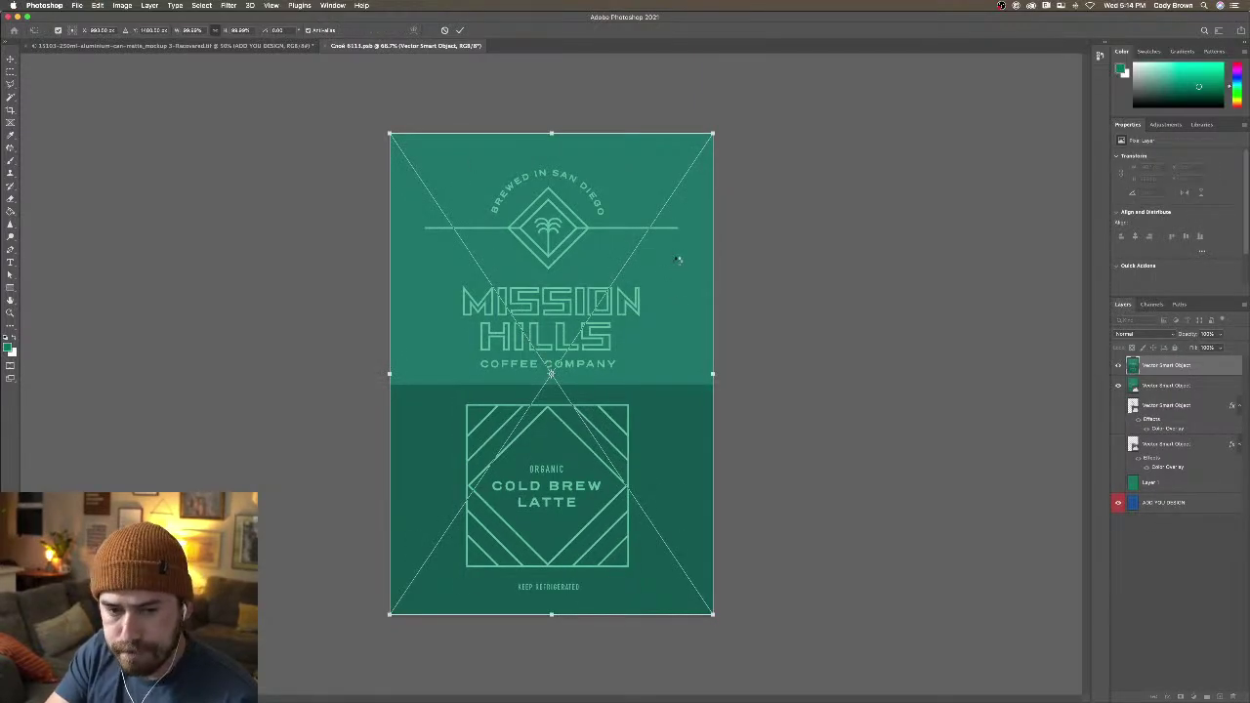
pyautogui.press('Return')
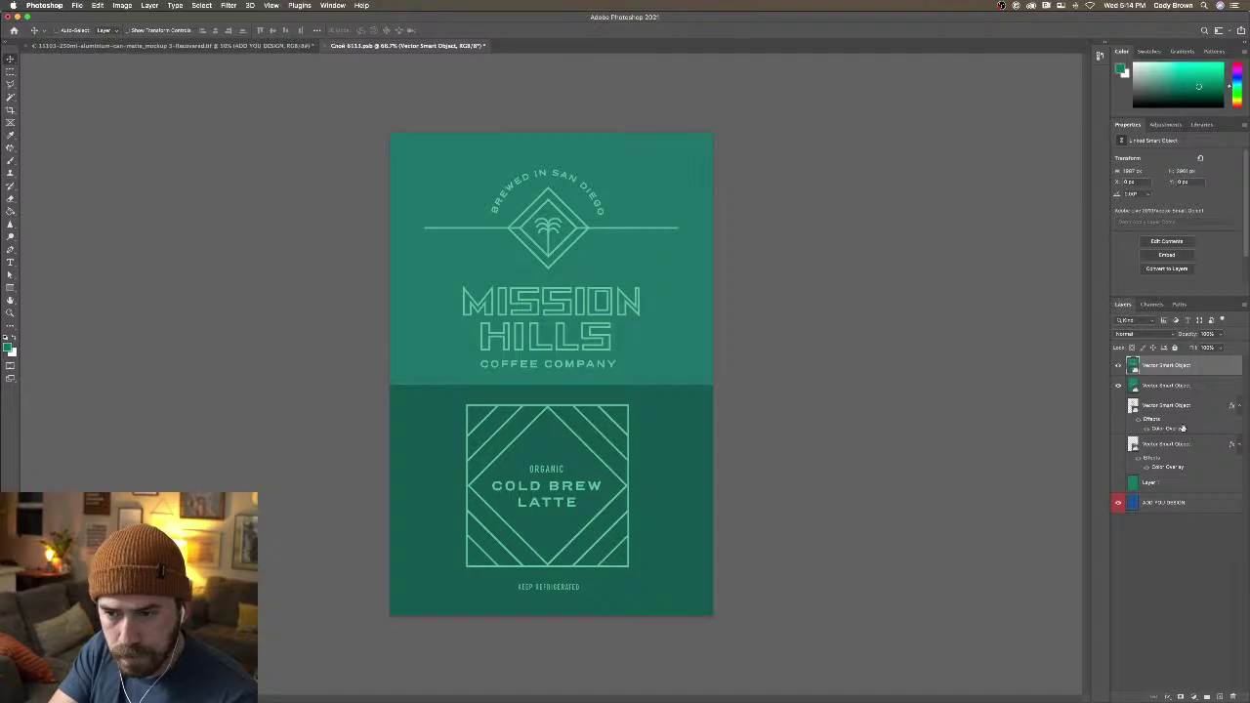
# Save the label smart object and check the updated can mockup
pyautogui.click(1154, 387)
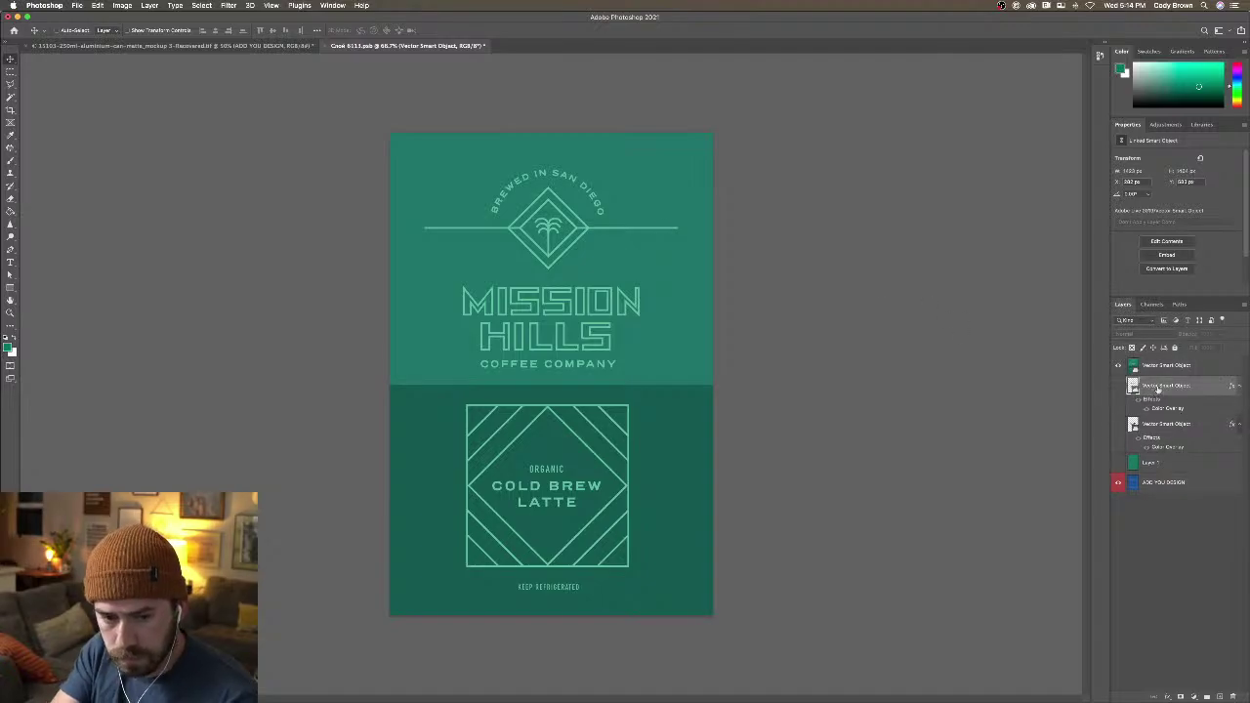
pyautogui.click(76, 6)
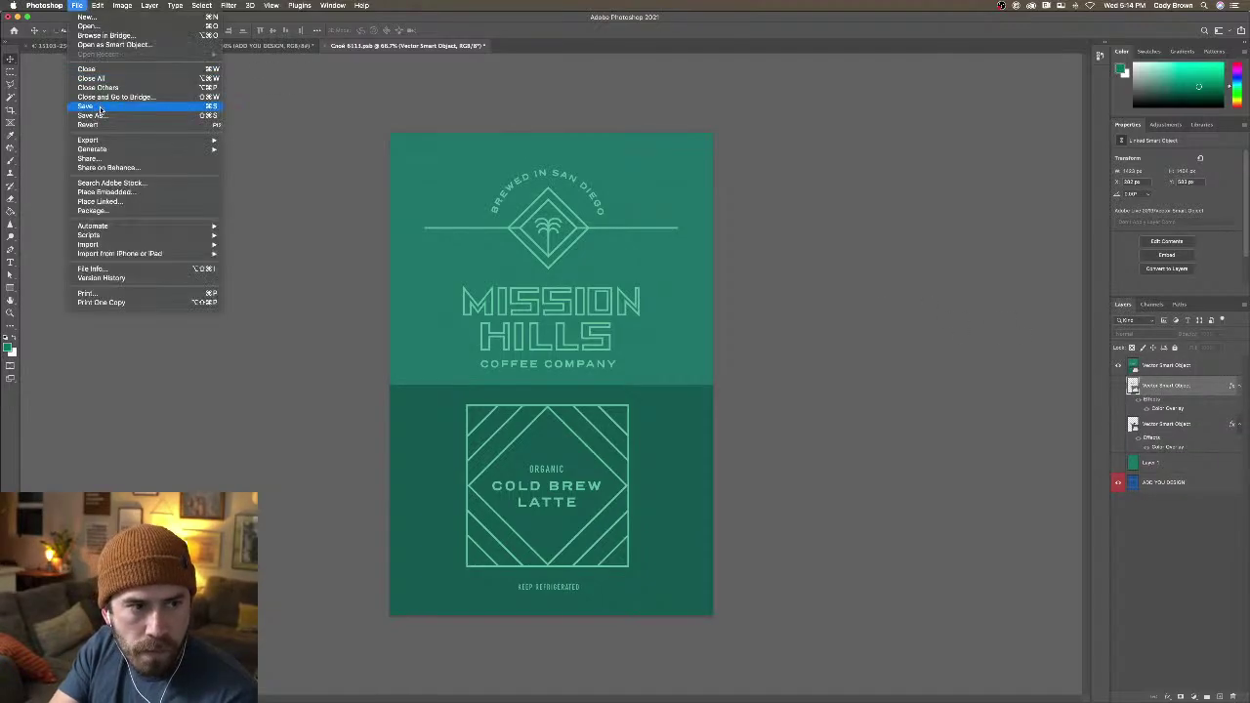
pyautogui.click(96, 106)
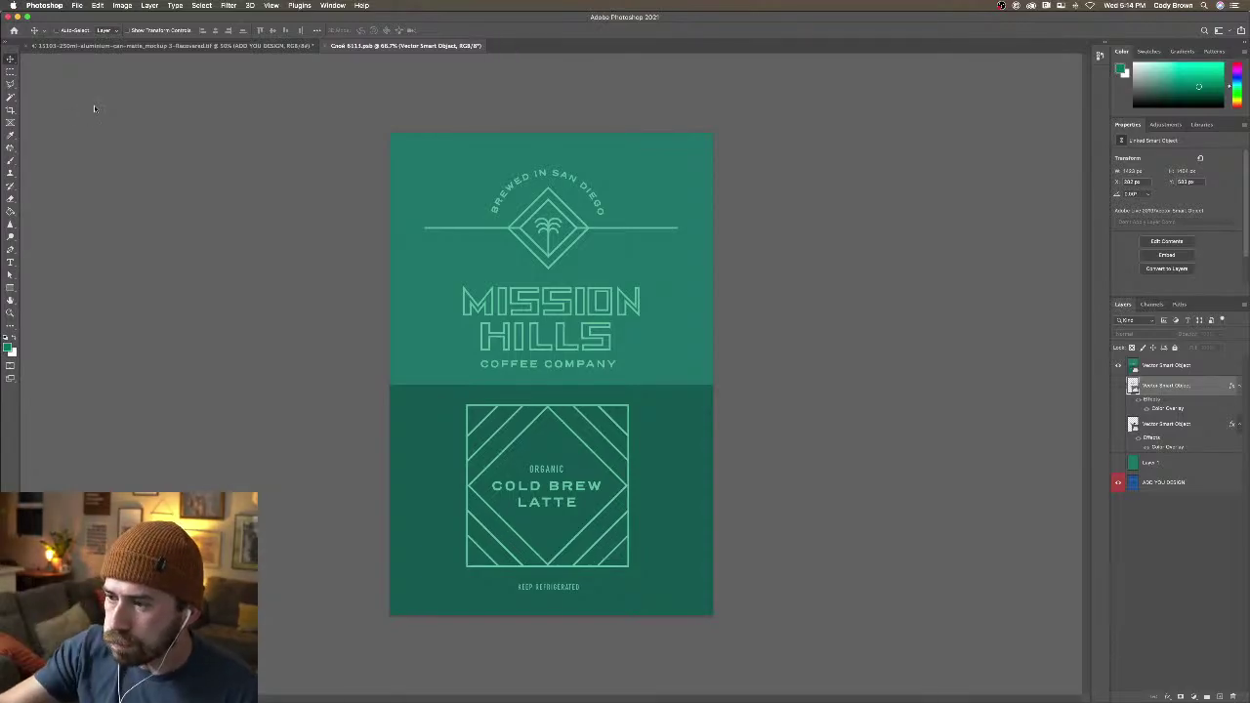
pyautogui.click(226, 46)
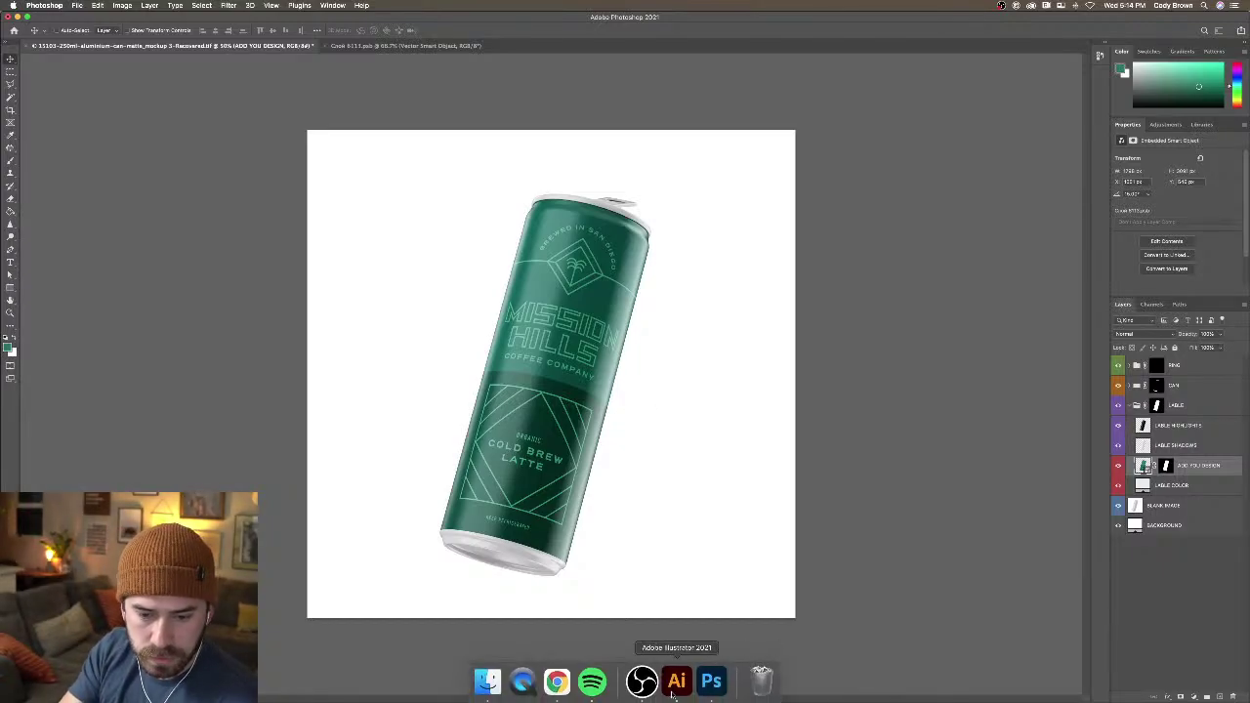
pyautogui.click(676, 681)
# Draw a short diagonal line below the diamond emblem with the Pen tool
pyautogui.click(625, 524)
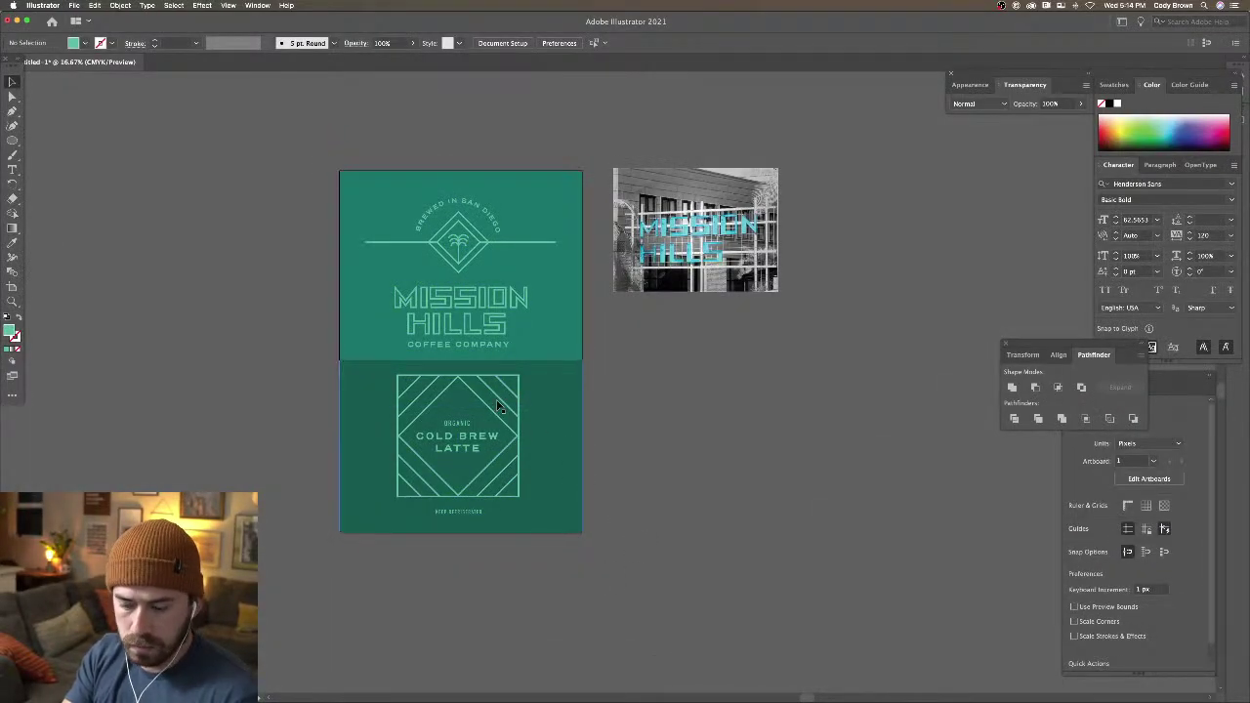
pyautogui.press('super+equal')
pyautogui.moveTo(496, 407); pyautogui.dragTo(607, 484)
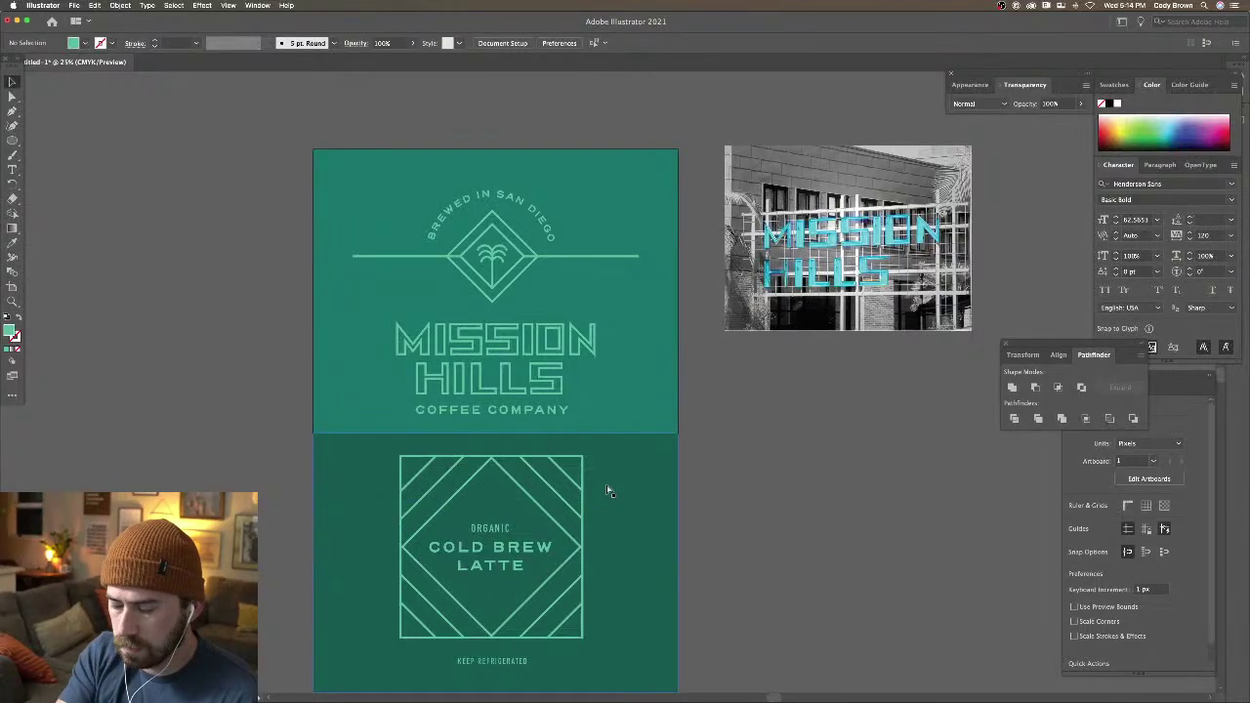
pyautogui.press('super+equal')
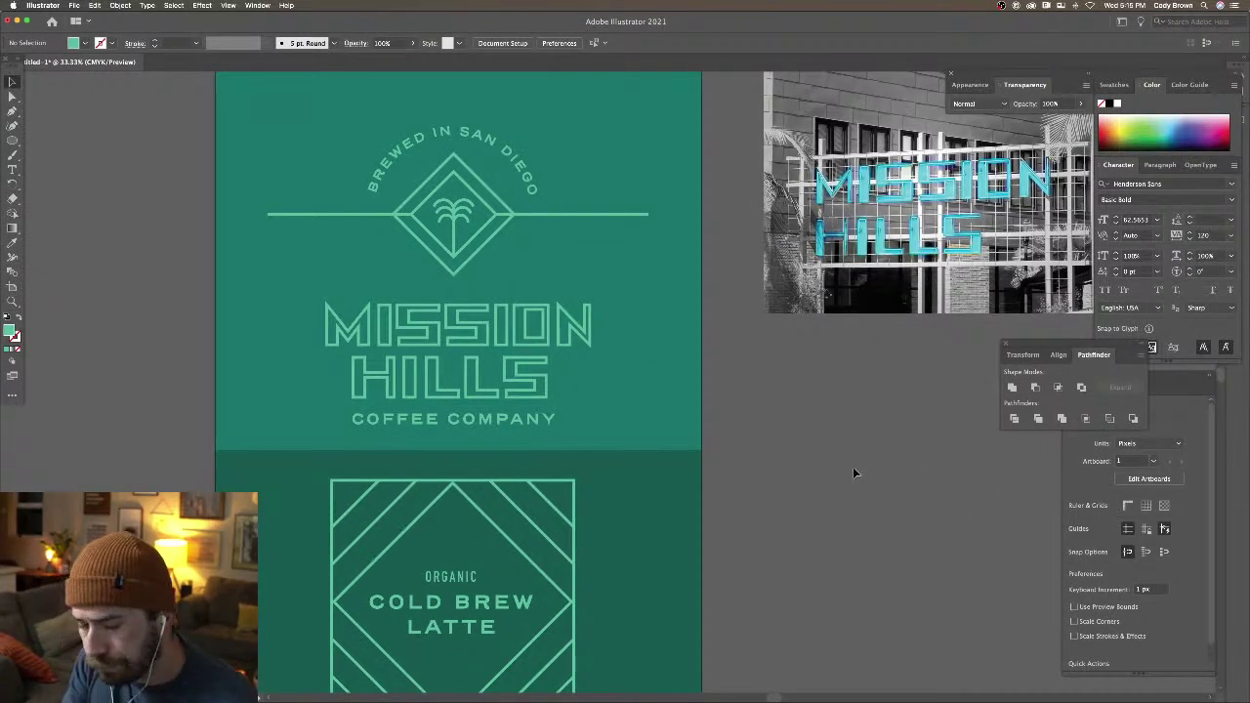
pyautogui.scroll(2, 182, 254)
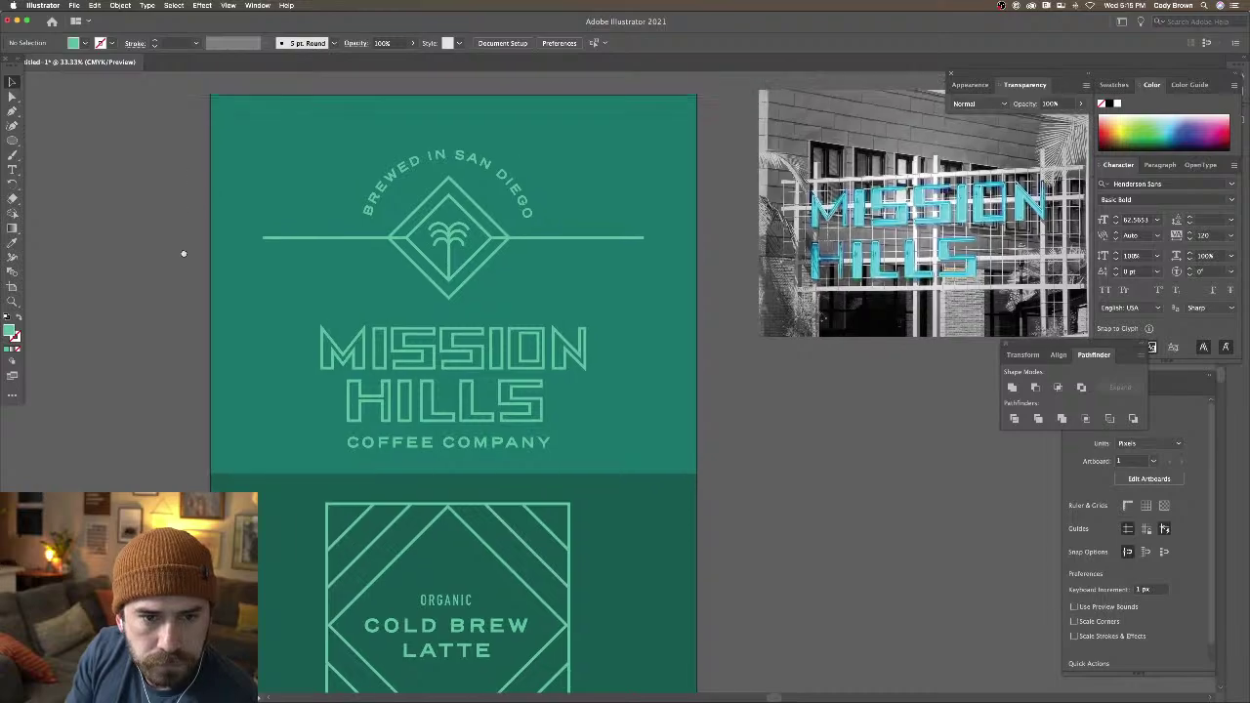
pyautogui.scroll(5, 182, 253)
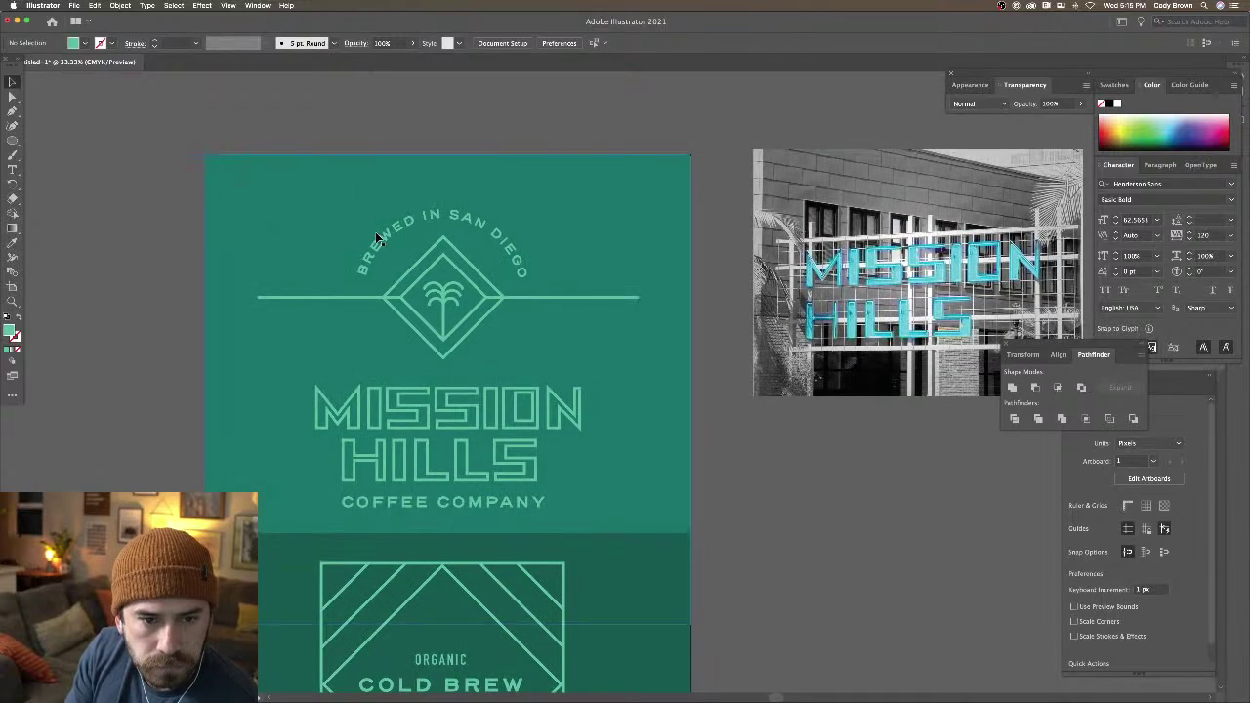
pyautogui.click(409, 303)
pyautogui.click(85, 170)
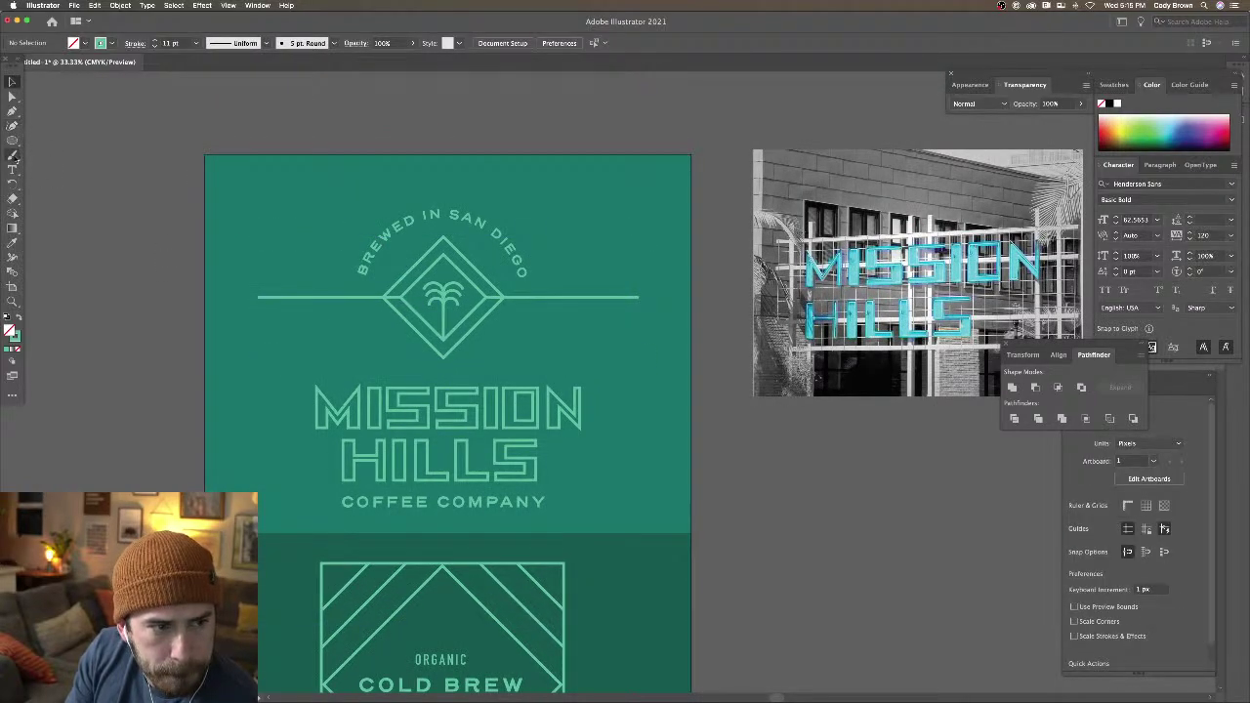
pyautogui.click(12, 110)
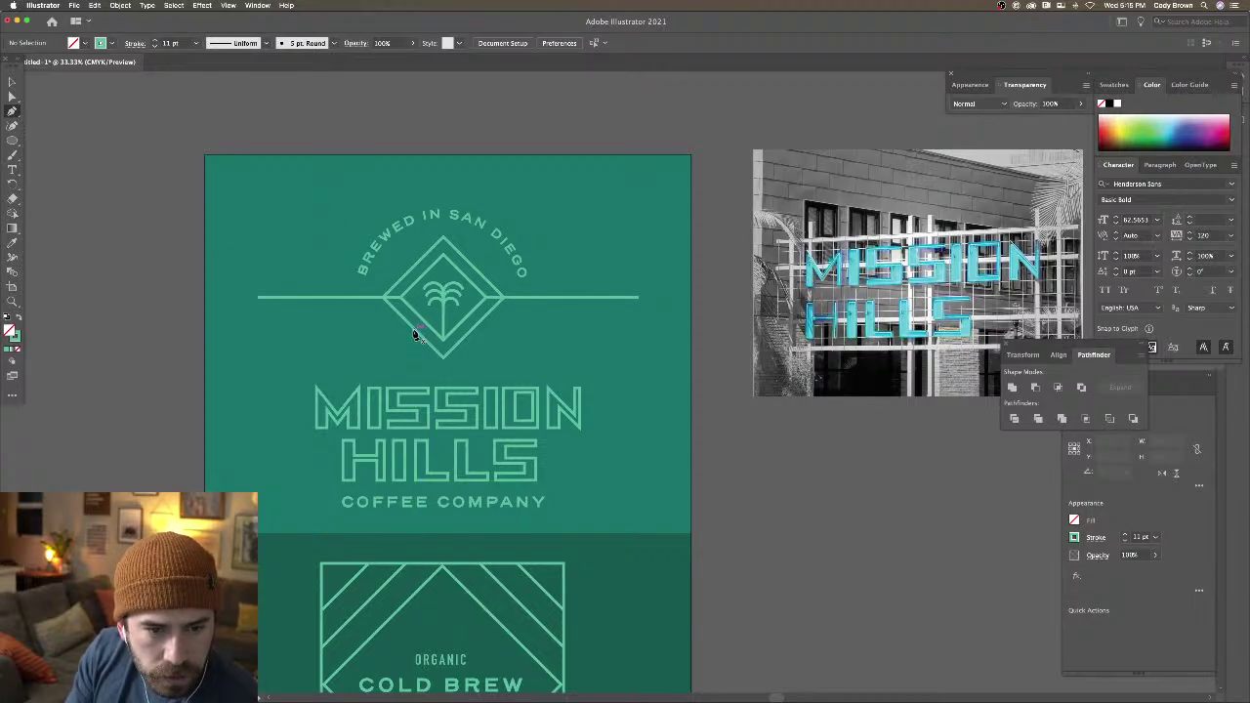
pyautogui.click(391, 351)
pyautogui.click(376, 367)
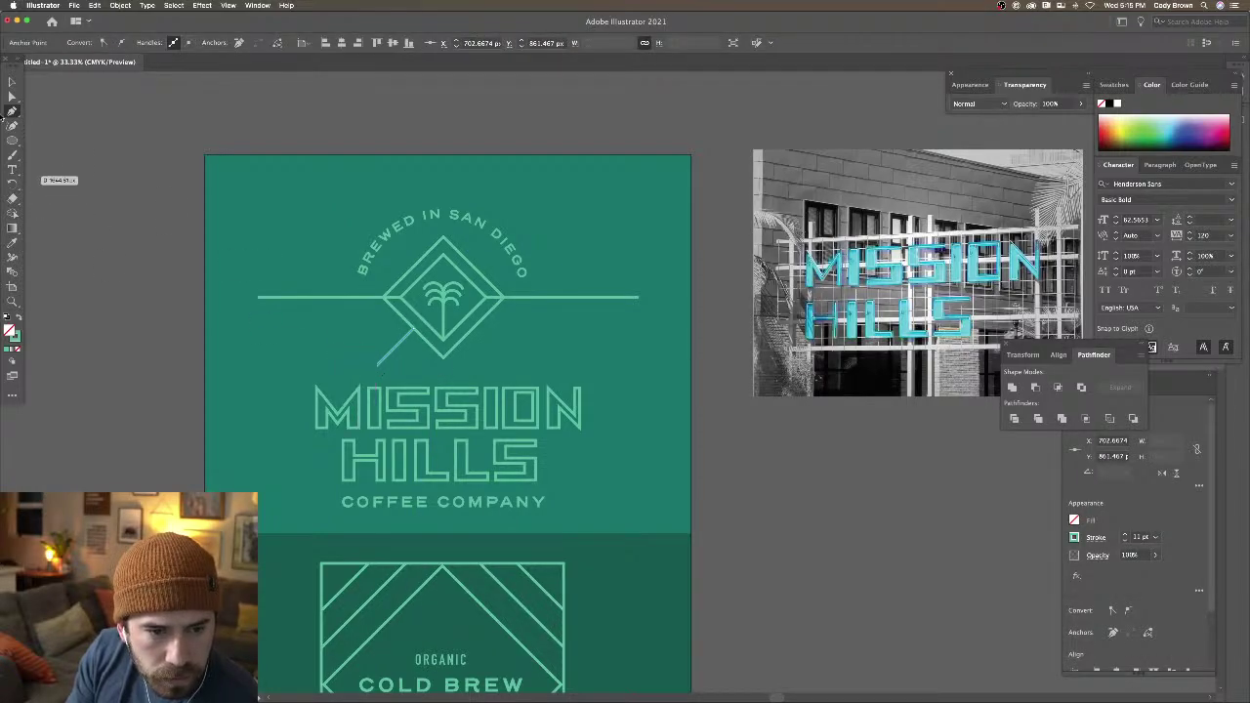
pyautogui.click(12, 82)
pyautogui.click(259, 231)
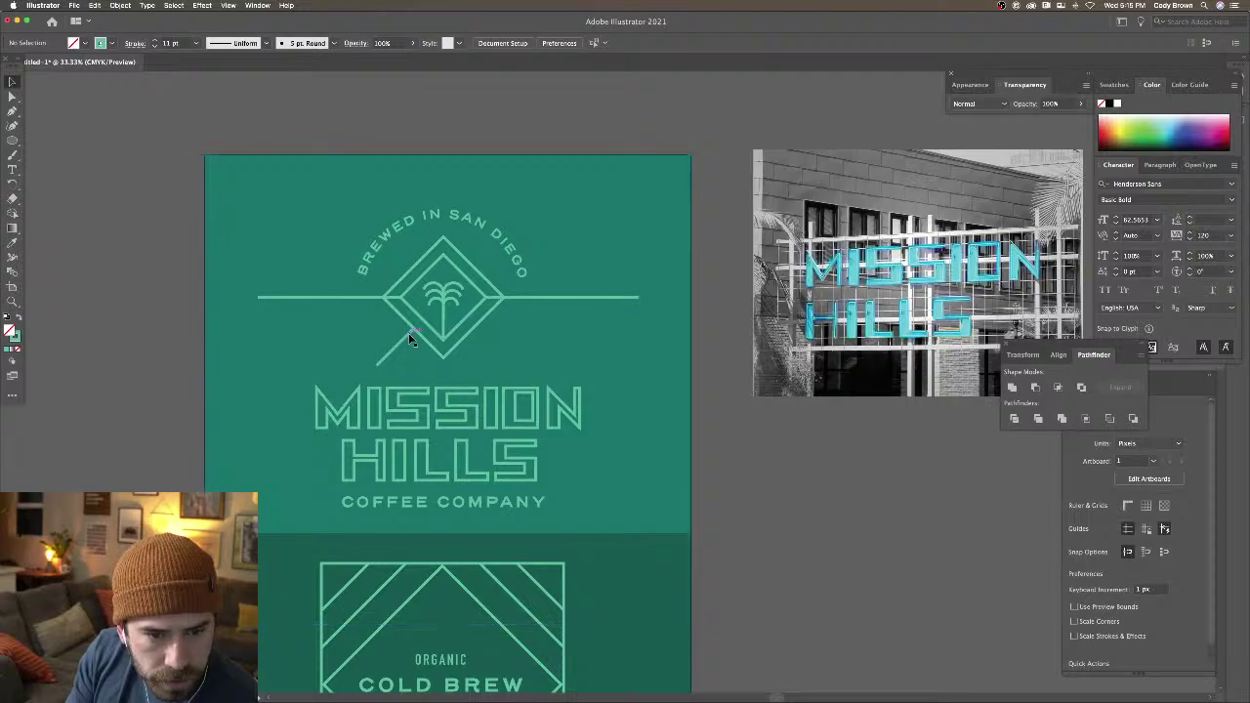
# Duplicate the line, reflect it horizontally, and place it under the diamond's right side
pyautogui.moveTo(446, 315); pyautogui.dragTo(471, 348)
pyautogui.rightClick(471, 348)
pyautogui.moveTo(527, 509)
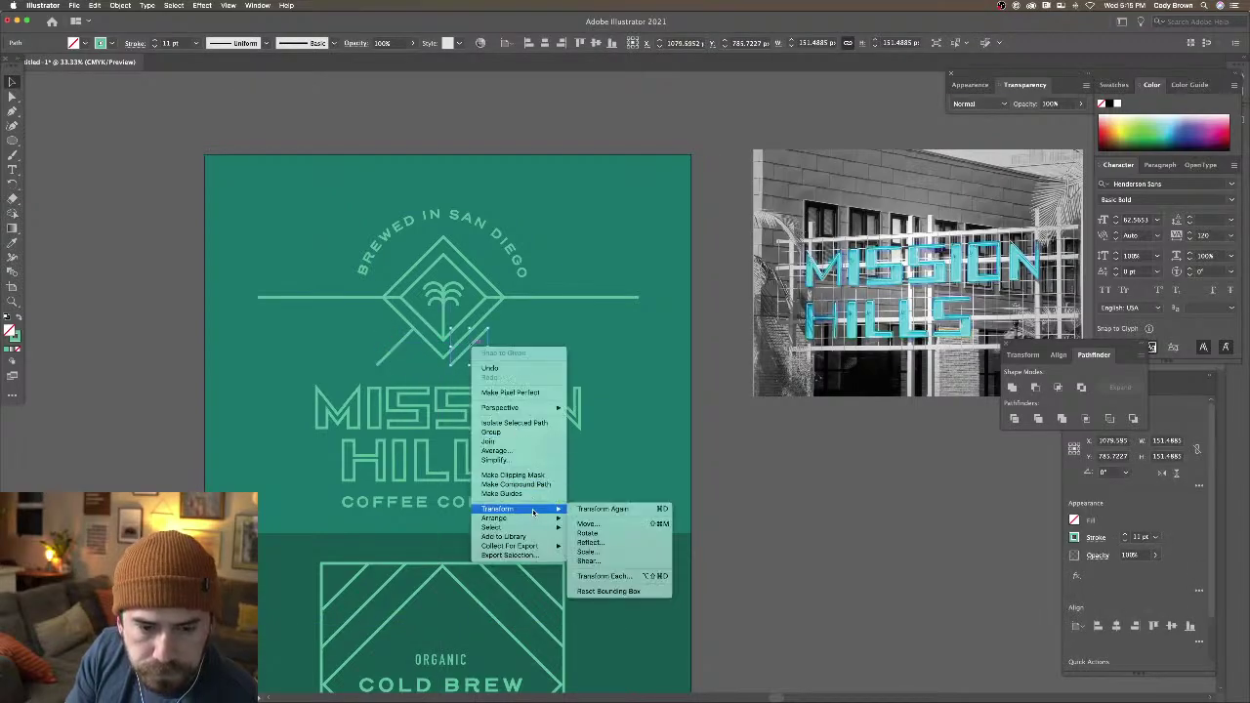
pyautogui.click(613, 541)
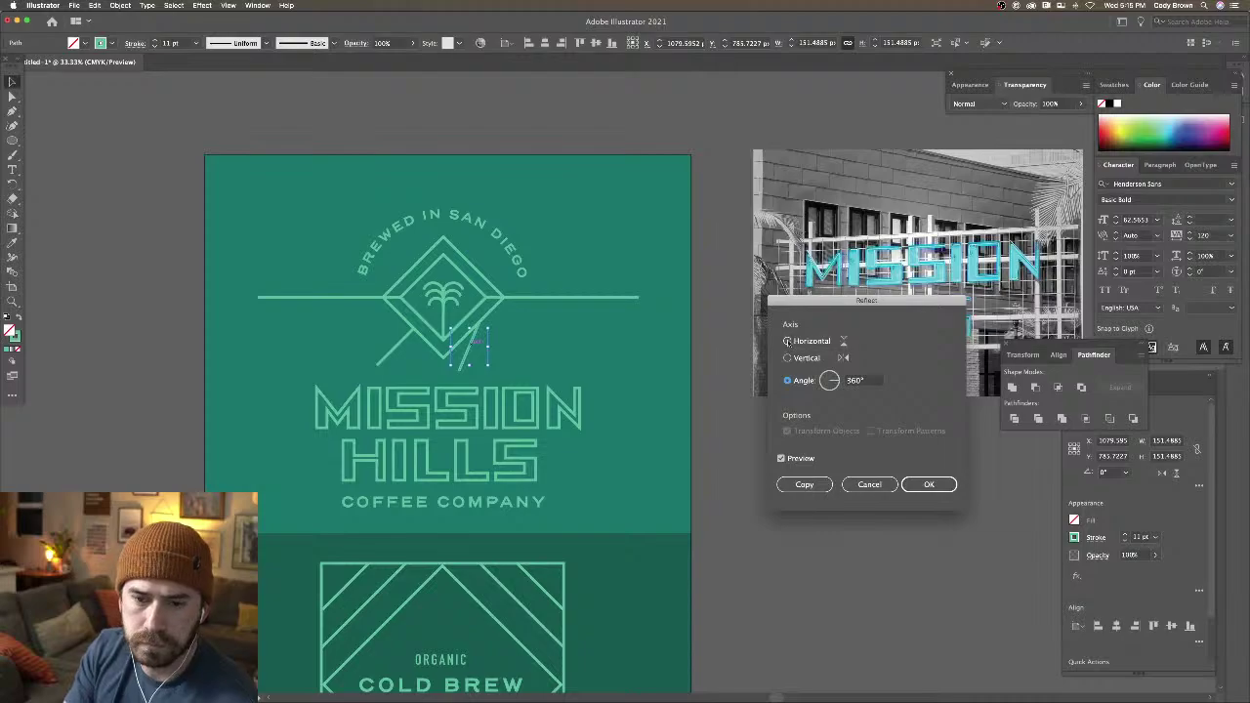
pyautogui.click(787, 341)
pyautogui.click(928, 484)
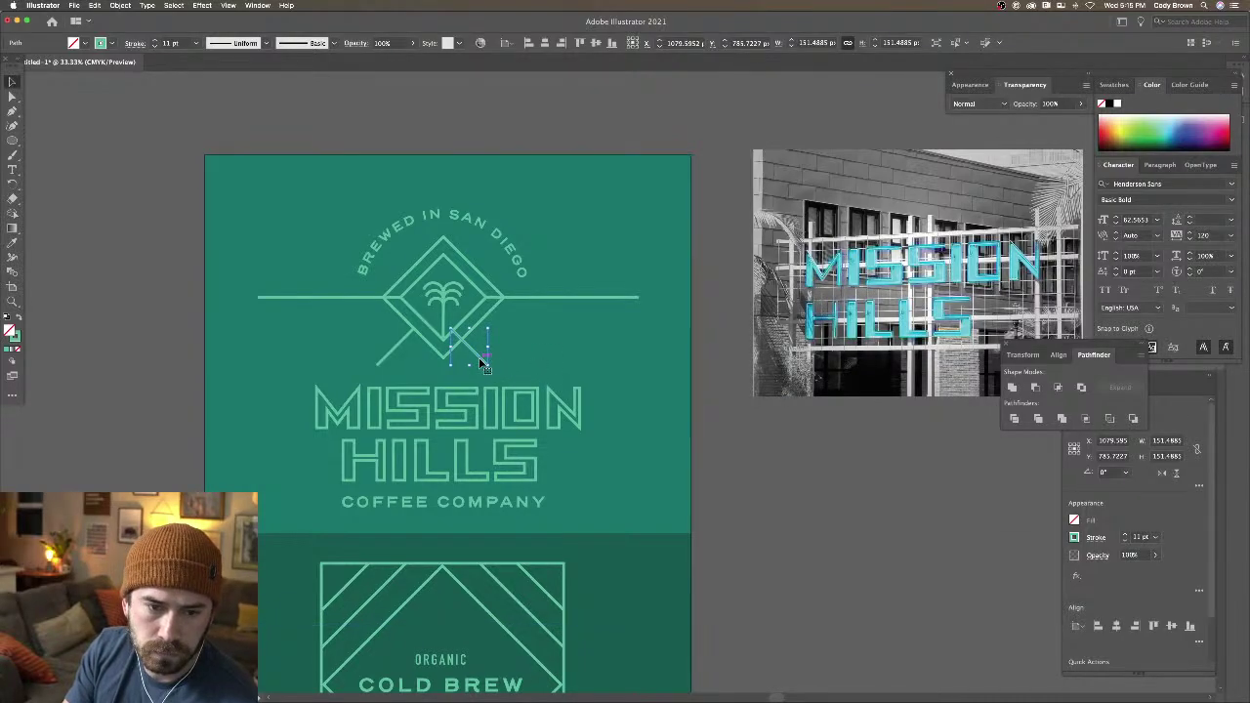
pyautogui.moveTo(480, 363); pyautogui.dragTo(503, 358)
pyautogui.click(727, 420)
pyautogui.hscroll(2, 727, 421)
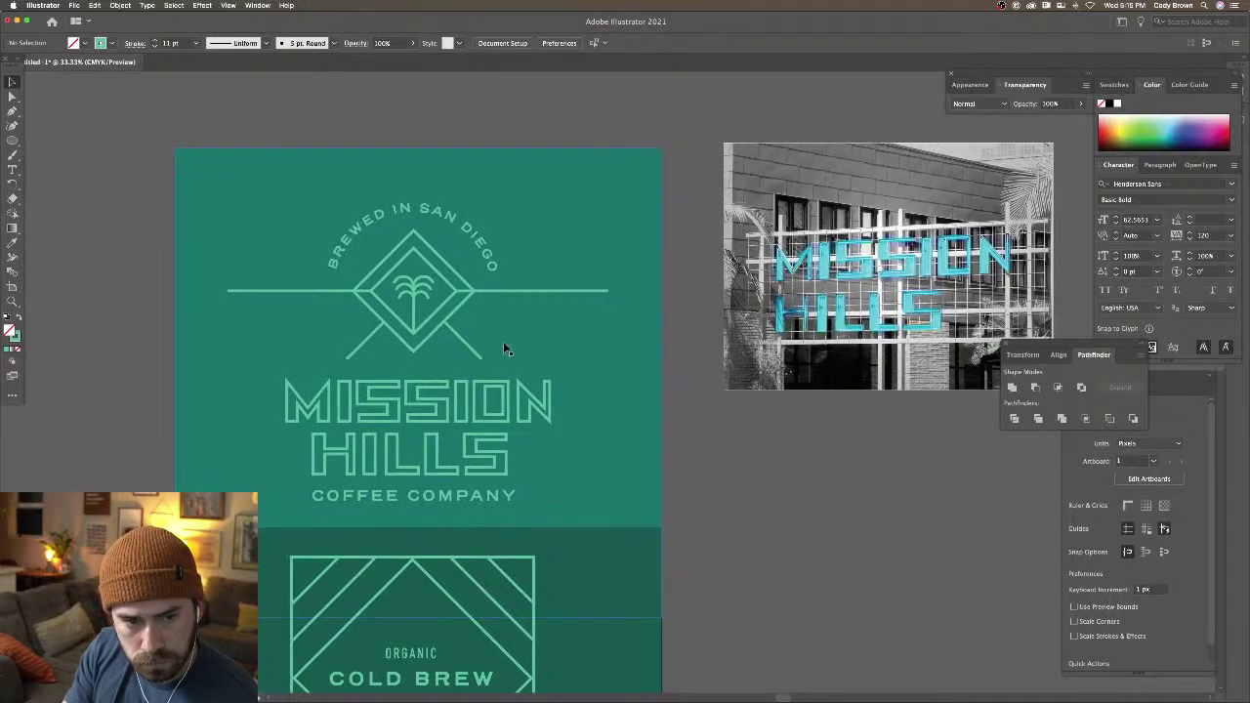
# Scale the MISSION HILLS and COFFEE COMPANY lettering group up slightly
pyautogui.click(415, 203)
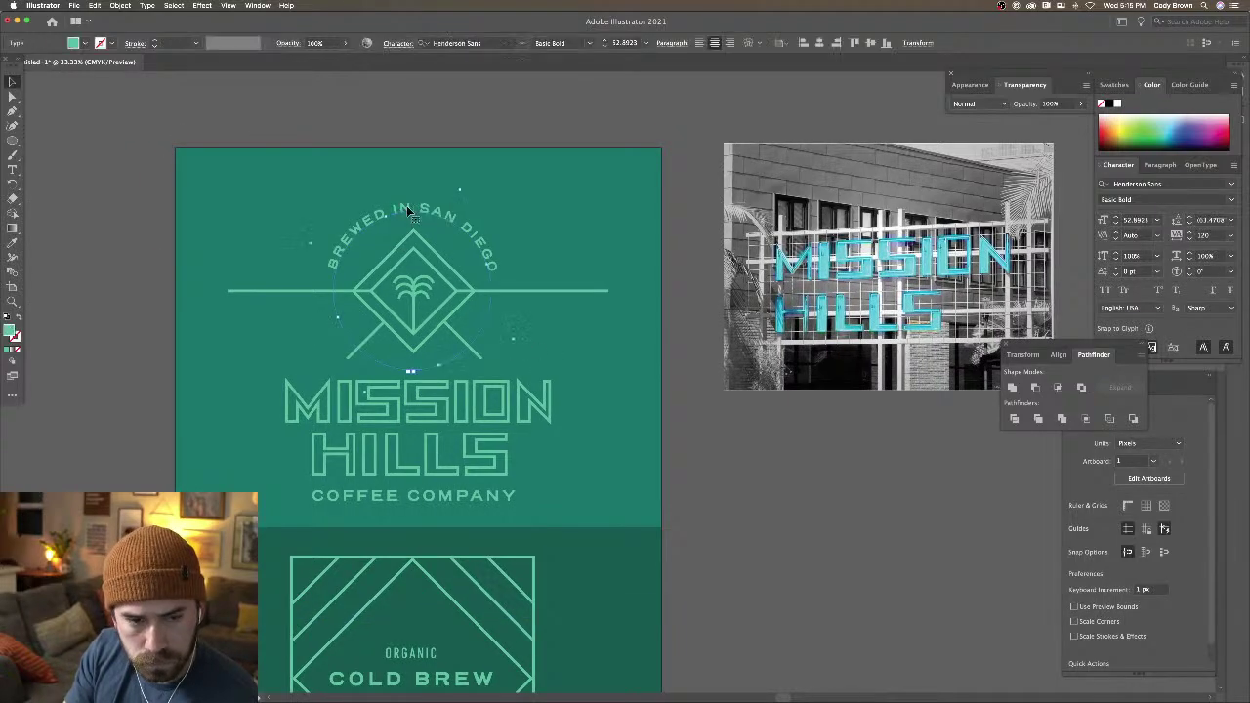
pyautogui.moveTo(360, 198); pyautogui.dragTo(333, 175)
pyautogui.click(117, 190)
pyautogui.moveTo(117, 189); pyautogui.dragTo(131, 158)
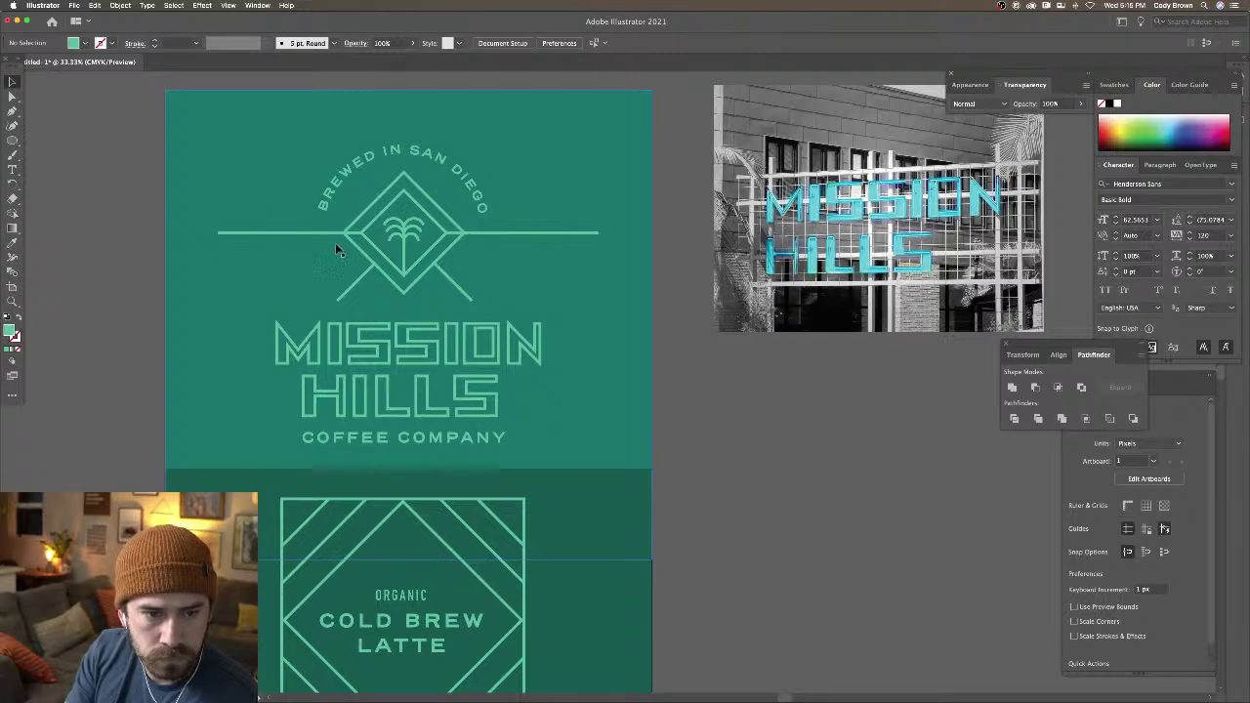
pyautogui.scroll(-2, 335, 242)
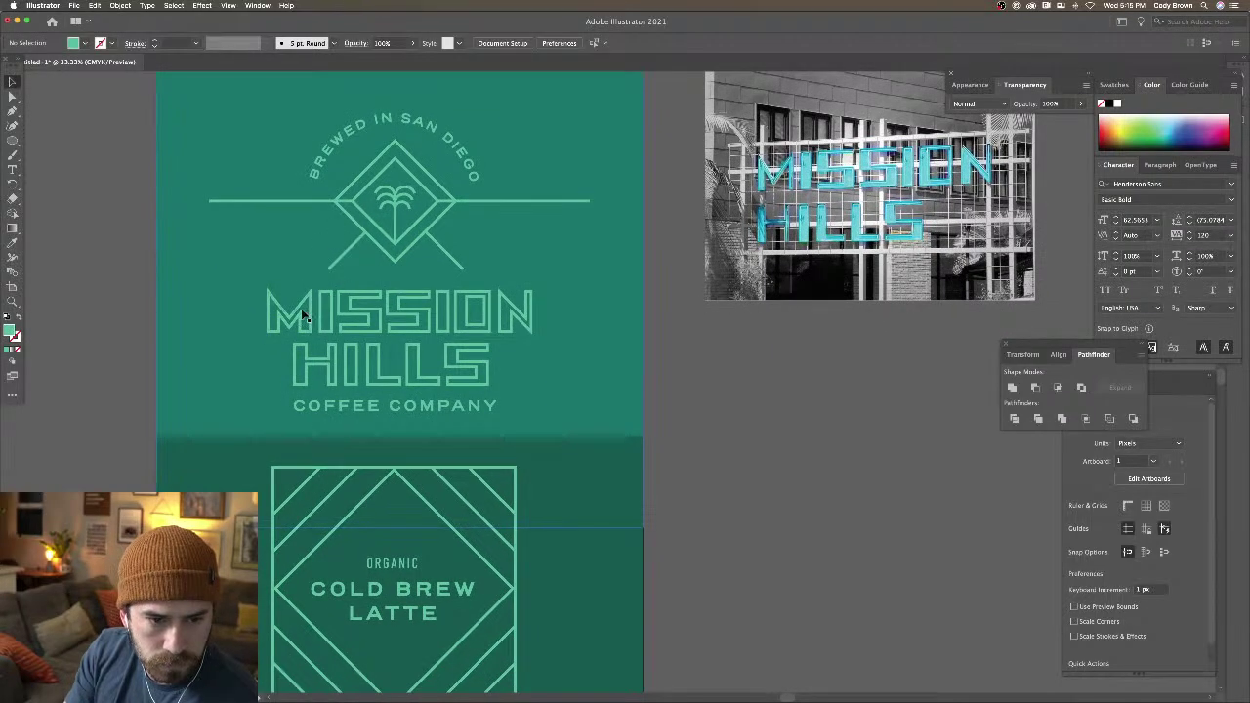
pyautogui.hscroll(-2, 310, 316)
pyautogui.click(365, 324)
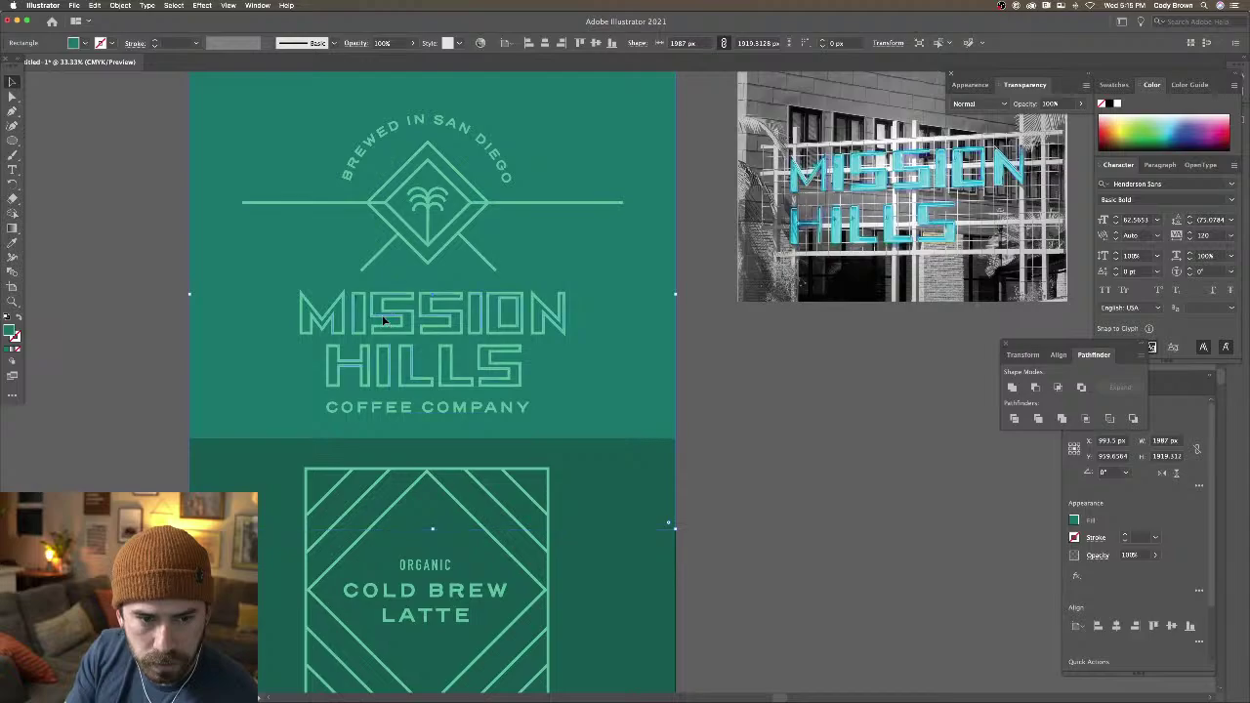
pyautogui.click(382, 322)
pyautogui.moveTo(564, 418); pyautogui.dragTo(567, 421)
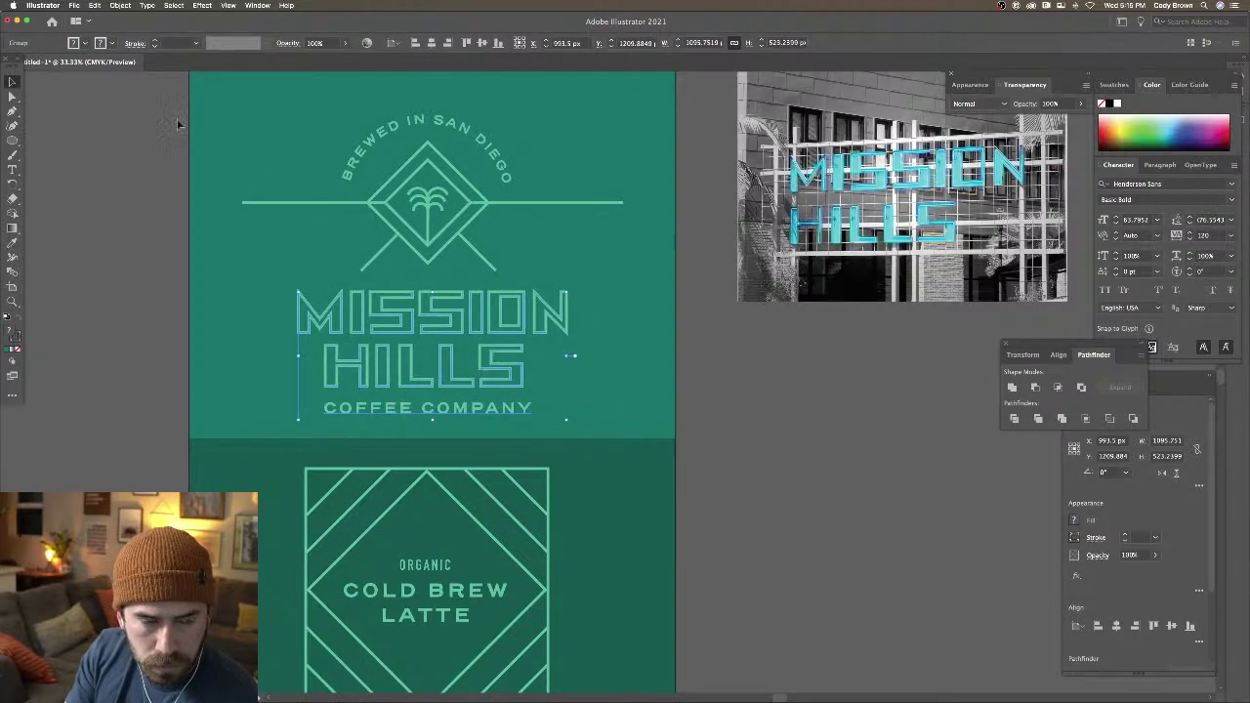
pyautogui.click(176, 153)
# Zoom out to the whole label, select all the artwork, and switch to Photoshop
pyautogui.hscroll(-2, 217, 181)
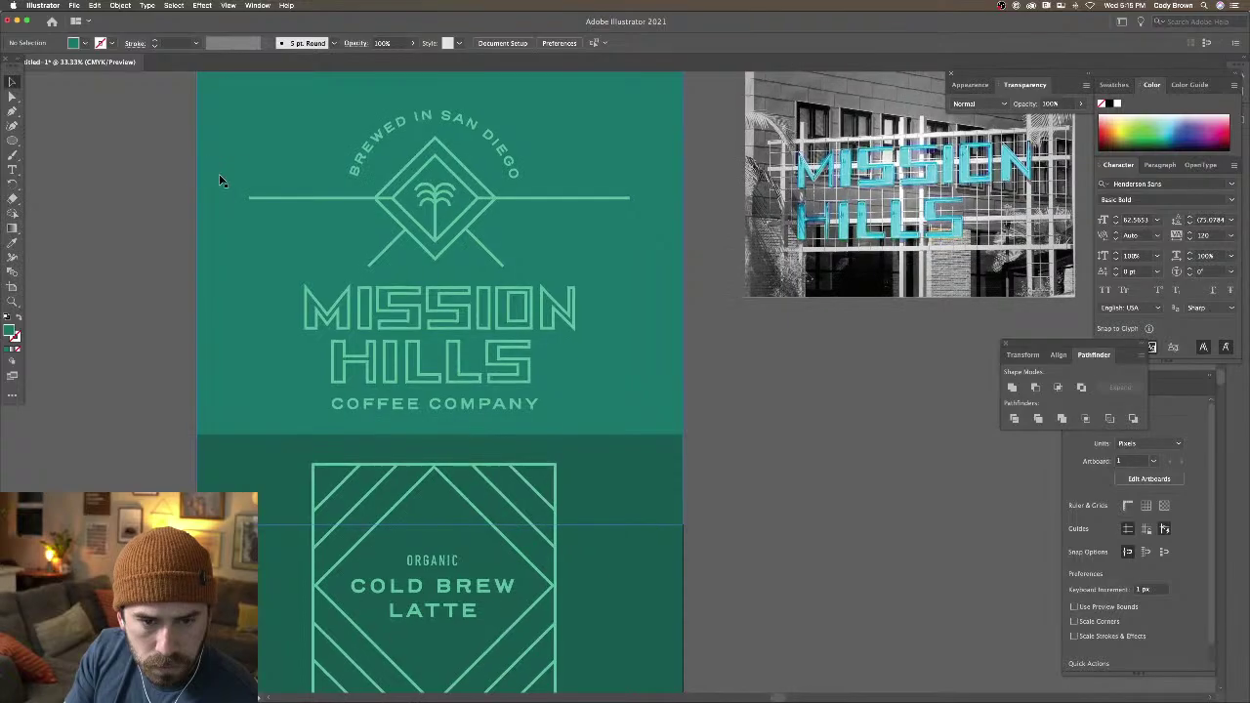
pyautogui.hscroll(-1, 222, 178)
pyautogui.press('super+minus')
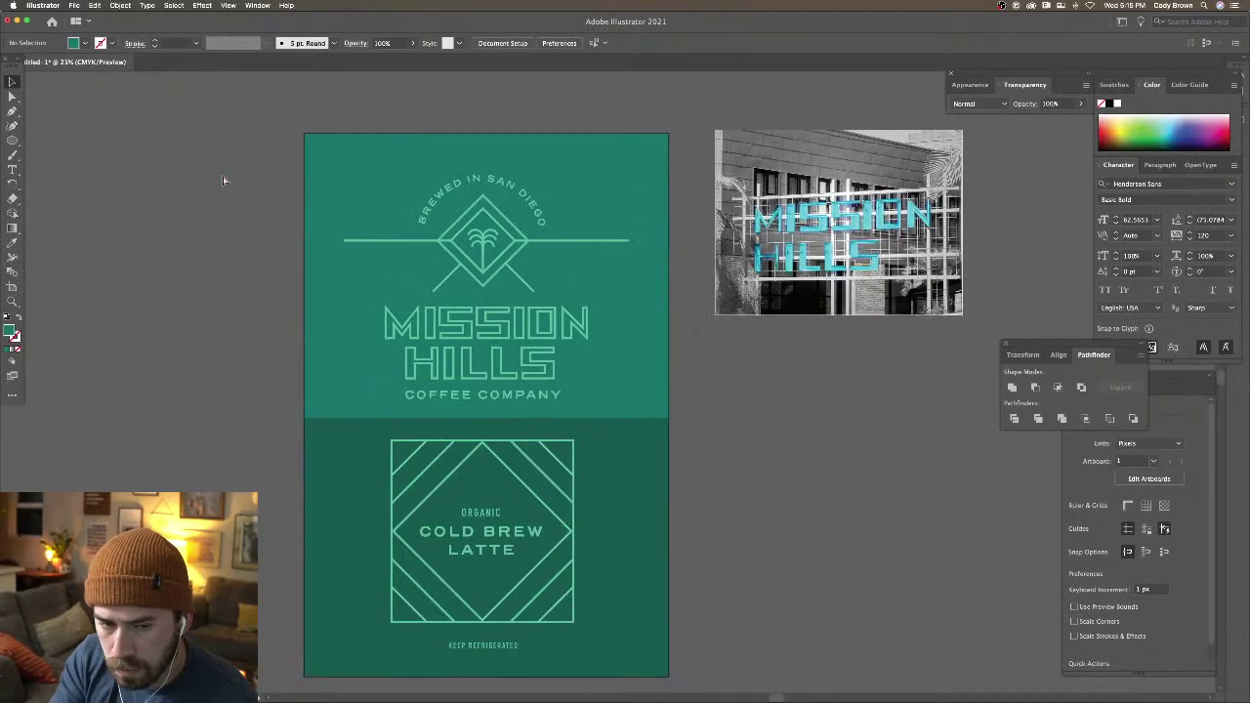
pyautogui.moveTo(247, 224); pyautogui.dragTo(226, 209)
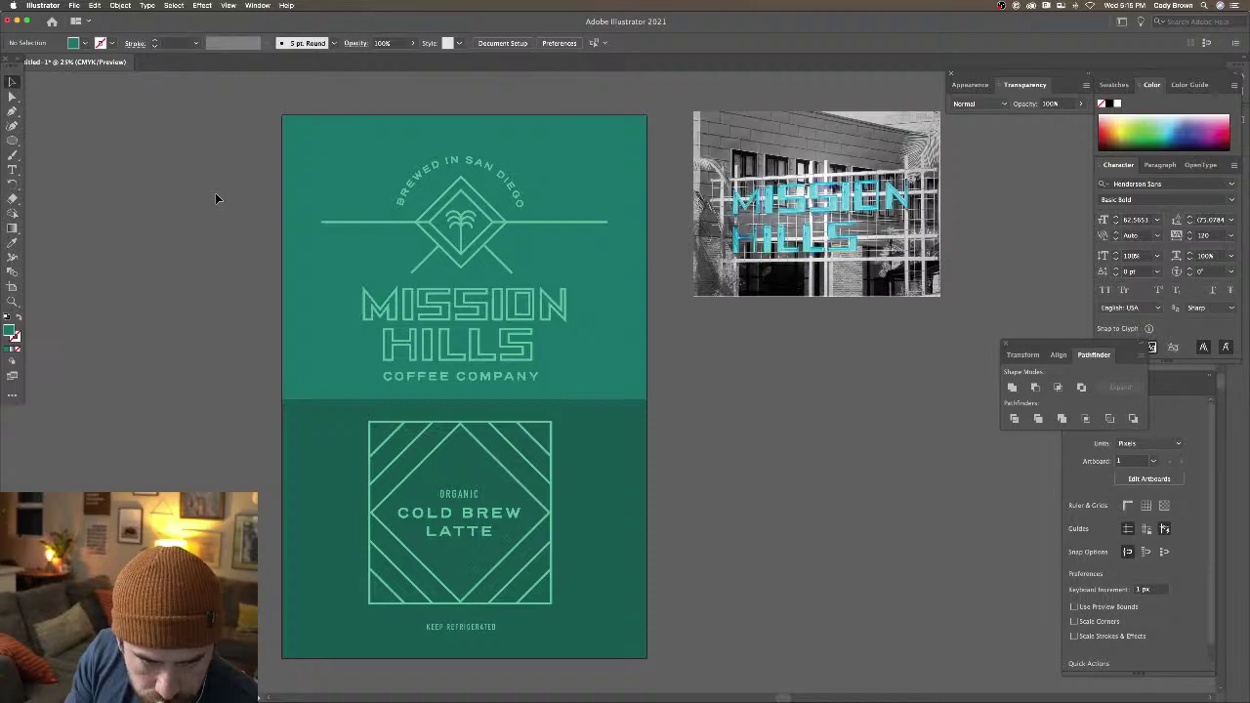
pyautogui.press('super+minus')
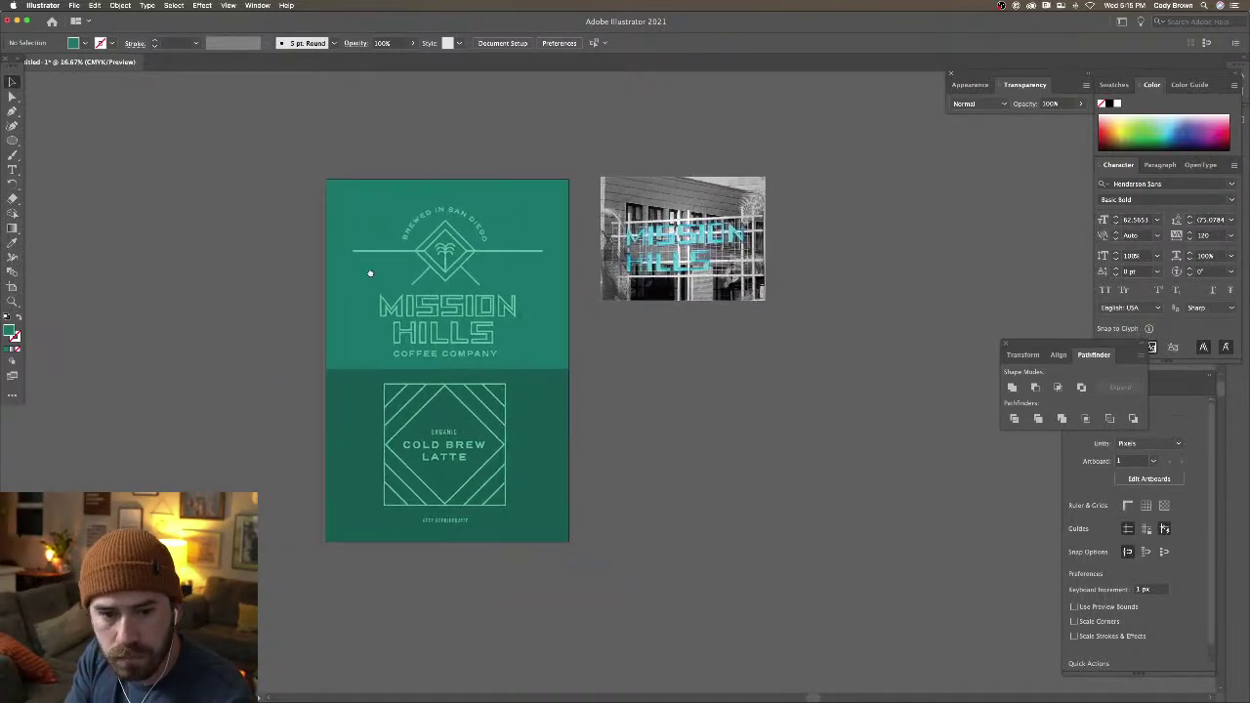
pyautogui.hscroll(2, 252, 181)
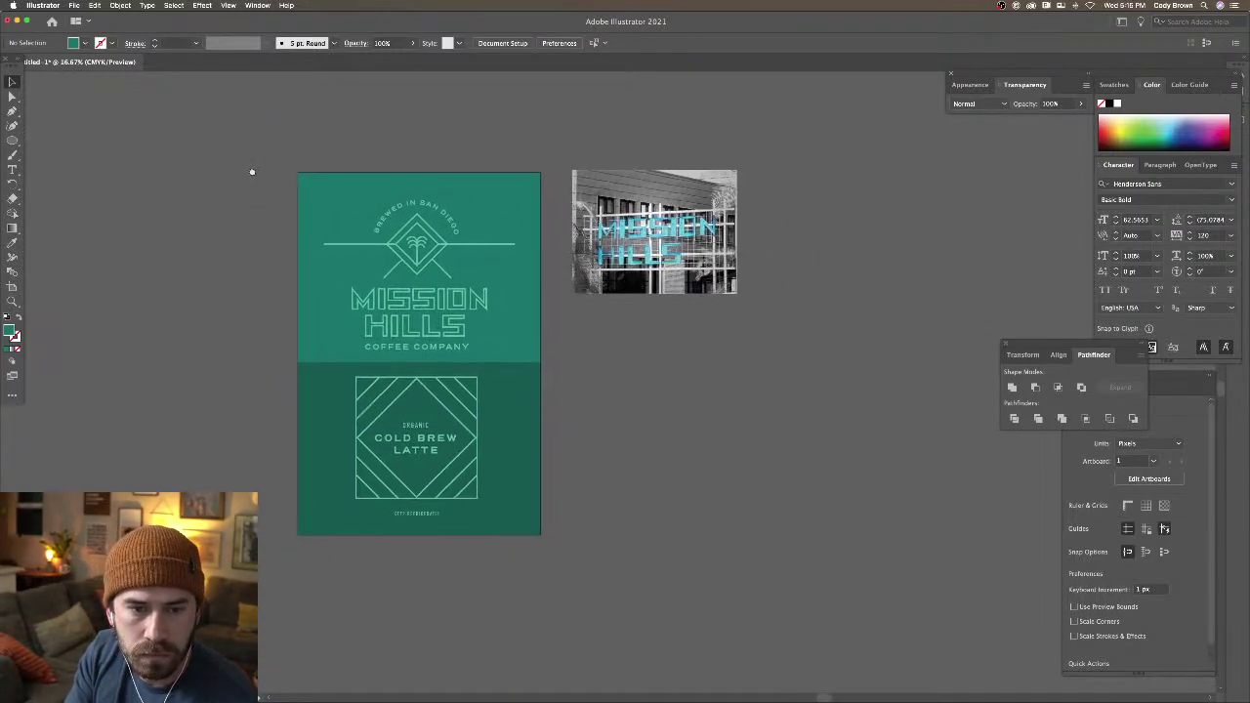
pyautogui.click(538, 531)
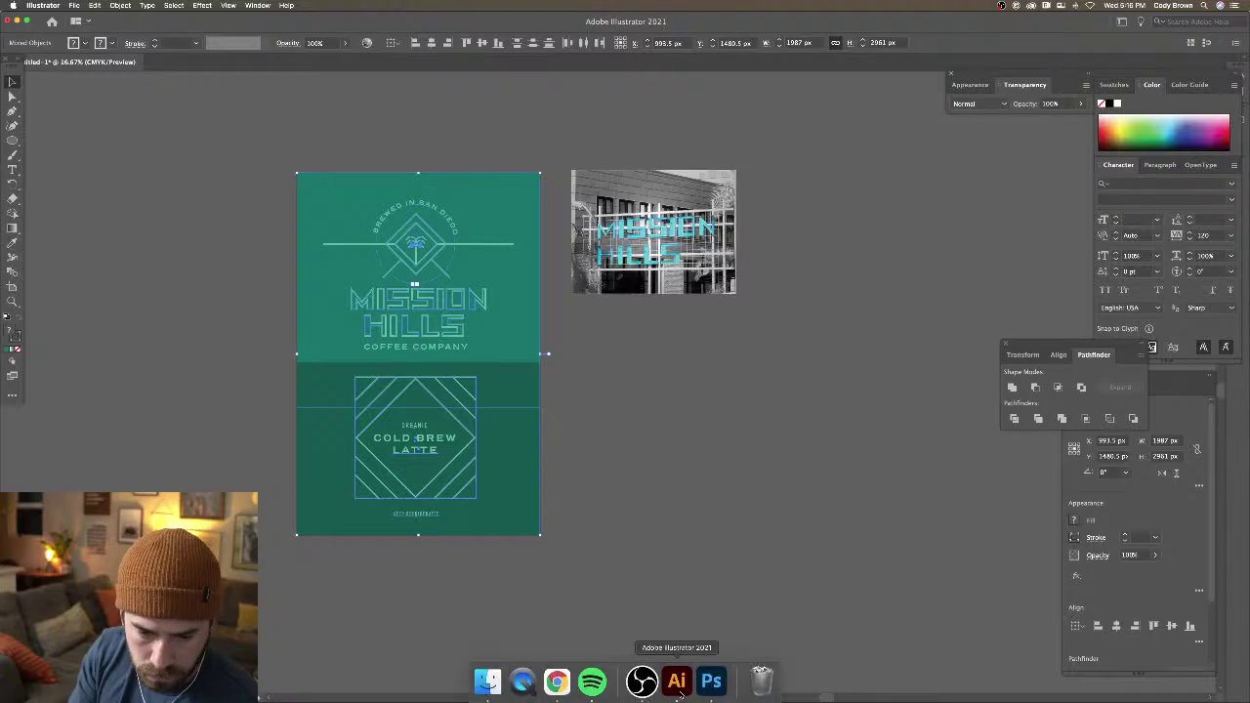
pyautogui.click(711, 681)
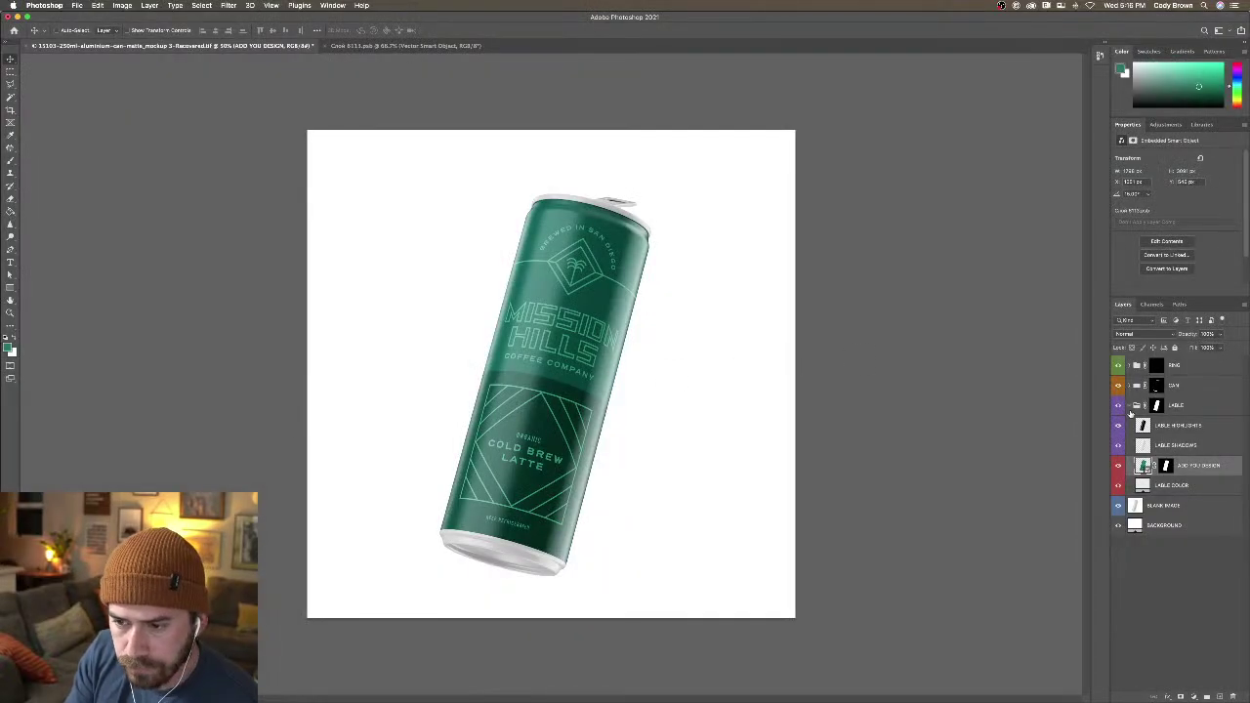
# Paste the artwork into the flat label document as a smart object, layer on top
pyautogui.click(457, 49)
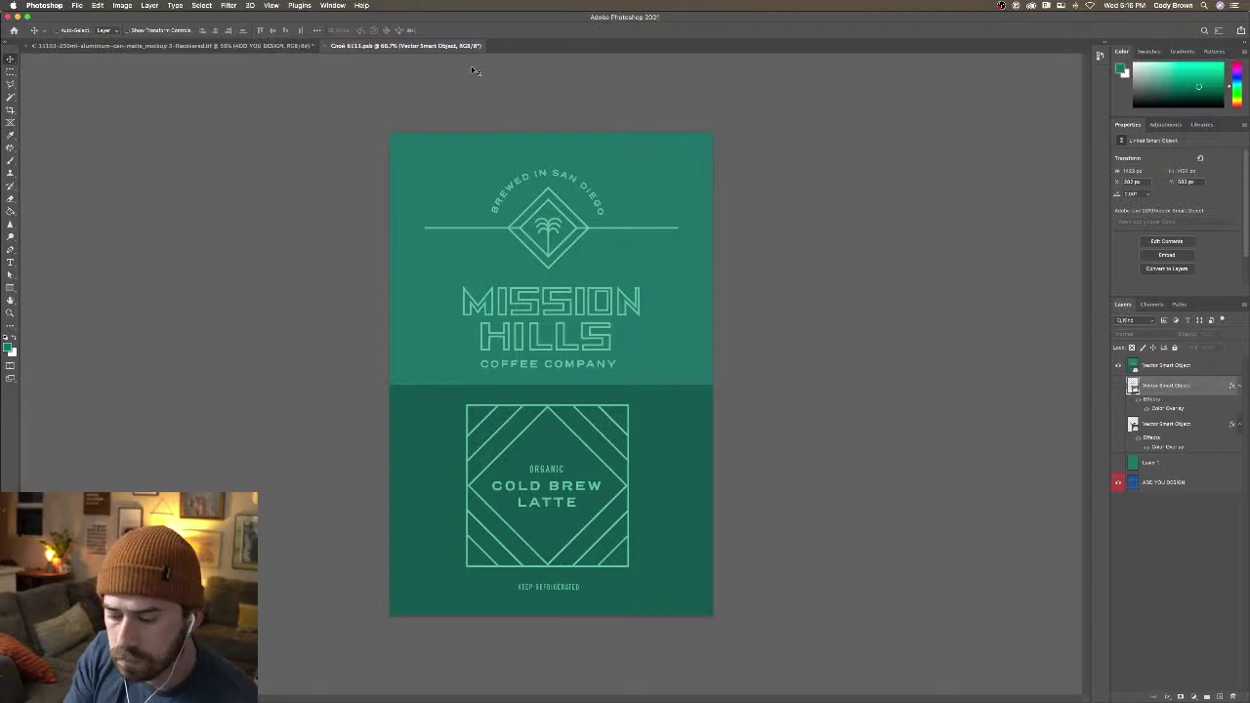
pyautogui.press('cmd+v')
pyautogui.press('Return')
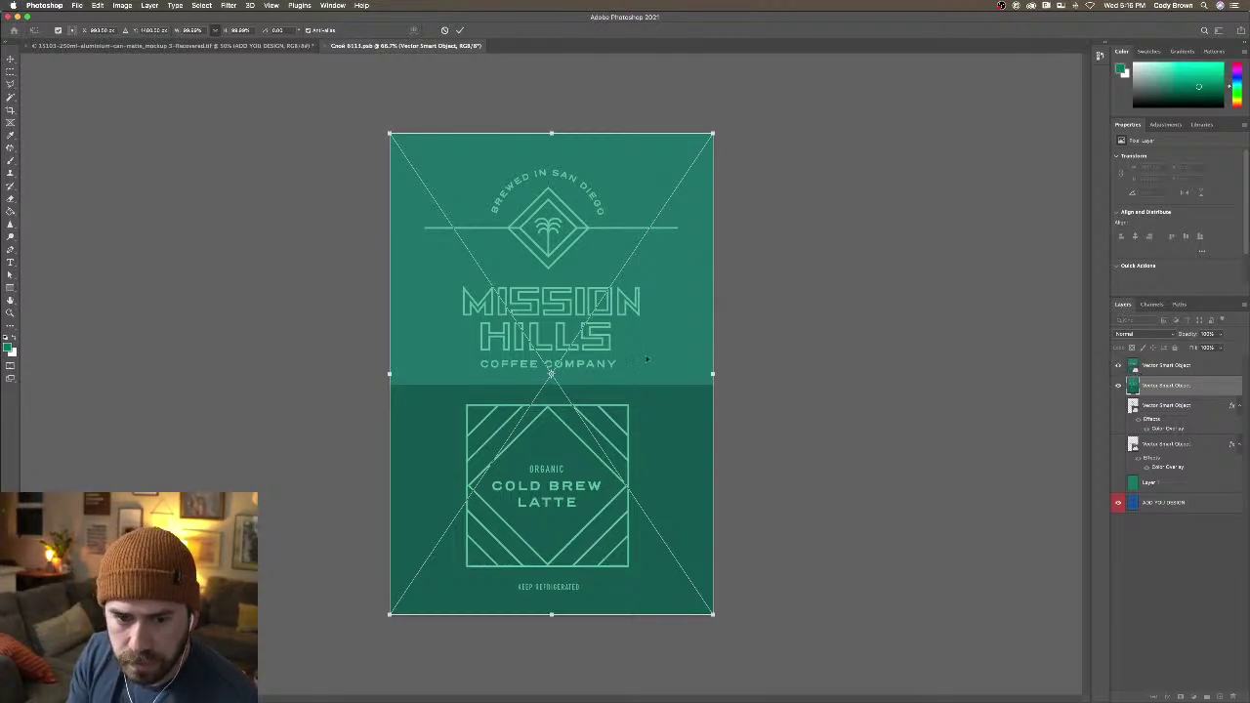
pyautogui.press('Return')
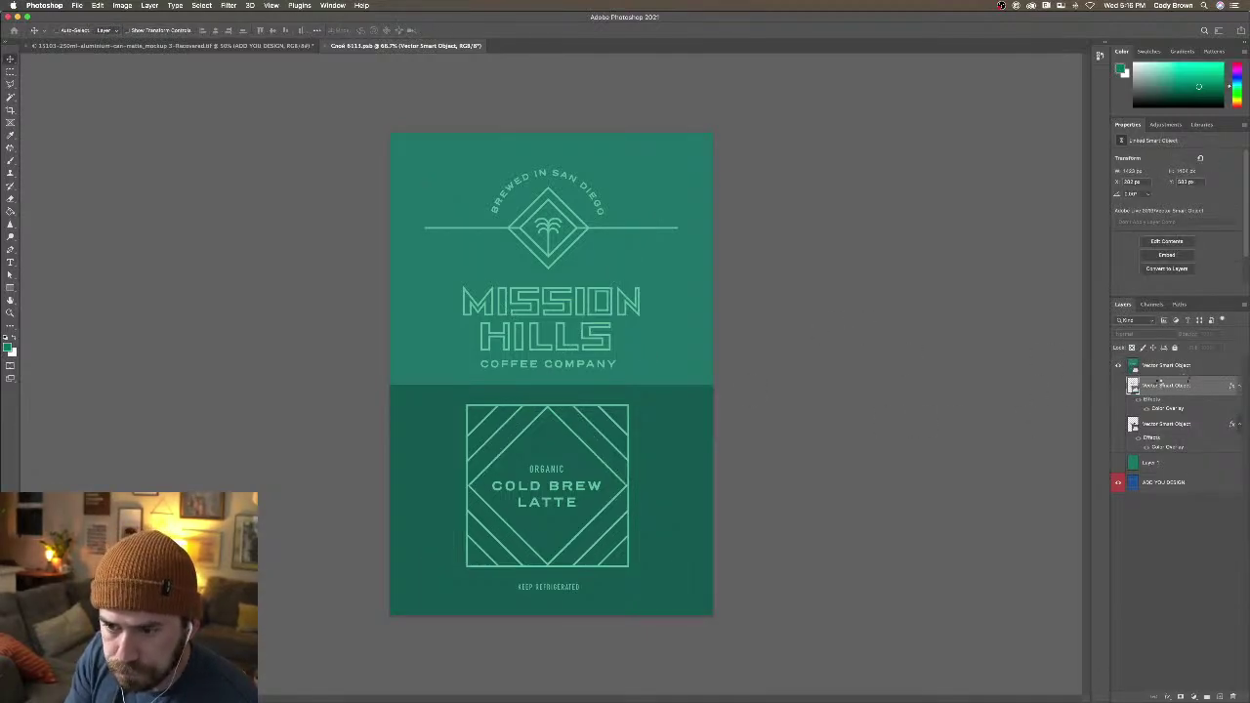
pyautogui.doubleClick(1156, 384)
pyautogui.moveTo(1156, 385); pyautogui.dragTo(1133, 376)
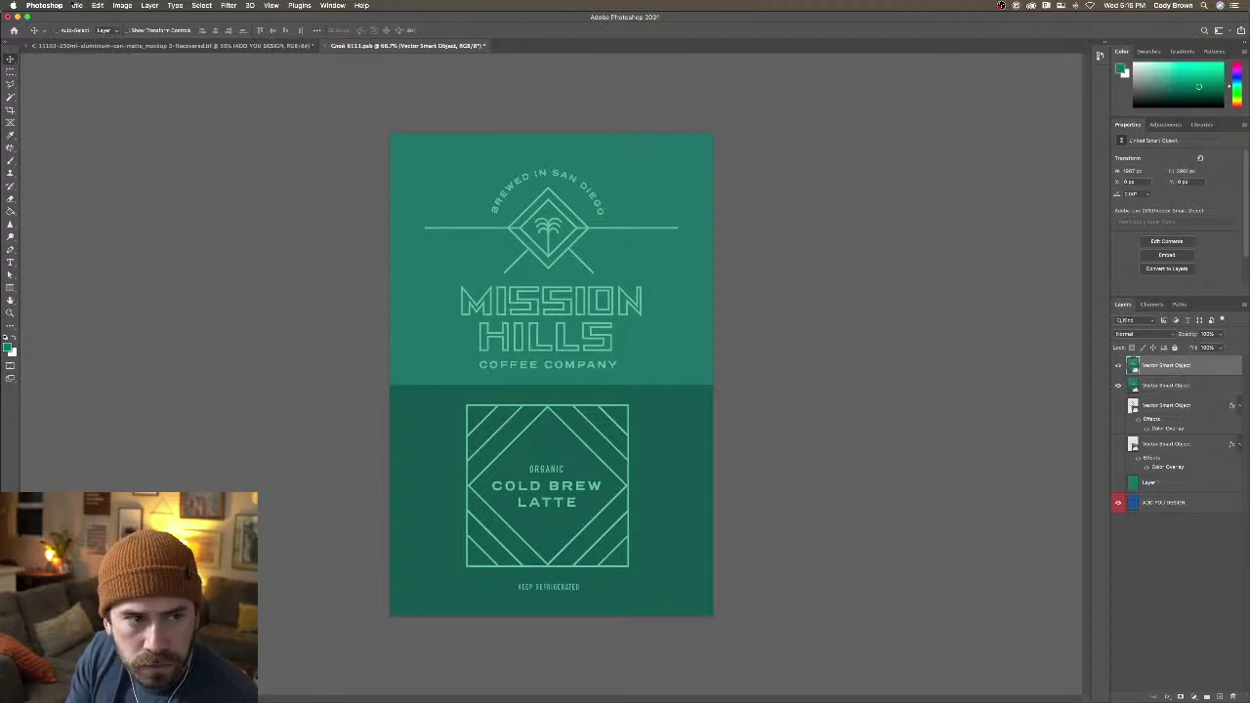
# Save the label file and check the updated can mockup
pyautogui.click(76, 5)
pyautogui.click(98, 106)
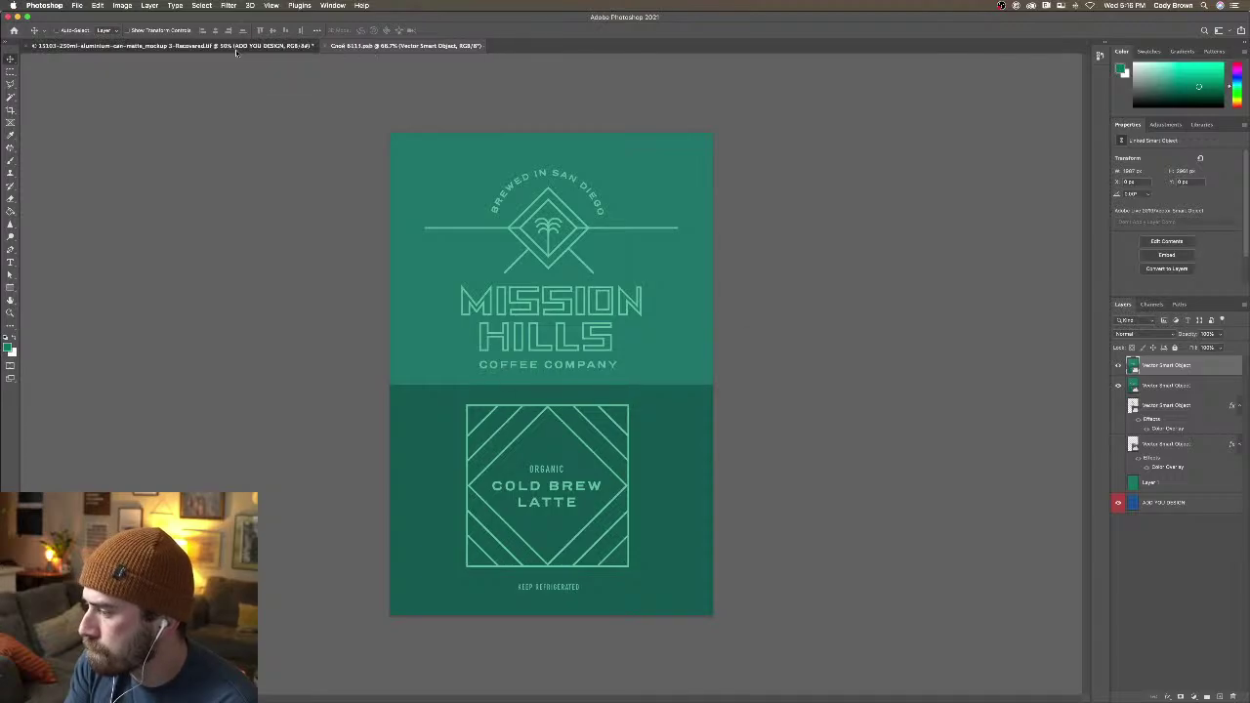
pyautogui.click(235, 51)
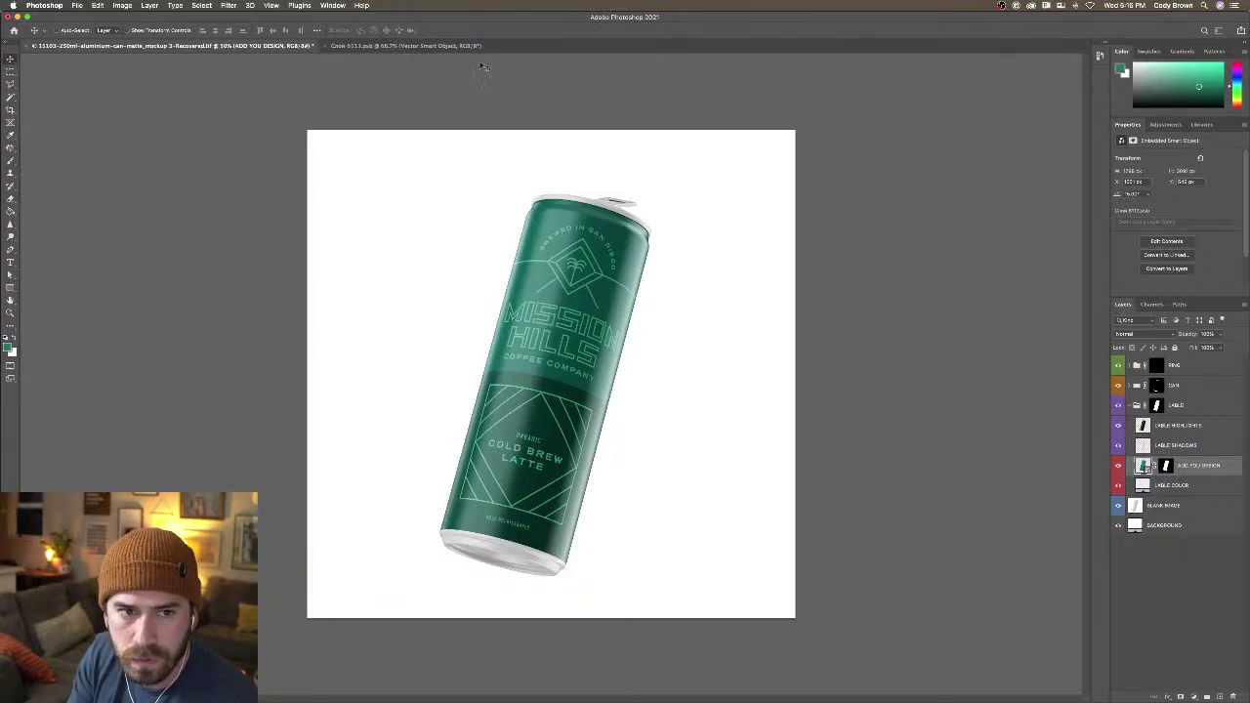
pyautogui.moveTo(586, 697)
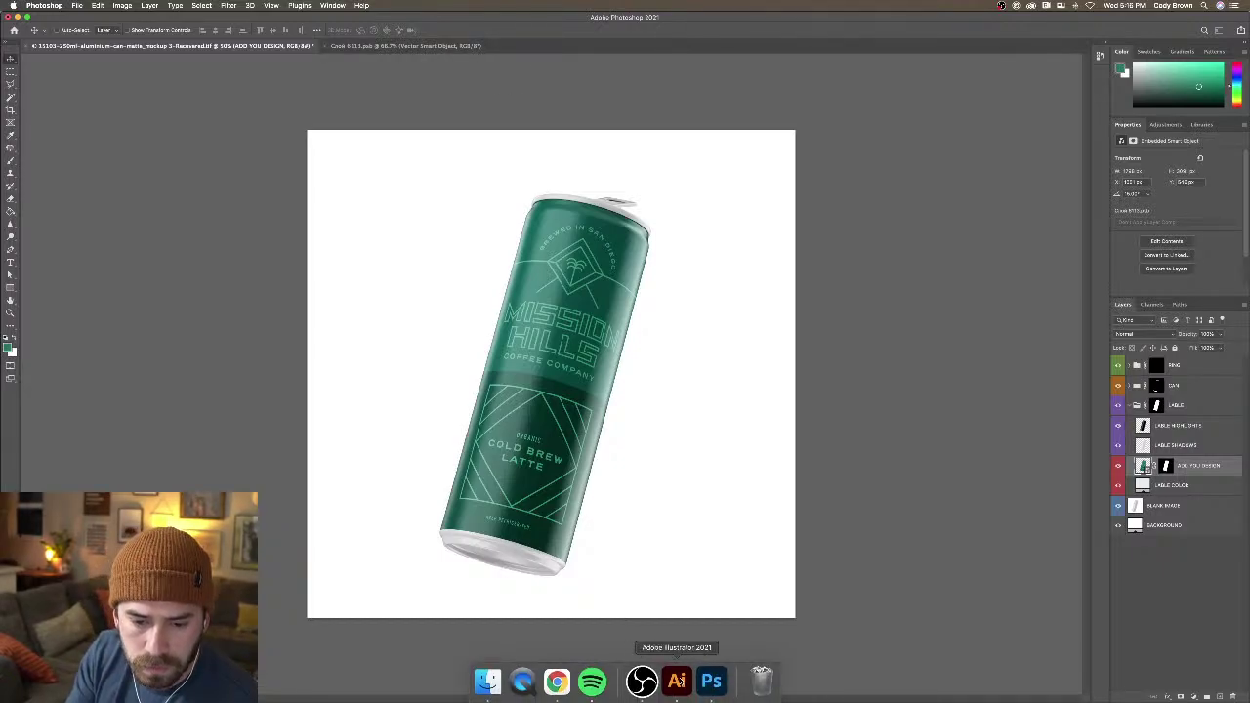
pyautogui.click(676, 681)
# Copy KEEP REFRIGERATED up into the diamond and retype it as 9FL. OZ
pyautogui.click(654, 532)
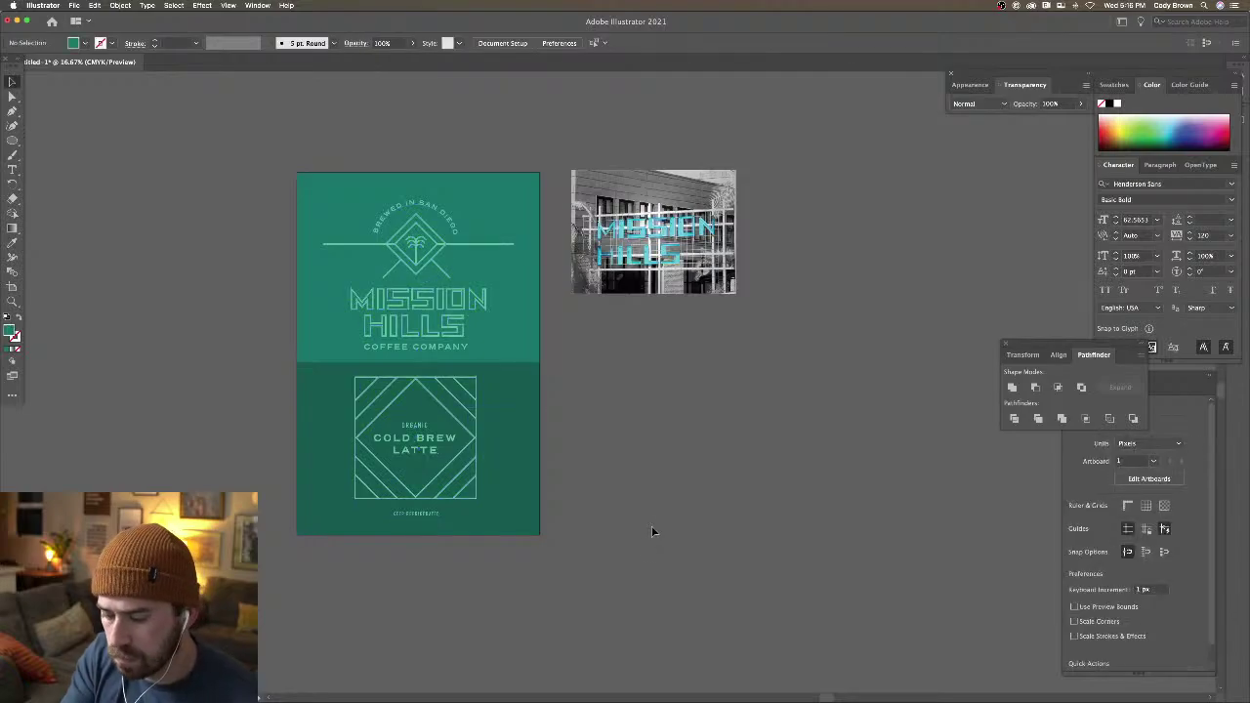
pyautogui.press('super+equal')
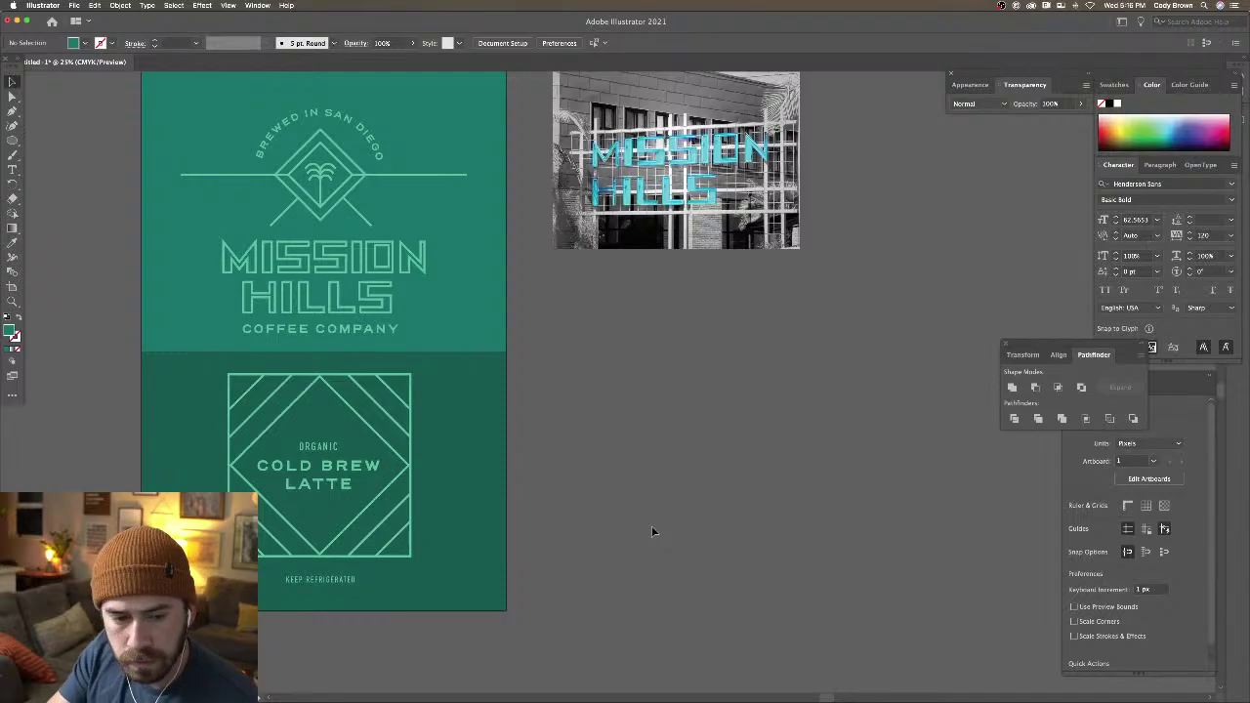
pyautogui.scroll(-3, 655, 518)
pyautogui.hscroll(-2, 656, 518)
pyautogui.press('super+equal')
pyautogui.press('super+equal')
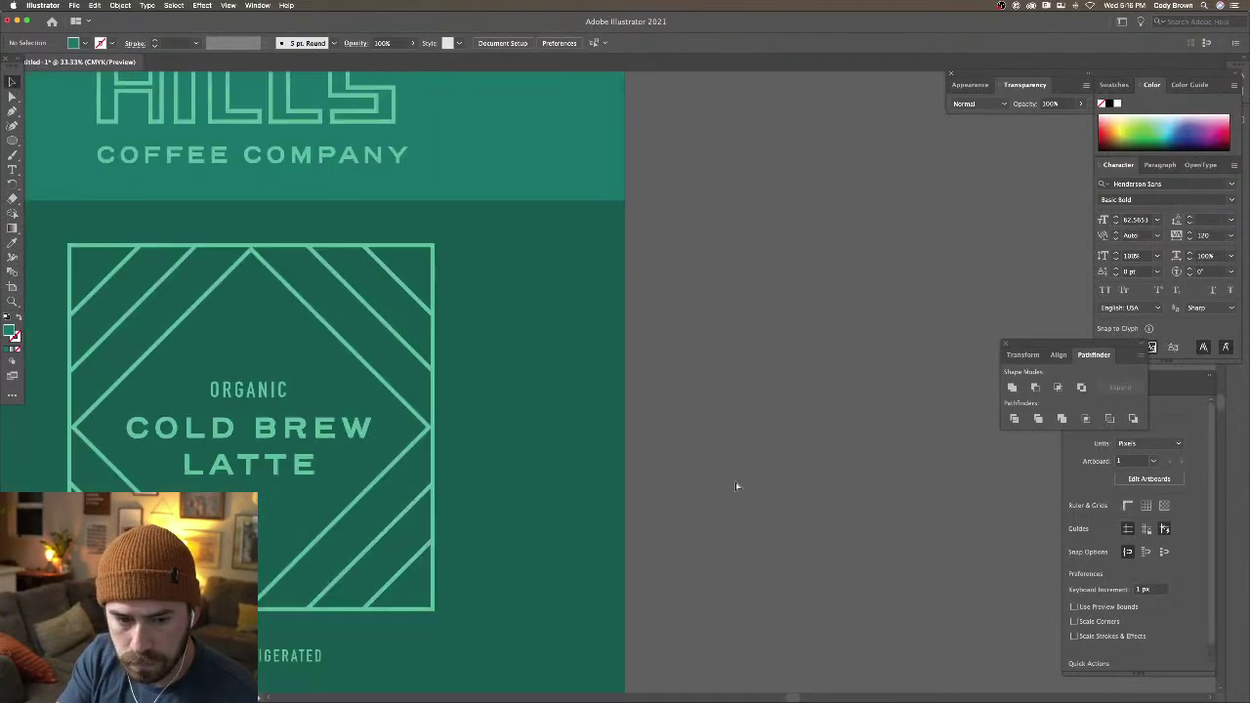
pyautogui.scroll(-4, 675, 511)
pyautogui.hscroll(-3, 675, 510)
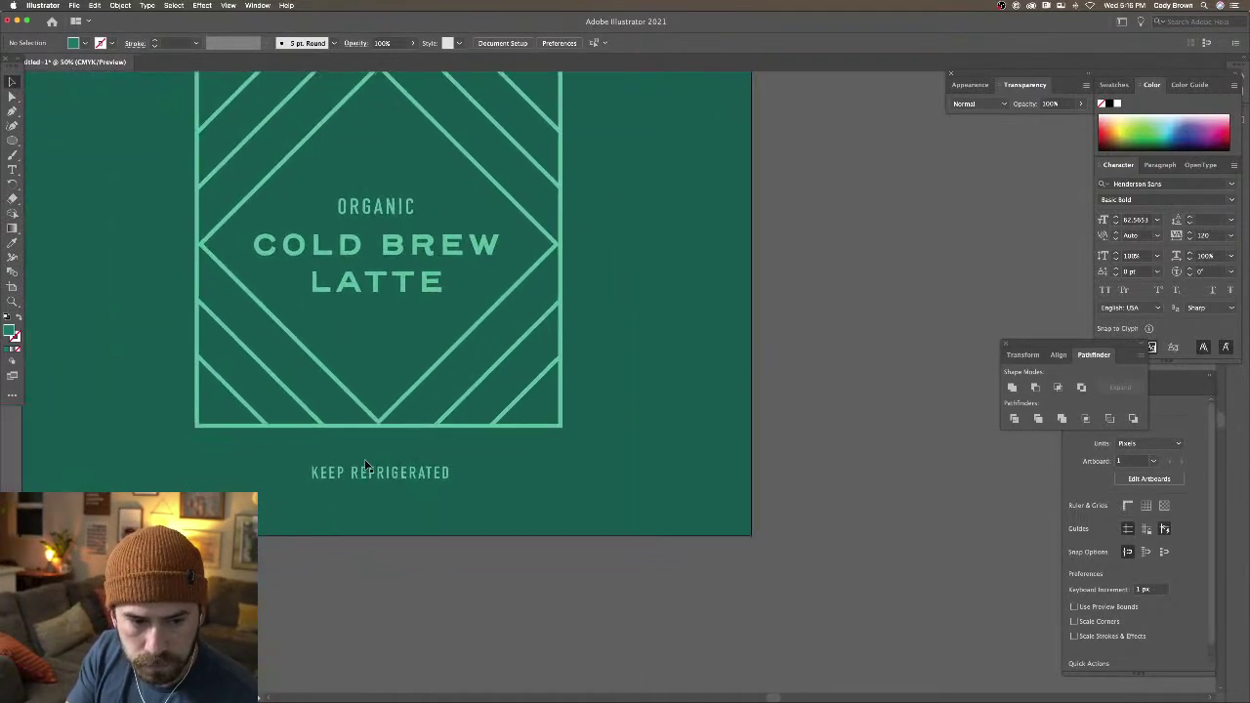
pyautogui.click(417, 479)
pyautogui.moveTo(415, 476); pyautogui.dragTo(409, 342)
pyautogui.tripleClick(410, 342)
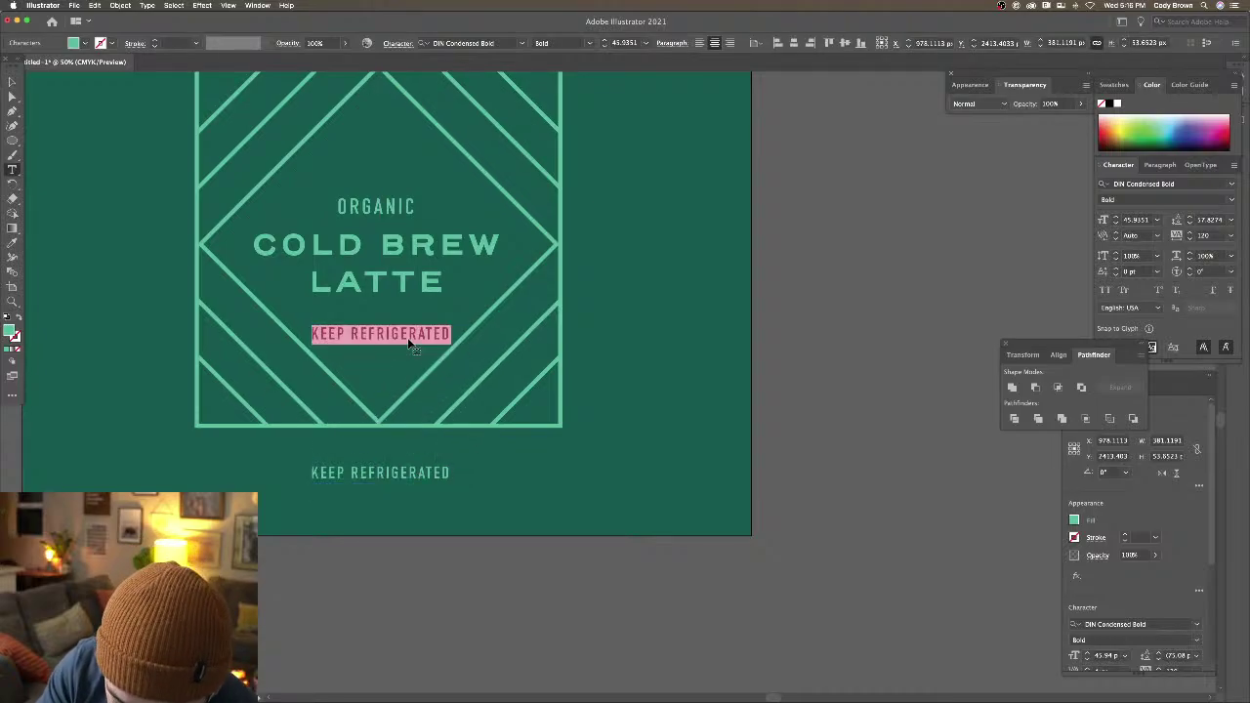
pyautogui.write('9FL')
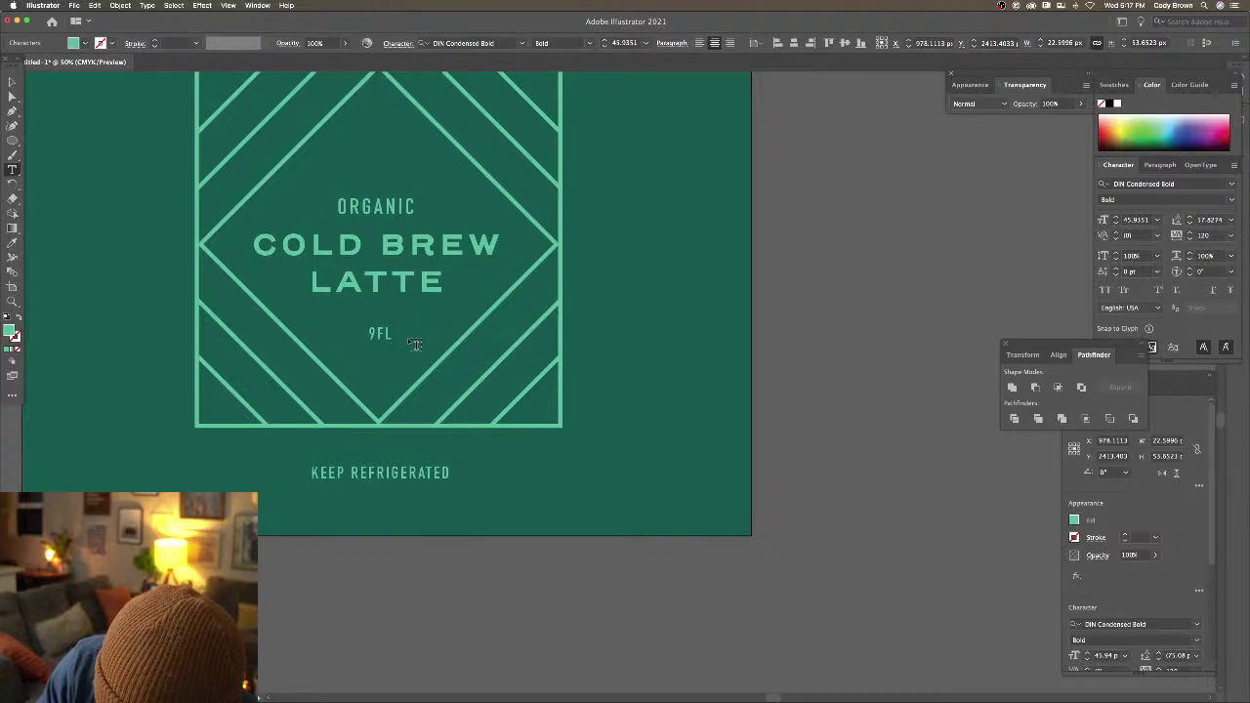
pyautogui.write('. OZ')
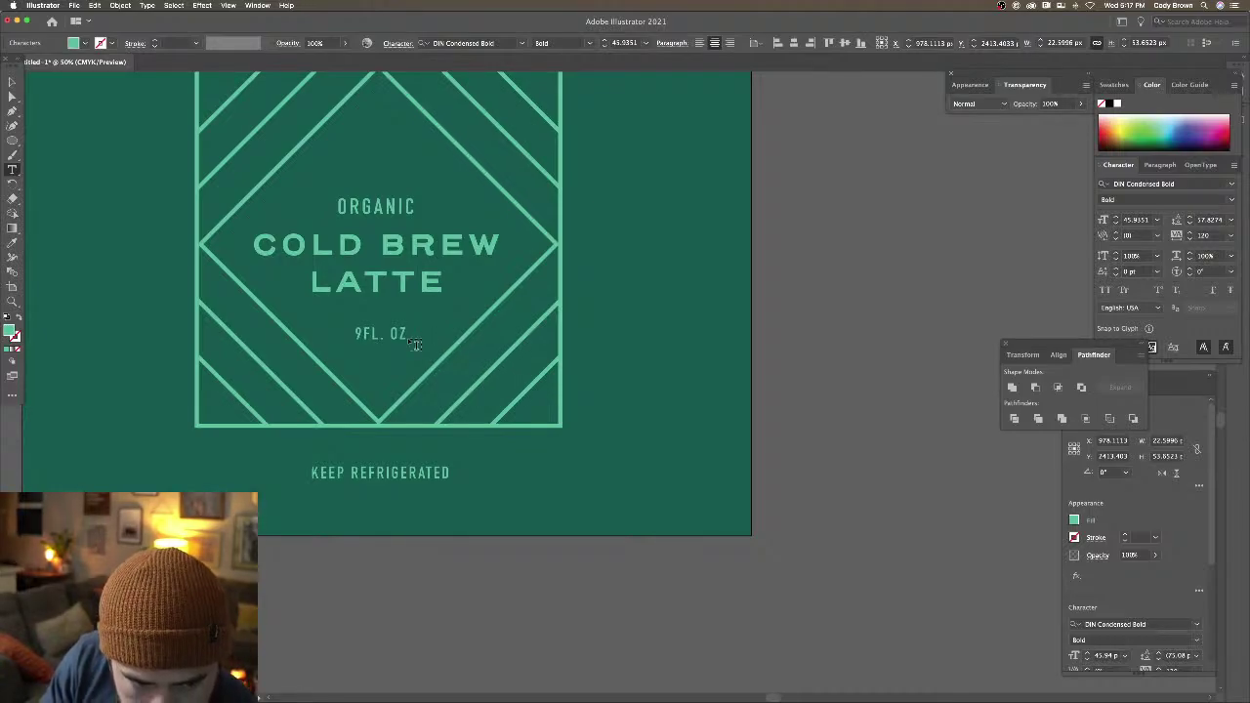
pyautogui.click(11, 82)
# Nudge 9FL. OZ upward and raise the title text inside its group
pyautogui.click(891, 328)
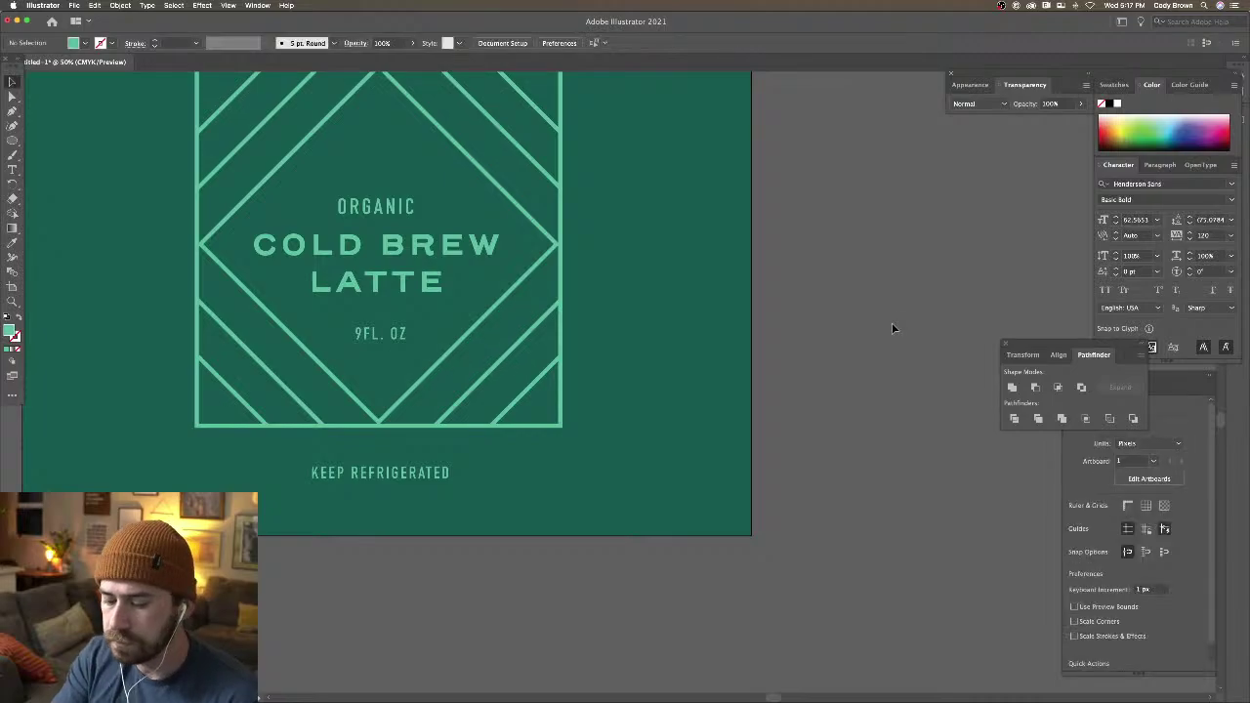
pyautogui.press('super+minus')
pyautogui.moveTo(456, 355); pyautogui.dragTo(459, 310)
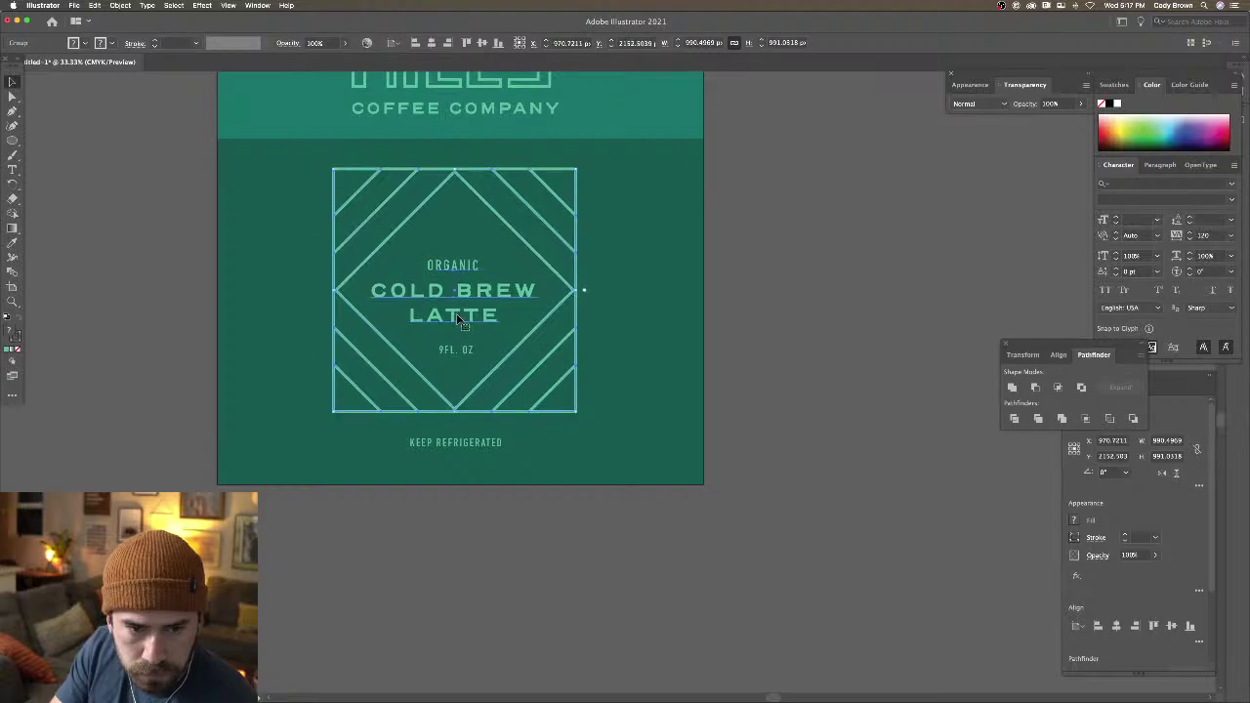
pyautogui.doubleClick(452, 274)
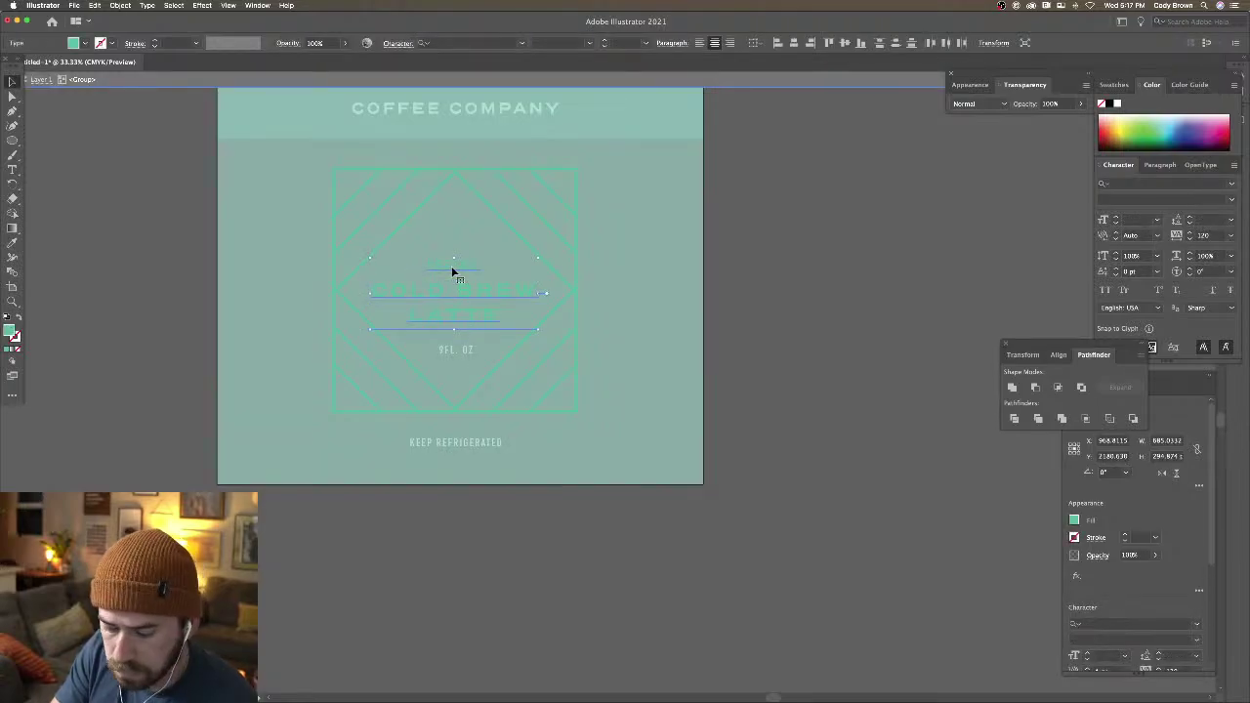
pyautogui.click(452, 272)
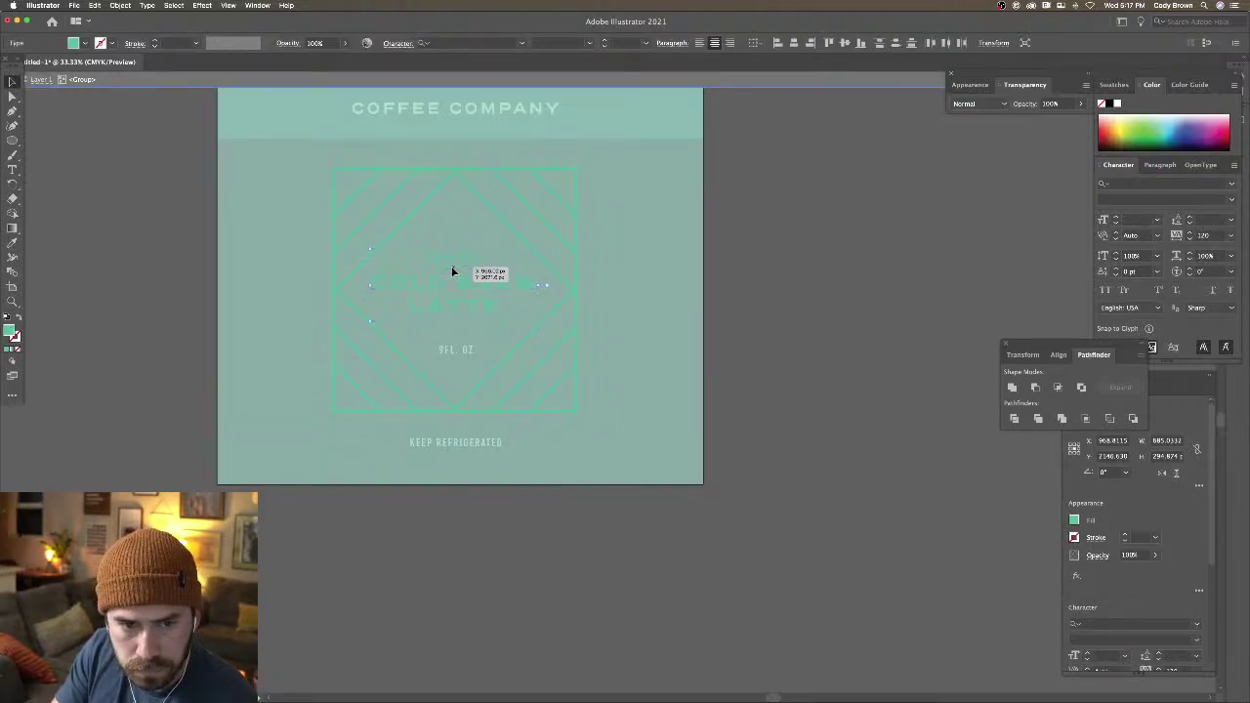
pyautogui.doubleClick(162, 247)
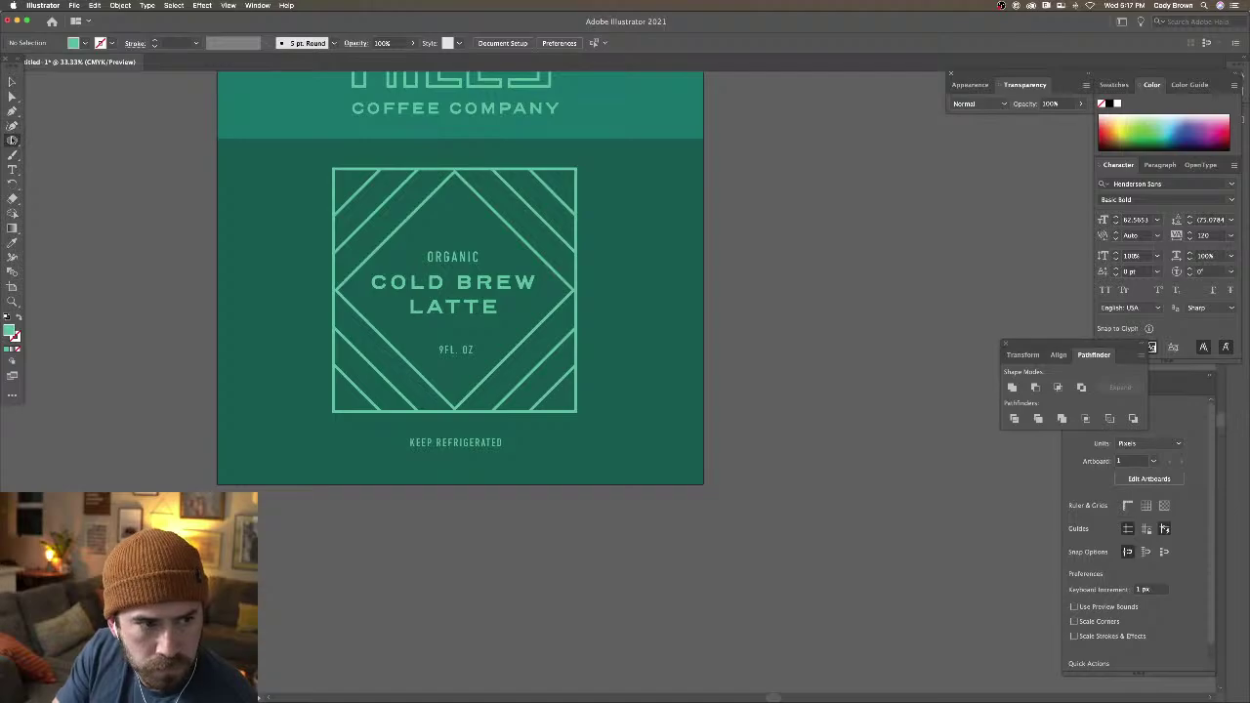
pyautogui.click(13, 139)
pyautogui.click(61, 198)
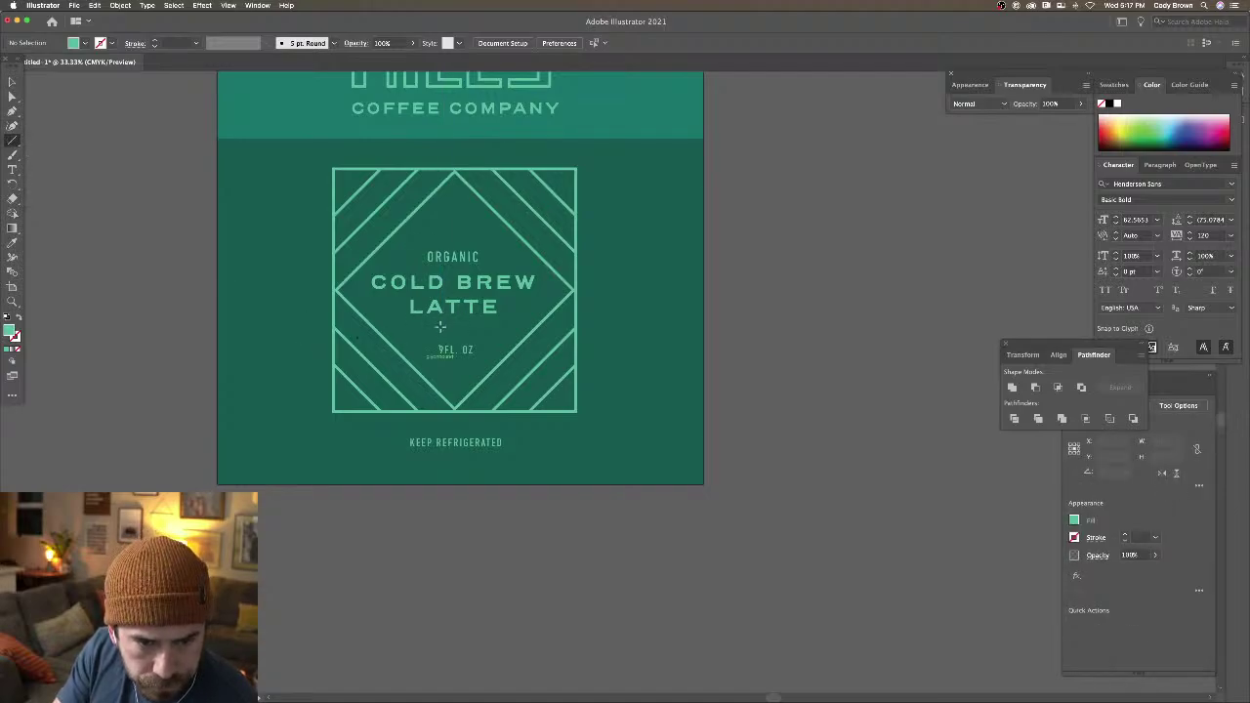
# Draw a short horizontal line and give it the pattern's green 11 pt stroke
pyautogui.moveTo(439, 329); pyautogui.dragTo(473, 329)
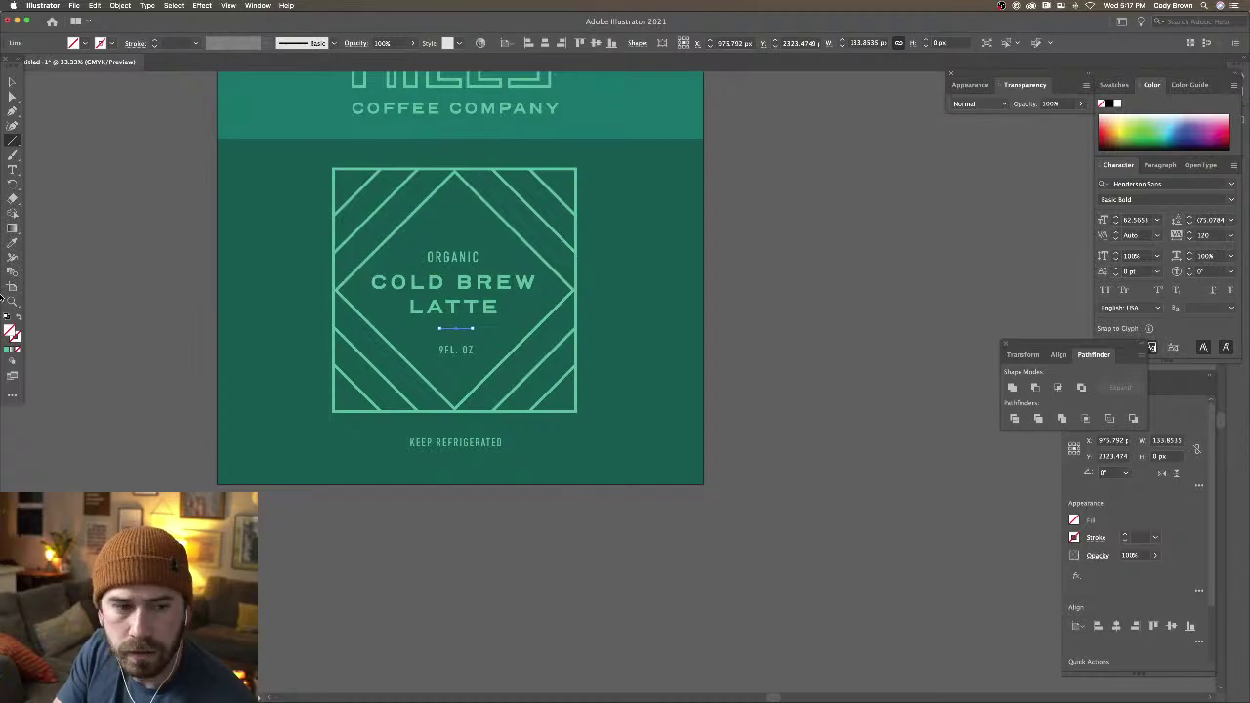
pyautogui.click(12, 242)
pyautogui.click(405, 227)
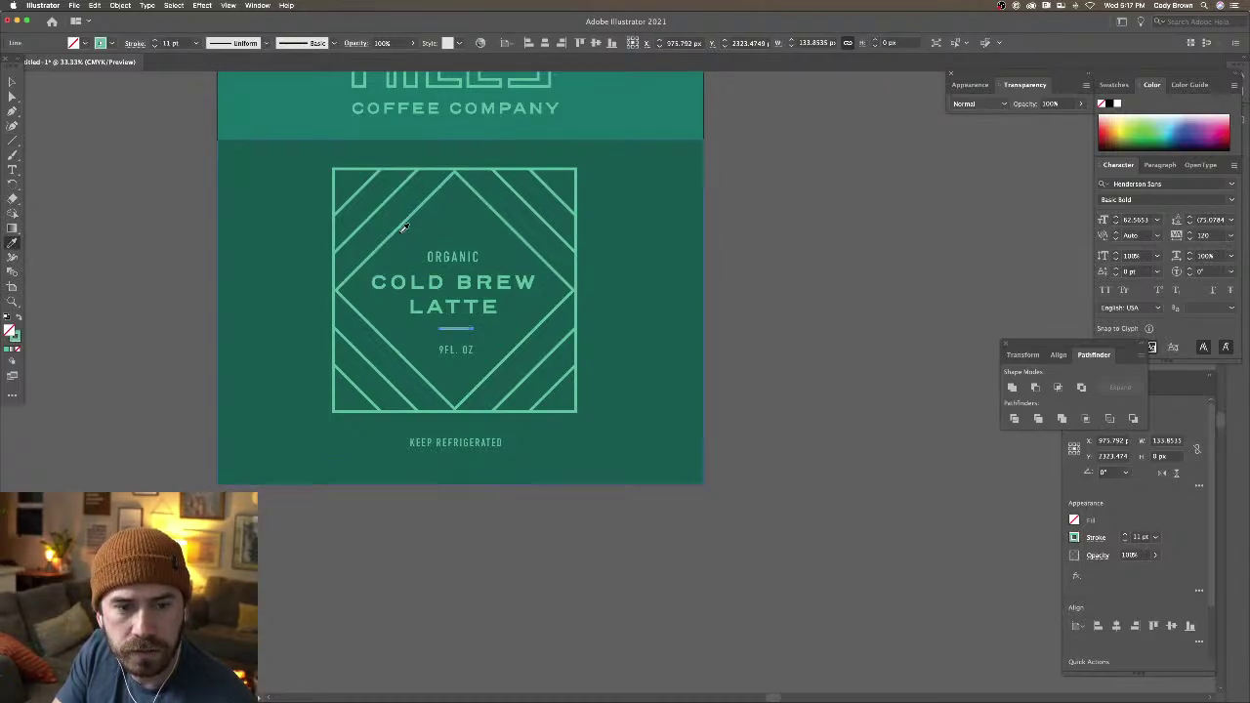
pyautogui.click(12, 82)
pyautogui.click(103, 130)
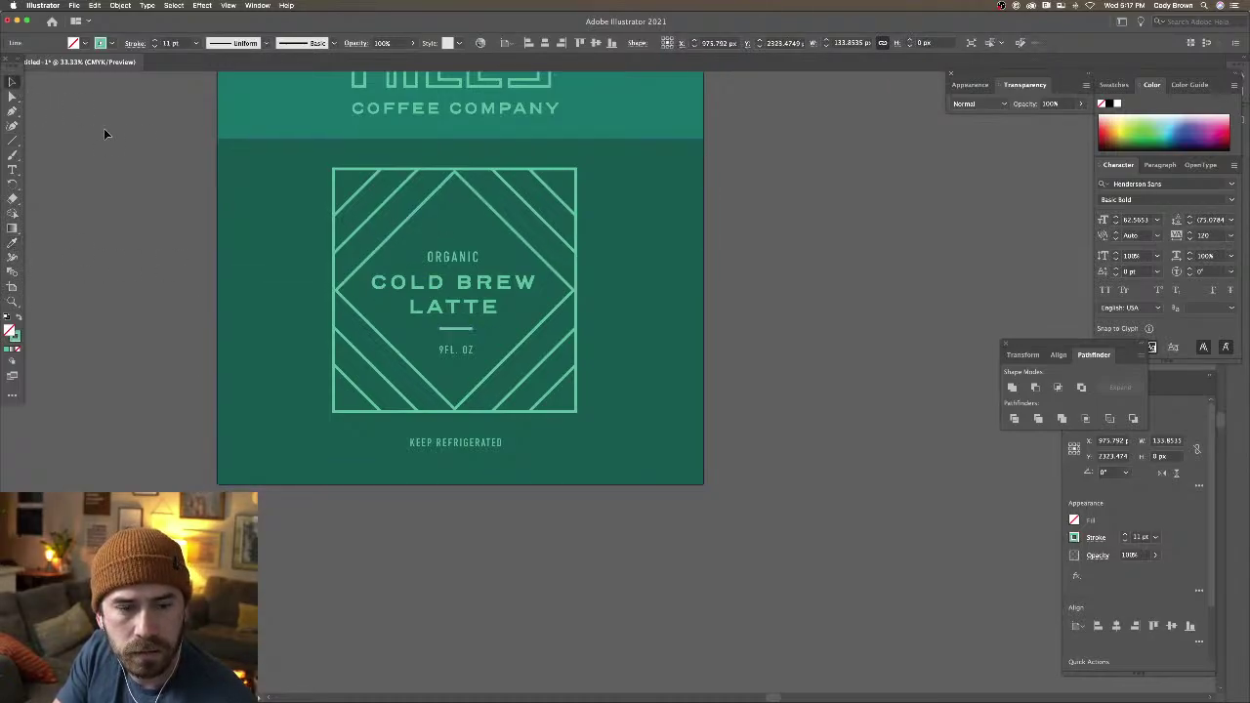
# Position the divider line centred just beneath ORGANIC
pyautogui.click(458, 349)
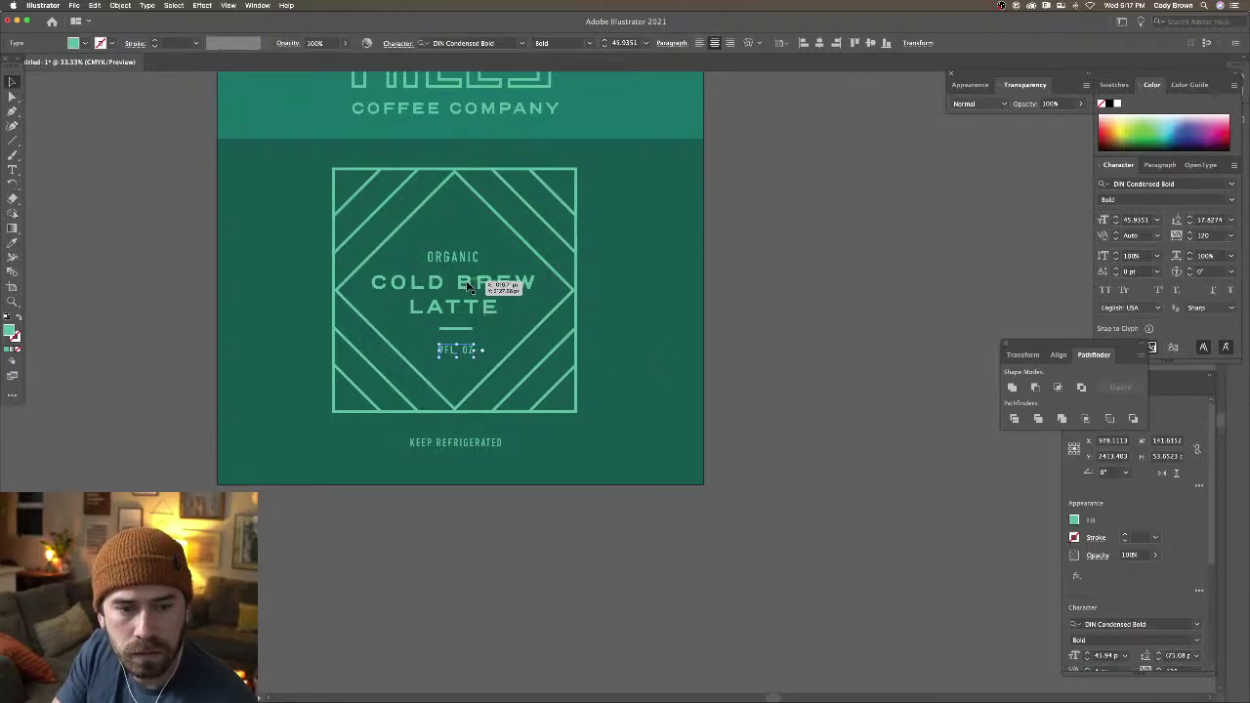
pyautogui.moveTo(461, 334); pyautogui.dragTo(463, 259)
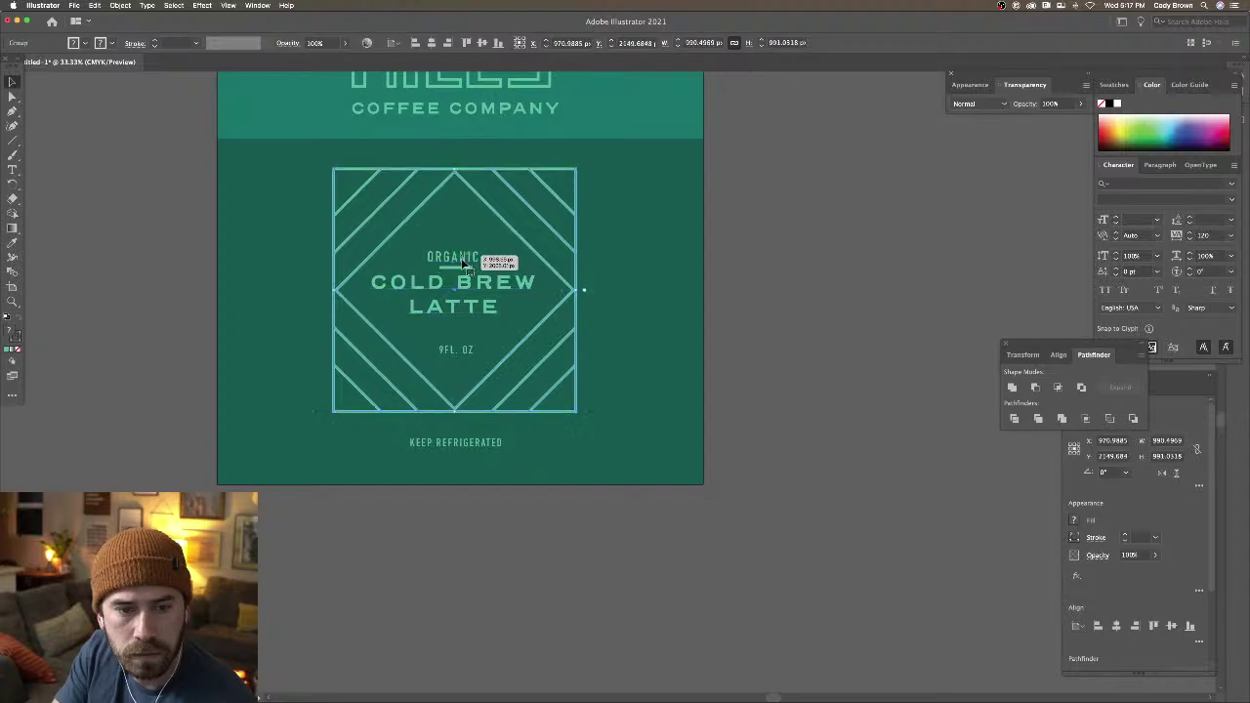
pyautogui.doubleClick(461, 259)
pyautogui.click(463, 244)
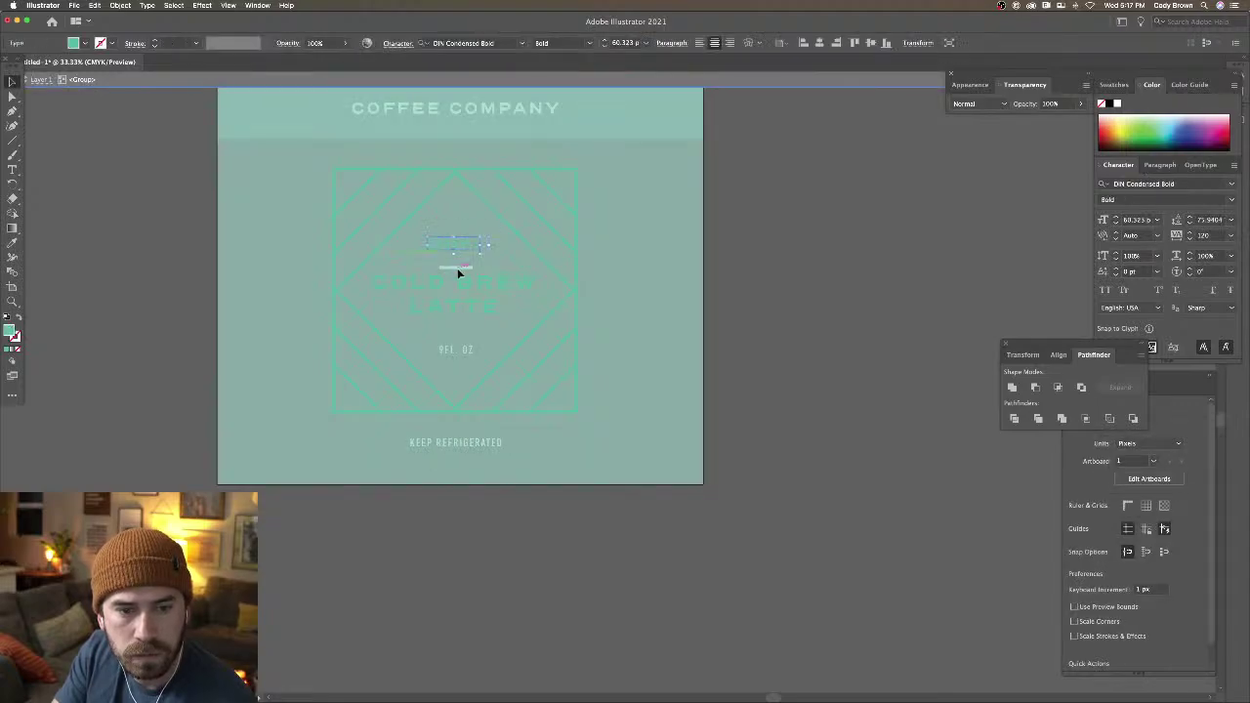
pyautogui.press('Escape')
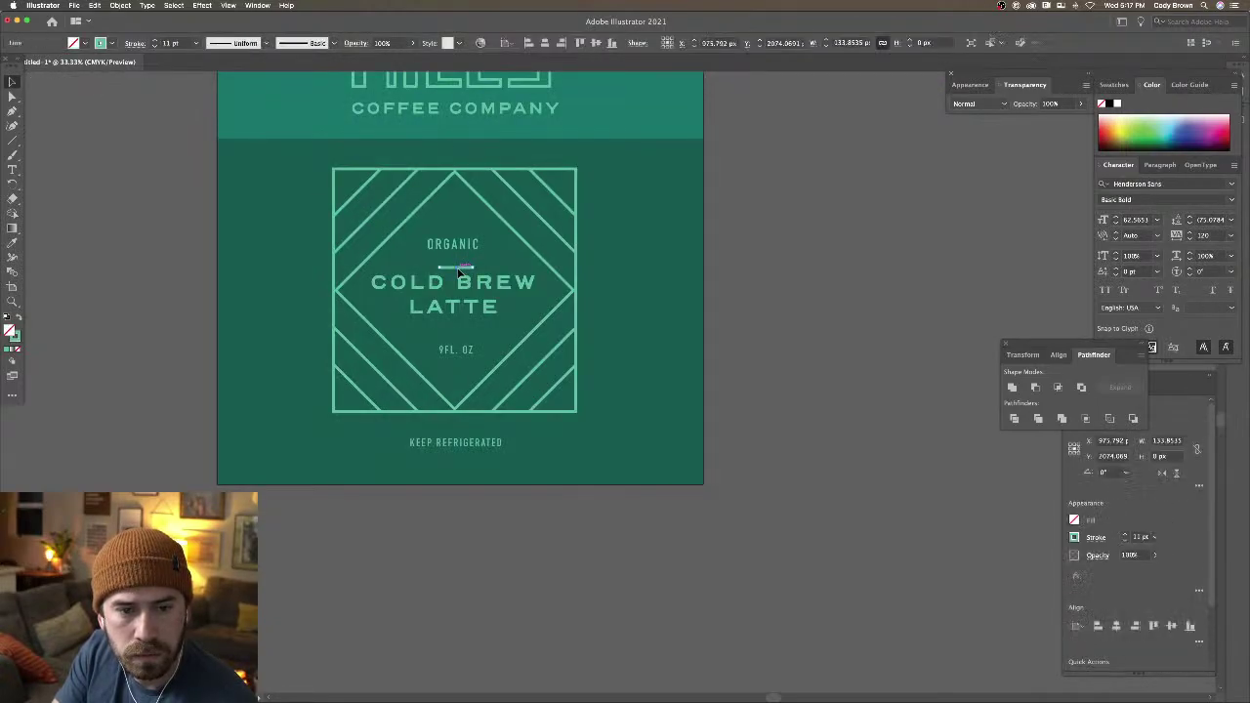
pyautogui.moveTo(463, 277); pyautogui.dragTo(467, 251)
pyautogui.doubleClick(468, 251)
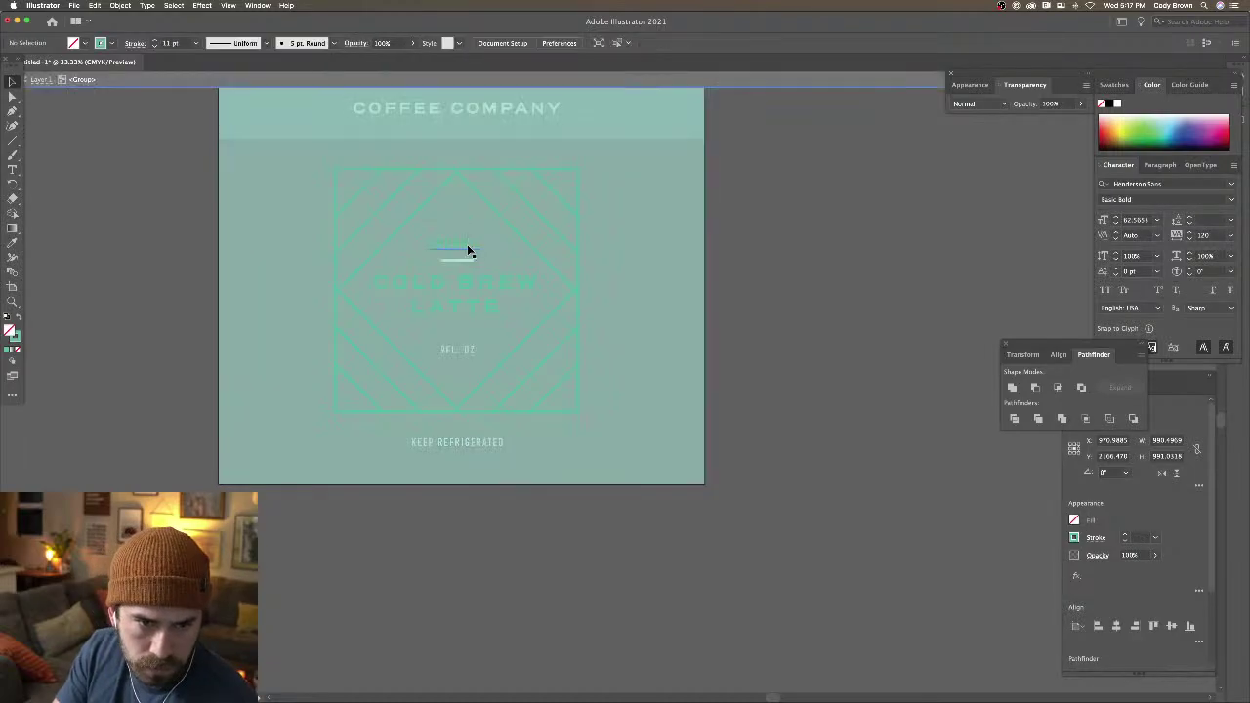
pyautogui.press('Escape')
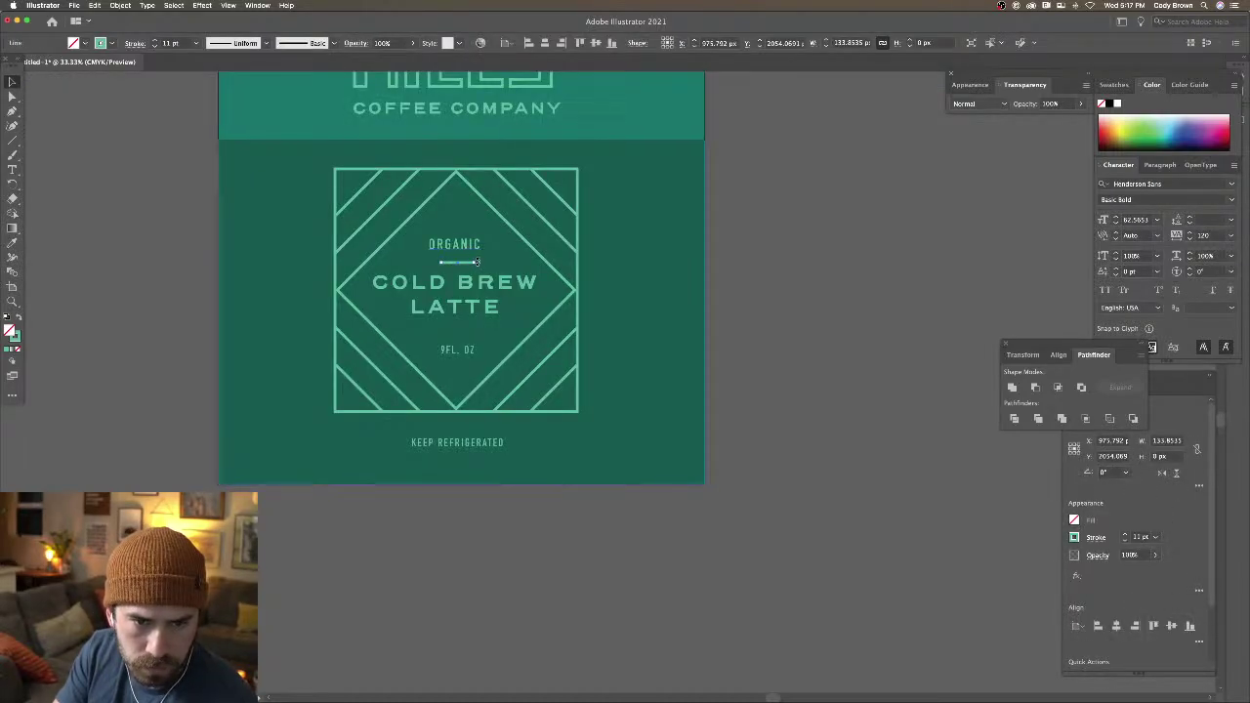
pyautogui.press('Left')
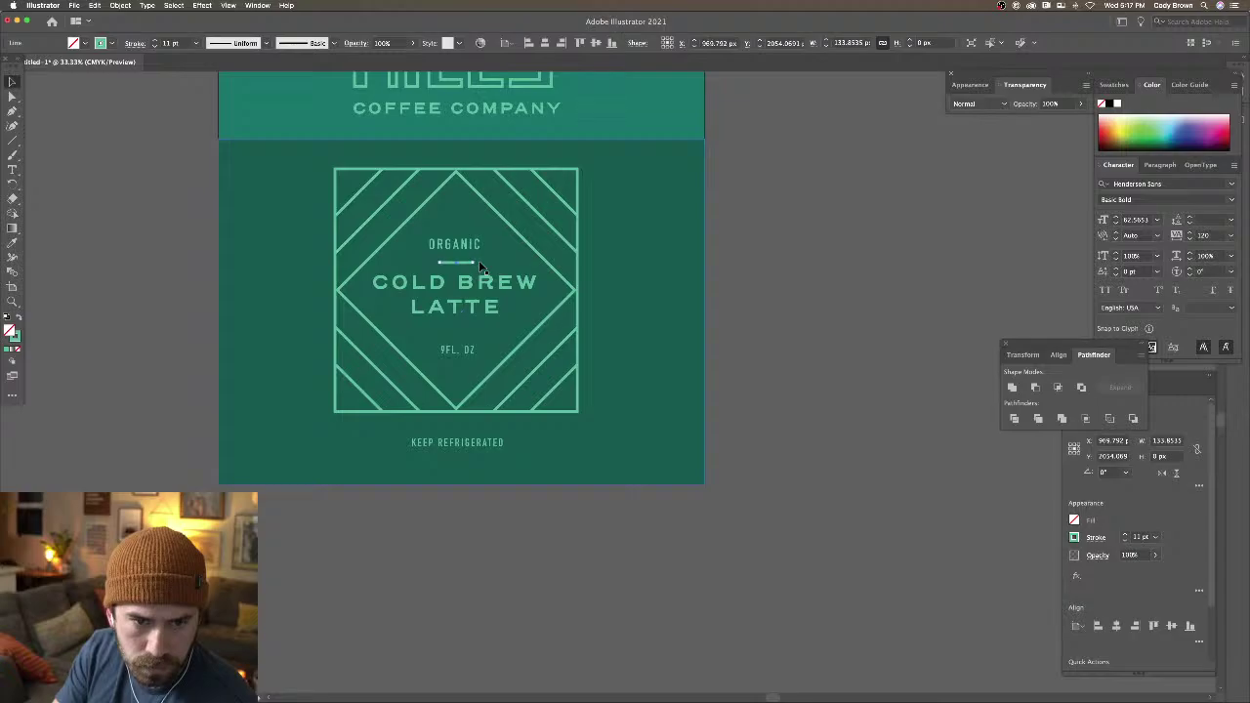
pyautogui.press('Right')
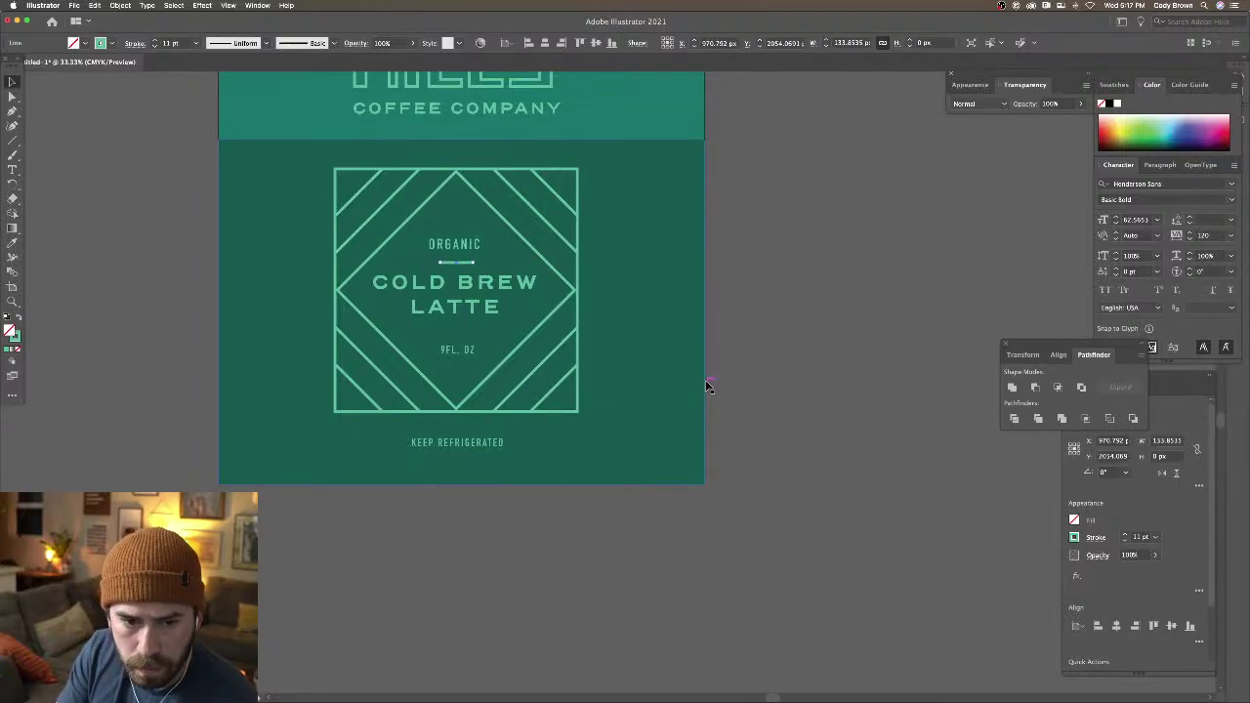
# Exit isolation mode and confirm the volume text reads 9FL. OZ
pyautogui.doubleClick(493, 372)
pyautogui.doubleClick(814, 388)
pyautogui.doubleClick(469, 350)
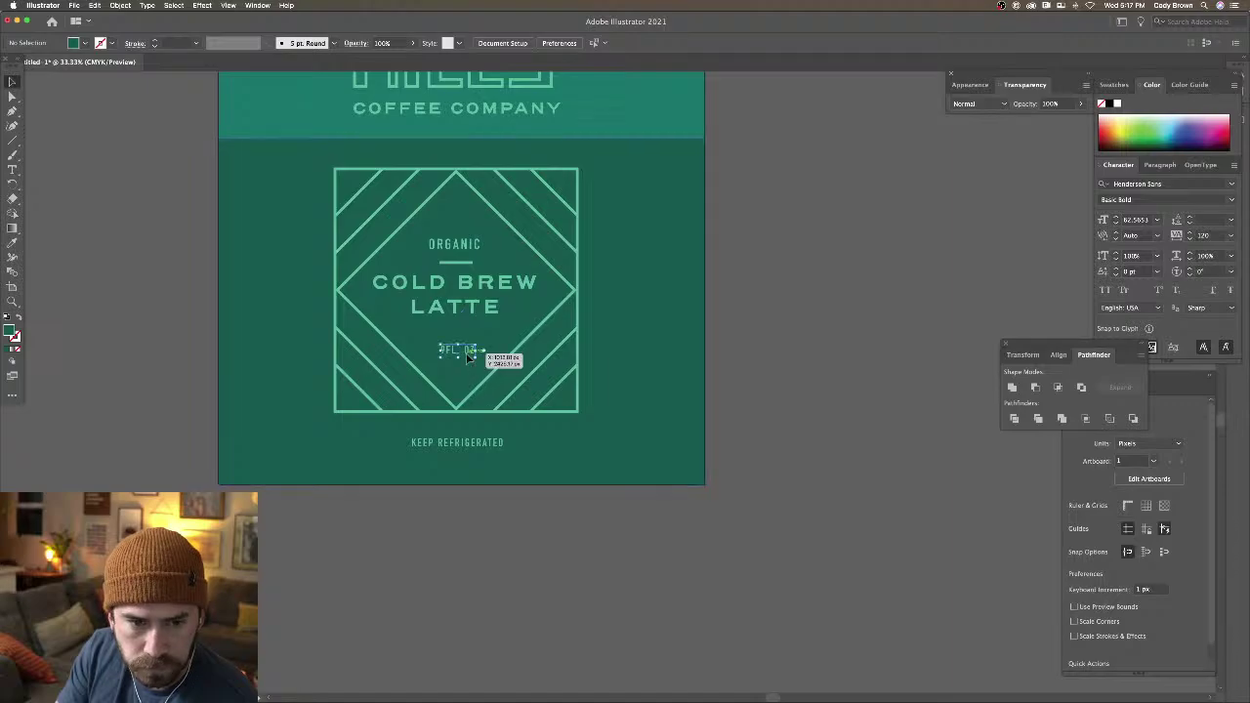
pyautogui.press('Escape')
# Shift 9FL. OZ slightly right and draw a filled square at the frame's bottom point
pyautogui.click(166, 171)
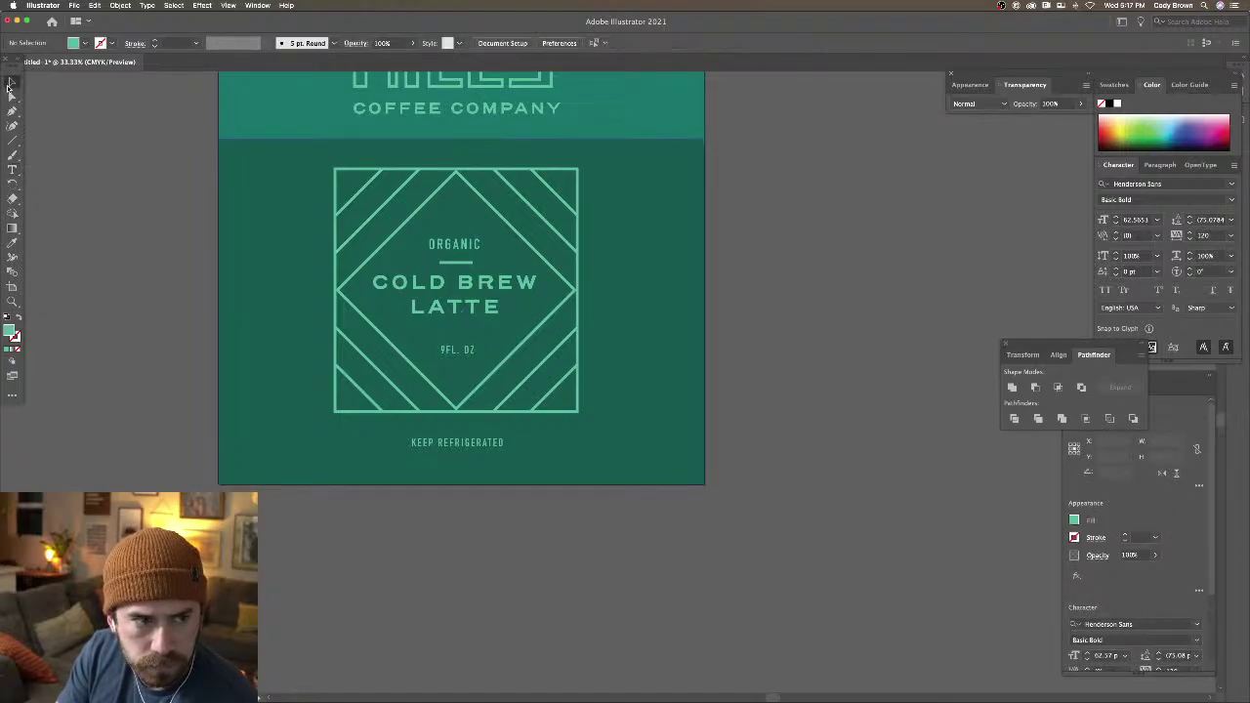
pyautogui.click(465, 349)
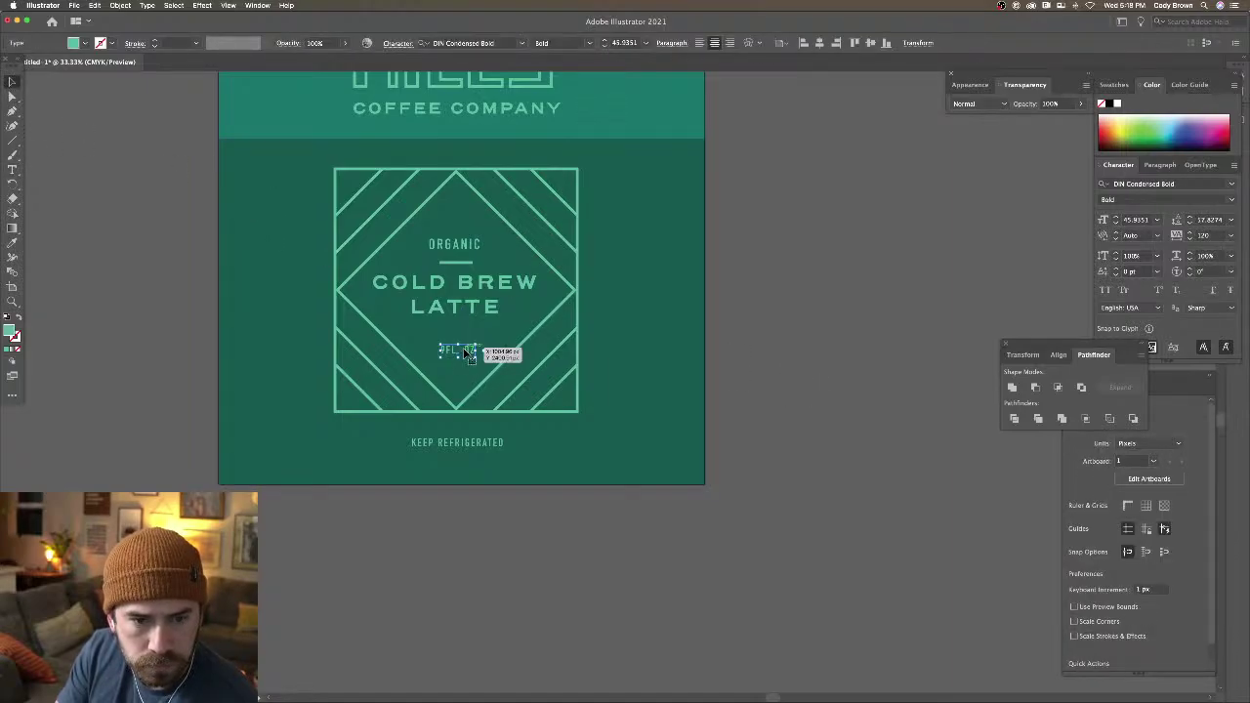
pyautogui.moveTo(465, 349); pyautogui.dragTo(474, 351)
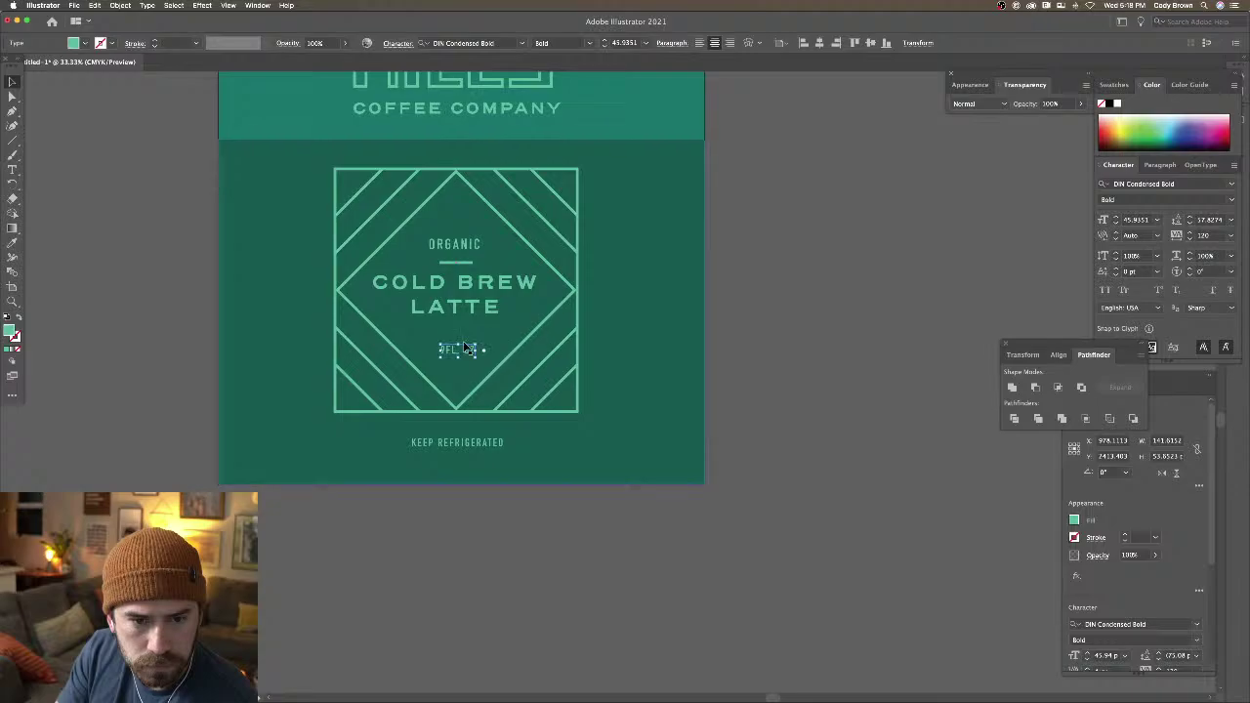
pyautogui.moveTo(13, 141); pyautogui.dragTo(58, 140)
pyautogui.press('super+equal')
pyautogui.press('super+equal')
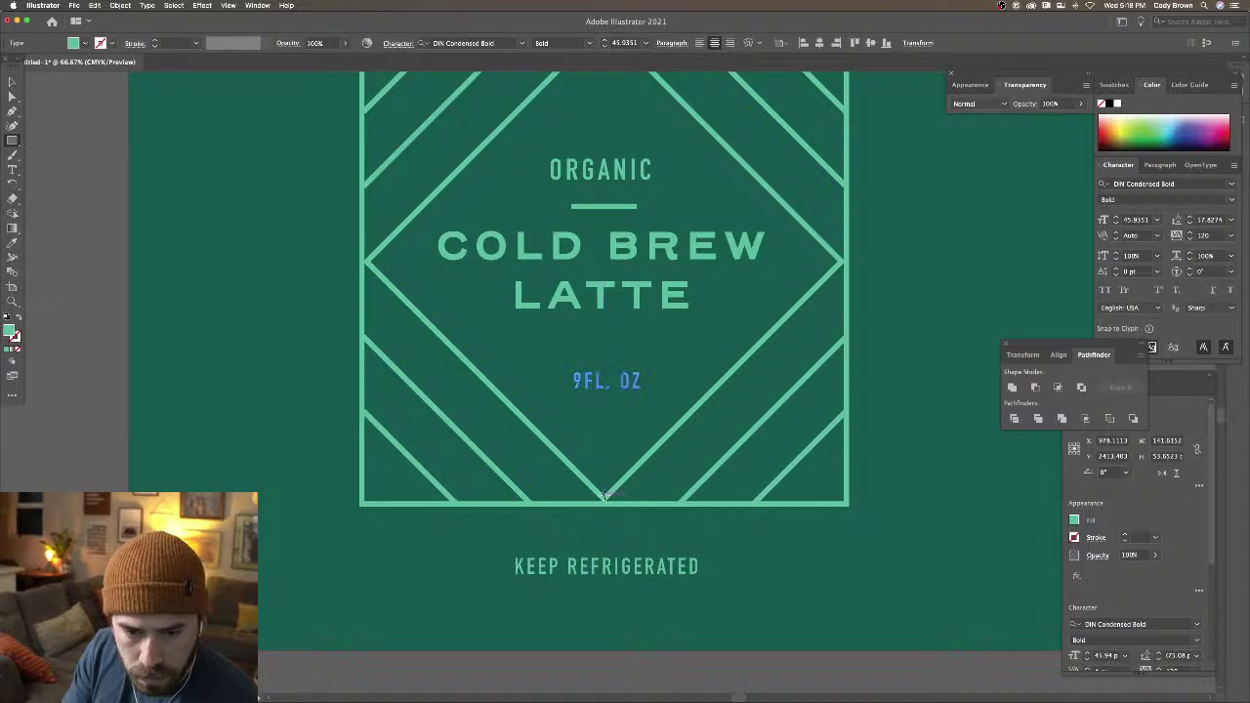
pyautogui.moveTo(603, 495)
pyautogui.mouseDown()
pyautogui.moveTo(652, 450)
pyautogui.moveTo(644, 440)
pyautogui.mouseUp()
# Rotate the square 45°, raise it to the frame point, and delete its top anchor
pyautogui.press('v')
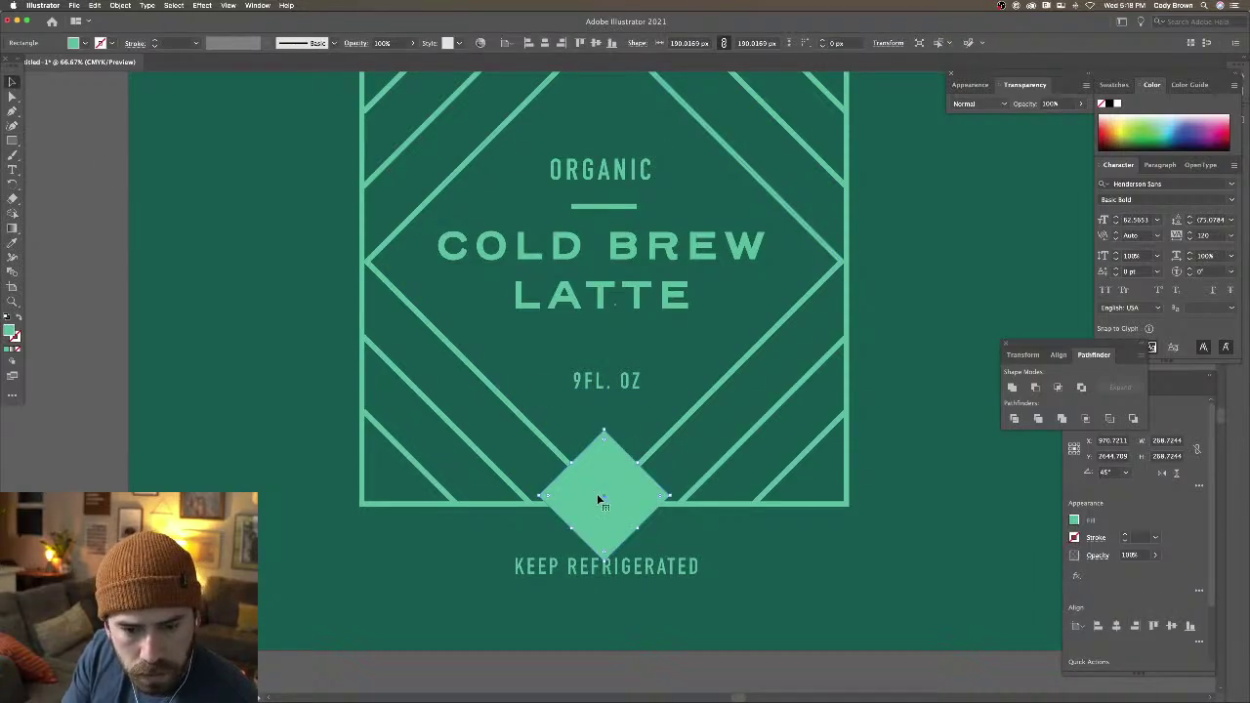
pyautogui.moveTo(599, 502); pyautogui.dragTo(586, 432)
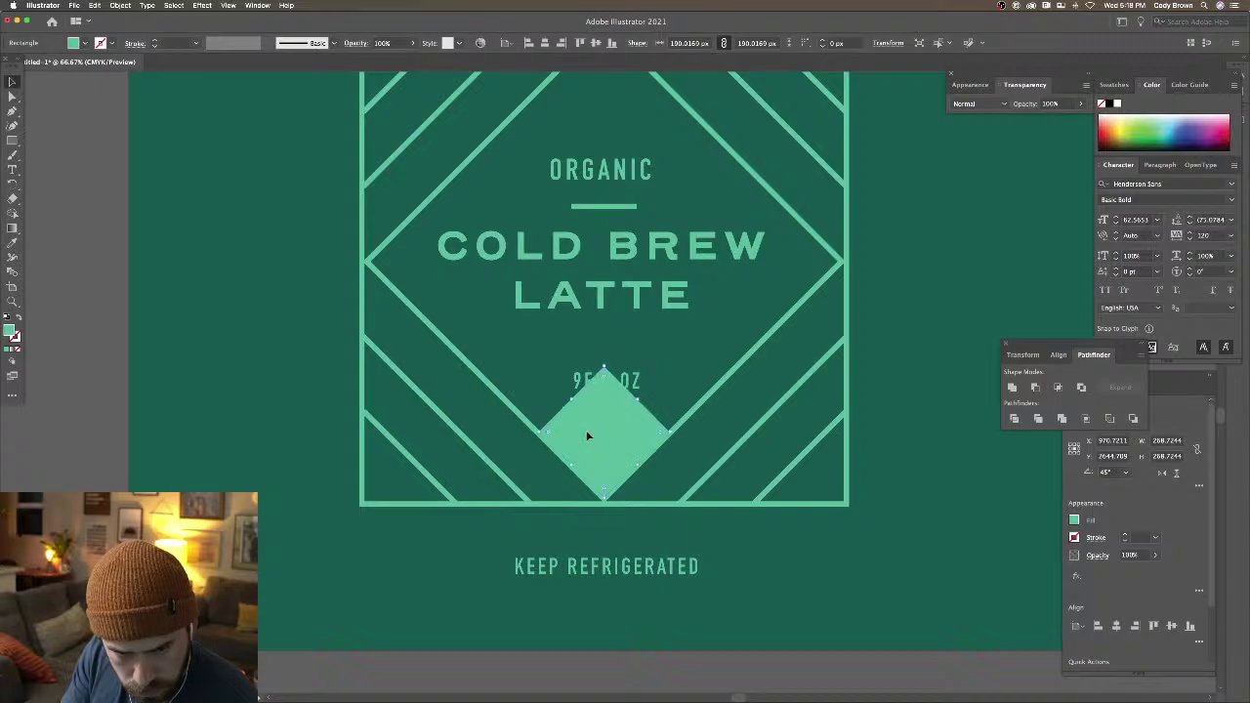
pyautogui.press('a')
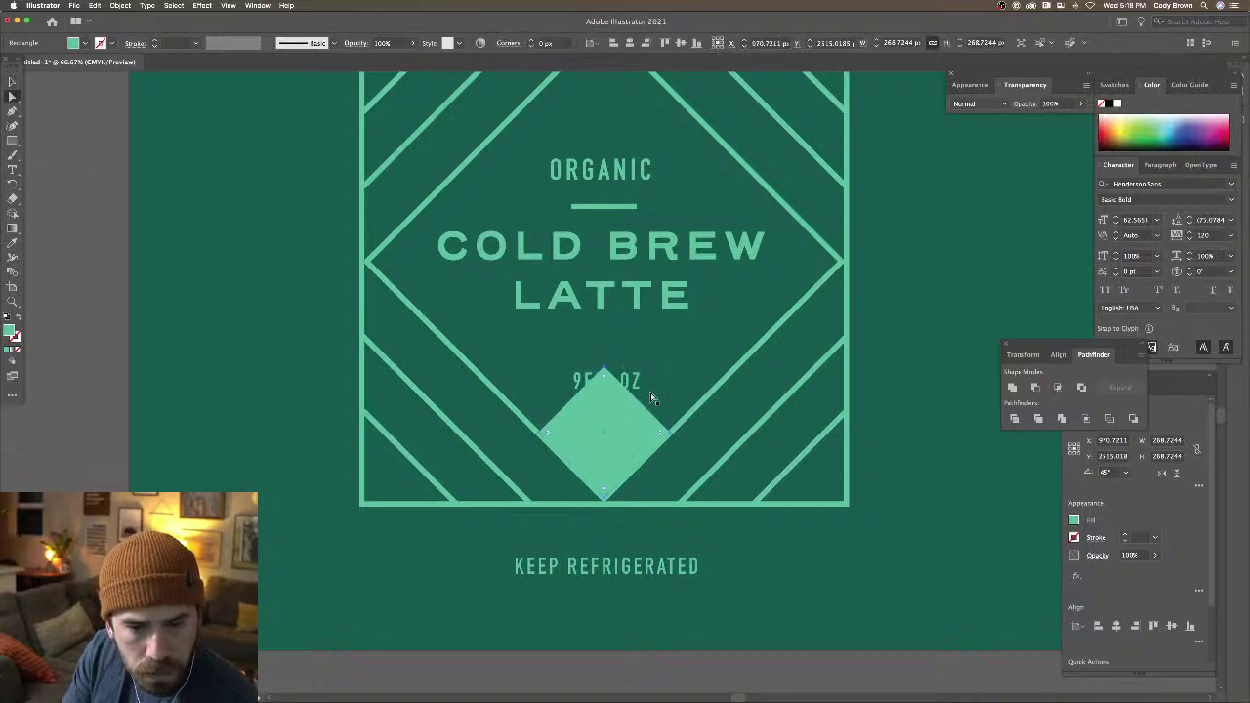
pyautogui.click(605, 371)
pyautogui.press('Delete')
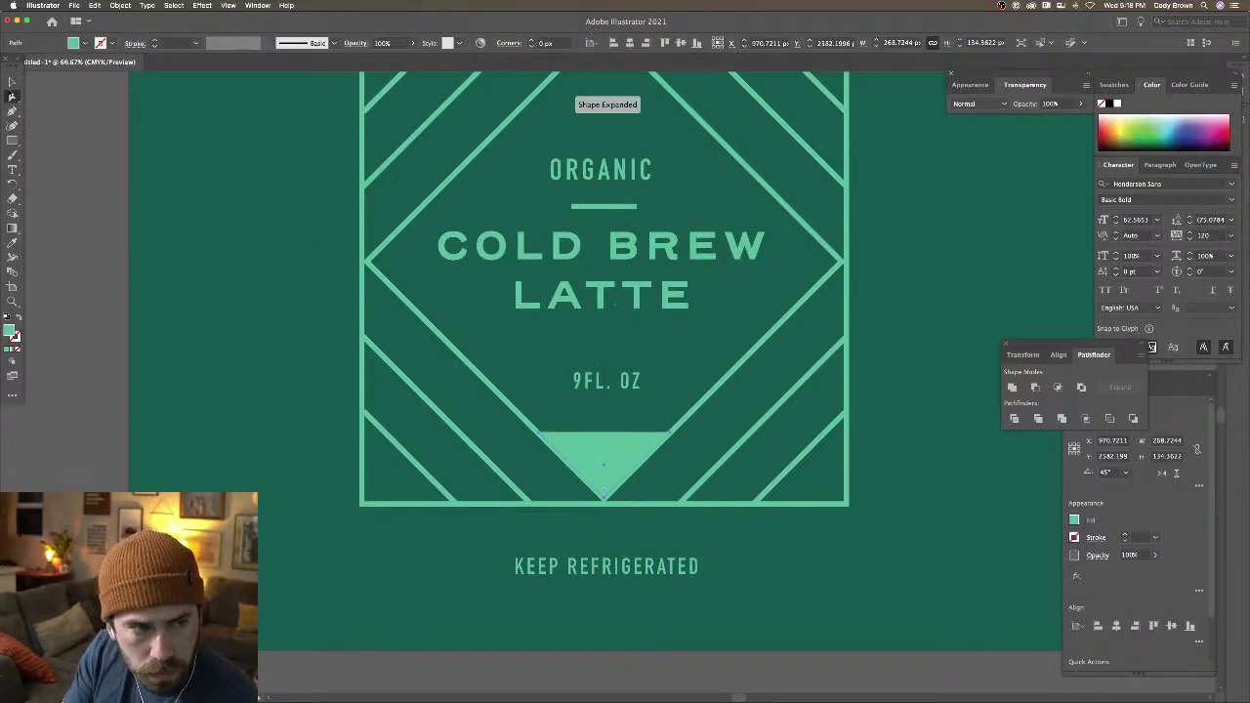
pyautogui.click(12, 82)
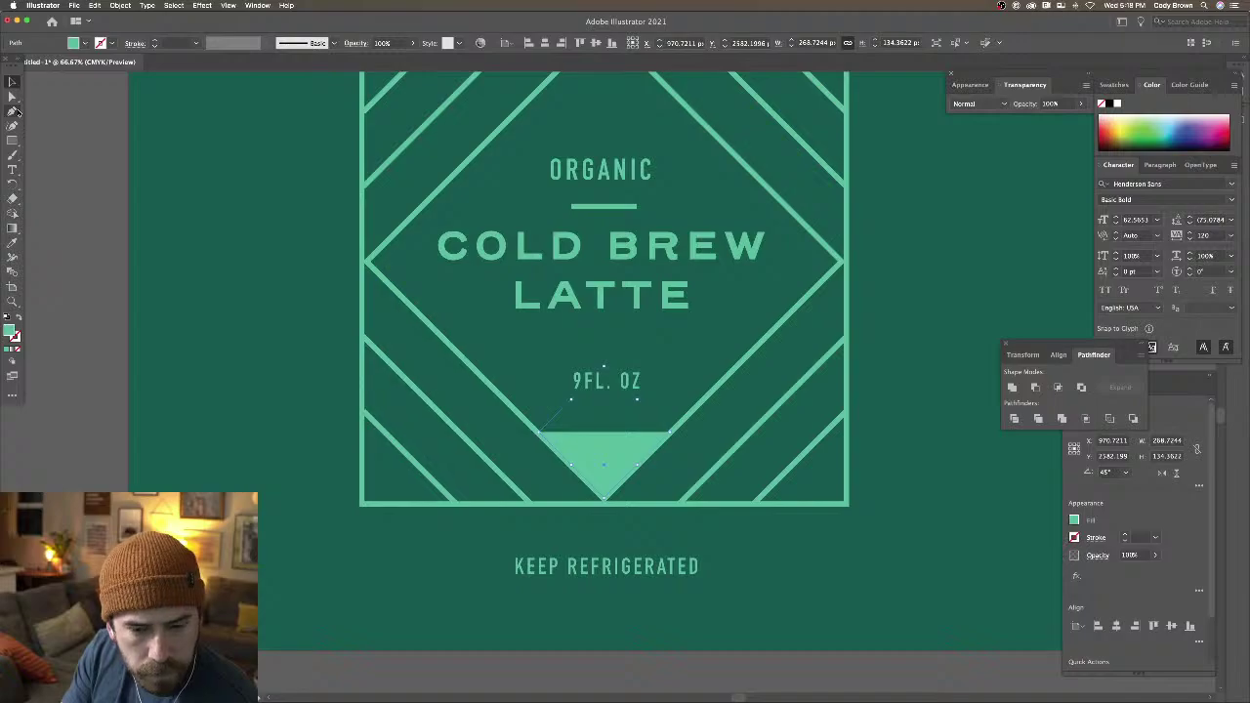
pyautogui.click(635, 389)
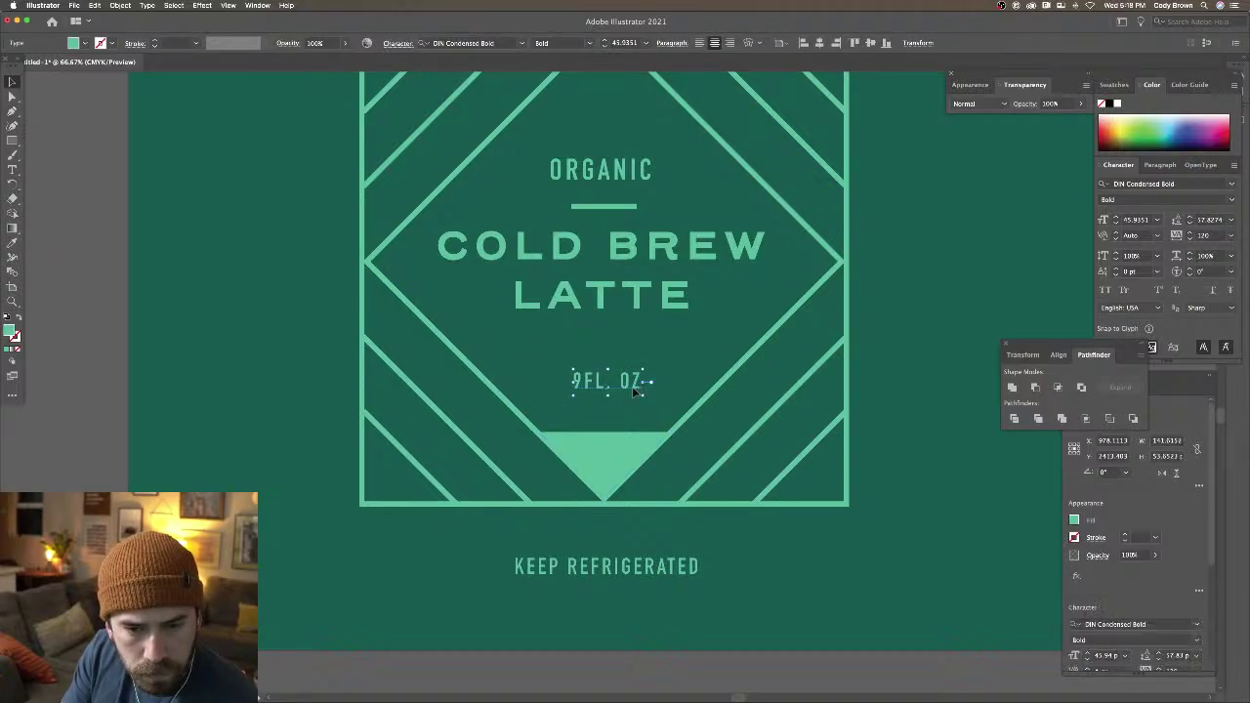
# Recolour 9FL. OZ to the background dark green and move it into the triangle
pyautogui.moveTo(632, 391); pyautogui.dragTo(628, 421)
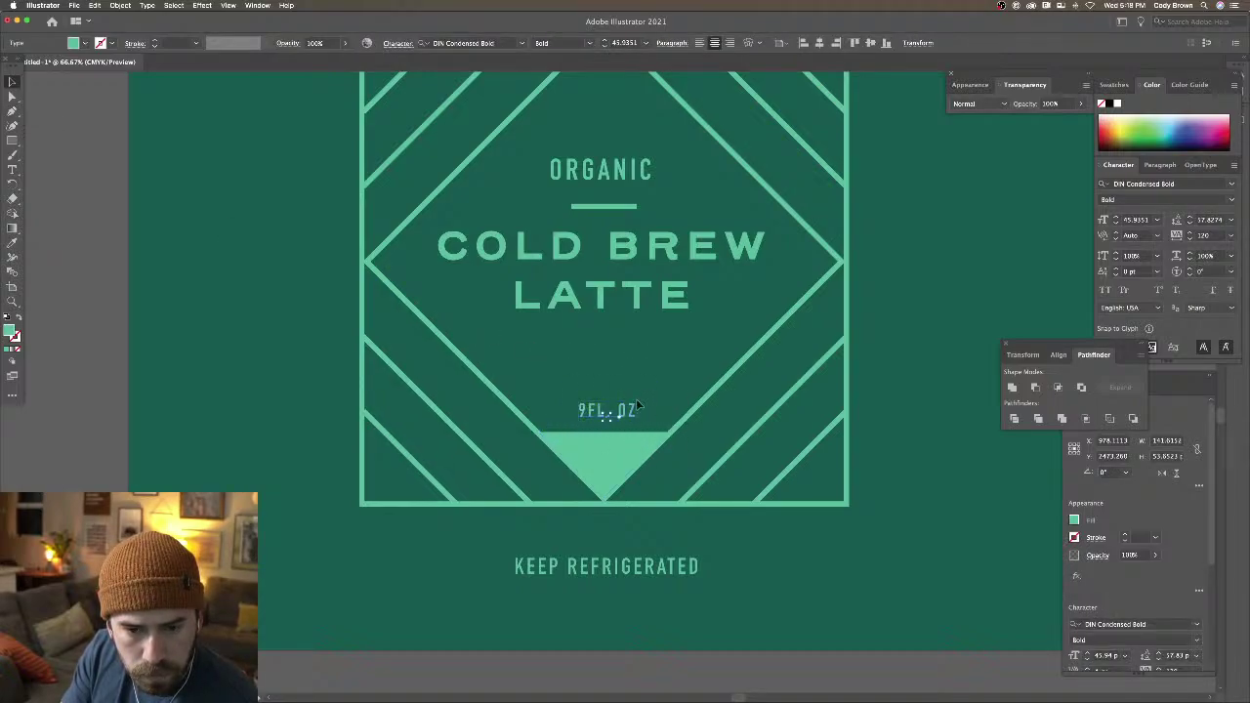
pyautogui.press('i')
pyautogui.click(218, 283)
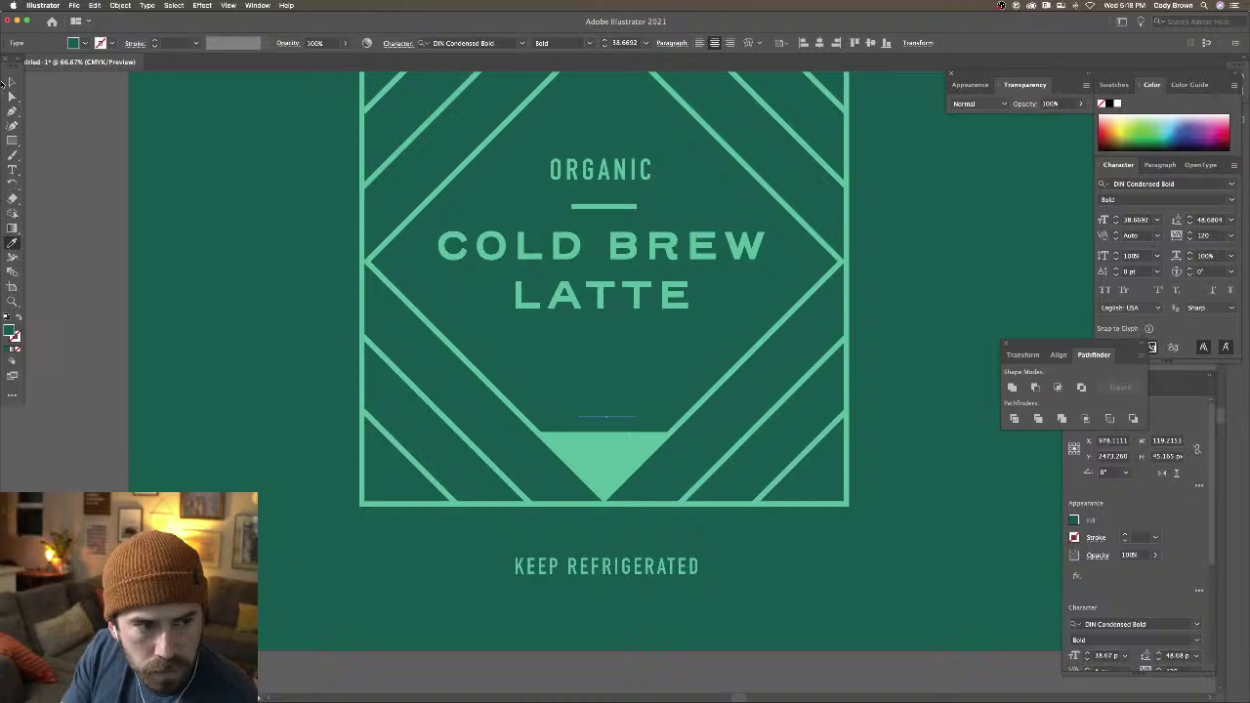
pyautogui.click(11, 82)
pyautogui.moveTo(621, 416); pyautogui.dragTo(635, 445)
pyautogui.press('Down')
pyautogui.press('Down')
pyautogui.press('Down')
pyautogui.press('Down')
pyautogui.press('Down')
pyautogui.press('Down')
pyautogui.press('Down')
pyautogui.press('Down')
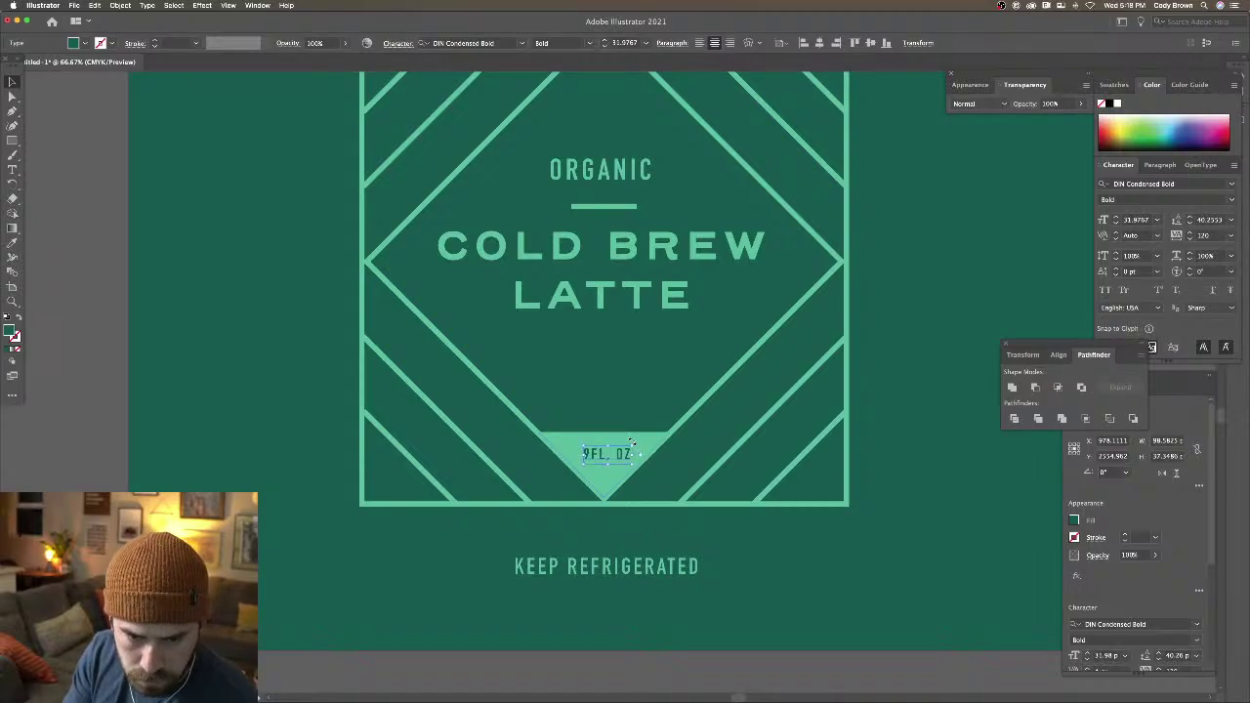
pyautogui.press('super+minus')
pyautogui.press('super+minus')
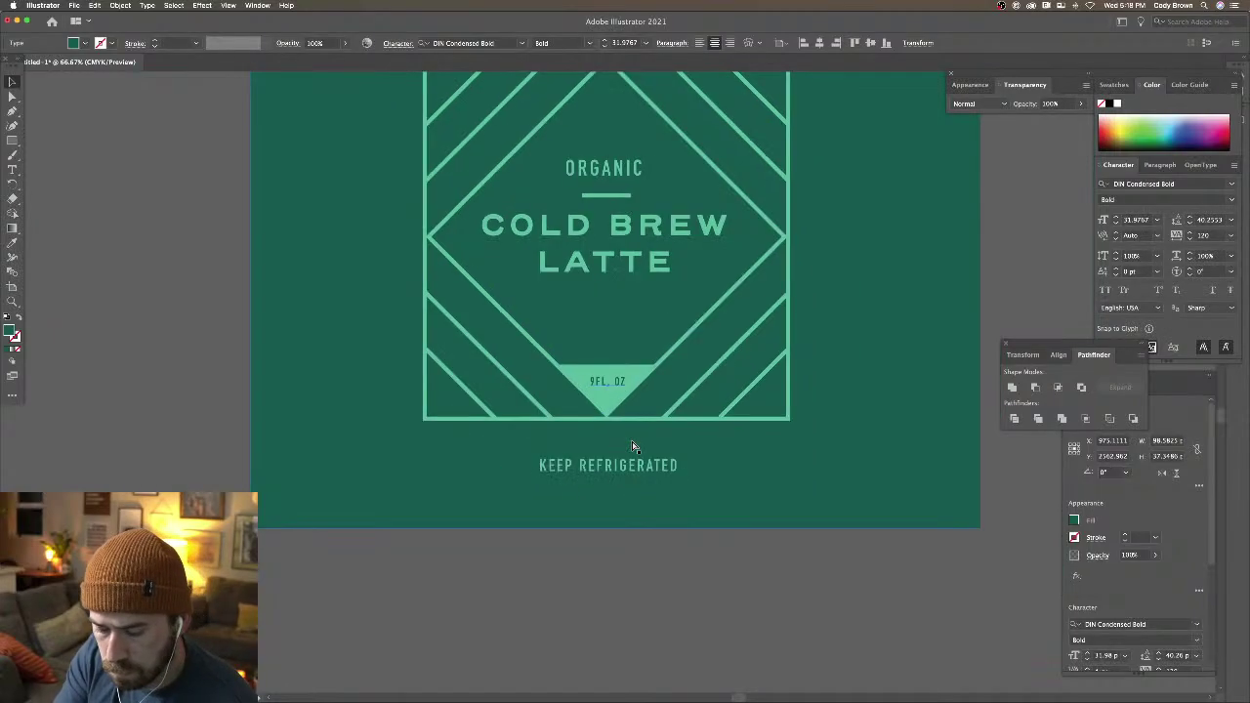
pyautogui.click(331, 354)
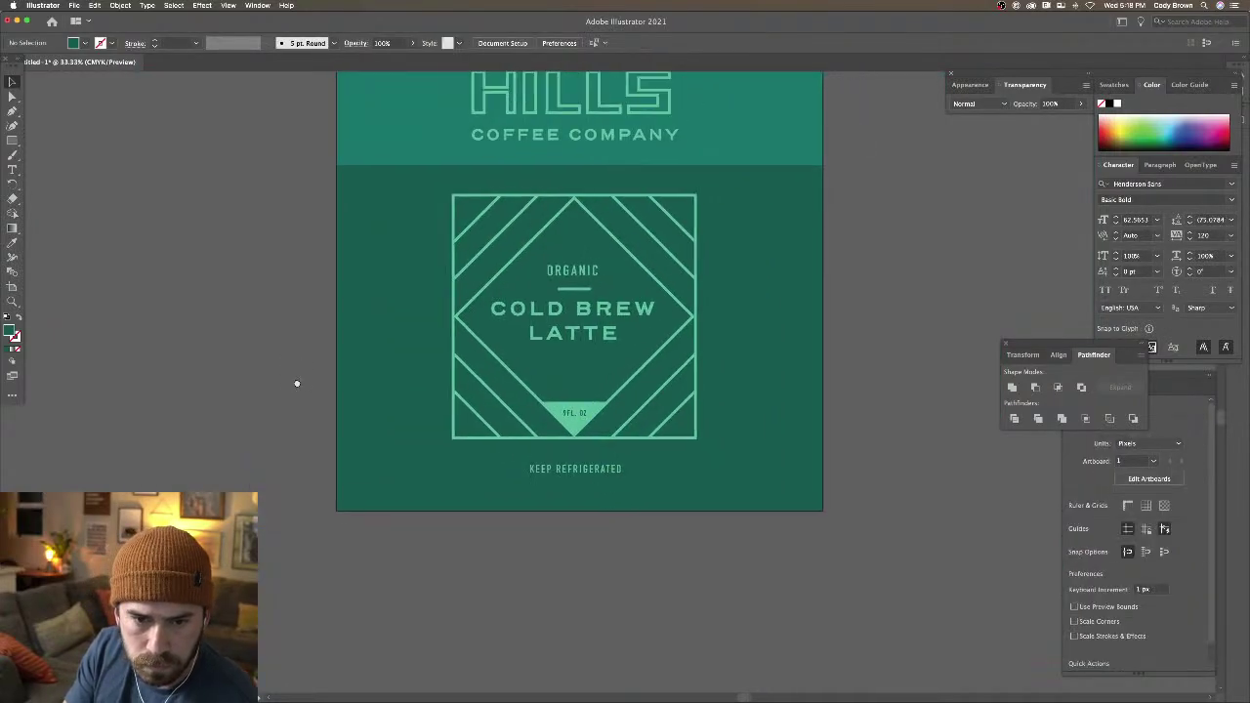
# Ungroup the label artwork via the right-click menu
pyautogui.doubleClick(577, 319)
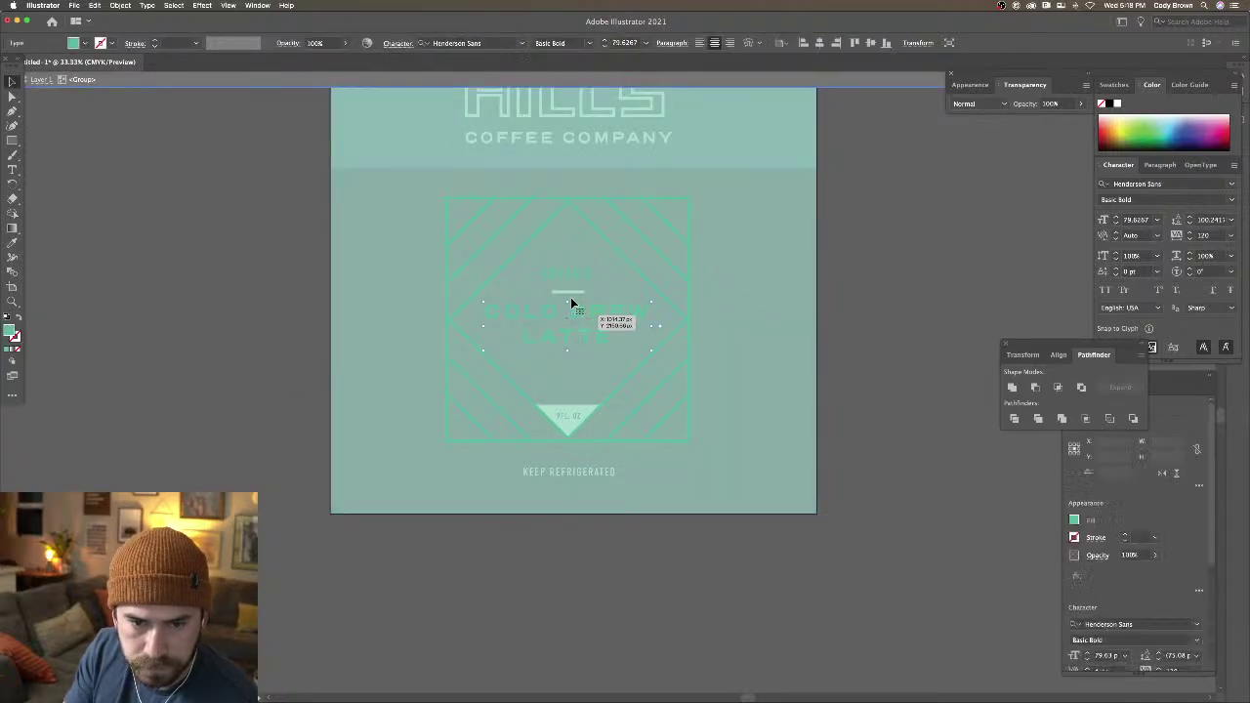
pyautogui.press('Escape')
pyautogui.click(577, 293)
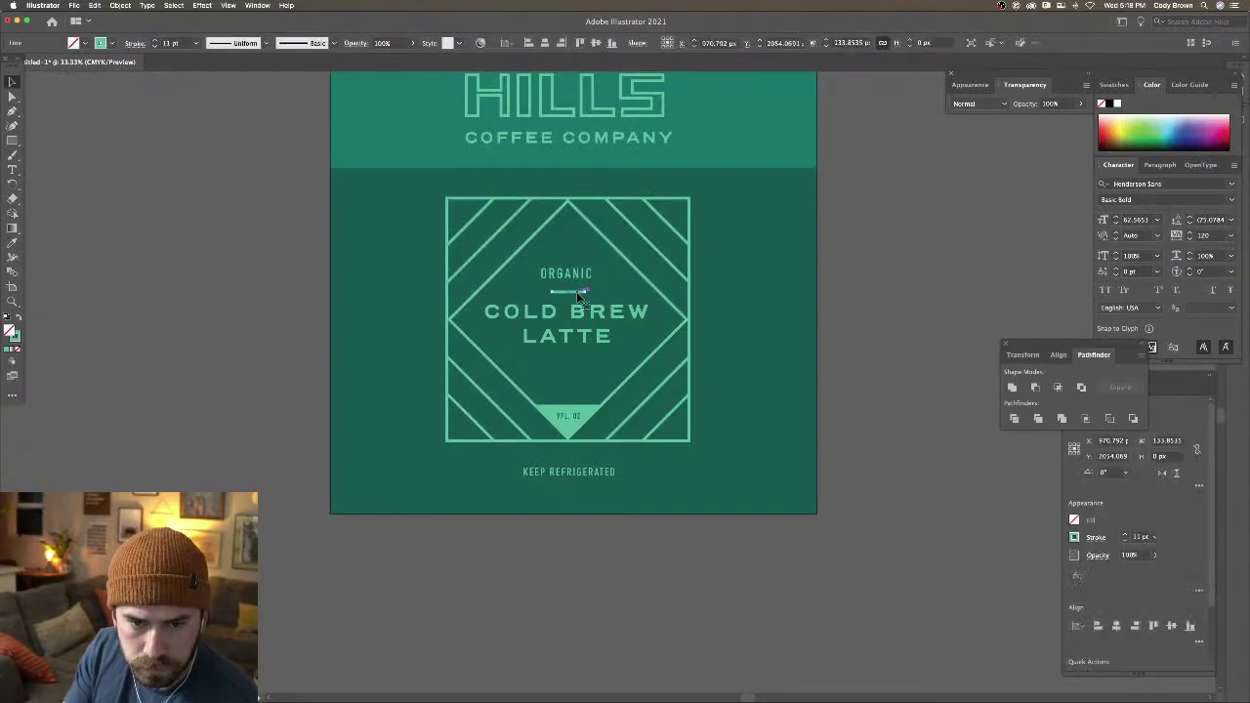
pyautogui.rightClick(578, 315)
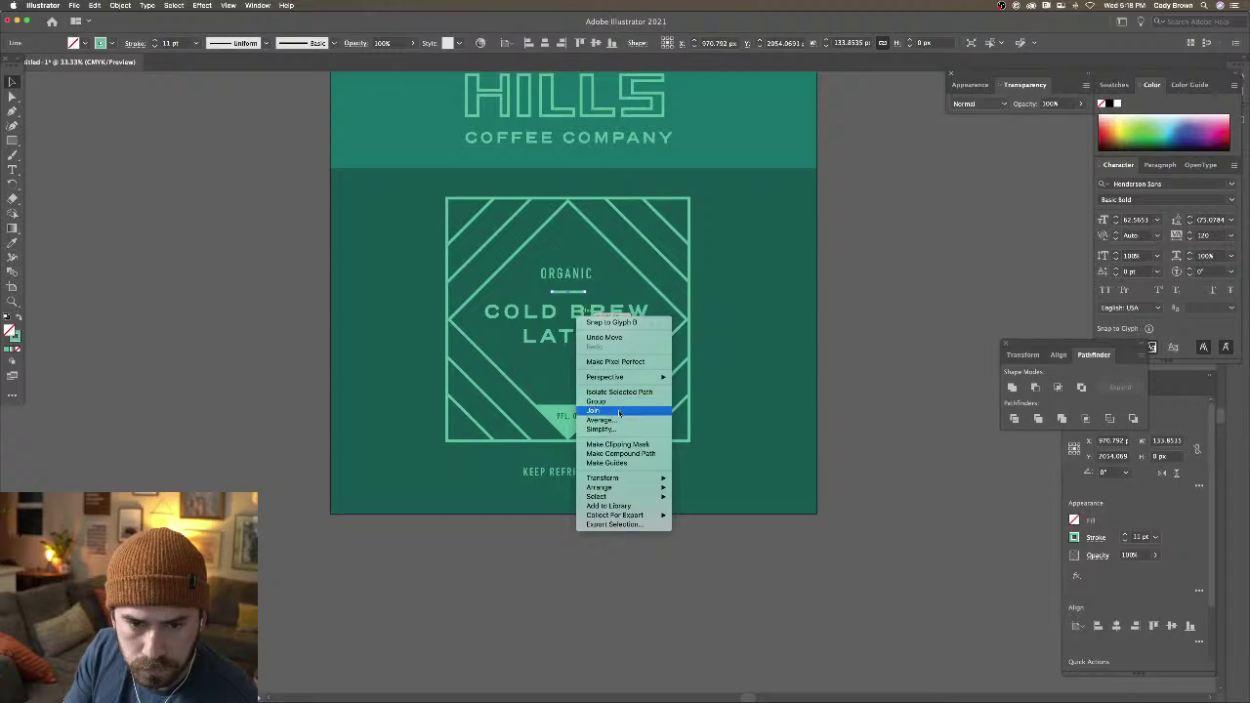
pyautogui.press('Escape')
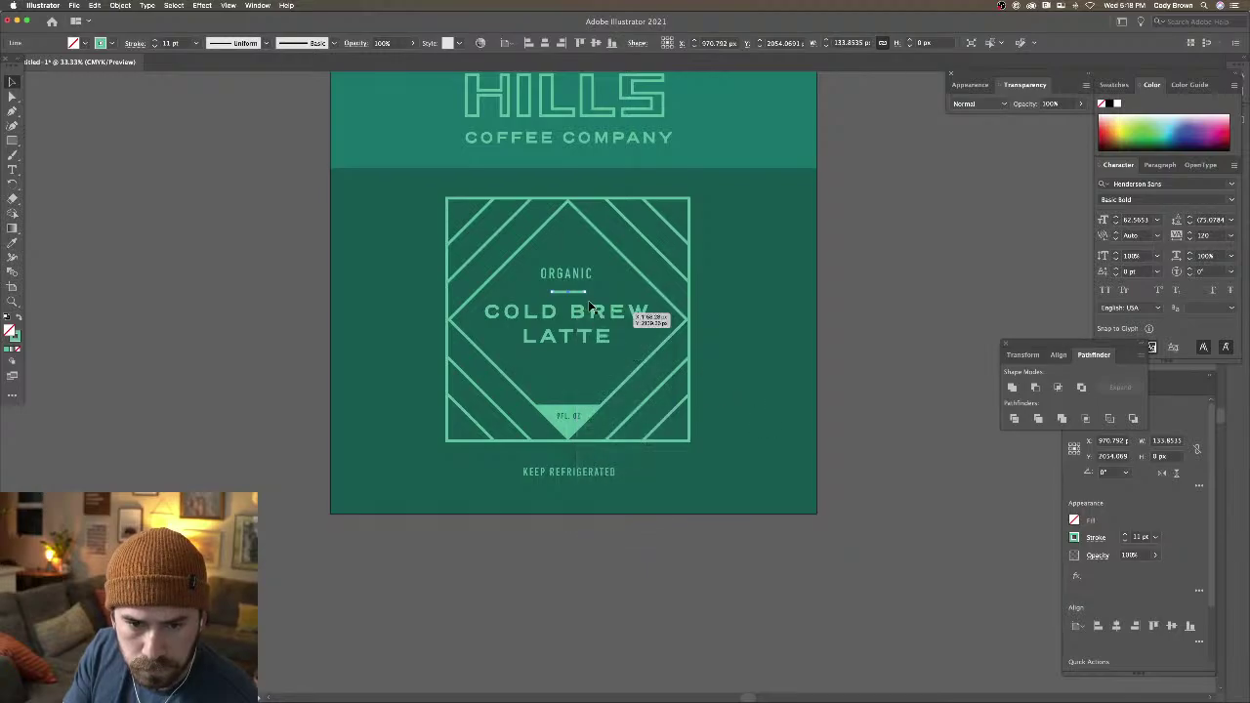
pyautogui.click(581, 284)
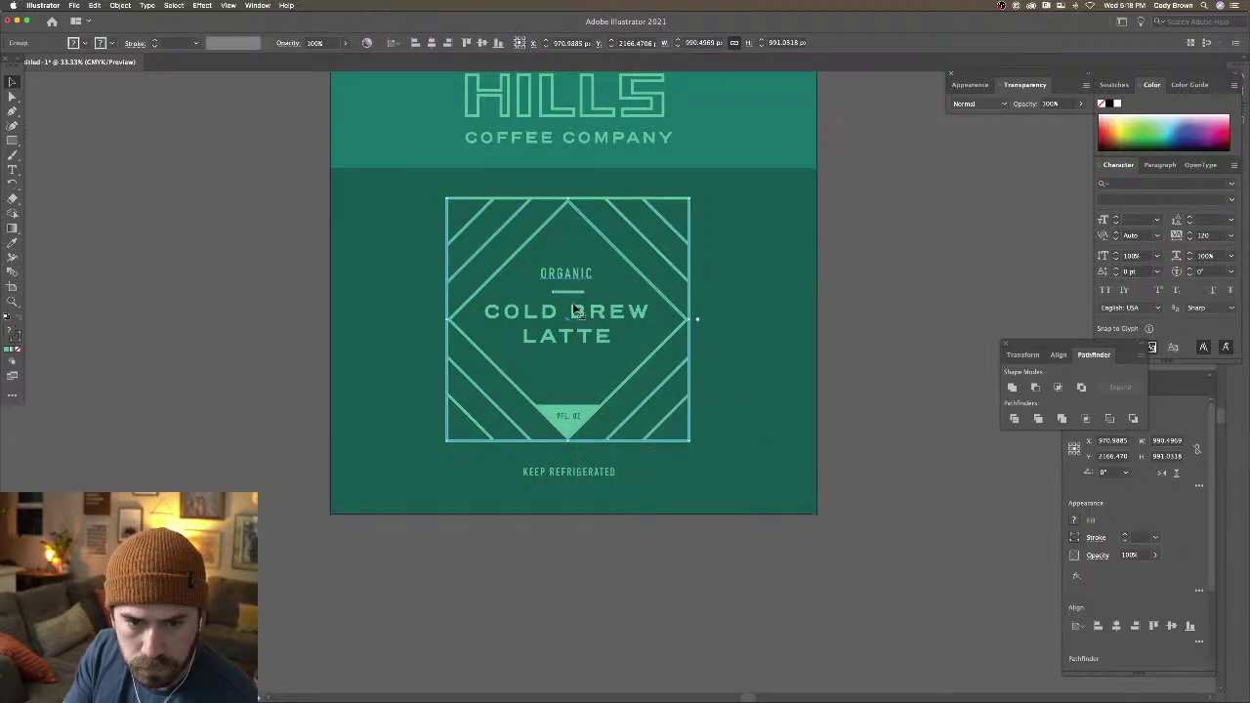
pyautogui.rightClick(681, 330)
pyautogui.click(703, 410)
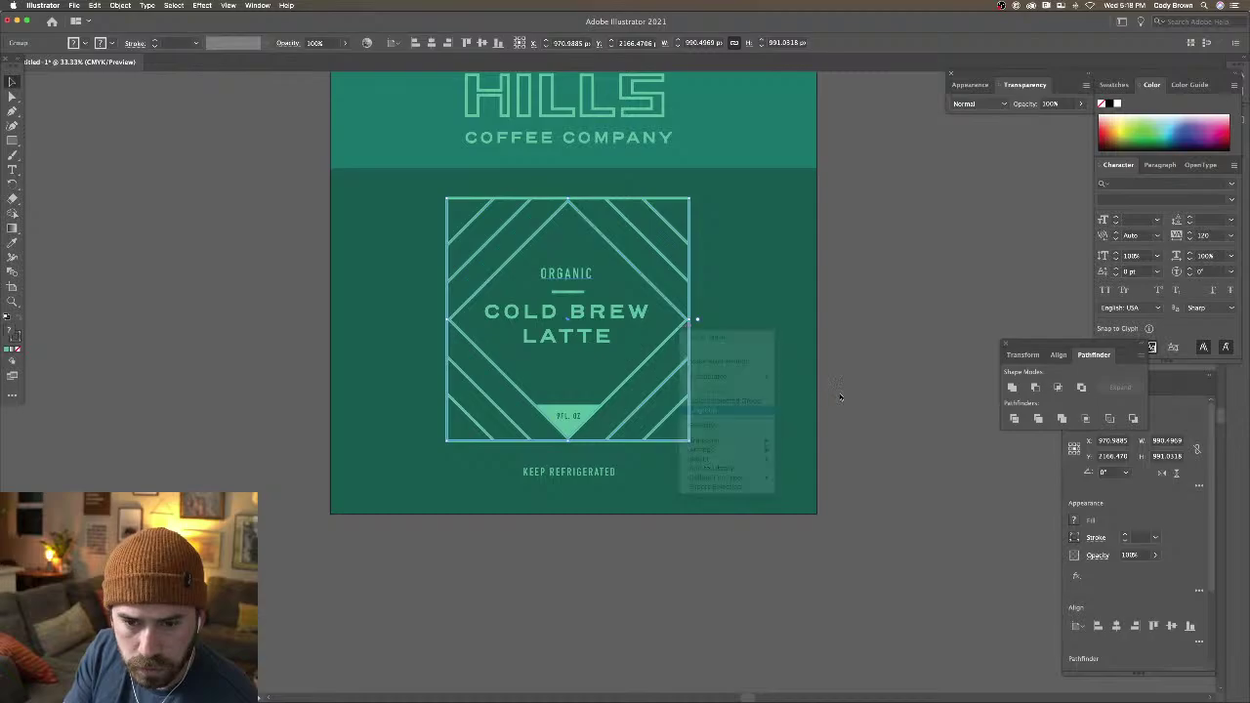
# Move ORGANIC, the divider and COLD BREW LATTE lower in the diamond, then hide the panels
pyautogui.click(546, 317)
pyautogui.keyDown('shift'); pyautogui.click(566, 274); pyautogui.keyUp('shift')
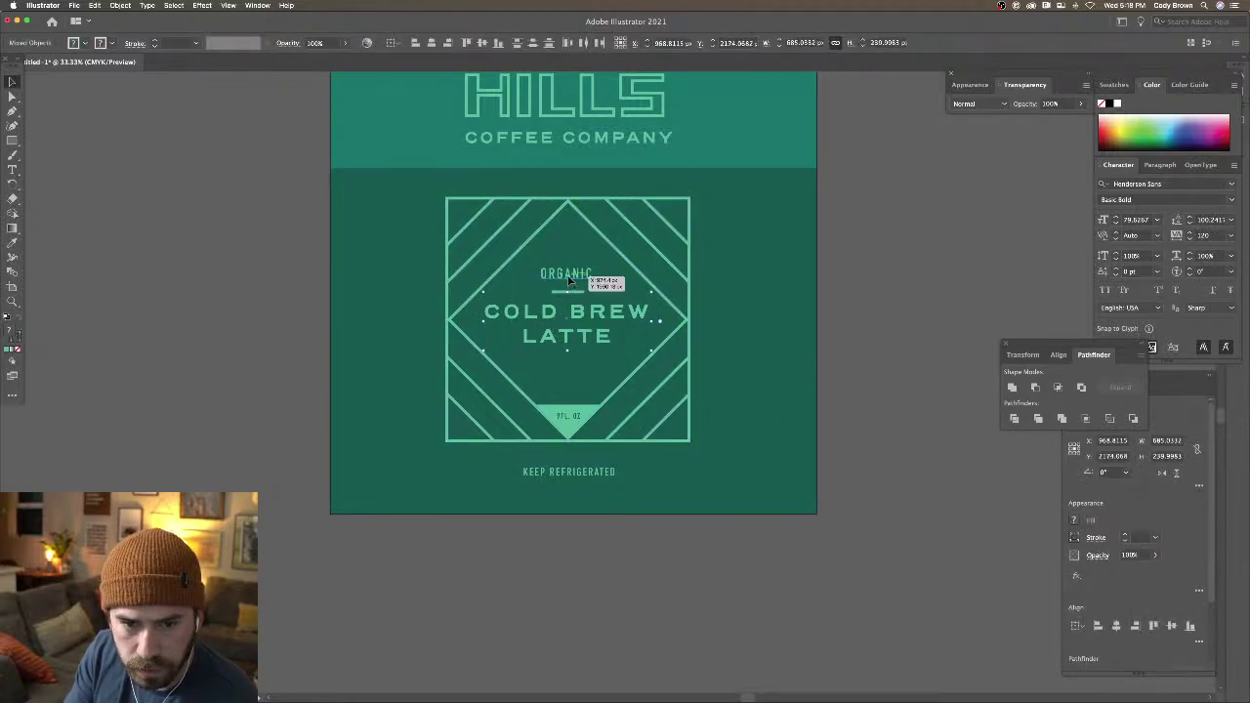
pyautogui.moveTo(566, 275); pyautogui.dragTo(568, 286)
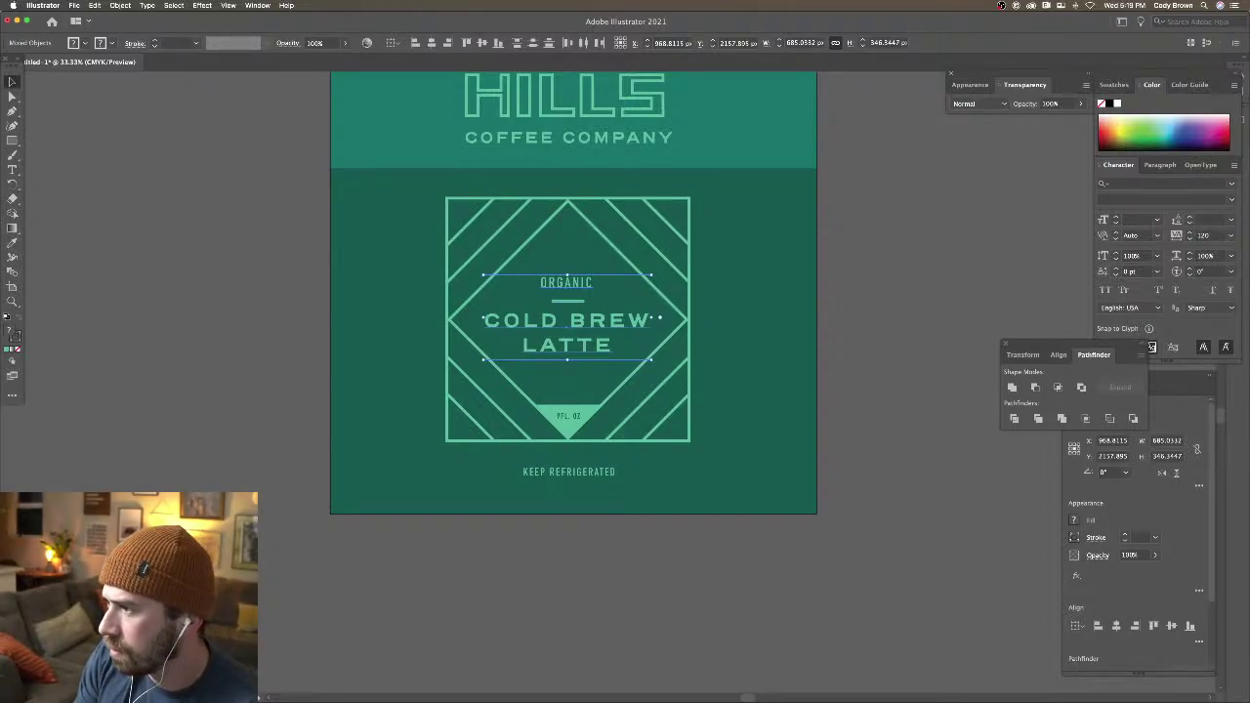
pyautogui.press('Tab')
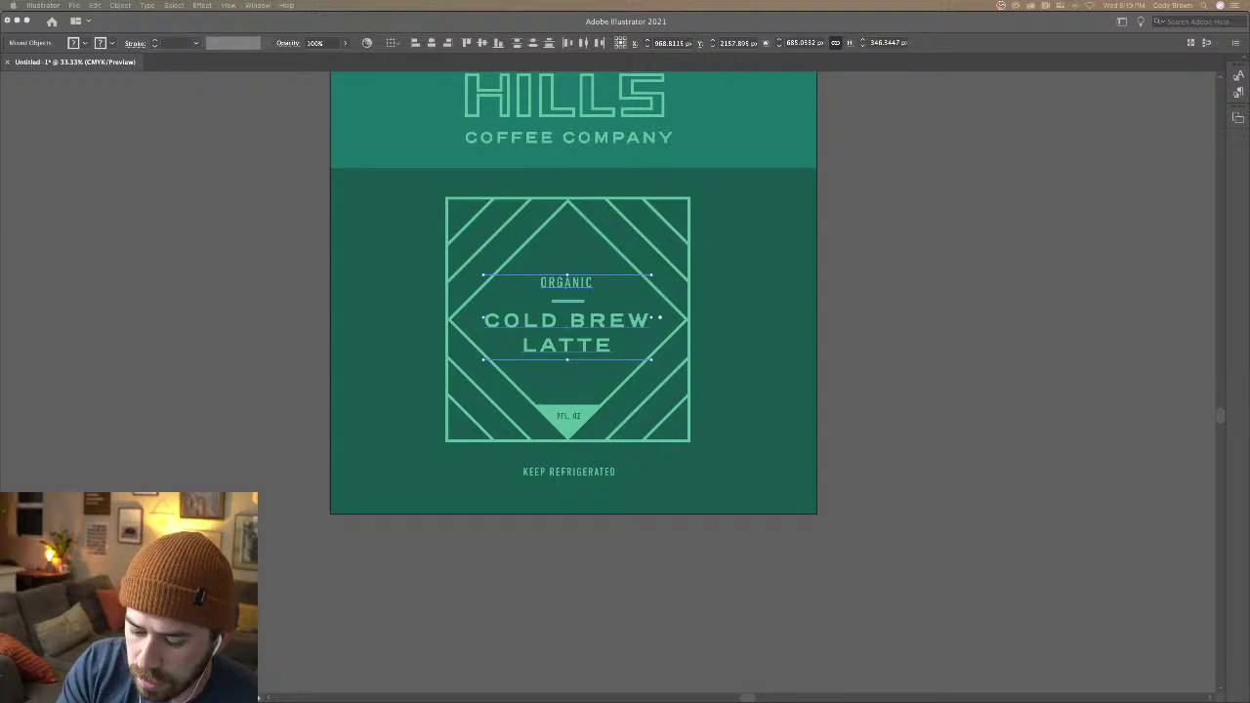
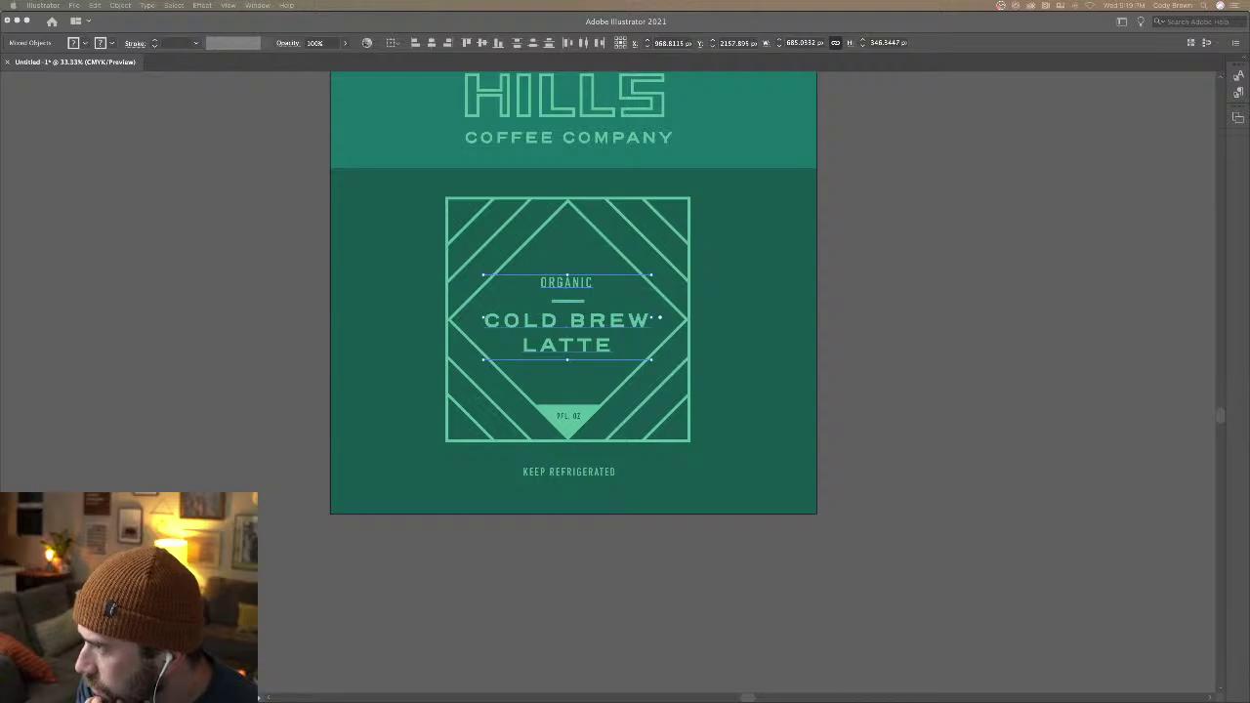
# Browse the Eboost product page and view its Ginger Lime flavour
pyautogui.moveTo(1249, 37); pyautogui.dragTo(591, 79)
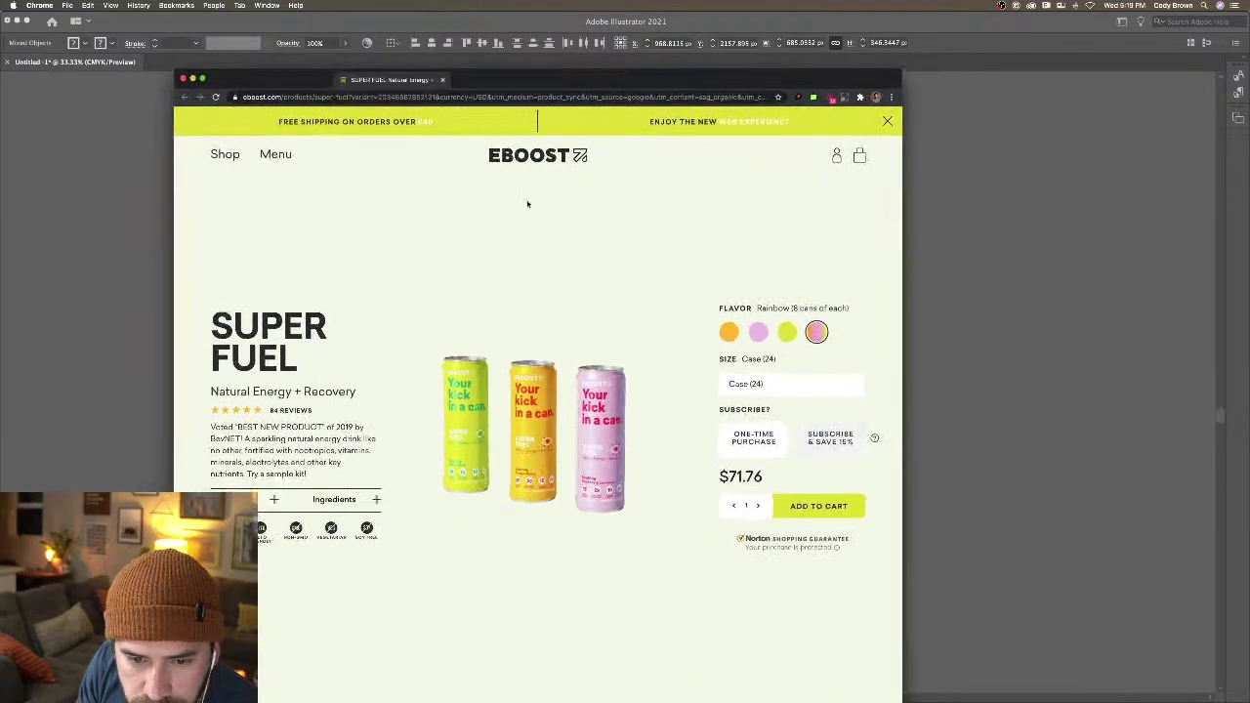
pyautogui.scroll(-3, 478, 284)
pyautogui.scroll(-5, 477, 286)
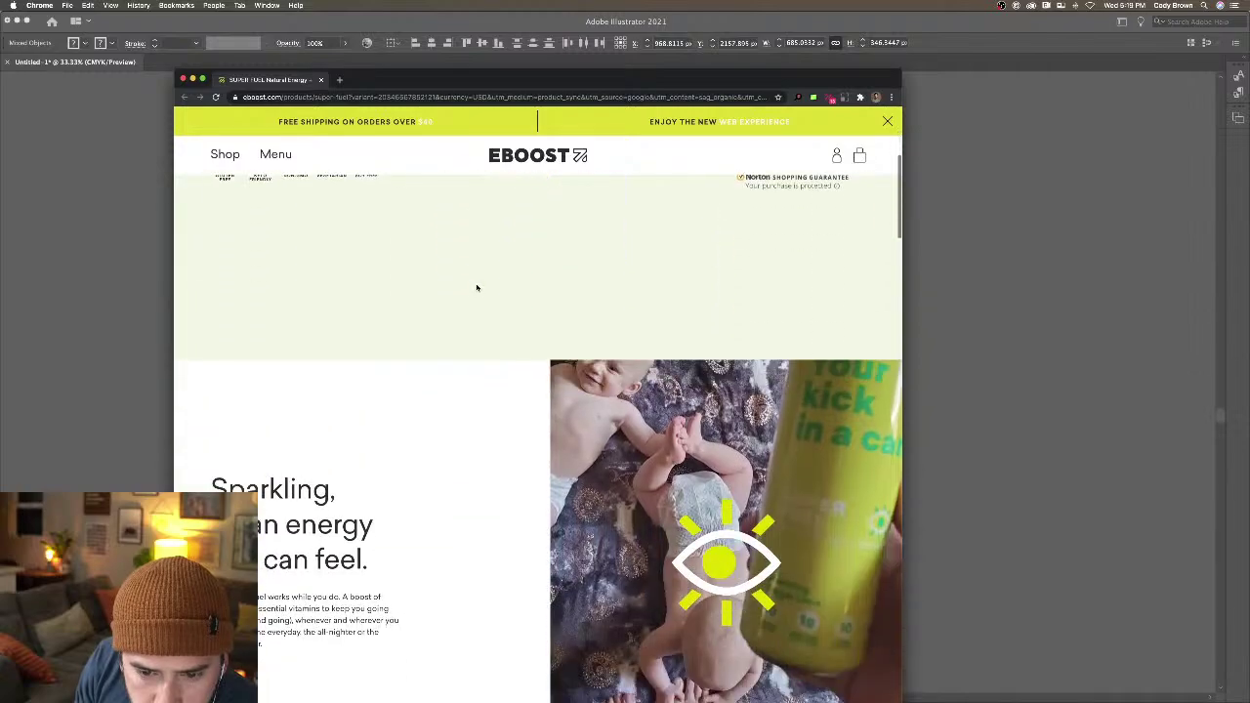
pyautogui.scroll(-3, 478, 287)
pyautogui.scroll(10, 477, 288)
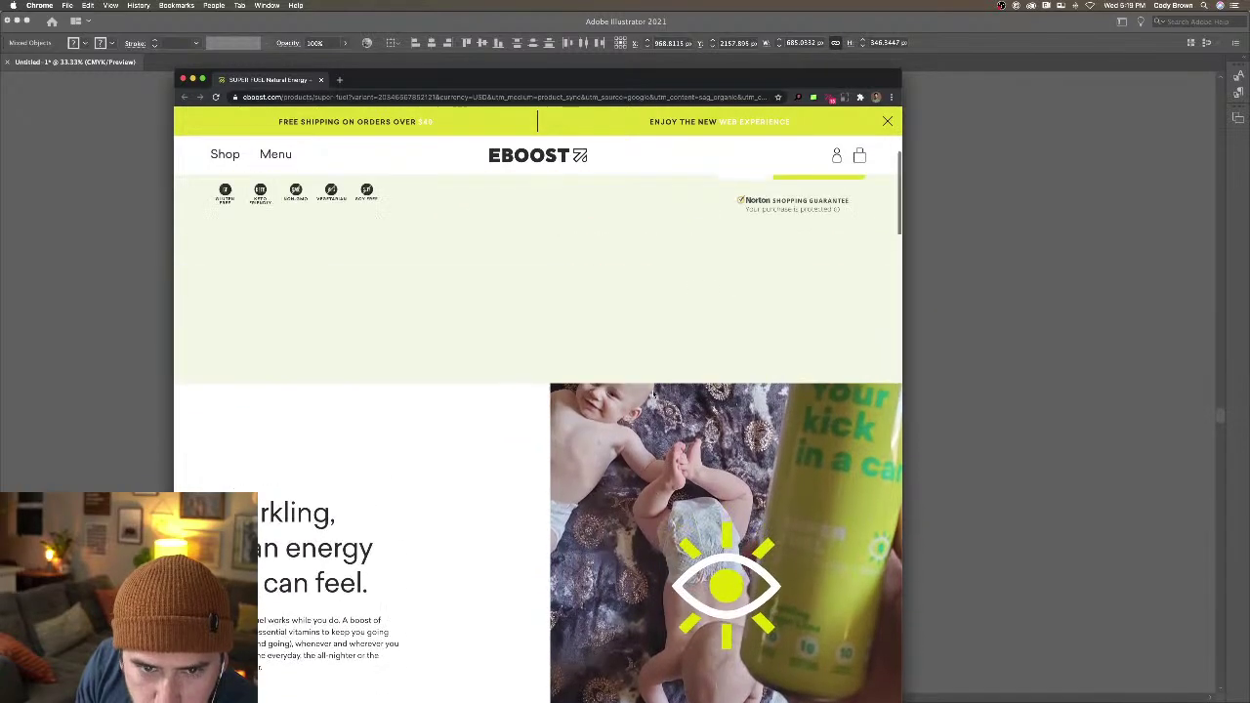
pyautogui.click(787, 337)
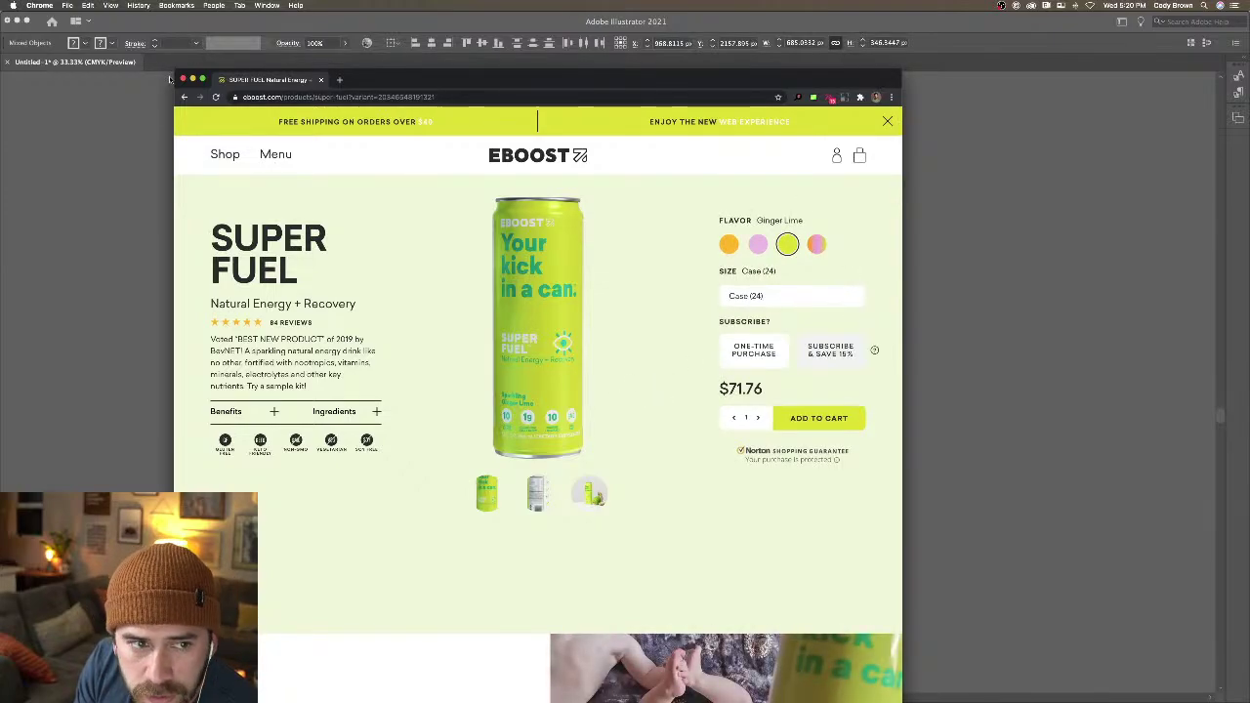
pyautogui.press('super+w')
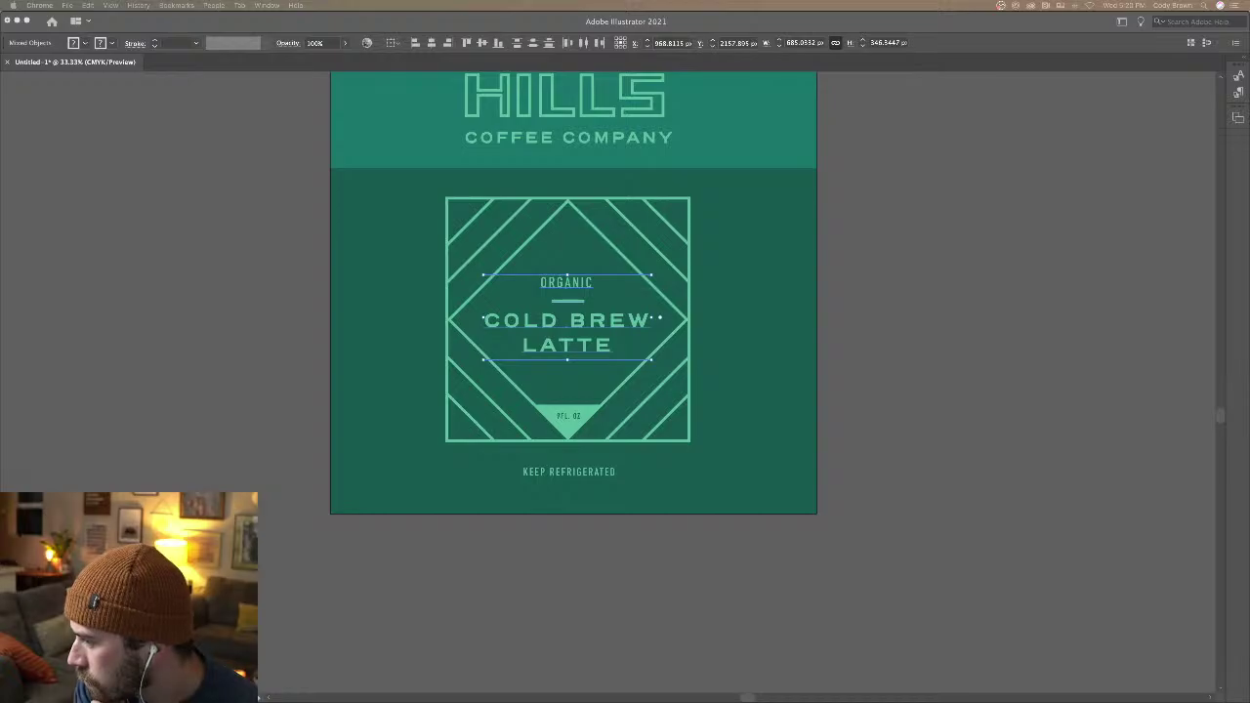
# Change the triangle's volume text from 9FL. OZ to 12FL. OZ
pyautogui.click(914, 446)
pyautogui.click(574, 420)
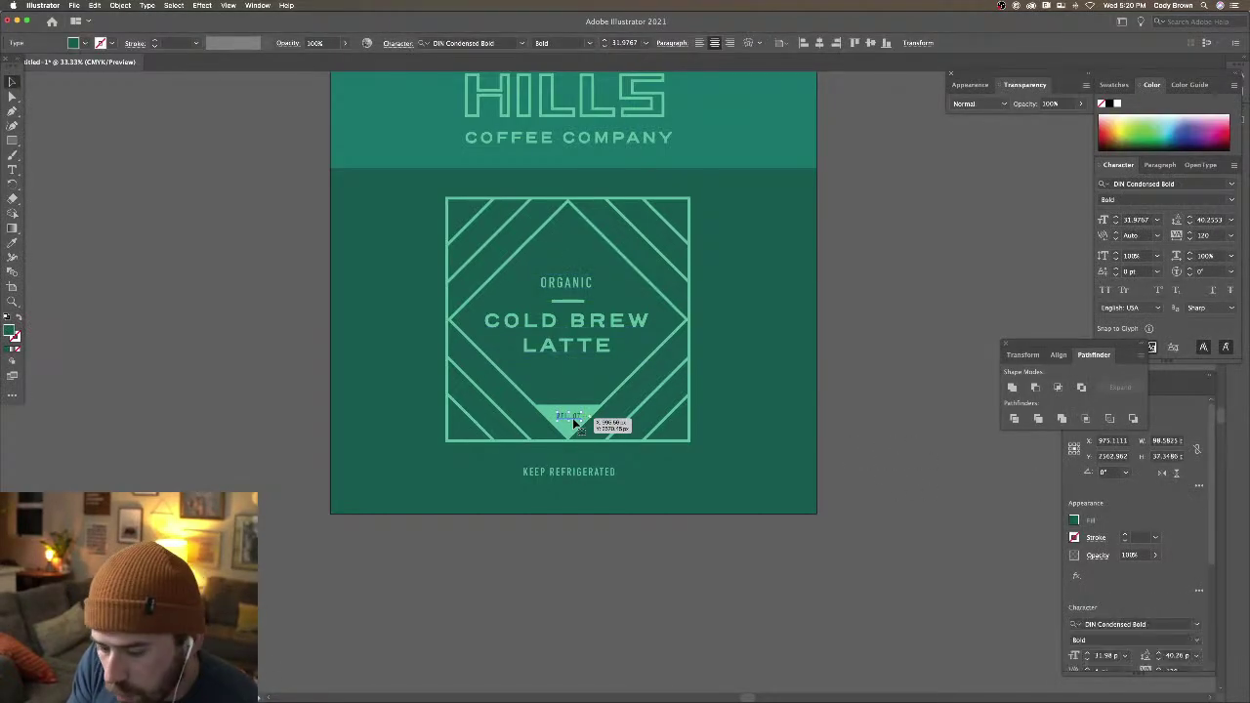
pyautogui.scroll(3, 574, 420)
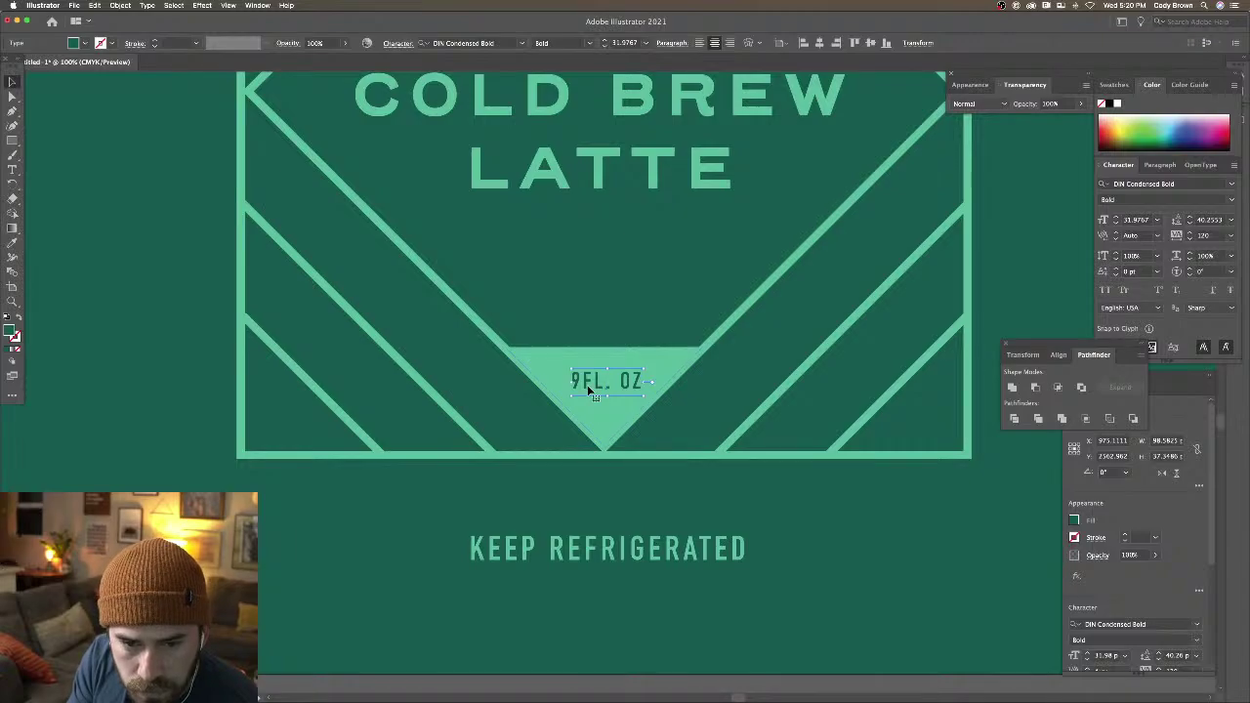
pyautogui.moveTo(584, 381); pyautogui.dragTo(570, 382)
pyautogui.write('12')
pyautogui.press('Escape')
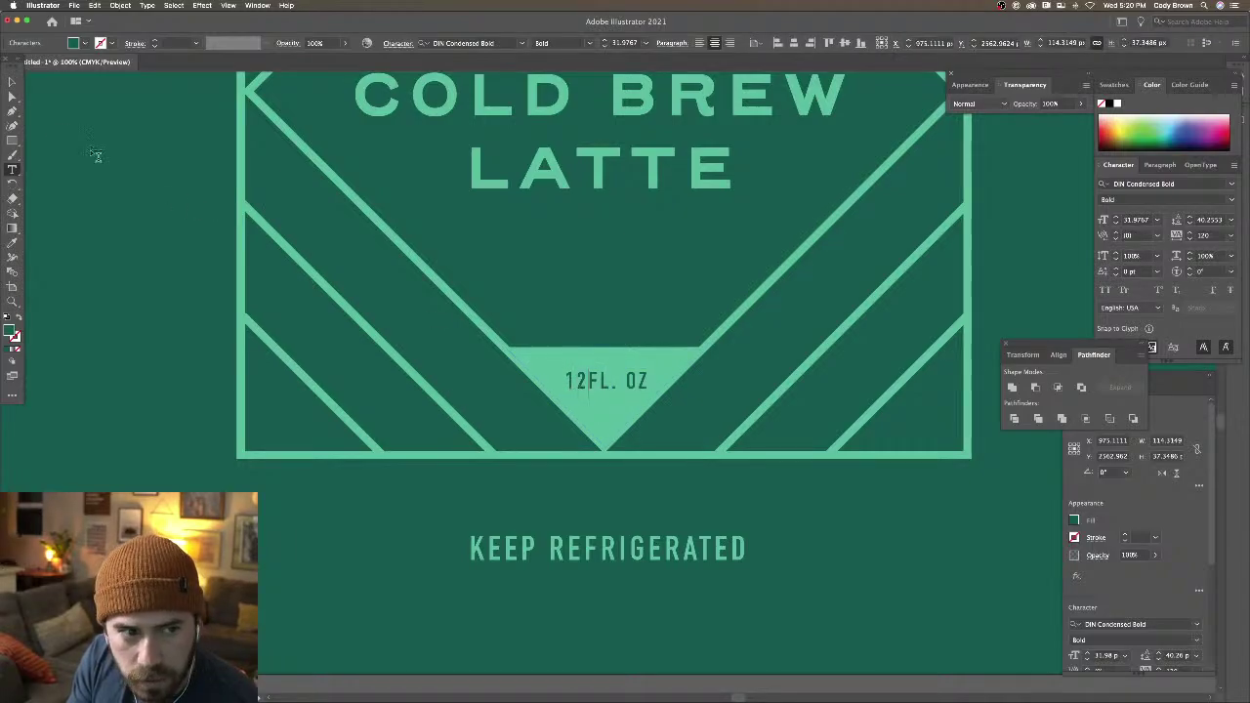
pyautogui.click(12, 83)
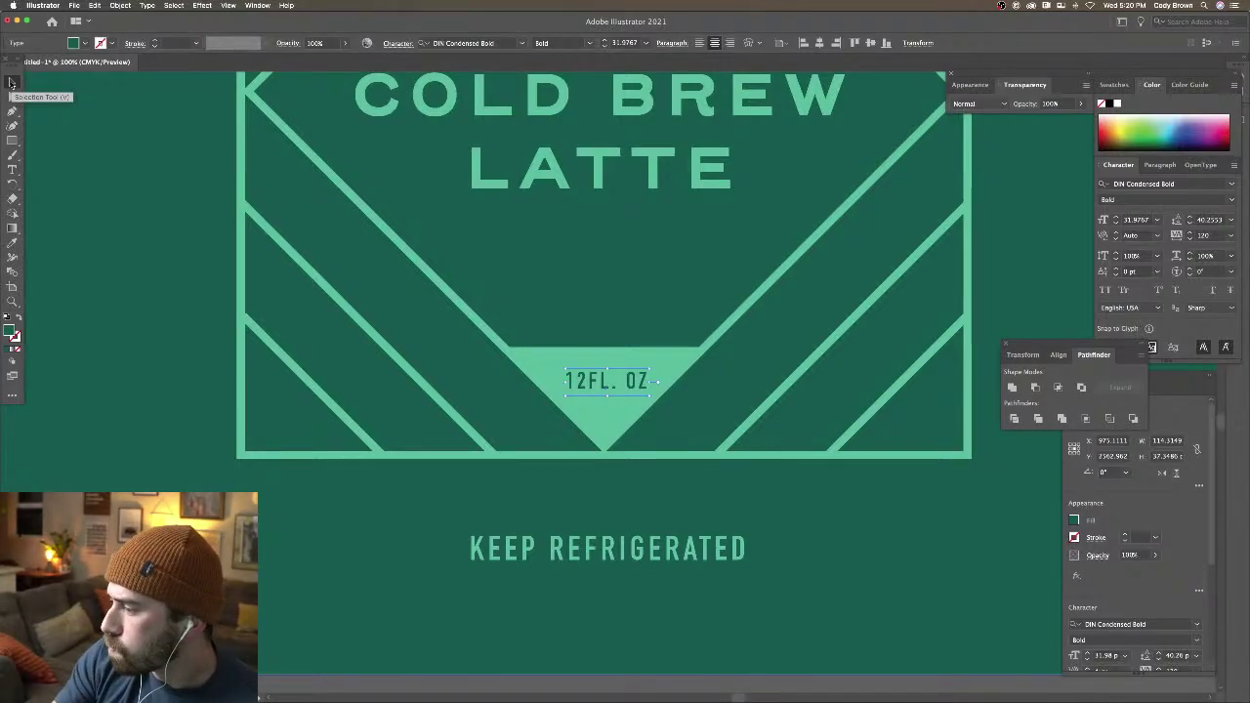
# Zoom out to both artboards, checking the label's background, COLD BREW LATTE and ORGANIC elements
pyautogui.click(167, 206)
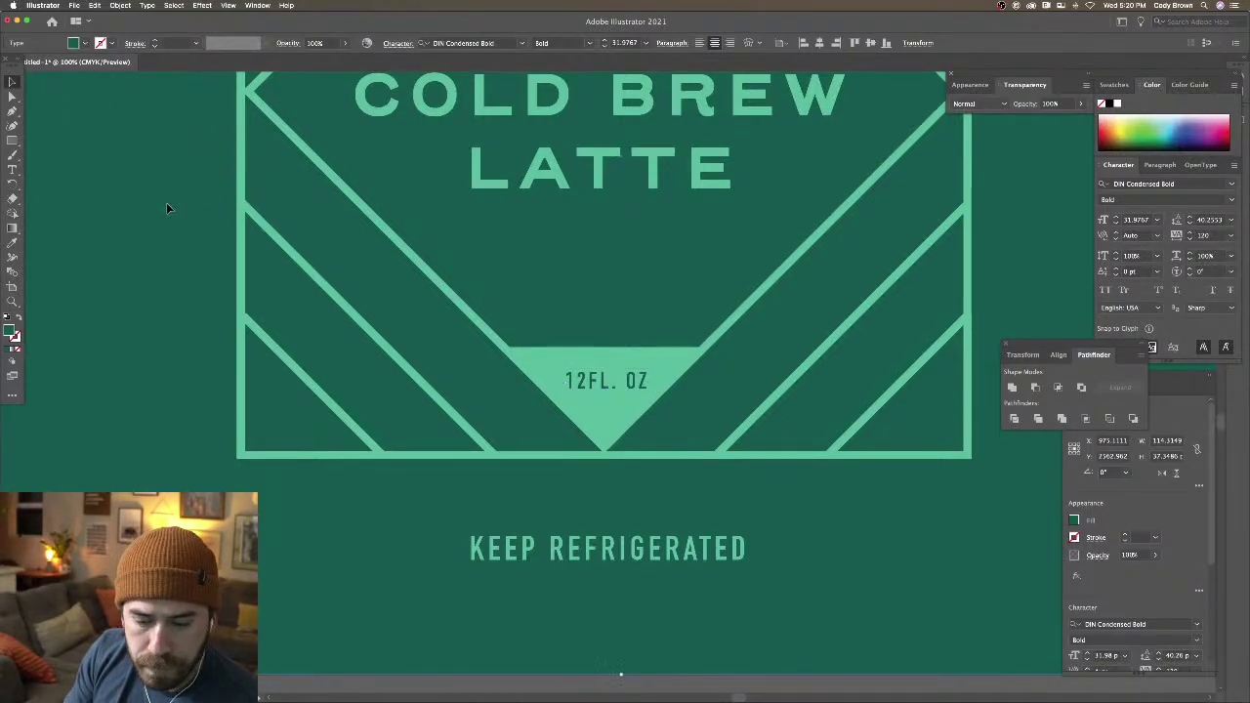
pyautogui.press('super+minus')
pyautogui.press('super+minus')
pyautogui.press('super+minus')
pyautogui.moveTo(166, 202); pyautogui.dragTo(116, 208)
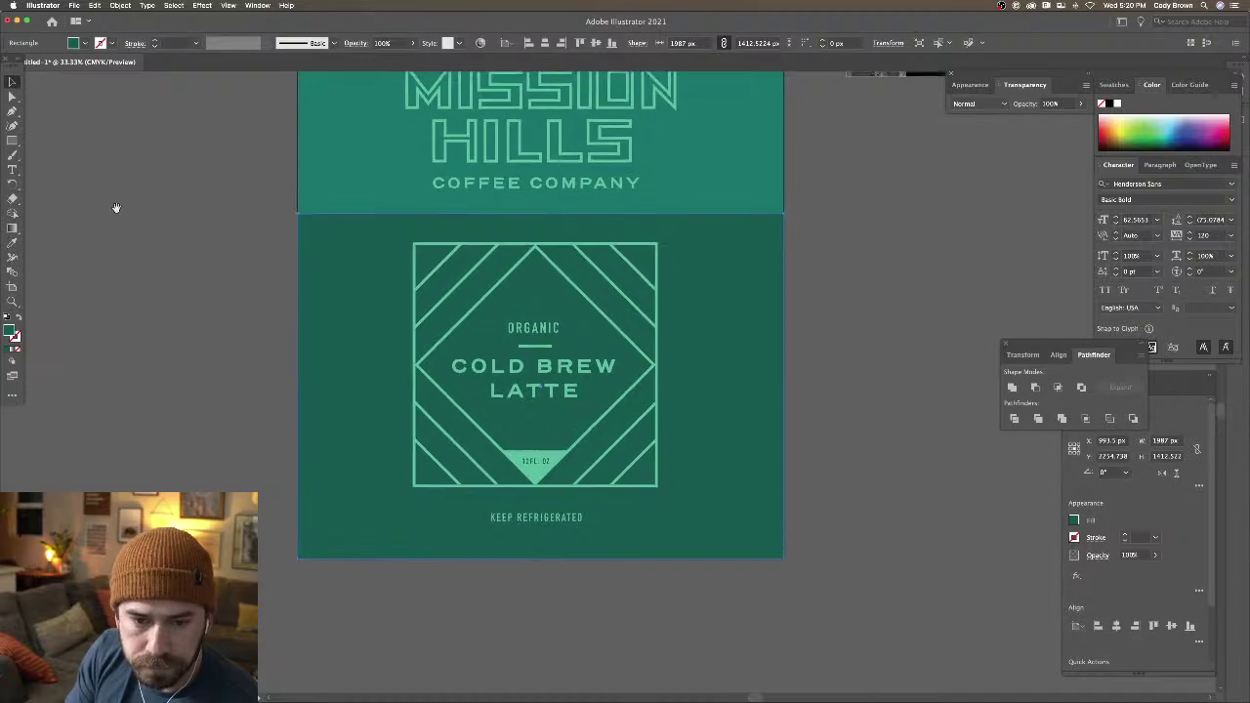
pyautogui.click(599, 394)
pyautogui.click(576, 369)
pyautogui.keyDown('shift'); pyautogui.click(543, 344); pyautogui.keyUp('shift')
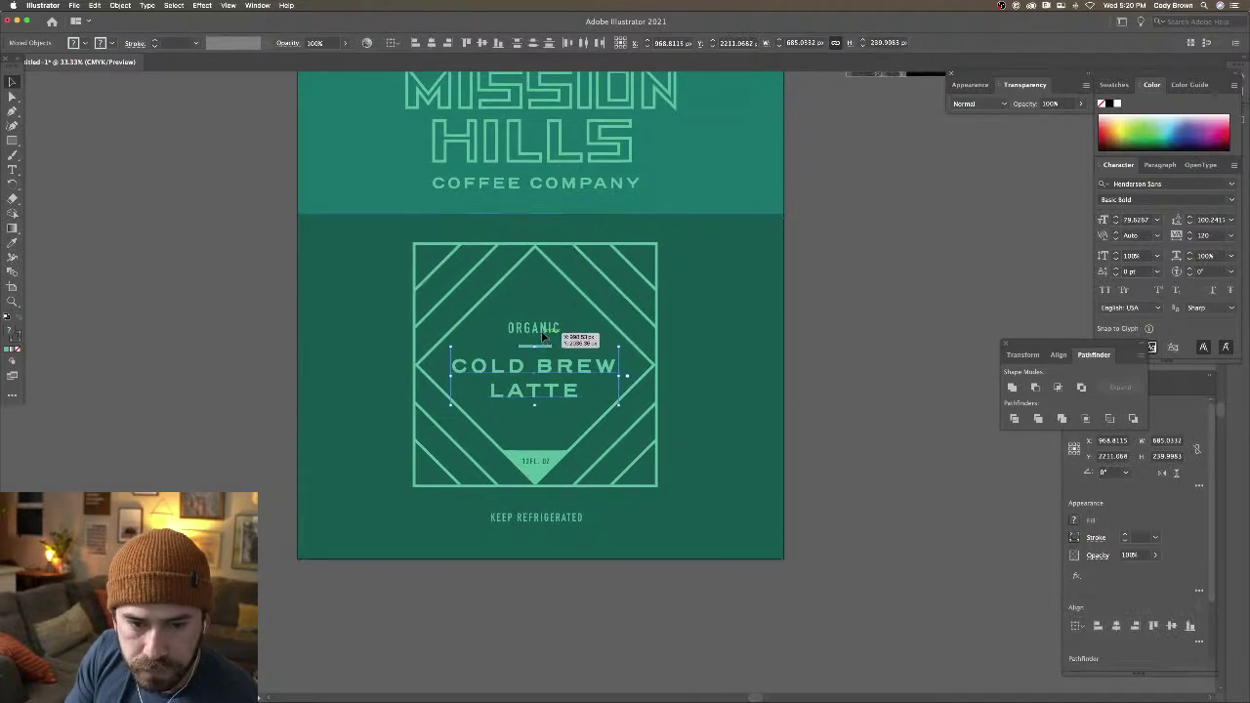
pyautogui.keyDown('shift'); pyautogui.click(542, 332); pyautogui.keyUp('shift')
pyautogui.press('super+minus')
pyautogui.press('super+minus')
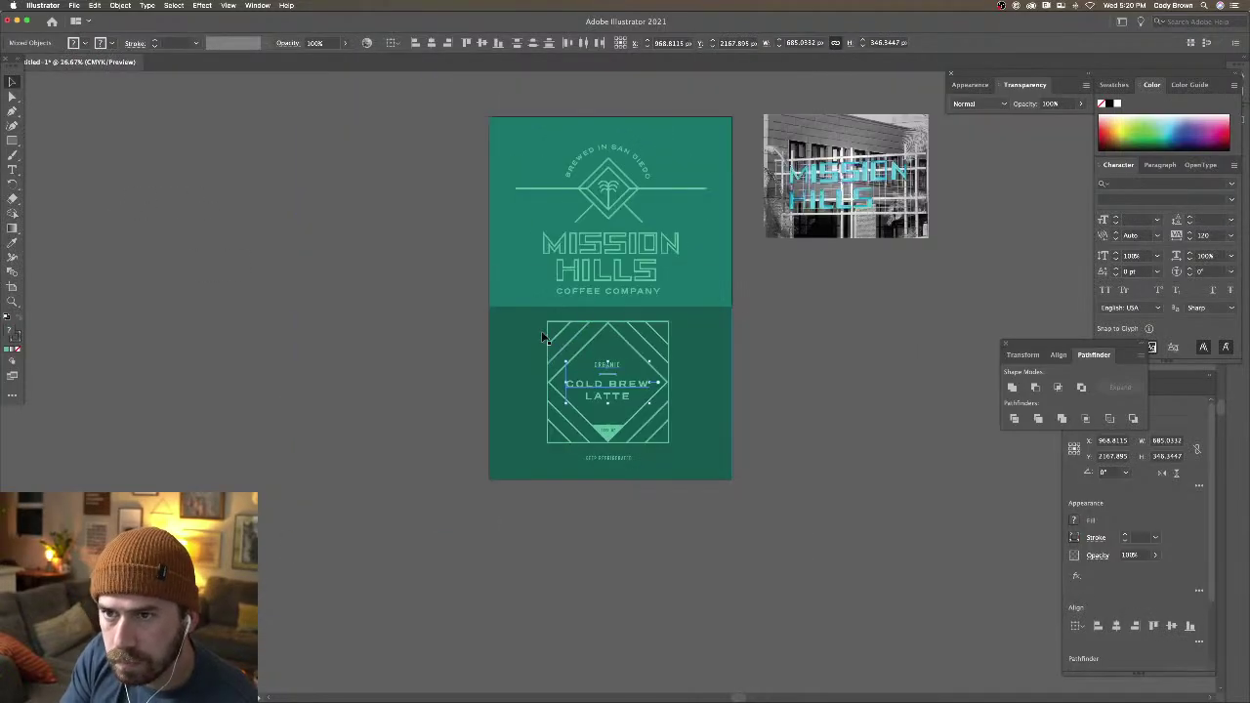
pyautogui.click(330, 345)
pyautogui.hscroll(5, 323, 316)
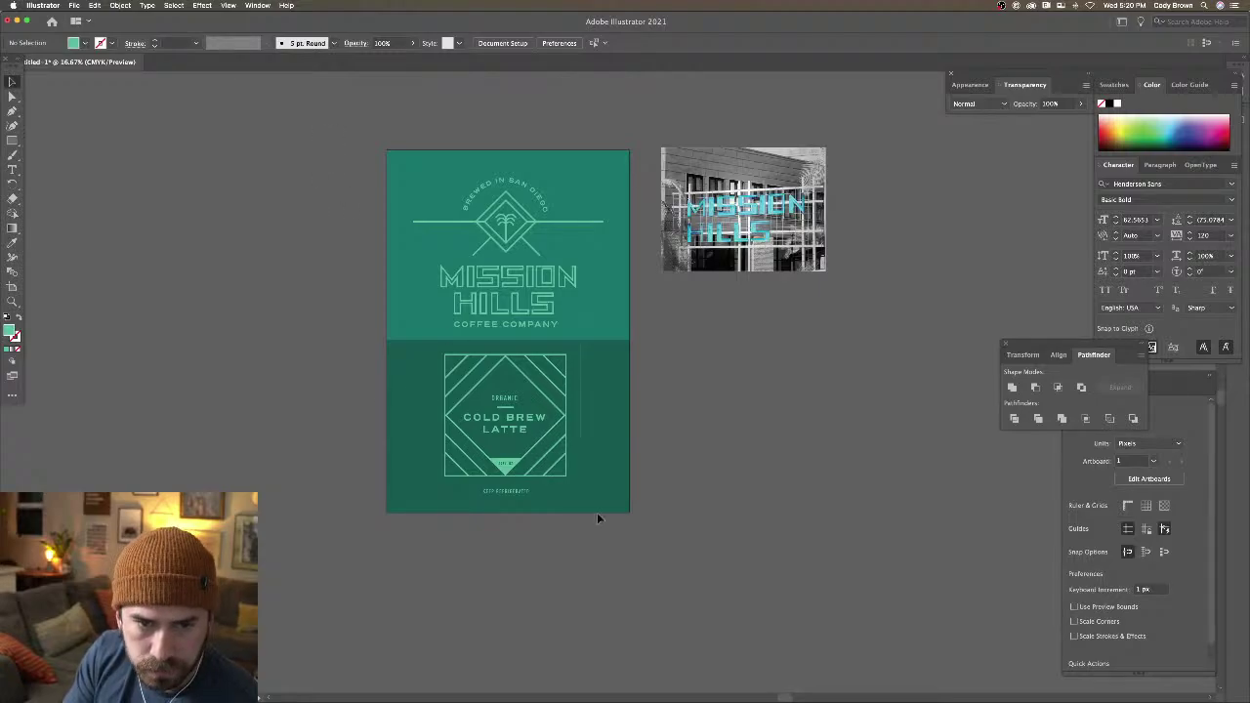
# Copy all label artwork and paste it as a Smart Object into Photoshop's label smart object
pyautogui.press('super+a')
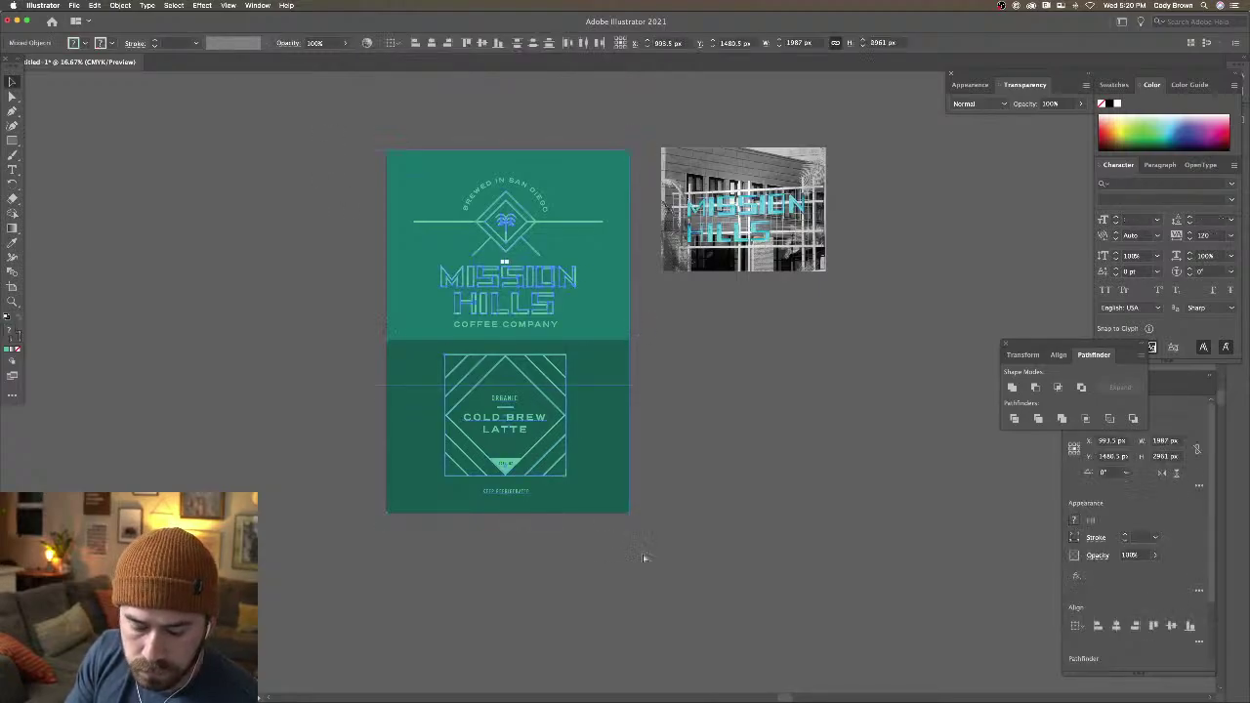
pyautogui.click(710, 681)
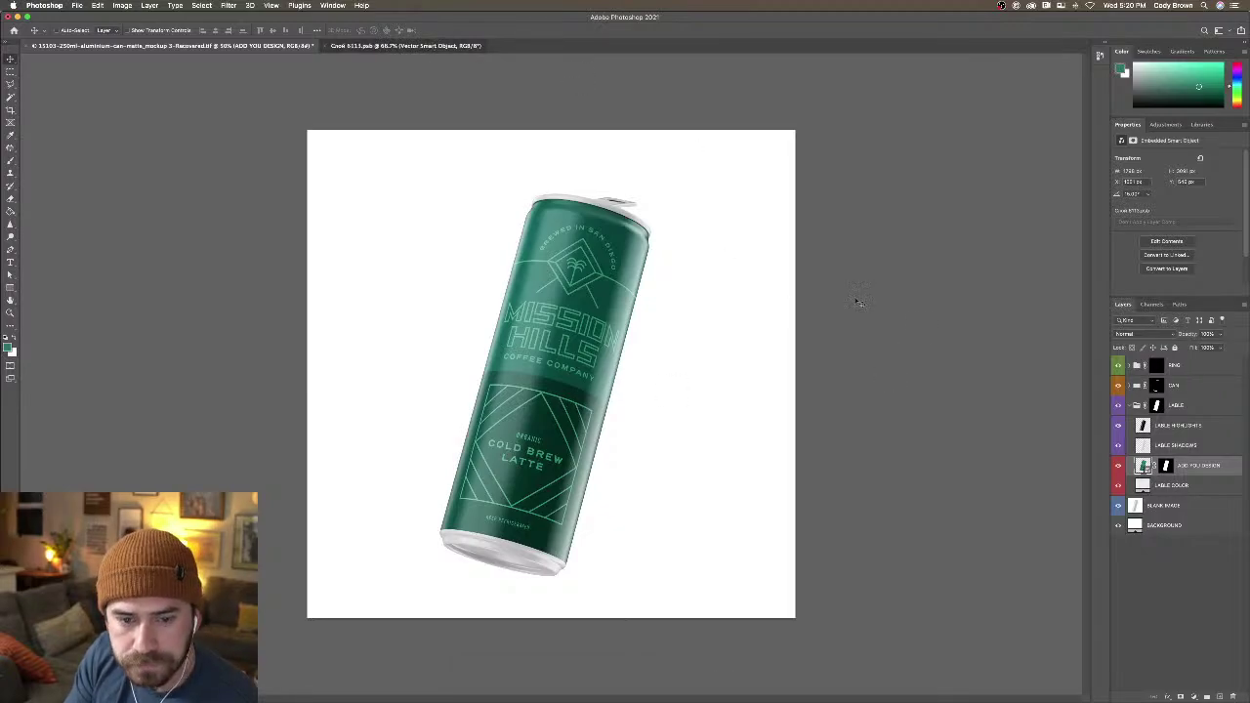
pyautogui.hotkey('ctrl', 'Tab')
pyautogui.press('super+v')
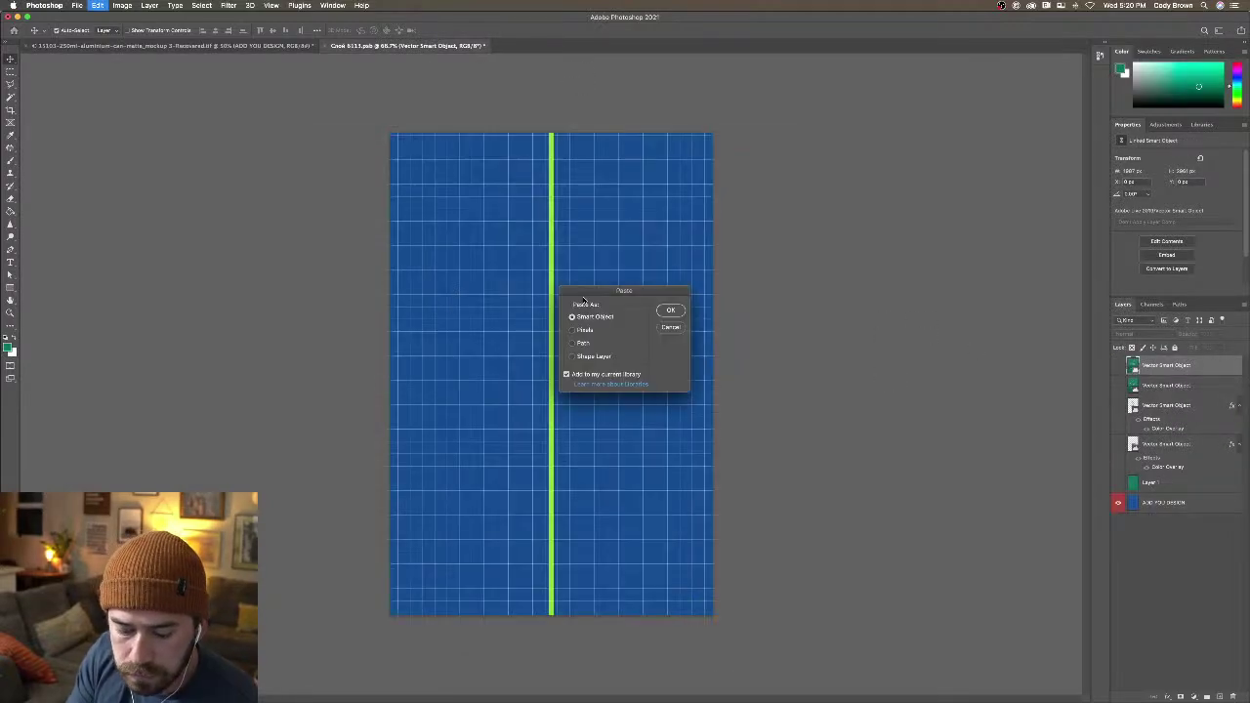
pyautogui.click(671, 310)
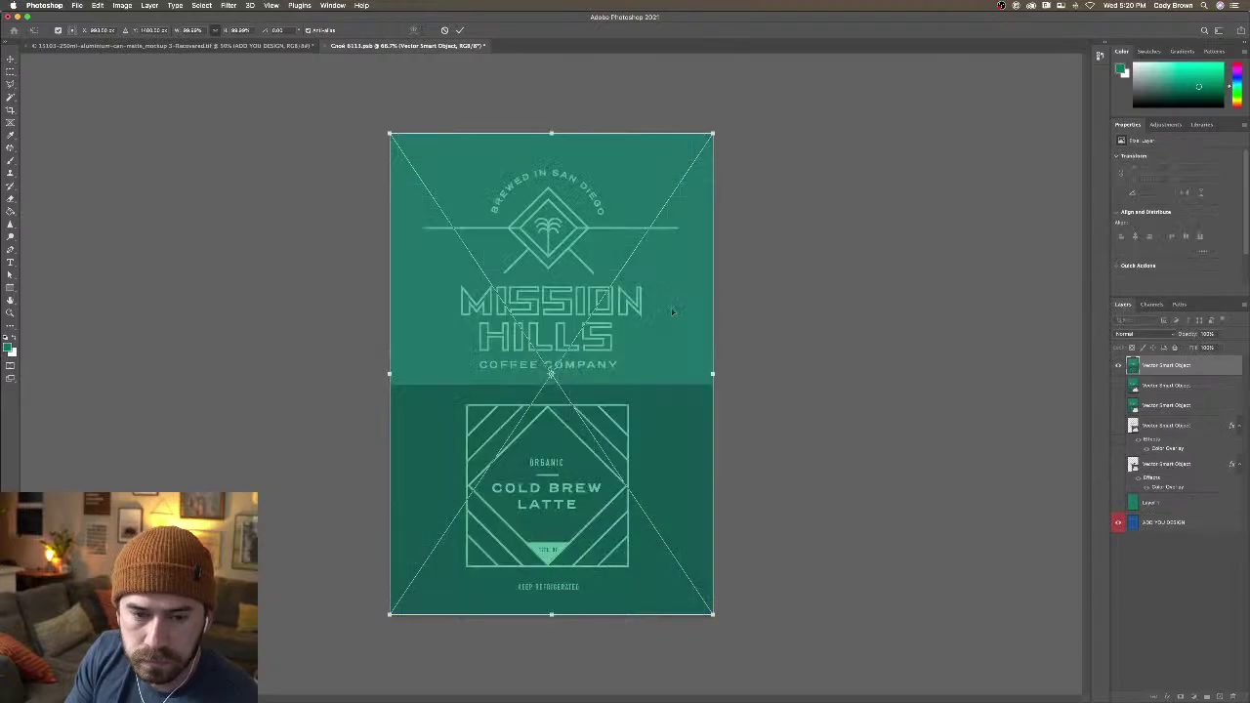
pyautogui.press('Return')
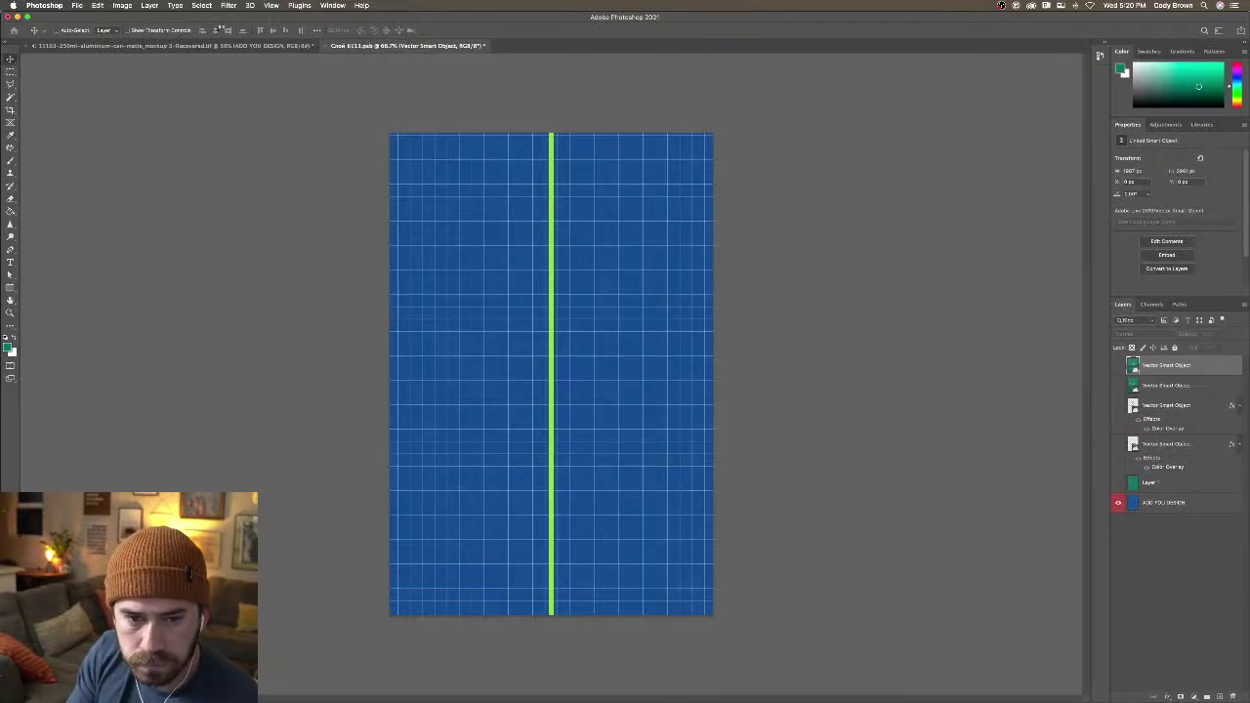
# Save the label document and check the updated can mockup
pyautogui.click(77, 6)
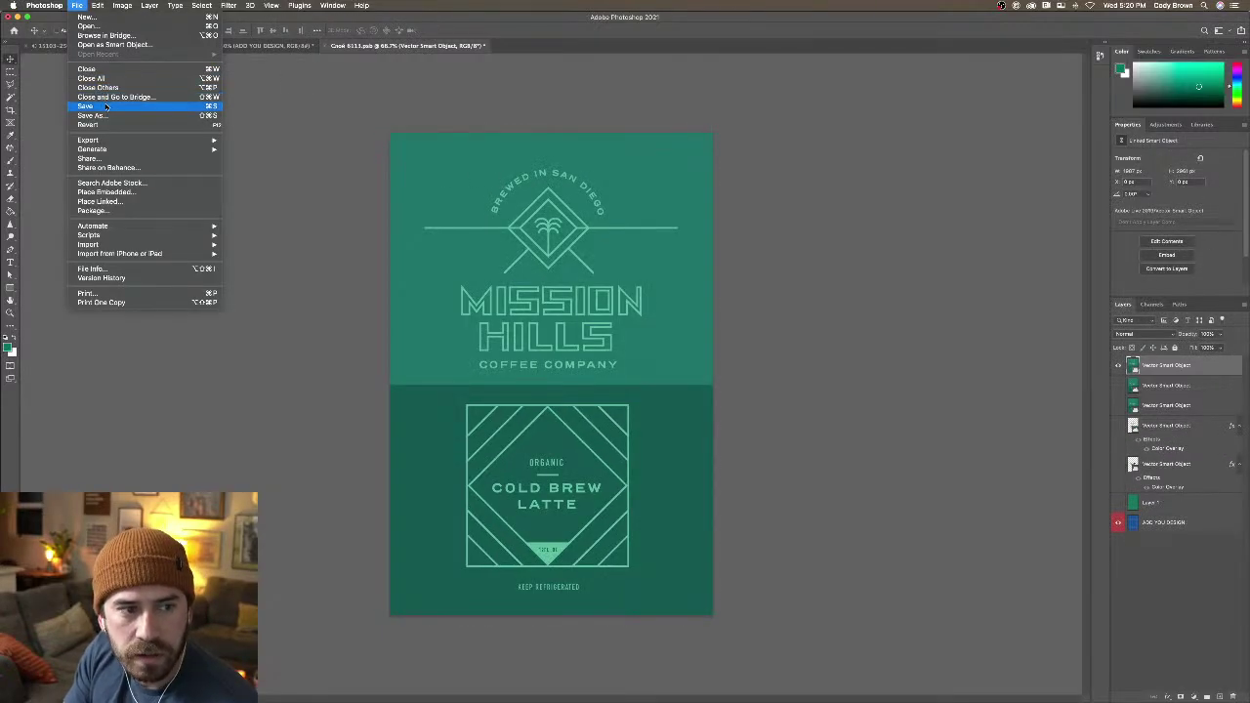
pyautogui.click(106, 106)
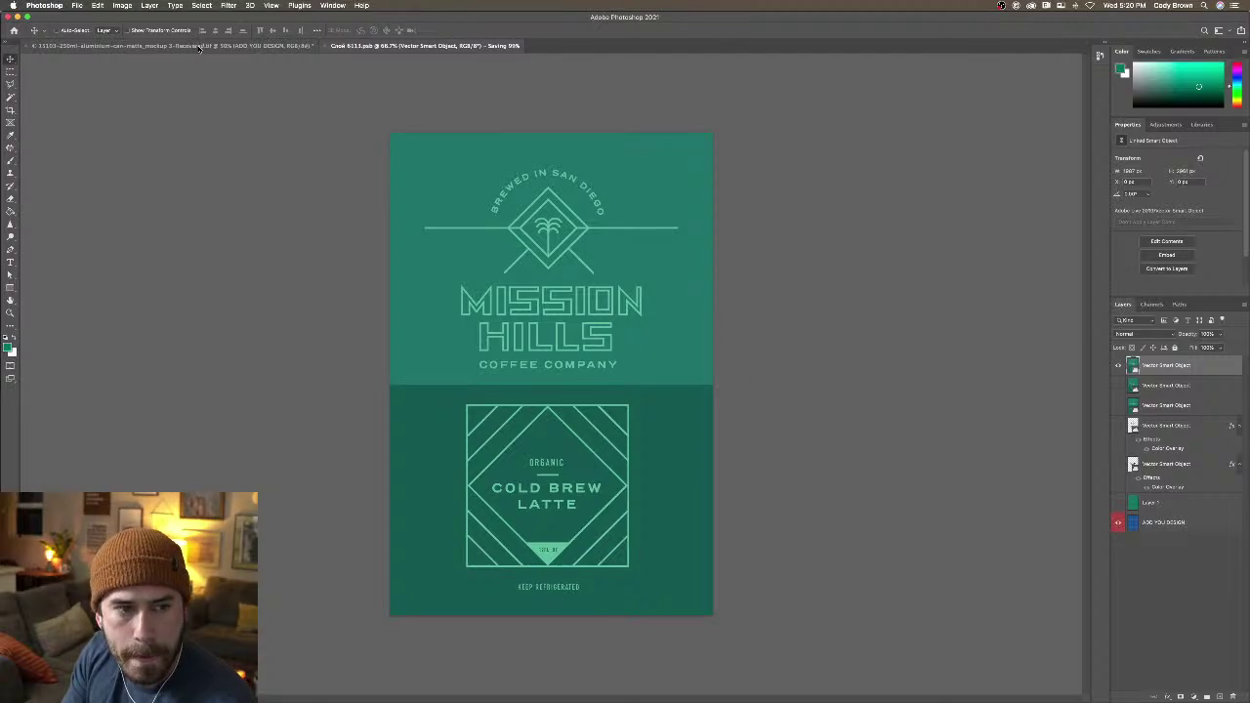
pyautogui.click(200, 45)
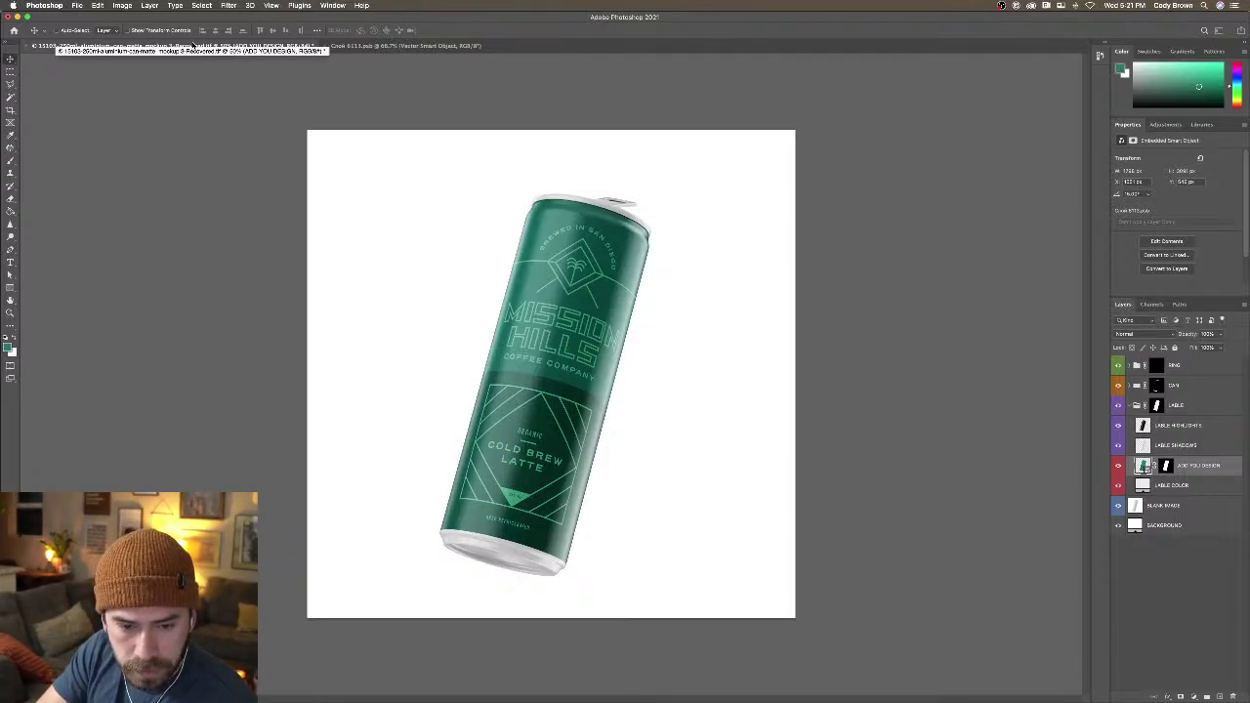
pyautogui.click(377, 46)
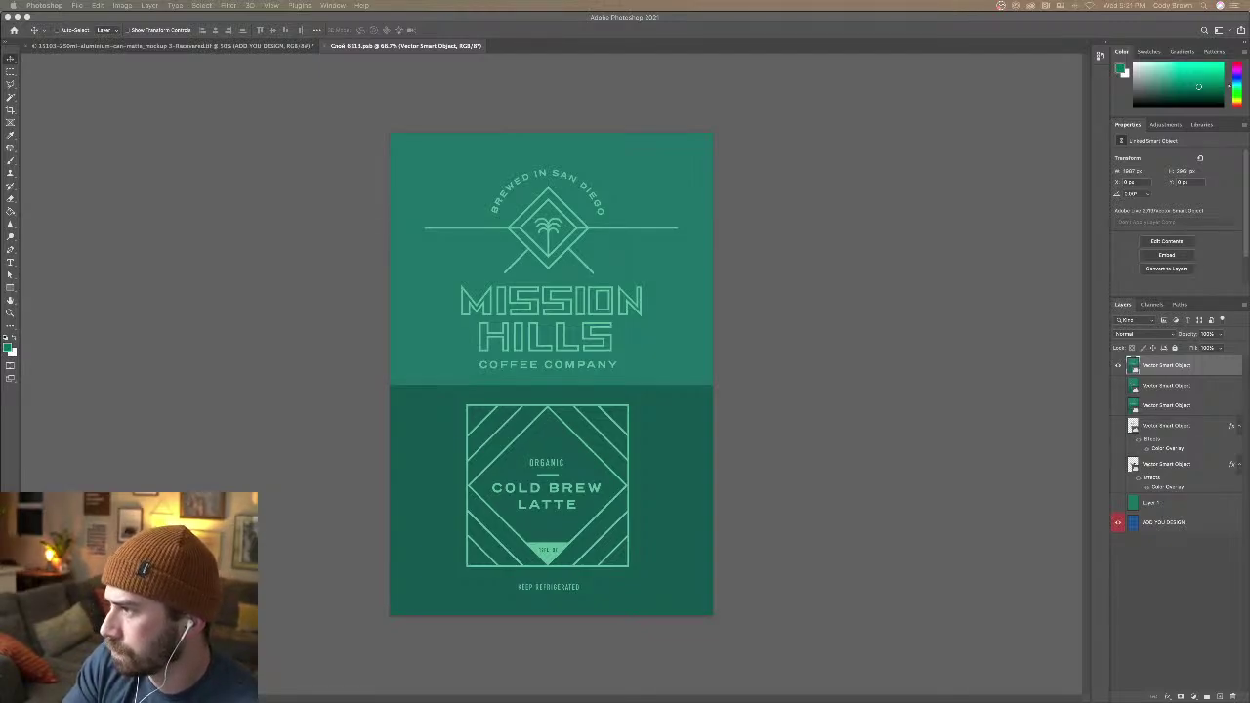
# Search Adobe Stock for 'palm tree'
pyautogui.press('super+Tab')
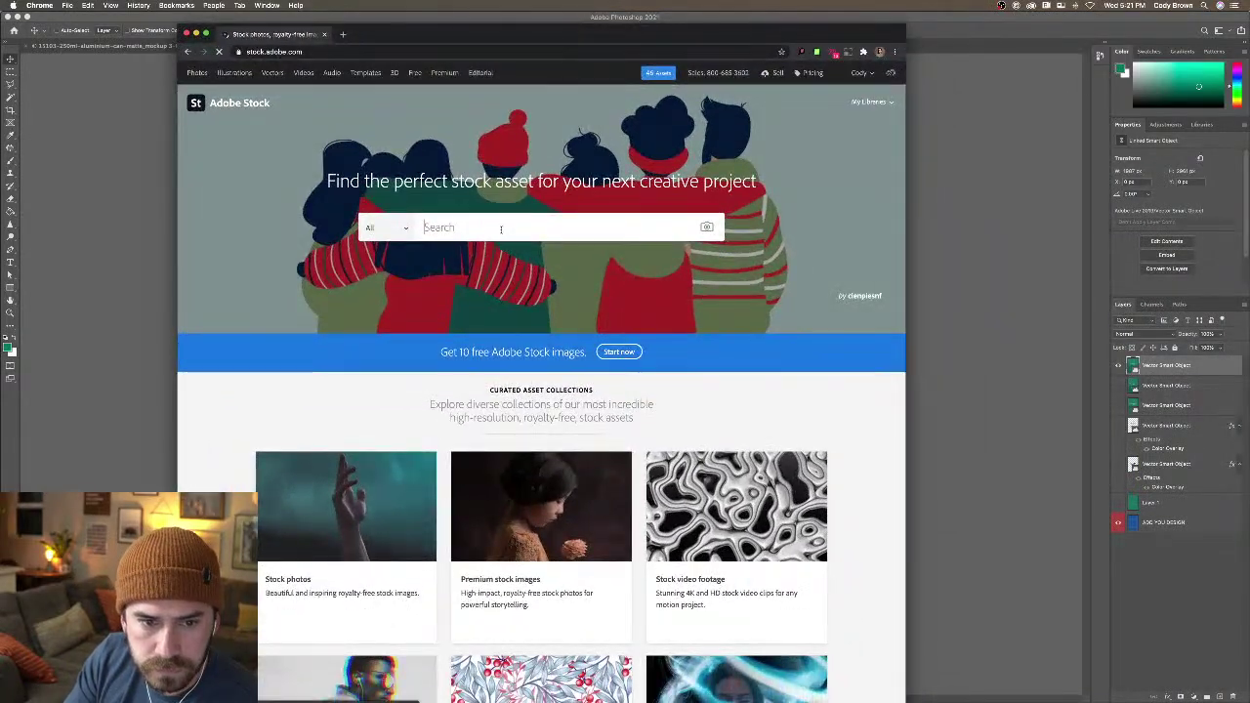
pyautogui.click(552, 219)
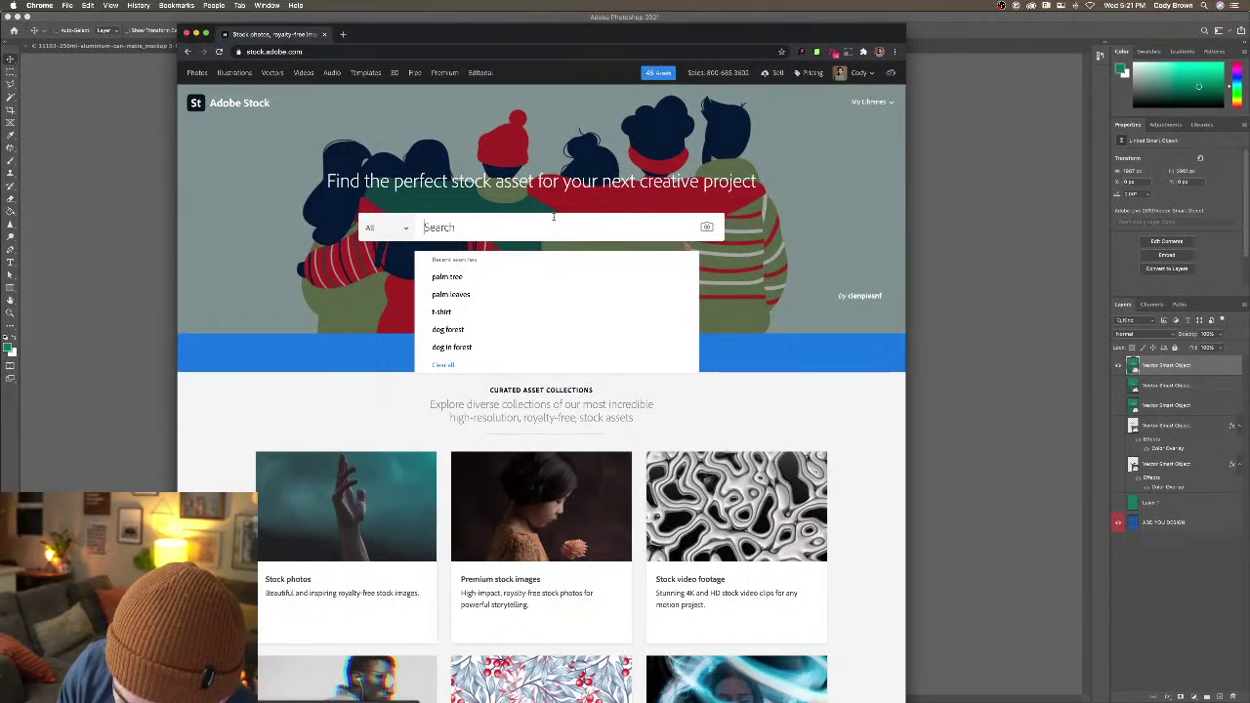
pyautogui.write('palm tree')
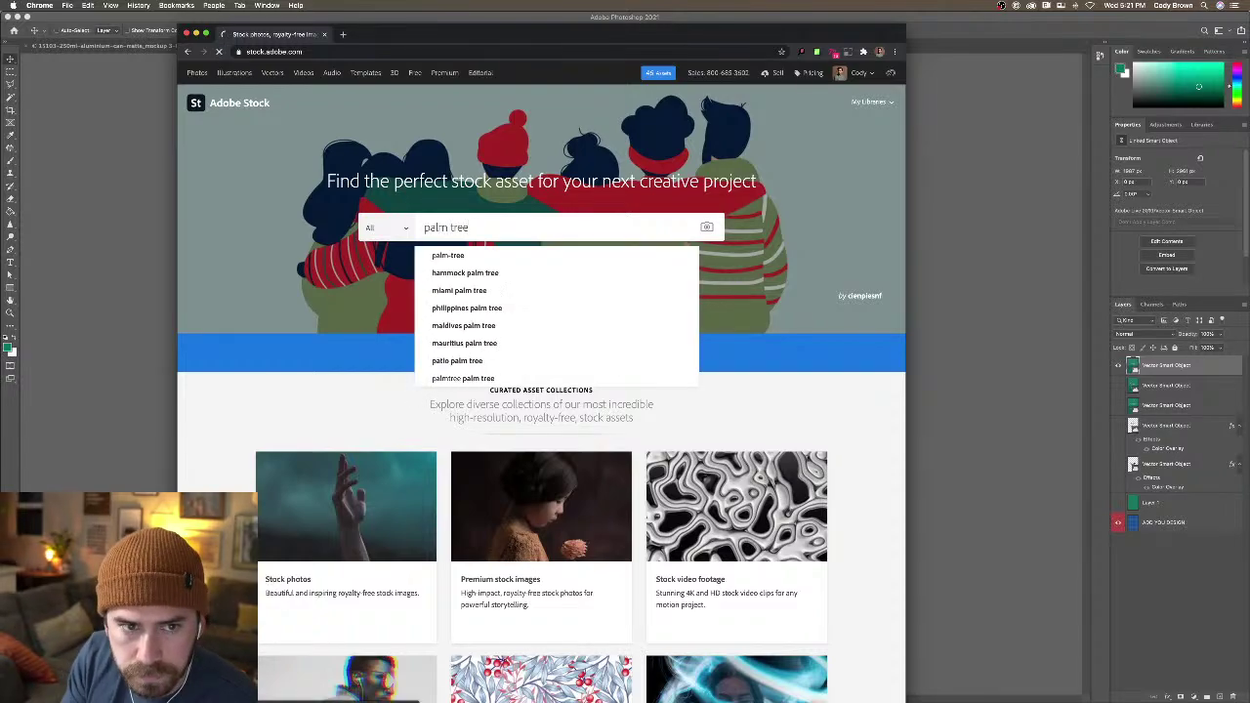
pyautogui.press('Return')
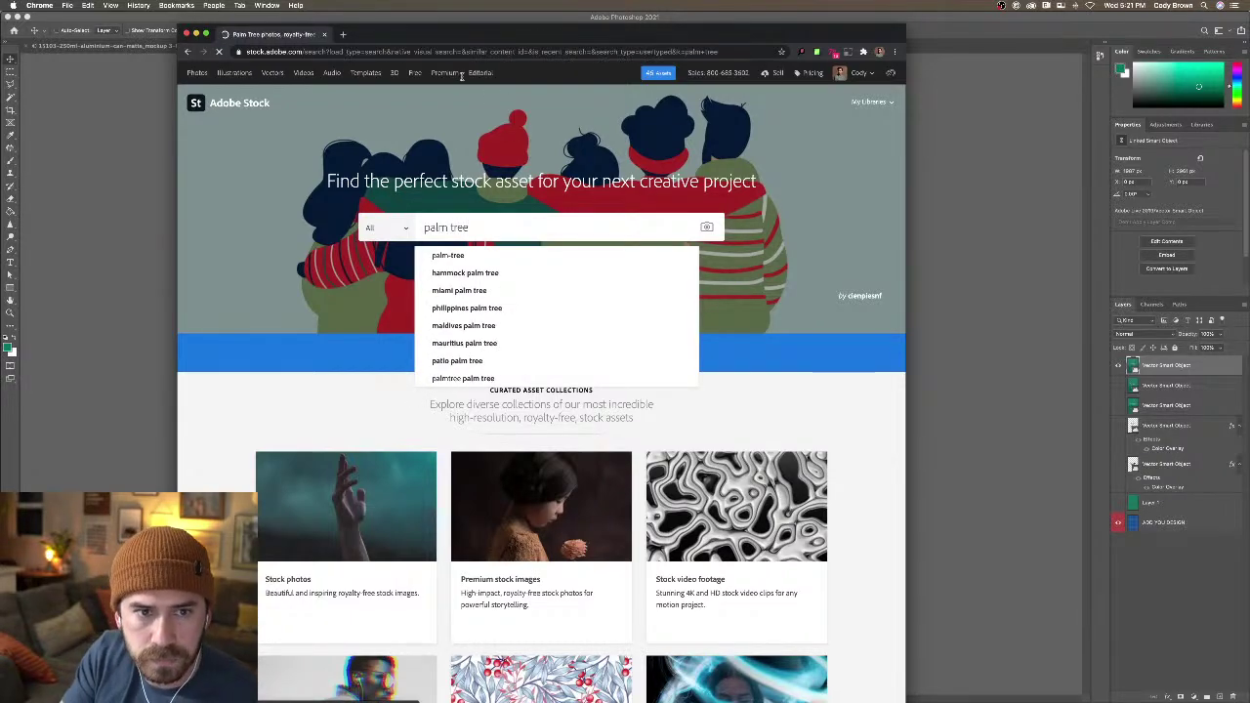
# Open the 'Shadows from palm trees on a white wall' image details, then minimize the browser
pyautogui.scroll(-3, 533, 232)
pyautogui.scroll(-12, 533, 232)
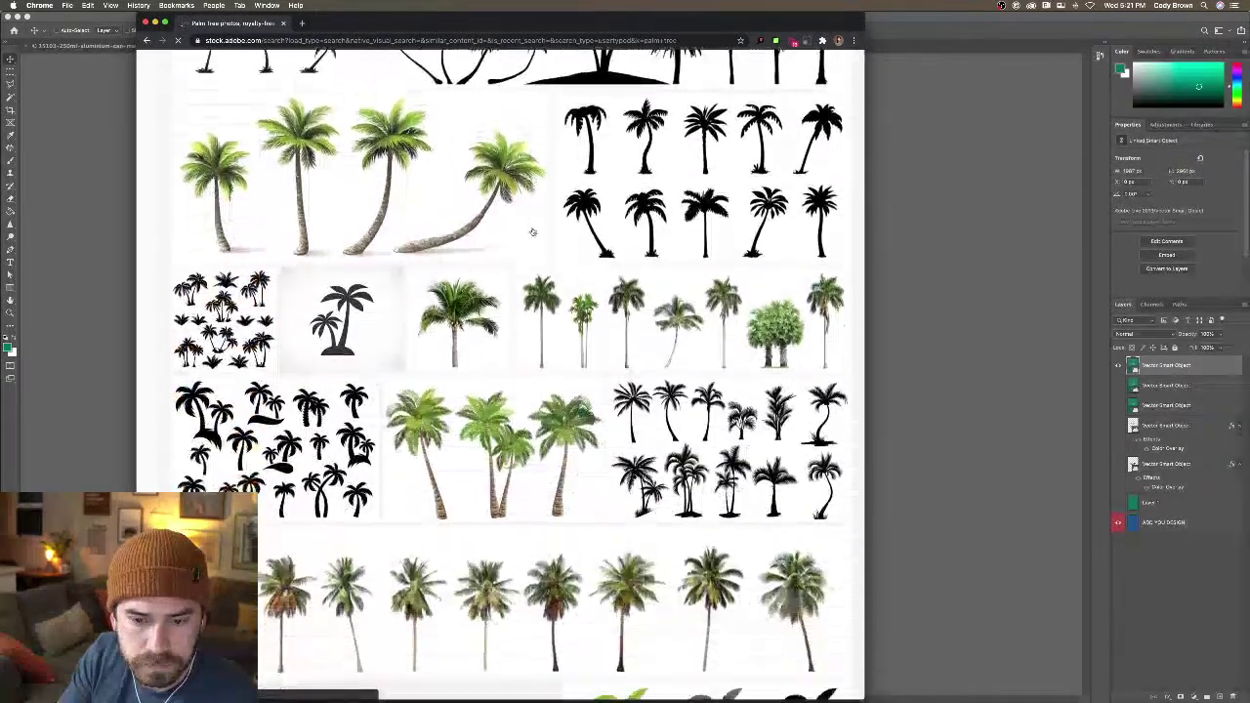
pyautogui.scroll(-10, 533, 232)
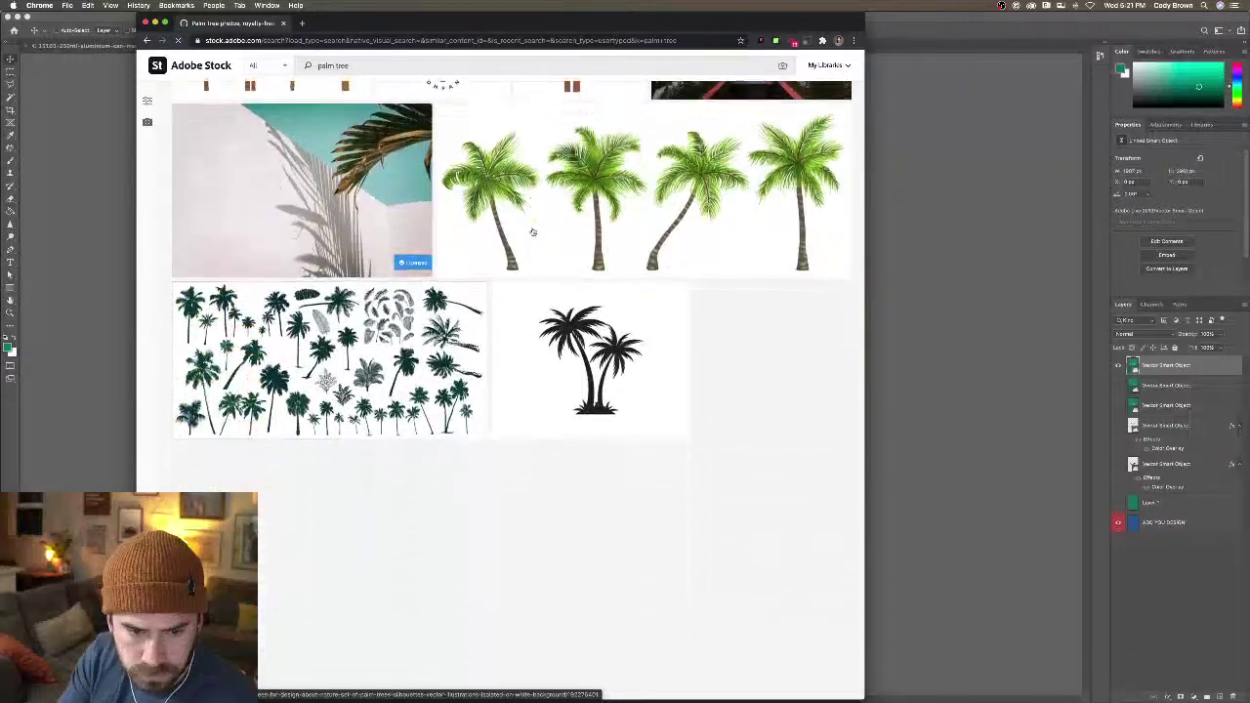
pyautogui.scroll(-5, 537, 231)
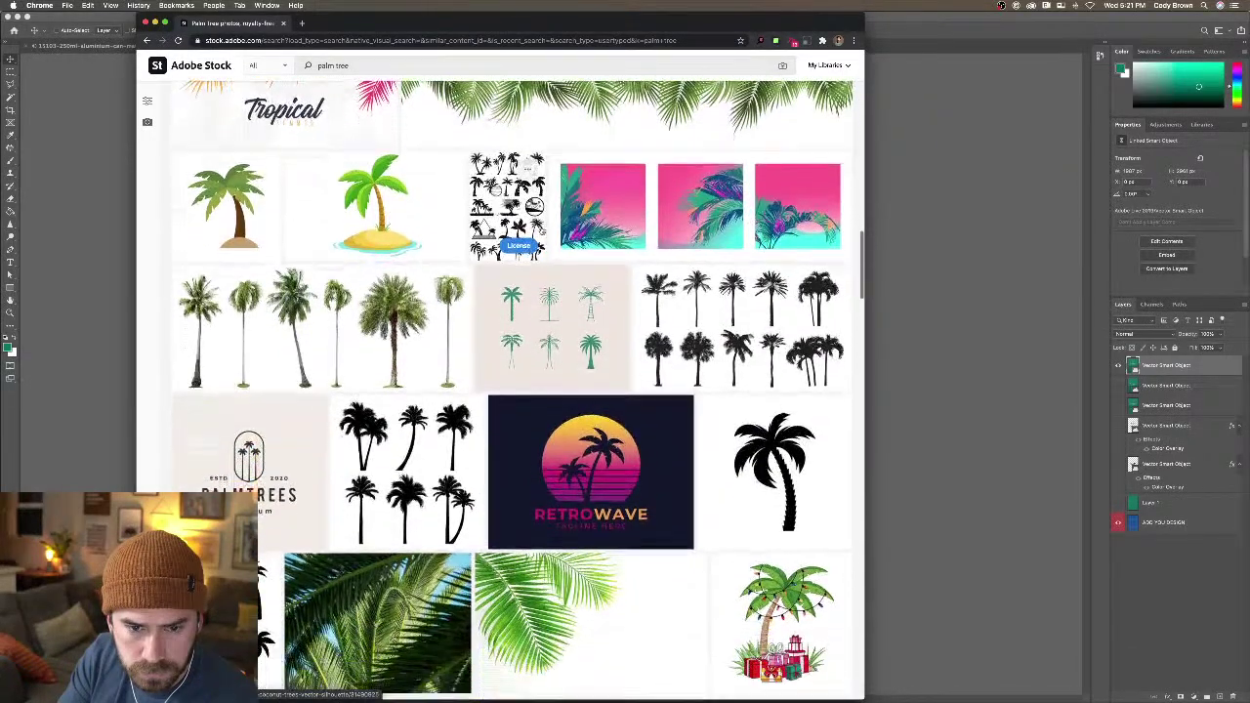
pyautogui.scroll(-10, 541, 231)
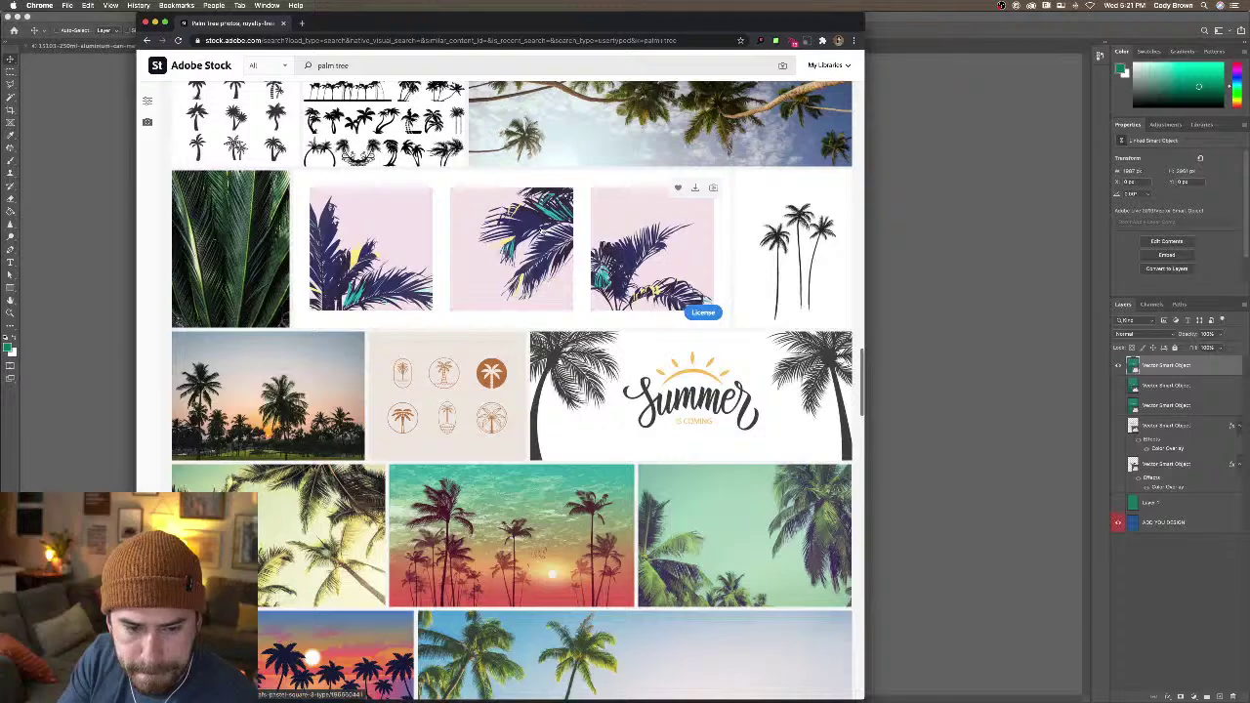
pyautogui.scroll(-10, 542, 231)
pyautogui.scroll(-3, 542, 230)
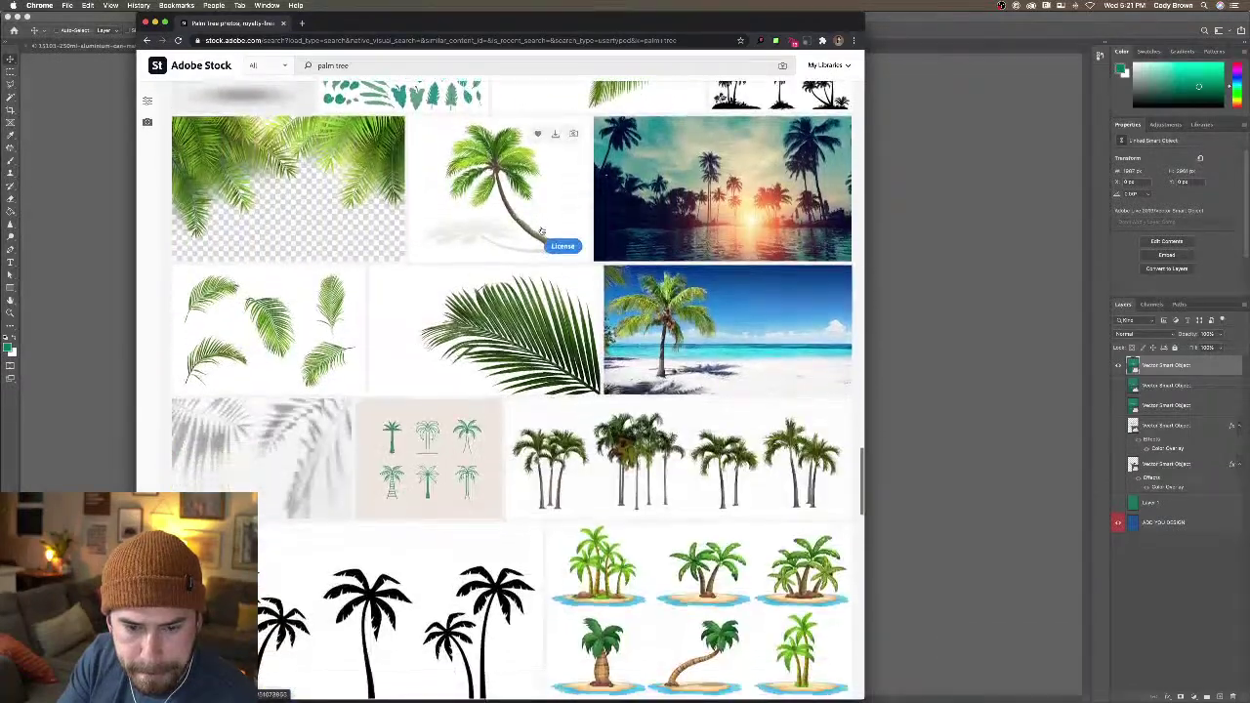
pyautogui.click(309, 449)
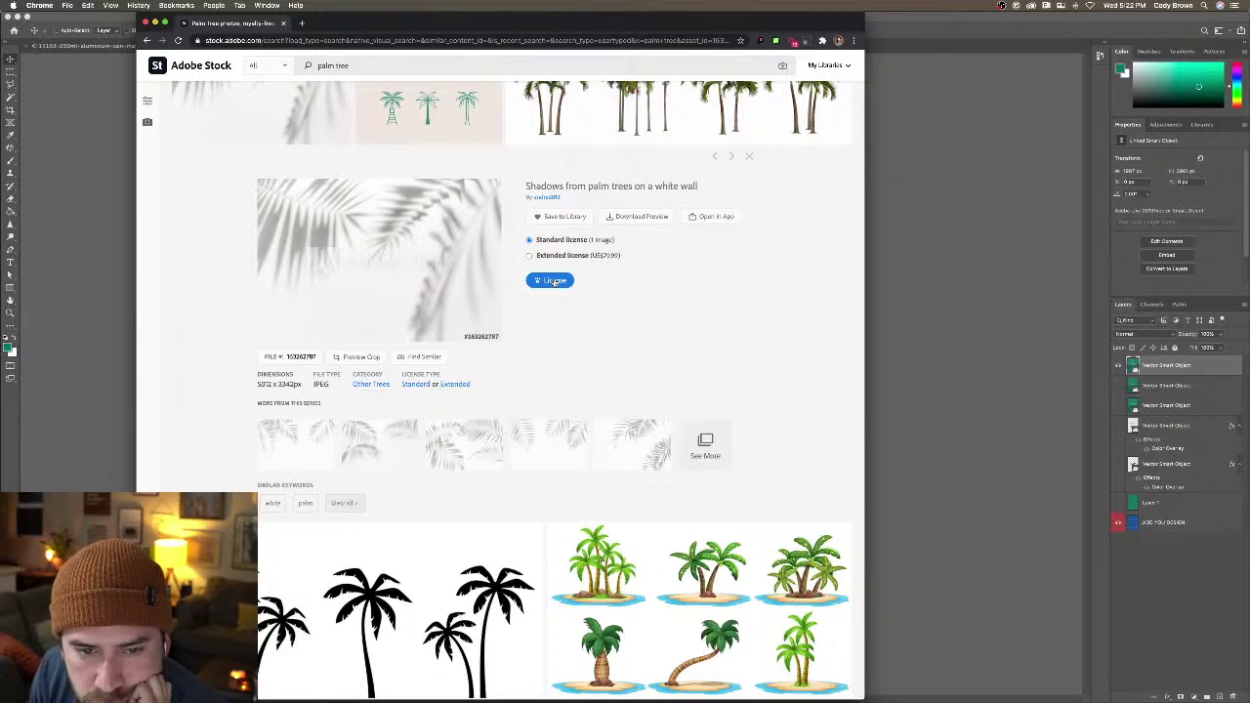
pyautogui.doubleClick(545, 24)
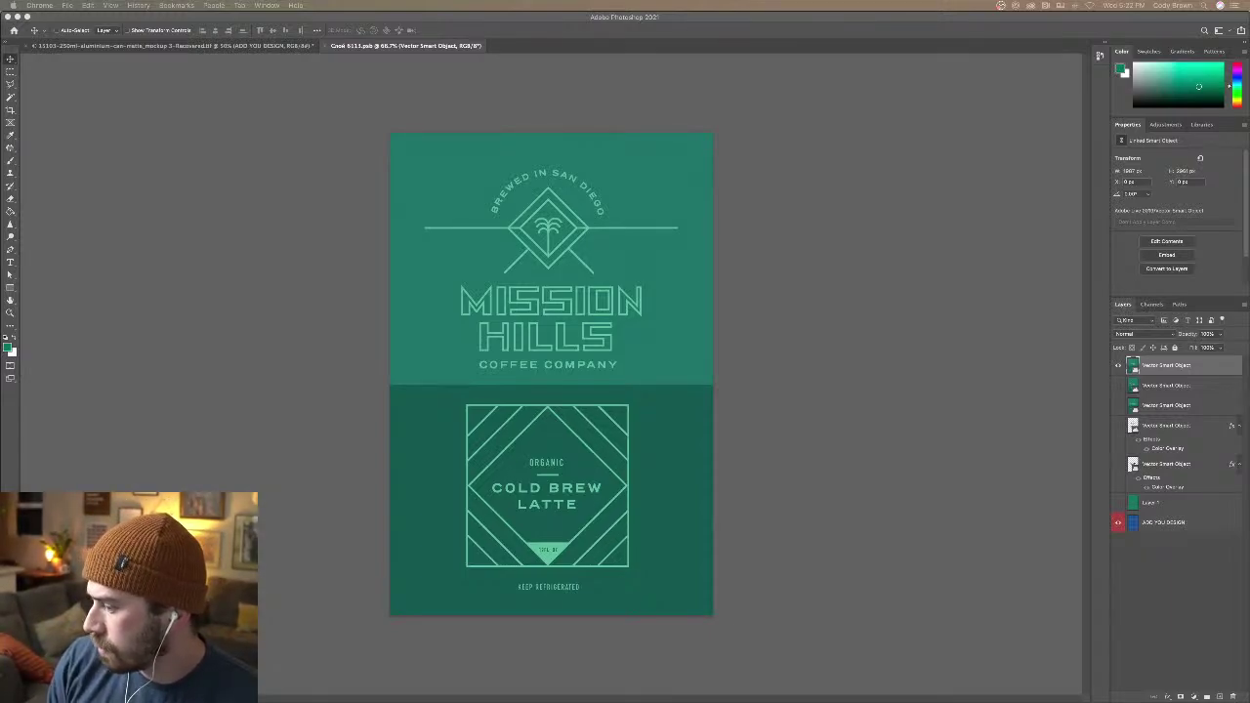
# Enlarge the palm-shadow image over the label, set it to Multiply and position it
pyautogui.click(647, 340)
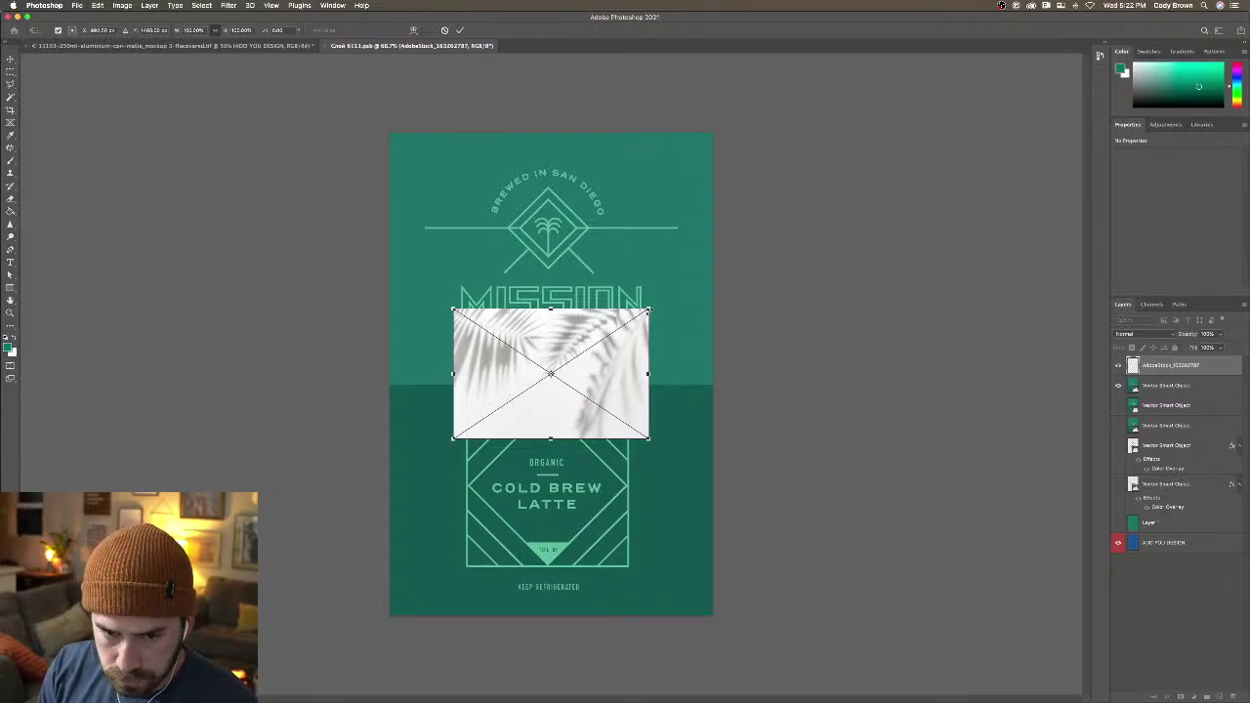
pyautogui.moveTo(648, 311); pyautogui.dragTo(761, 234)
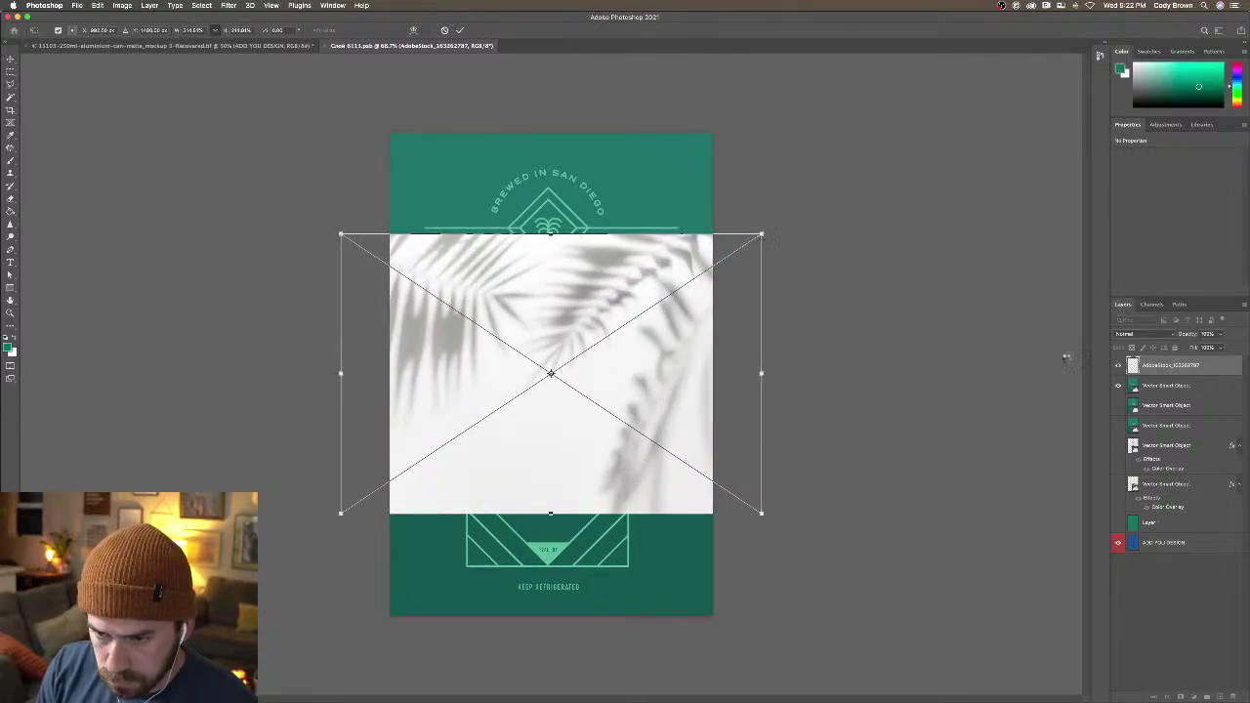
pyautogui.press('Return')
pyautogui.click(1147, 335)
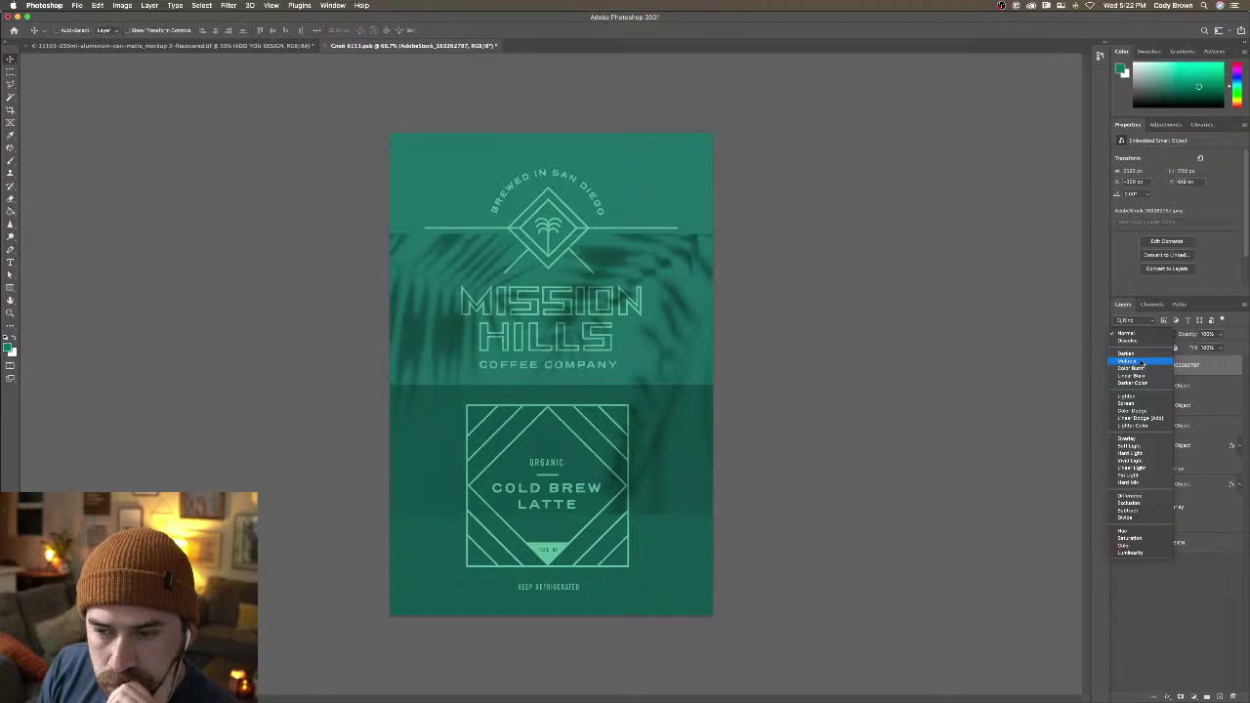
pyautogui.click(1141, 363)
pyautogui.moveTo(674, 357); pyautogui.dragTo(659, 504)
pyautogui.moveTo(658, 519); pyautogui.dragTo(662, 512)
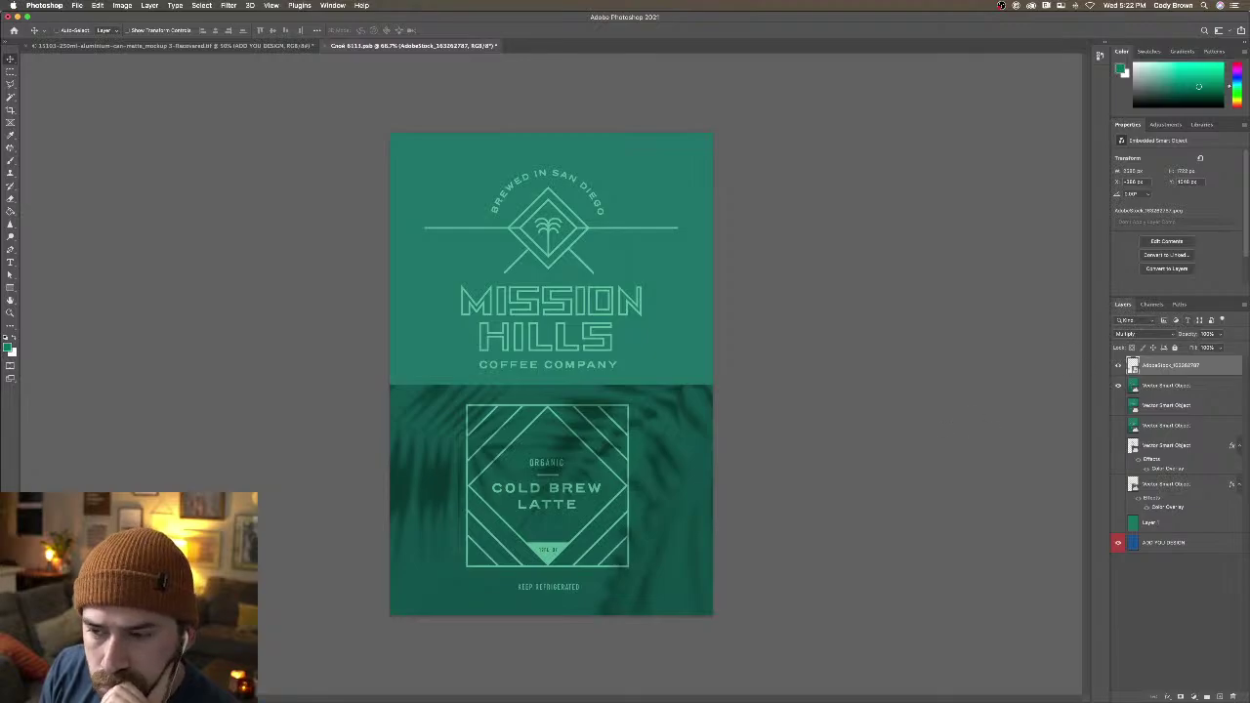
# Keep the palm-shadow layer on top and lower its opacity to about 39%
pyautogui.moveTo(1188, 370); pyautogui.dragTo(1148, 369)
pyautogui.click(1221, 334)
pyautogui.moveTo(1222, 348); pyautogui.dragTo(1202, 349)
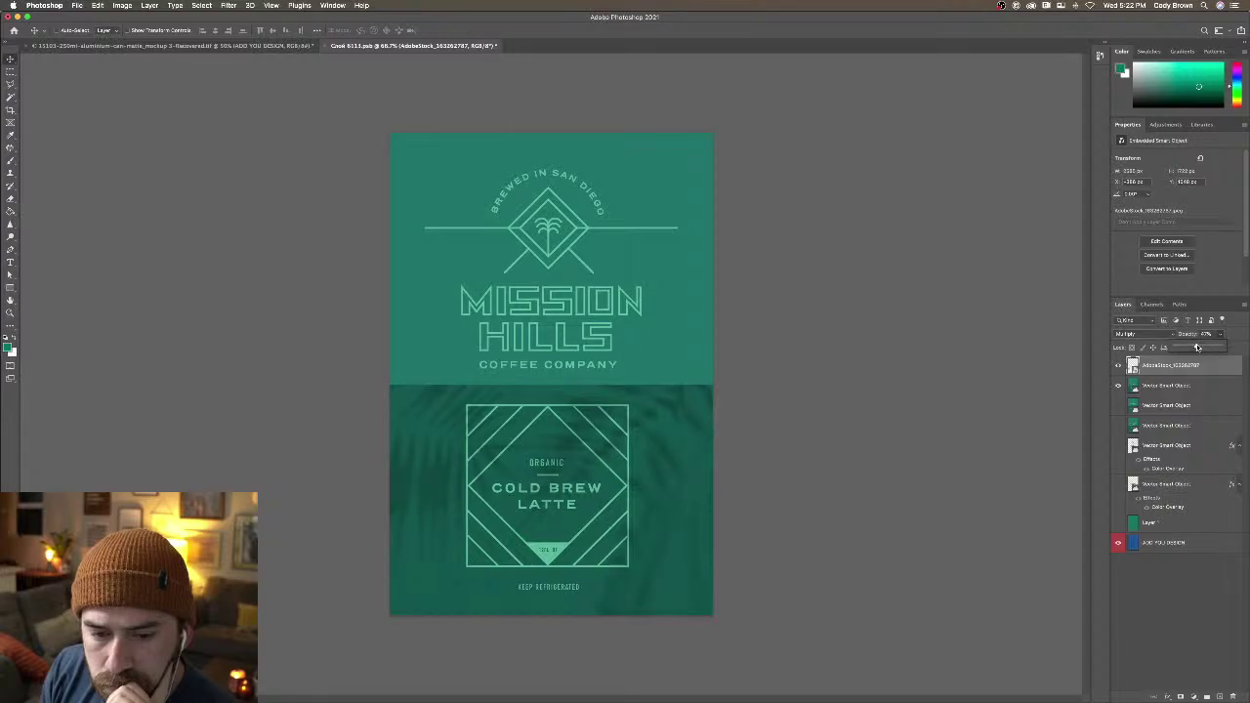
pyautogui.moveTo(1197, 348); pyautogui.dragTo(1193, 348)
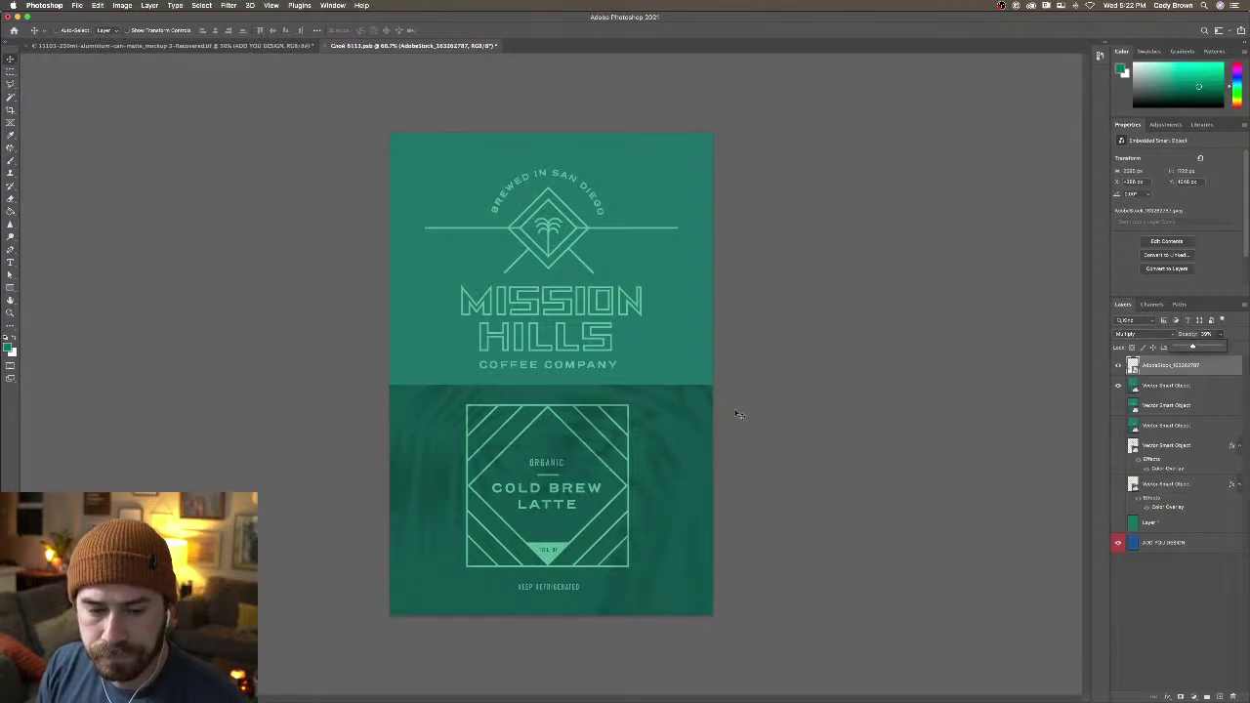
# Reposition and resize the palm-shadow texture over the label, then save the label document
pyautogui.moveTo(714, 421); pyautogui.dragTo(934, 263)
pyautogui.hotkey('ctrl', 't')
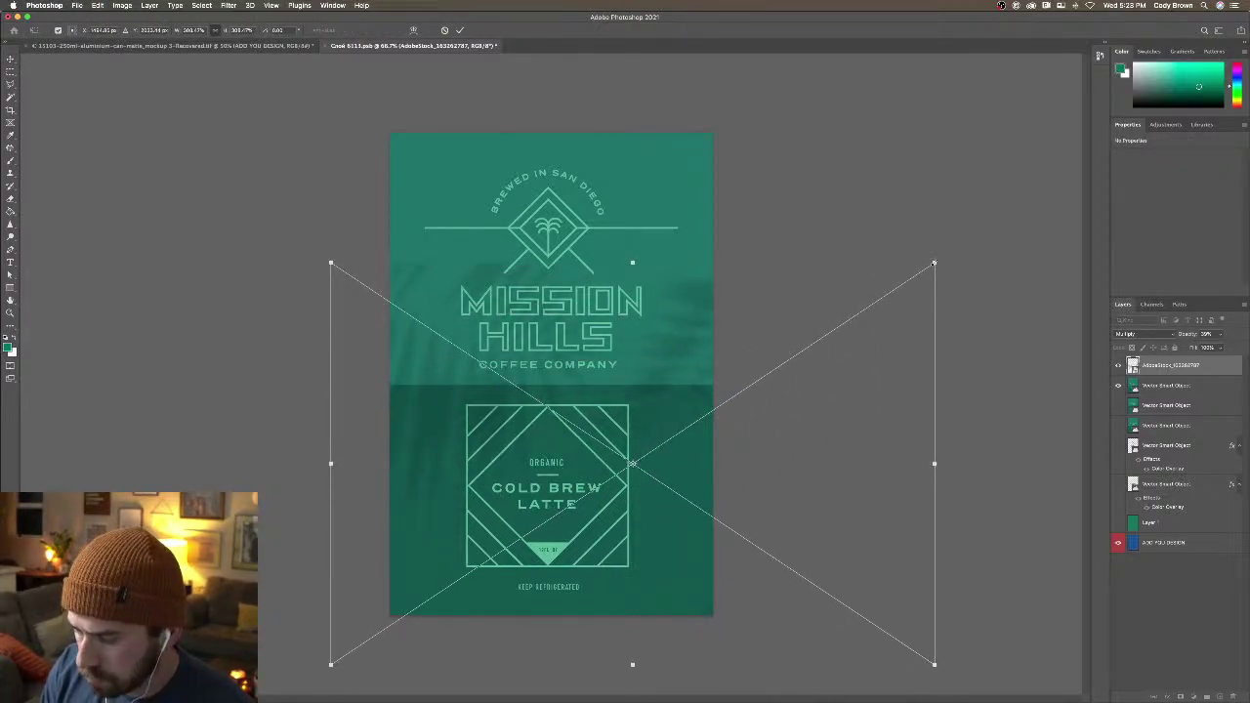
pyautogui.press('Return')
pyautogui.moveTo(762, 404); pyautogui.dragTo(763, 509)
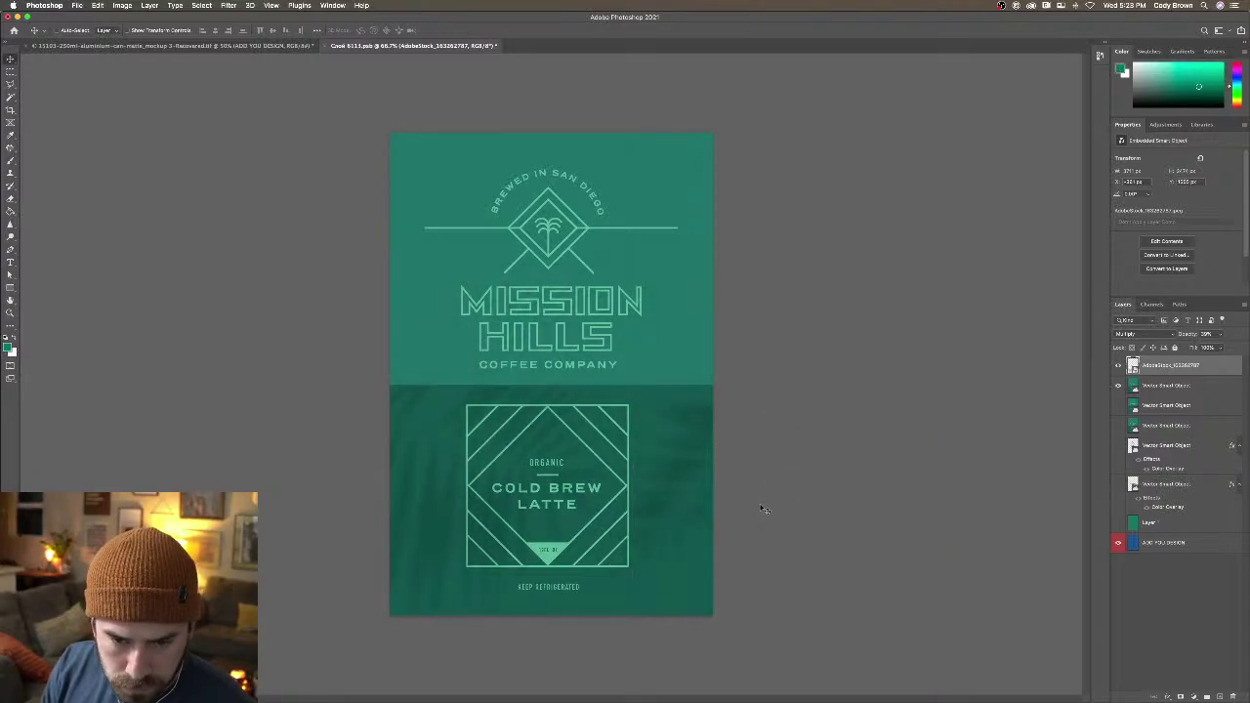
pyautogui.click(75, 5)
pyautogui.click(177, 109)
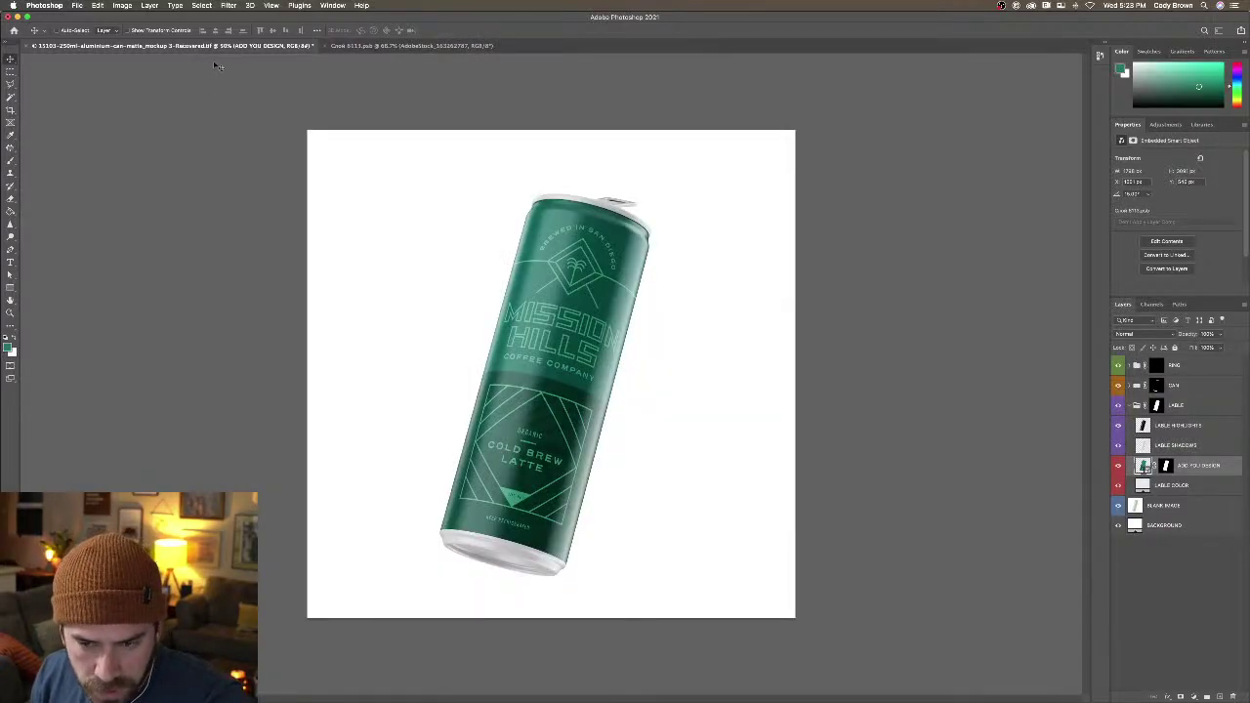
# Compare the label highlights and shadows, then lower LABEL SHADOWS opacity to about 52%
pyautogui.click(1118, 426)
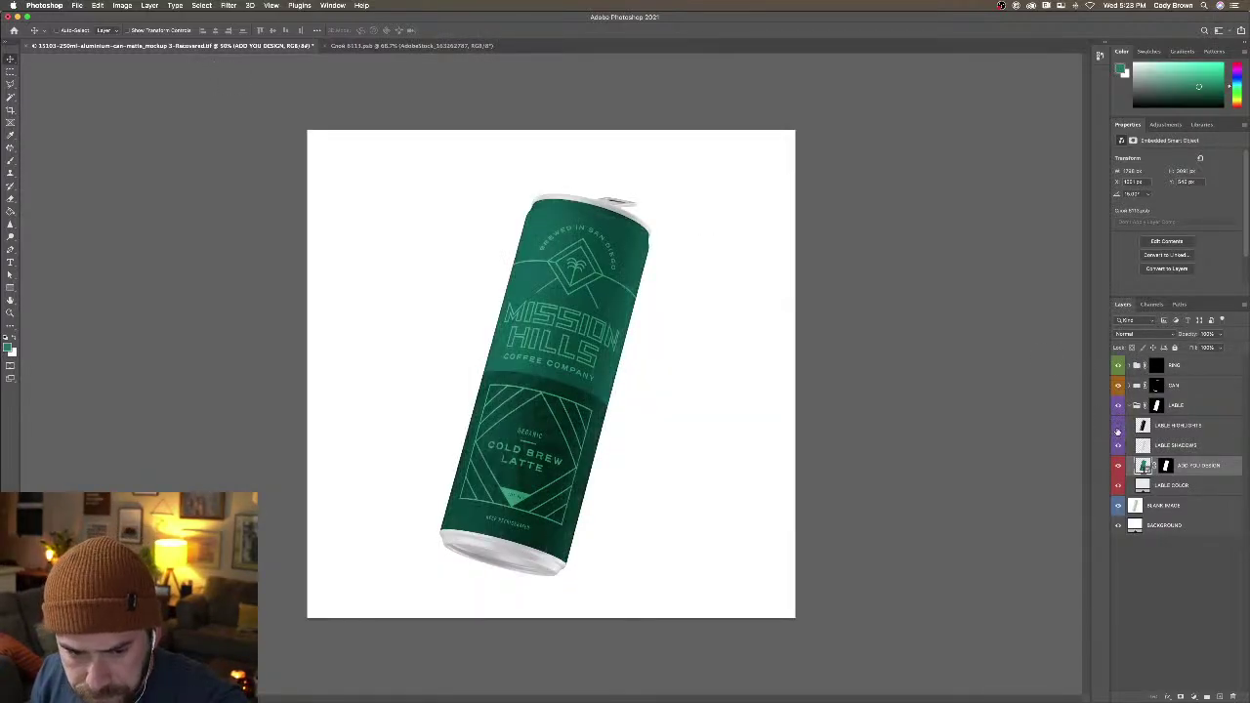
pyautogui.click(1118, 427)
pyautogui.click(1175, 446)
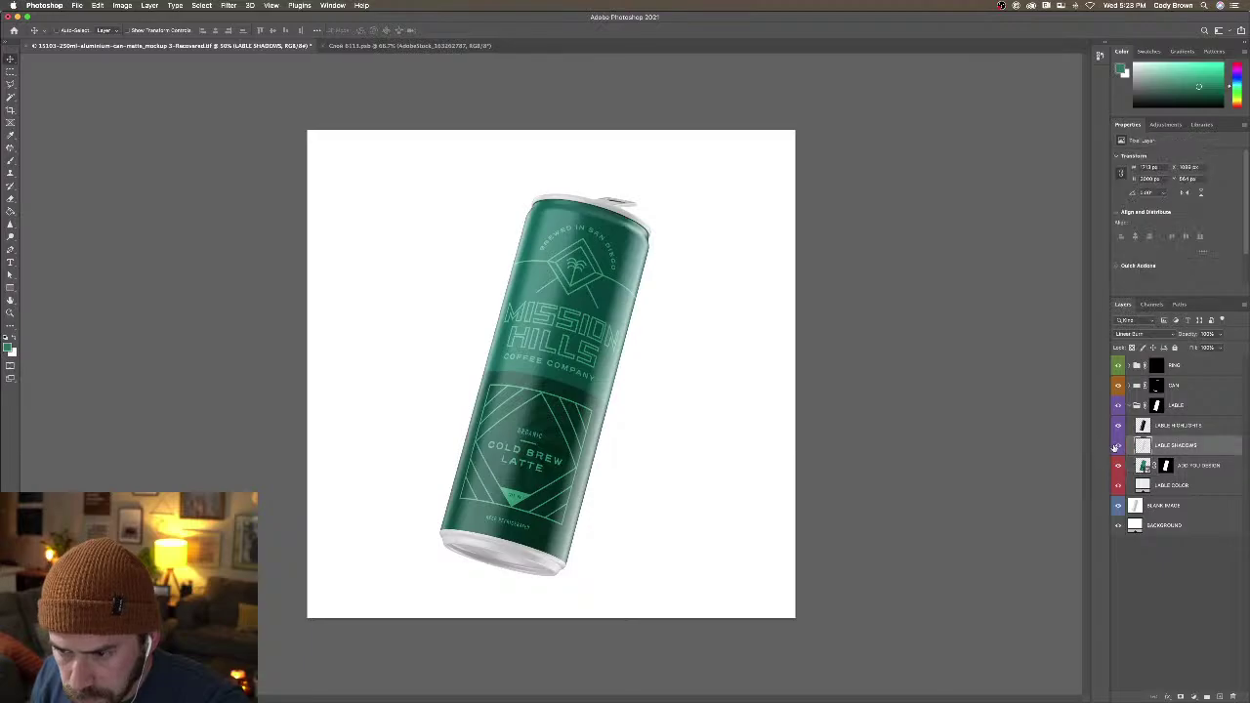
pyautogui.click(1117, 446)
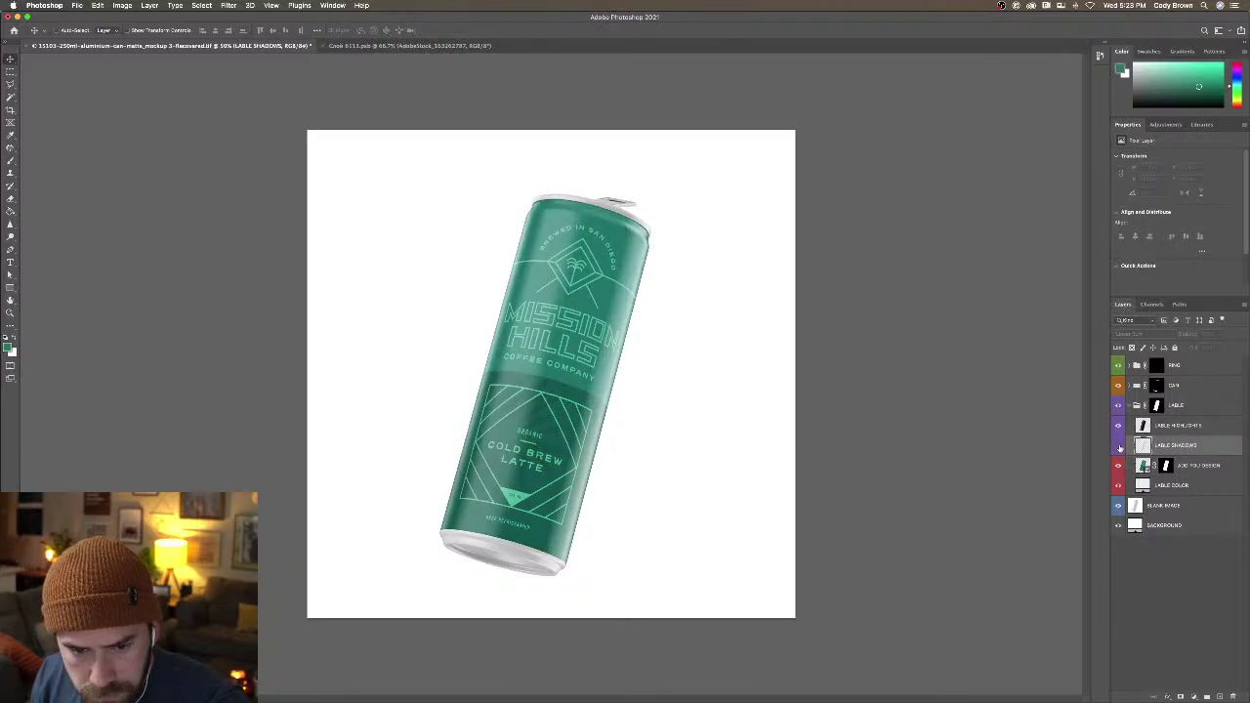
pyautogui.click(1118, 446)
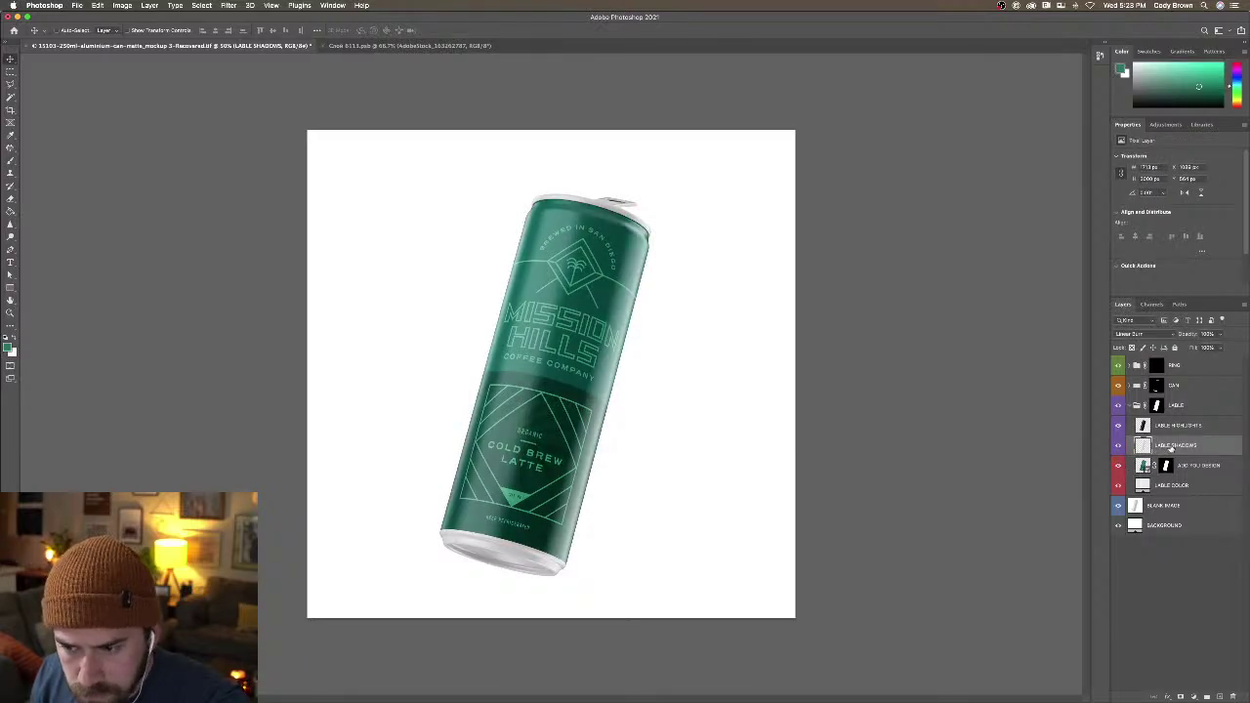
pyautogui.moveTo(1219, 337); pyautogui.dragTo(1201, 349)
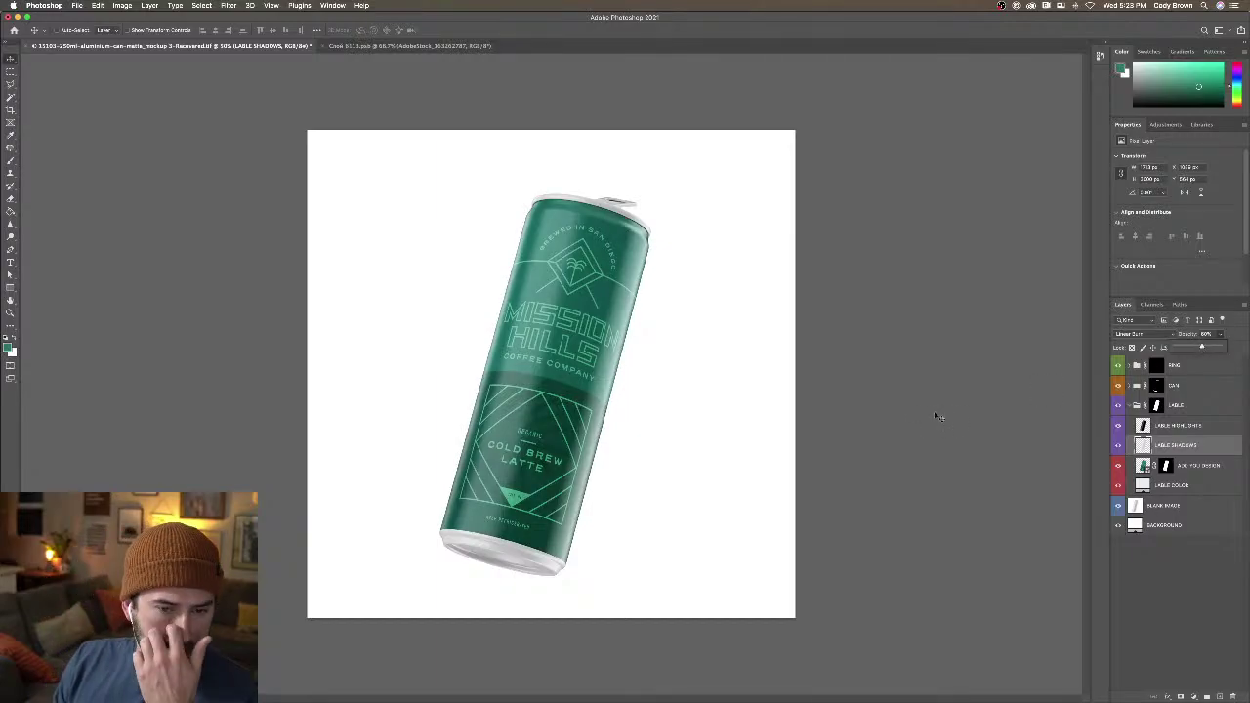
# Switch to the label design document, then move over to Illustrator
pyautogui.click(386, 47)
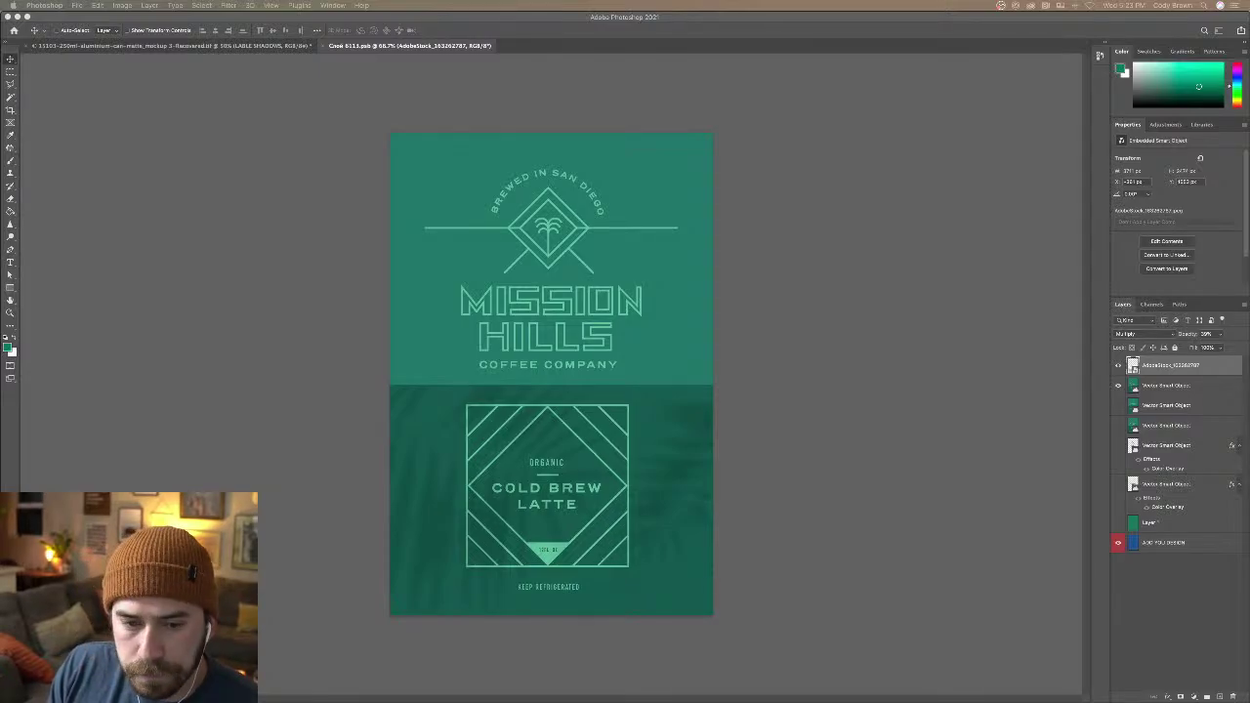
pyautogui.click(724, 120)
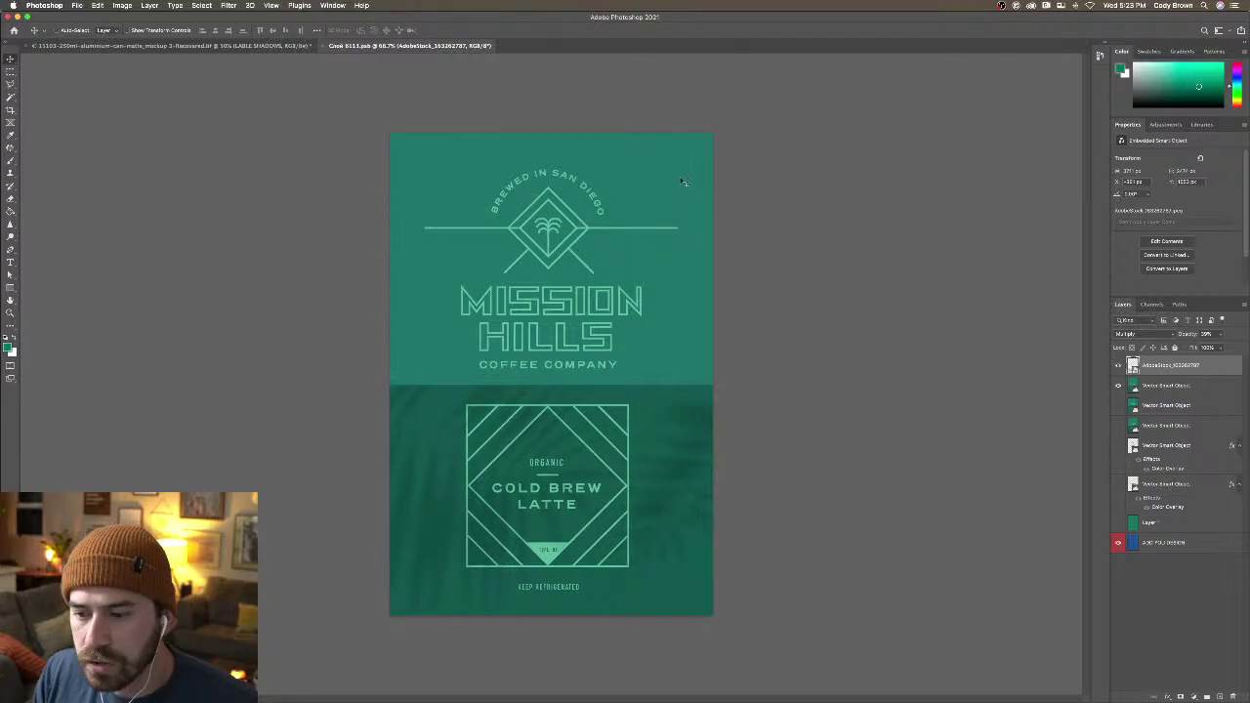
pyautogui.rightClick(699, 219)
pyautogui.click(713, 201)
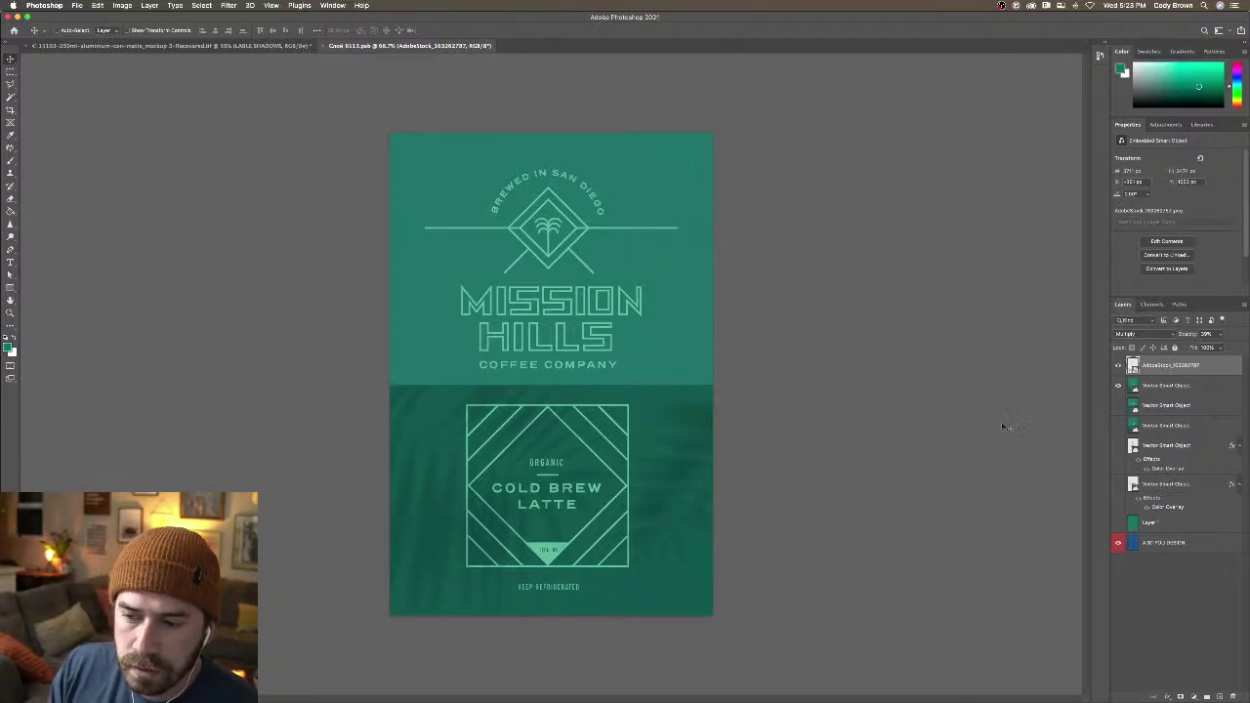
pyautogui.click(675, 678)
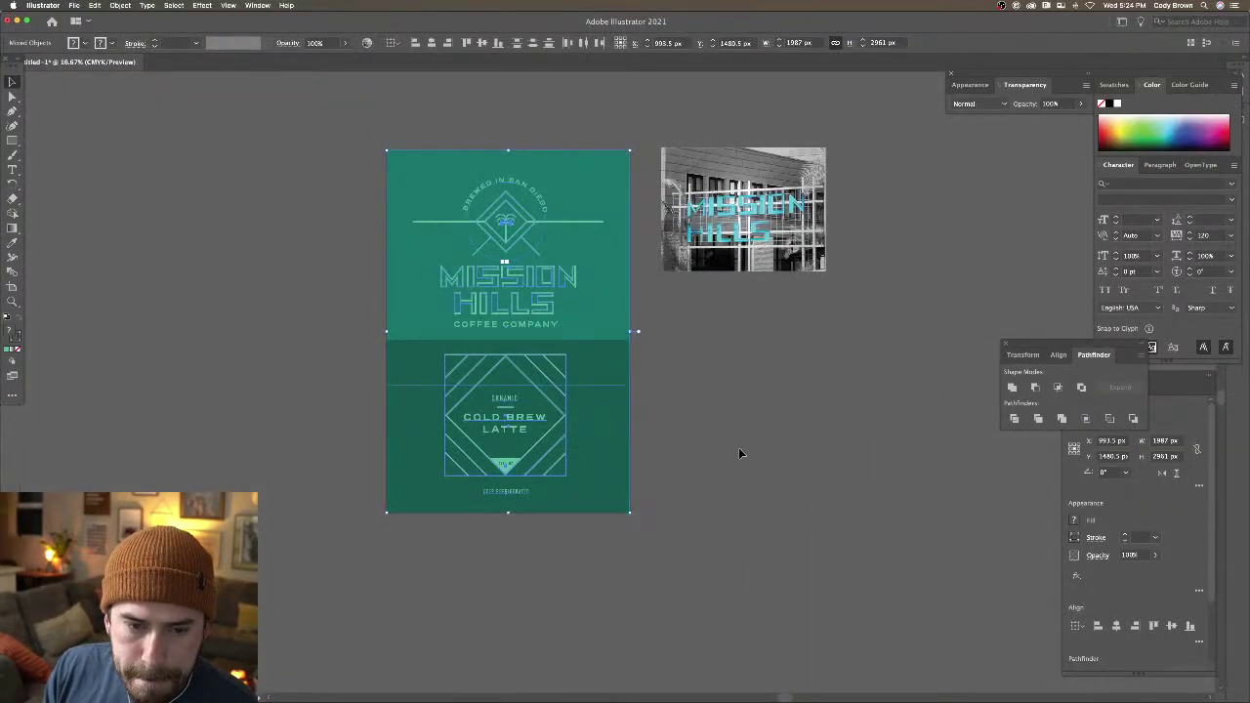
pyautogui.click(739, 448)
pyautogui.hscroll(1, 720, 433)
pyautogui.press('super+alt+p')
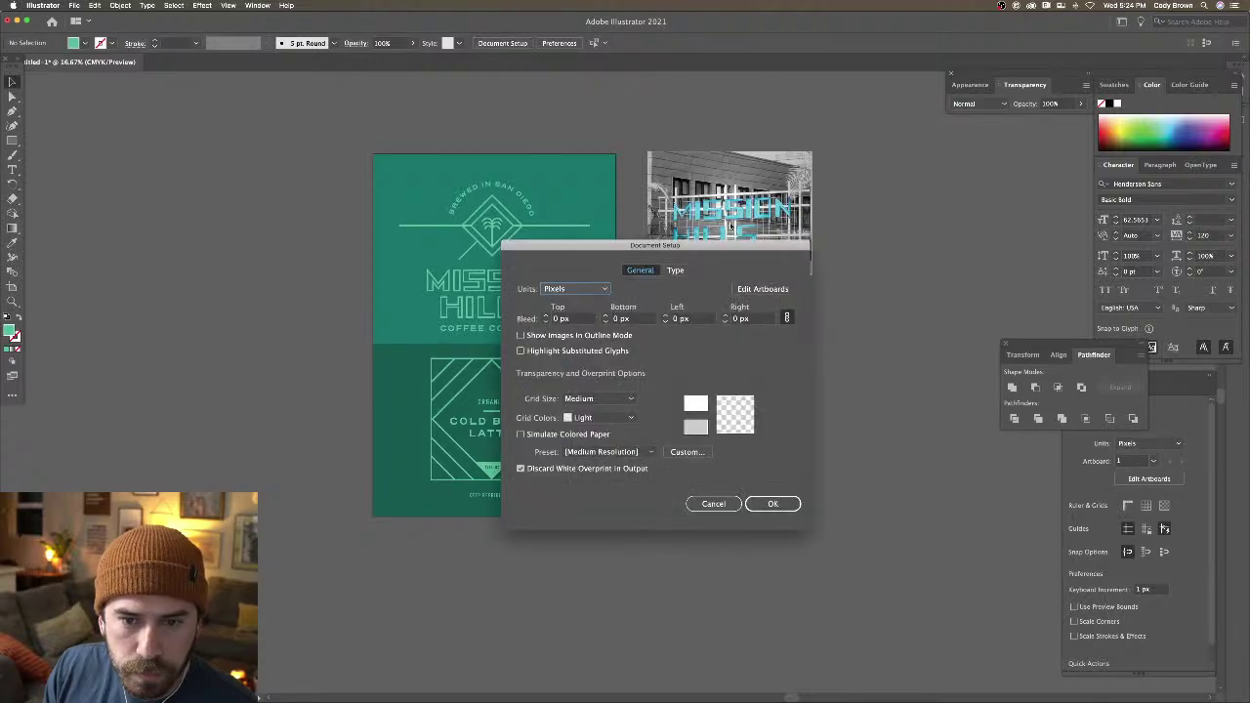
pyautogui.click(762, 289)
pyautogui.moveTo(594, 246); pyautogui.dragTo(312, 243)
pyautogui.hscroll(-5, 313, 243)
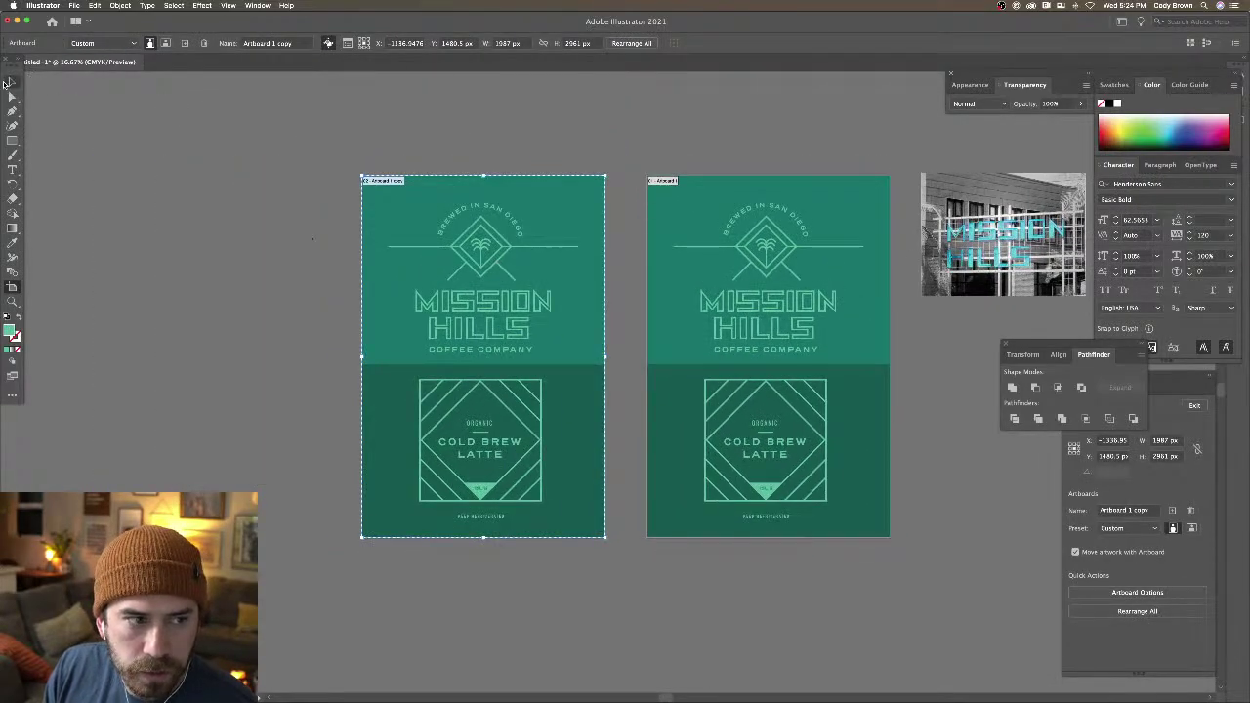
pyautogui.click(13, 82)
pyautogui.press('super+equal')
pyautogui.press('super+equal')
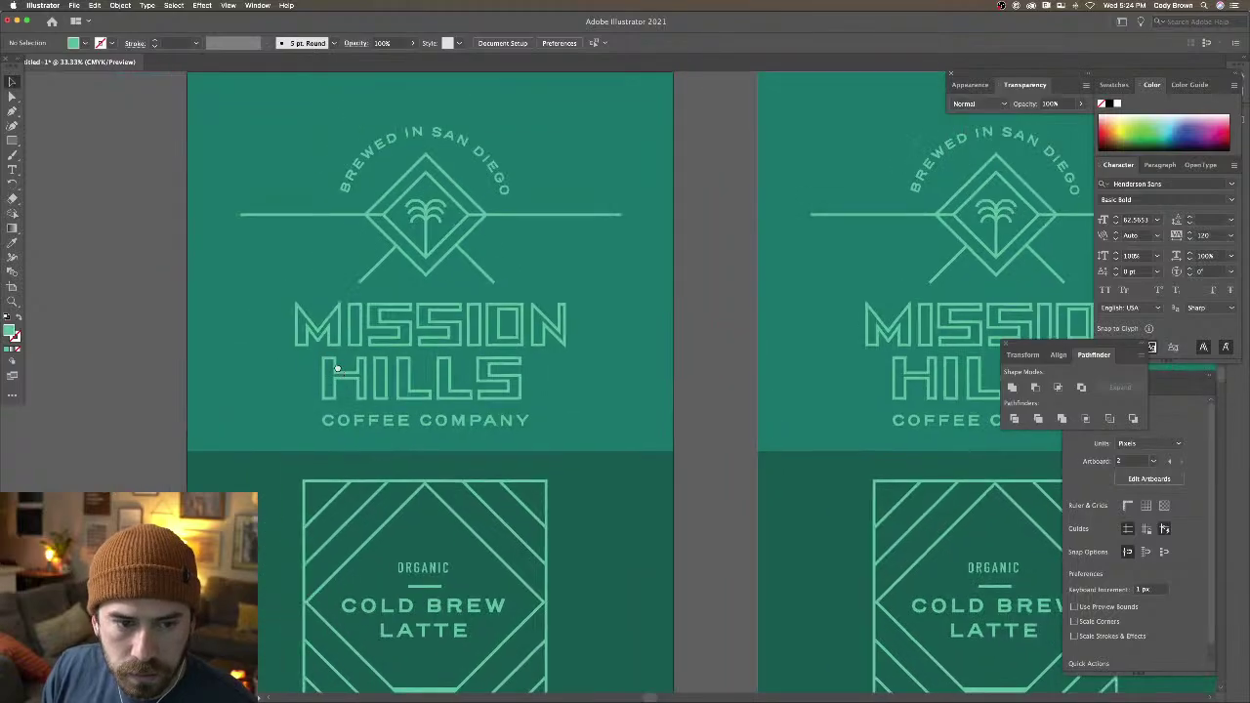
pyautogui.scroll(2, 336, 368)
pyautogui.click(306, 245)
pyautogui.doubleClick(10, 333)
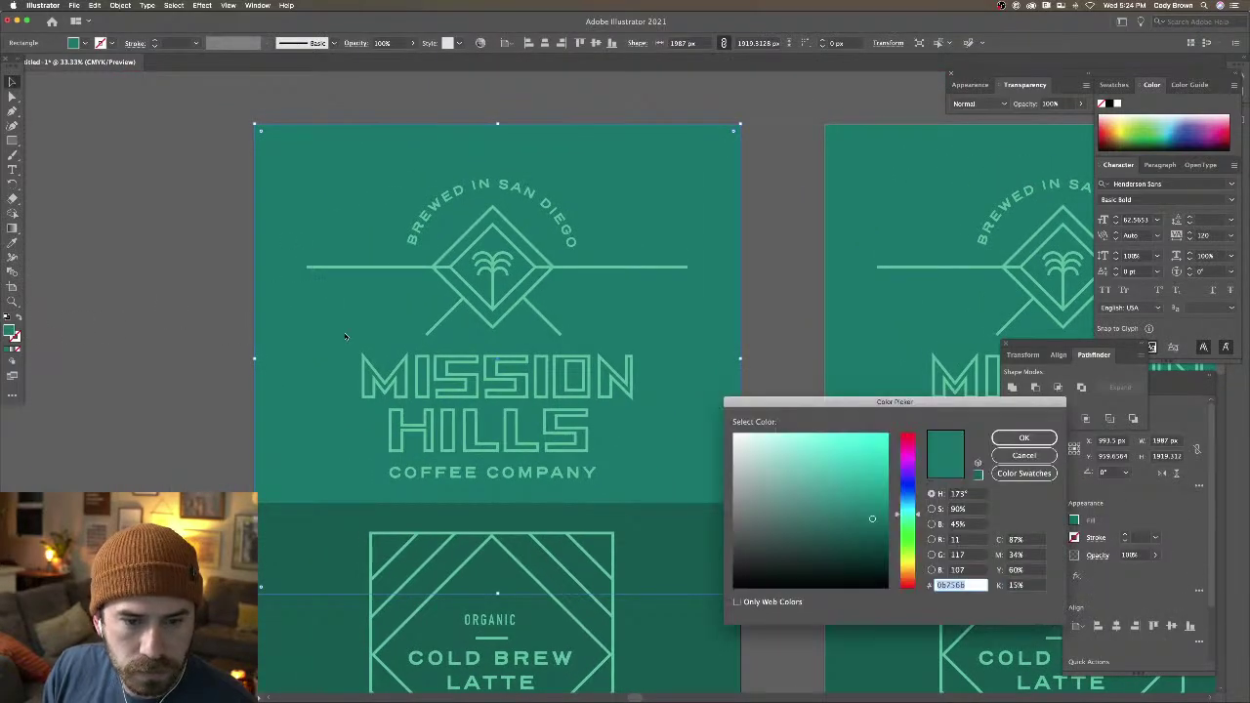
pyautogui.moveTo(914, 580); pyautogui.dragTo(911, 575)
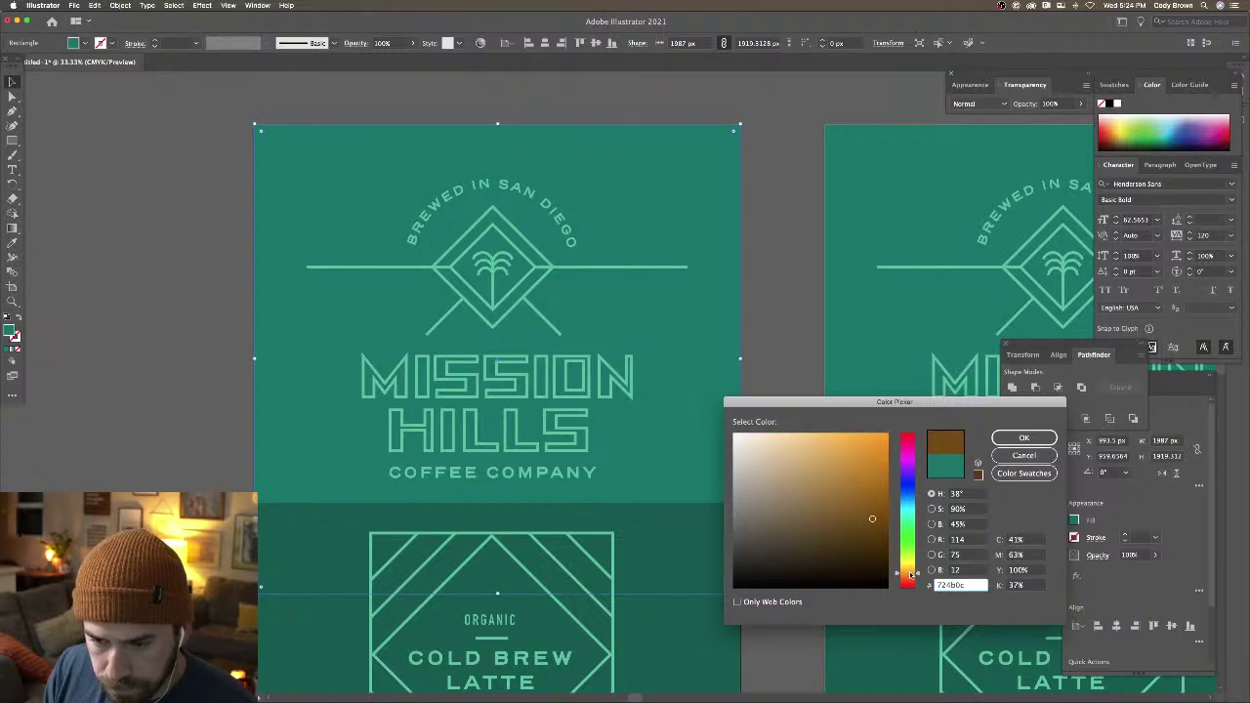
pyautogui.click(1015, 456)
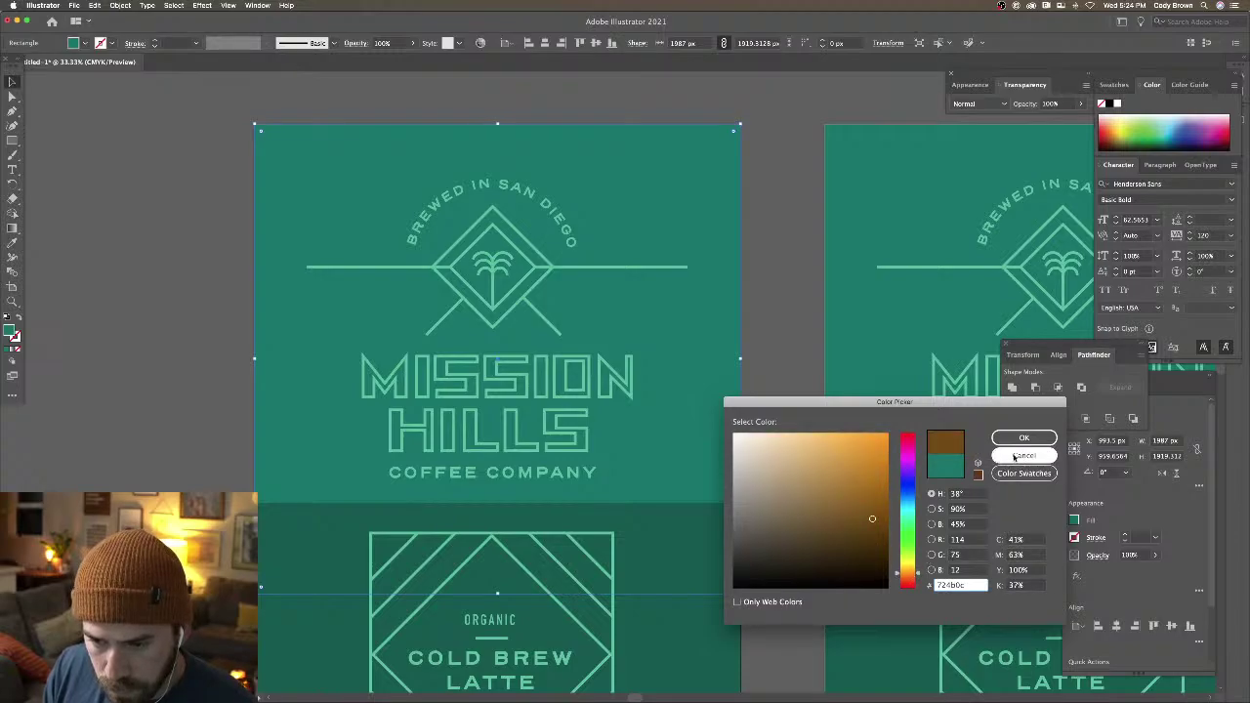
pyautogui.click(903, 510)
pyautogui.moveTo(874, 491); pyautogui.dragTo(877, 495)
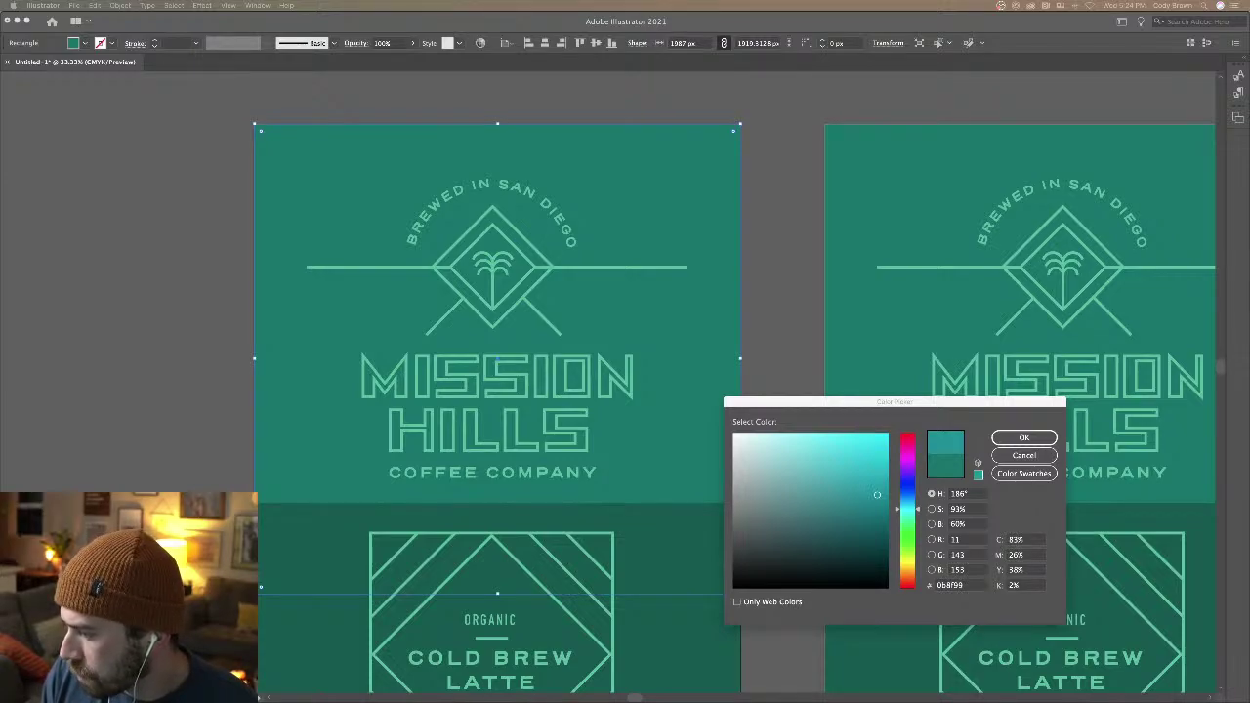
pyautogui.click(1015, 456)
pyautogui.scroll(-5, 765, 397)
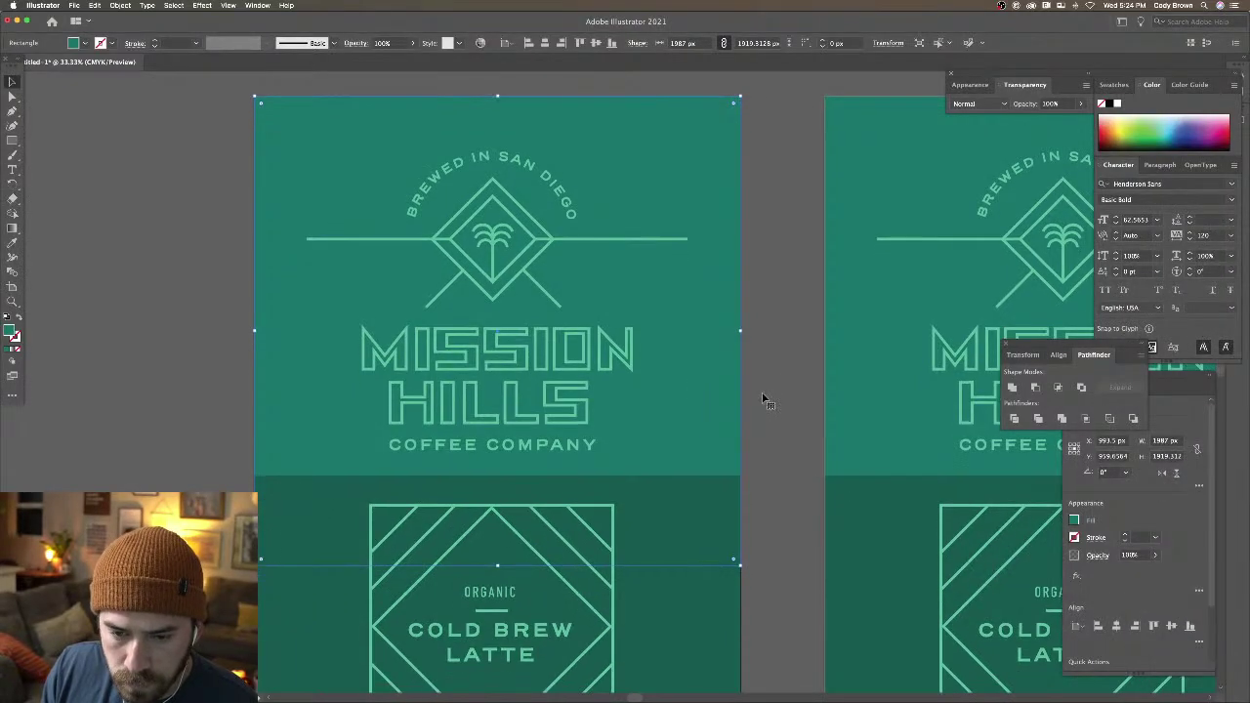
pyautogui.scroll(-3, 792, 338)
# Move the 12FL OZ text up within the light green triangle
pyautogui.click(524, 524)
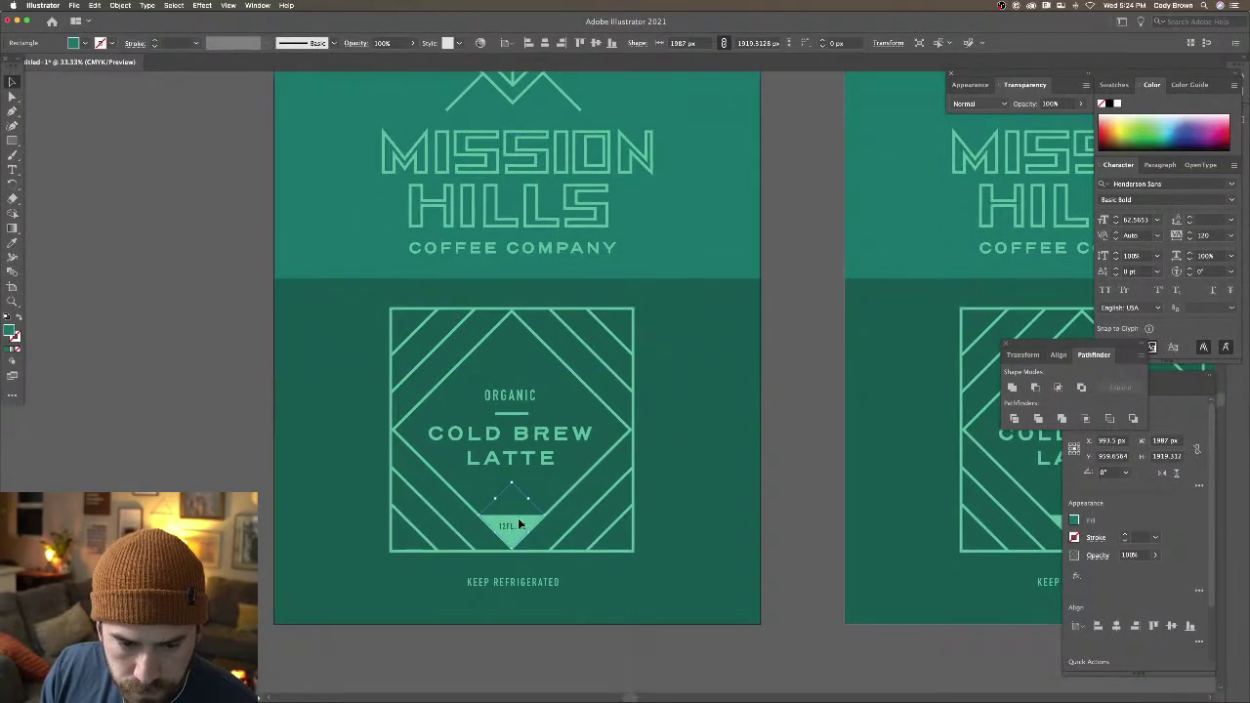
pyautogui.moveTo(527, 525)
pyautogui.mouseDown()
pyautogui.moveTo(569, 508)
pyautogui.moveTo(449, 569)
pyautogui.moveTo(552, 512)
pyautogui.moveTo(524, 528)
pyautogui.mouseUp()
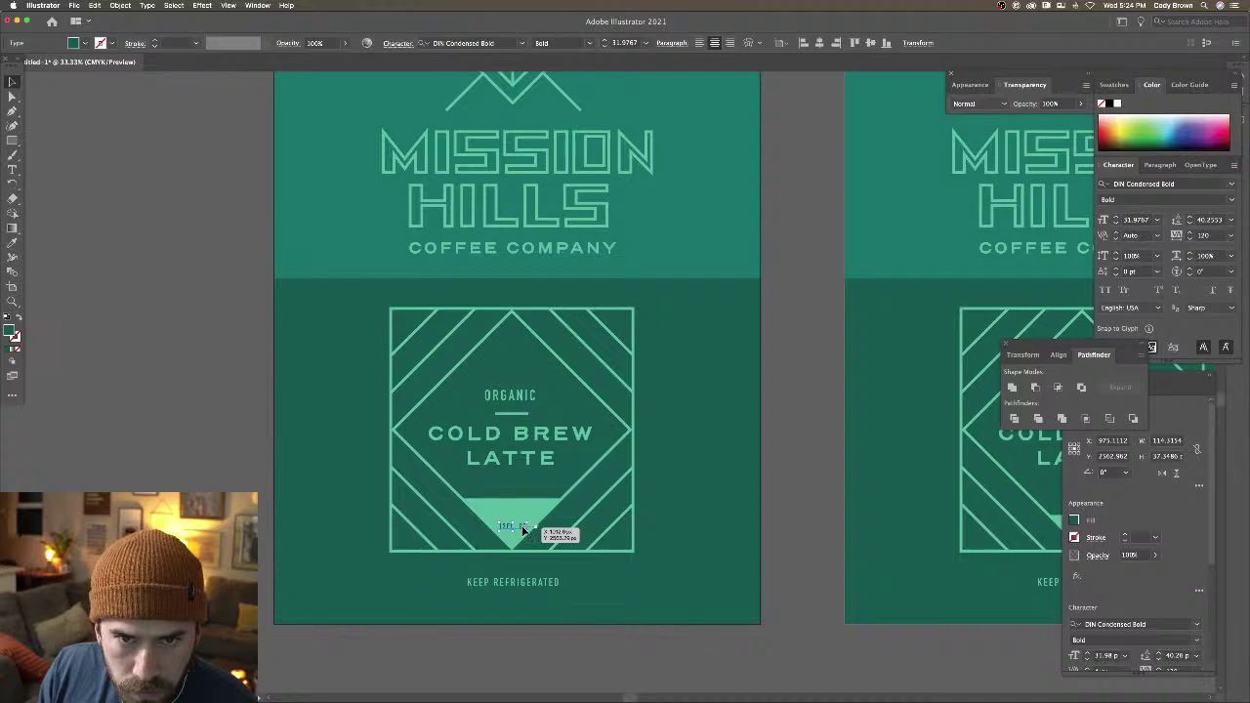
pyautogui.doubleClick(514, 526)
pyautogui.click(10, 80)
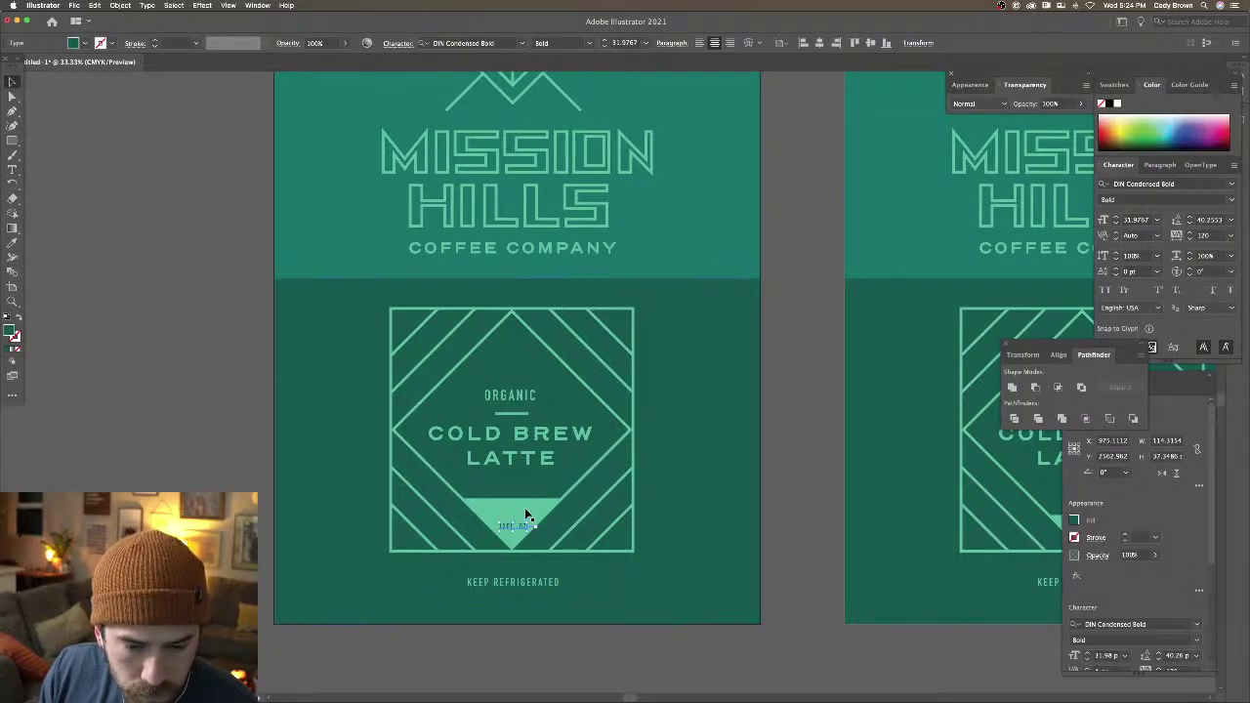
pyautogui.moveTo(527, 525); pyautogui.dragTo(530, 504)
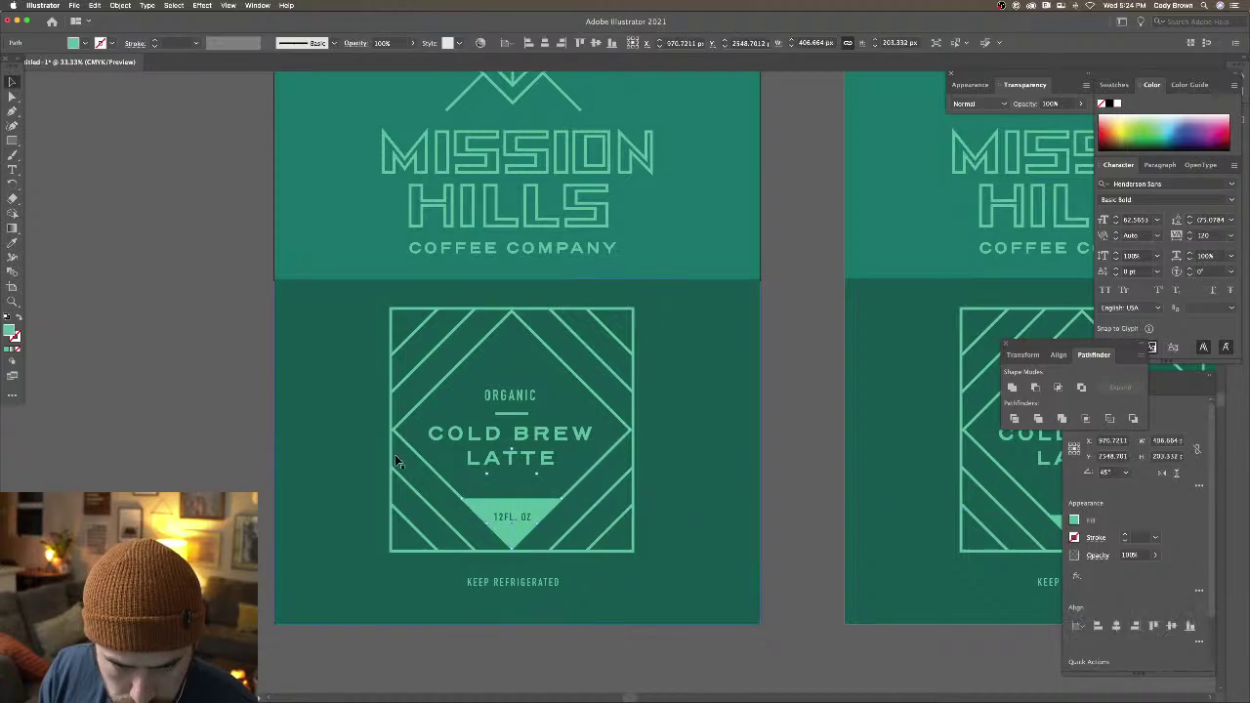
# Nudge the 12FL. OZ text to centre it, then select the lower dark green band
pyautogui.click(326, 439)
pyautogui.click(234, 427)
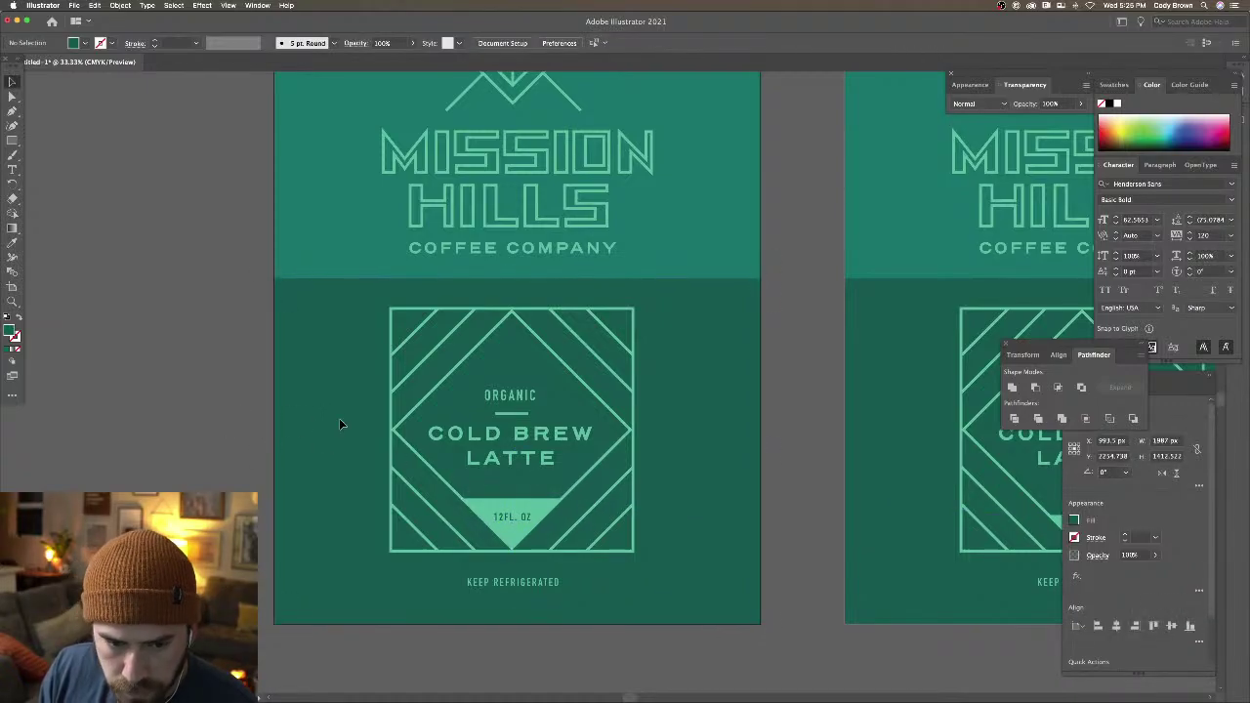
pyautogui.click(509, 399)
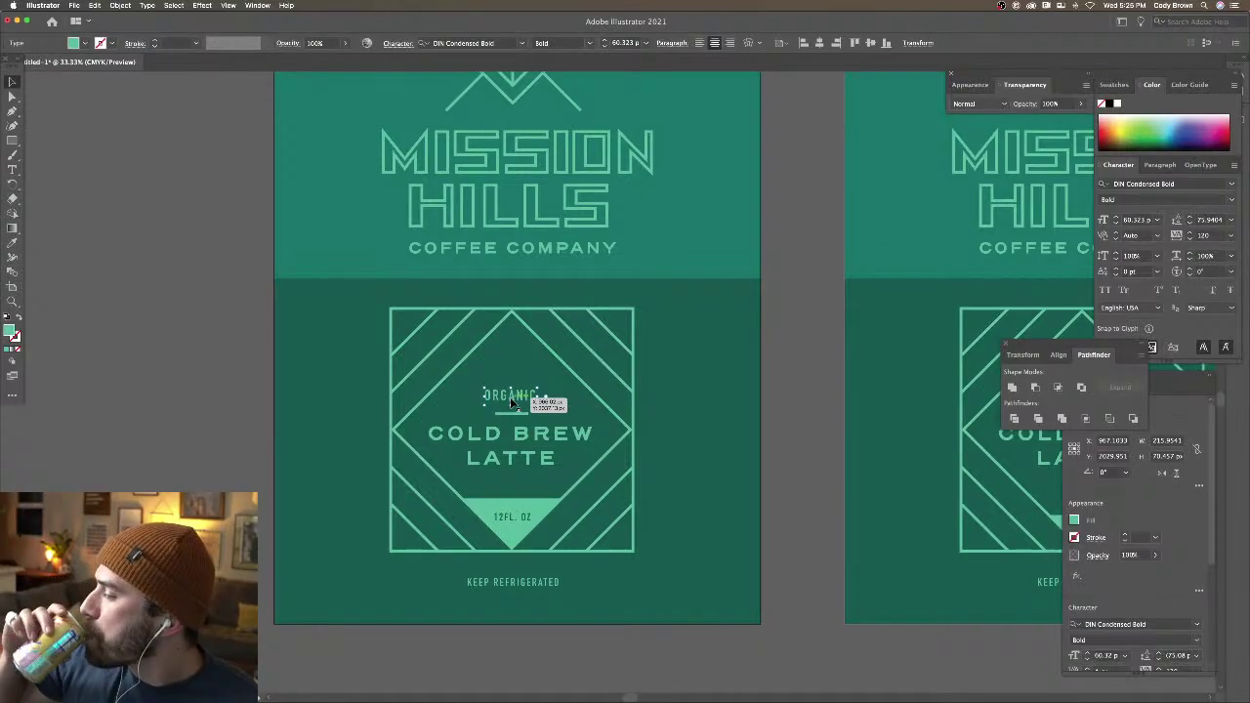
pyautogui.click(522, 517)
pyautogui.moveTo(526, 517); pyautogui.dragTo(534, 518)
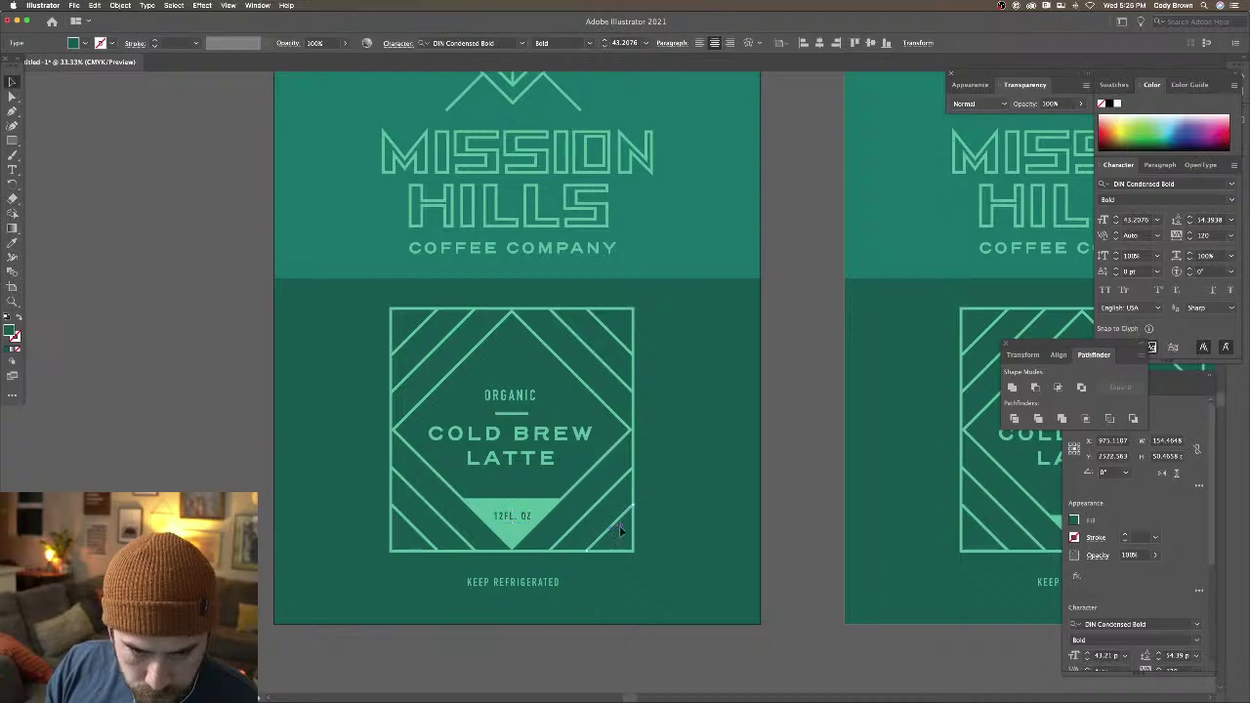
pyautogui.scroll(3, 619, 525)
pyautogui.click(674, 552)
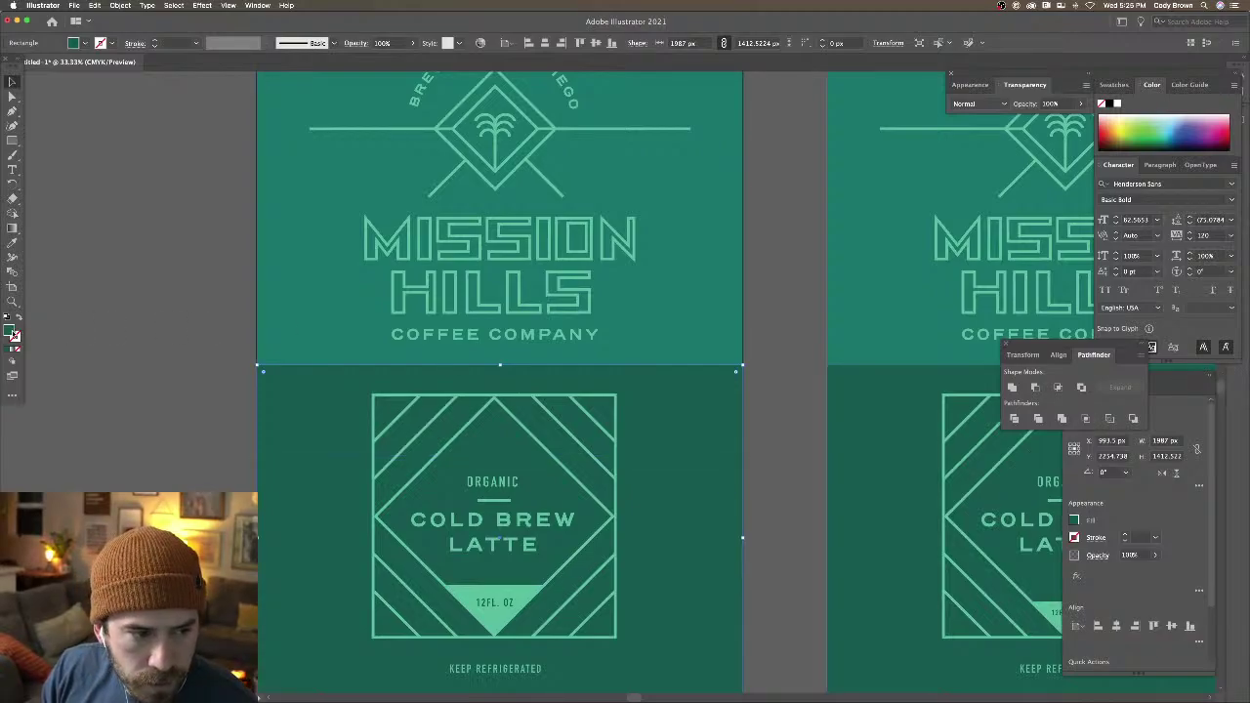
# Refill the lower band with rust brown in the Color Picker and zoom out to both labels
pyautogui.doubleClick(12, 333)
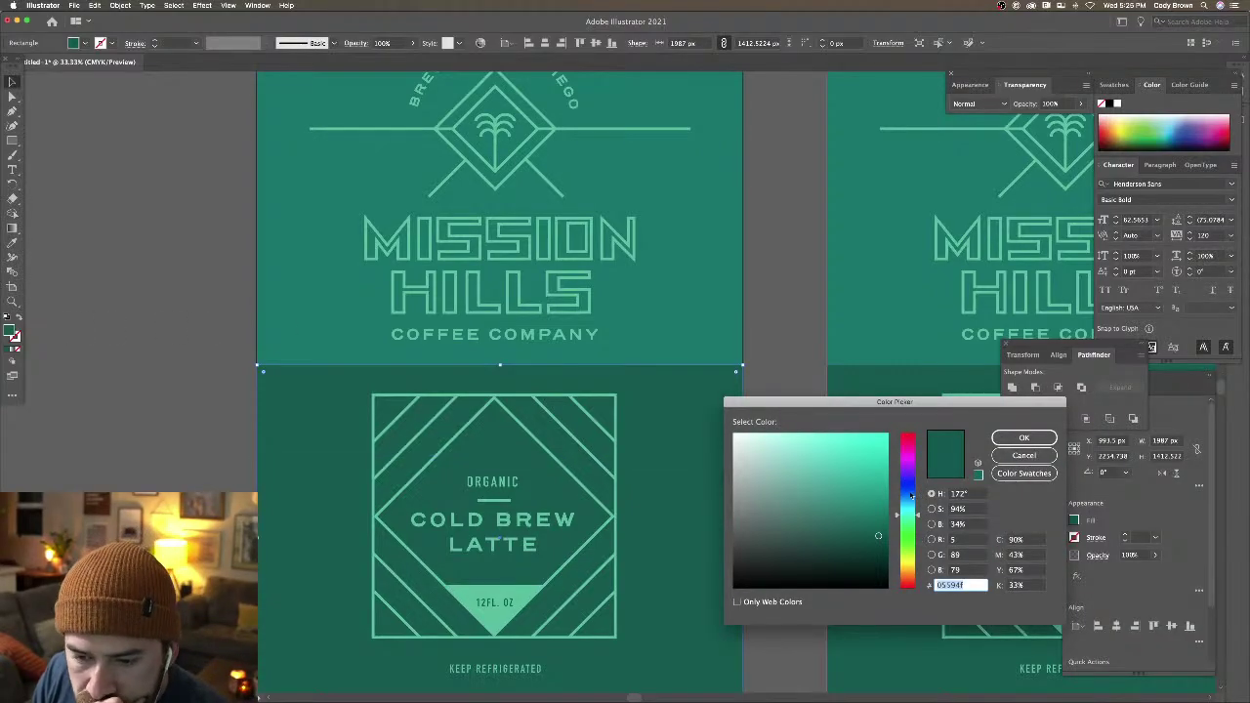
pyautogui.moveTo(909, 542); pyautogui.dragTo(860, 518)
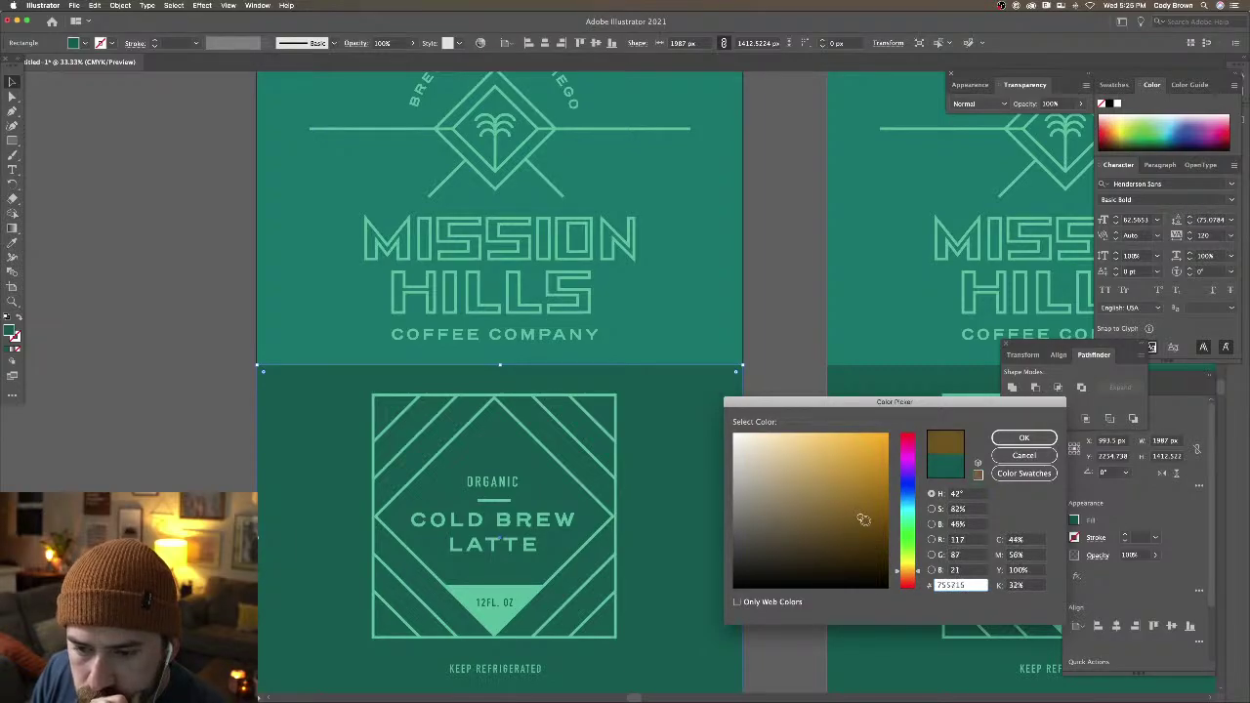
pyautogui.click(909, 579)
pyautogui.moveTo(910, 580); pyautogui.dragTo(911, 579)
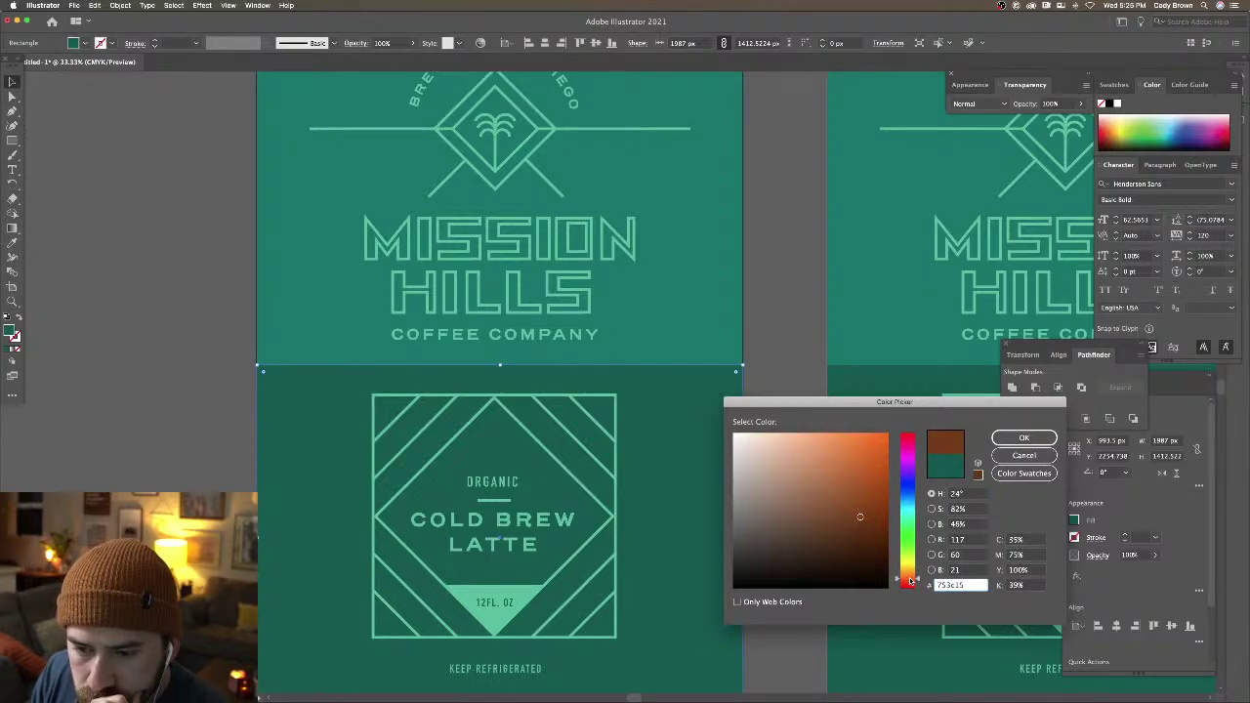
pyautogui.click(994, 437)
pyautogui.click(758, 423)
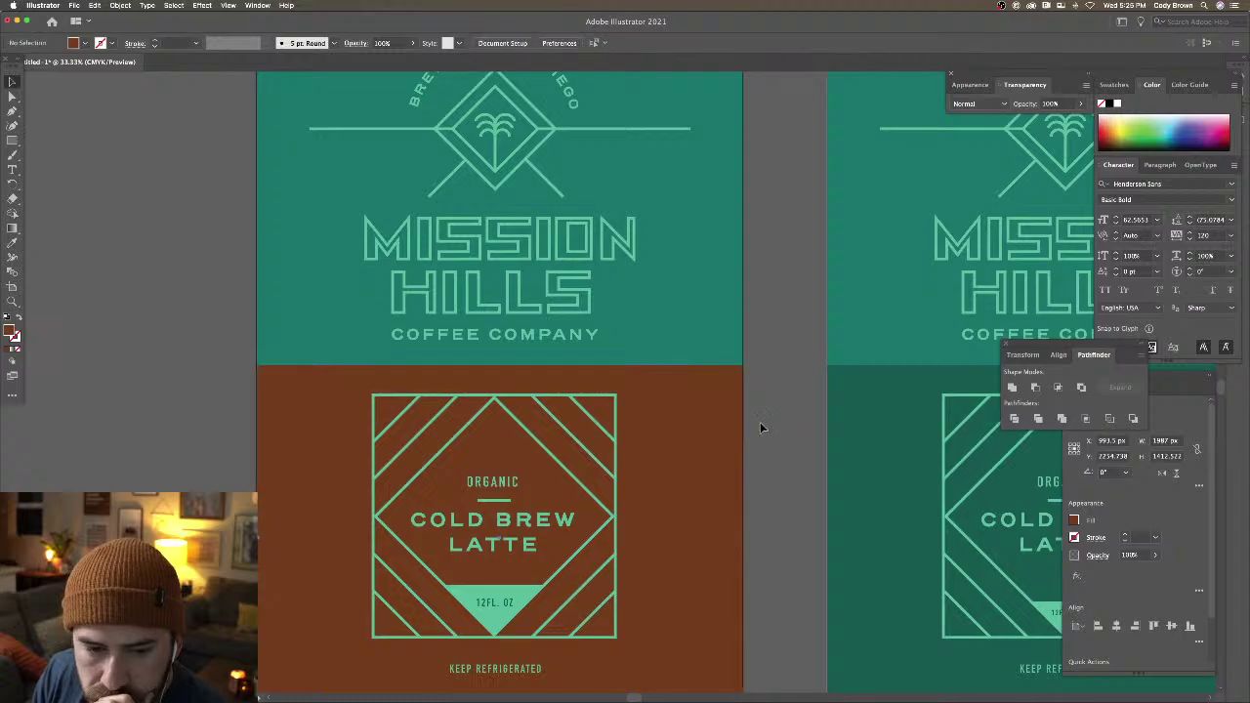
pyautogui.scroll(-1, 742, 424)
pyautogui.hscroll(-1, 742, 424)
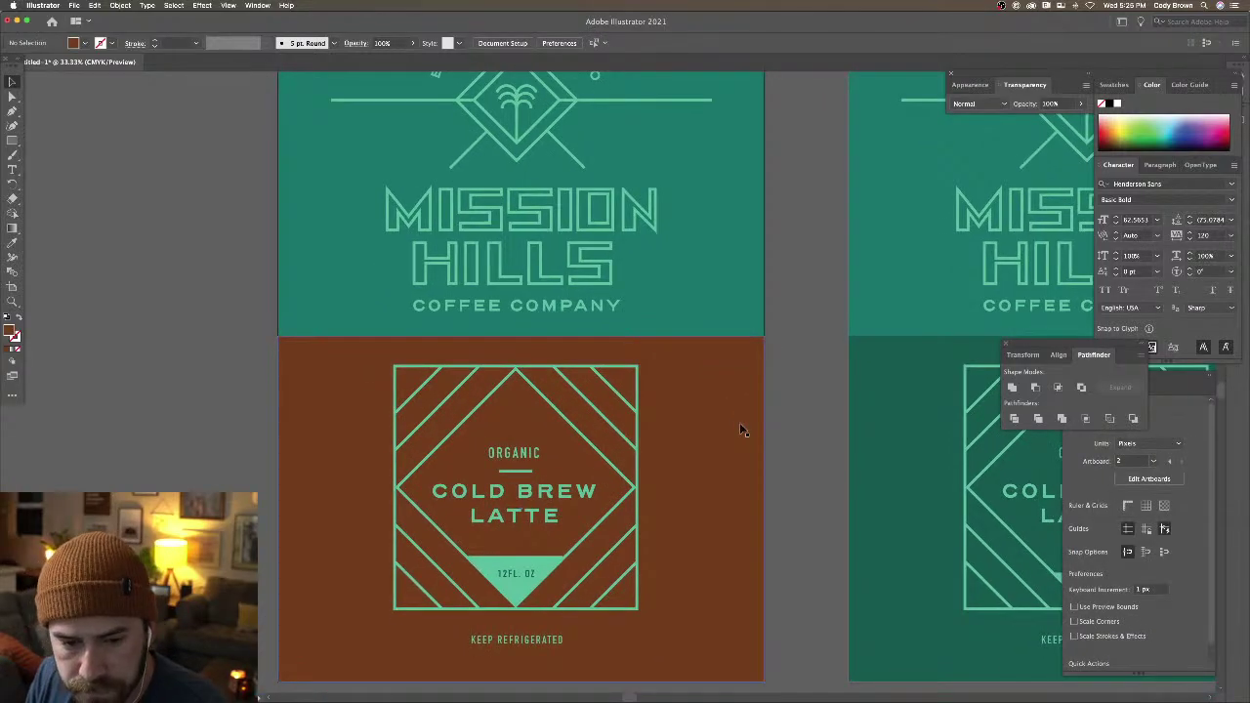
pyautogui.press('super+minus')
pyautogui.click(547, 435)
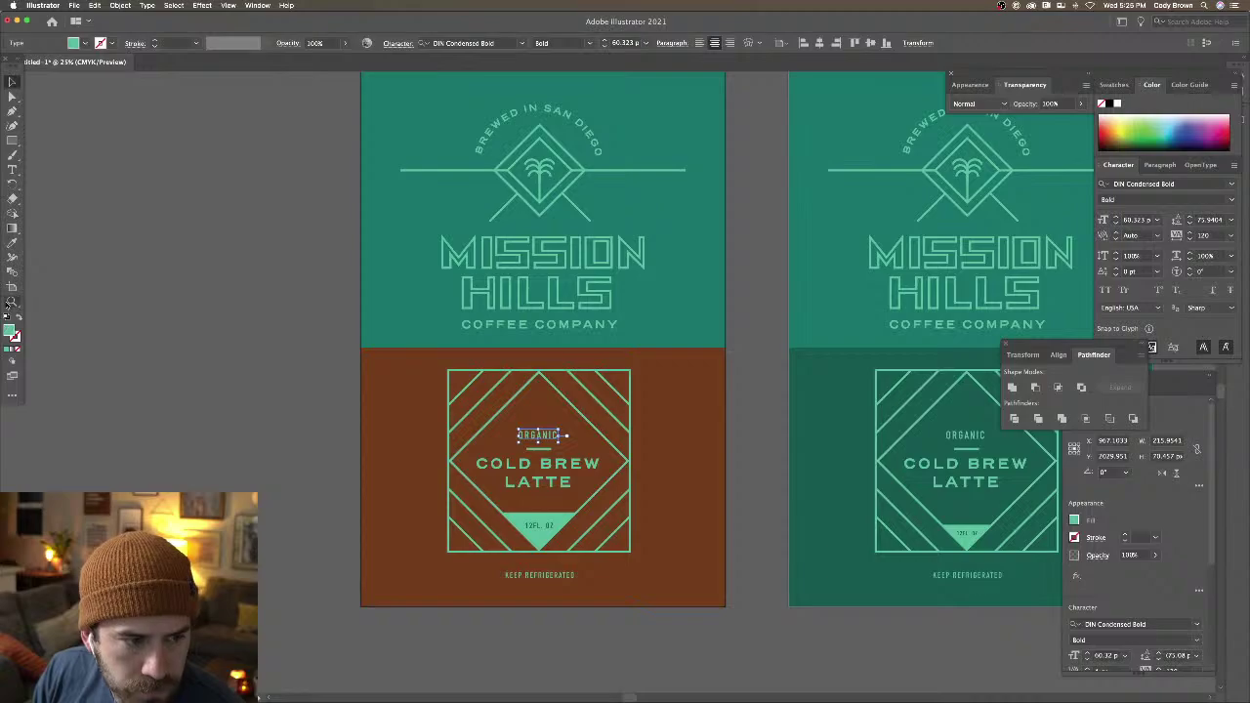
# Recolour the ORGANIC text light orange
pyautogui.click(13, 243)
pyautogui.click(372, 375)
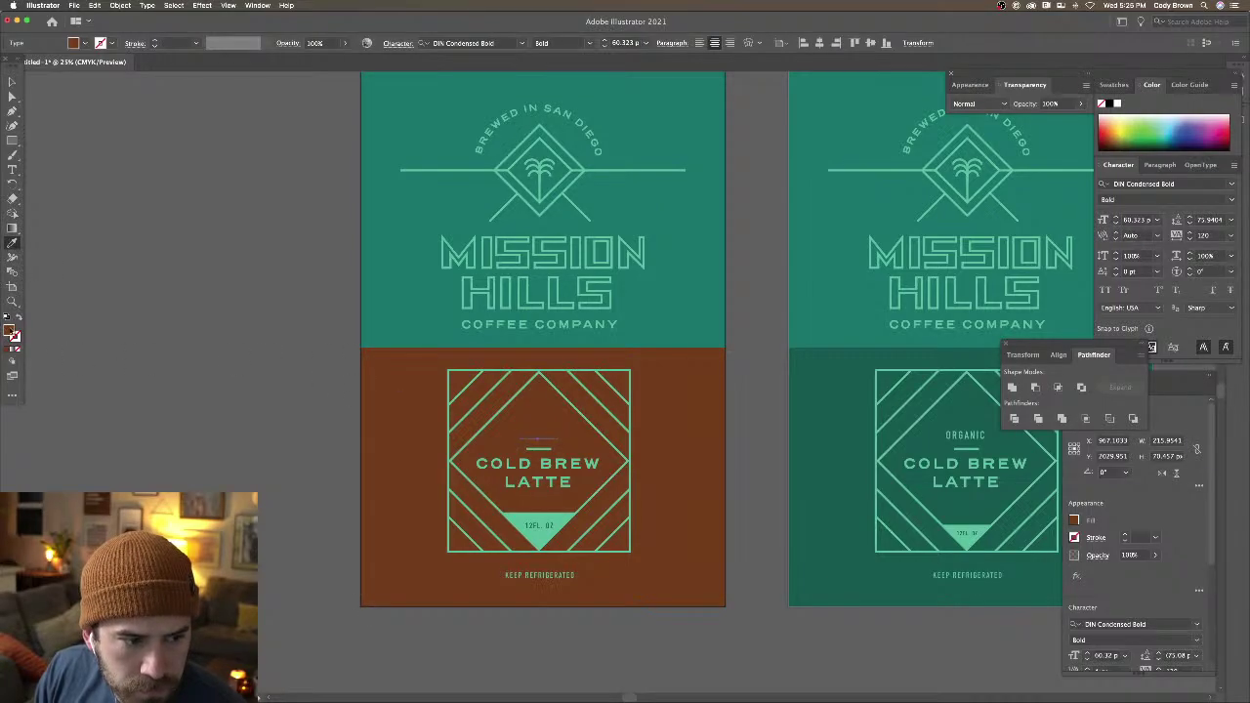
pyautogui.doubleClick(12, 332)
pyautogui.moveTo(857, 506)
pyautogui.mouseDown()
pyautogui.moveTo(826, 488)
pyautogui.moveTo(830, 444)
pyautogui.moveTo(800, 443)
pyautogui.mouseUp()
pyautogui.press('Return')
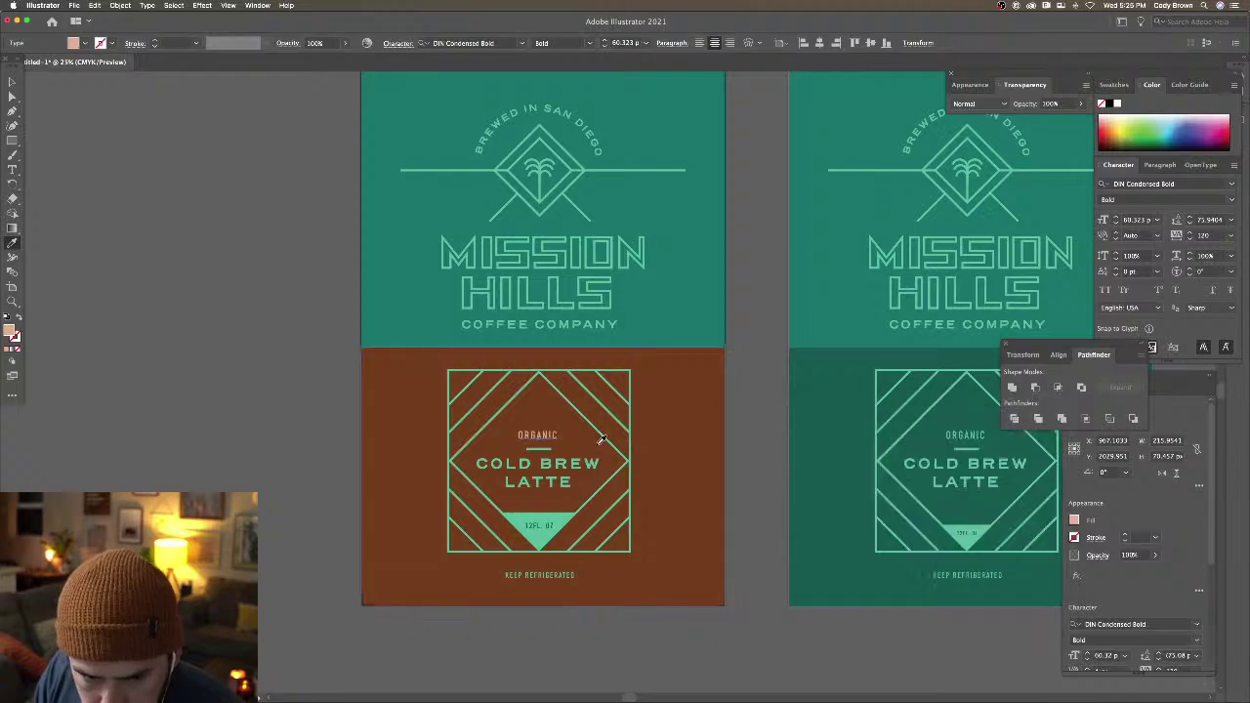
pyautogui.click(12, 82)
pyautogui.click(222, 253)
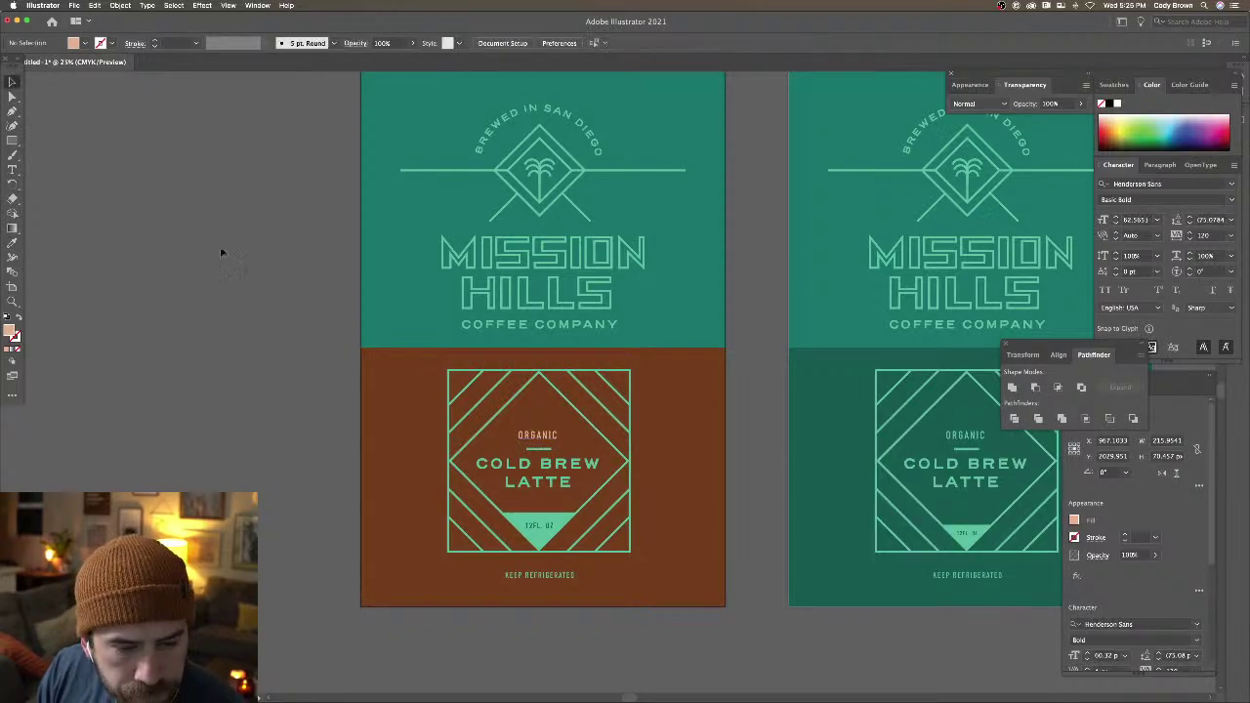
# Replace COLD BREW in the title with VANILLA, keeping LATTE on its own line
pyautogui.doubleClick(571, 465)
pyautogui.tripleClick(563, 467)
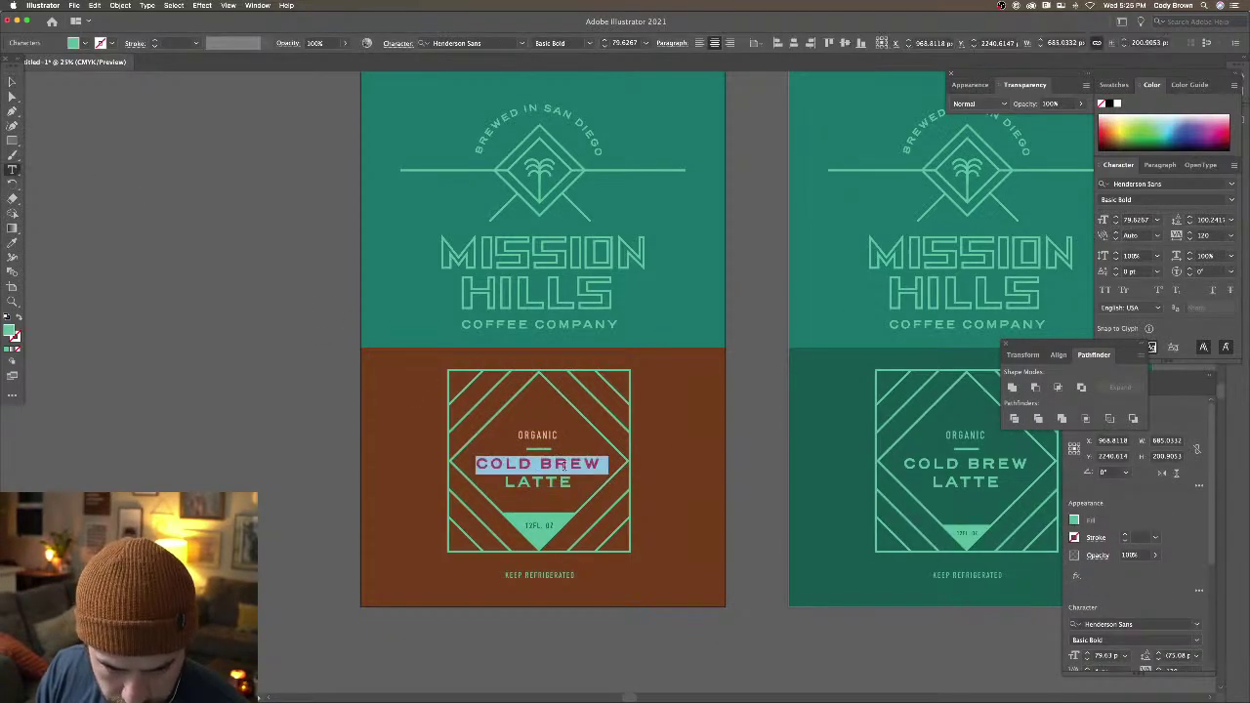
pyautogui.click(567, 466)
pyautogui.moveTo(599, 464); pyautogui.dragTo(475, 464)
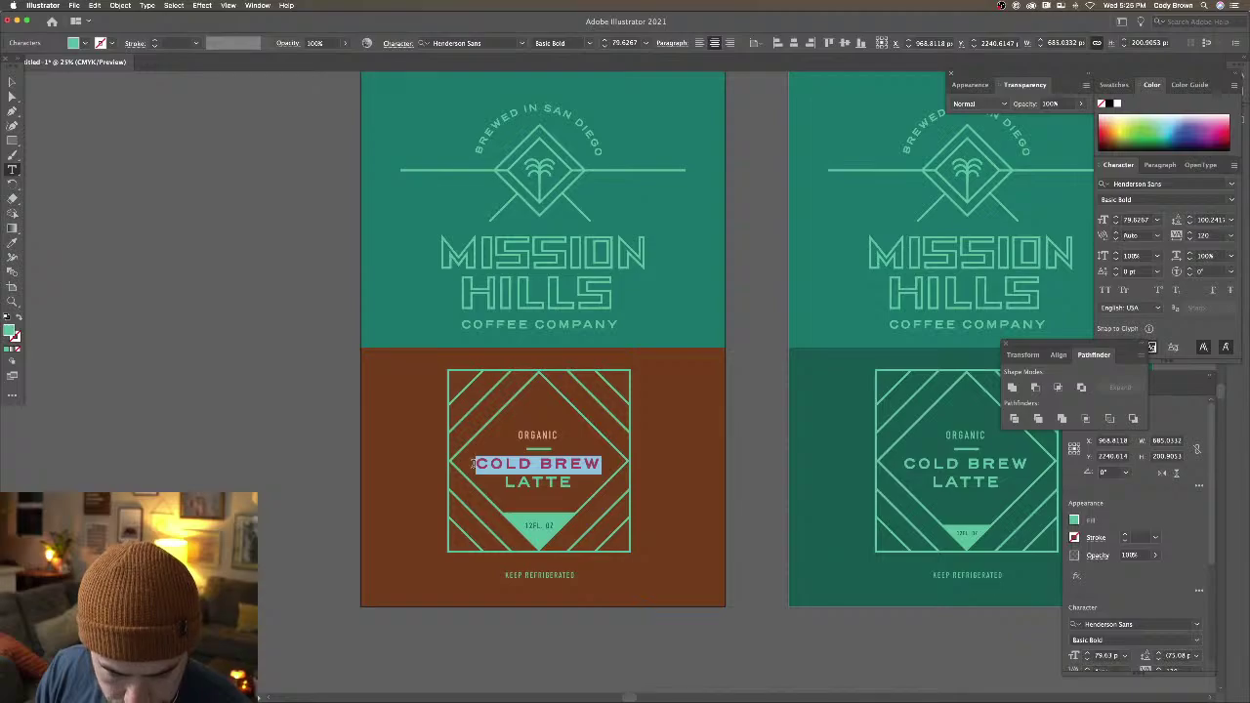
pyautogui.tripleClick(535, 464)
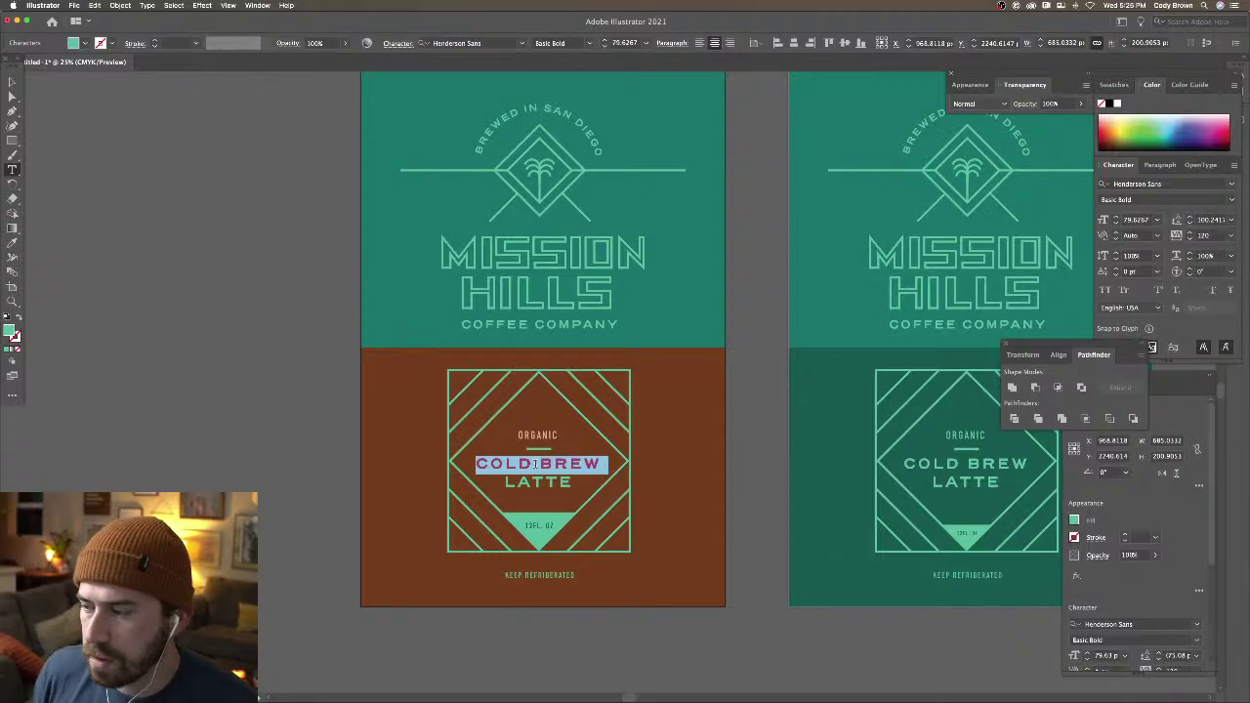
pyautogui.write('VANILL')
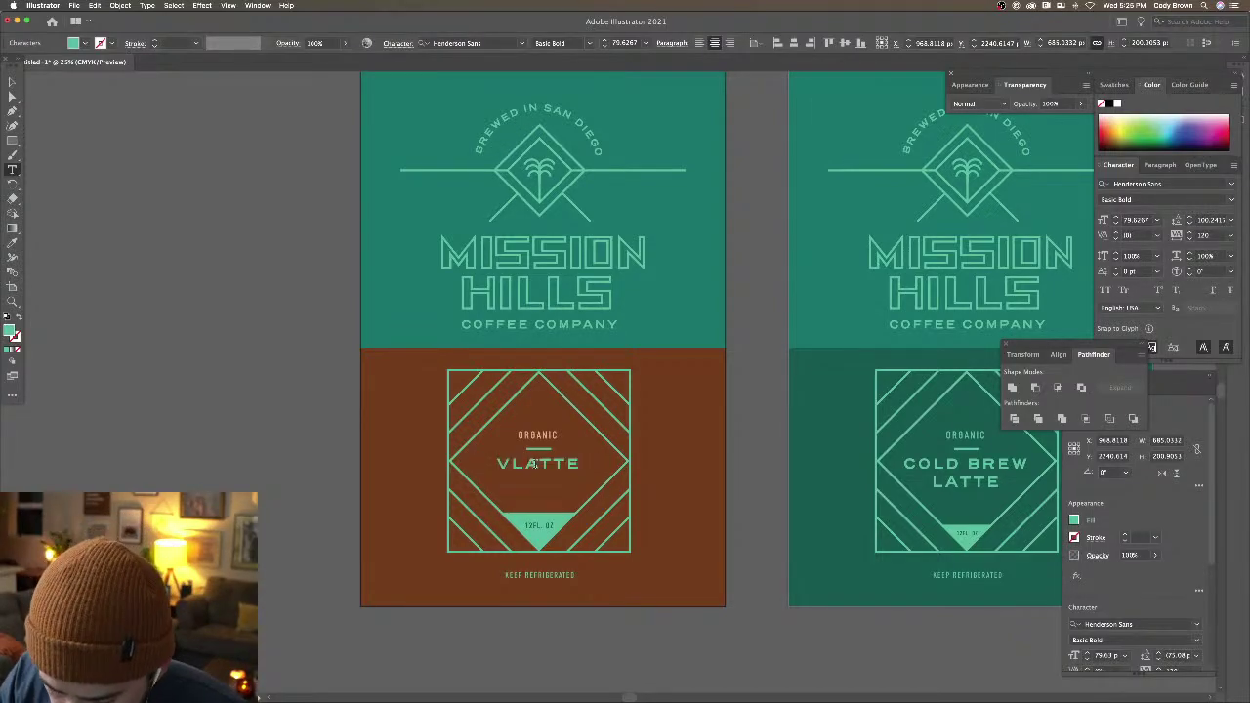
pyautogui.write('ANLLA')
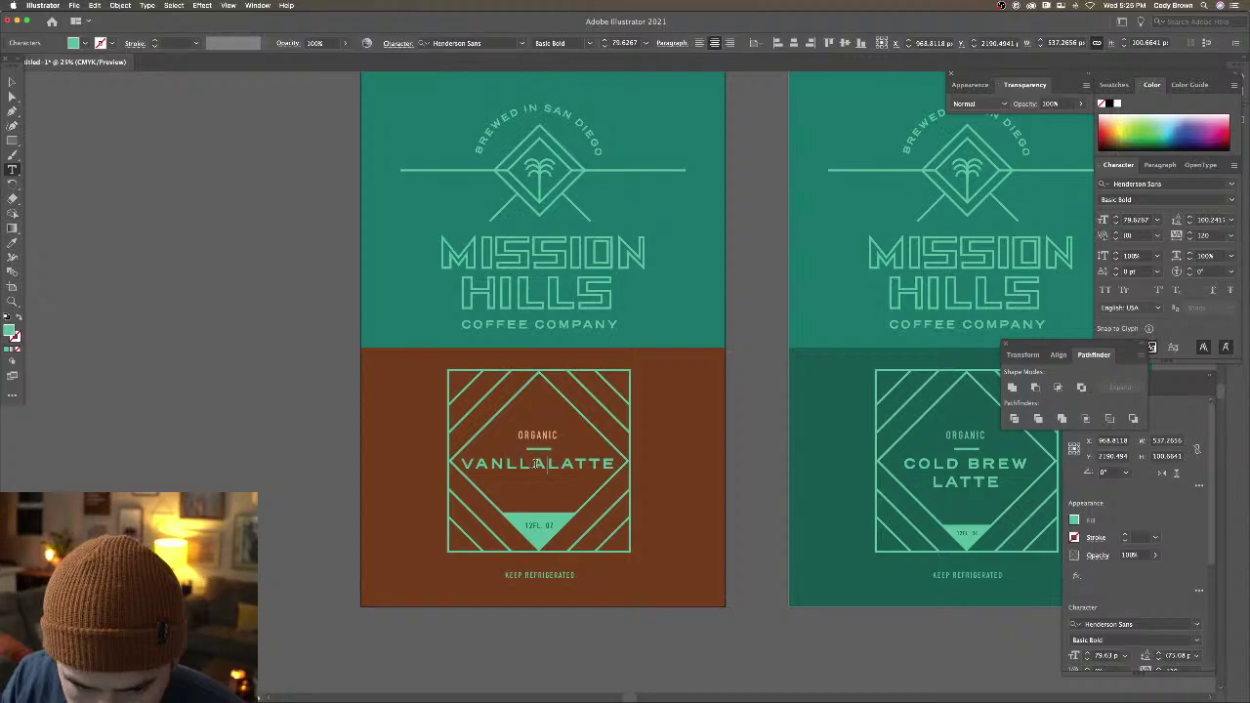
pyautogui.press('Return')
pyautogui.press('Escape')
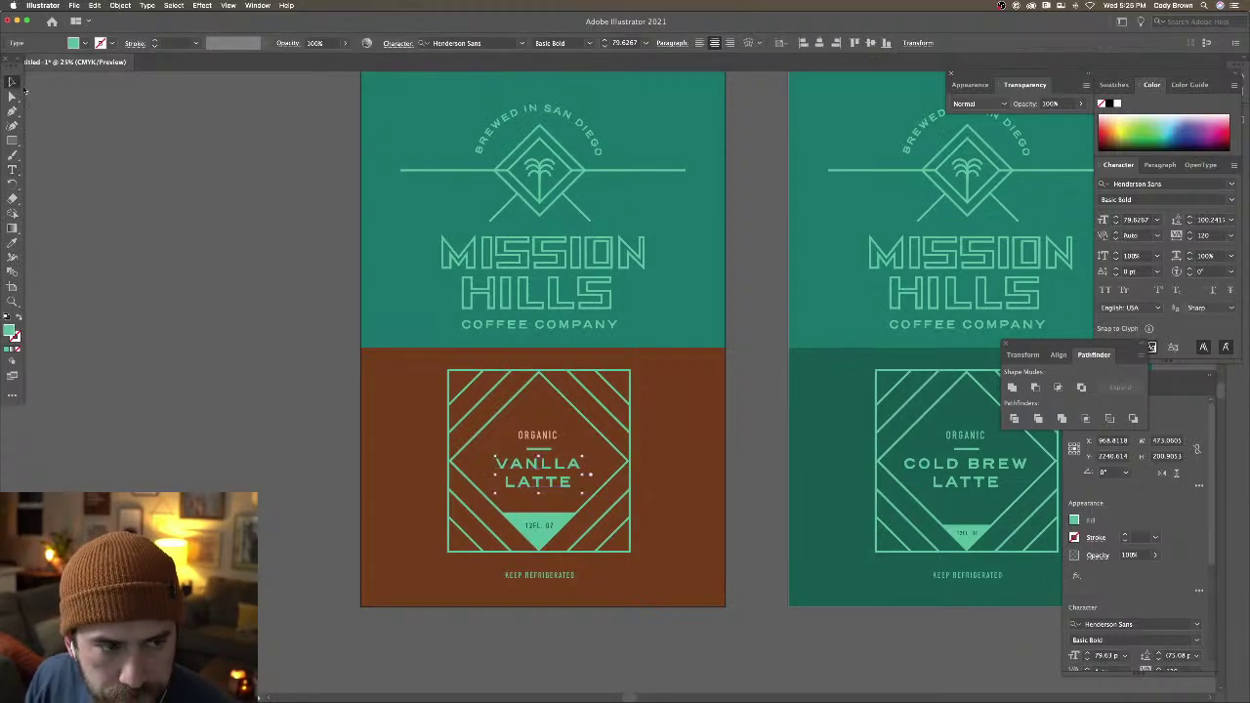
pyautogui.click(395, 364)
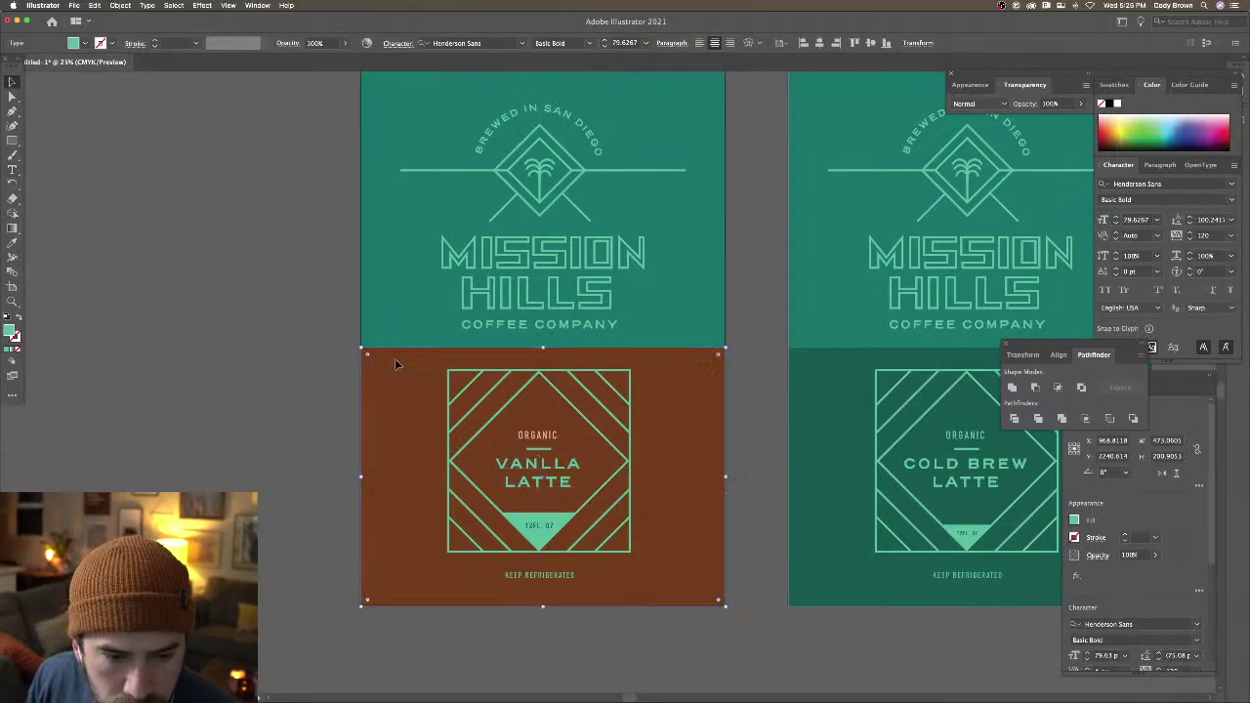
# Lighten the lower band's brown fill and nudge the Vanilla Latte title into place
pyautogui.doubleClick(14, 333)
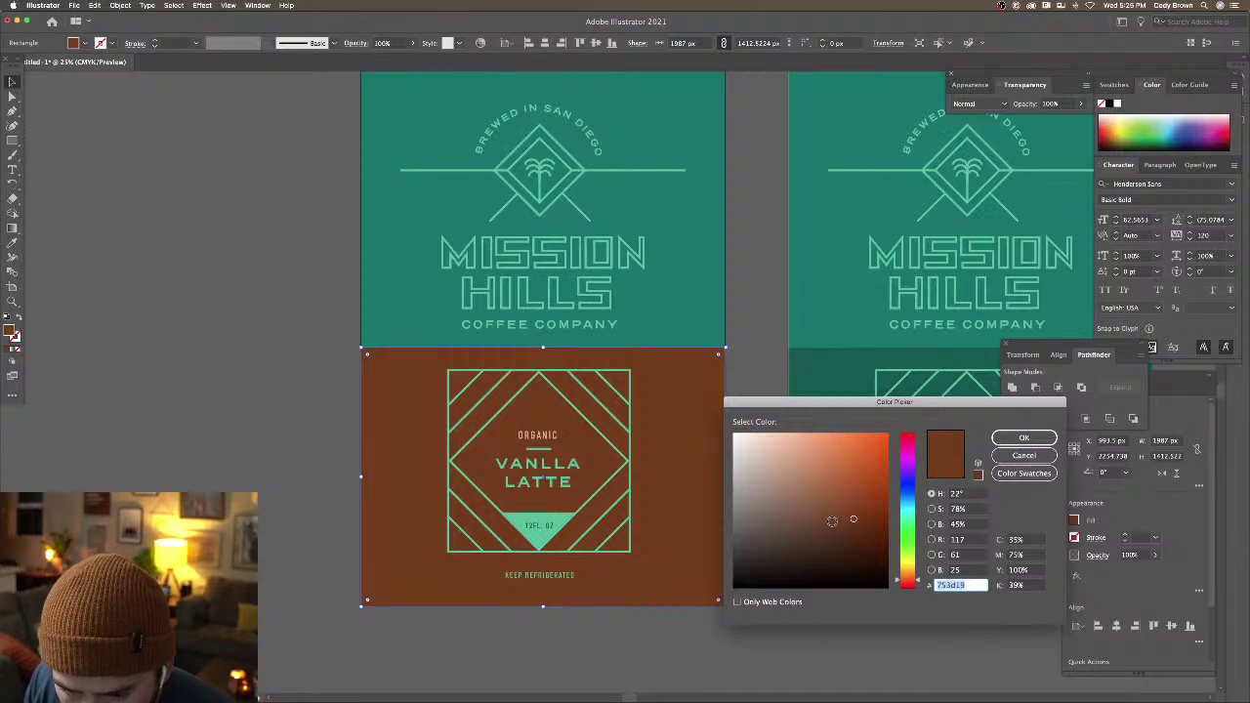
pyautogui.moveTo(832, 520); pyautogui.dragTo(814, 505)
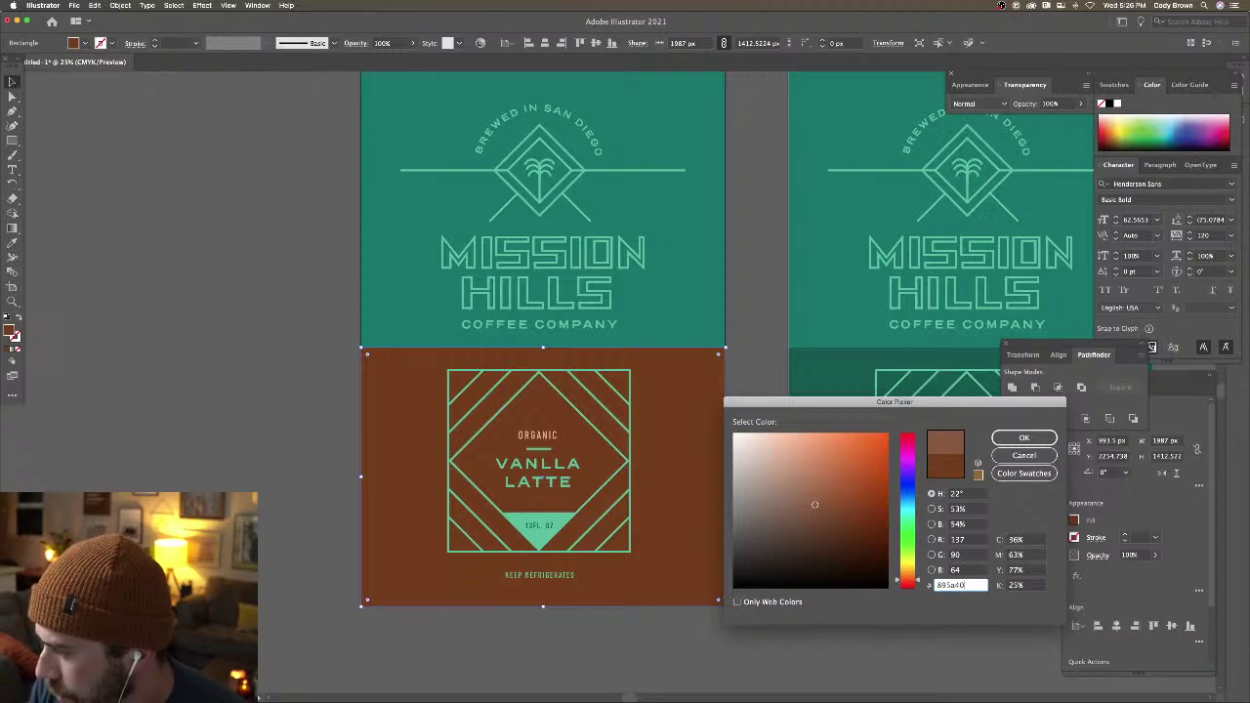
pyautogui.click(1024, 437)
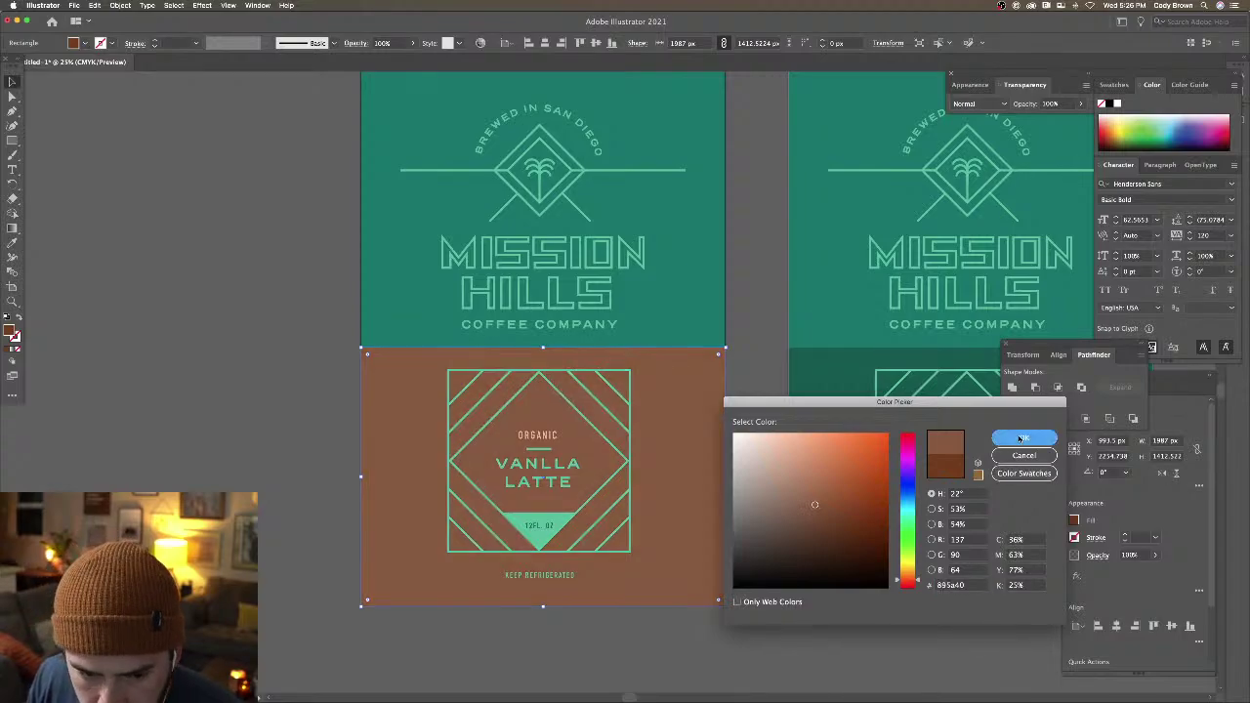
pyautogui.click(543, 439)
pyautogui.moveTo(543, 467); pyautogui.dragTo(549, 454)
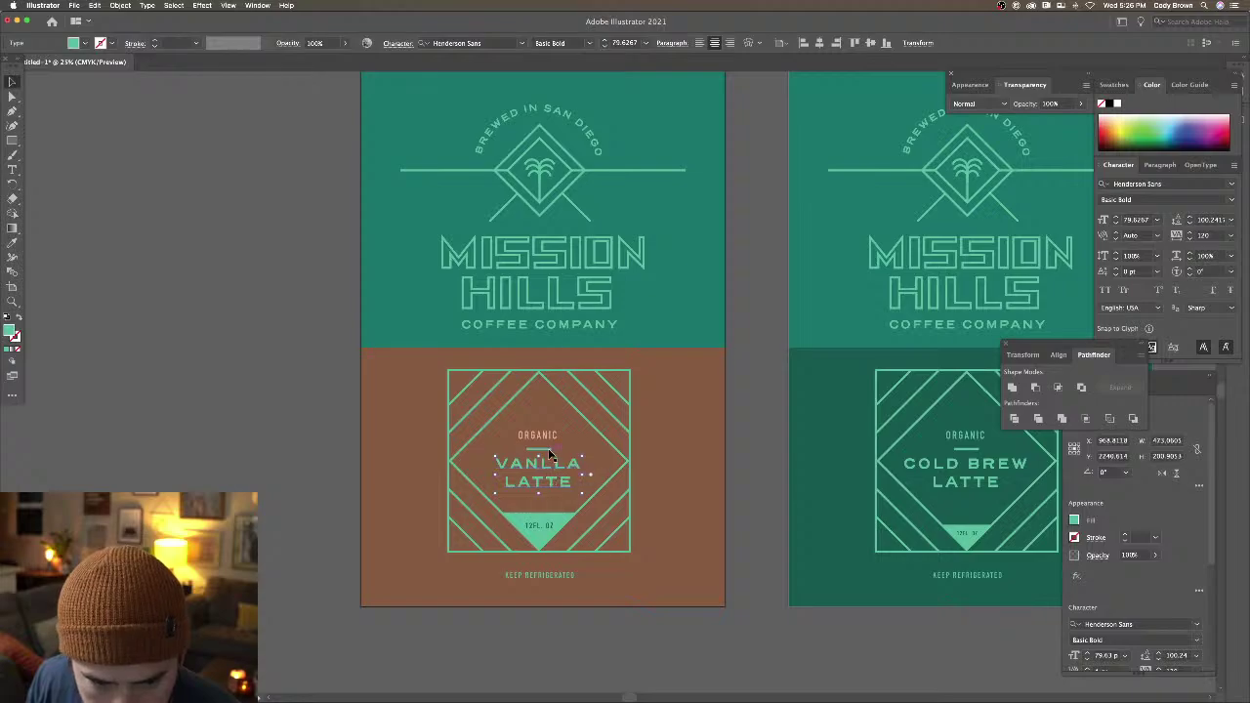
# Change the square line-pattern frame's stroke from mint green to gold (bca853)
pyautogui.click(475, 430)
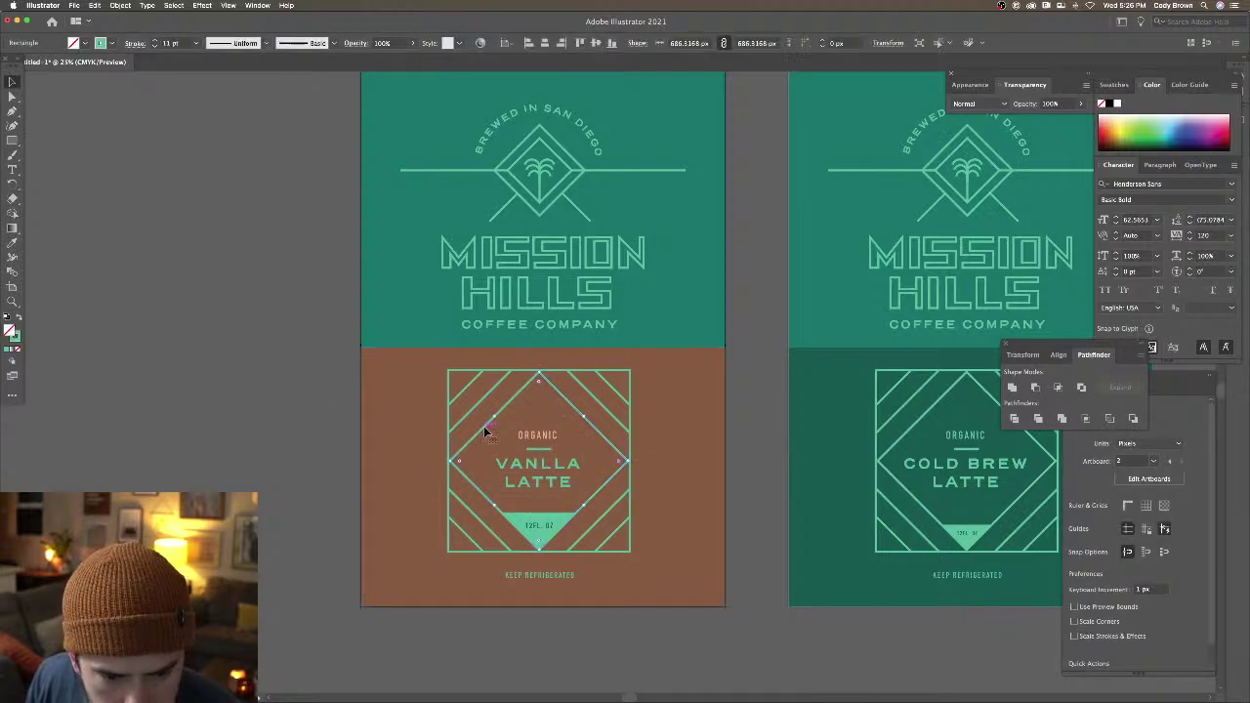
pyautogui.click(484, 406)
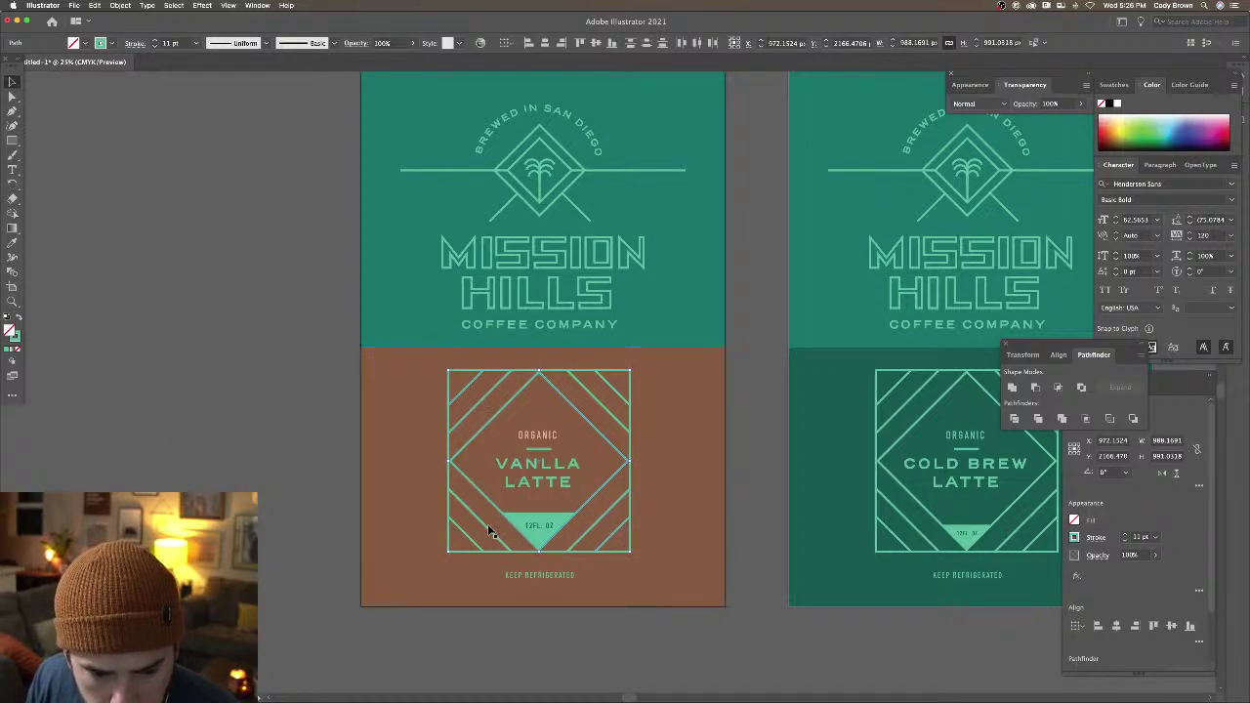
pyautogui.doubleClick(16, 337)
pyautogui.moveTo(893, 542); pyautogui.dragTo(906, 569)
pyautogui.click(1015, 438)
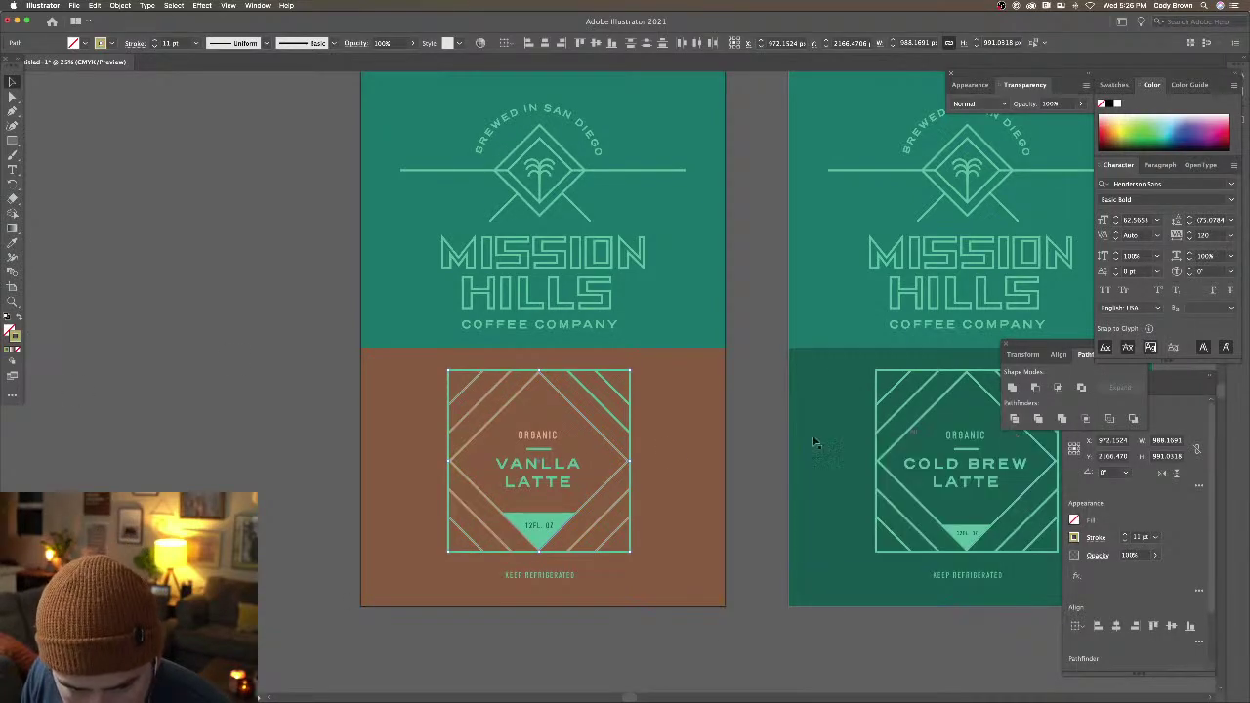
pyautogui.click(193, 363)
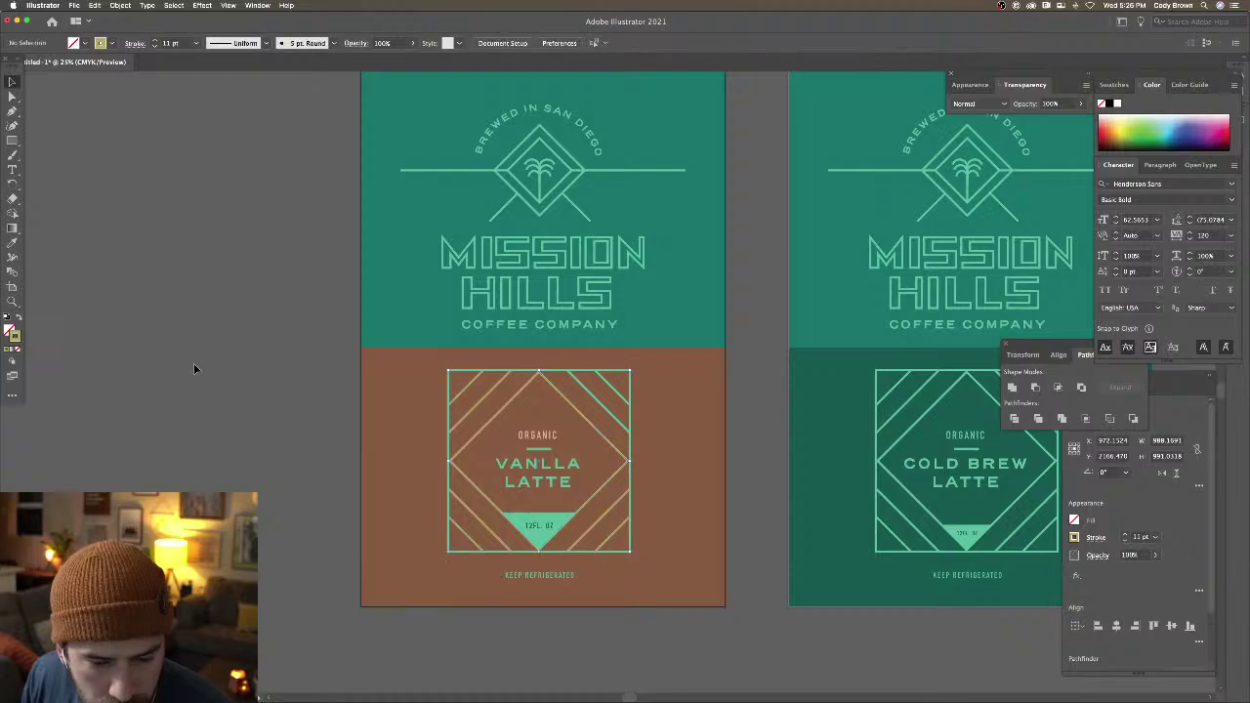
# Apply the same gold stroke to the diamond outline and the box outline
pyautogui.click(553, 518)
pyautogui.click(469, 483)
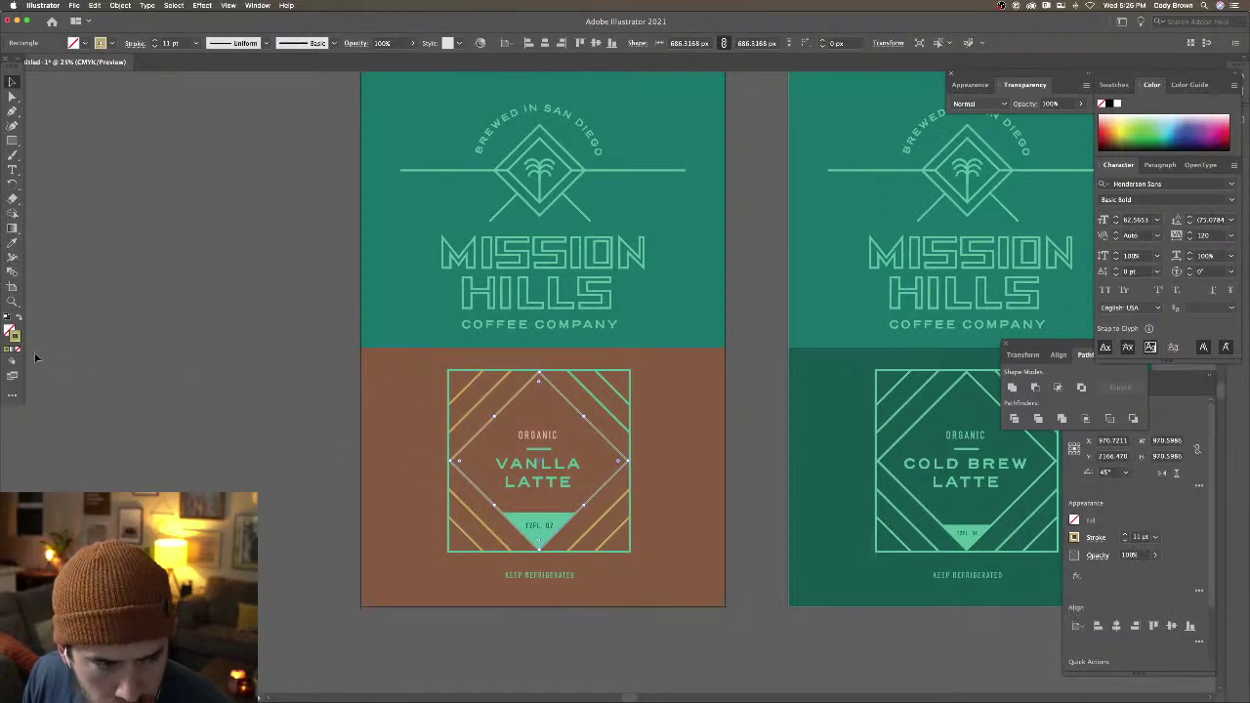
pyautogui.doubleClick(13, 334)
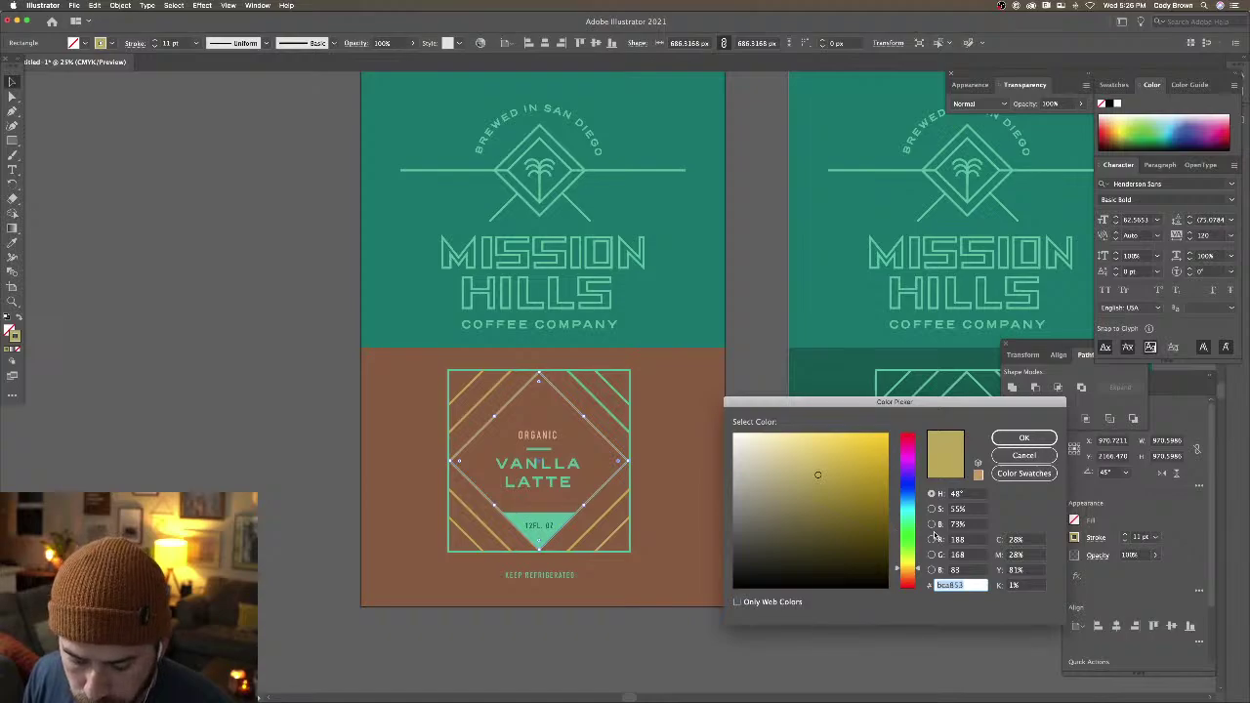
pyautogui.press('Return')
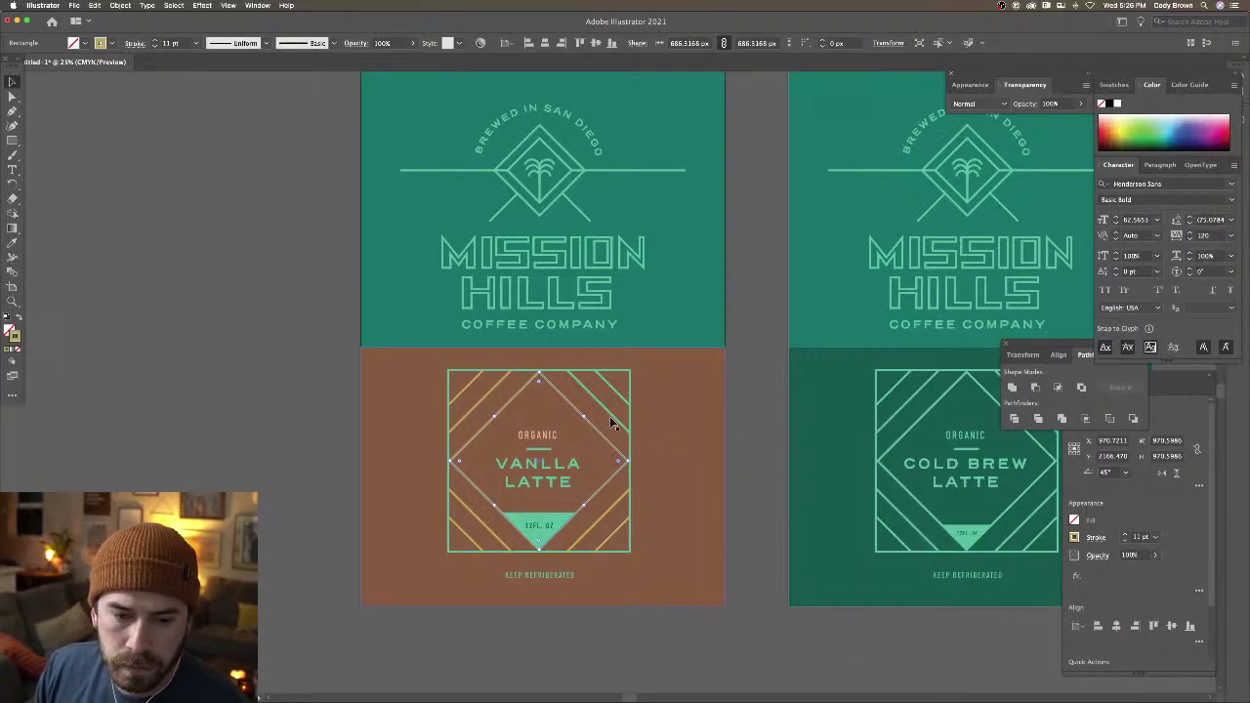
pyautogui.click(617, 416)
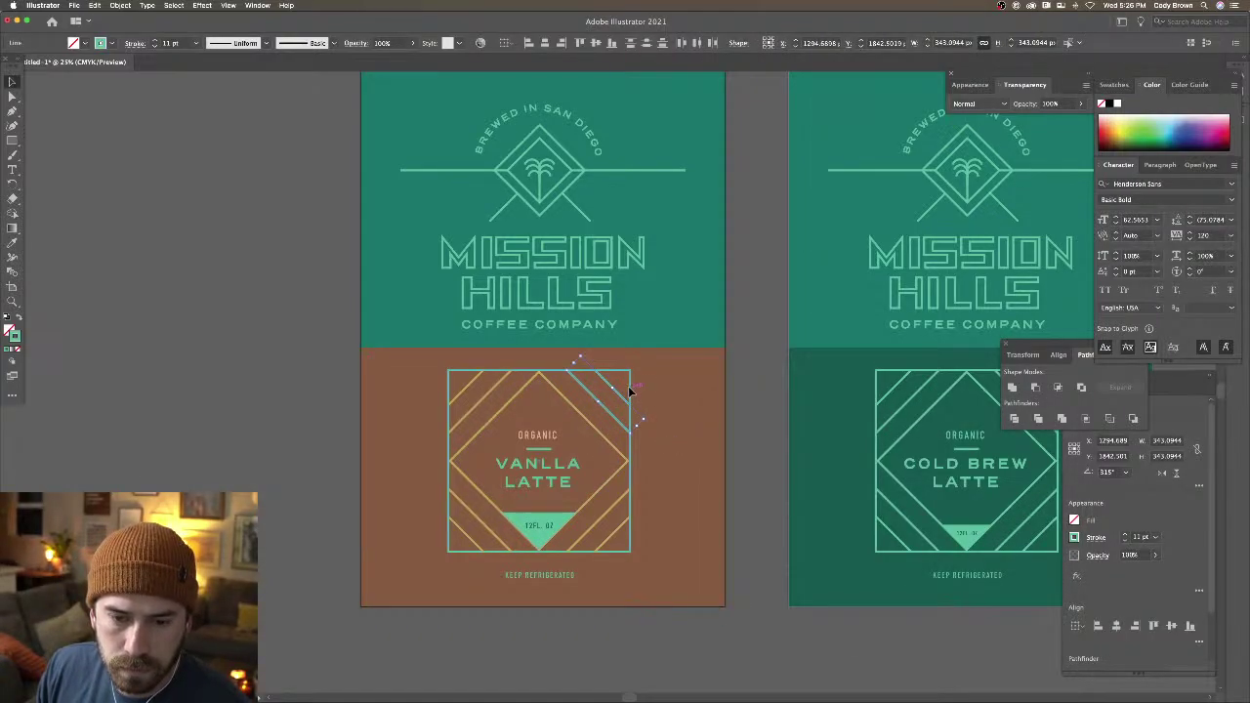
pyautogui.click(630, 391)
pyautogui.doubleClick(16, 340)
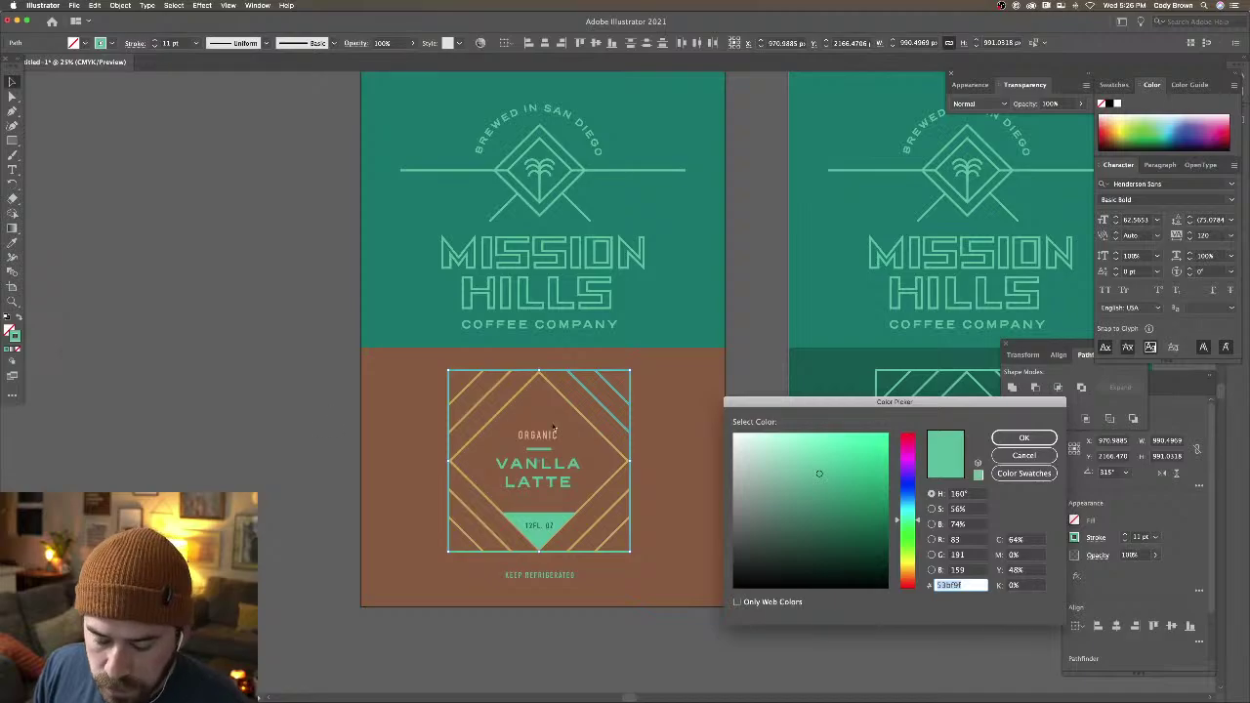
pyautogui.press('Return')
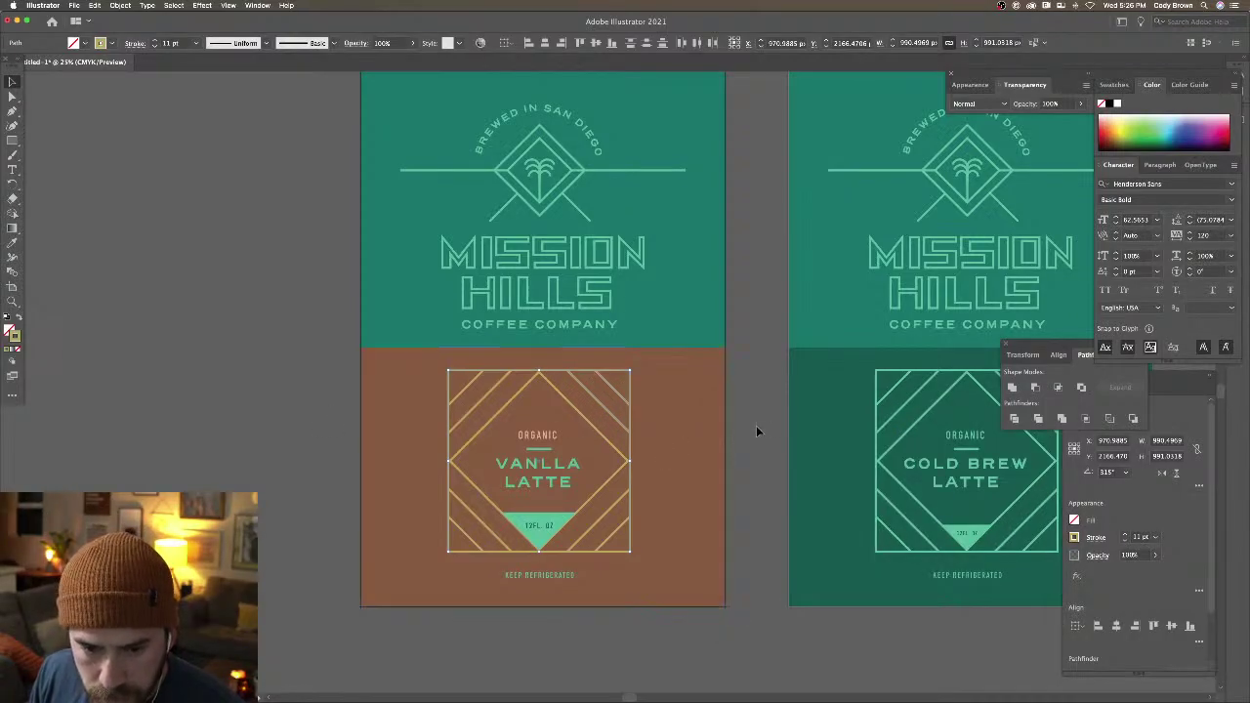
pyautogui.click(756, 425)
# Recolour the VANILLA LATTE title and the ORGANIC text with the pasted gold hex
pyautogui.click(547, 469)
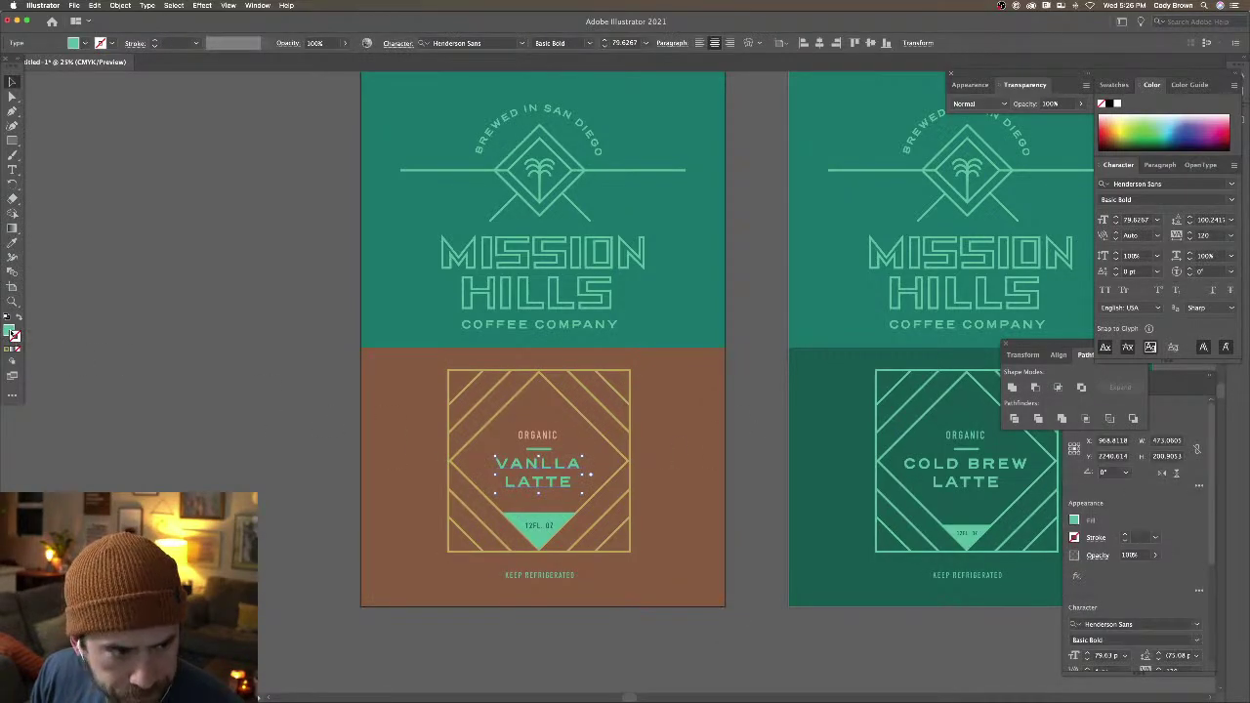
pyautogui.press('super+v')
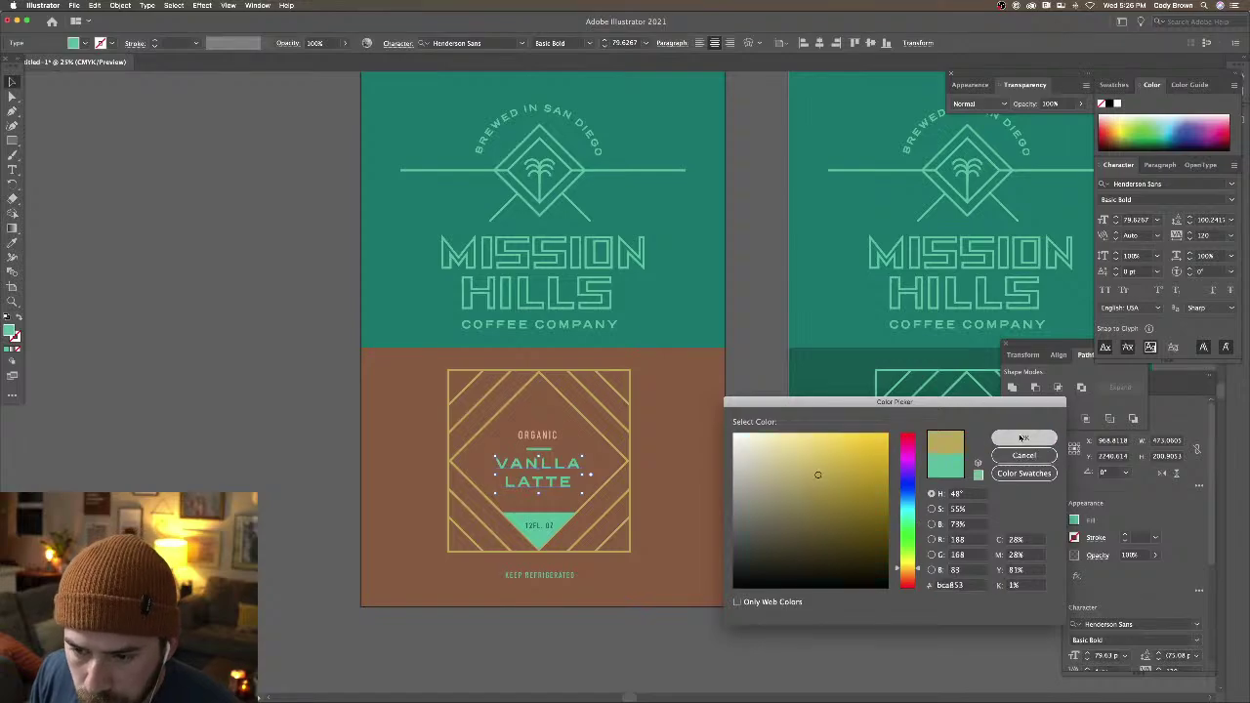
pyautogui.press('Return')
pyautogui.click(537, 434)
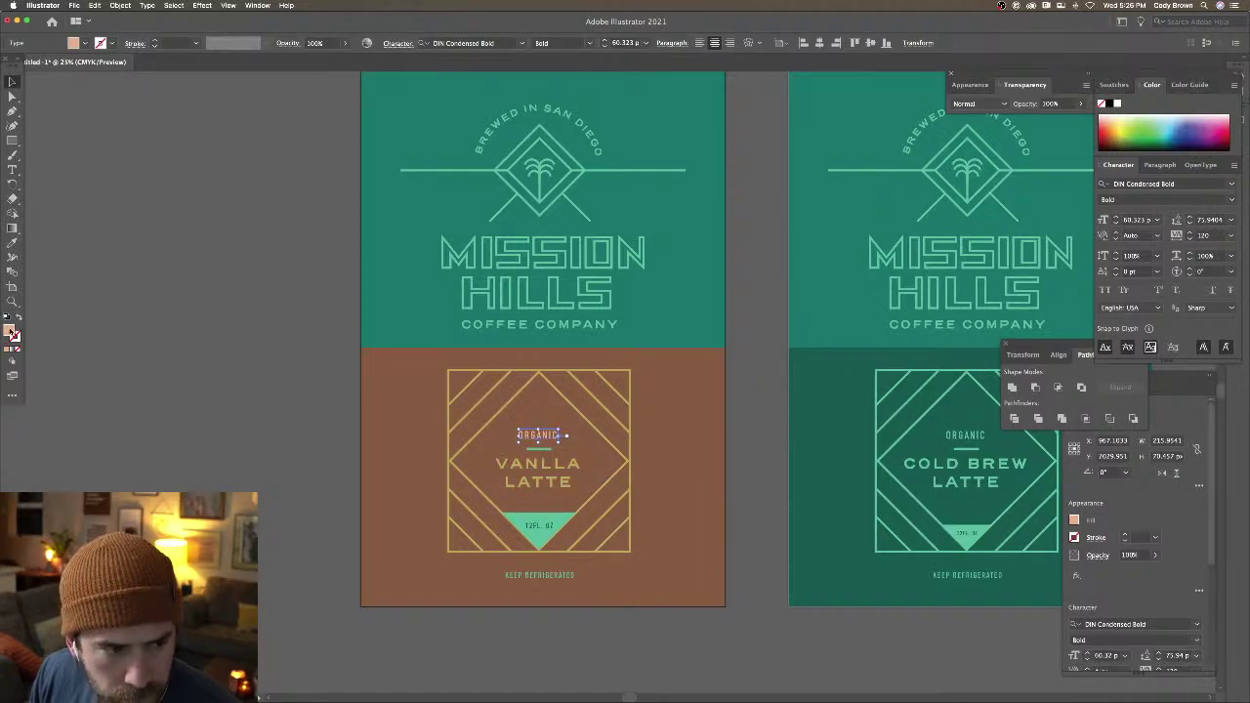
pyautogui.doubleClick(13, 333)
pyautogui.press('super+v')
pyautogui.press('Return')
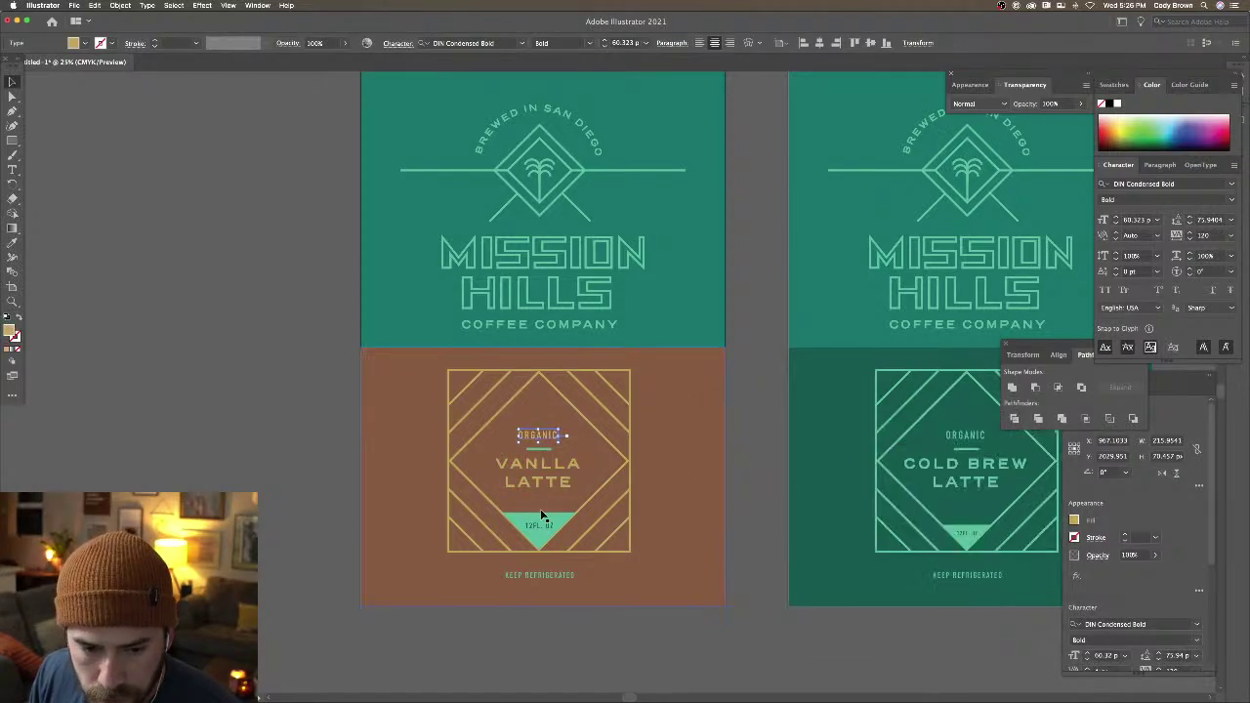
# Make the volume triangle's fill and the divider line's stroke under ORGANIC gold
pyautogui.click(542, 514)
pyautogui.doubleClick(12, 333)
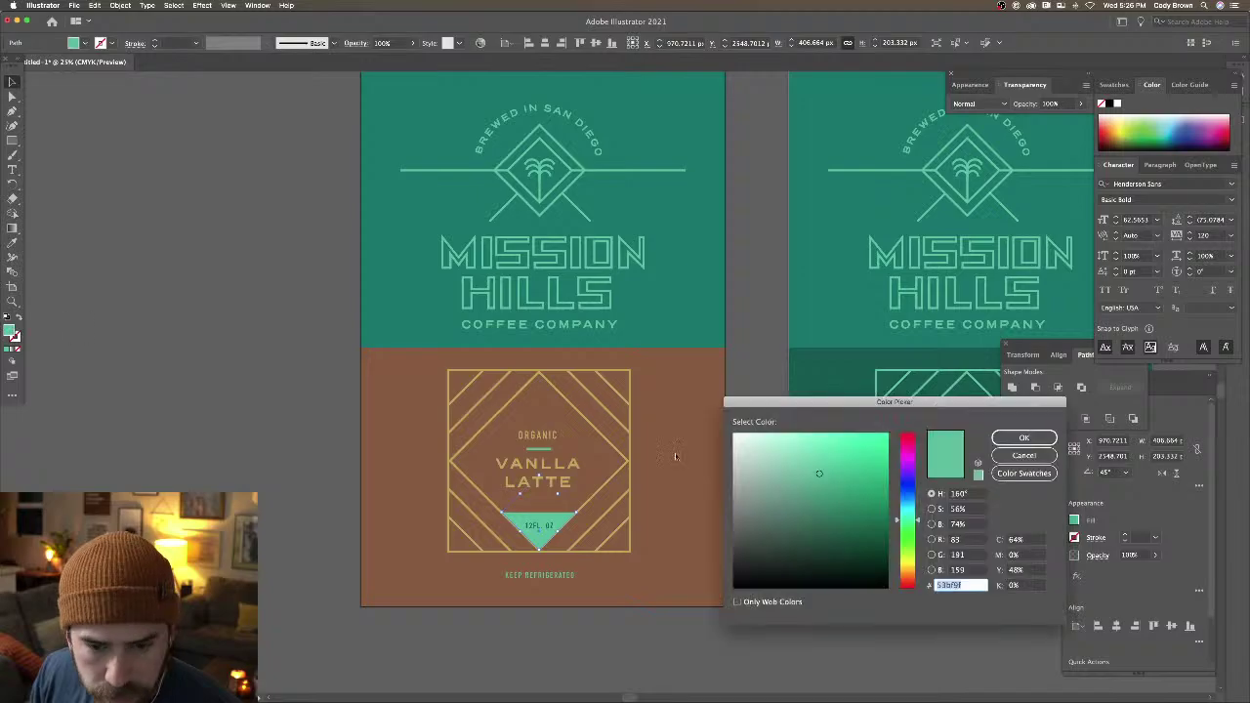
pyautogui.press('super+v')
pyautogui.press('Return')
pyautogui.click(745, 427)
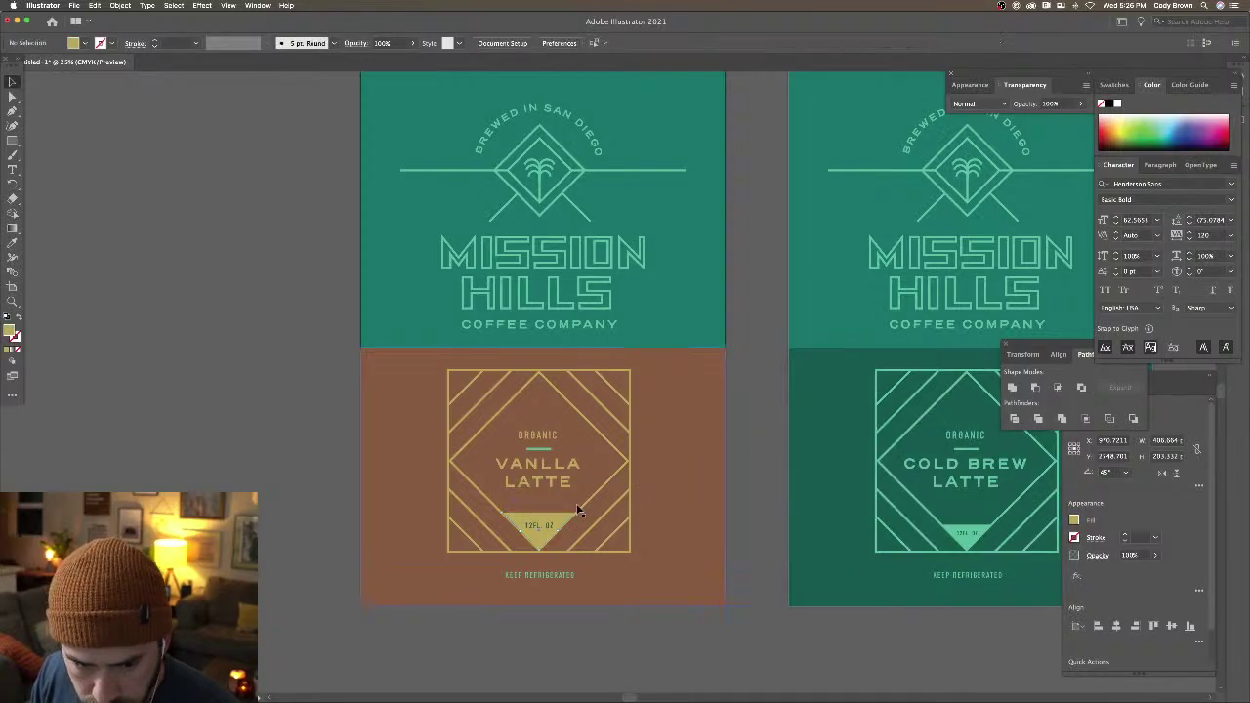
pyautogui.click(543, 452)
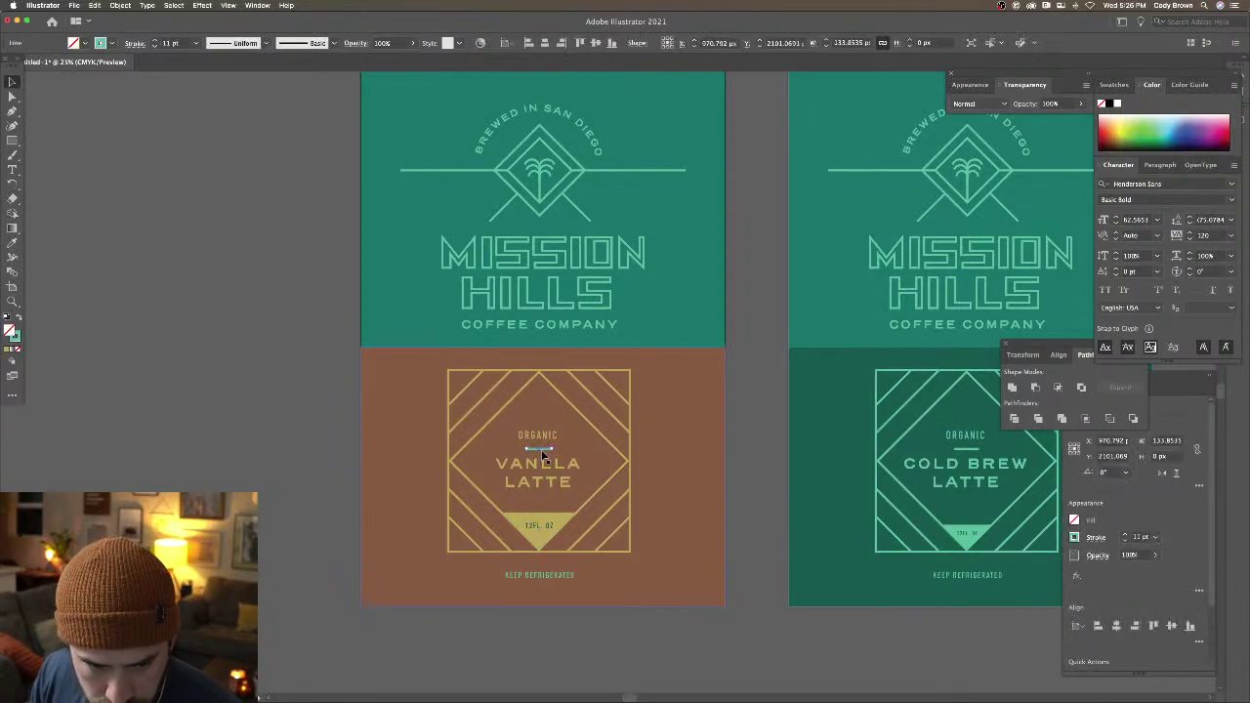
pyautogui.doubleClick(19, 338)
pyautogui.press('super+v')
pyautogui.click(1026, 436)
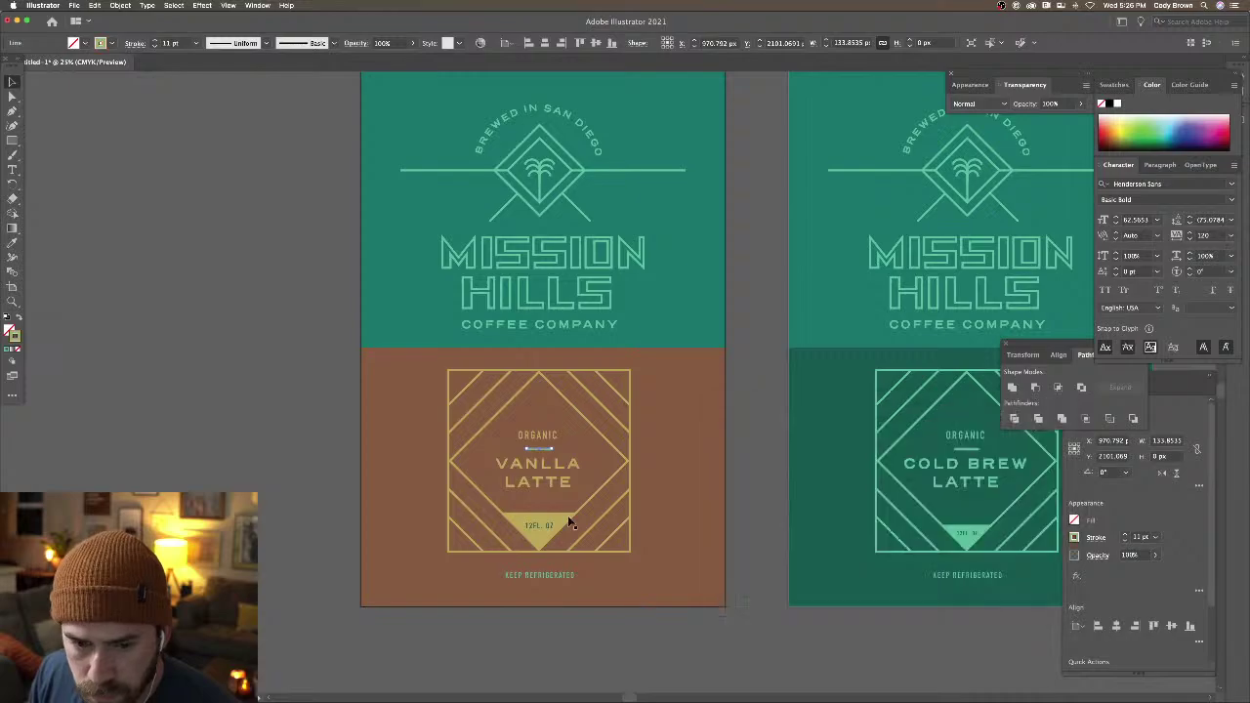
# Fill the KEEP REFRIGERATED text with the tan colour
pyautogui.click(547, 575)
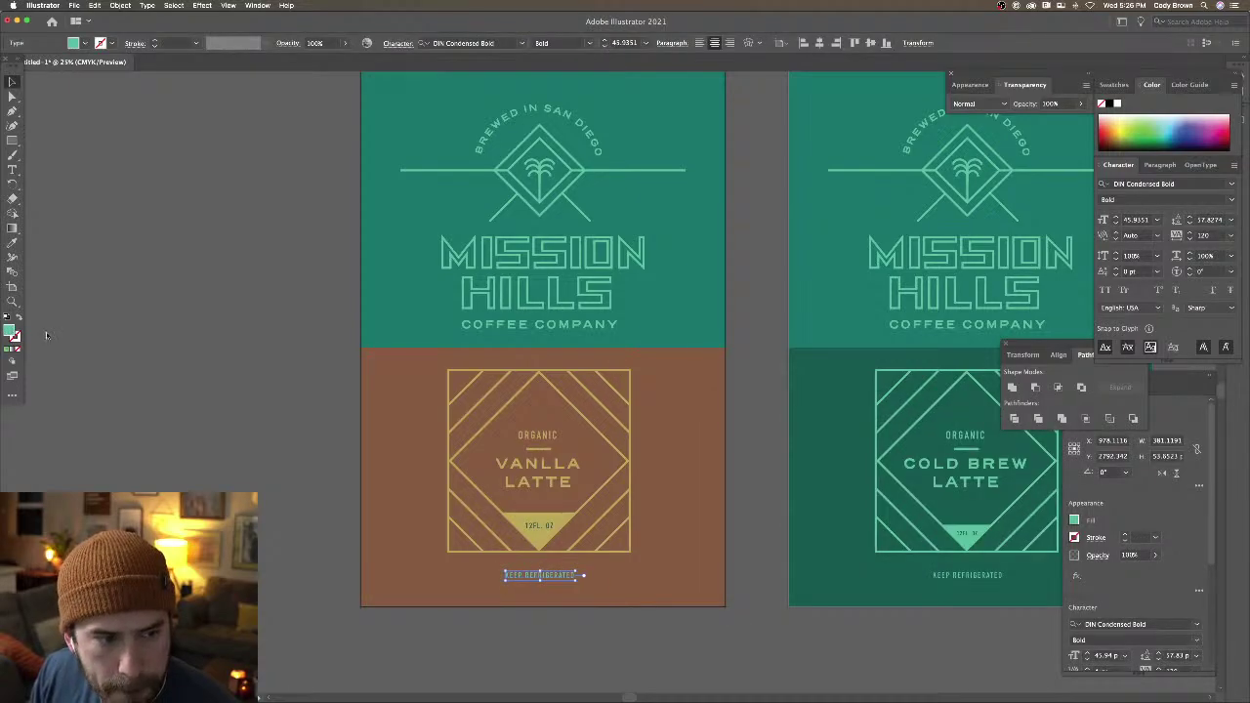
pyautogui.doubleClick(10, 331)
pyautogui.press('super+v')
pyautogui.click(1026, 437)
pyautogui.click(739, 401)
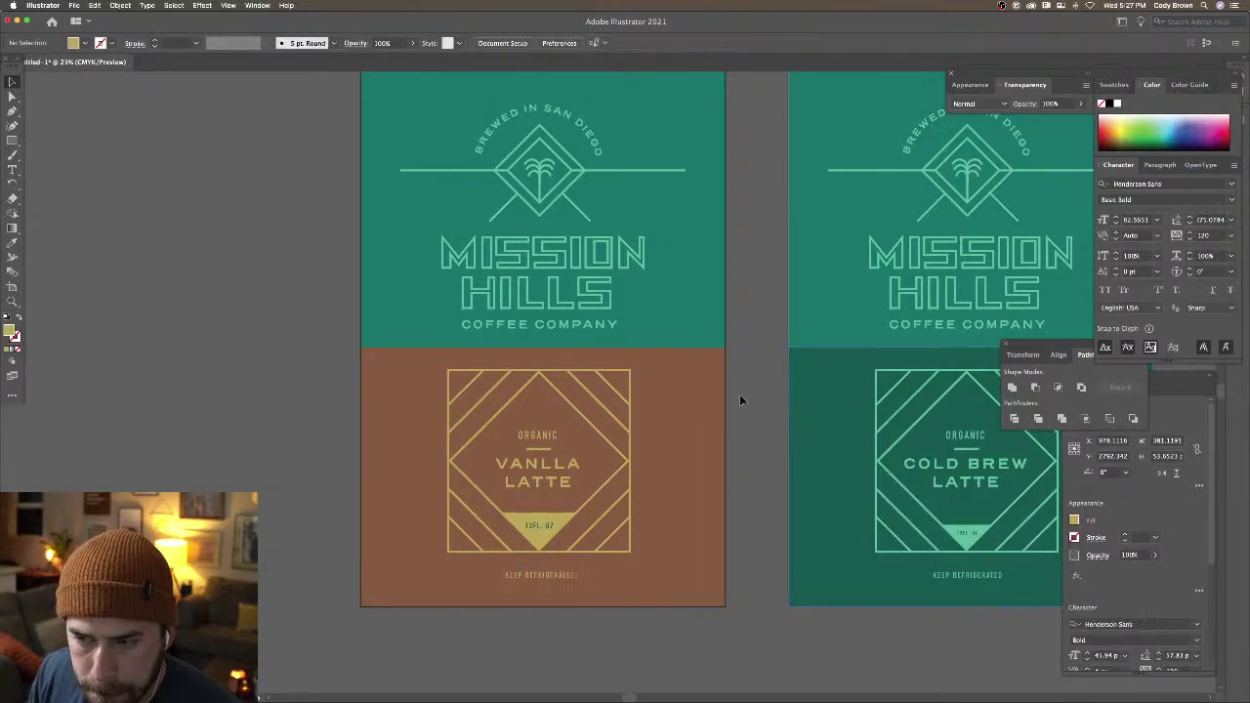
# Eyedropper the brown lower background colour onto the 12 FL OZ text
pyautogui.scroll(1, 735, 395)
pyautogui.click(550, 555)
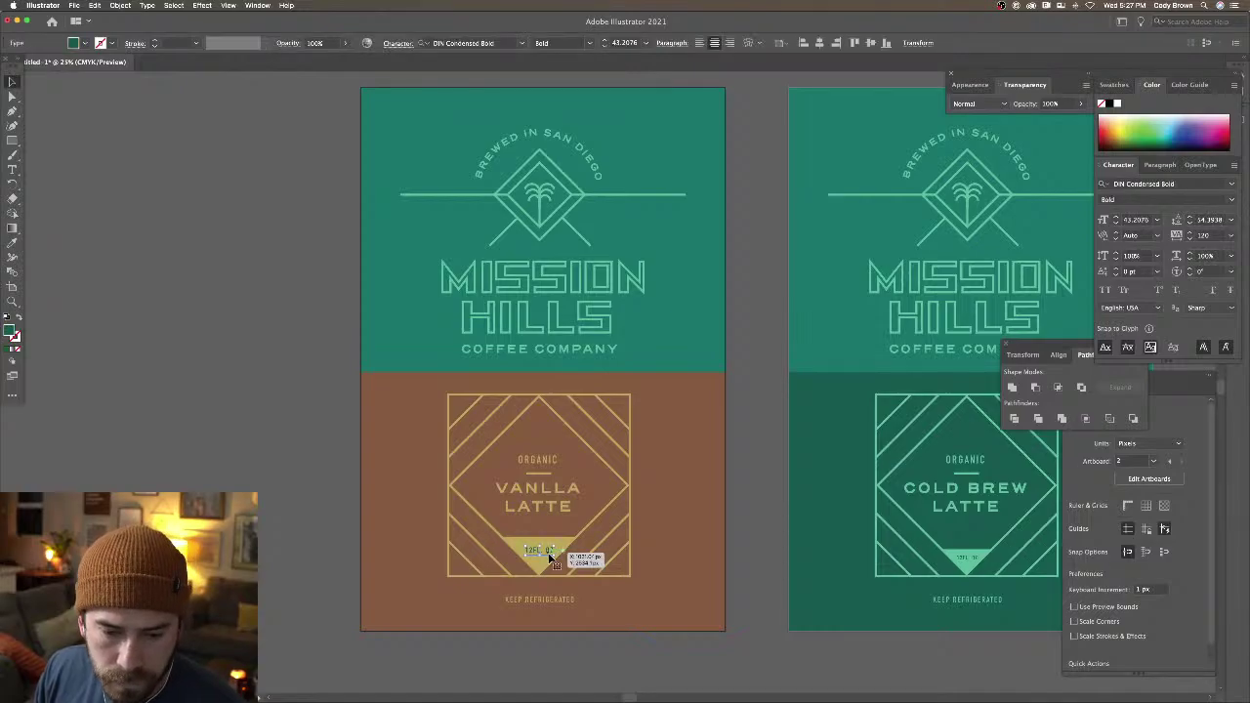
pyautogui.click(11, 243)
pyautogui.click(390, 431)
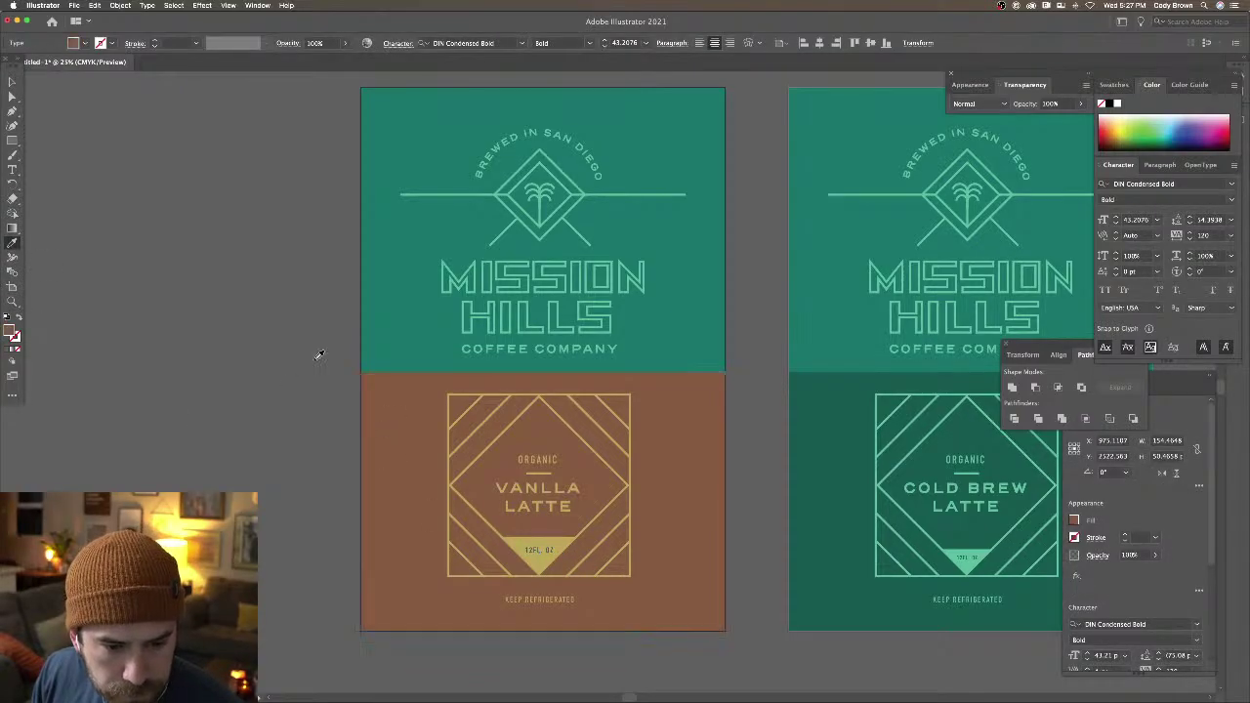
pyautogui.press('v')
pyautogui.click(102, 131)
# Fill the top teal rectangle with mustard yellow, then check the lower panel's brown value
pyautogui.scroll(2, 234, 215)
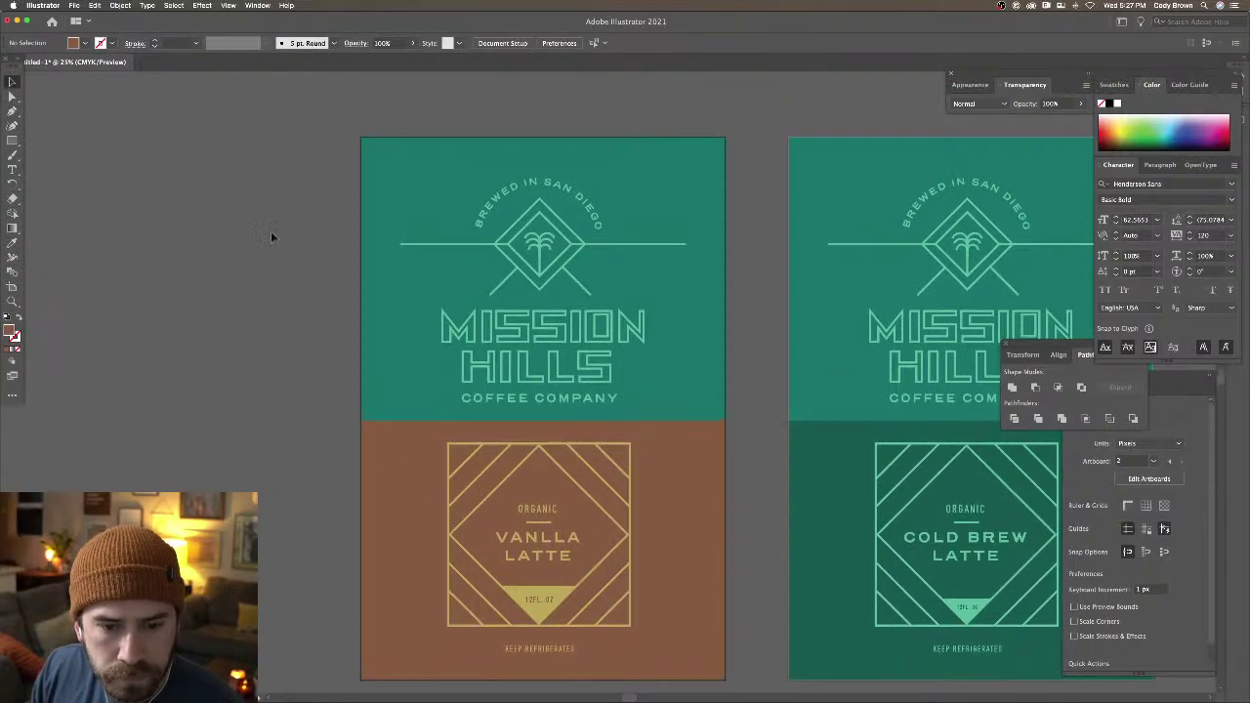
pyautogui.click(364, 269)
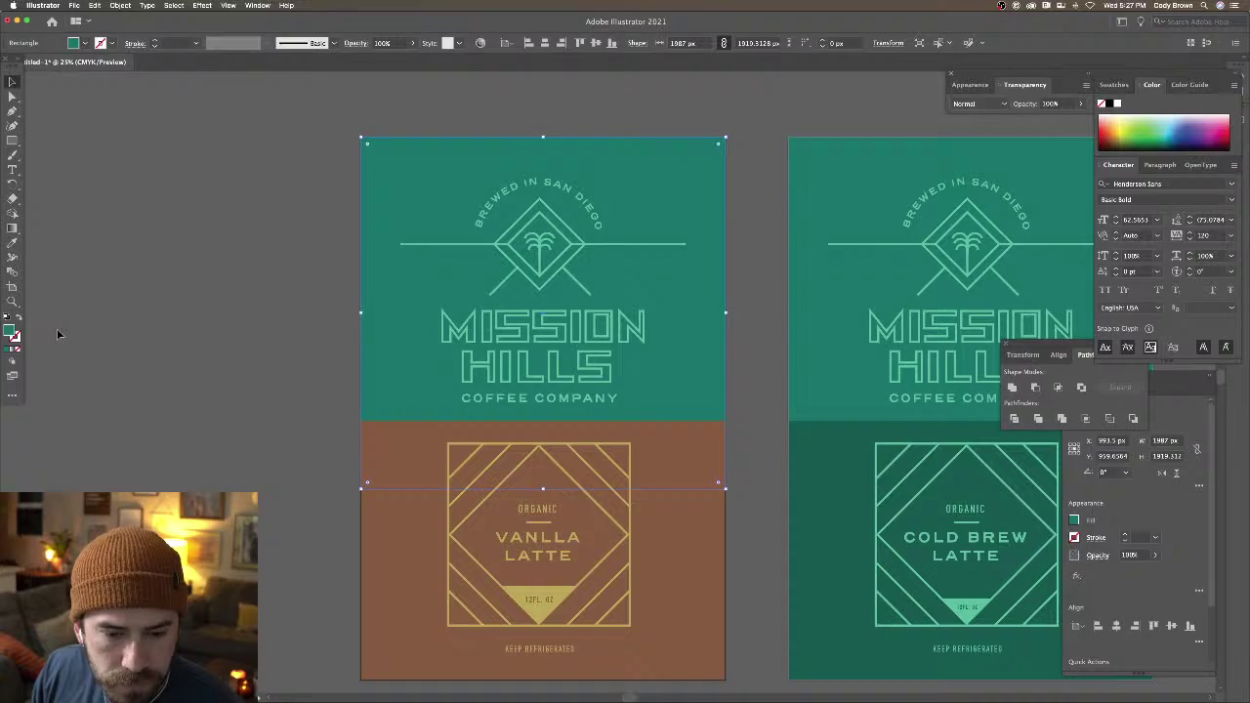
pyautogui.doubleClick(11, 333)
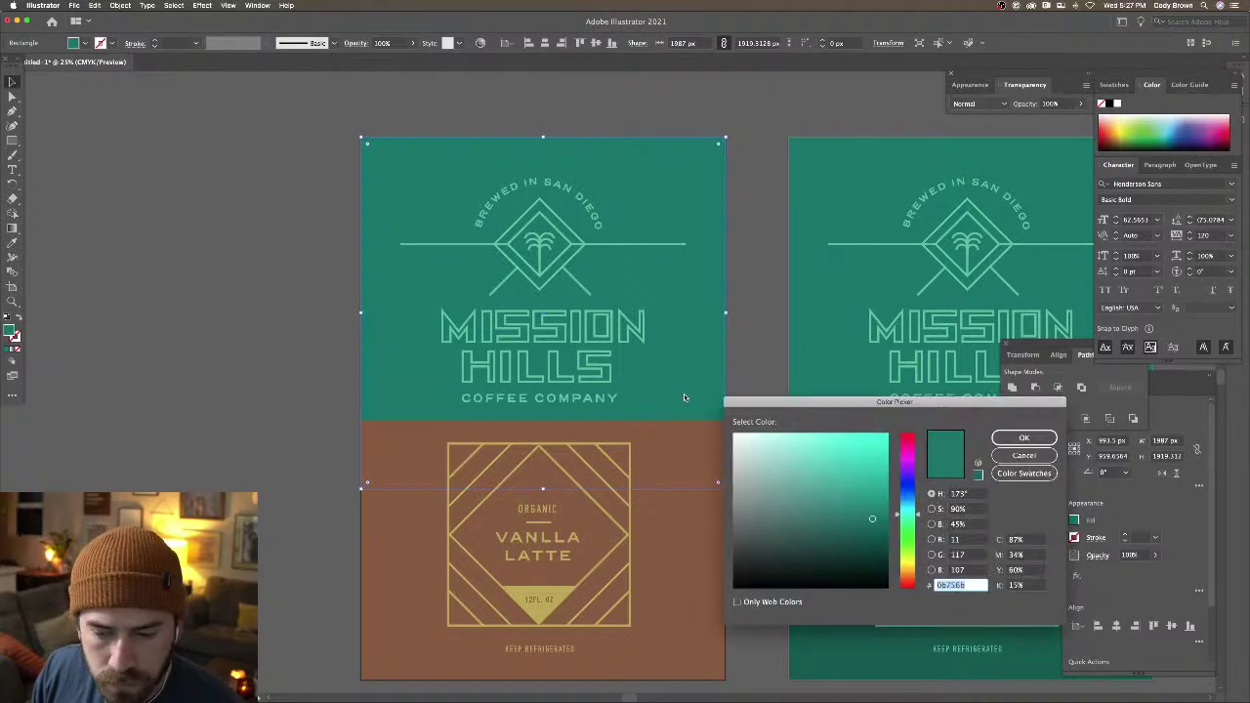
pyautogui.press('super+v')
pyautogui.press('Return')
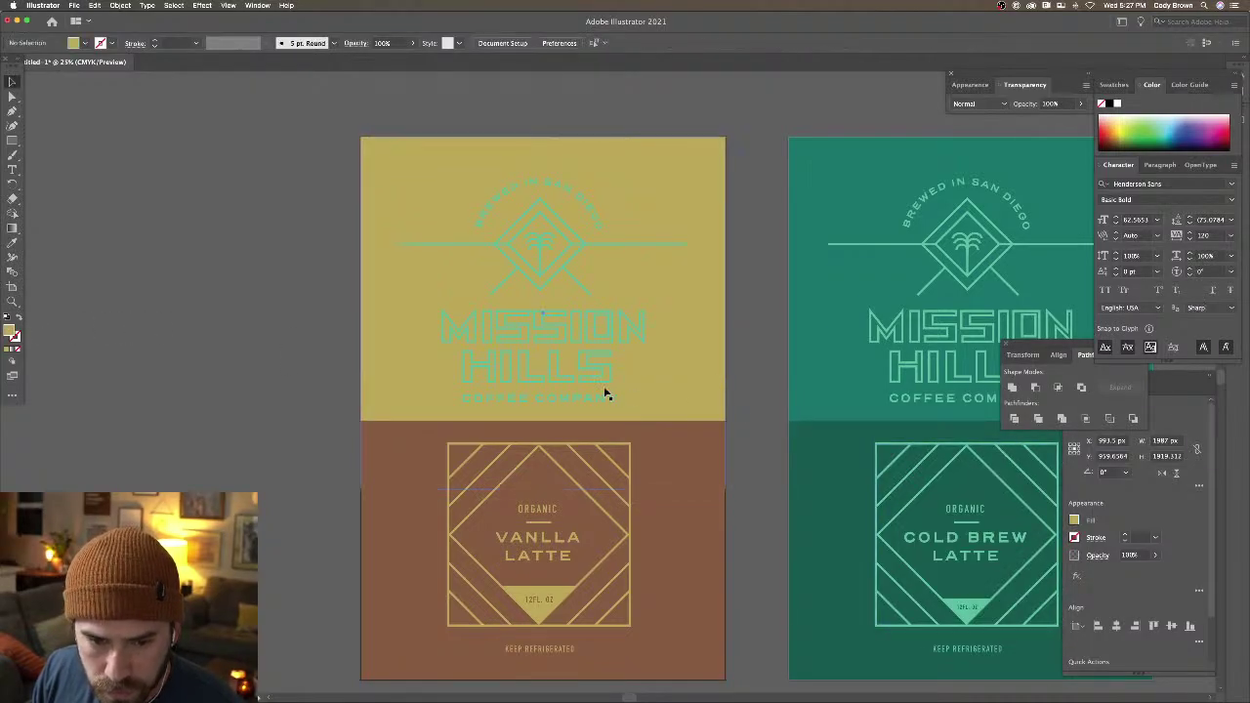
pyautogui.click(595, 390)
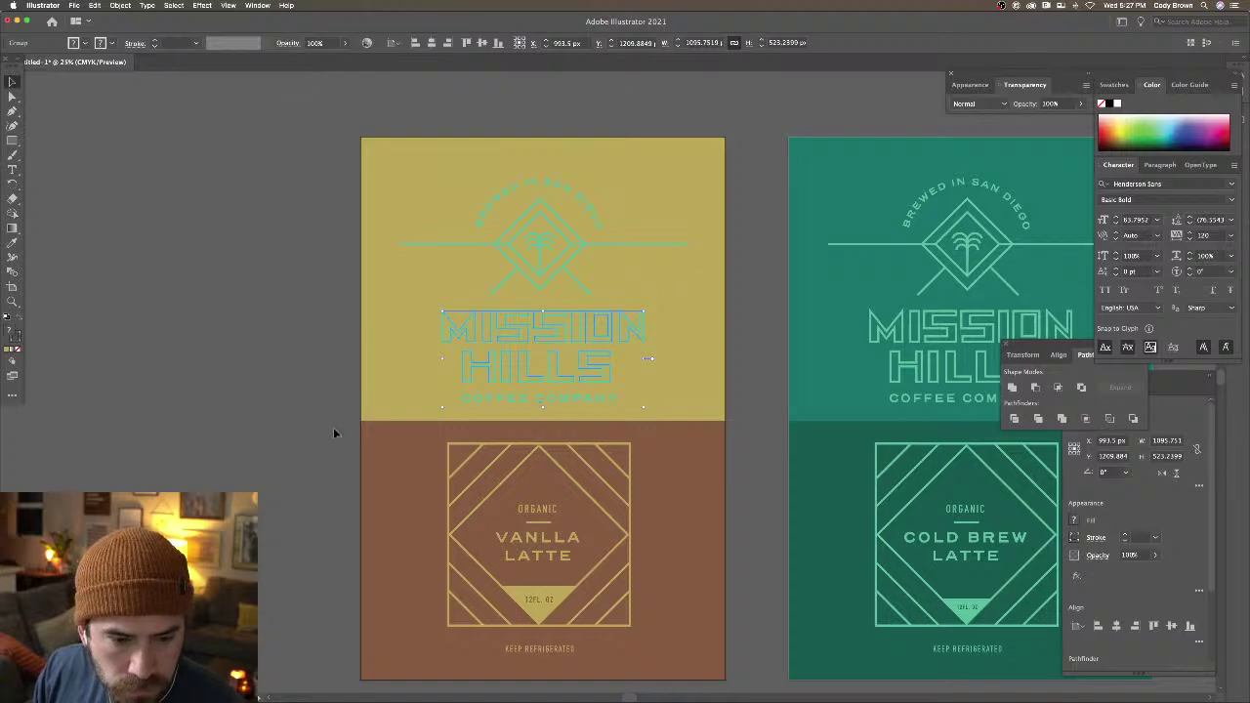
pyautogui.click(418, 445)
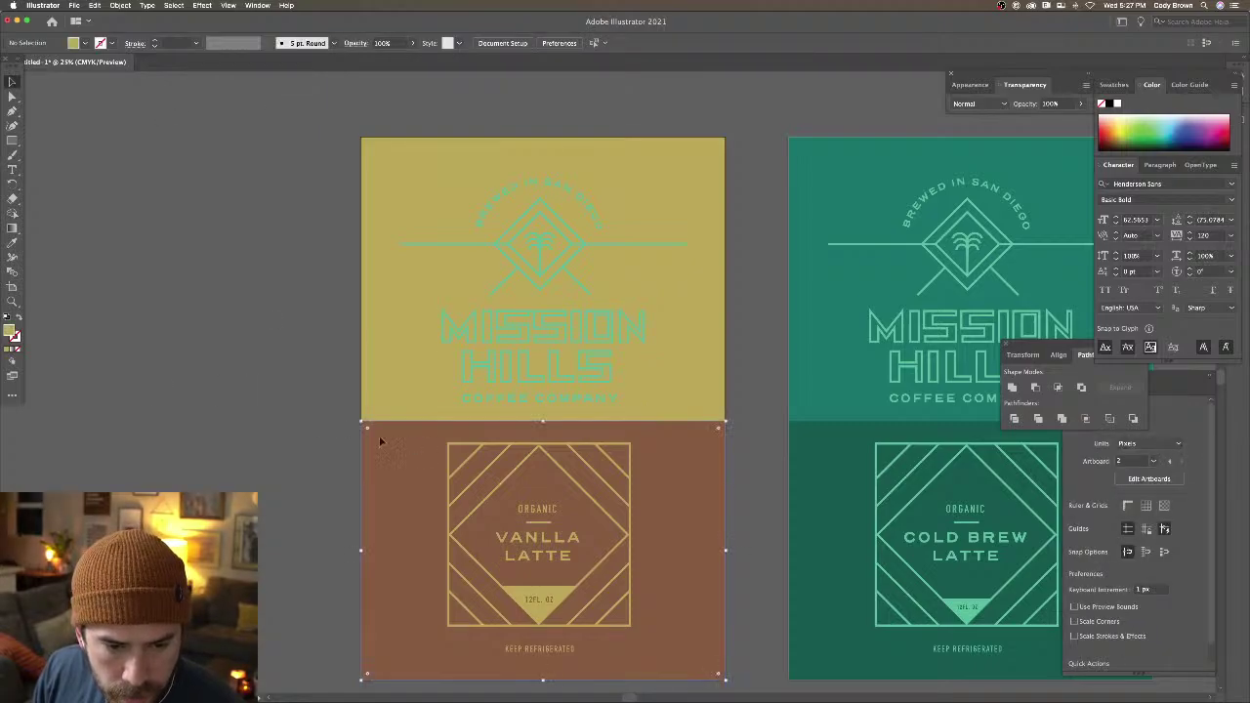
pyautogui.doubleClick(10, 333)
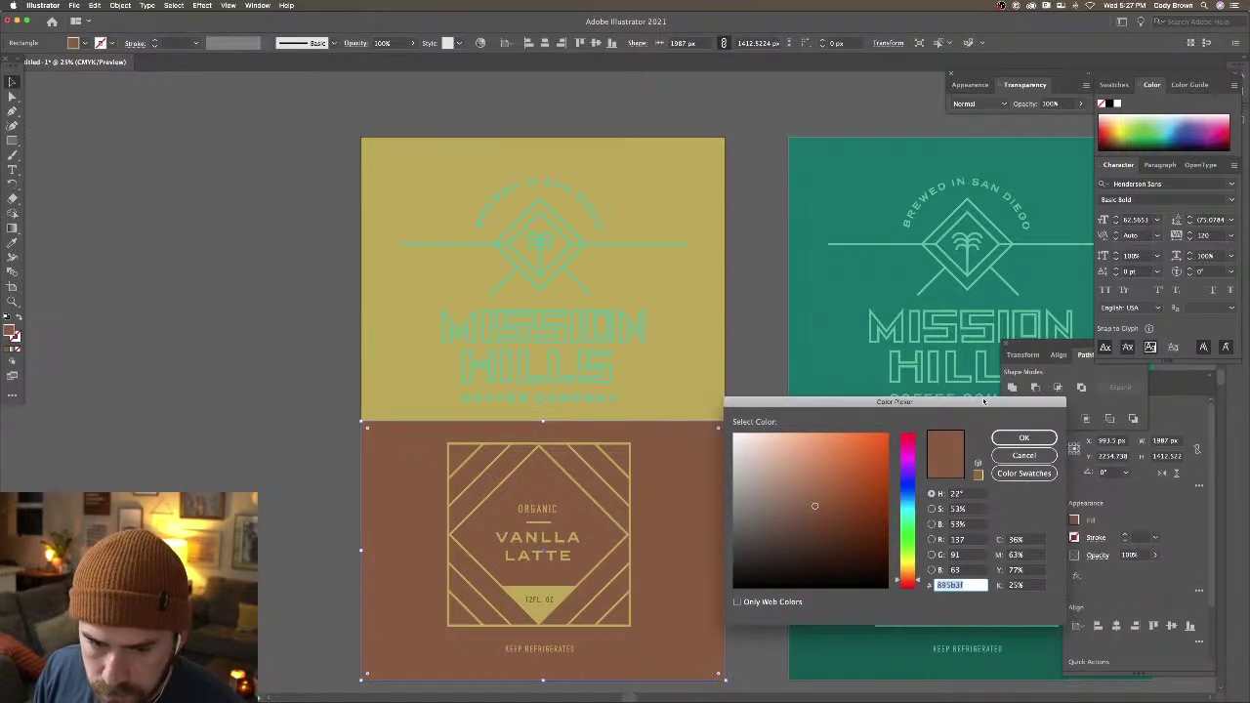
pyautogui.click(1023, 438)
pyautogui.click(503, 327)
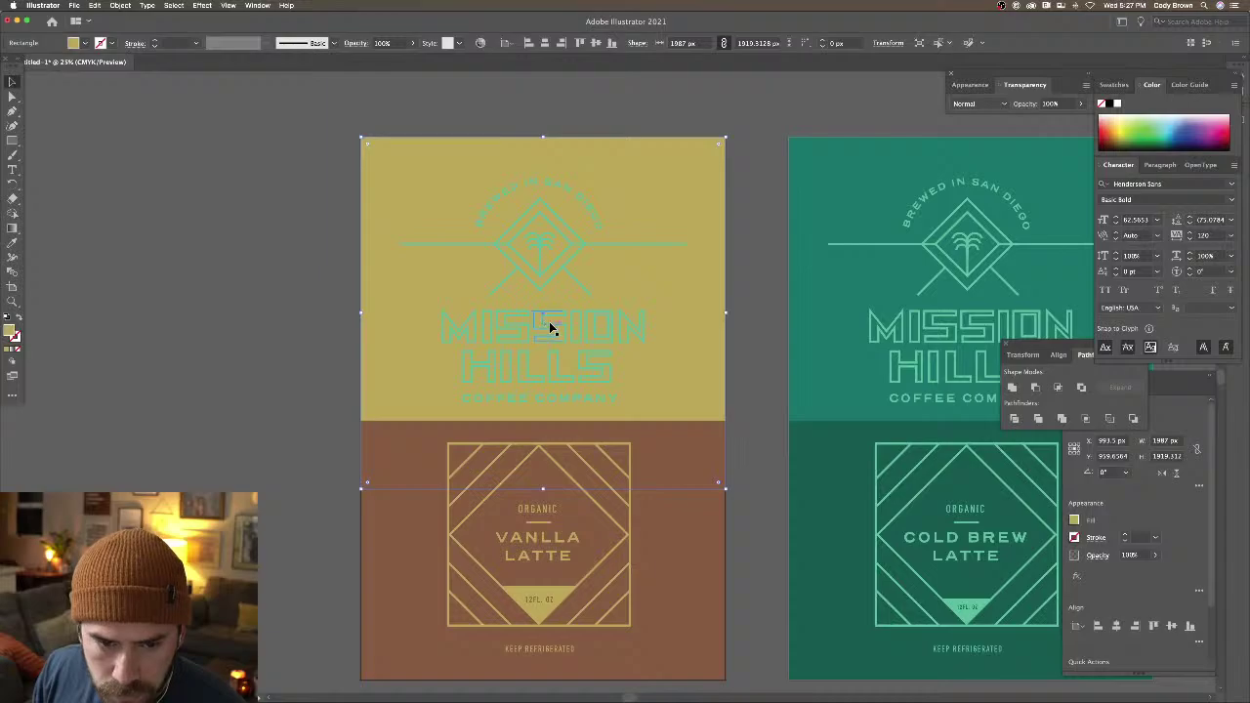
# Inside the logo group, fill the COFFEE COMPANY text with brown 895b3f
pyautogui.click(550, 328)
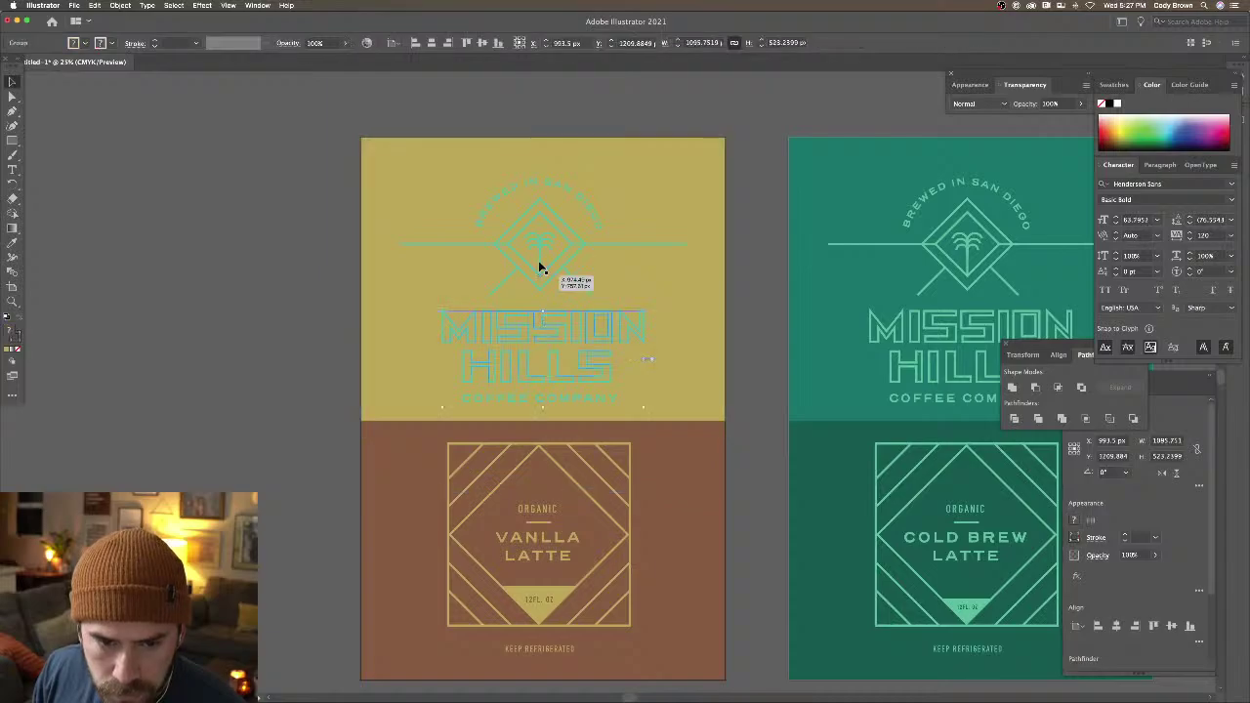
pyautogui.doubleClick(491, 399)
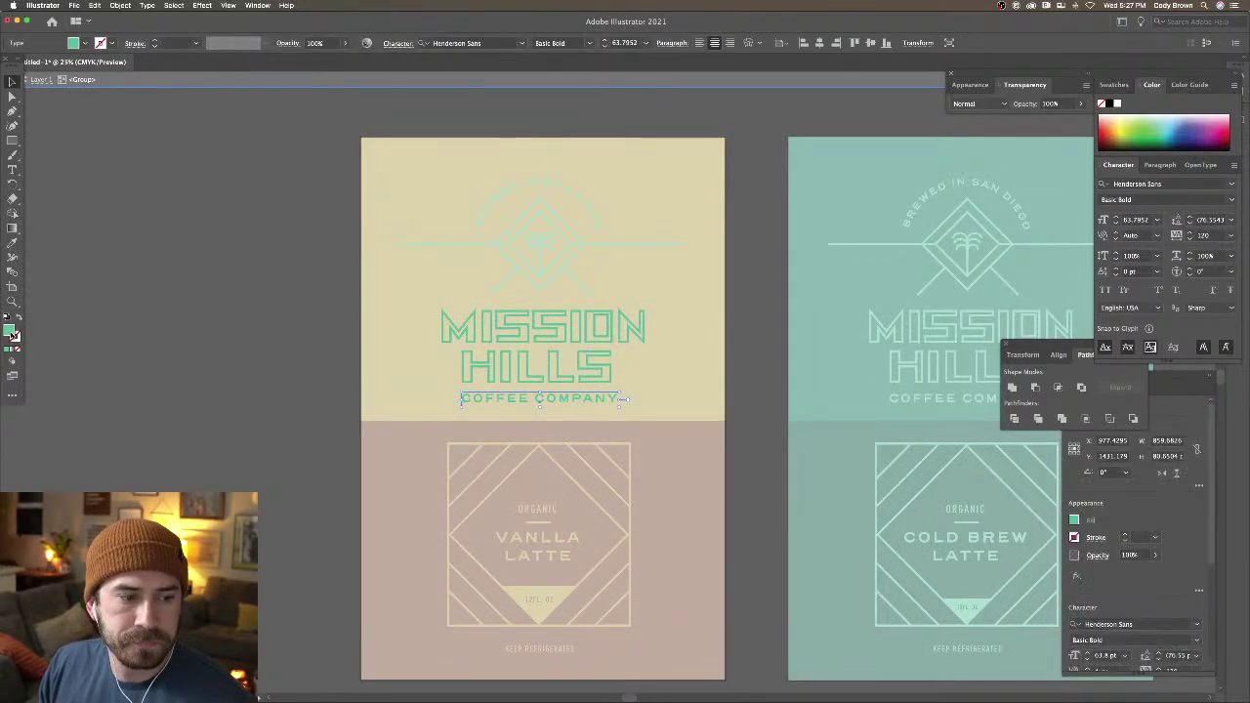
pyautogui.doubleClick(12, 333)
pyautogui.click(1023, 437)
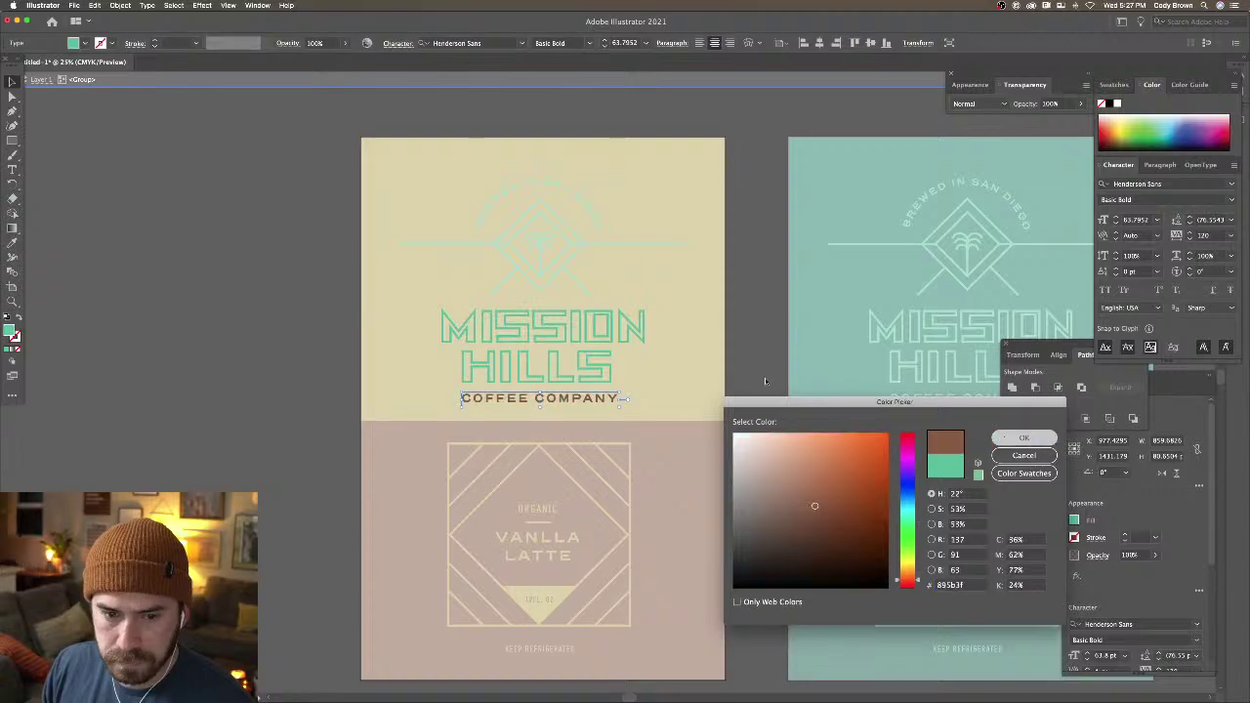
pyautogui.click(605, 332)
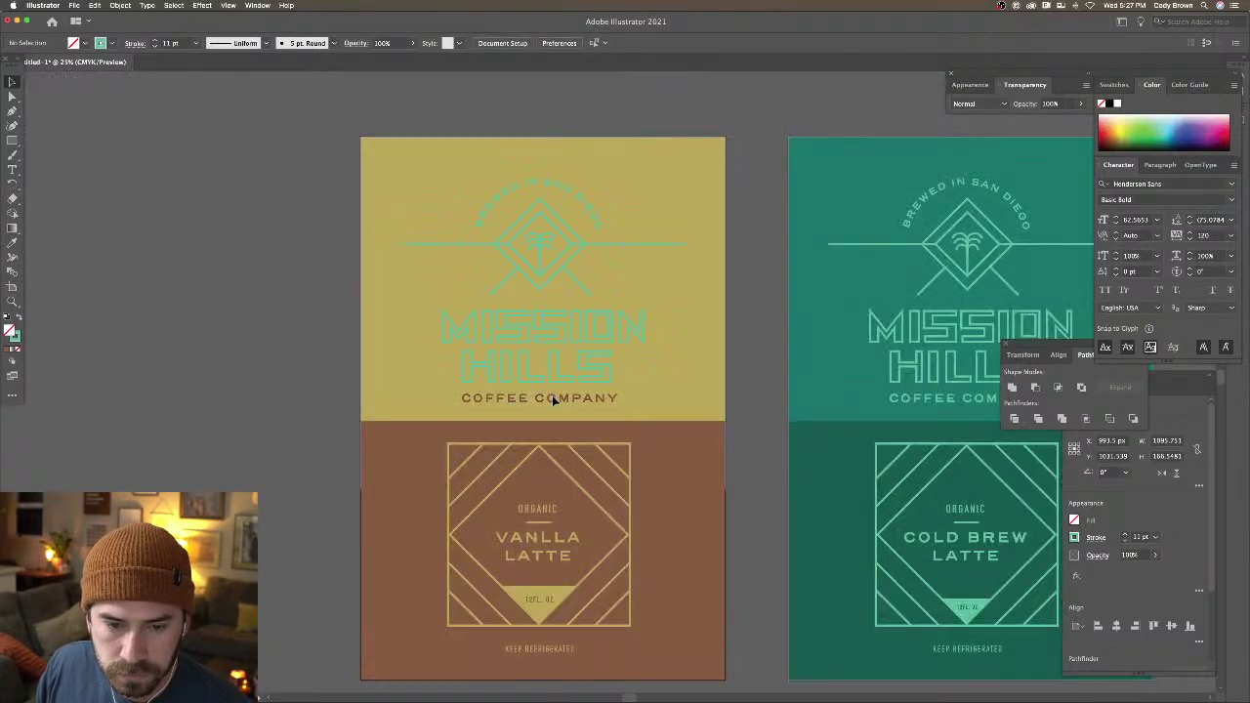
pyautogui.click(552, 399)
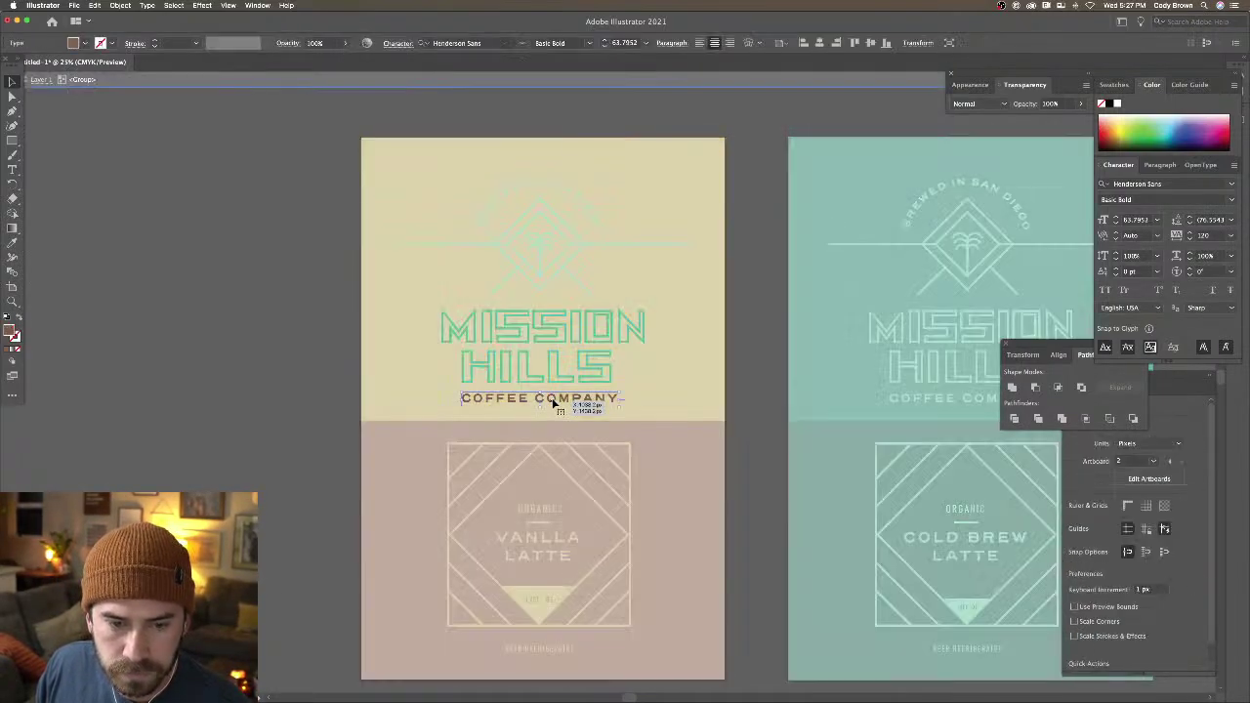
pyautogui.doubleClick(377, 348)
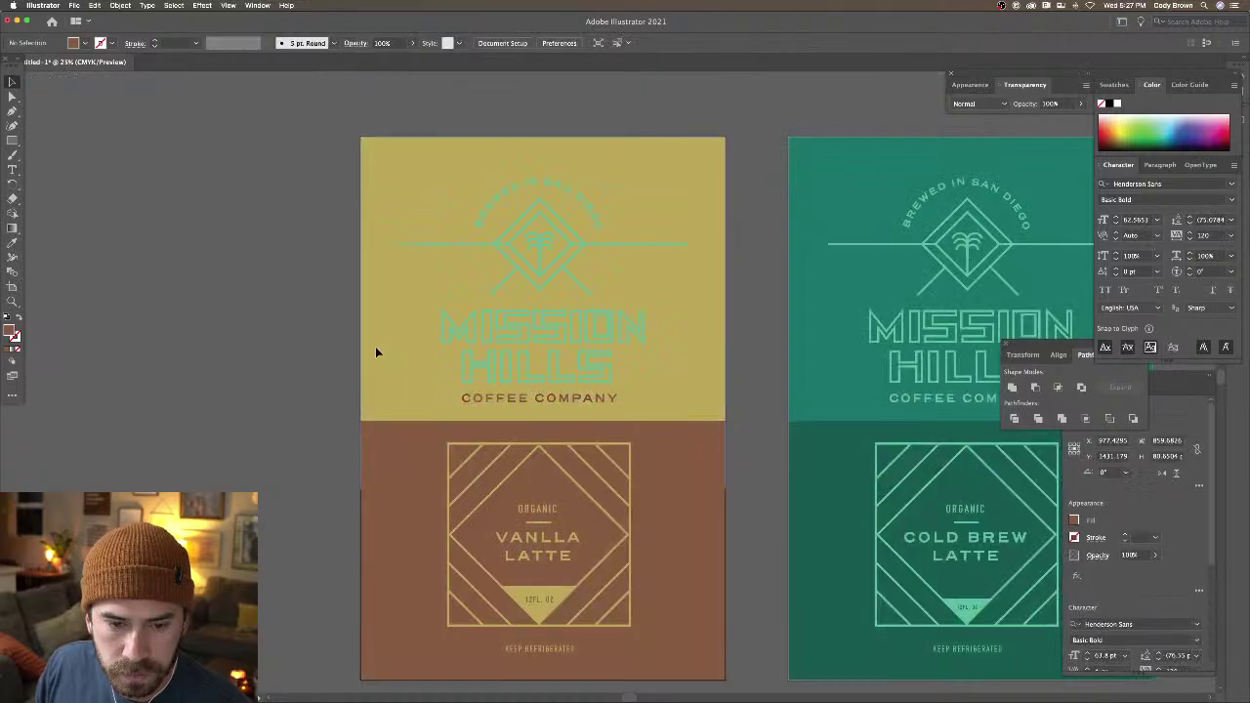
# Give the MISSION HILLS lettering a brown 895b3f outline and exit the group
pyautogui.click(551, 386)
pyautogui.doubleClick(551, 381)
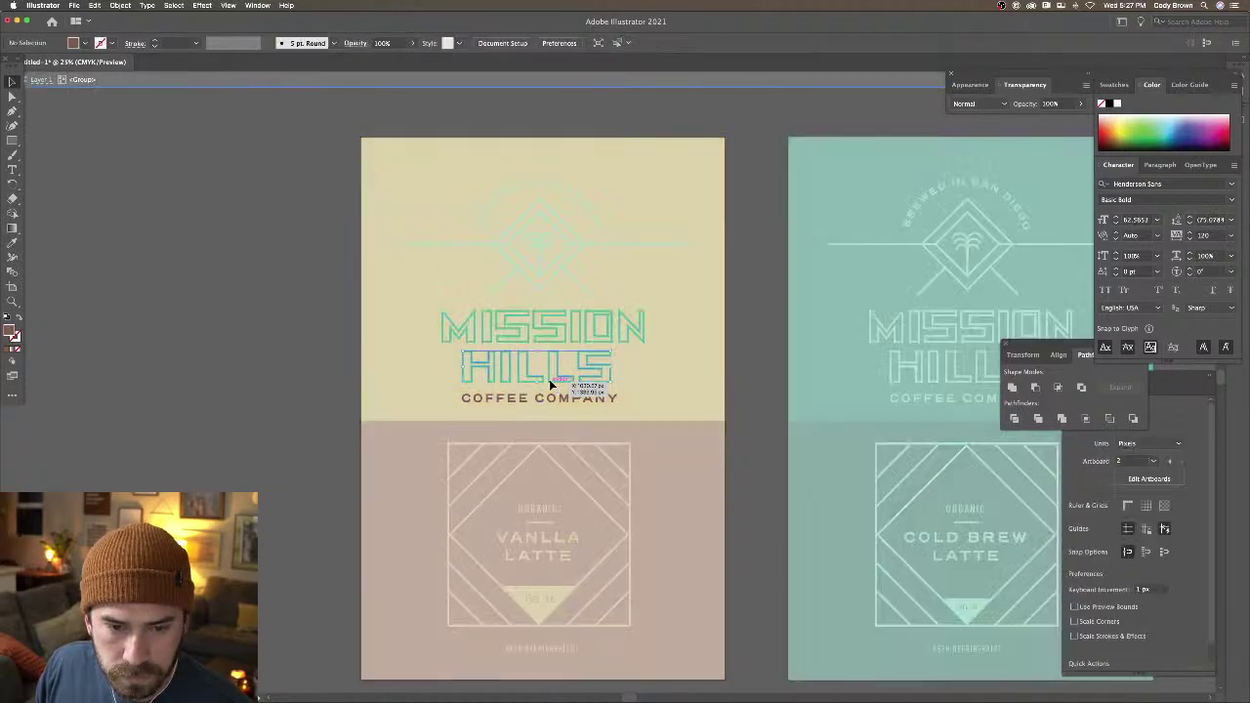
pyautogui.keyDown('shift'); pyautogui.click(456, 330); pyautogui.keyUp('shift')
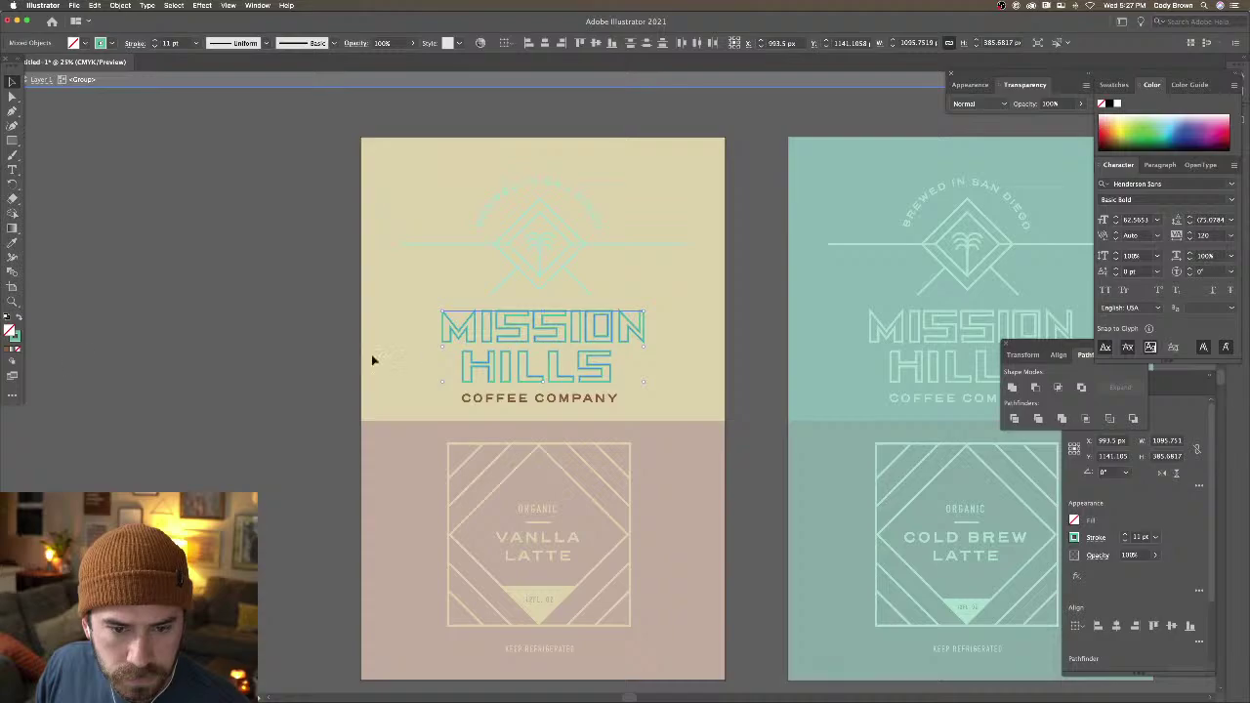
pyautogui.doubleClick(15, 337)
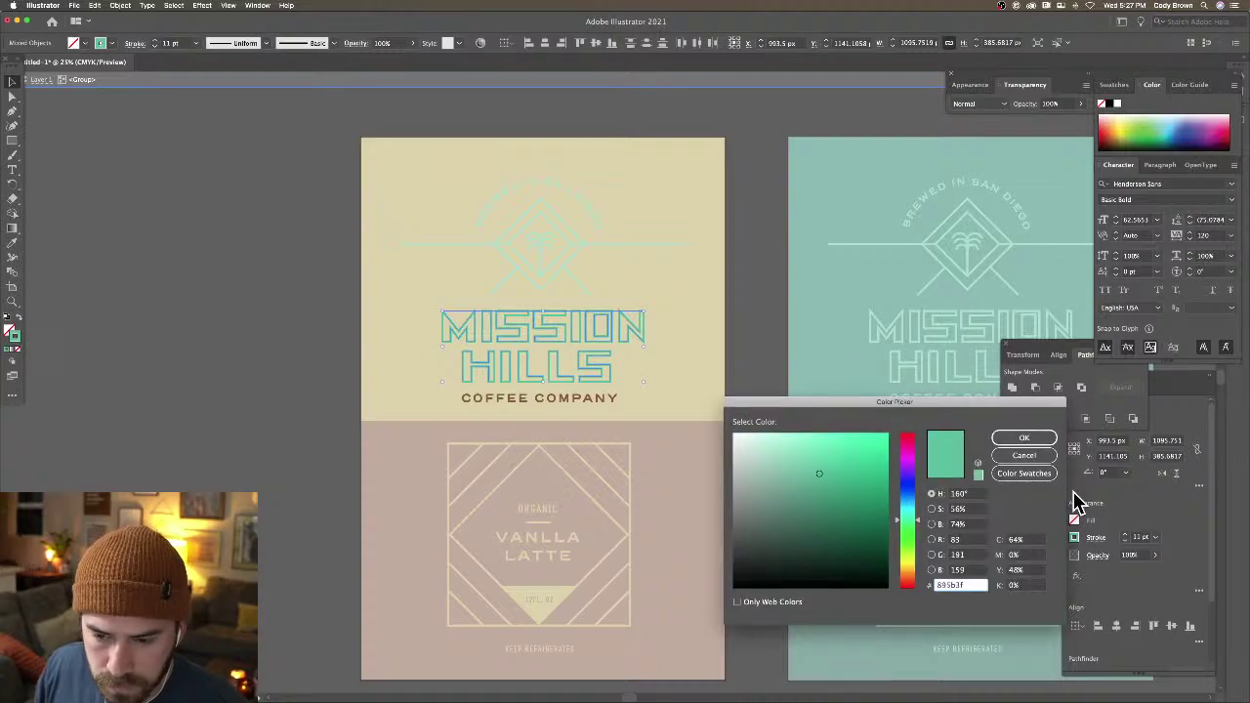
pyautogui.click(1027, 438)
pyautogui.doubleClick(756, 381)
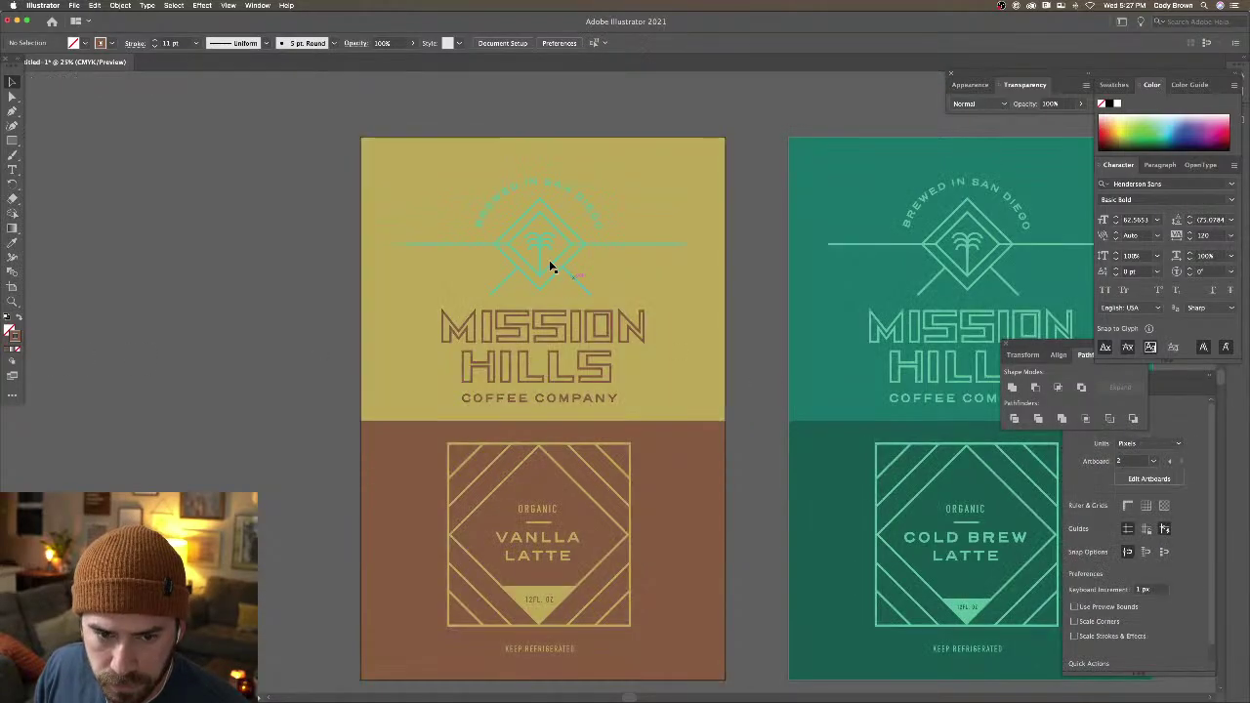
pyautogui.click(558, 258)
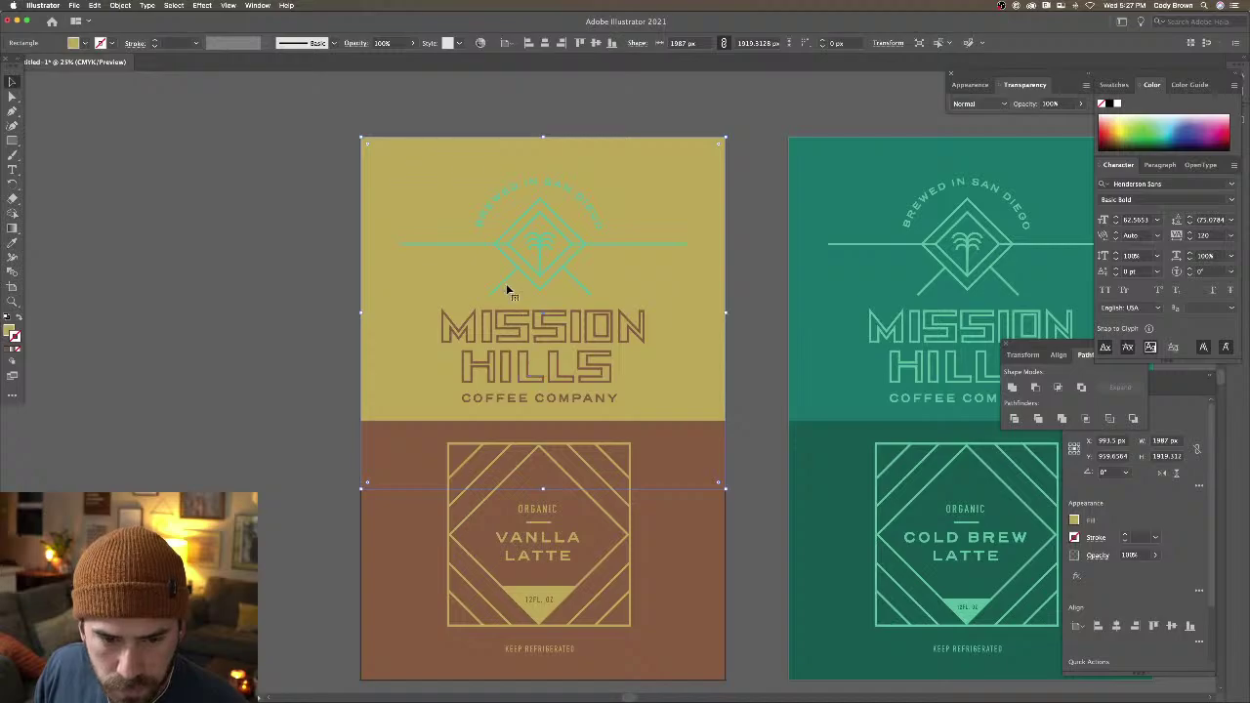
# Set the stroke of the emblem lines and arched text to brown 8b5b3f
pyautogui.click(521, 278)
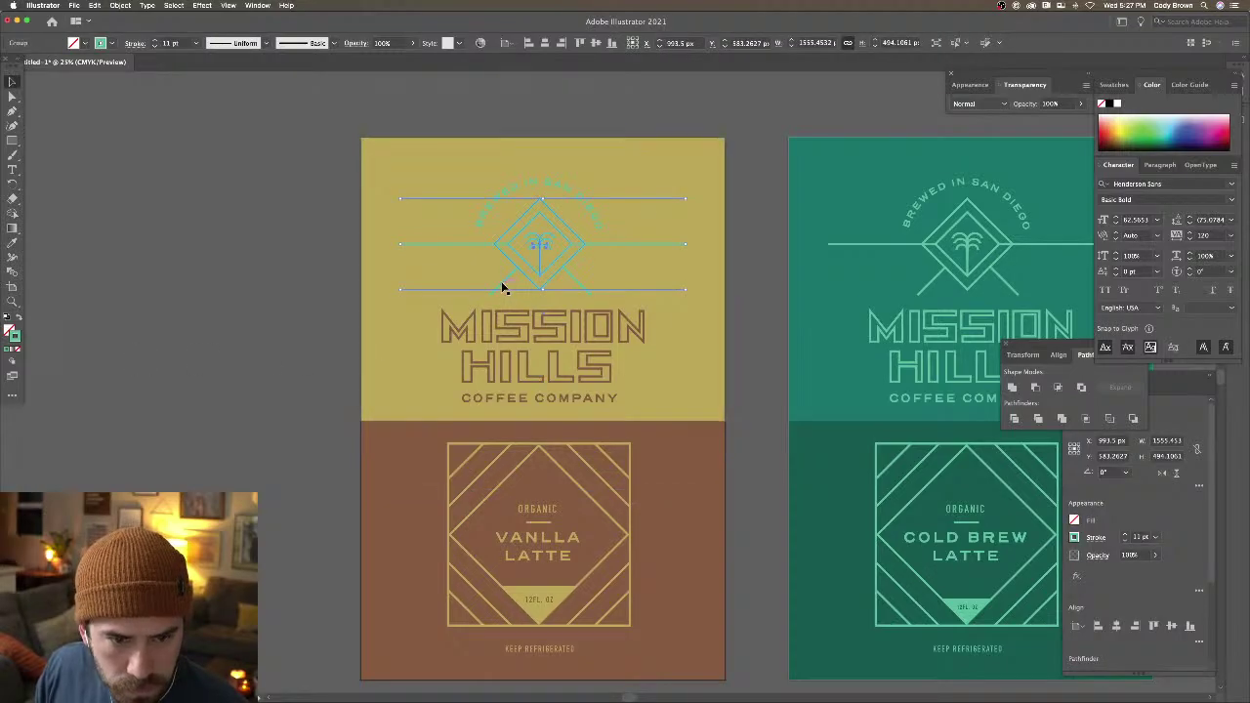
pyautogui.keyDown('shift'); pyautogui.click(593, 215); pyautogui.keyUp('shift')
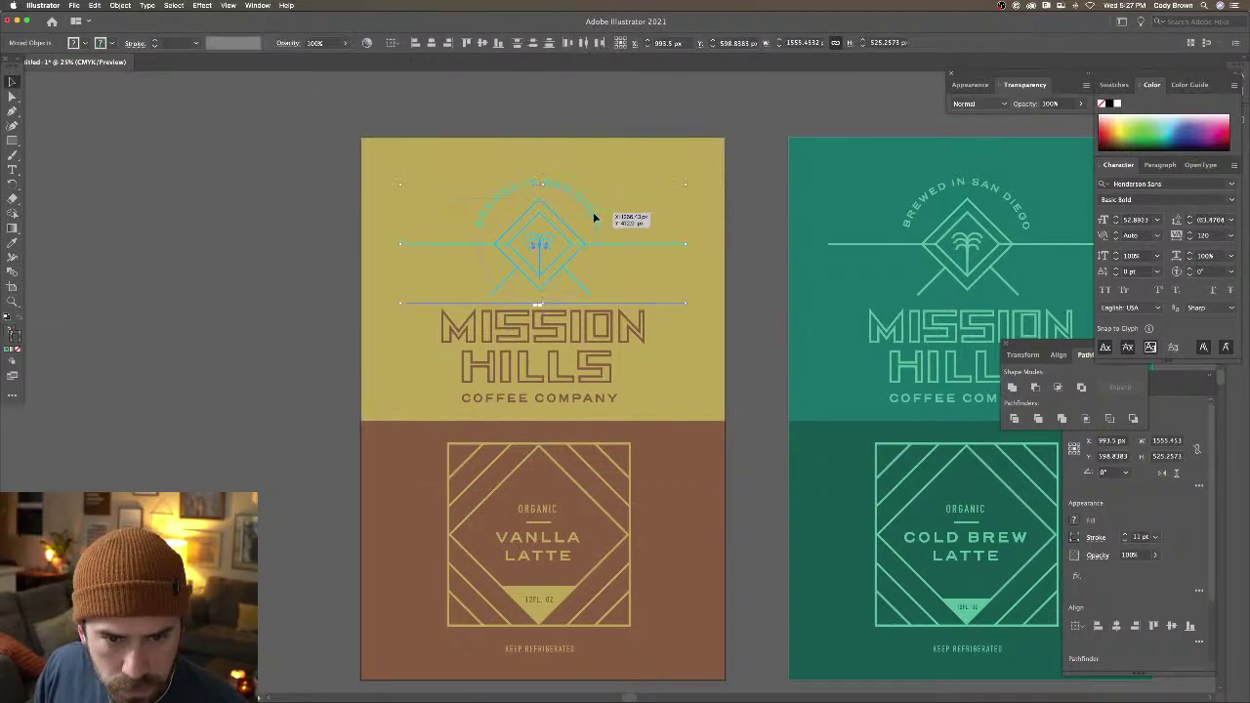
pyautogui.doubleClick(15, 337)
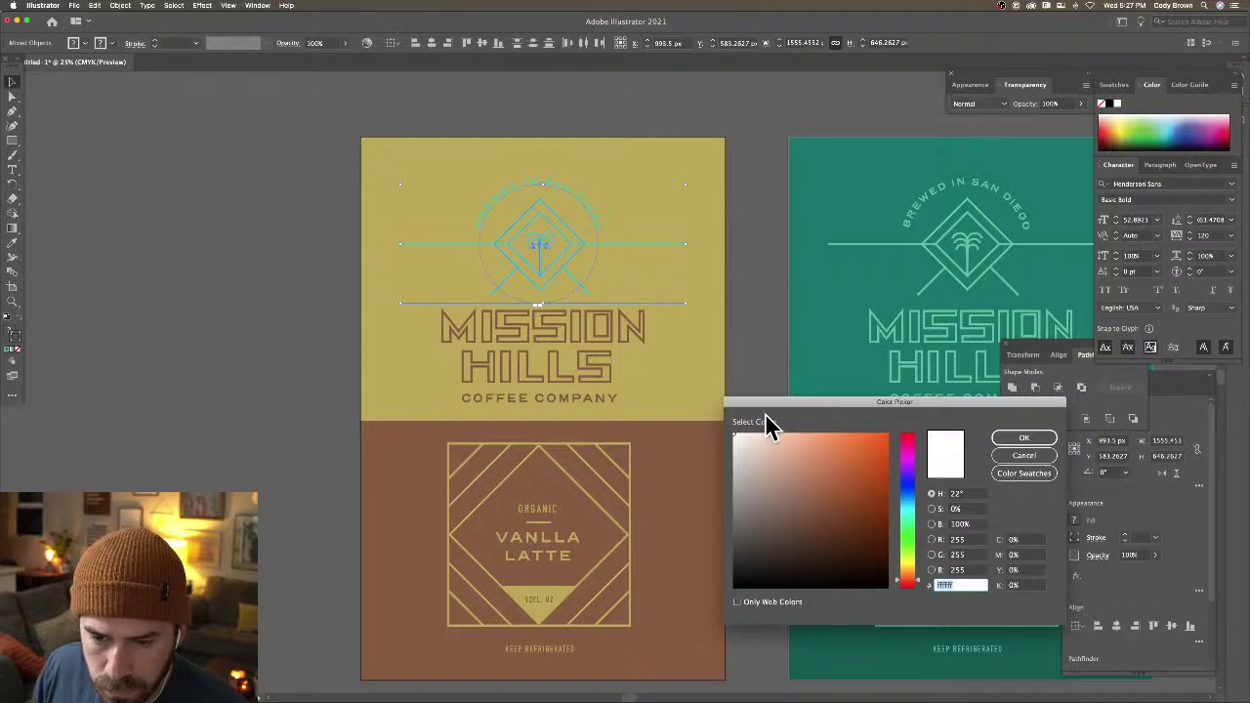
pyautogui.write('8b5b3f')
pyautogui.press('Return')
# Refill the lower background panel with deep maroon 6d2a26
pyautogui.click(771, 316)
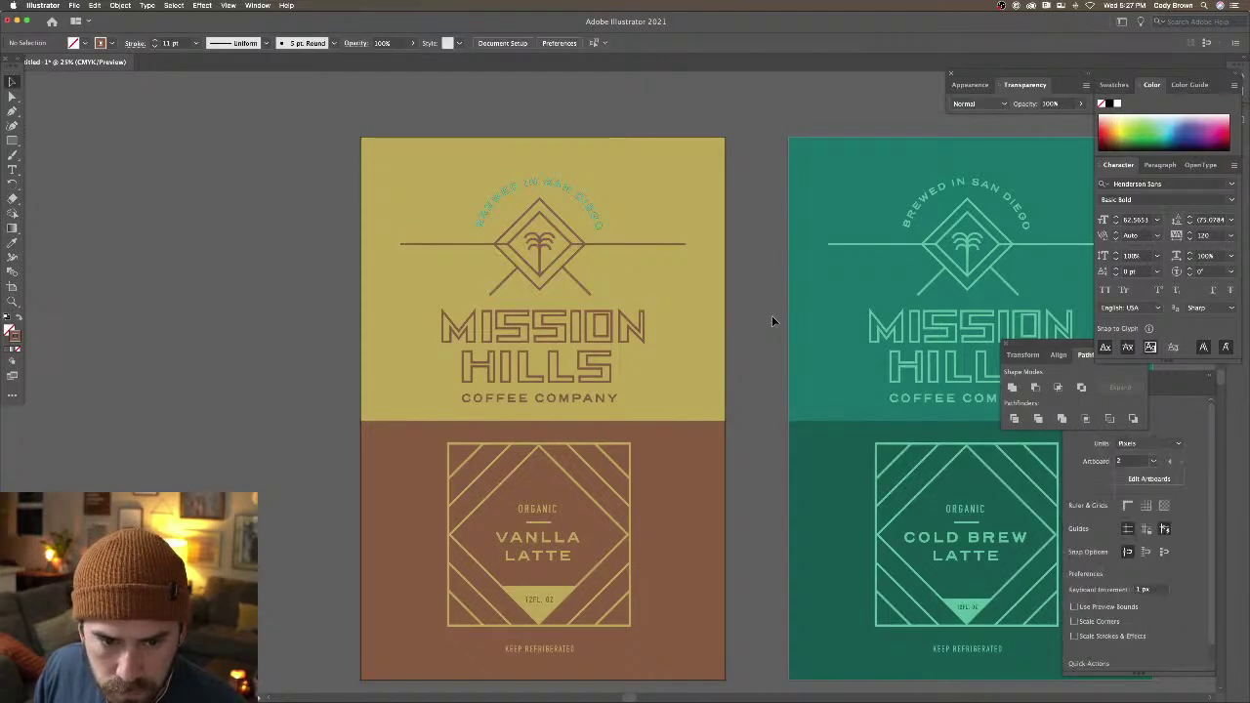
pyautogui.scroll(-1, 703, 381)
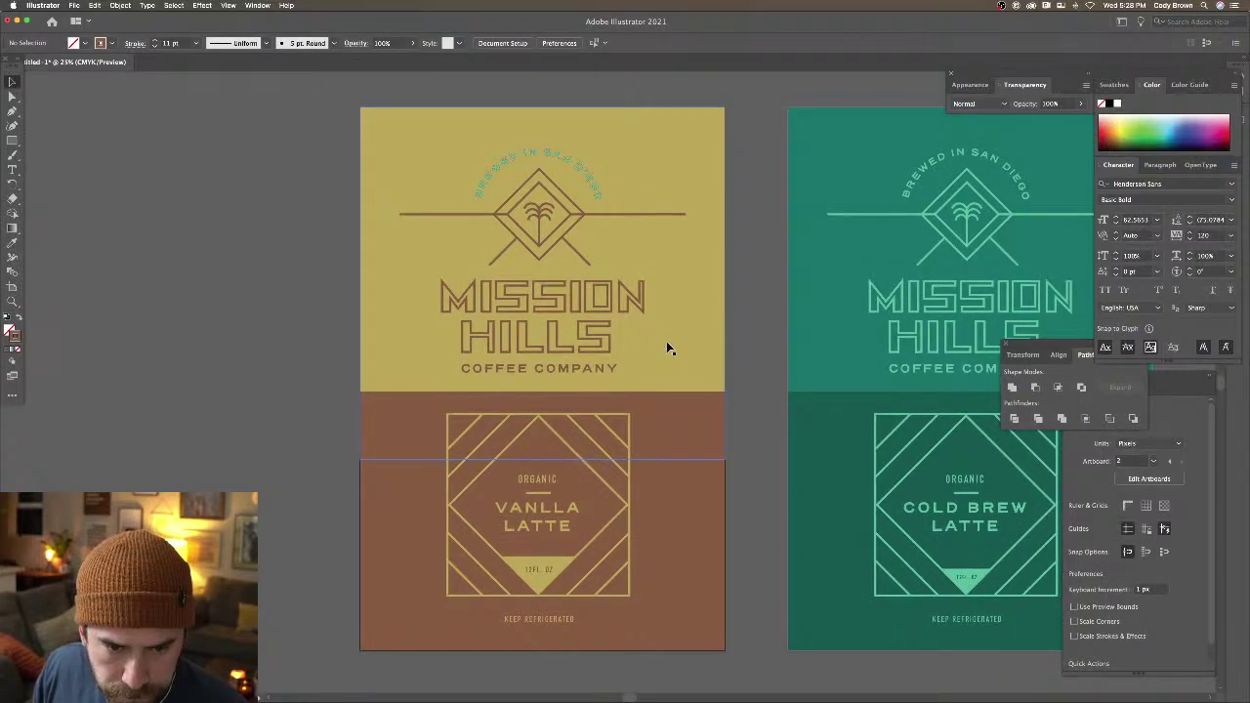
pyautogui.click(429, 413)
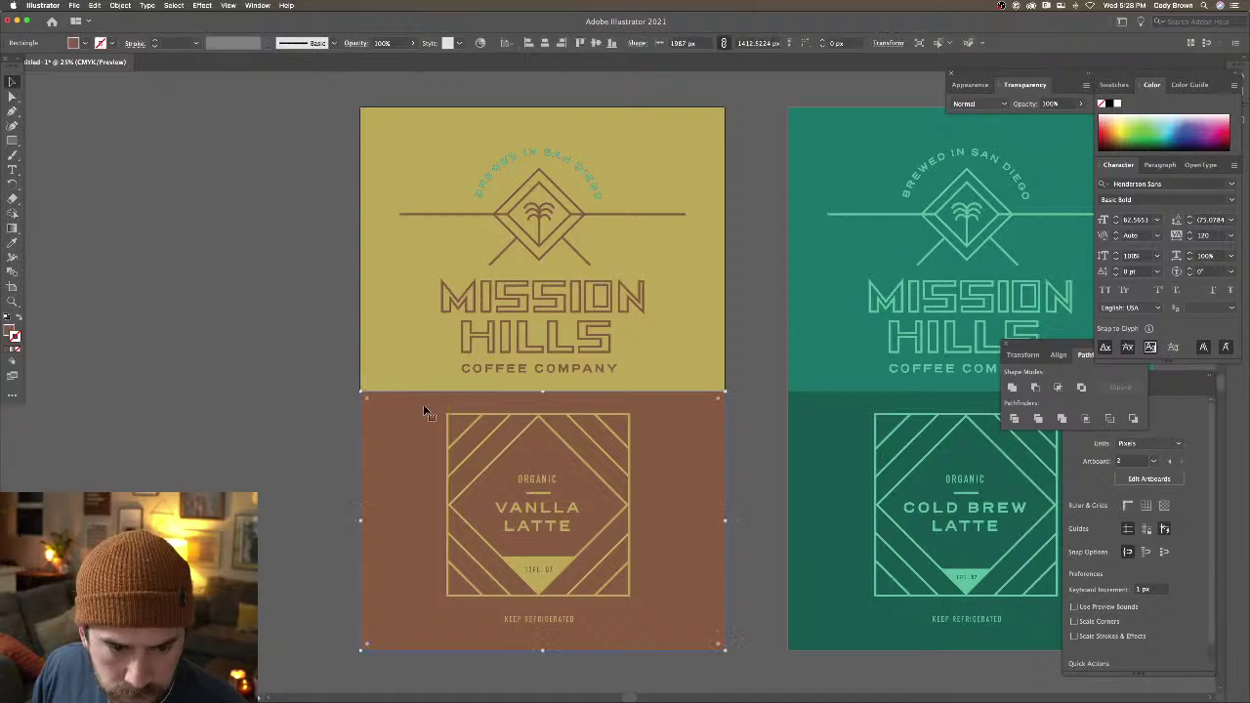
pyautogui.doubleClick(11, 331)
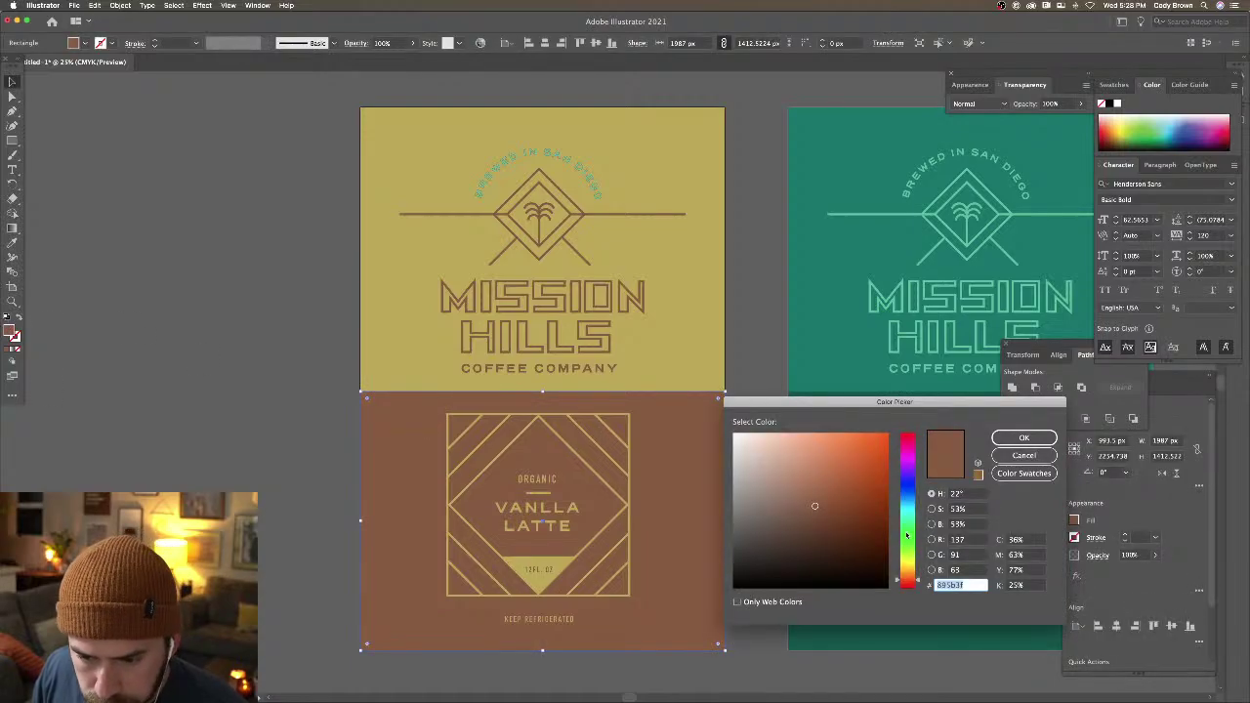
pyautogui.moveTo(919, 582); pyautogui.dragTo(917, 587)
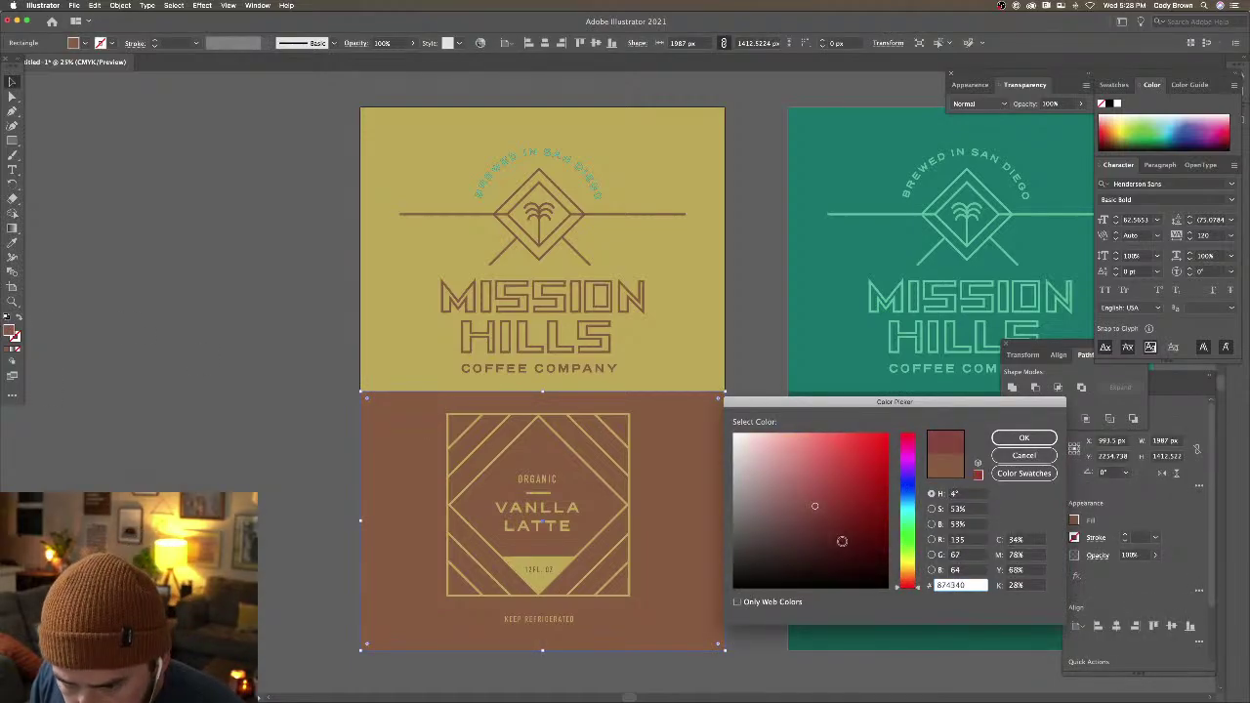
pyautogui.moveTo(841, 540); pyautogui.dragTo(832, 521)
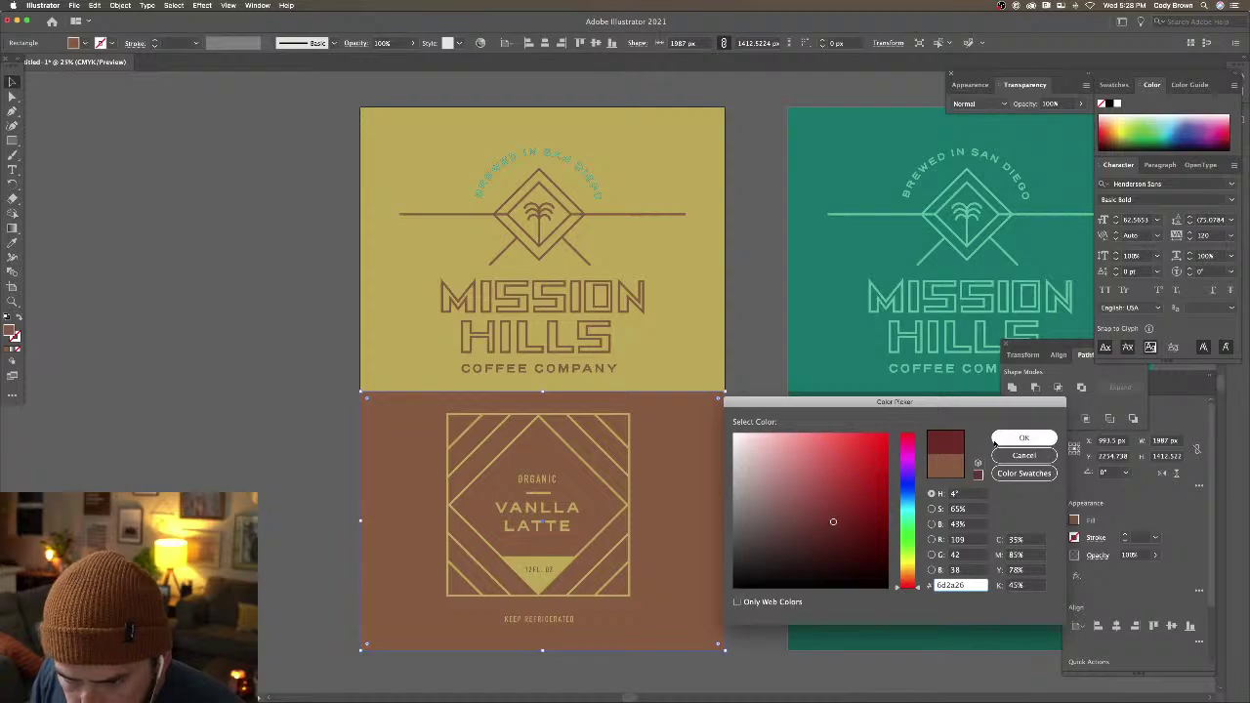
pyautogui.click(996, 439)
pyautogui.click(767, 438)
# Ungroup the MISSION HILLS logo and eyedropper the maroon onto COFFEE COMPANY
pyautogui.scroll(2, 771, 469)
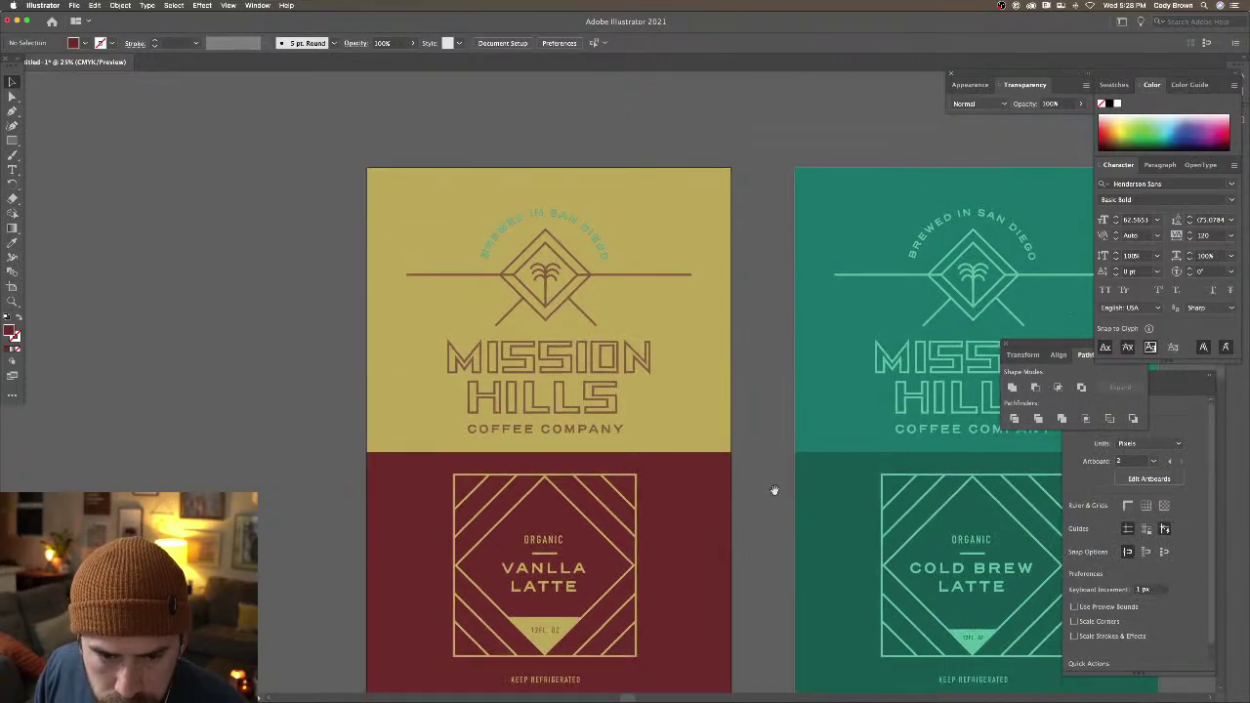
pyautogui.click(554, 414)
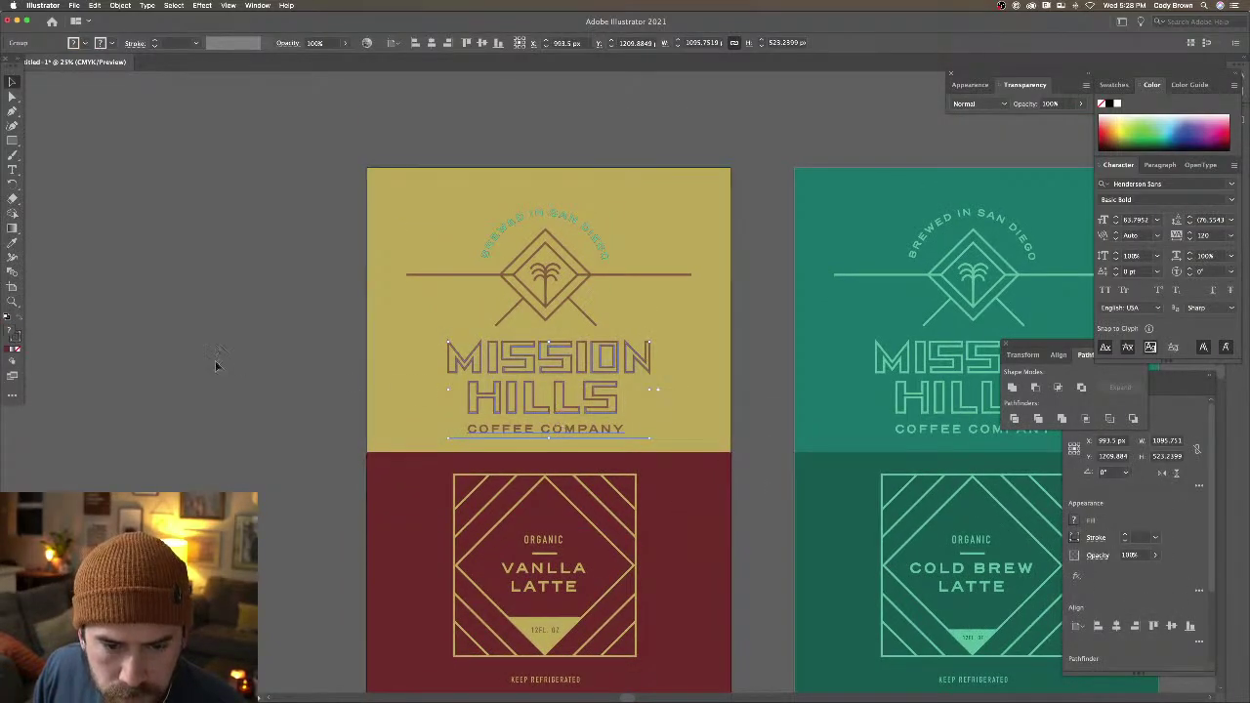
pyautogui.click(120, 5)
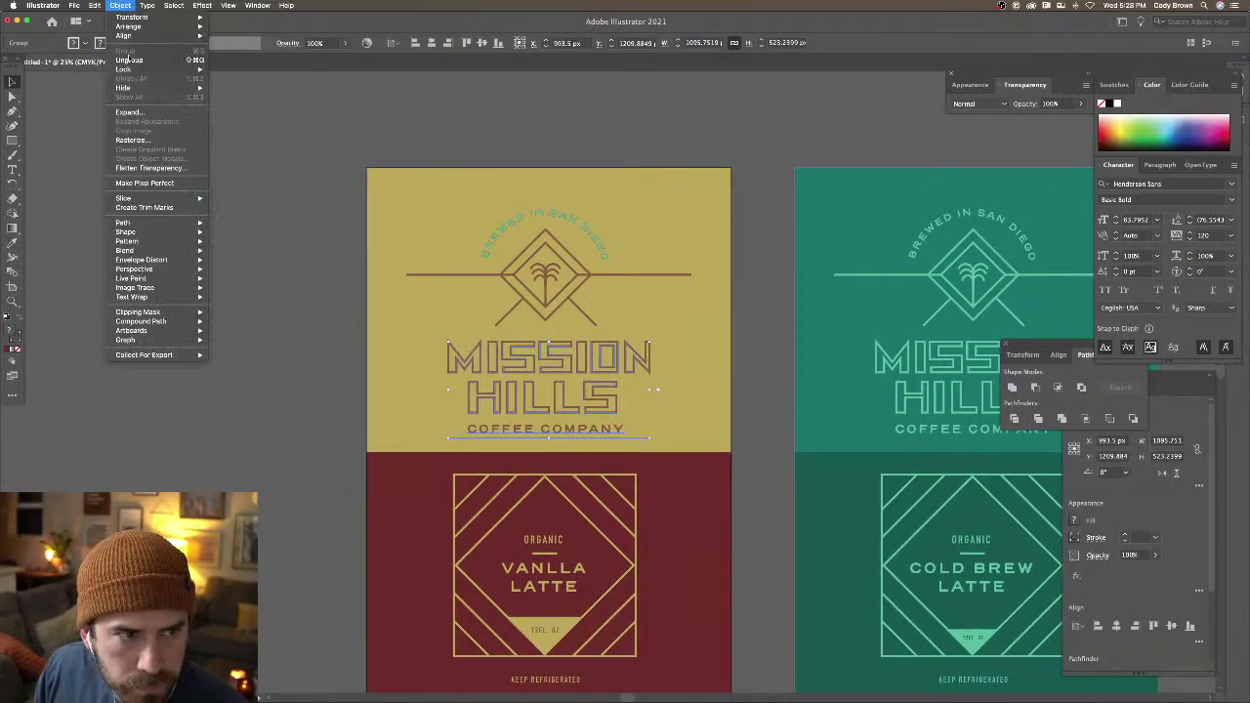
pyautogui.click(166, 106)
pyautogui.click(553, 429)
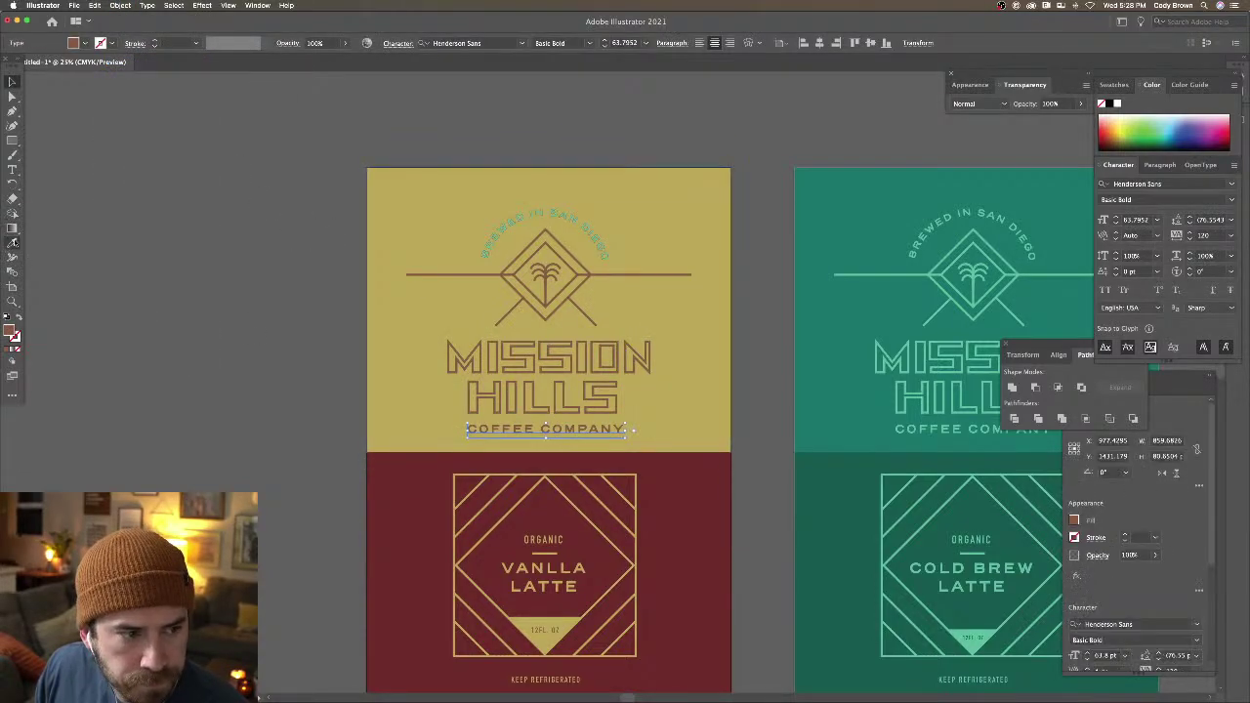
pyautogui.press('i')
pyautogui.click(12, 82)
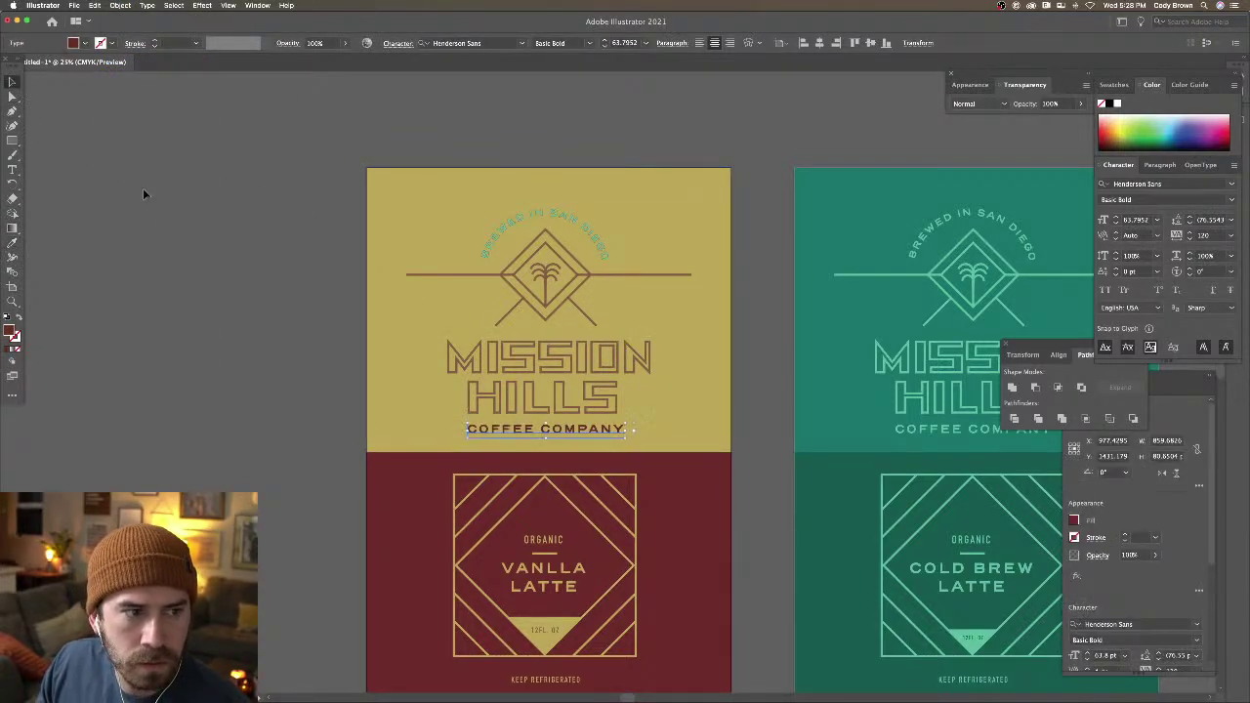
pyautogui.click(555, 377)
pyautogui.click(408, 498)
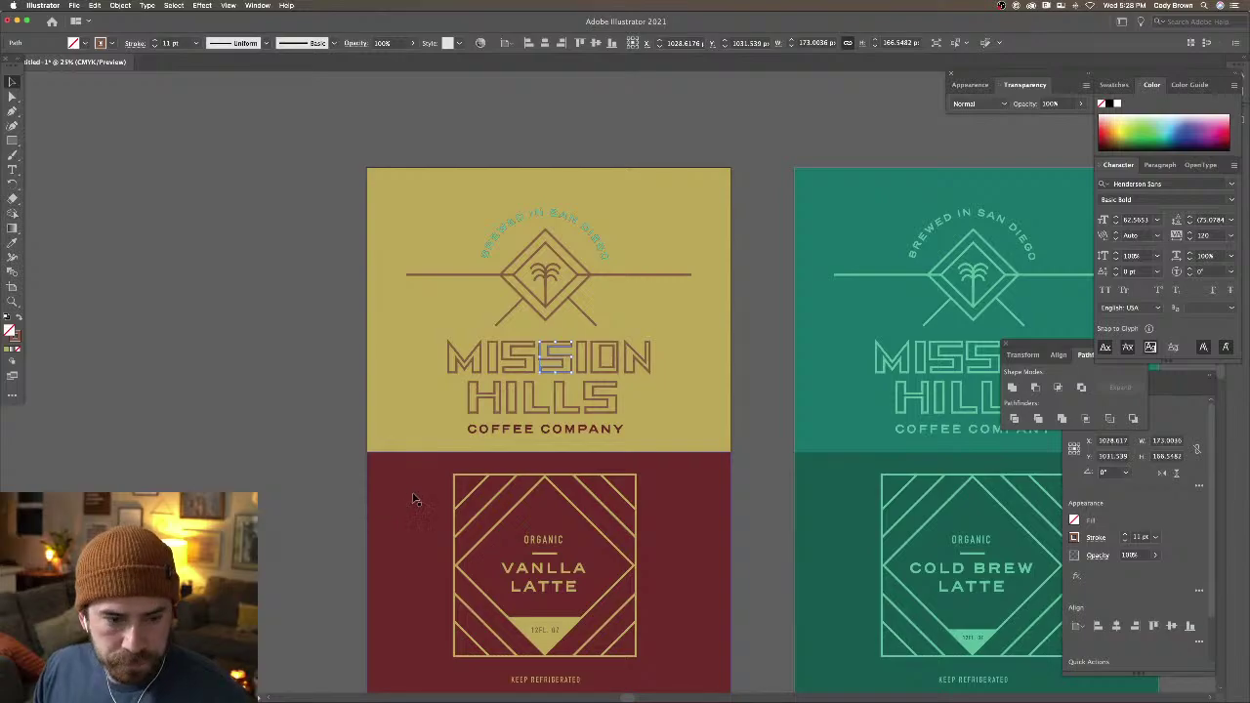
# Group the MISSION letters and set the wordmark's stroke to dark maroon 6e2b27
pyautogui.doubleClick(11, 335)
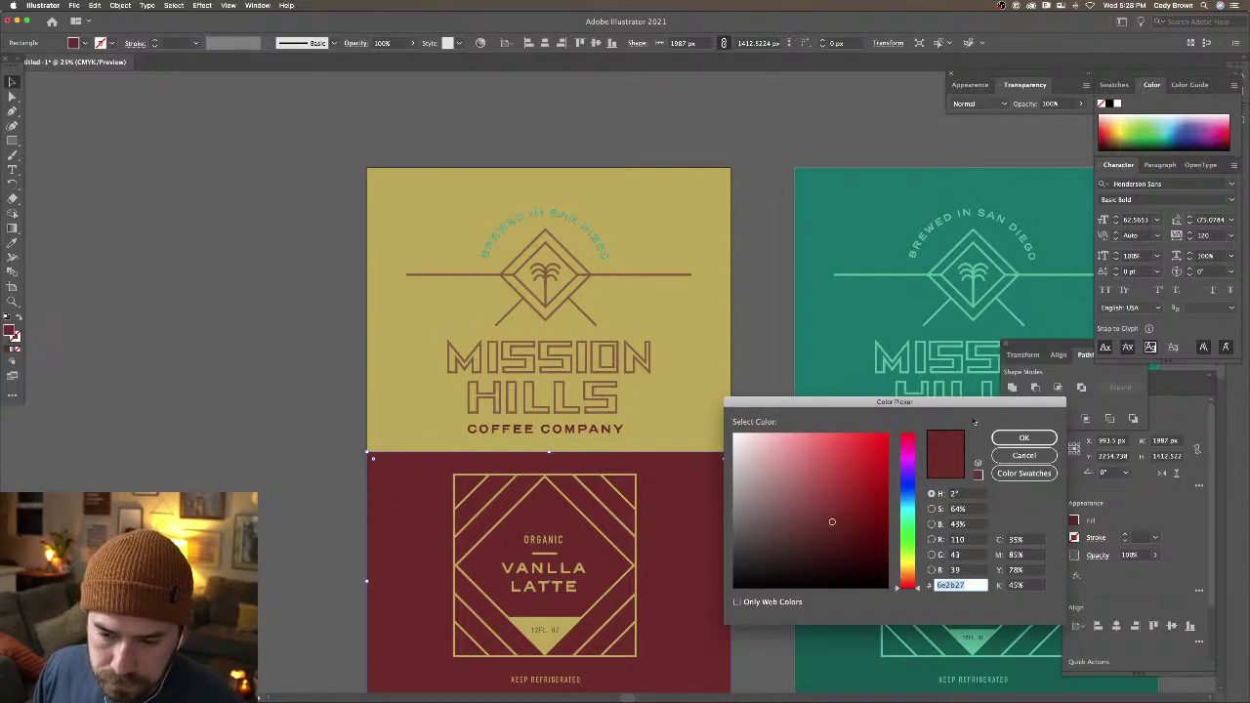
pyautogui.click(1023, 438)
pyautogui.click(533, 360)
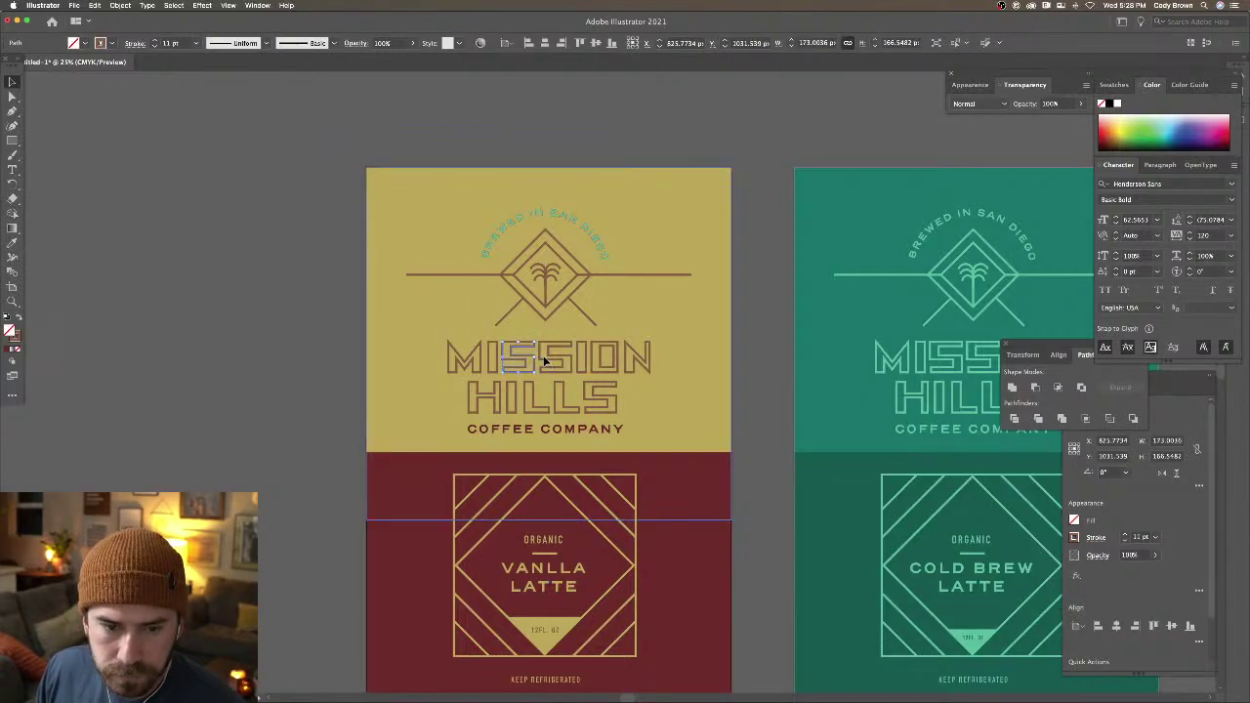
pyautogui.click(470, 361)
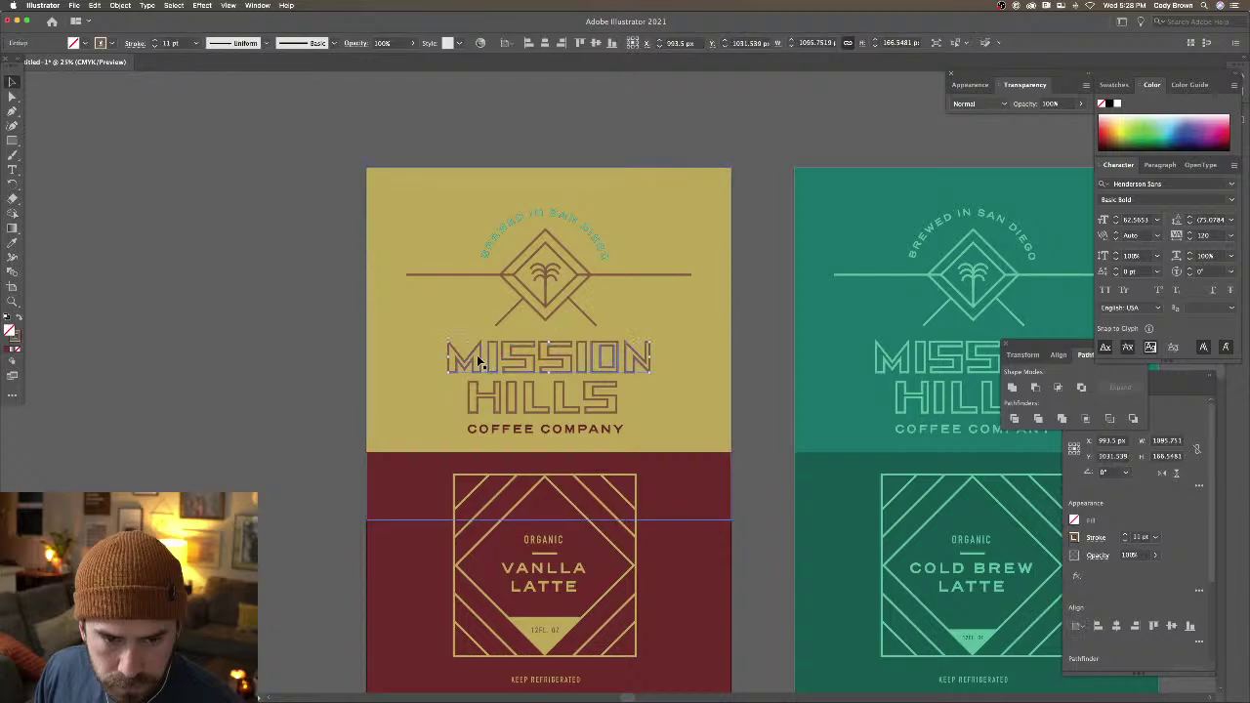
pyautogui.click(559, 361)
pyautogui.rightClick(562, 364)
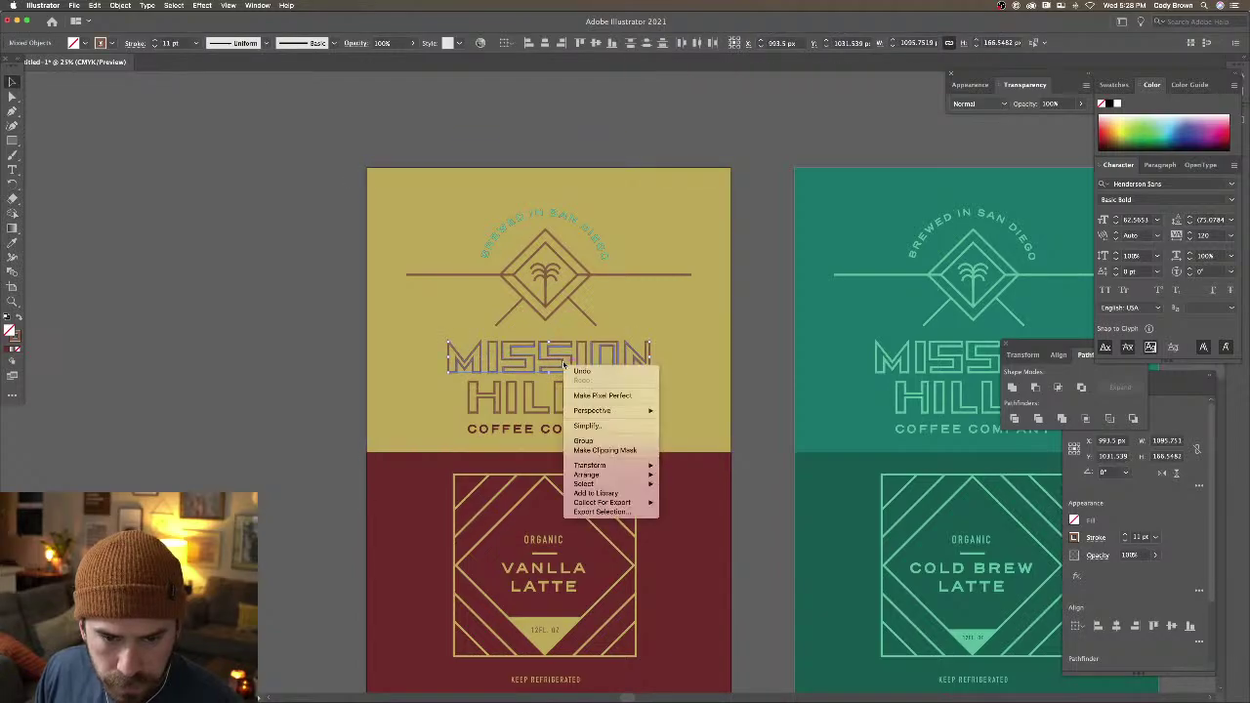
pyautogui.click(596, 439)
pyautogui.keyDown('shift'); pyautogui.click(524, 405); pyautogui.keyUp('shift')
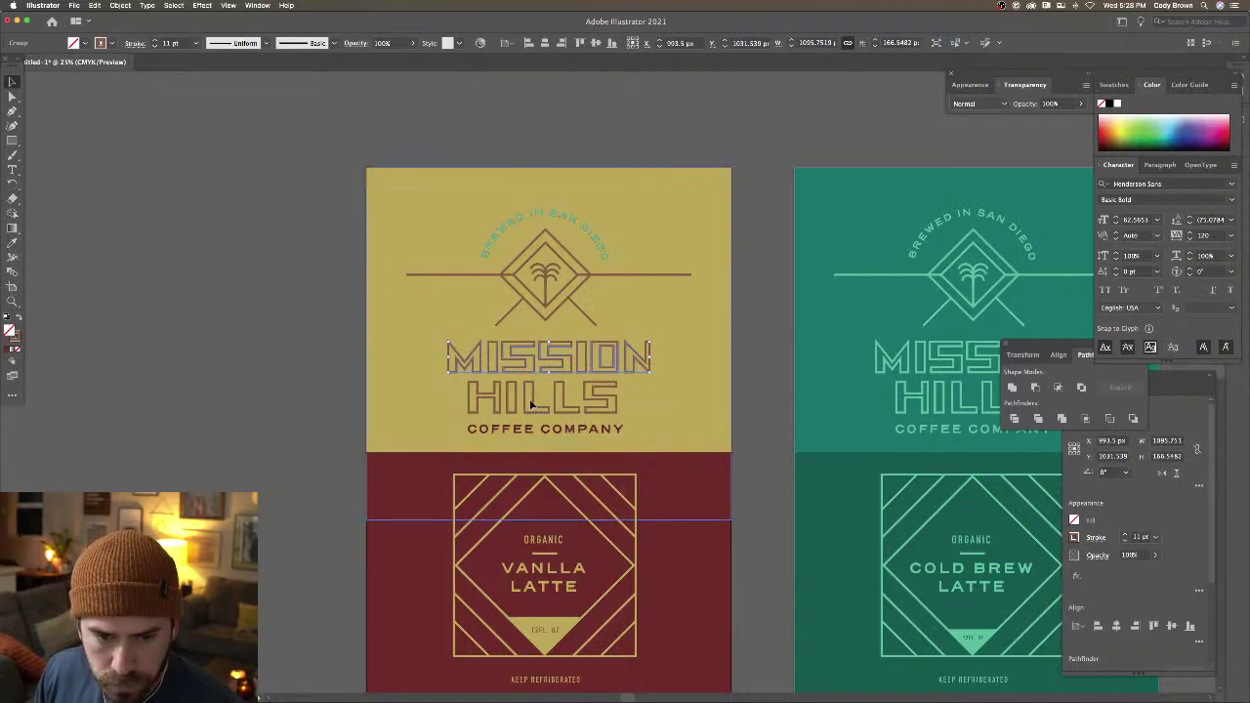
pyautogui.keyDown('shift'); pyautogui.click(632, 370); pyautogui.keyUp('shift')
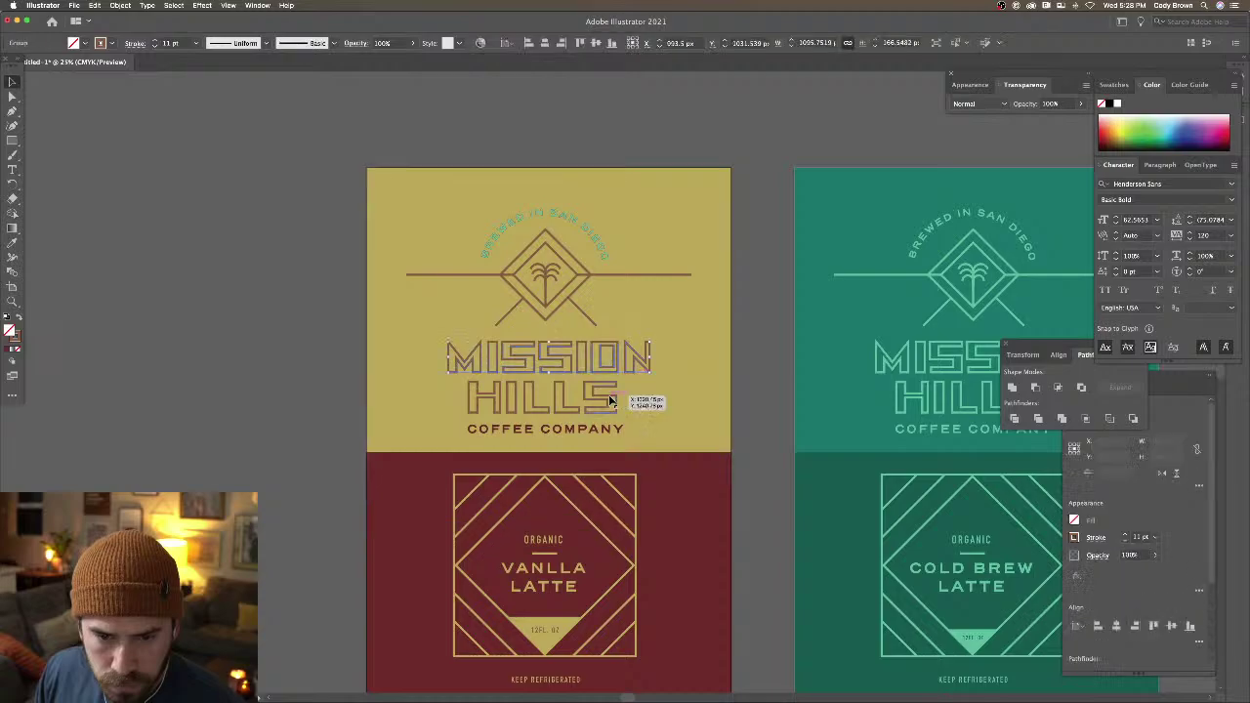
pyautogui.doubleClick(13, 334)
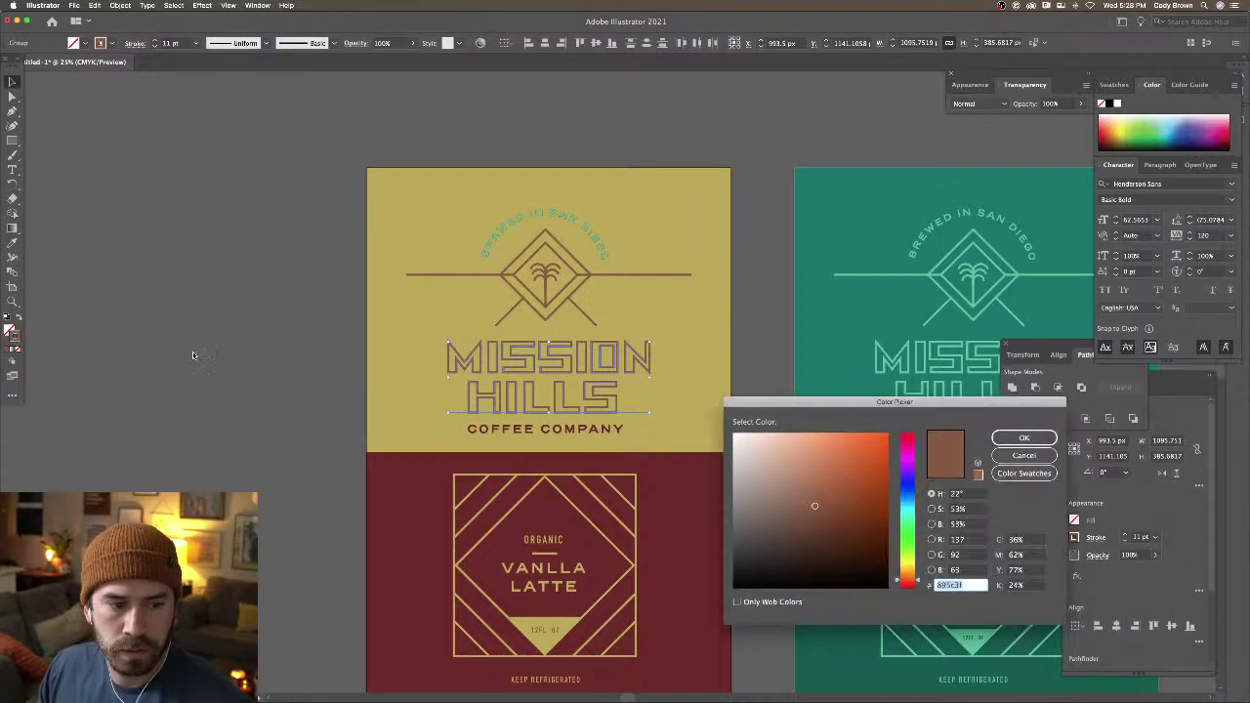
pyautogui.press('super+v')
pyautogui.press('Return')
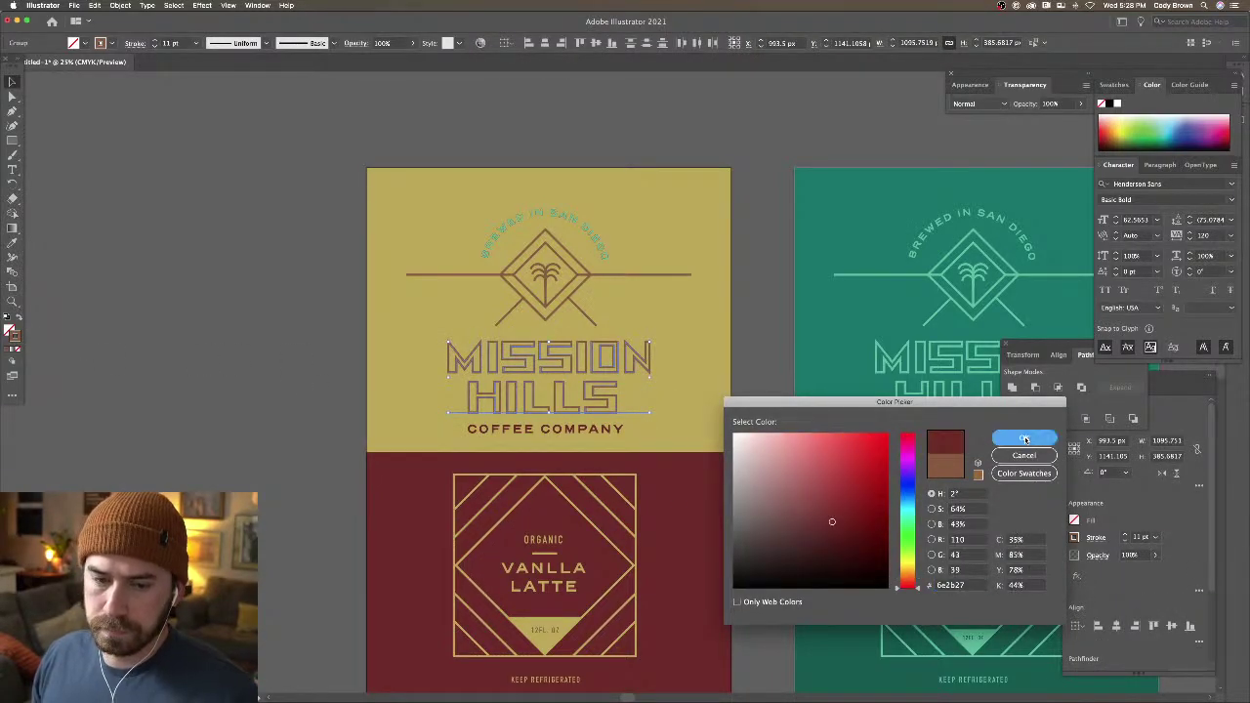
# Set the emblem's line, diamond and palm stroke to 6e2b27, confirming the chevrons already match
pyautogui.click(586, 281)
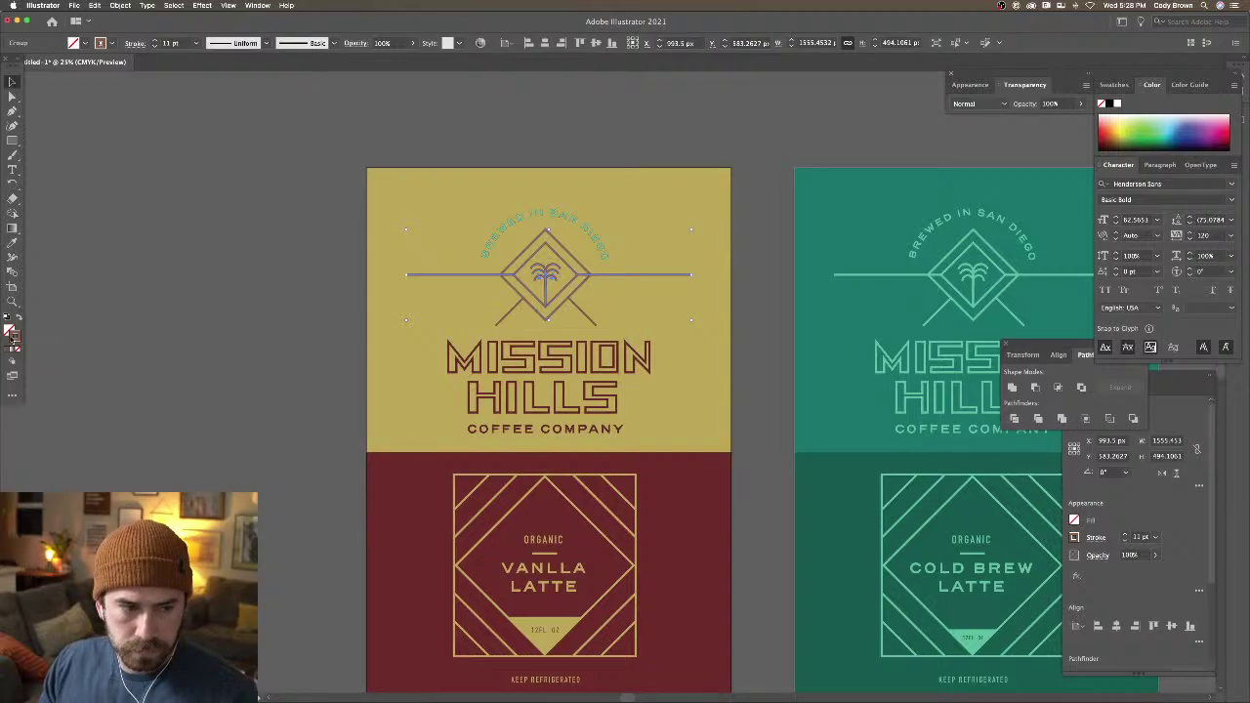
pyautogui.doubleClick(13, 342)
pyautogui.press('super+v')
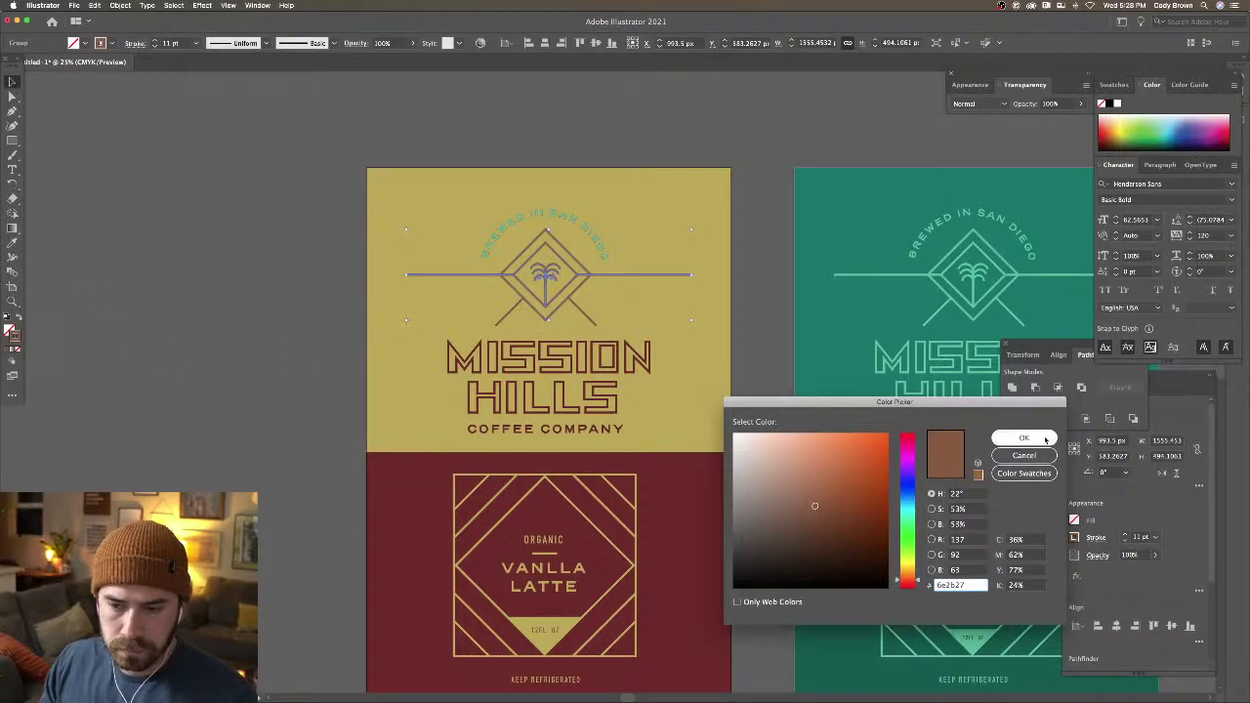
pyautogui.press('Return')
pyautogui.click(513, 314)
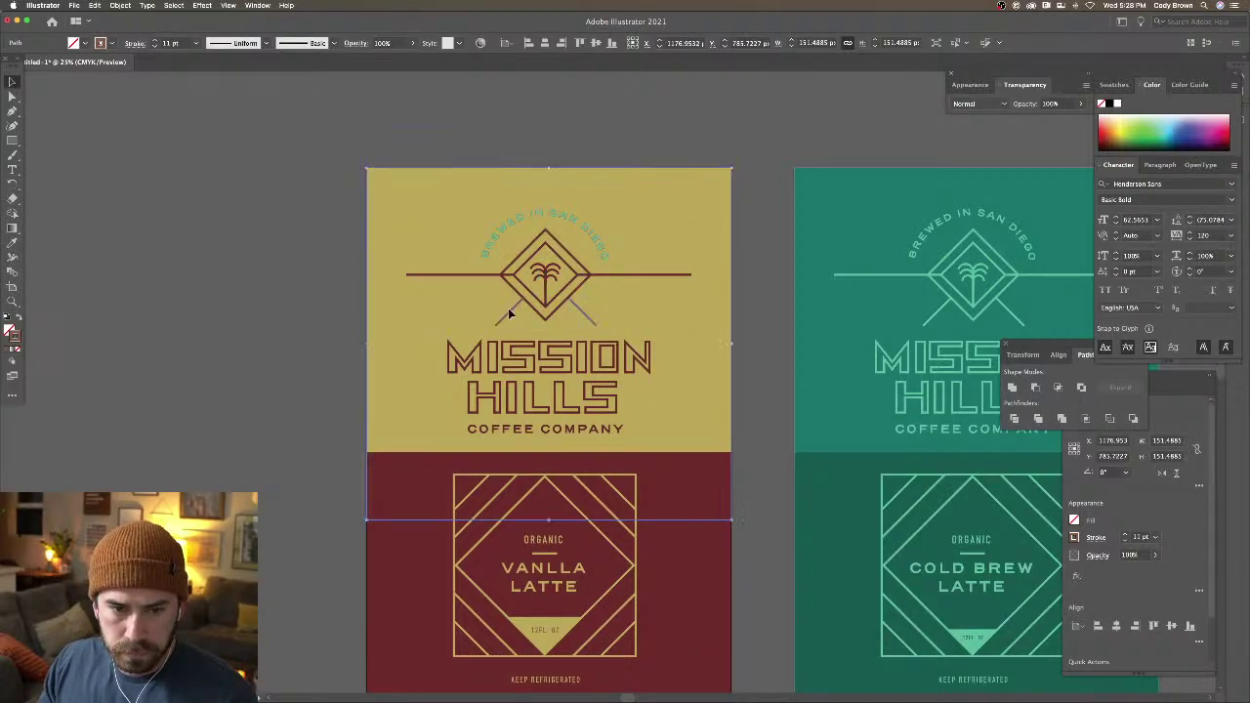
pyautogui.click(498, 317)
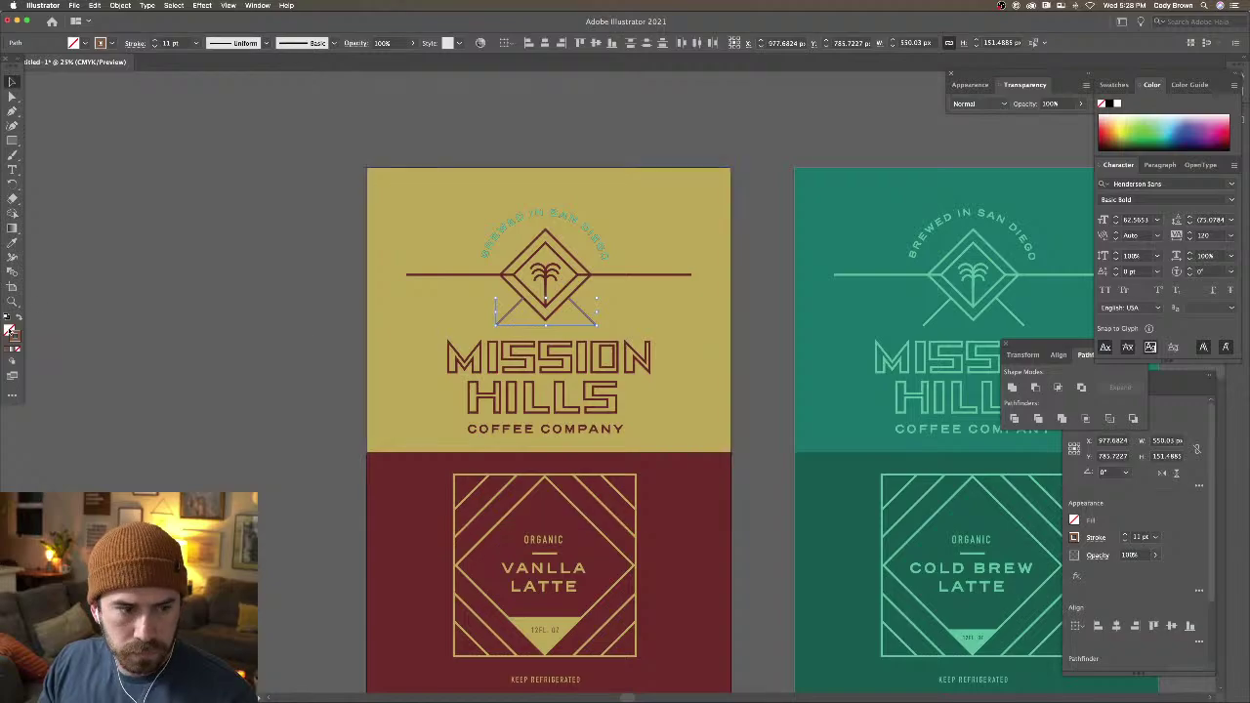
pyautogui.doubleClick(13, 335)
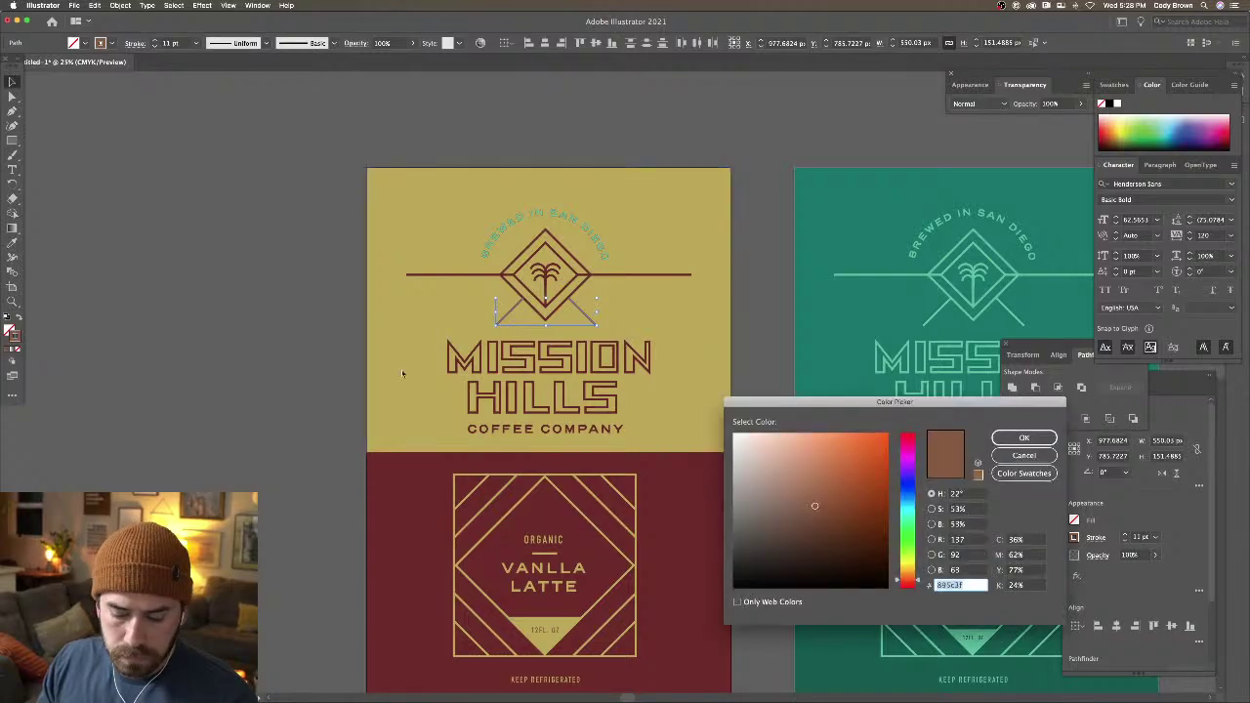
pyautogui.click(1015, 438)
# Give the arched BREWED IN SAN DIEGO text no stroke and a 6e2b27 fill
pyautogui.click(586, 226)
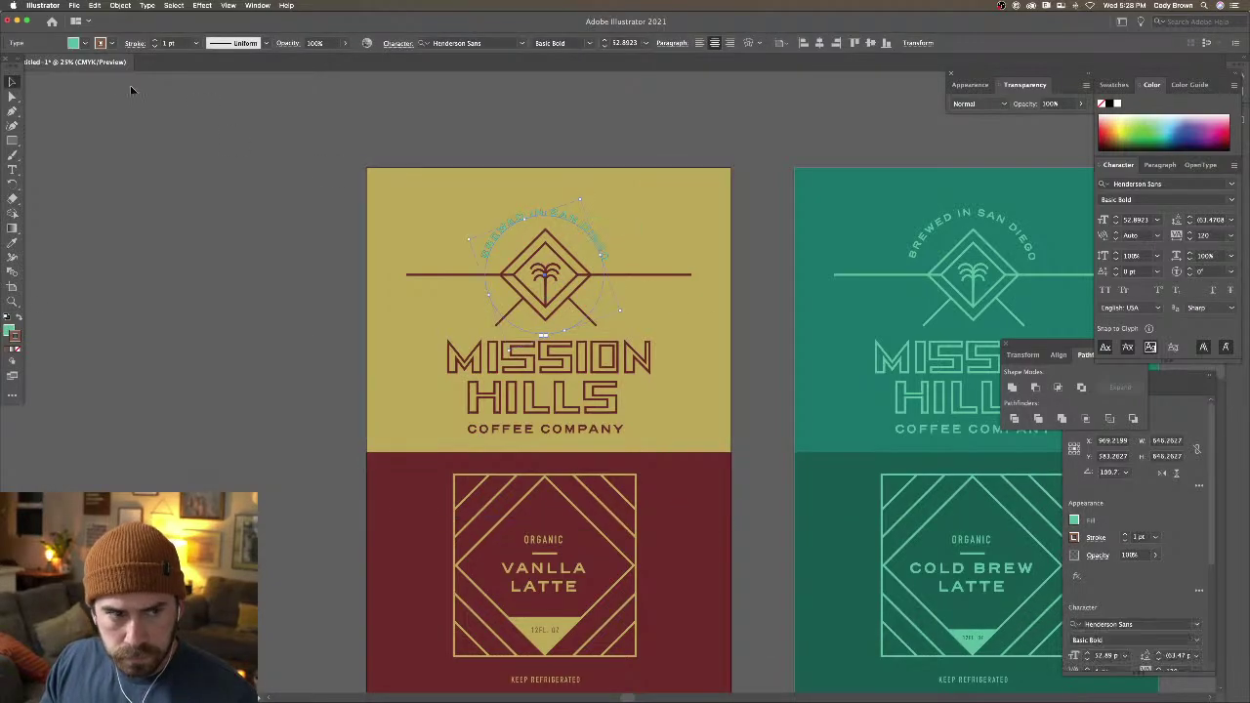
pyautogui.click(112, 43)
pyautogui.click(10, 70)
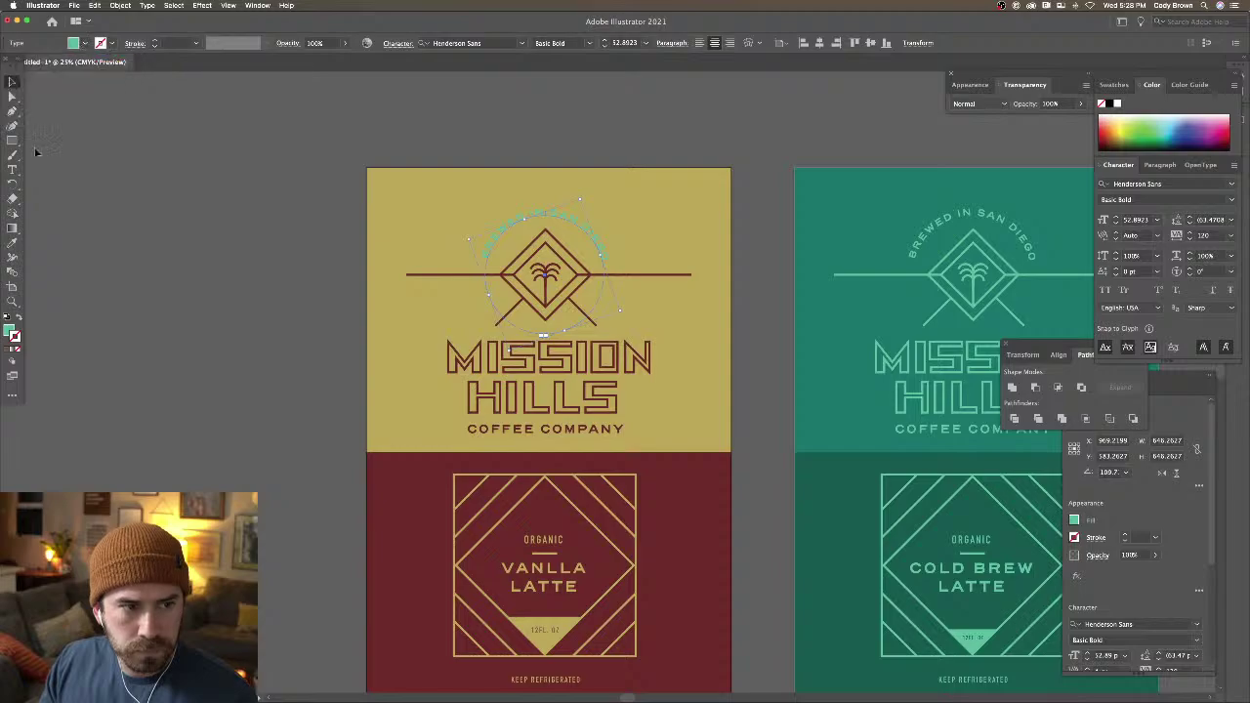
pyautogui.doubleClick(8, 330)
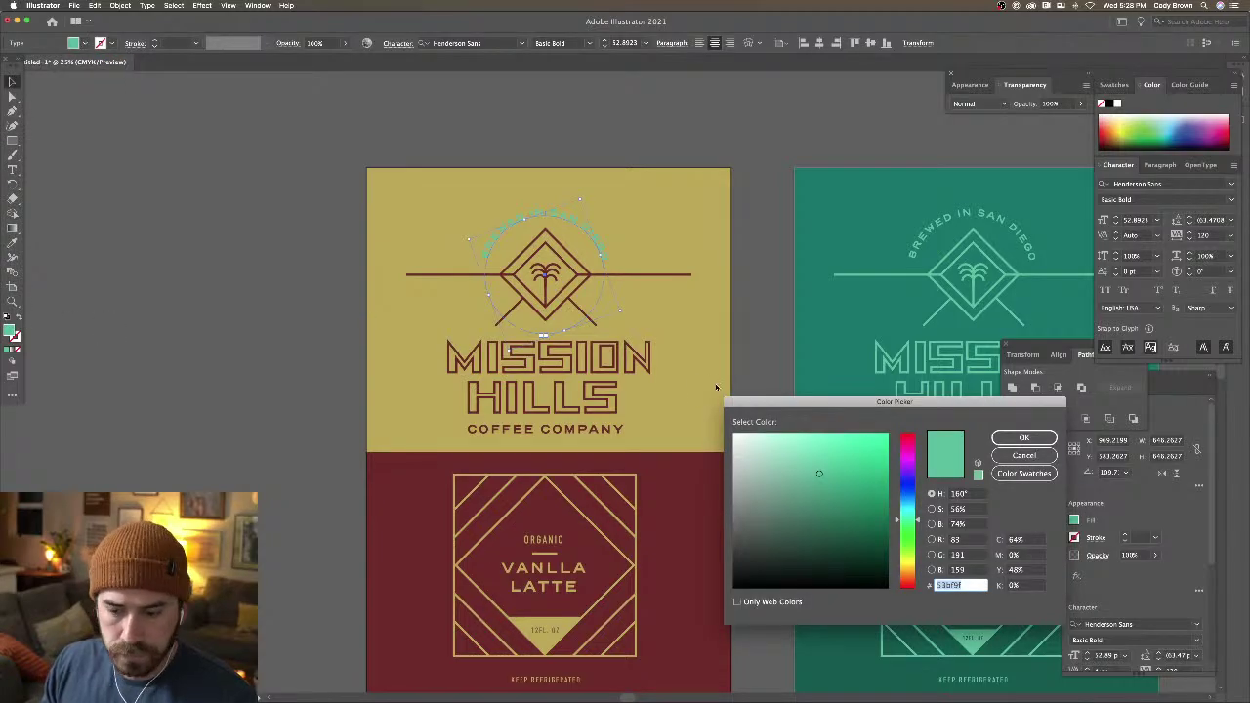
pyautogui.write('6e2b27')
pyautogui.click(1025, 436)
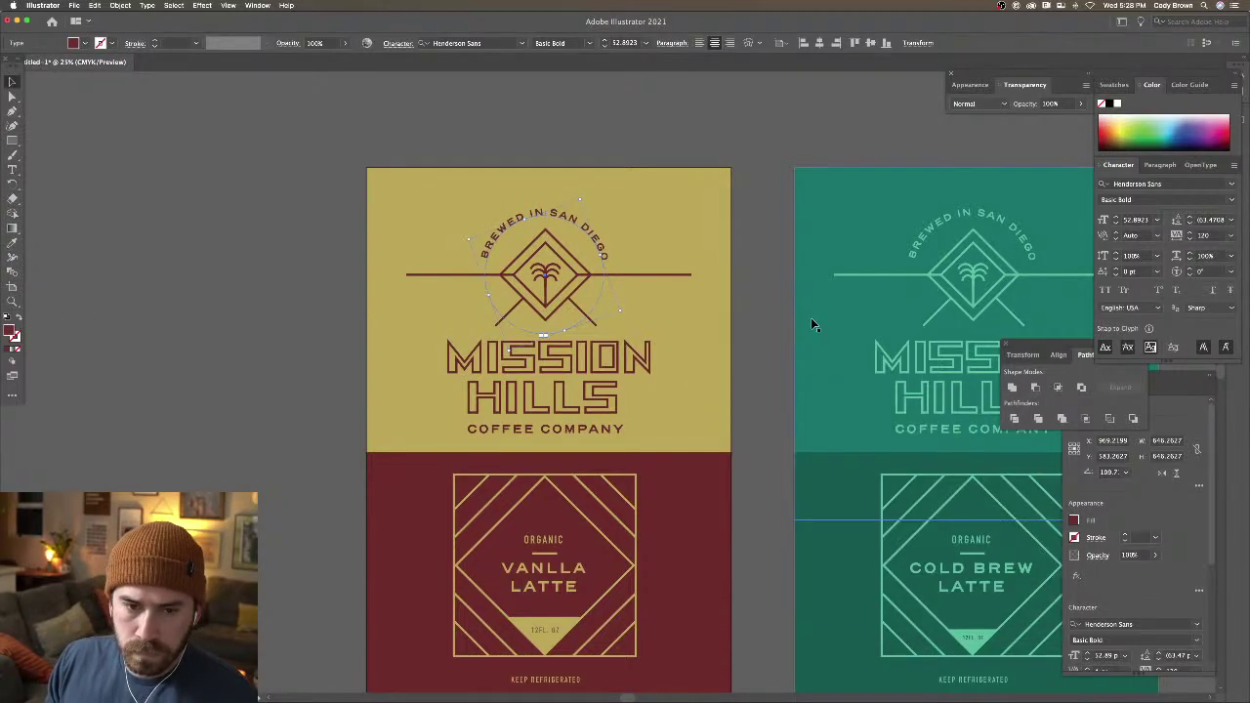
pyautogui.click(766, 276)
pyautogui.scroll(-2, 753, 260)
pyautogui.hscroll(1, 752, 260)
# Zoom out and copy all the yellow Vanilla Latte label artwork in Illustrator
pyautogui.press('super+minus')
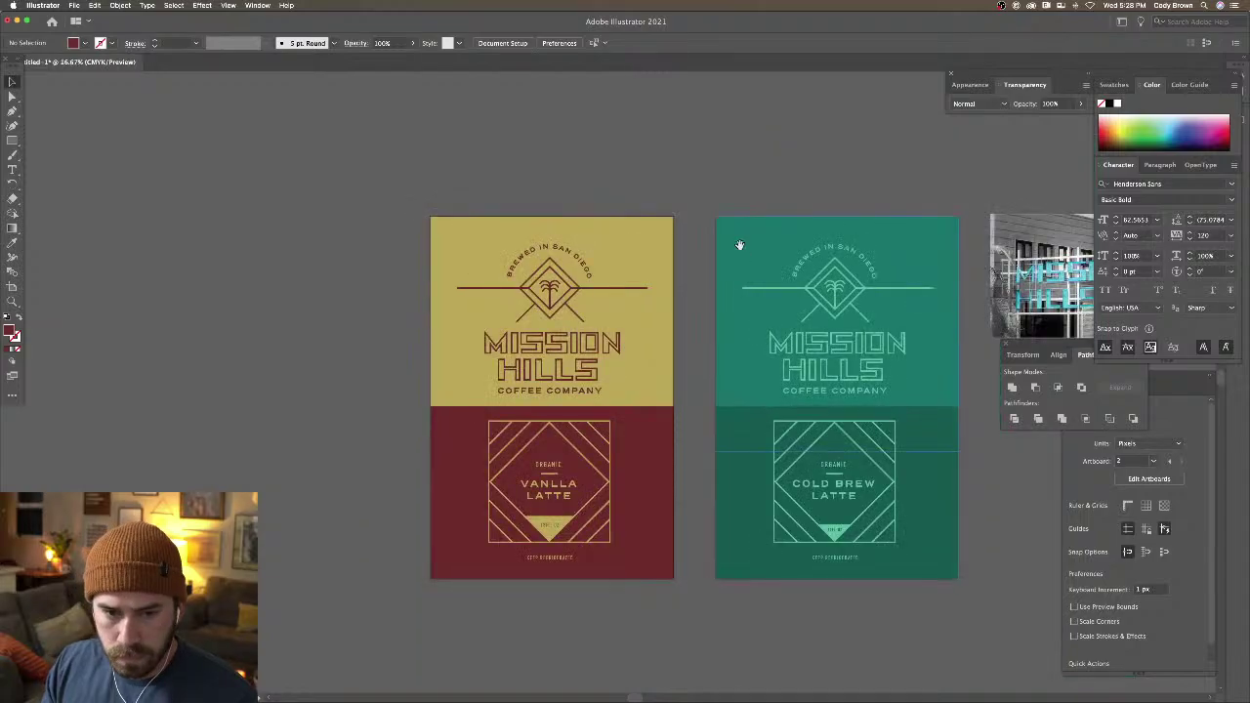
pyautogui.scroll(1, 703, 224)
pyautogui.hscroll(2, 518, 196)
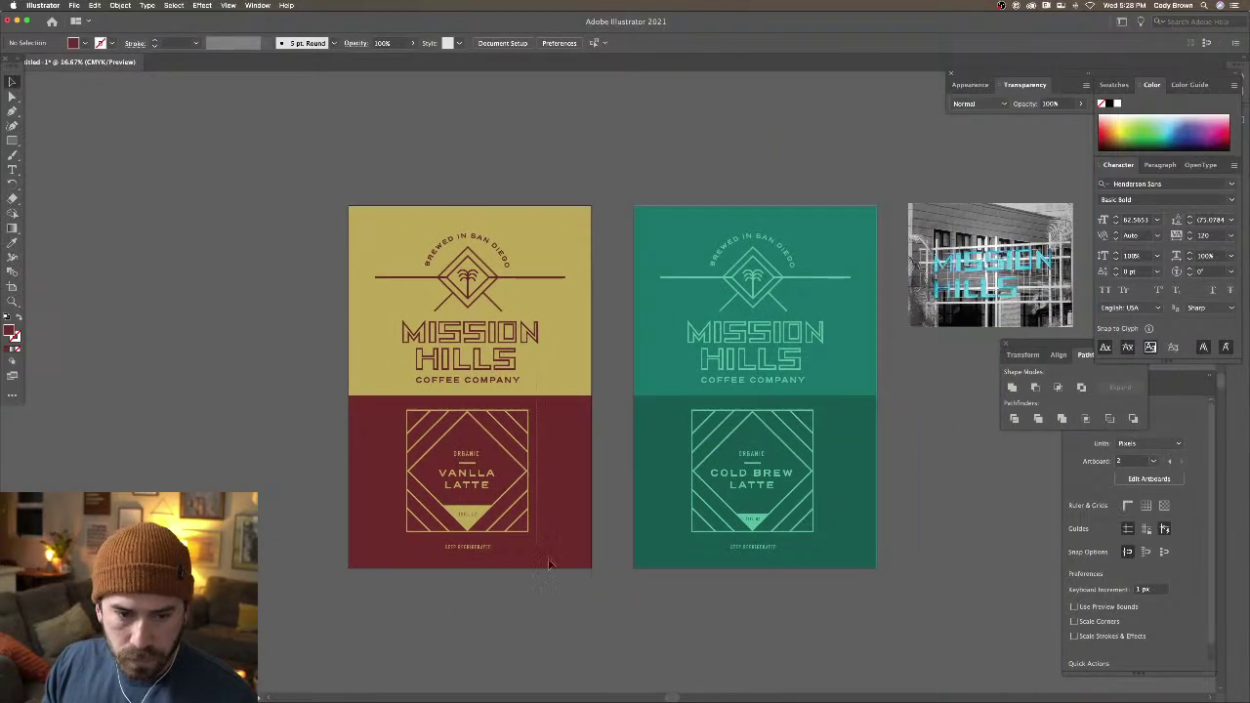
pyautogui.moveTo(592, 594); pyautogui.dragTo(584, 561)
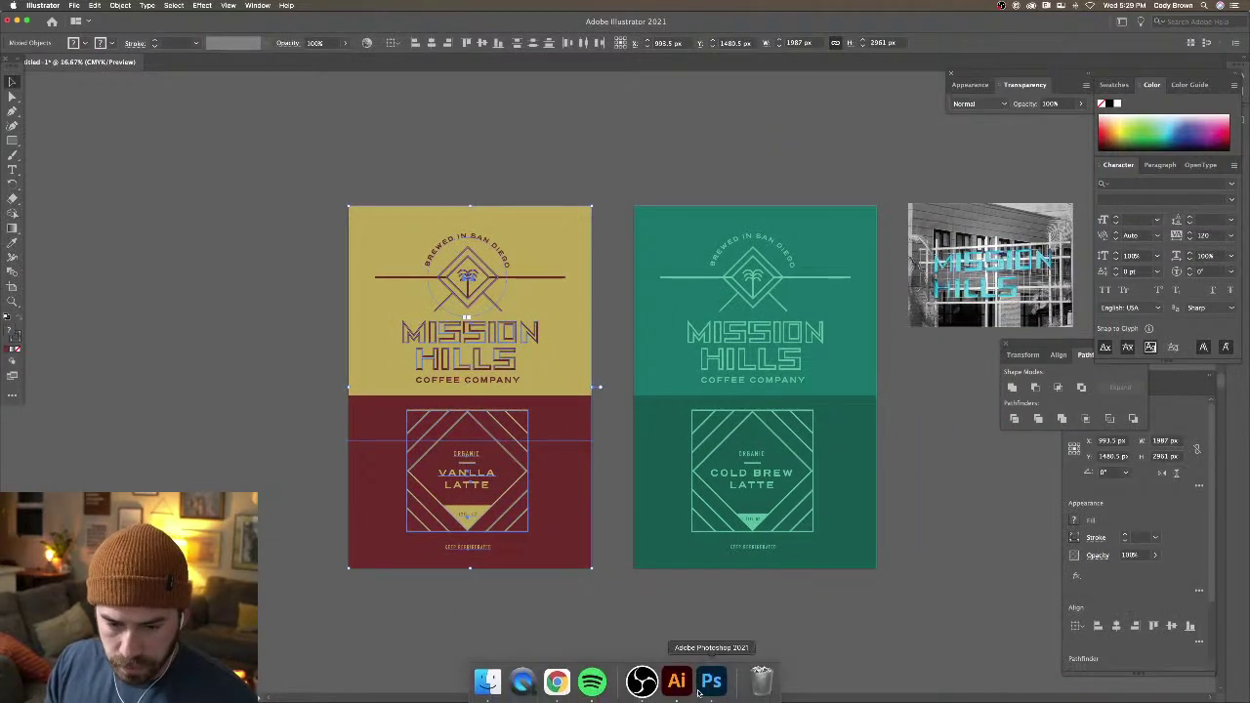
pyautogui.press('Tab')
# In Photoshop, hide the two green design layers and paste the label as a Smart Object
pyautogui.click(711, 680)
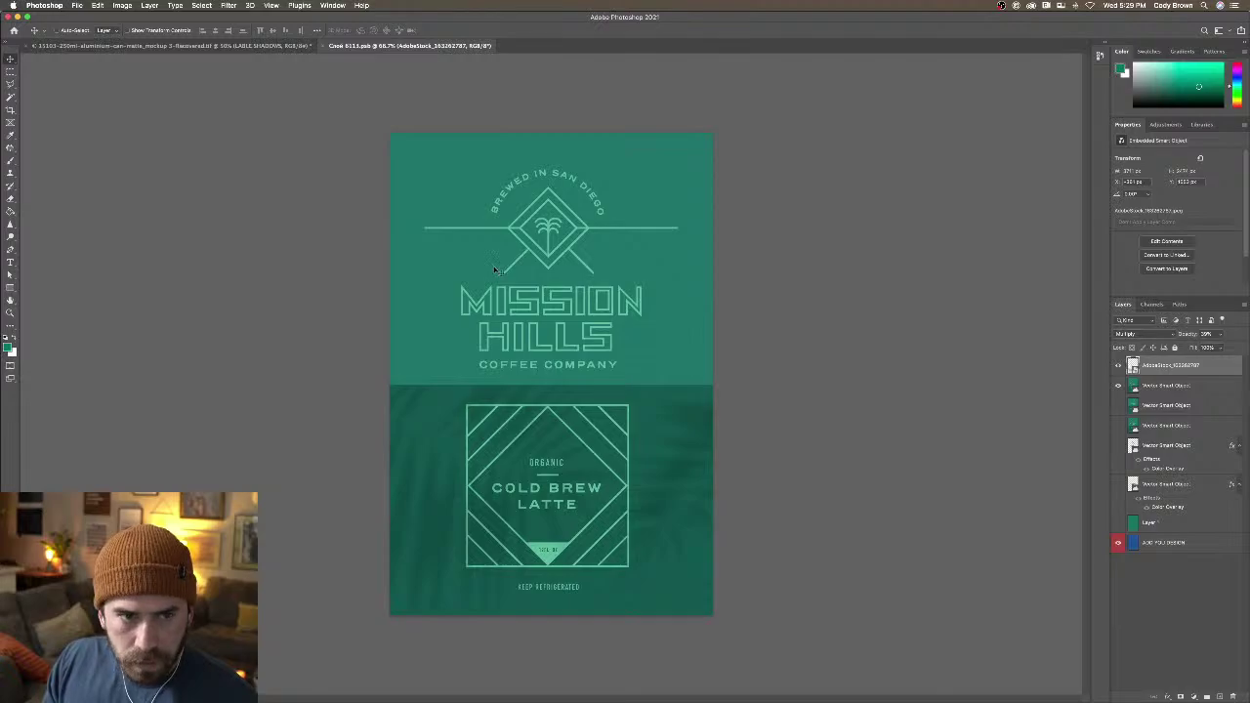
pyautogui.click(1119, 366)
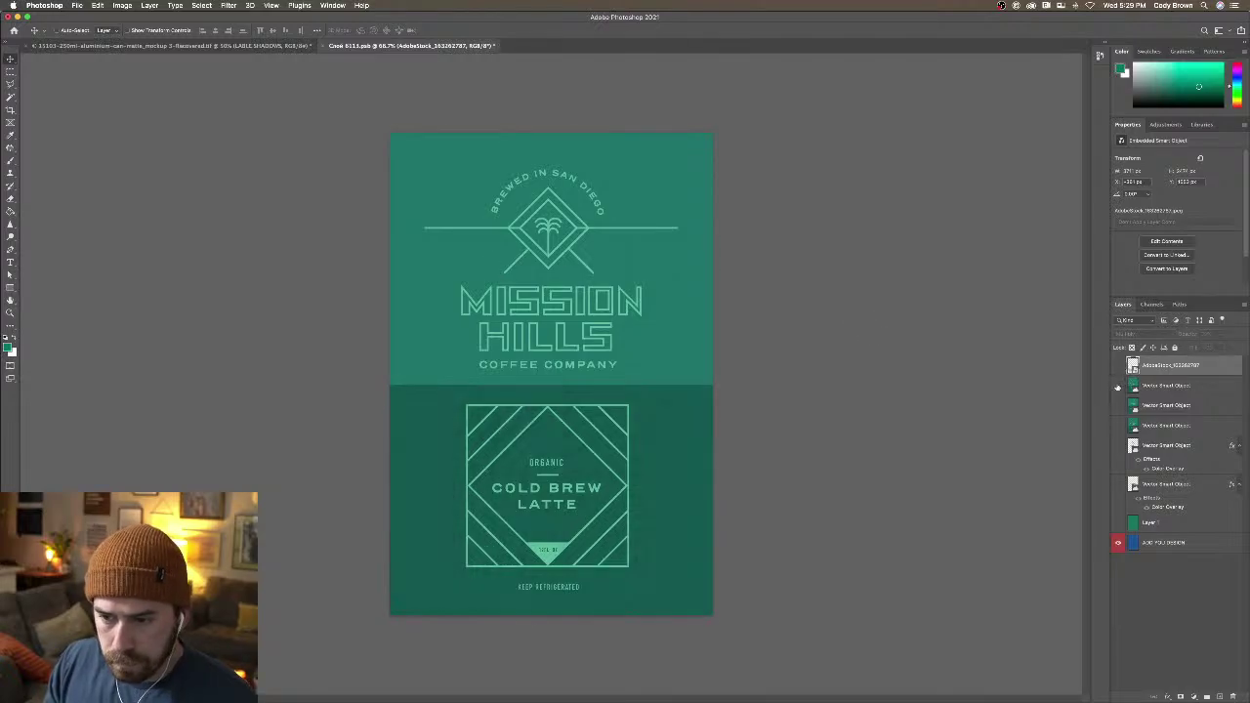
pyautogui.click(1118, 386)
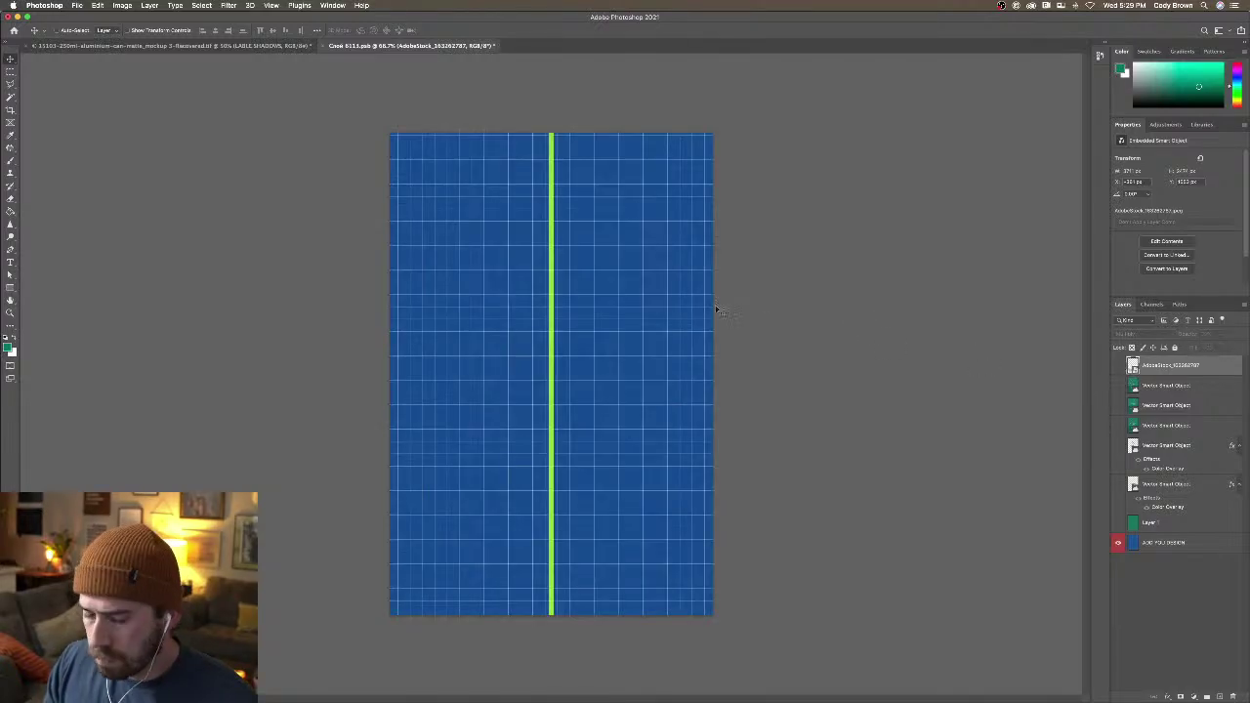
pyautogui.press('super+v')
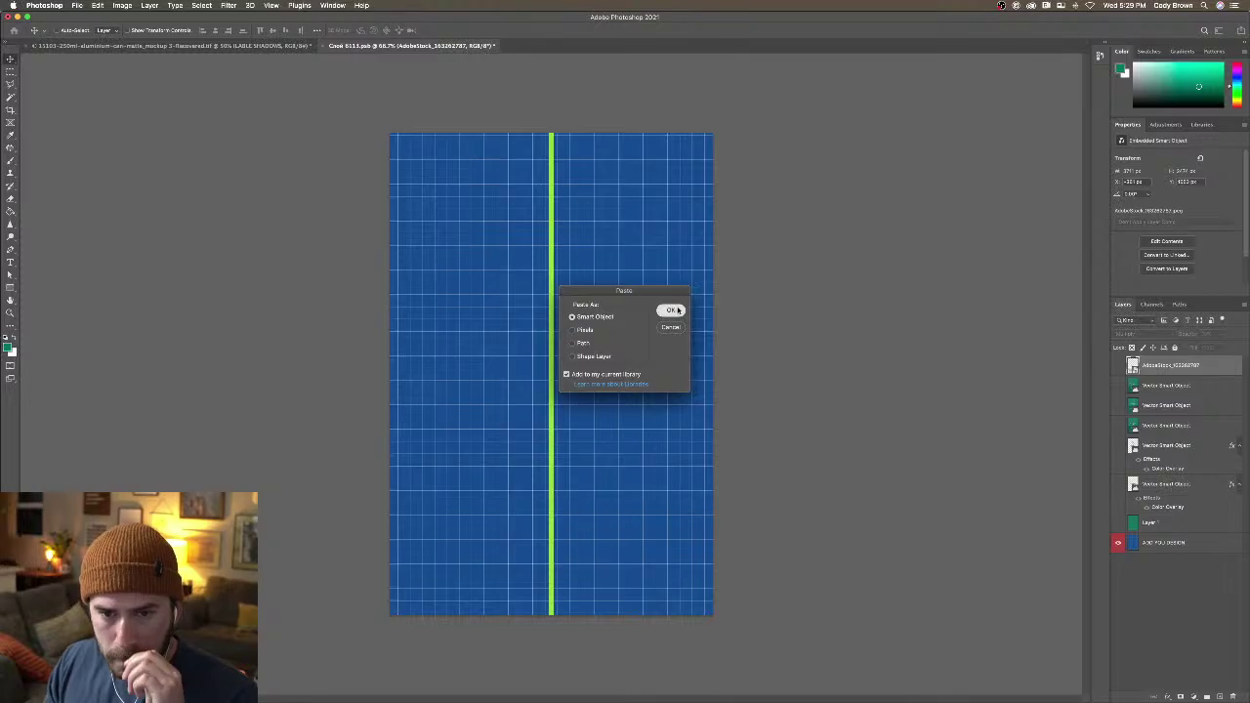
pyautogui.click(671, 310)
pyautogui.press('Escape')
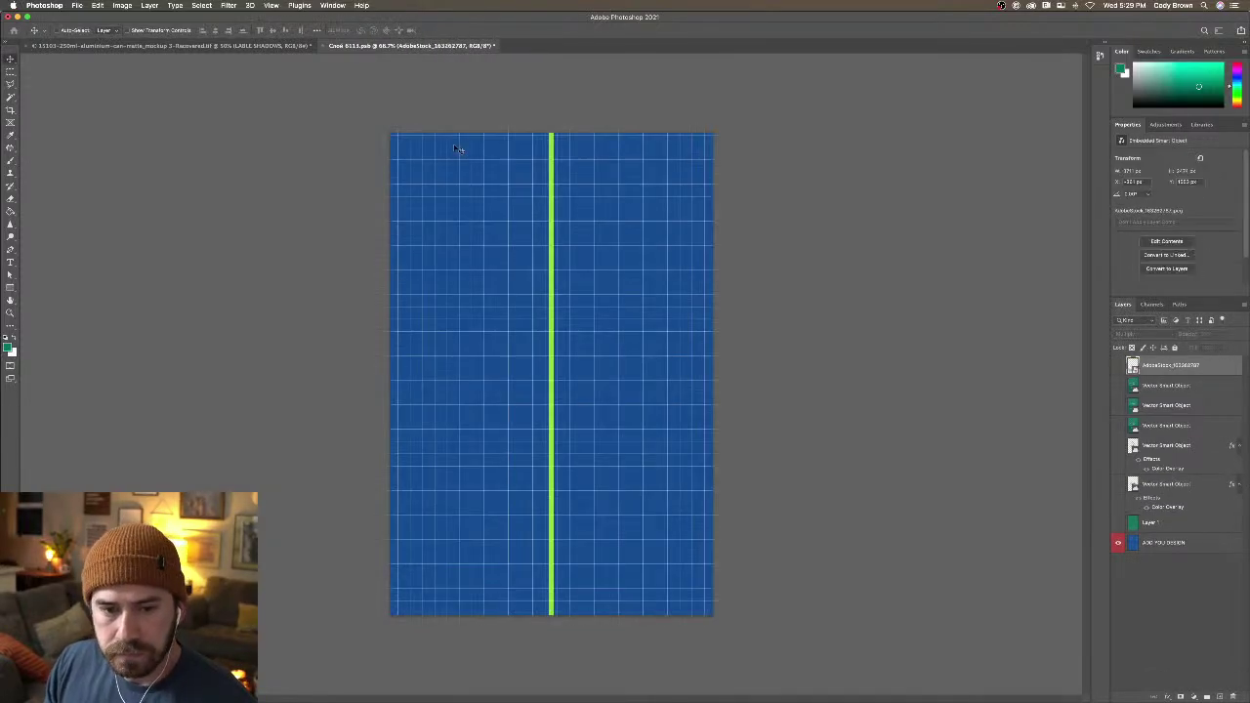
# Save the label file to update the can mockup, then undo back to the green label
pyautogui.click(76, 5)
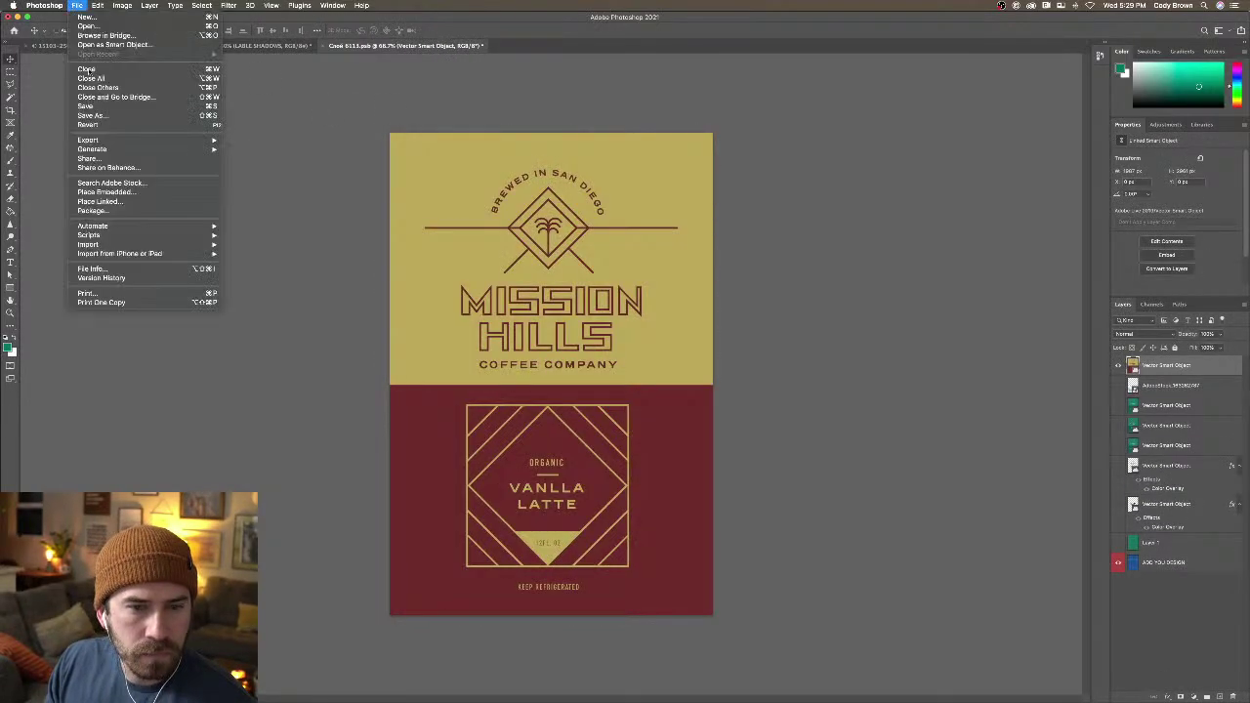
pyautogui.click(215, 46)
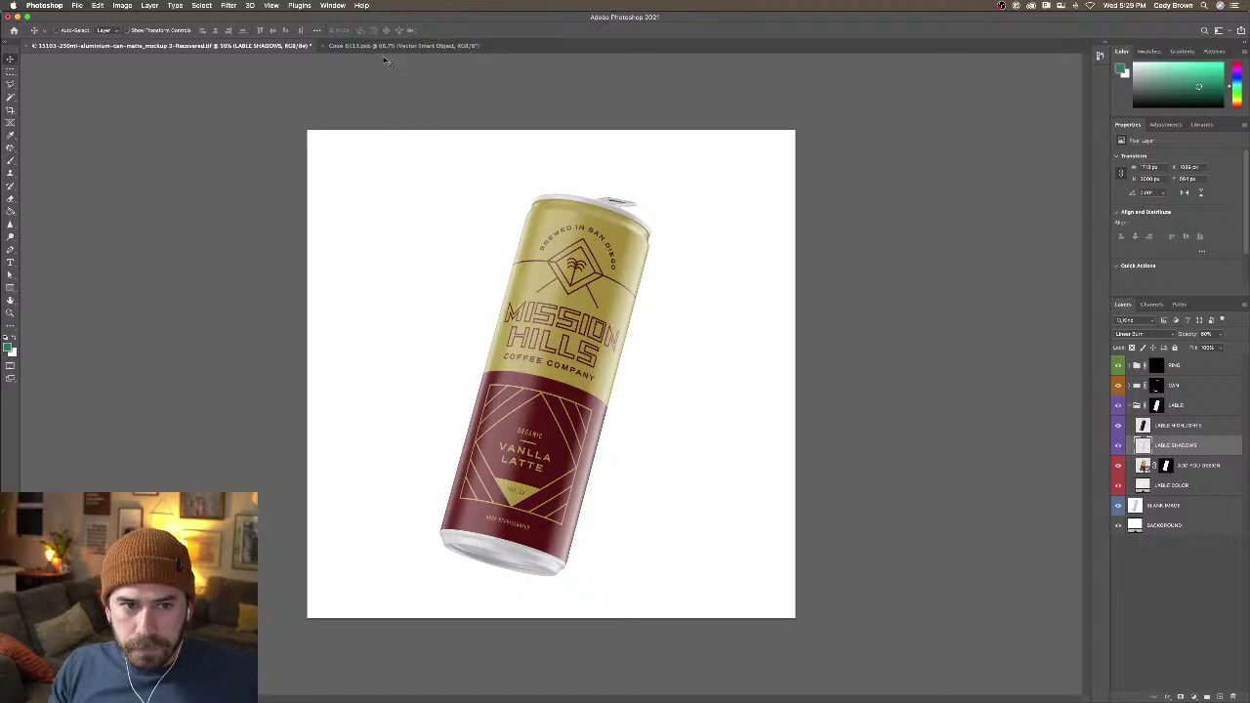
pyautogui.press('super+z')
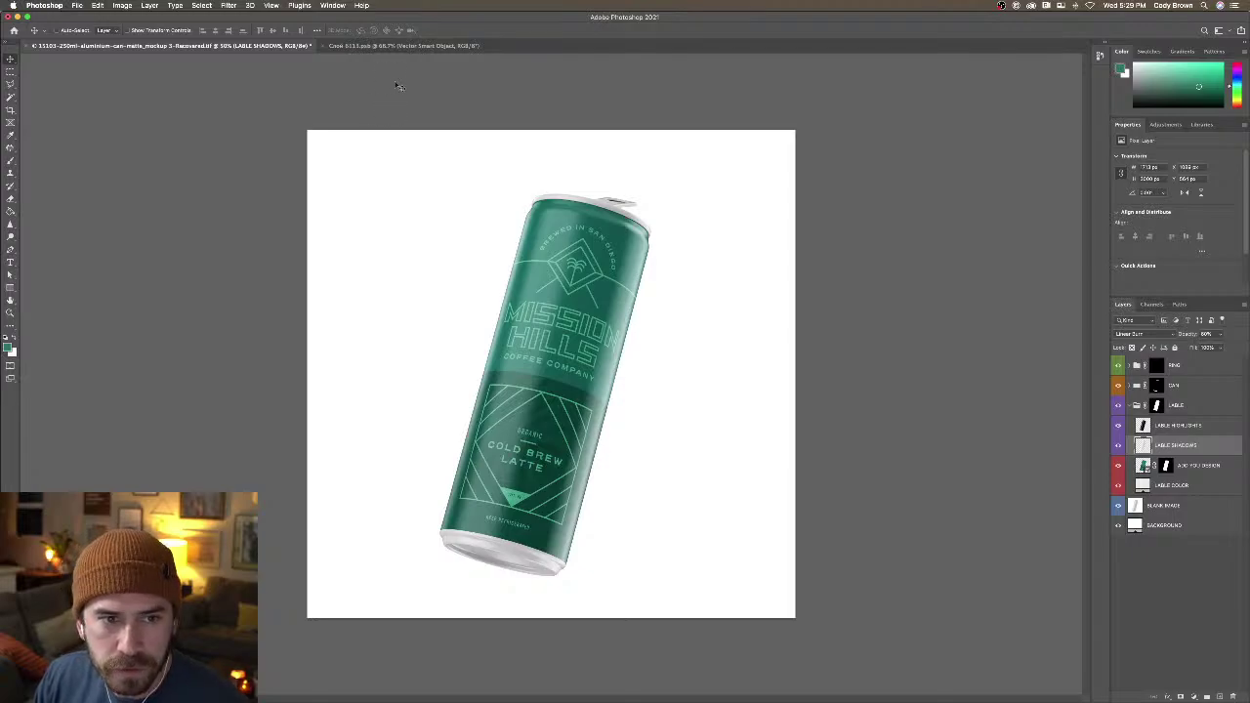
# Deselect the label artwork in Illustrator and return to Photoshop's can mockup
pyautogui.click(673, 681)
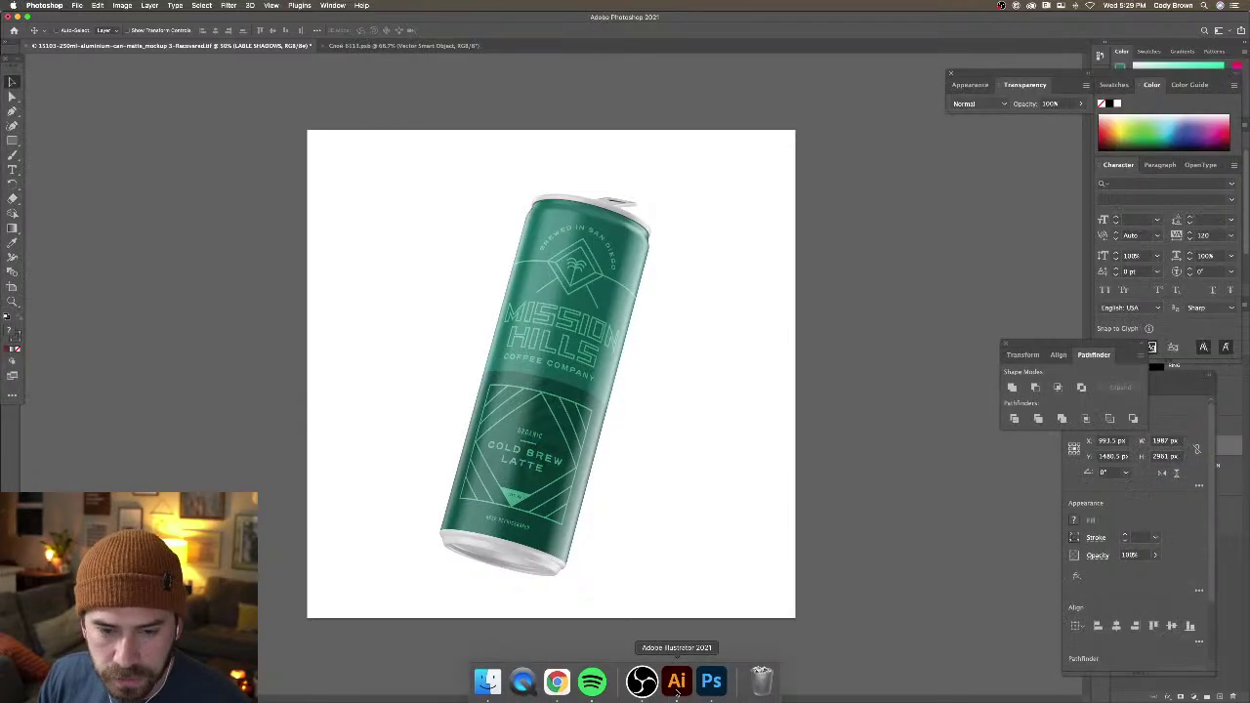
pyautogui.click(598, 482)
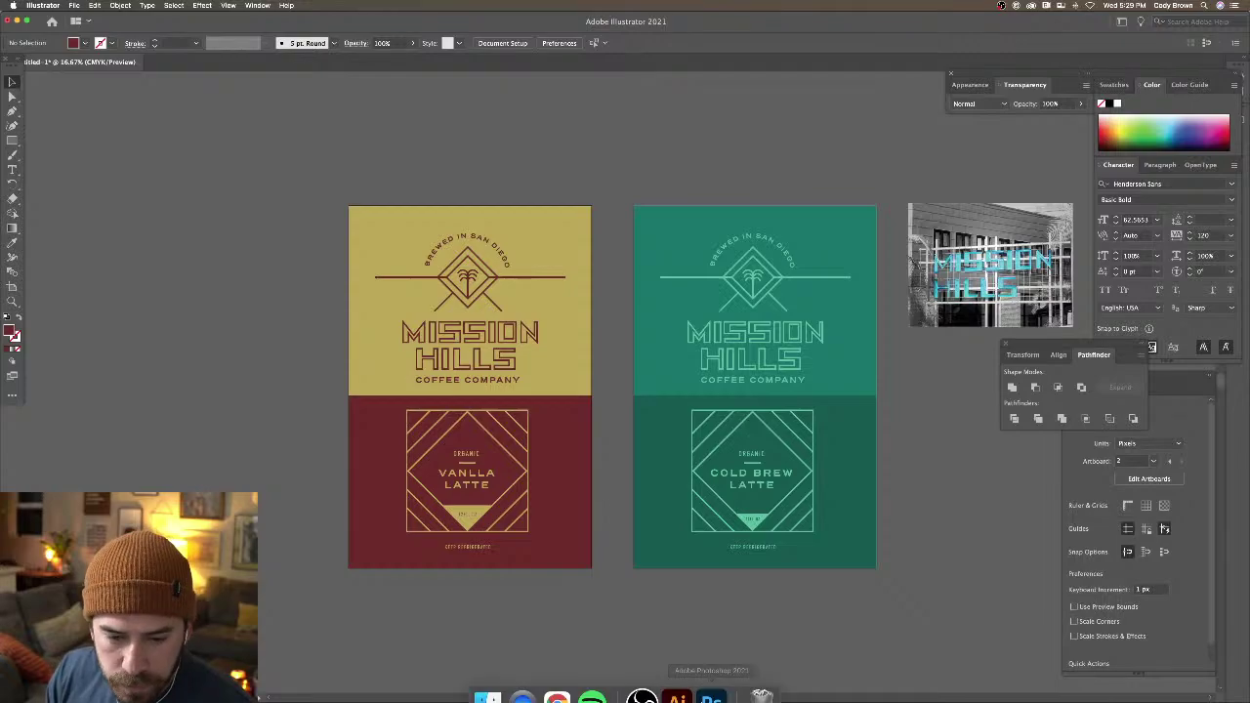
pyautogui.click(709, 682)
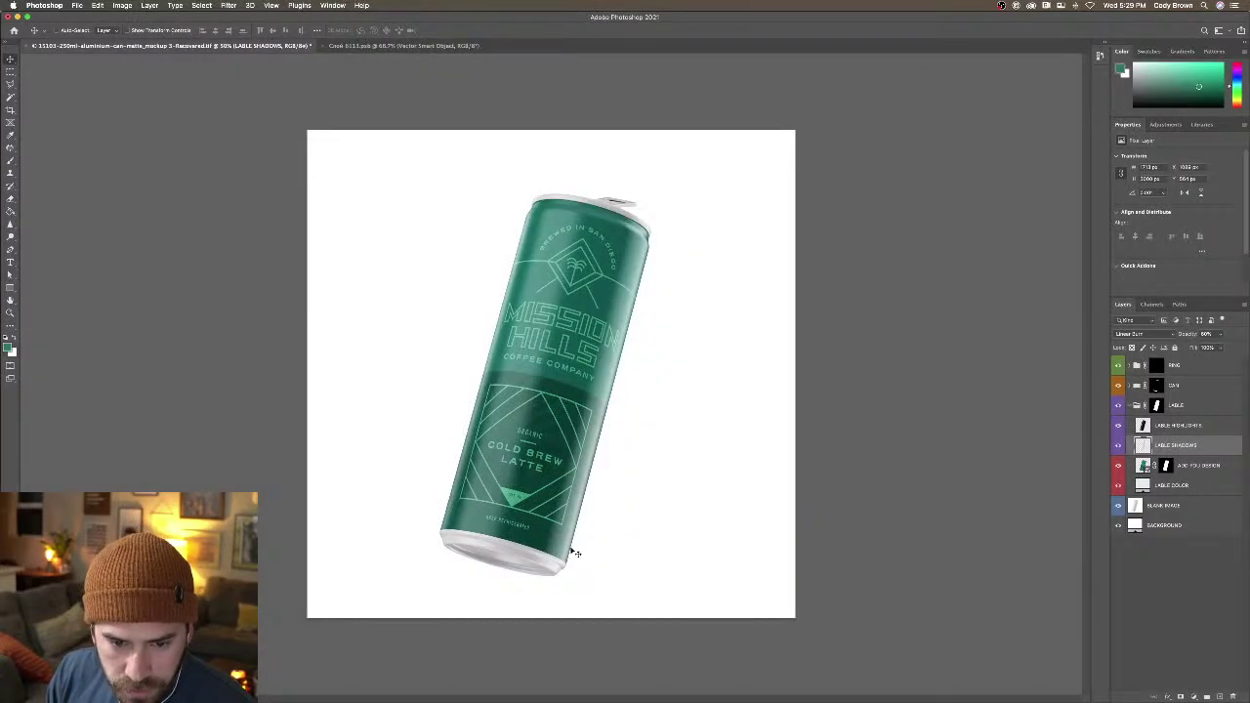